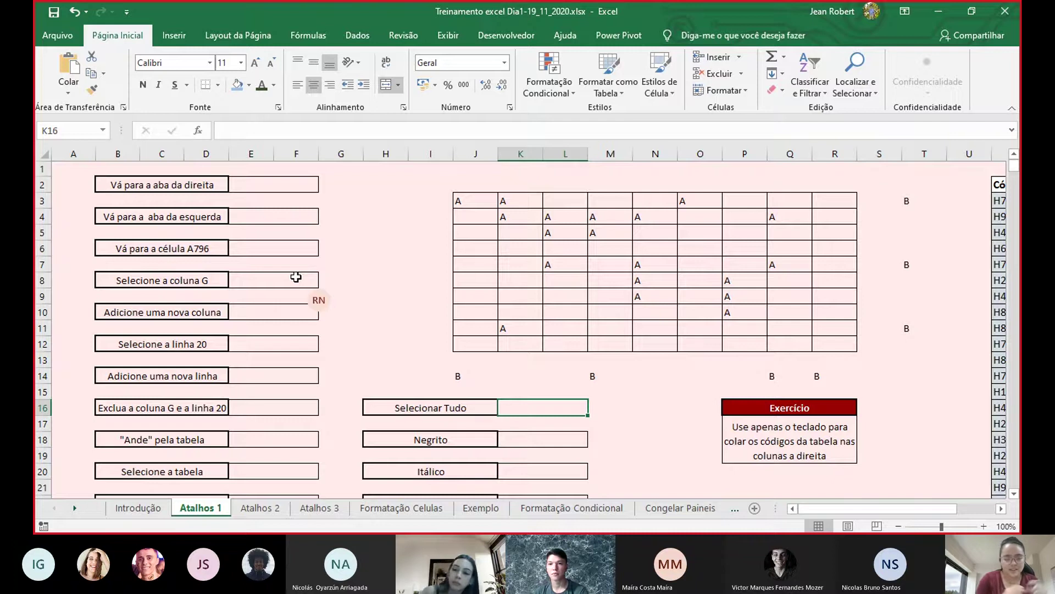
- Enter 'ctrl pgup' in E2 and try Ctrl+PgUp/PgDn to move between sheets
key(alt+Tab)
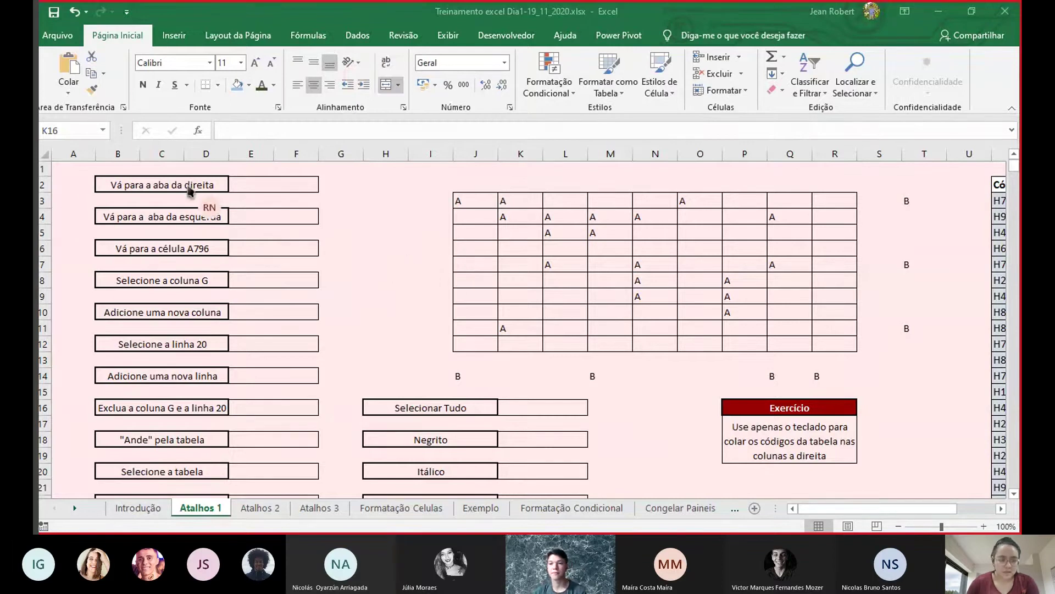
click(259, 186)
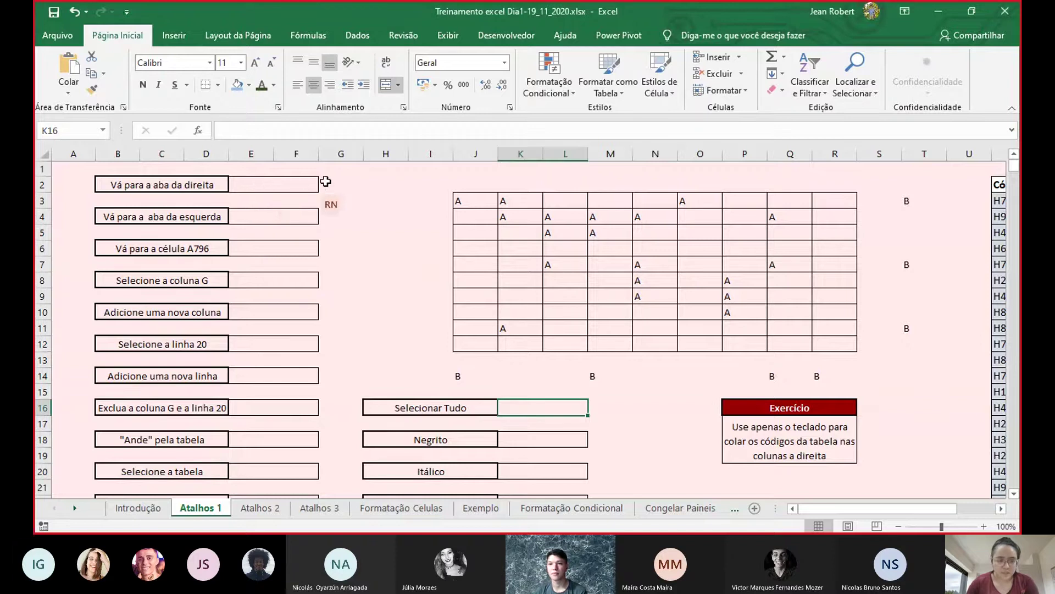
click(295, 181)
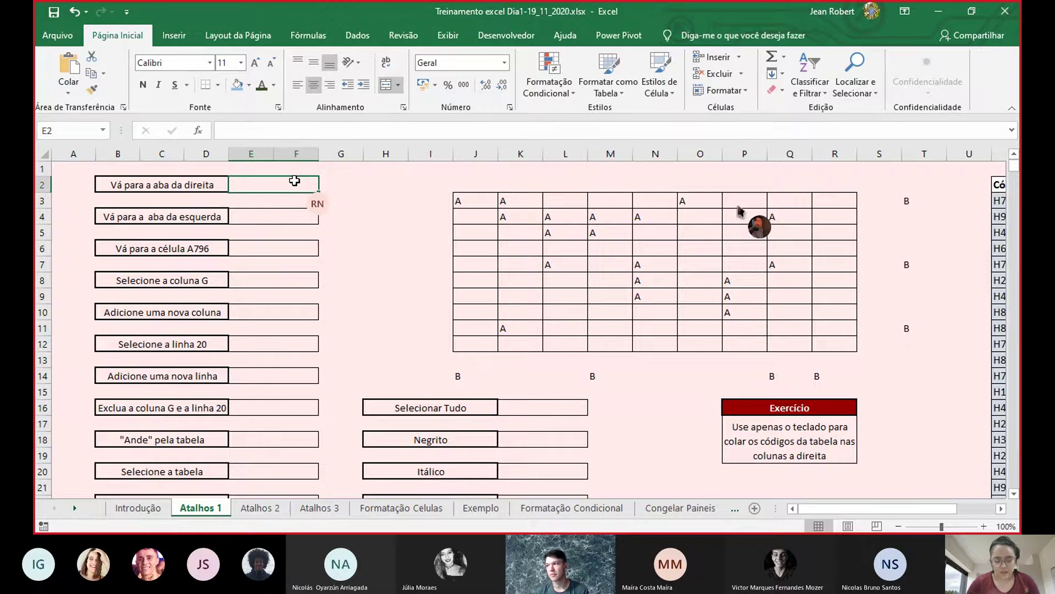
text(ctrl)
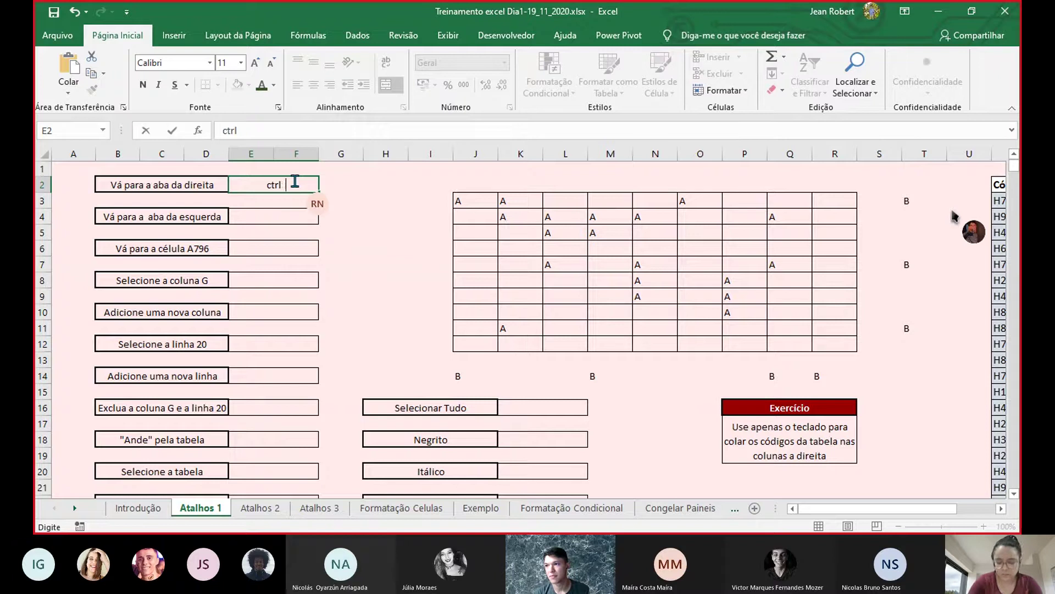
text( pgup)
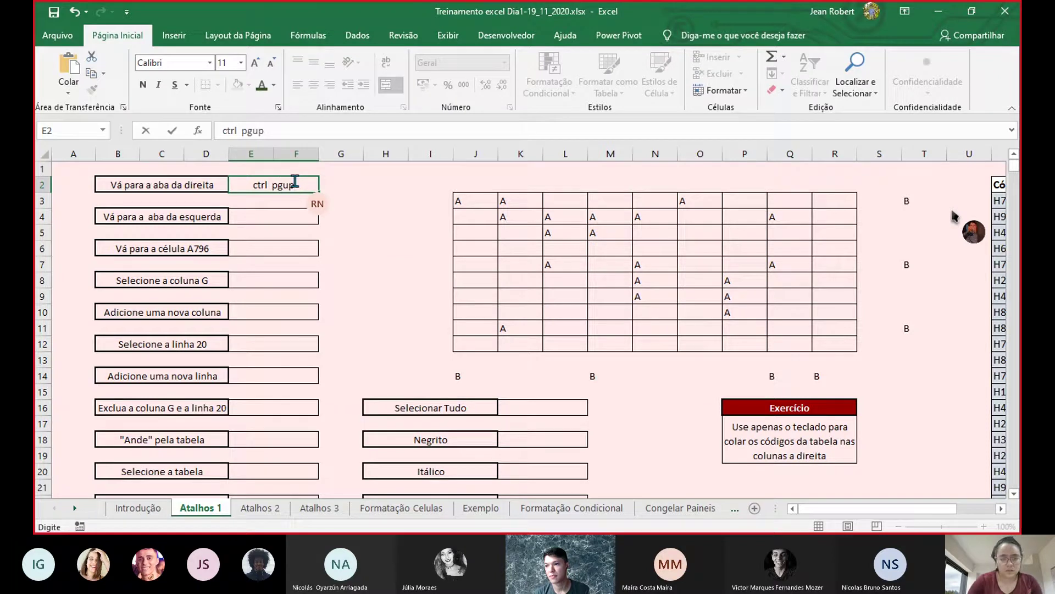
key(ctrl+Return)
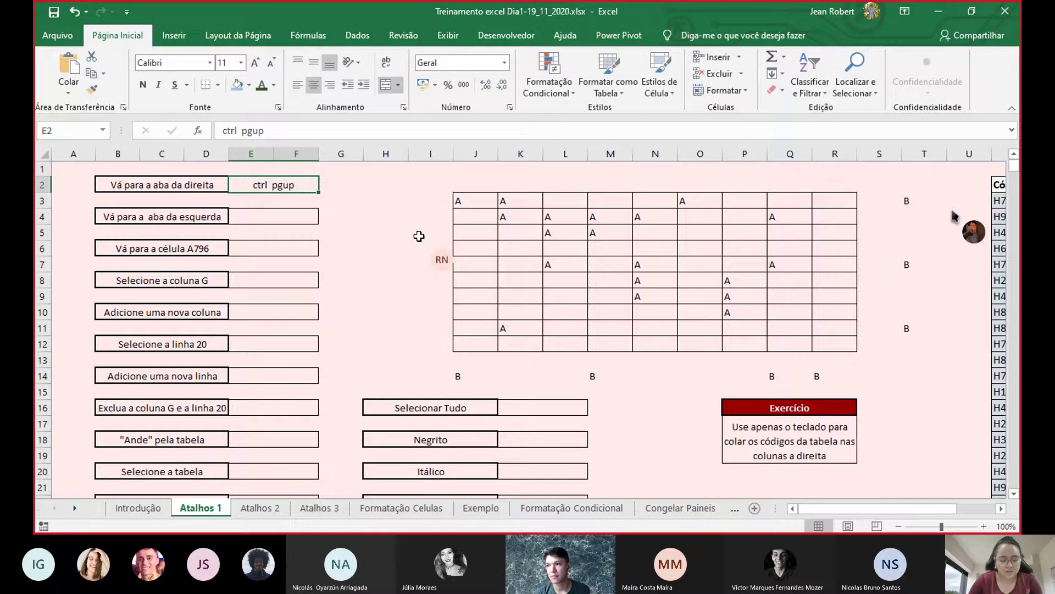
key(ctrl+Page_Up)
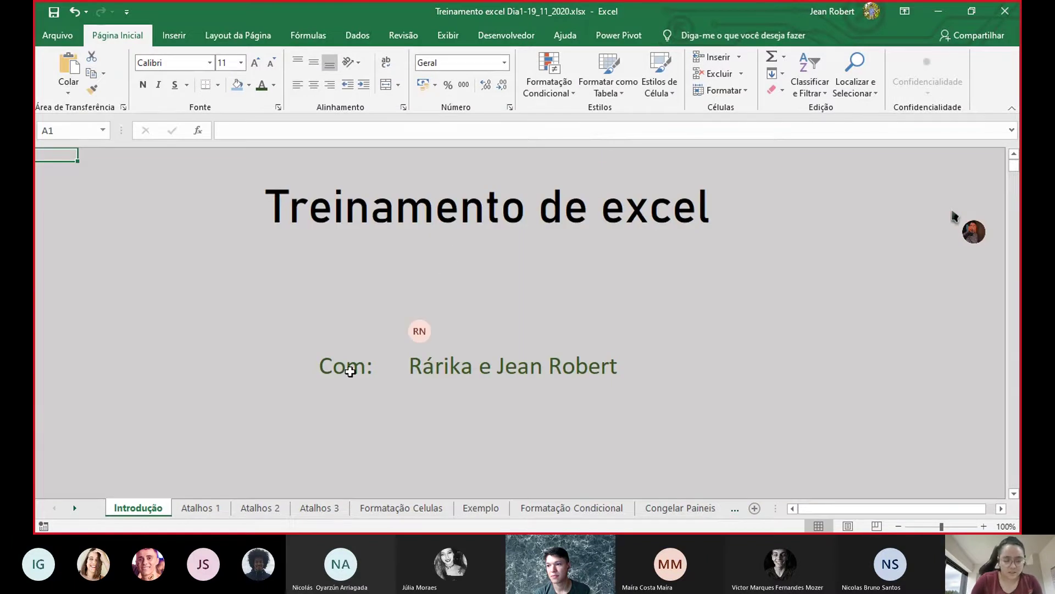
key(ctrl+Page_Down)
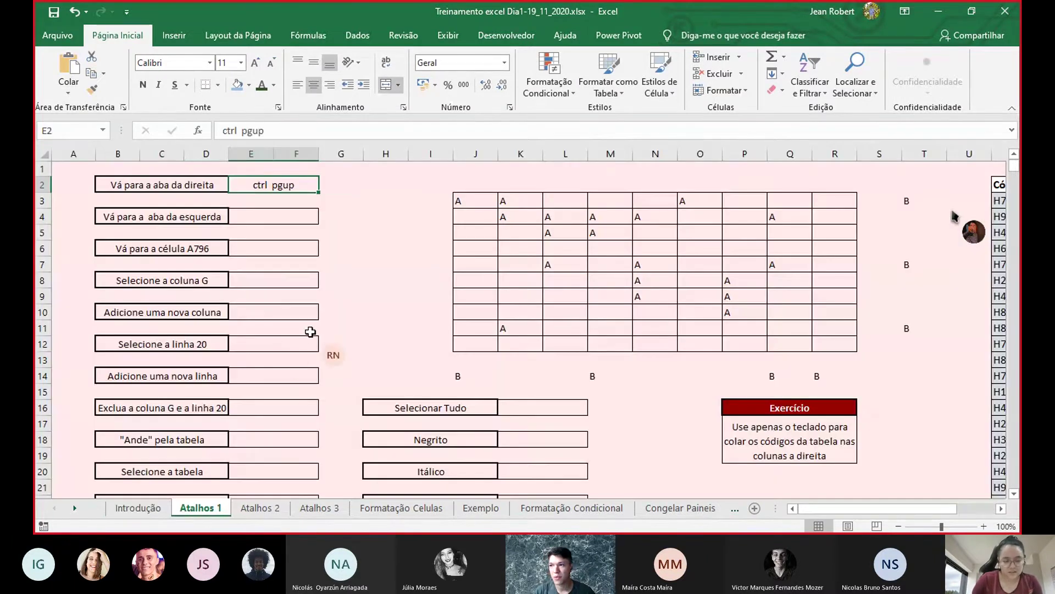
- Correct the E2 answer to 'ctrl pgdown' for moving to the right sheet
key(alt+Tab)
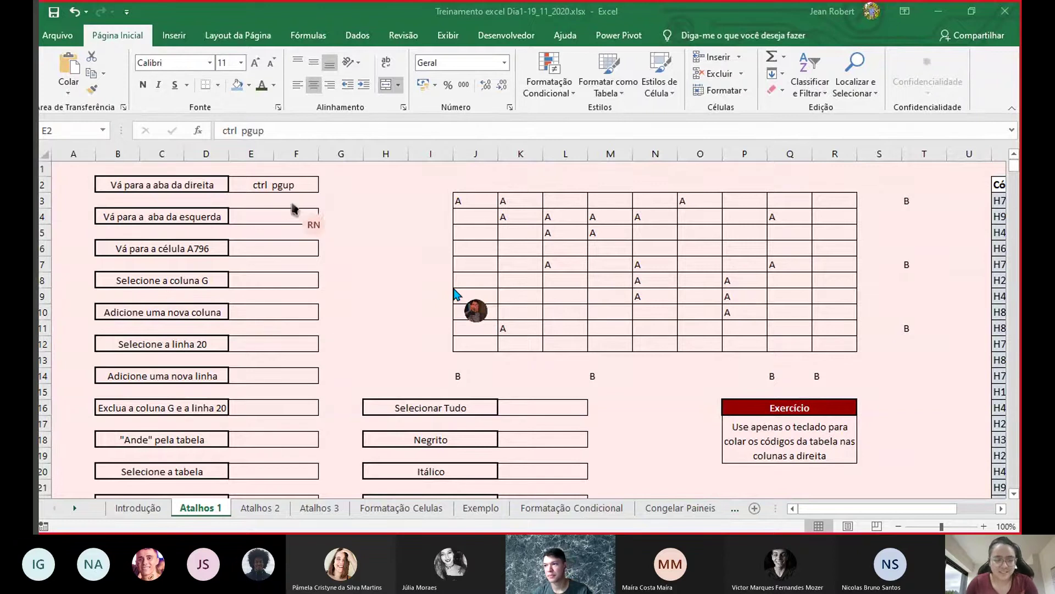
click(299, 184)
double_click(299, 184)
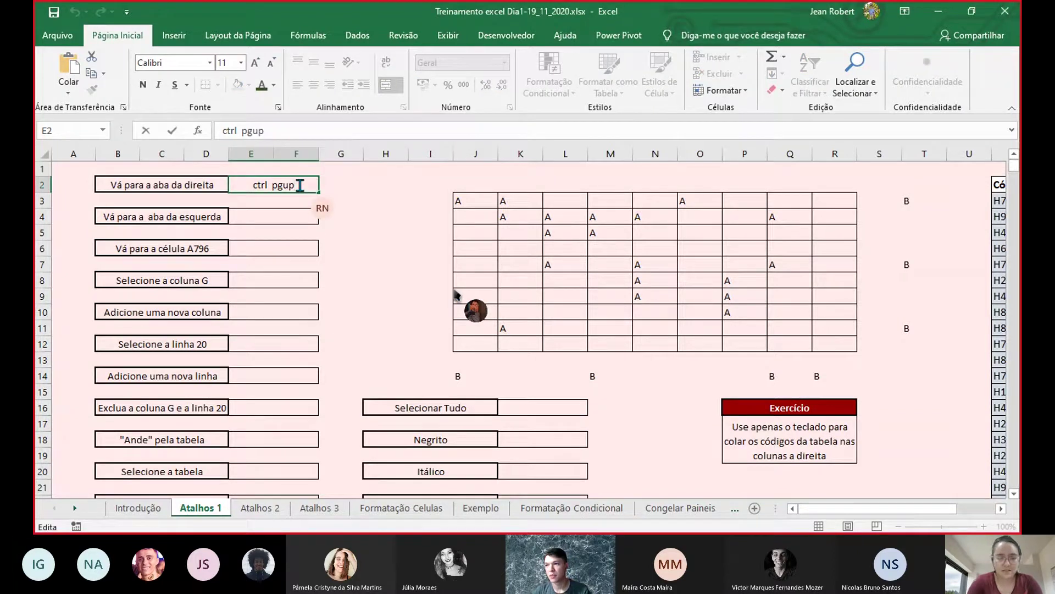
key(BackSpace)
key(BackSpace)
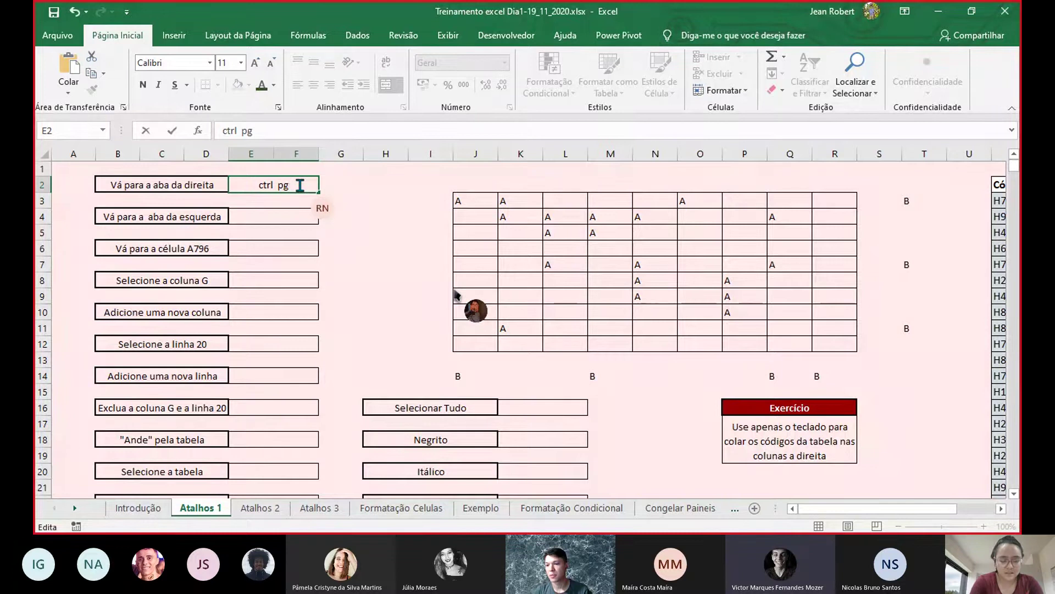
text(down)
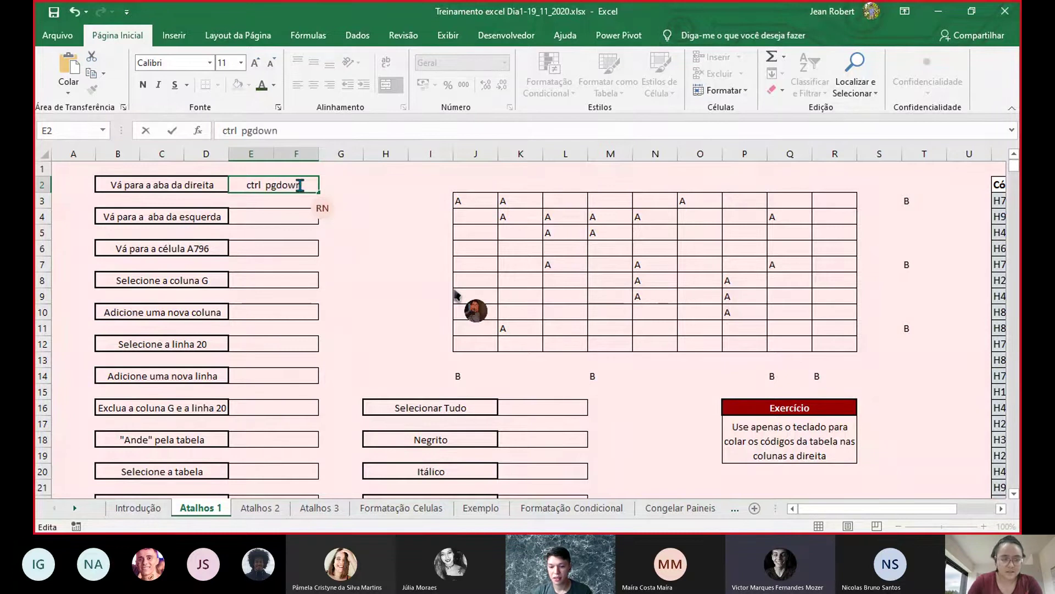
- Enter 'ctrl pageup' in E4 as the answer for moving to the left sheet
click(296, 213)
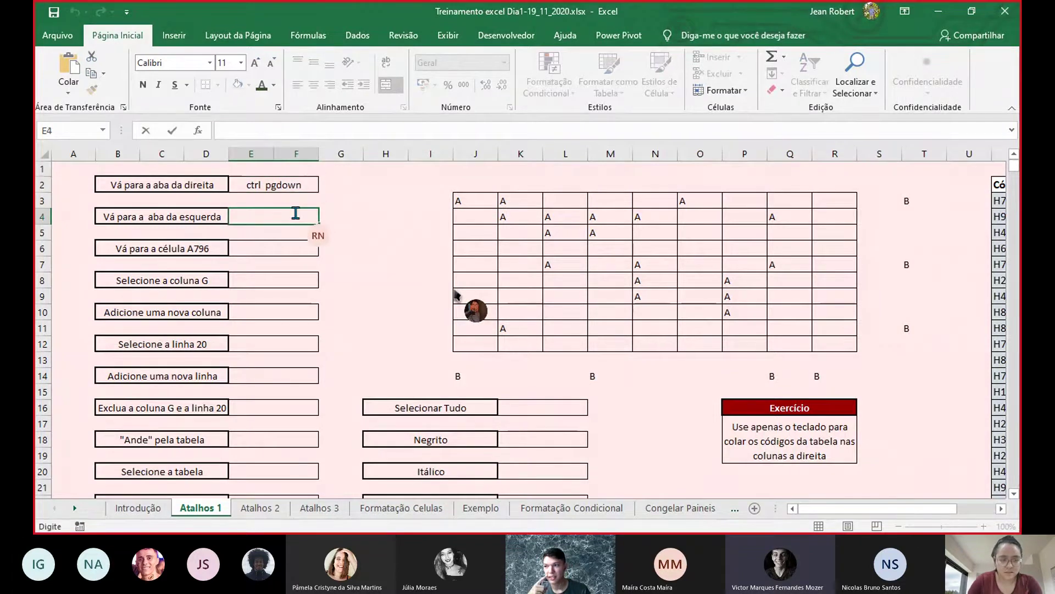
text(ctrl p)
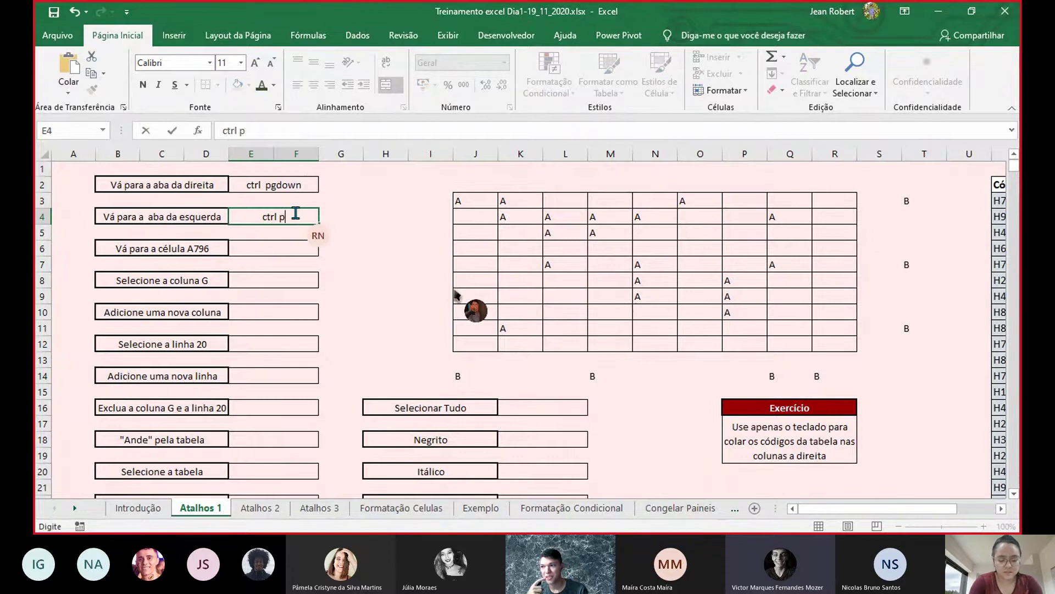
text(ageup)
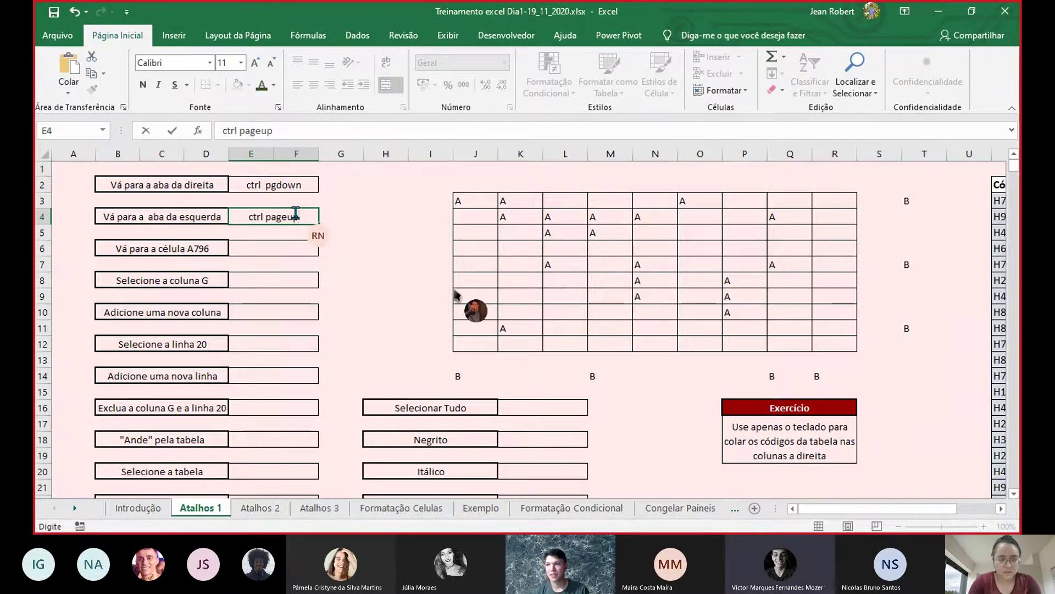
key(Home)
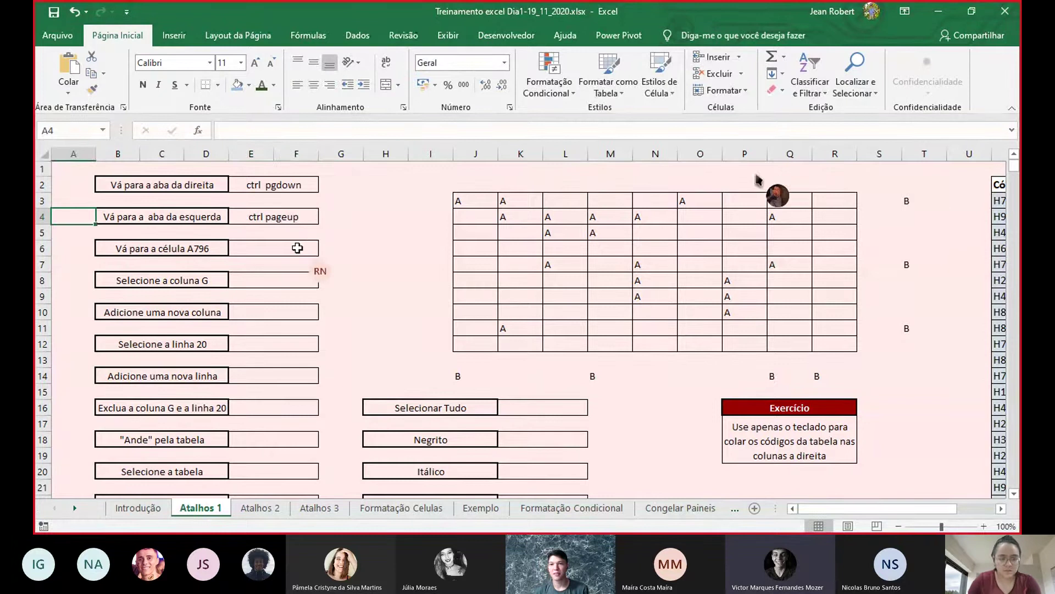
click(298, 248)
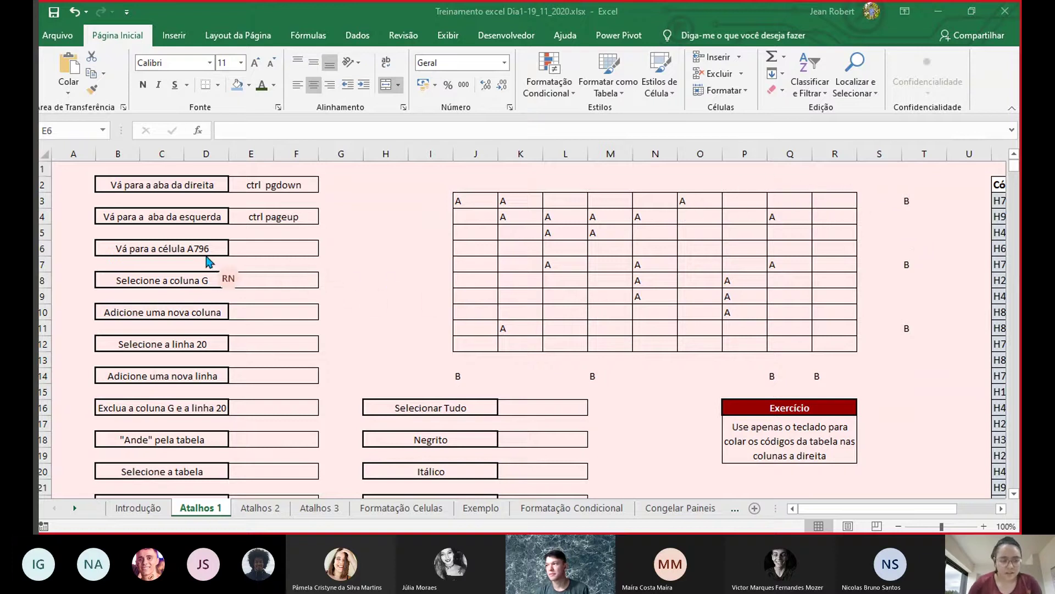
scroll(211, 258, down, 7)
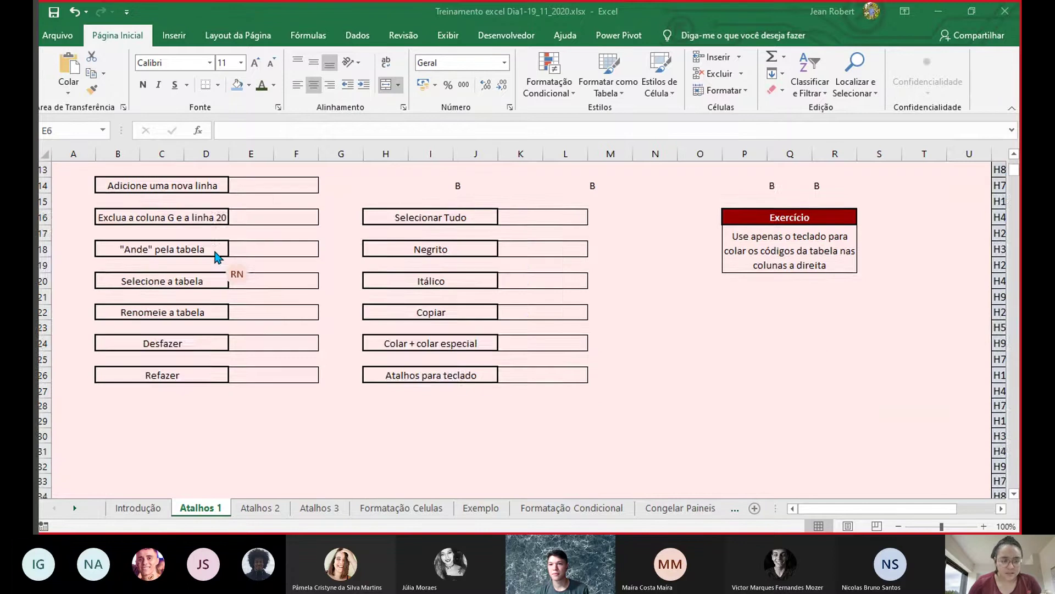
scroll(216, 257, down, 16)
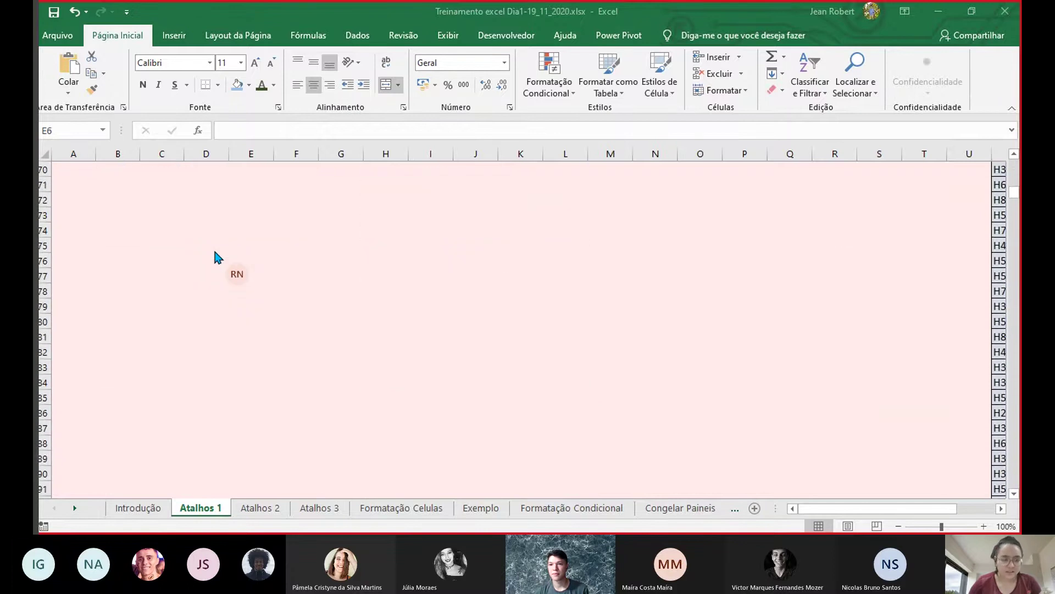
scroll(216, 257, down, 20)
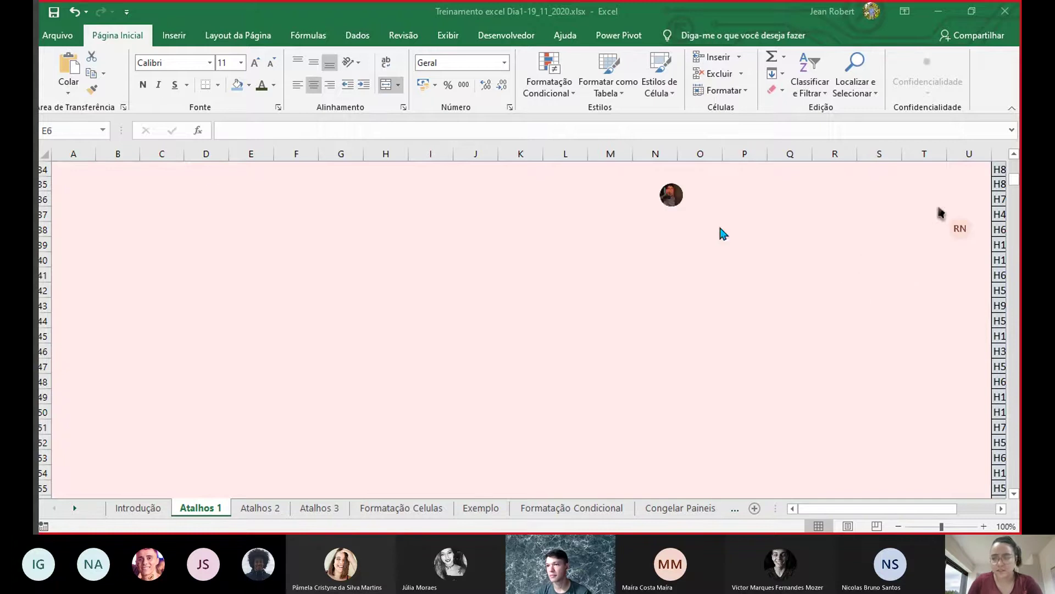
scroll(960, 197, up, 5)
scroll(961, 197, up, 6)
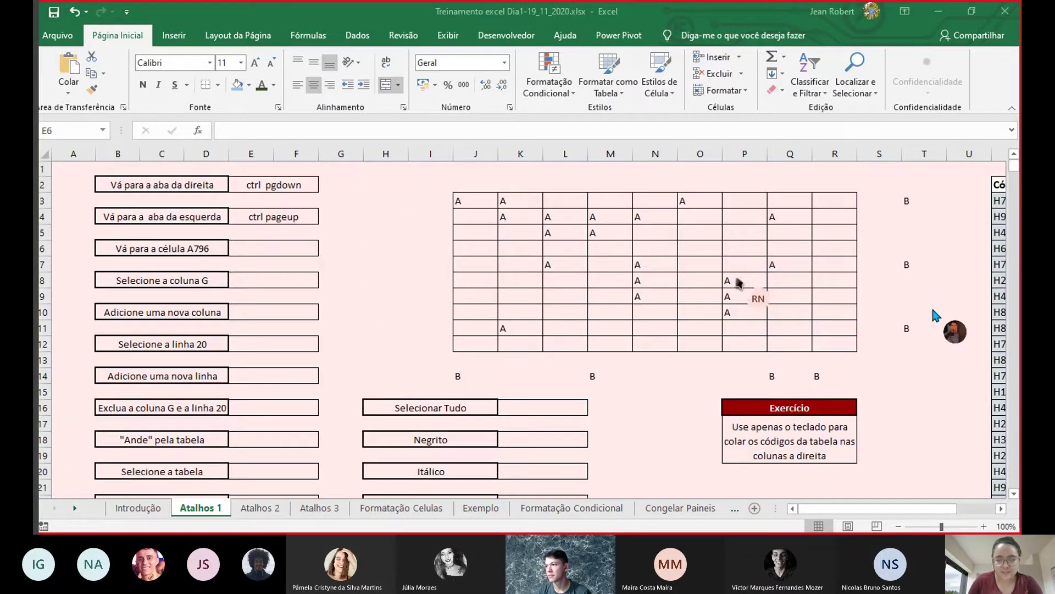
click(62, 129)
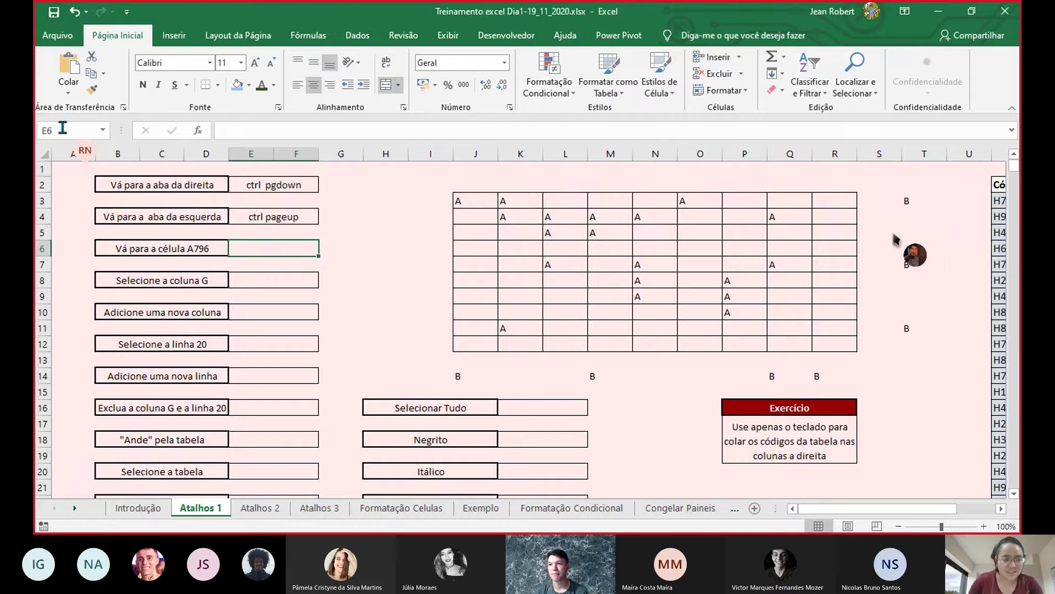
click(67, 130)
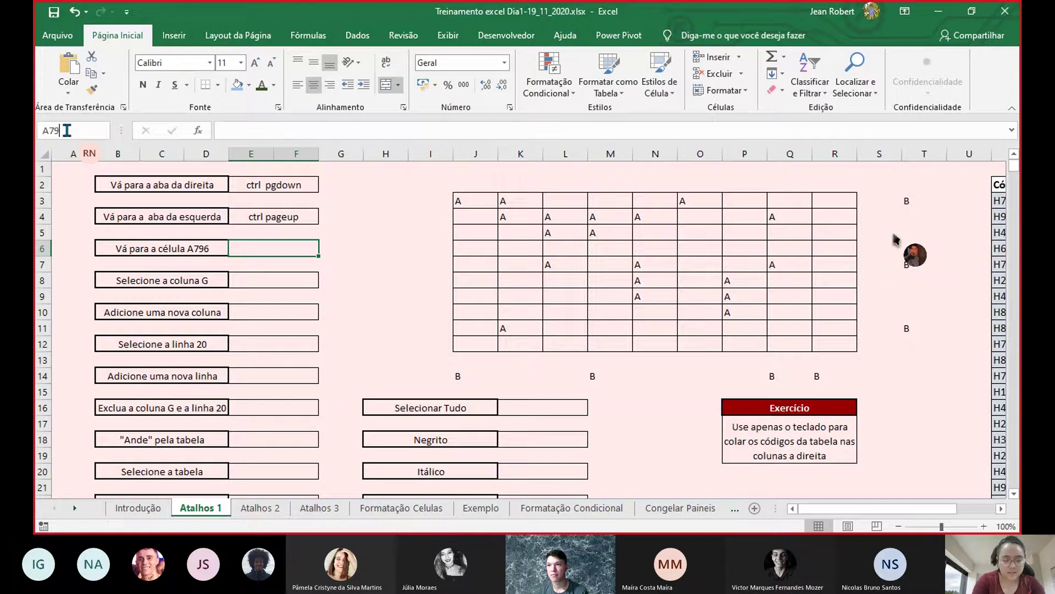
key(Return)
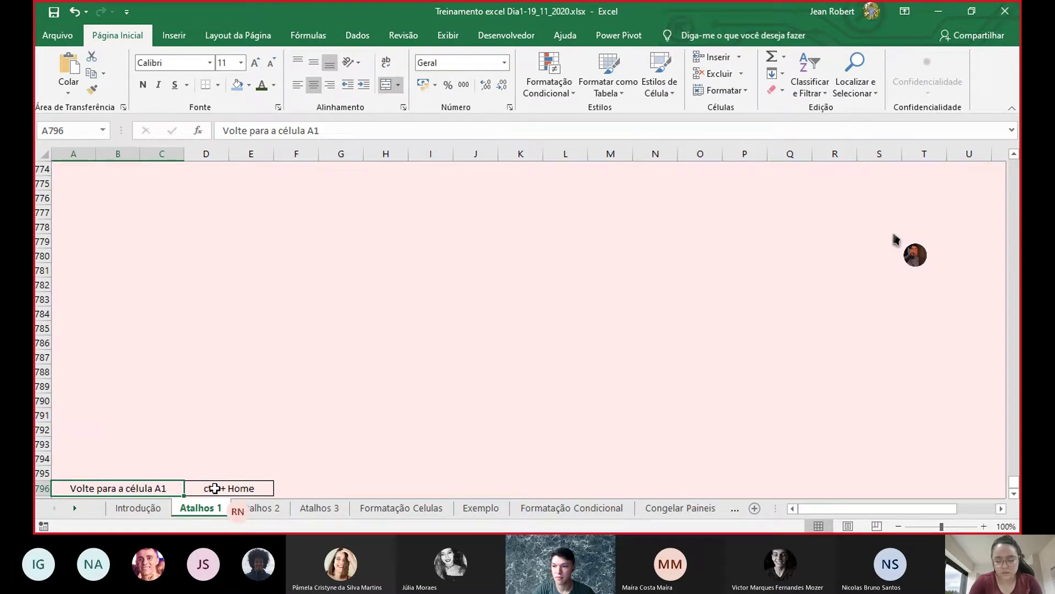
key(ctrl+Home)
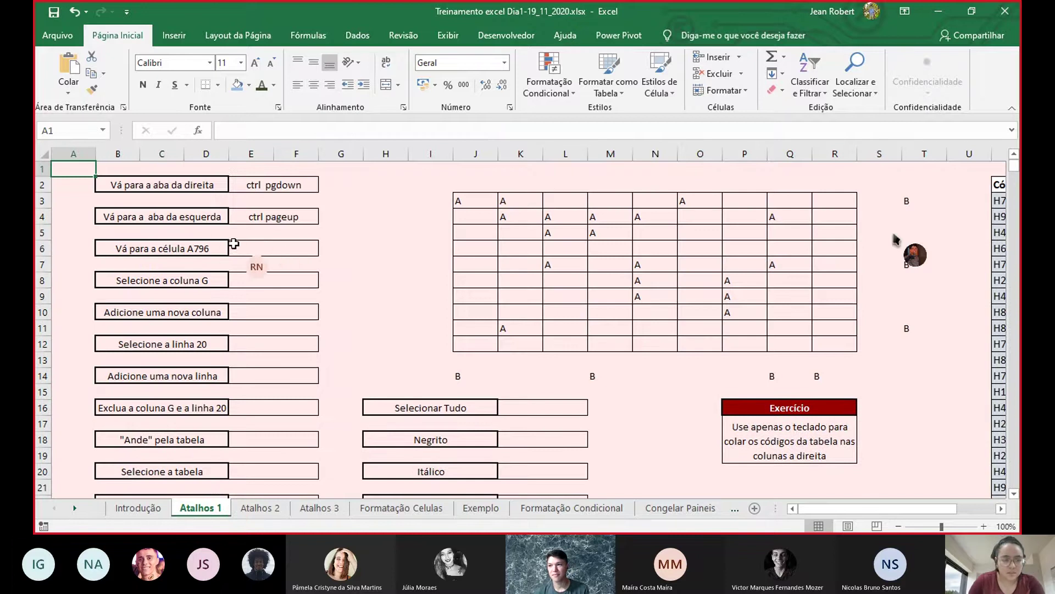
- Enter 'Caixa de texto' in E6 as the answer for reaching cell A796
double_click(240, 245)
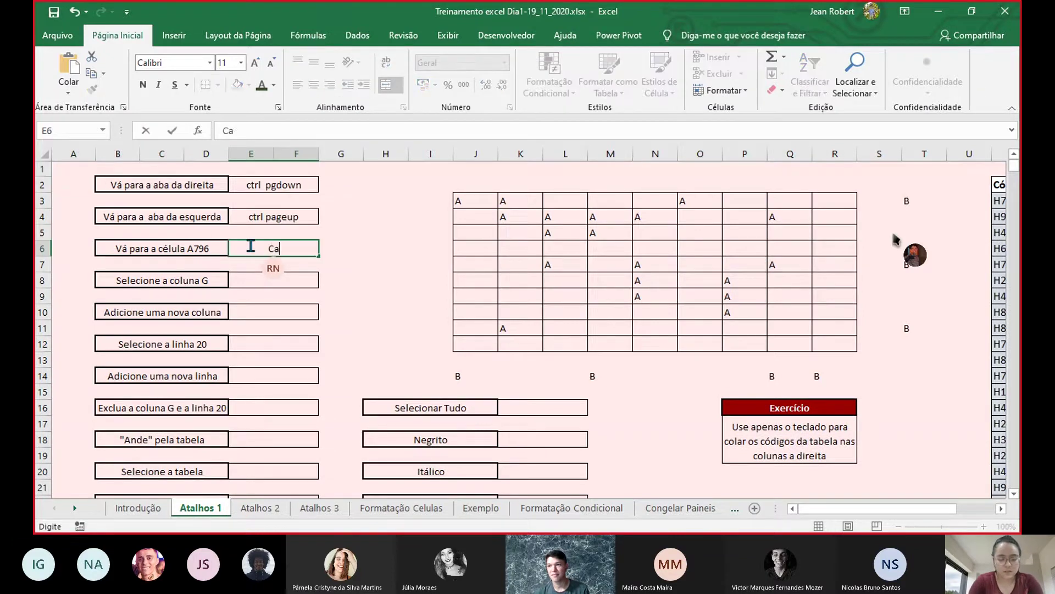
text(Caixa de texto)
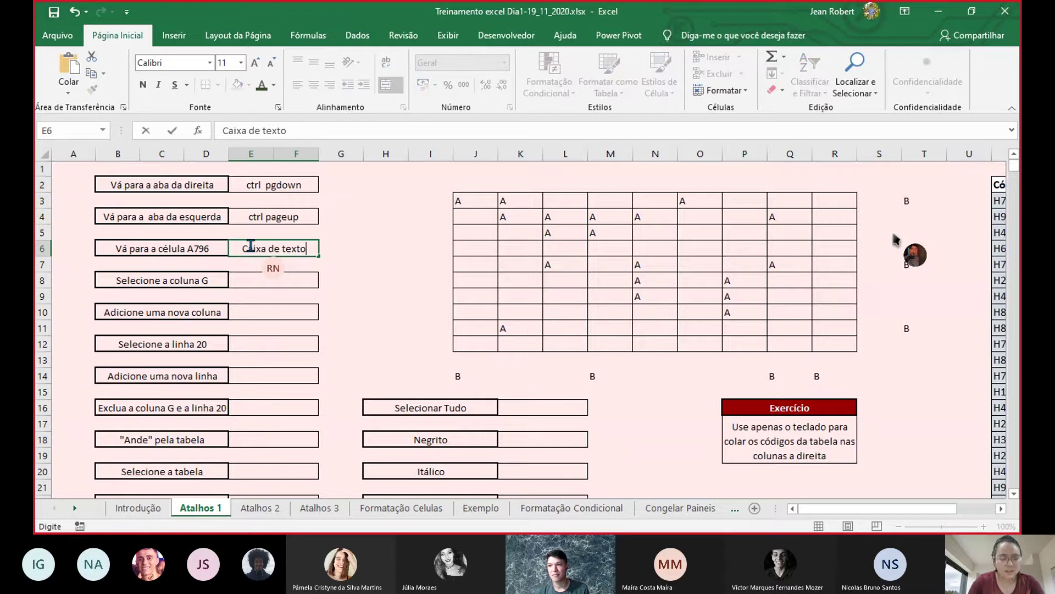
key(Return)
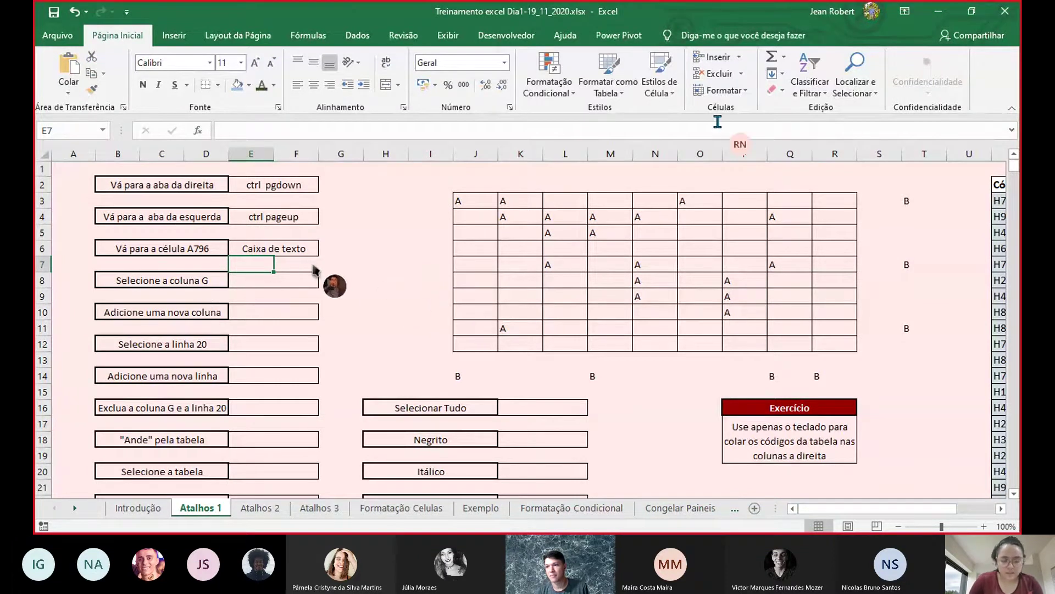
- Move to G5 and select the entire column G with Ctrl+Space
key(Right)
key(Right)
key(Up)
key(Up)
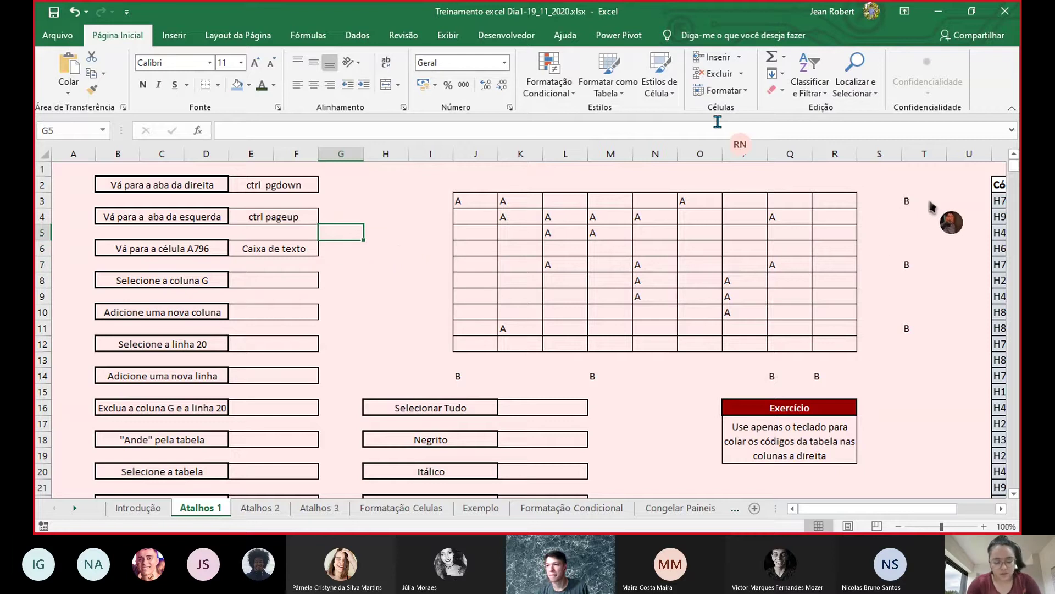
key(ctrl+space)
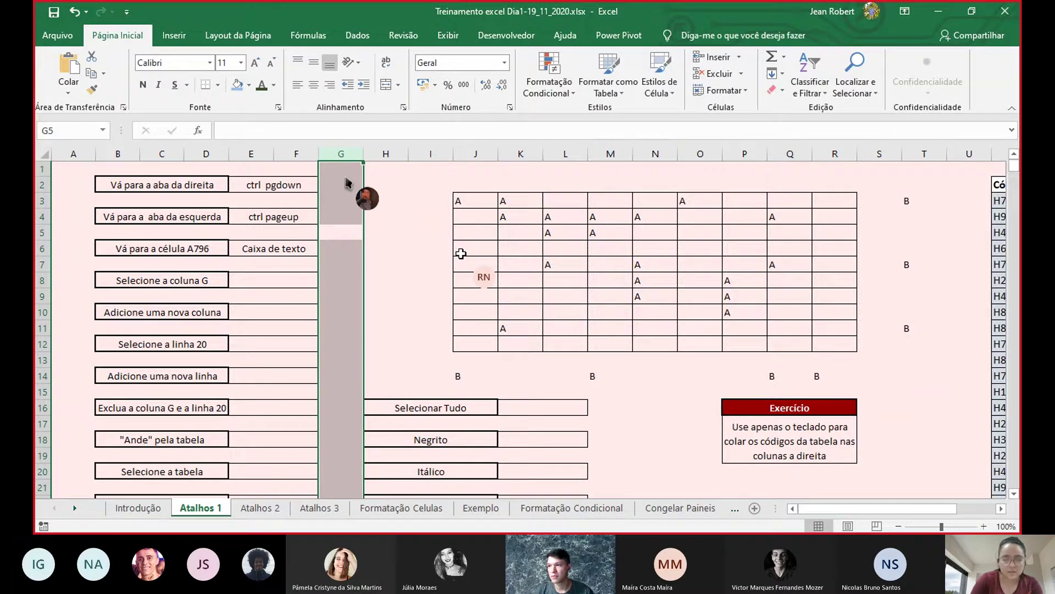
- Insert a new column at G and enter 'ctrl espaço' in E8 for selecting a column
click(346, 150)
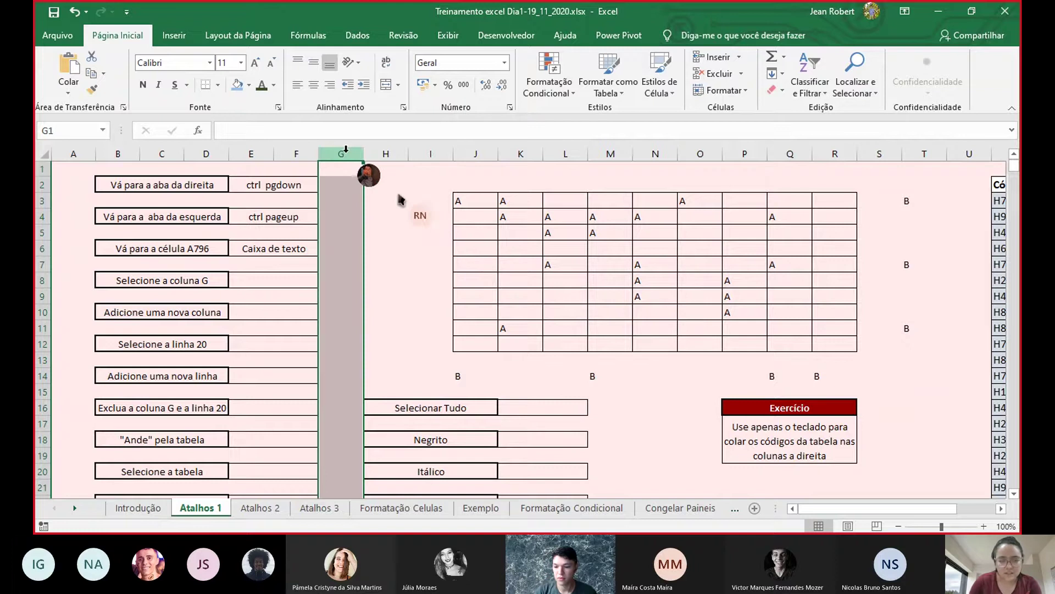
key(ctrl+plus)
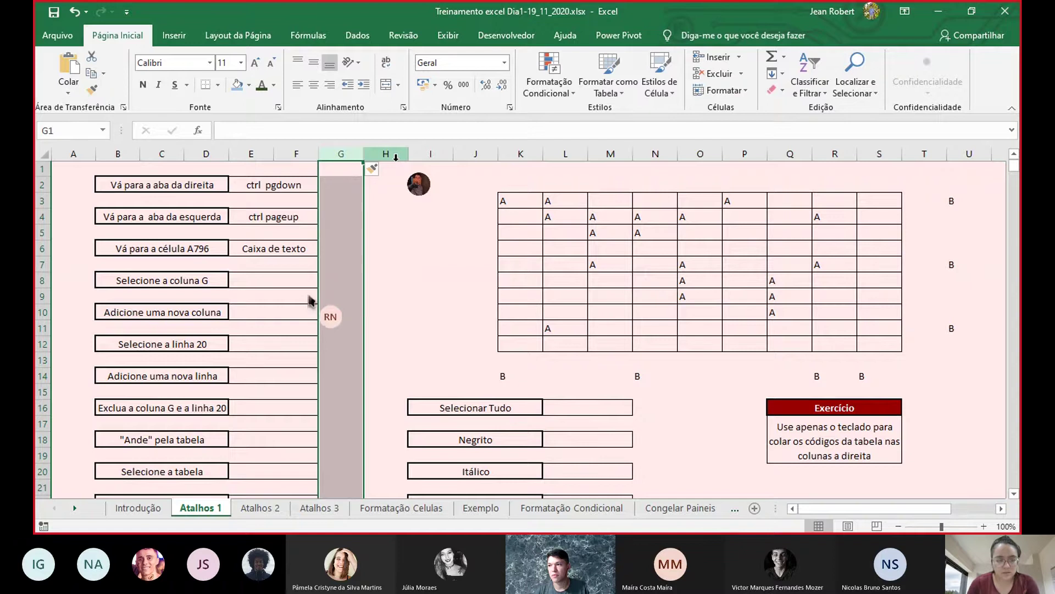
double_click(292, 280)
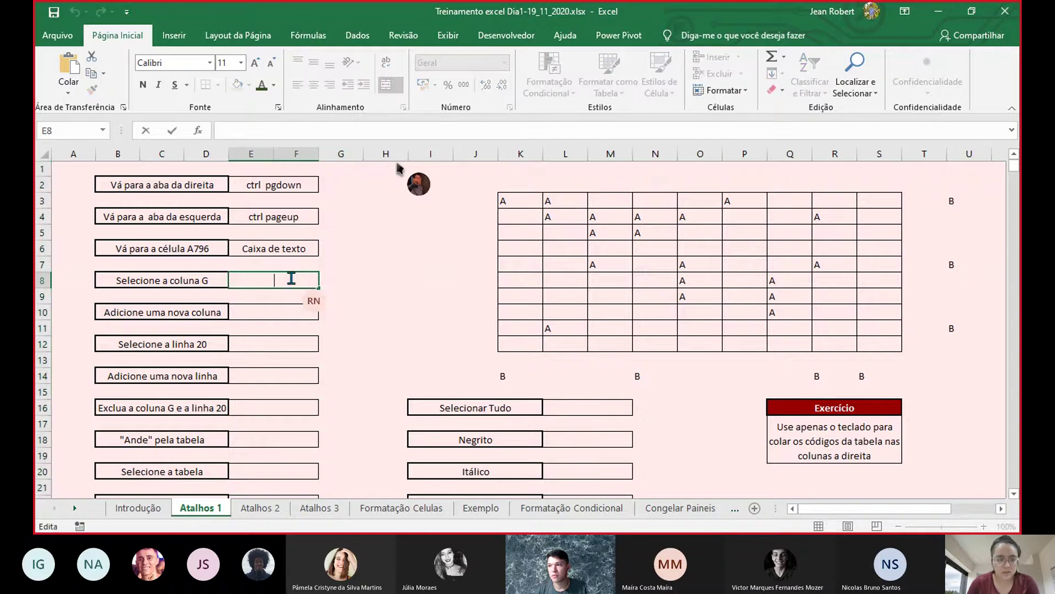
text(ctrl espaço)
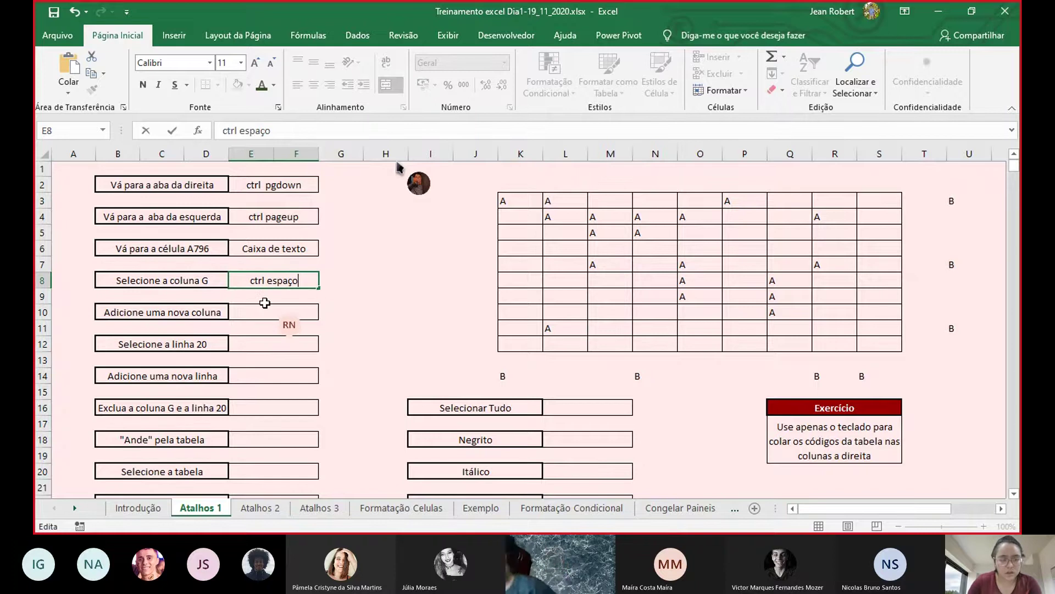
- Enter 'ctrl +' in E10 for adding a column, then move to G20
double_click(263, 309)
text(c)
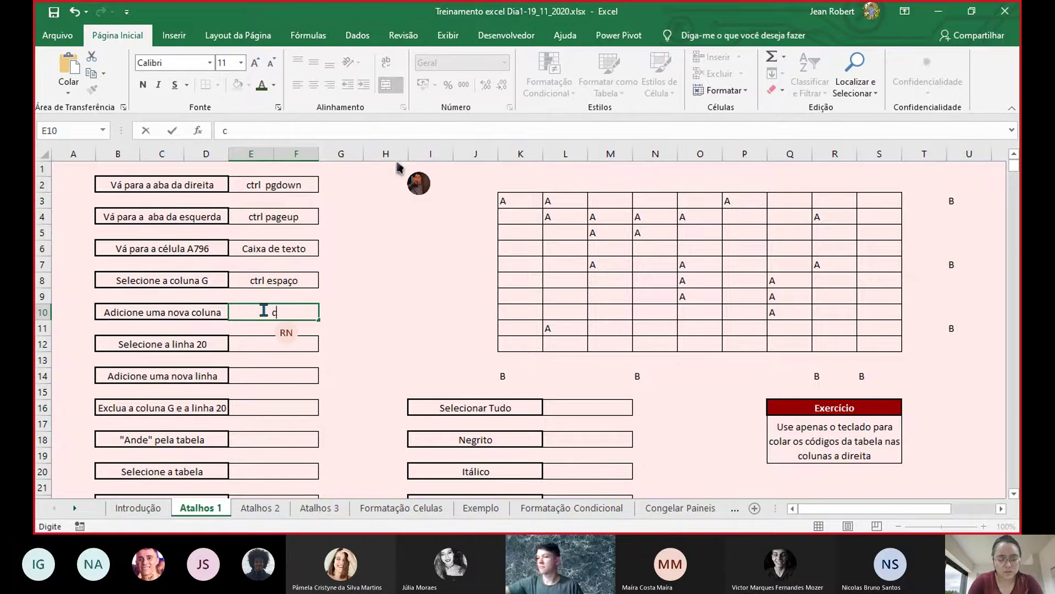
text(trl +)
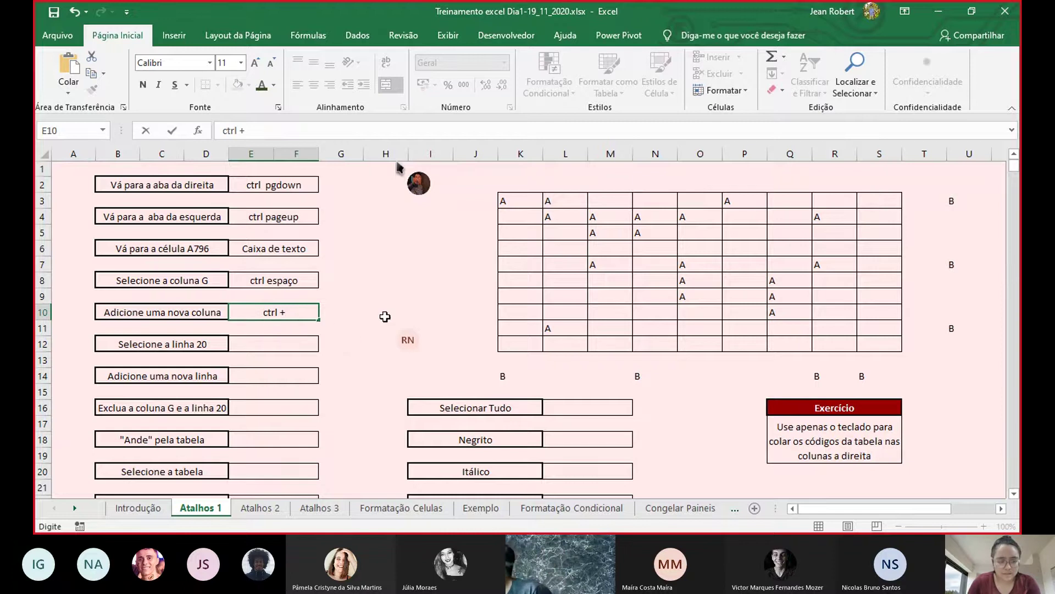
click(390, 313)
key(Down)
key(Down)
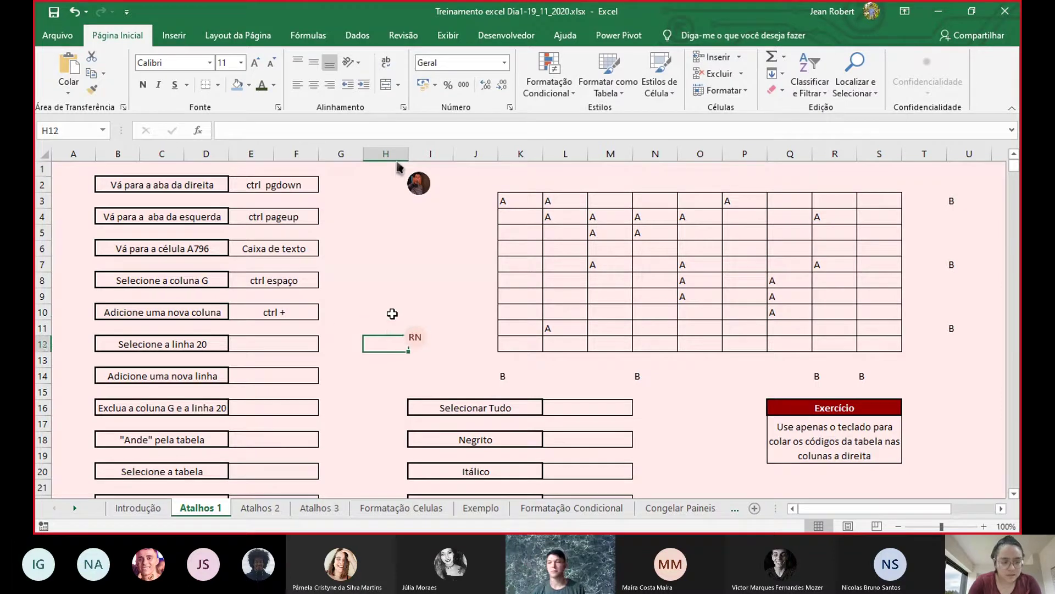
key(Down)
key(Down)
key(Down)
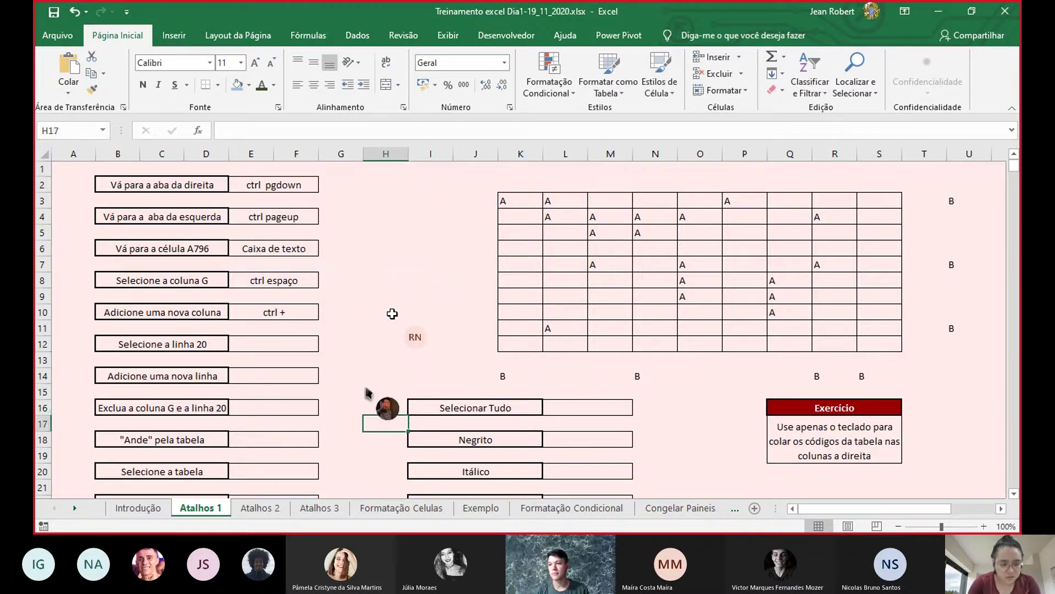
key(Down)
key(Down)
key(Down)
key(Down)
key(Down)
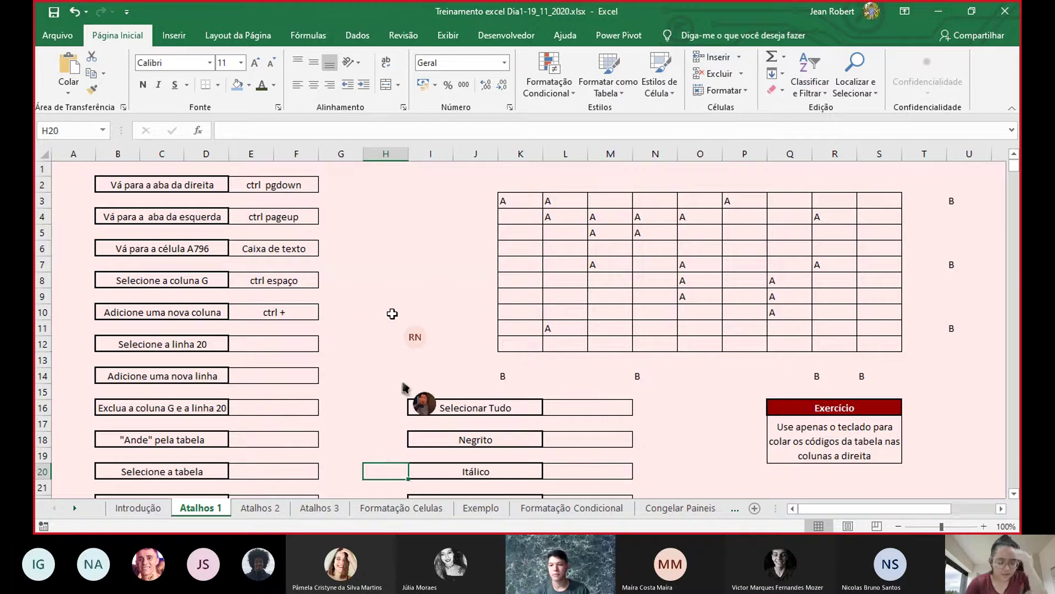
key(Left)
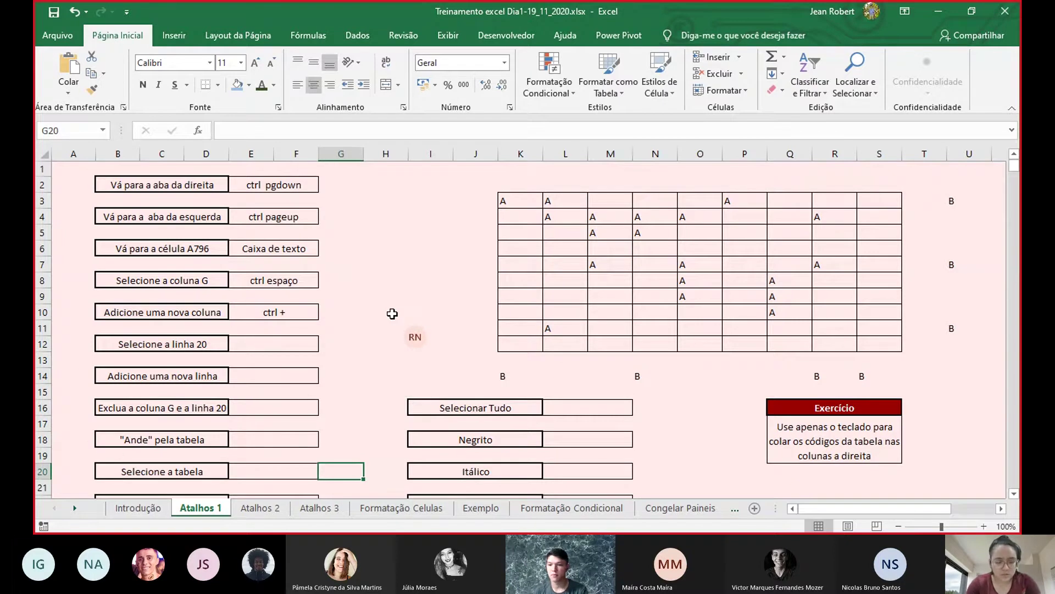
- Select row 20, insert a blank row there, then delete it again
key(shift+space)
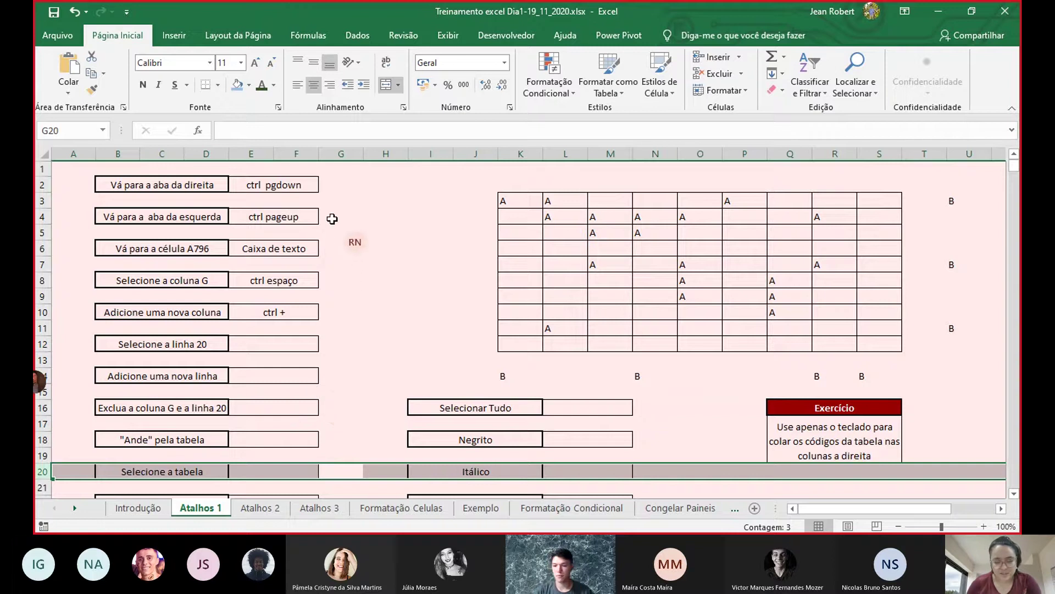
key(ctrl+plus)
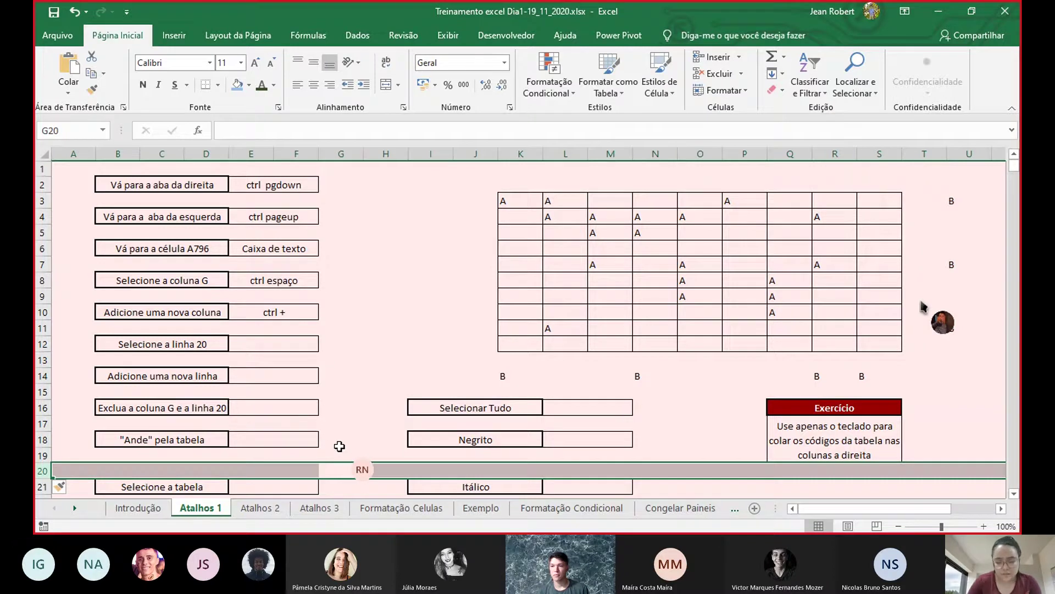
key(ctrl+minus)
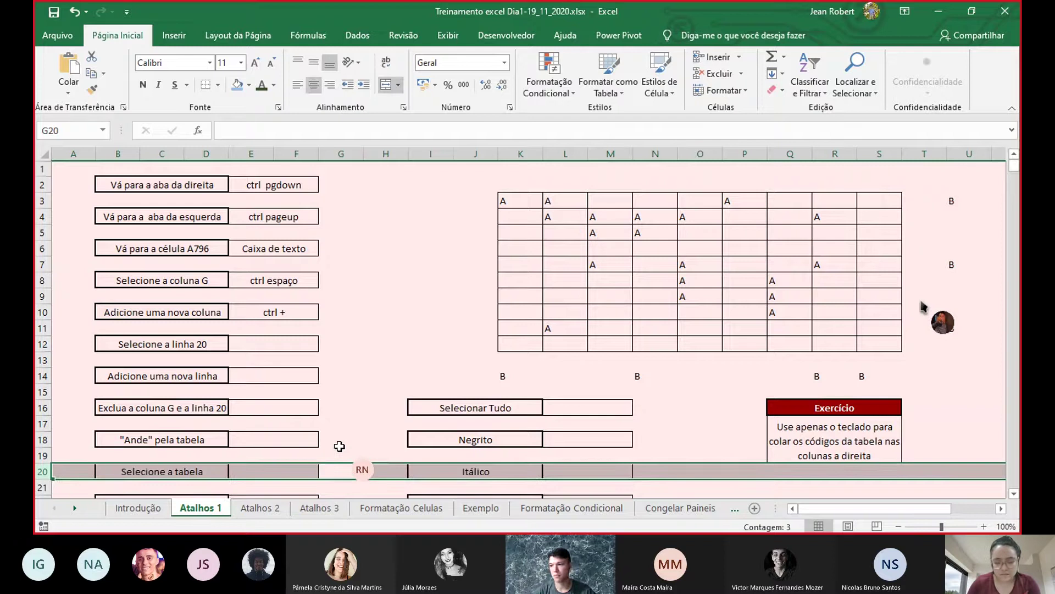
- Delete the empty column G so the exercise grid shifts left
click(339, 448)
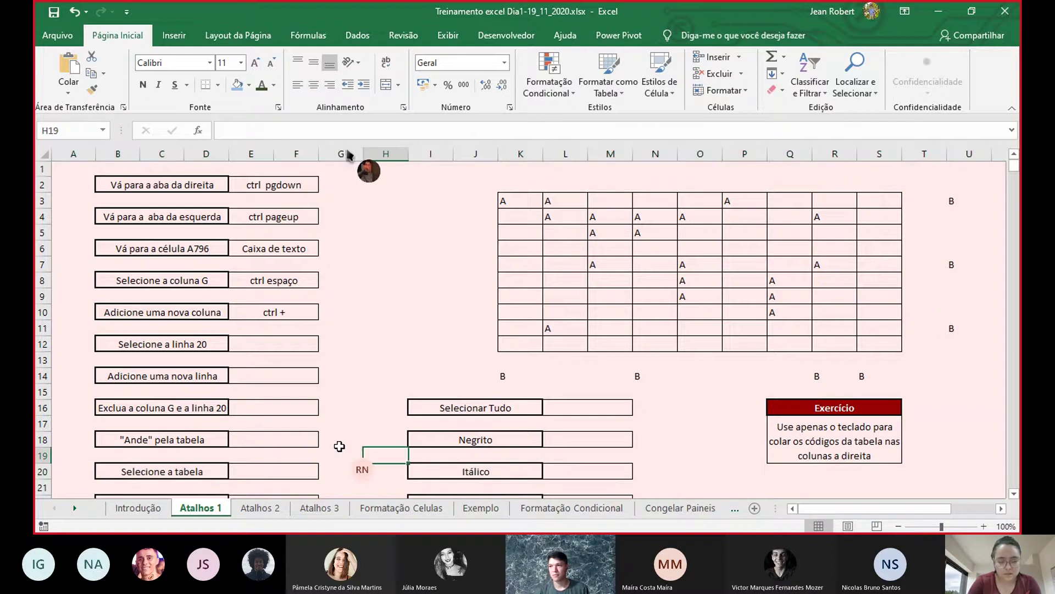
key(ctrl+space)
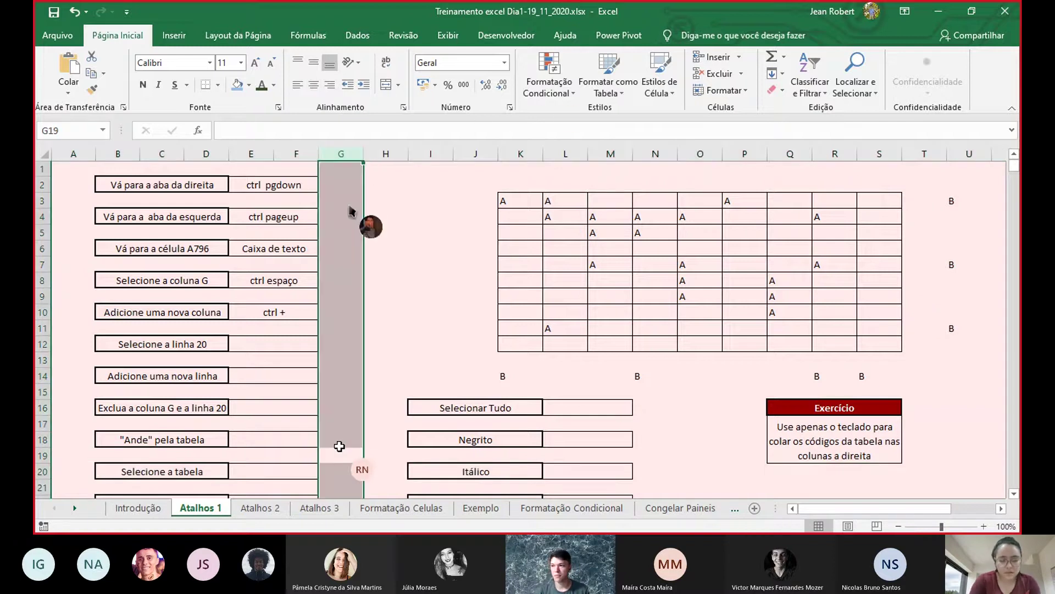
key(ctrl+minus)
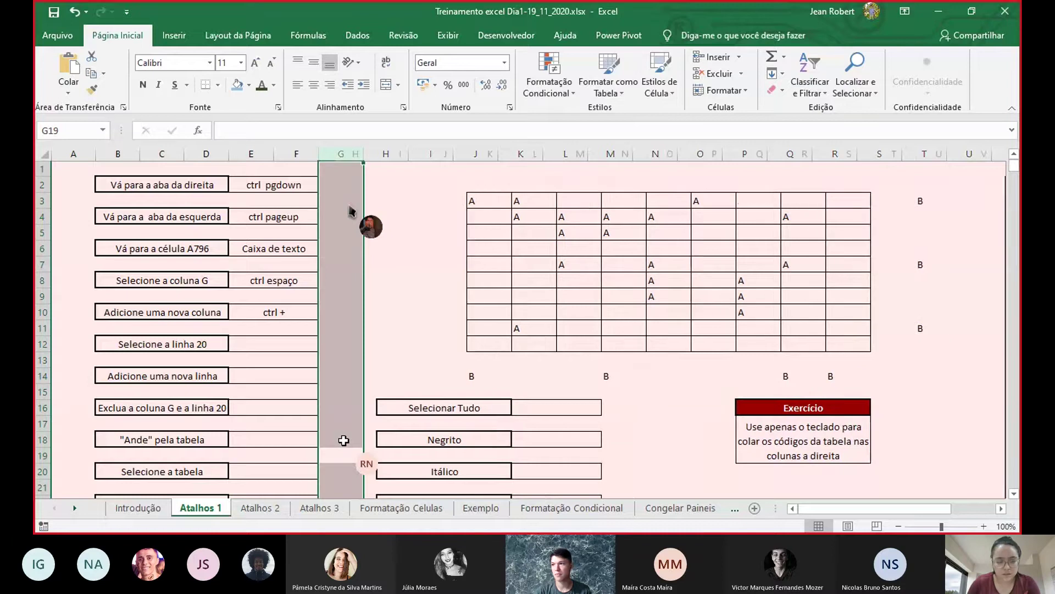
click(277, 348)
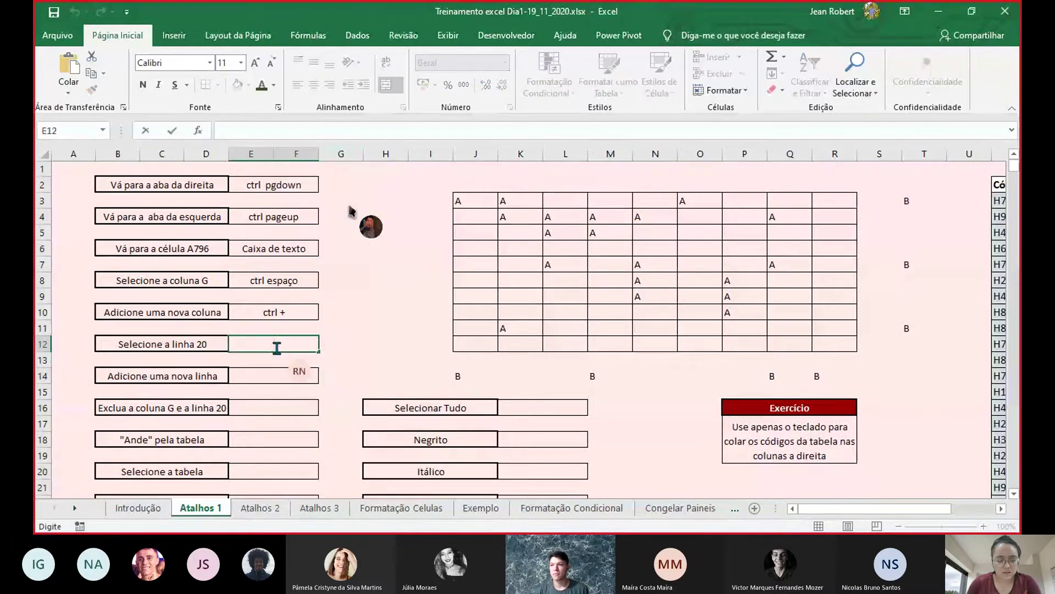
- Enter 'shift espaço' in E12, 'ctrl +' in E14 and 'ctrl -' in E16
text(shif)
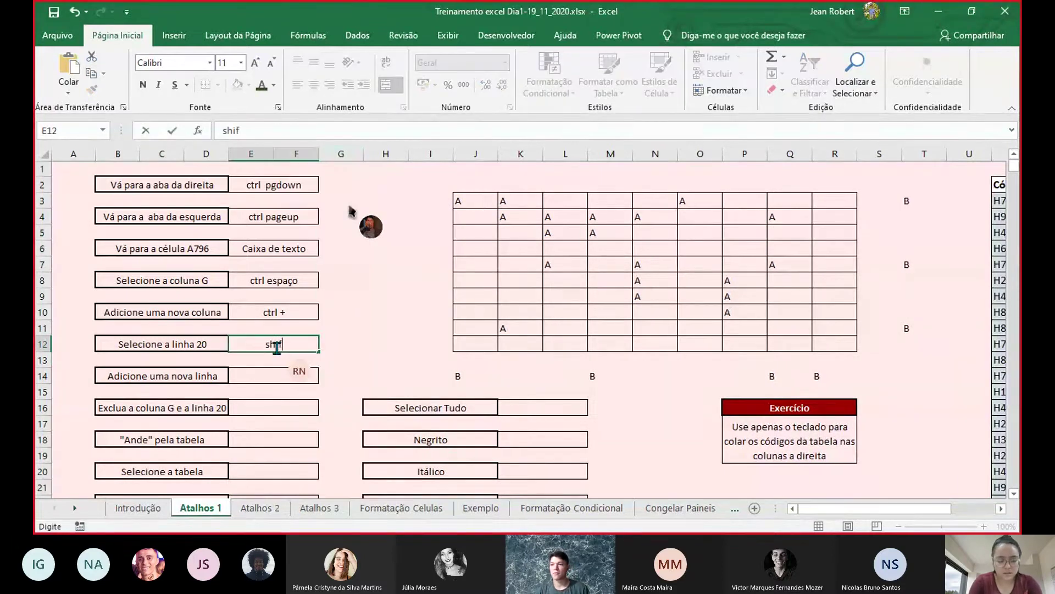
text(t espaço)
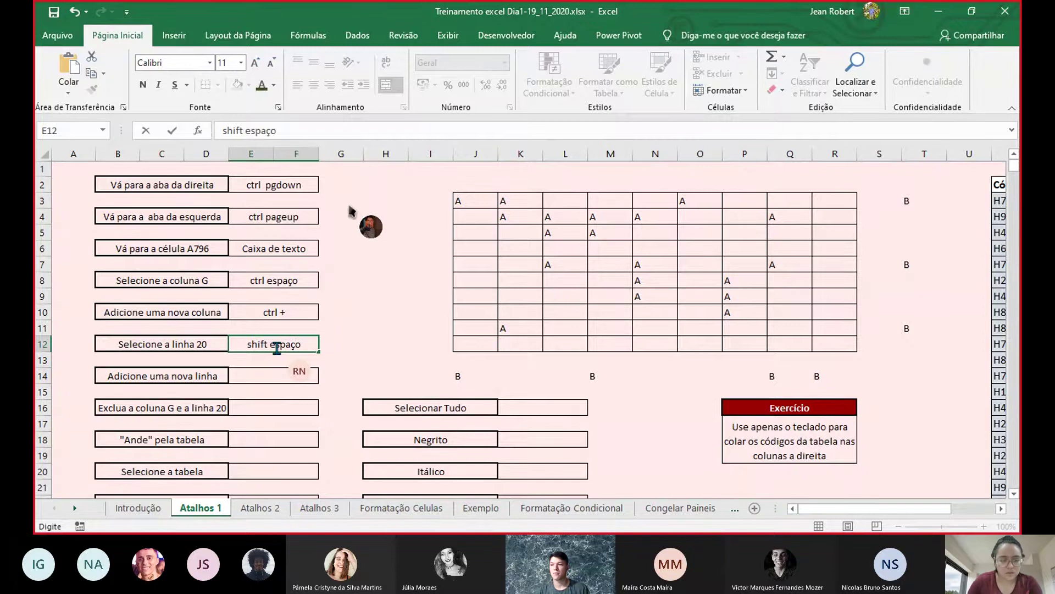
click(277, 373)
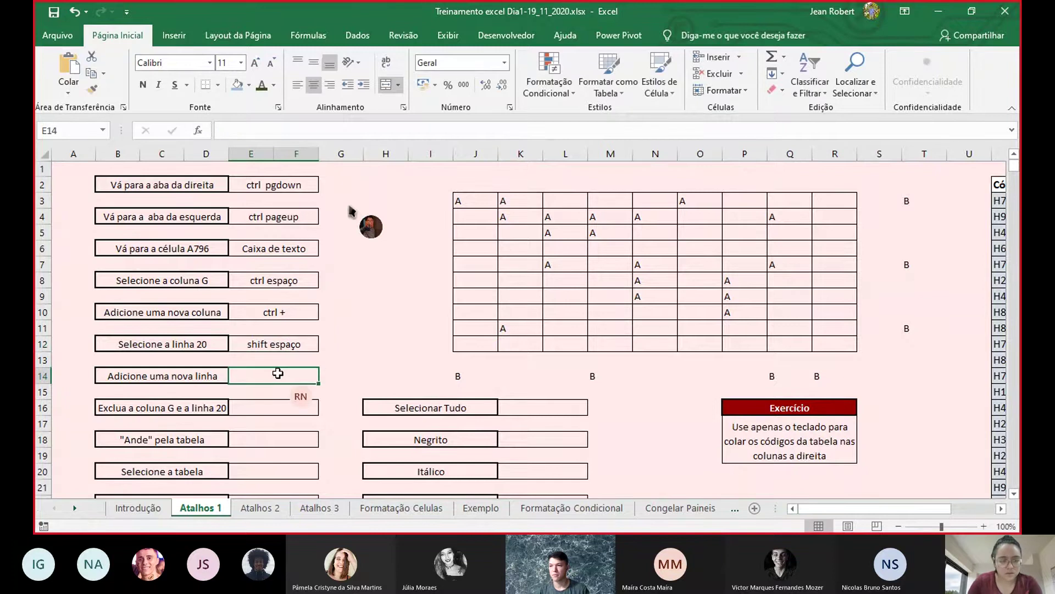
double_click(277, 373)
text(ctrl)
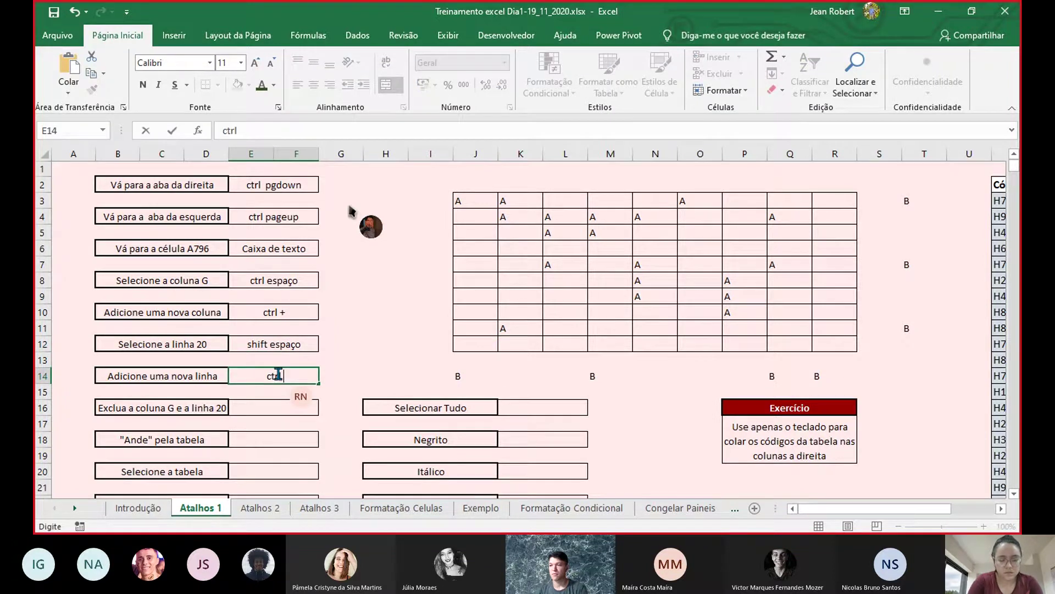
text( +)
click(285, 412)
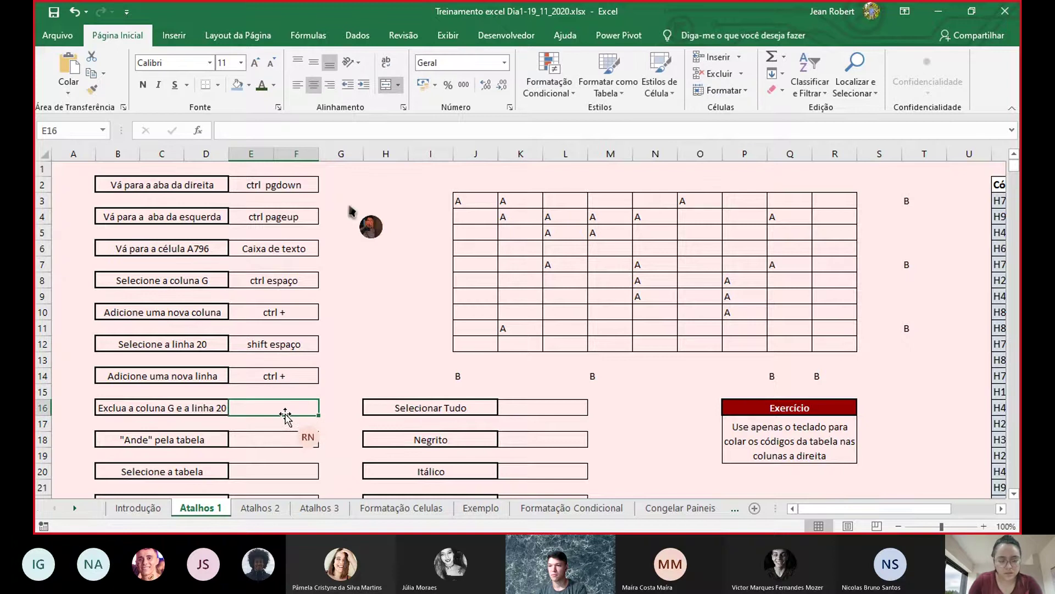
text(c)
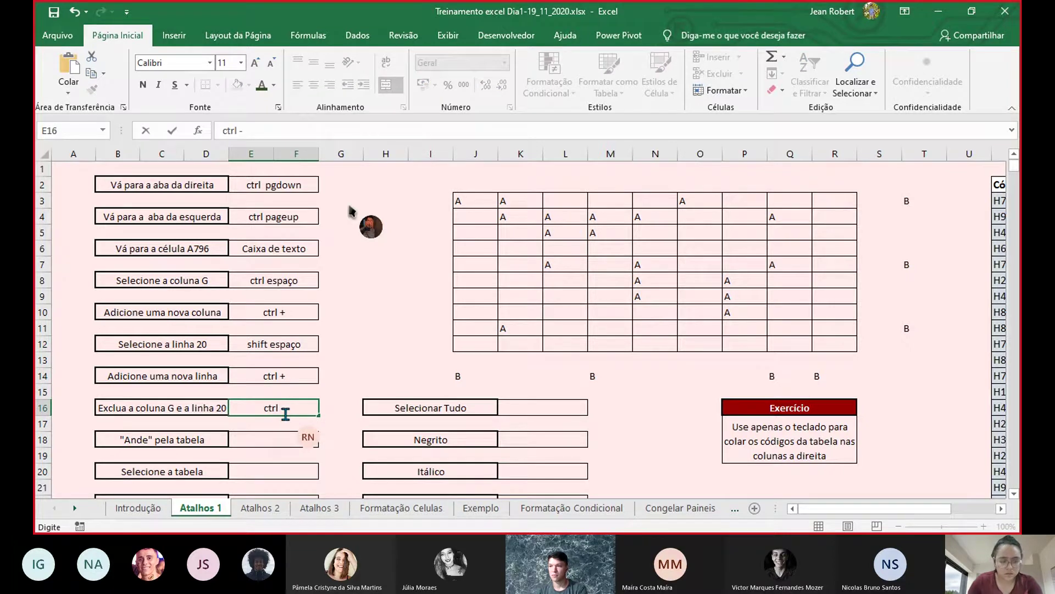
text(trl -)
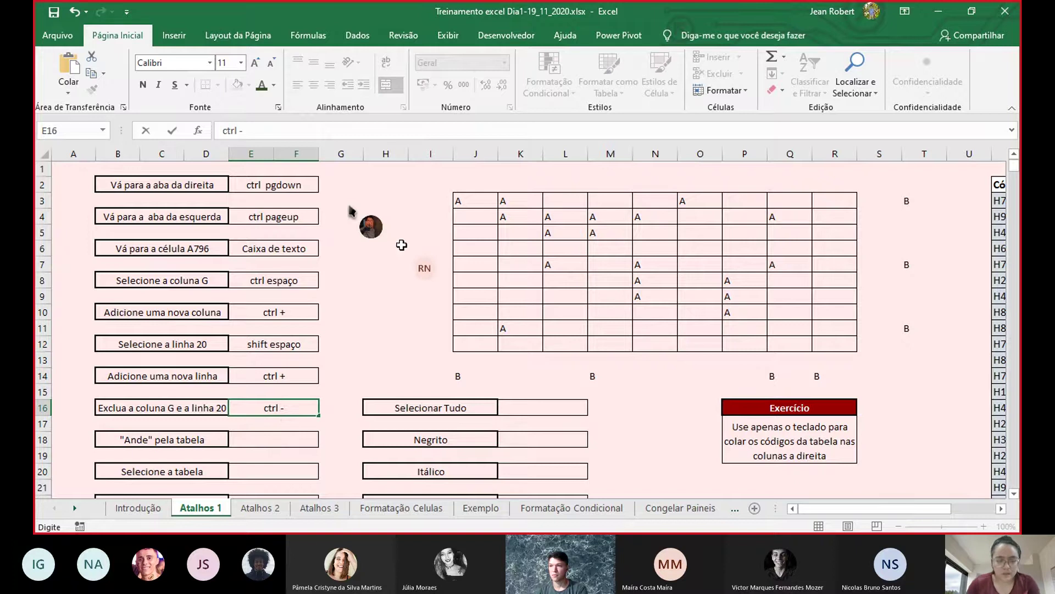
click(402, 245)
key(Up)
key(Up)
key(Up)
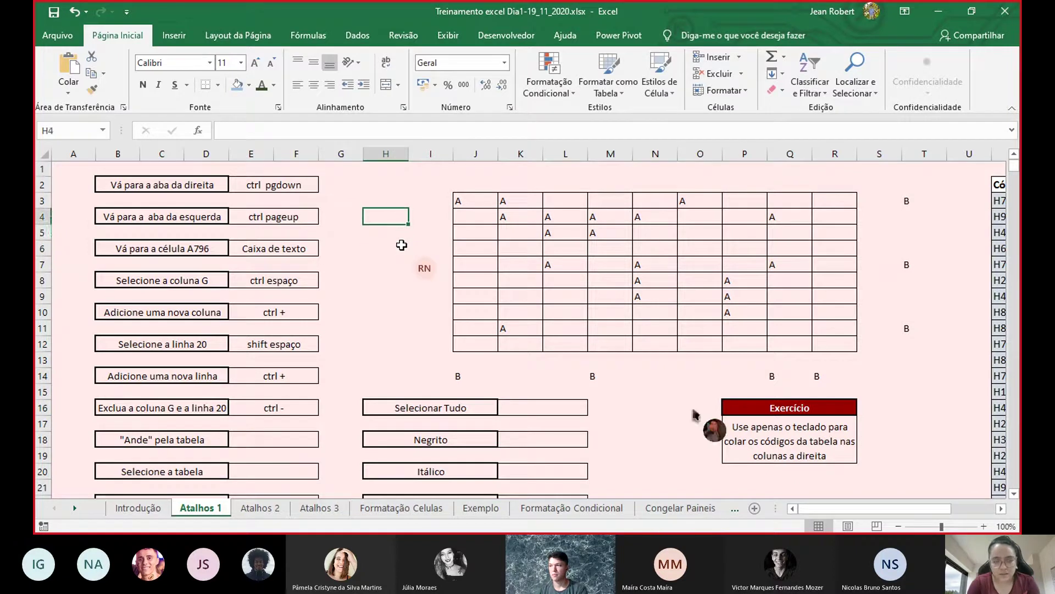
key(Right)
key(Right)
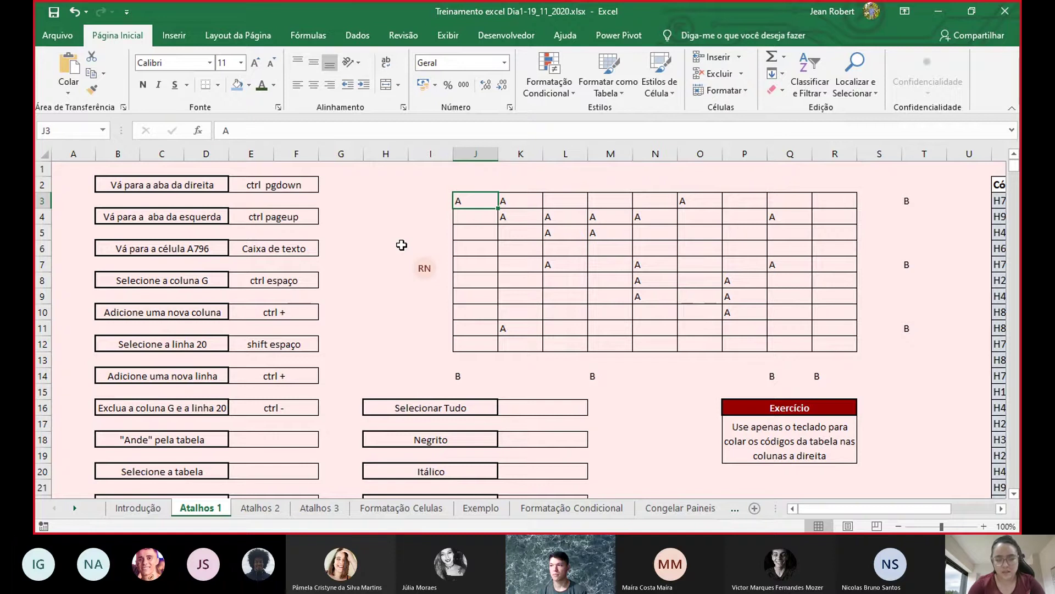
key(Right)
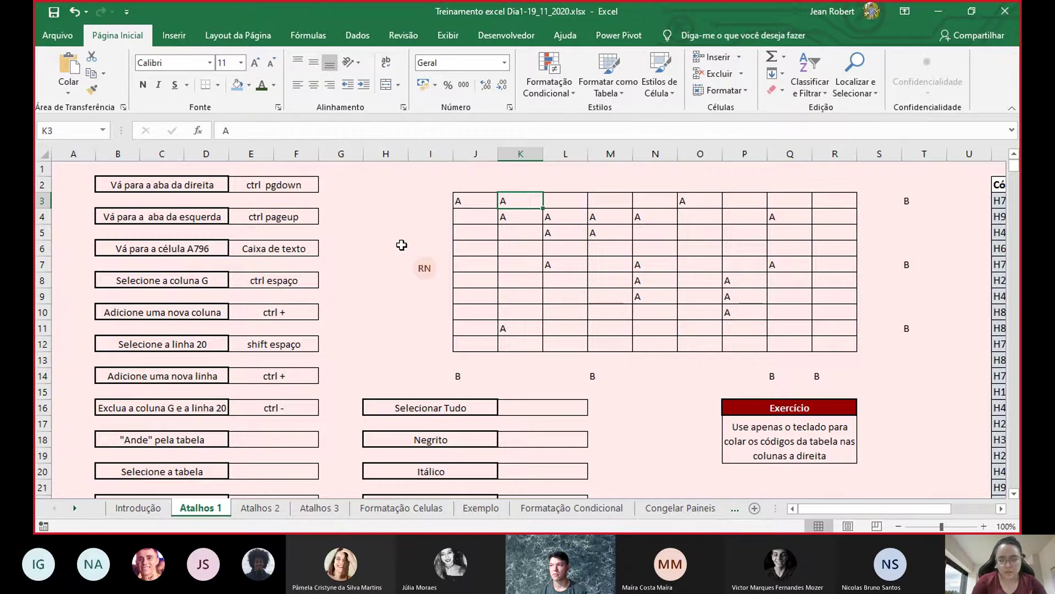
key(ctrl+Right)
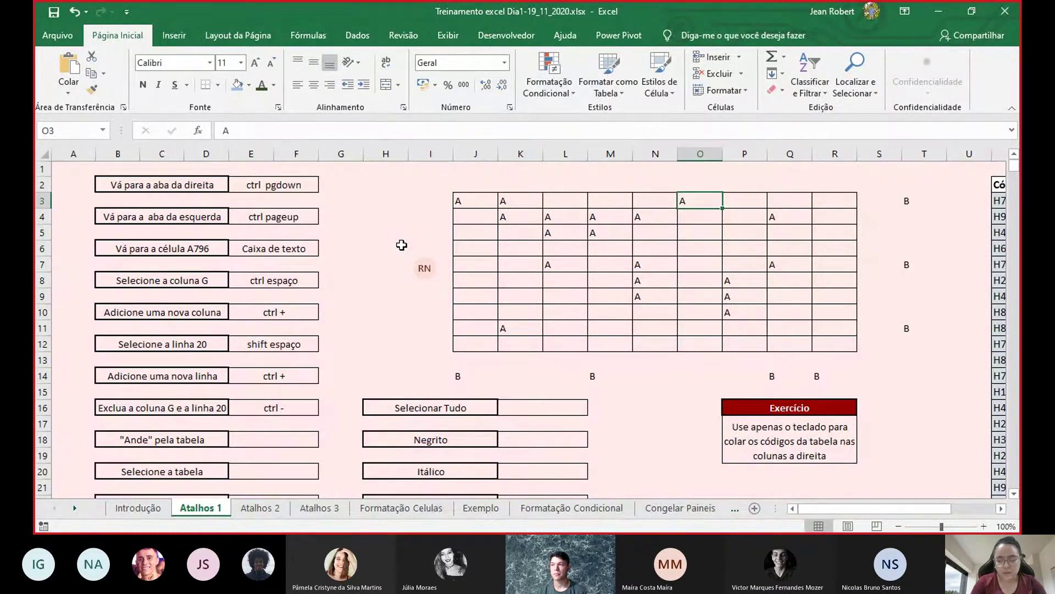
key(ctrl+Right)
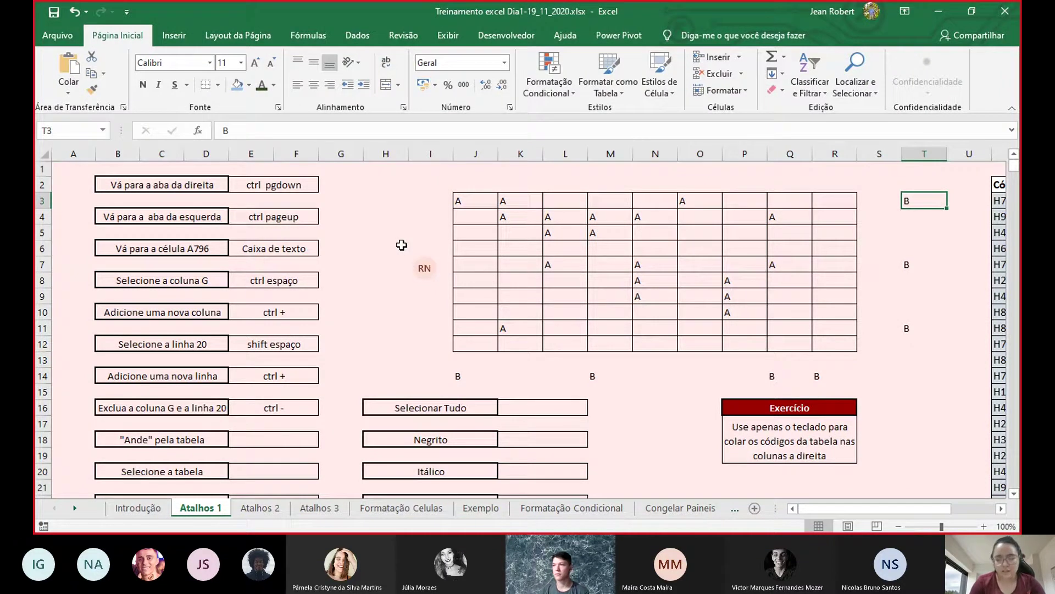
key(ctrl+Down)
key(ctrl+Left)
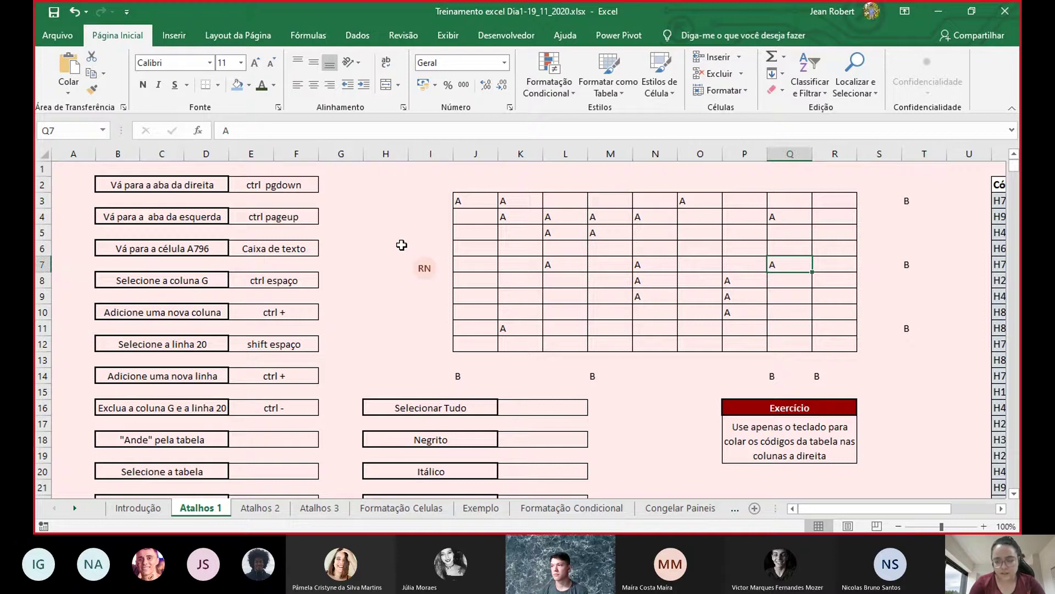
key(ctrl+Left)
key(ctrl+a)
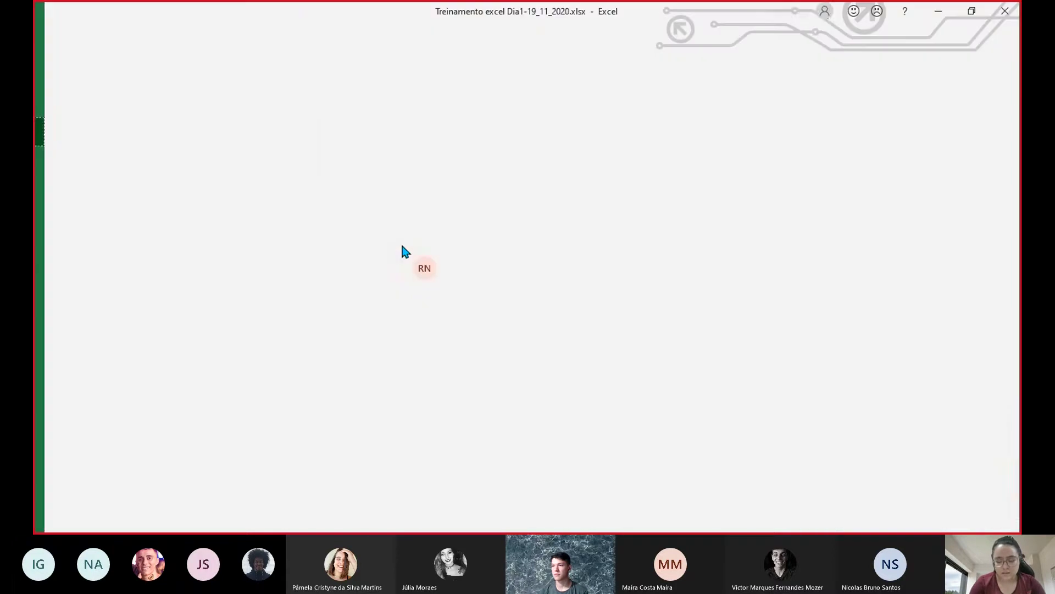
key(Up)
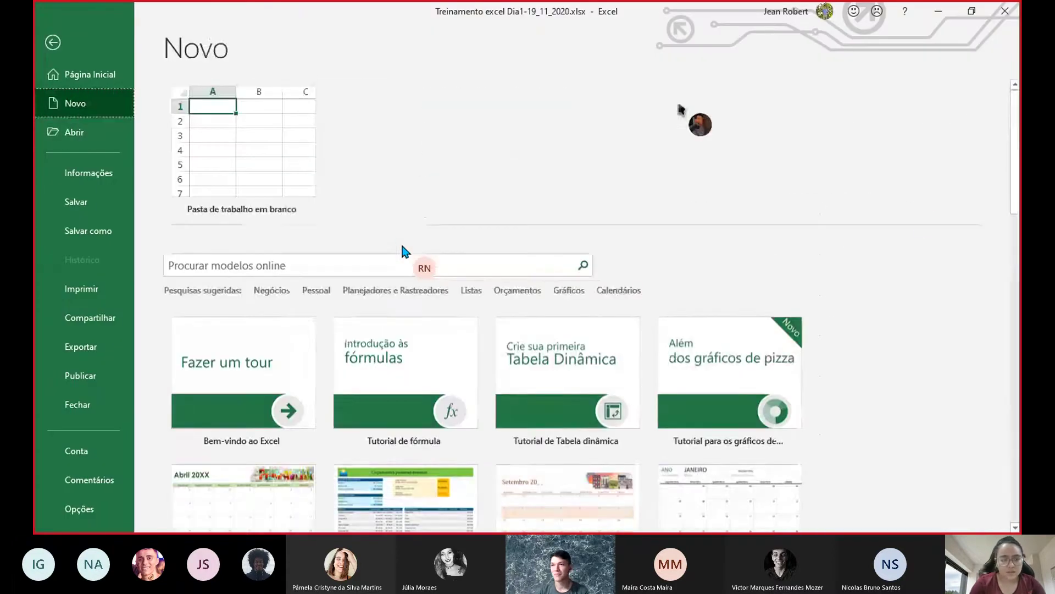
click(54, 42)
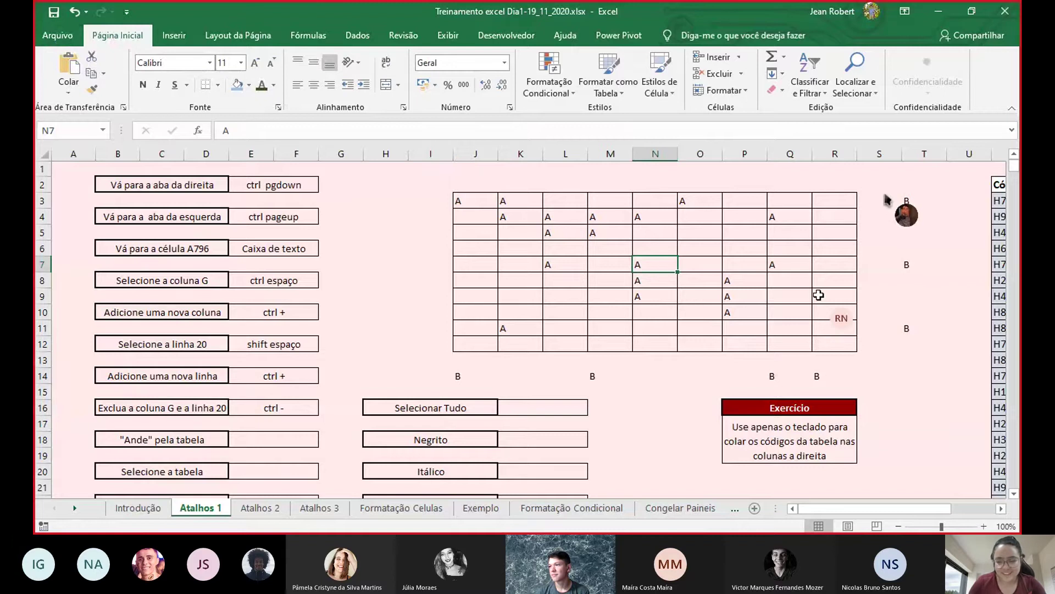
key(Up)
key(Up)
key(Up)
key(ctrl+Left)
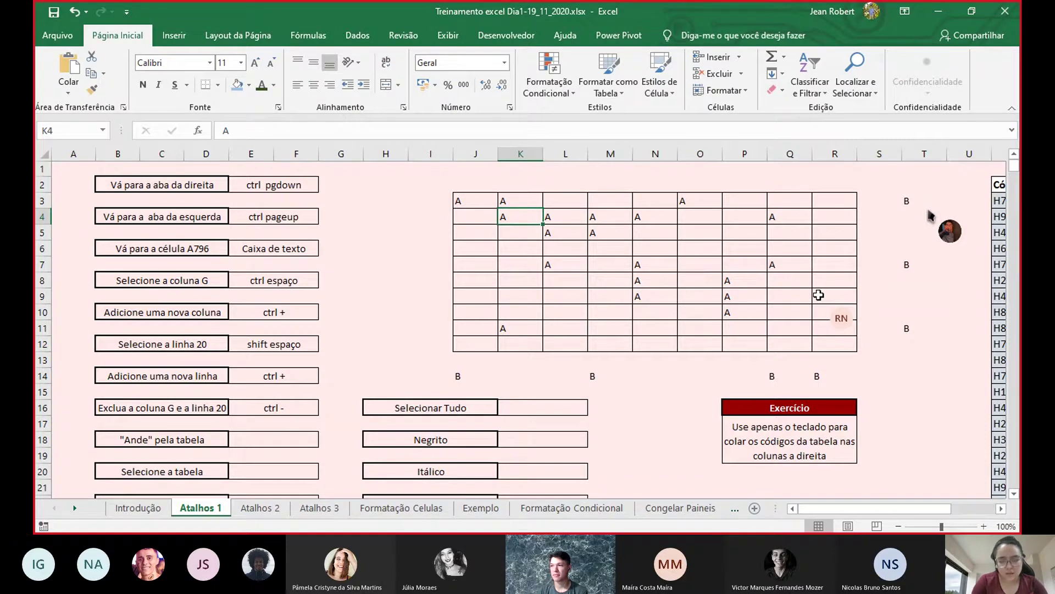
key(ctrl+Right)
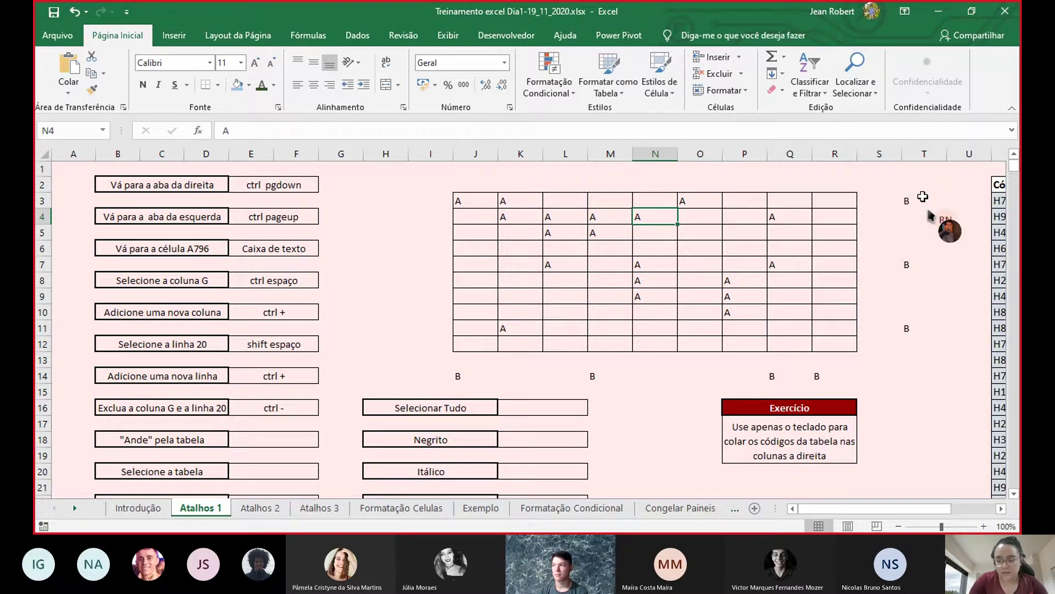
key(Right)
key(Right)
key(Right)
key(Right)
key(Right)
key(Right)
key(Right)
key(Right)
key(Right)
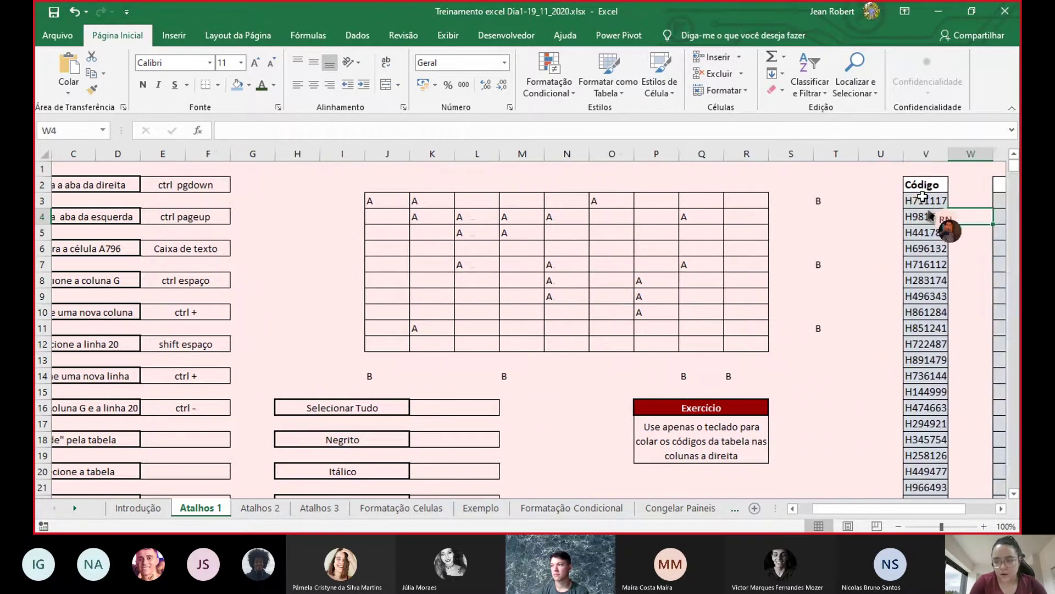
key(Left)
key(Up)
key(Up)
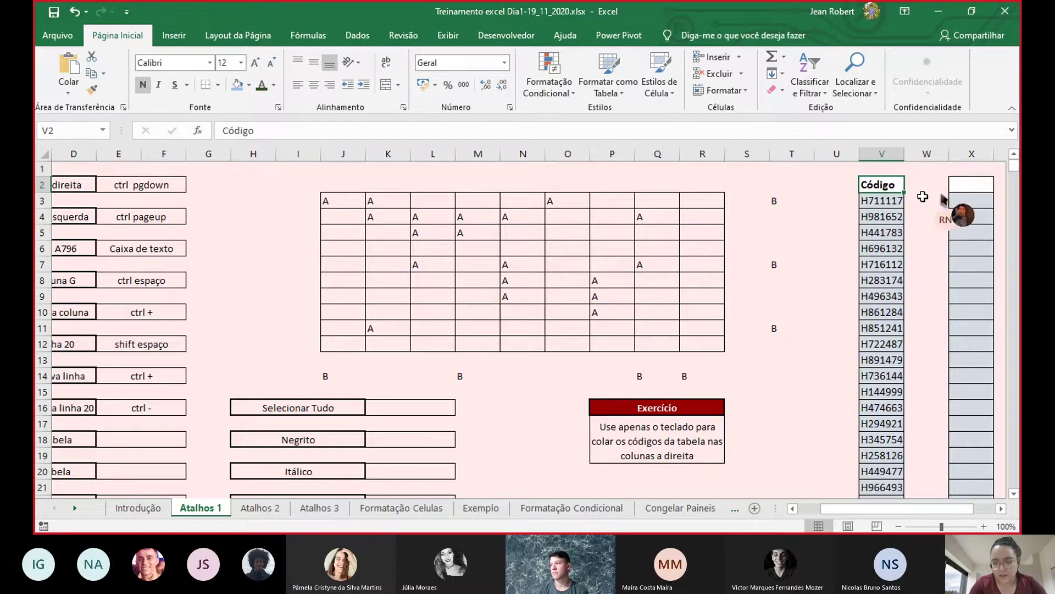
key(ctrl+Down)
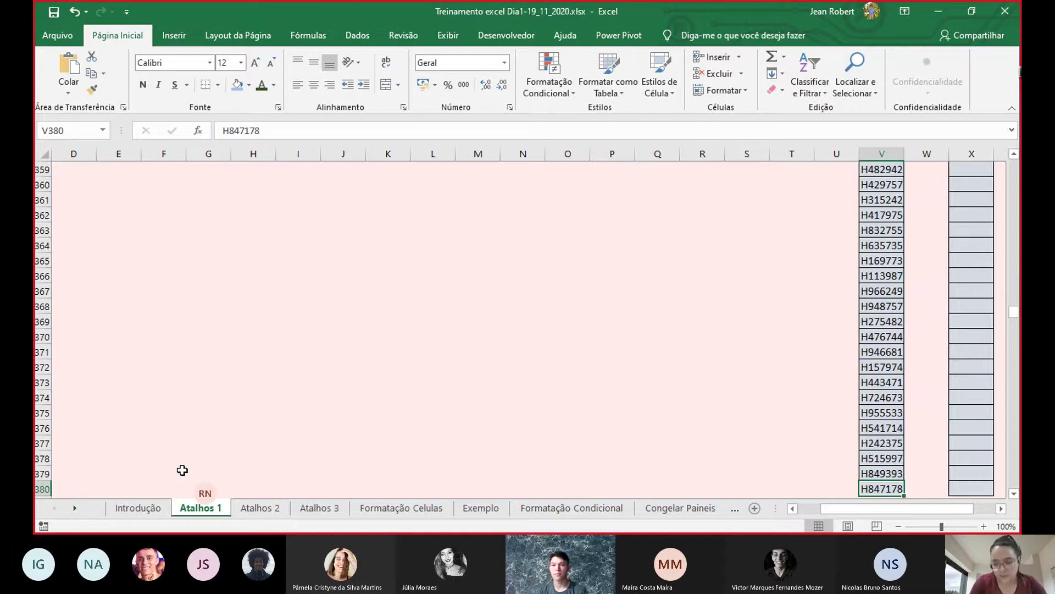
key(ctrl+Up)
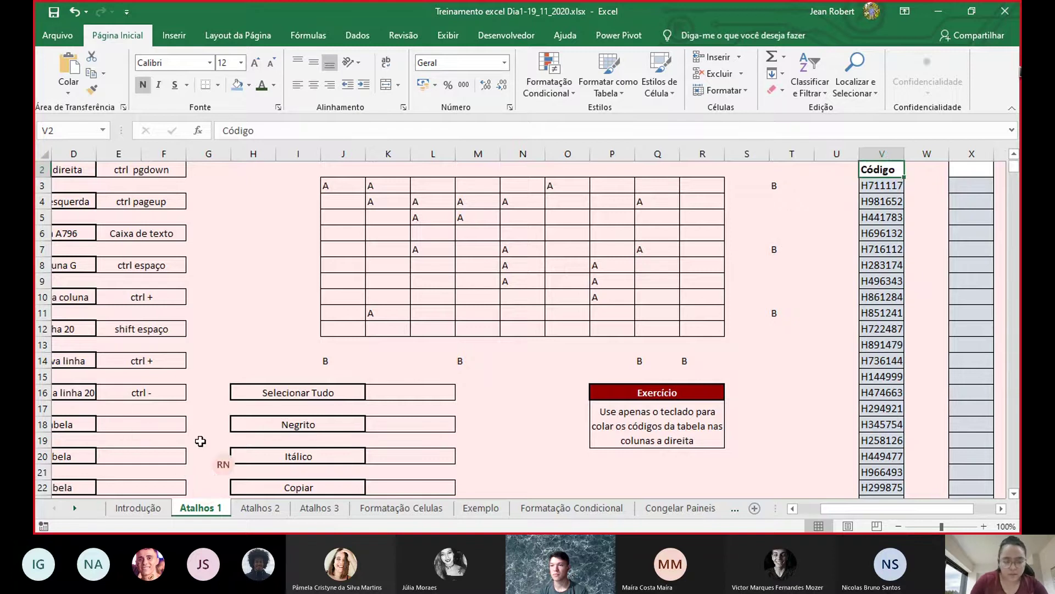
key(Left)
key(Left)
key(Left)
key(Home)
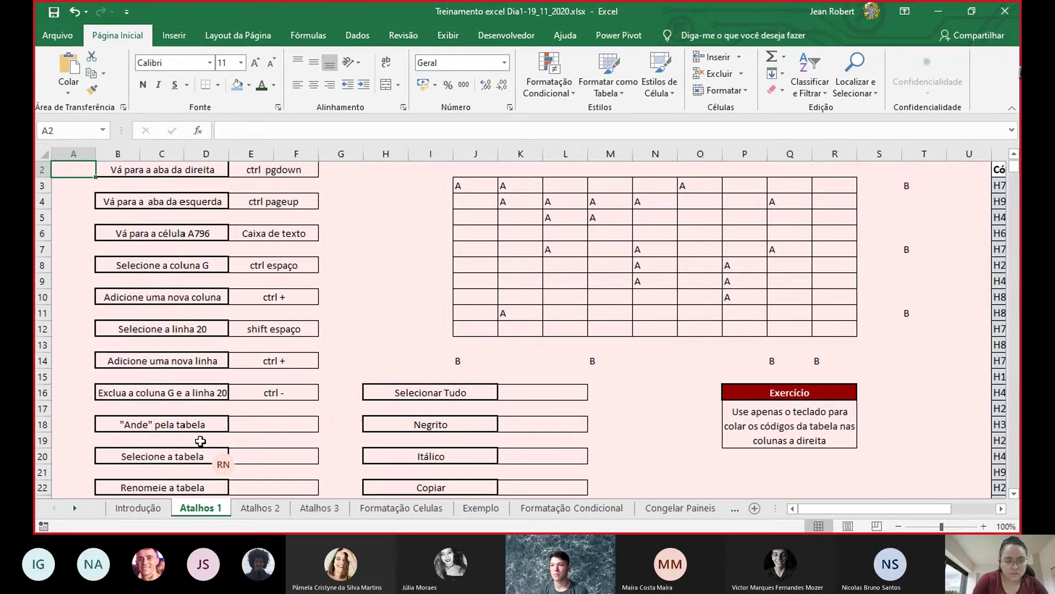
- Enter 'ctrl seta' in E18 beside "Ande" pela tabela
double_click(292, 424)
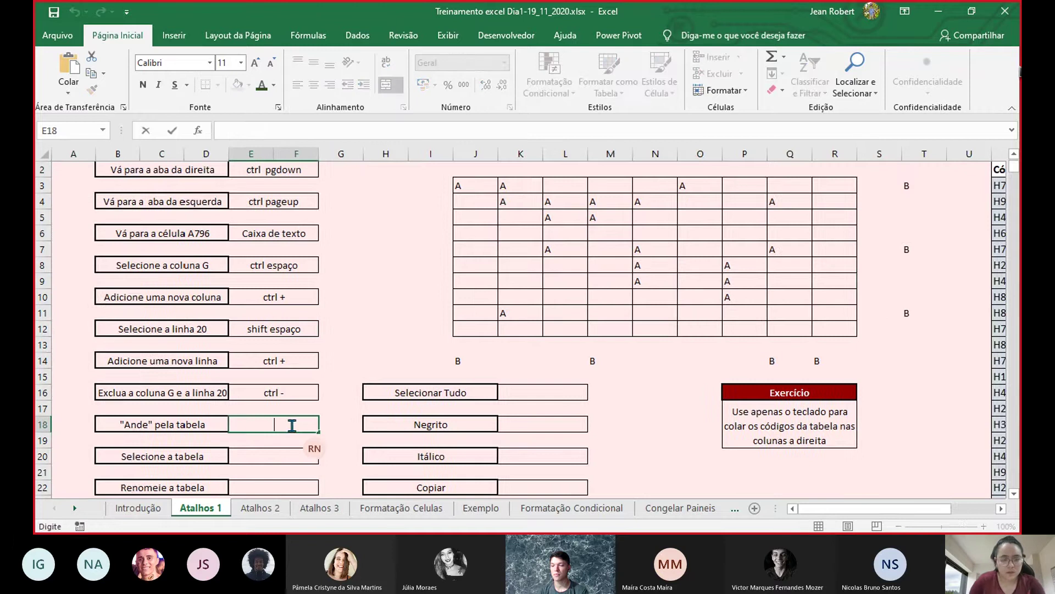
text(ctrl seta)
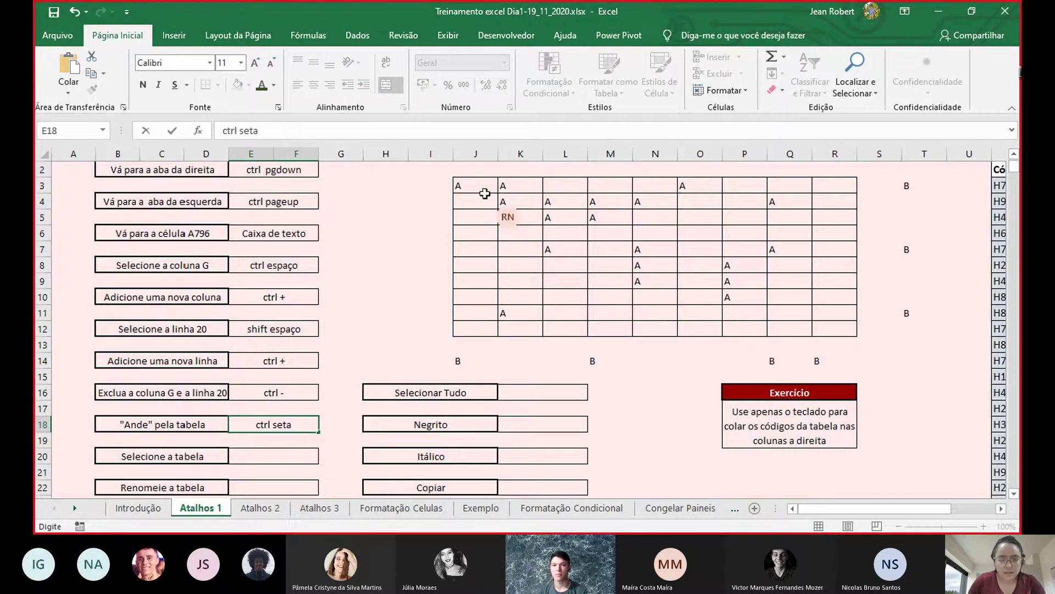
click(392, 193)
- Select the letter table J3:R12 using Ctrl+Shift+arrow keys, trimming extra rows and columns
key(Right)
key(Right)
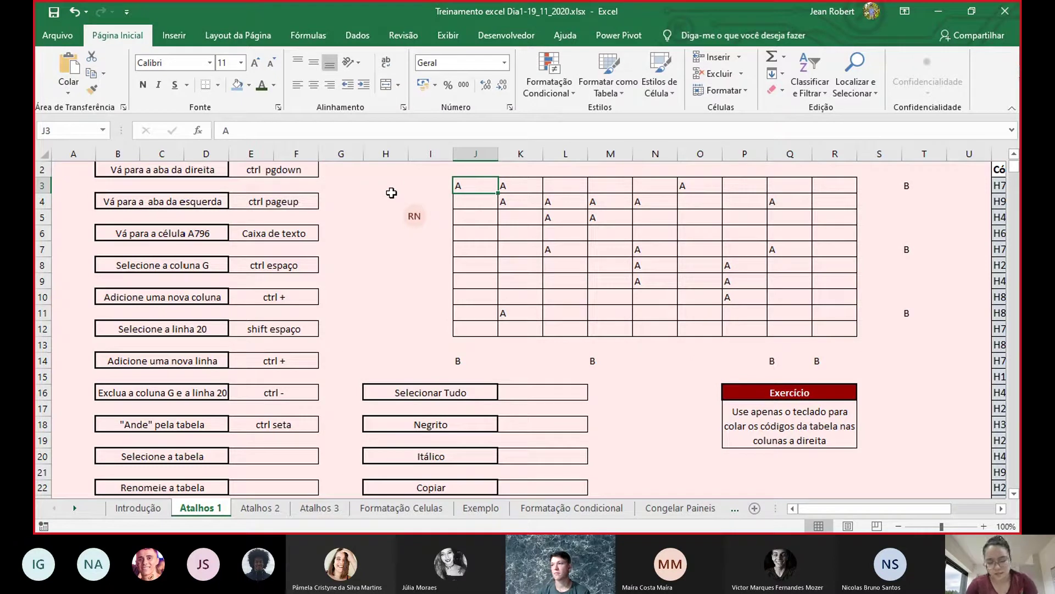
key(shift+Right)
key(ctrl+shift+Right)
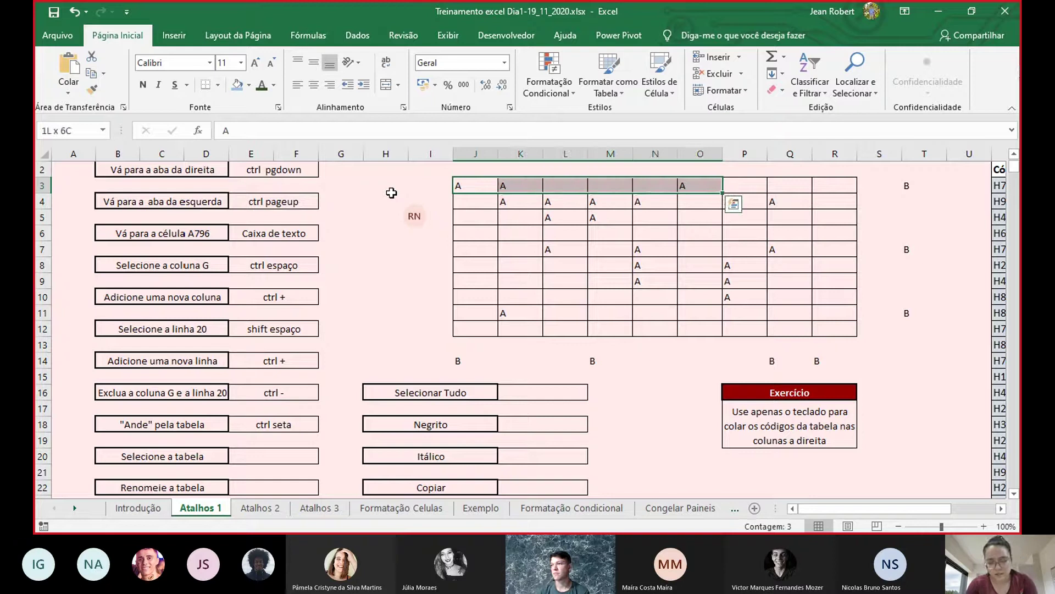
key(ctrl+shift+Right)
key(ctrl+shift+Down)
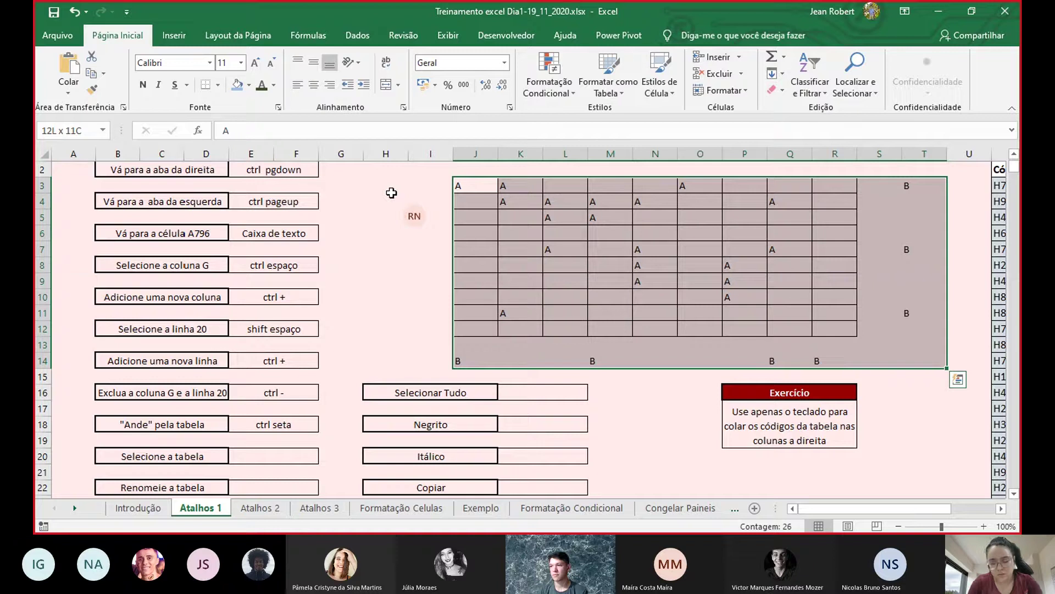
key(shift+Left)
key(shift+Left)
key(shift+Up)
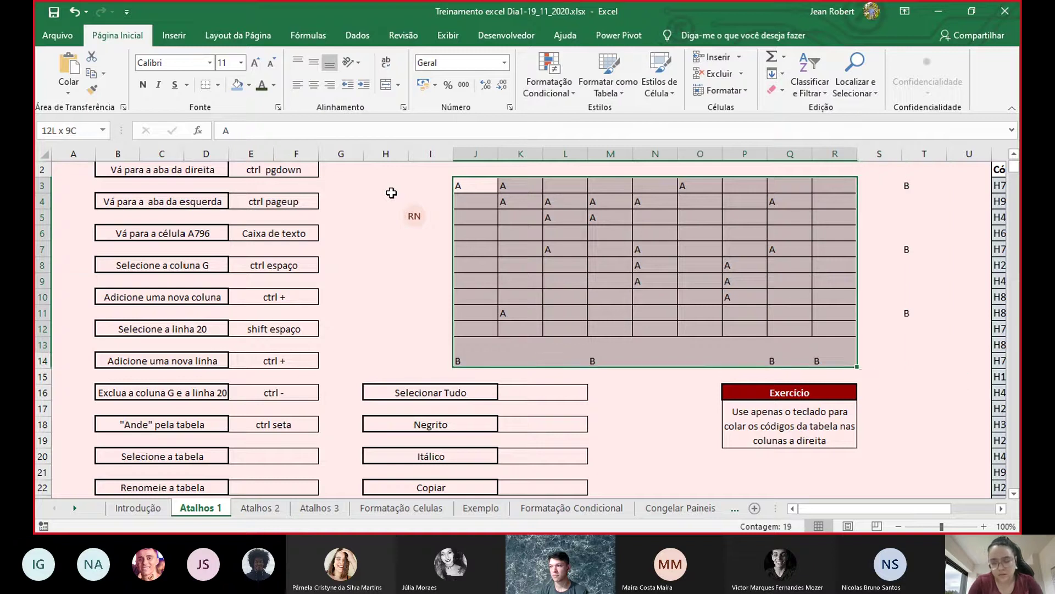
key(shift+Up)
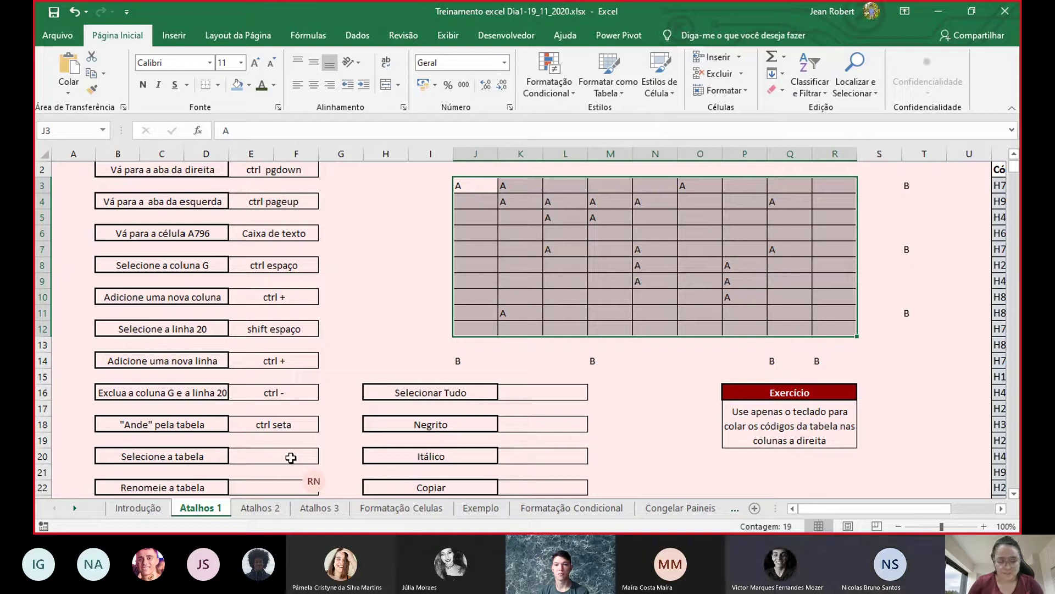
- Enter 'ctrl shift seta' in E20, then drag-select the letter table J3:R12
double_click(291, 458)
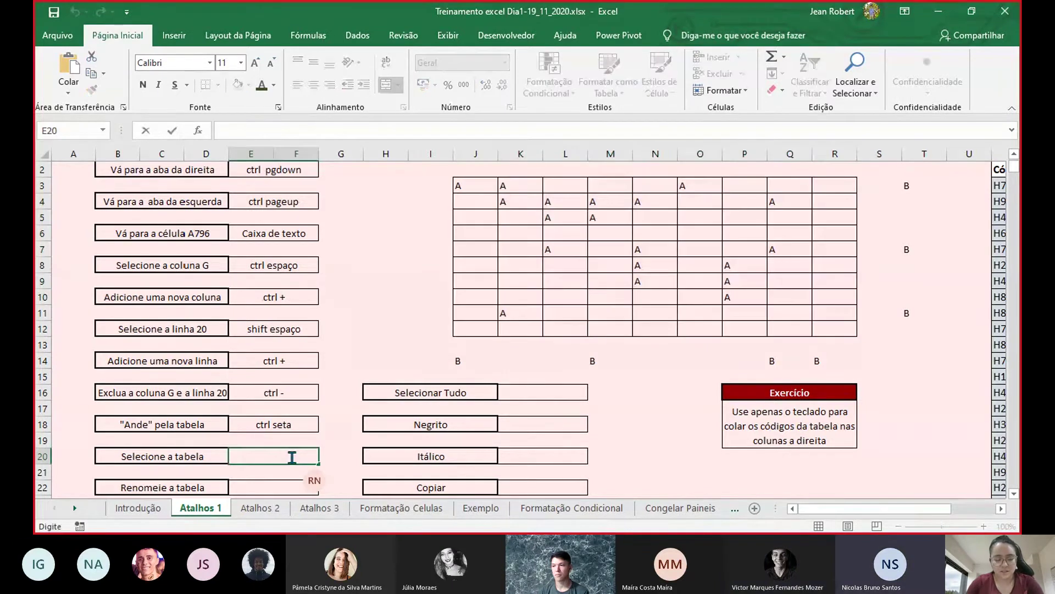
text(ctrl shif)
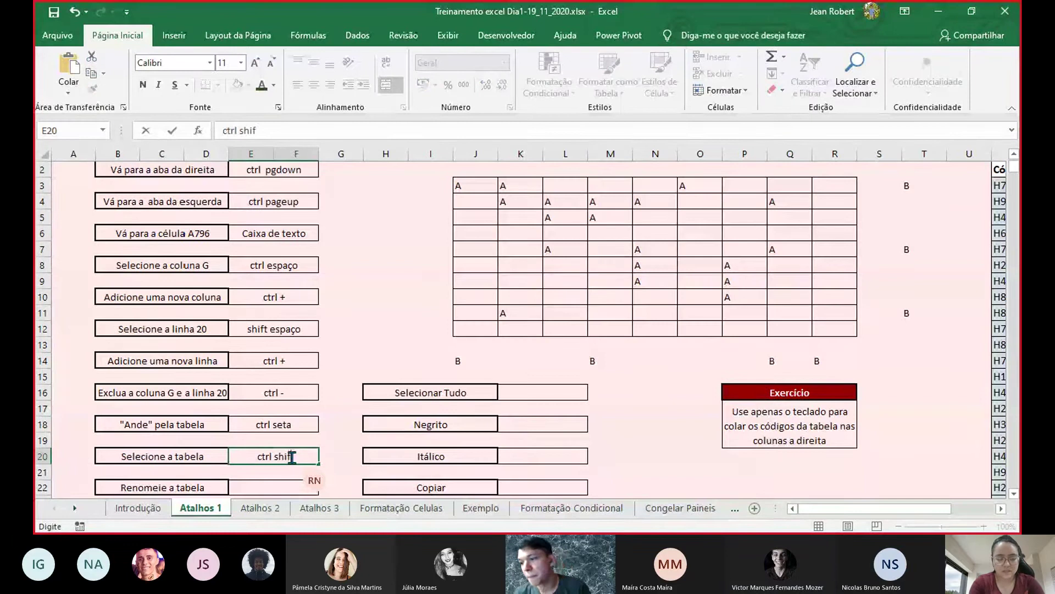
text(t set)
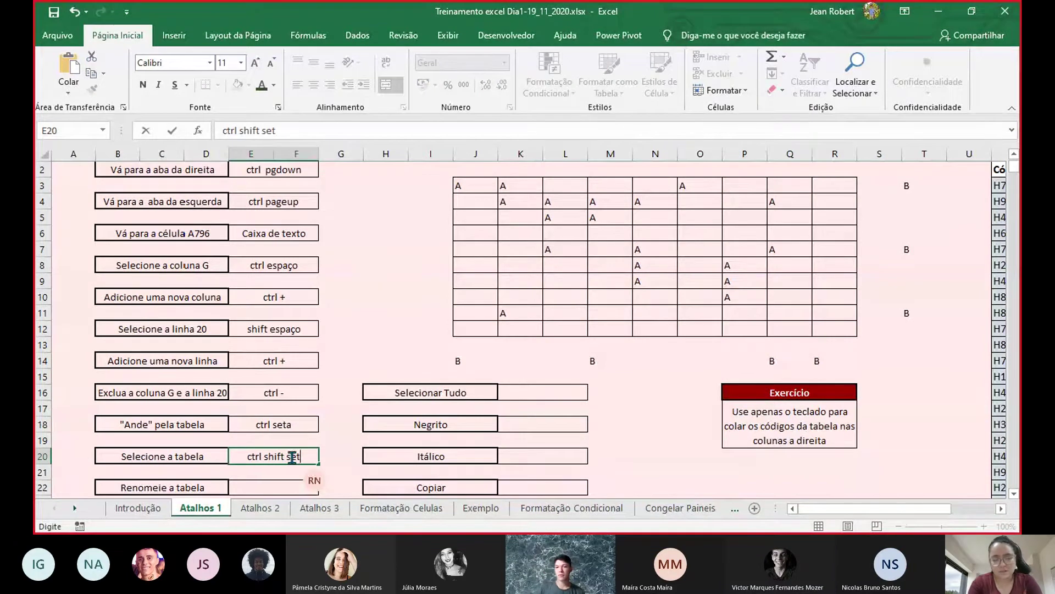
text(a)
click(379, 281)
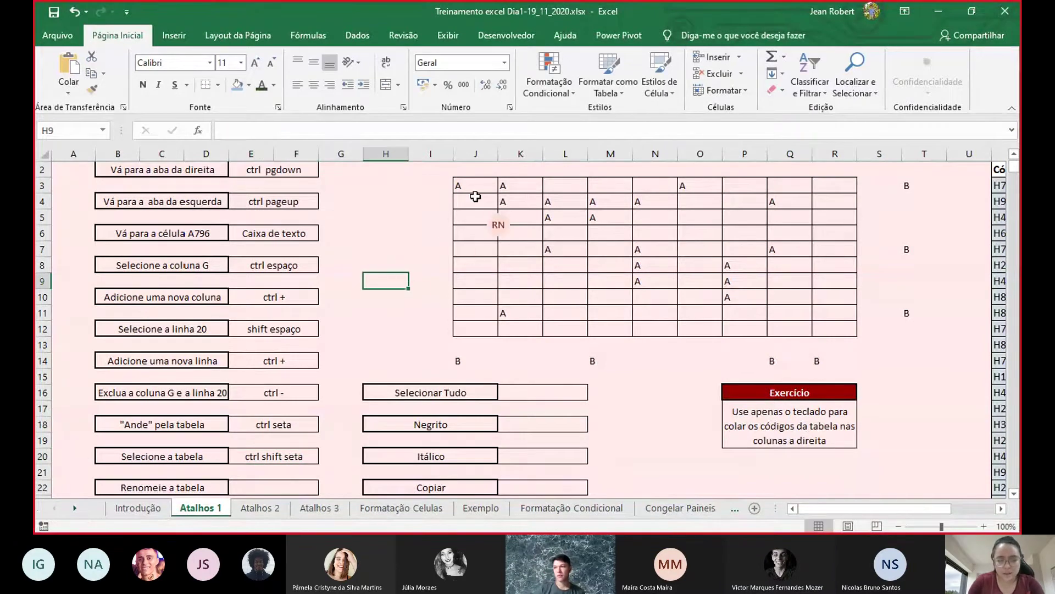
drag(473, 184, 842, 328)
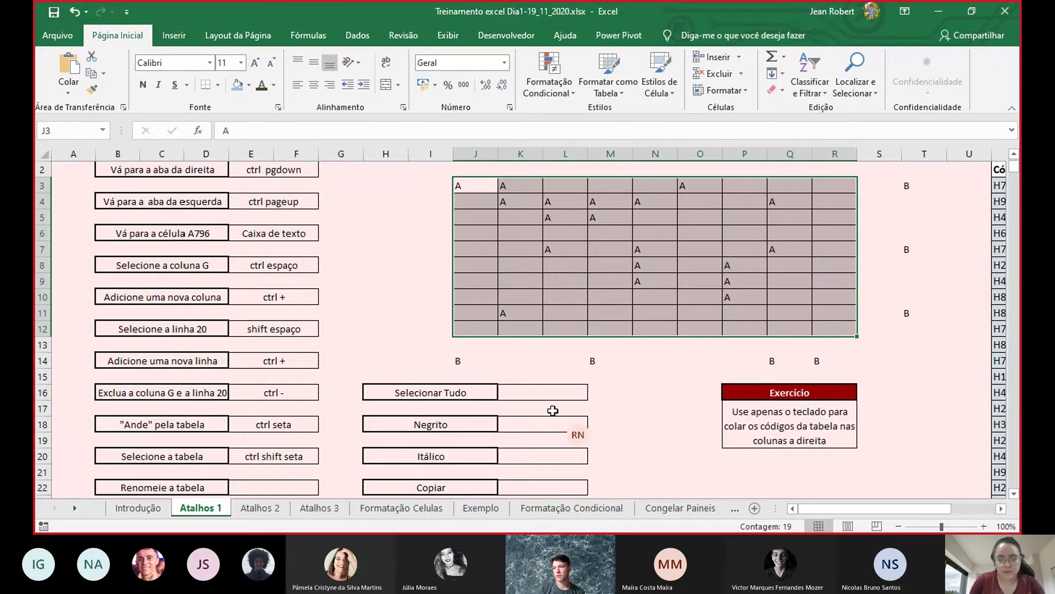
scroll(874, 358, down, 4)
scroll(879, 341, up, 5)
- Select the code columns around V5, then clear that selection
click(941, 232)
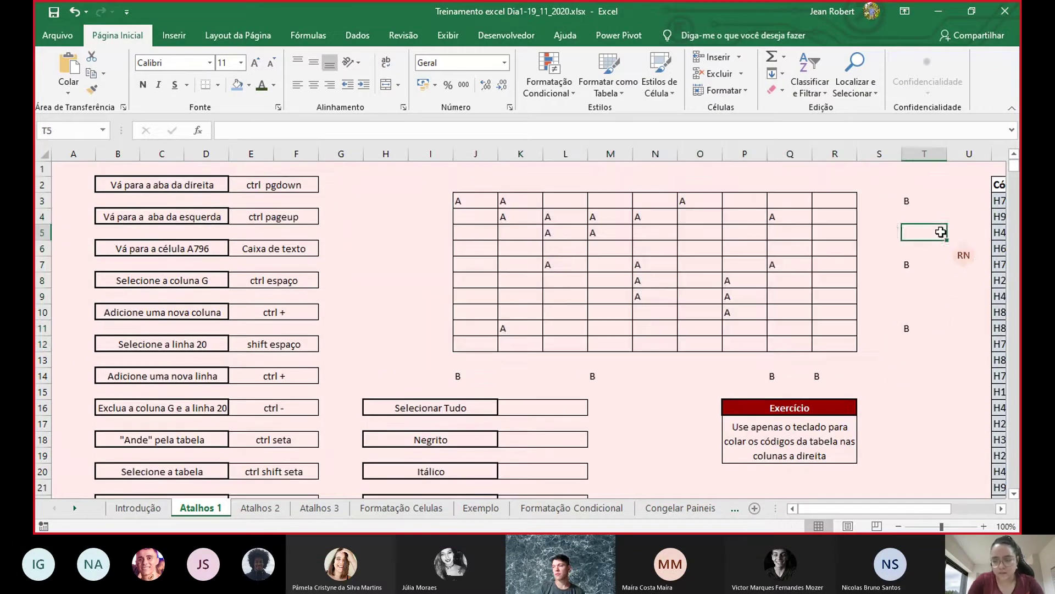
key(Right)
key(Right)
key(Up)
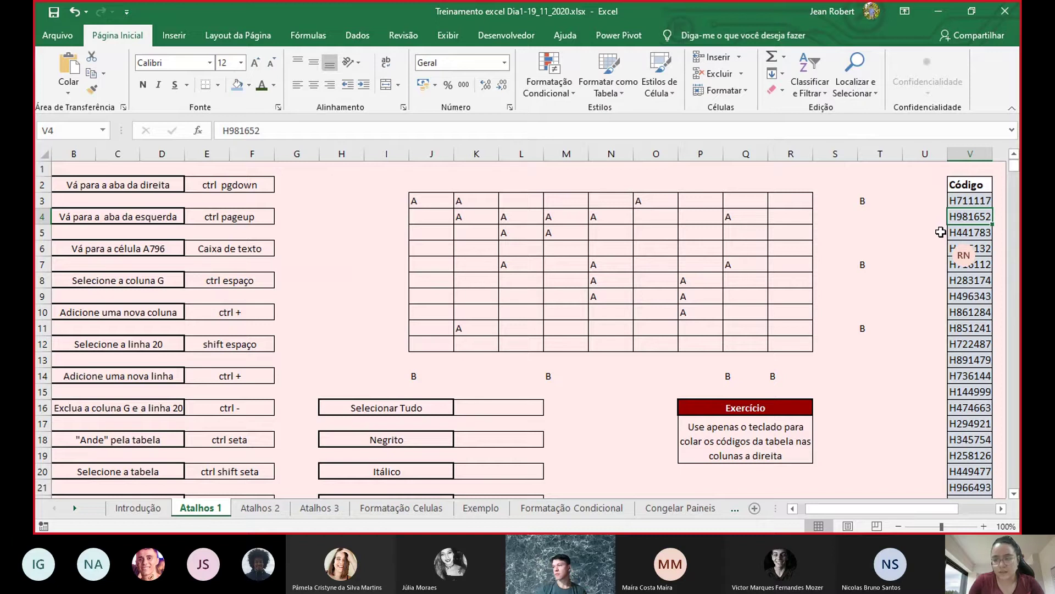
drag(971, 185, 749, 374)
click(822, 244)
scroll(621, 327, up, 6)
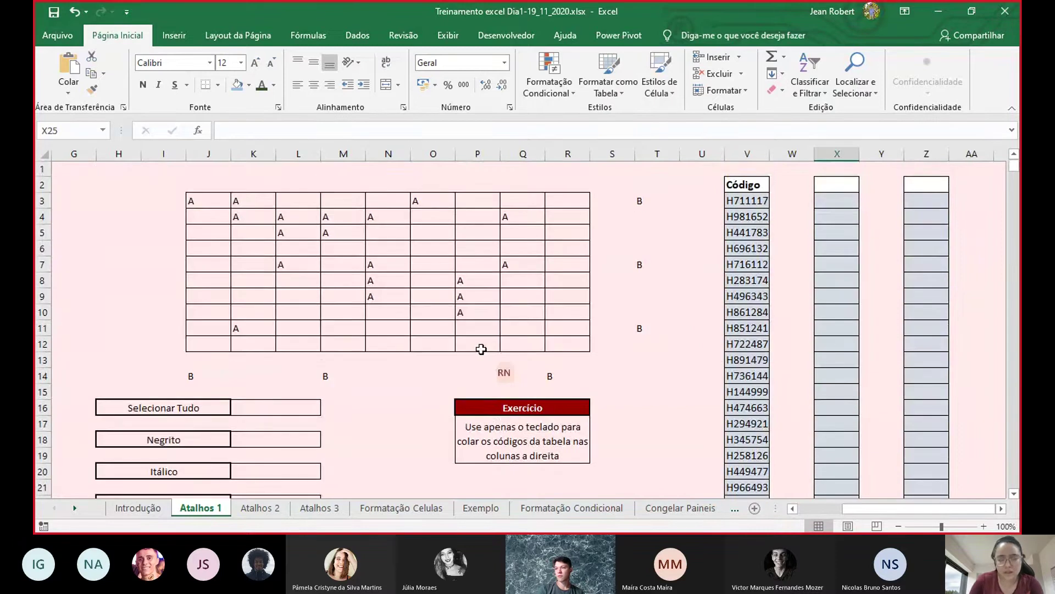
- Move back along row 3 to column A and check answer cell E22
click(165, 203)
key(Left)
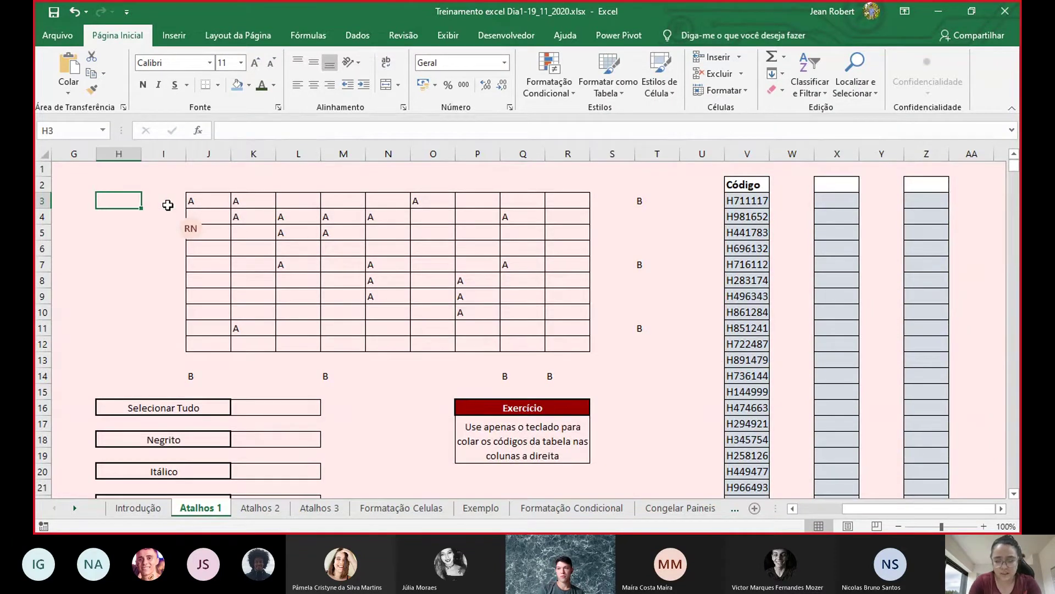
key(Left)
key(Left)
key(Left)
key(Left)
key(Left)
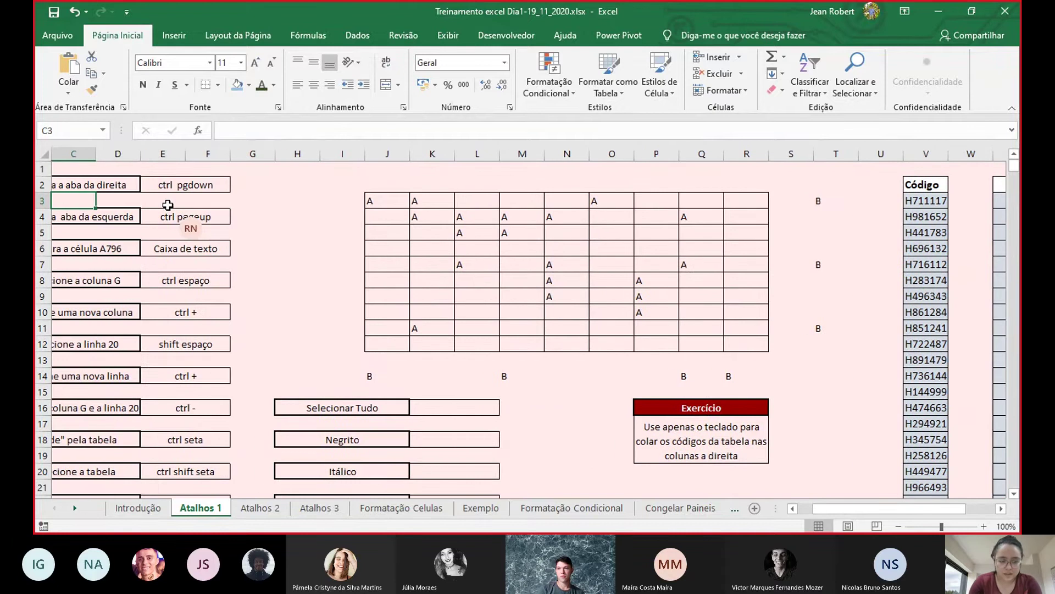
key(Left)
key(Left)
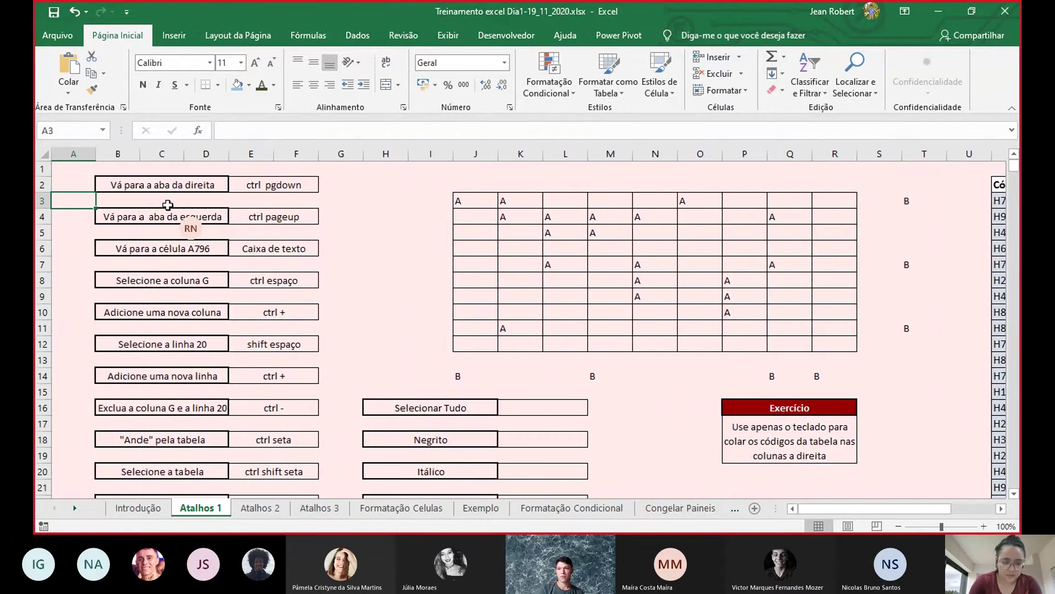
scroll(168, 205, down, 2)
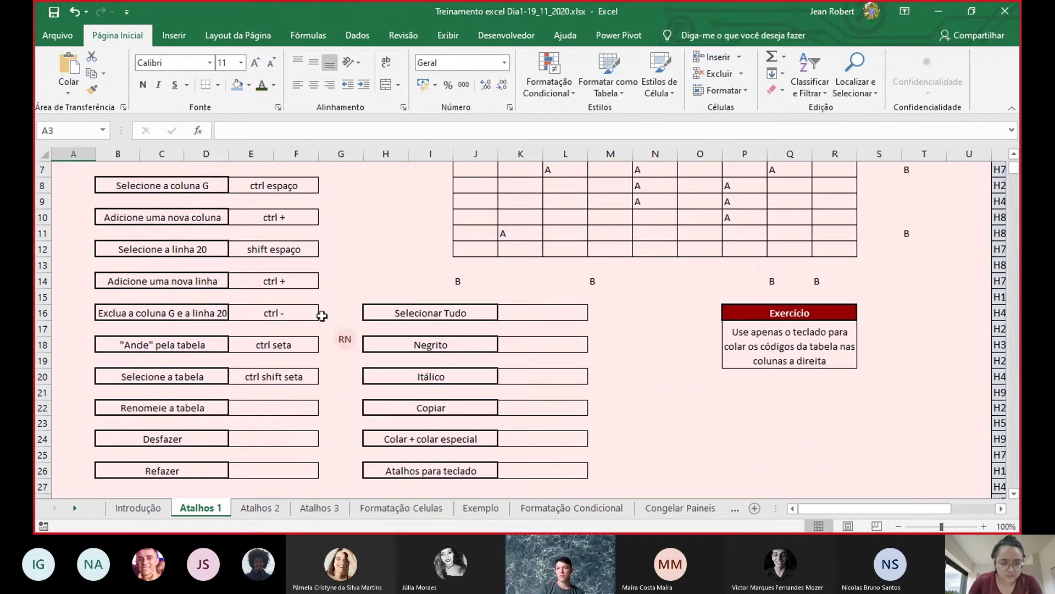
click(290, 410)
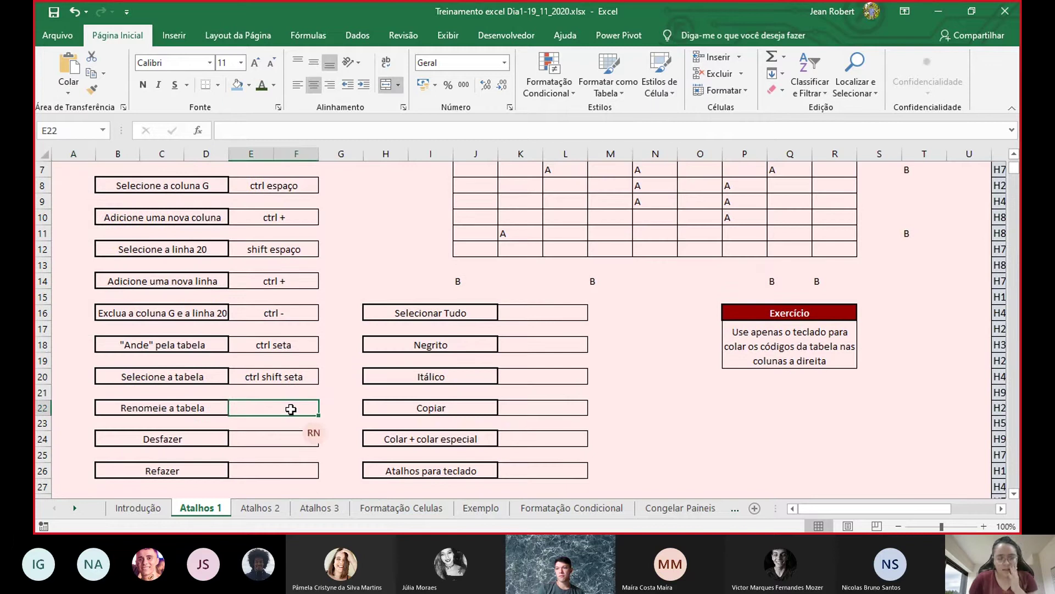
scroll(548, 354, up, 2)
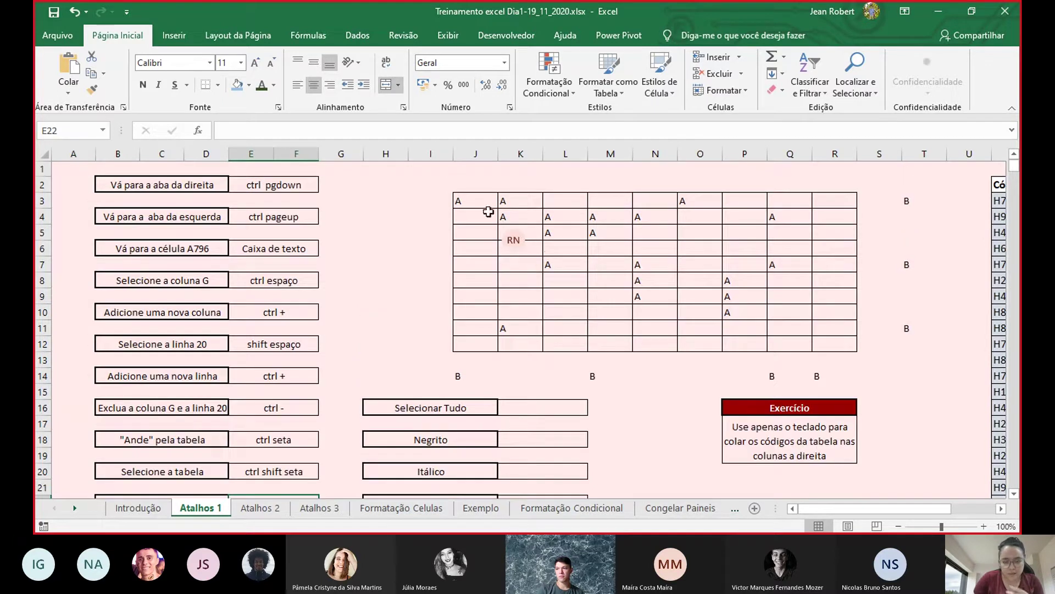
- Select J3:R12 from J3 with Ctrl+Shift+Right/Down, trimming with Shift+arrows
click(482, 202)
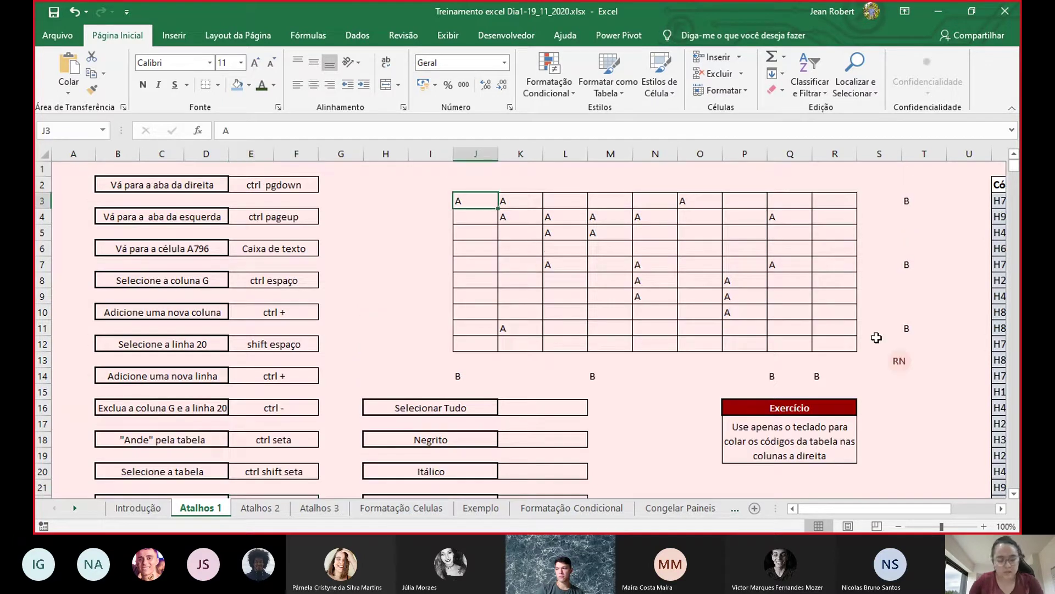
key(ctrl+shift+Right)
key(ctrl+shift+Right)
key(ctrl+shift+Right)
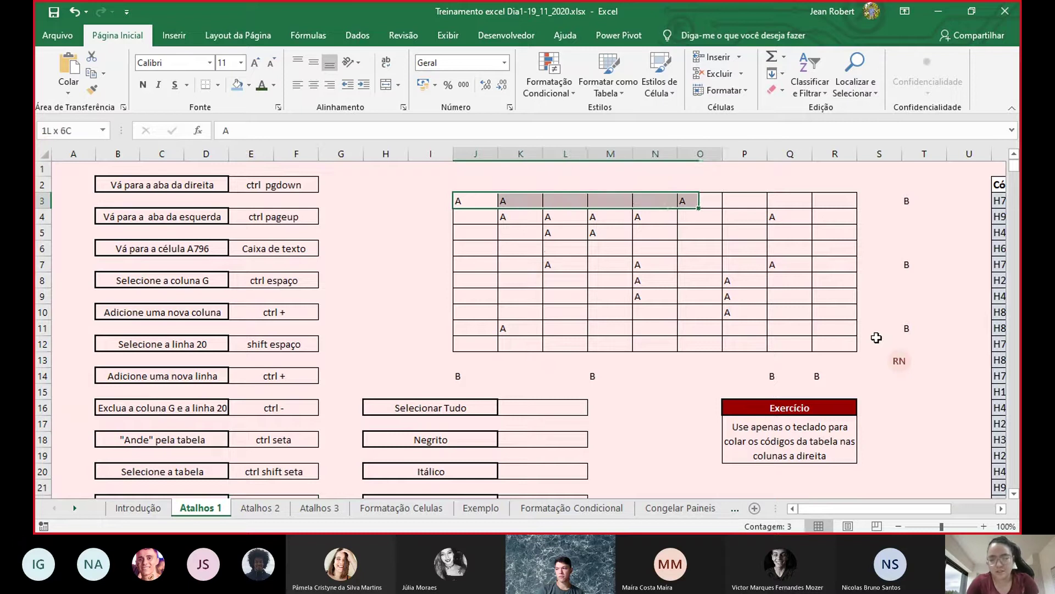
key(ctrl+shift+Down)
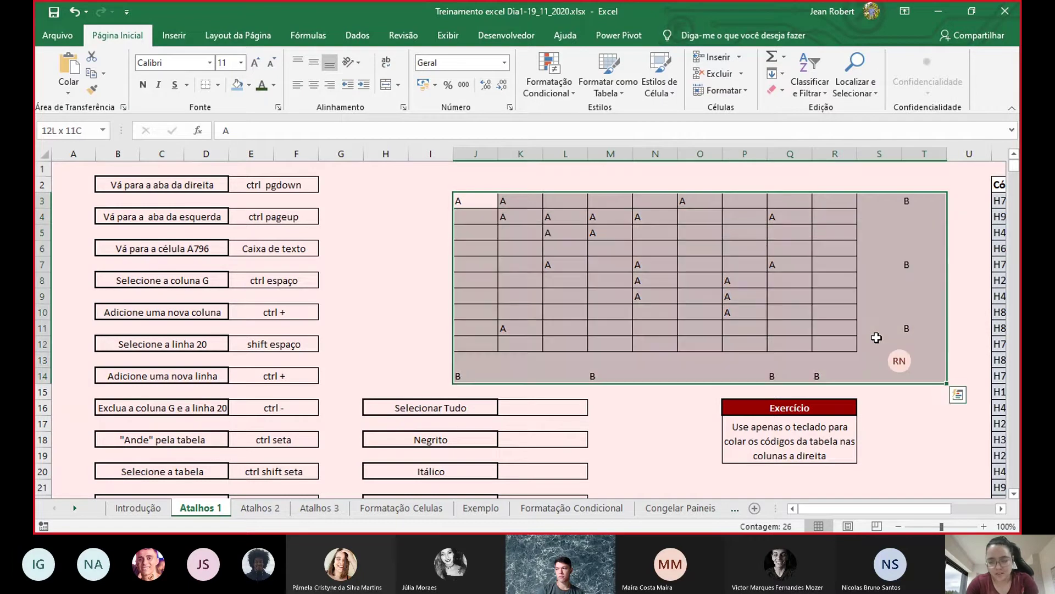
key(shift+Left)
key(shift+Left)
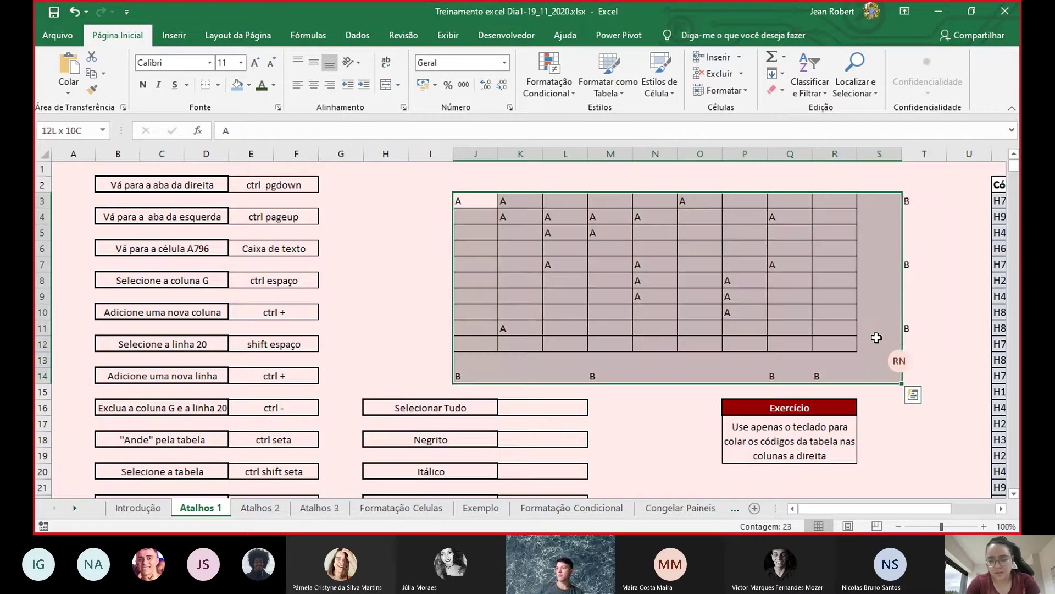
key(shift+Up)
key(shift+Up)
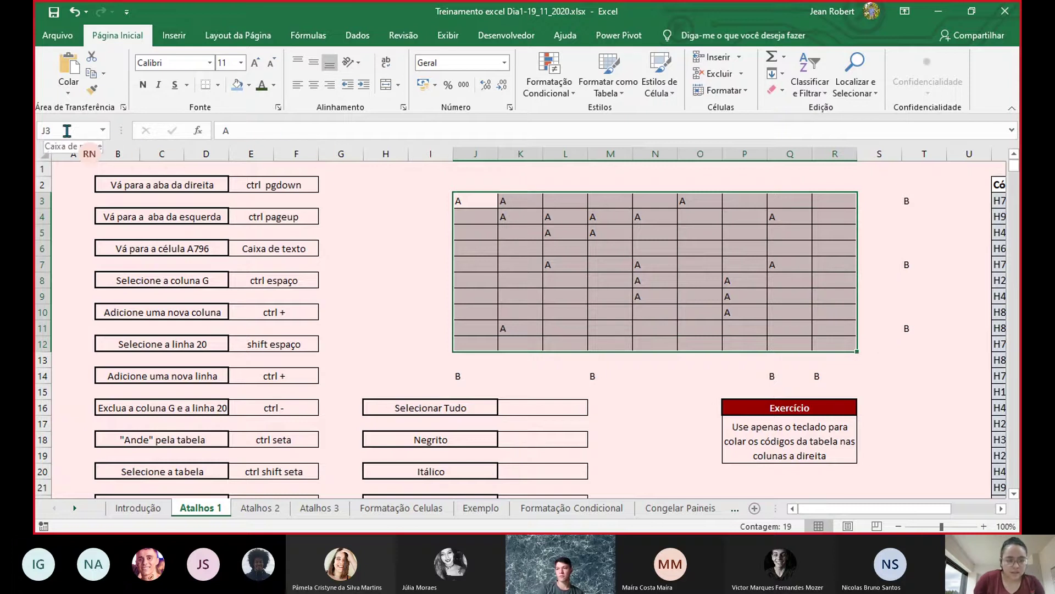
- Name the J3:R12 range 'Tabela' and jump back to it from the Congelar Paineis sheet
click(66, 130)
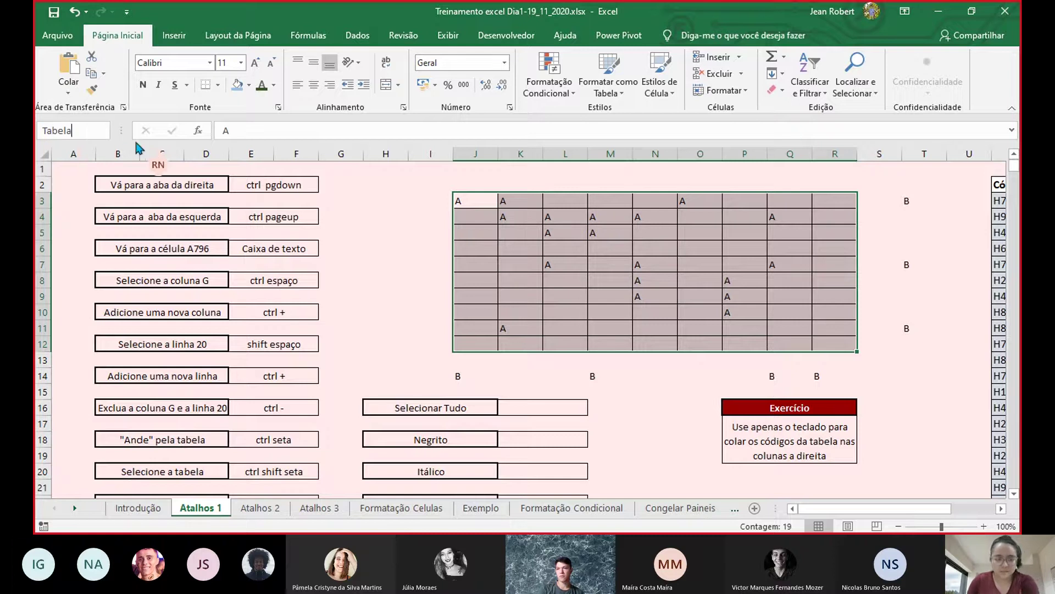
key(Return)
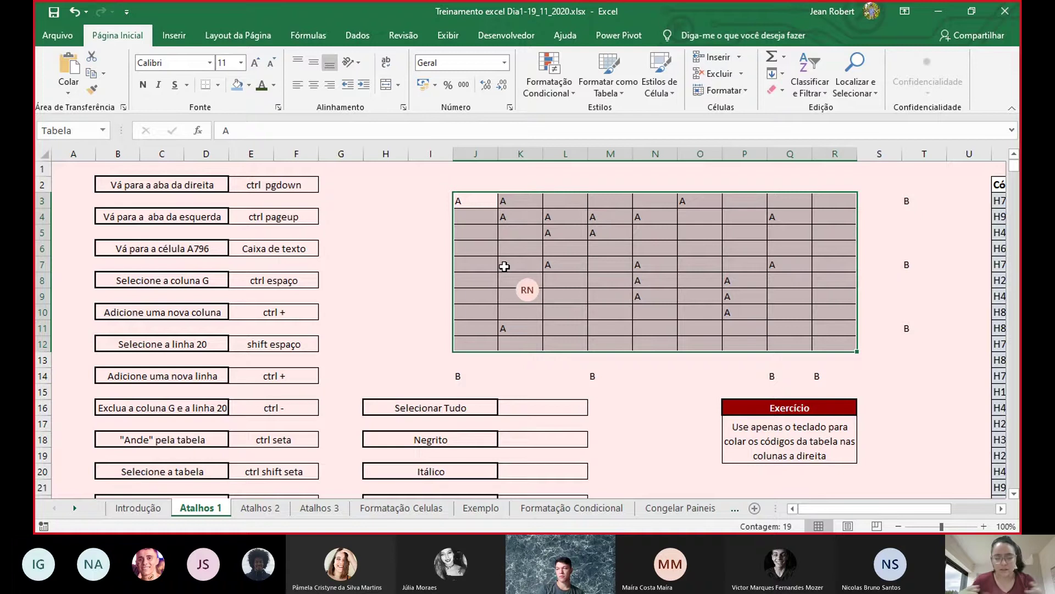
click(429, 296)
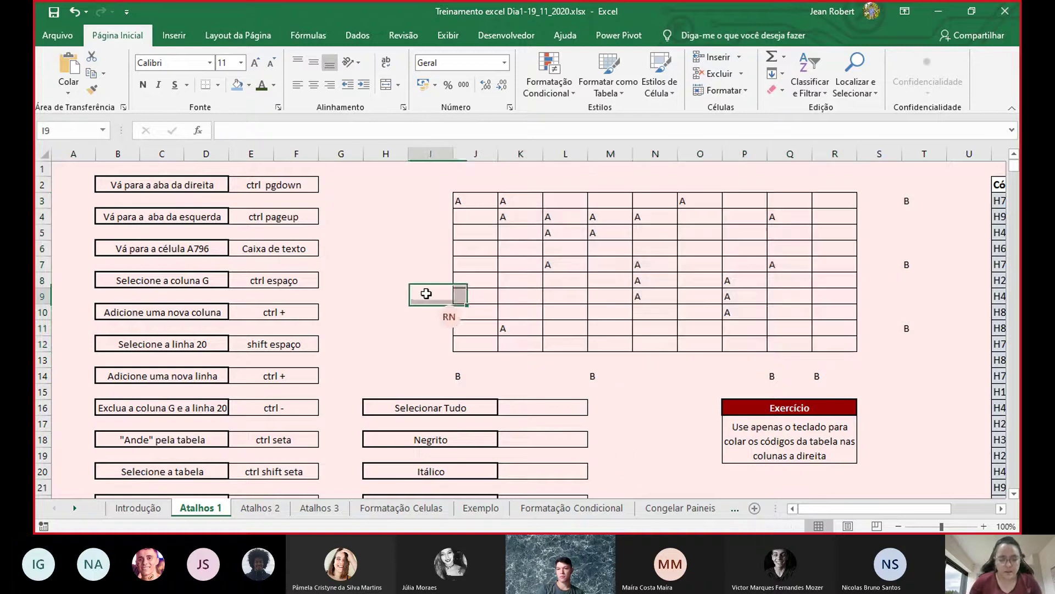
scroll(671, 512, down, 1)
click(667, 509)
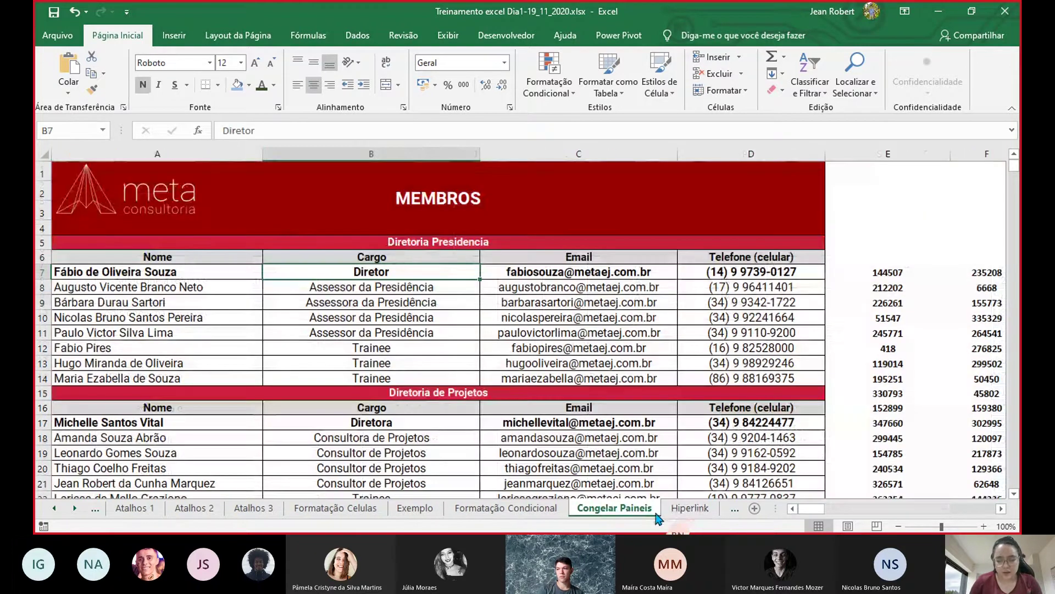
click(74, 130)
text(Tabela)
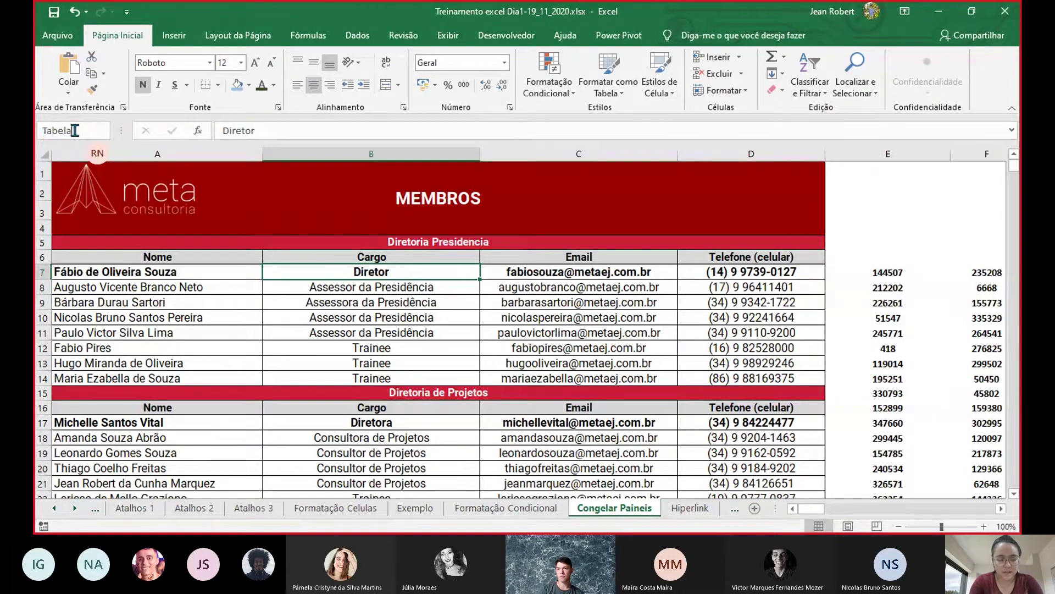
key(Return)
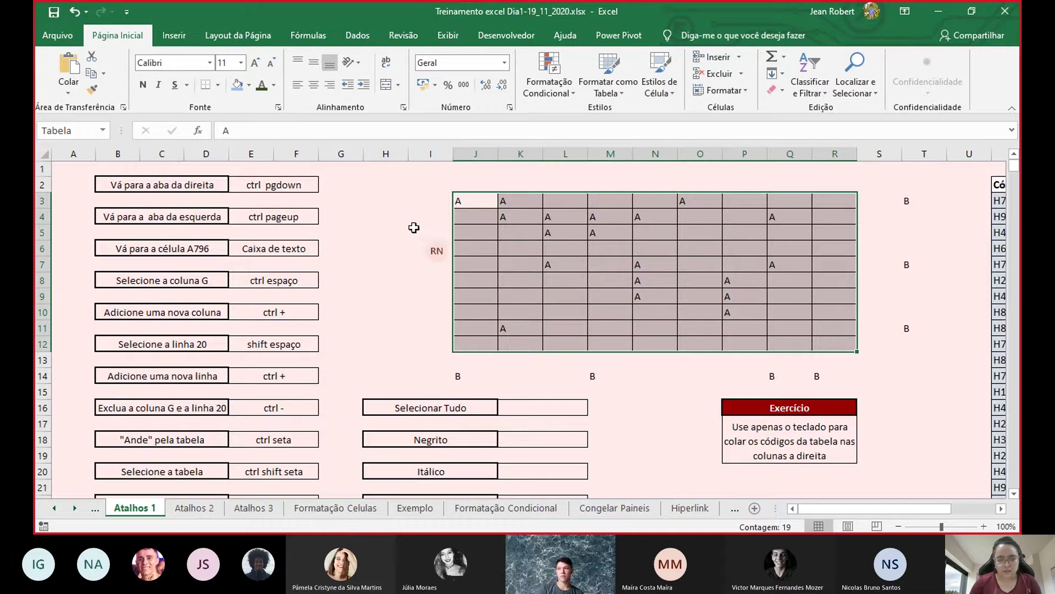
- Give cell H5 its own name and jump to it from the Atalhos 3 sheet
click(375, 227)
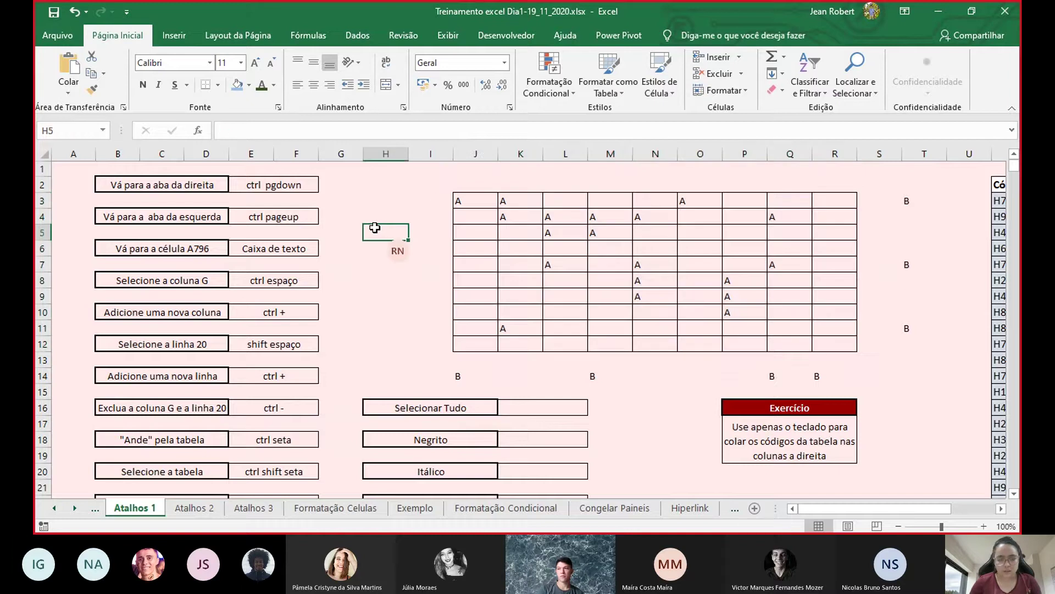
click(47, 128)
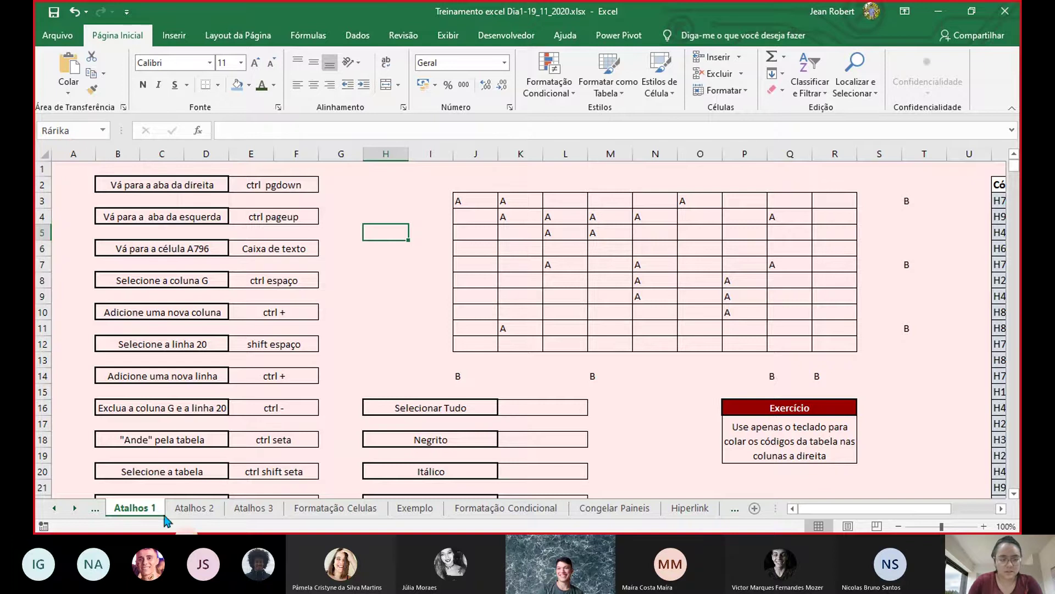
click(253, 509)
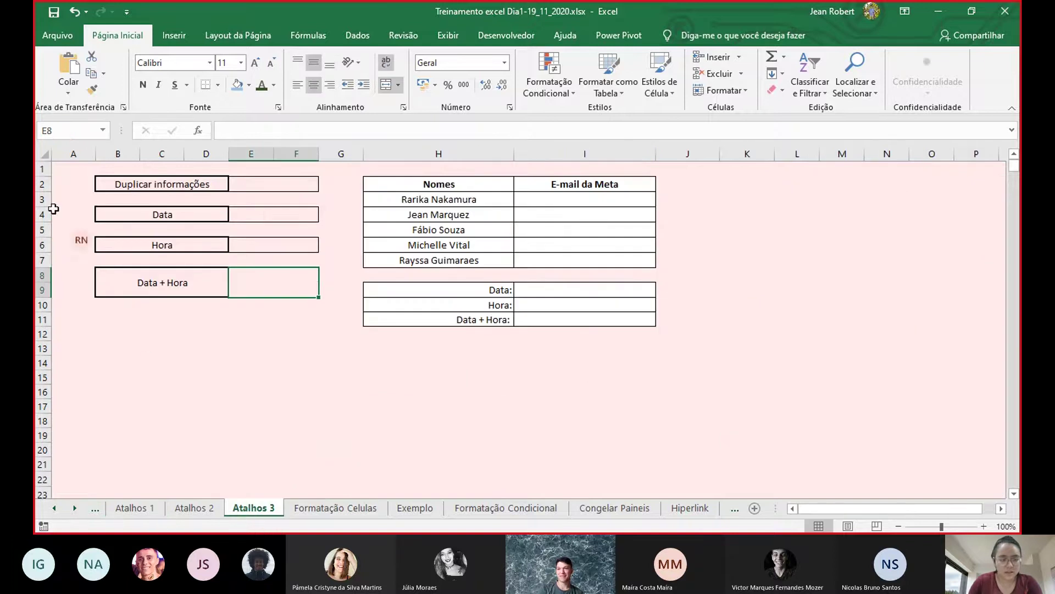
click(103, 132)
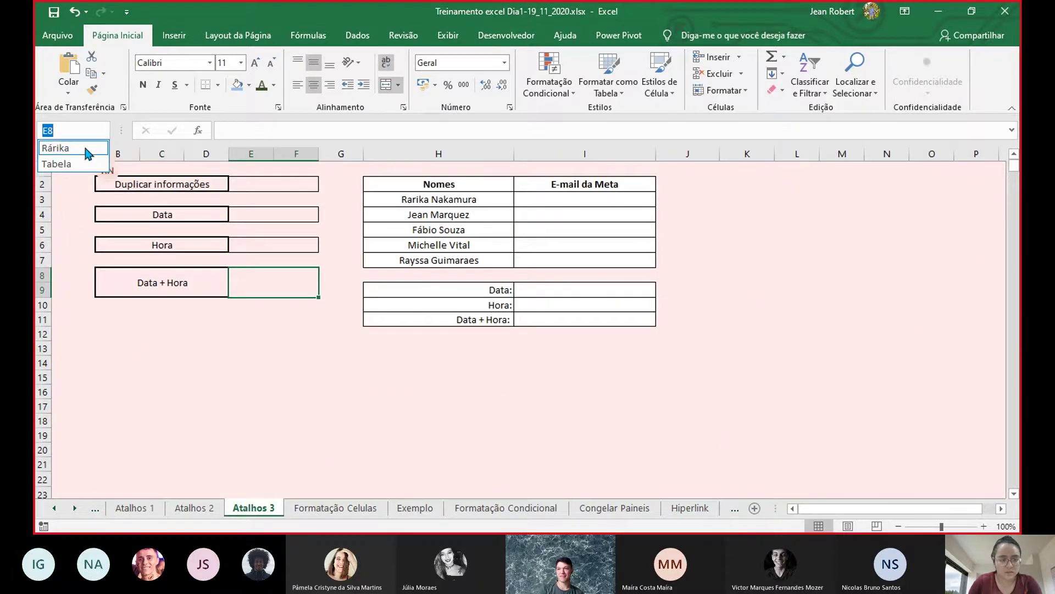
click(56, 148)
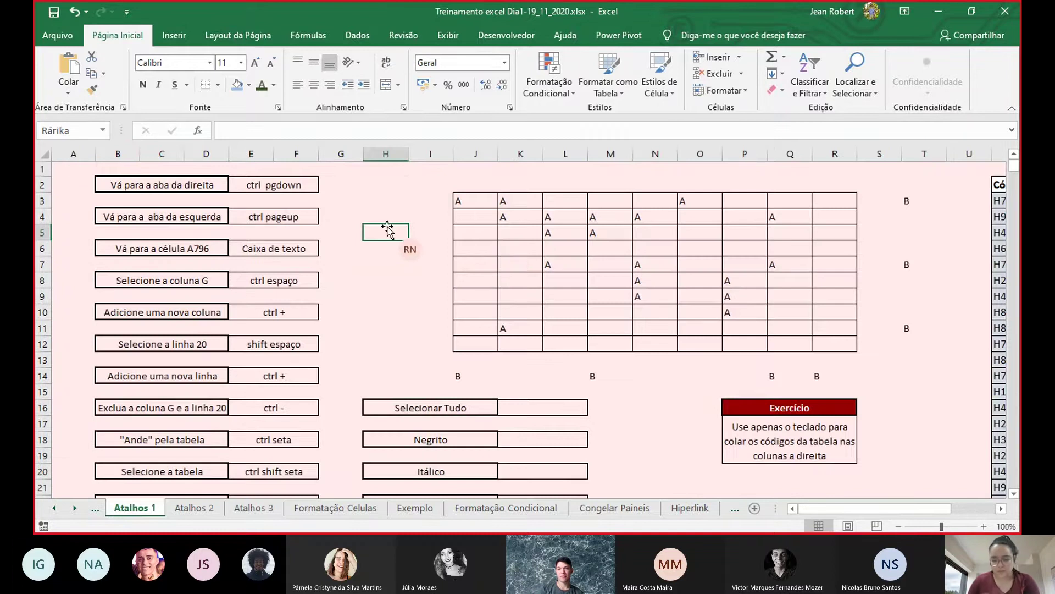
- Enter 'Caixa de texto' in E22 as the answer for renaming the table
scroll(415, 360, down, 3)
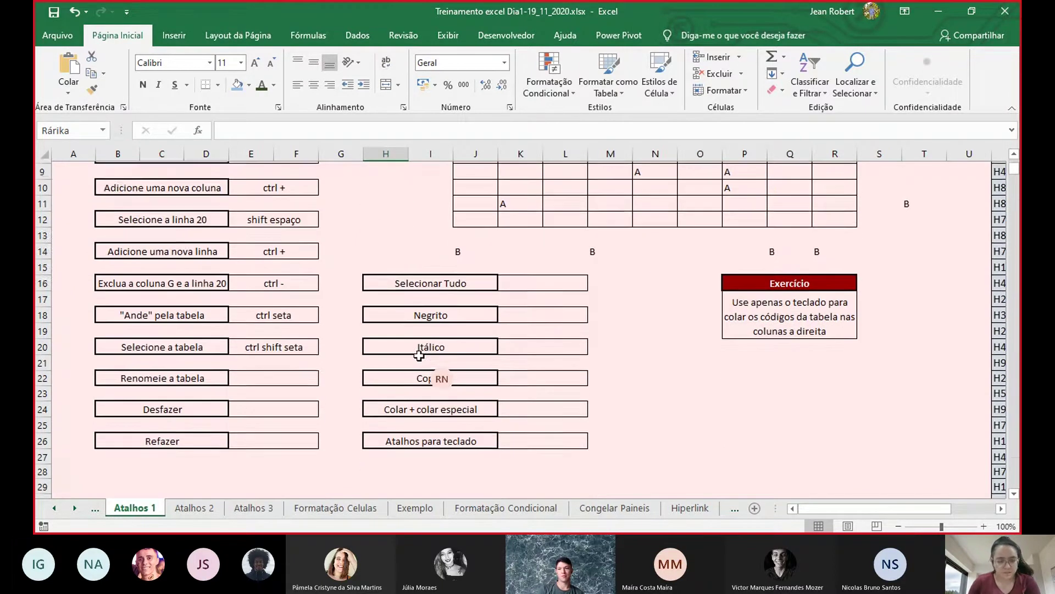
click(292, 361)
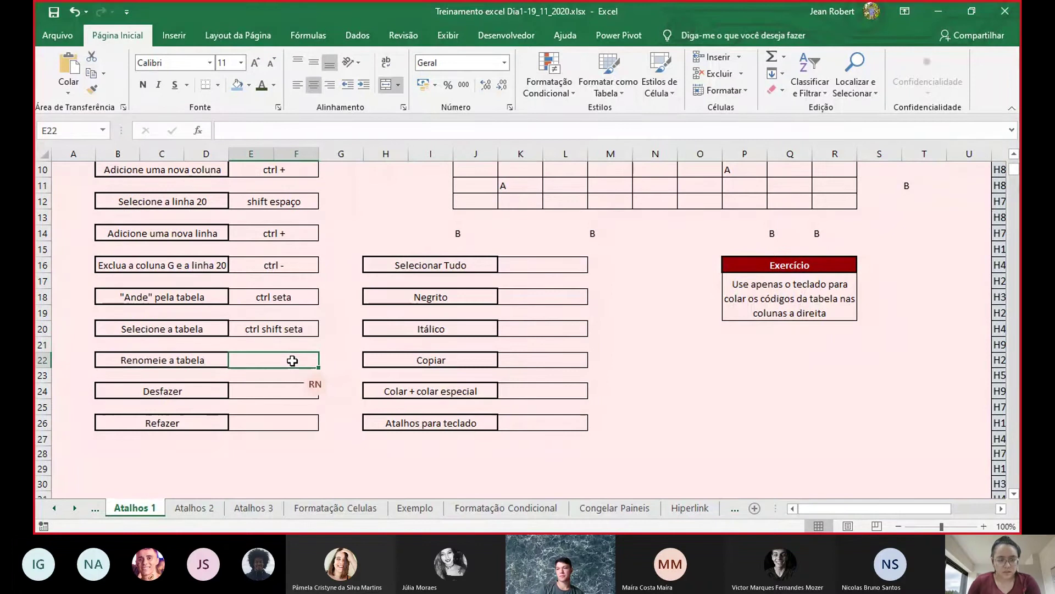
double_click(291, 361)
text(Cai)
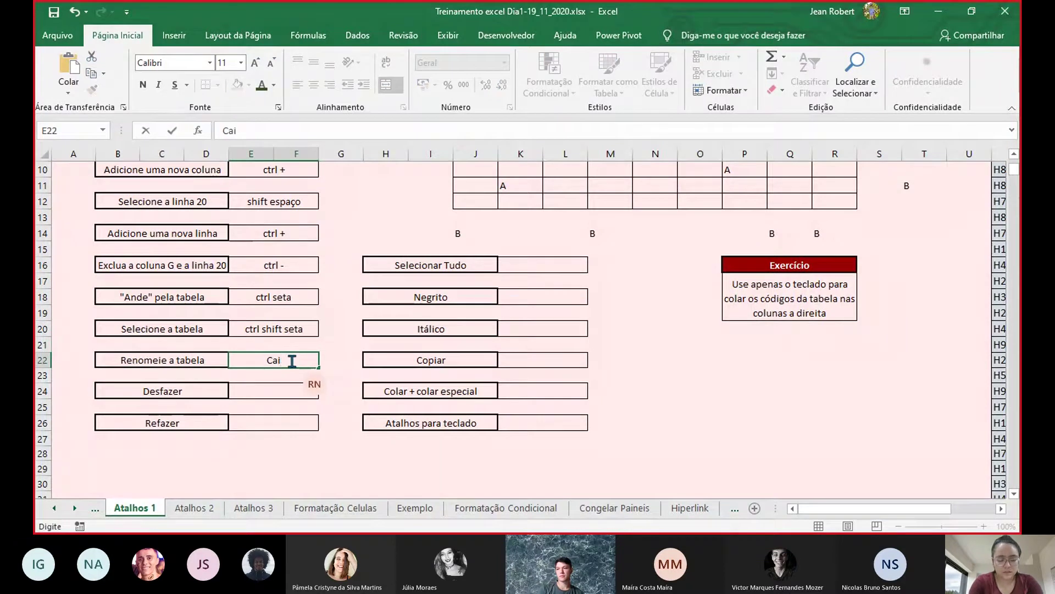
text(xa de texto)
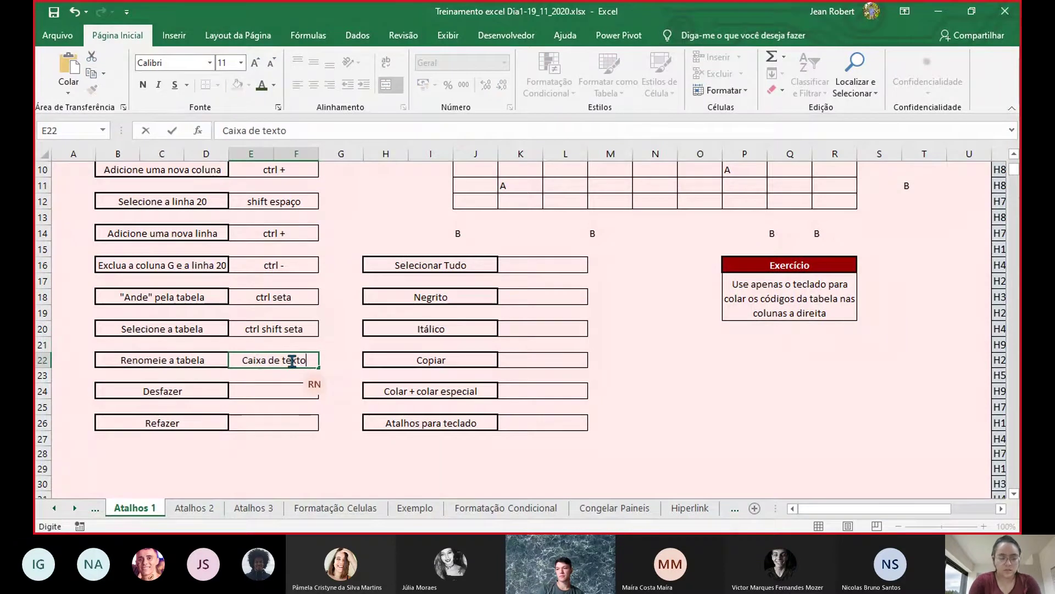
key(Return)
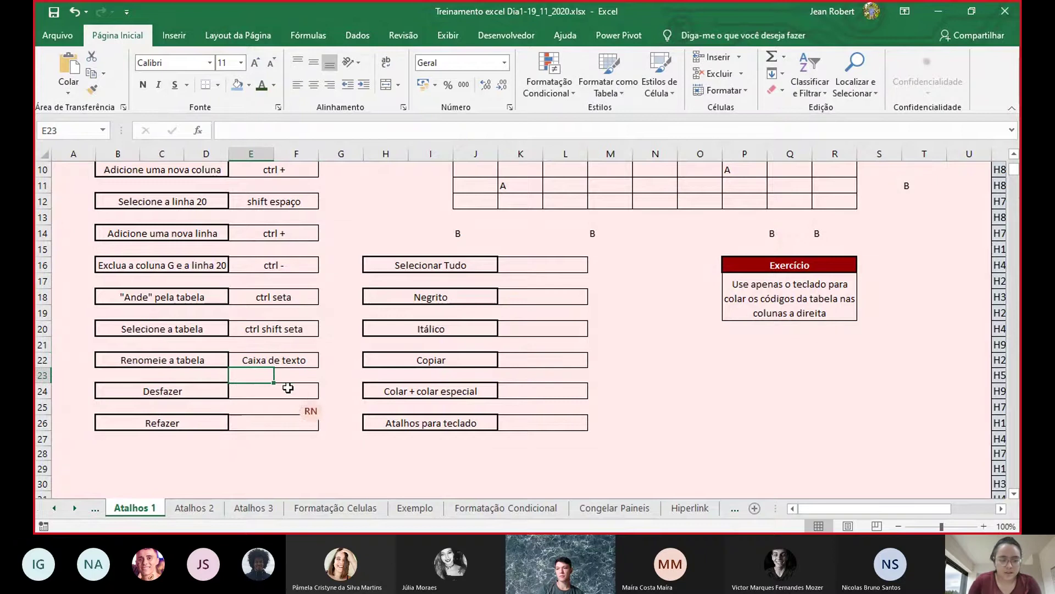
- Enter 'ctrl z' in E24 for Desfazer and begin 'ctrl y' in E26 for Refazer
click(288, 389)
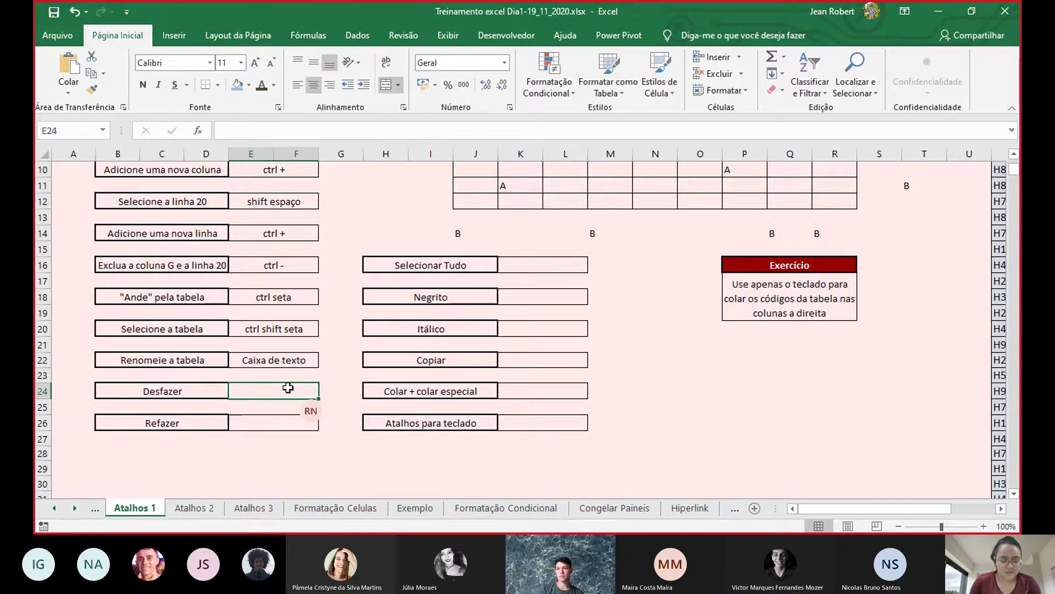
text(ctrlz)
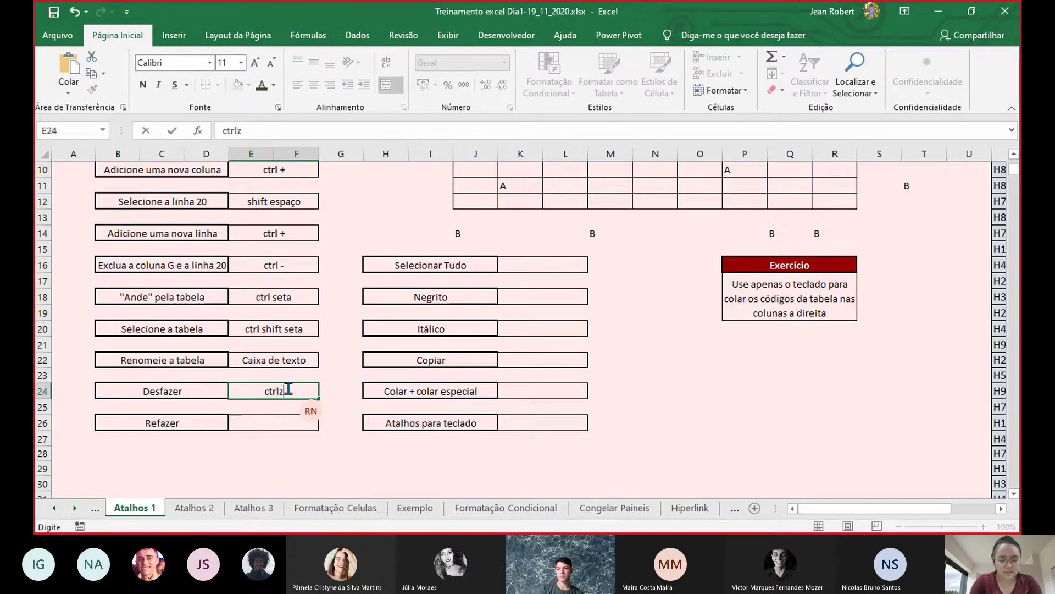
key(Left)
key(BackSpace)
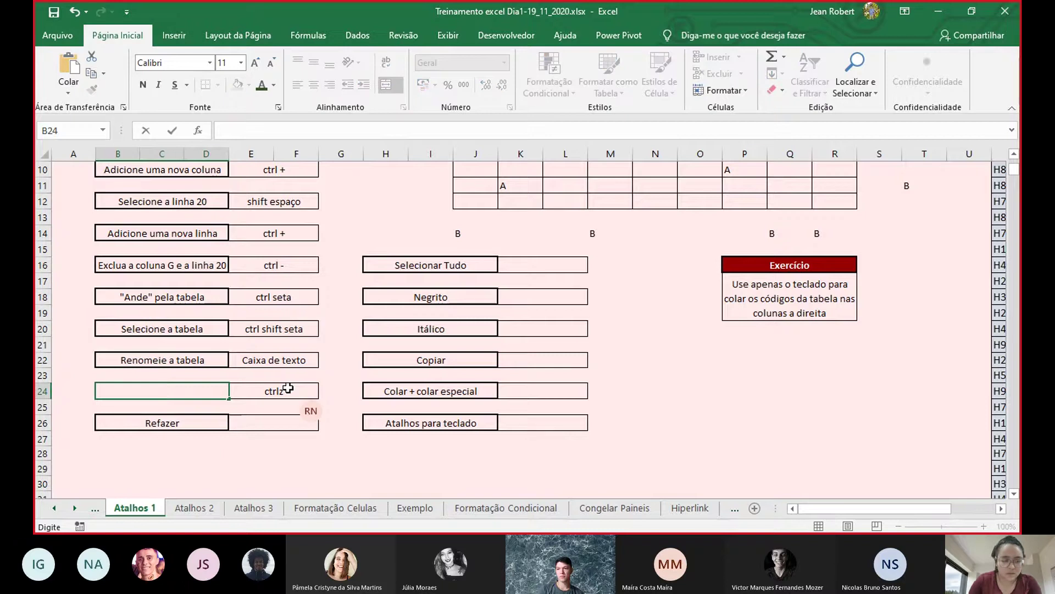
key(ctrl+z)
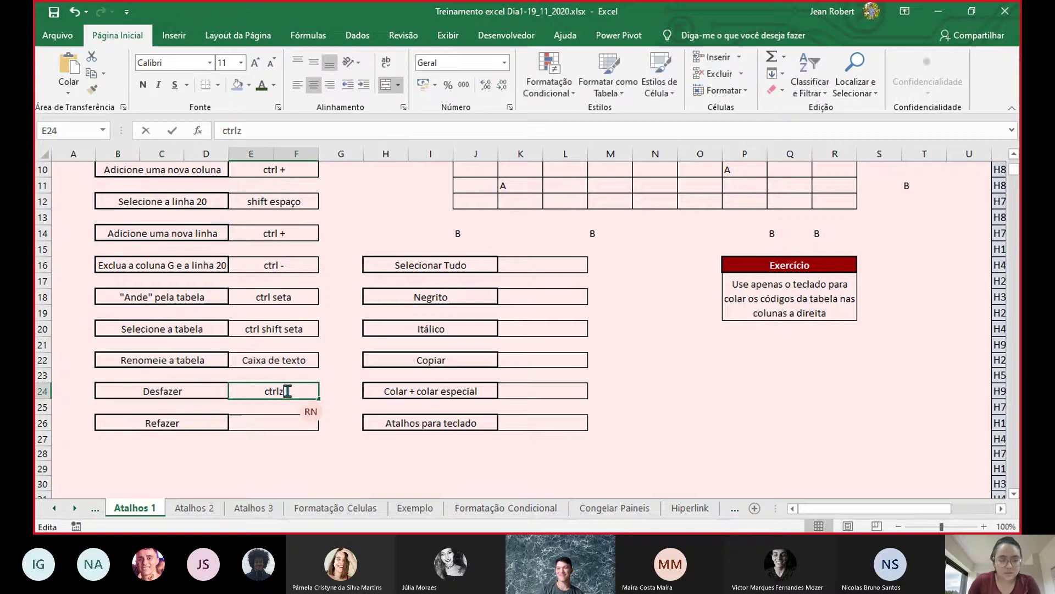
double_click(286, 390)
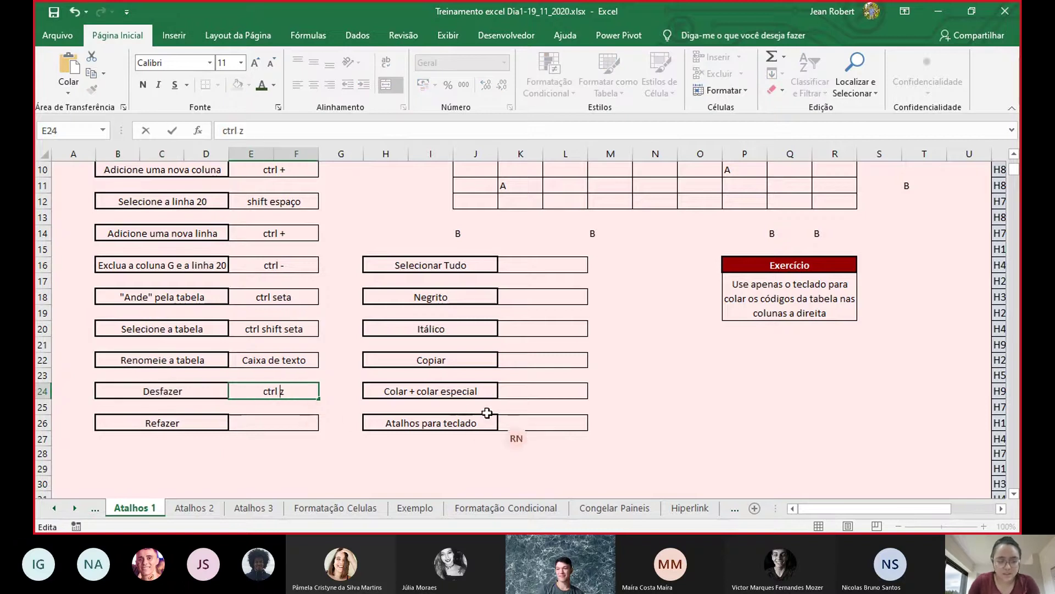
click(374, 329)
click(299, 424)
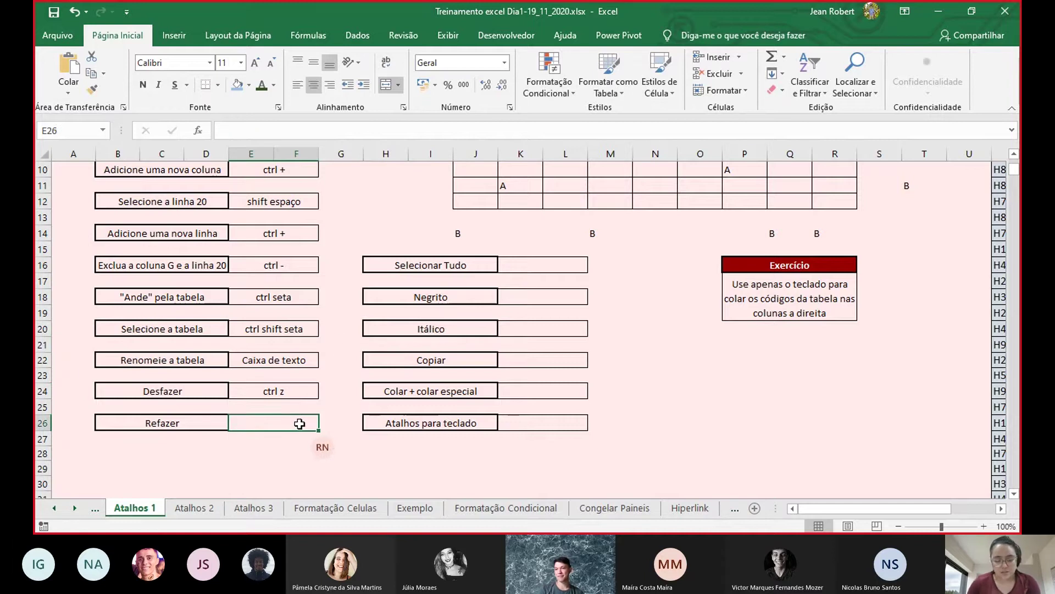
text(ctrl y)
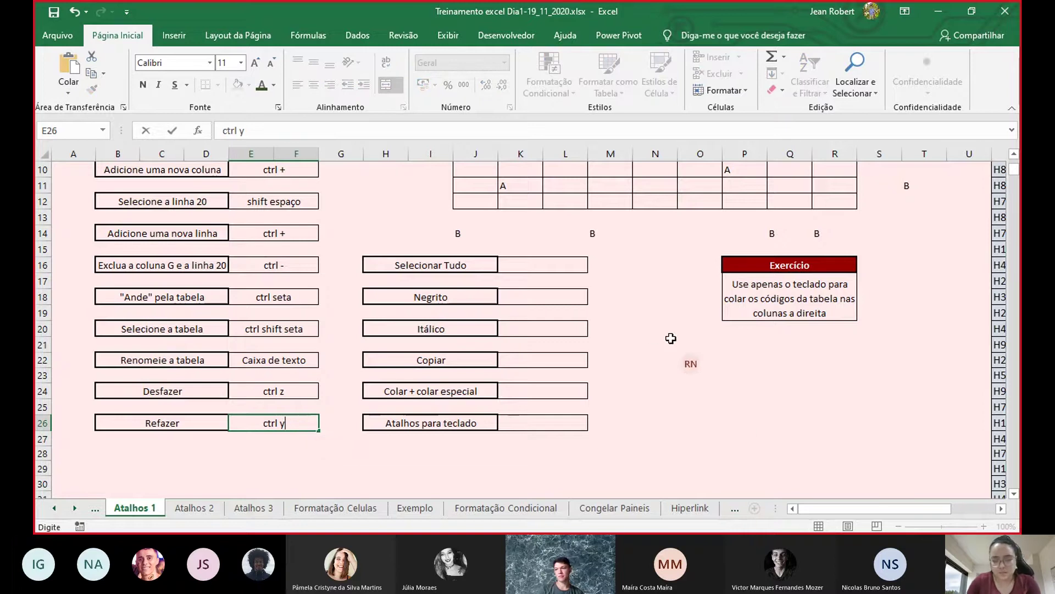
- Fill N21:P24 light blue, then undo, redo and undo that fill again
drag(669, 340, 727, 388)
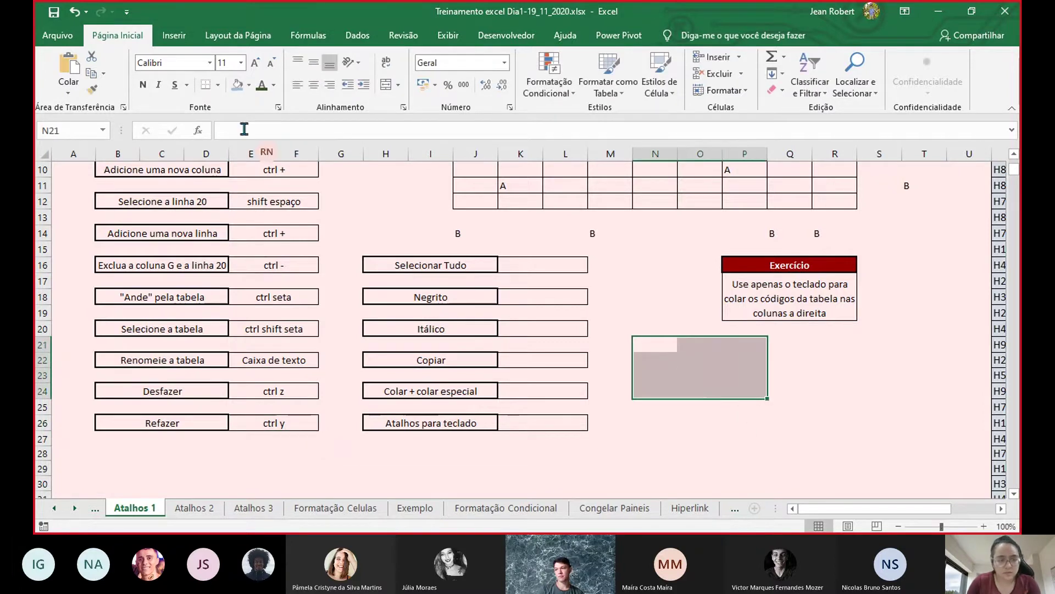
click(237, 84)
click(616, 249)
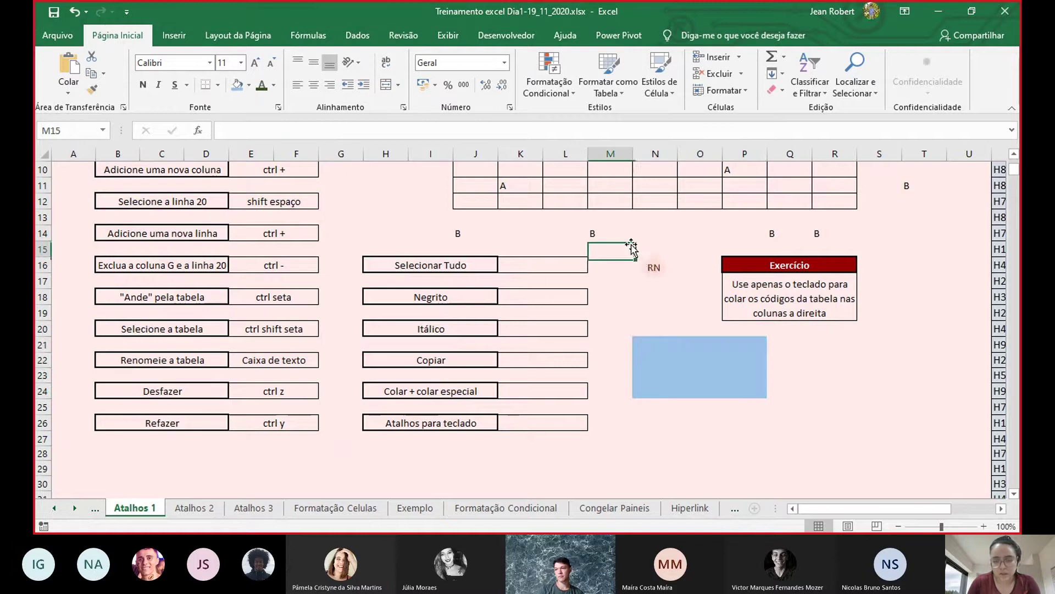
key(ctrl+z)
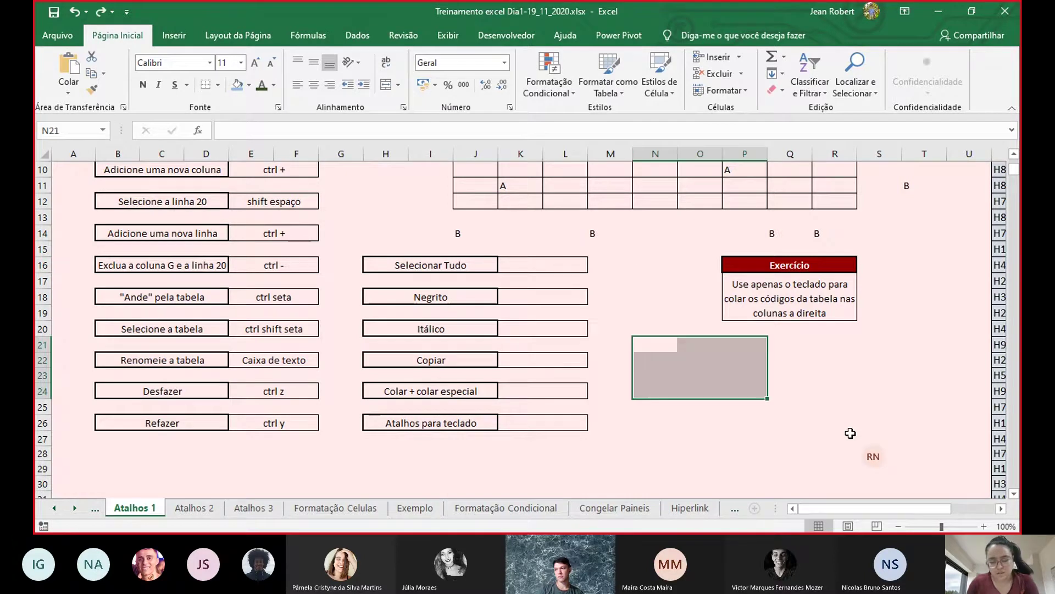
key(ctrl+y)
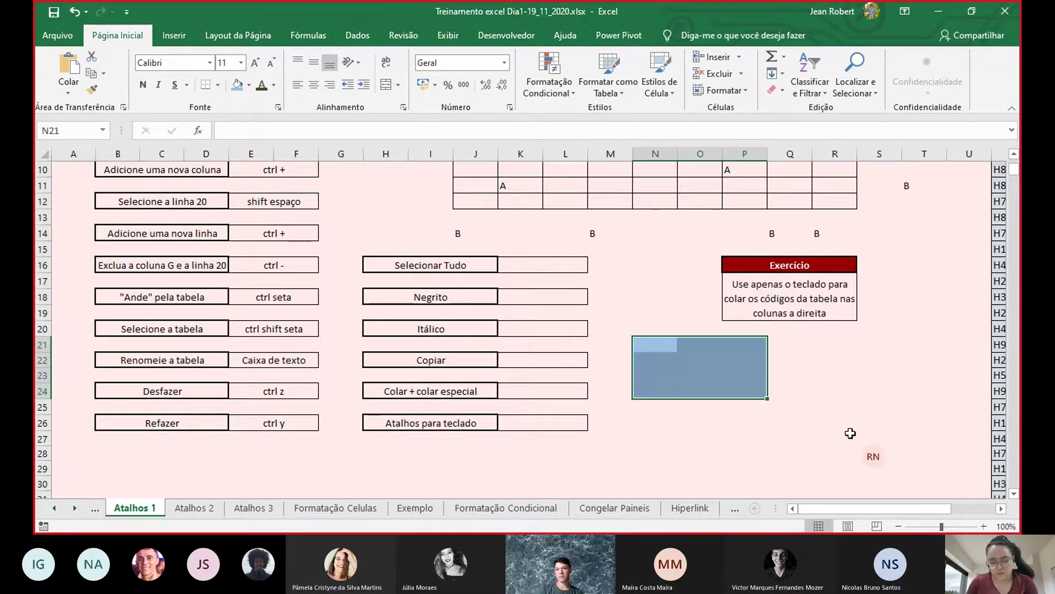
key(ctrl+z)
scroll(605, 429, up, 3)
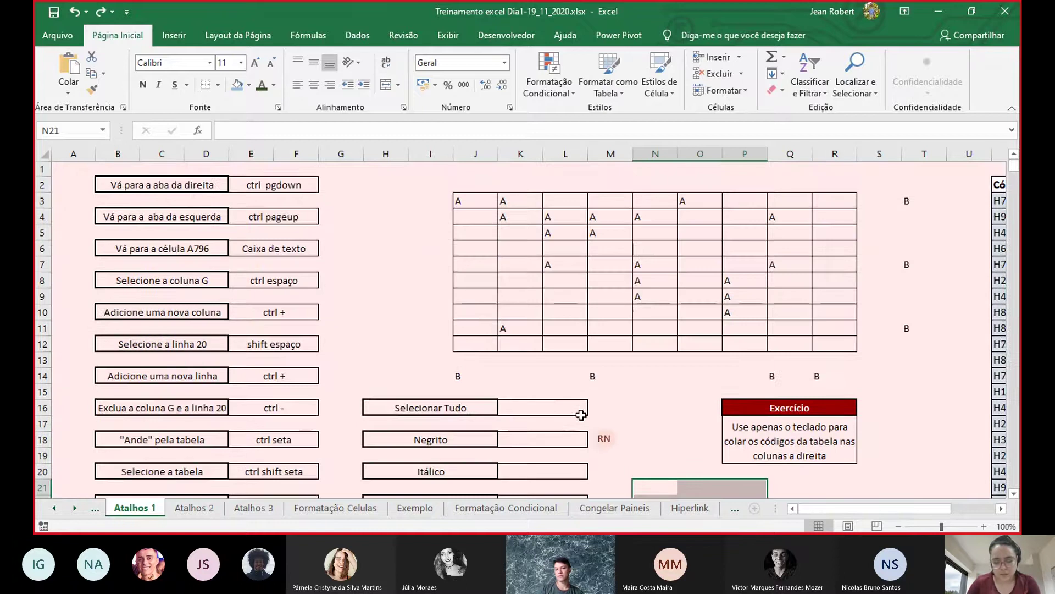
scroll(472, 349, down, 6)
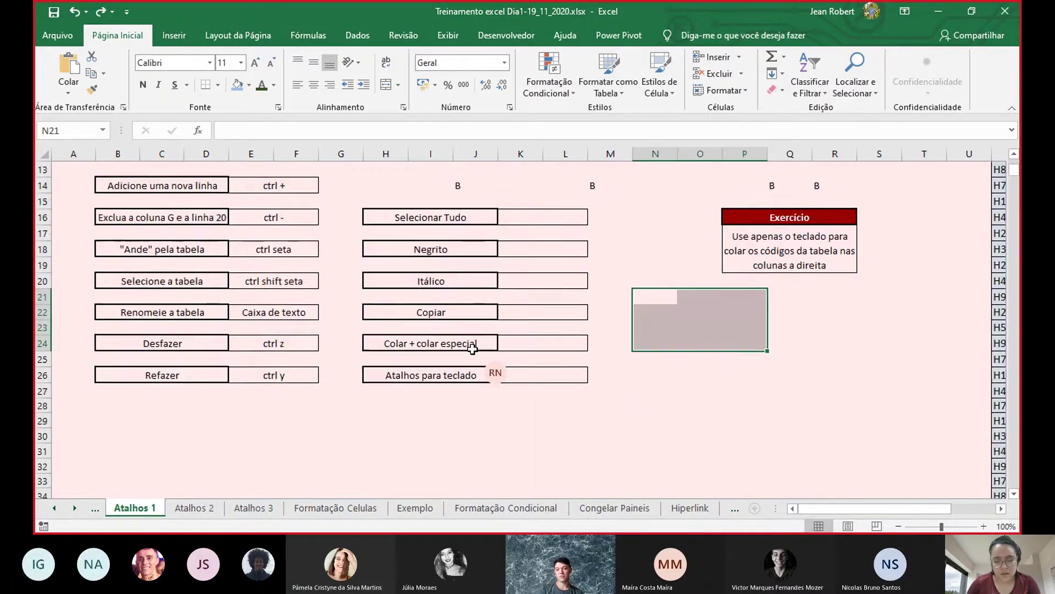
click(519, 394)
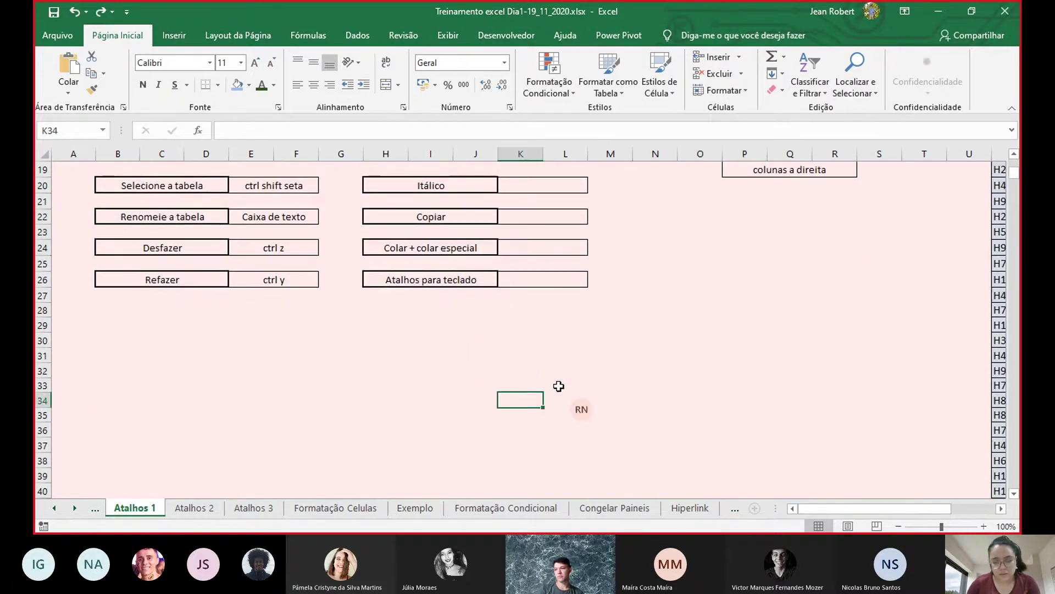
- Select the entire sheet with Ctrl+A, fill it blue, then undo to restore the pink background
scroll(643, 396, down, 1)
click(556, 341)
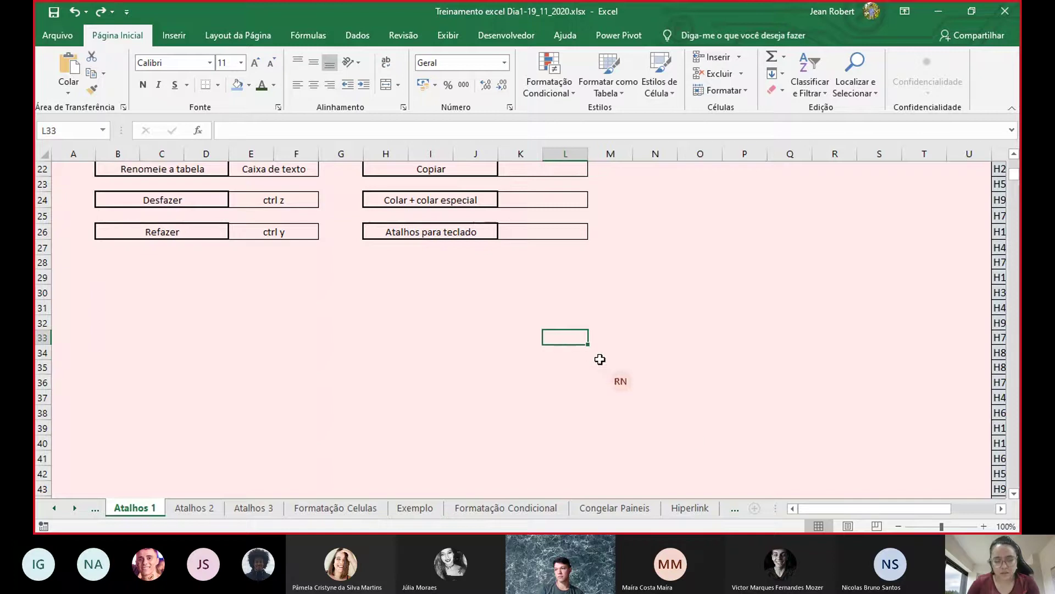
key(ctrl+a)
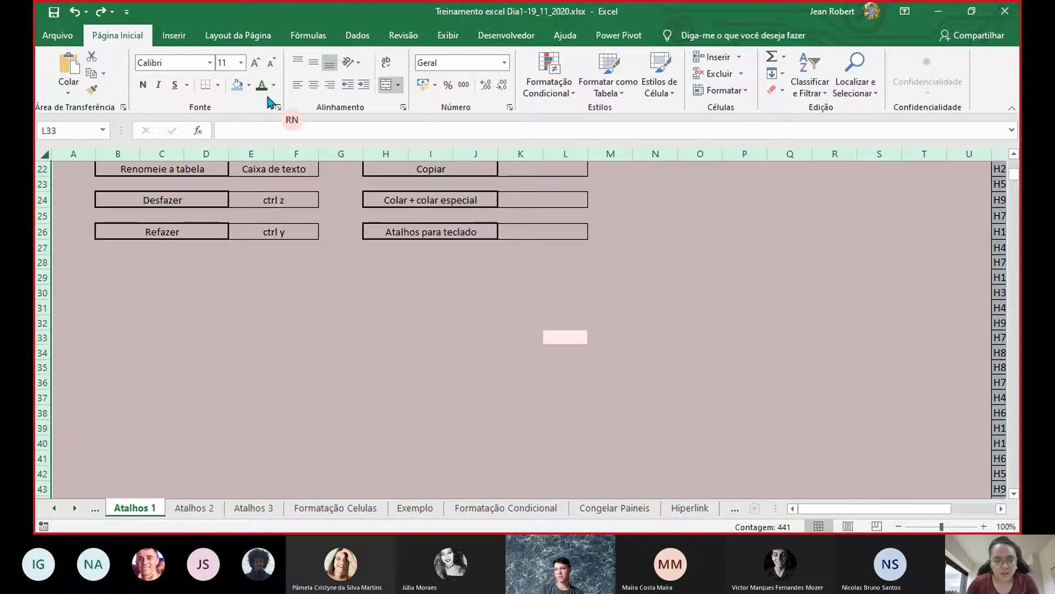
click(238, 85)
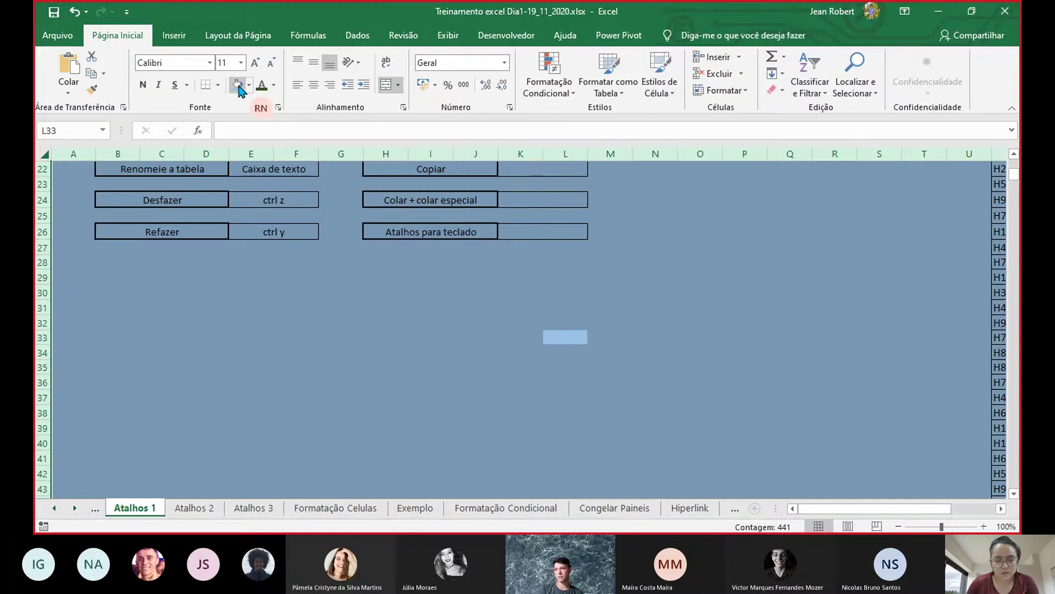
scroll(671, 321, up, 5)
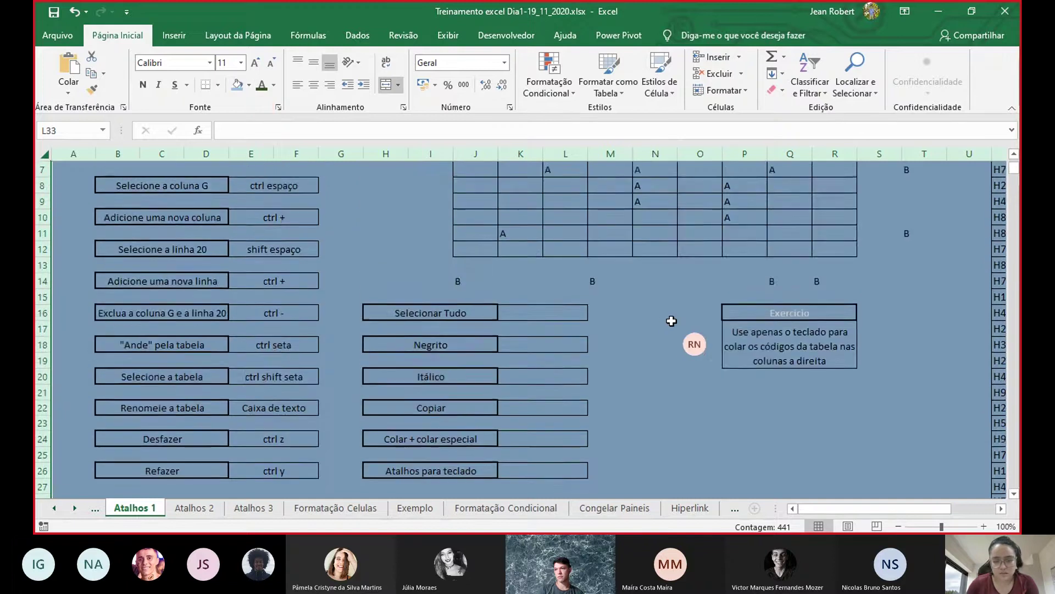
click(672, 322)
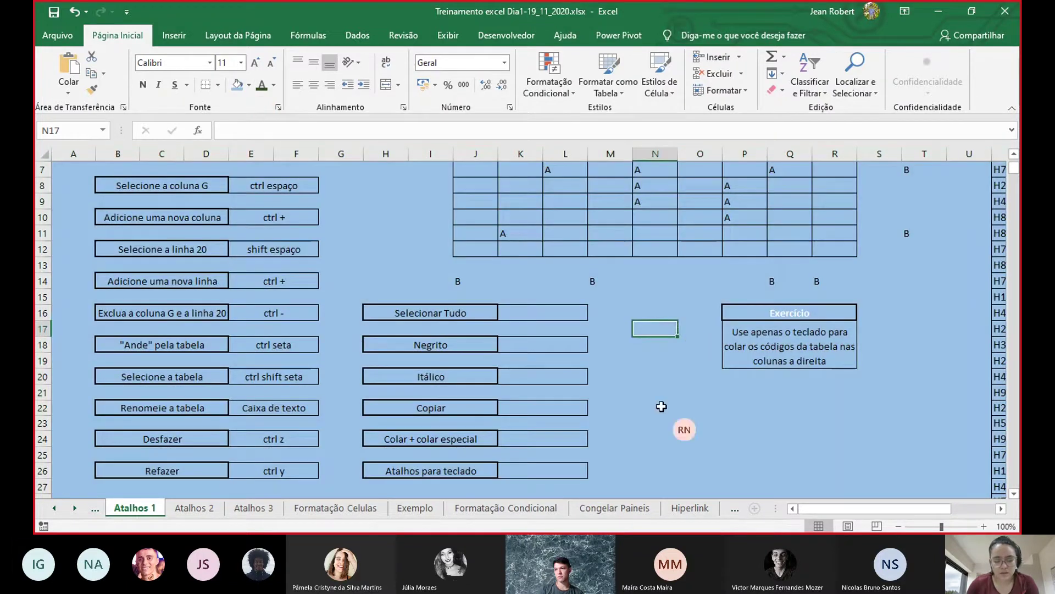
key(ctrl+z)
scroll(567, 347, up, 4)
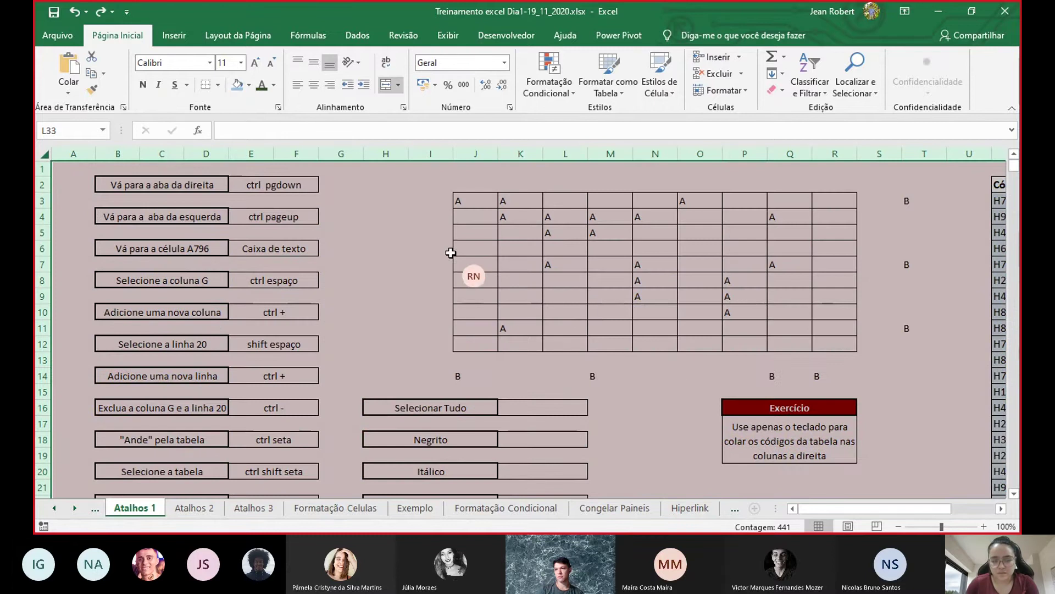
click(440, 219)
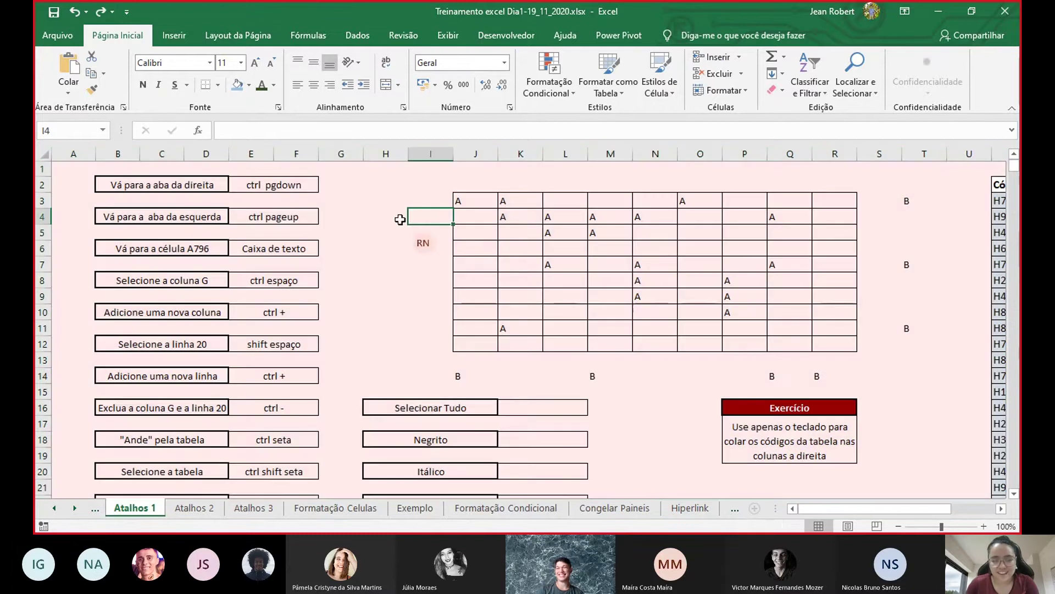
click(623, 234)
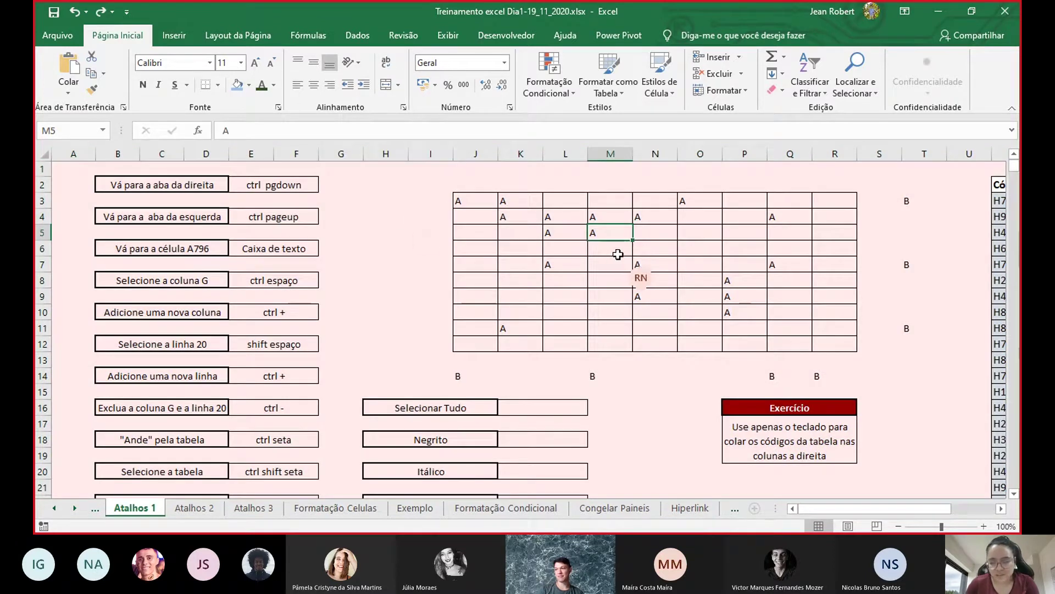
key(ctrl+t)
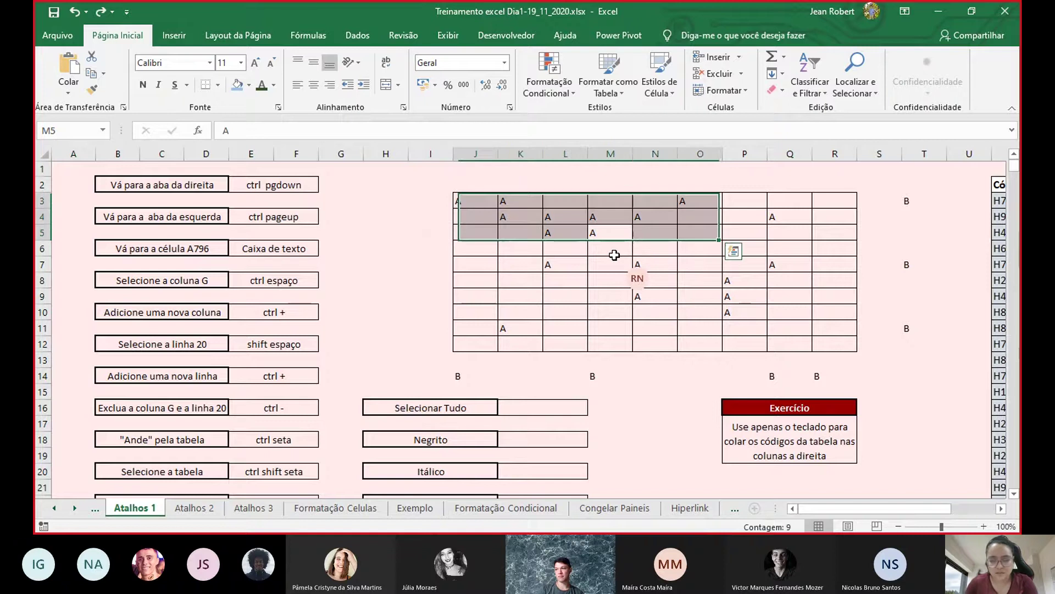
click(733, 251)
click(750, 251)
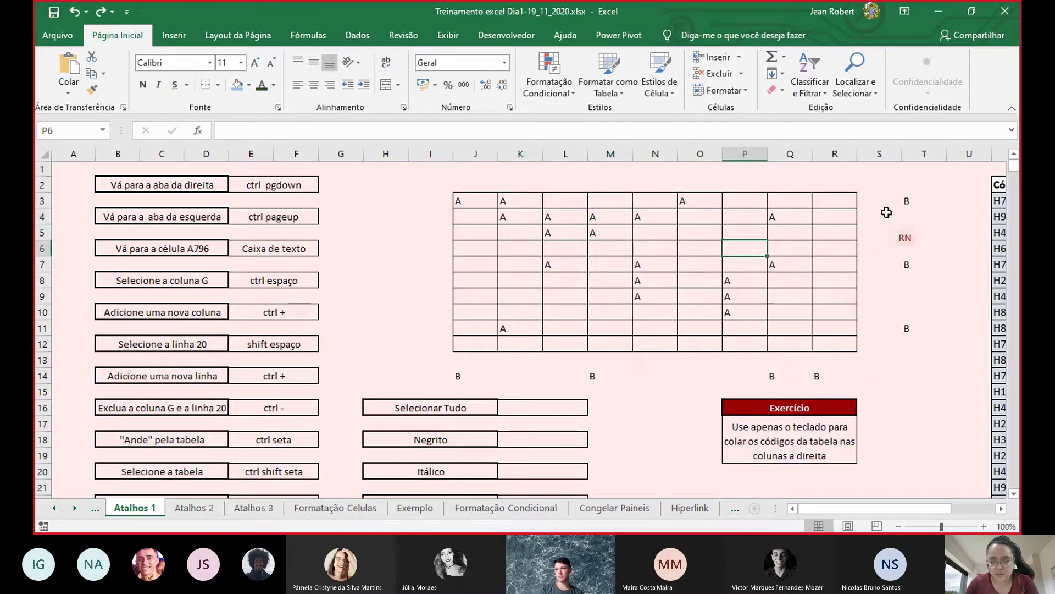
click(998, 216)
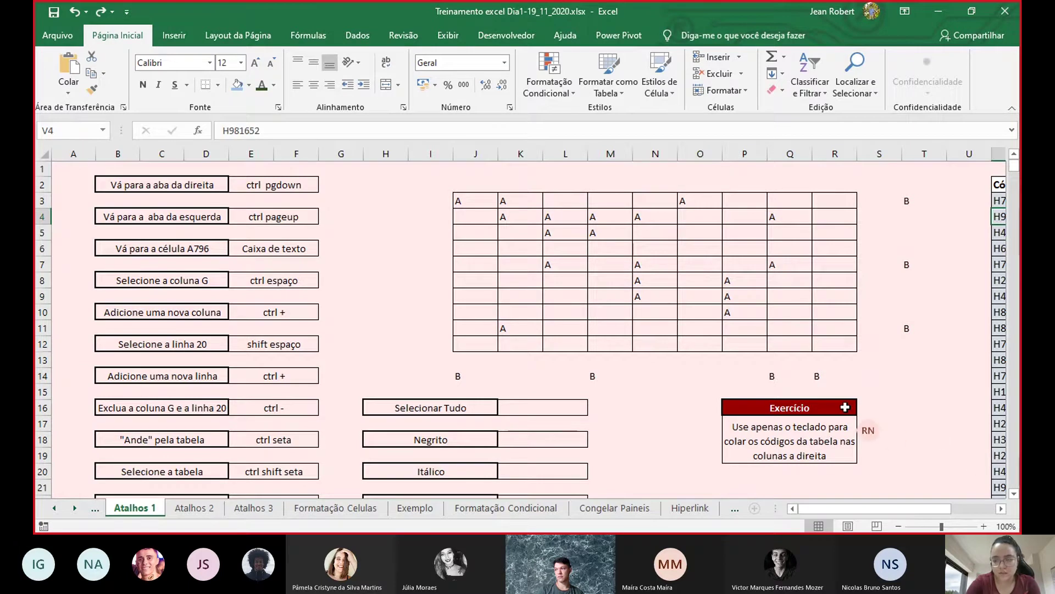
drag(846, 515, 869, 516)
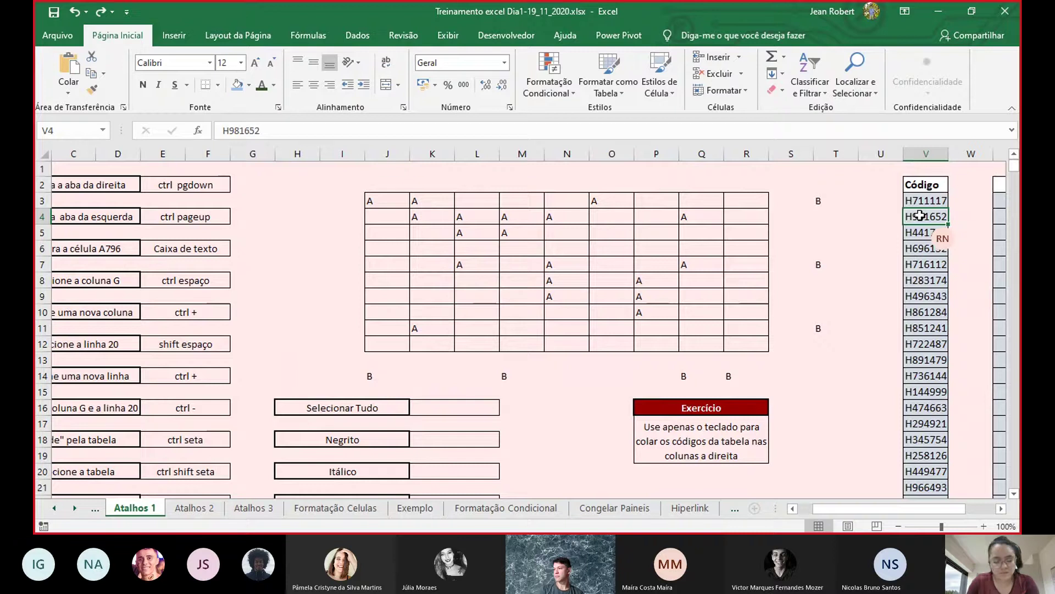
key(ctrl+a)
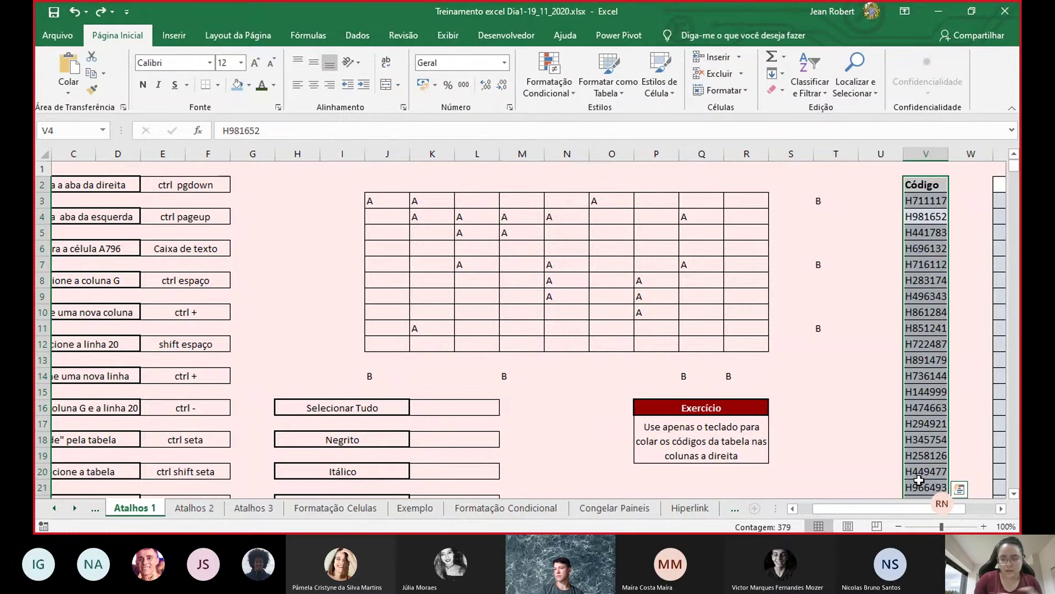
scroll(576, 447, down, 5)
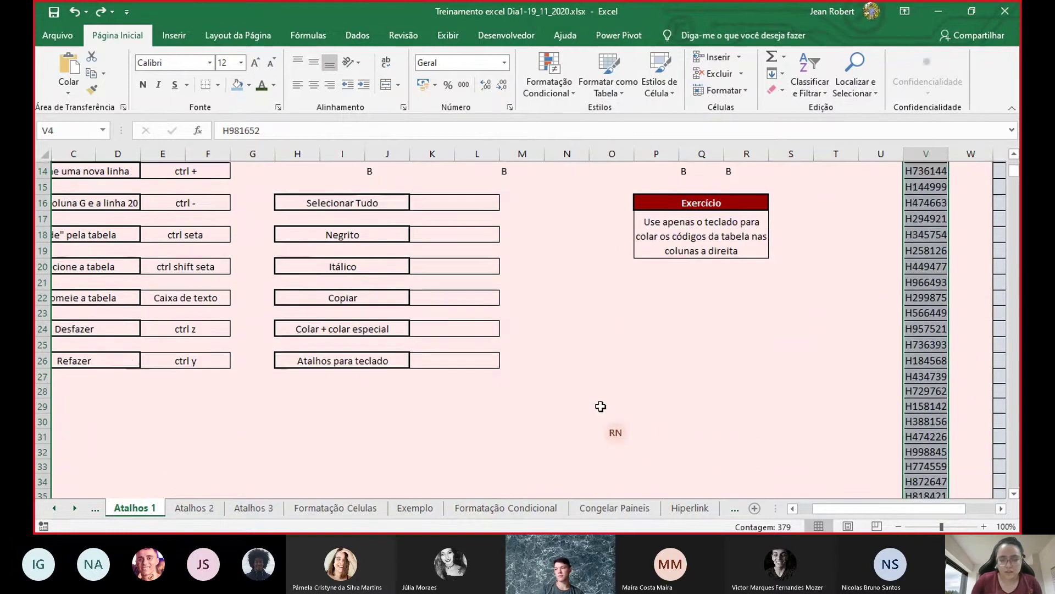
scroll(576, 447, down, 1)
click(523, 415)
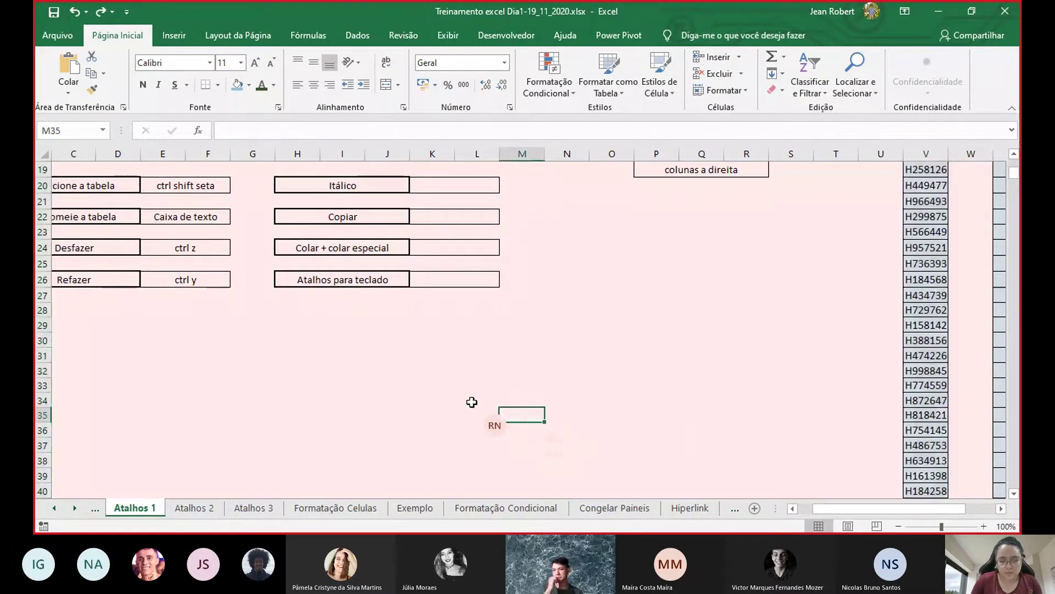
- Demonstrate Ctrl+A on the sheet, then enter 'ctrl t' beside Selecionar Tudo
key(ctrl+a)
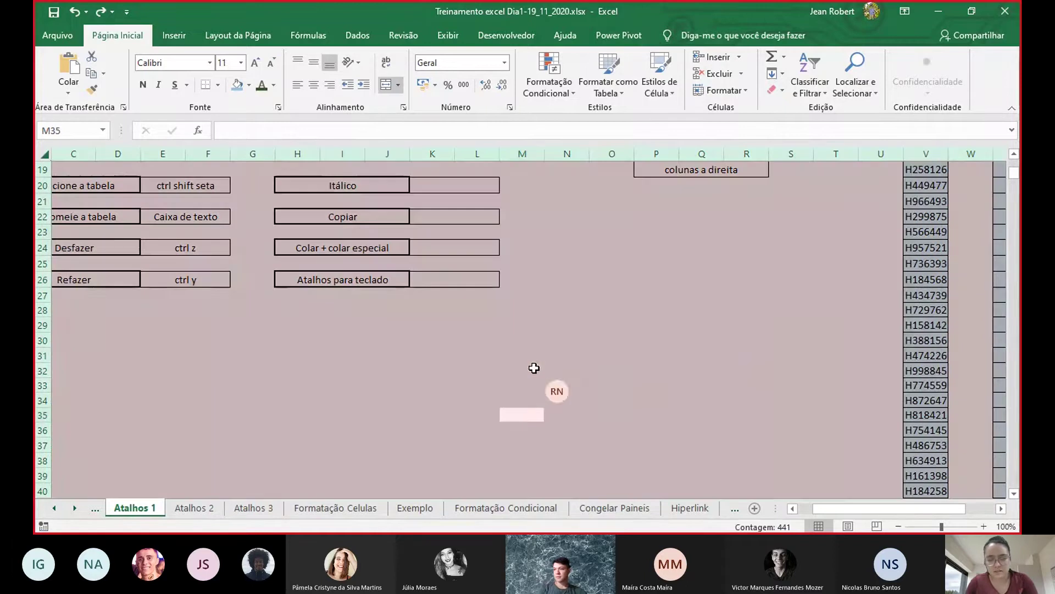
click(789, 338)
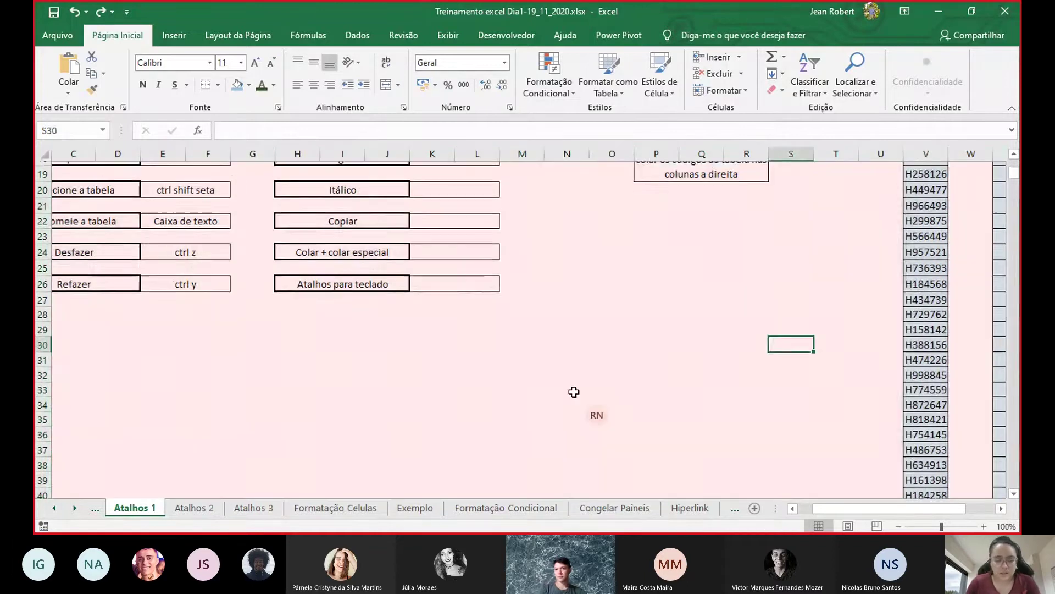
scroll(411, 320, up, 3)
double_click(450, 266)
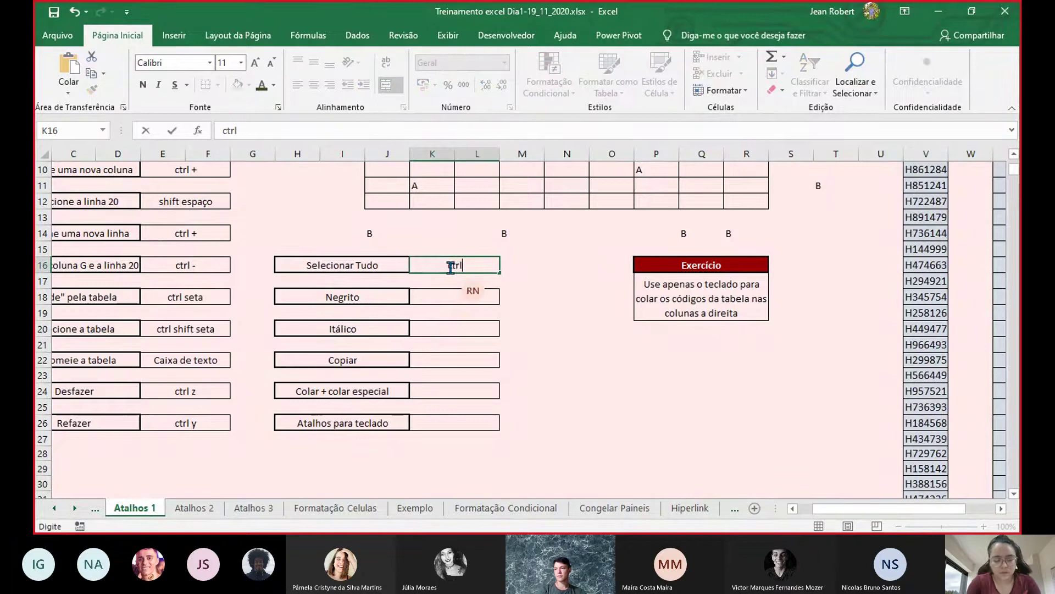
text(ctrl t)
click(439, 292)
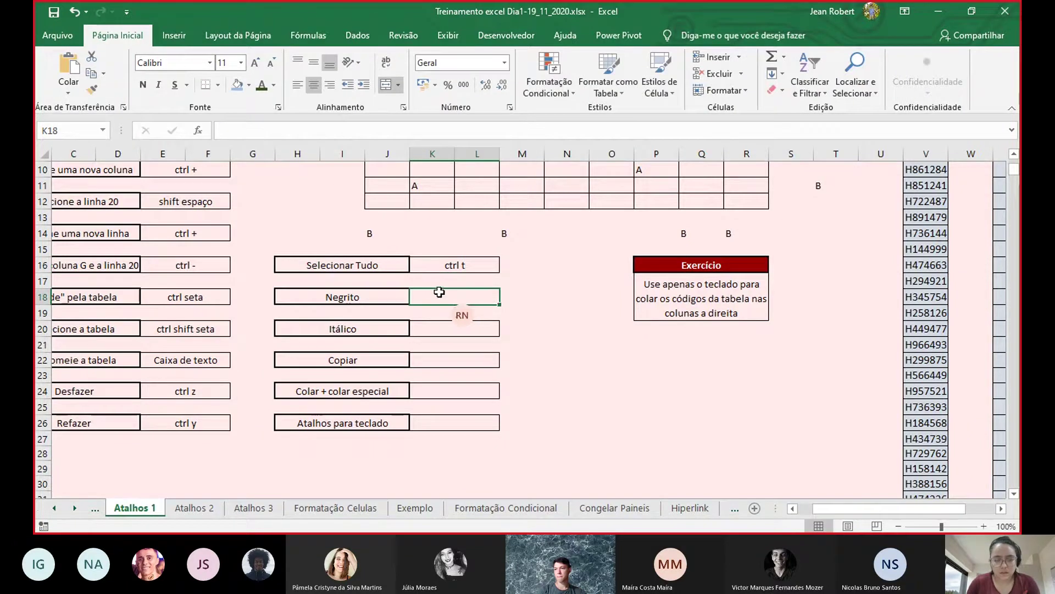
- Make the Negrito label bold and enter 'ctrl n' beside it
click(370, 300)
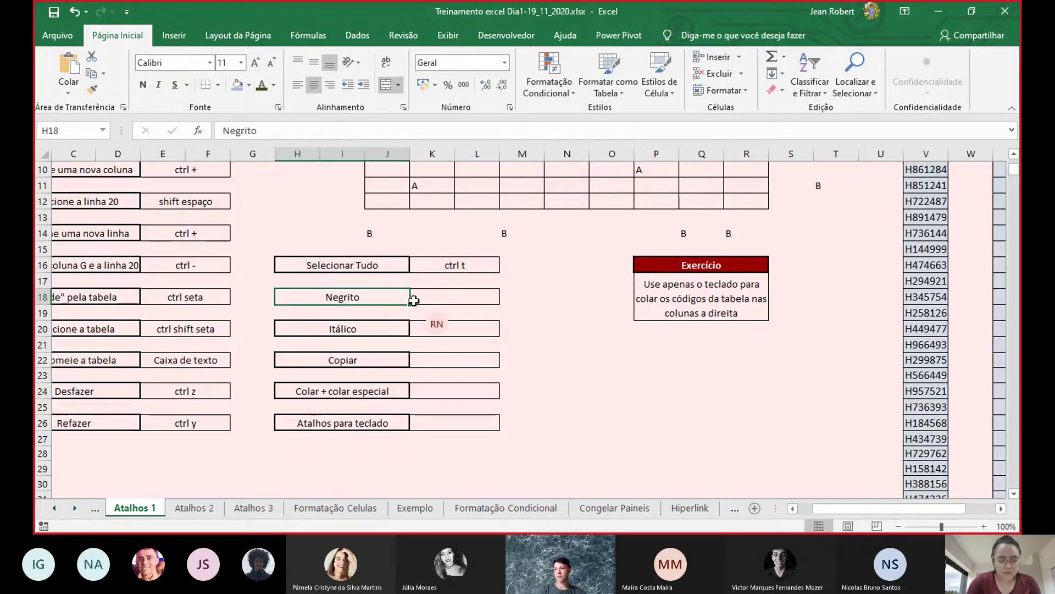
key(ctrl+n)
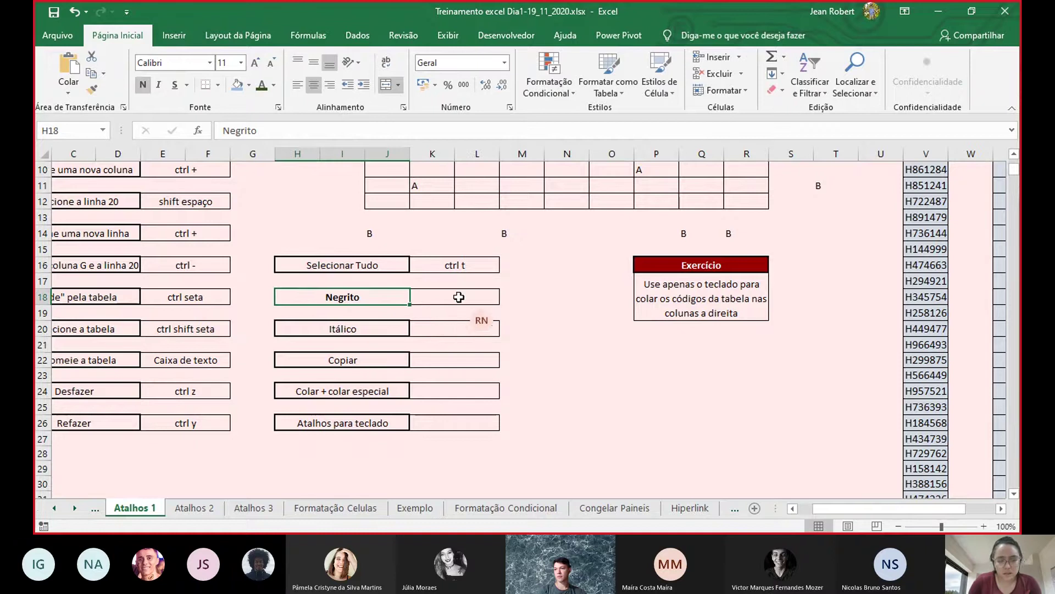
click(459, 296)
text(ctrl n)
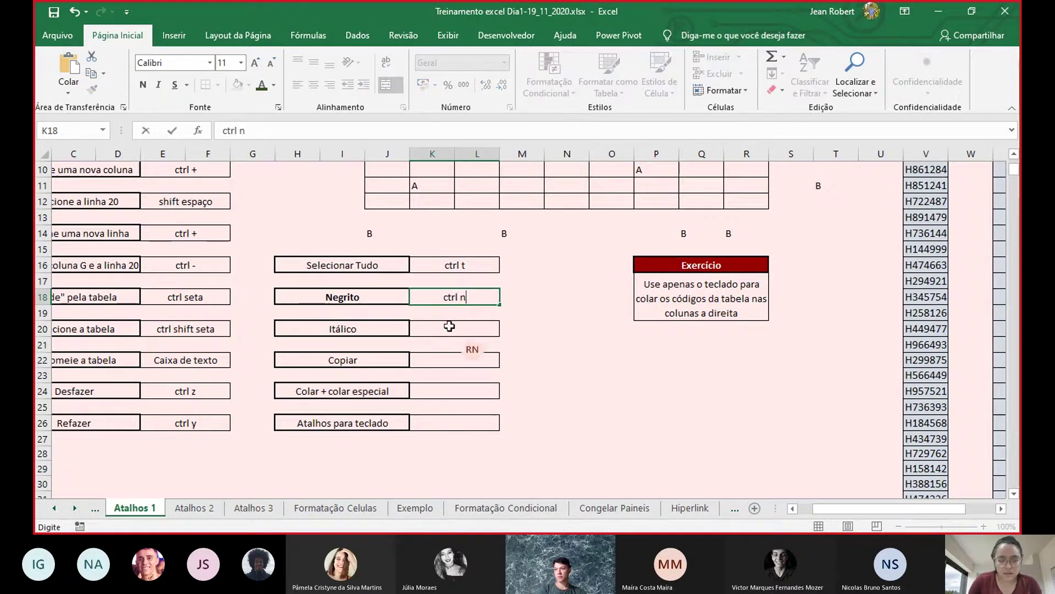
- Make the Itálico label italic and start typing 'ctrl i' beside it
click(368, 328)
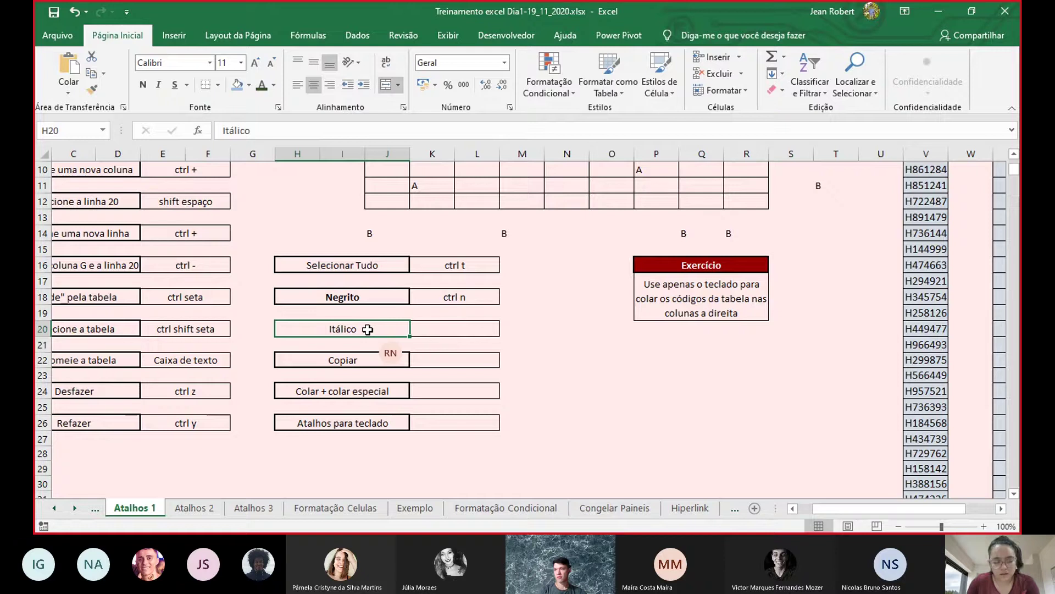
key(ctrl+i)
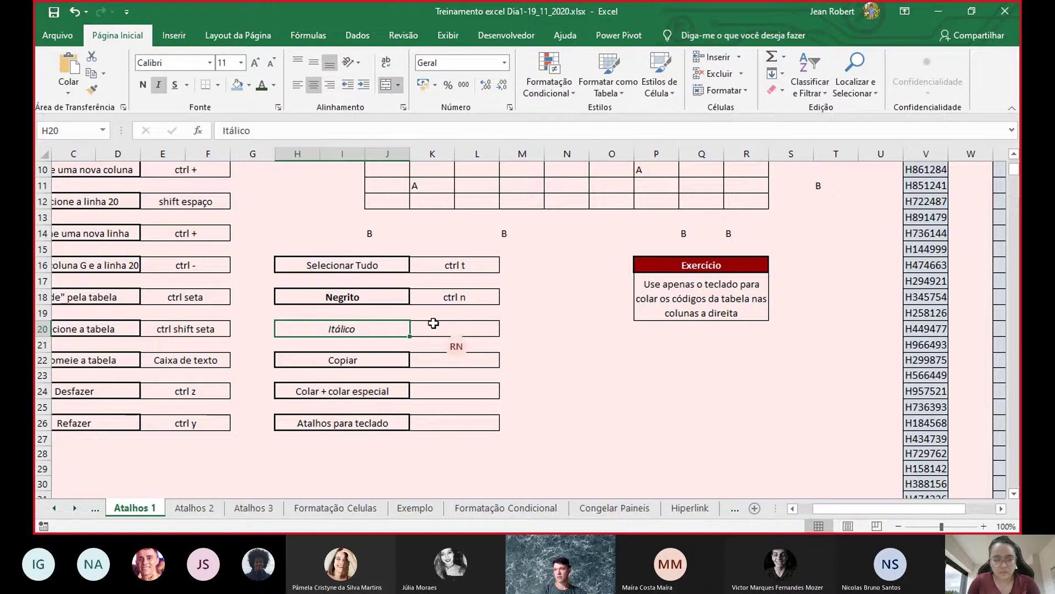
click(447, 328)
text(ctrl i)
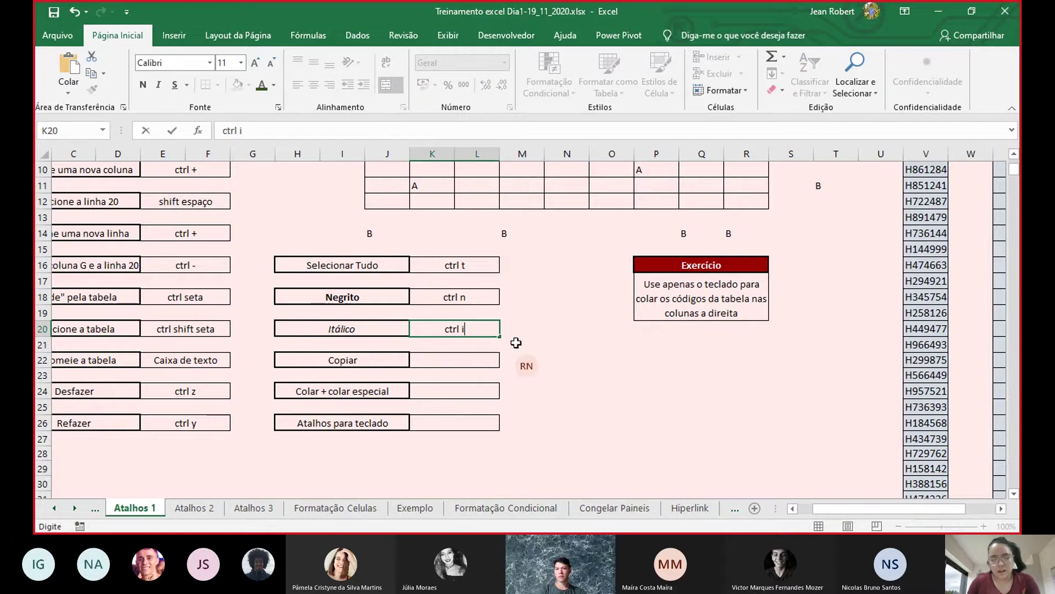
- Finish the Itálico answer, then copy the Exercício box P16:R19 and paste it at P21
click(534, 355)
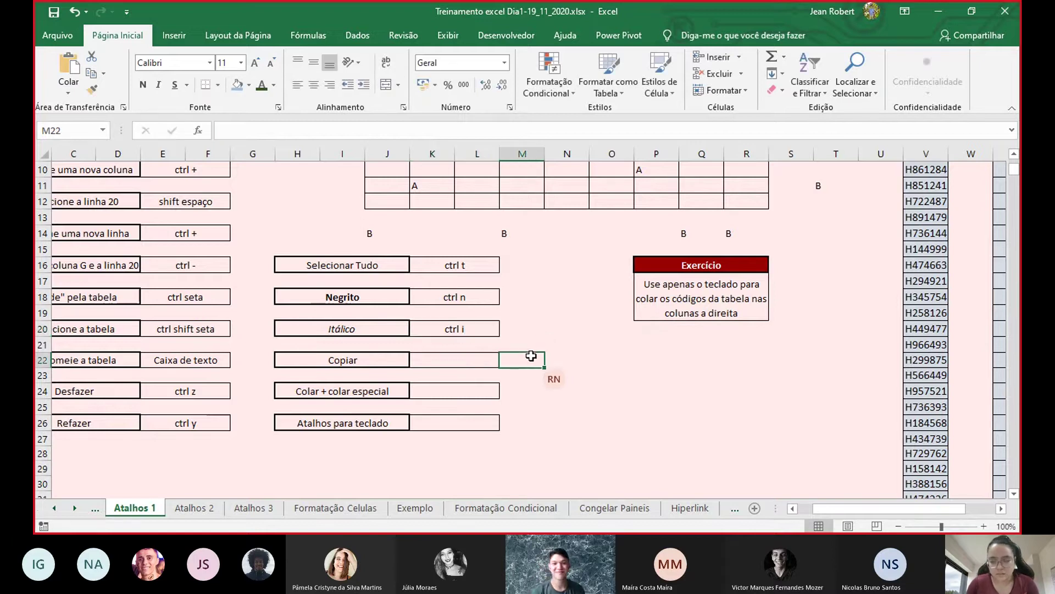
scroll(558, 405, up, 3)
scroll(559, 407, down, 3)
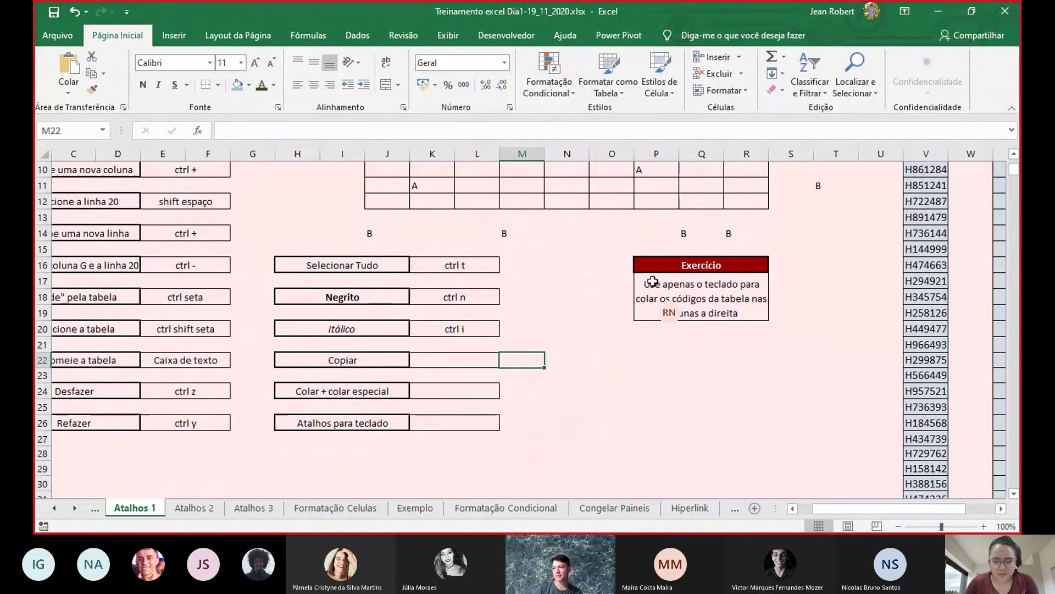
drag(668, 263, 673, 296)
key(ctrl+c)
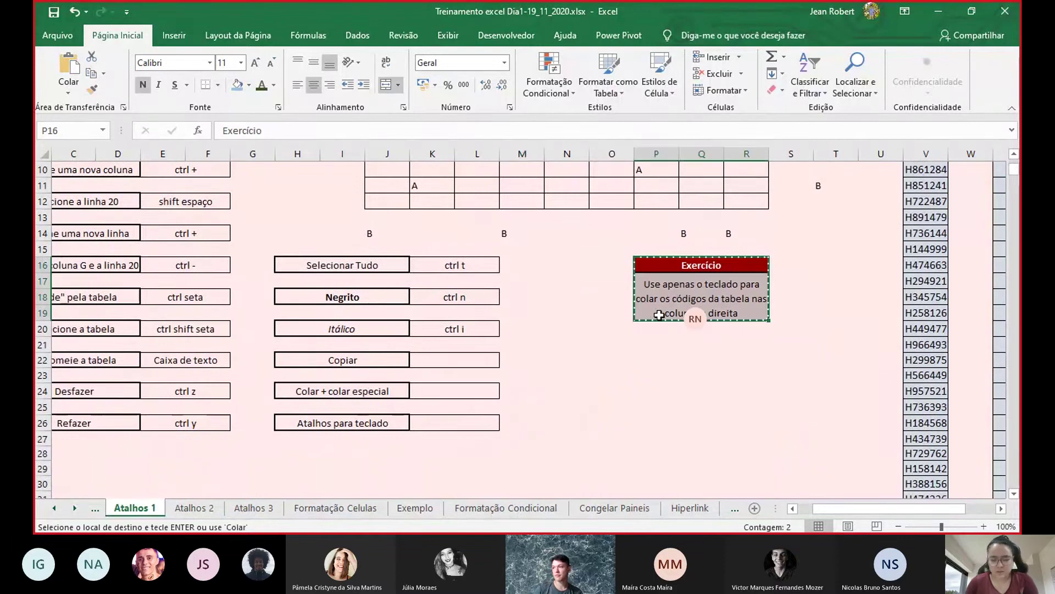
click(658, 340)
key(ctrl+v)
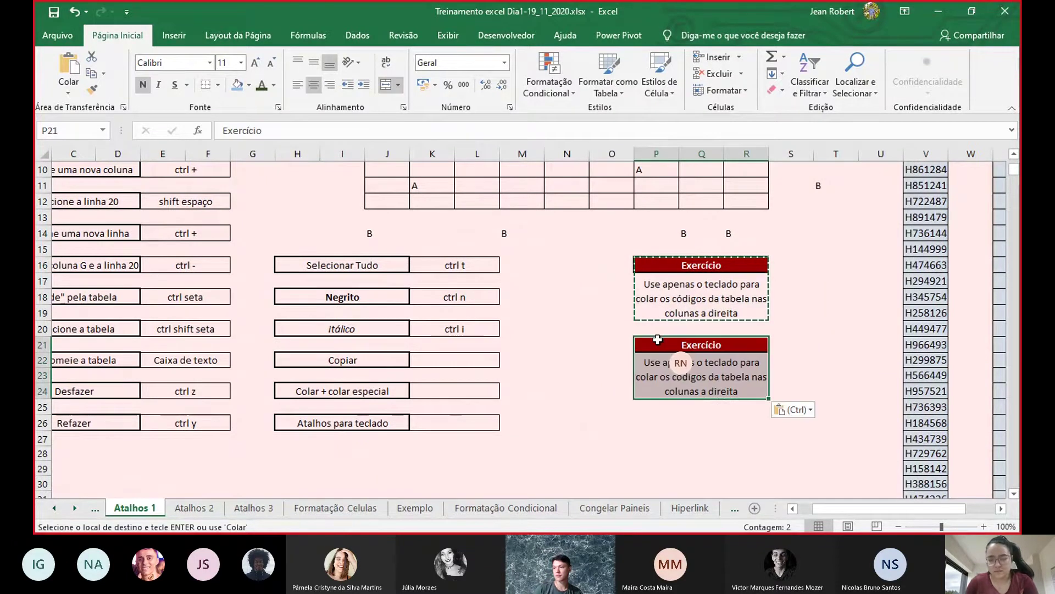
- Enter 'ctrl c' beside Copiar and 'ctrl v' beside Colar + colar especial
double_click(457, 362)
text(ctrl c)
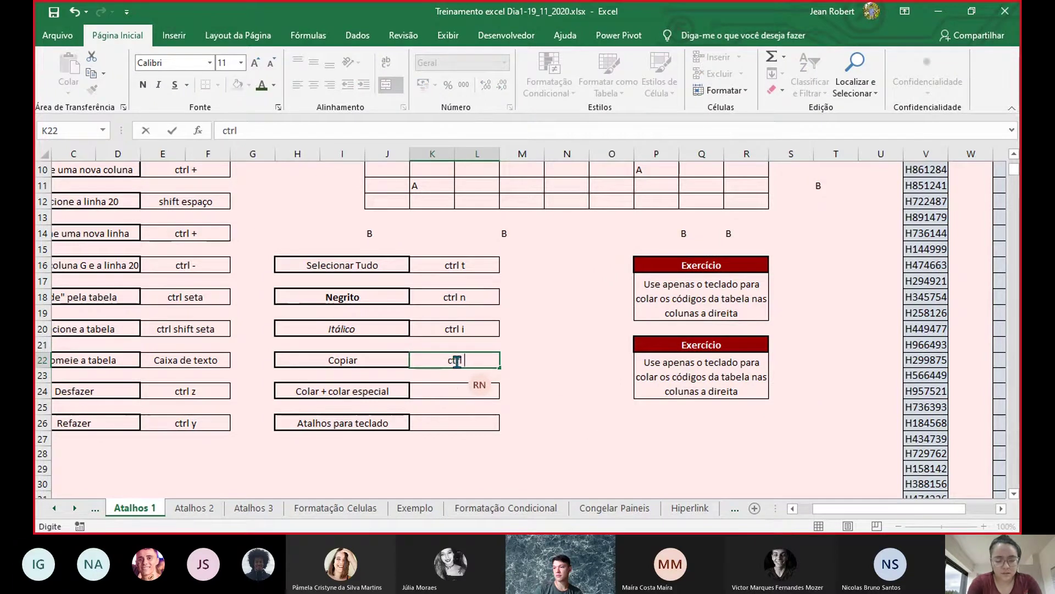
click(450, 390)
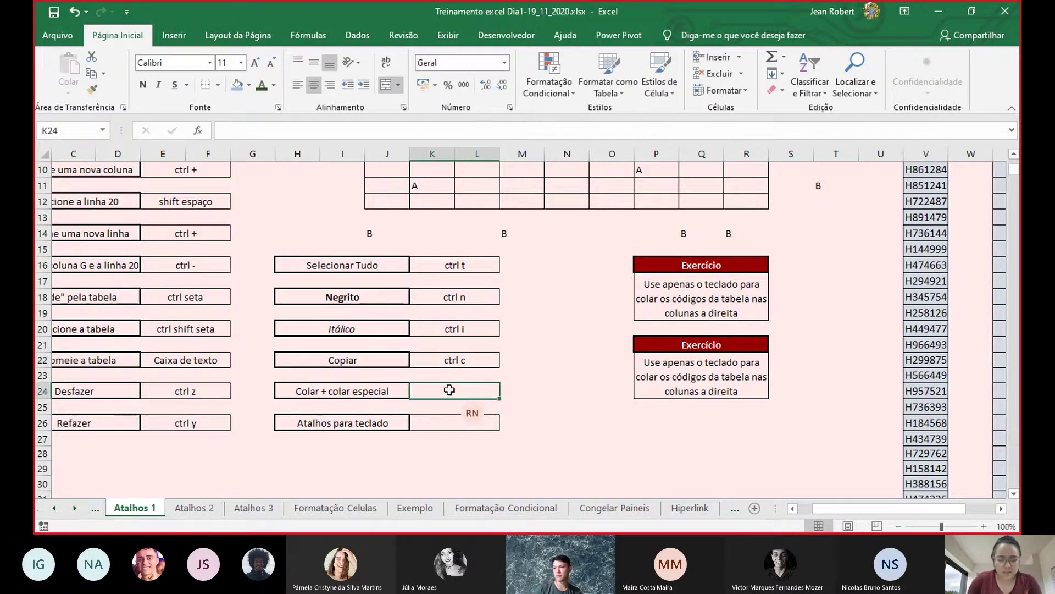
double_click(450, 390)
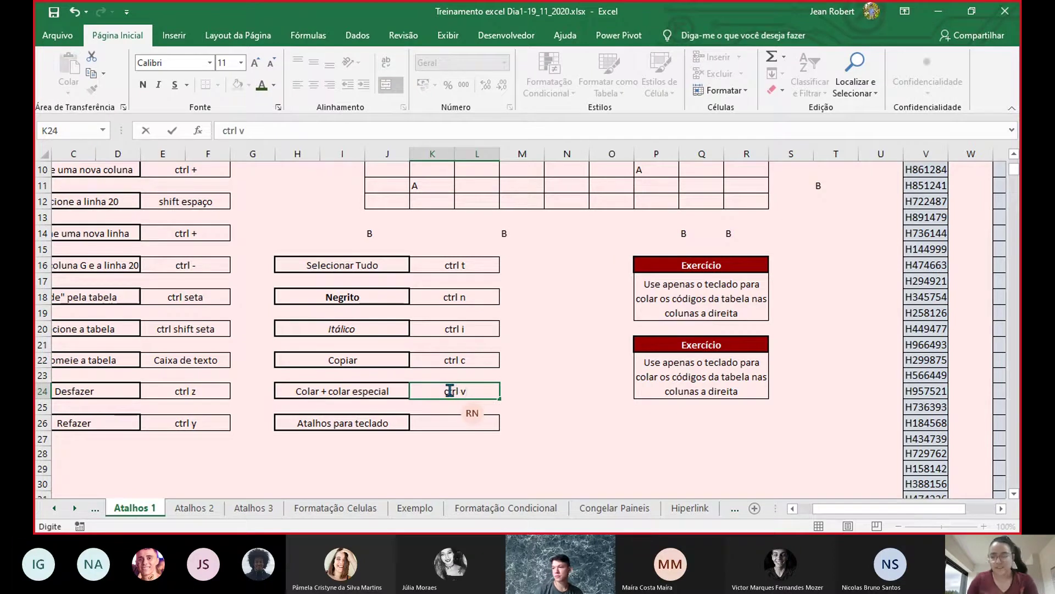
click(533, 396)
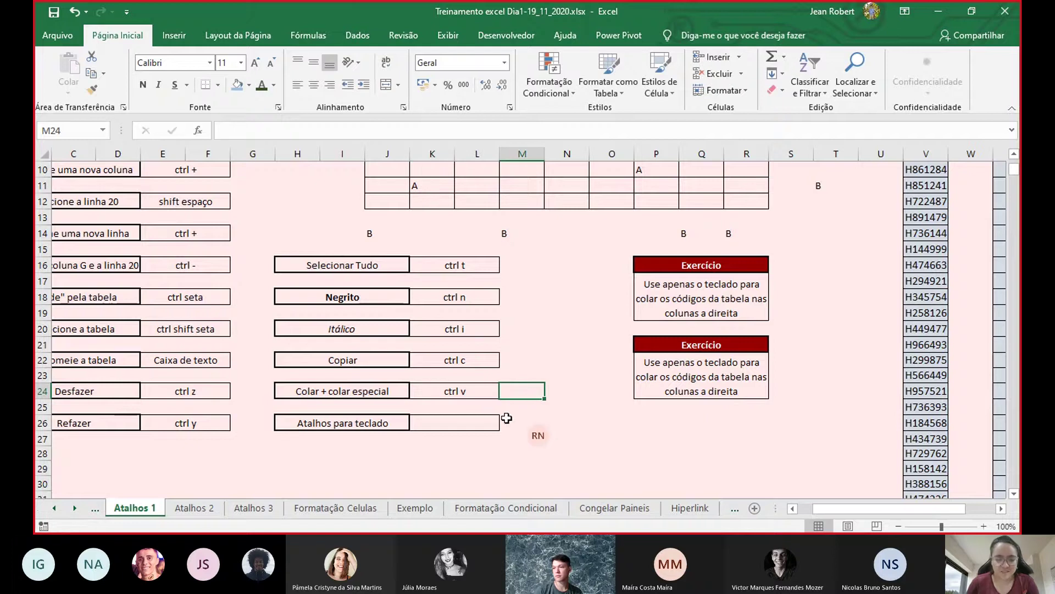
scroll(502, 423, up, 1)
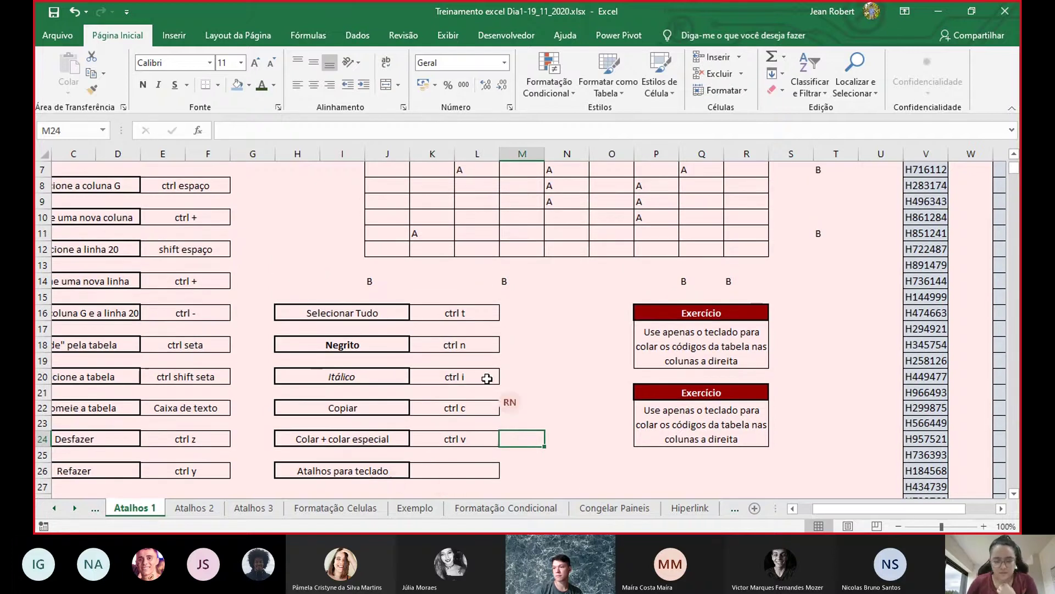
- On the Atalhos 2 sheet, enter 'ctrl z' for Desfazer and 'ctrl y' for Refazer
click(200, 510)
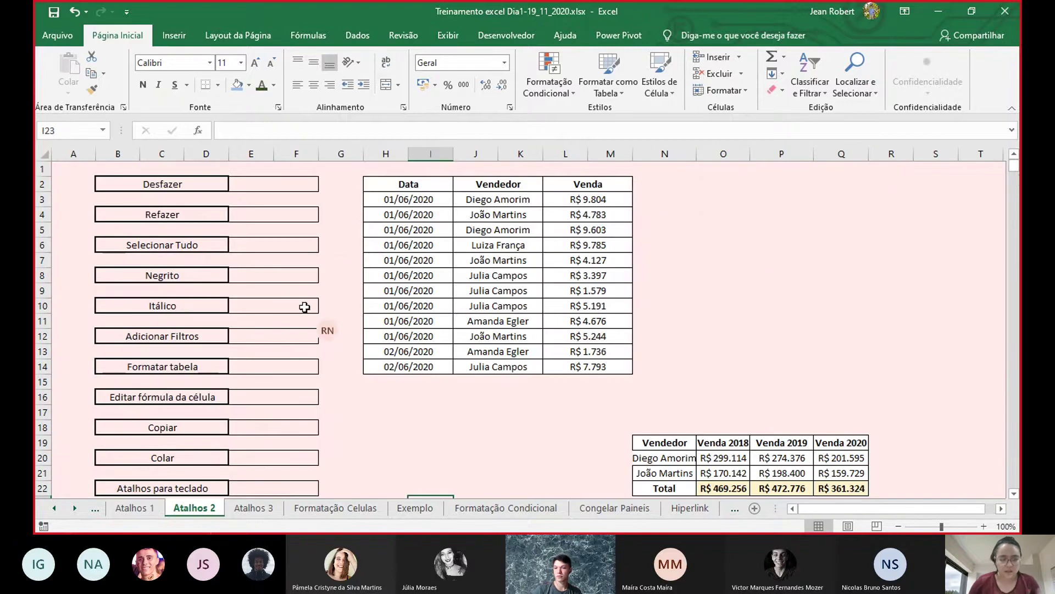
double_click(290, 186)
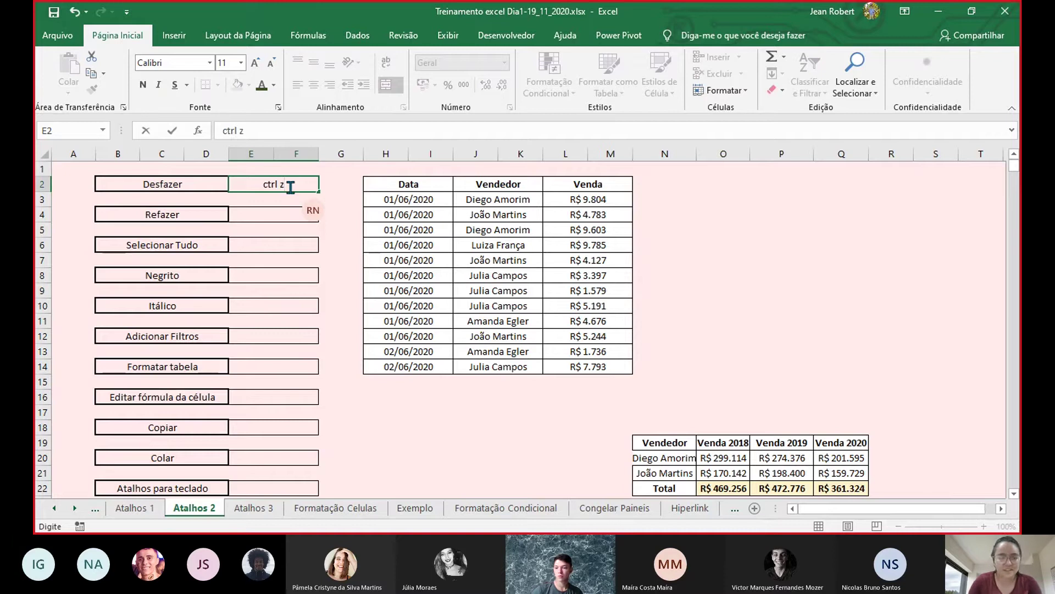
double_click(281, 214)
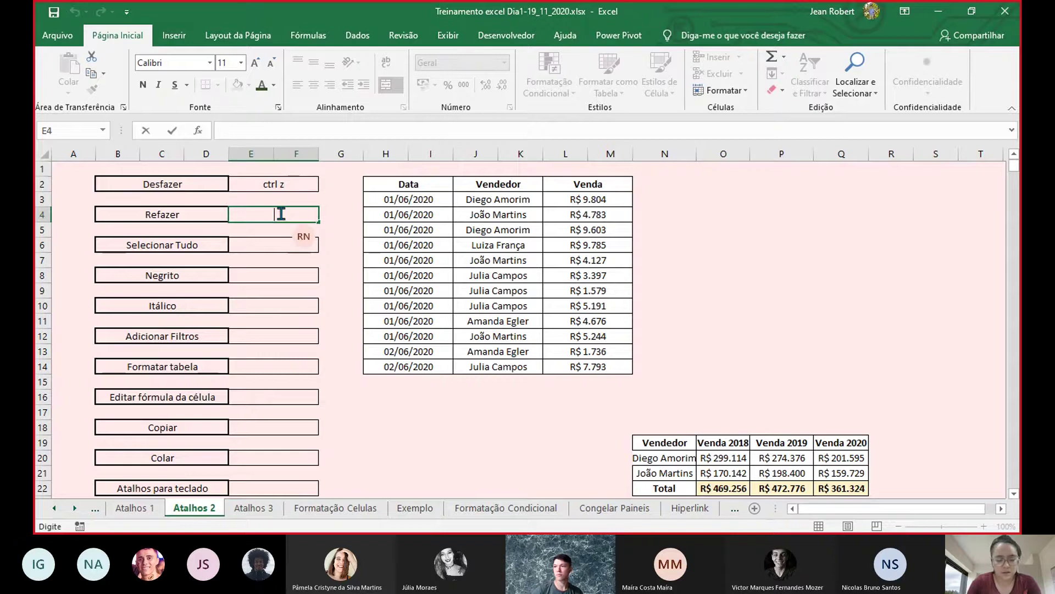
text(ctrl y)
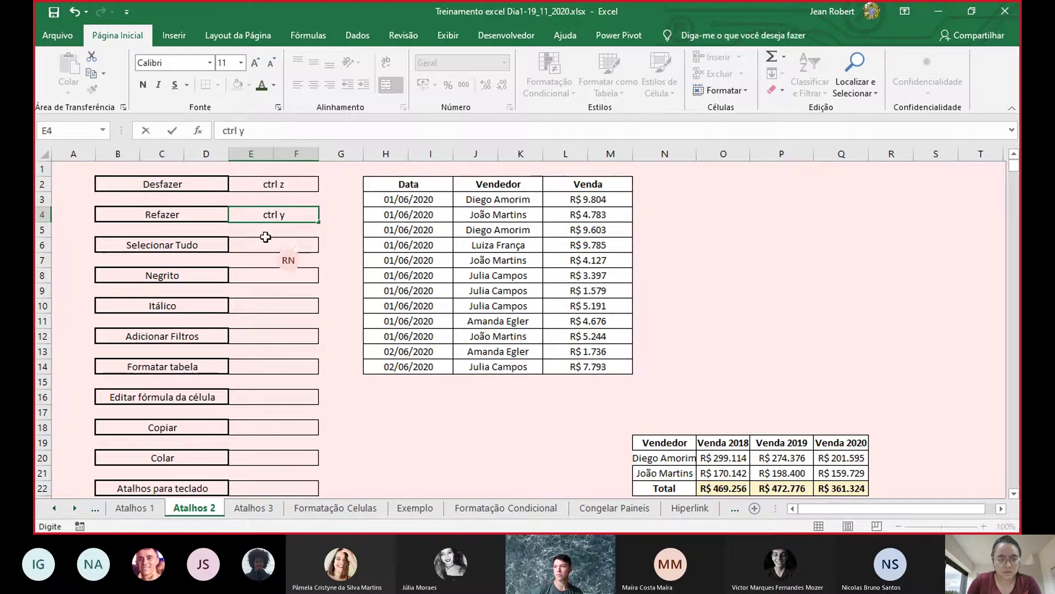
double_click(268, 247)
- Enter 'ctrl t' beside Selecionar Tudo and fix a misplaced 'ctrl n' entry
text(ctrl t)
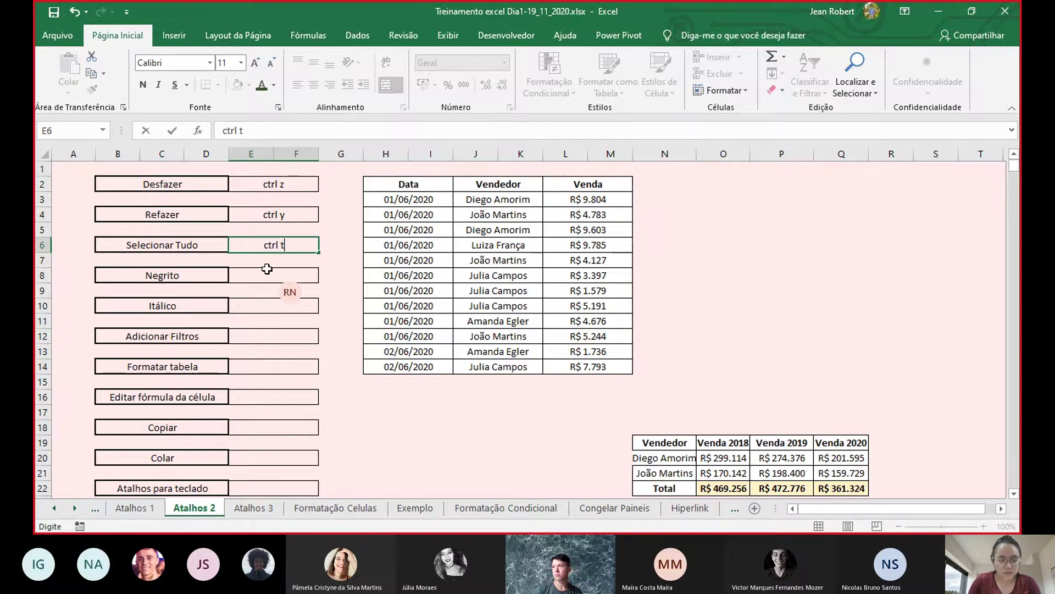
key(Return)
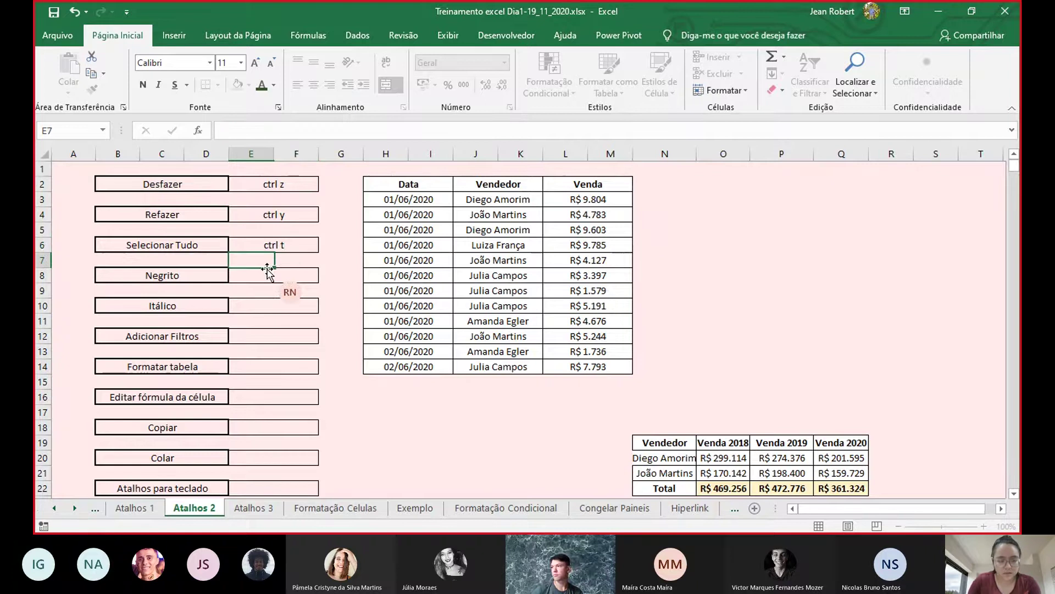
key(ctrl+apostrophe)
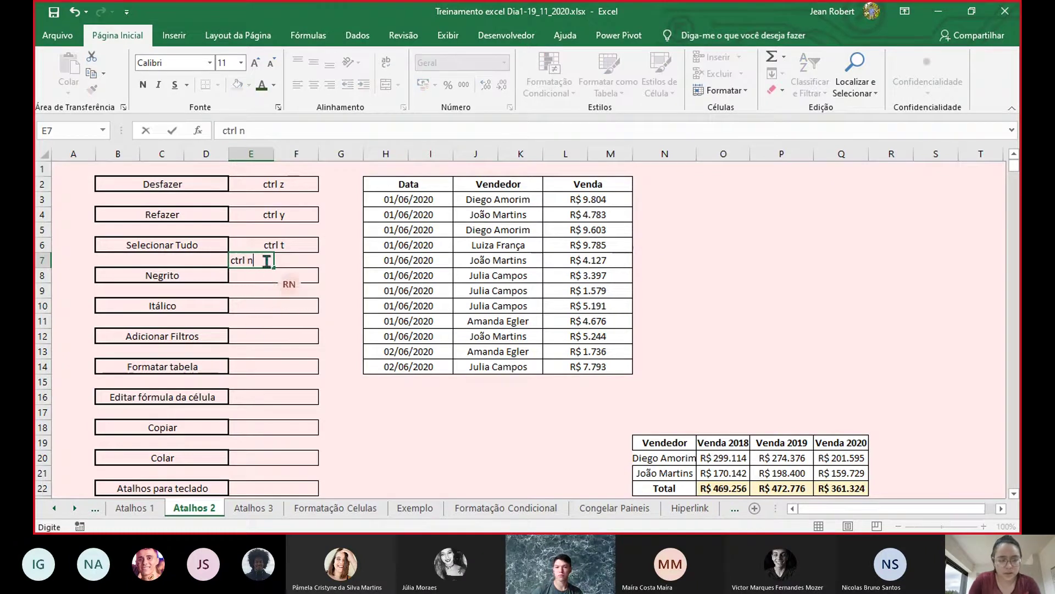
click(291, 259)
click(250, 256)
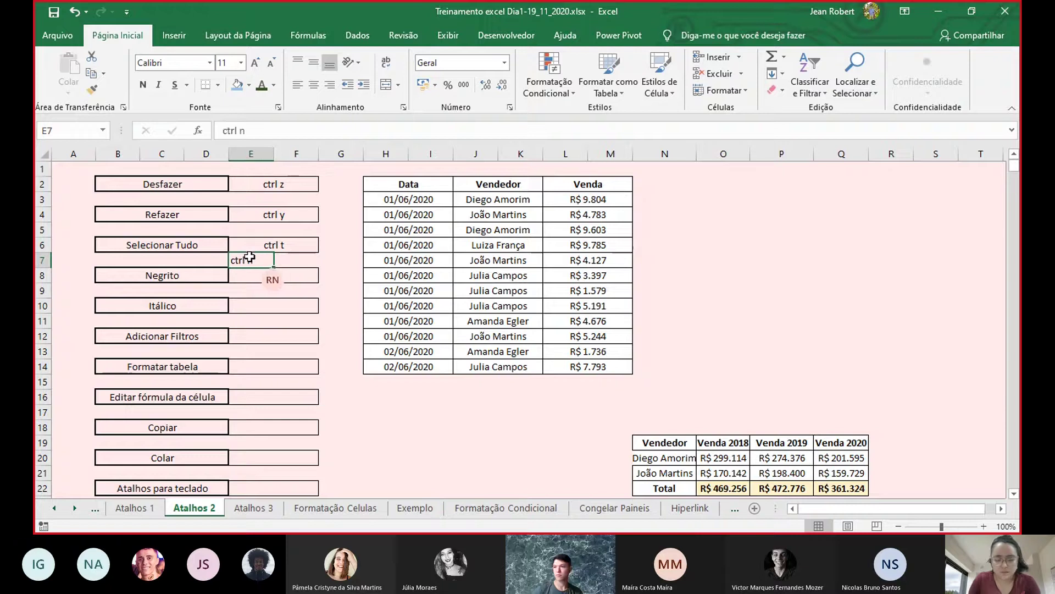
- Enter 'ctrl n' beside Negrito and 'ctrl i' beside Itálico
double_click(263, 277)
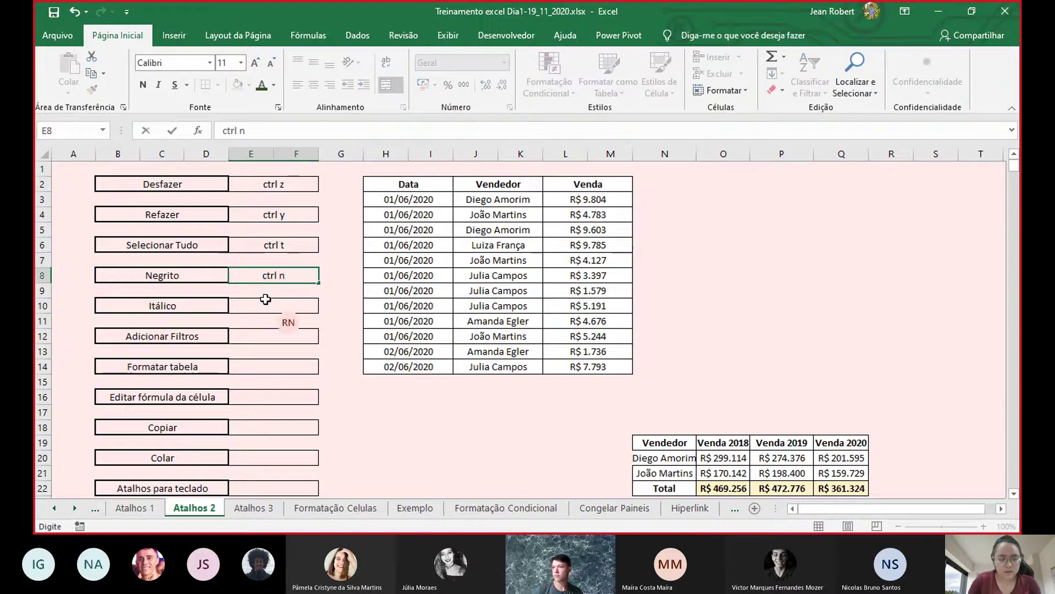
double_click(266, 303)
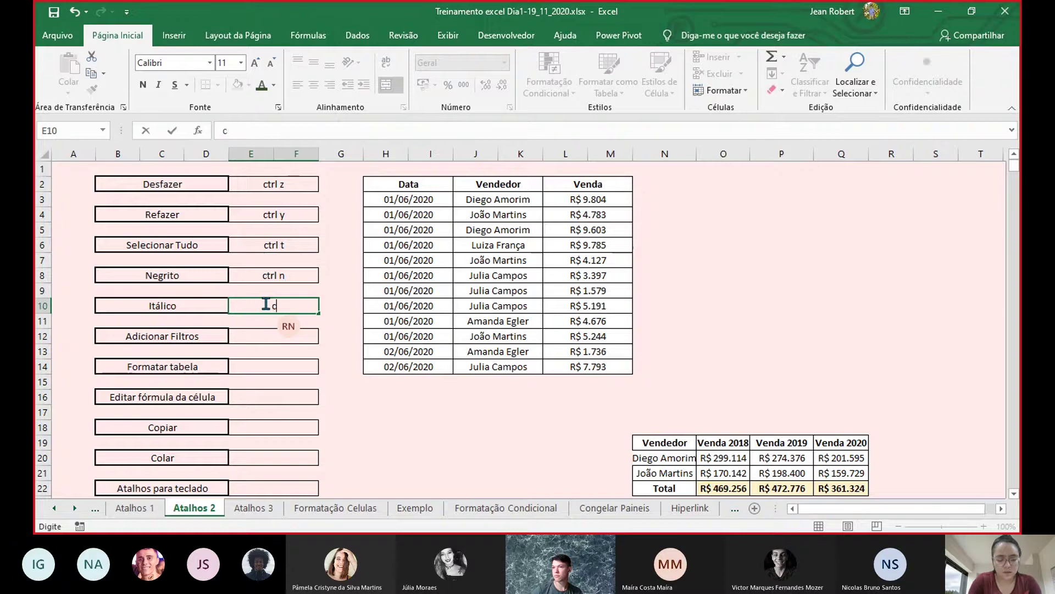
key(Return)
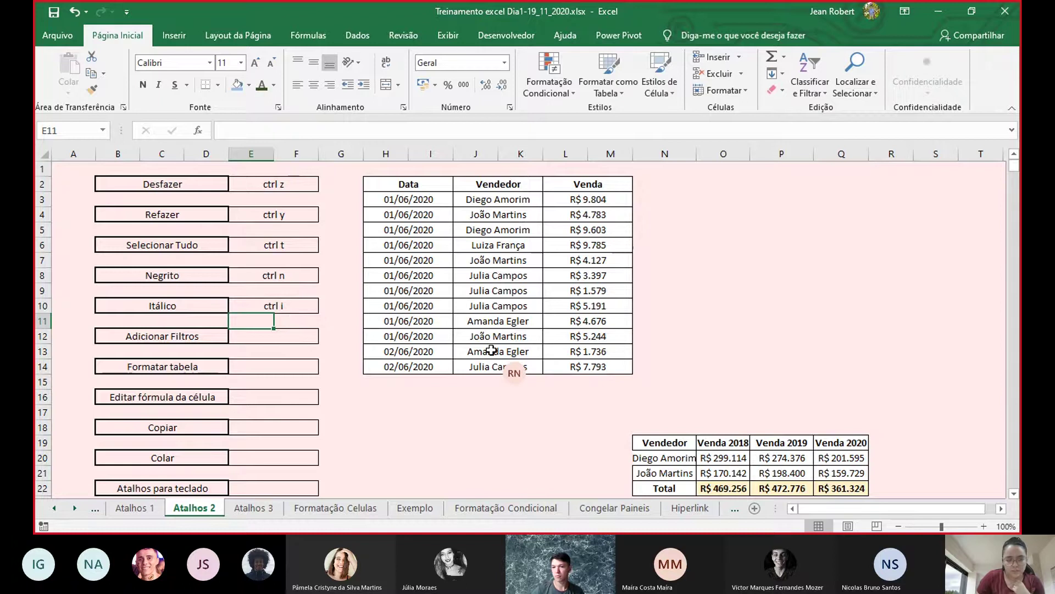
scroll(506, 371, down, 1)
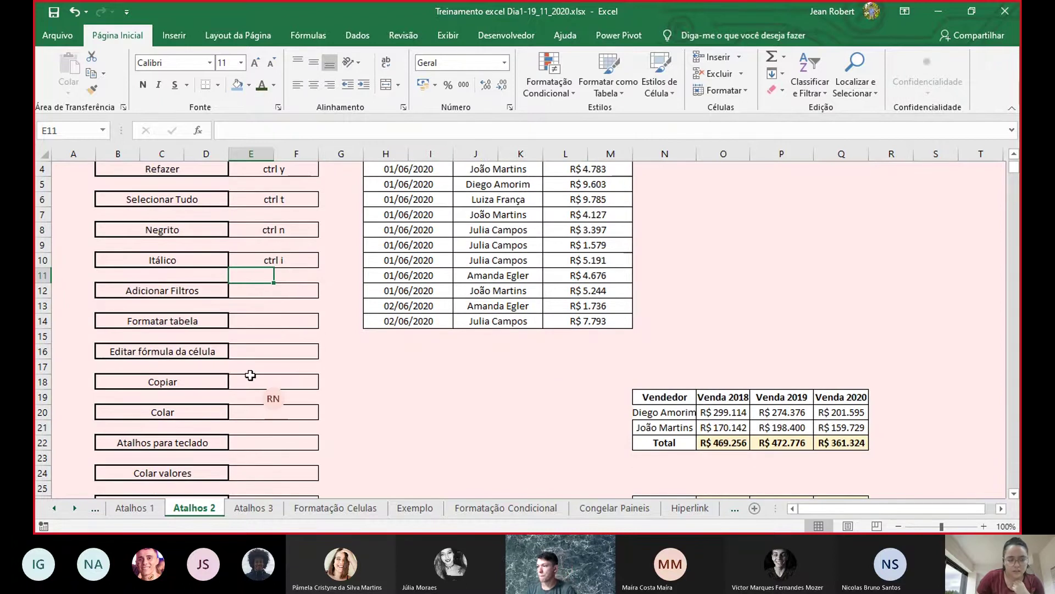
scroll(250, 375, up, 1)
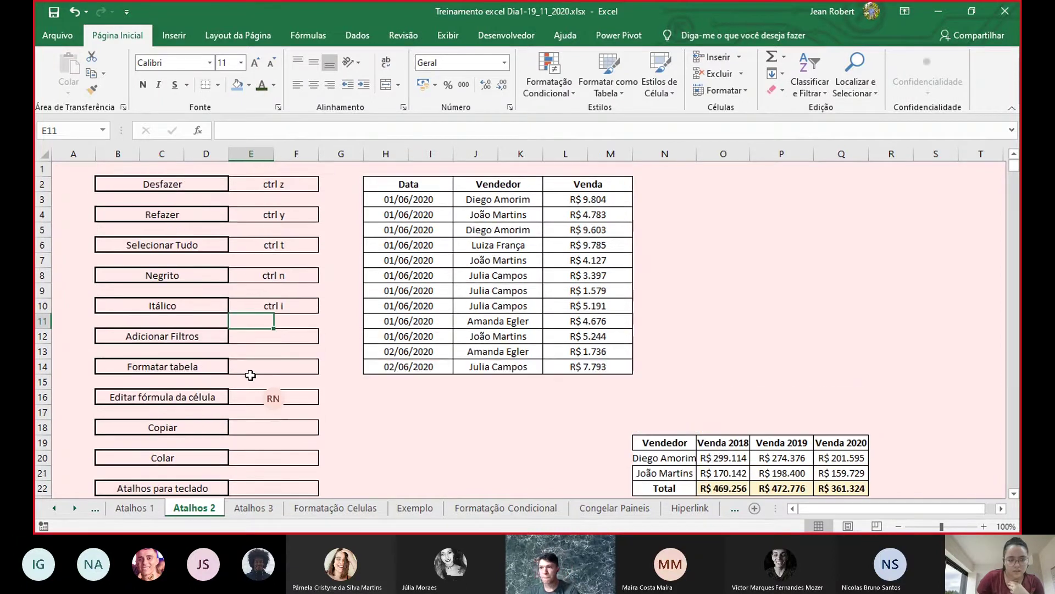
click(256, 338)
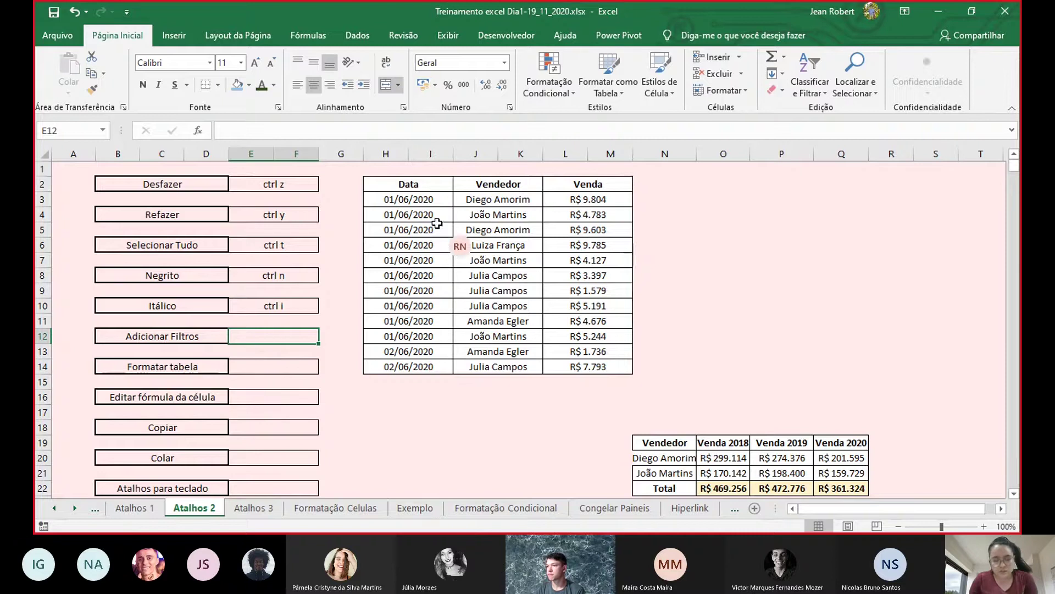
- Show the Vendedor column's filter options on the sales table, then remove the filters
click(498, 187)
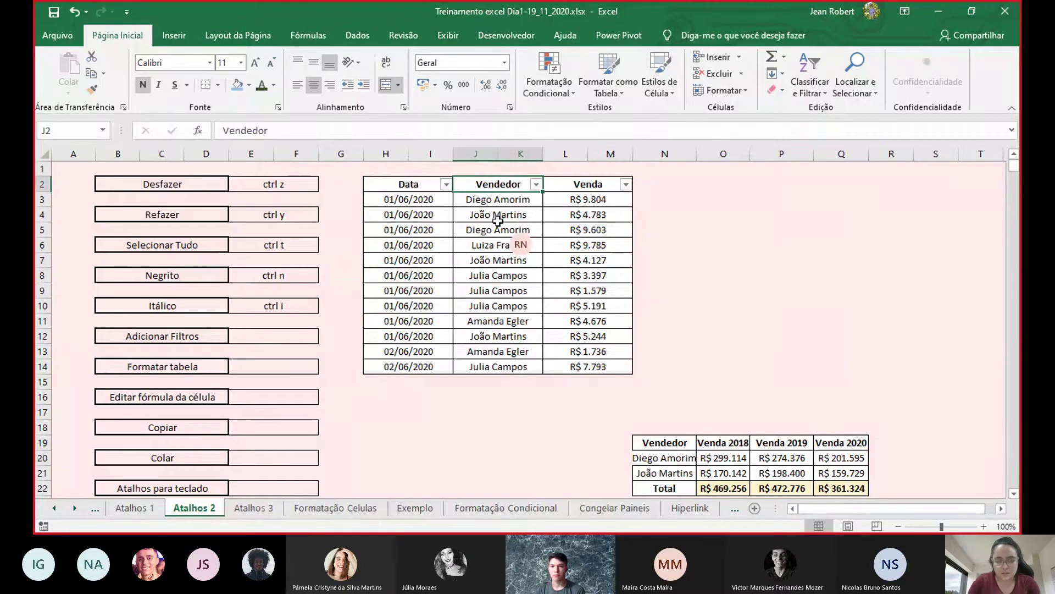
click(536, 185)
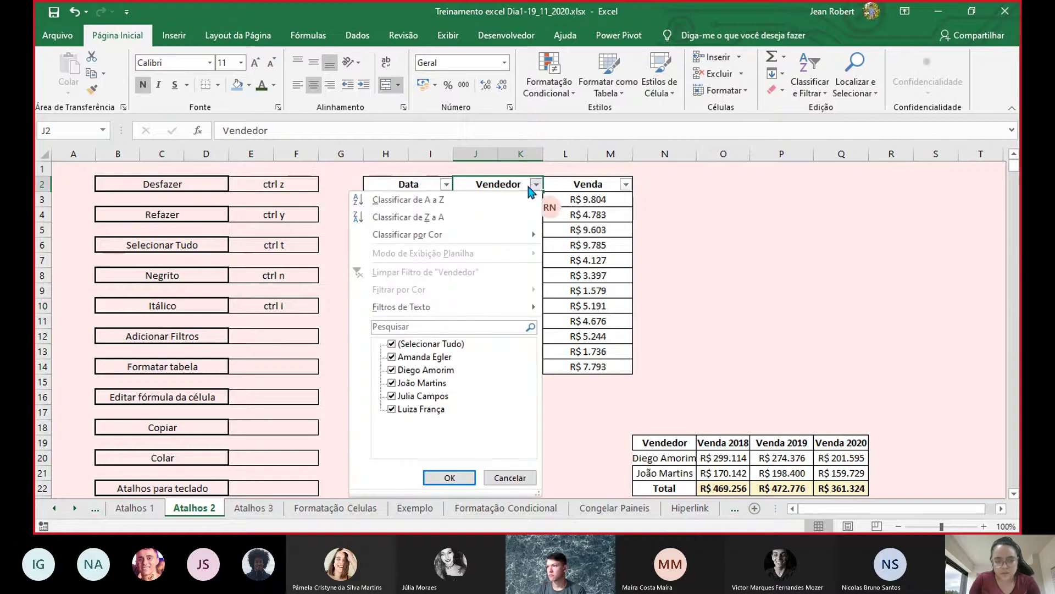
click(535, 187)
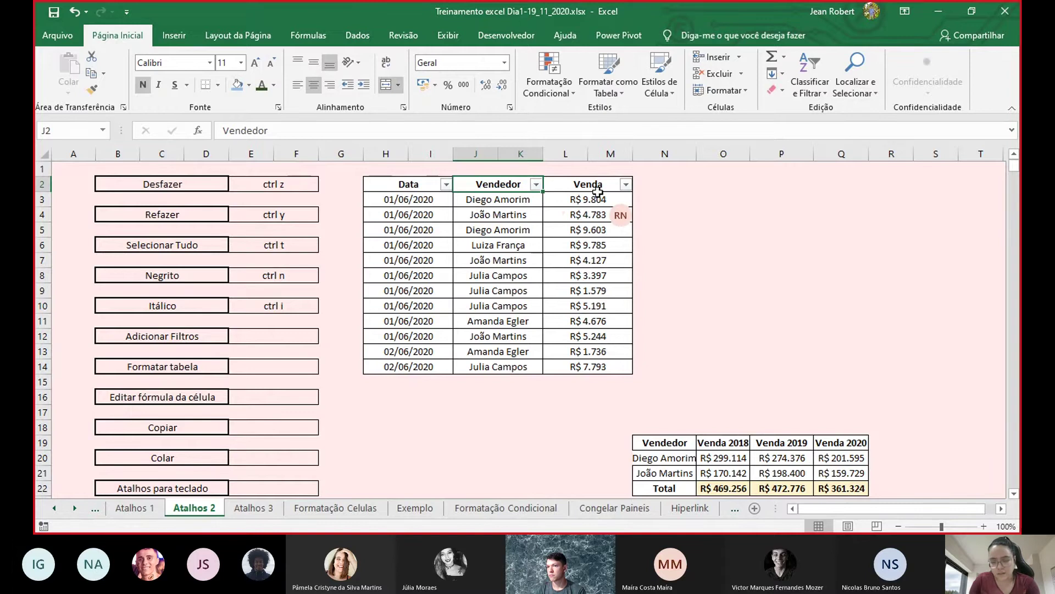
scroll(597, 318, down, 1)
scroll(513, 266, up, 1)
key(ctrl+z)
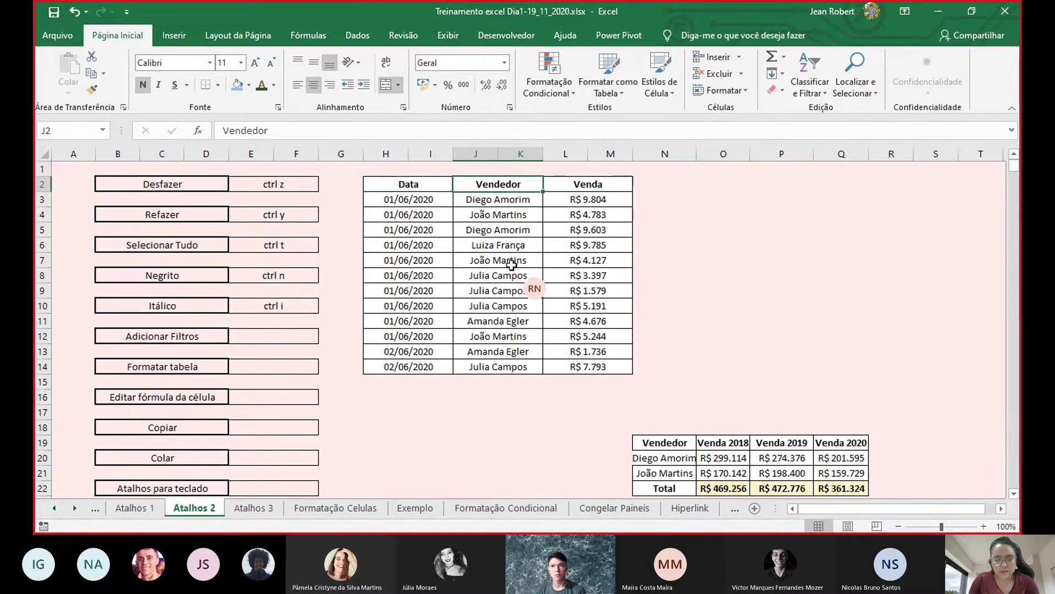
- Turn the sales table filters back on with Ctrl+Shift+L
click(496, 242)
key(alt+Tab)
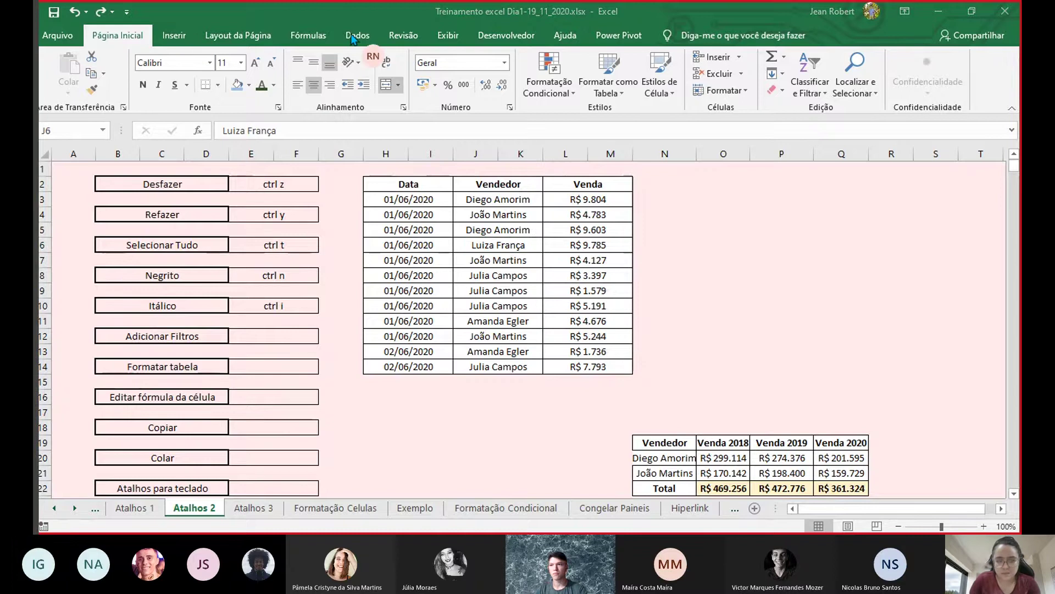
click(486, 268)
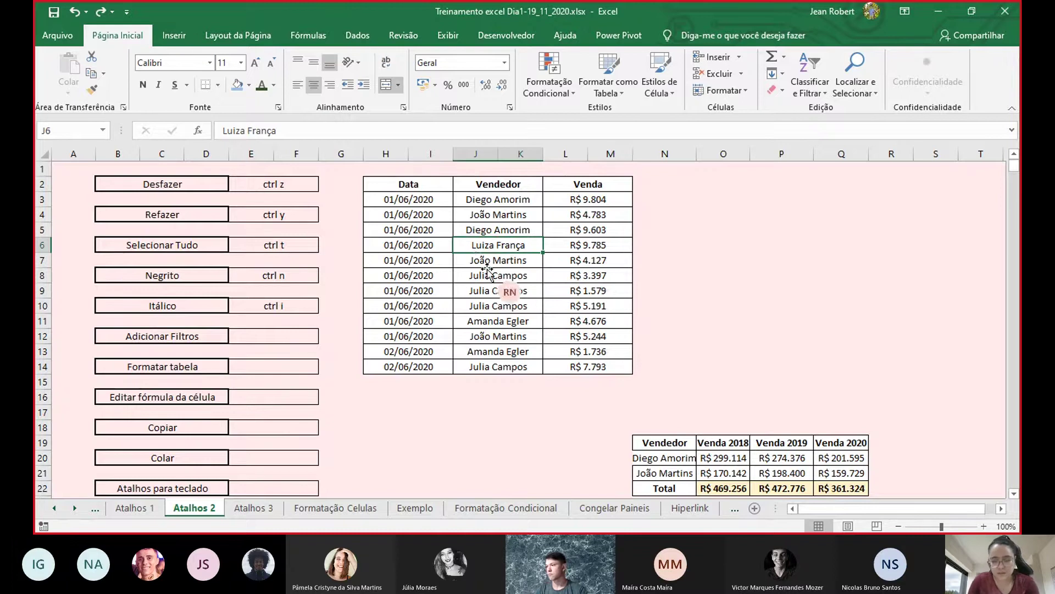
click(487, 270)
key(ctrl+shift+l)
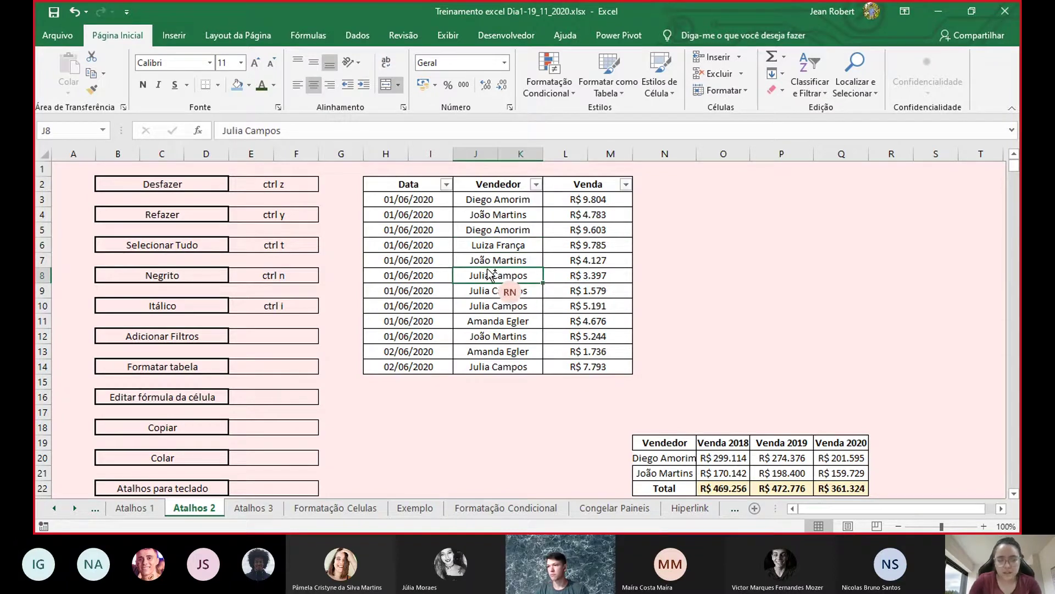
- Record 'ctrl shift L' in E12 beside Adicionar Filtros, leaving the table unfiltered
double_click(279, 336)
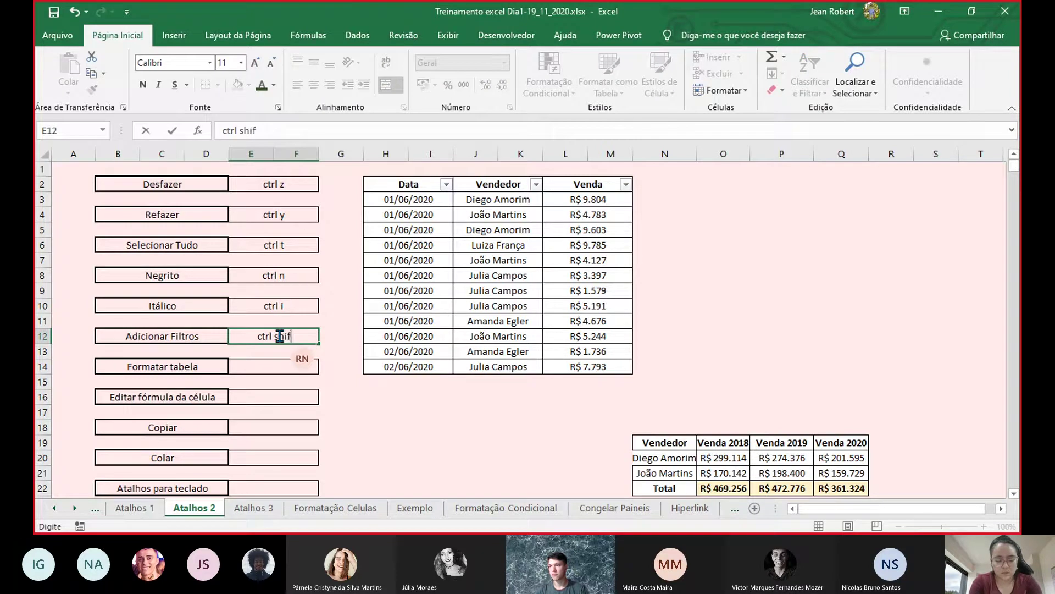
click(512, 249)
key(ctrl+z)
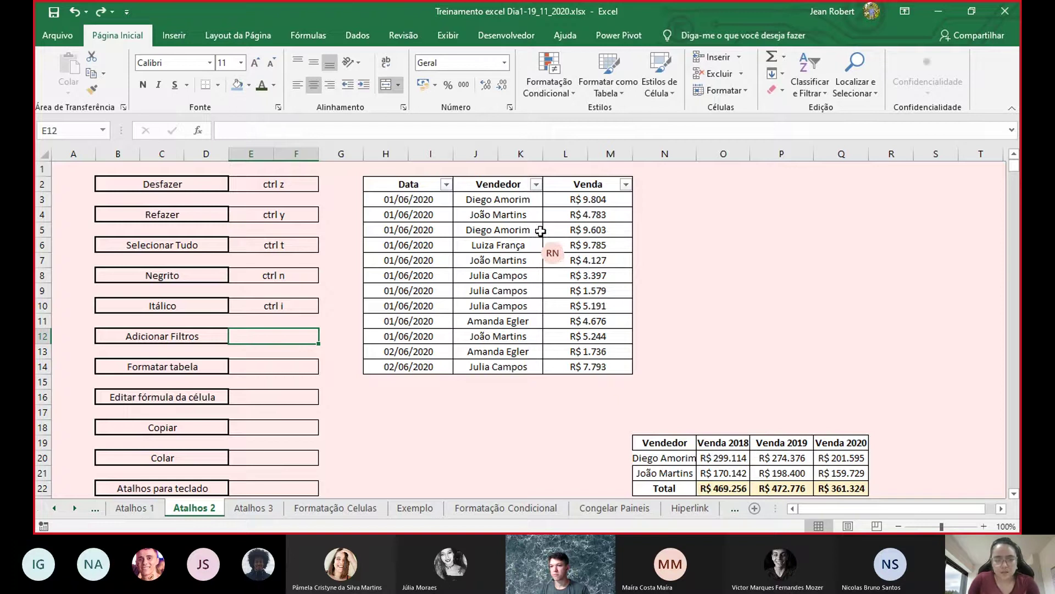
key(ctrl+z)
double_click(262, 337)
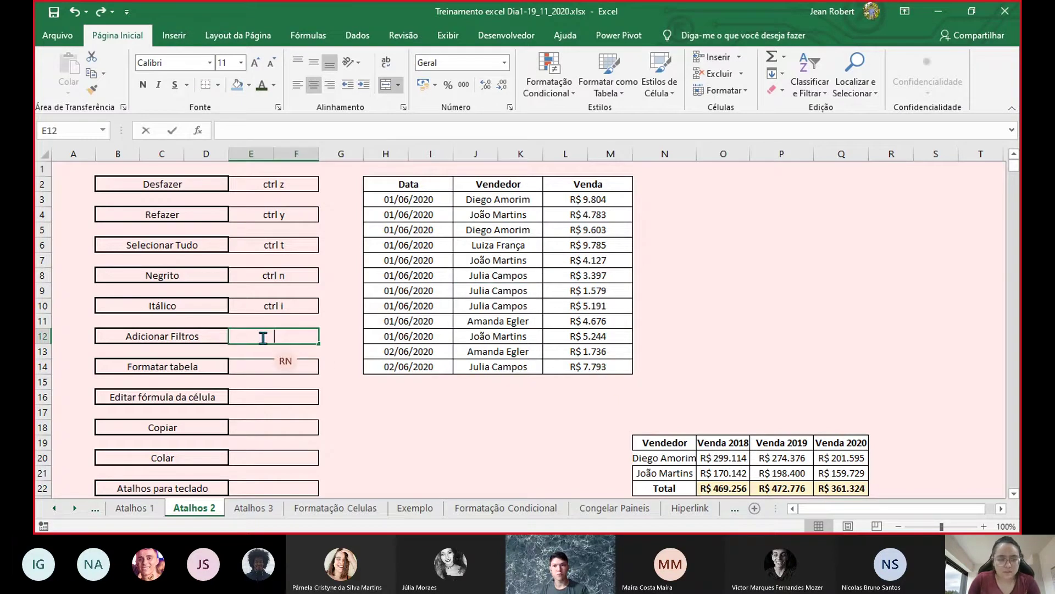
text(ctrl )
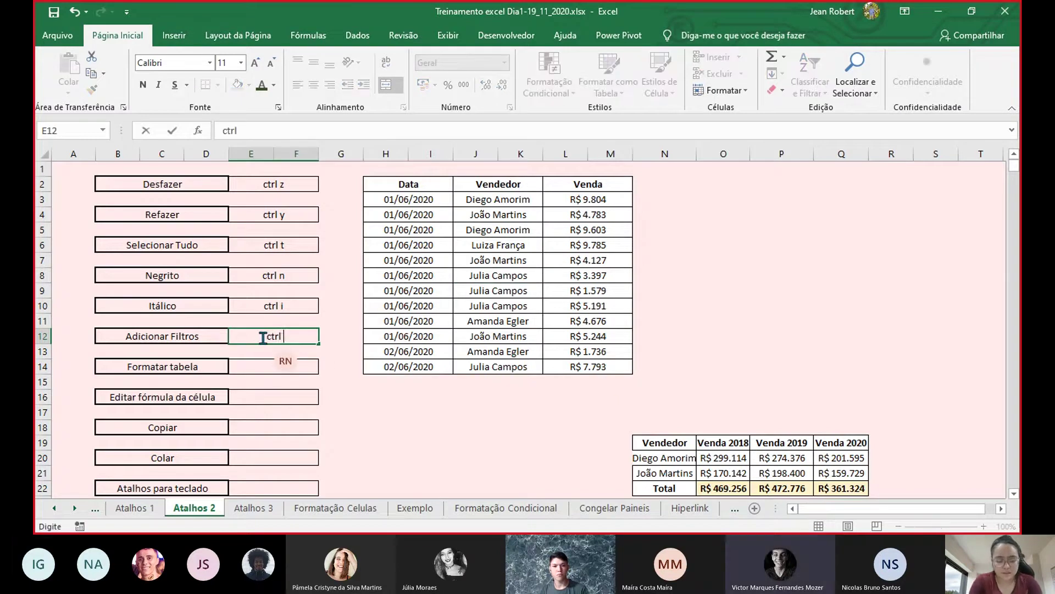
text(shif)
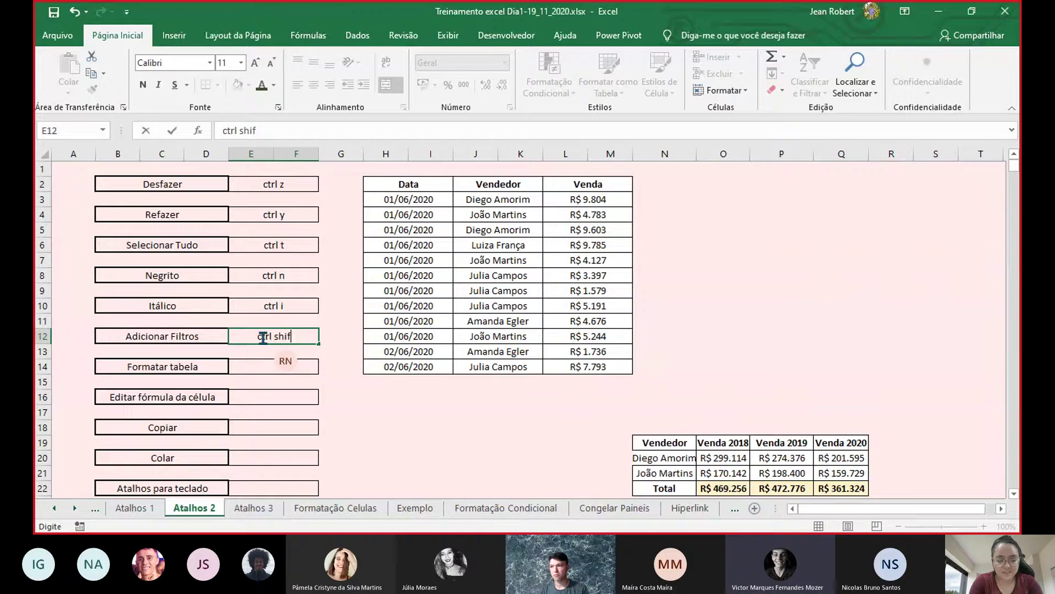
text(t L)
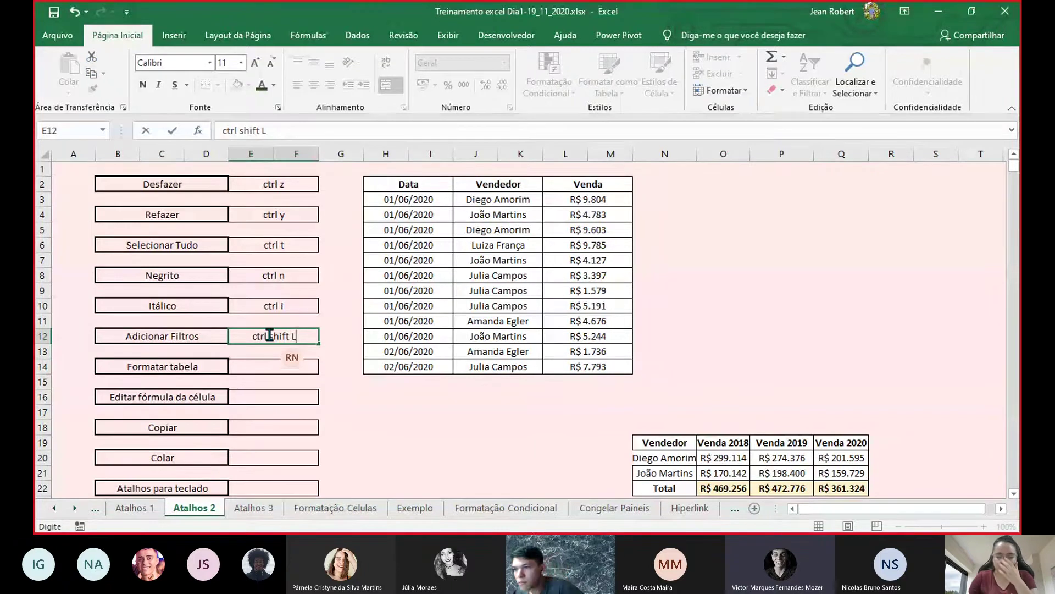
click(466, 302)
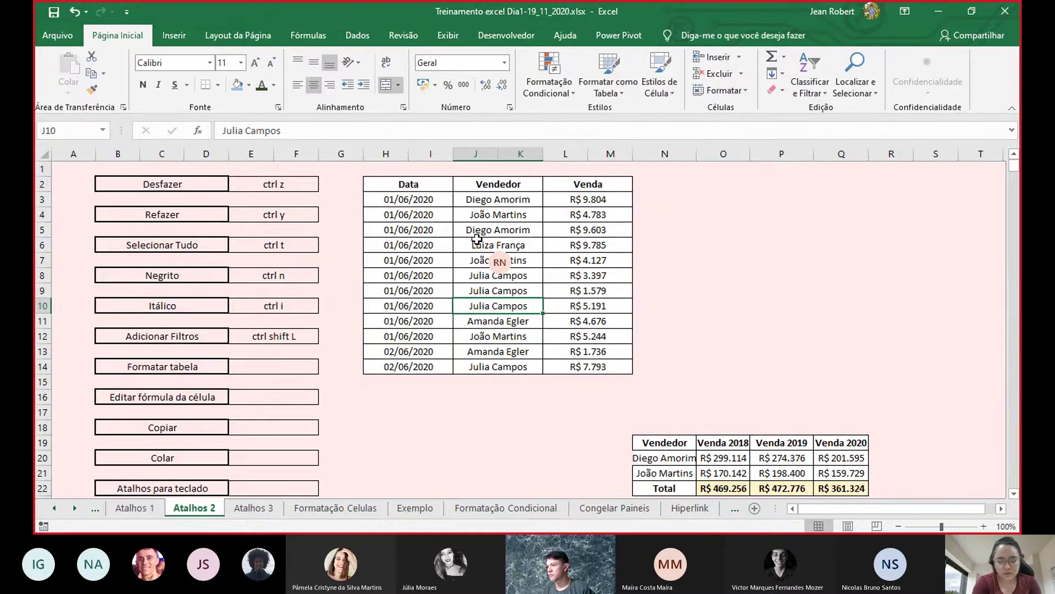
- Try Ctrl+Alt+T on the sales table H3:M14, dismissing the dialog each time
click(508, 242)
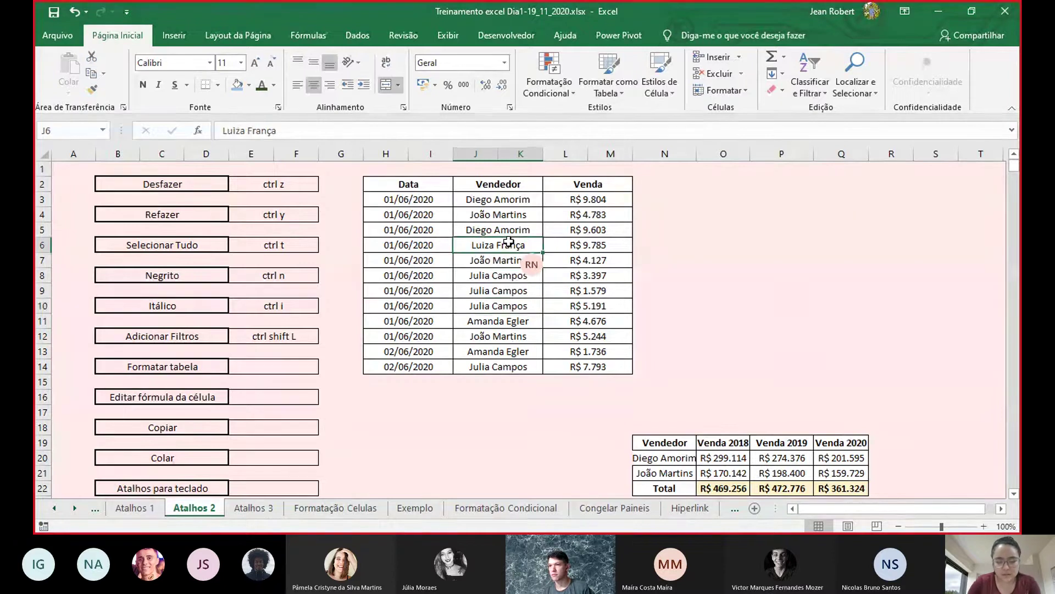
key(ctrl+alt+t)
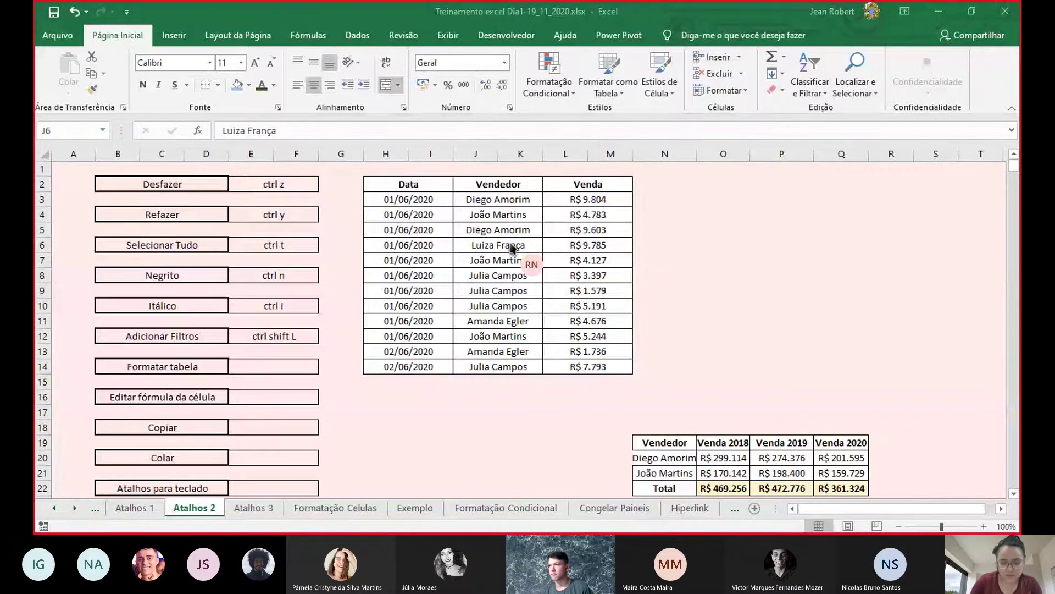
key(Escape)
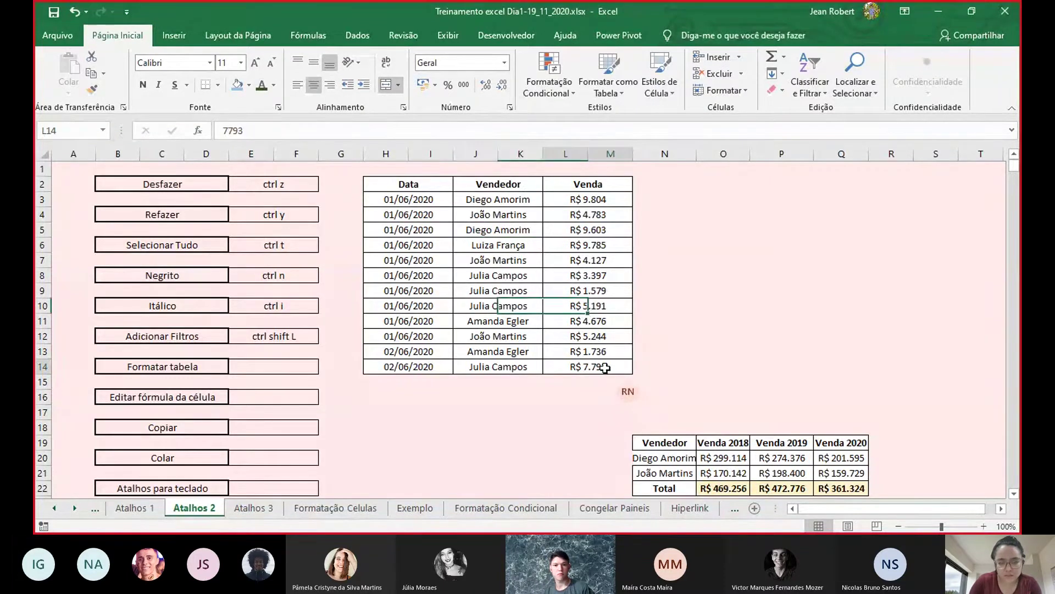
drag(605, 366, 404, 179)
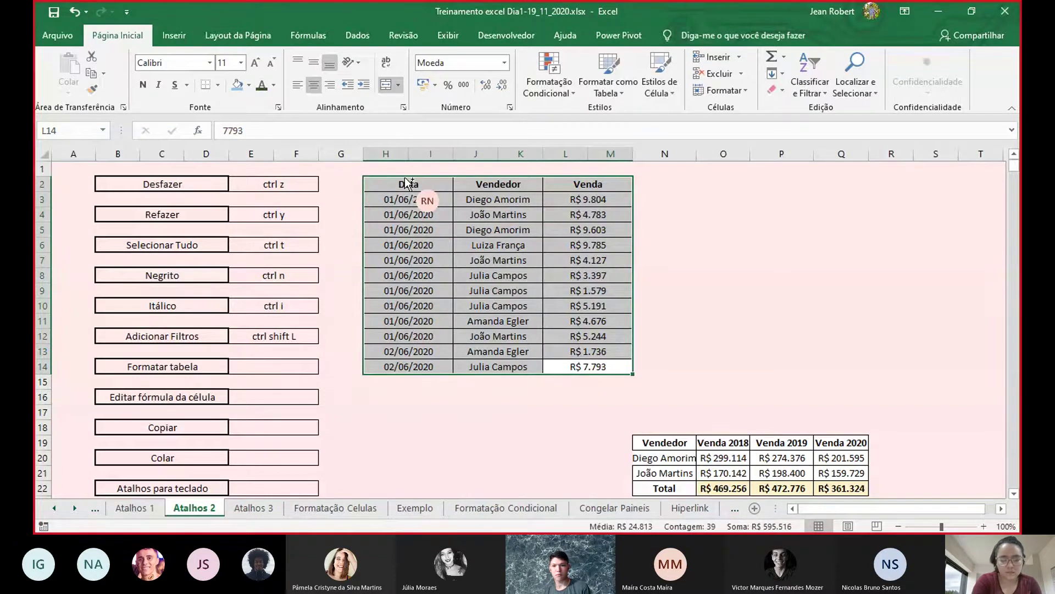
key(ctrl+alt+t)
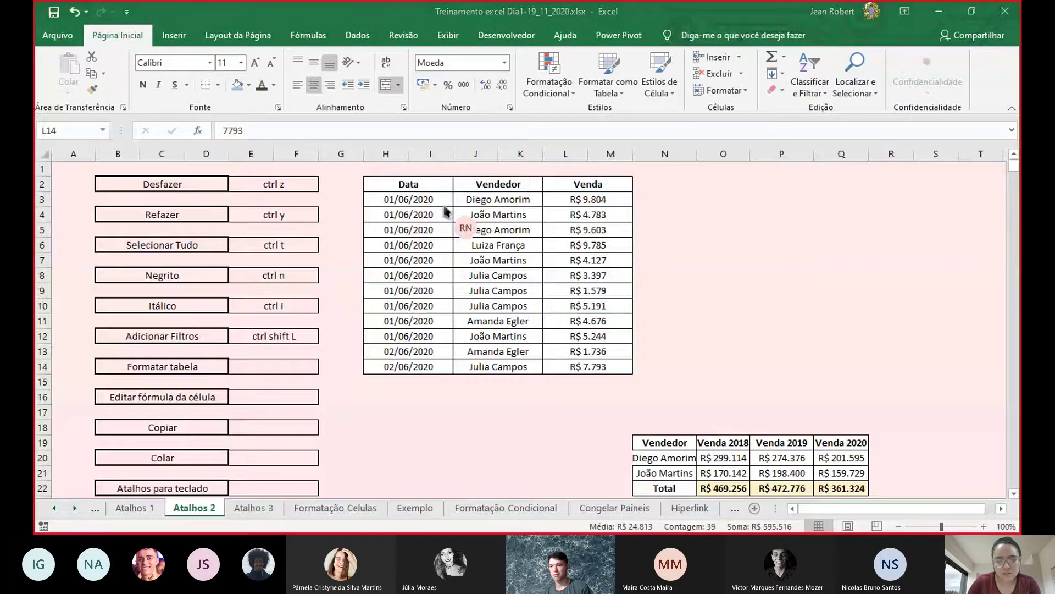
click(606, 362)
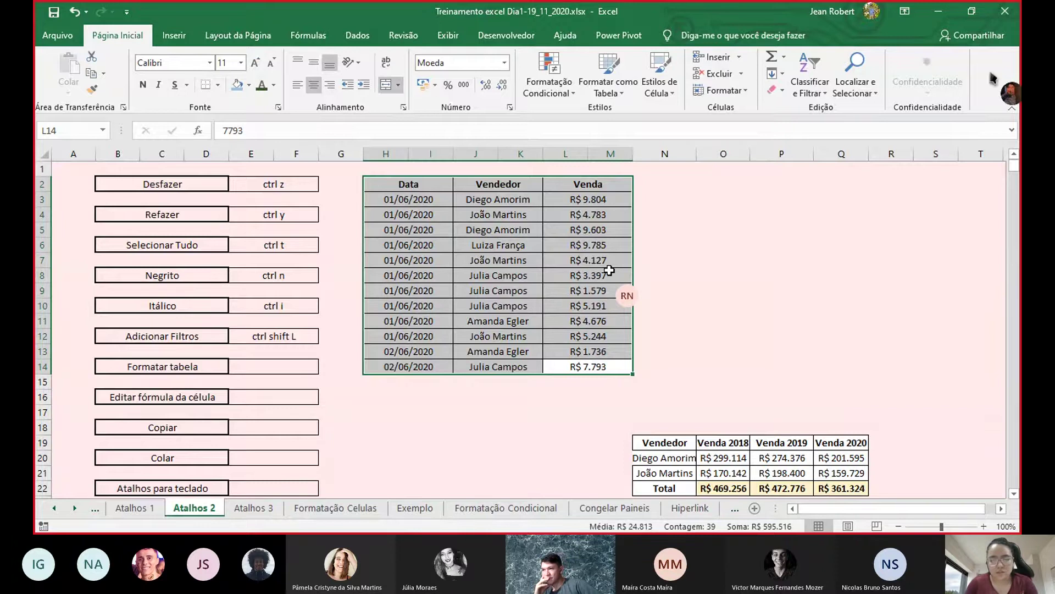
- Check the number formats of a vendor cell and a date cell, then select the Data header
click(482, 246)
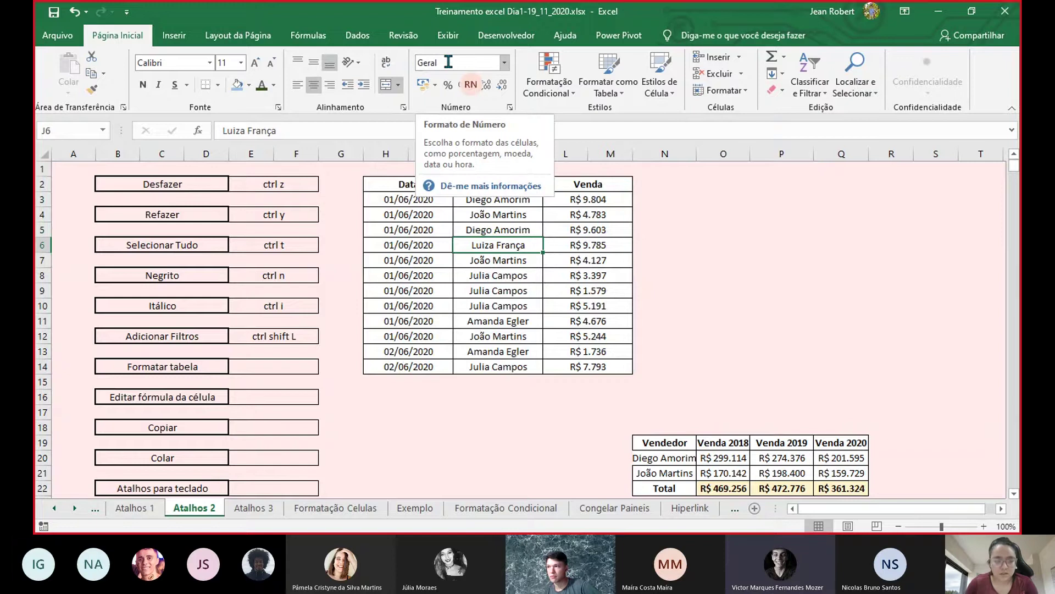
click(423, 292)
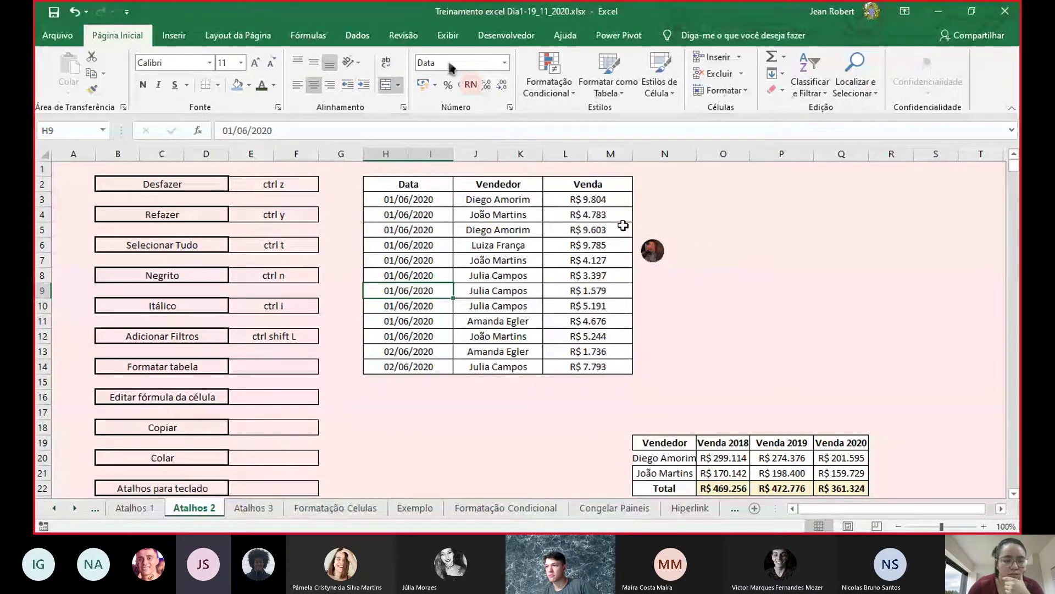
click(450, 184)
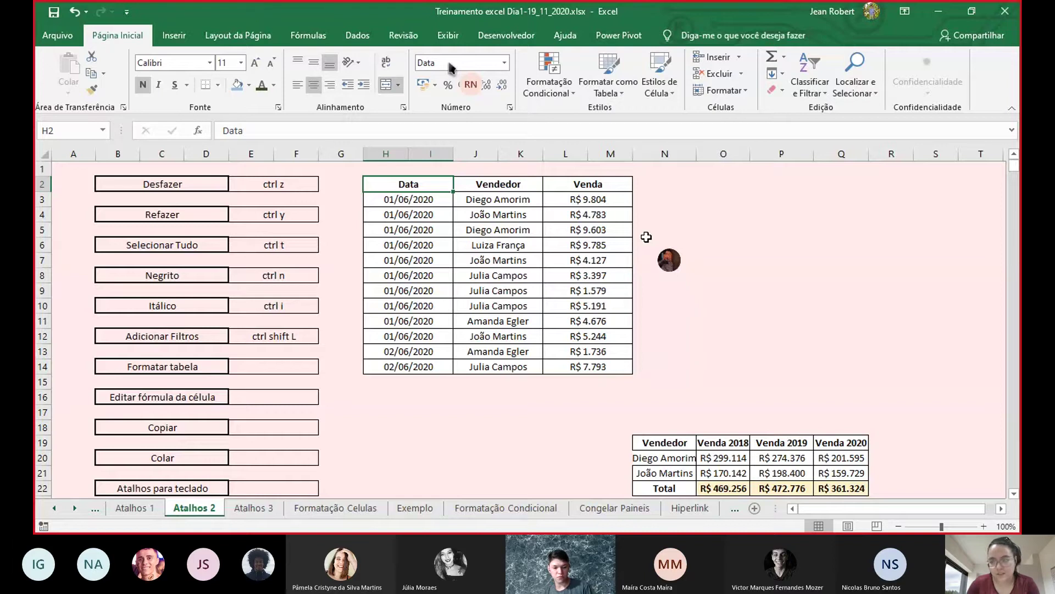
- Point the open dialog's reference at H7, select J1:N9, and reissue Ctrl+Alt+T
key(ctrl+c)
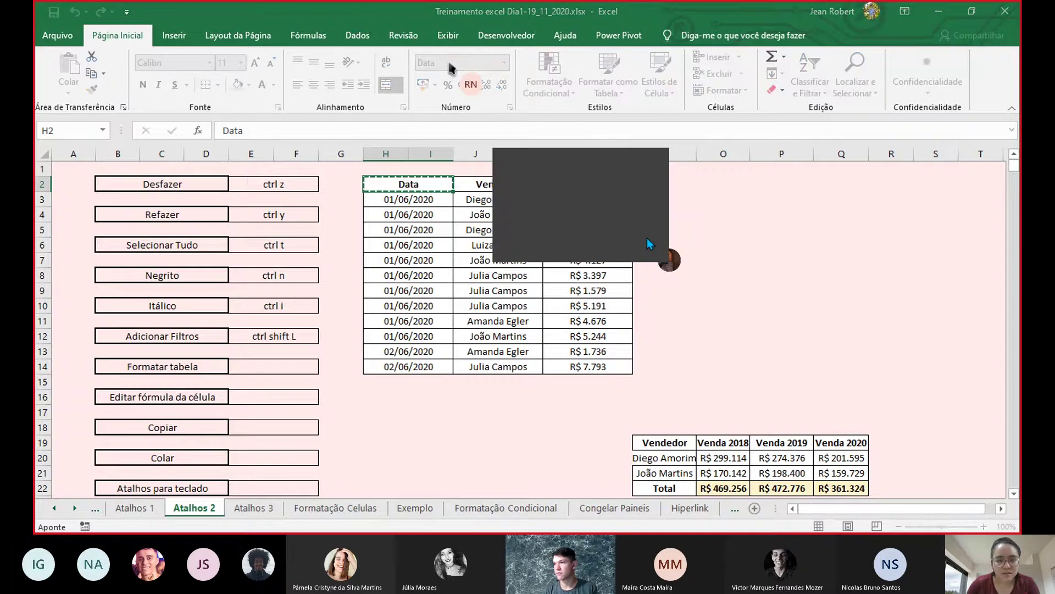
click(425, 255)
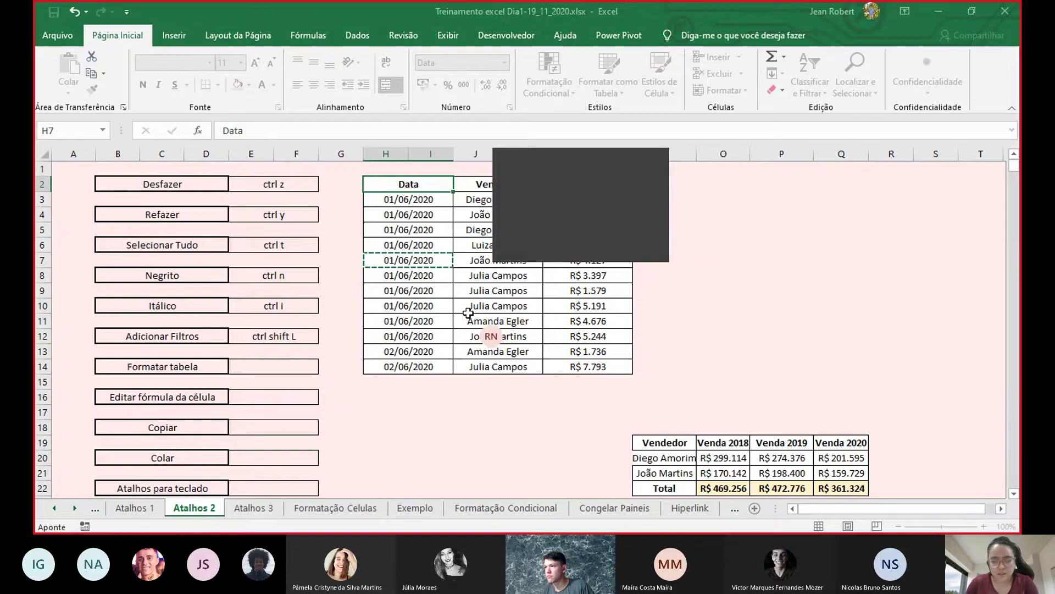
mouse_move(478, 290)
mouse_down()
mouse_move(633, 11)
mouse_move(500, 290)
mouse_up()
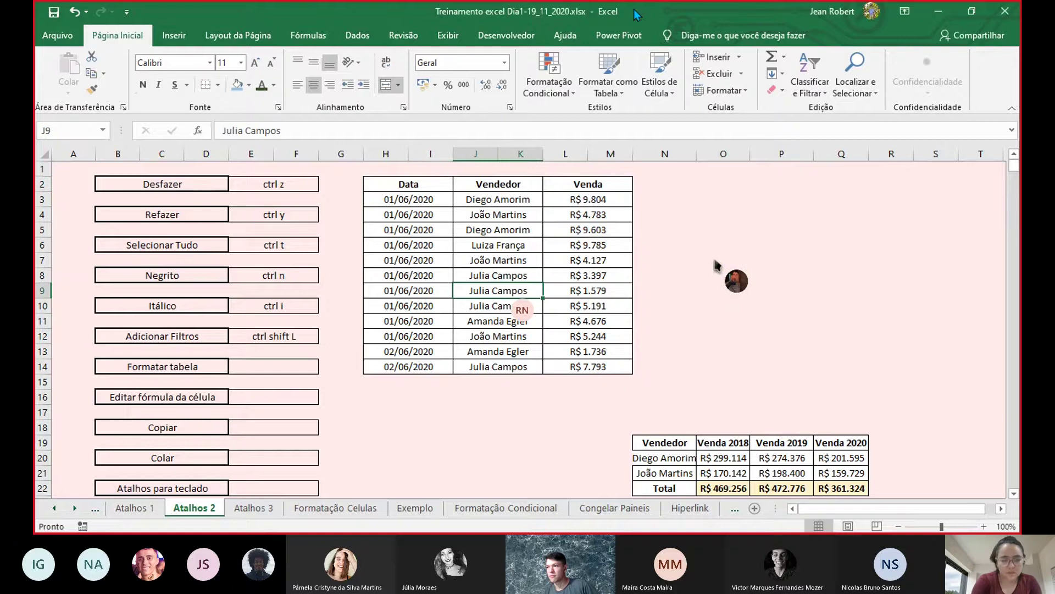
key(ctrl+alt+t)
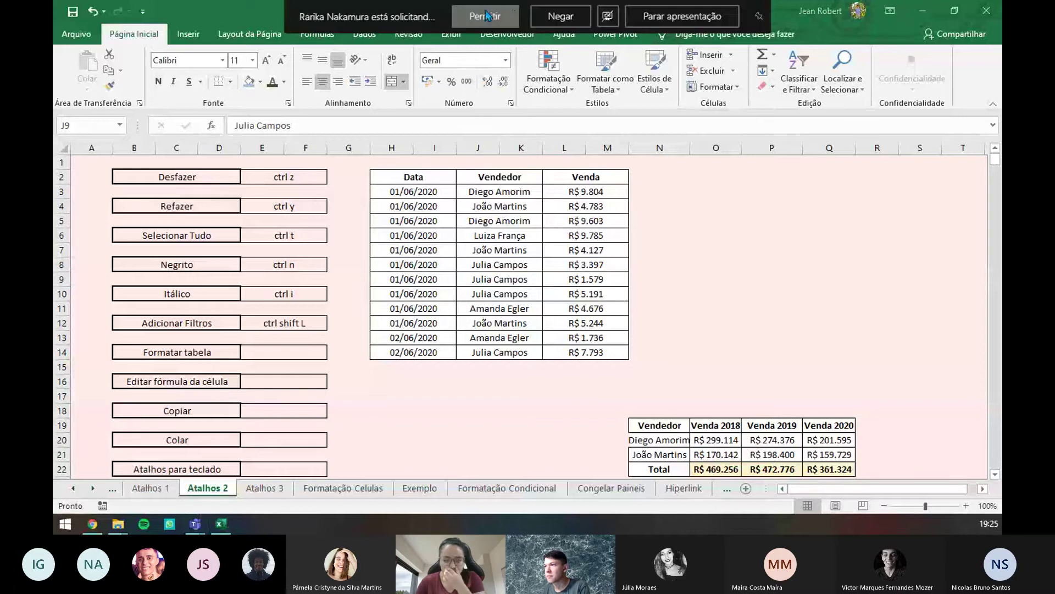
- Format H2:M14 as a table with a header row using Ctrl+Alt+T
click(437, 180)
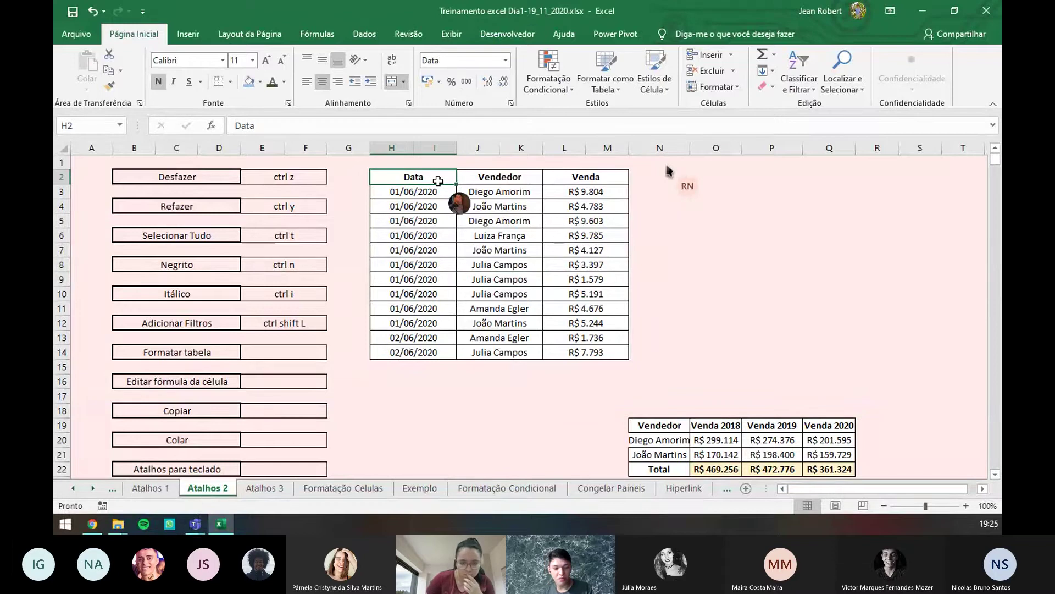
key(ctrl+alt+t)
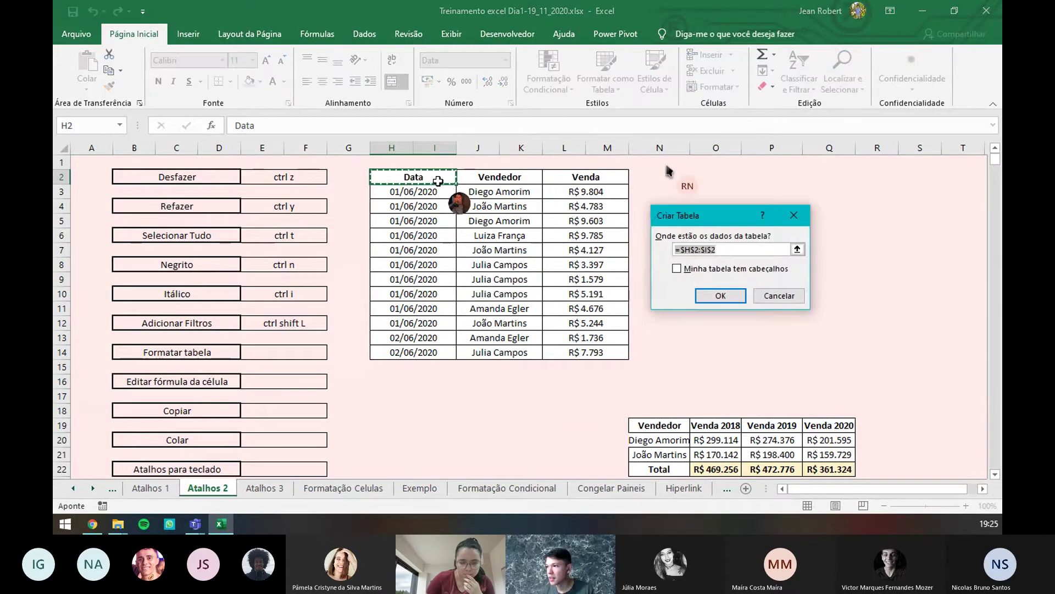
mouse_move(698, 222)
mouse_down()
mouse_move(698, 231)
mouse_move(682, 215)
mouse_up()
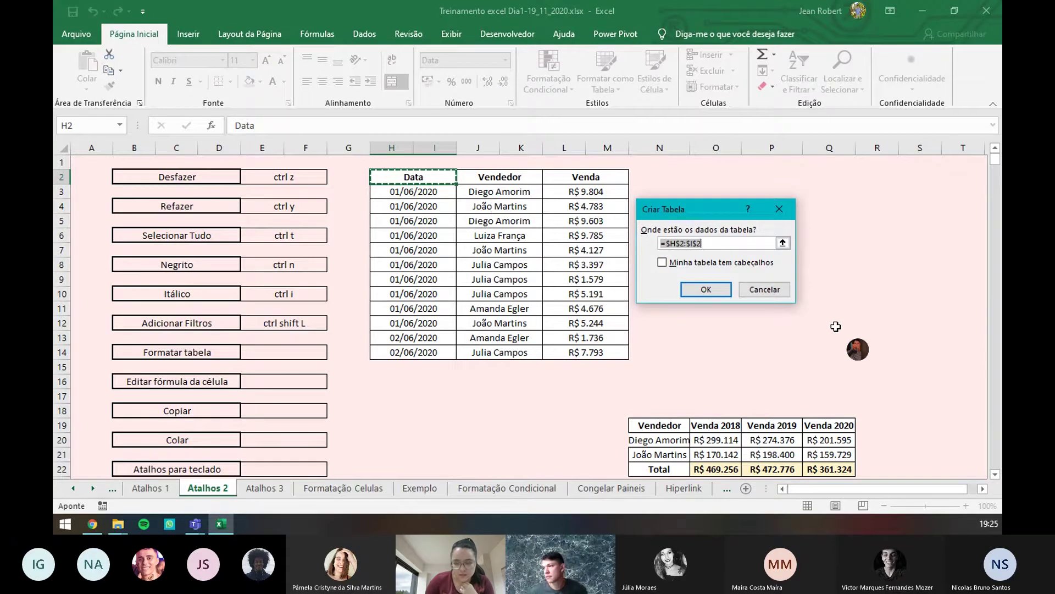
key(alt+m)
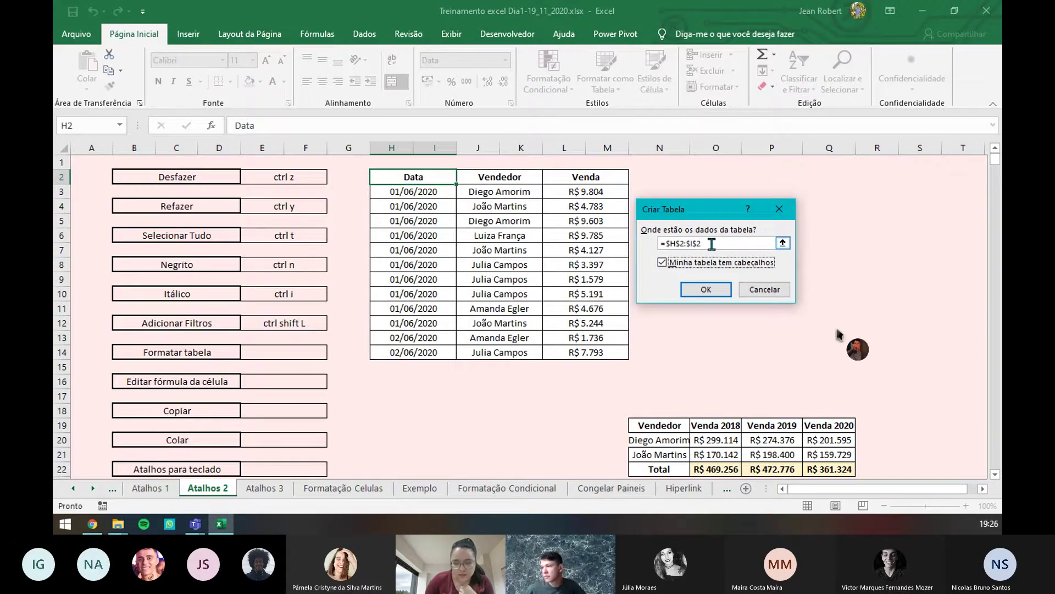
click(783, 243)
drag(420, 177, 613, 355)
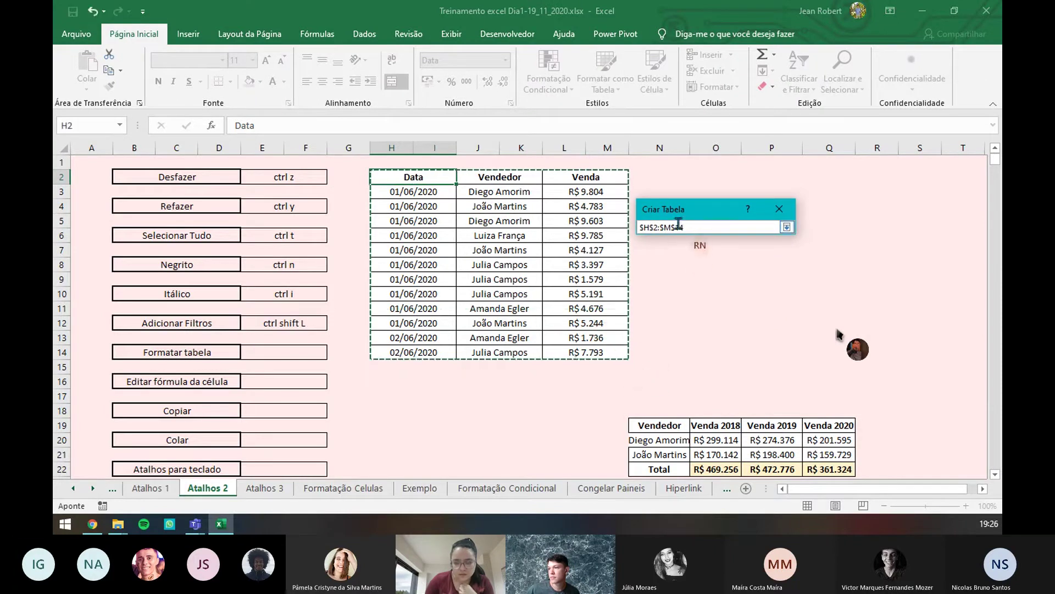
click(788, 228)
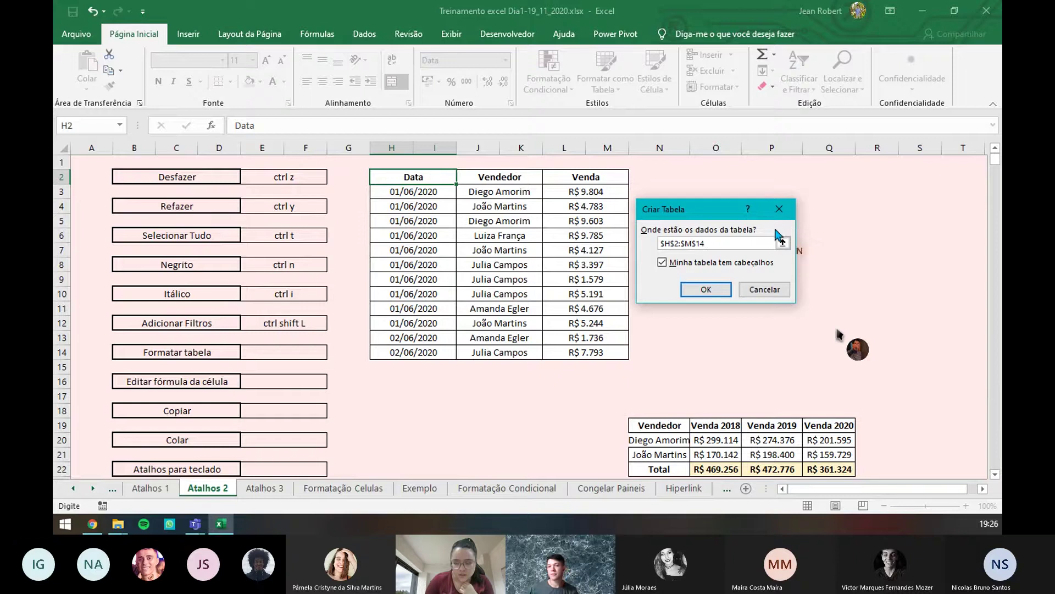
click(706, 289)
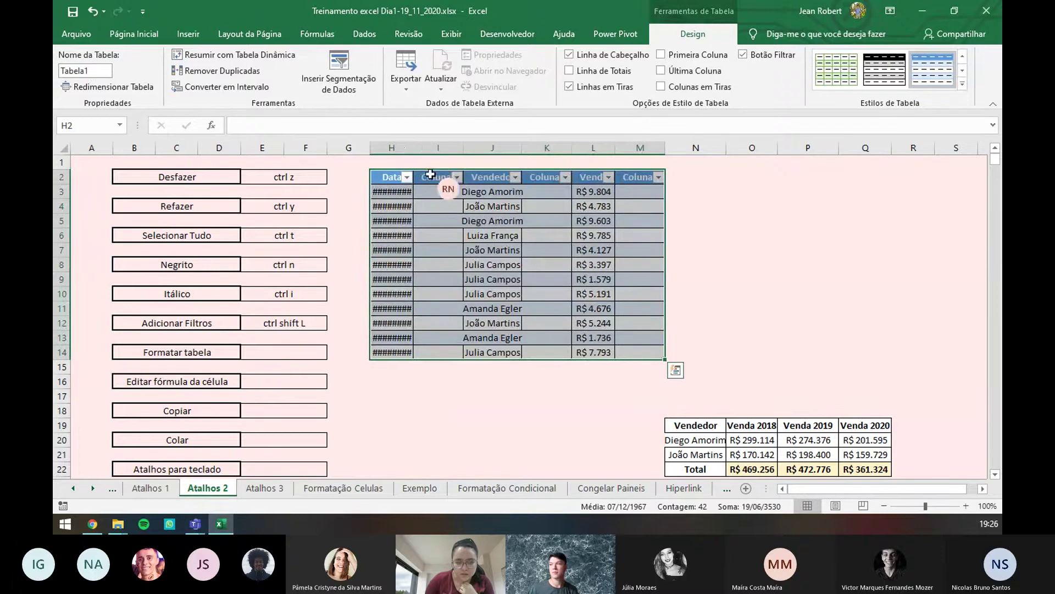
- Auto-fit column H, then undo both the width change and the table formatting
double_click(415, 148)
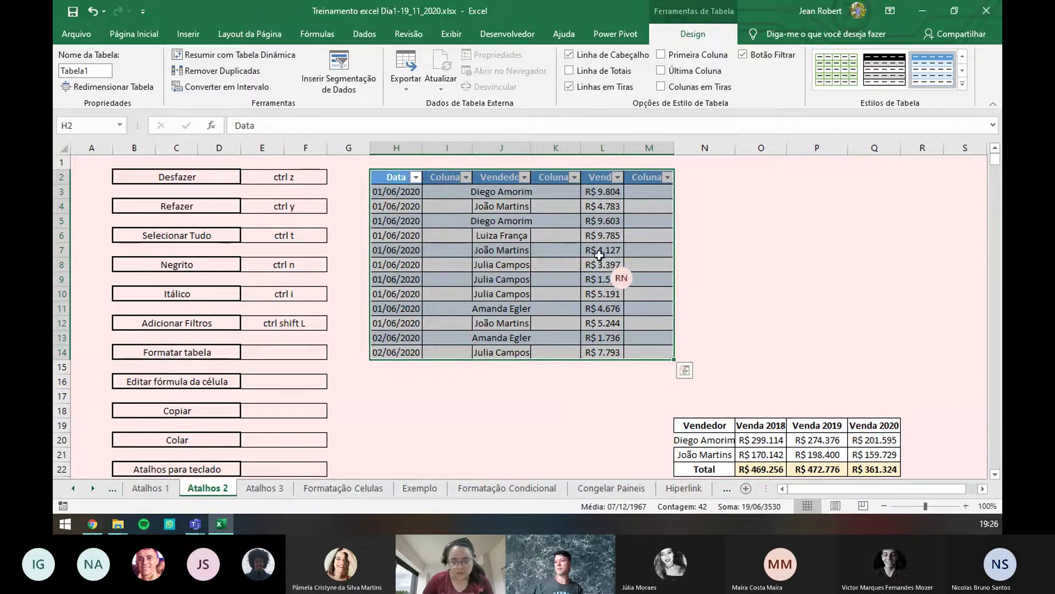
key(ctrl+z)
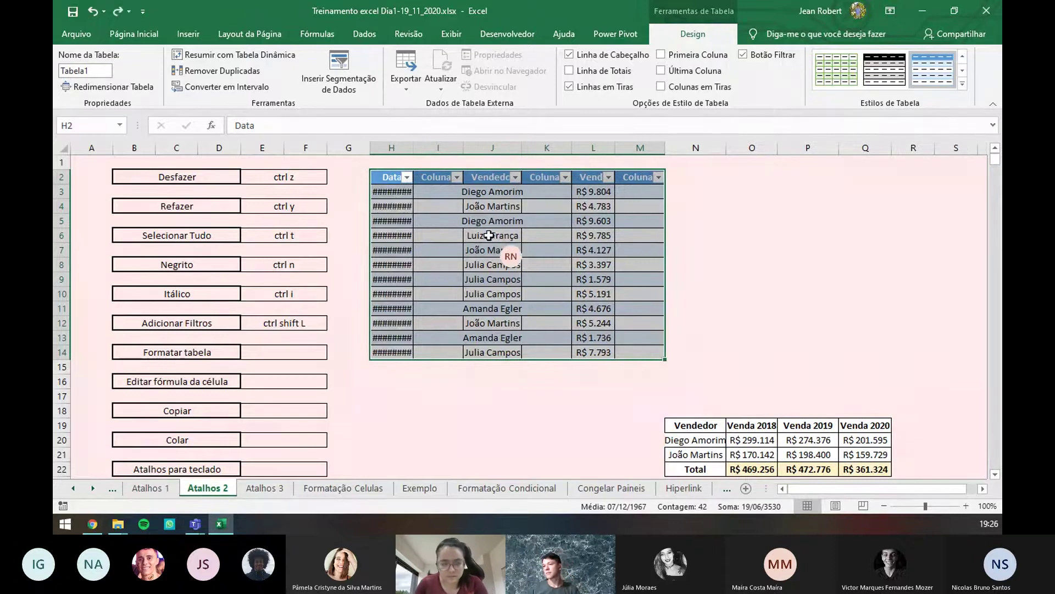
key(ctrl+z)
key(ctrl+z)
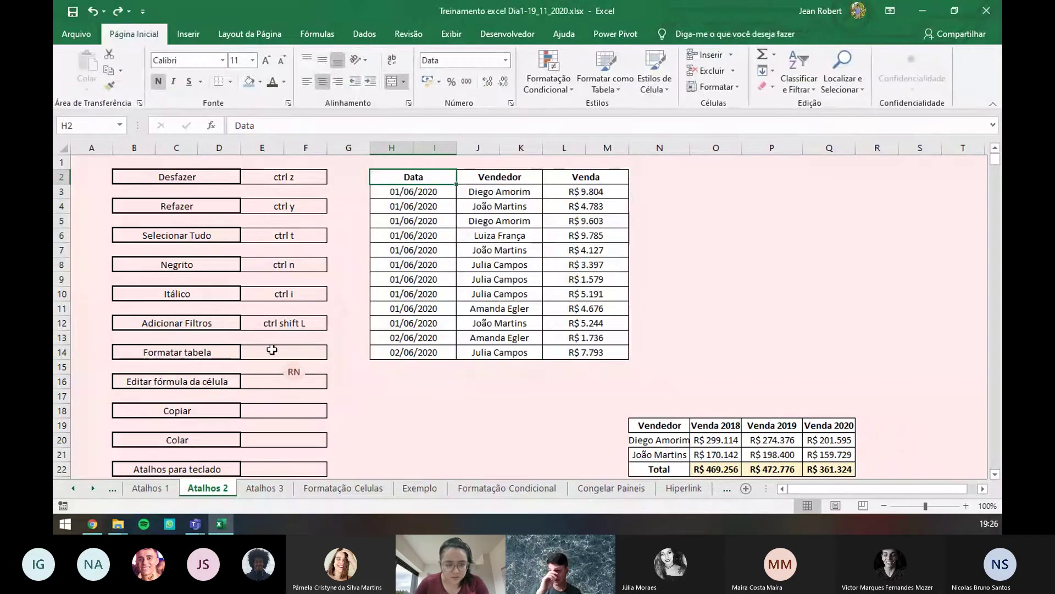
- Enter 'ctrl alt T' in E14 beside Formatar tabela
click(294, 348)
double_click(294, 353)
text(ctrl)
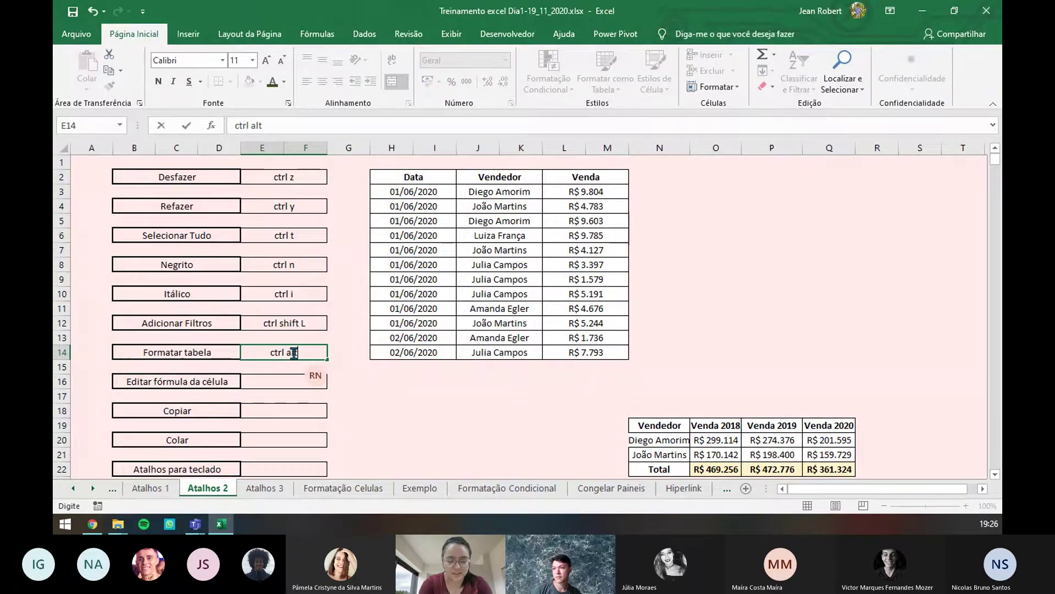
text( alt T)
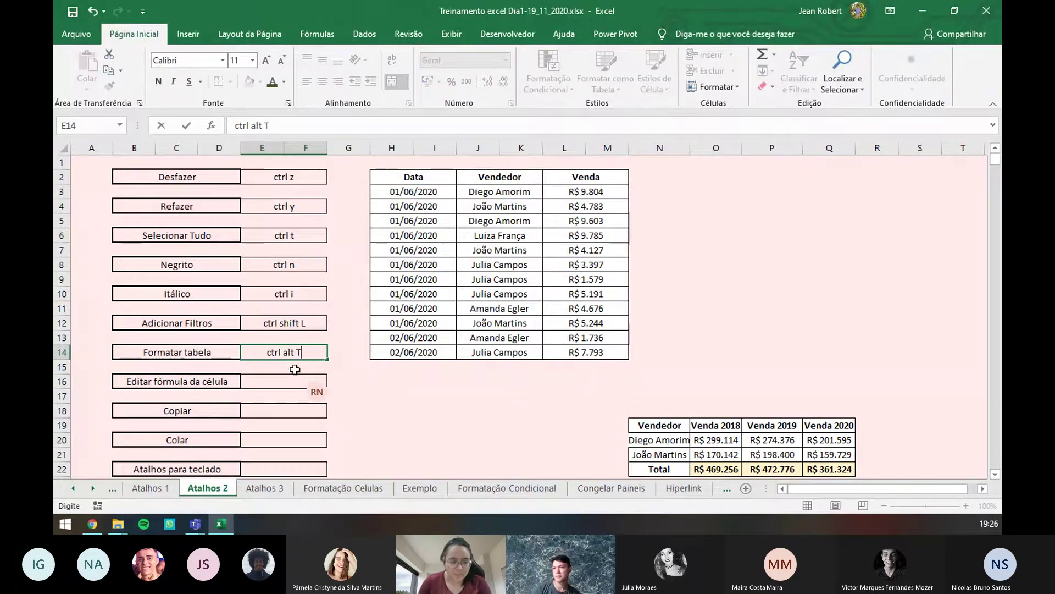
click(288, 380)
click(764, 232)
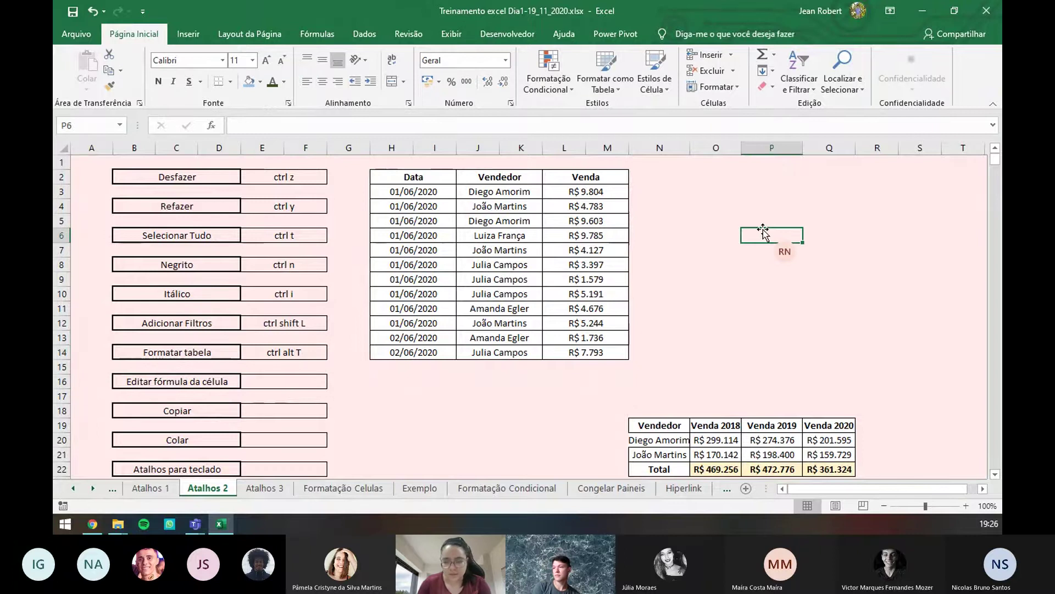
- Enter the practice formula =SOMA(L10:M13) in P6
text(=soma)
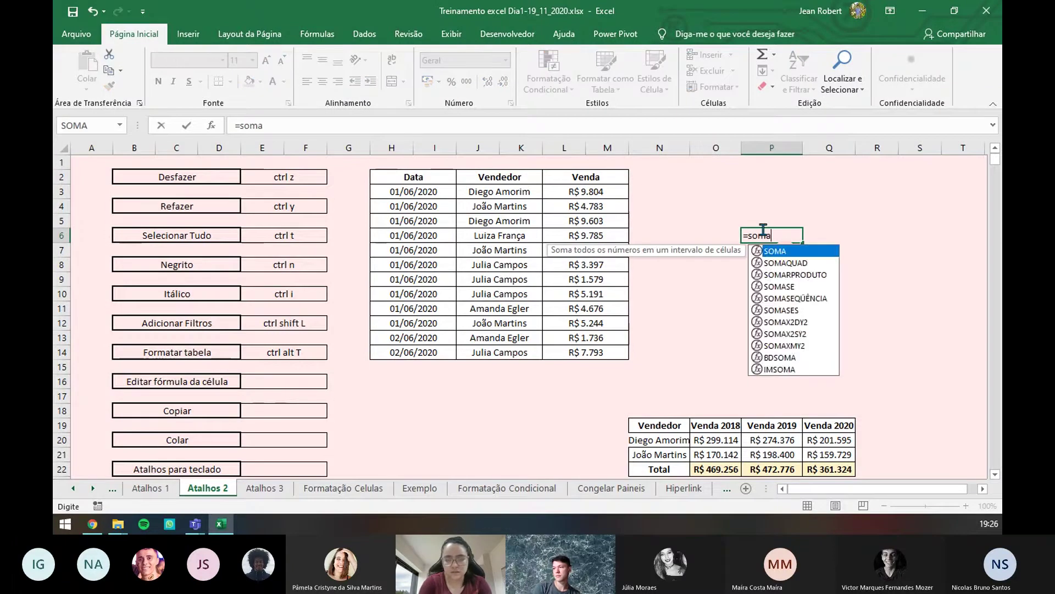
key(Tab)
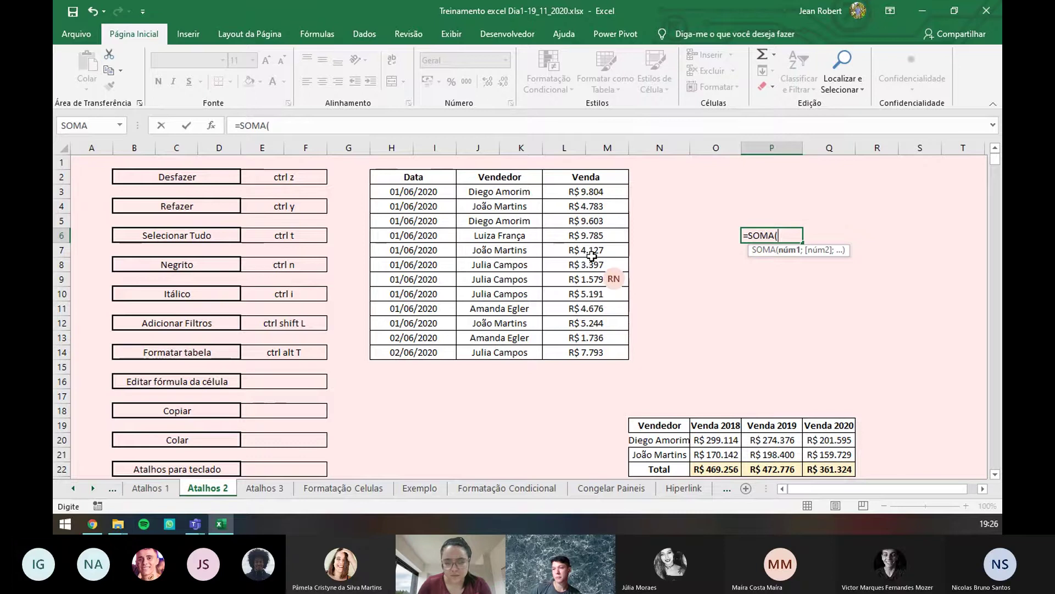
drag(587, 294, 584, 341)
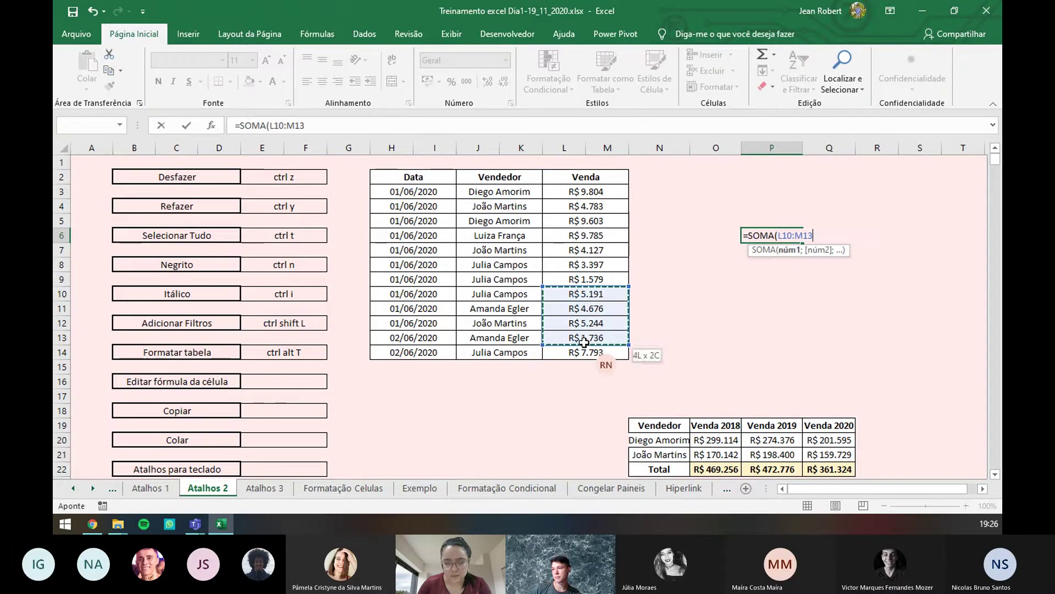
key(Return)
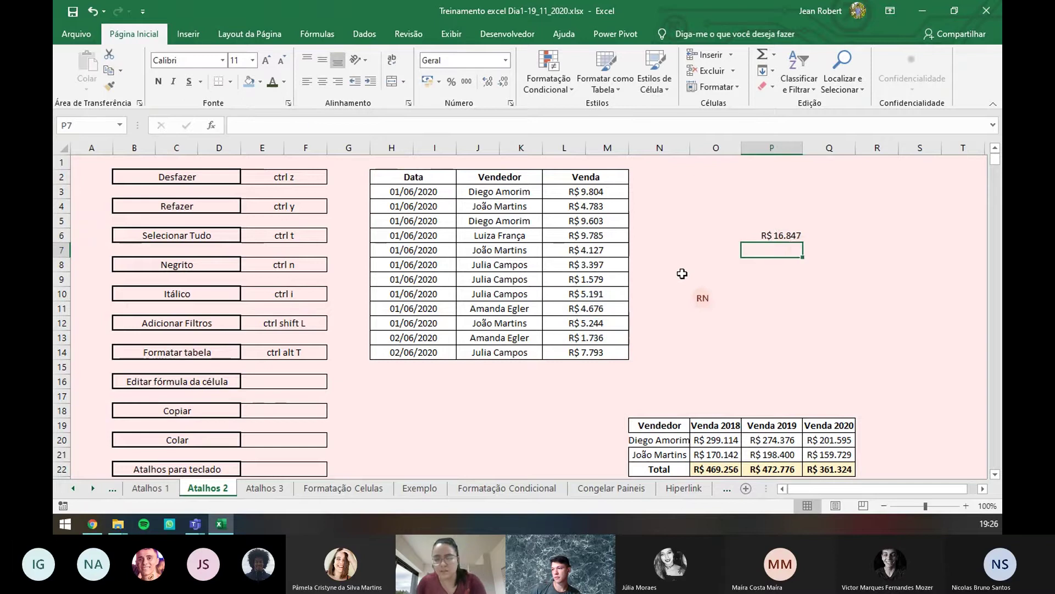
- Demonstrate editing P6 with F2, then erase its SOMA formula so P6 is empty
click(775, 237)
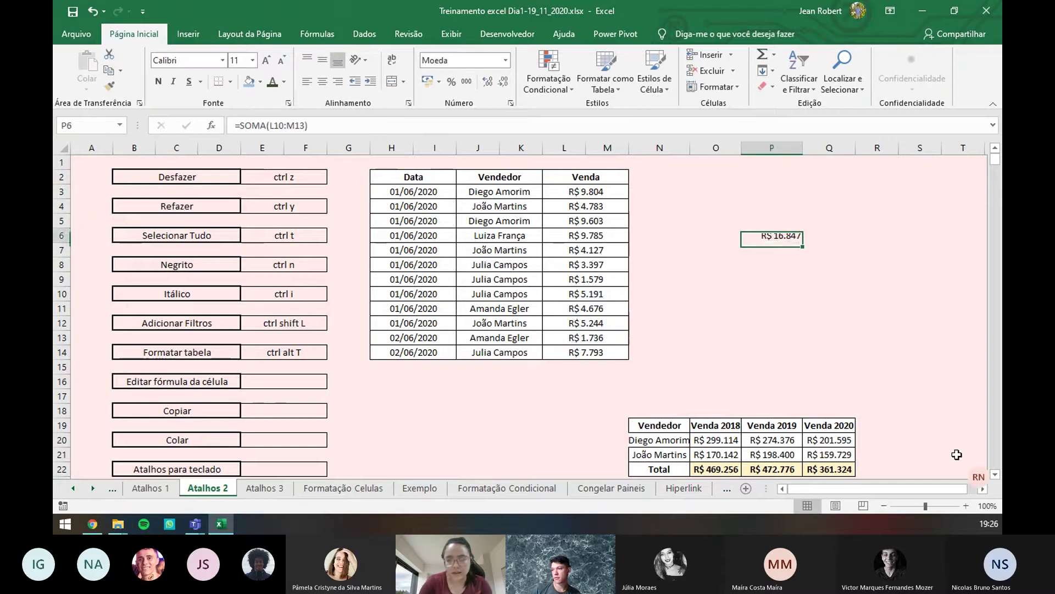
key(F2)
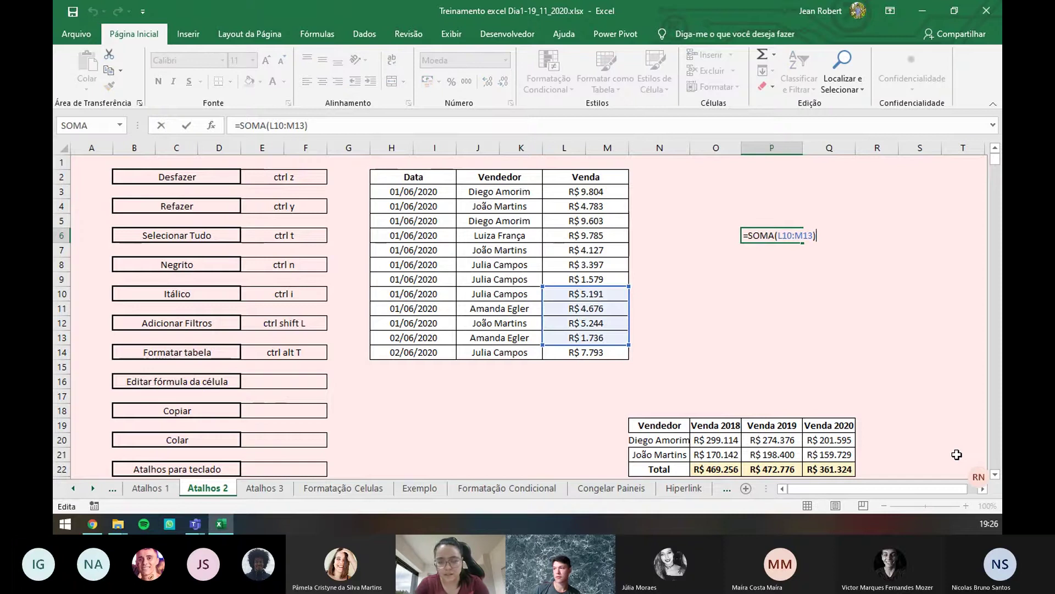
key(Escape)
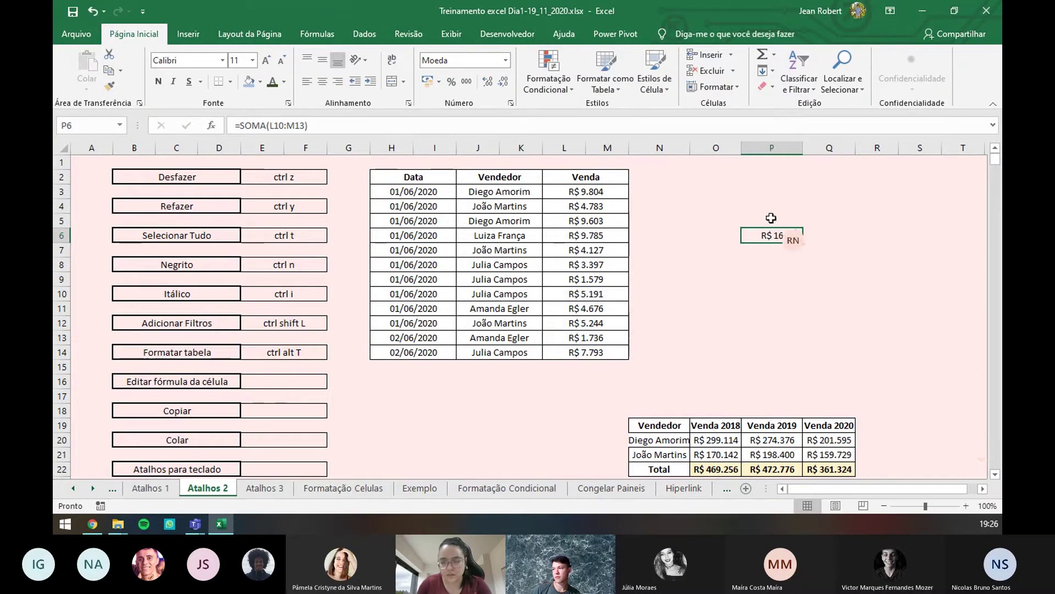
key(F2)
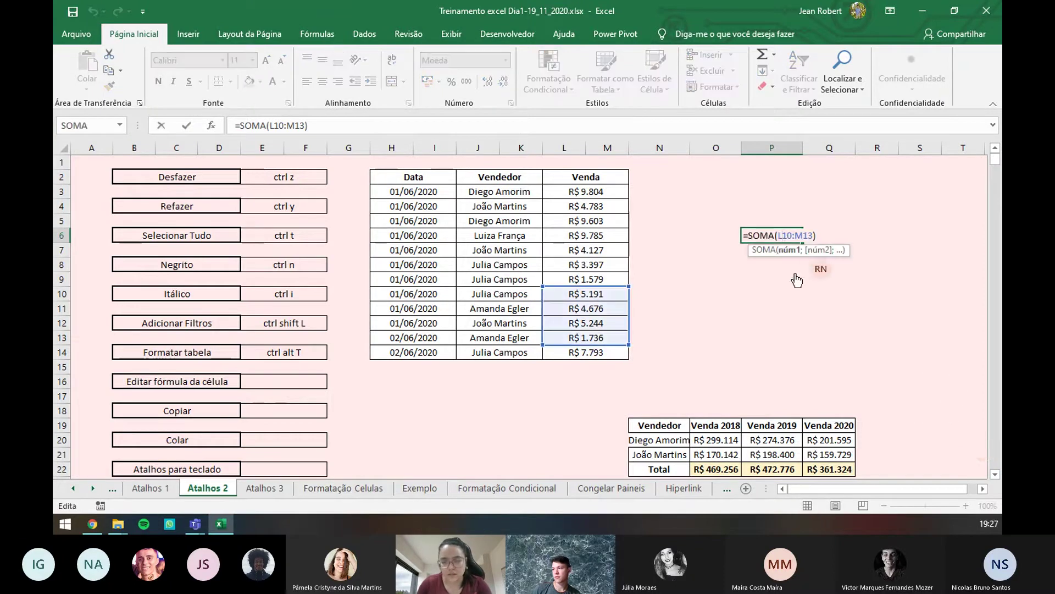
click(776, 350)
key(Up)
key(Up)
key(Up)
key(Up)
key(Up)
key(Up)
key(Up)
key(Up)
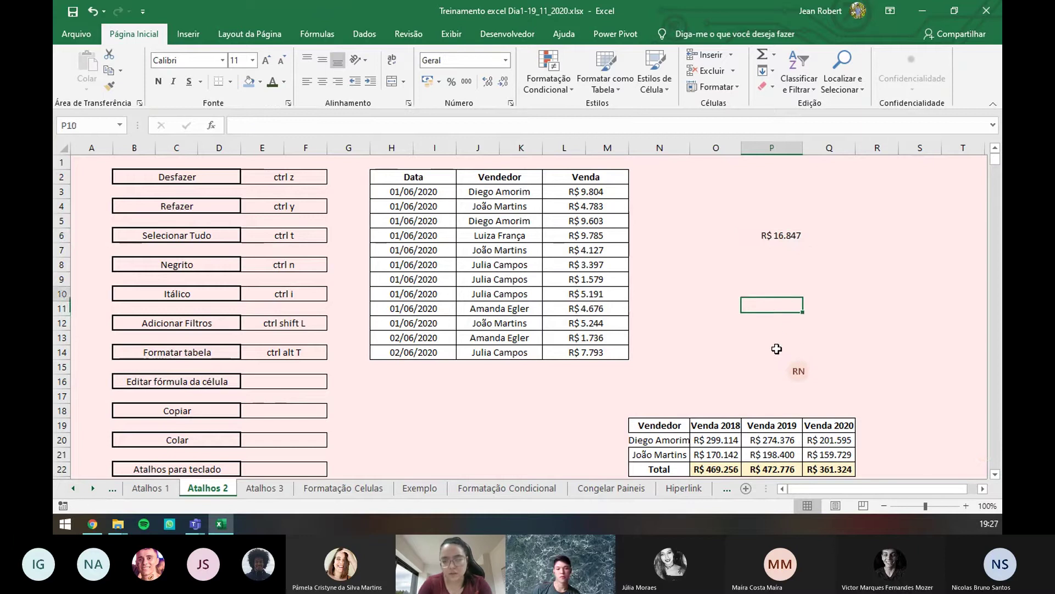
key(F2)
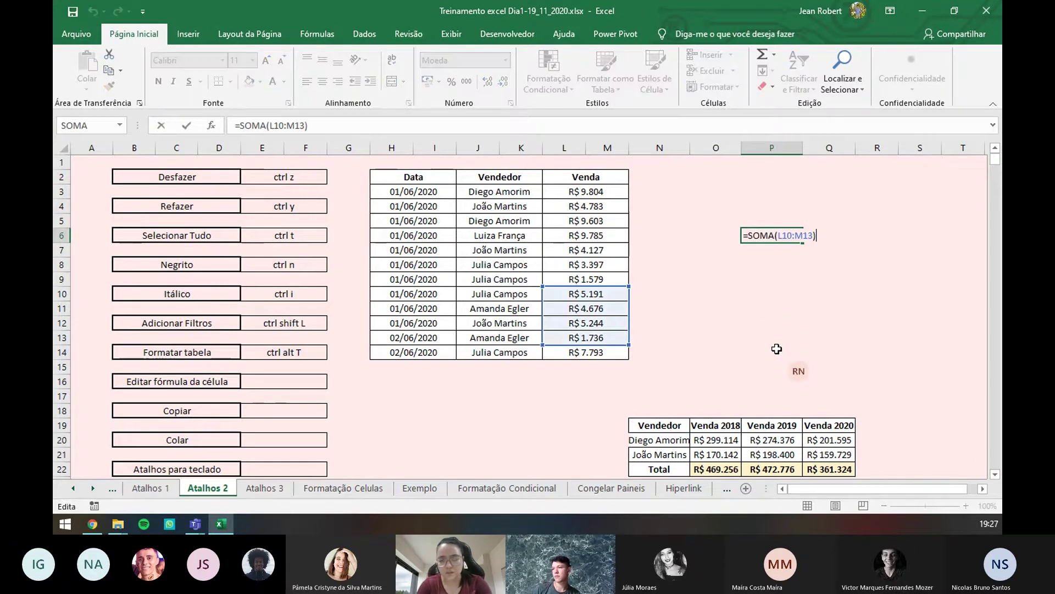
key(BackSpace)
key(BackSpace)
key(BackSpace)
key(BackSpace)
key(BackSpace)
key(BackSpace)
key(BackSpace)
key(BackSpace)
key(BackSpace)
key(BackSpace)
key(BackSpace)
key(BackSpace)
key(BackSpace)
key(BackSpace)
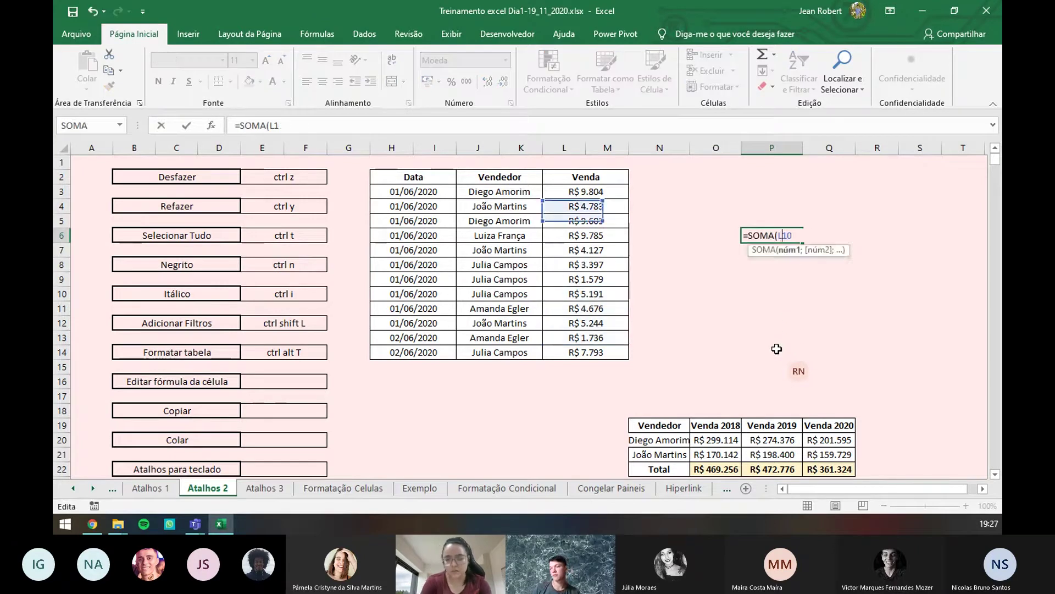
key(Return)
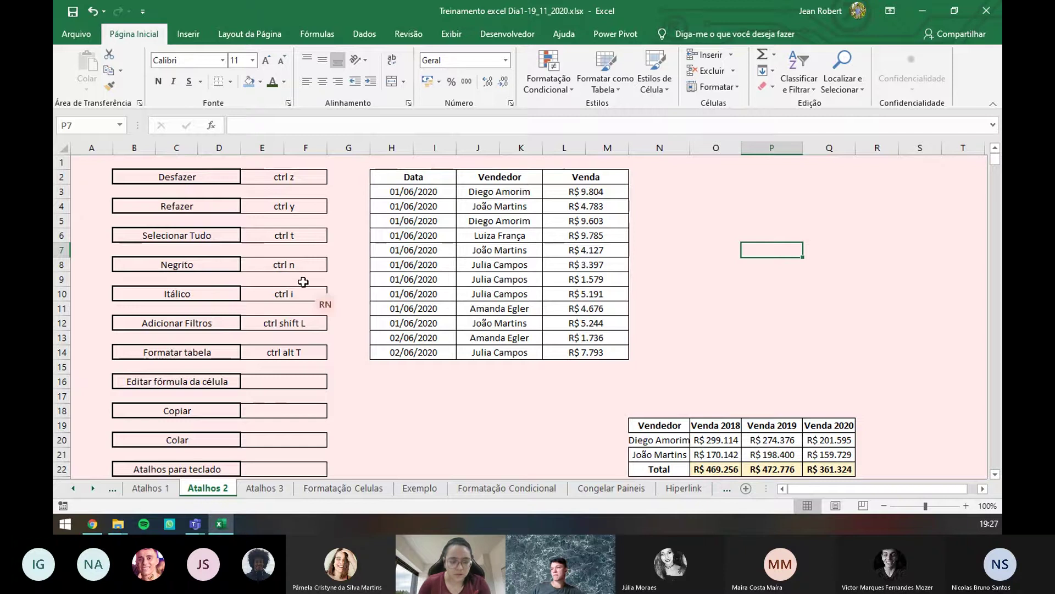
- Enter 'F2', 'ctrl c' and 'ctrl v' beside Editar fórmula da célula, Copiar and Colar
click(300, 381)
double_click(301, 381)
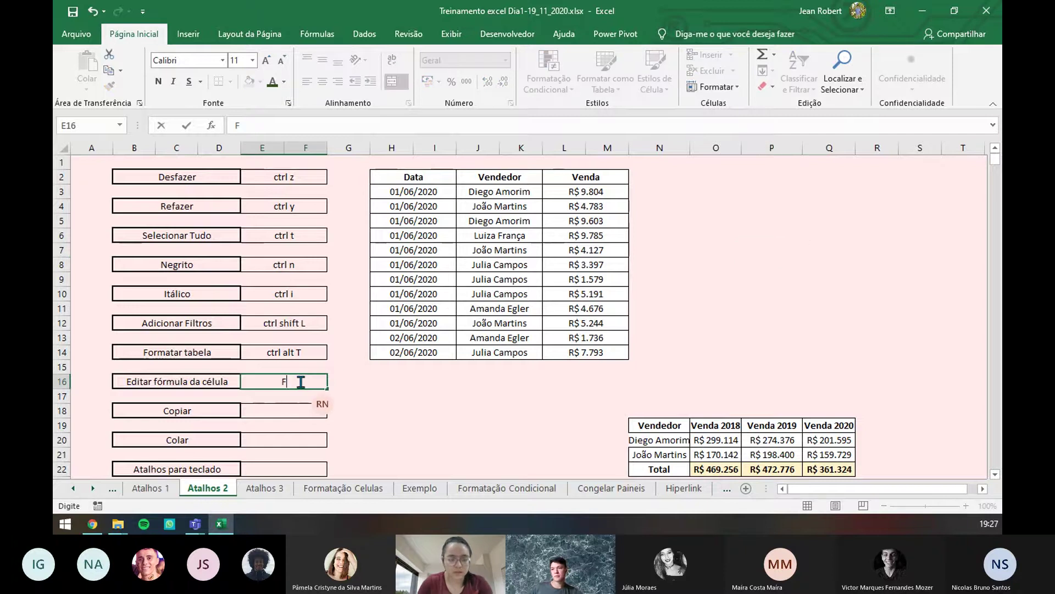
click(286, 408)
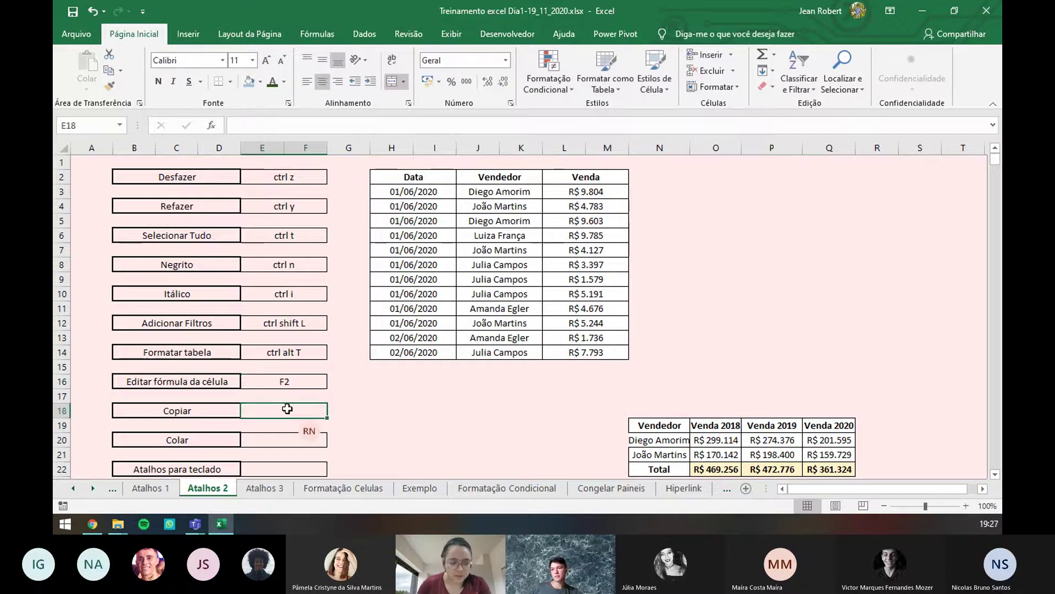
scroll(286, 406, down, 1)
text(ctrl c)
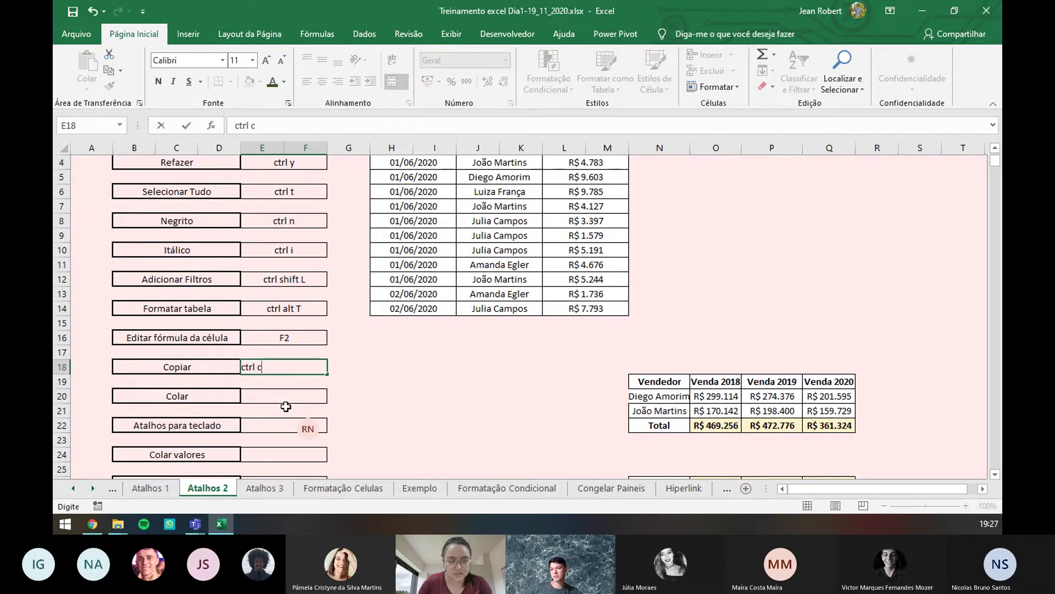
click(297, 396)
double_click(299, 396)
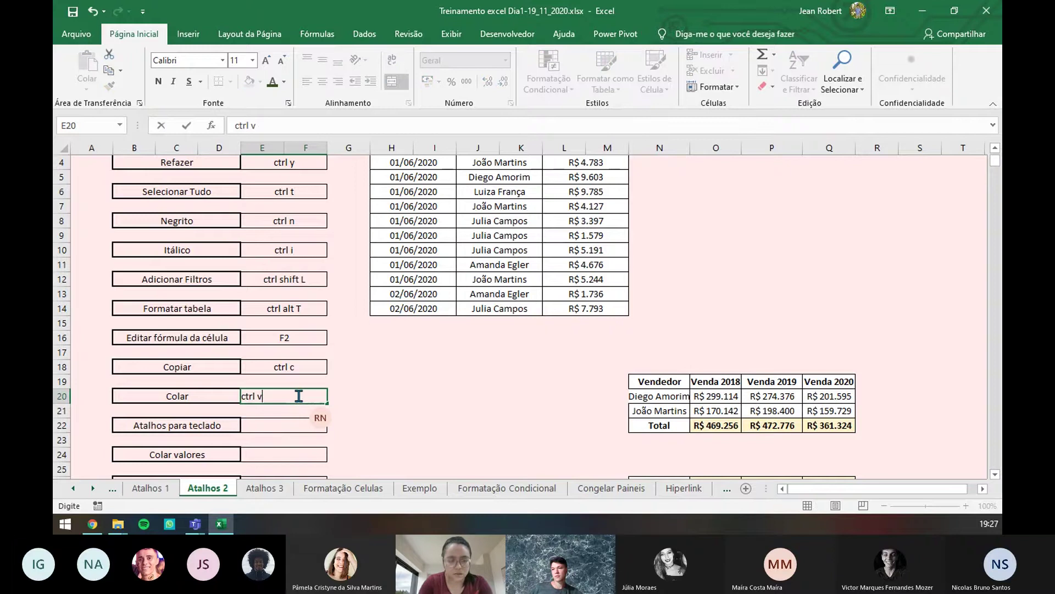
text(ctrl v)
click(280, 428)
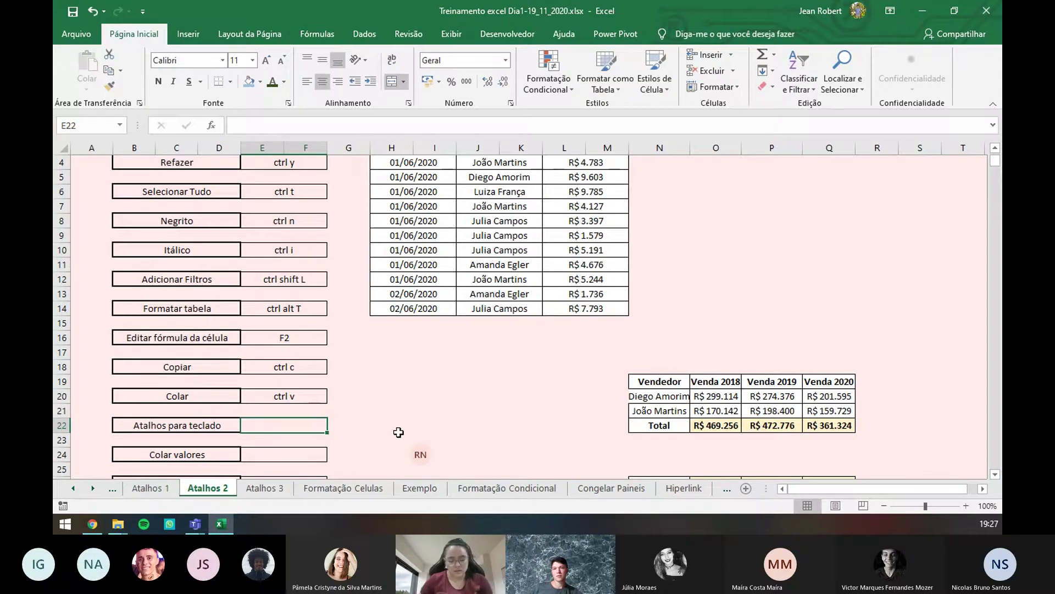
- Show and hide the Alt KeyTips, then copy the H2:M14 sales table
key(alt)
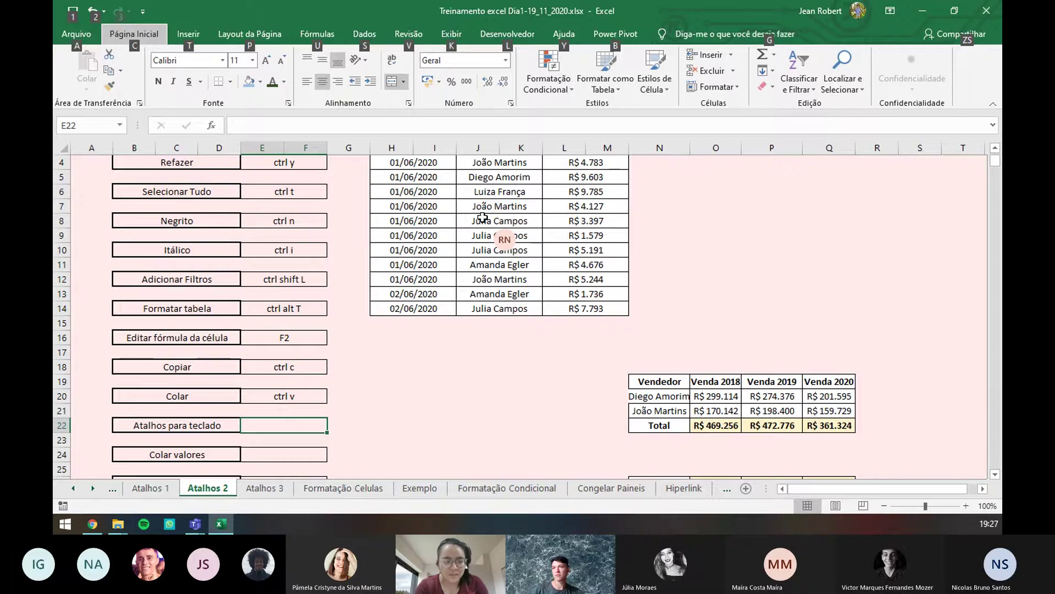
key(alt)
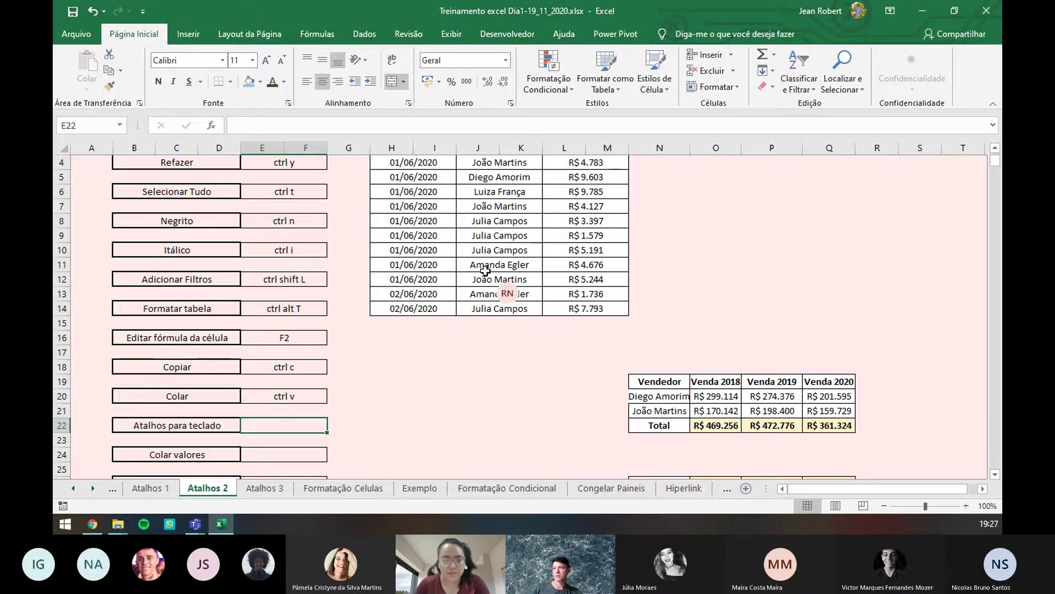
scroll(440, 231, up, 1)
drag(415, 177, 603, 354)
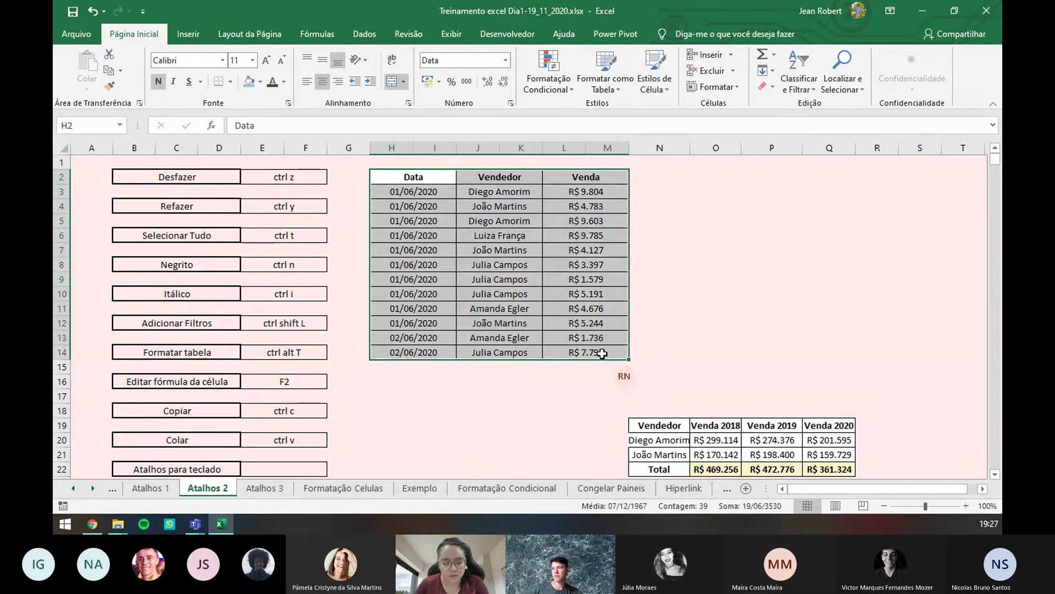
key(ctrl+c)
key(Right)
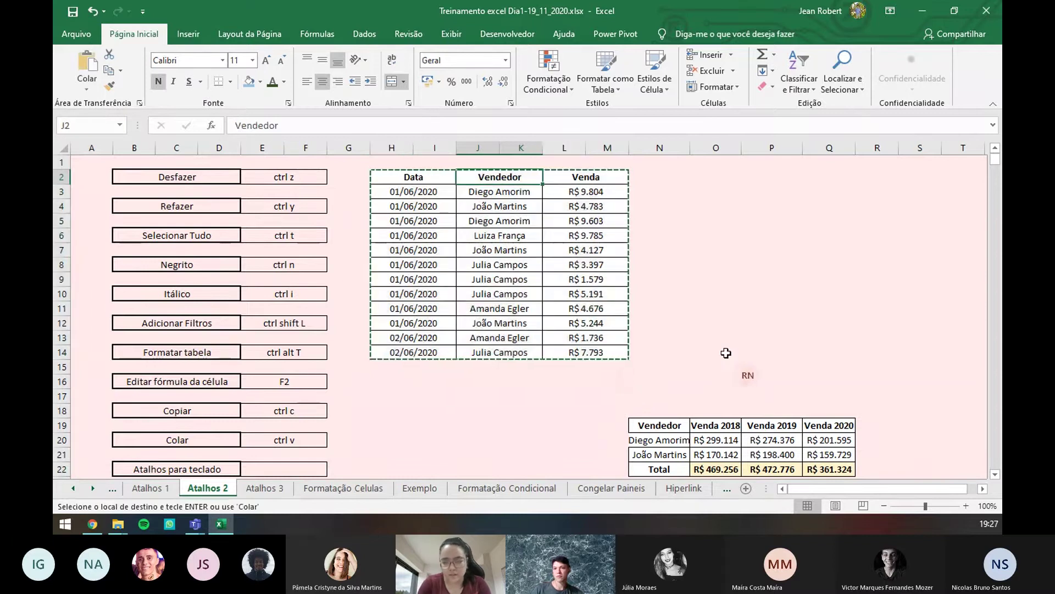
key(Right)
key(Right)
key(Right)
key(Right)
key(Right)
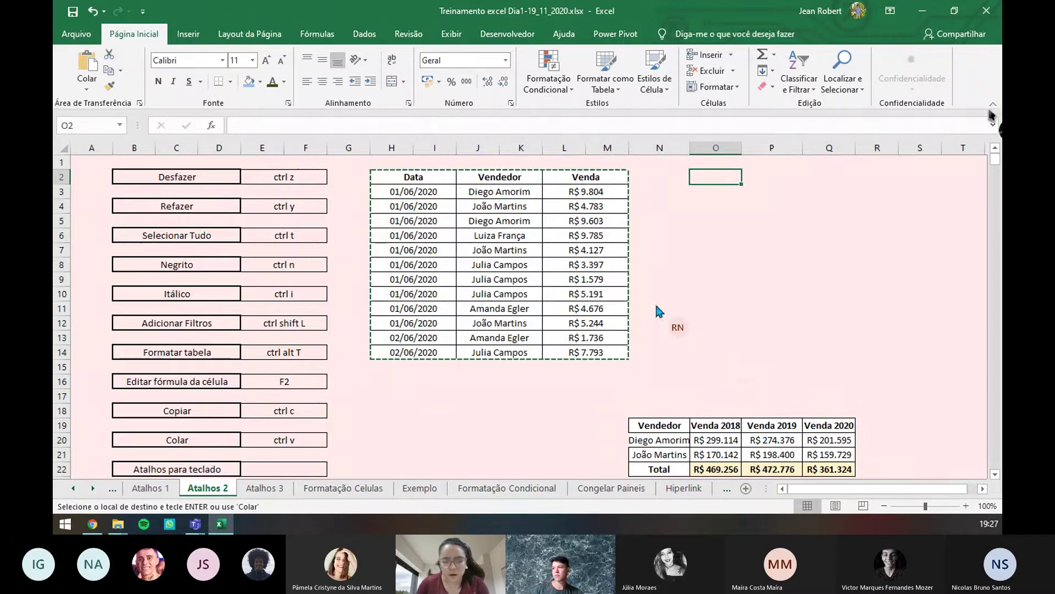
key(alt)
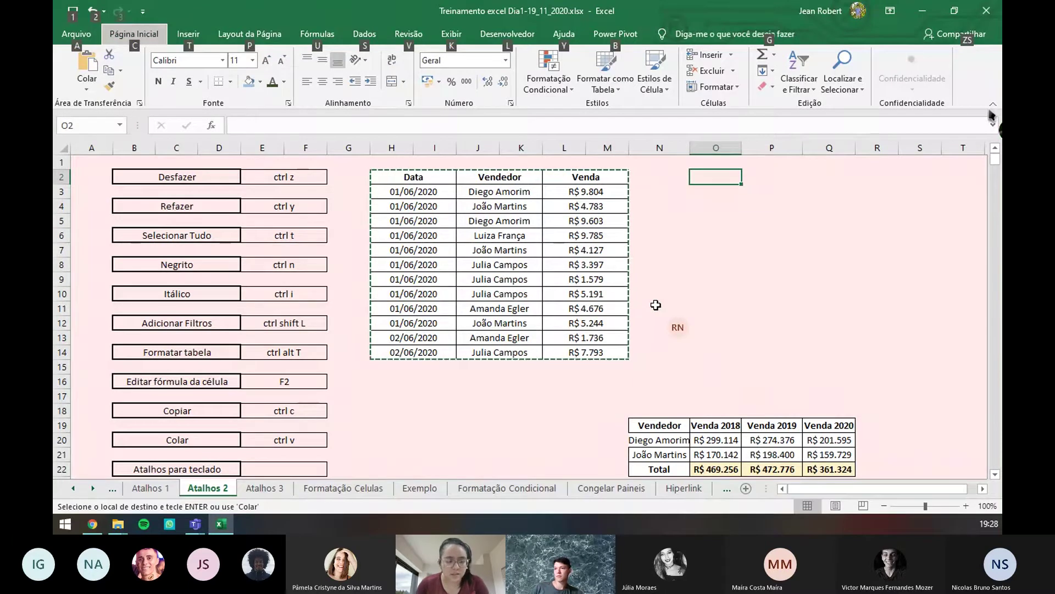
key(alt)
key(alt)
key(c)
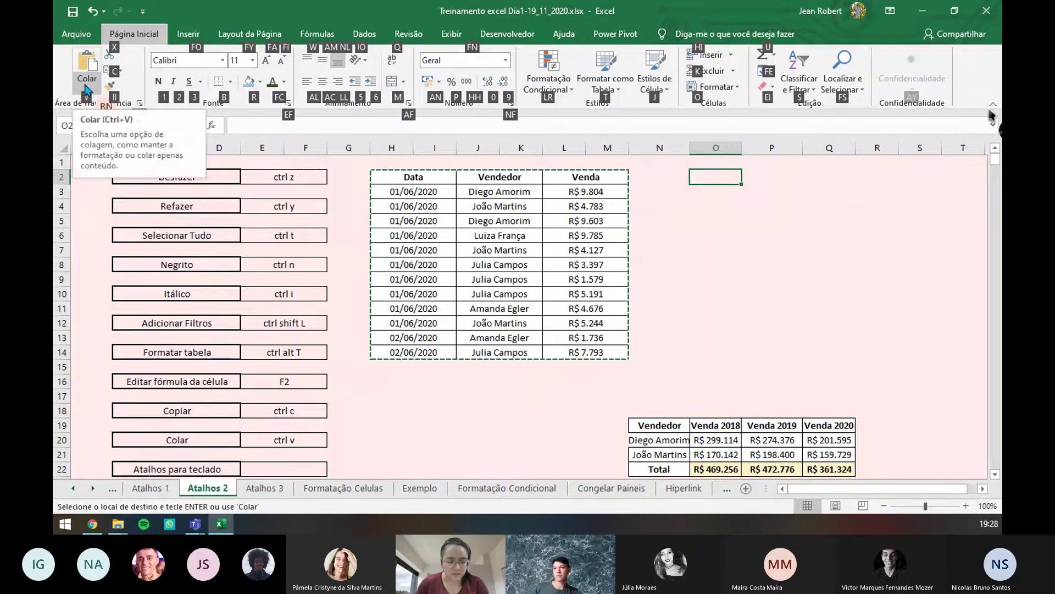
key(v)
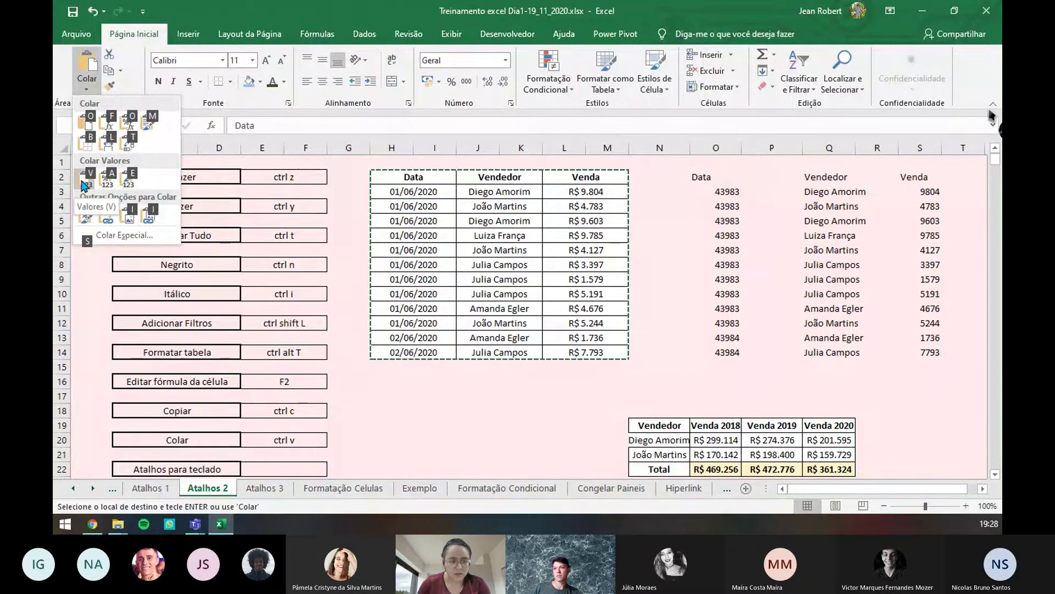
key(v)
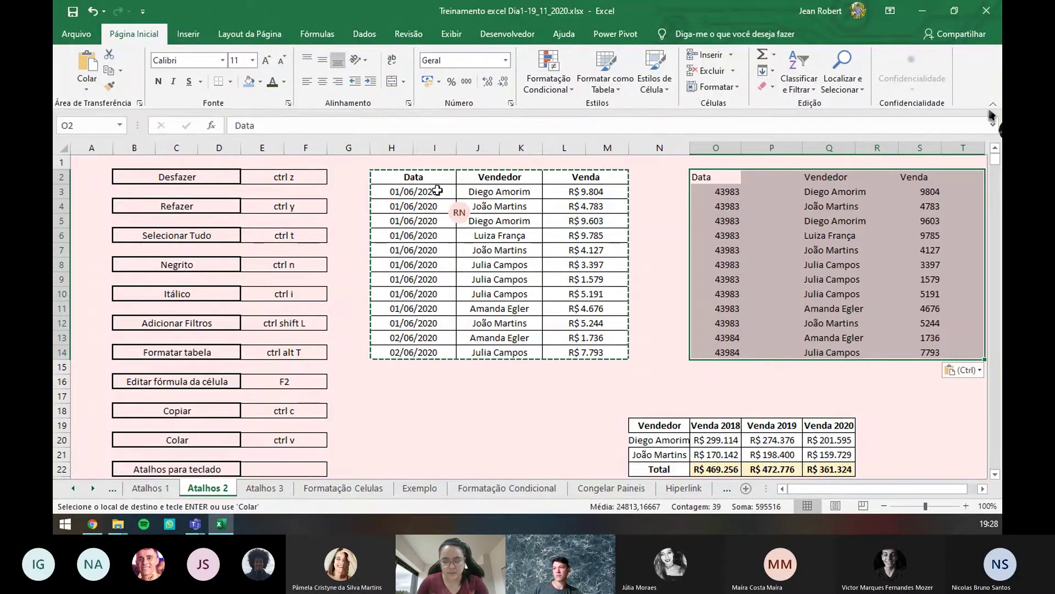
key(Right)
key(Right)
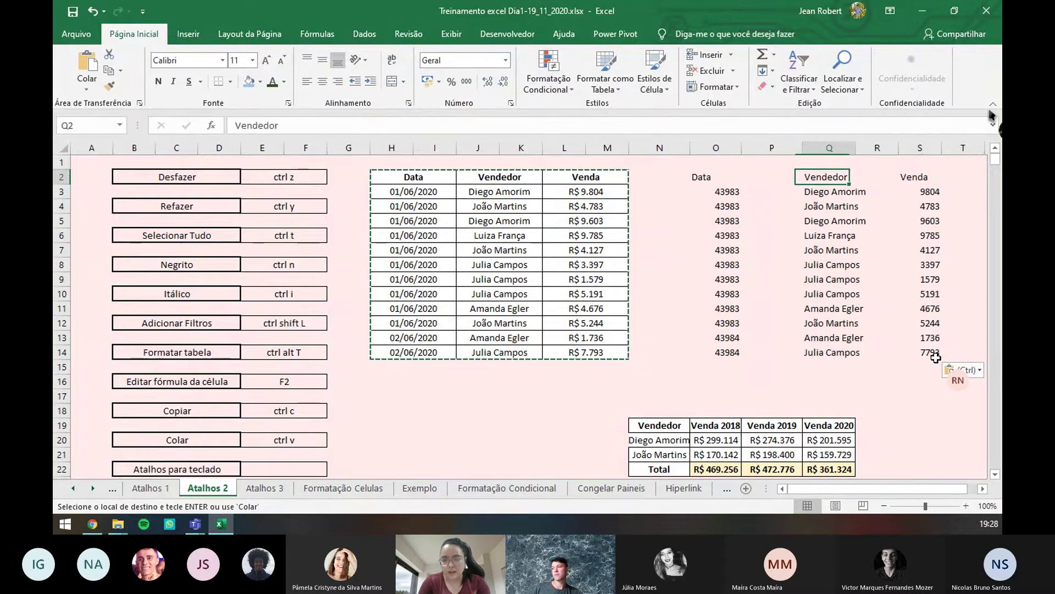
key(Right)
key(Right)
key(Right)
key(Right)
key(Right)
key(Right)
key(Right)
key(Right)
key(Left)
key(Left)
key(Left)
key(Left)
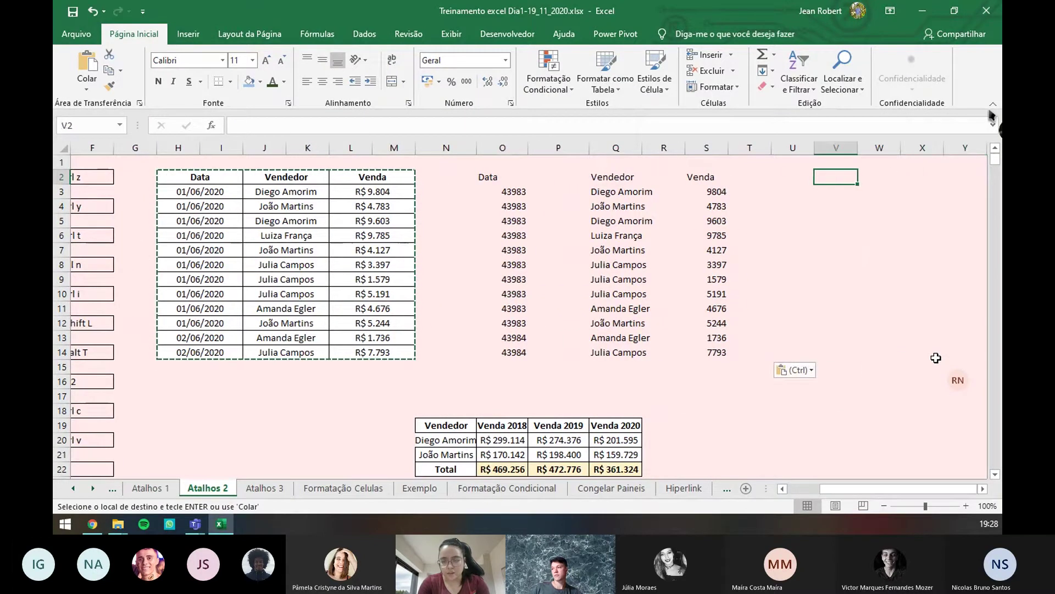
key(alt+c)
key(v)
key(v)
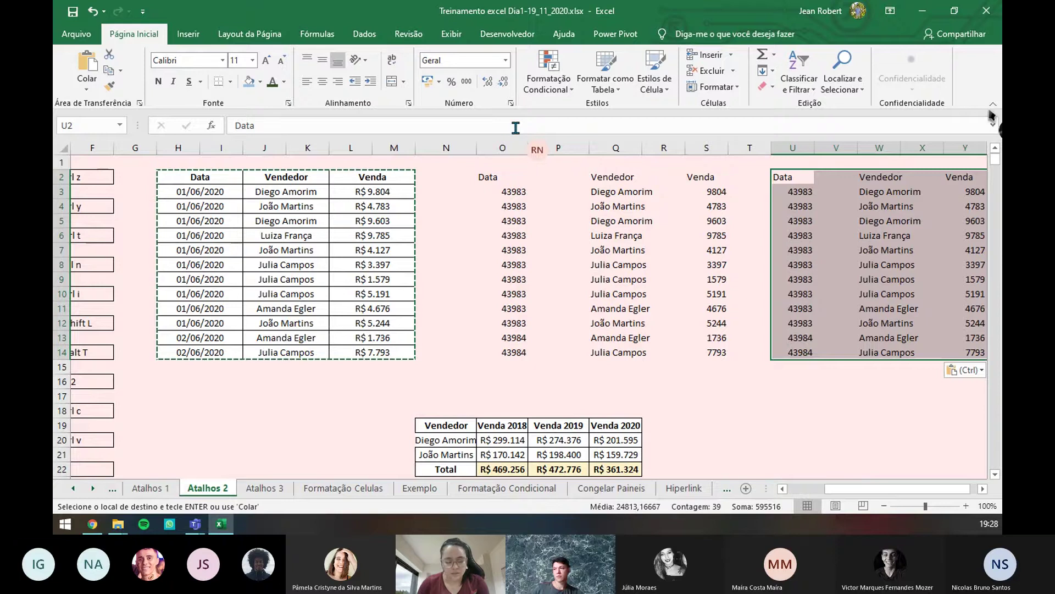
key(ctrl+z)
key(ctrl+z)
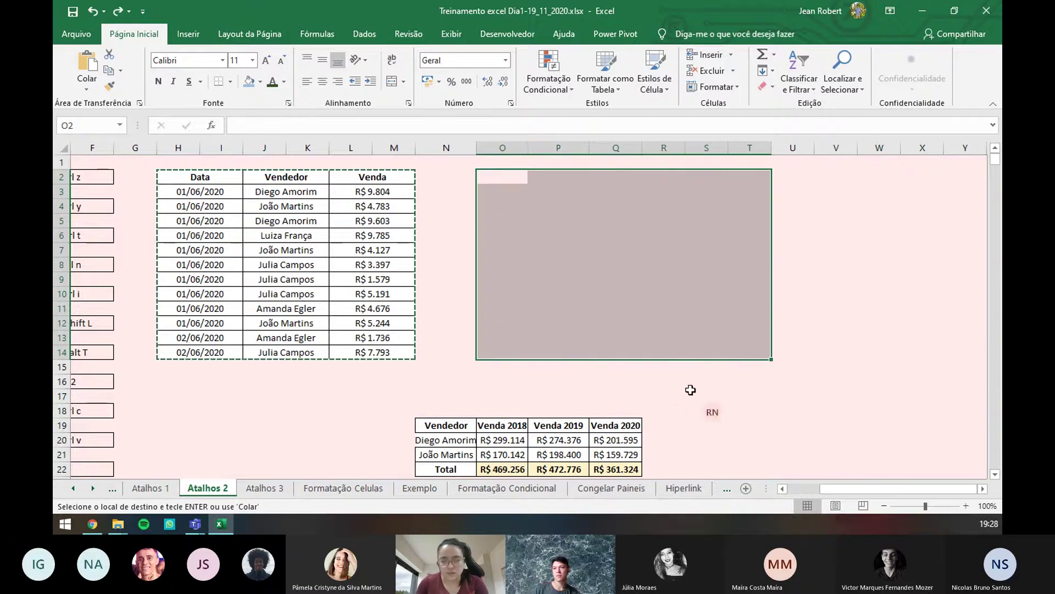
- Enter 'alt' in E22 beside Atalhos para teclado and 'alt cvv' in E24 beside Colar valores
drag(836, 489, 784, 488)
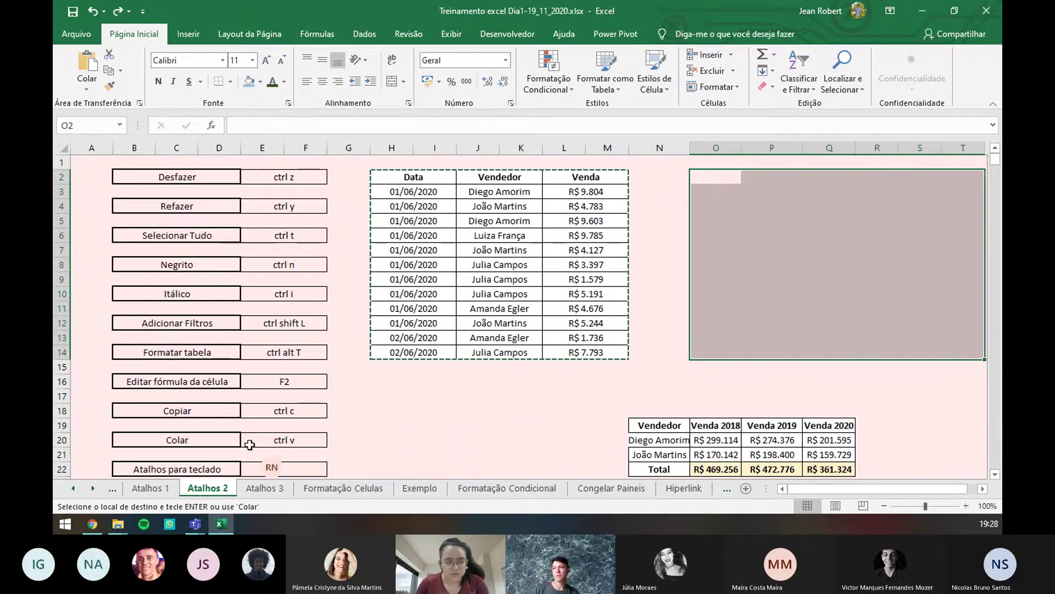
scroll(250, 444, down, 3)
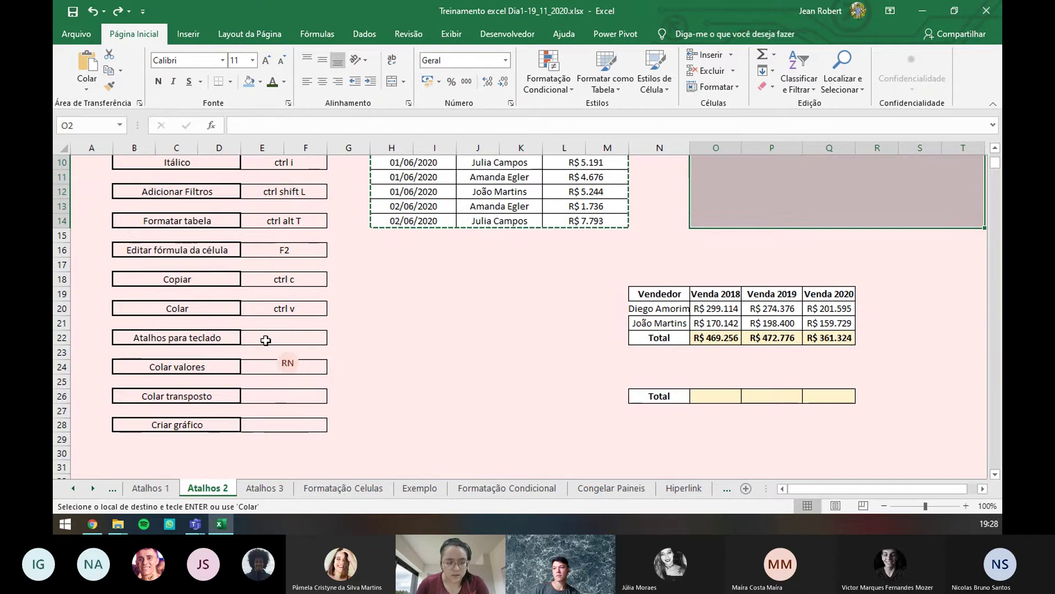
double_click(265, 340)
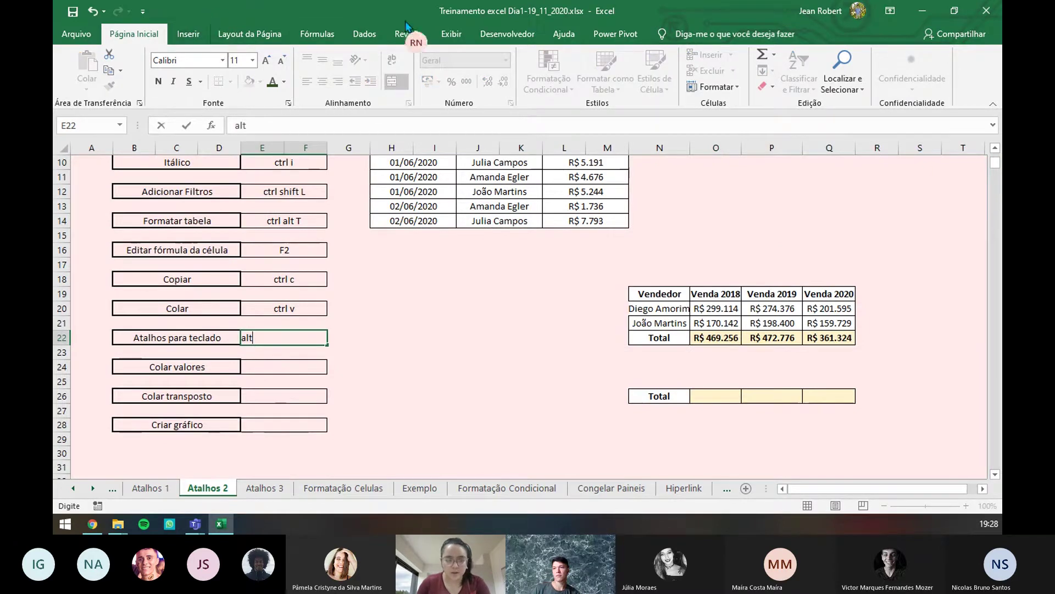
click(282, 369)
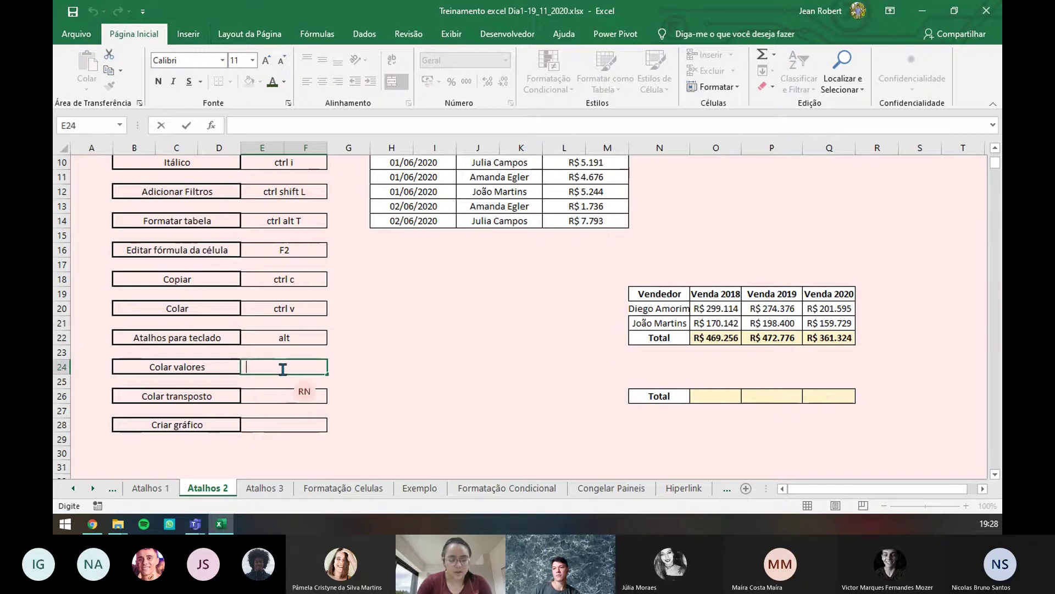
text(alt cvv)
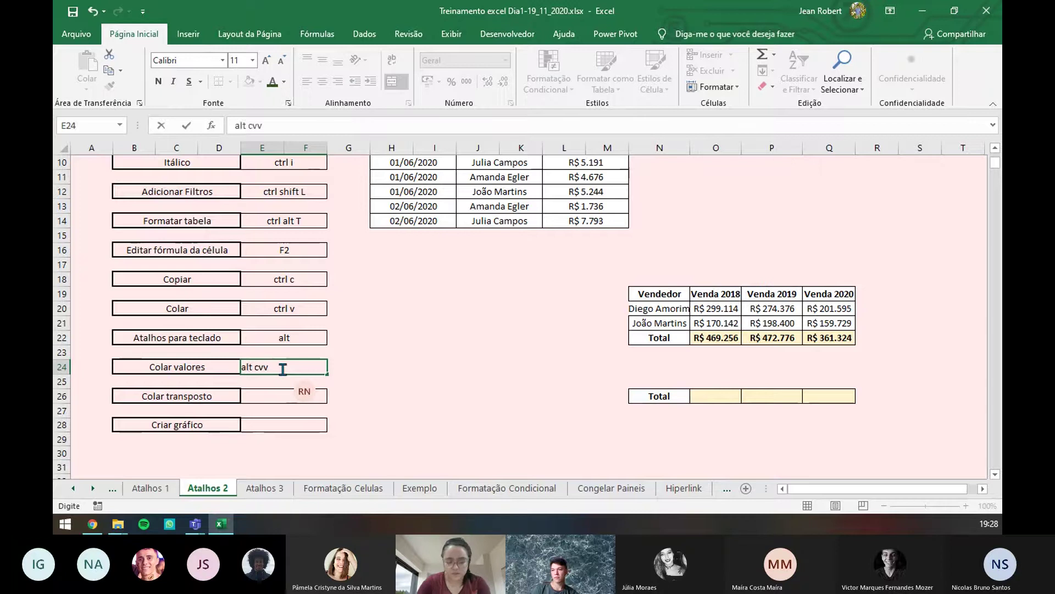
key(Left)
key(Left)
key(Right)
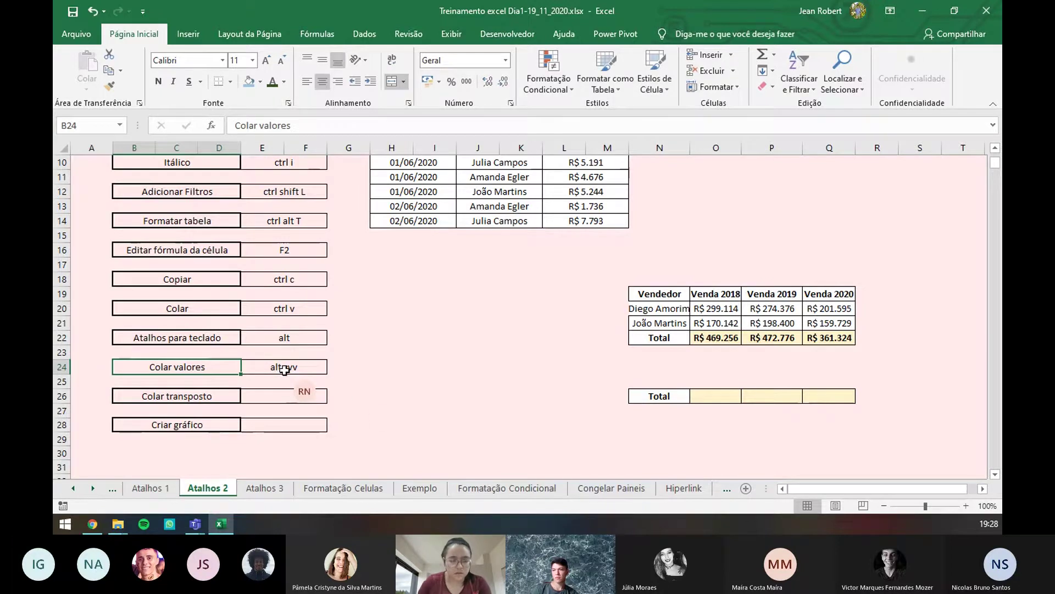
scroll(452, 355, up, 3)
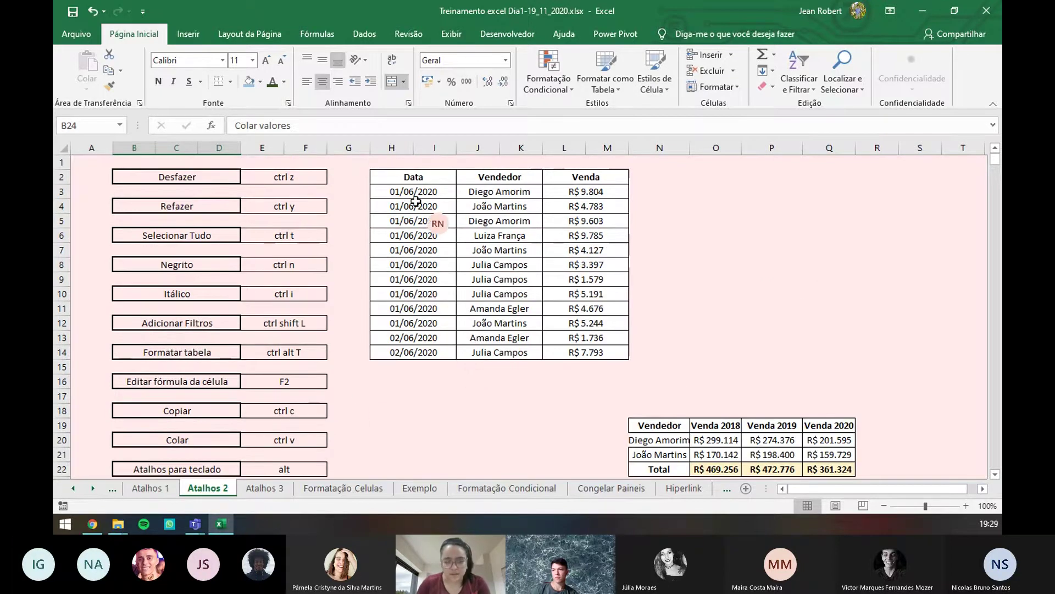
- Copy the whole sales table and paste it transposed starting at O2
click(422, 180)
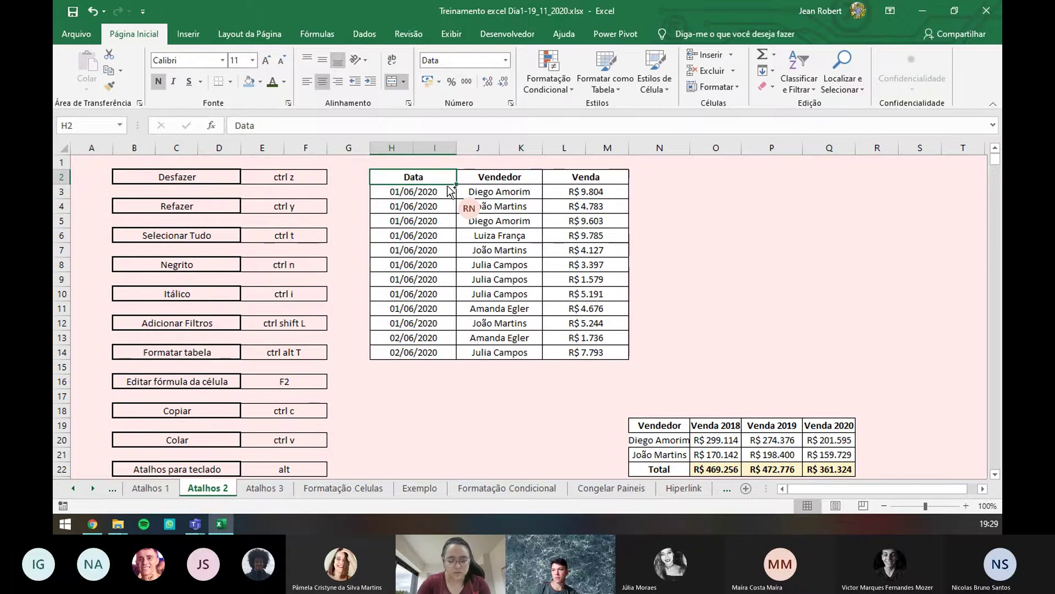
key(ctrl+shift+Down)
key(ctrl+shift+Right)
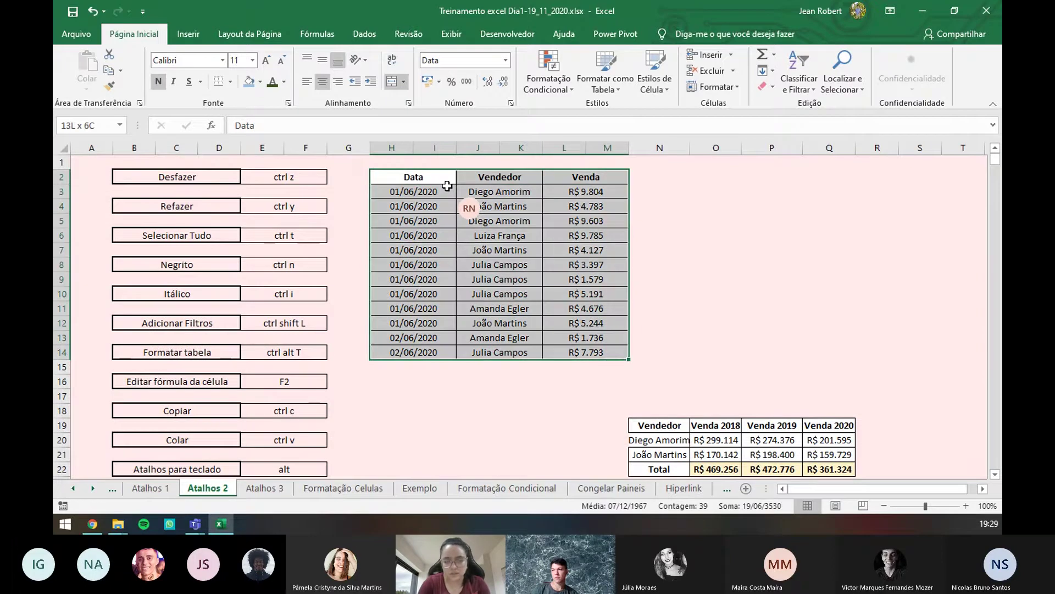
key(ctrl+c)
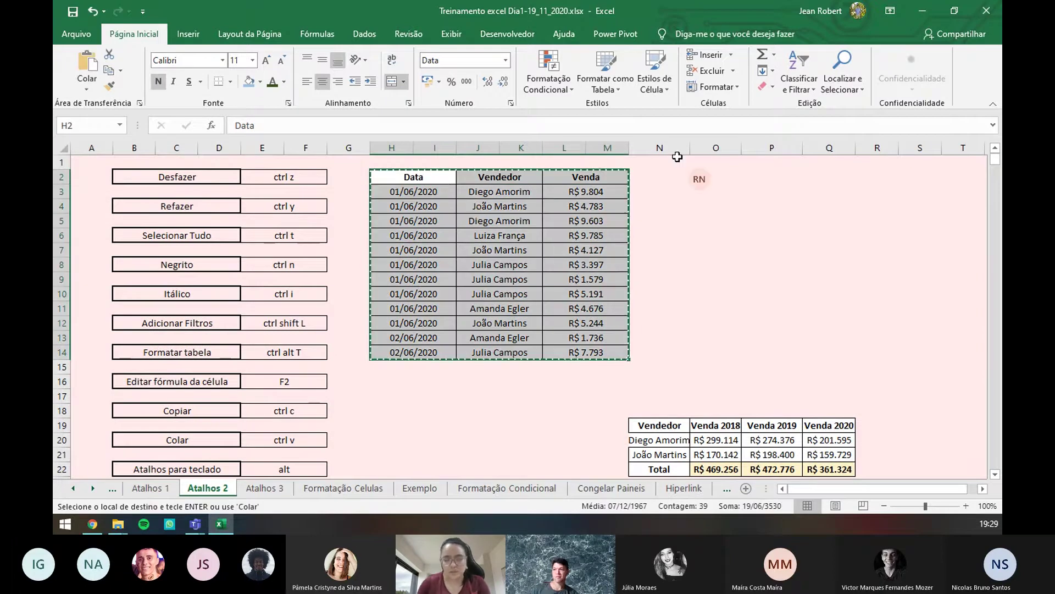
key(Right)
key(Right)
key(Right)
key(Right)
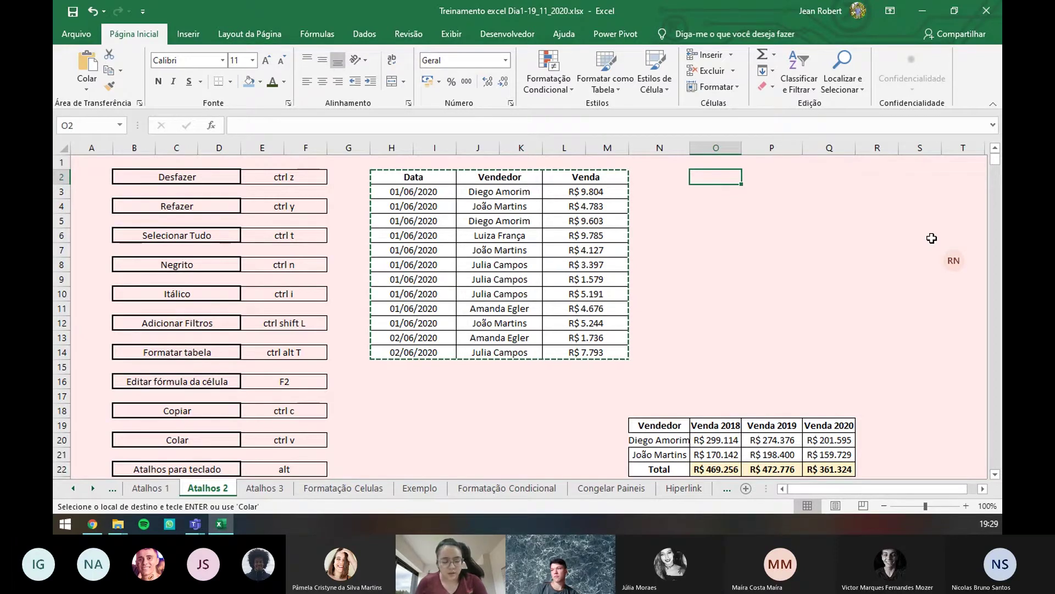
click(87, 87)
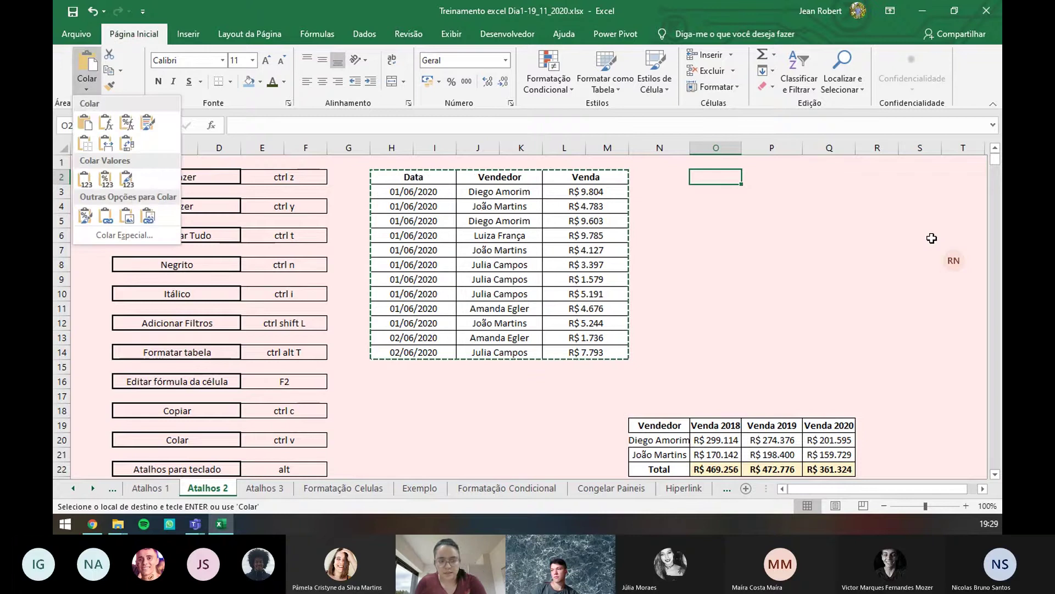
click(127, 144)
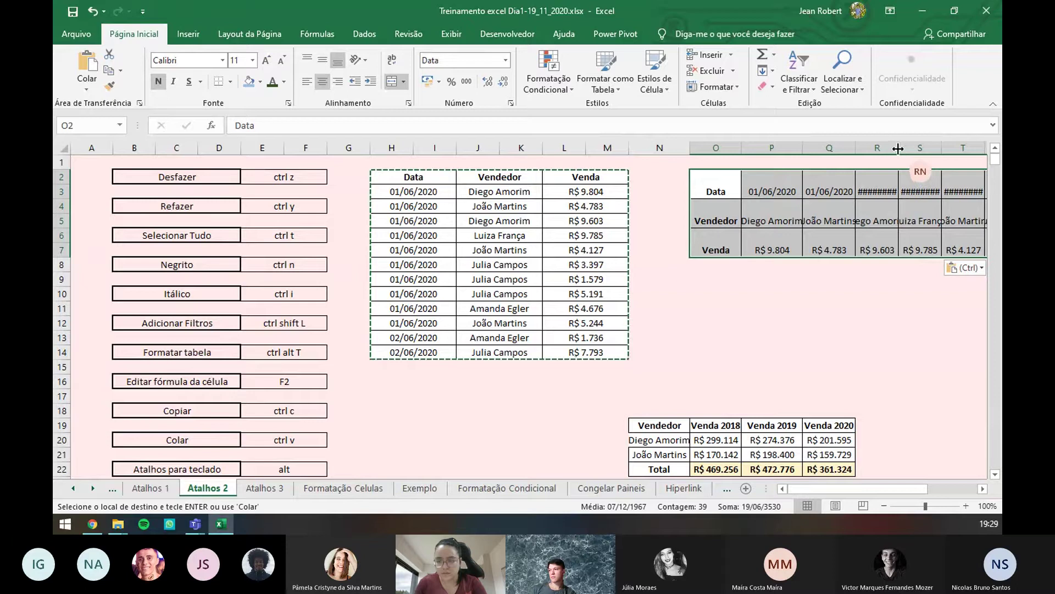
- Widen columns Q, R and S so the transposed dates, sellers and sales fit
drag(898, 149, 923, 148)
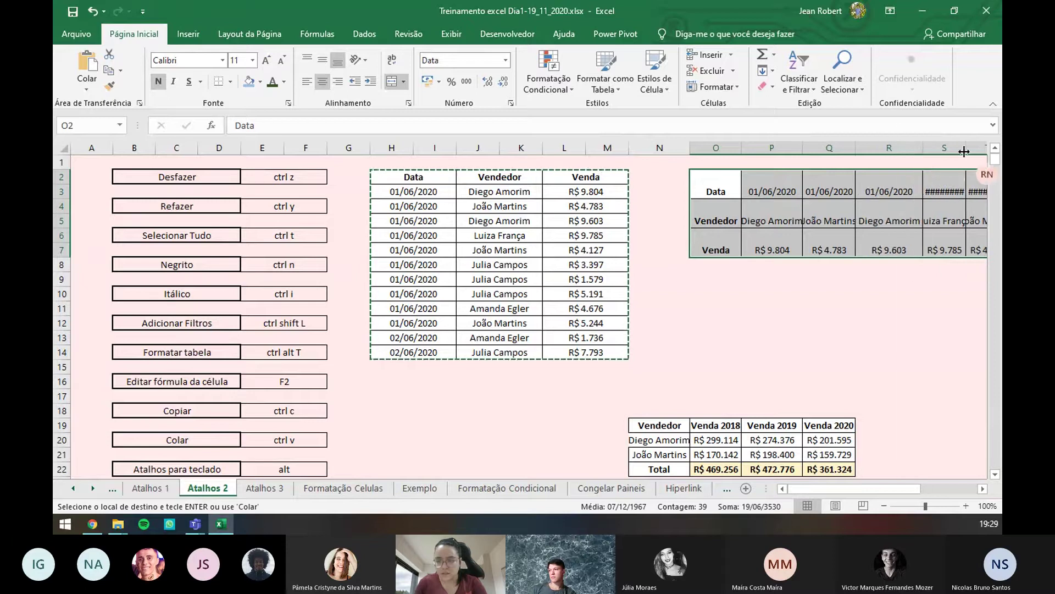
drag(968, 149, 980, 148)
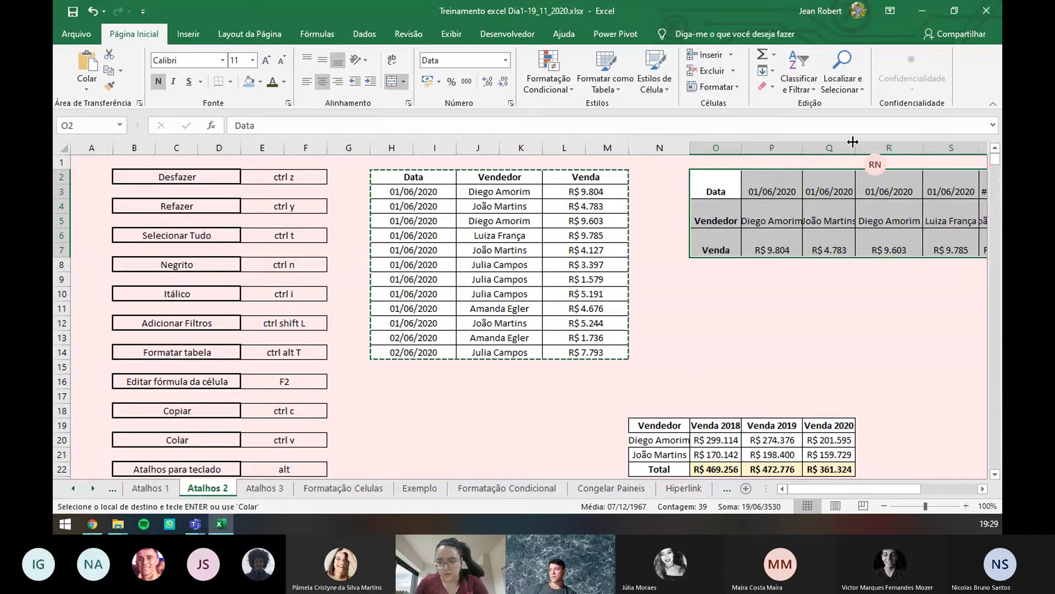
drag(853, 142, 810, 141)
click(790, 291)
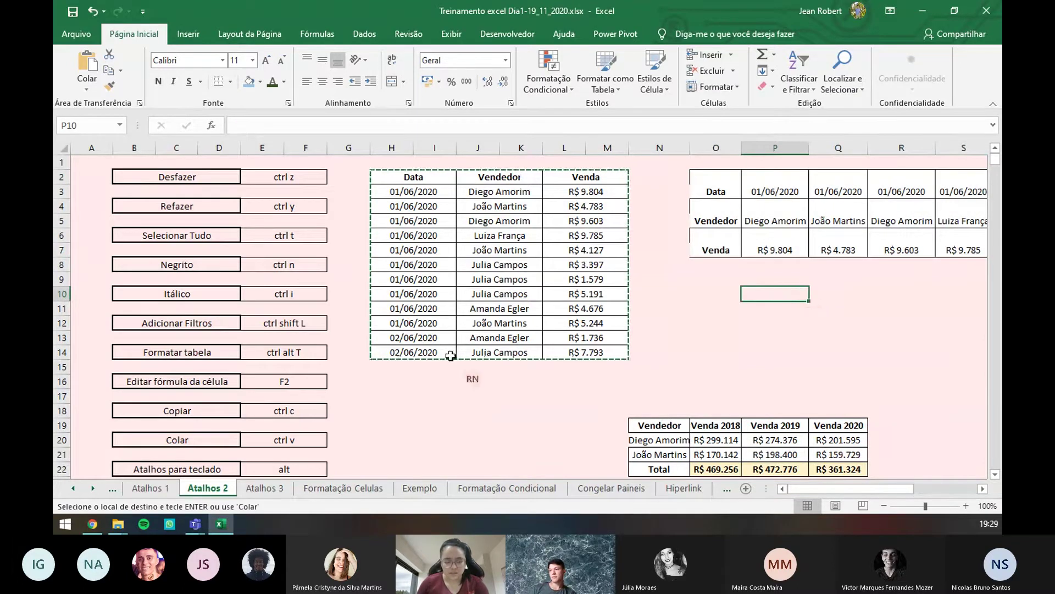
scroll(375, 325, down, 3)
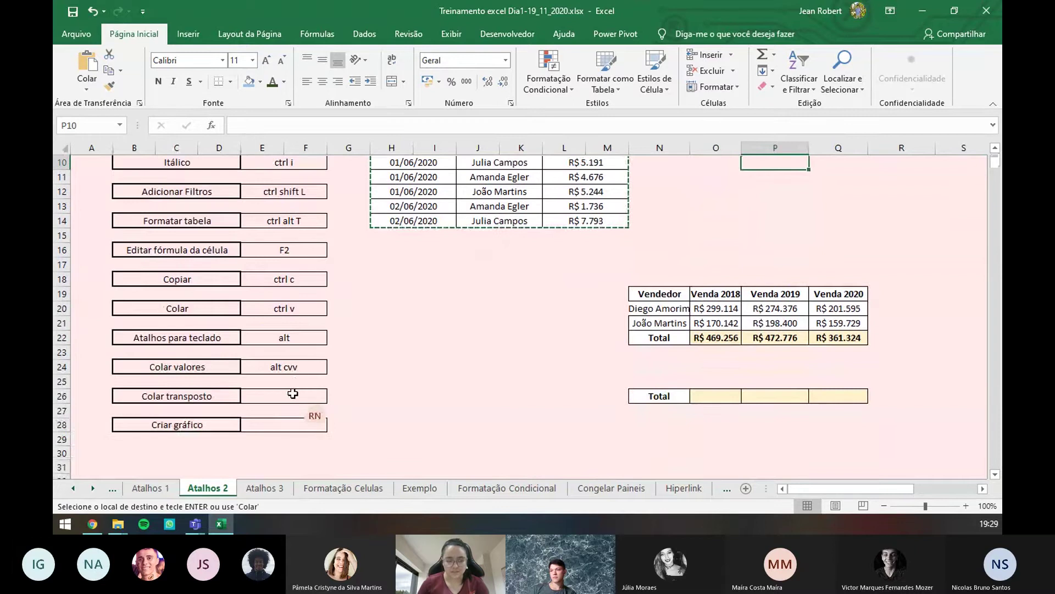
- Enter 'alt cvt' in E26 beside Colar transposto
click(293, 395)
text(alt cvt)
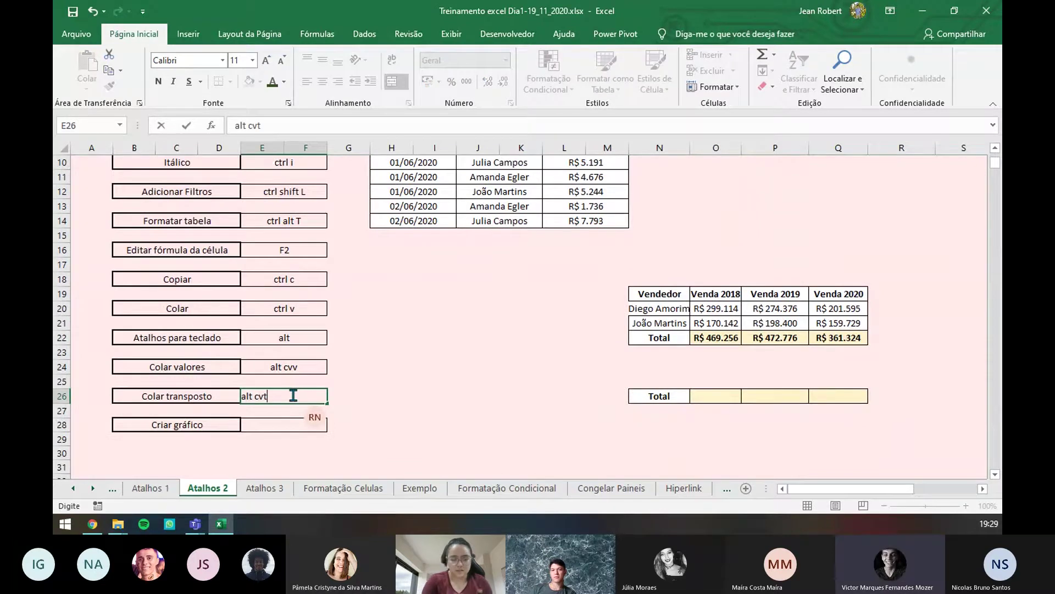
key(Return)
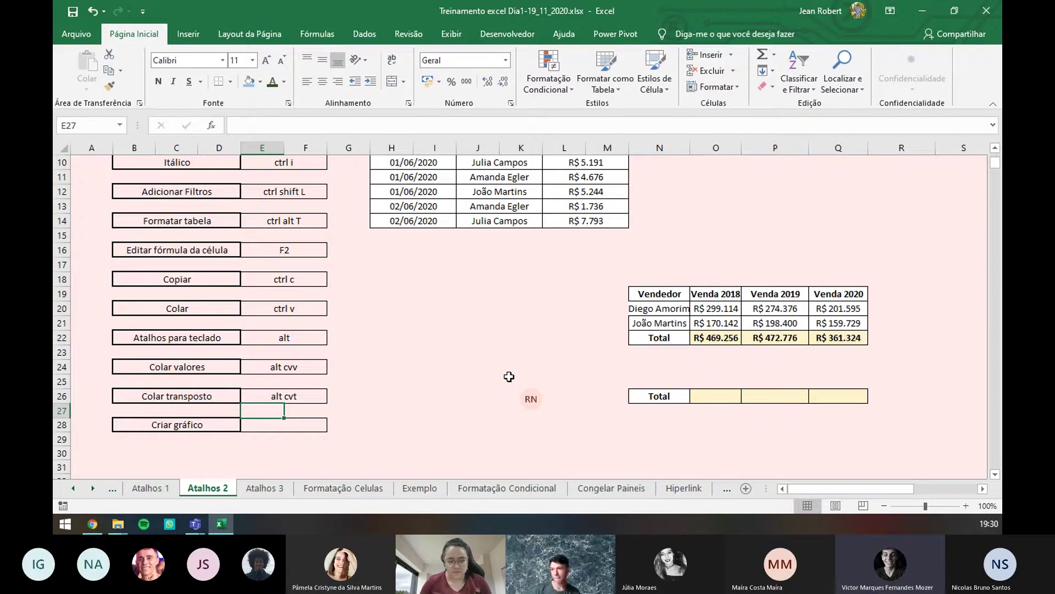
scroll(509, 376, up, 3)
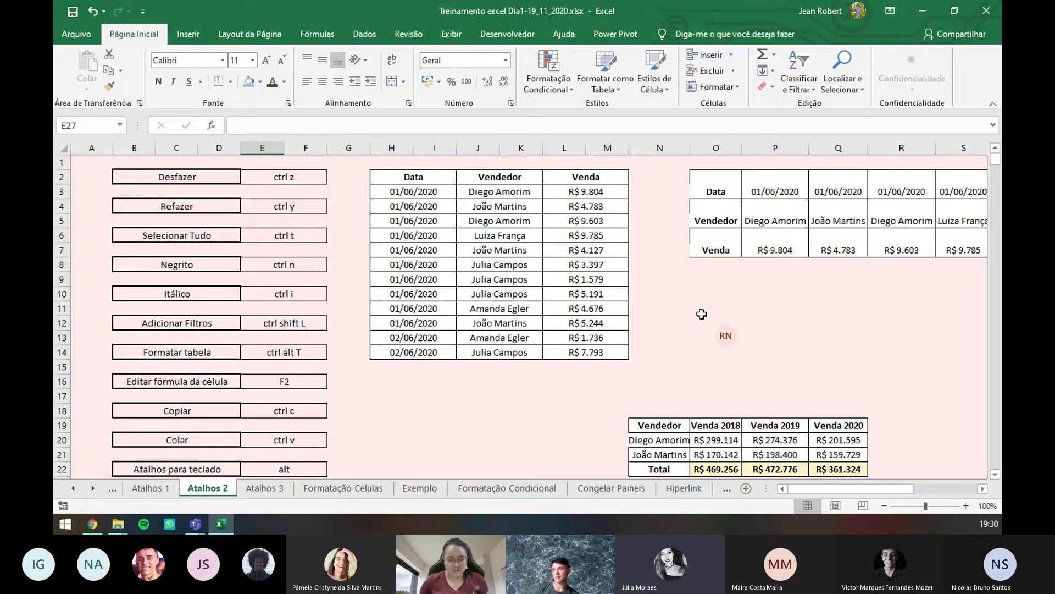
scroll(701, 314, down, 2)
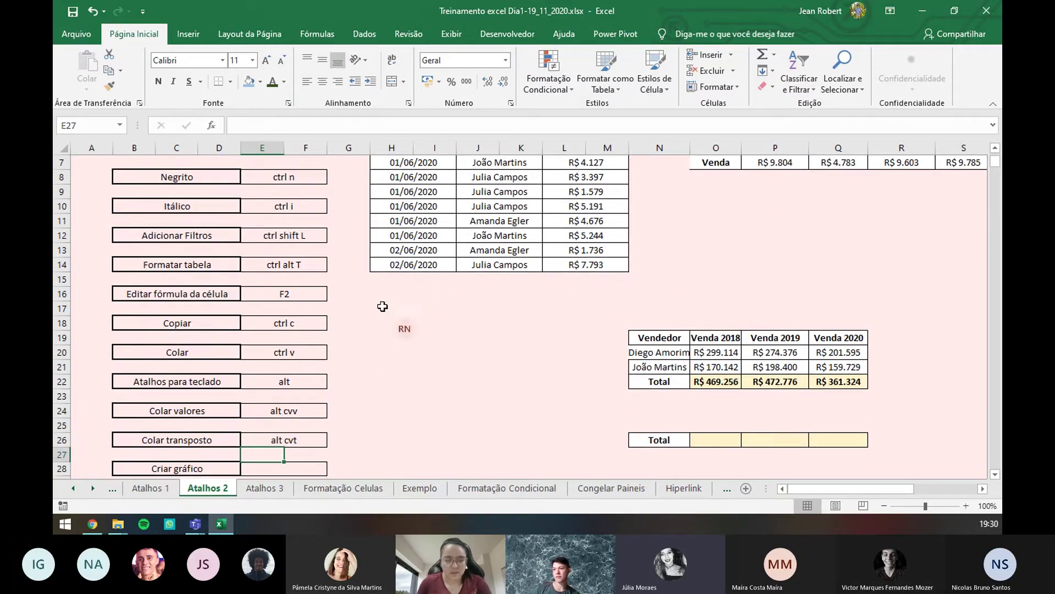
scroll(383, 306, up, 2)
- Copy the sales table H2:M14 and paste it normally at S11
drag(409, 176, 582, 352)
key(ctrl+c)
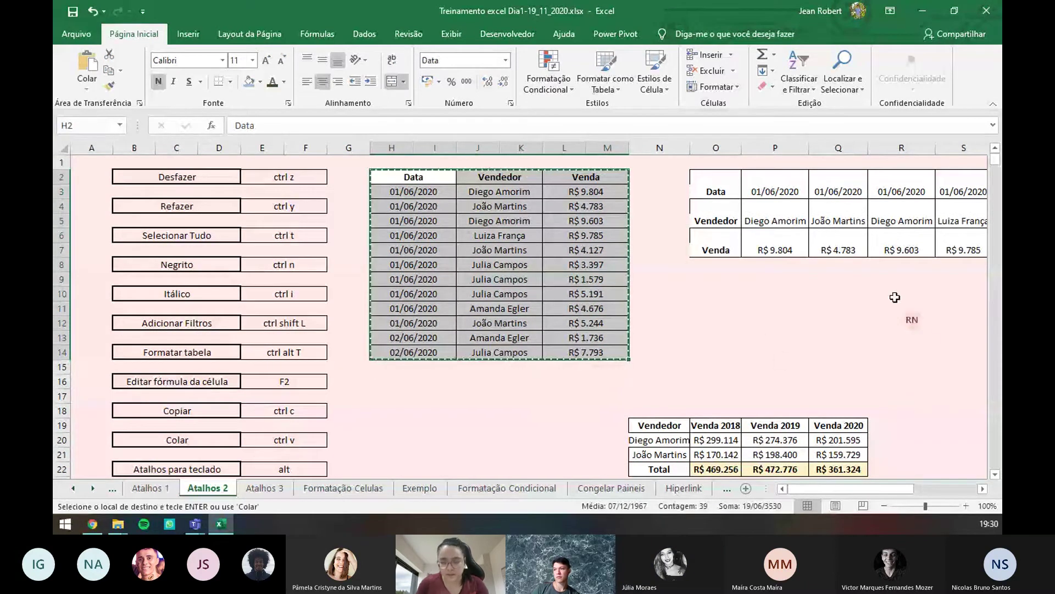
click(926, 311)
click(961, 308)
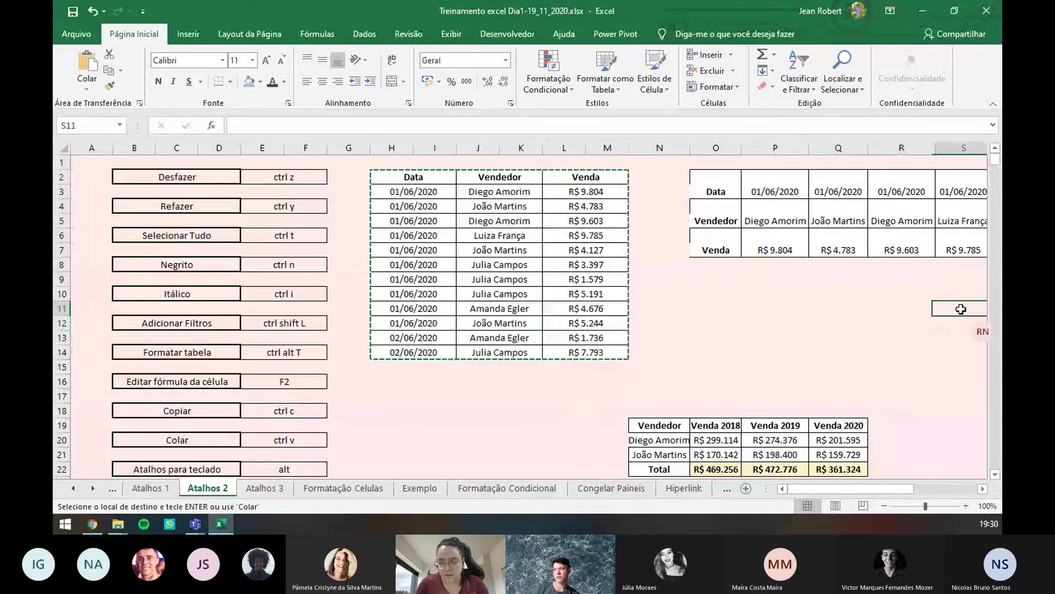
key(Right)
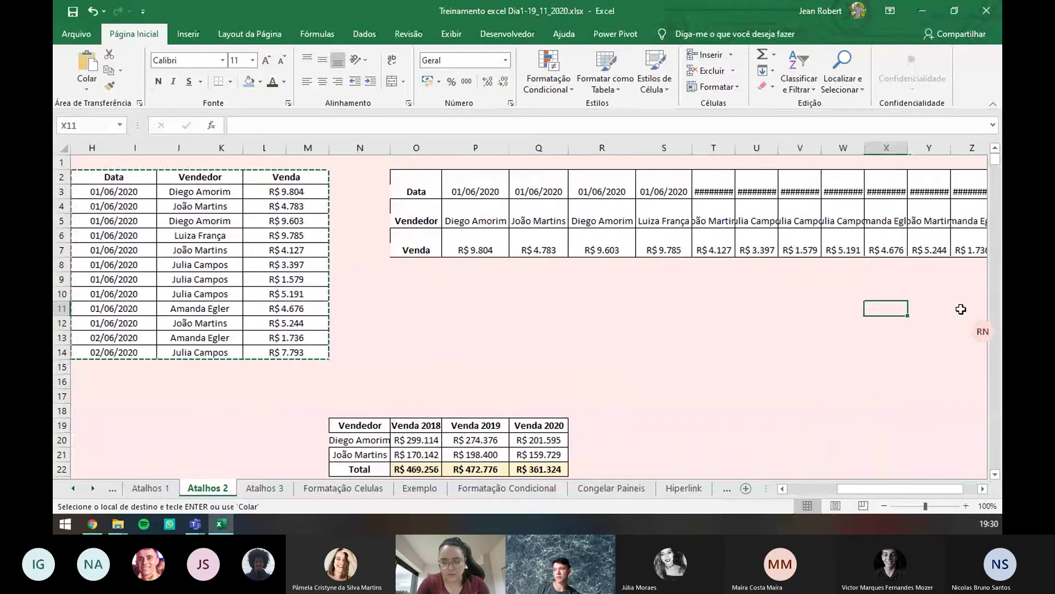
key(Left)
key(Left)
key(Right)
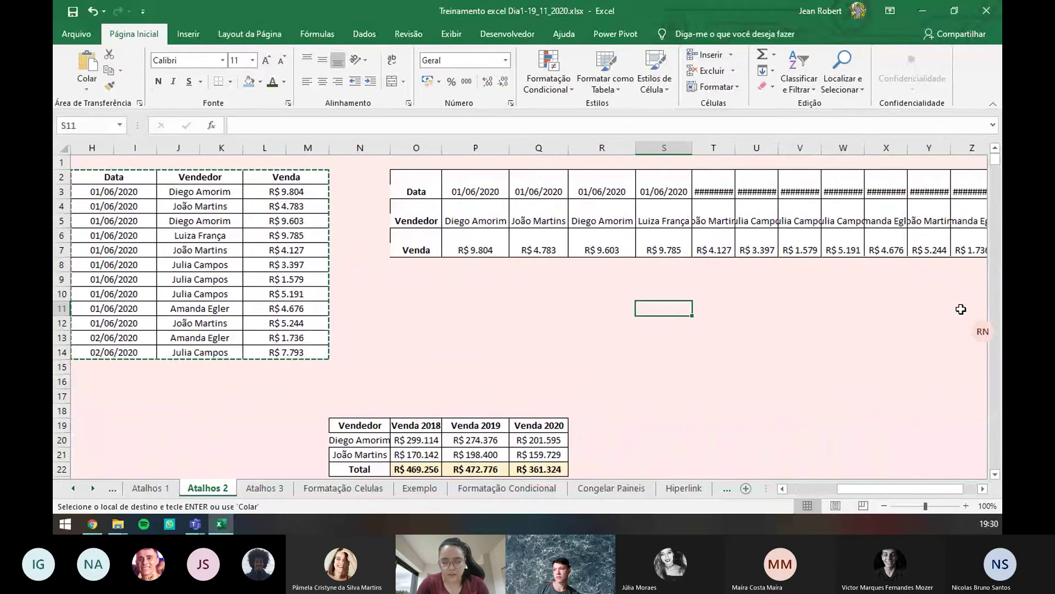
key(ctrl+v)
scroll(797, 328, down, 1)
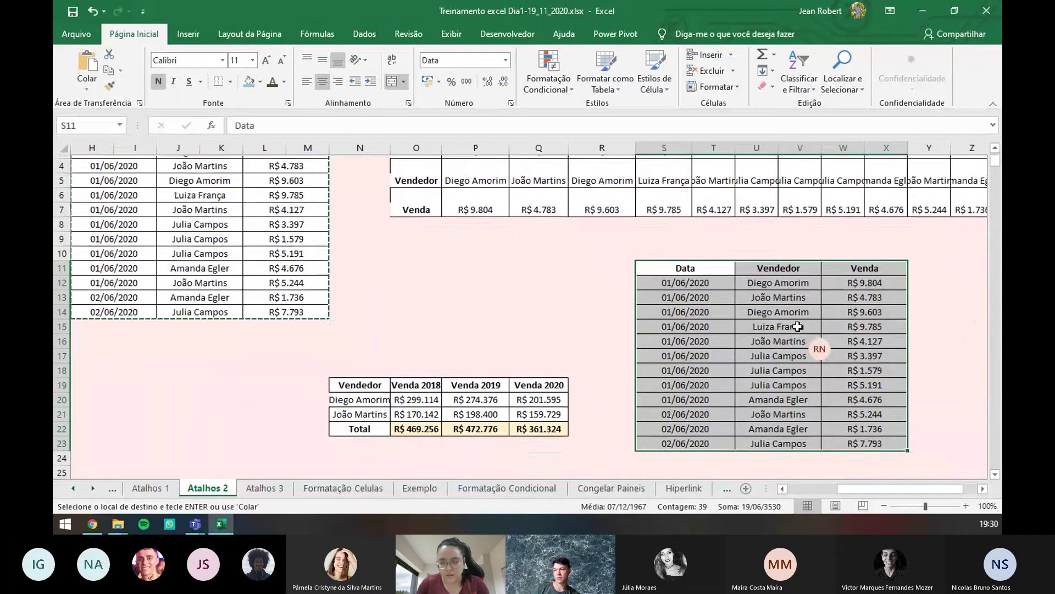
- Select Z11 and bring up the Colar paste options with the Alt key sequence
click(778, 294)
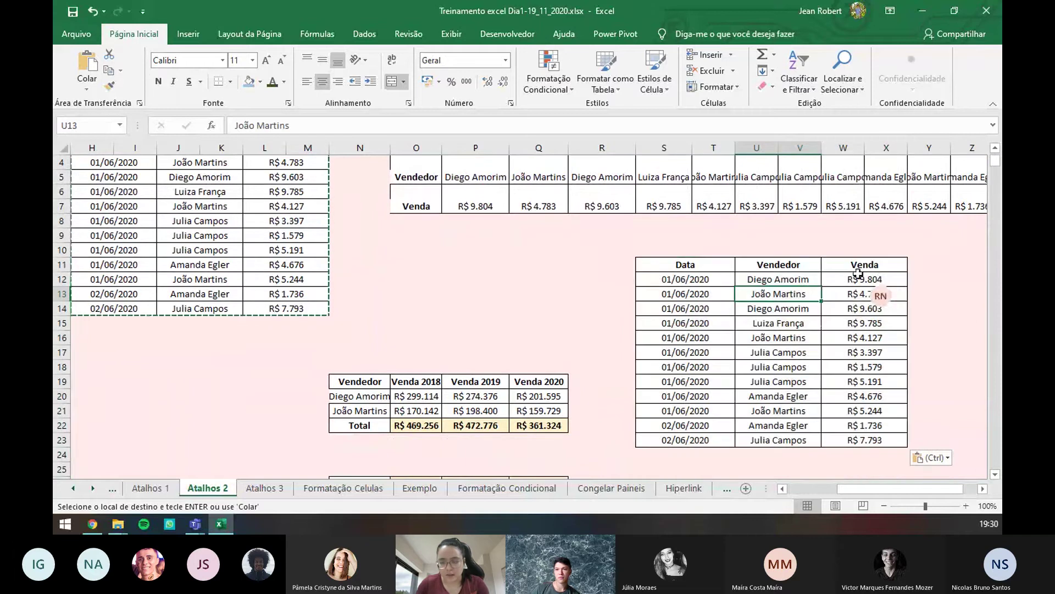
click(899, 266)
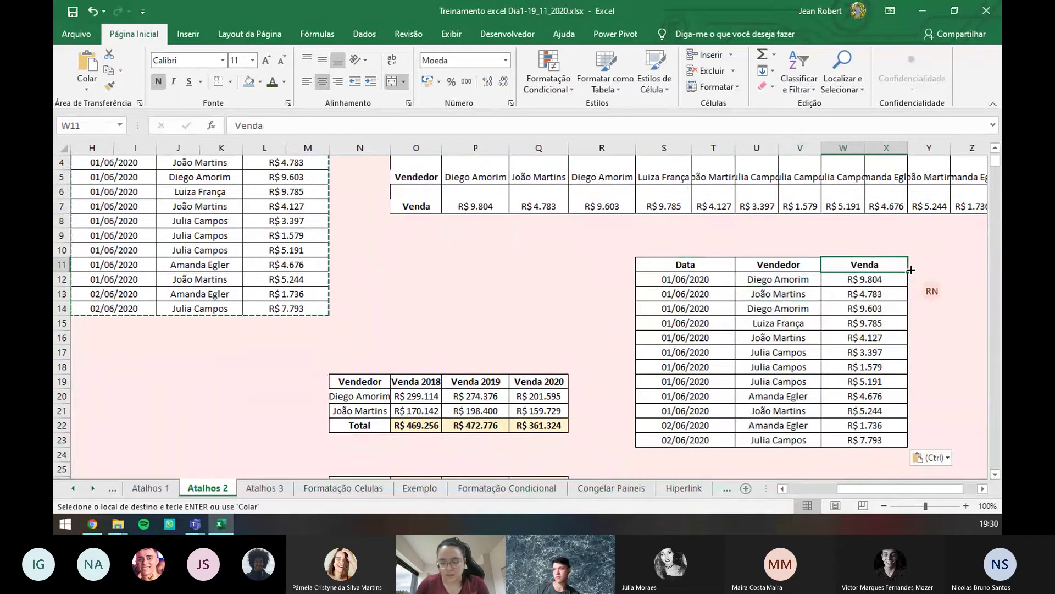
key(Right)
key(Right)
key(Right)
key(Right)
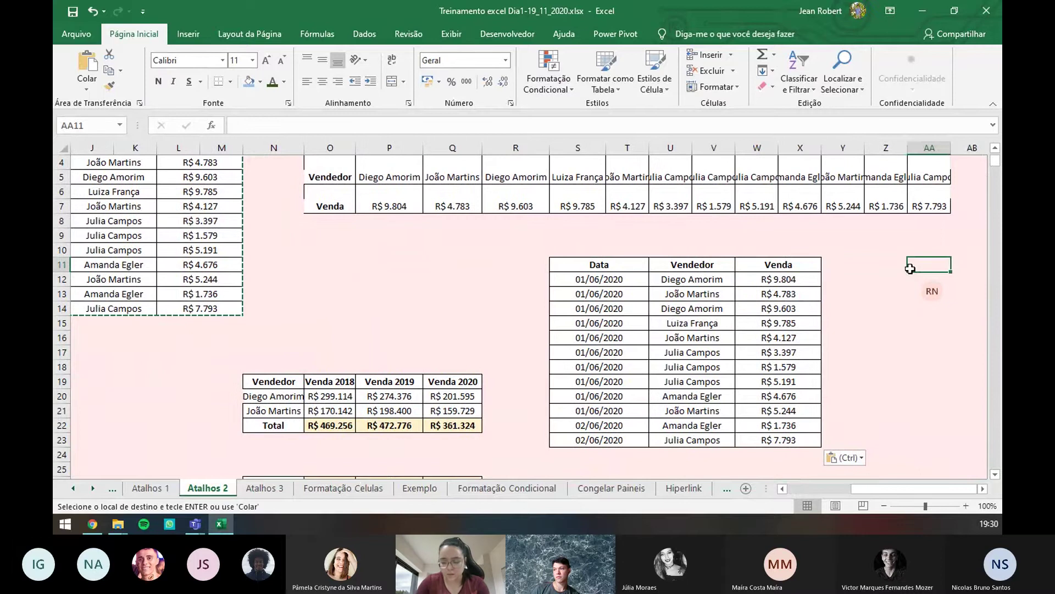
key(Left)
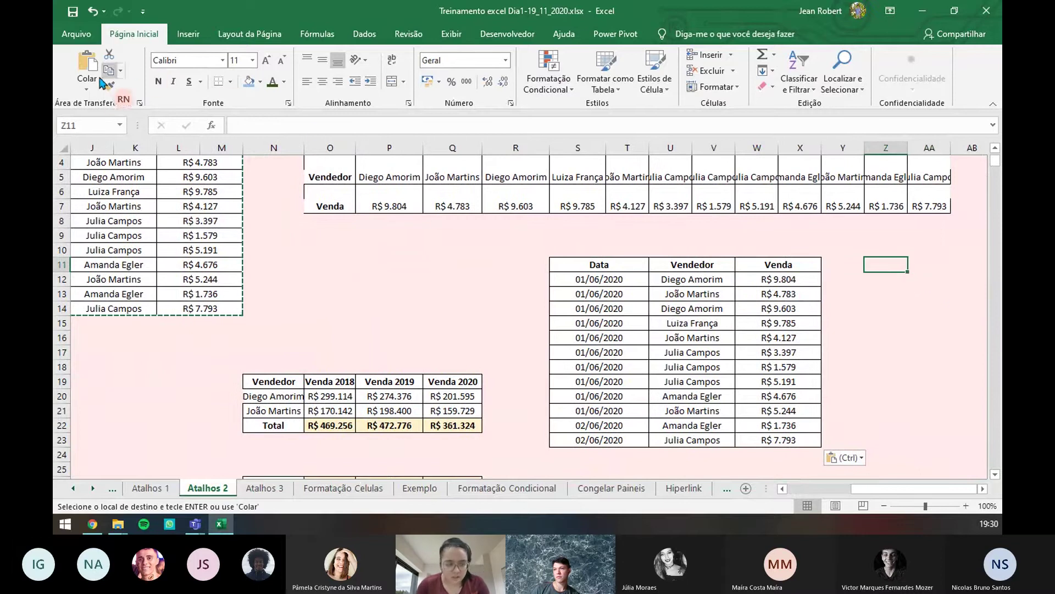
click(87, 86)
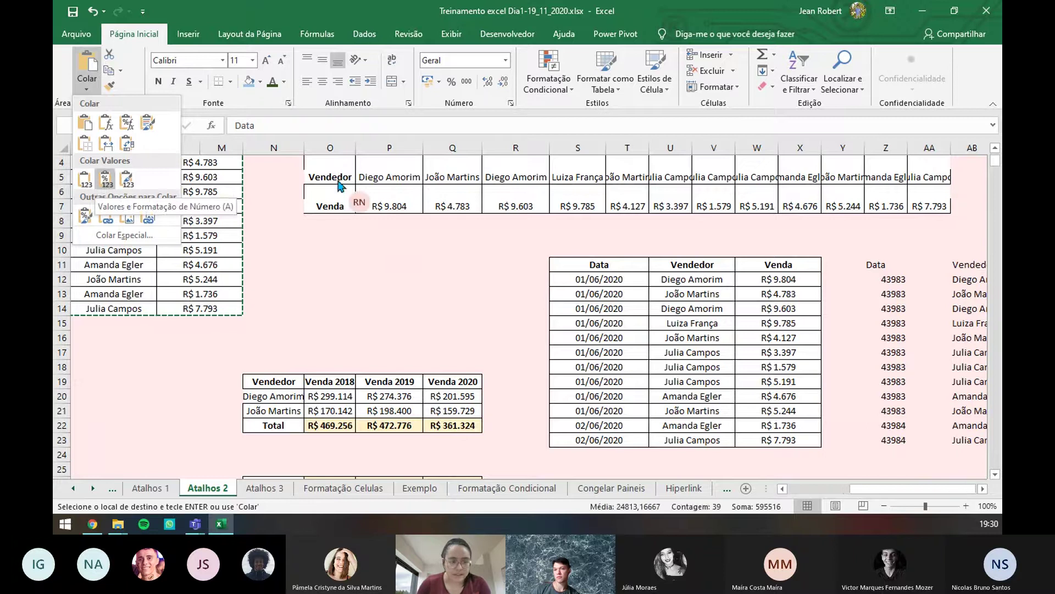
click(94, 91)
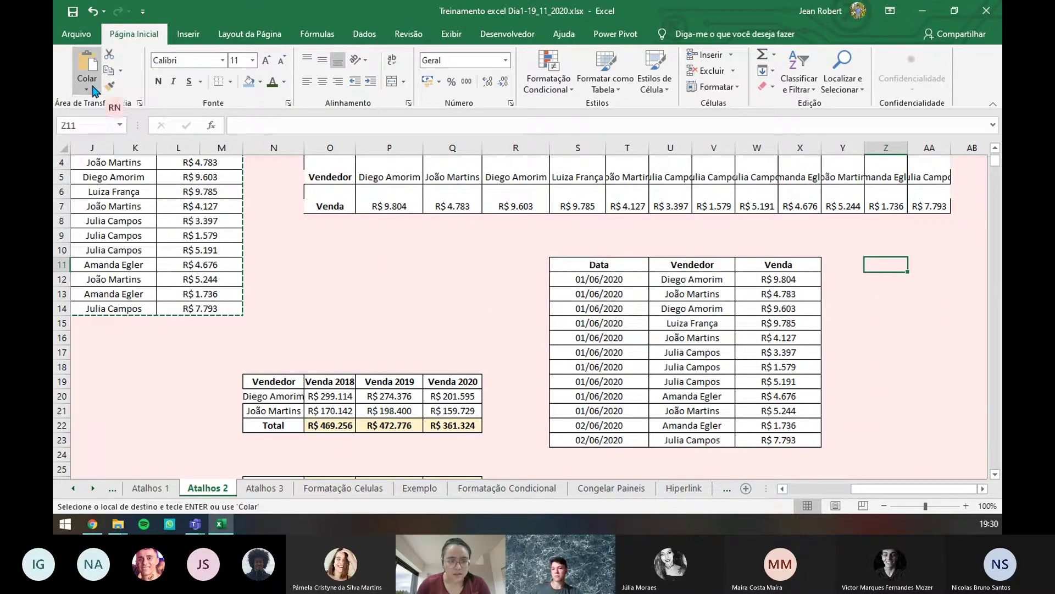
key(alt)
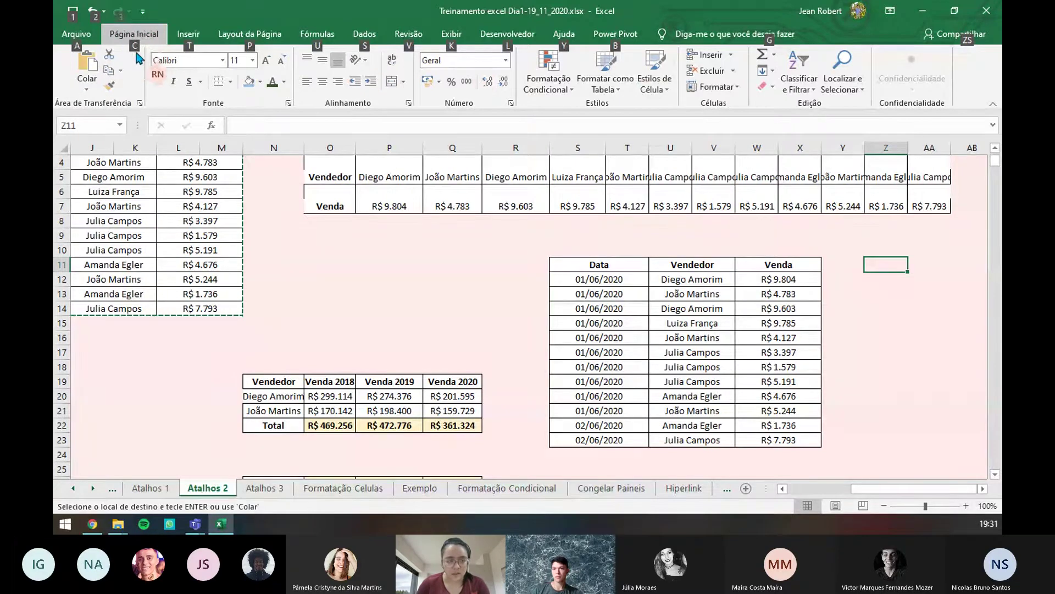
key(c)
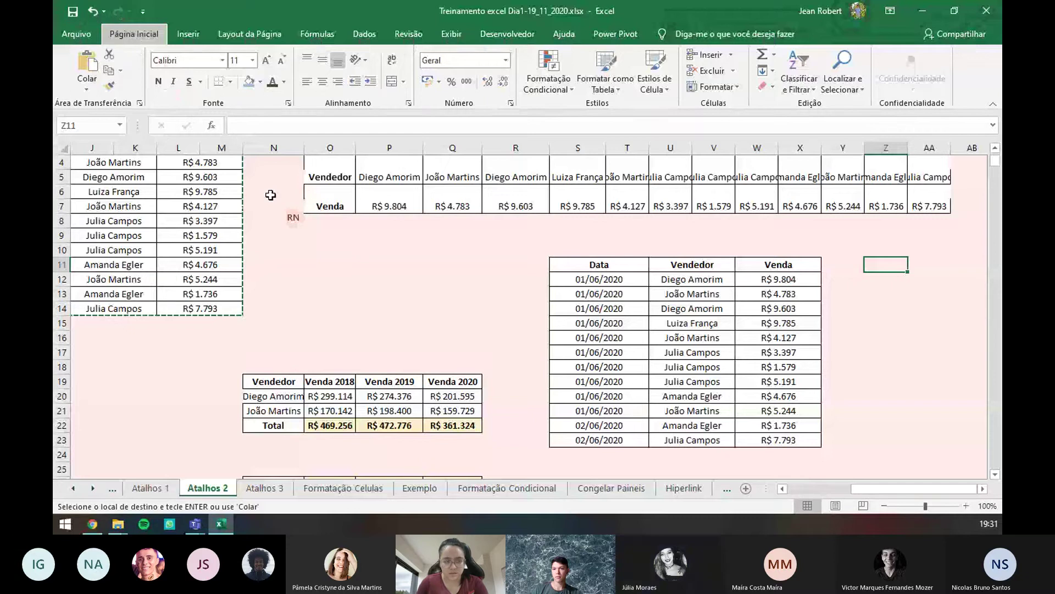
key(alt)
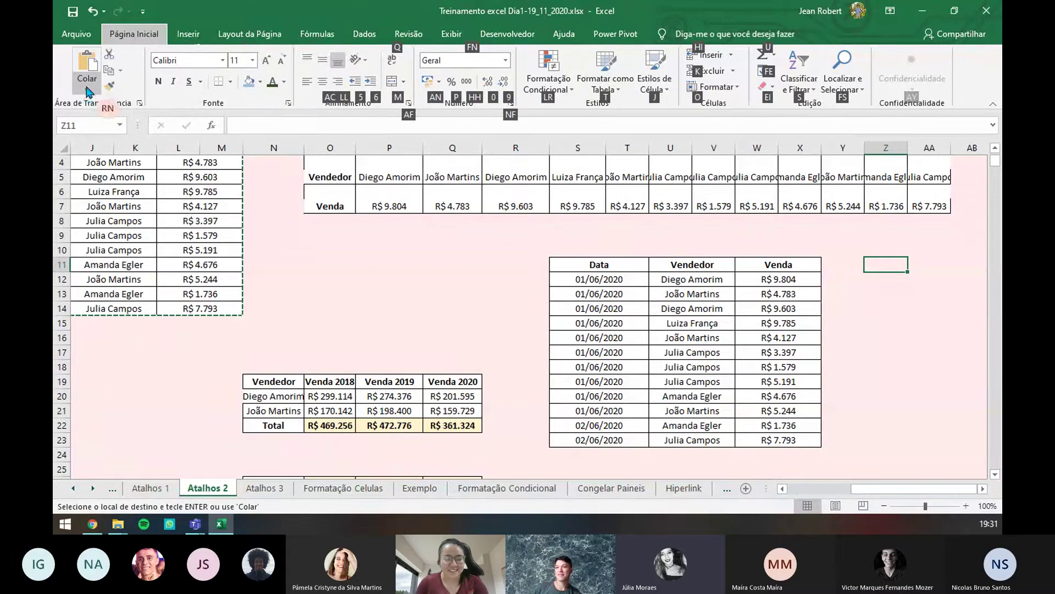
key(v)
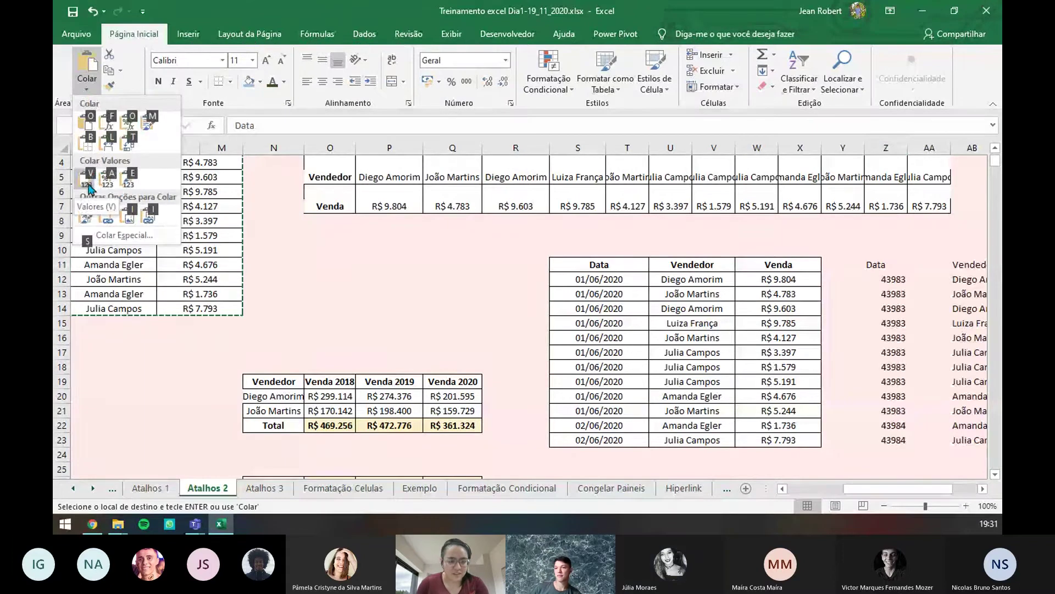
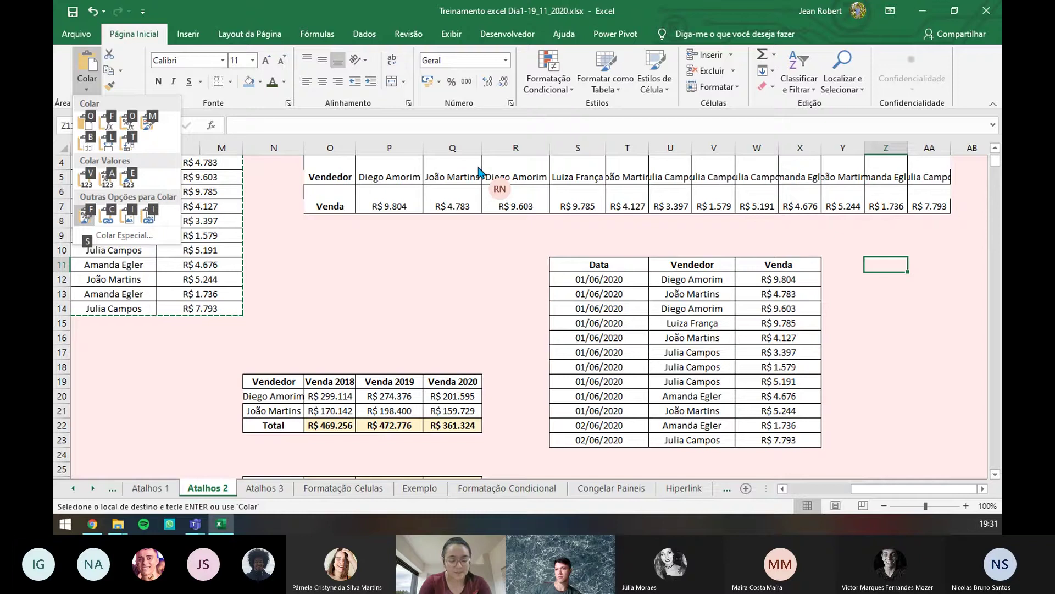
- Paste only the sales table's bordered formatting into the empty Z11:AE23 block and cancel the copy
key(Return)
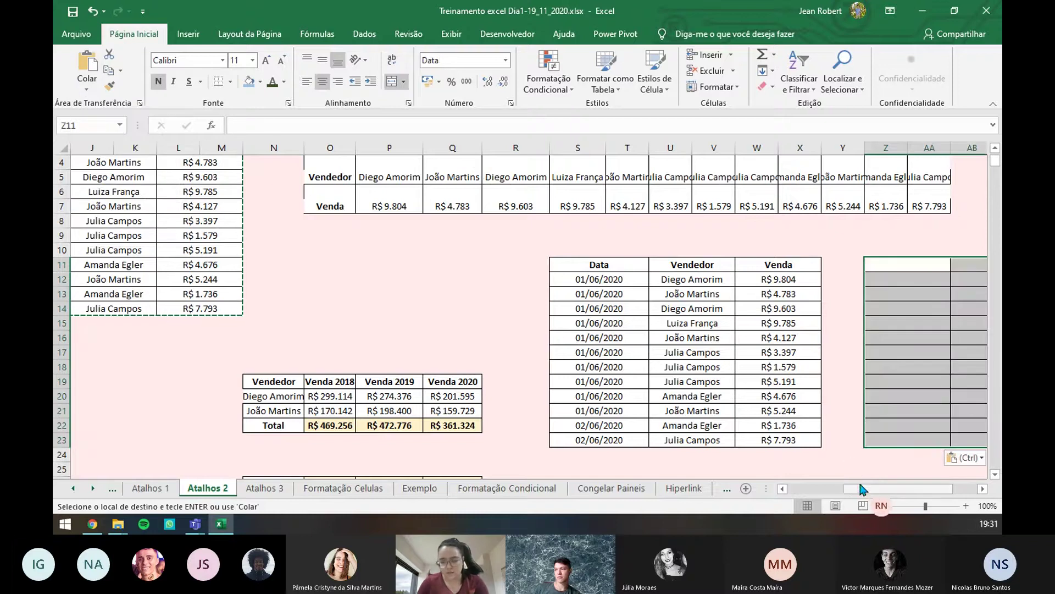
drag(861, 491, 760, 489)
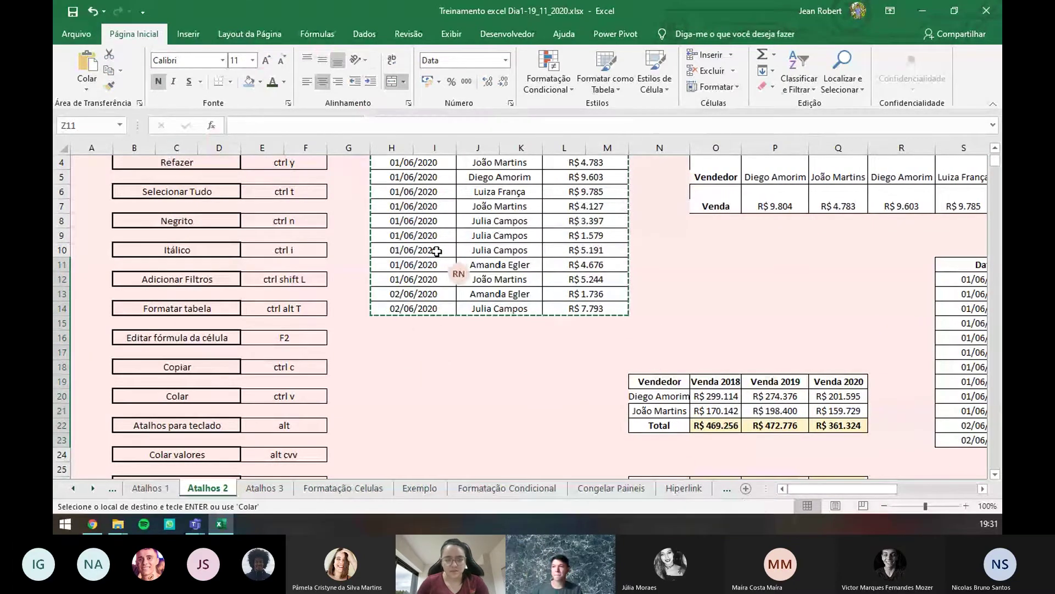
key(Escape)
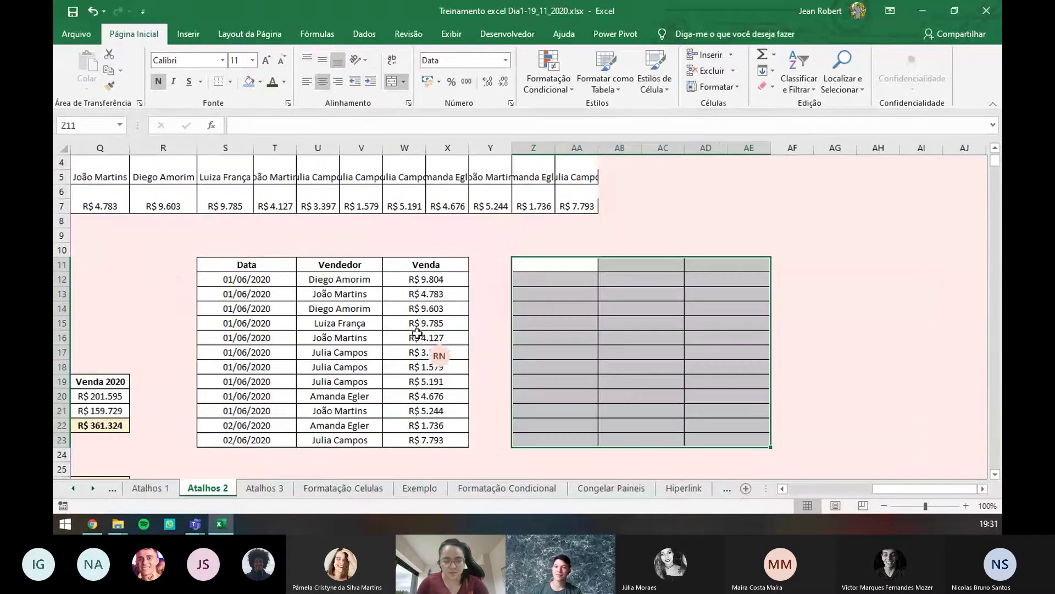
- Select R11 and scroll back left to the original sales table
click(182, 266)
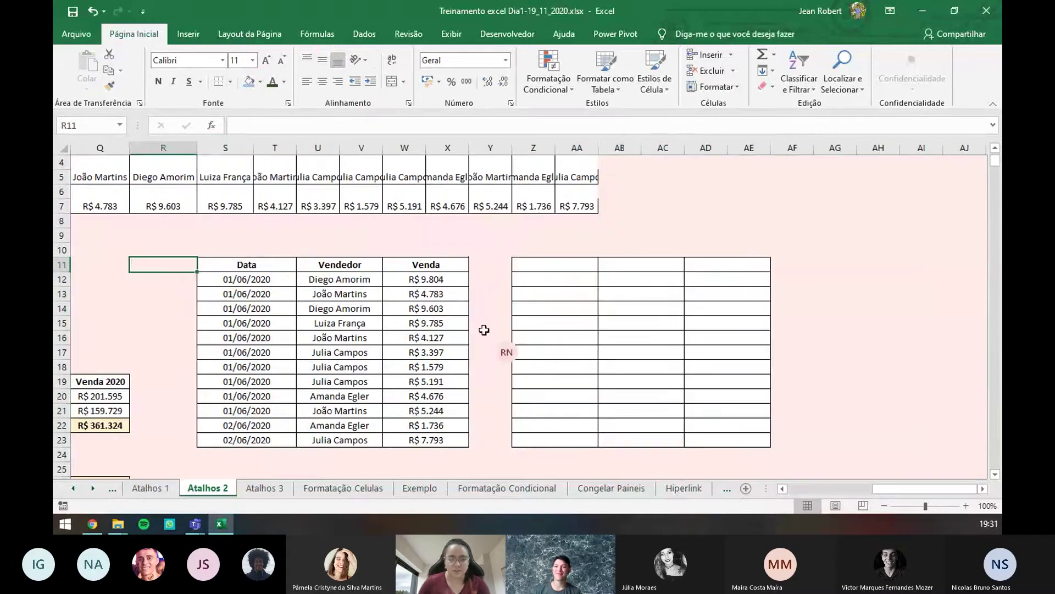
drag(891, 488, 777, 489)
scroll(337, 387, down, 2)
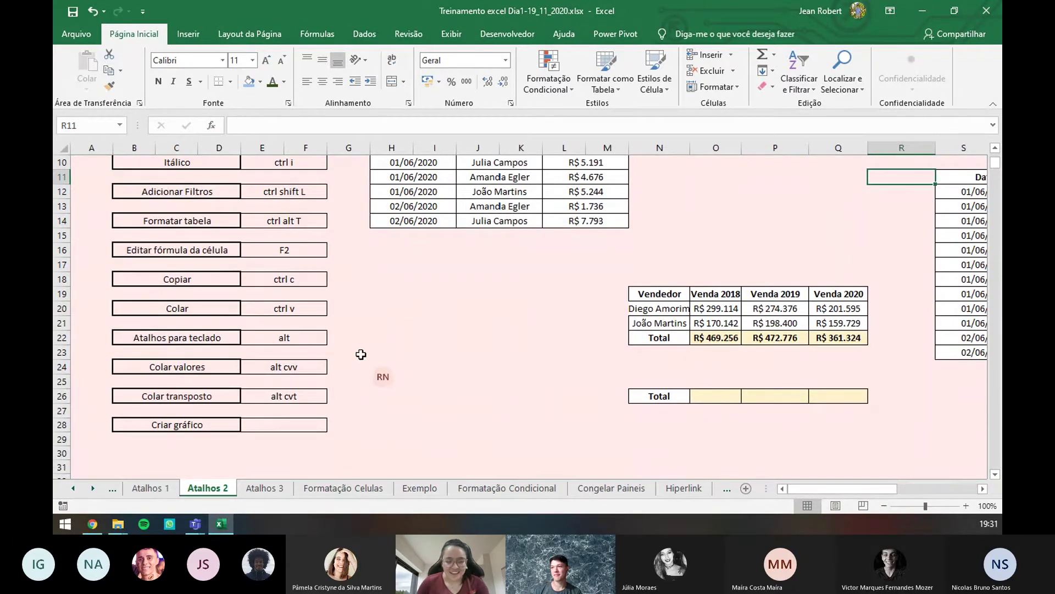
scroll(660, 287, up, 2)
scroll(660, 286, up, 1)
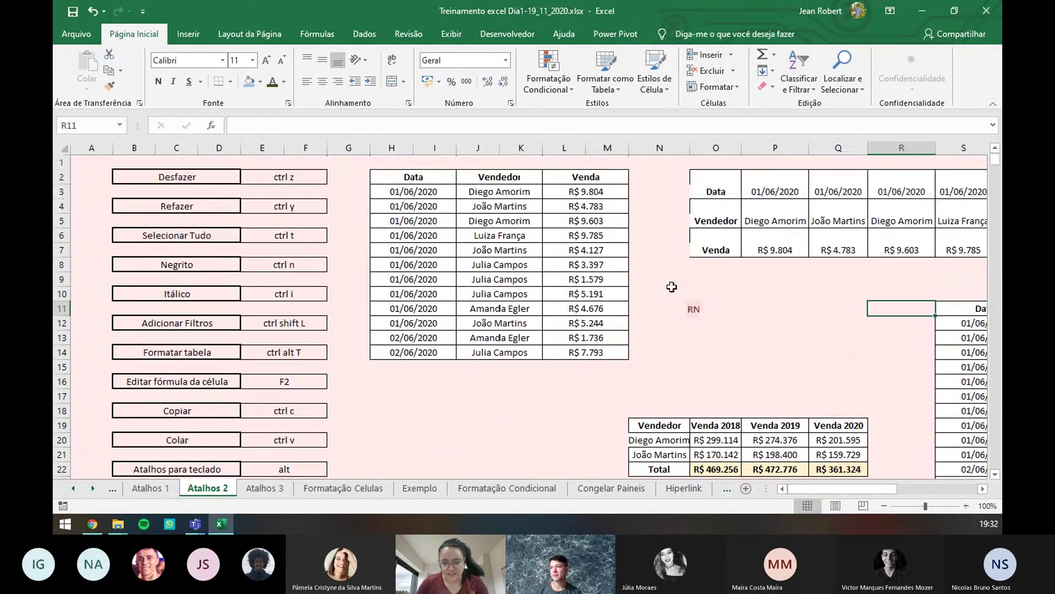
scroll(697, 257, down, 1)
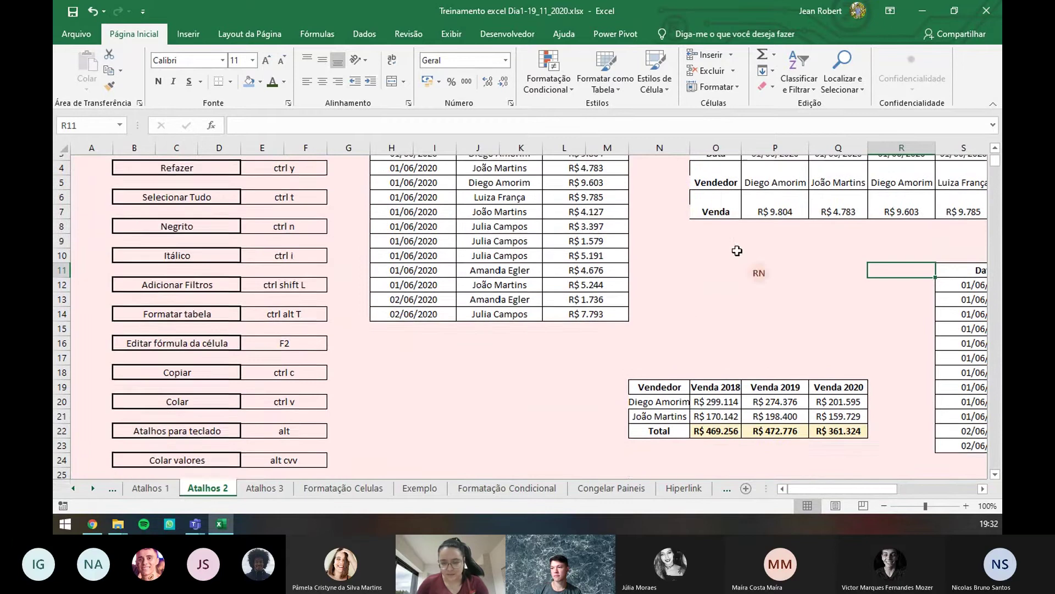
scroll(709, 264, up, 1)
scroll(729, 330, down, 1)
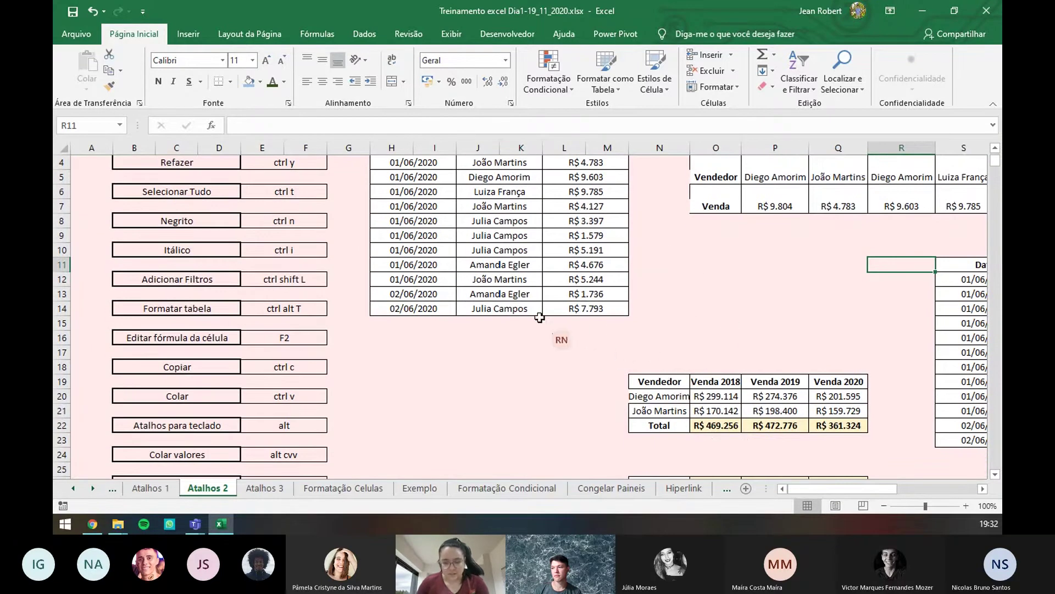
click(747, 400)
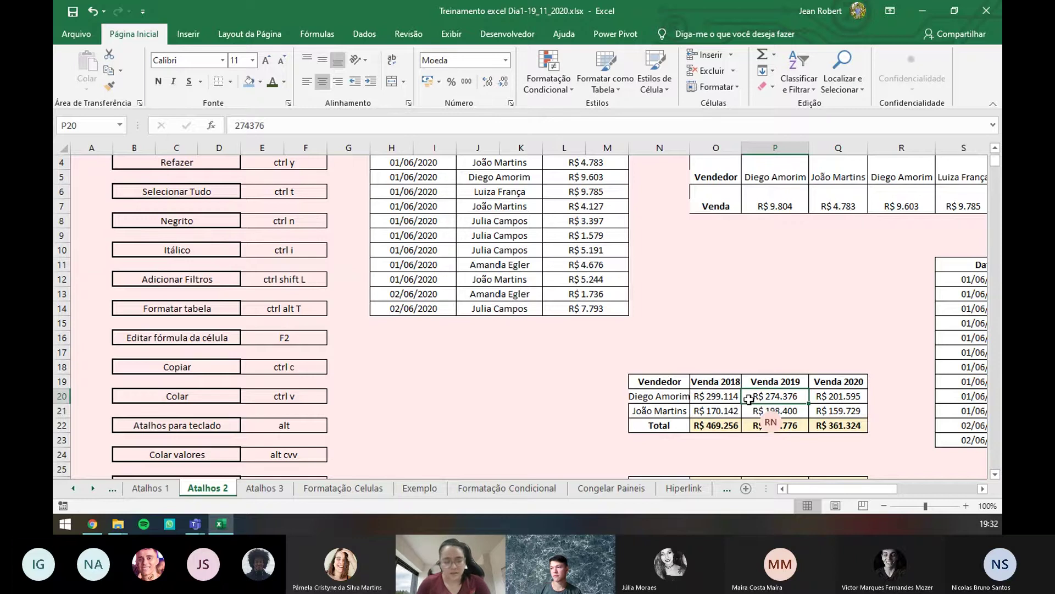
key(ctrl+t)
key(alt+F1)
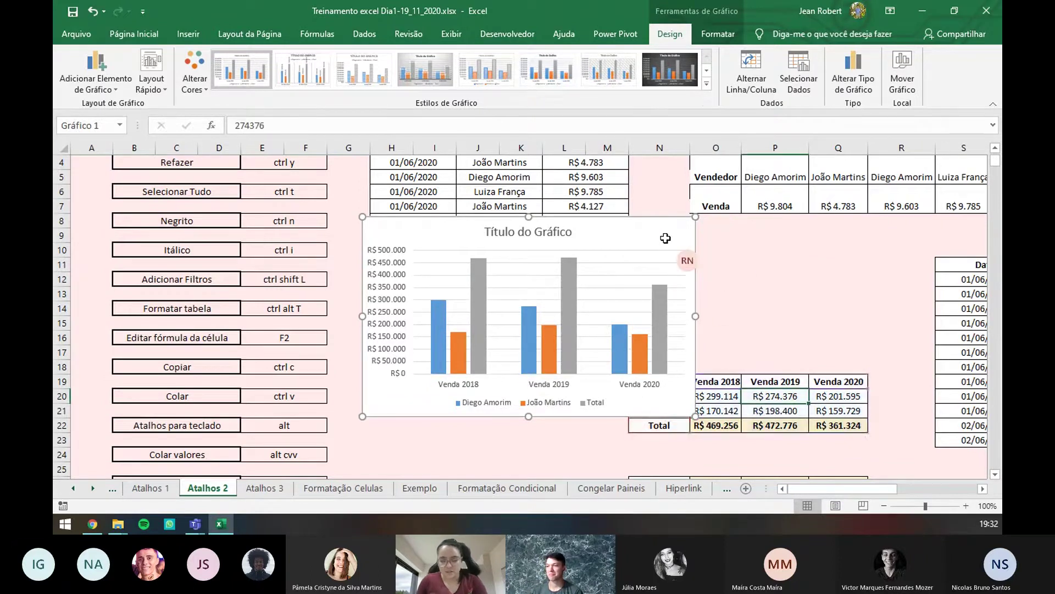
key(ctrl+z)
click(772, 398)
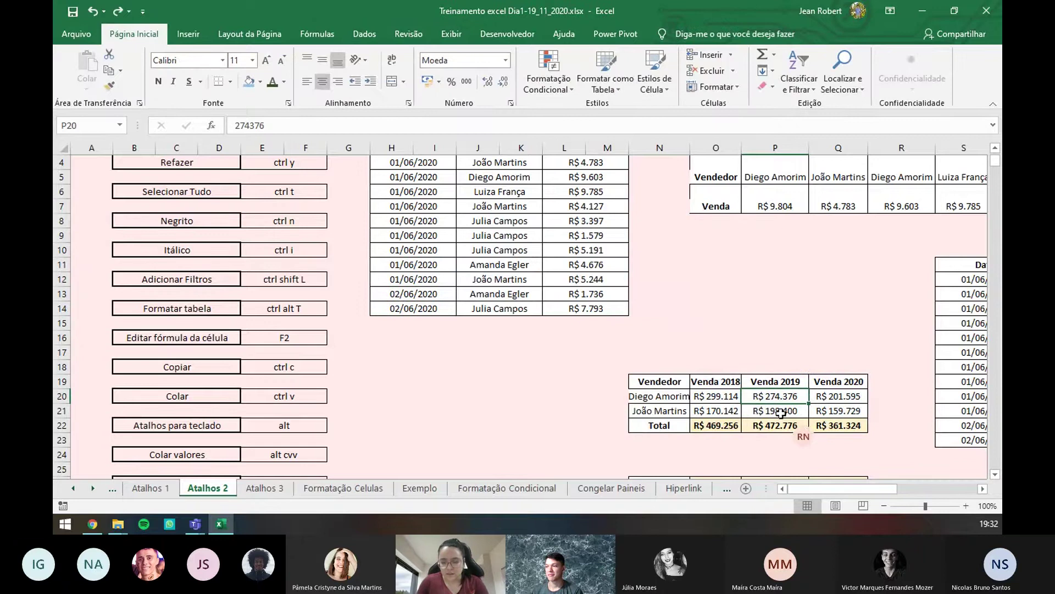
click(775, 411)
click(715, 411)
click(713, 392)
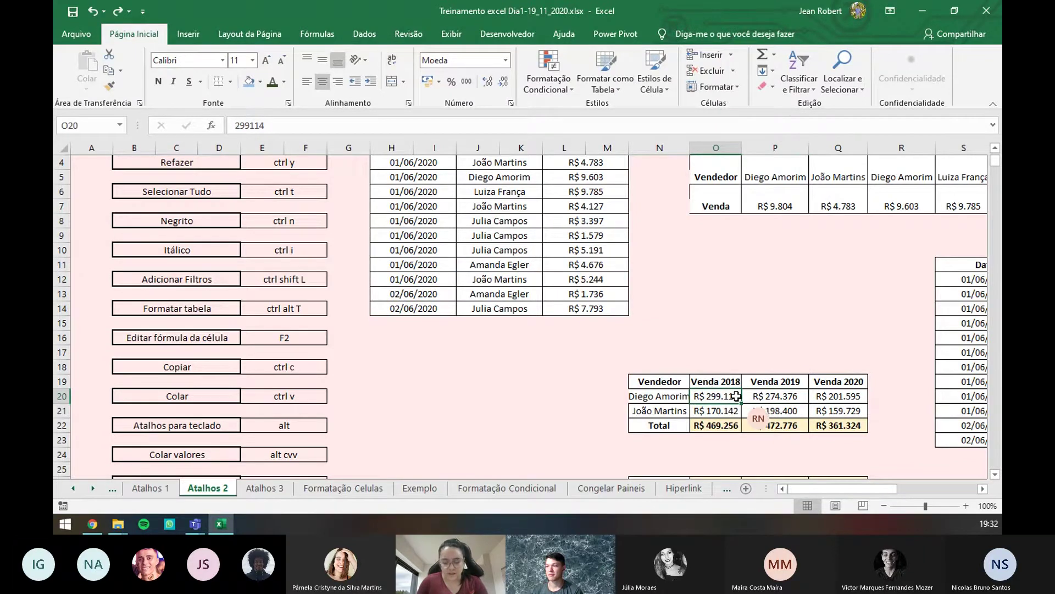
key(alt+F1)
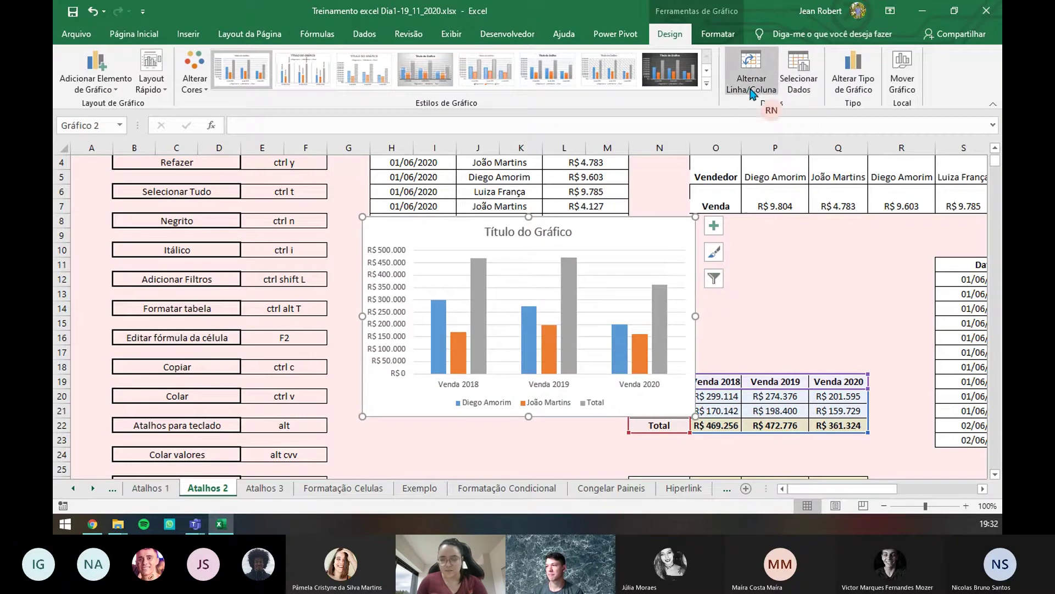
click(496, 70)
click(548, 70)
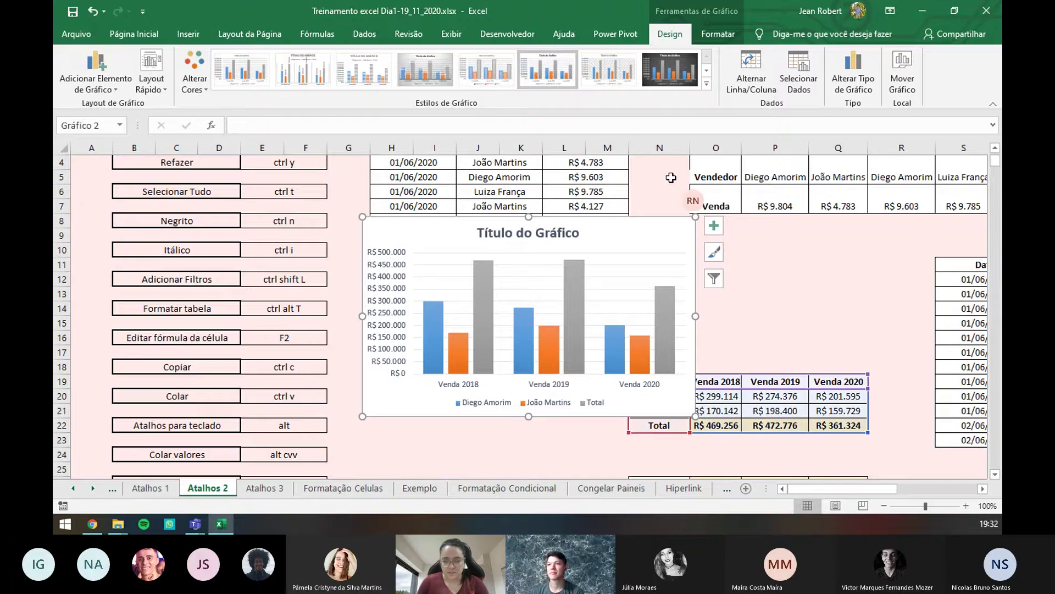
- Delete the chart and enter 'alt F1' in E28 beside Criar gráfico
key(Delete)
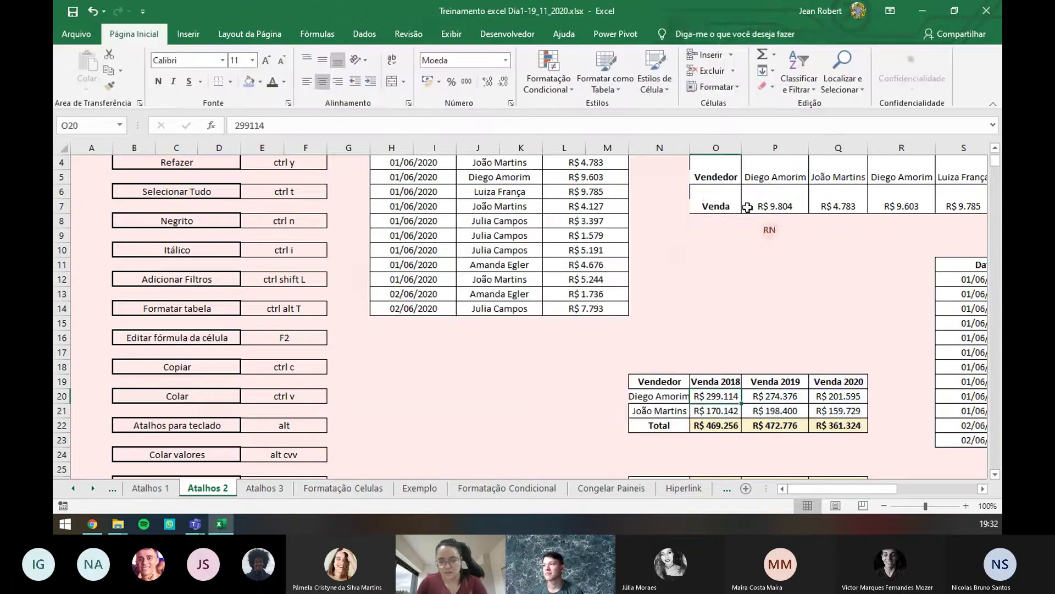
scroll(288, 414, down, 3)
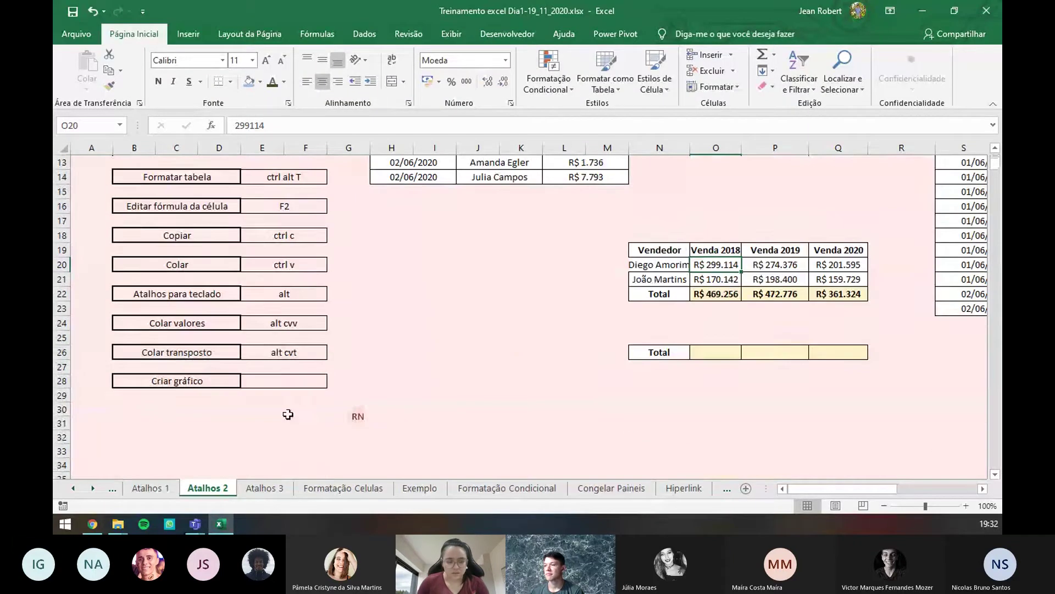
double_click(280, 378)
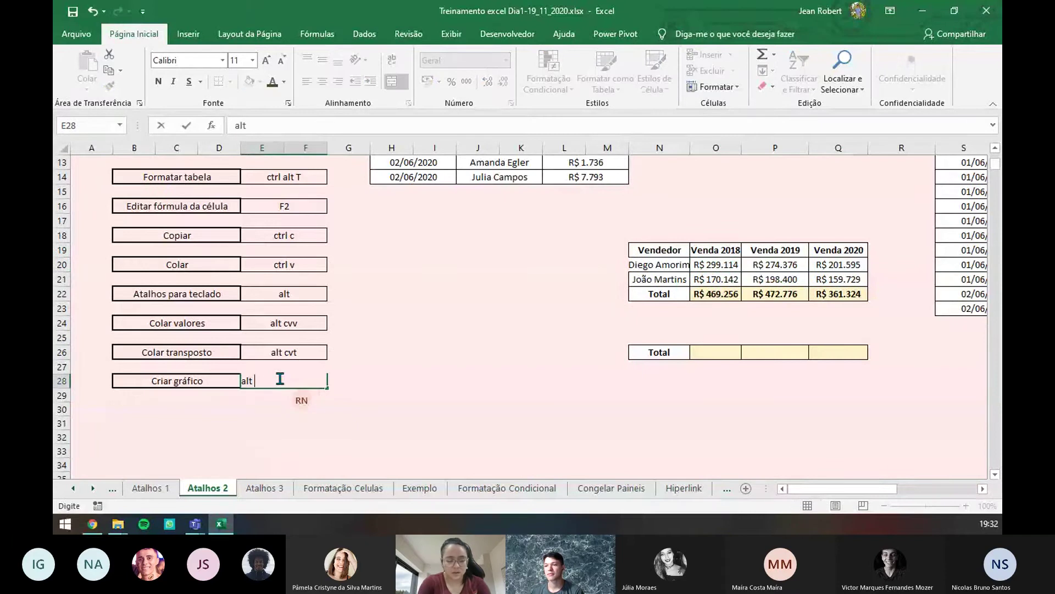
click(486, 365)
scroll(485, 363, up, 2)
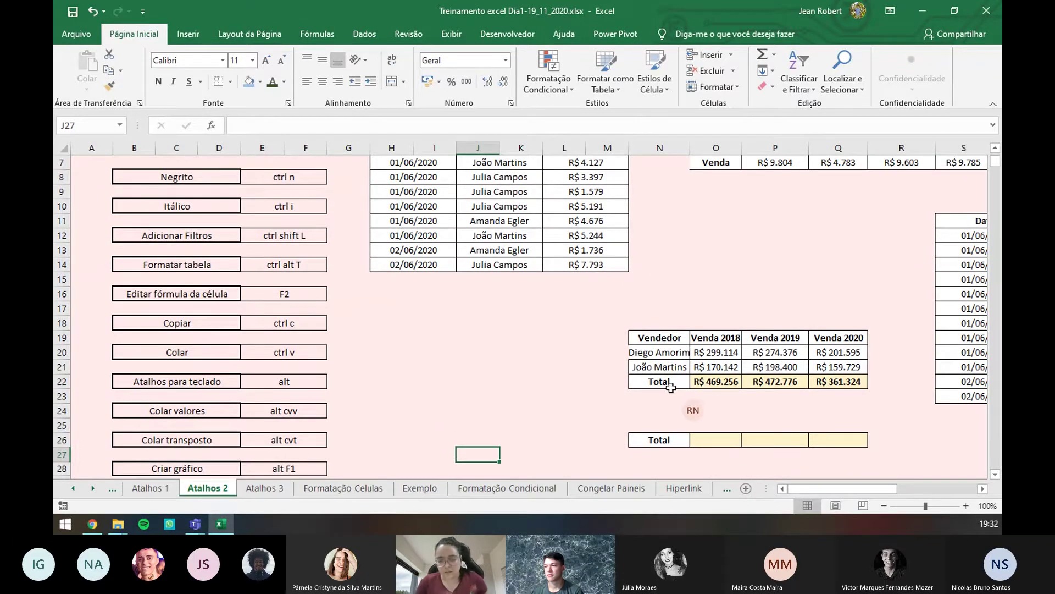
click(705, 379)
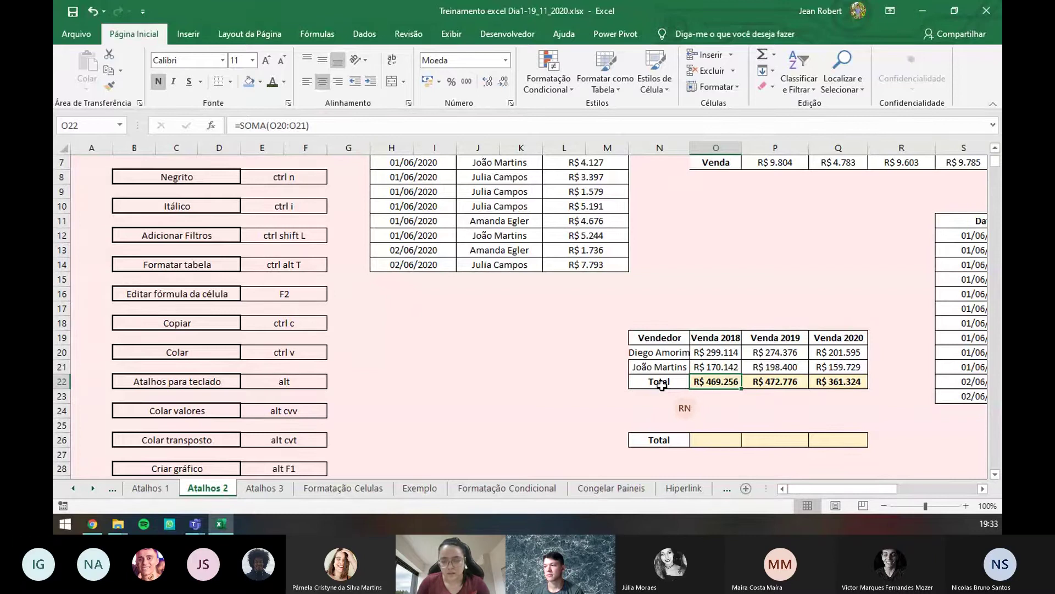
- Copy the 2018–2020 totals O22:Q22 and paste them into O26
drag(699, 376, 838, 379)
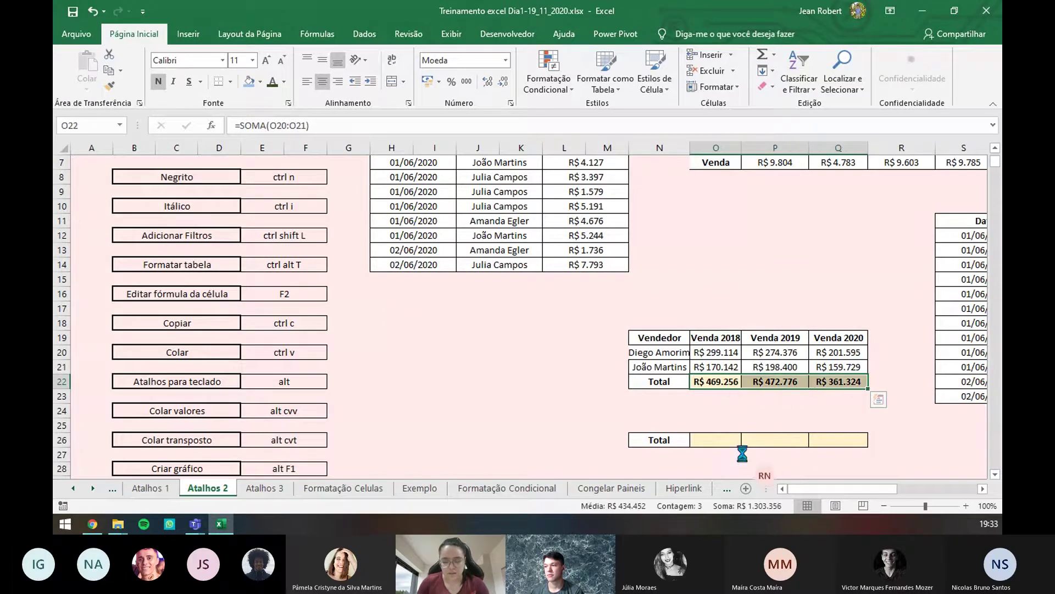
key(ctrl+c)
click(716, 437)
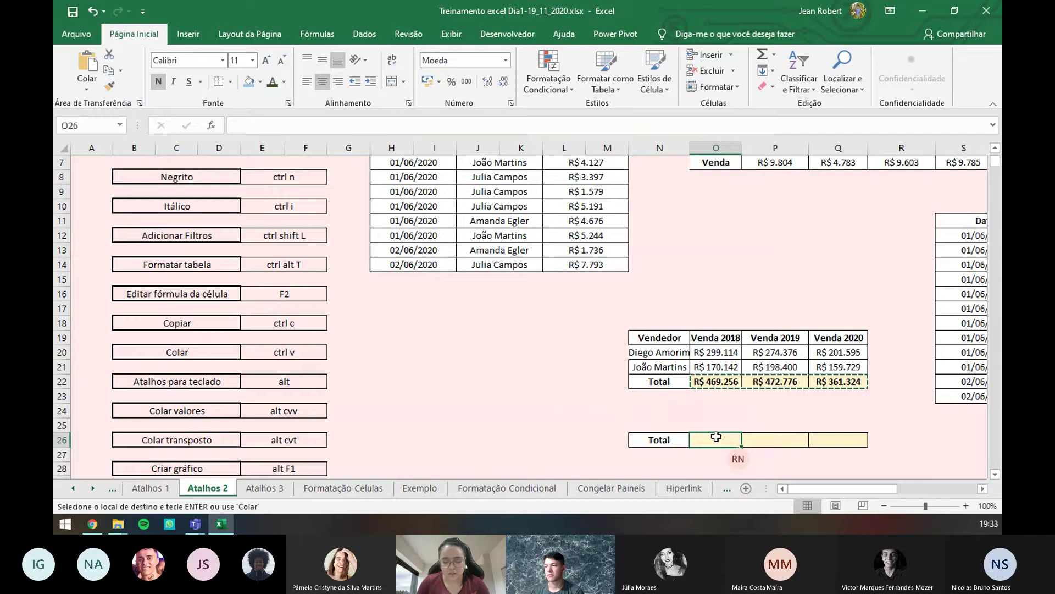
key(ctrl+v)
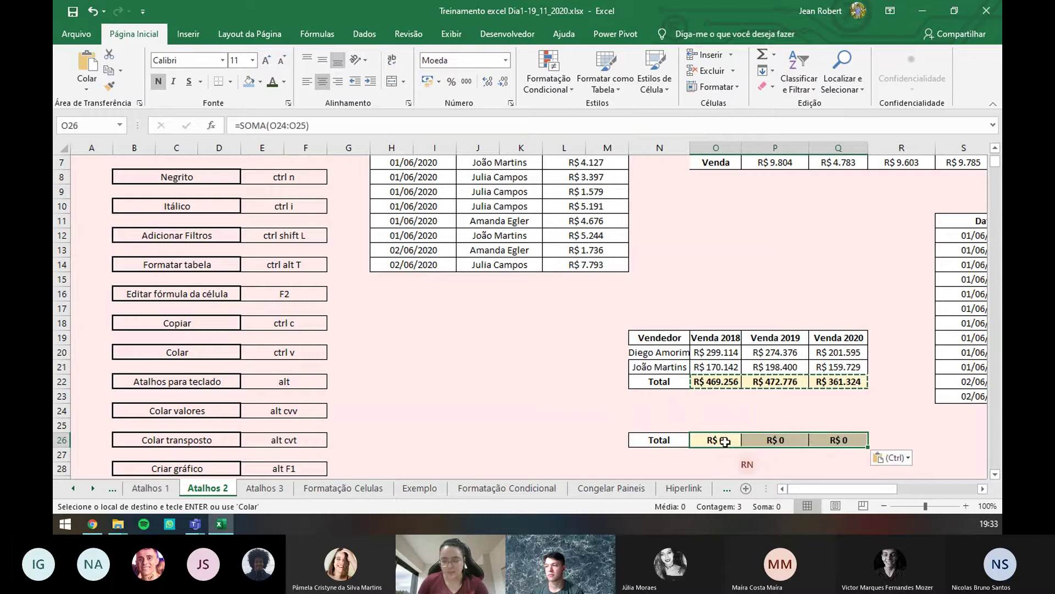
- Compare the SOMA ranges in O22 and O26, then undo the paste into row 26
click(713, 379)
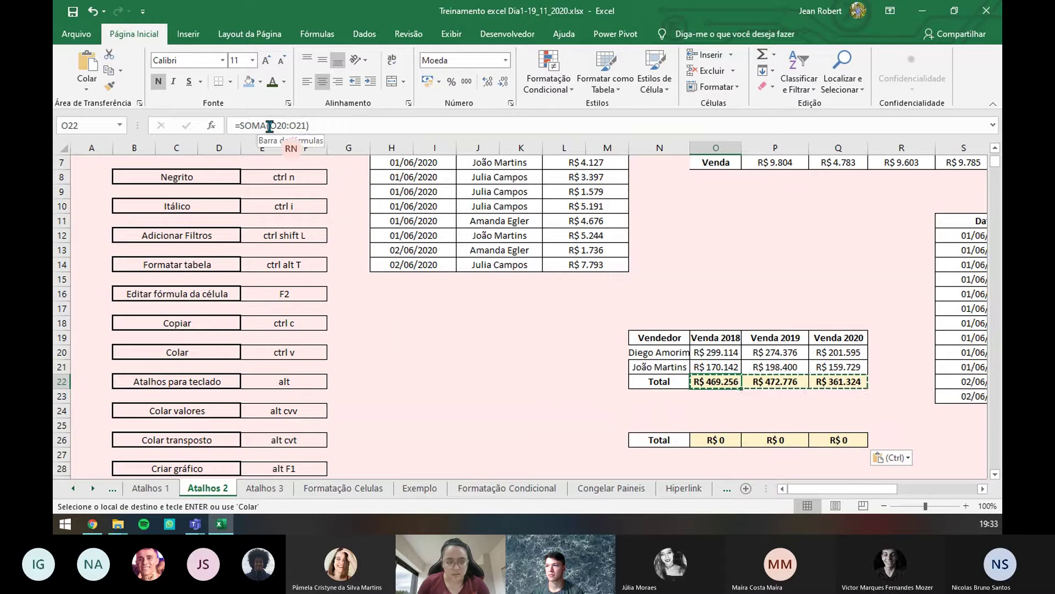
drag(269, 126, 295, 126)
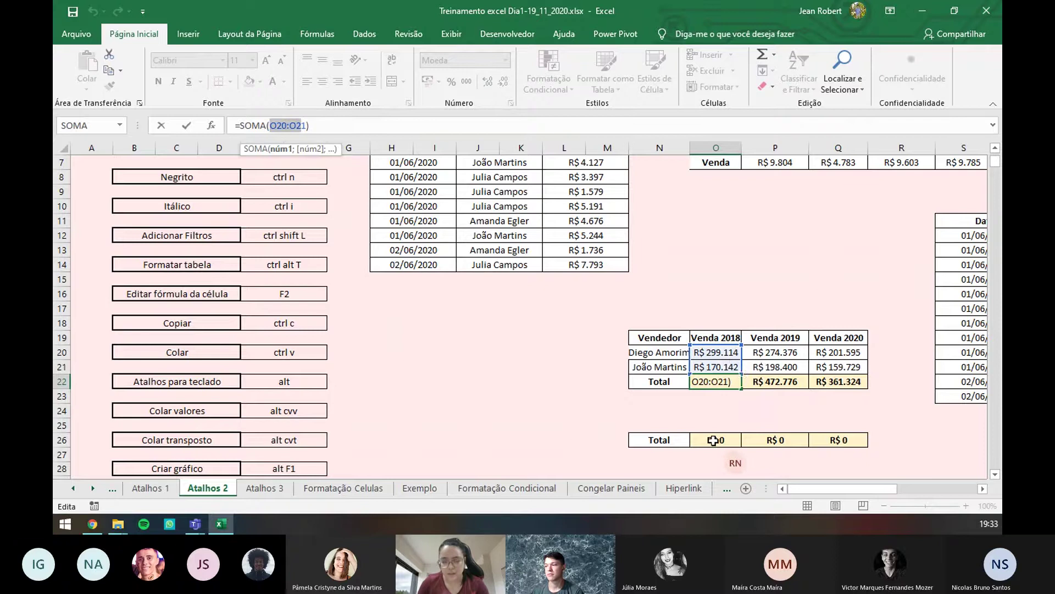
key(ctrl+Return)
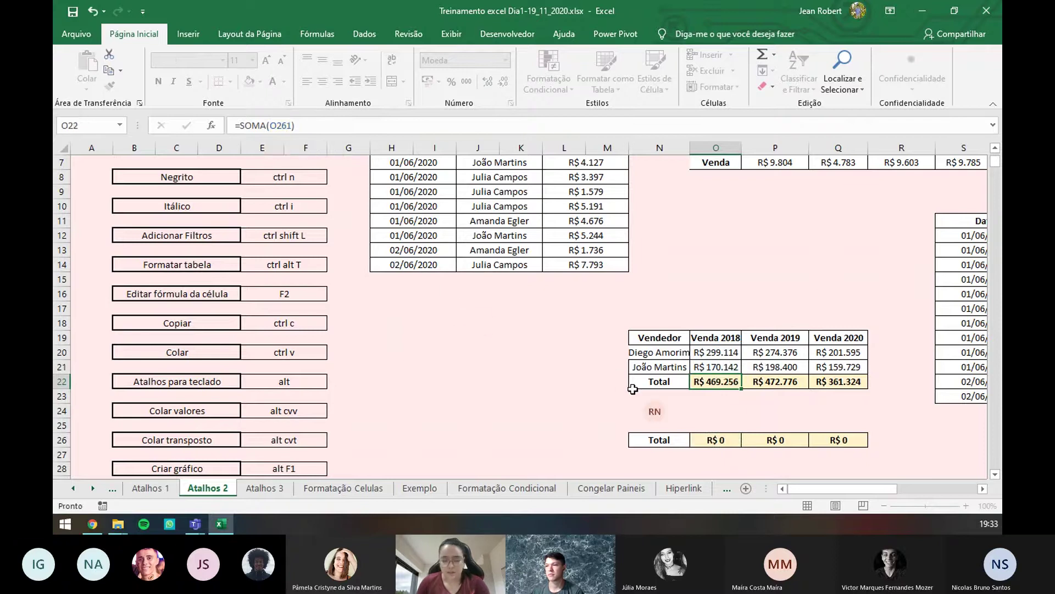
click(731, 443)
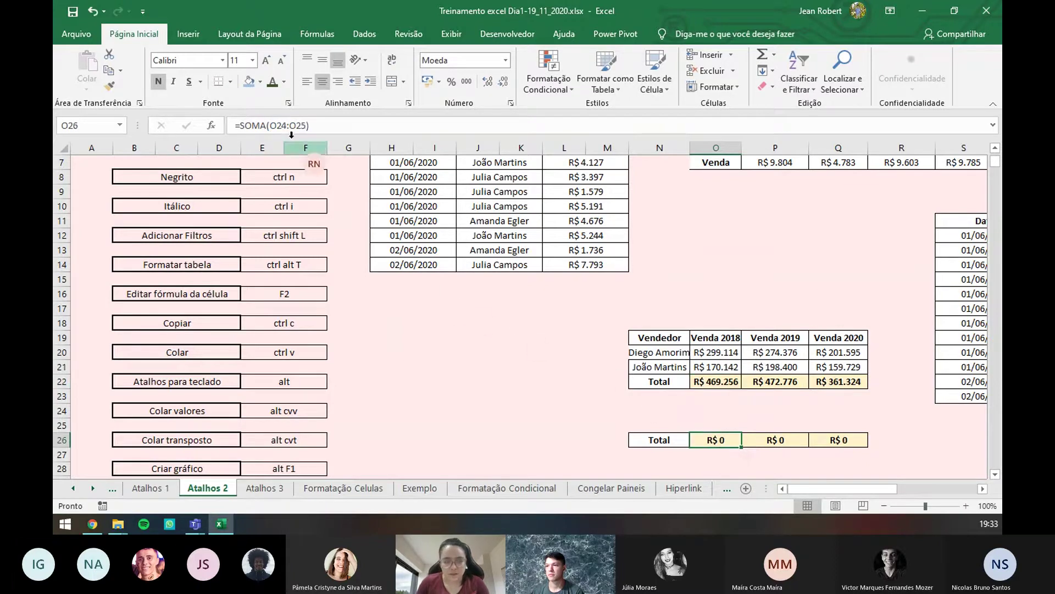
drag(271, 125, 294, 124)
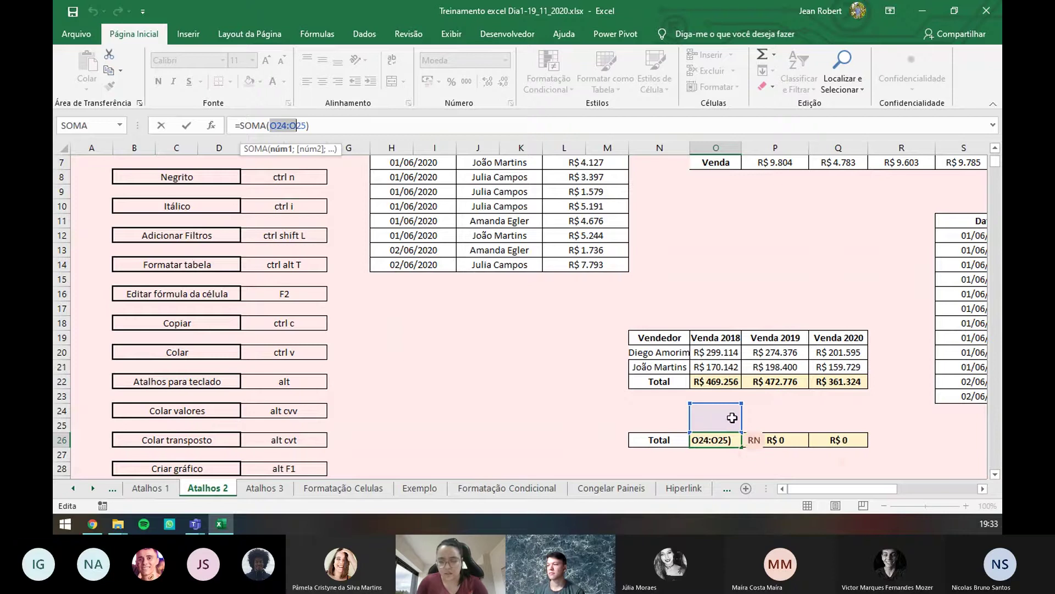
key(Escape)
key(ctrl+z)
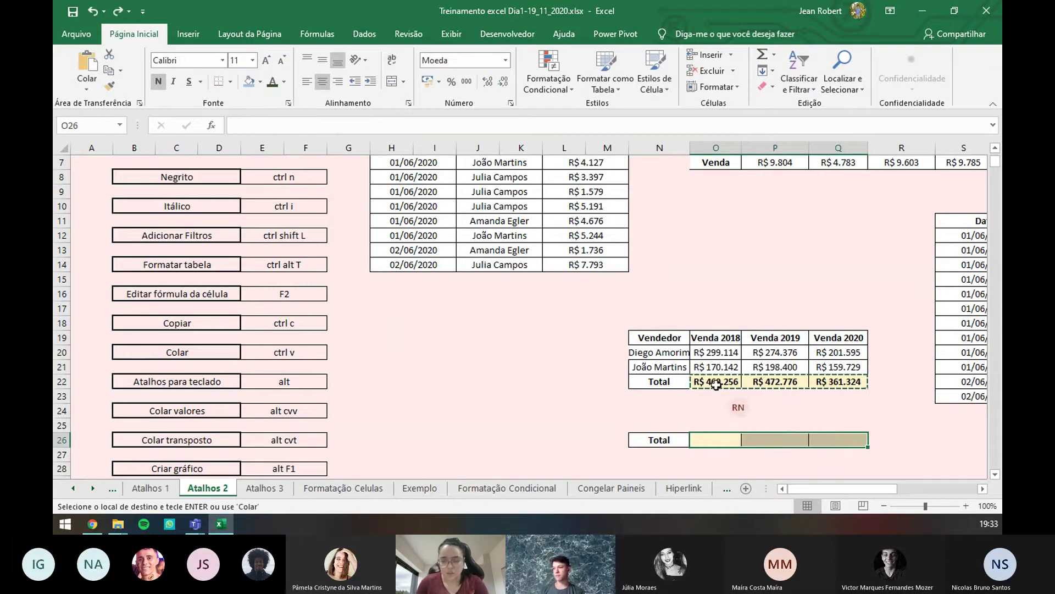
- Paste the year totals into O26:Q26 as plain fixed numbers
drag(720, 380, 832, 378)
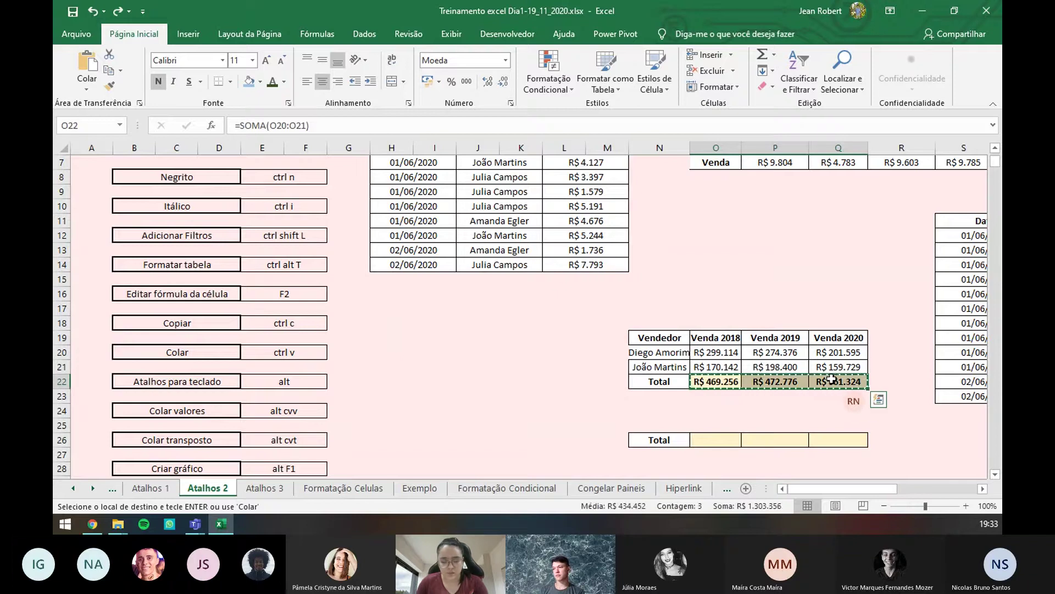
click(719, 434)
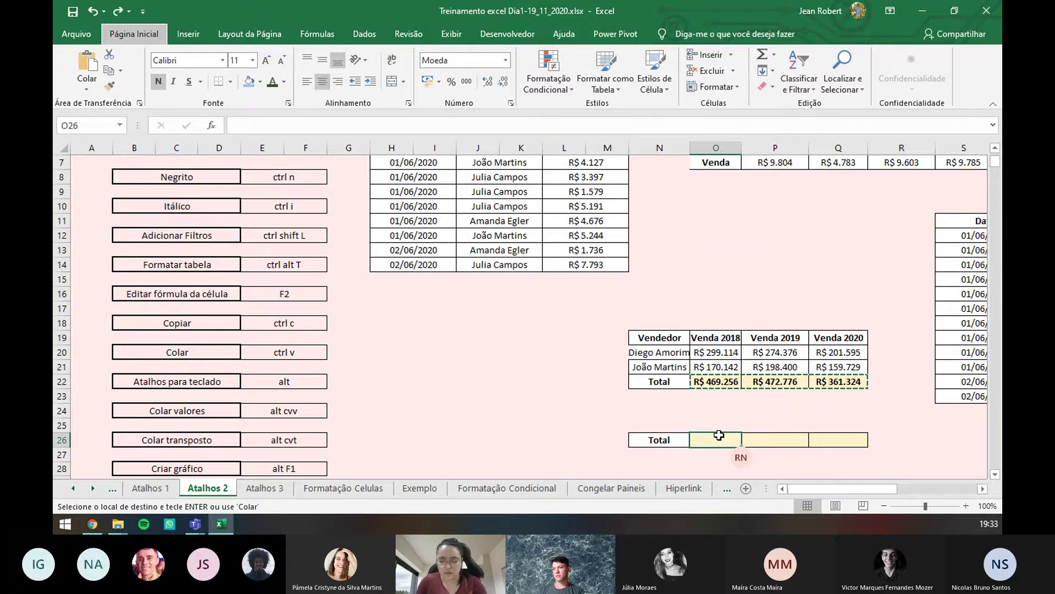
key(ctrl+v)
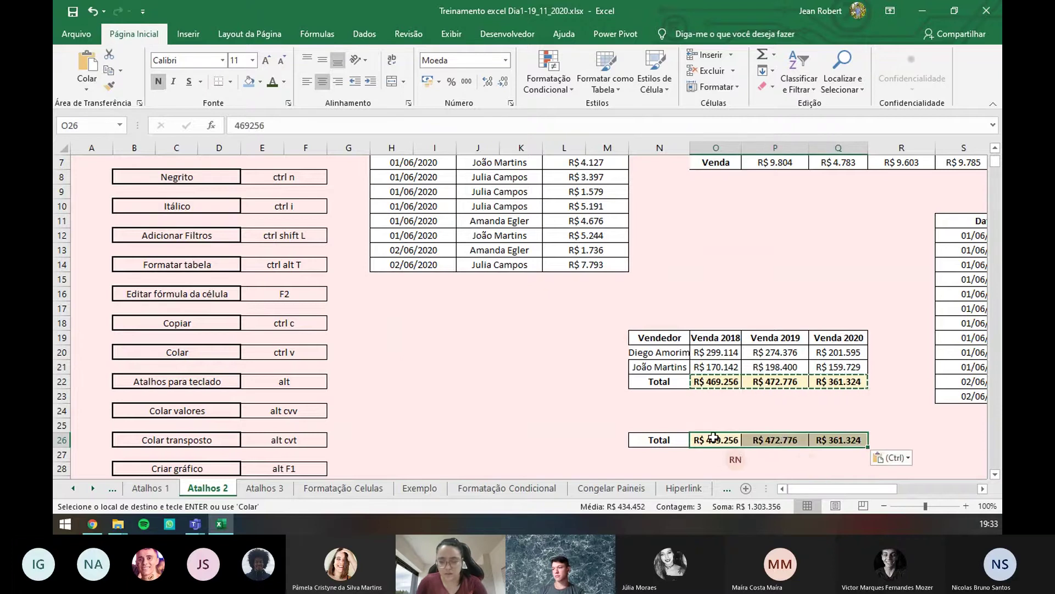
click(713, 437)
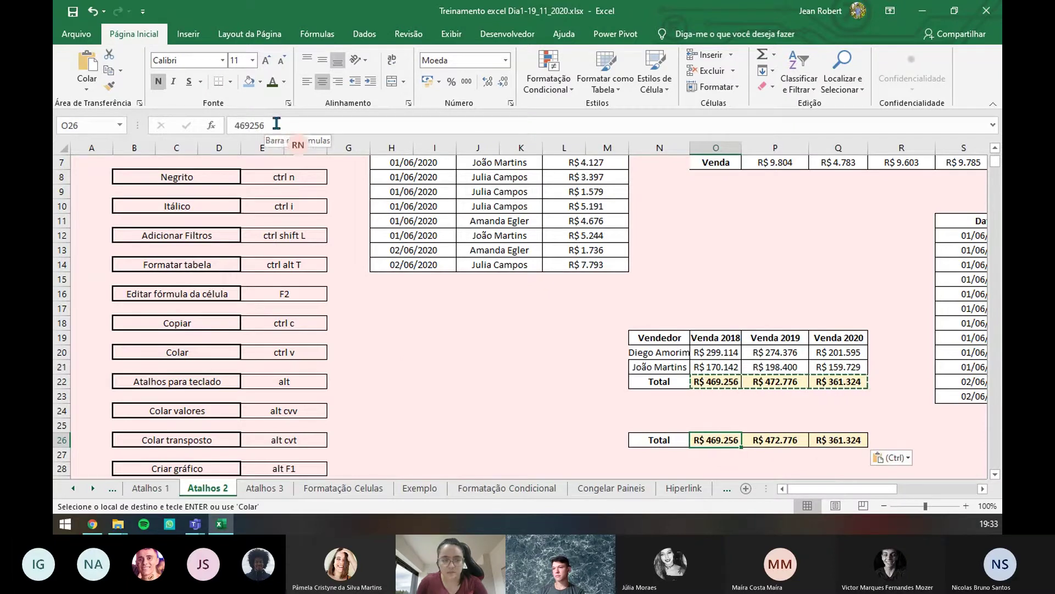
drag(277, 123, 233, 125)
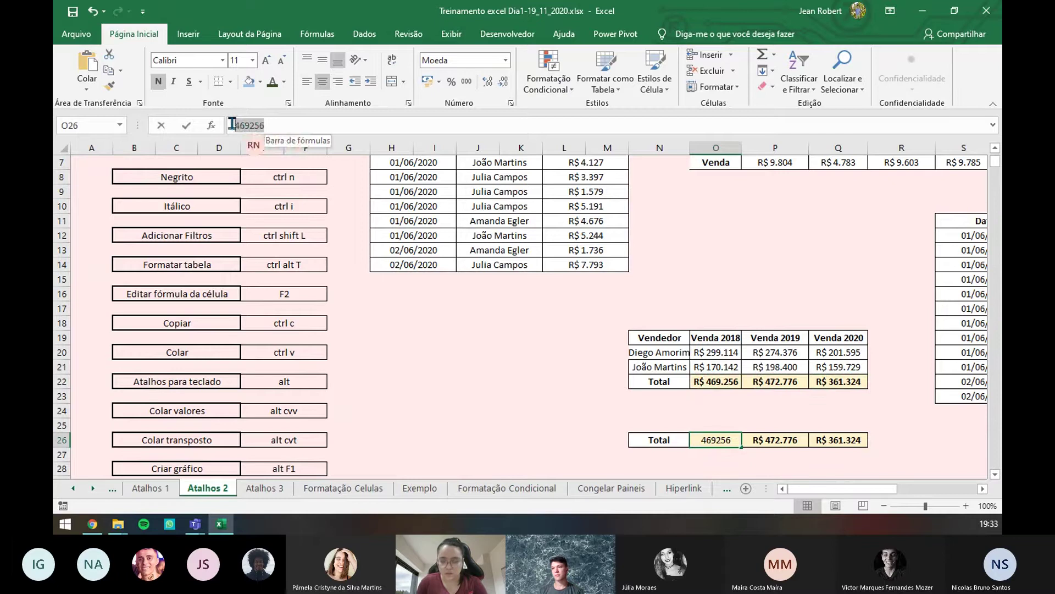
- Change the second seller's 2018 sale in O21 from 170142 to 0, leaving O26:Q26 unchanged
click(704, 380)
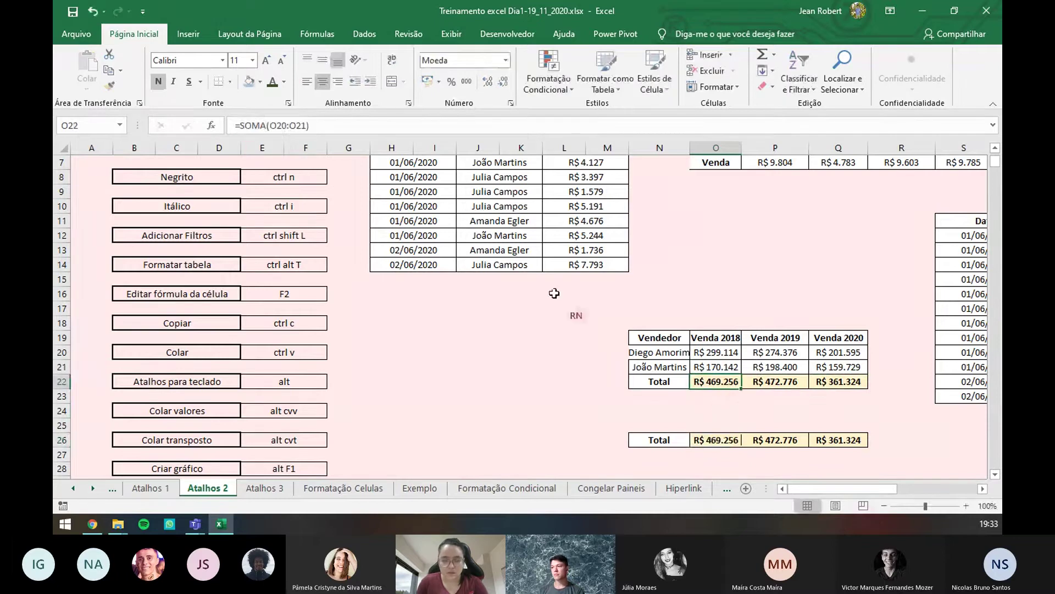
double_click(712, 367)
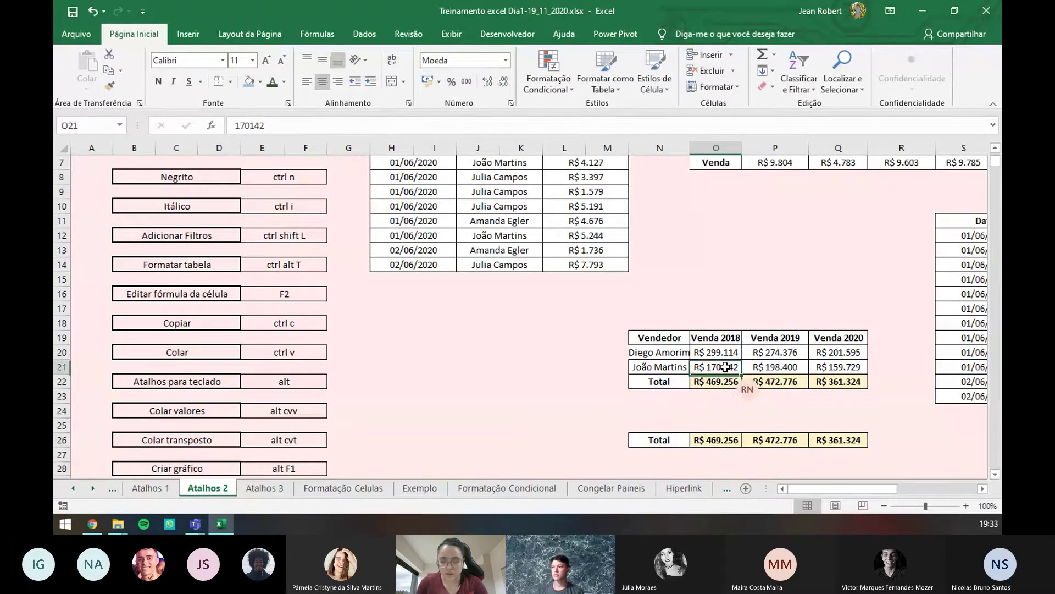
double_click(712, 367)
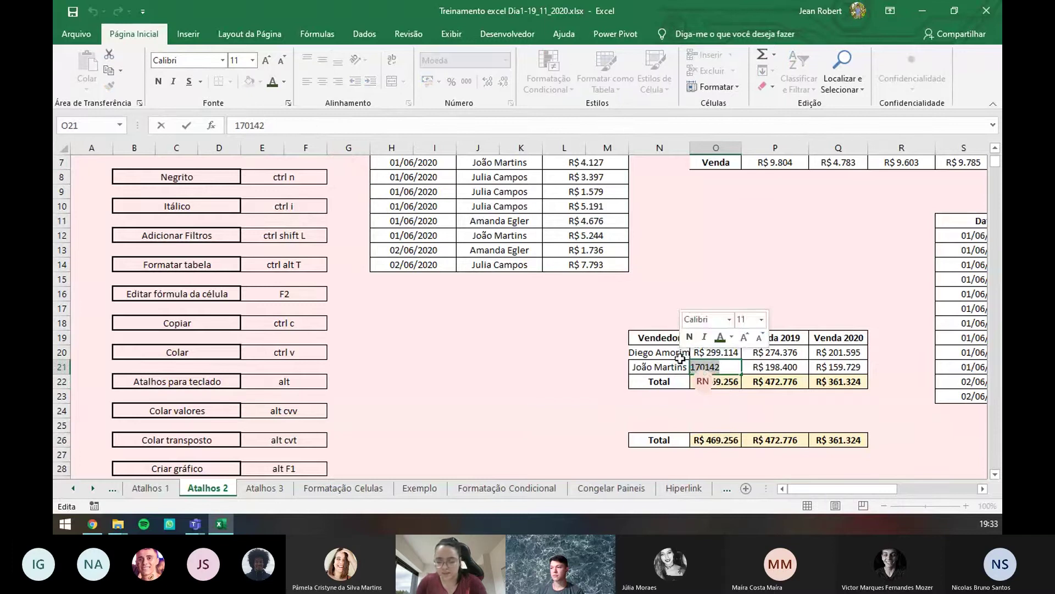
text(0)
key(Return)
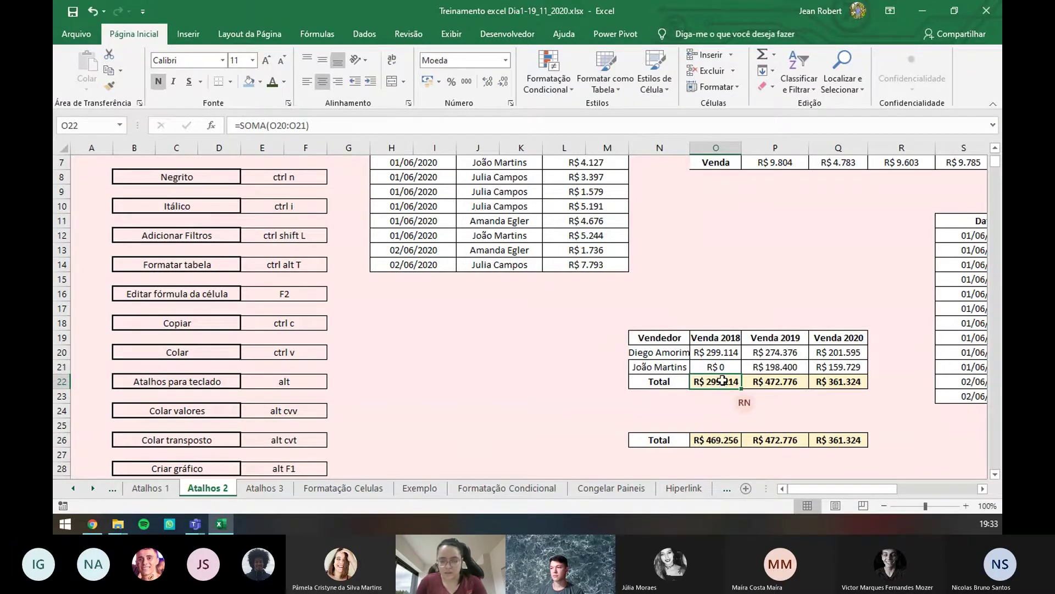
click(719, 443)
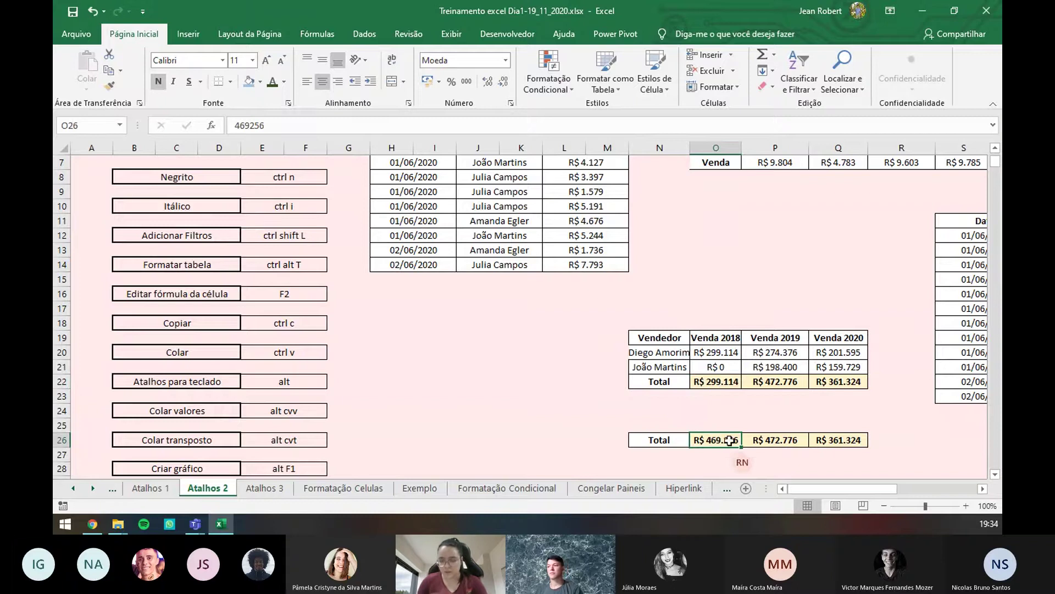
drag(729, 439, 841, 440)
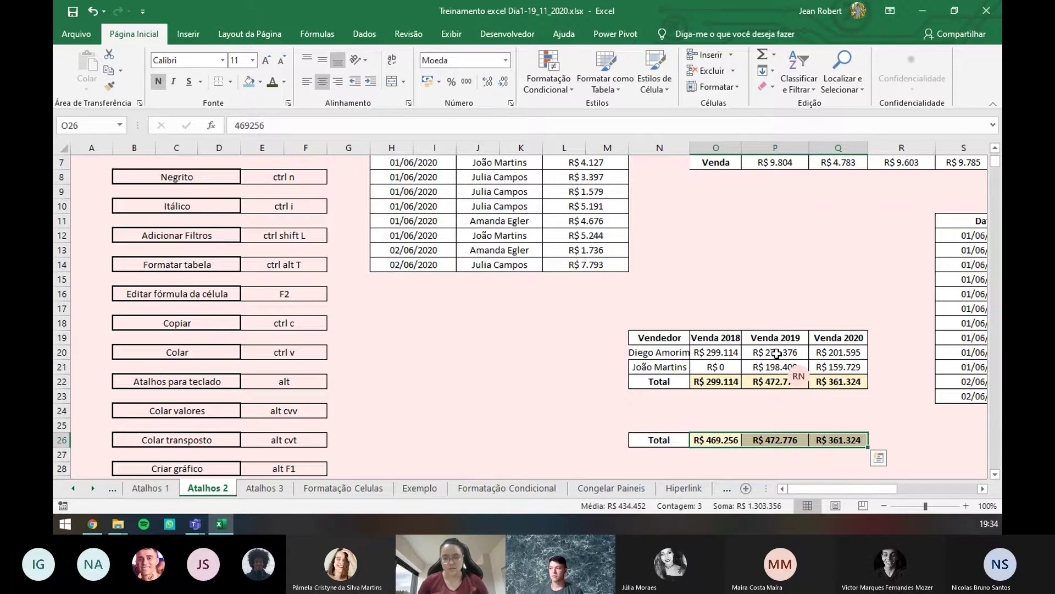
- Leave Atalhos 2 for the Atalhos 3 sheet with the Nomes / E-mail da Meta table
scroll(666, 237, up, 2)
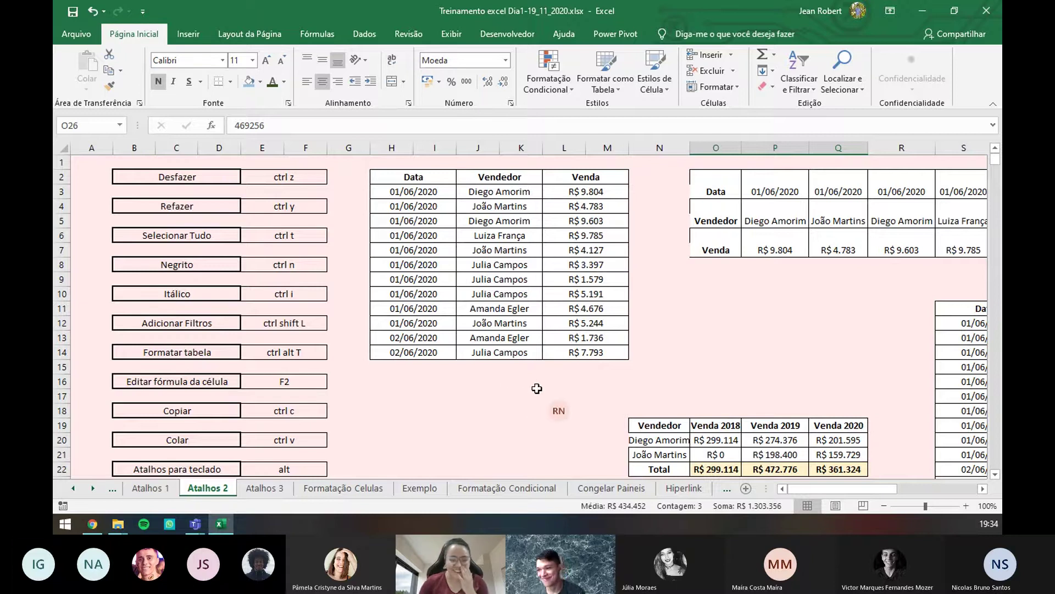
scroll(447, 426, down, 2)
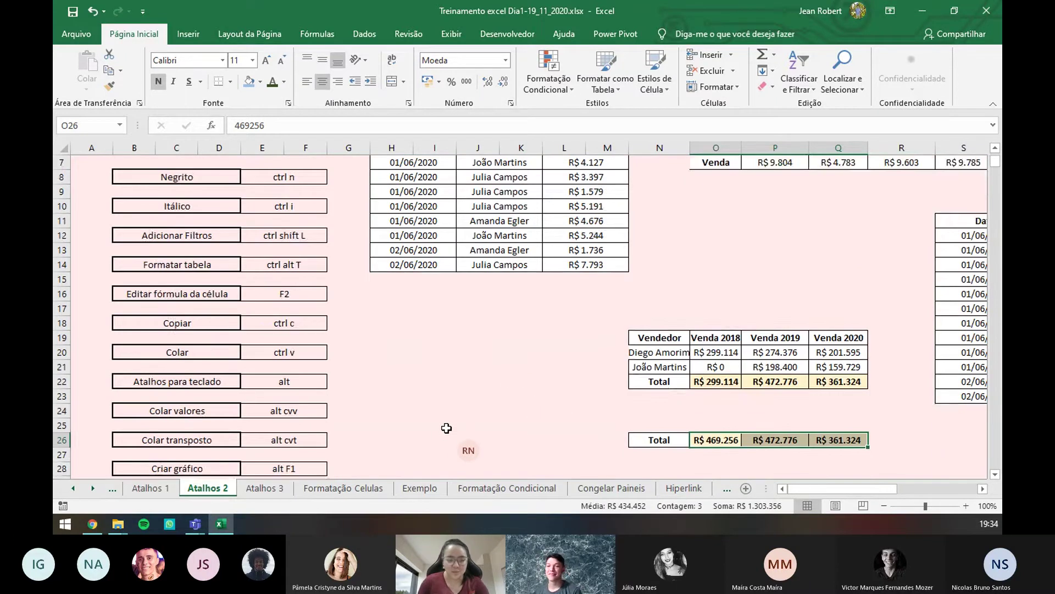
scroll(446, 428, down, 2)
scroll(446, 426, up, 4)
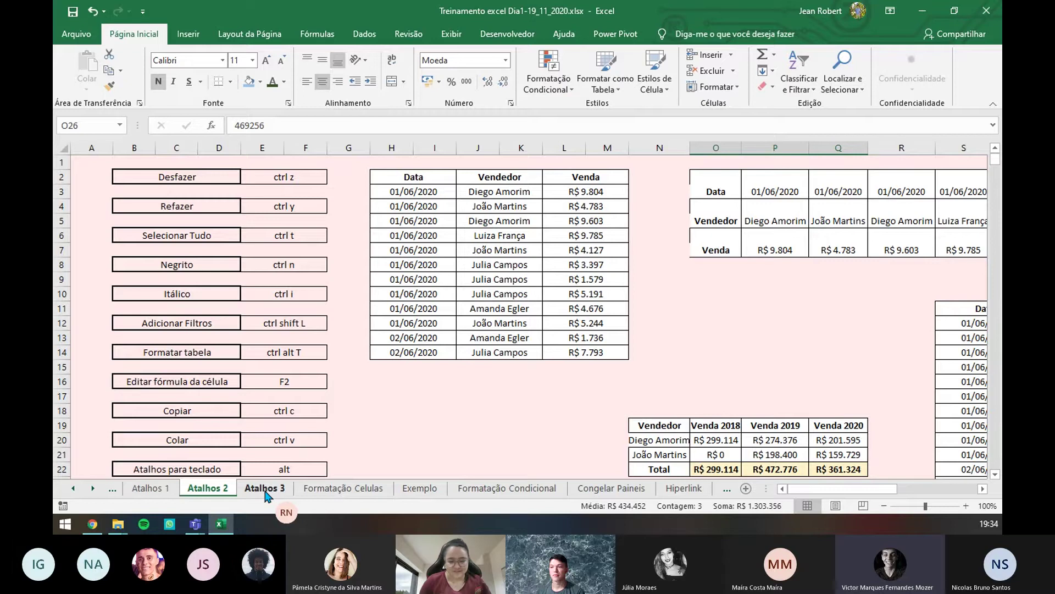
click(266, 493)
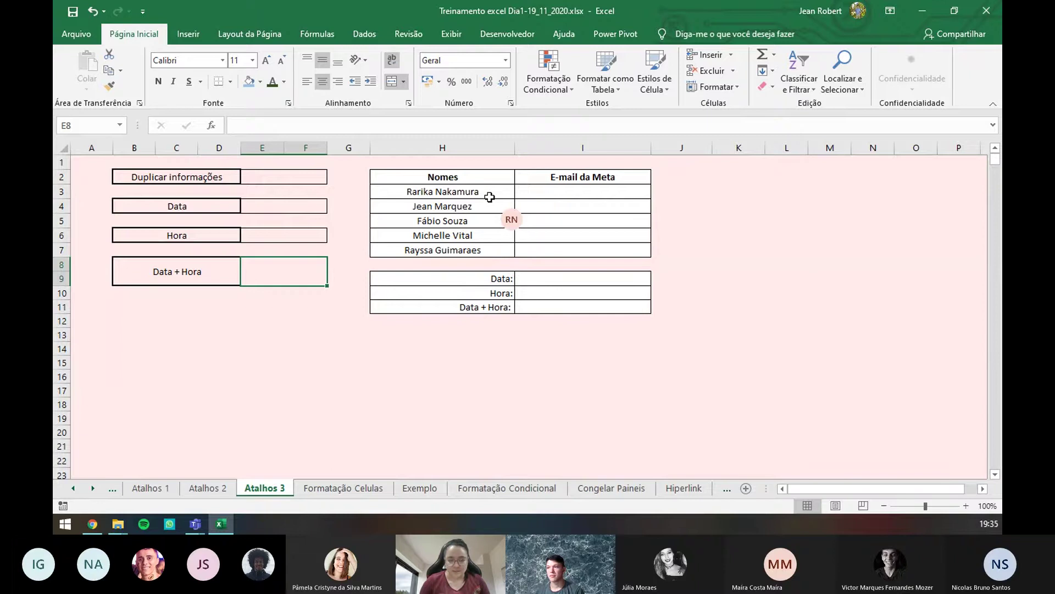
double_click(667, 200)
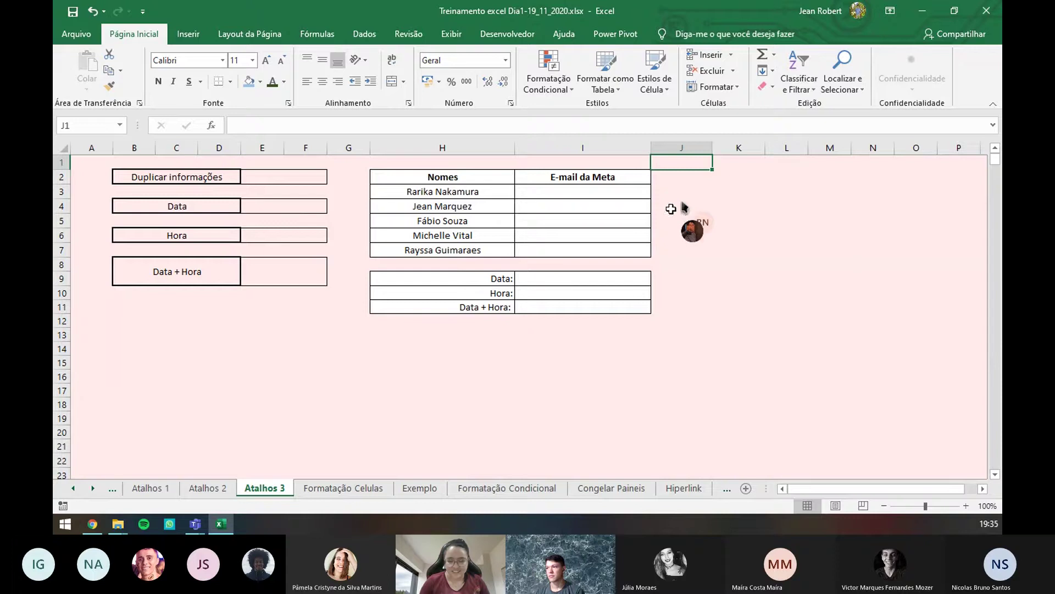
click(682, 206)
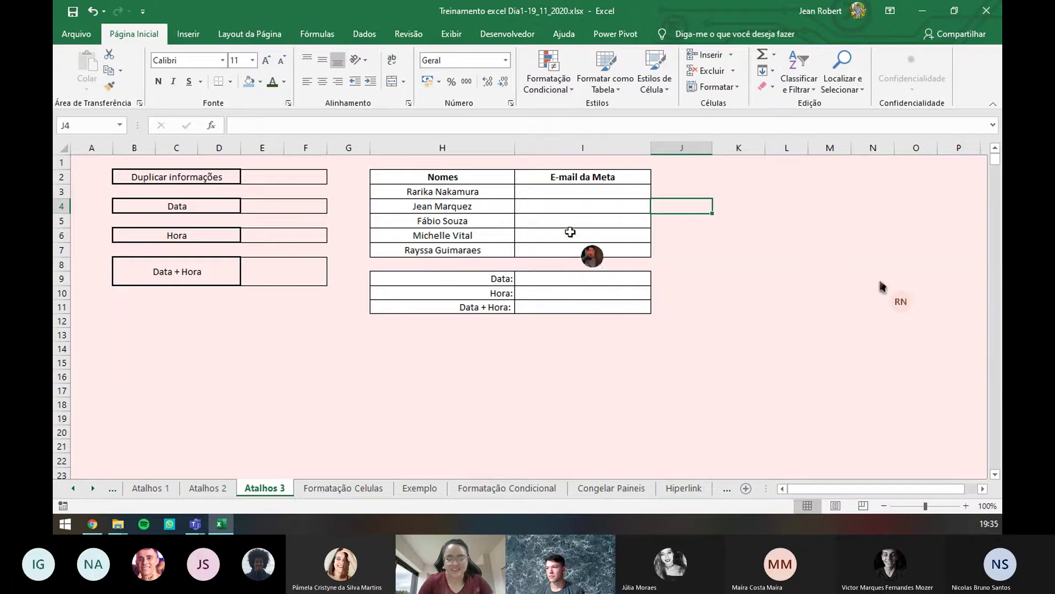
key(Left)
key(Left)
click(556, 191)
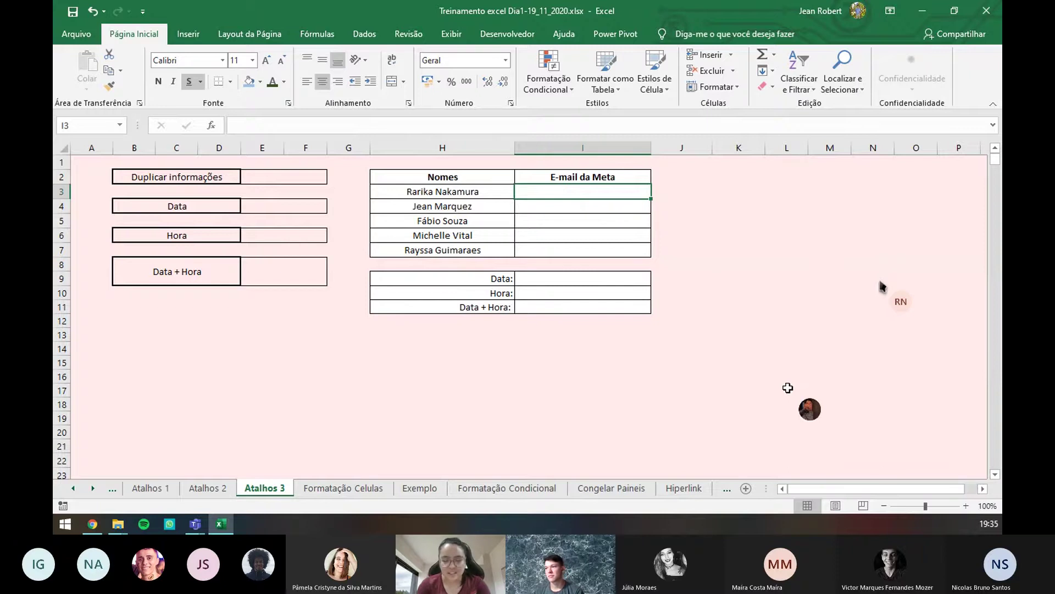
- Enter the first person's e-mail address in I3 and autofit column I
key(Down)
key(Up)
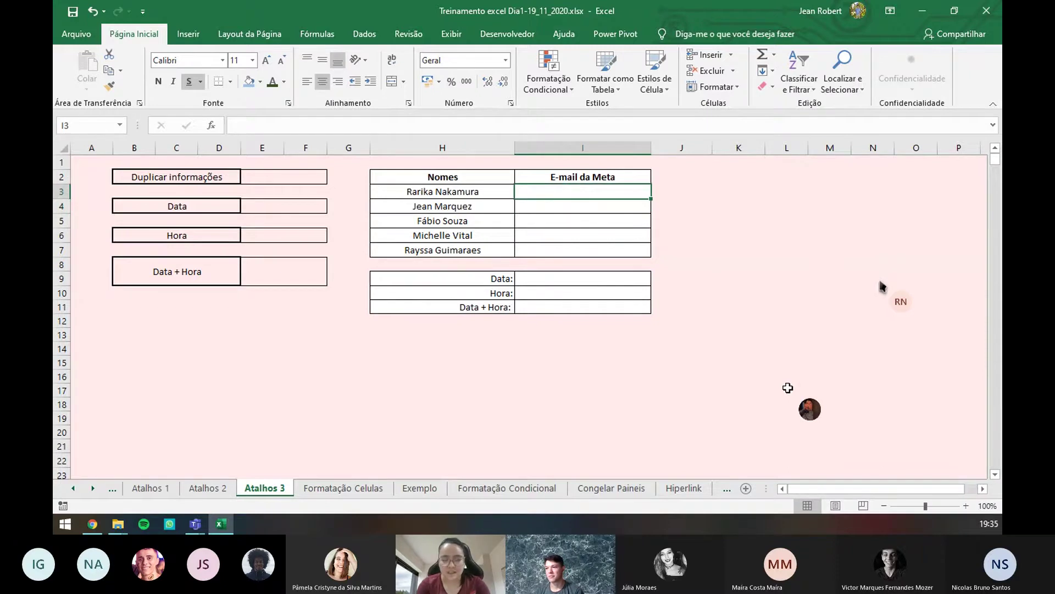
key(F2)
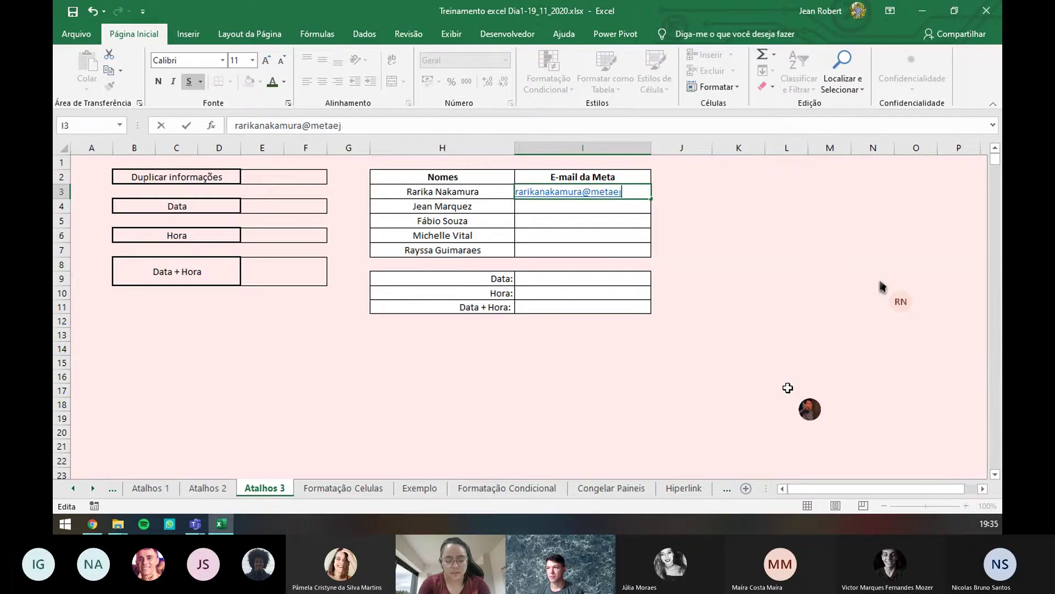
text(br)
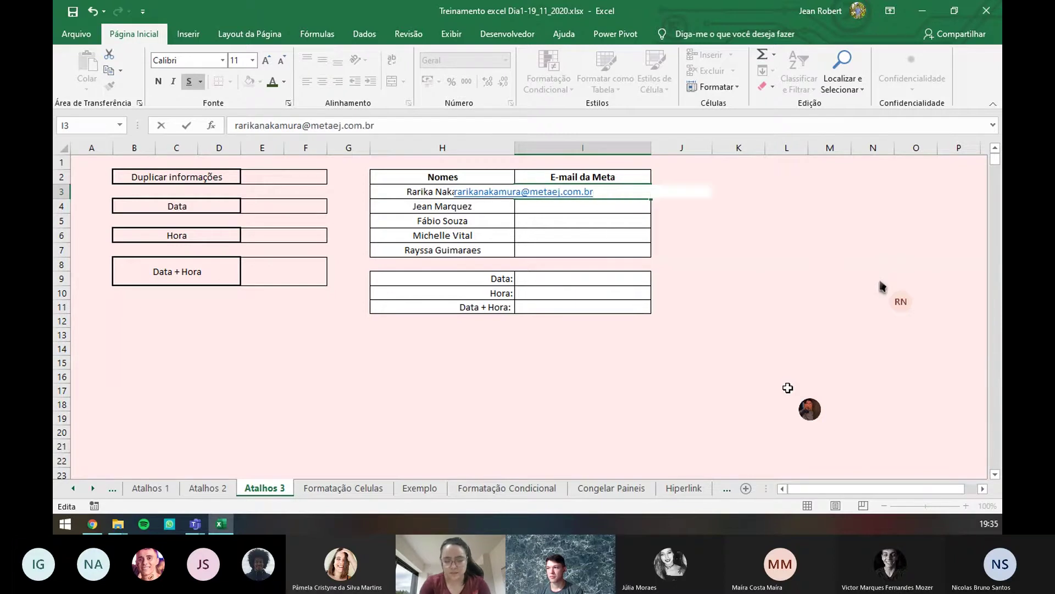
key(Return)
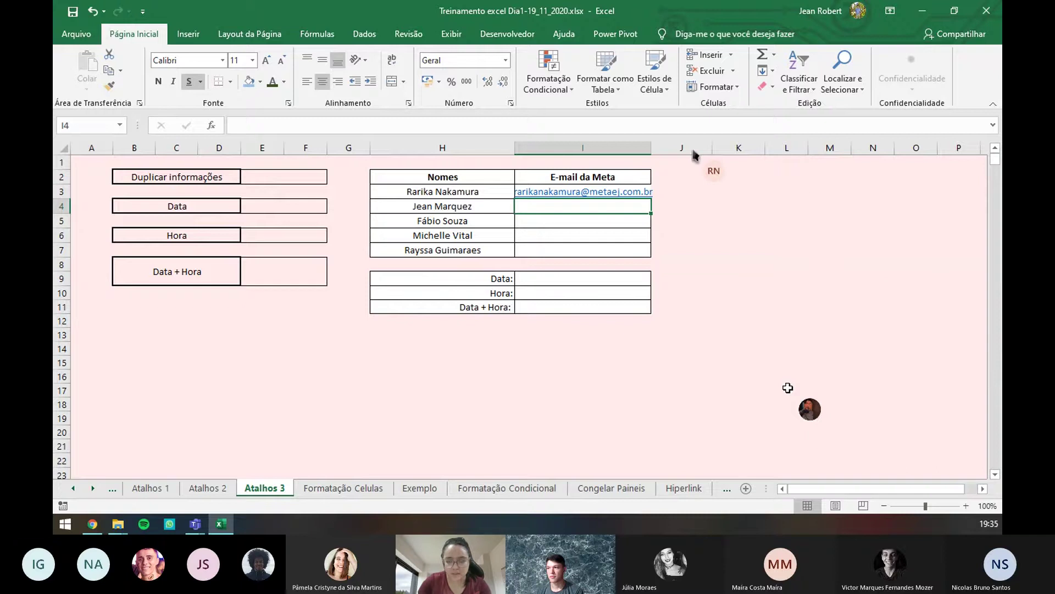
double_click(652, 144)
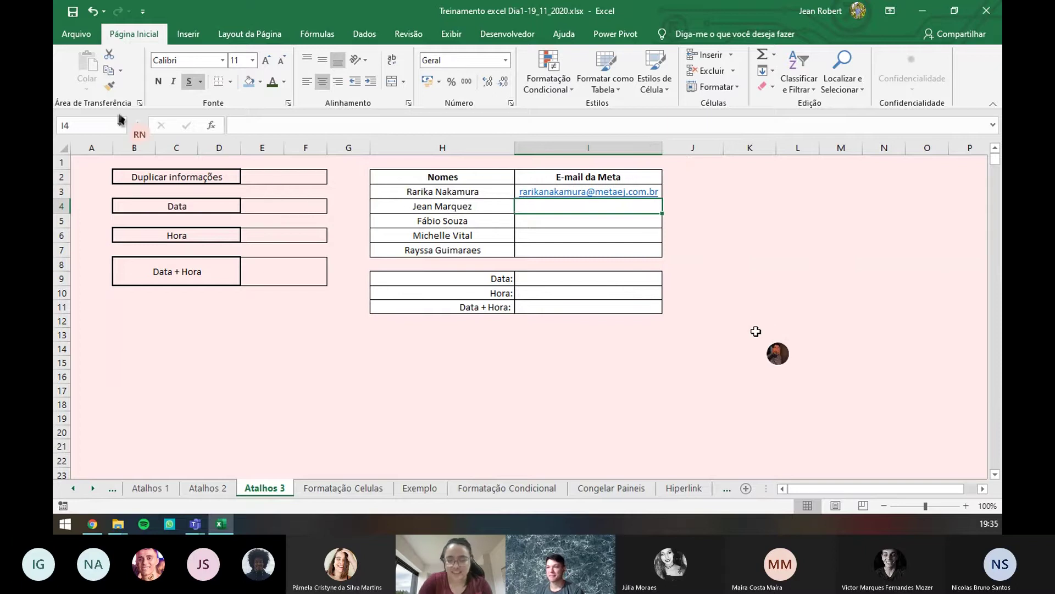
- Flash Fill the remaining e-mail addresses from the I3 example with Ctrl+E
key(Up)
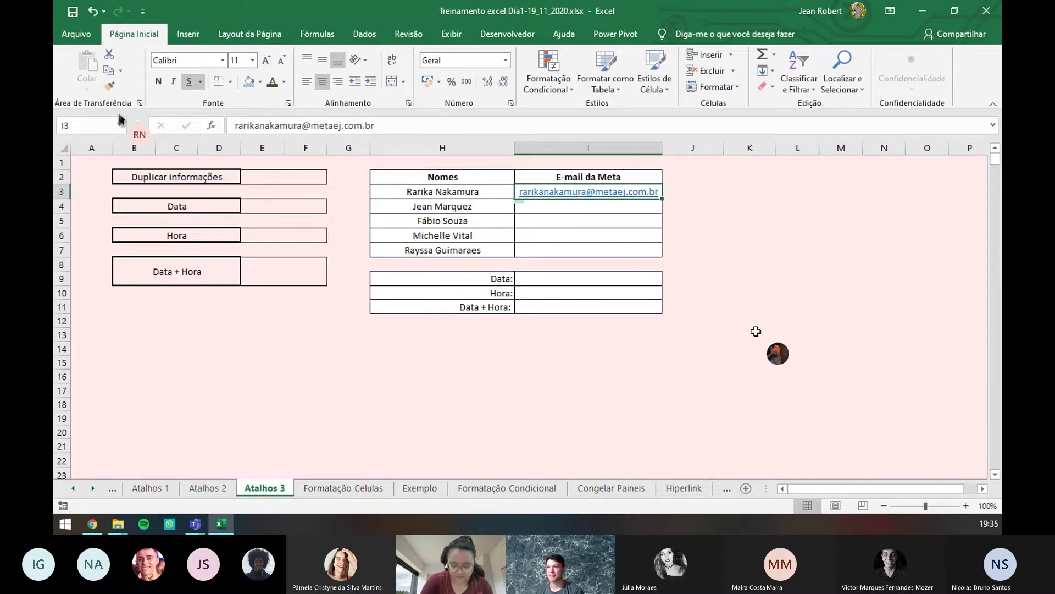
key(ctrl+e)
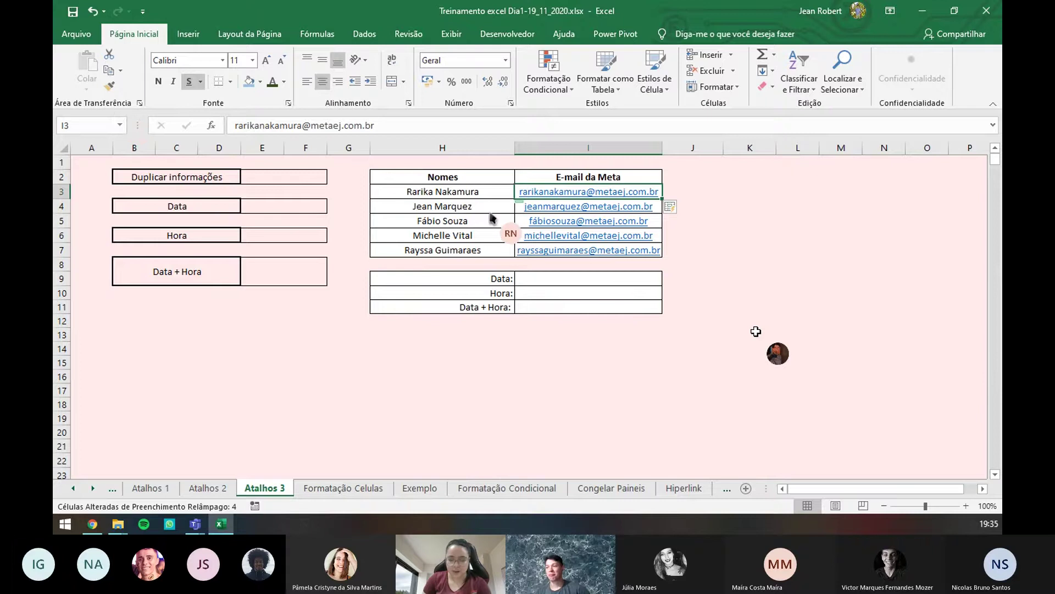
double_click(303, 177)
text(ctrl )
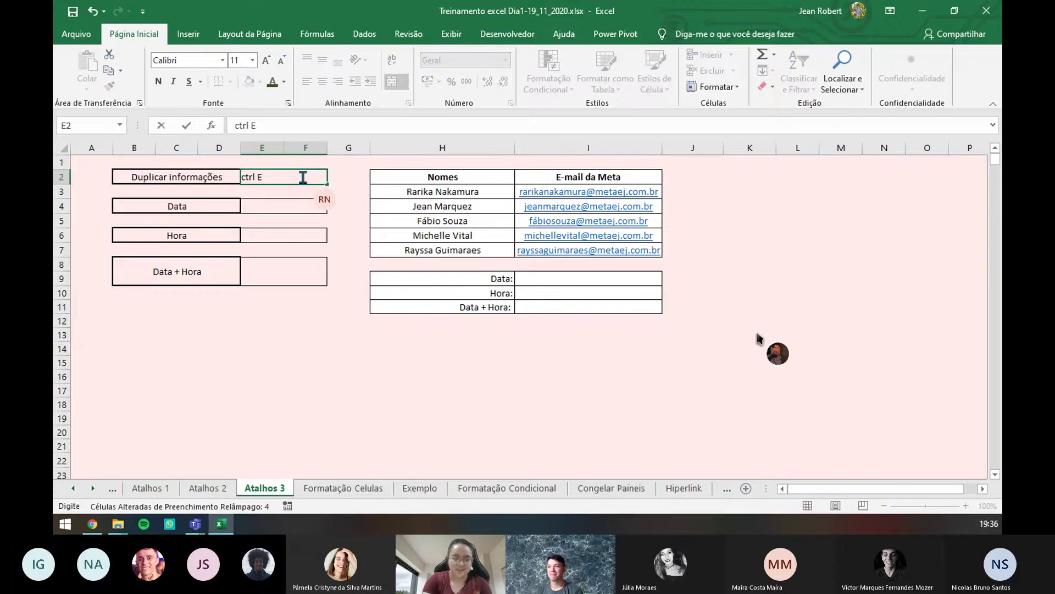
text(E)
key(Return)
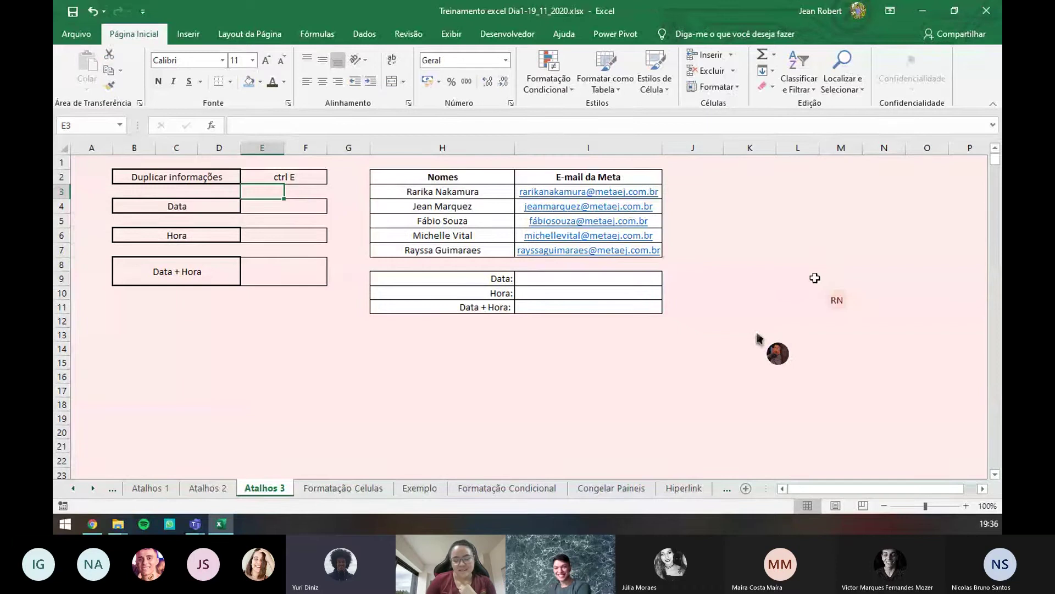
click(765, 192)
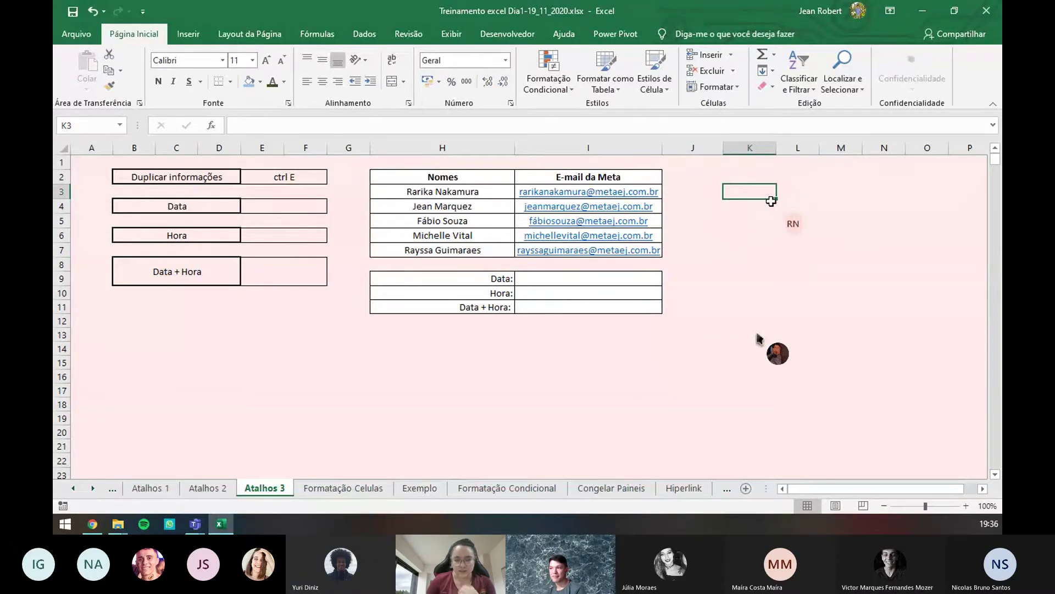
click(772, 178)
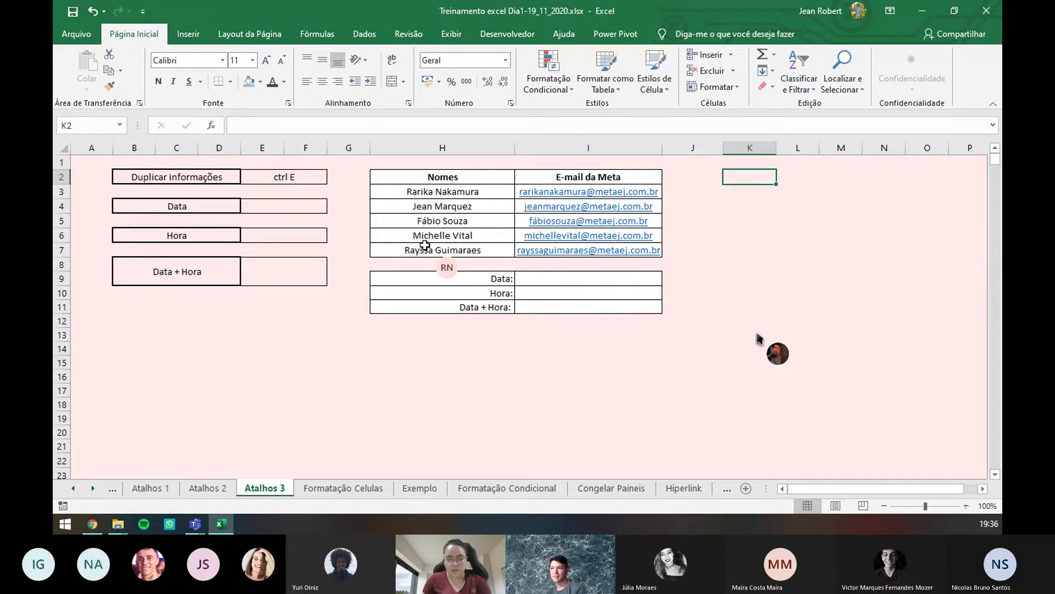
click(753, 198)
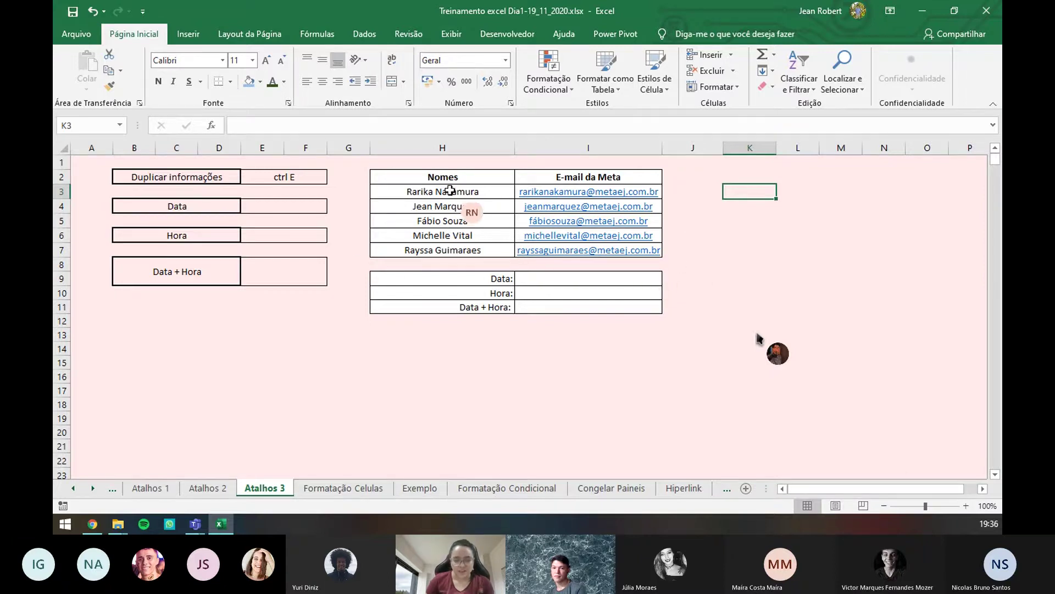
drag(450, 191, 451, 250)
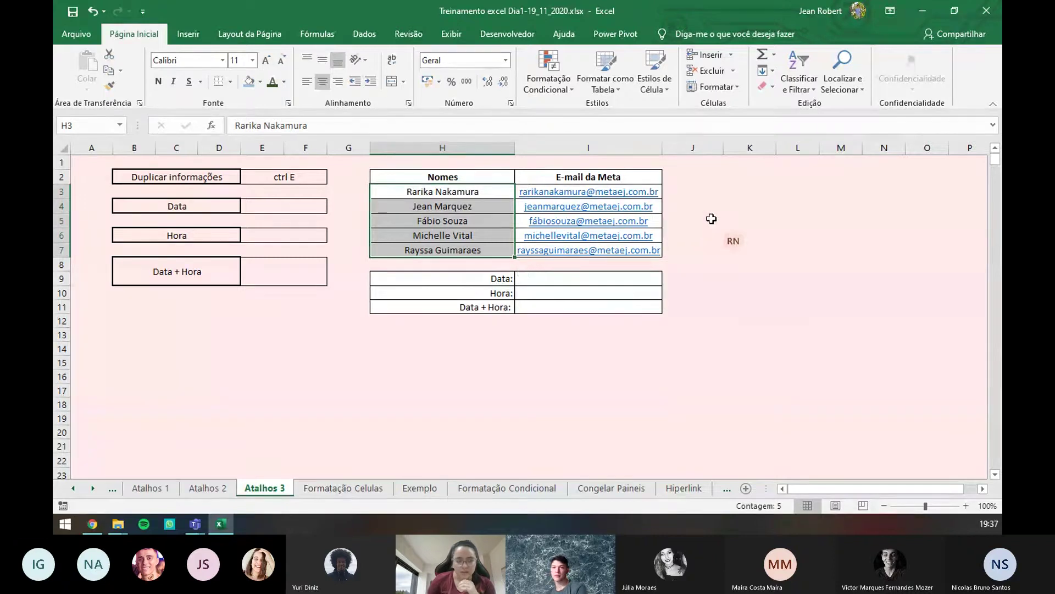
key(alt+Tab)
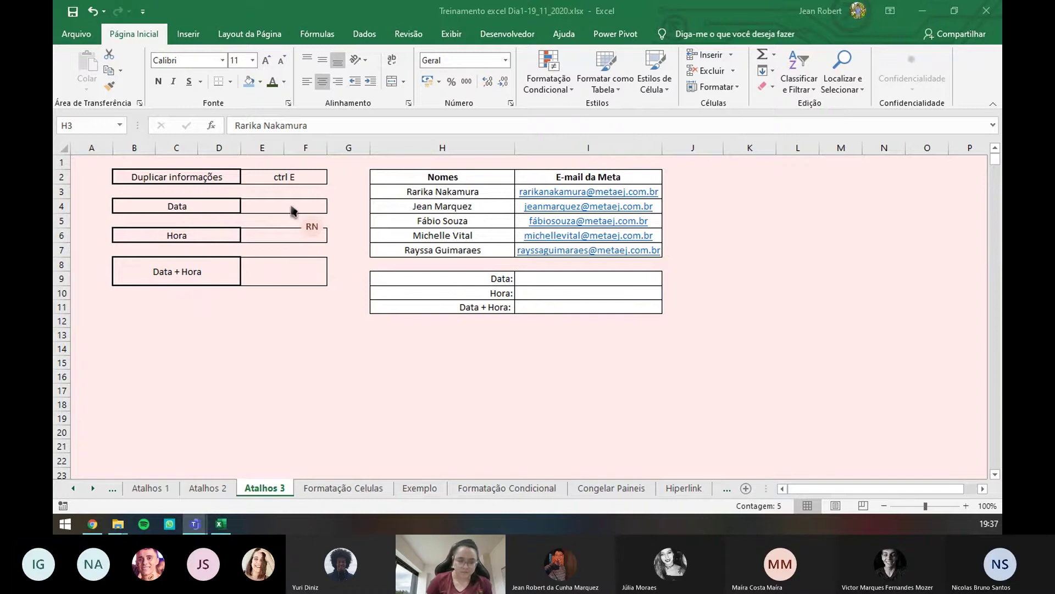
- Insert today's date, 19/11/2020, into the Data cell I9 with Ctrl+;
click(553, 276)
double_click(581, 278)
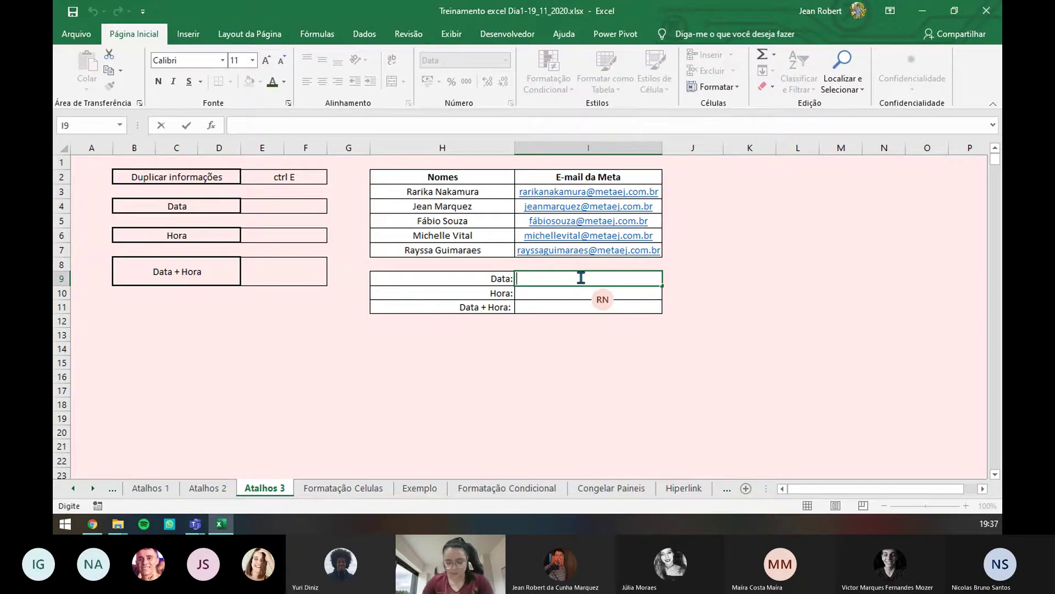
key(ctrl+semicolon)
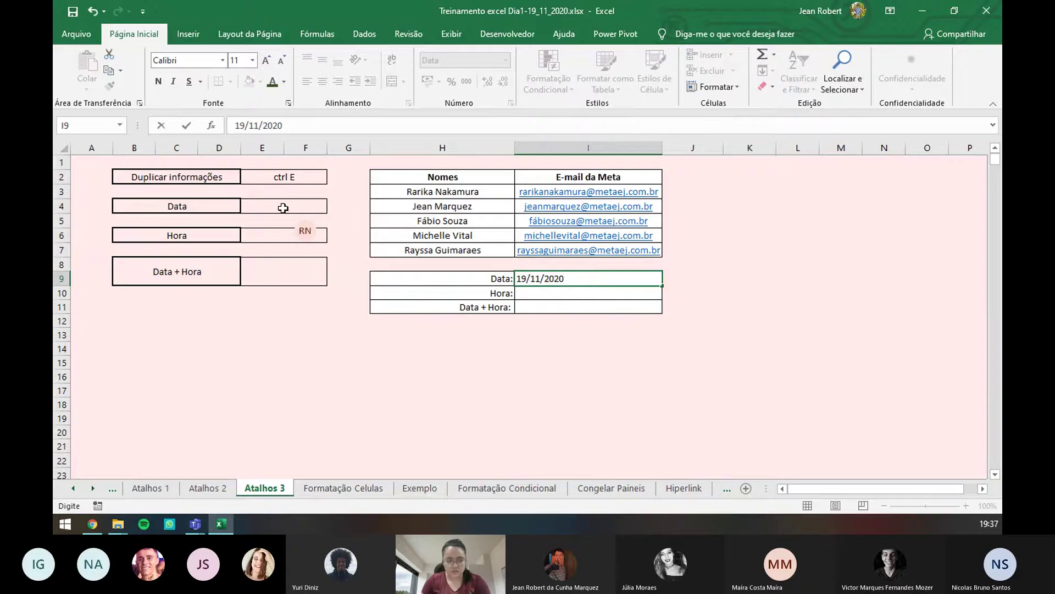
click(283, 207)
- Label the shortcuts 'ctrl ;' in E4 and 'ctrl shift ;' in E6
double_click(283, 208)
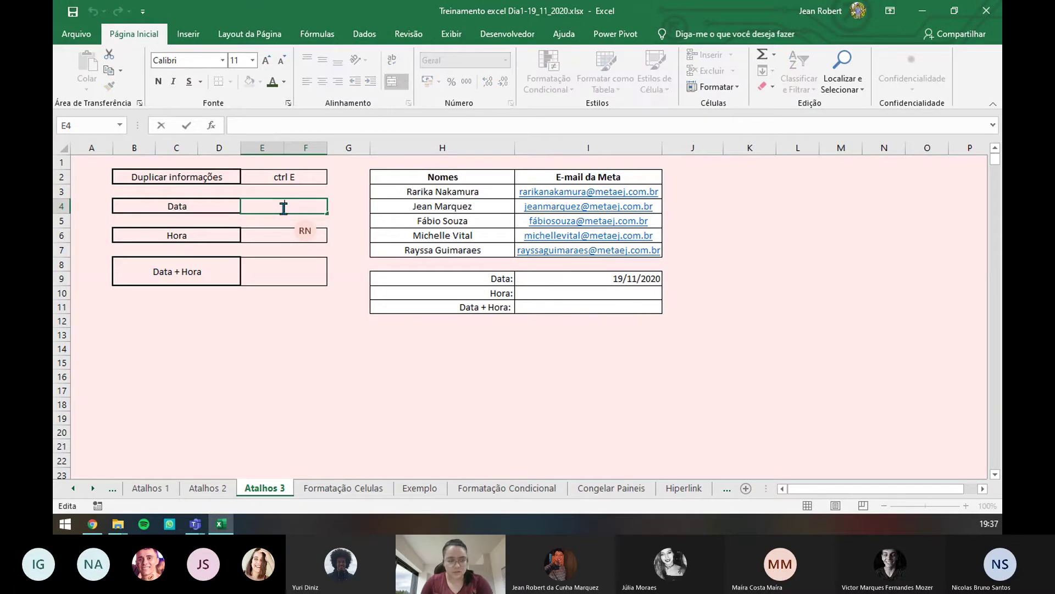
text(ctrl ;)
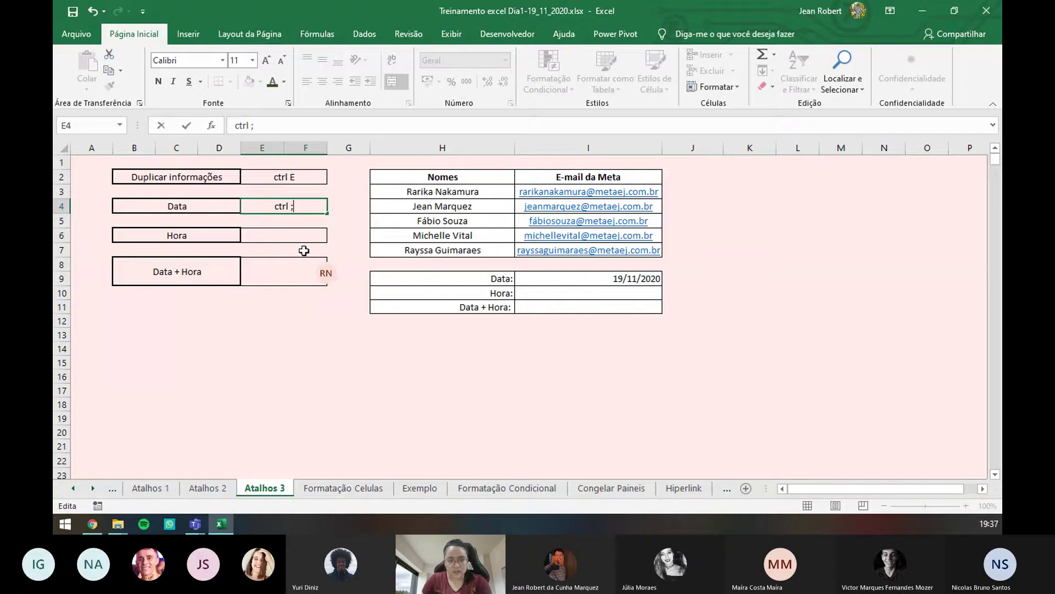
click(296, 224)
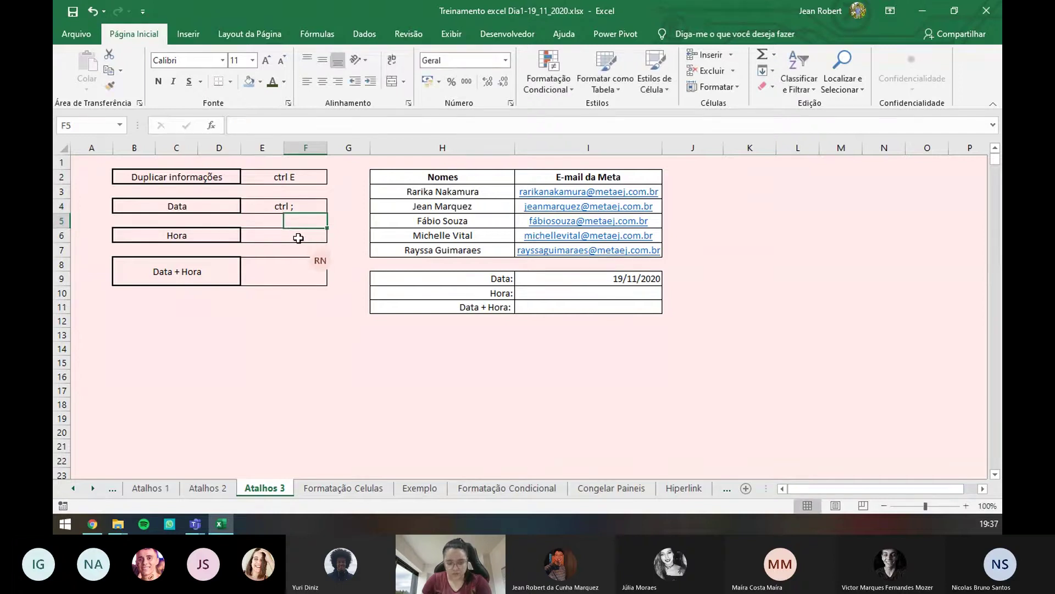
double_click(299, 238)
text(c)
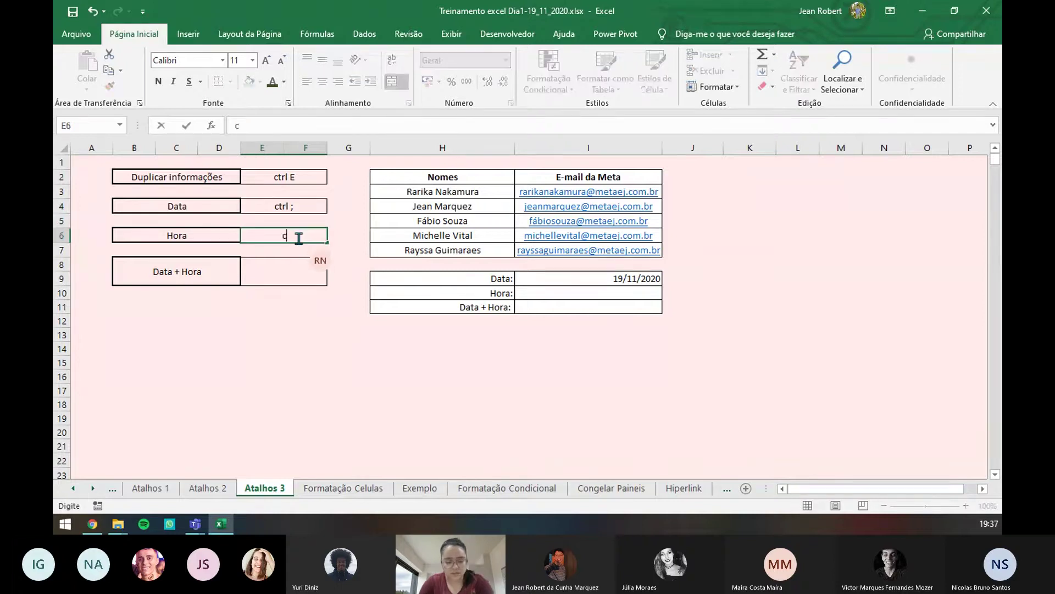
text(trl shift)
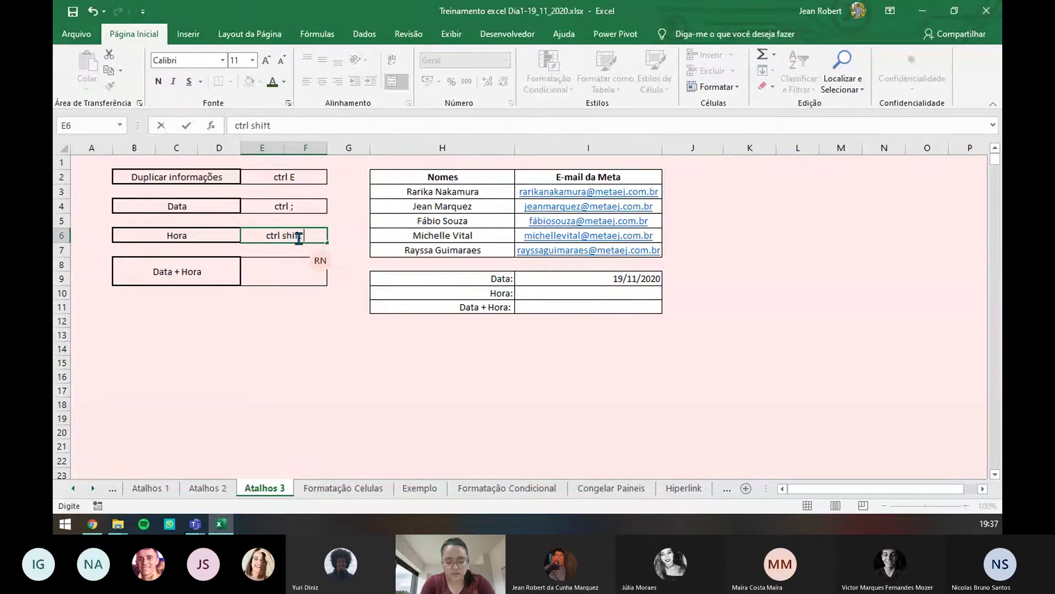
text( ;)
- Insert the current time, 19:37, into the Hora cell I10 with Ctrl+Shift+;
click(597, 292)
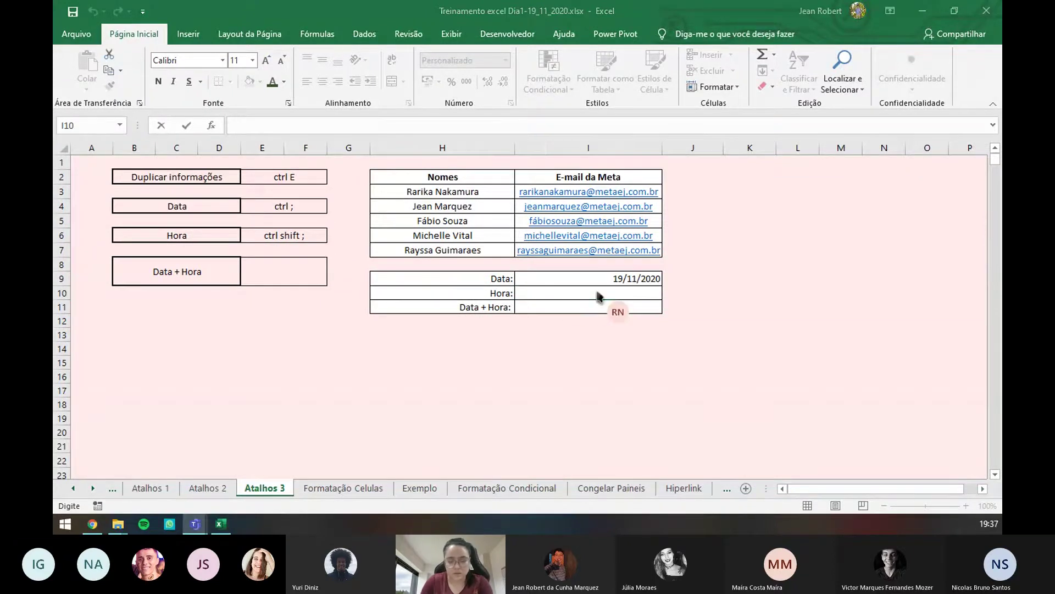
click(572, 306)
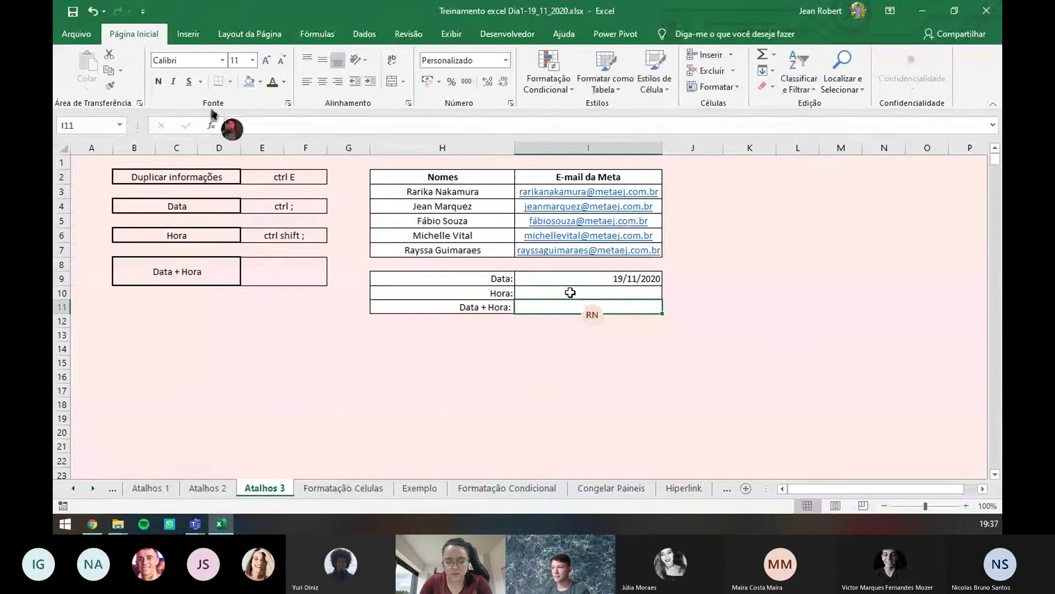
click(570, 292)
key(ctrl+shift+semicolon)
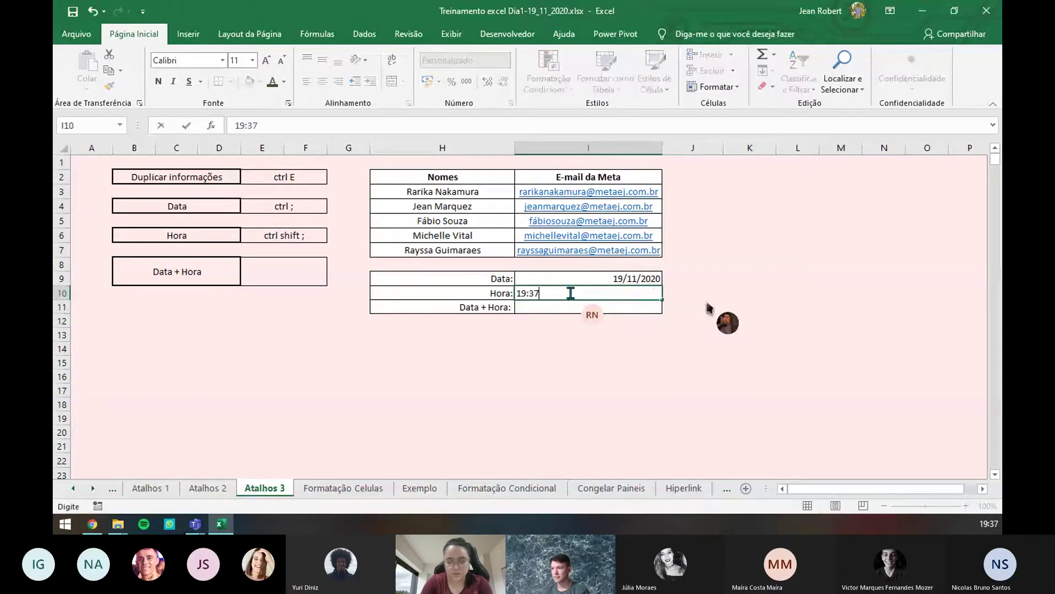
key(Return)
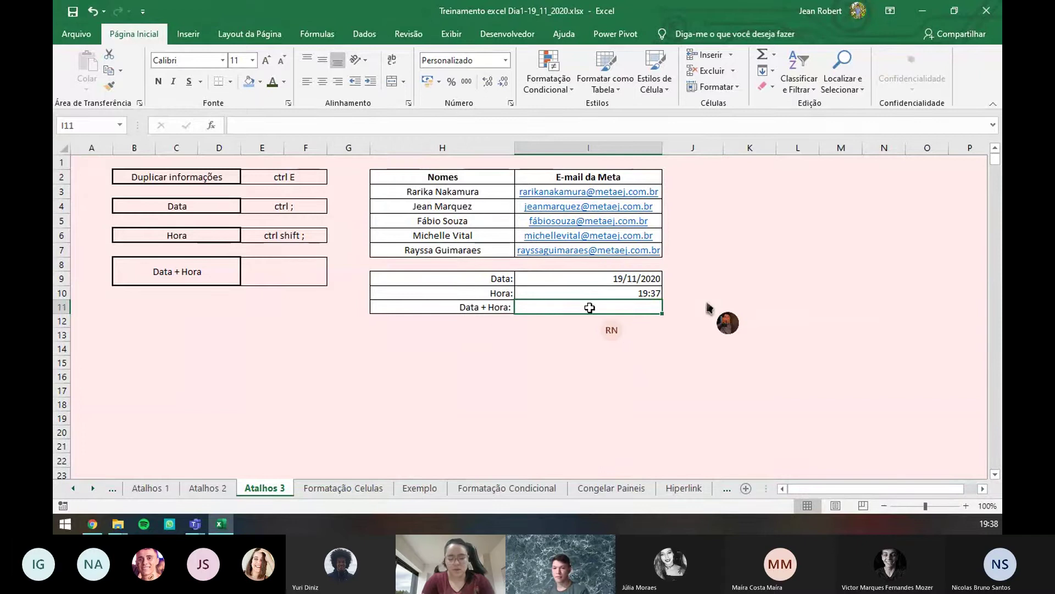
- Enter 19/11/2020 19:38 in I11 using Ctrl+; then Ctrl+Shift+;
key(ctrl+semicolon)
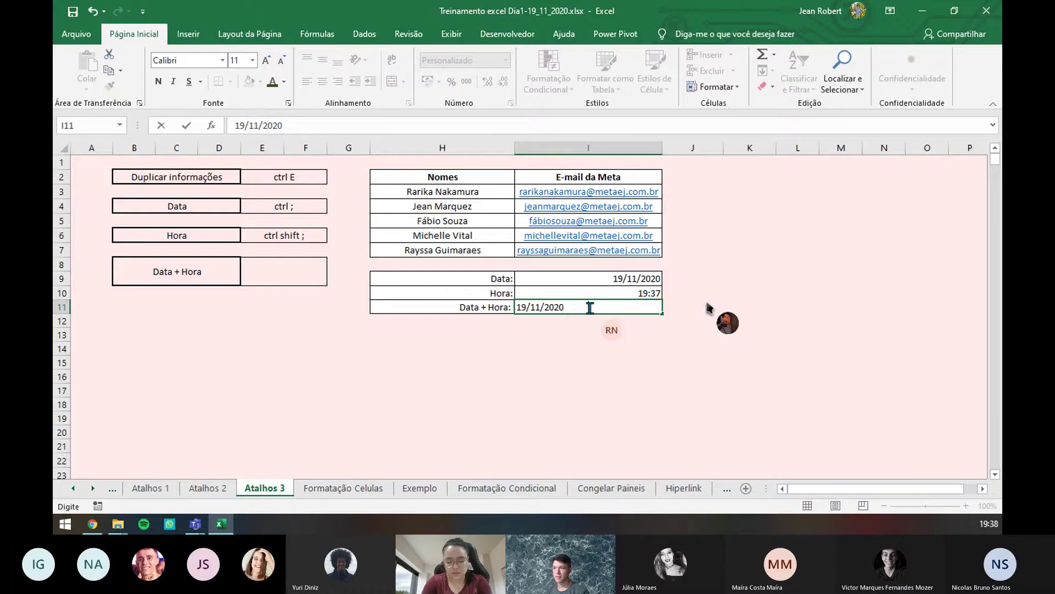
key(ctrl+shift+semicolon)
key(Return)
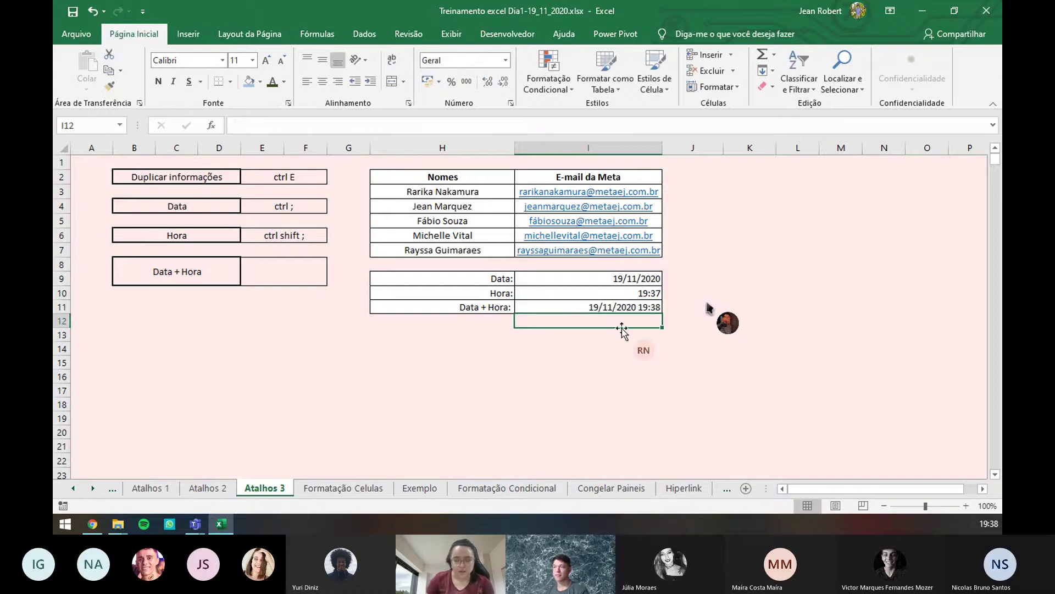
text(=)
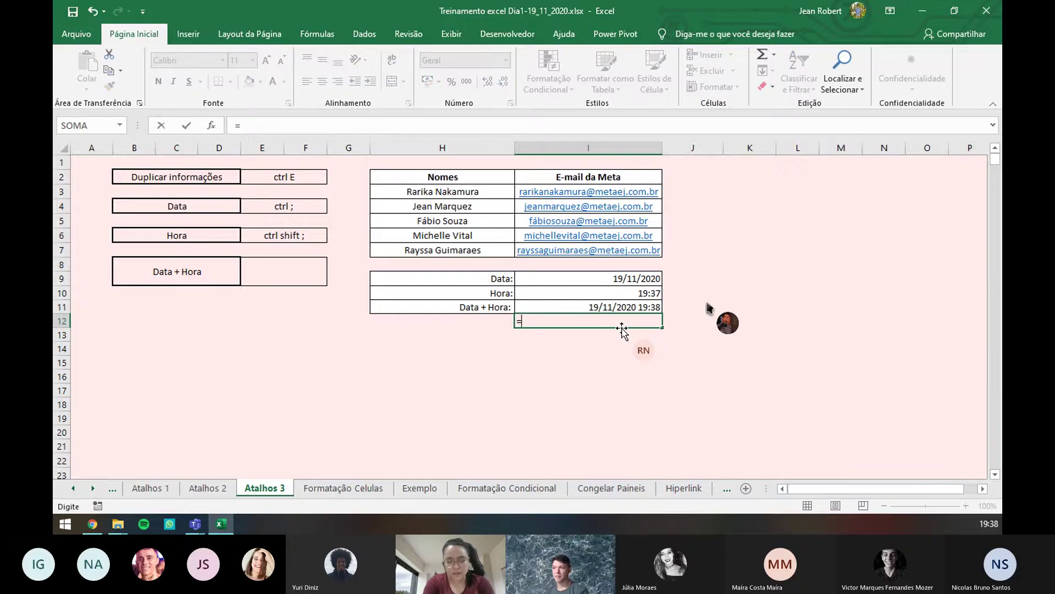
text(agora)
- Correct the mistyped formula in I12 to =AGORA()
key(Return)
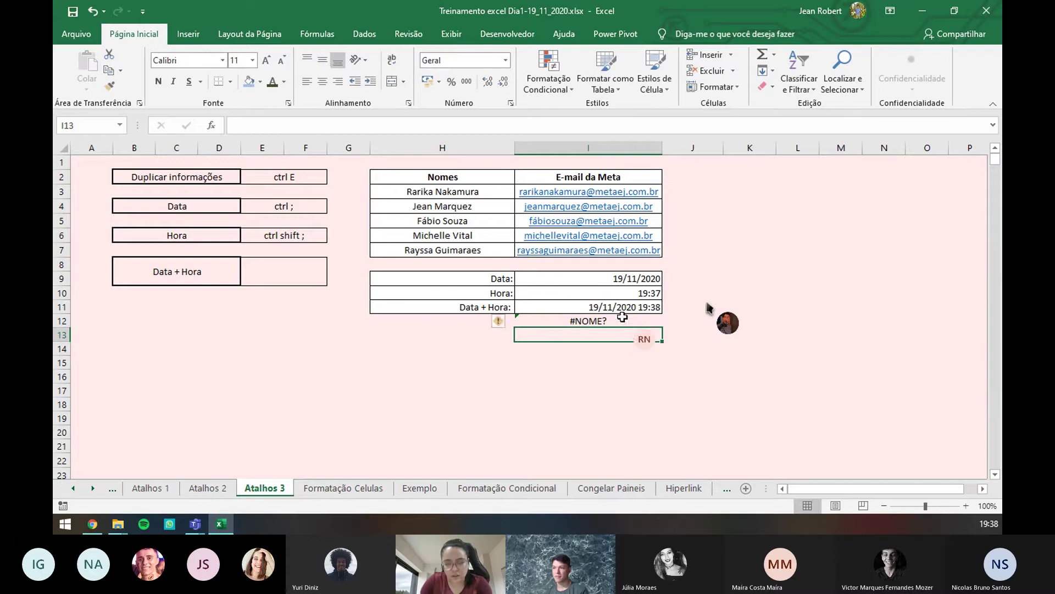
double_click(606, 322)
key(BackSpace)
key(BackSpace)
key(BackSpace)
key(BackSpace)
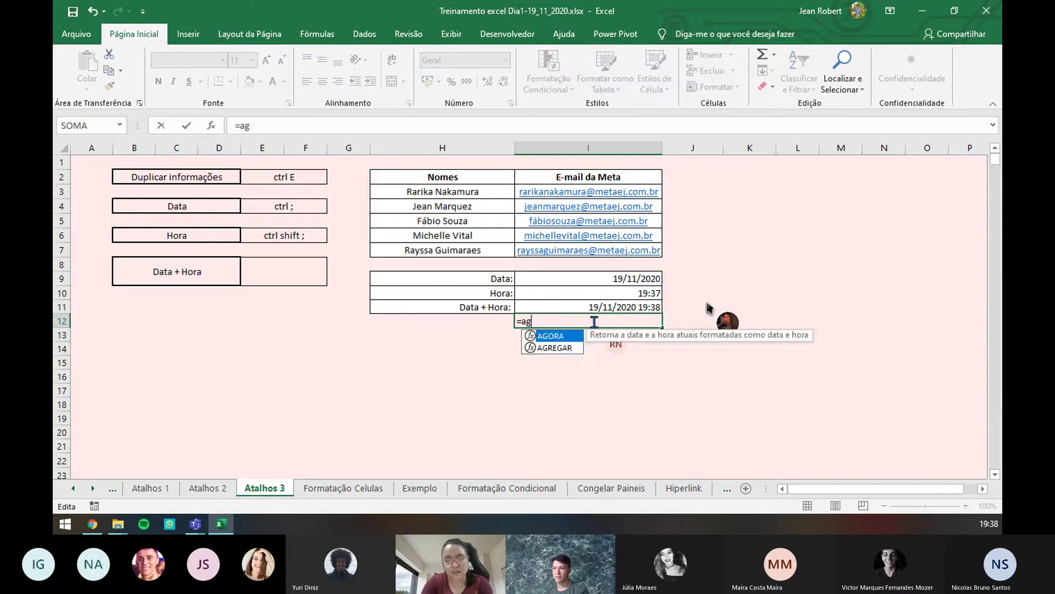
text(ago)
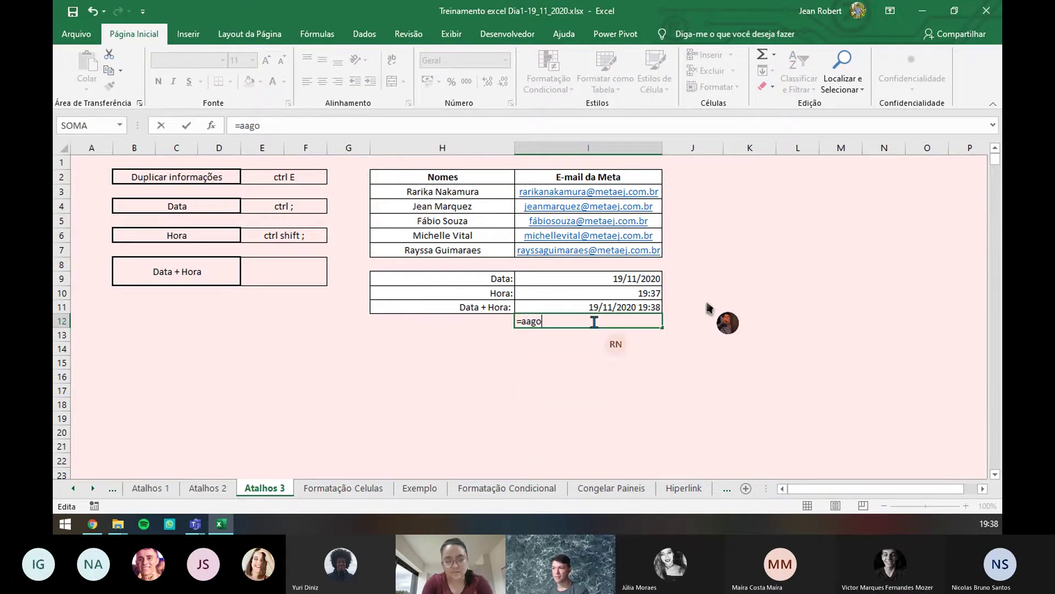
key(BackSpace)
key(BackSpace)
key(BackSpace)
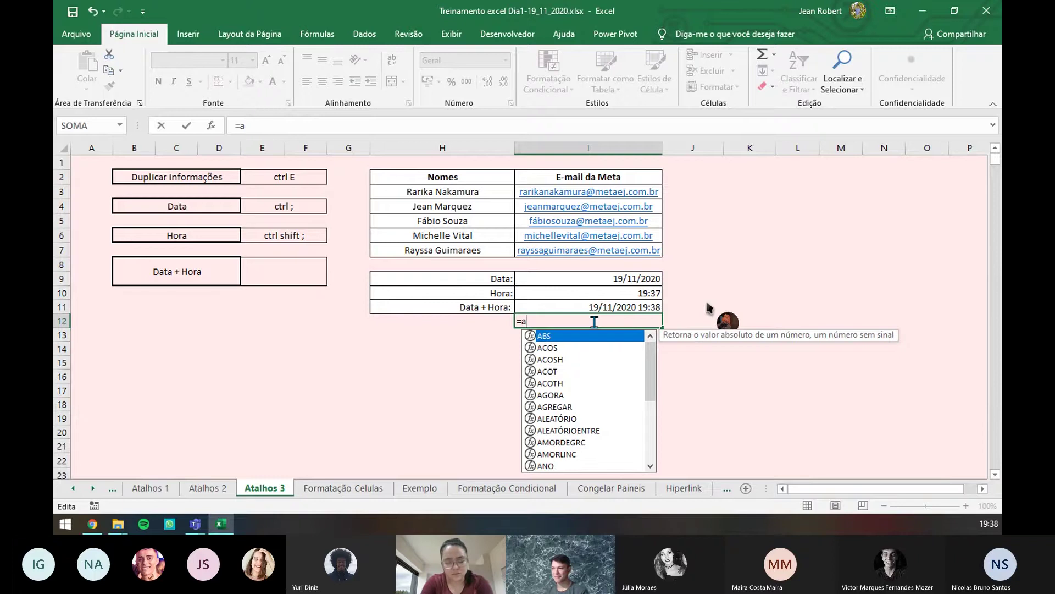
text(gor)
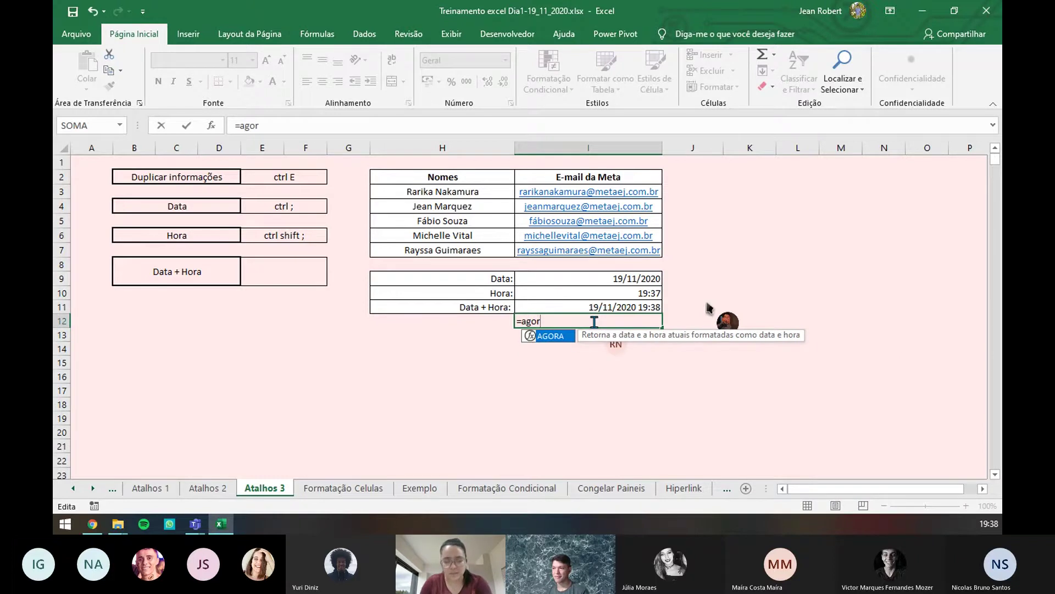
double_click(554, 336)
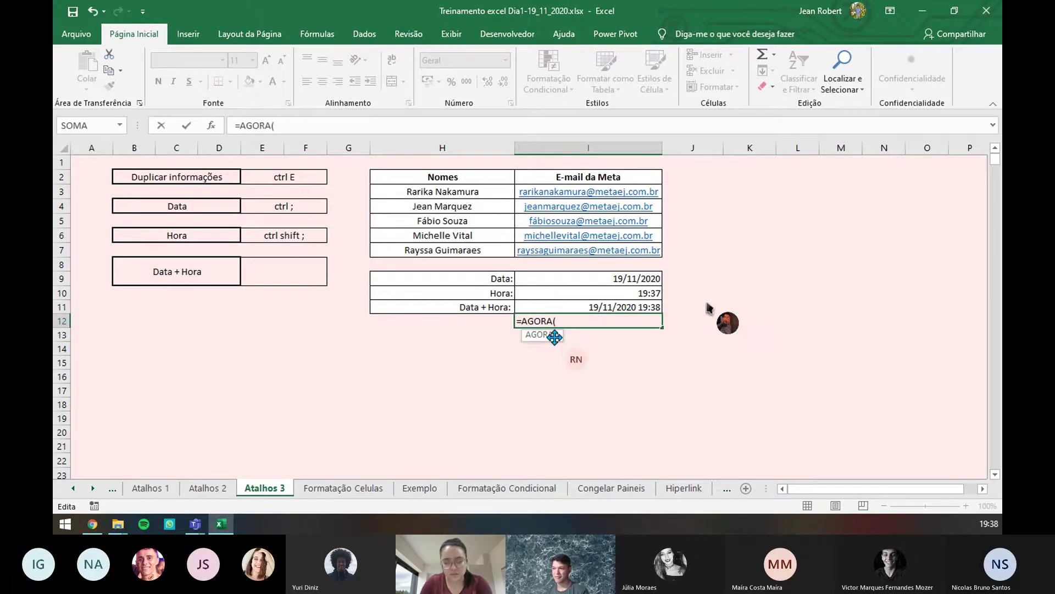
key(Return)
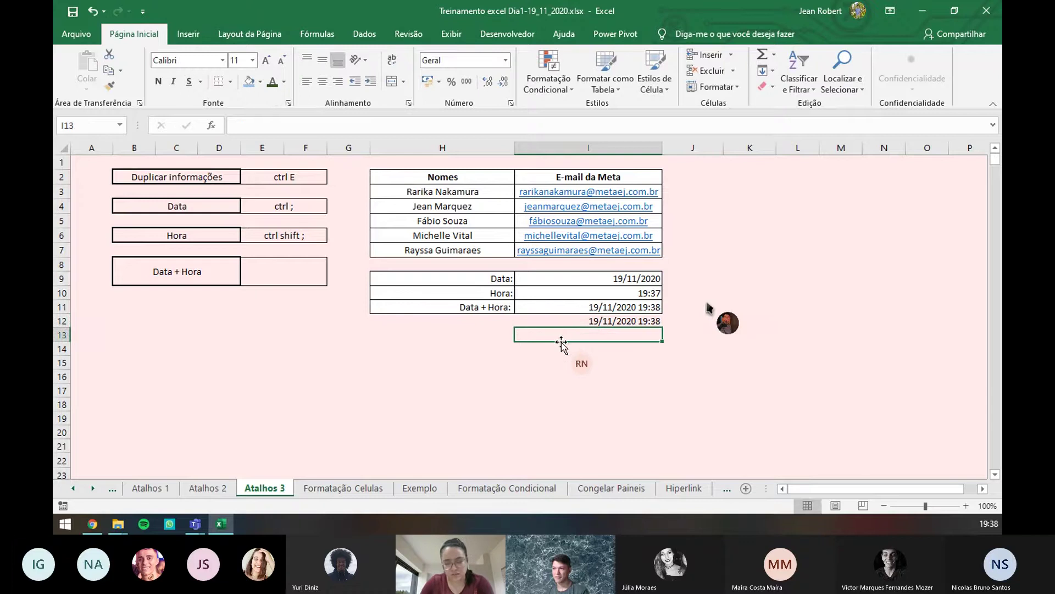
- Replace the AGORA formula in I12 with a static 19/11/2020 19:38 via shortcuts
click(637, 320)
key(Delete)
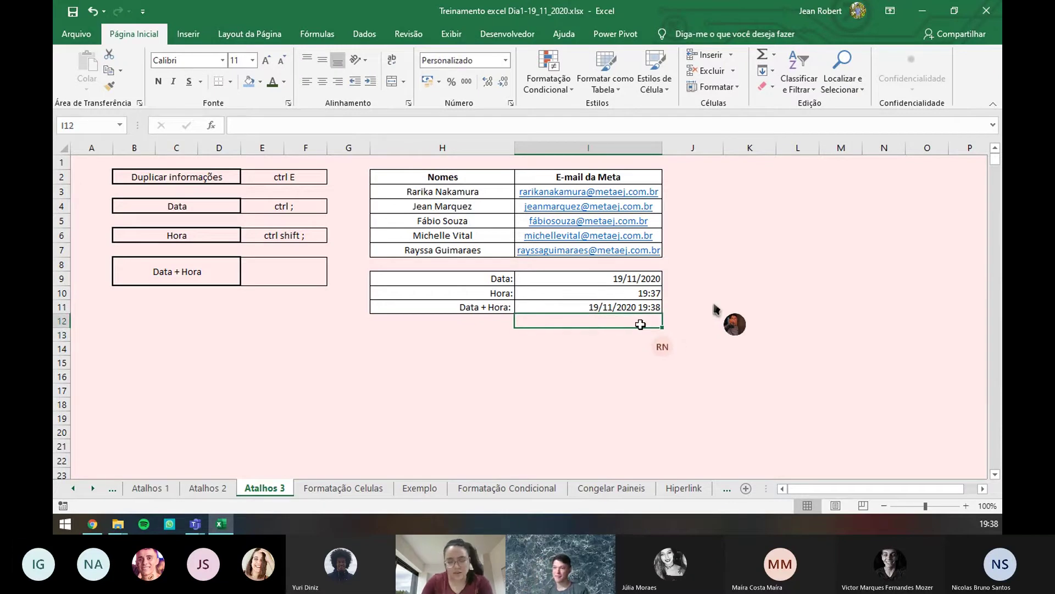
key(ctrl+semicolon)
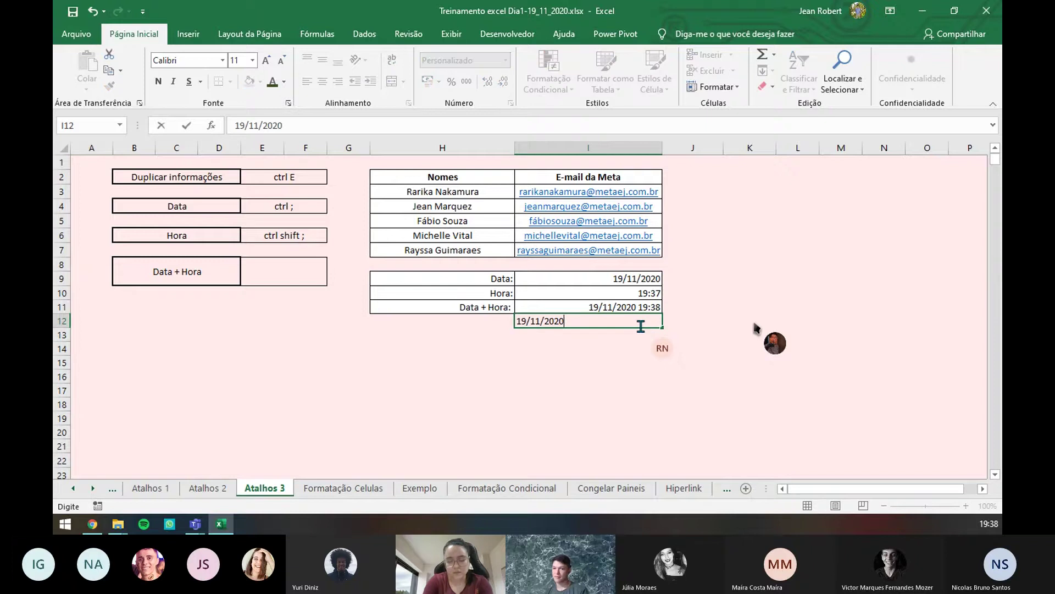
key(ctrl+shift+semicolon)
key(Return)
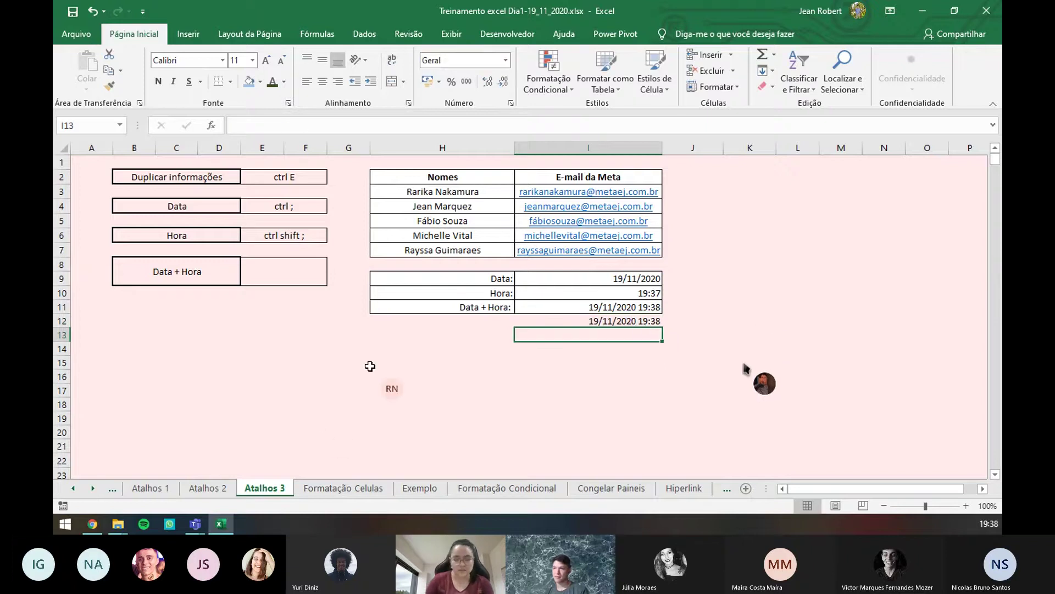
- Write 'ctrl ; espaço ctrl shift ;' as the Data + Hora note in E8
click(273, 274)
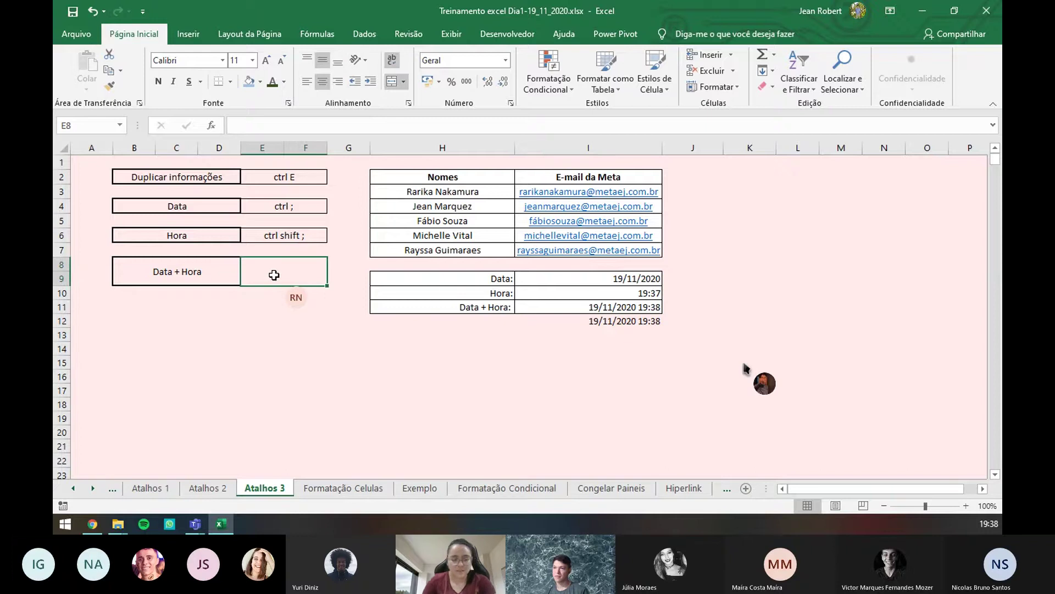
text(ctrl ;)
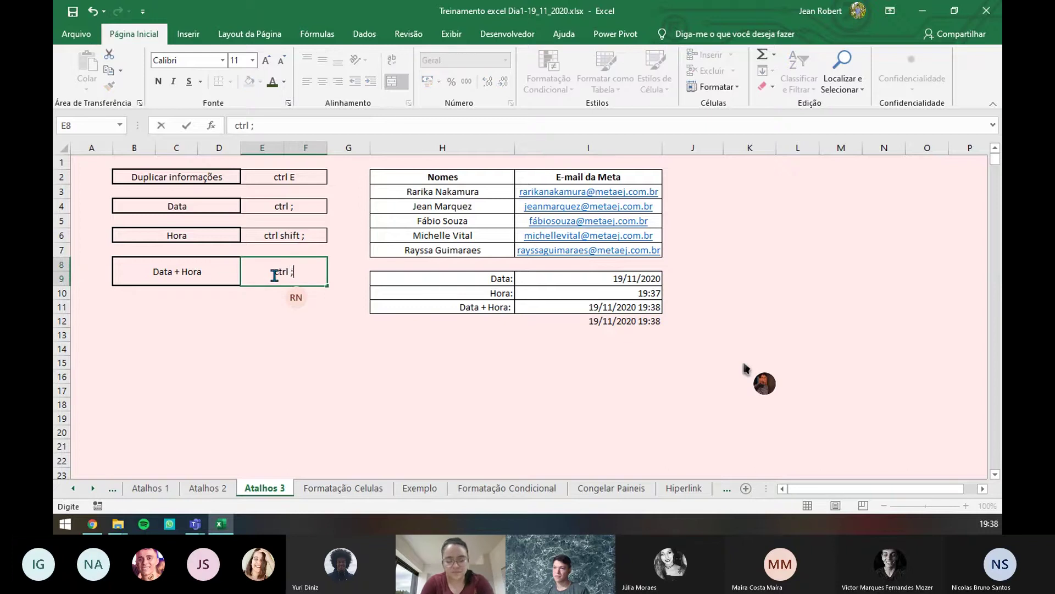
text( espaço c)
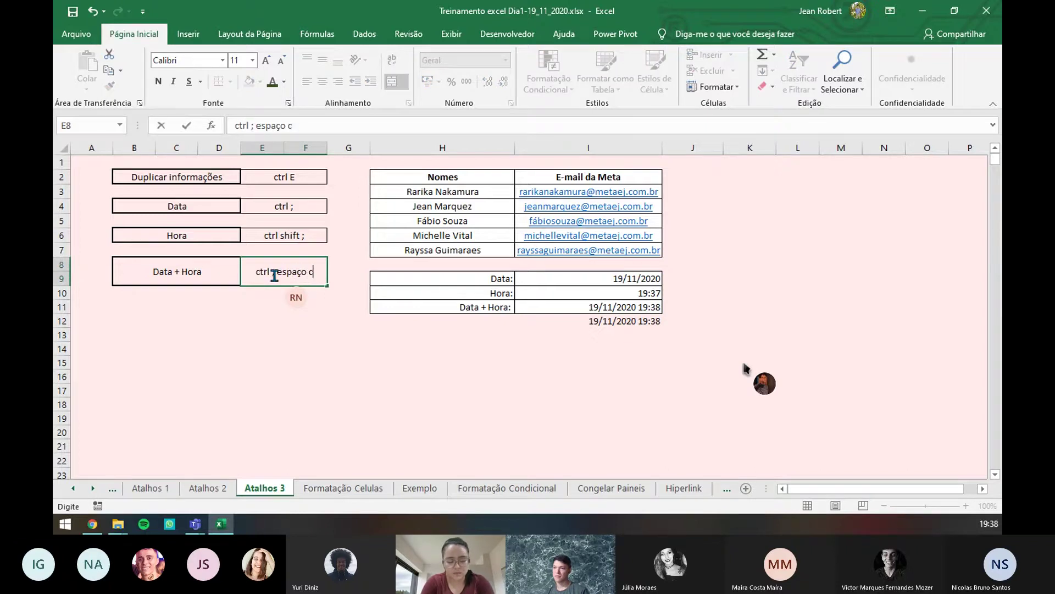
text(trl shift ;)
key(Return)
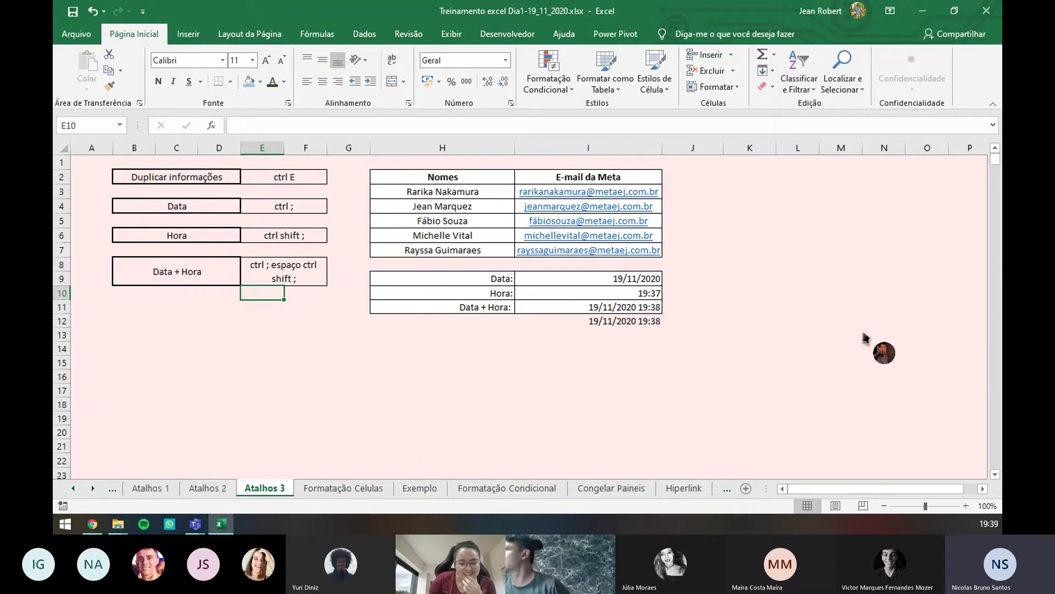
- On Formatação Celulas, enter 1500 and 1600 in B3:B4 and fill the series to 2000 in B8
click(364, 489)
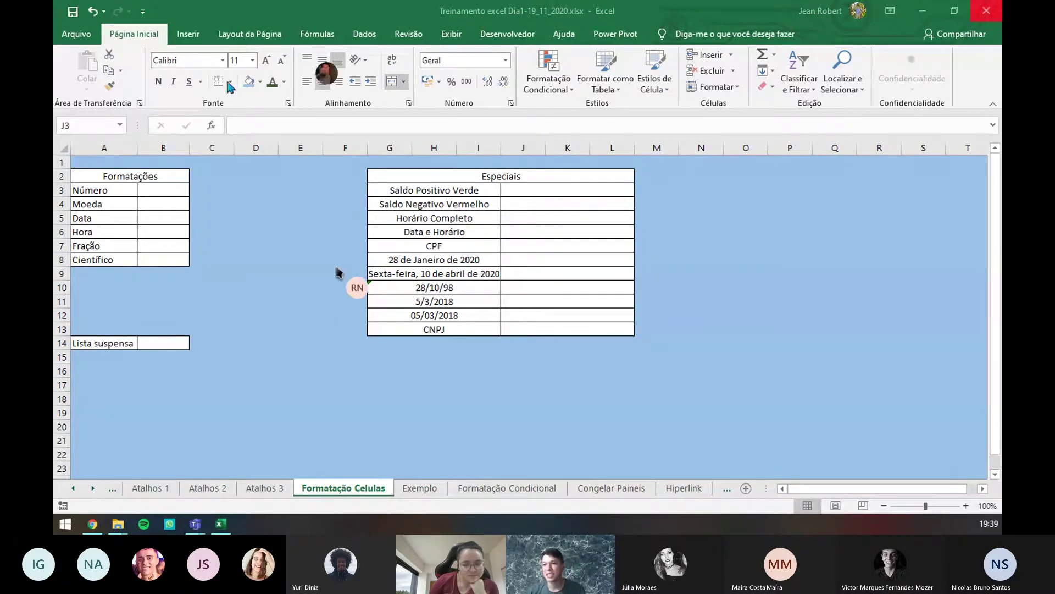
click(181, 192)
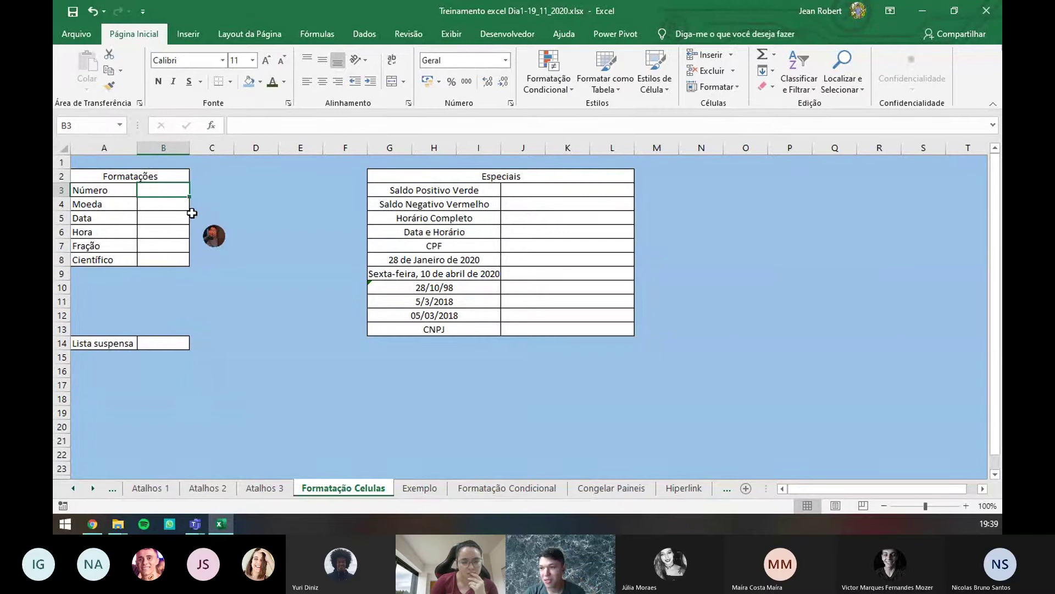
text(15)
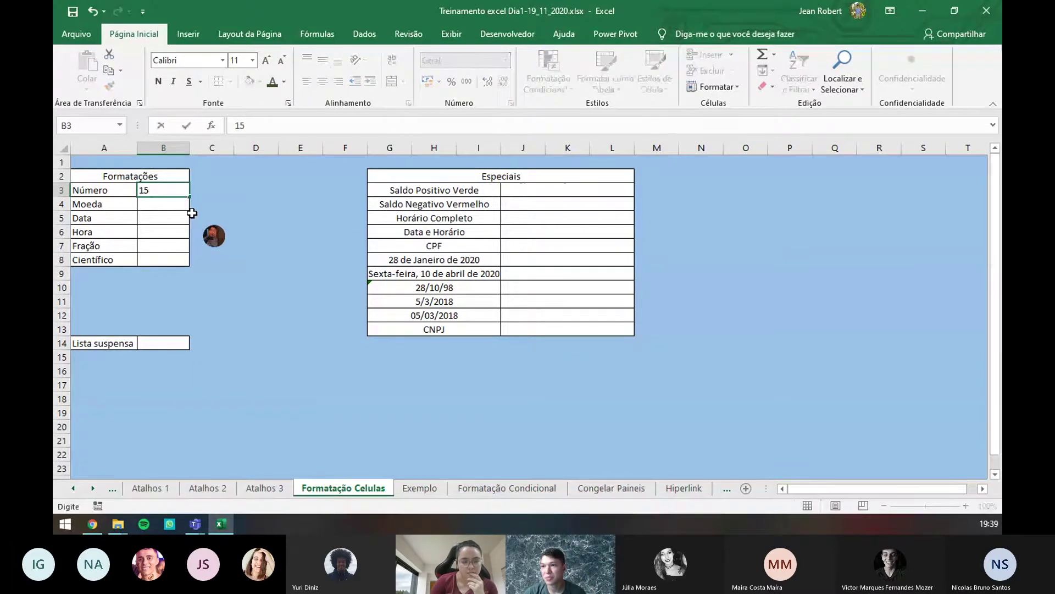
text(00)
key(Return)
text(160)
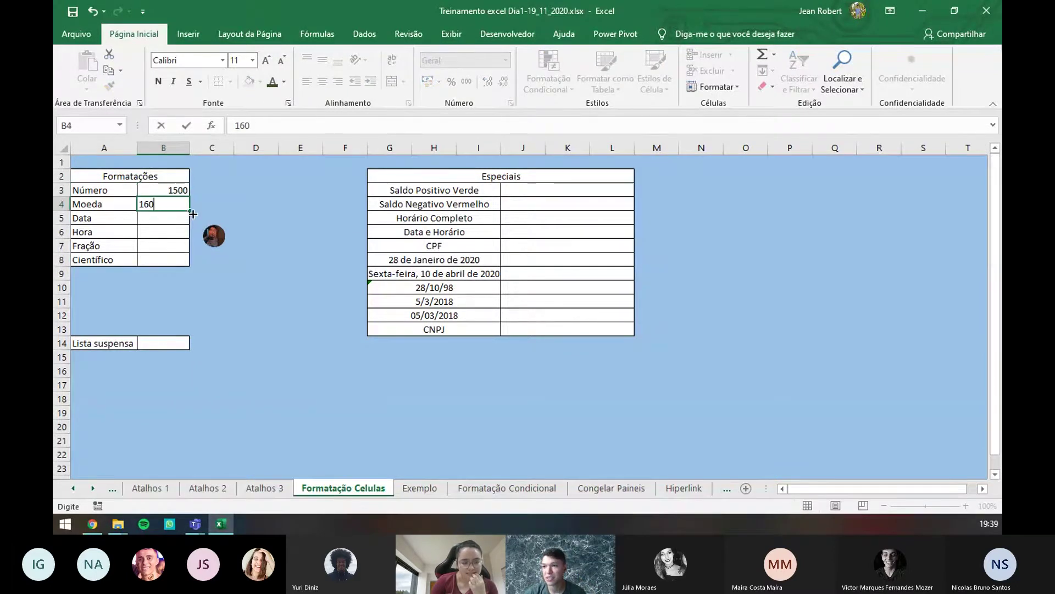
key(Return)
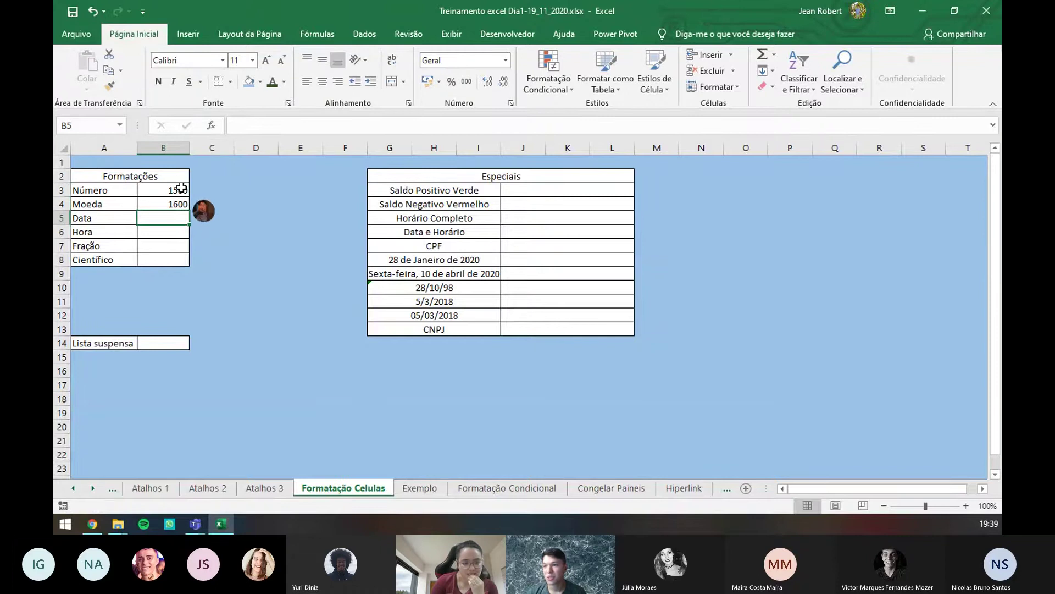
drag(181, 191, 175, 205)
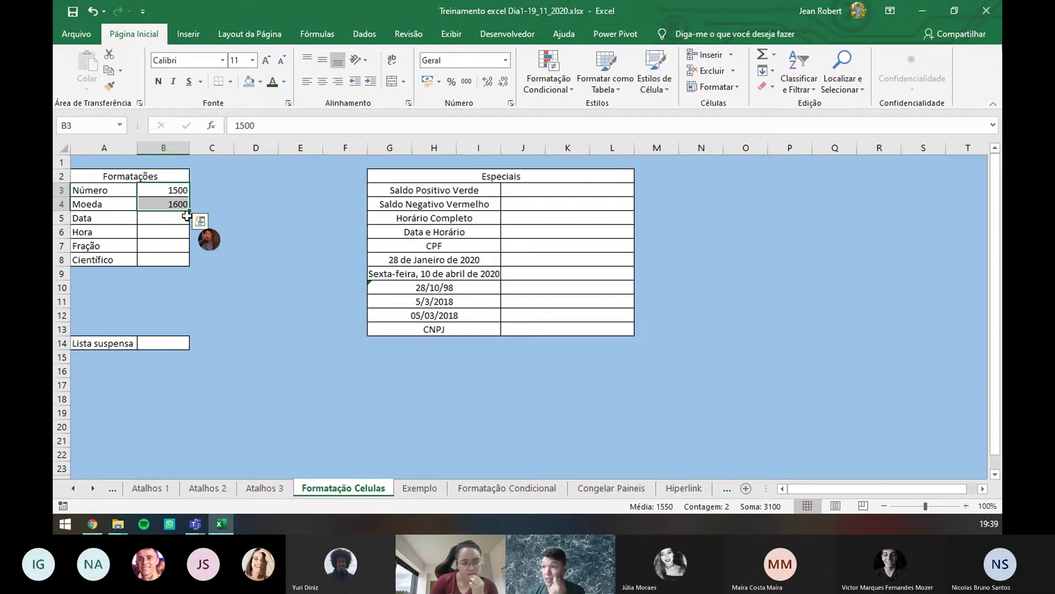
drag(189, 211, 188, 264)
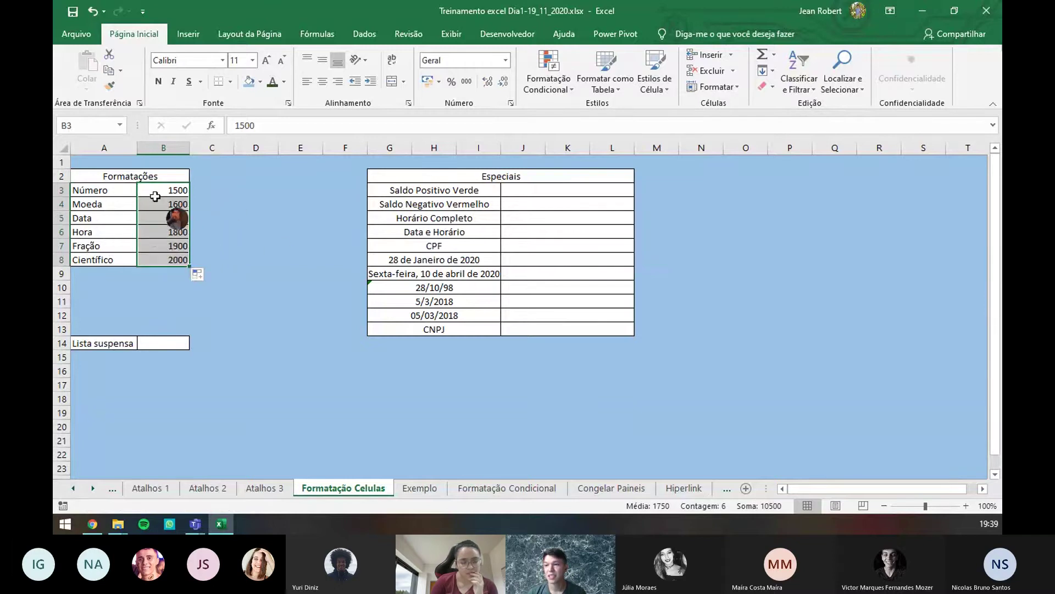
click(155, 196)
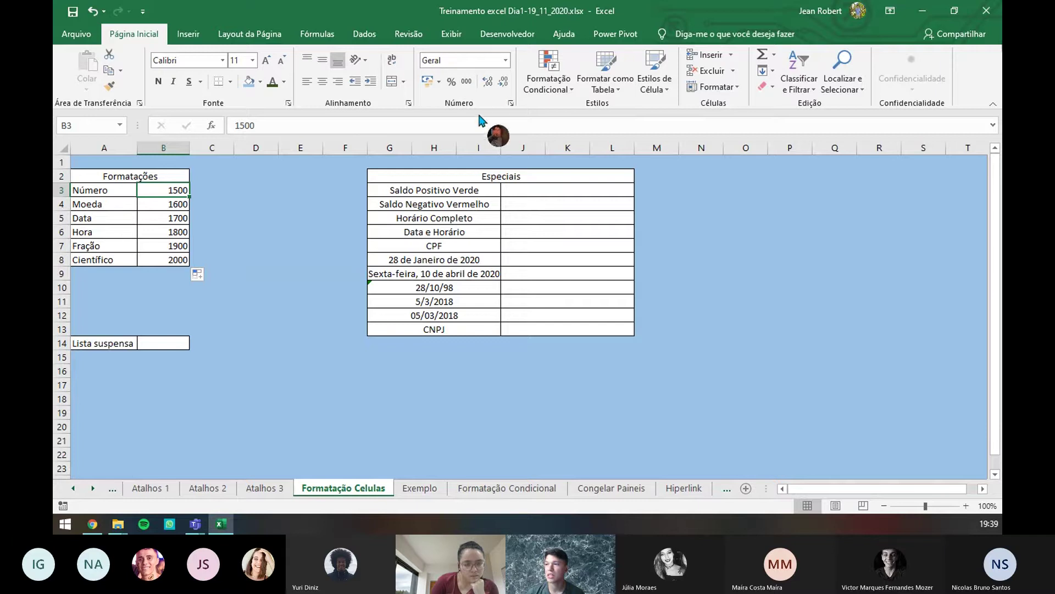
- Format B3 with the Número format and zero decimal places so it shows 1500
click(506, 61)
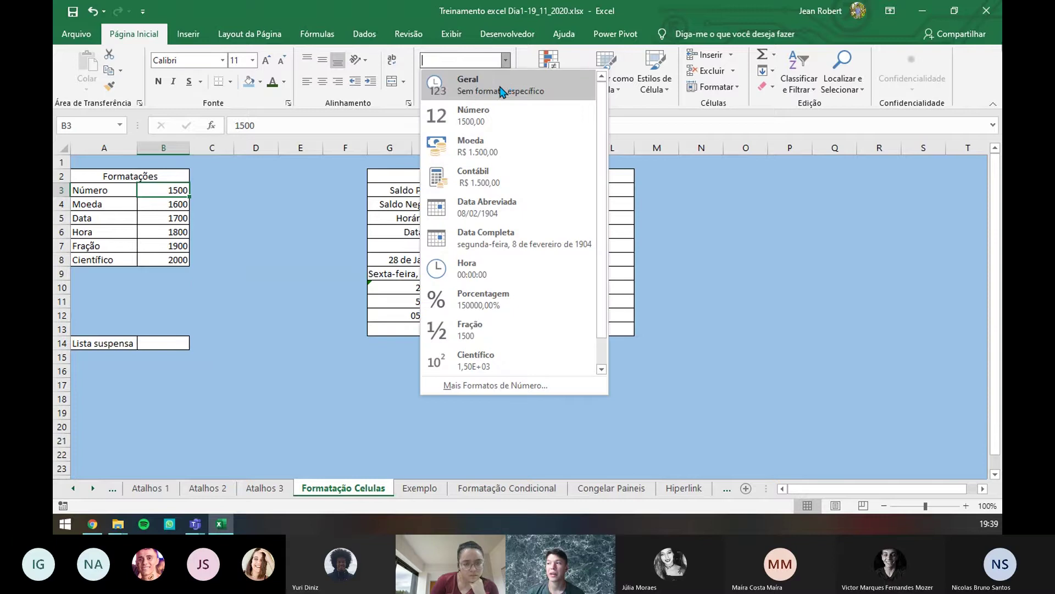
click(478, 122)
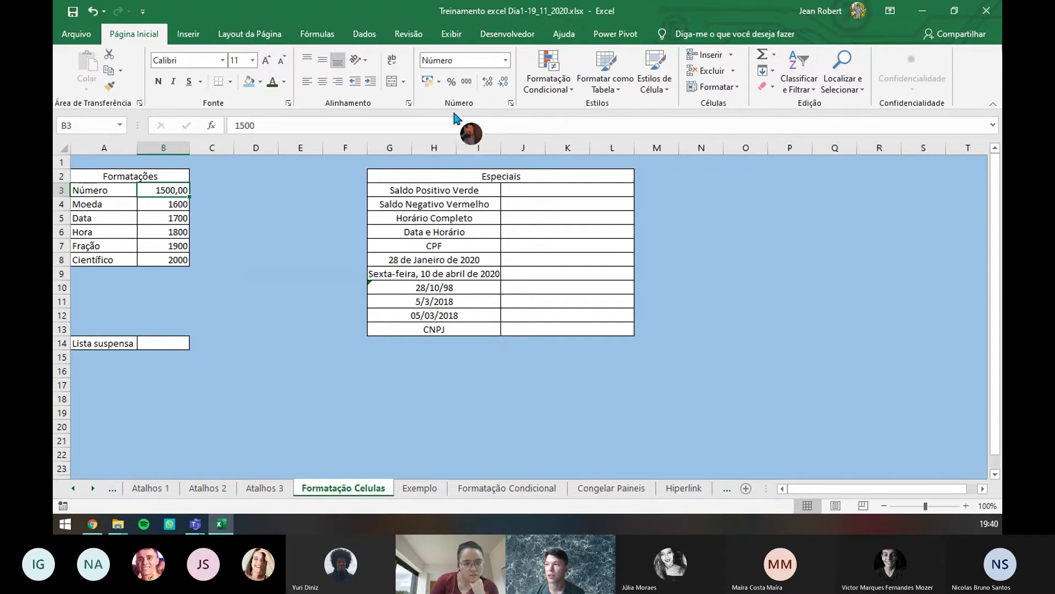
click(487, 84)
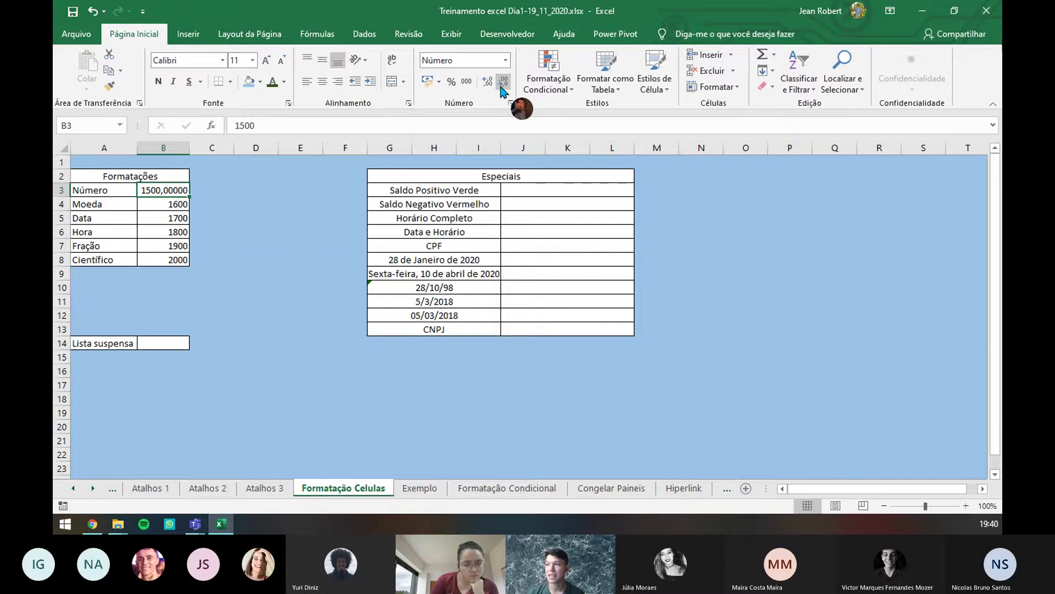
click(502, 88)
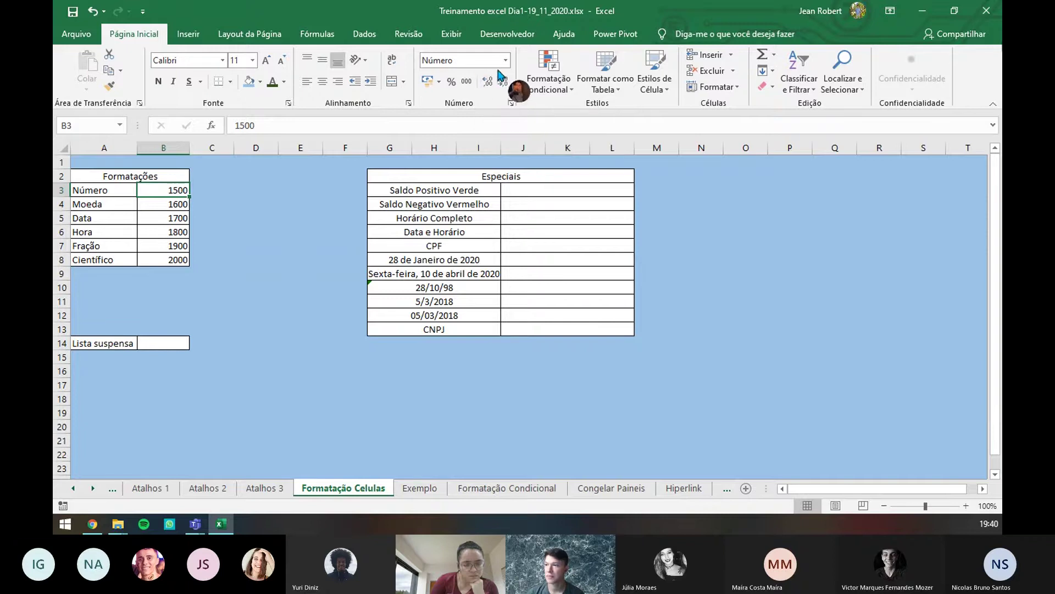
click(178, 204)
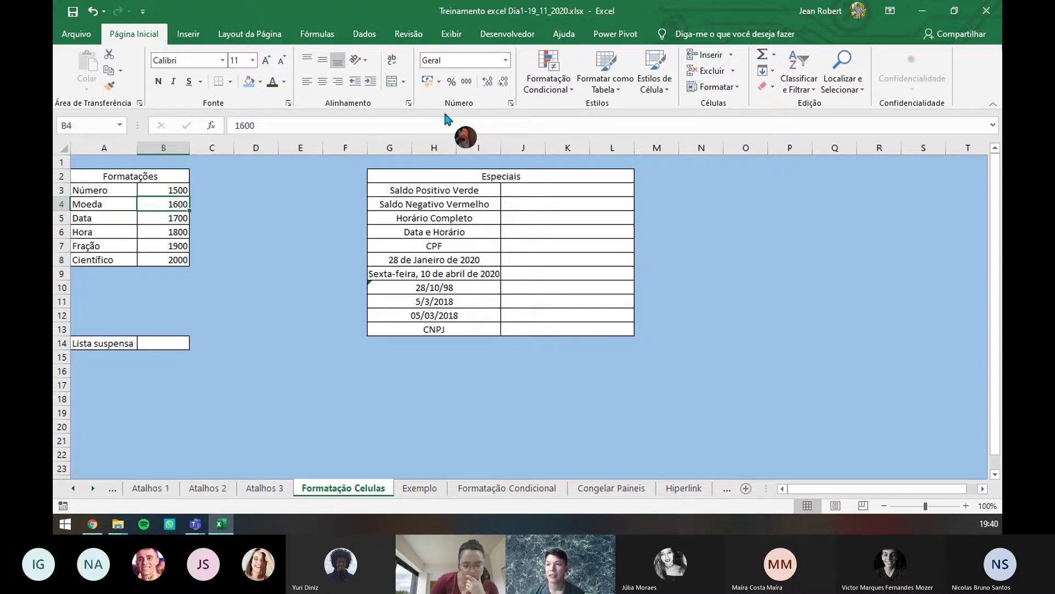
- Apply the Moeda currency format to B4 so it reads R$ 1.600,00
click(504, 60)
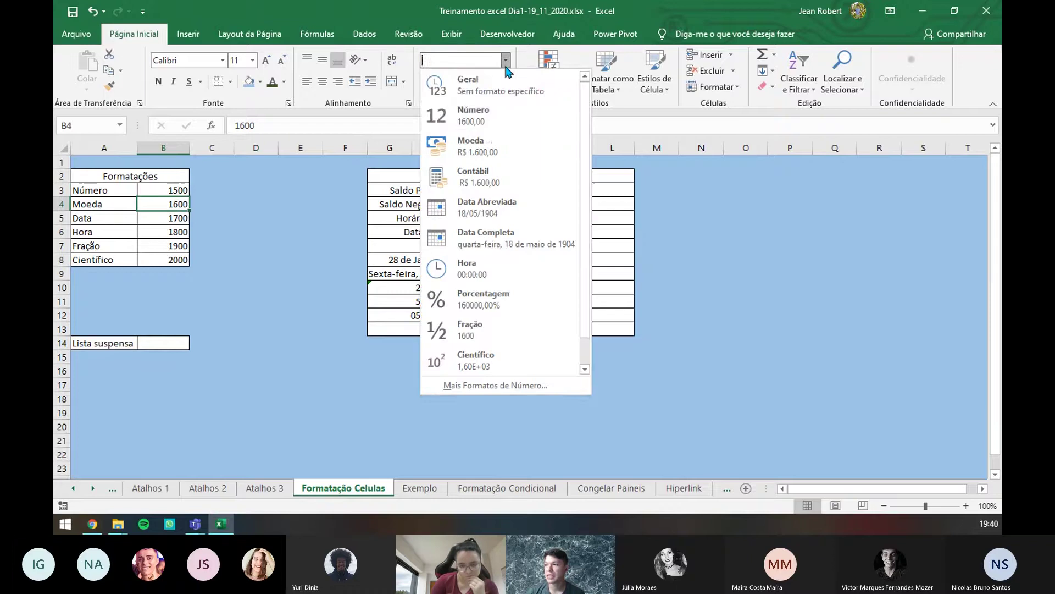
click(491, 154)
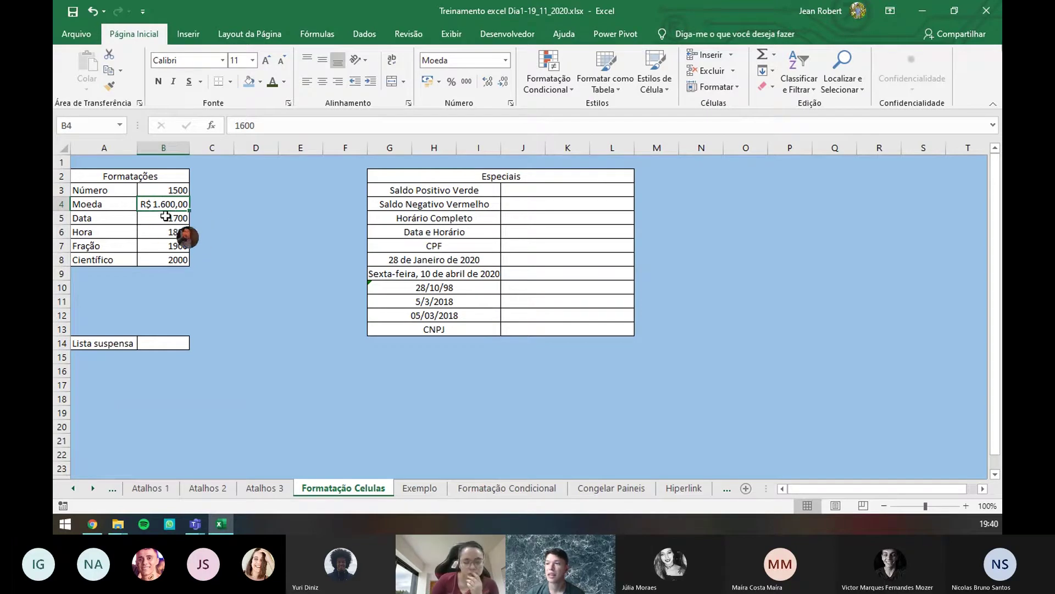
click(165, 218)
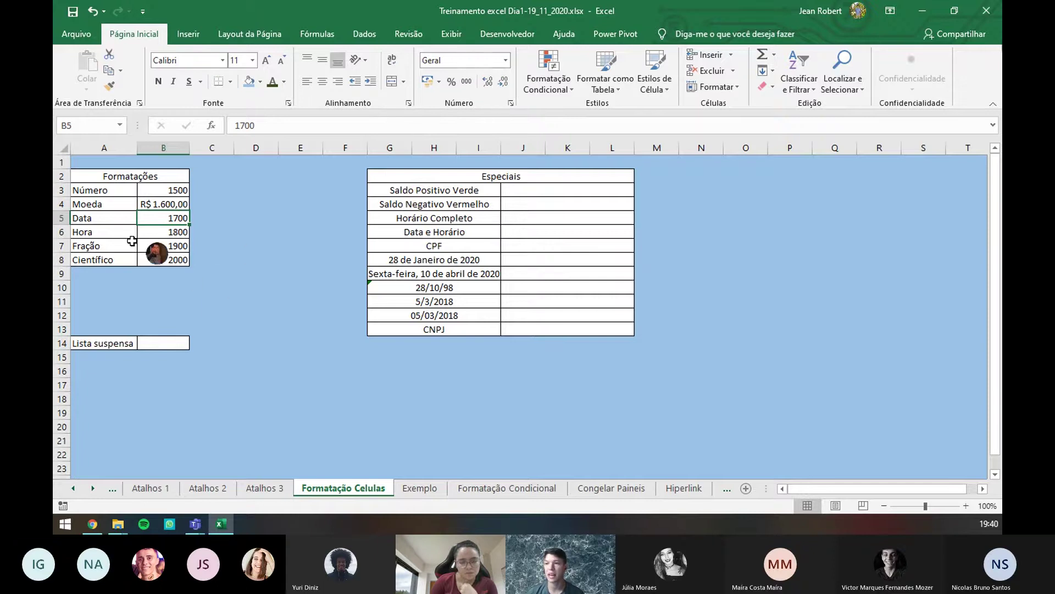
click(506, 61)
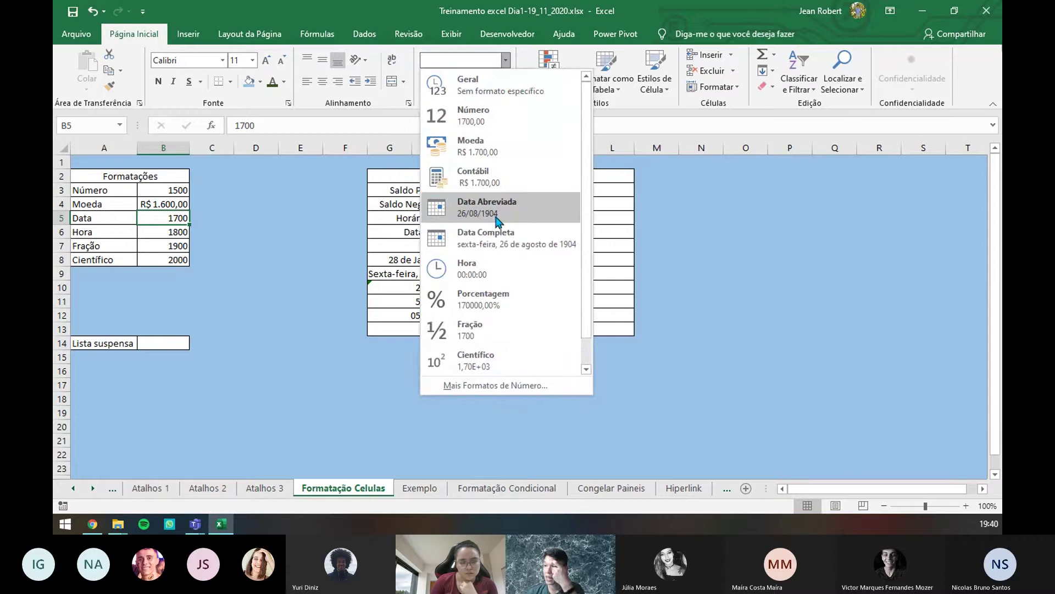
click(476, 208)
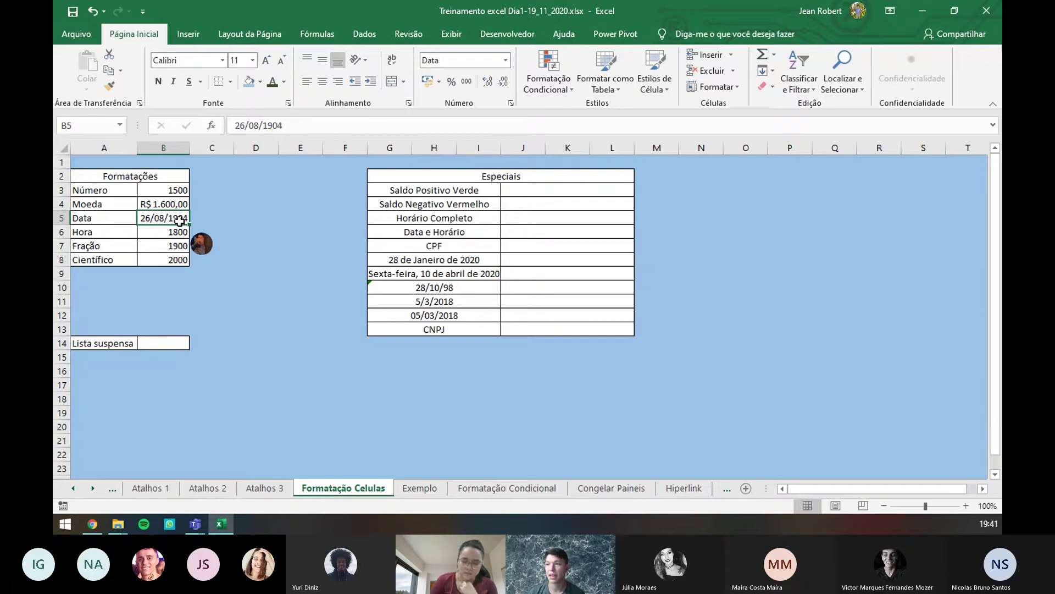
text(0)
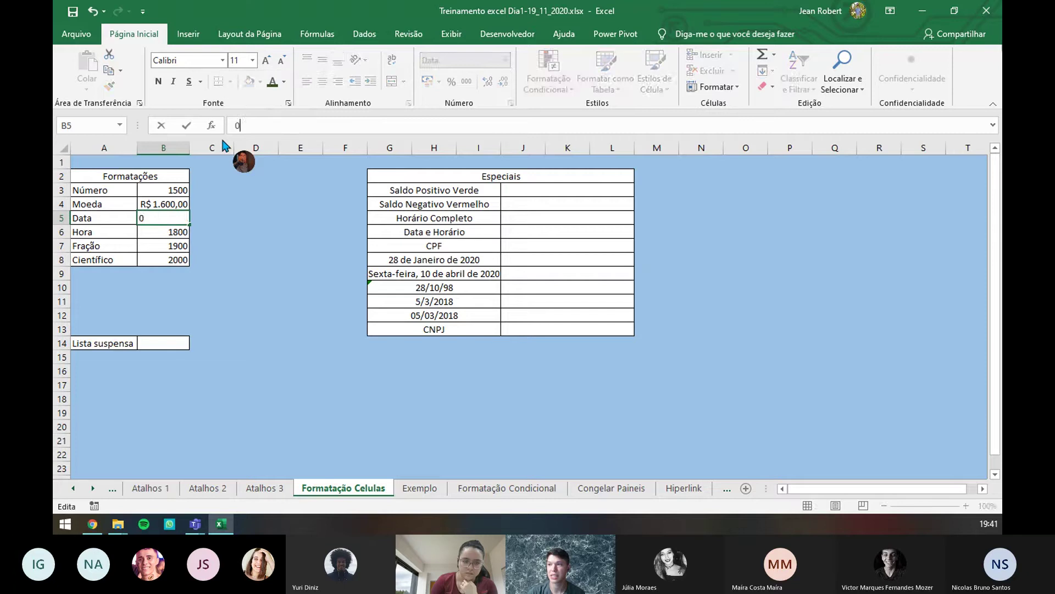
key(Return)
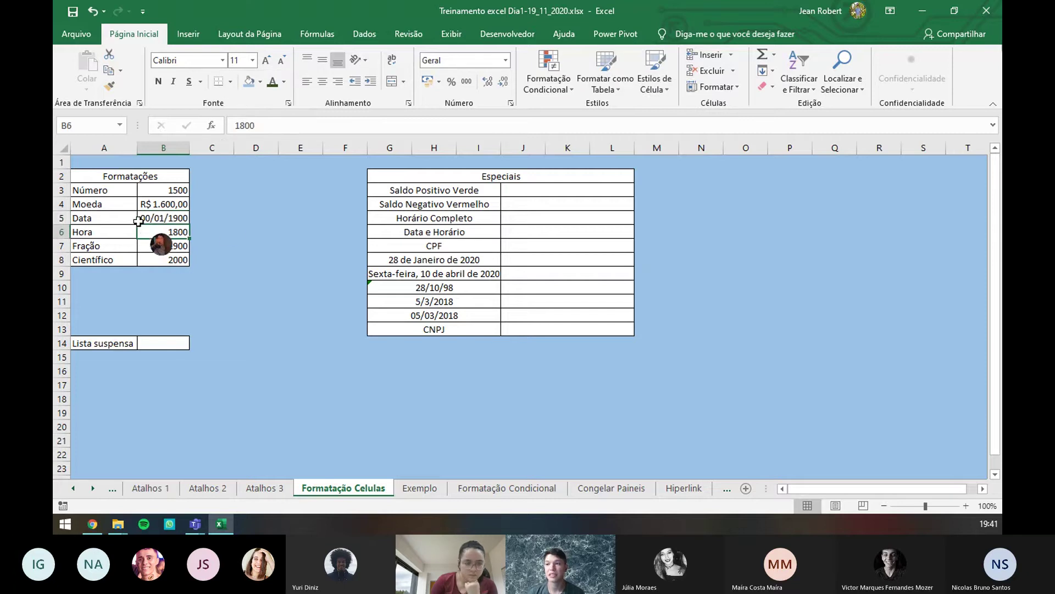
click(183, 220)
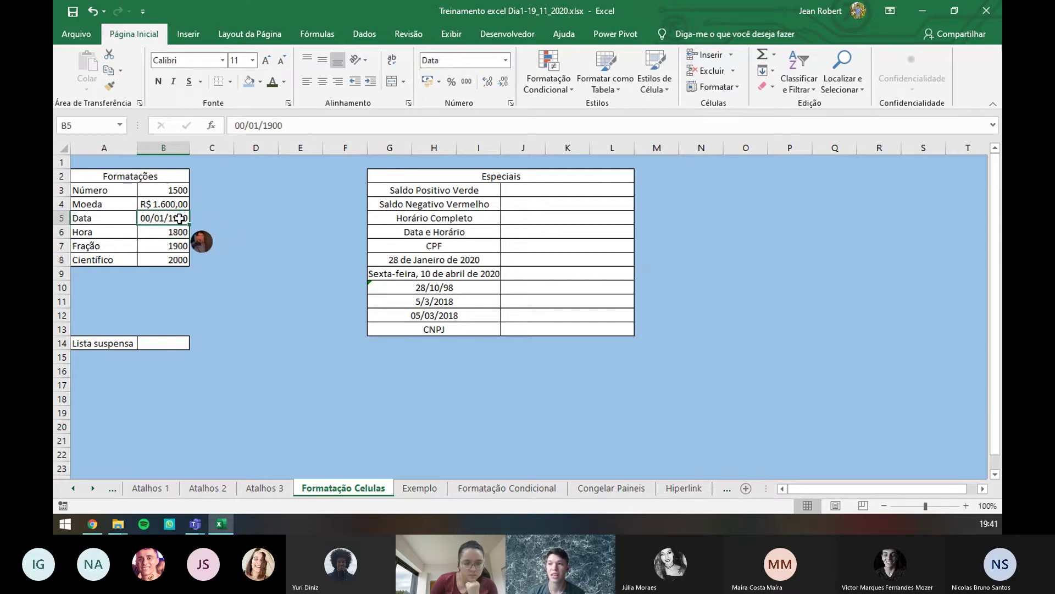
triple_click(298, 127)
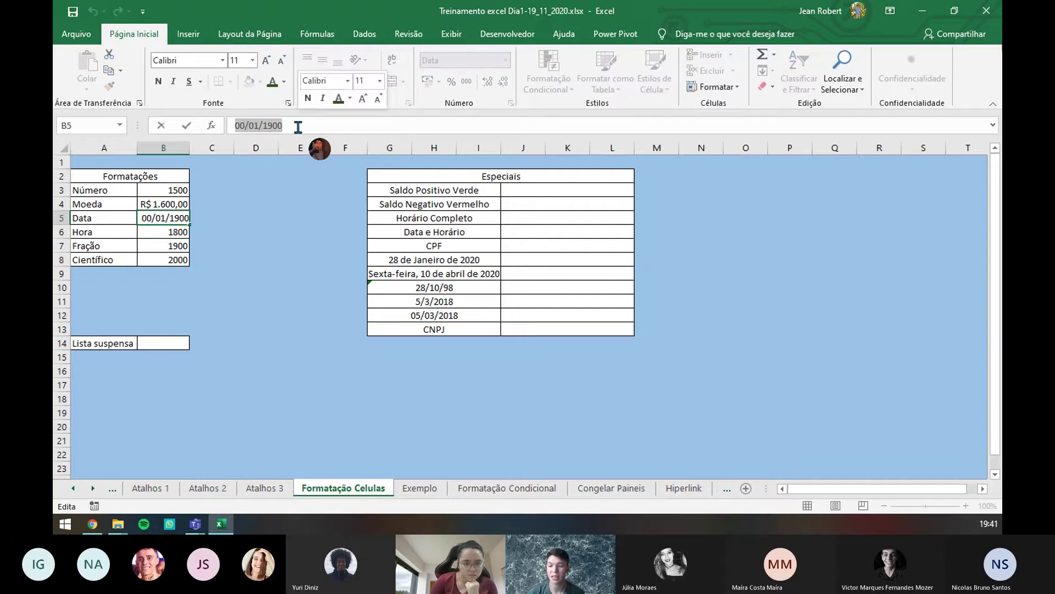
text(500000)
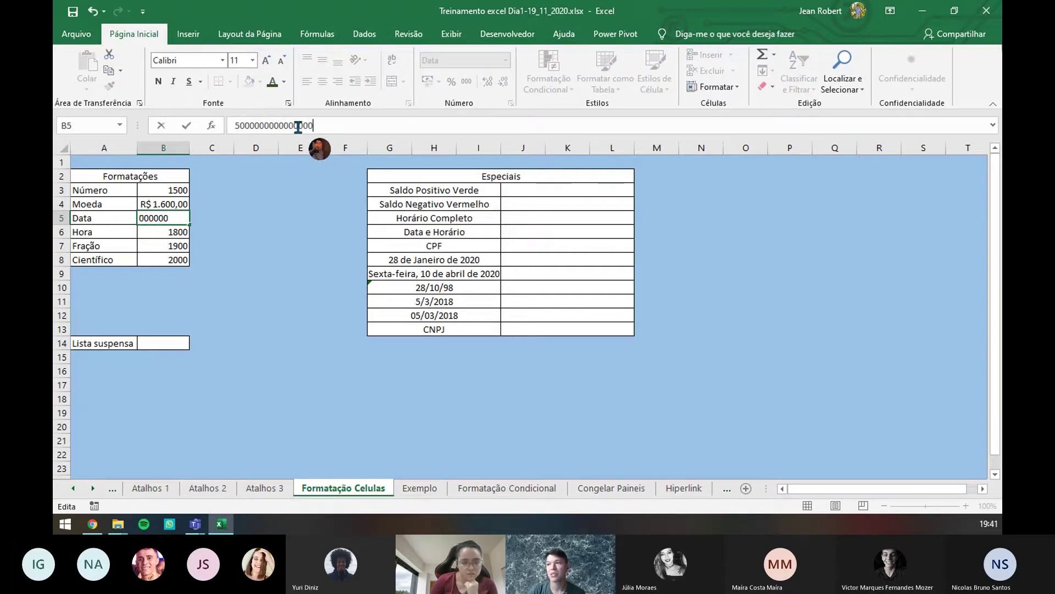
text(0000000000)
key(Return)
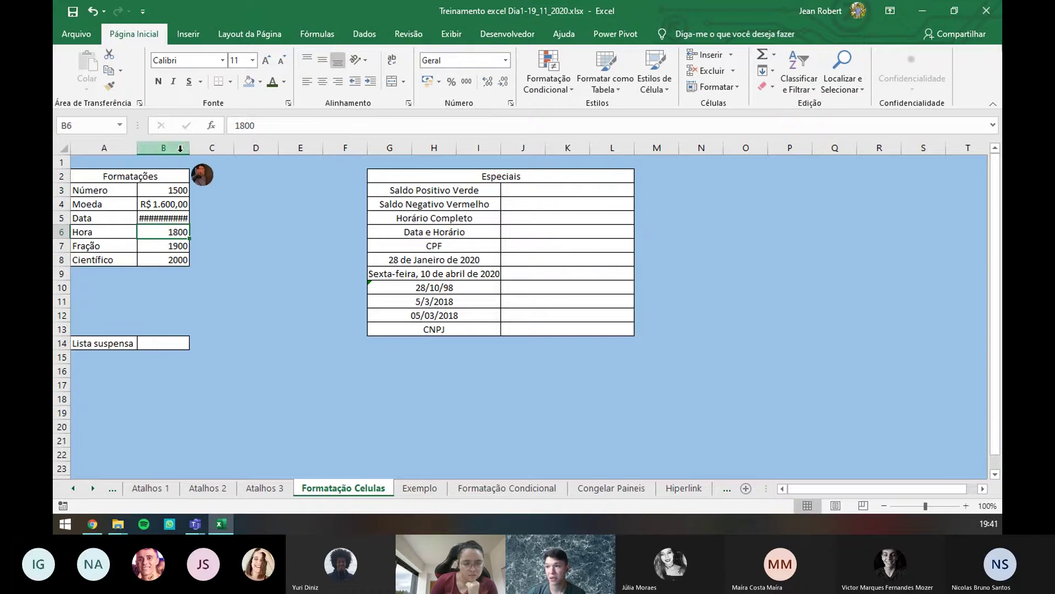
- Clear B5 and enter the date 20/02/1970
click(168, 220)
double_click(405, 116)
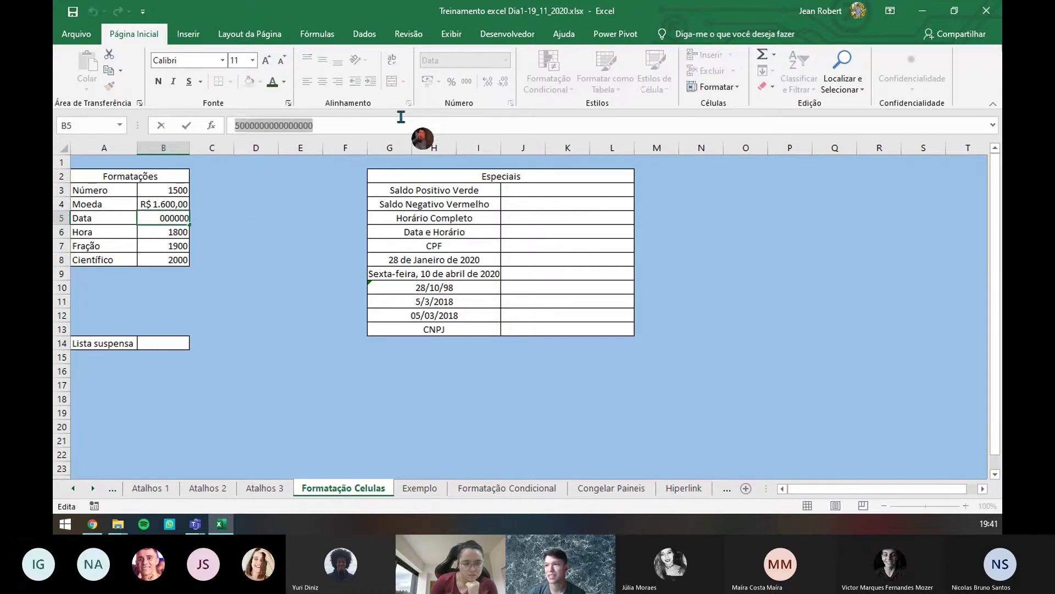
key(BackSpace)
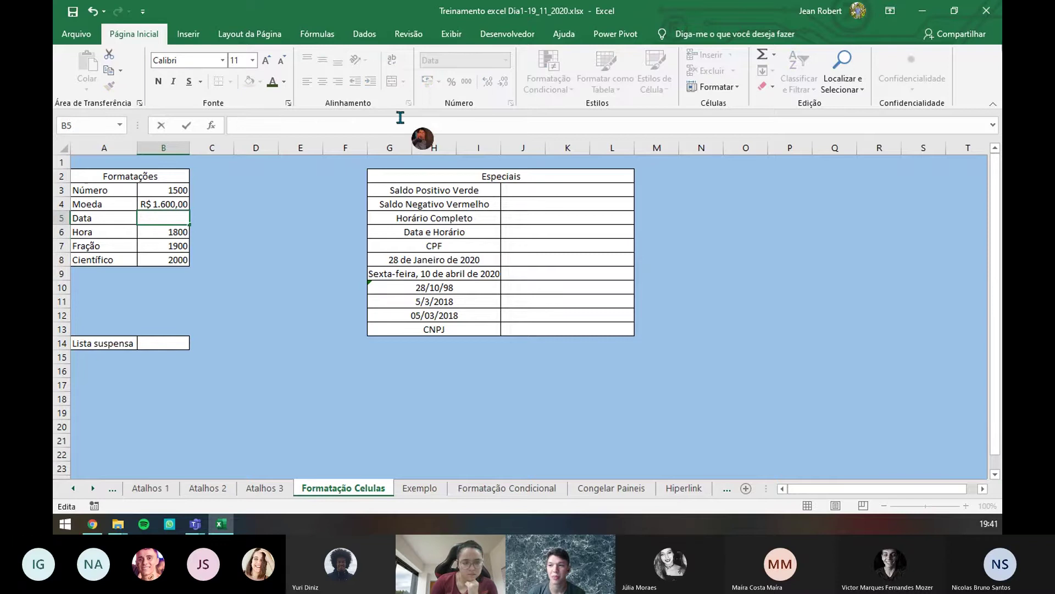
click(175, 232)
click(171, 219)
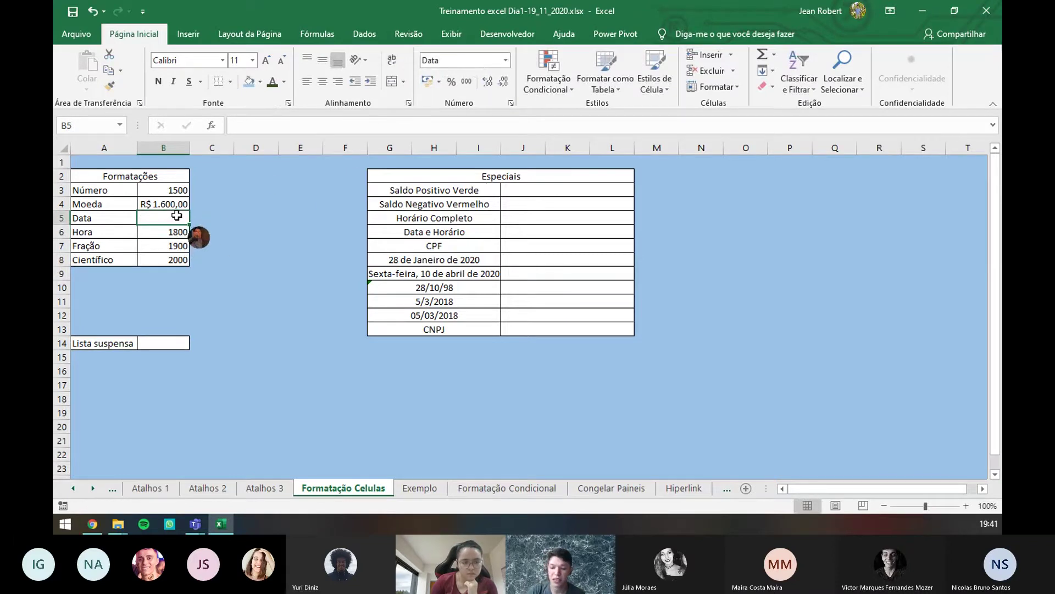
text(20/)
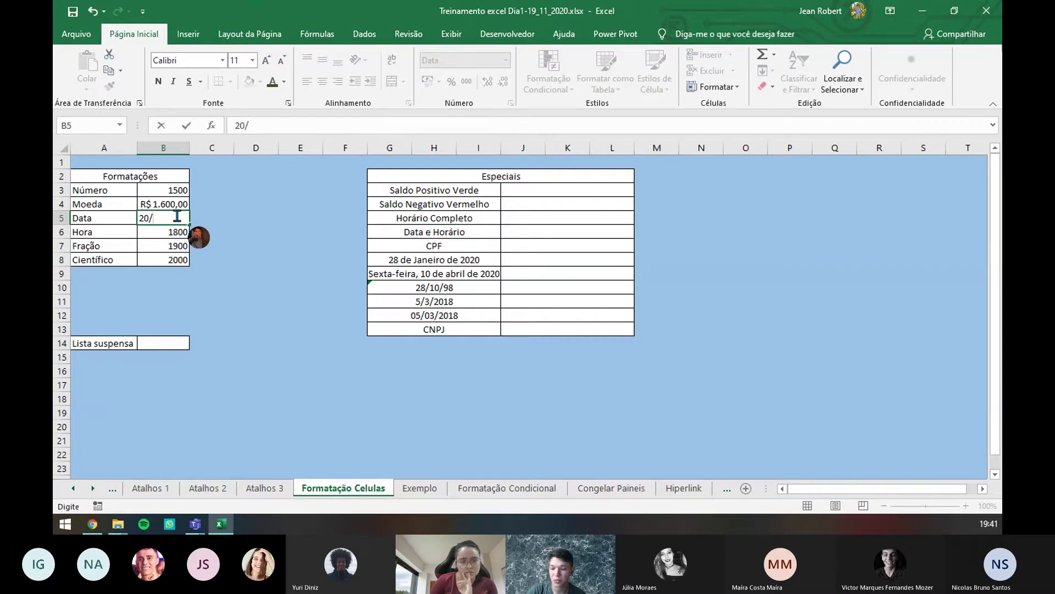
text(2)
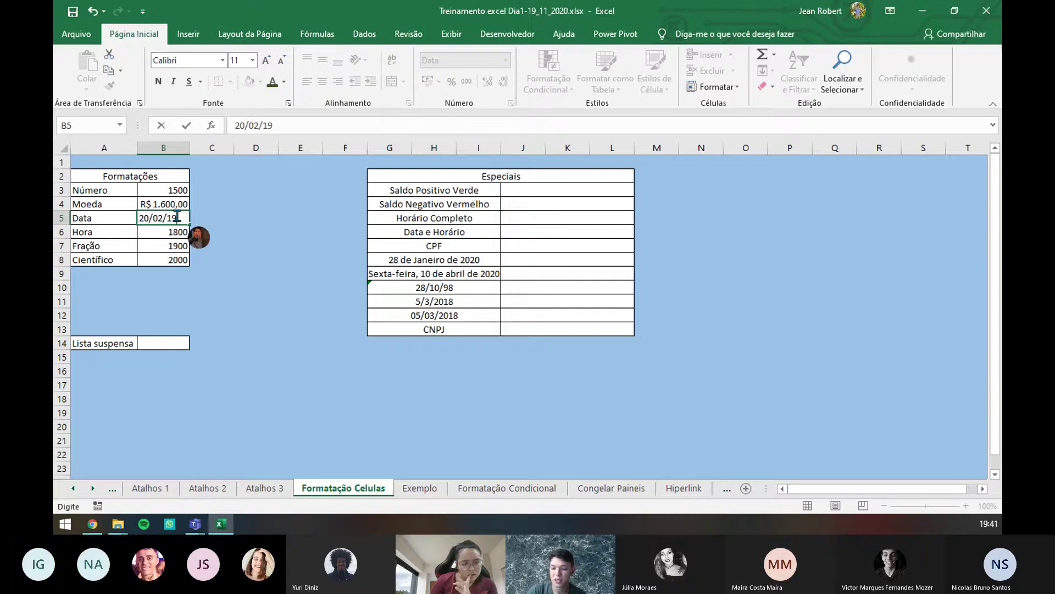
text(2/1970)
key(Return)
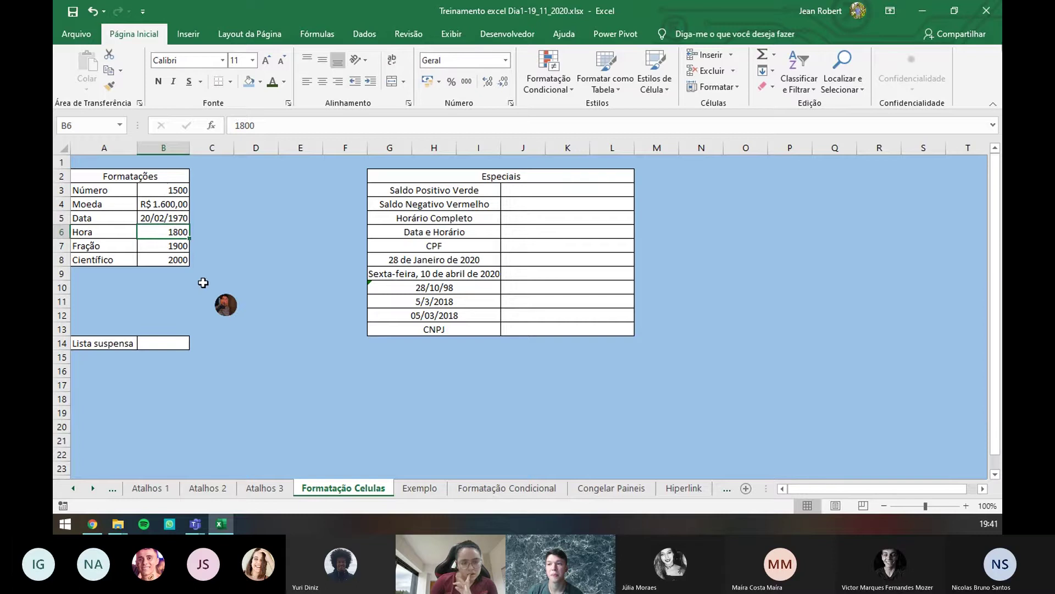
- Apply the Hora time format to B6 and inspect the date and time parts of its value
click(505, 60)
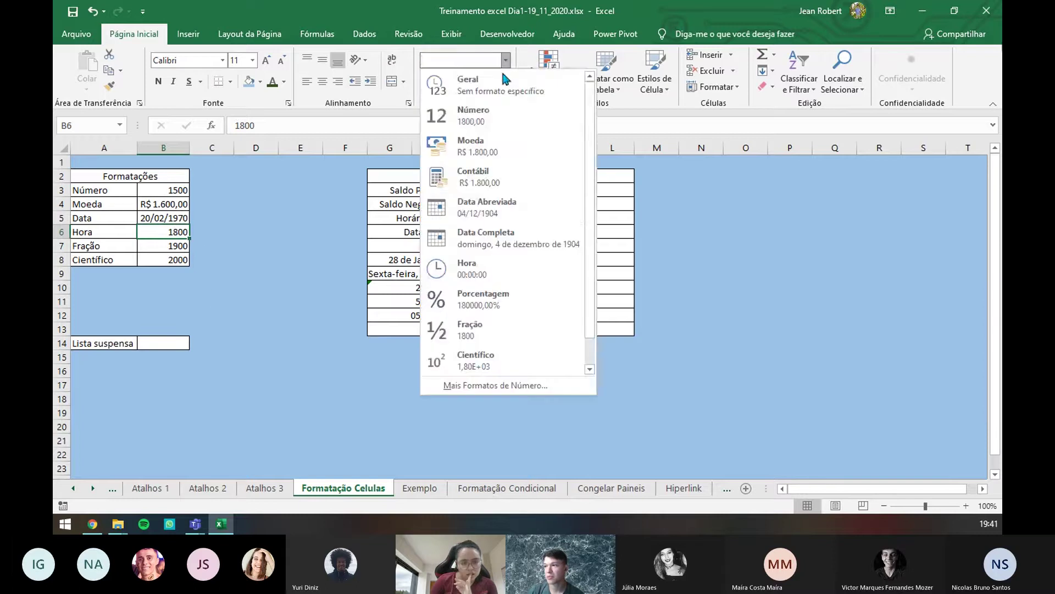
click(501, 275)
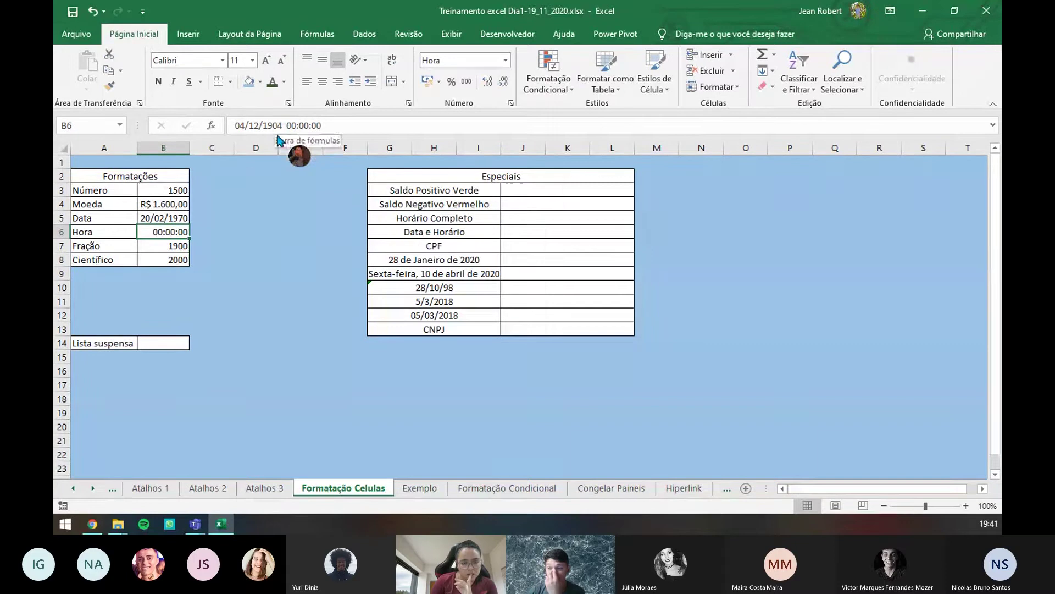
drag(283, 126, 235, 124)
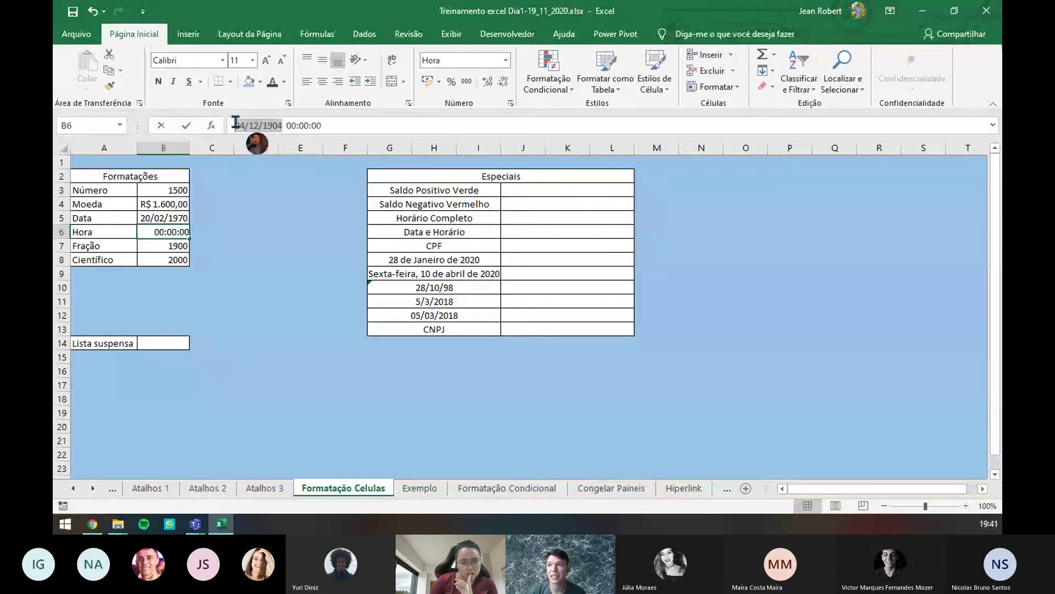
click(308, 126)
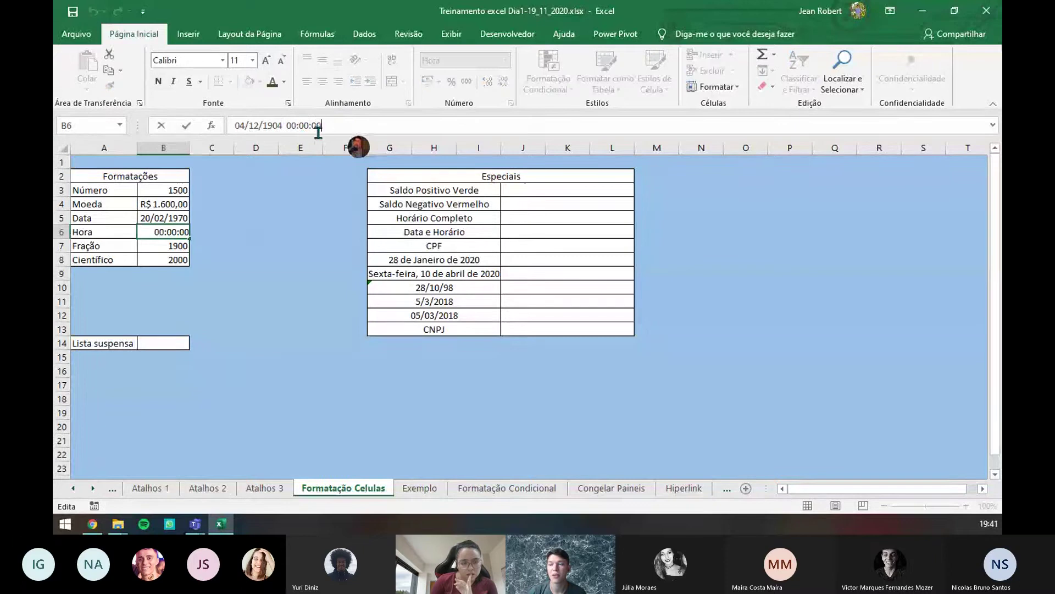
click(208, 260)
click(156, 231)
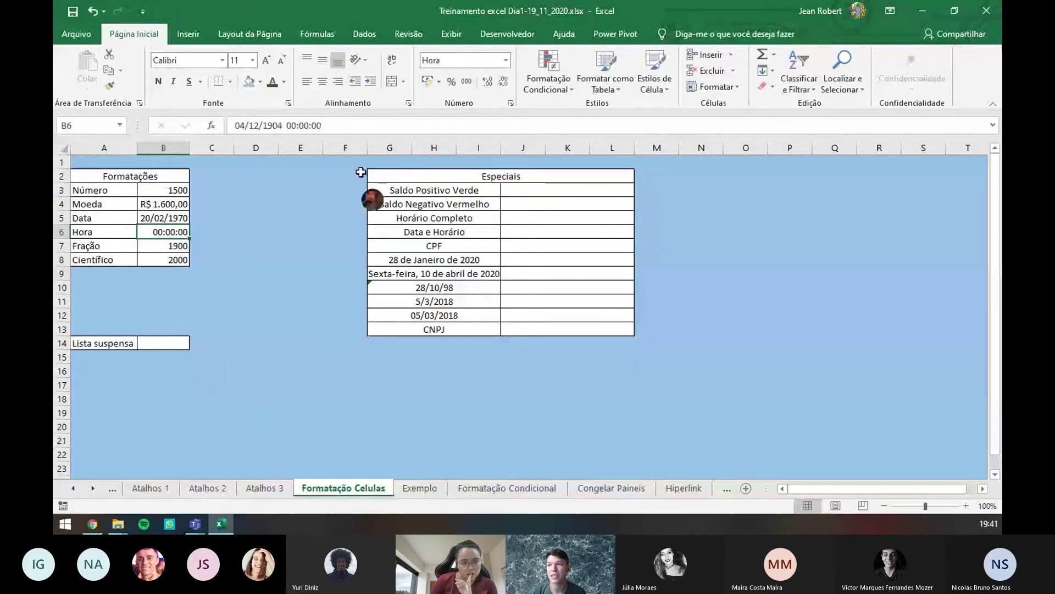
drag(324, 125, 285, 125)
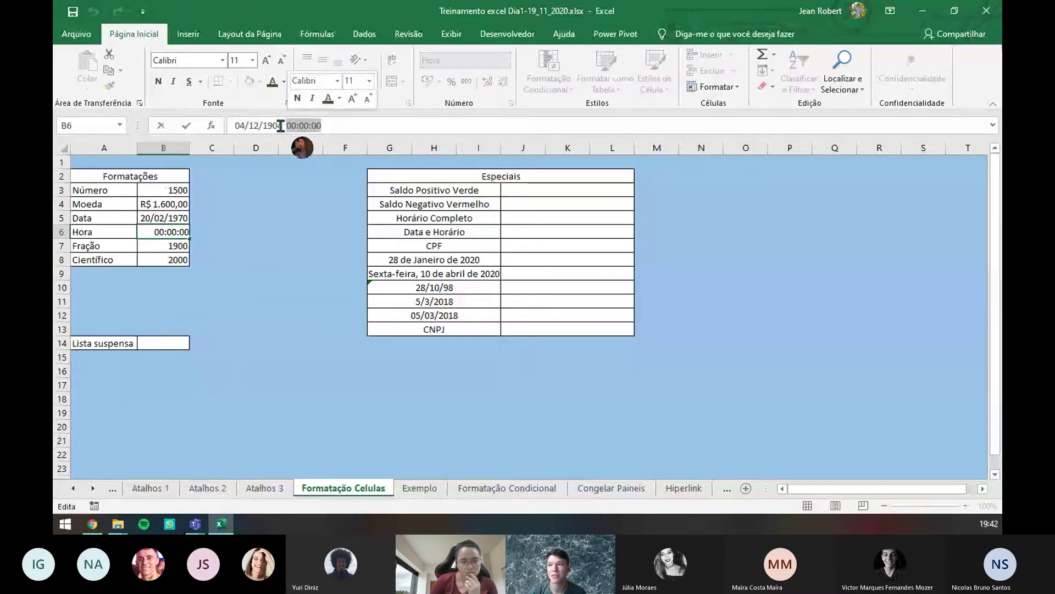
click(253, 125)
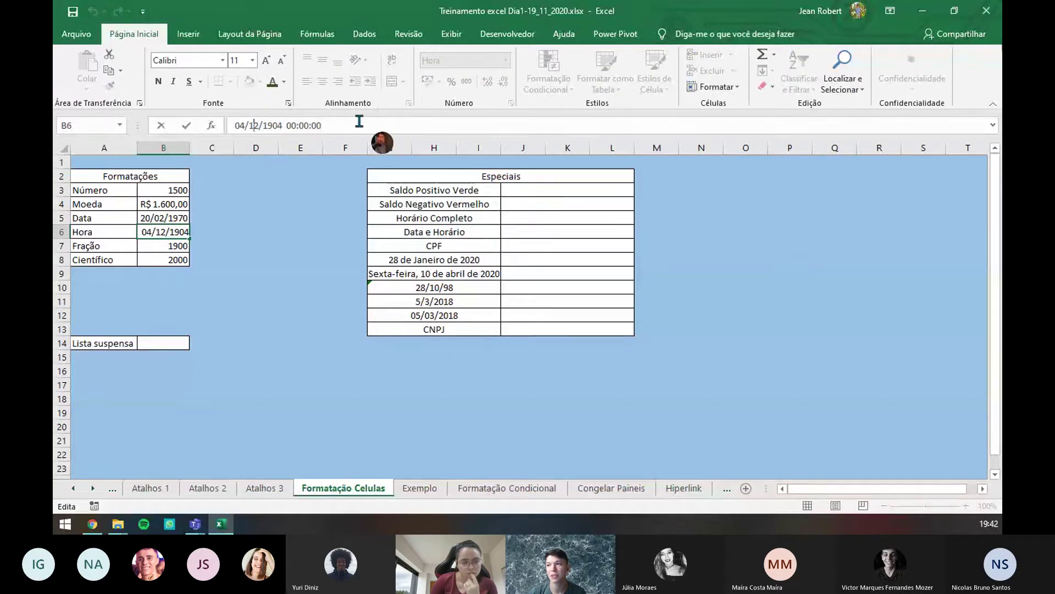
- Replace B6's contents with the time 12:32
double_click(174, 233)
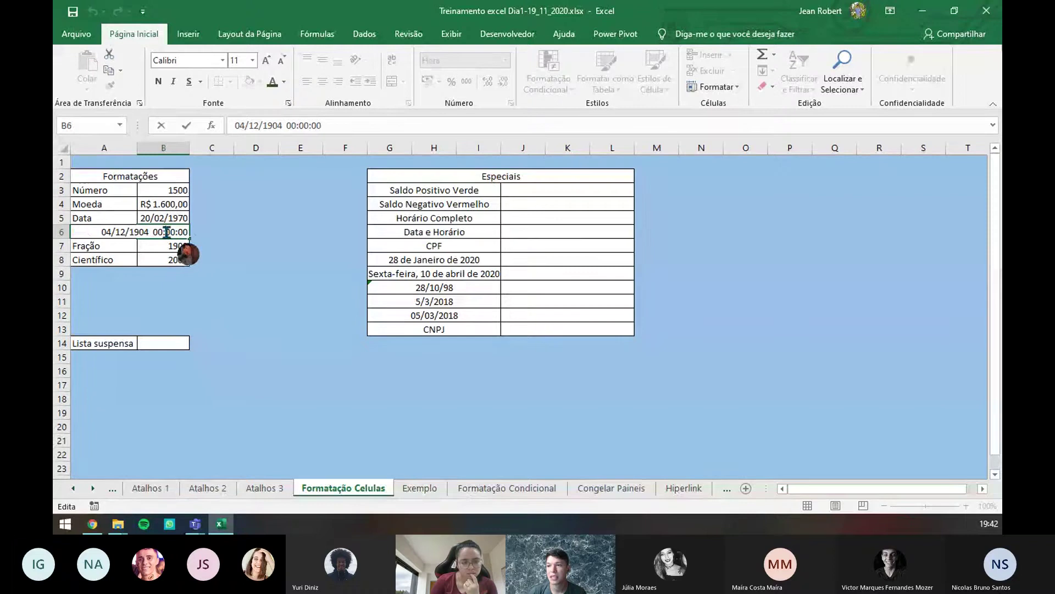
click(224, 231)
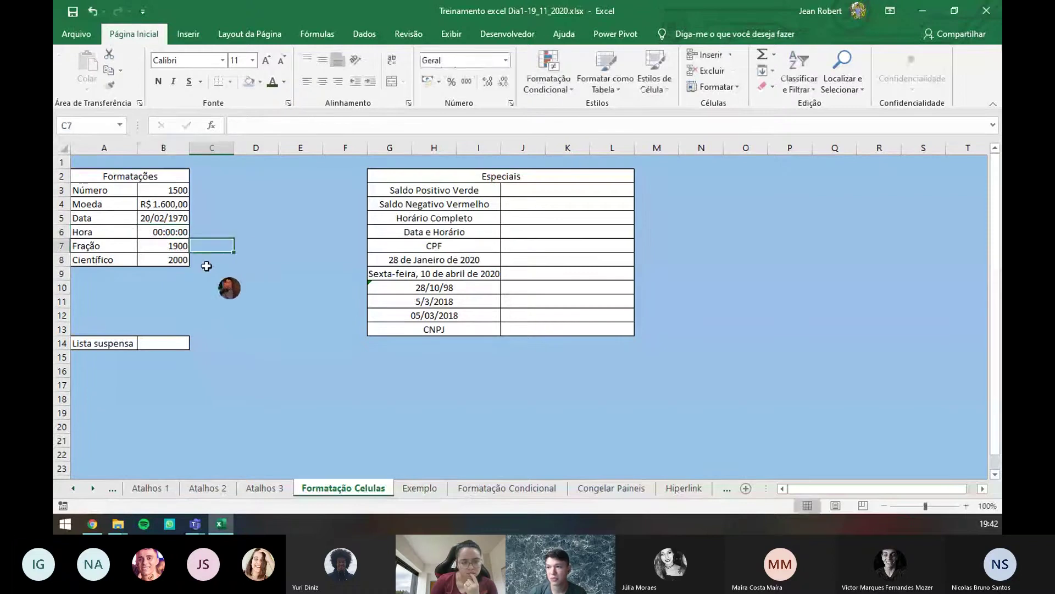
click(182, 233)
text(12)
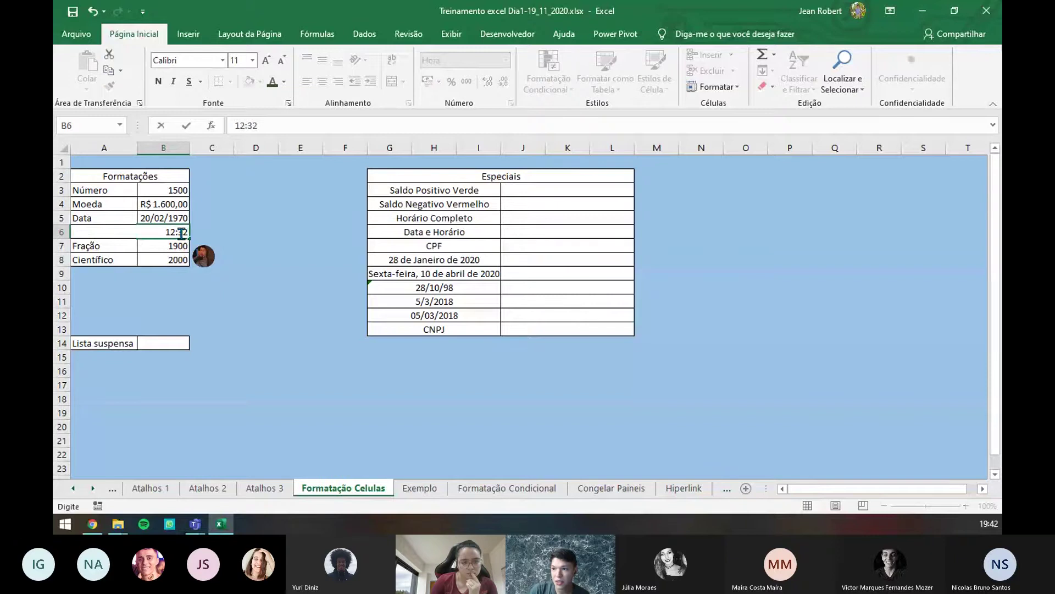
text(:32)
key(Return)
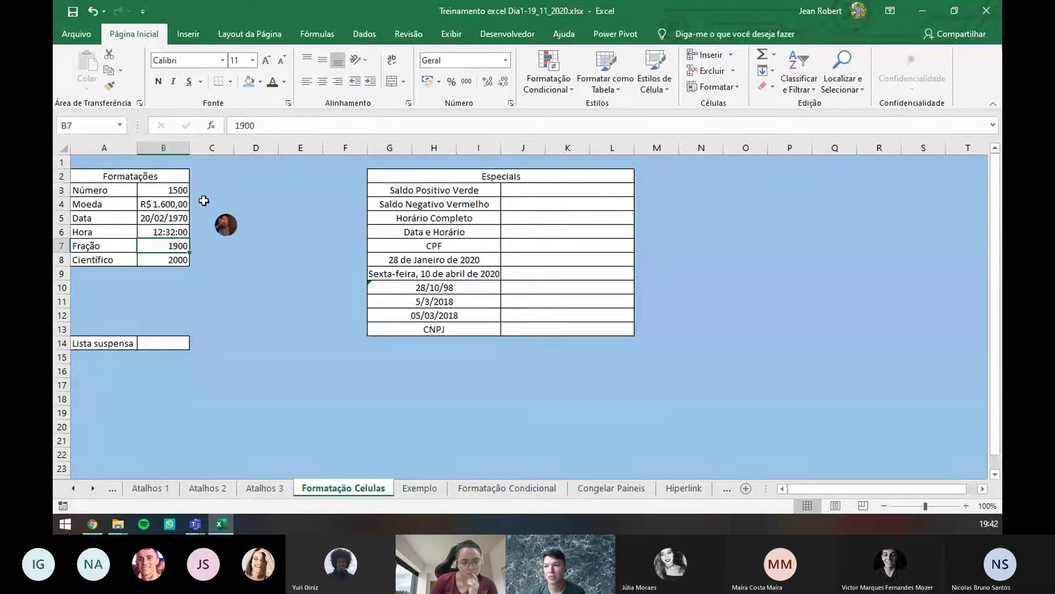
- Enter the time 12:32 in C6 and confirm it receives the Personalizado format
click(201, 190)
click(206, 222)
click(199, 235)
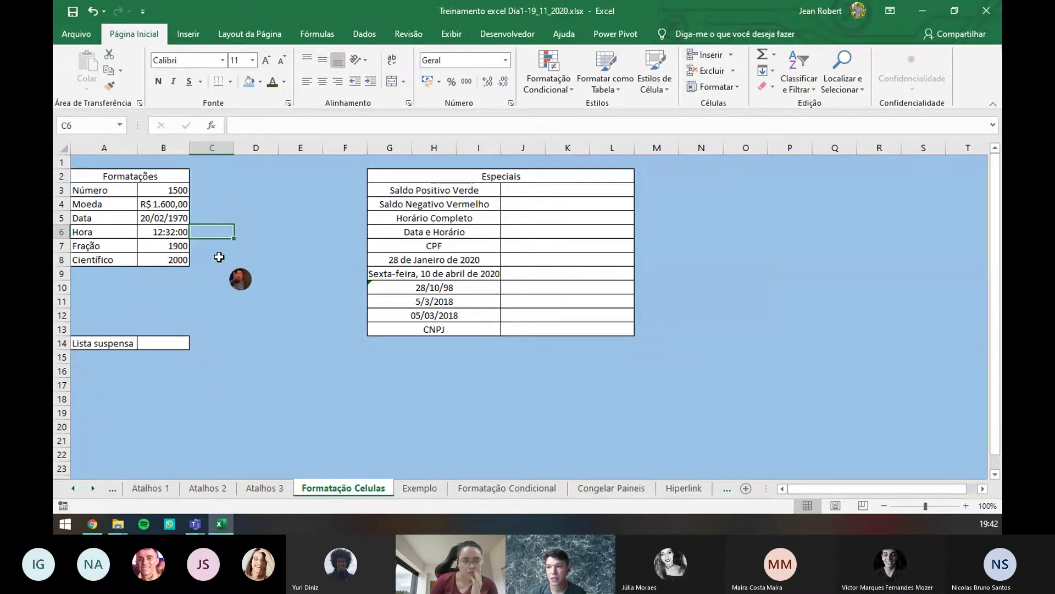
text(12)
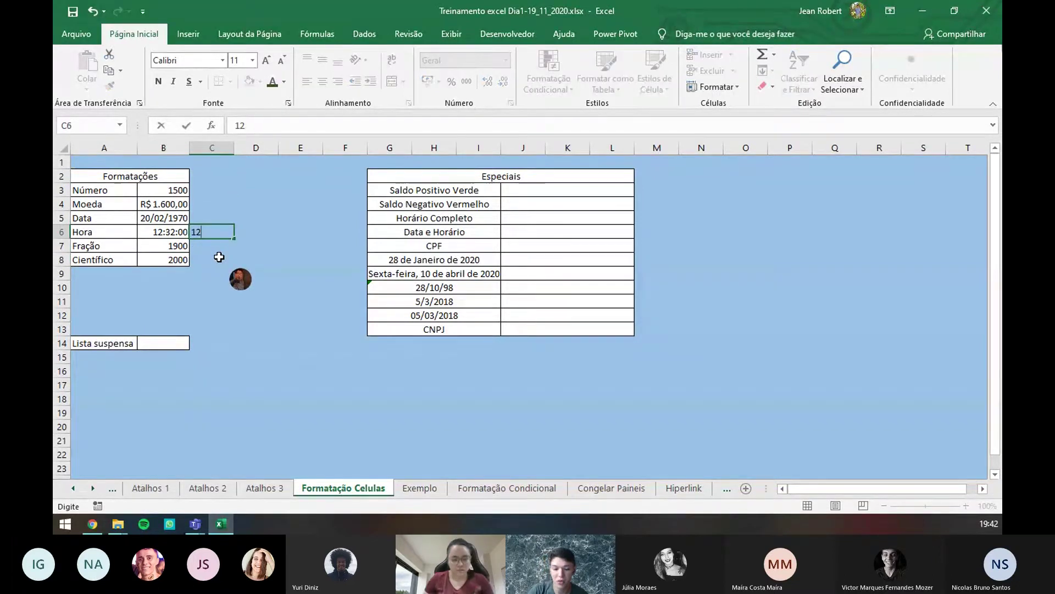
text(:32)
key(ctrl+Return)
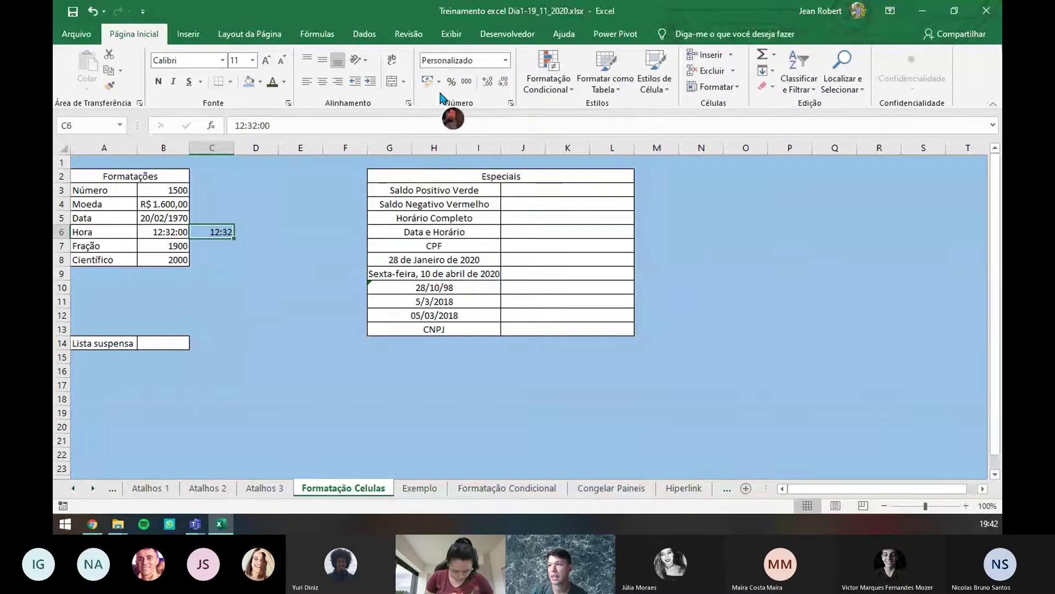
click(506, 62)
click(506, 63)
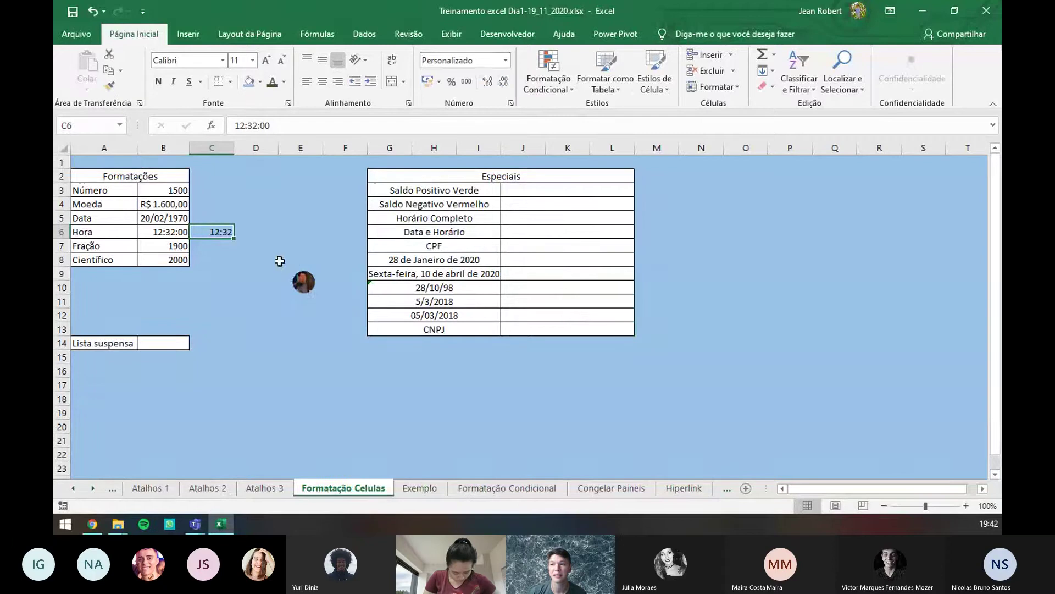
click(175, 250)
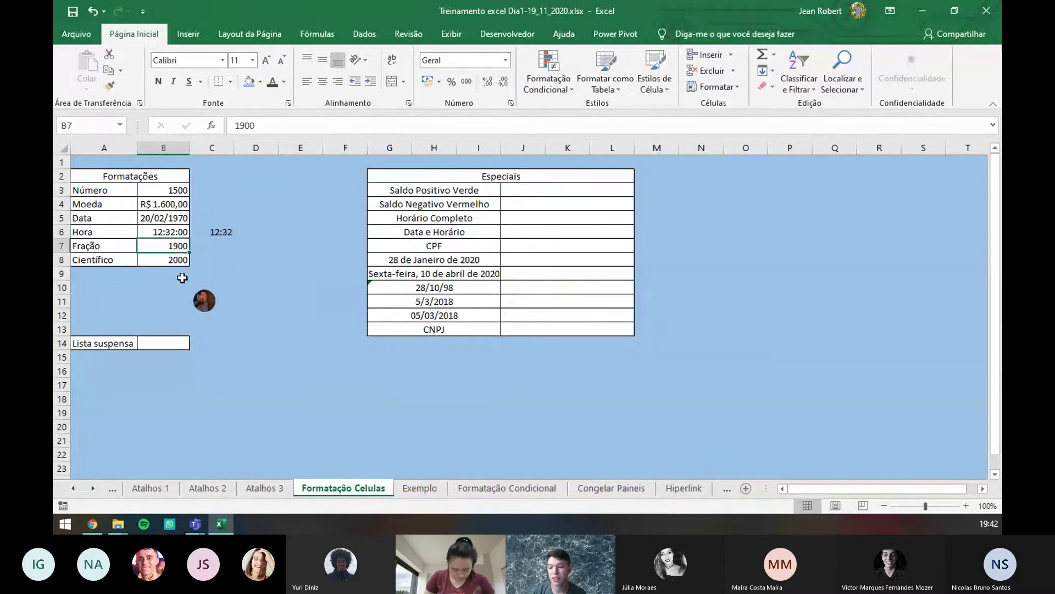
- Enter 2,5 in B7 and apply the Fração format so it displays 2 1/2
key(BackSpace)
text(2,5)
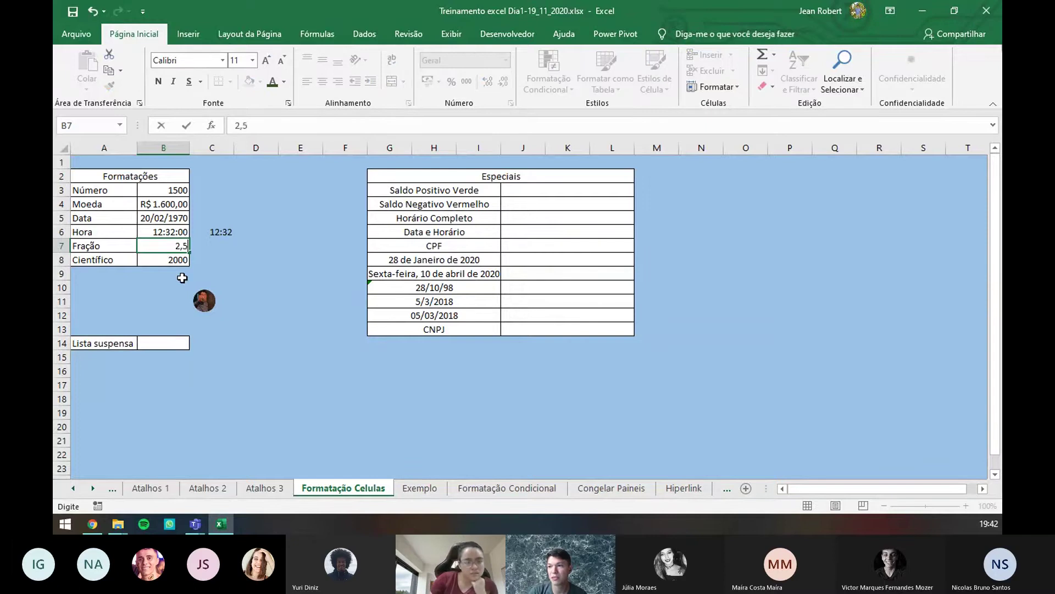
key(Return)
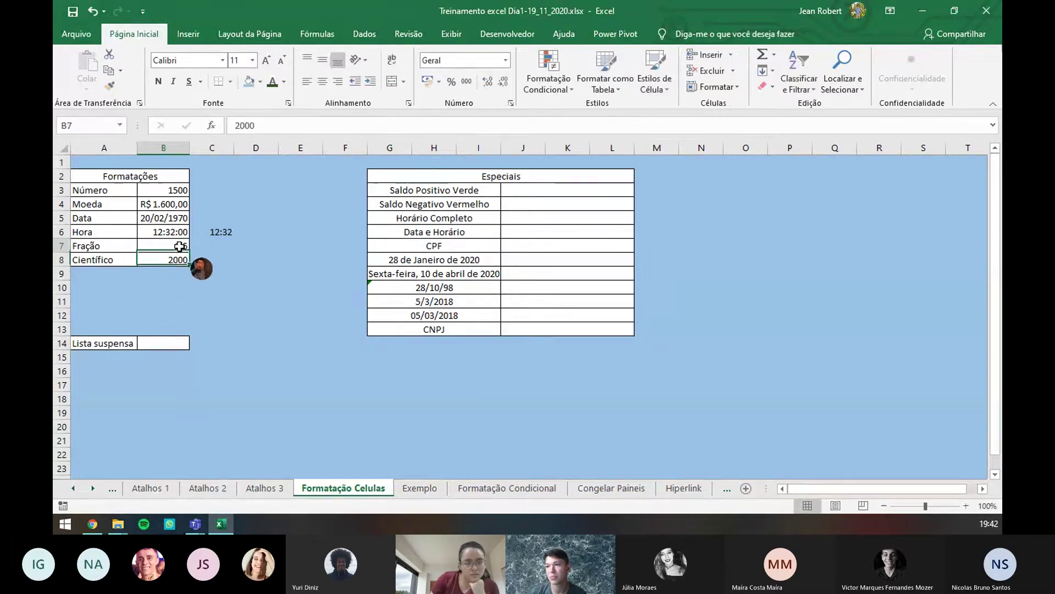
click(171, 245)
click(505, 60)
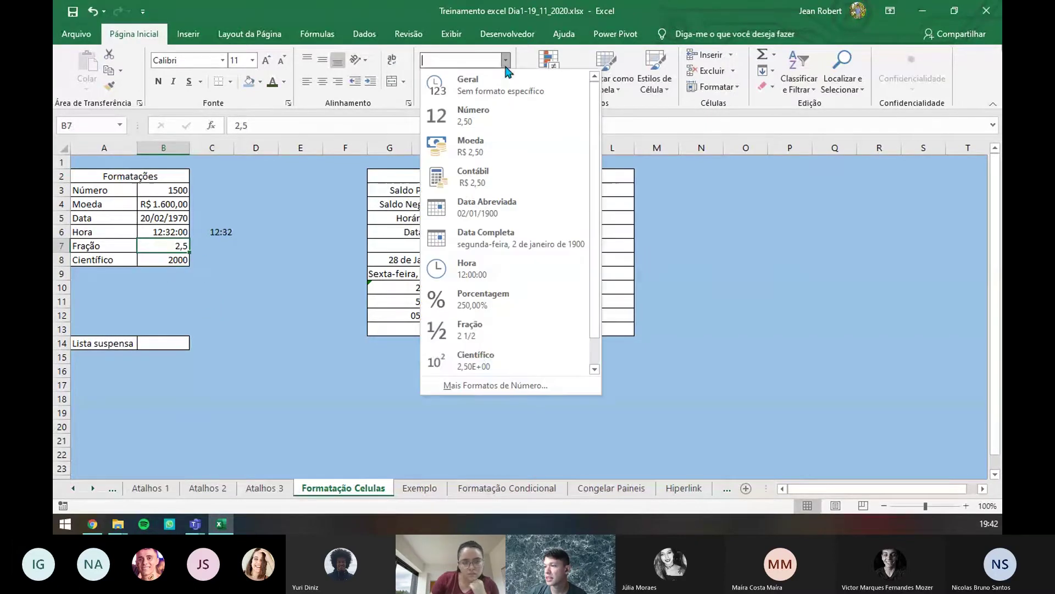
click(489, 337)
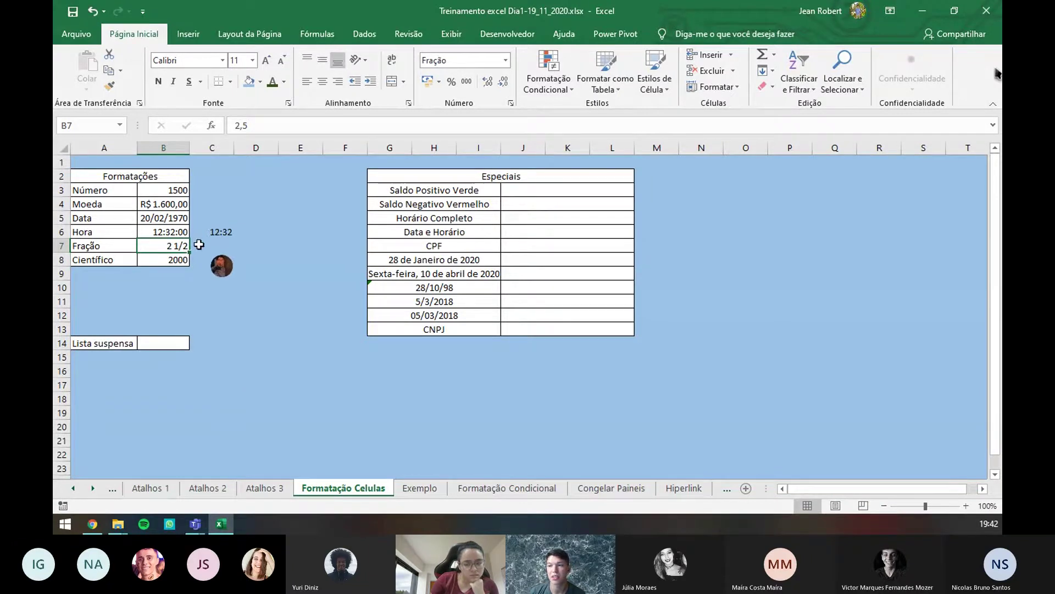
click(183, 258)
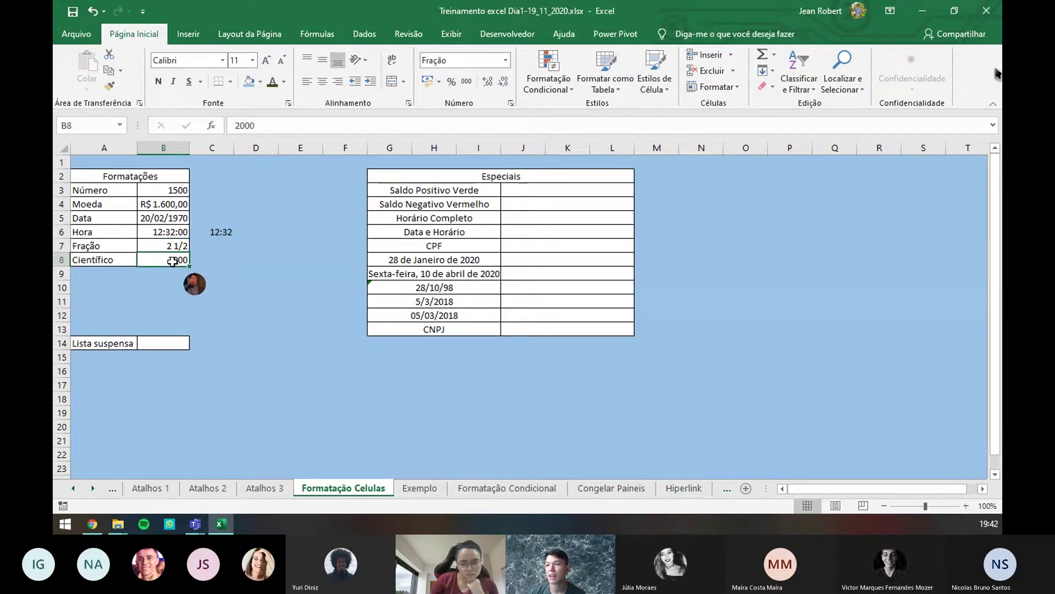
- Apply the Científico format to B8 so 2000 shows as 2,00E+03
click(505, 60)
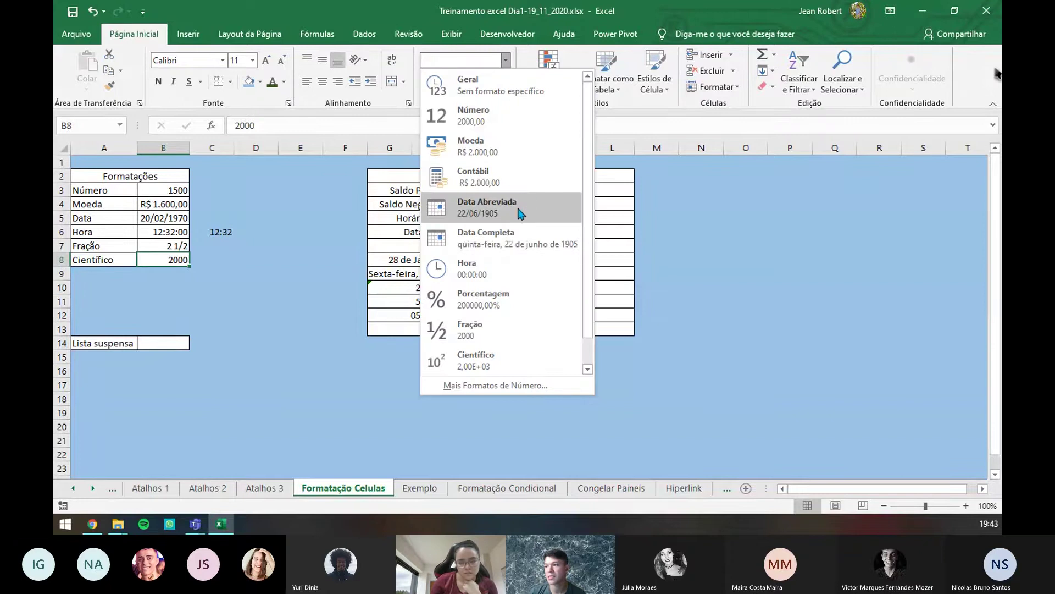
click(515, 359)
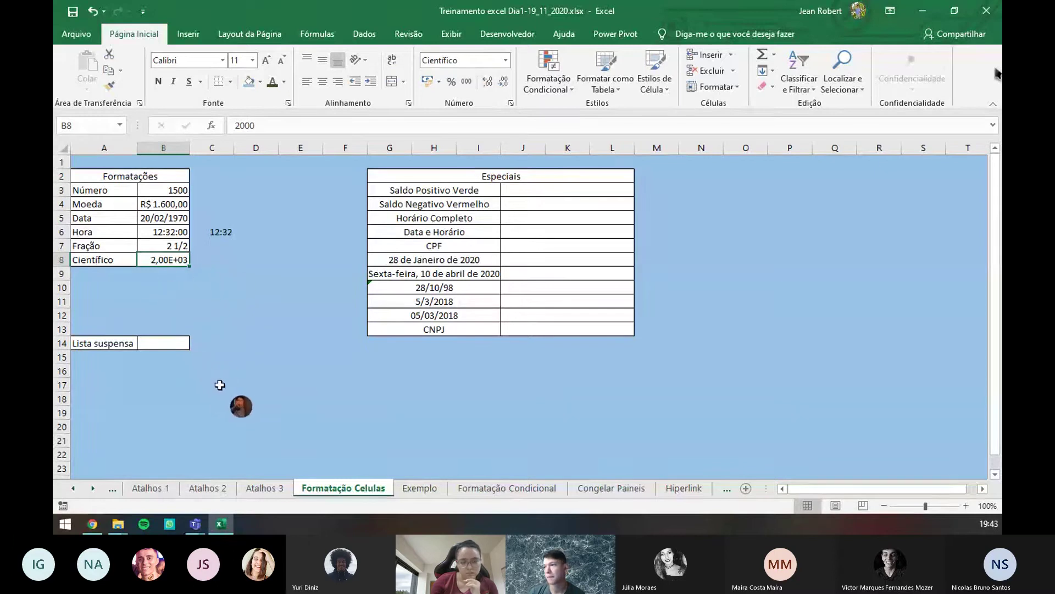
click(528, 195)
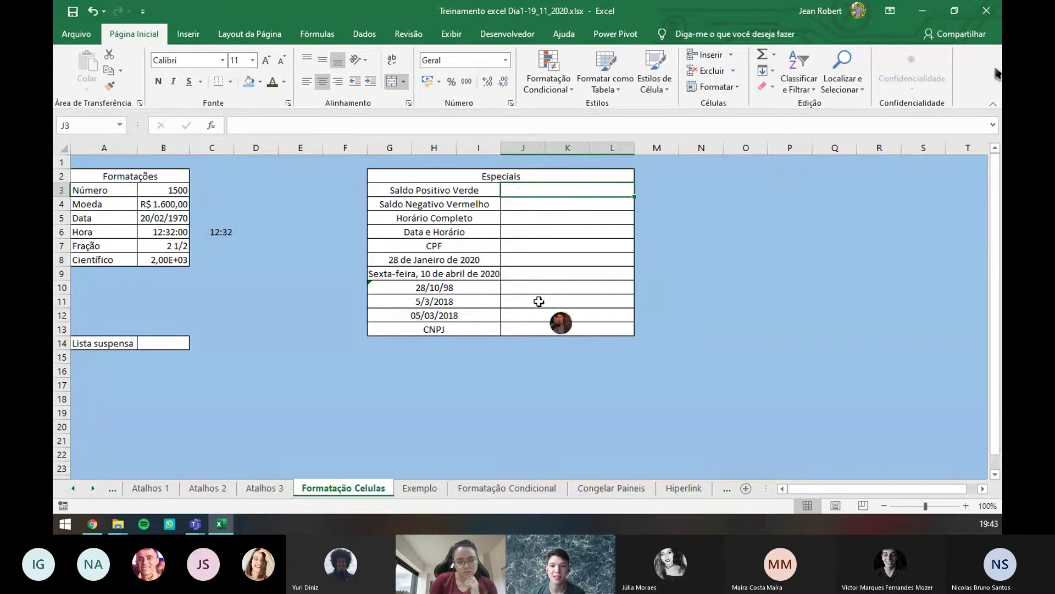
click(428, 488)
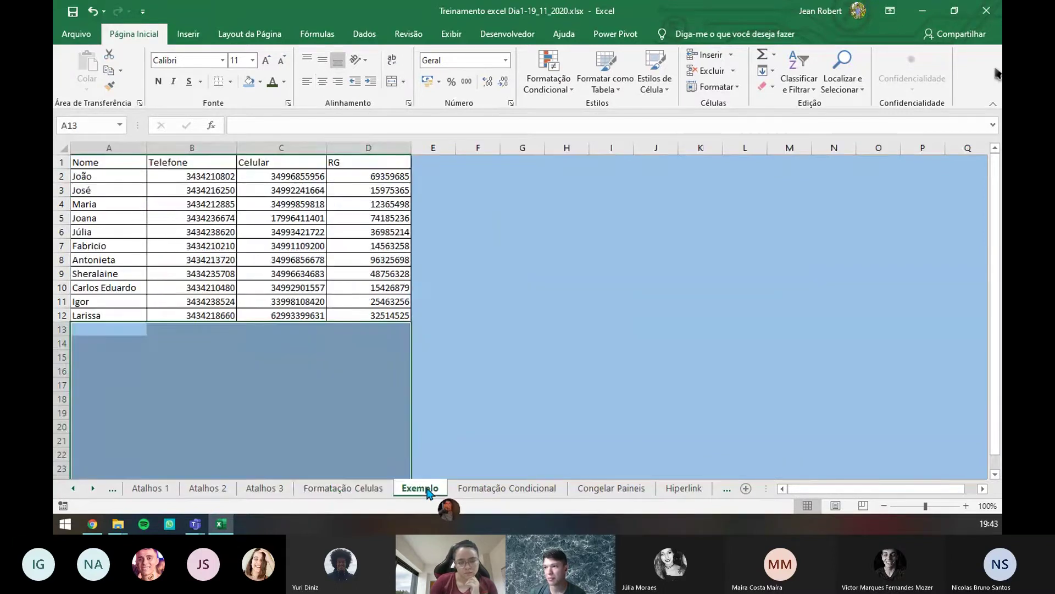
click(367, 489)
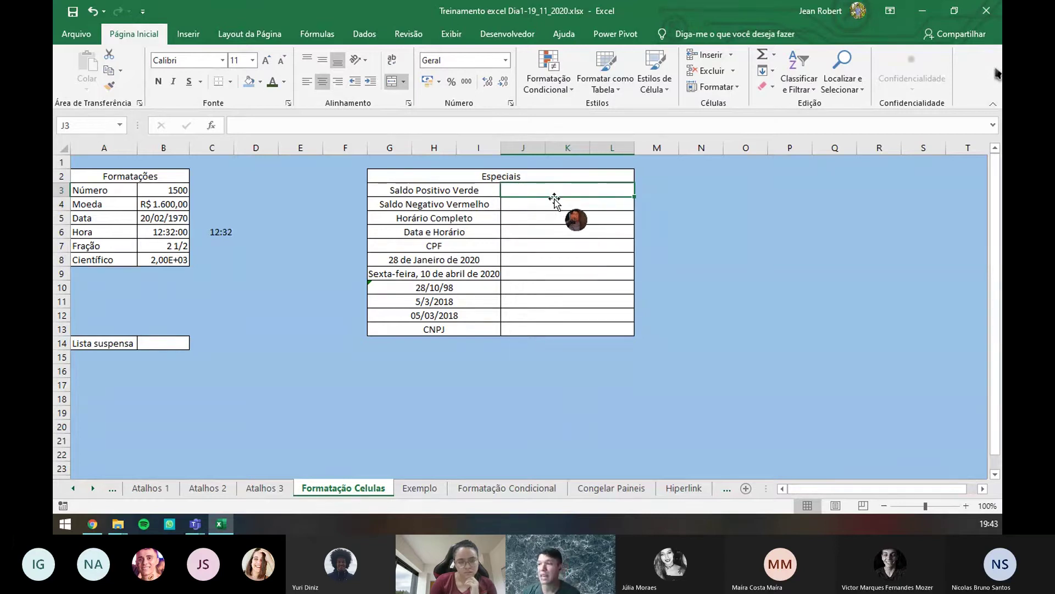
- Type 1500 into J3 and -1500 into J4, then check the number format list without changing it
text(150)
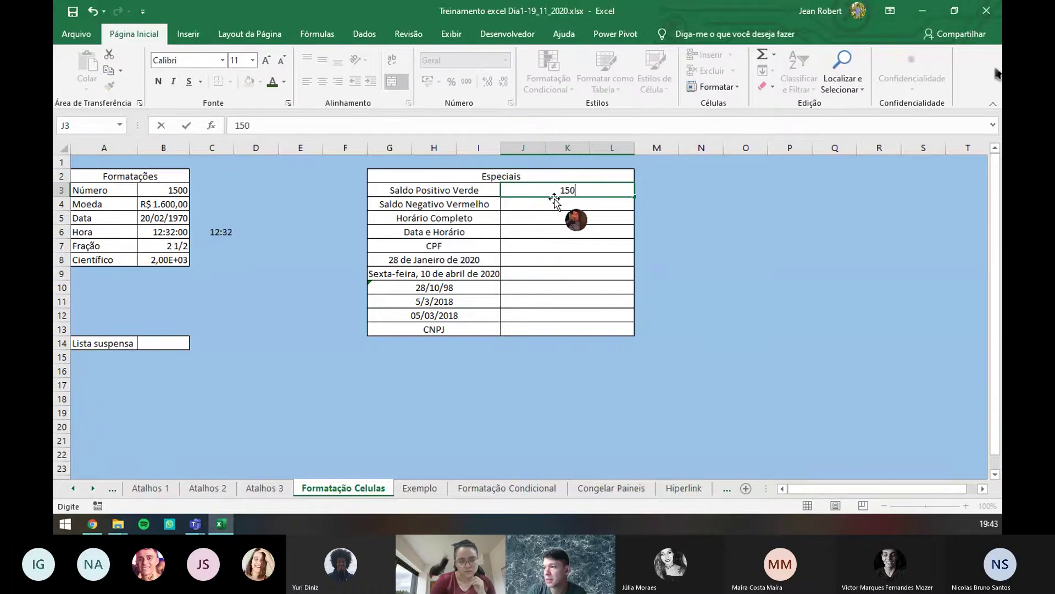
text(0)
key(Return)
text(-1)
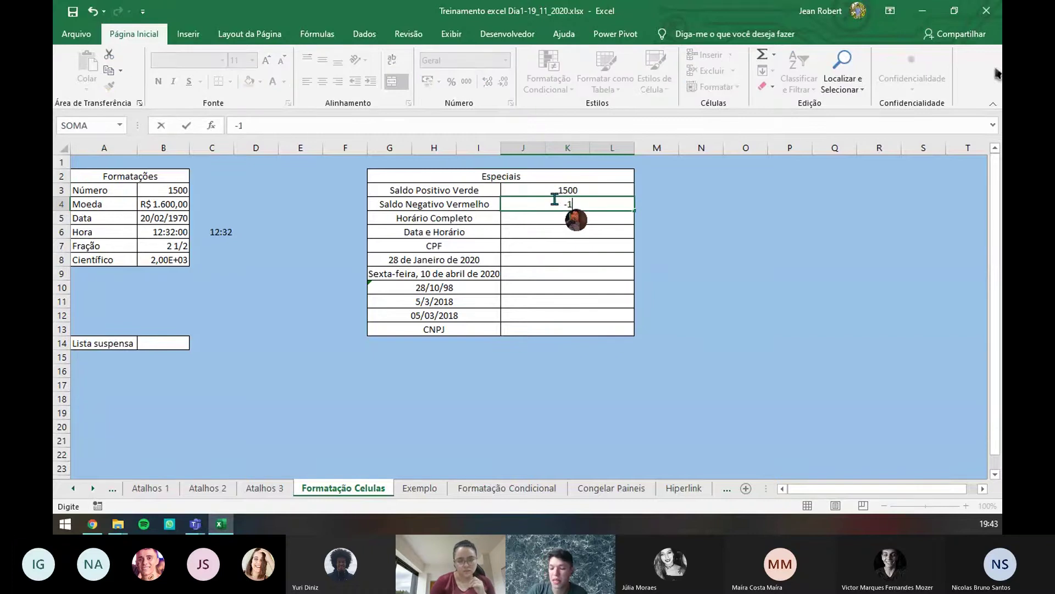
text(500)
key(Return)
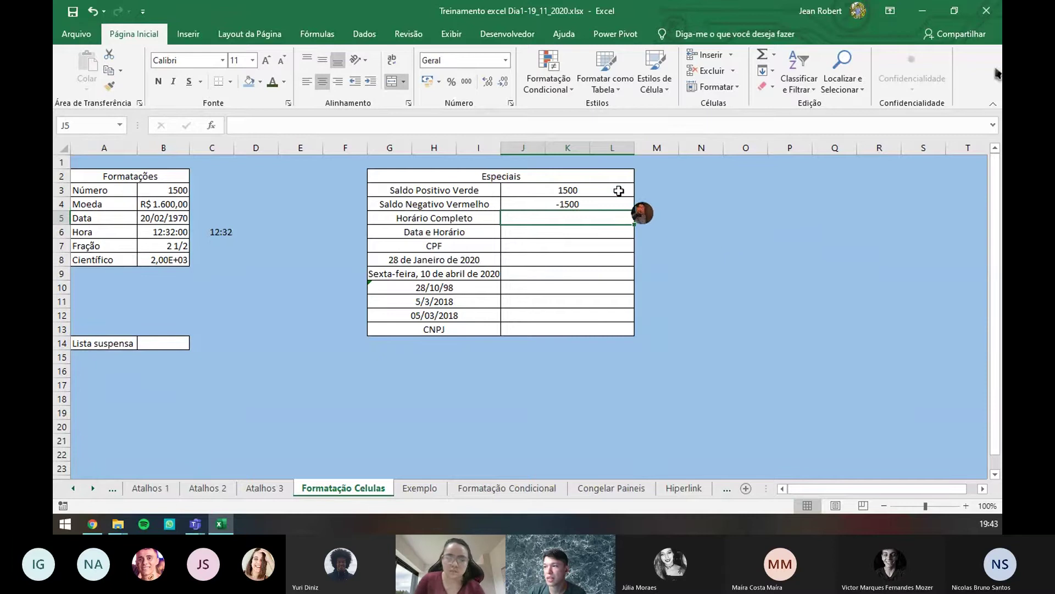
click(619, 190)
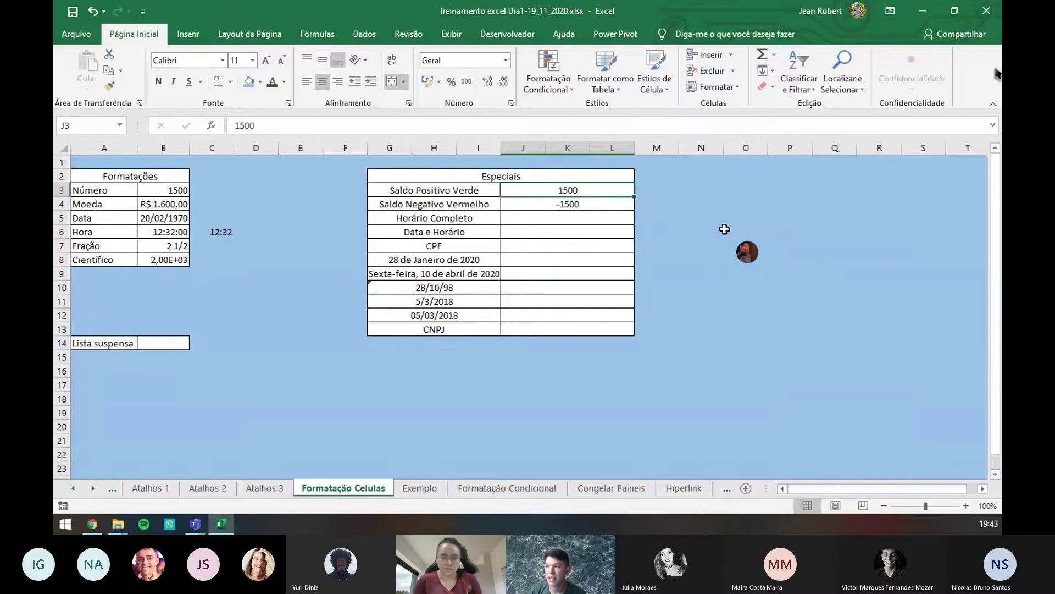
click(593, 205)
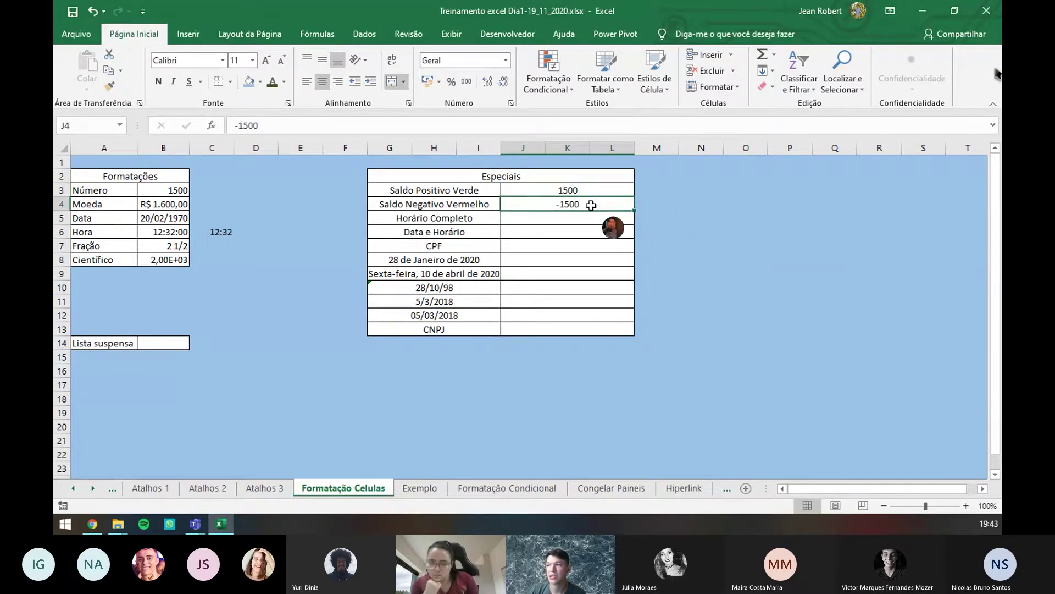
click(524, 190)
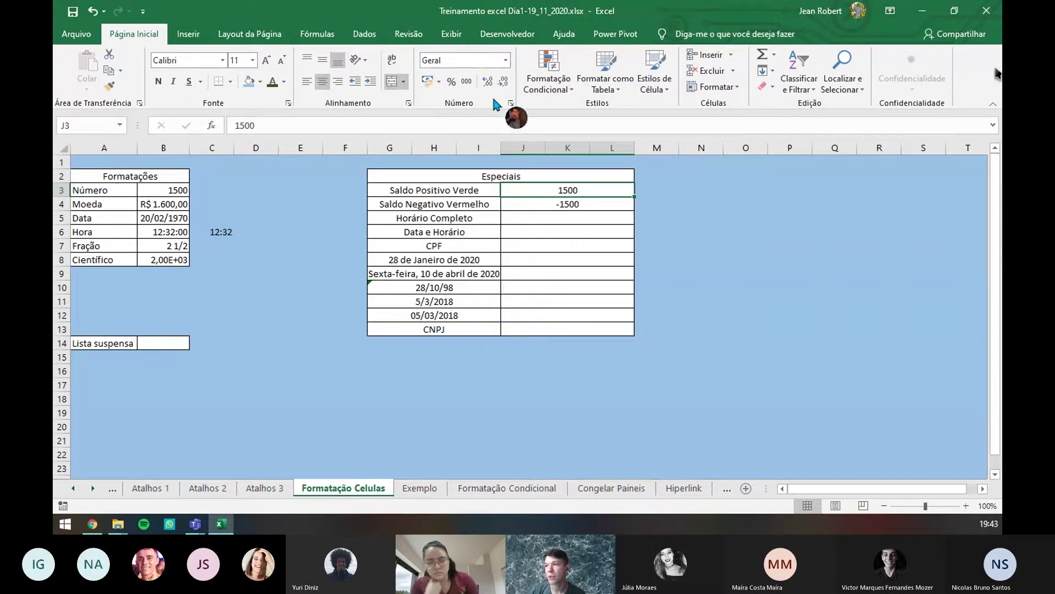
click(505, 60)
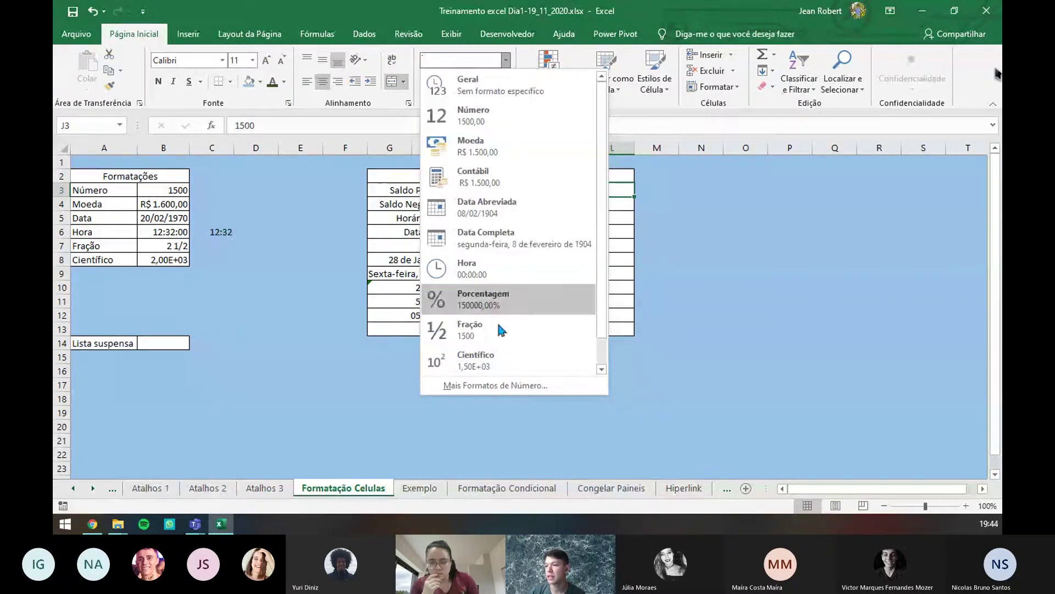
click(553, 387)
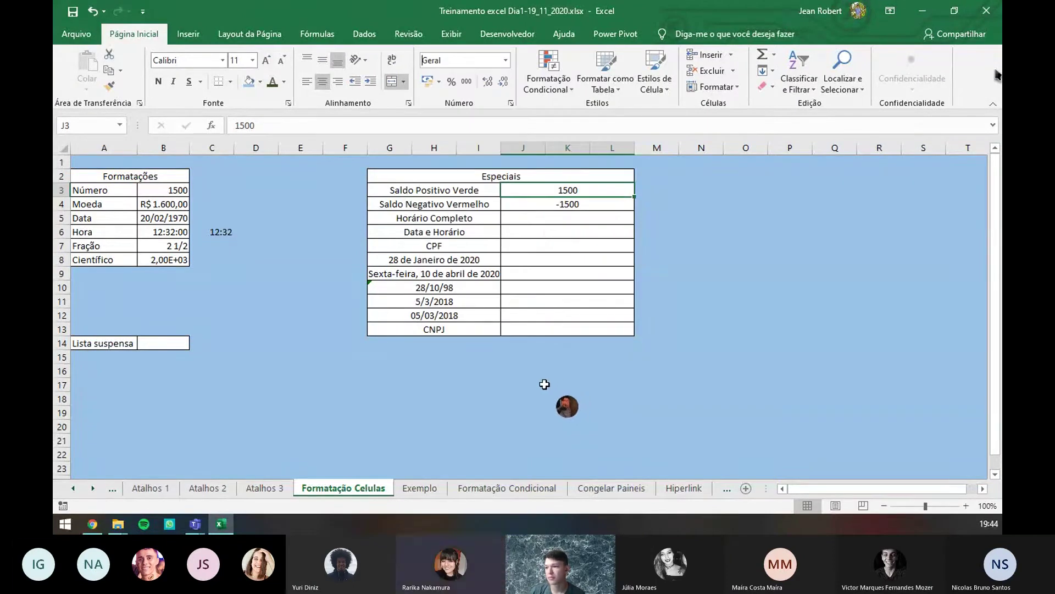
- Give J3 the custom format [Verde]R$ #.##0;[Vermelho]-R$ #.##0 for green positive currency
click(511, 103)
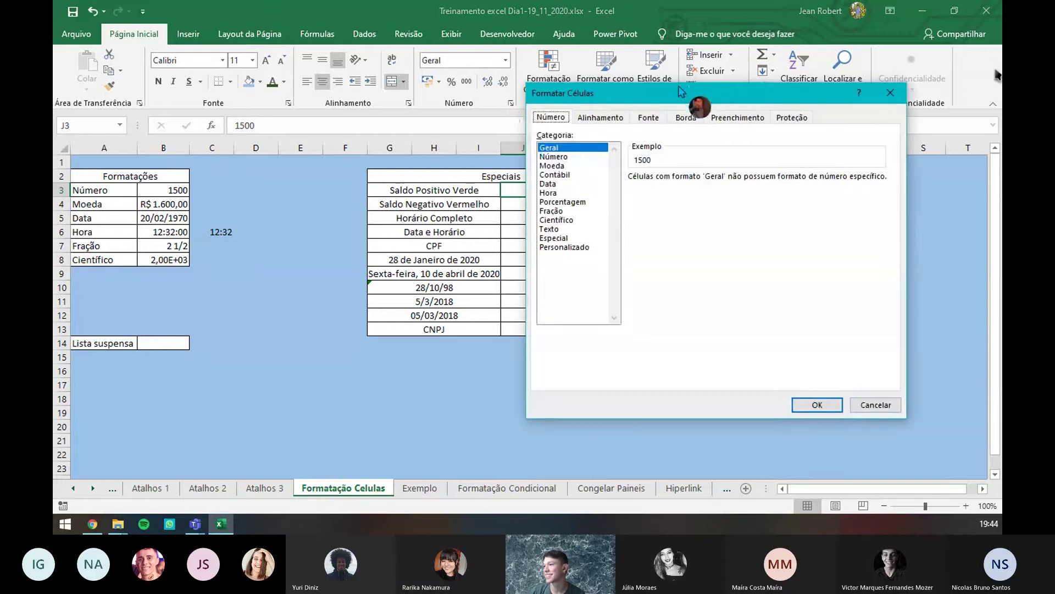
drag(681, 90, 527, 62)
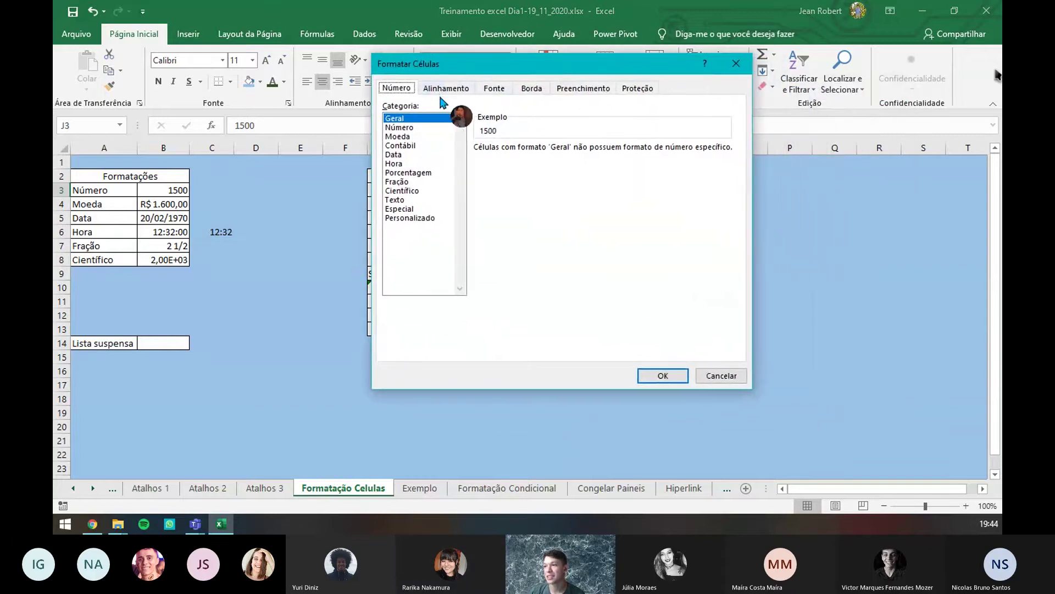
click(407, 219)
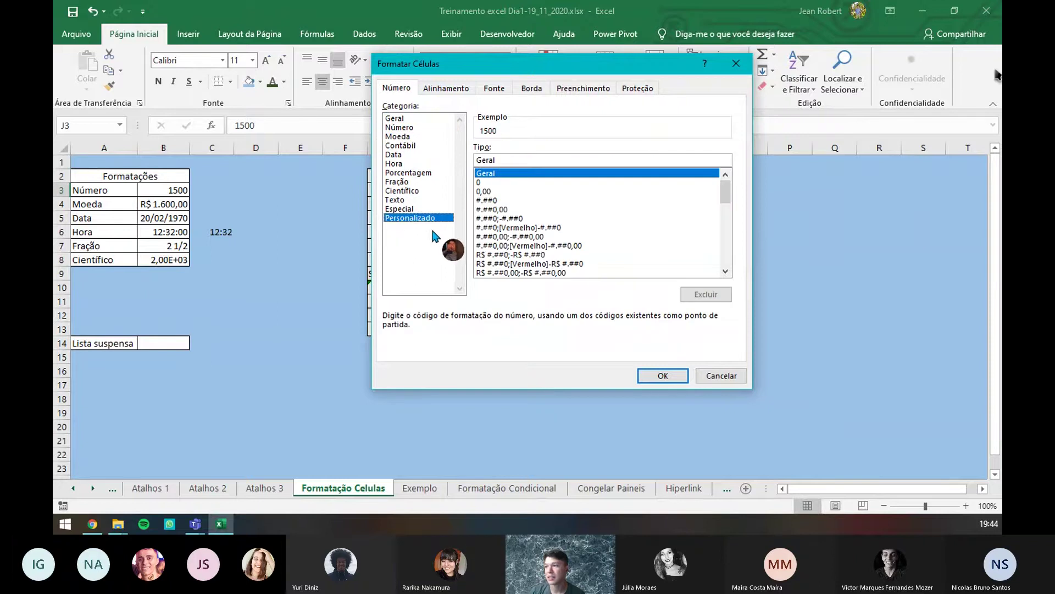
click(517, 264)
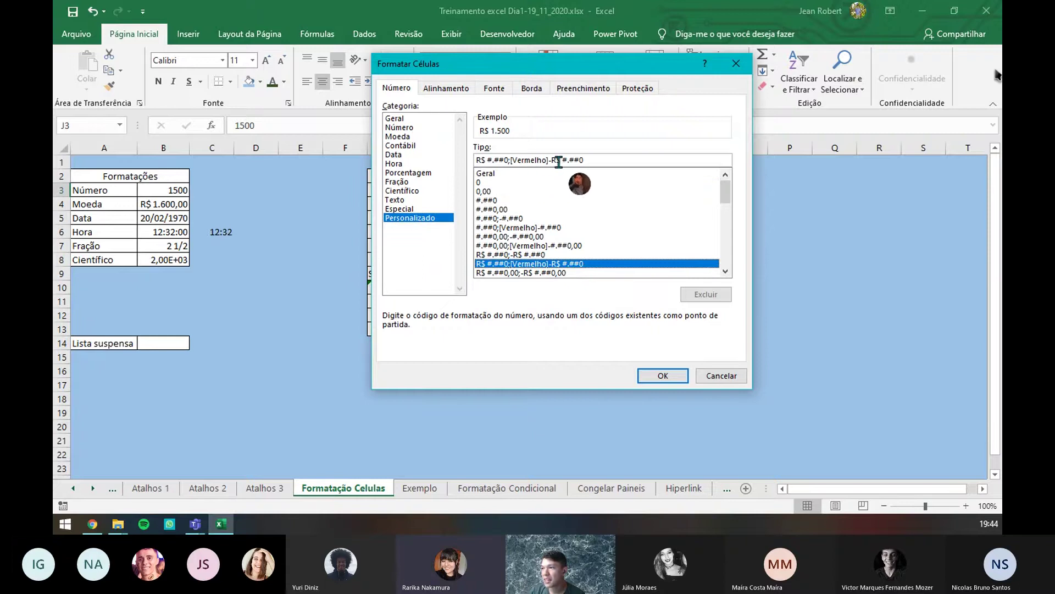
drag(548, 160, 509, 162)
key(ctrl+c)
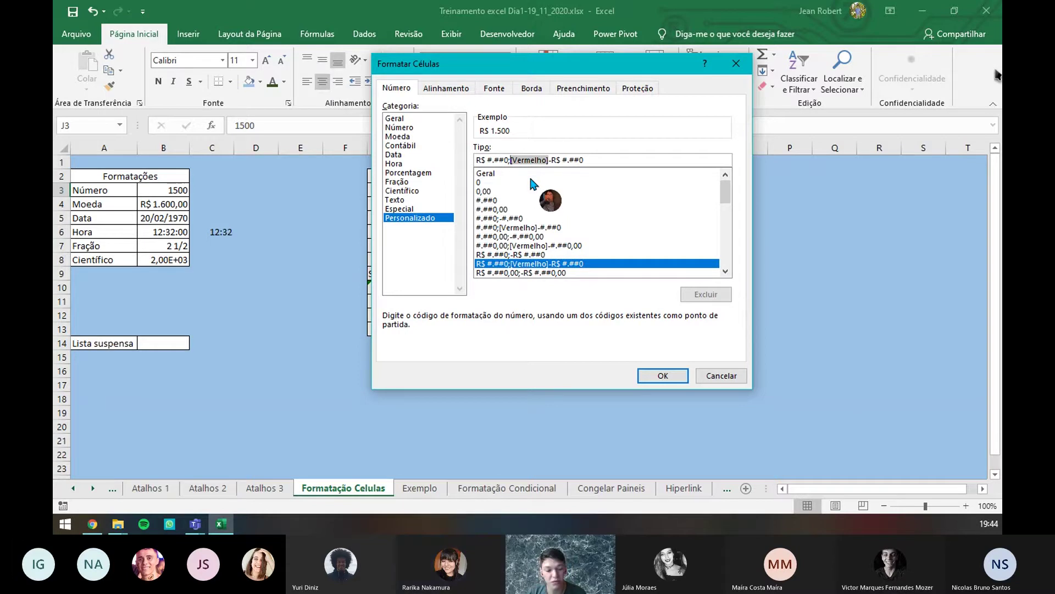
click(478, 160)
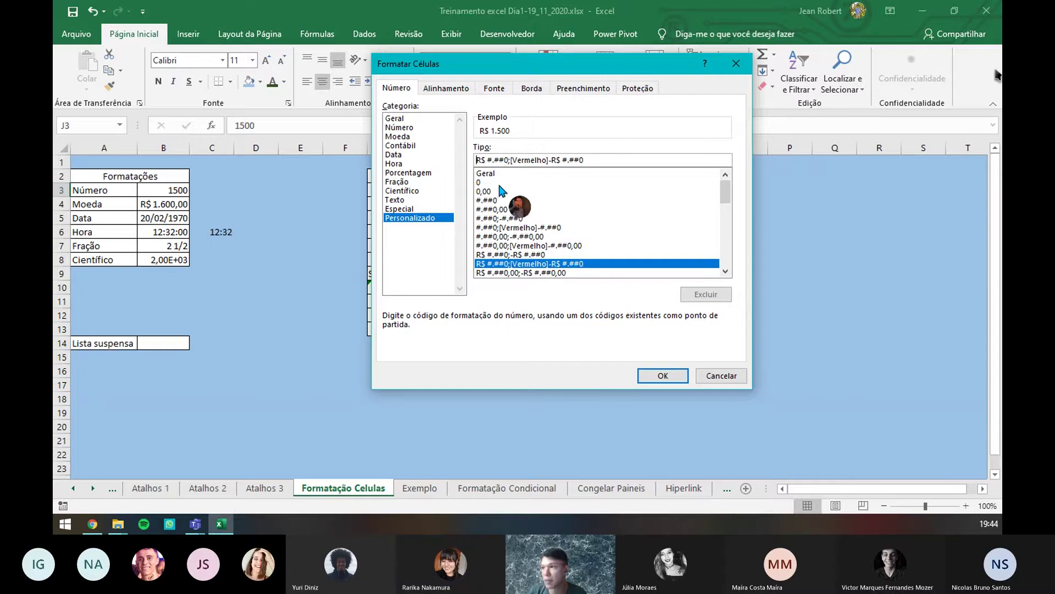
key(ctrl+v)
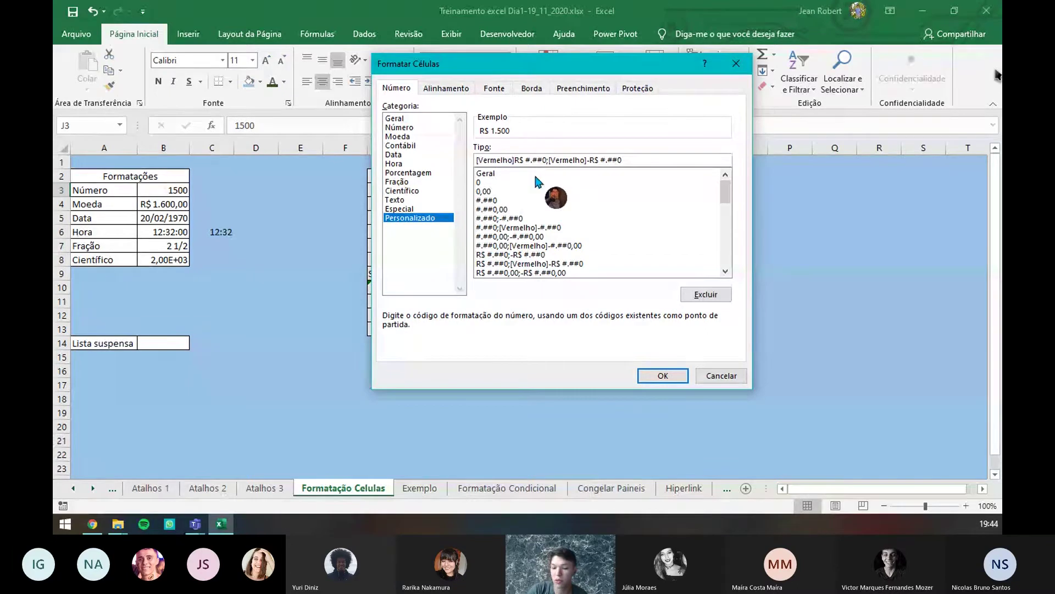
key(BackSpace)
key(BackSpace)
key(BackSpace)
key(BackSpace)
key(BackSpace)
key(BackSpace)
key(BackSpace)
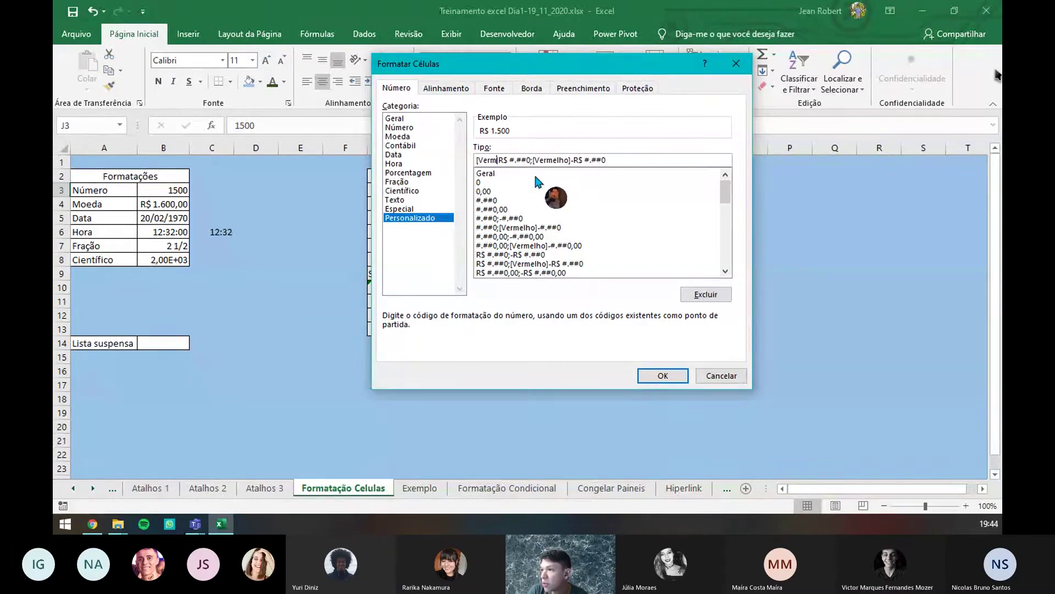
text(rde)
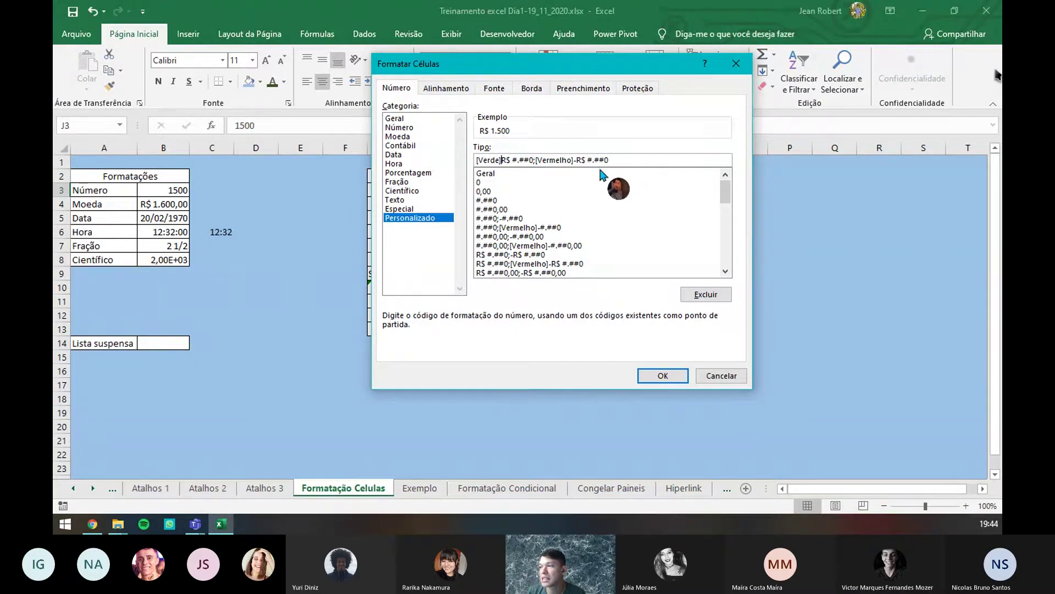
click(663, 376)
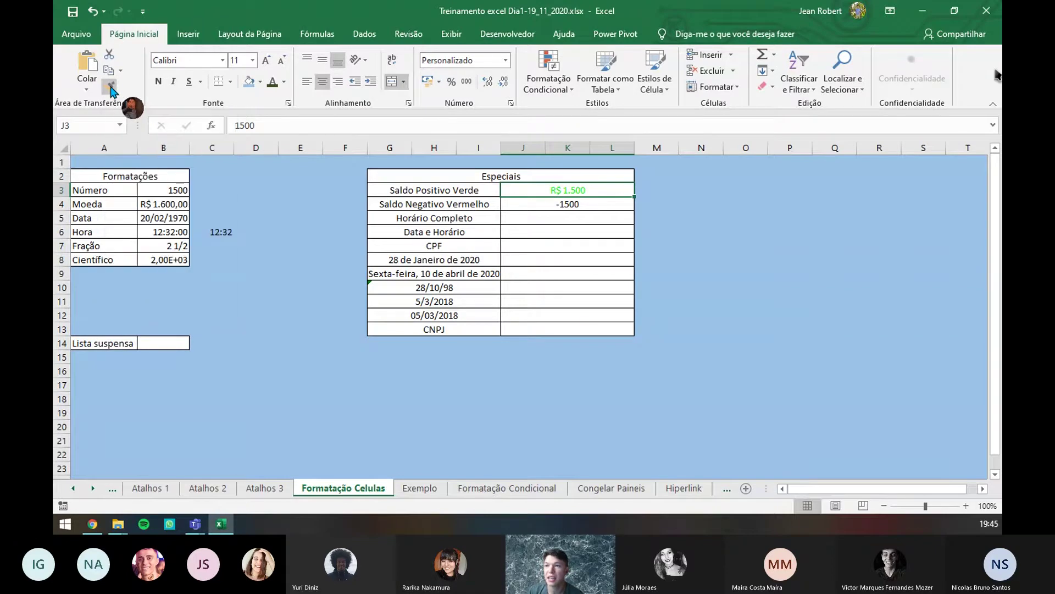
- Copy J3's green/red currency formatting onto J4 with Format Painter and compare their stored values
click(111, 89)
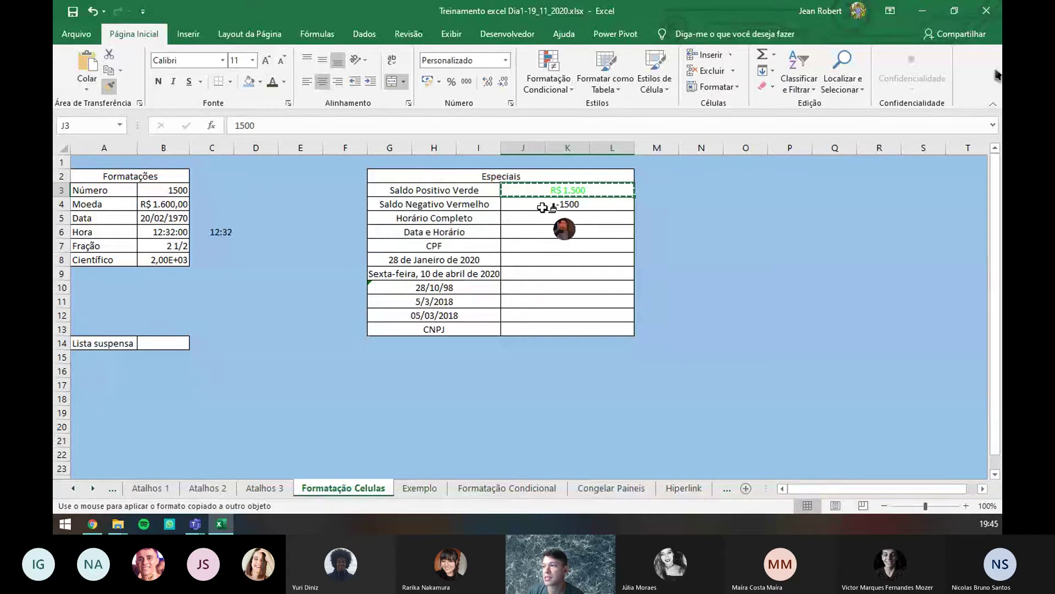
click(543, 207)
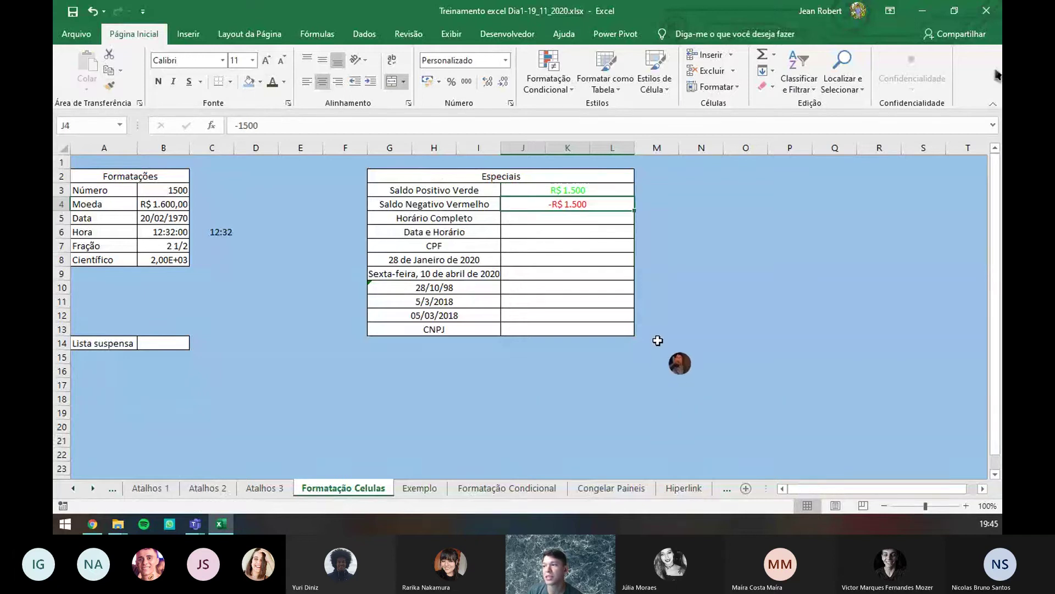
click(607, 194)
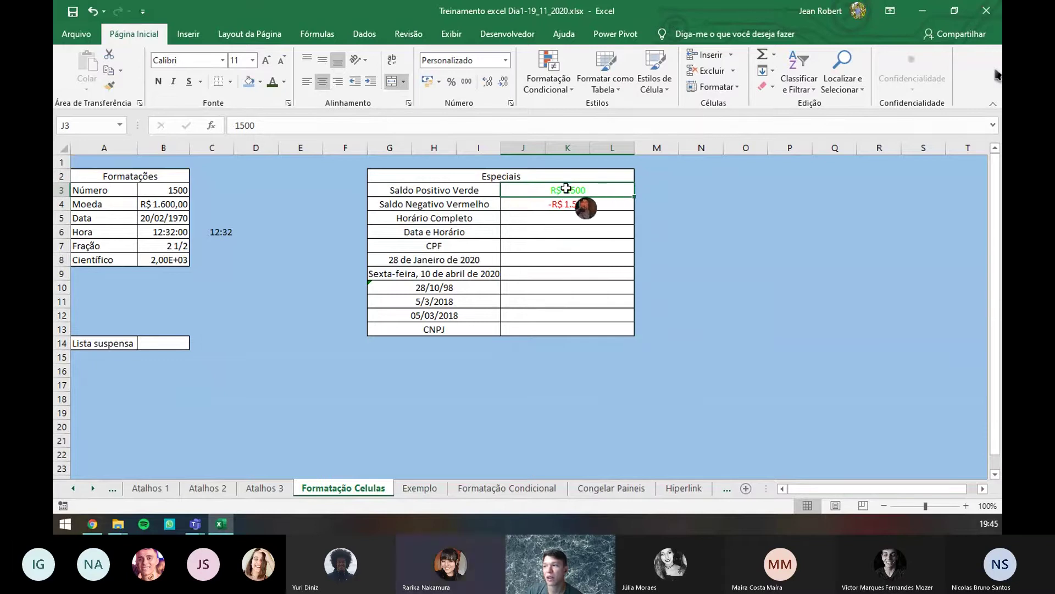
click(606, 204)
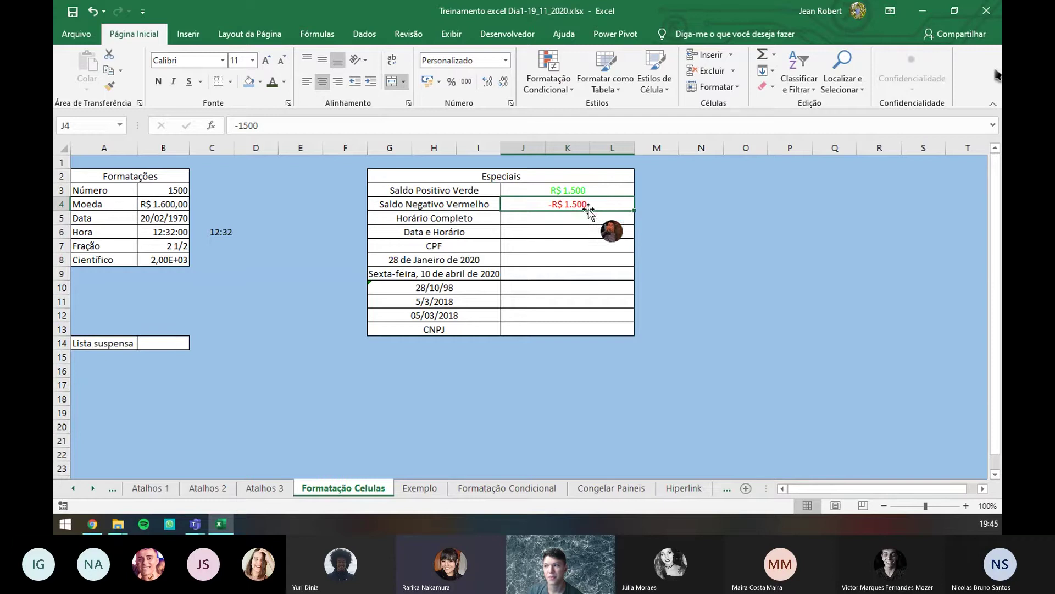
key(Return)
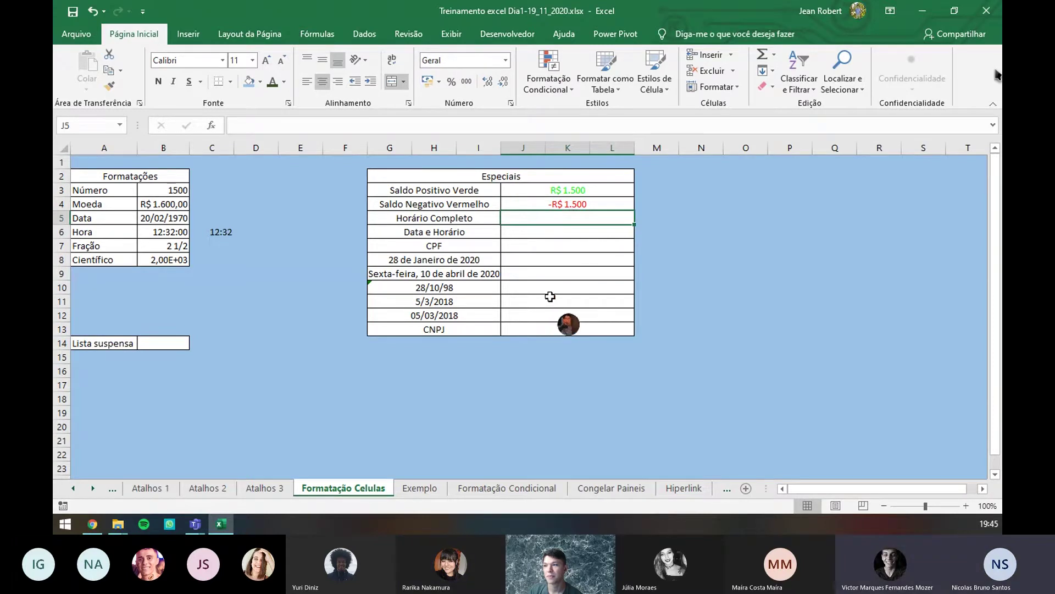
click(566, 189)
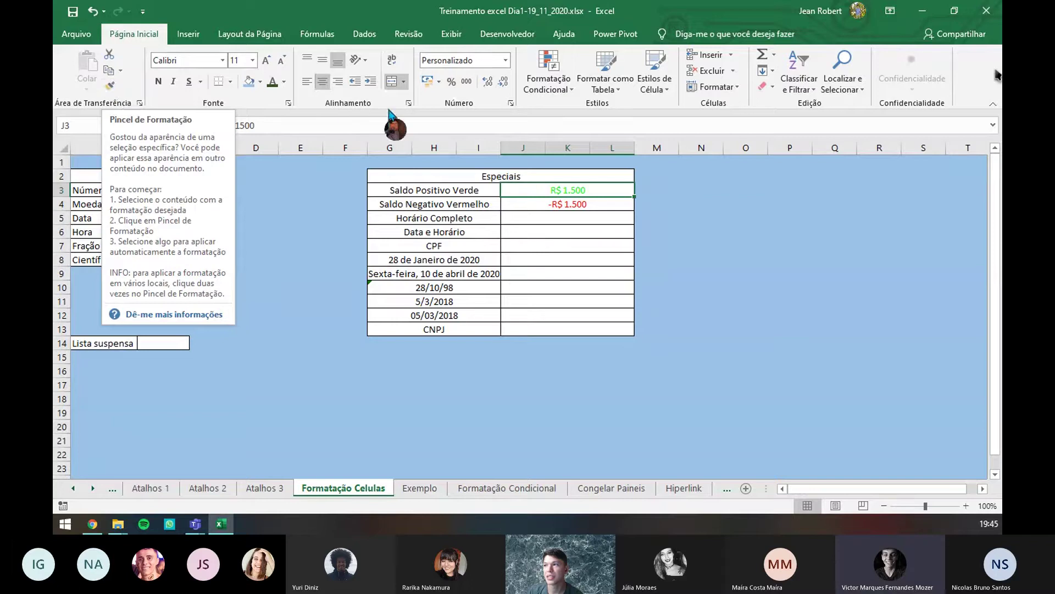
click(108, 87)
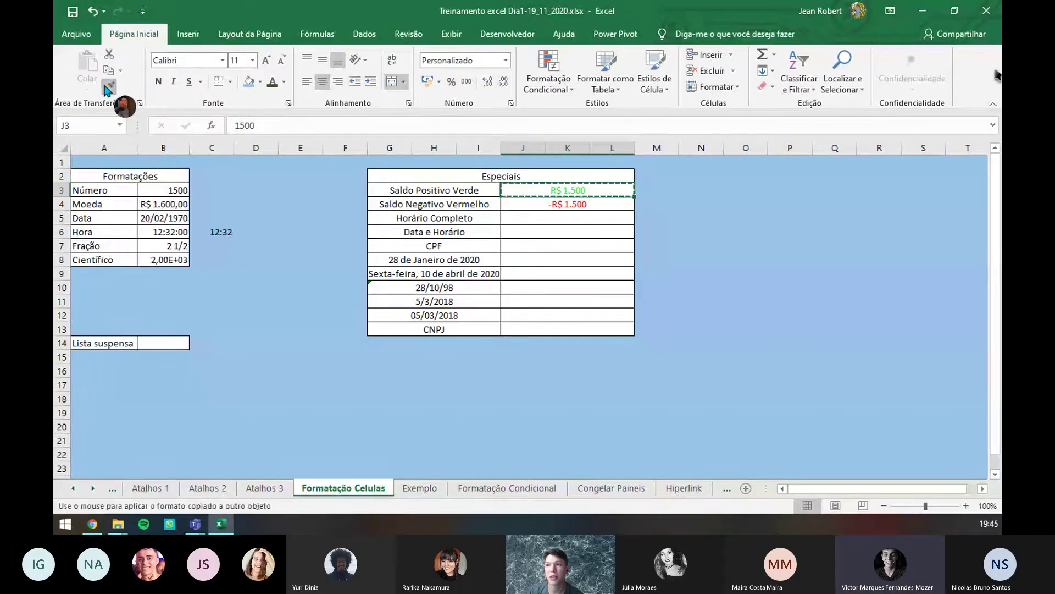
click(603, 207)
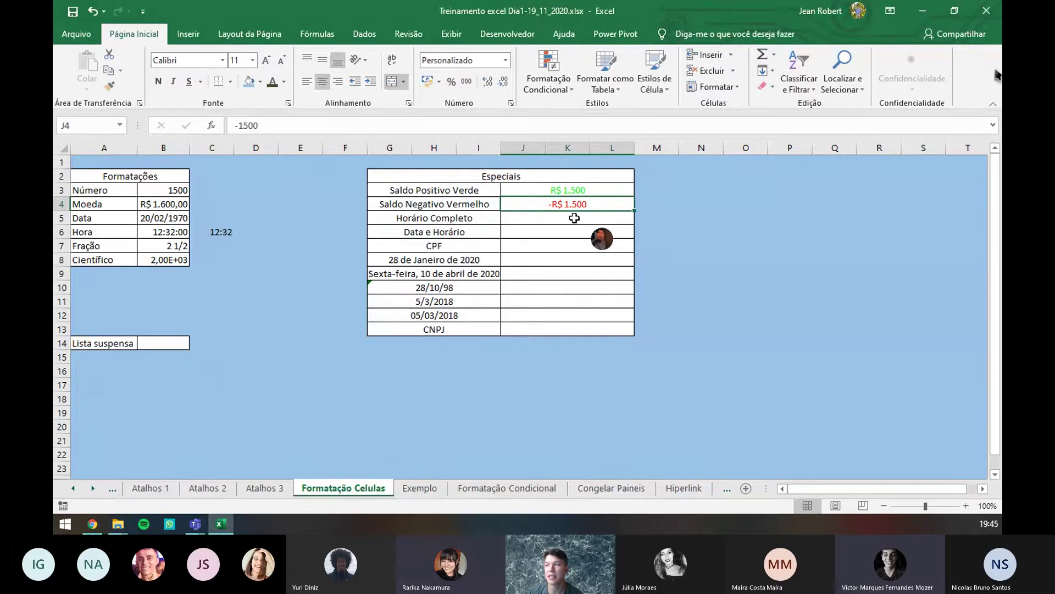
click(603, 192)
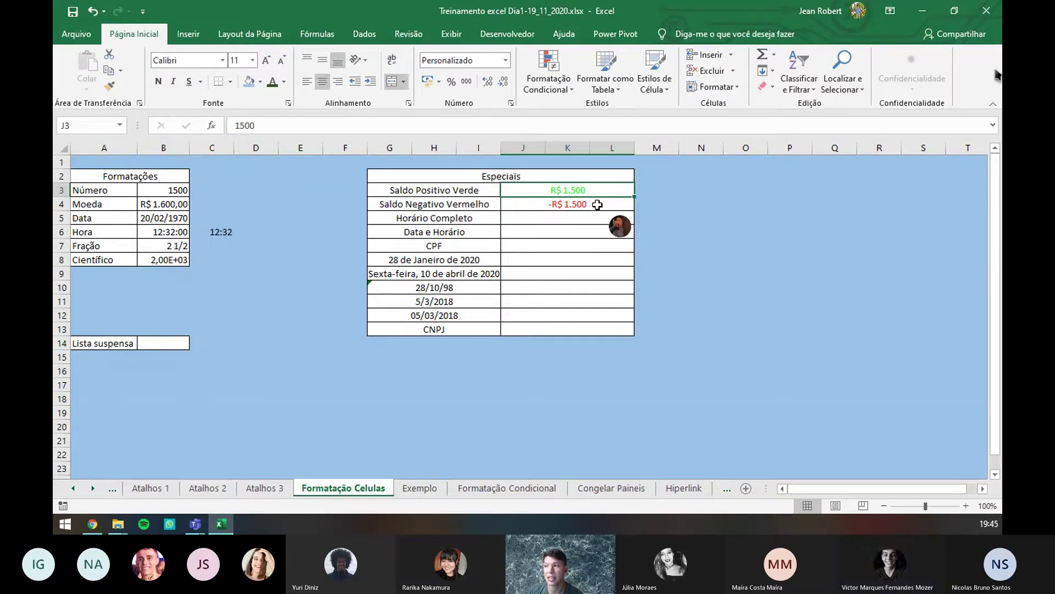
click(601, 205)
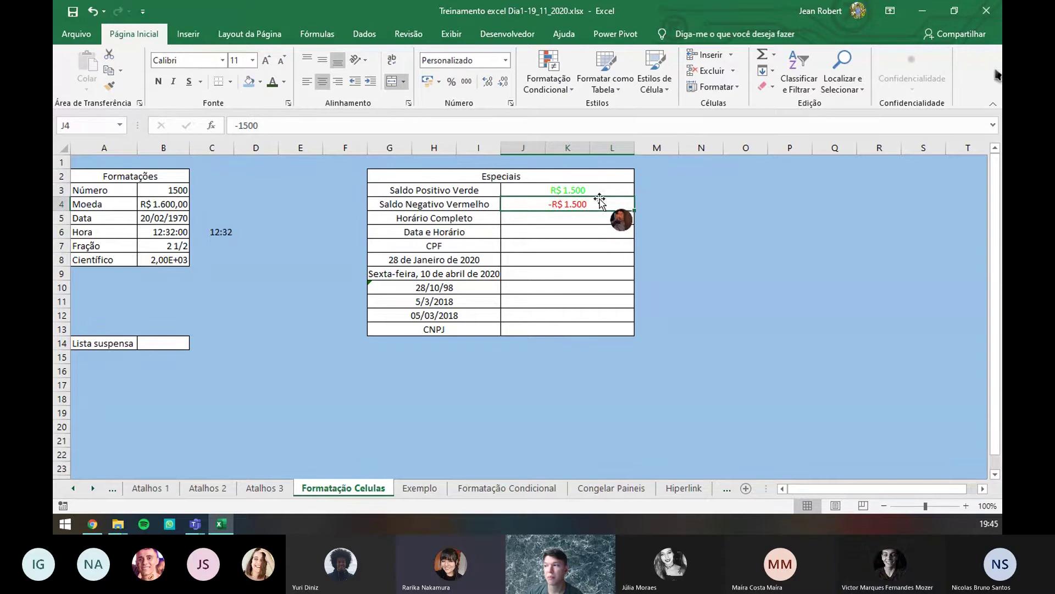
click(595, 190)
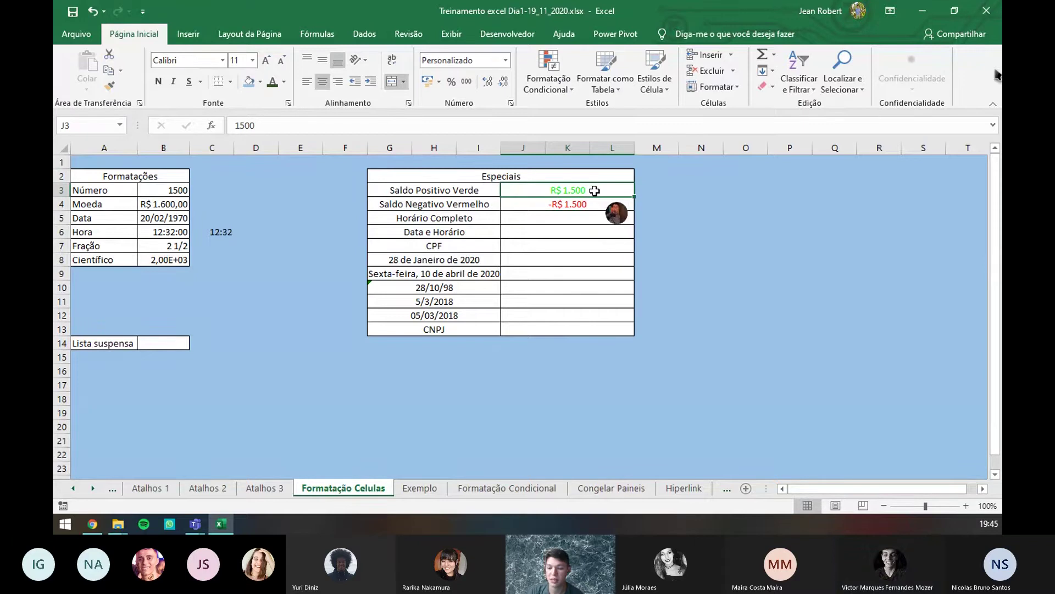
- Enter -100 and then 100 in J3 to see it displayed as green R$ 100
text(-100)
key(Return)
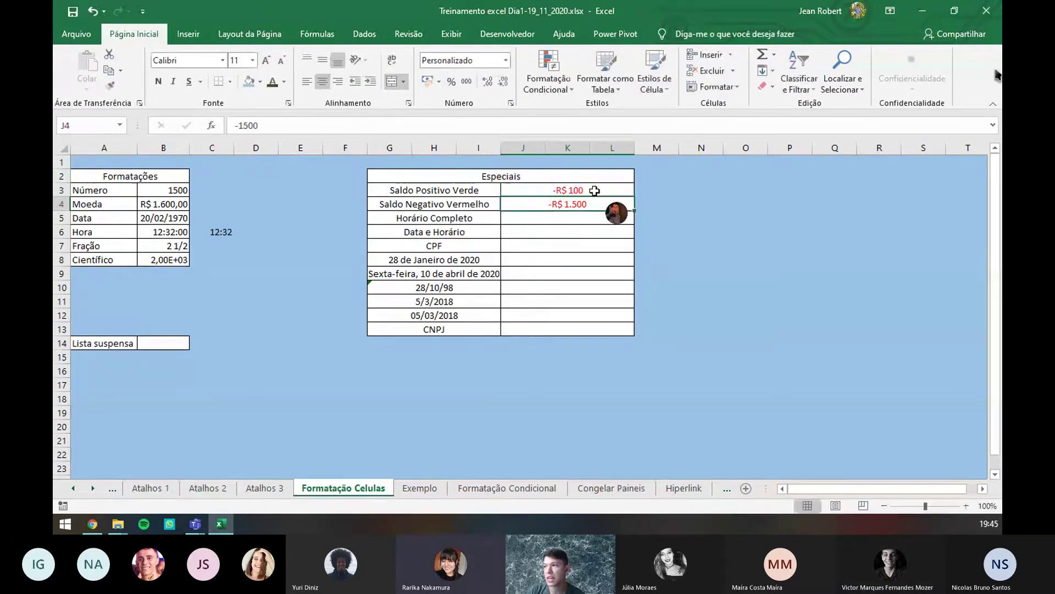
click(595, 190)
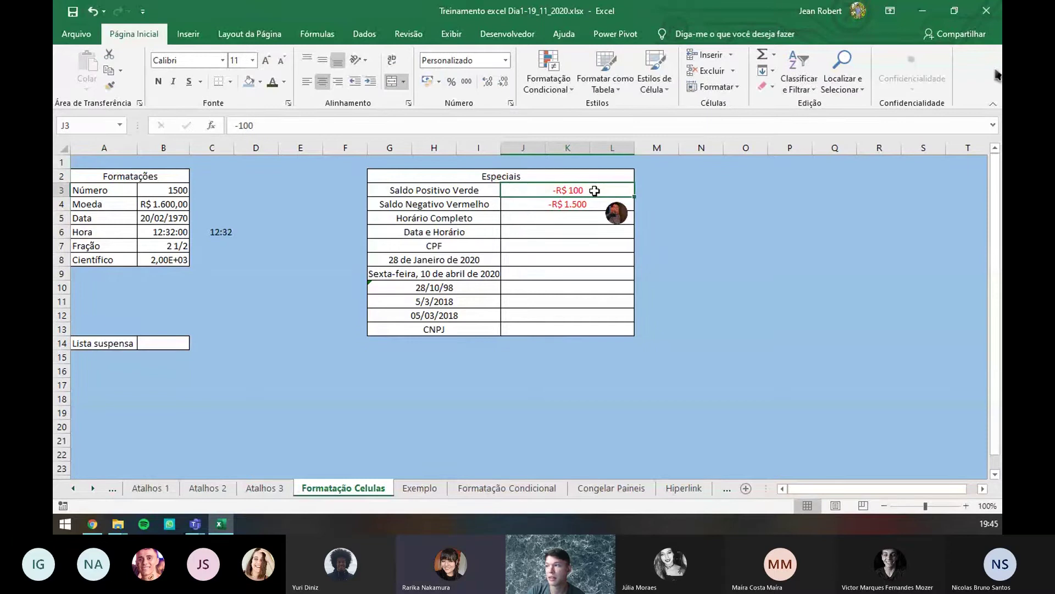
text(100)
key(Return)
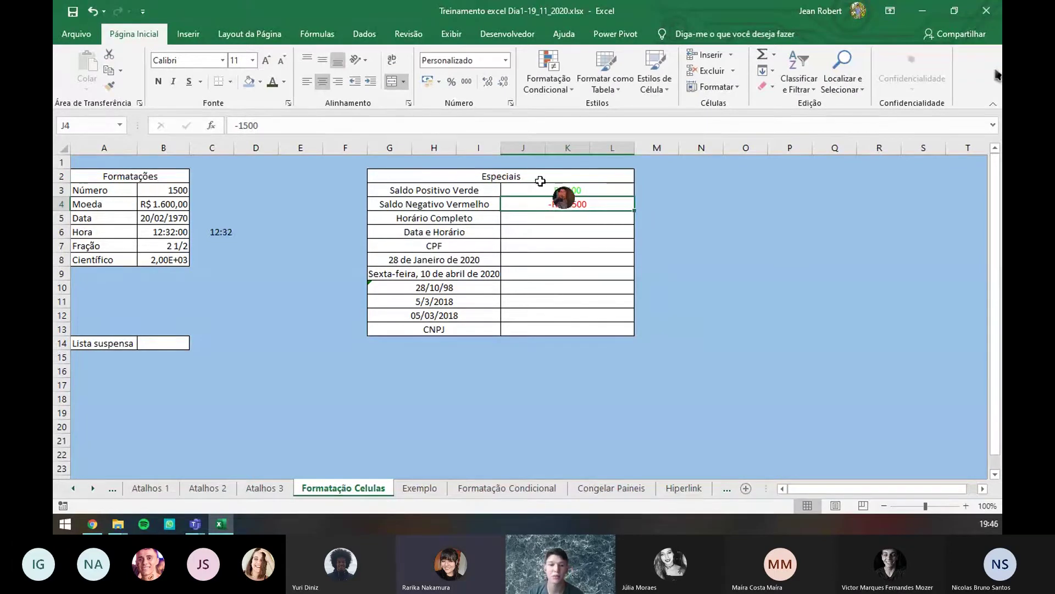
click(568, 219)
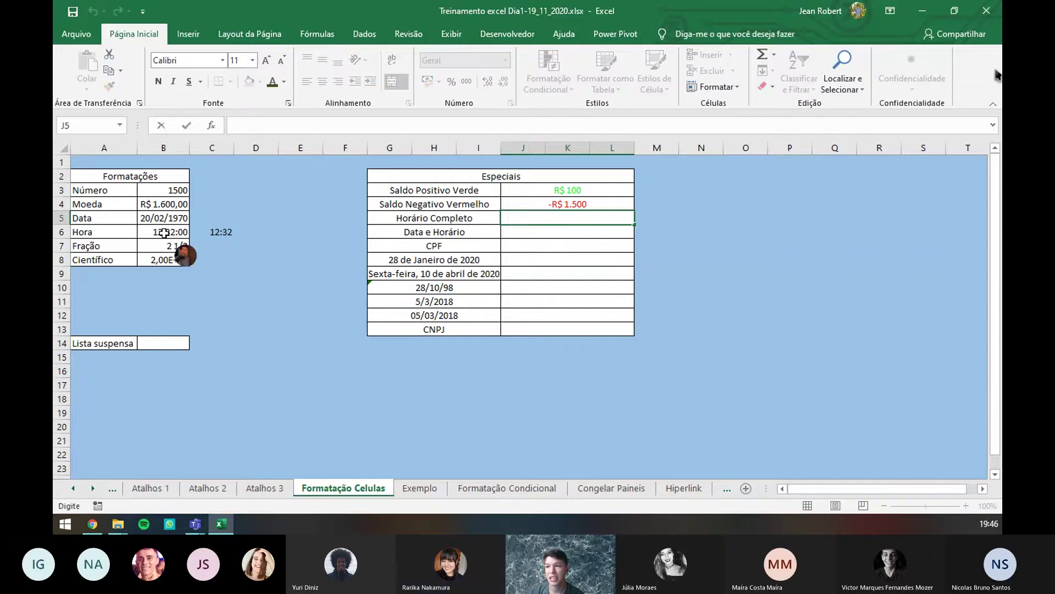
- After checking B6's time format, apply the Personalizado format h:mm:ss AM/PM to cell J5
click(171, 233)
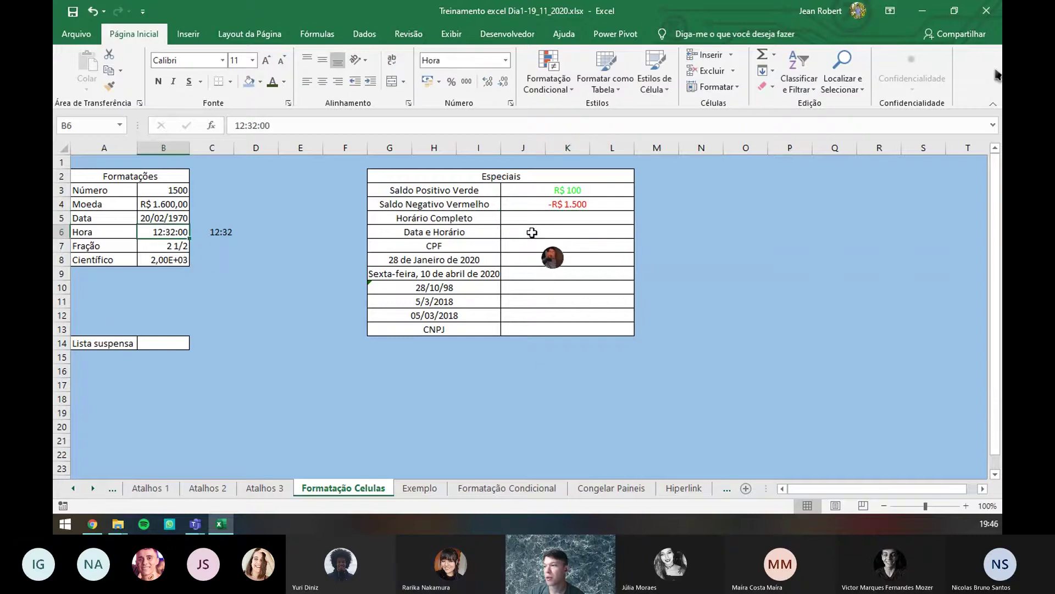
click(529, 218)
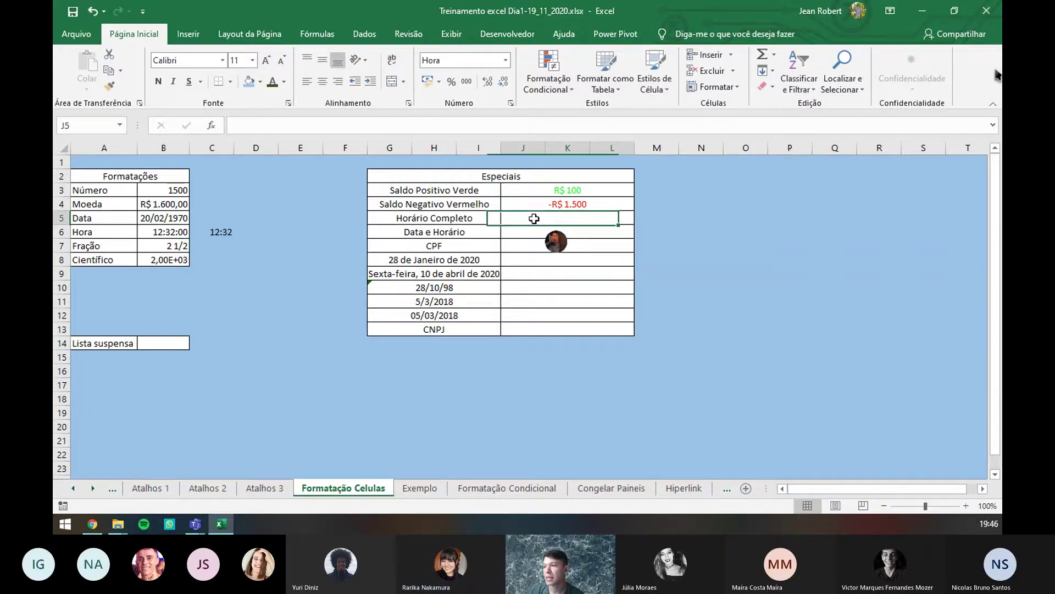
click(510, 102)
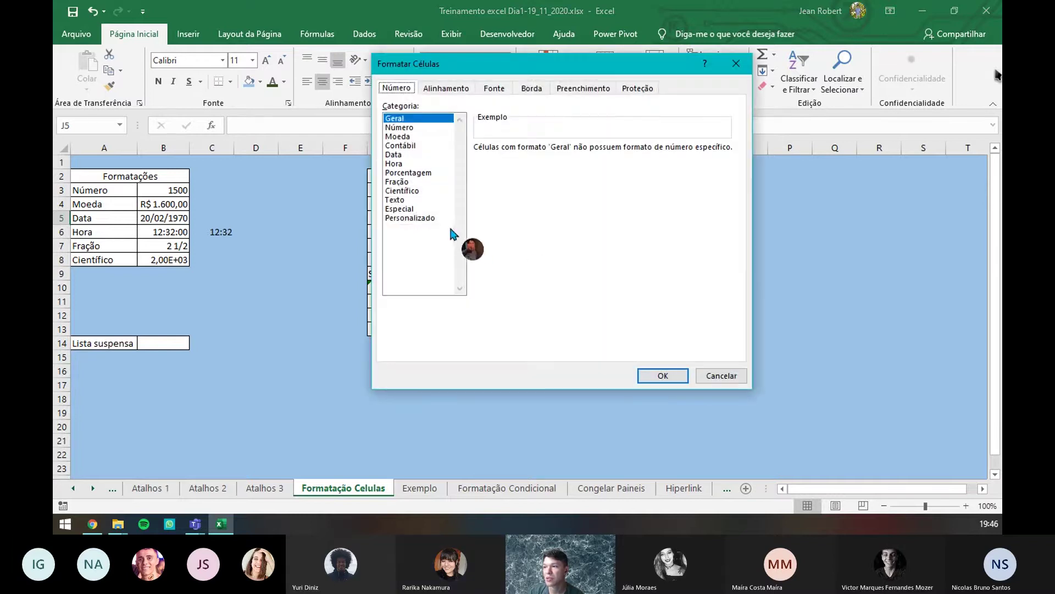
click(434, 218)
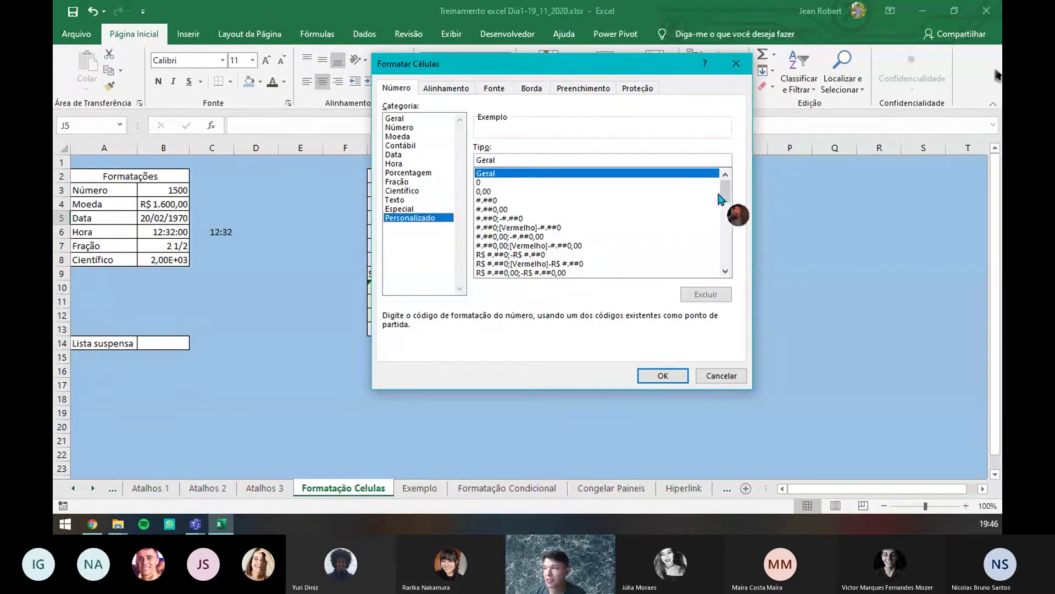
scroll(726, 195, down, 2)
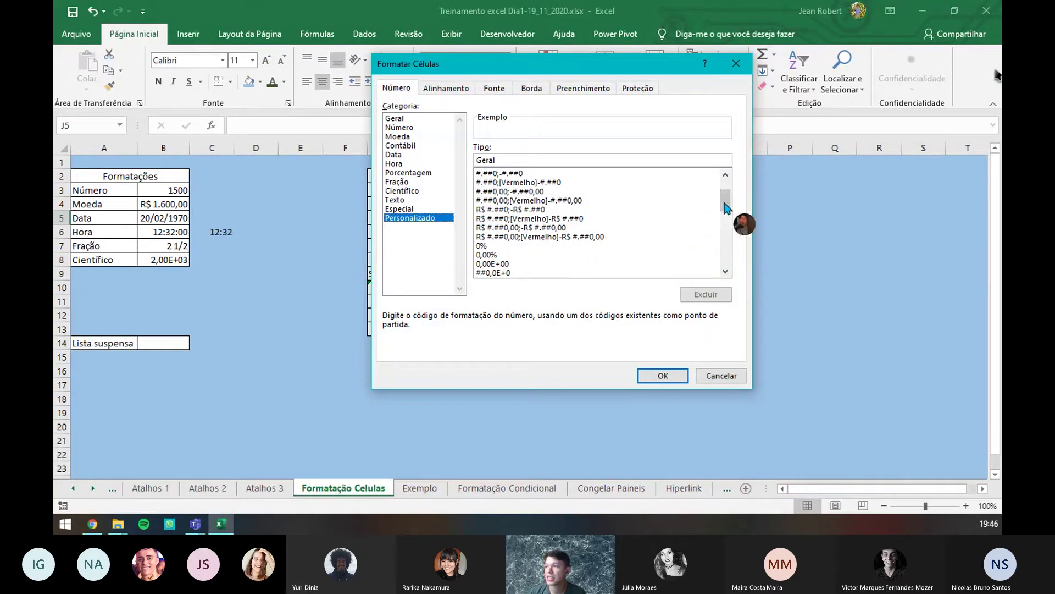
drag(725, 207, 728, 222)
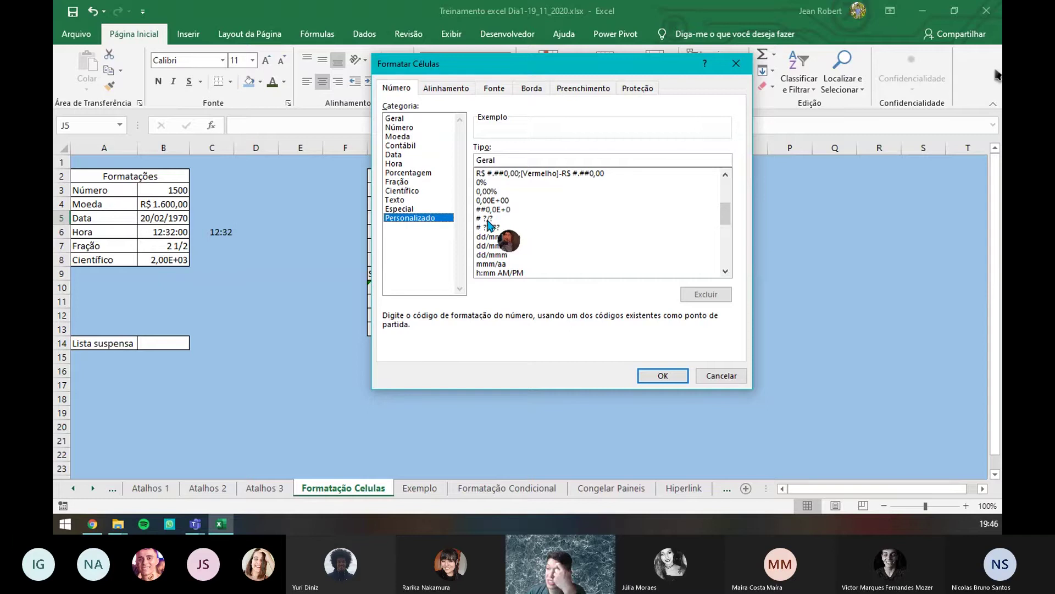
drag(727, 216, 725, 225)
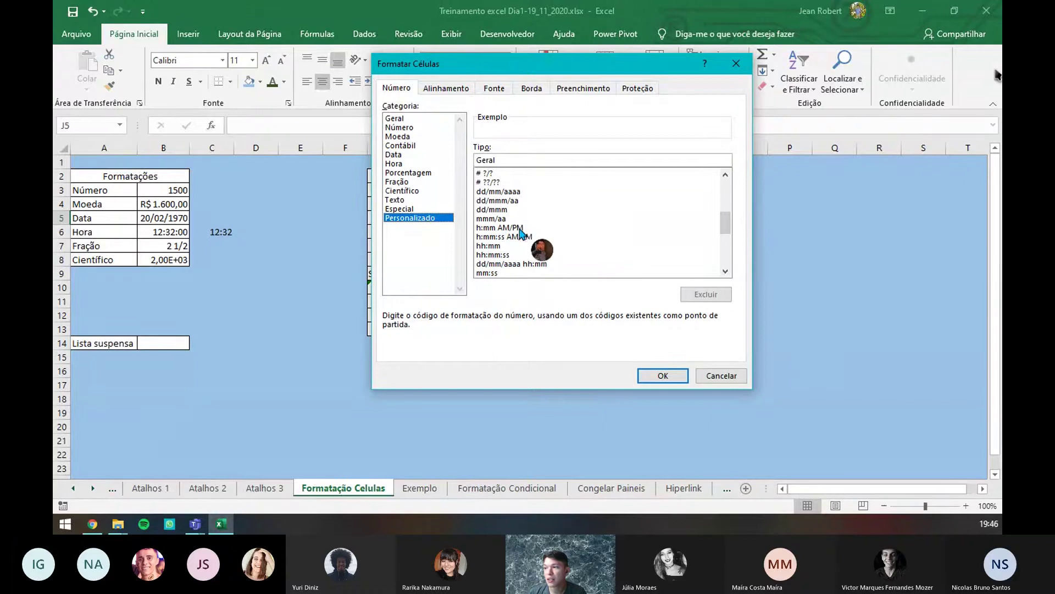
click(508, 236)
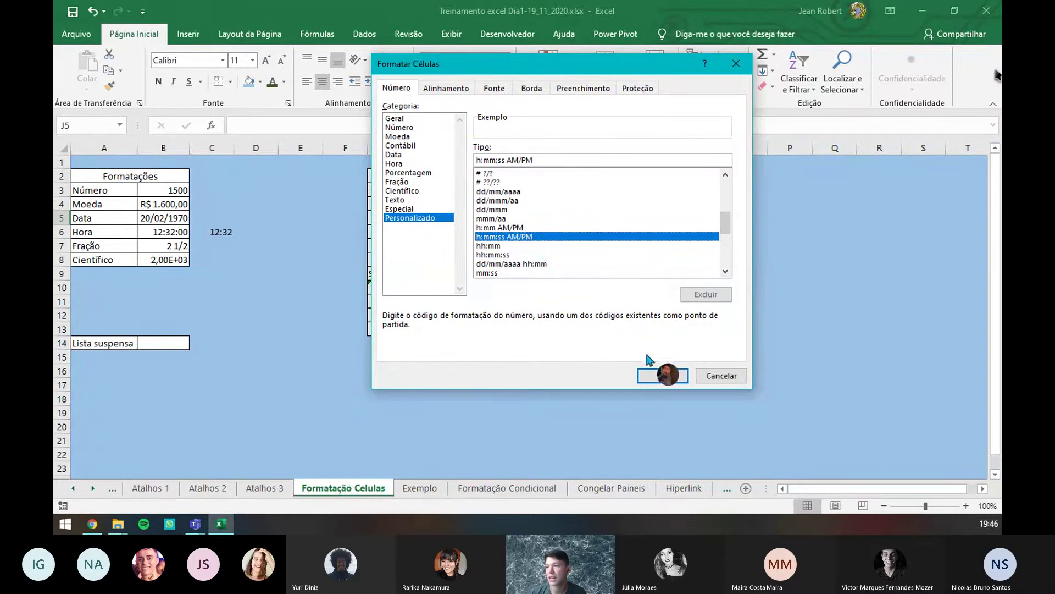
click(663, 375)
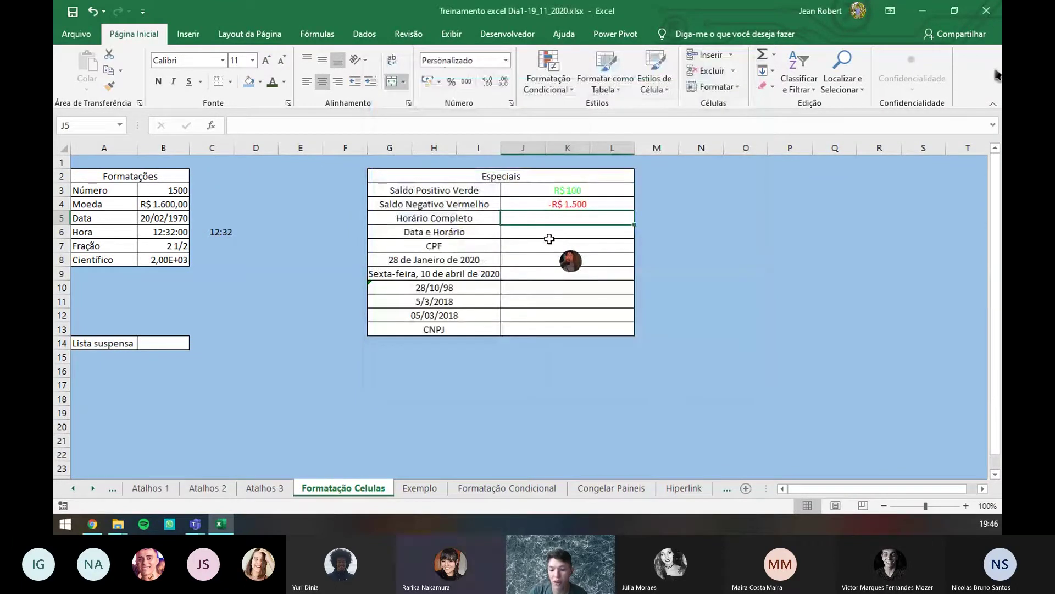
- Enter 12:32:48 in J5, then change its hour to make it 18:32:48
text(12:)
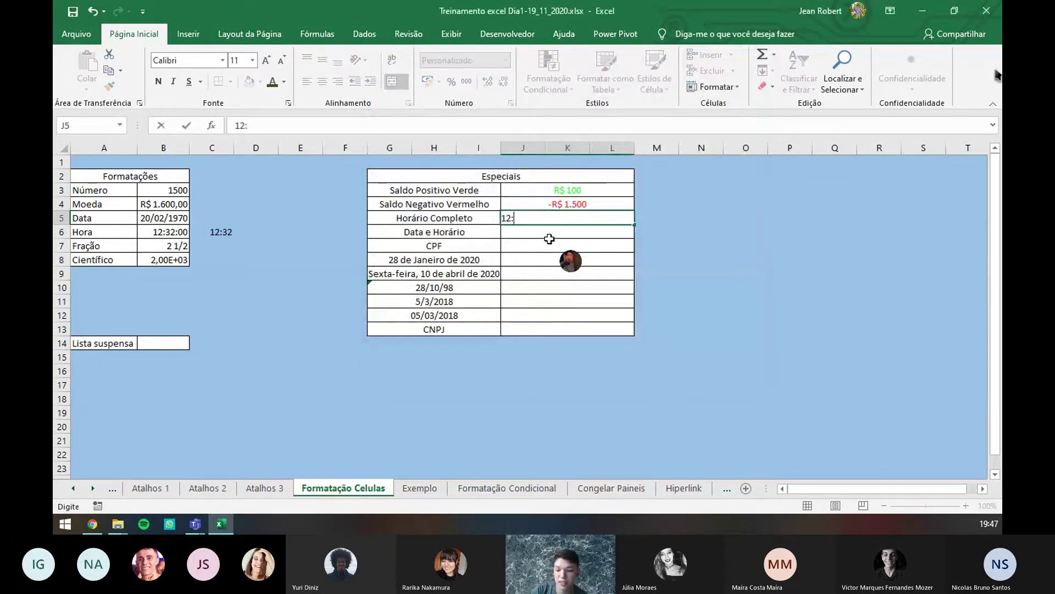
text(32)
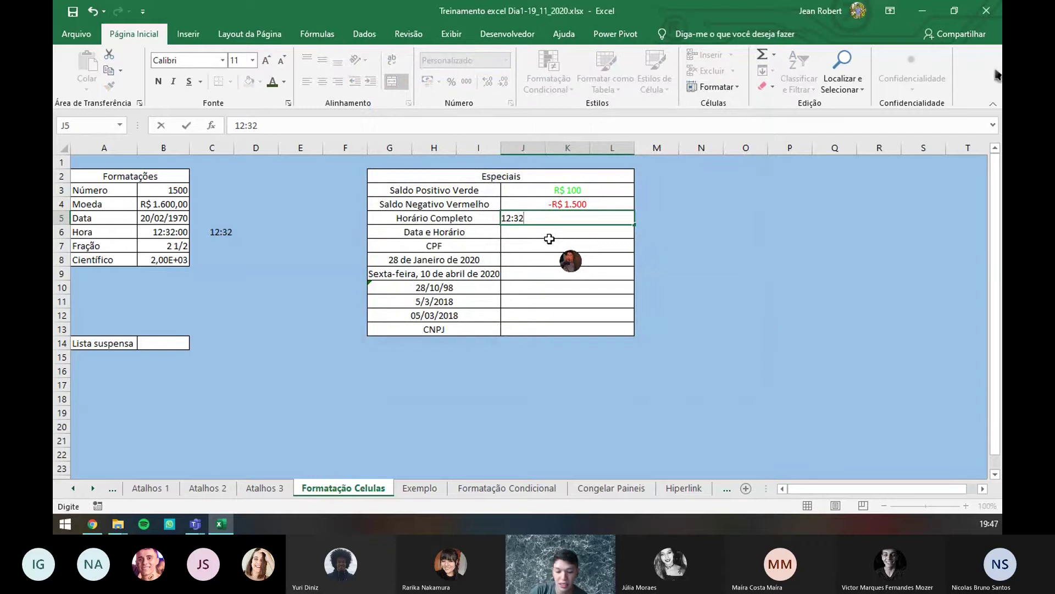
text(:48)
key(Return)
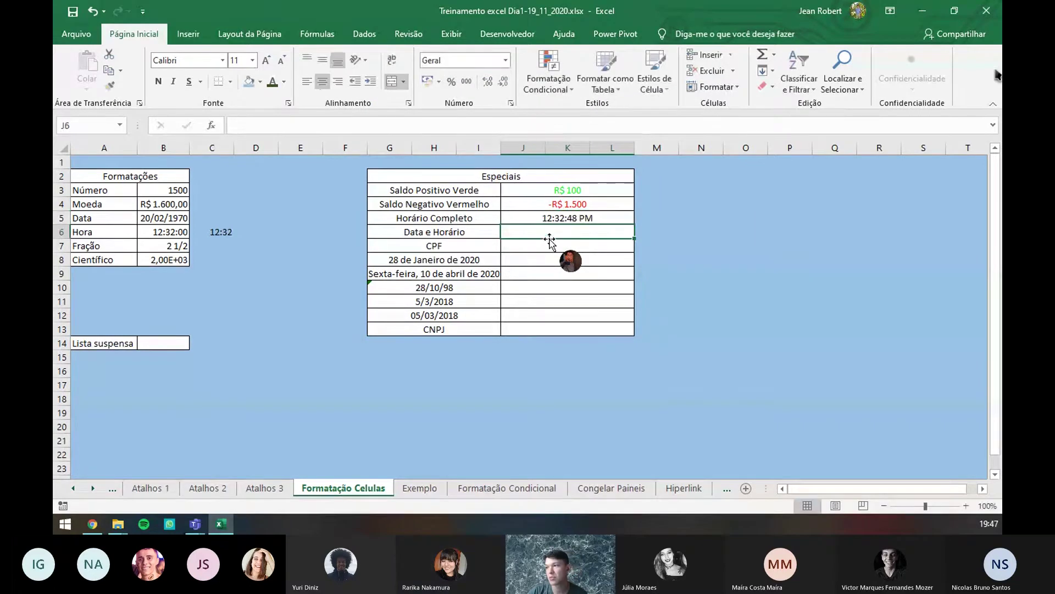
click(561, 219)
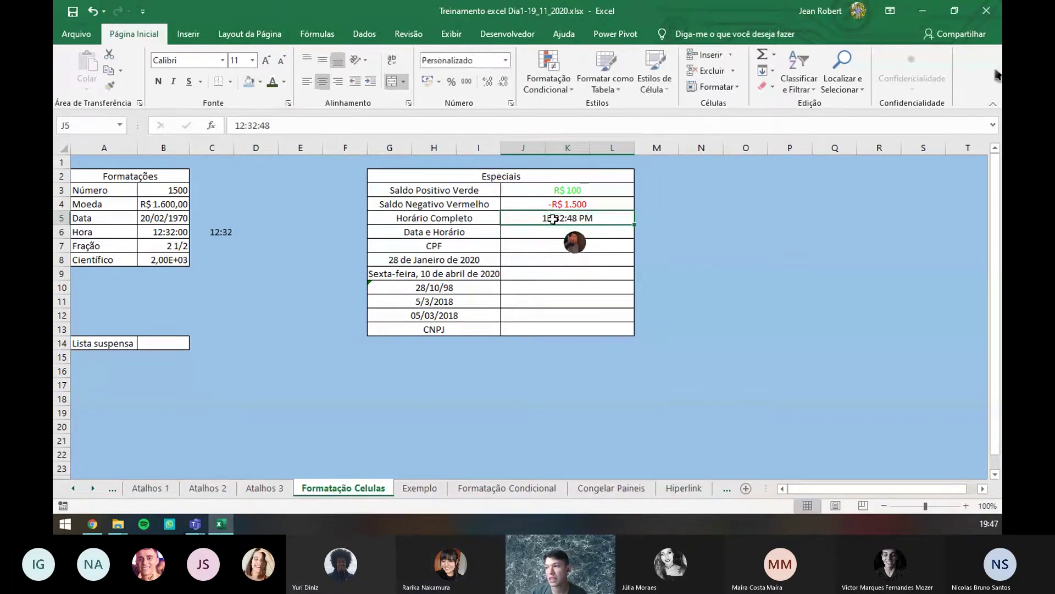
click(251, 126)
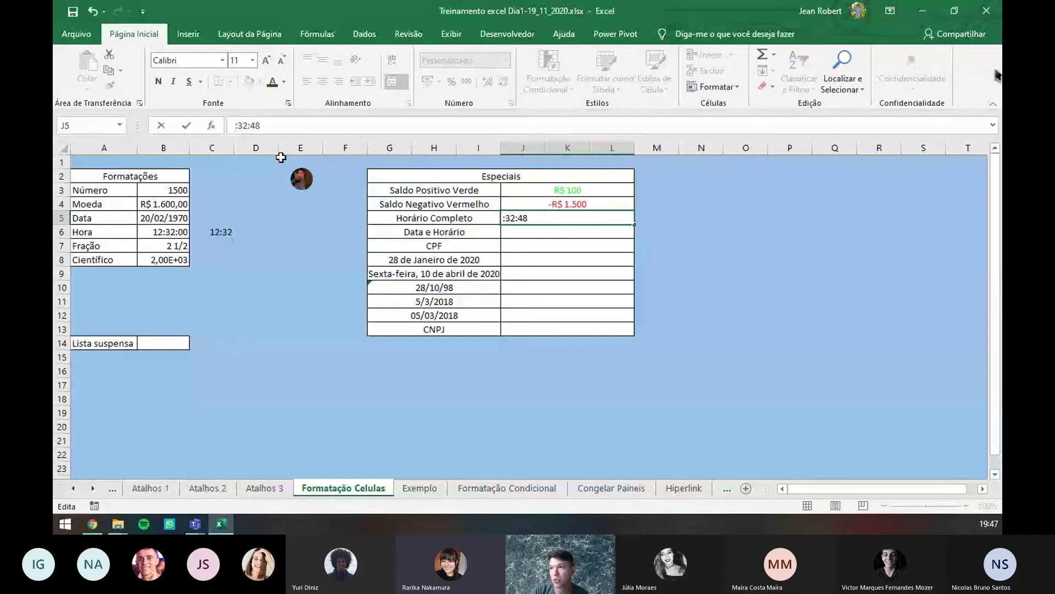
text(18)
key(Return)
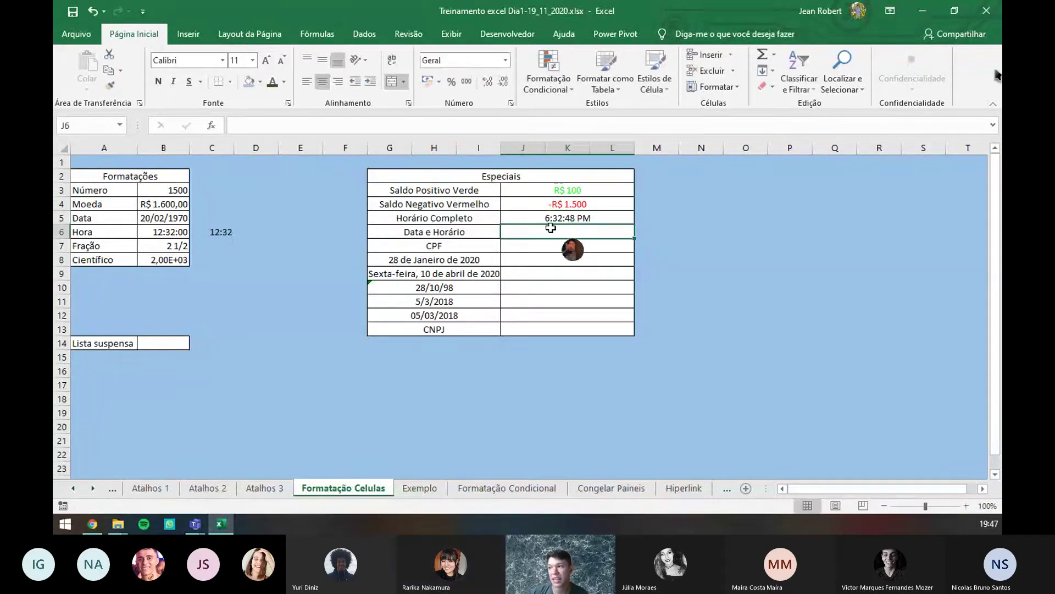
- Change J5's hour to 20 so it holds 20:32:48, shown as 8:32:48 PM
click(596, 219)
click(601, 230)
click(601, 219)
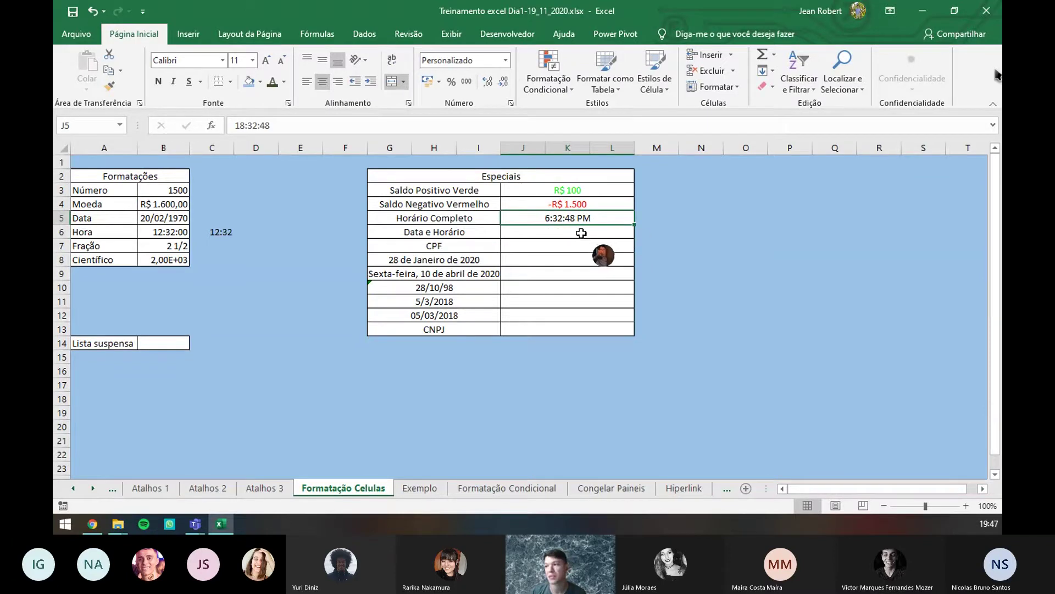
click(241, 125)
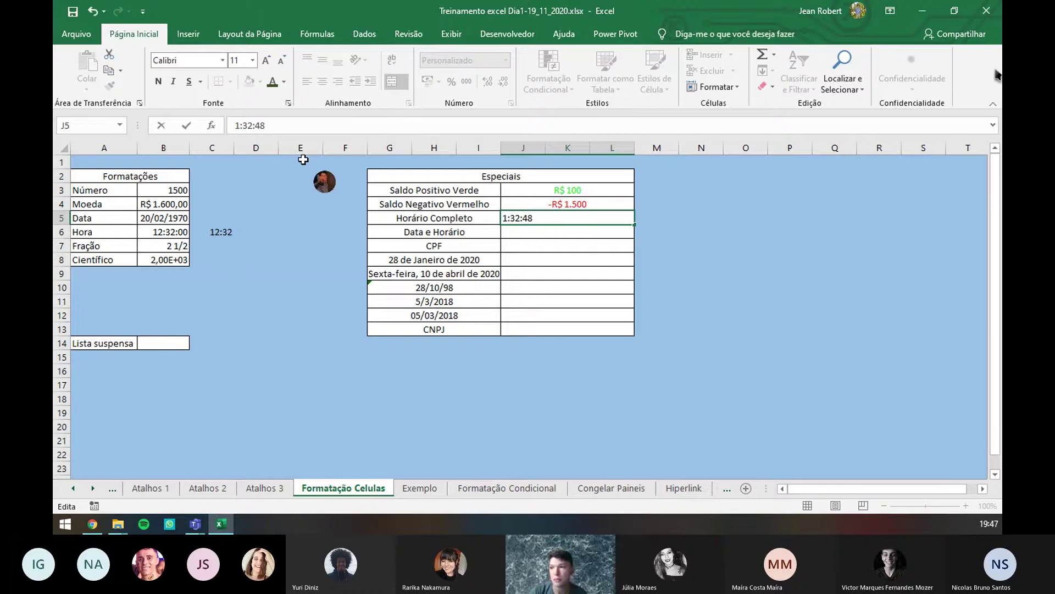
text(0)
key(Return)
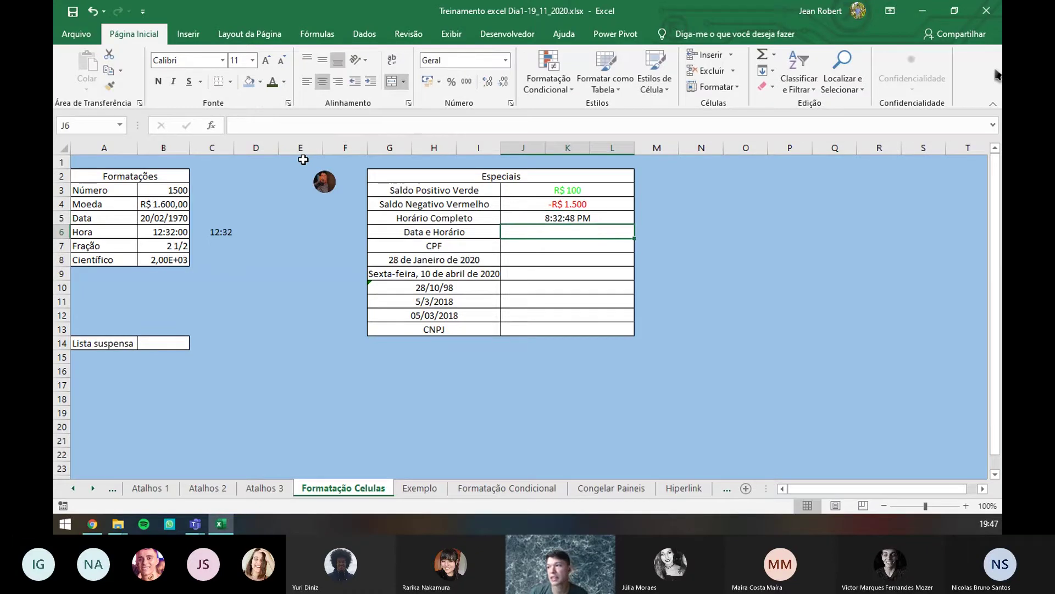
click(610, 218)
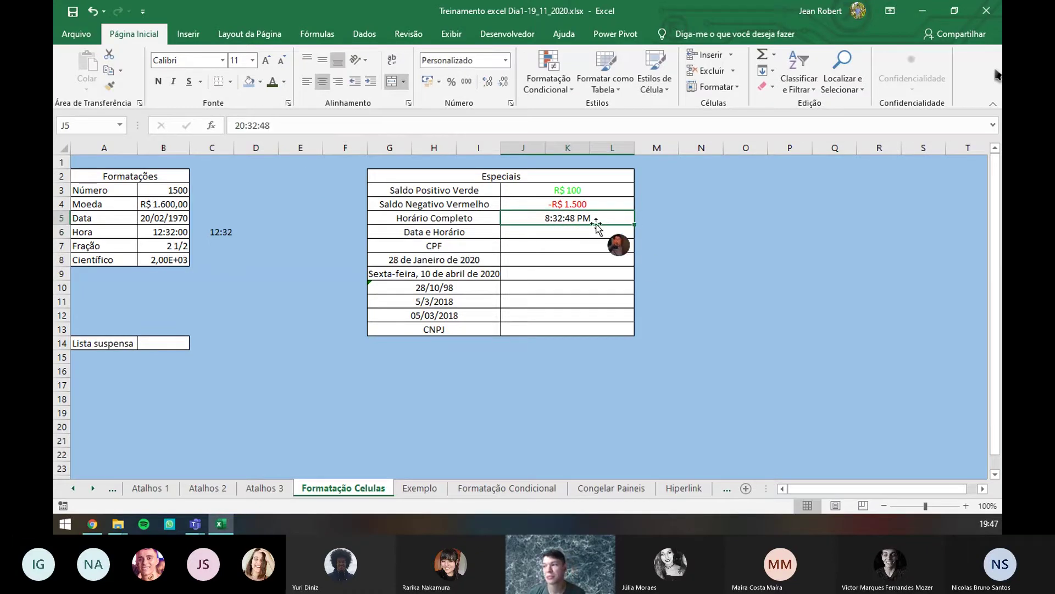
click(546, 231)
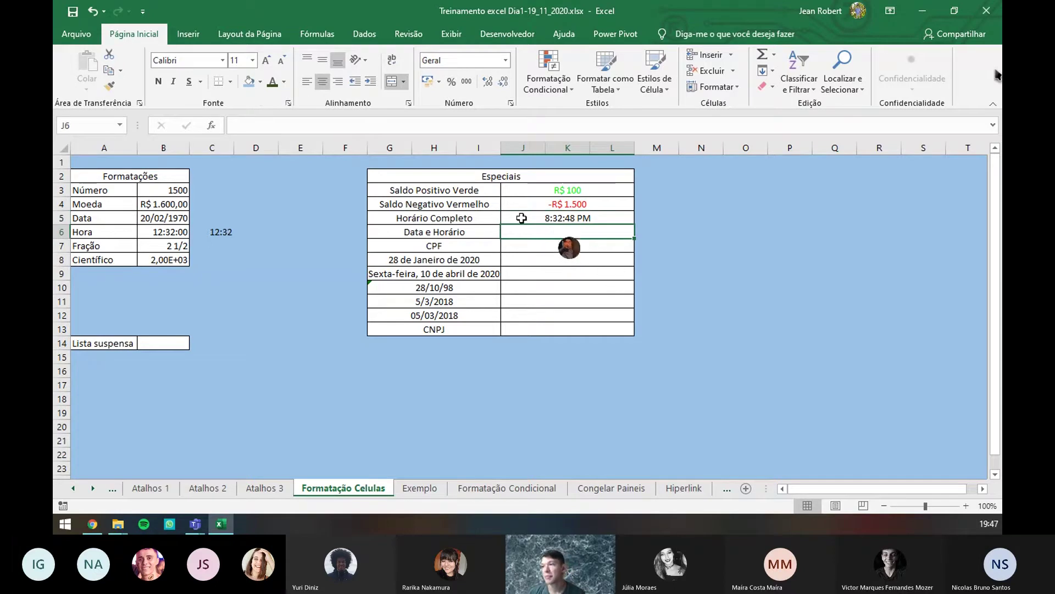
- Look at J6's custom dd/mm/aaaa hh:mm format code, then close Format Cells without applying
click(511, 104)
click(413, 219)
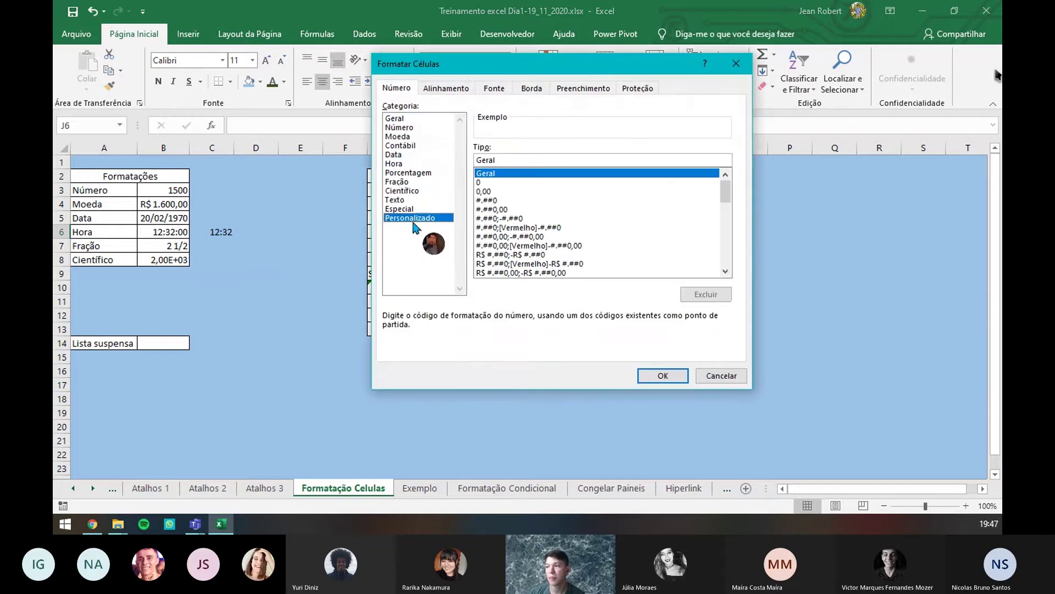
drag(725, 195, 725, 235)
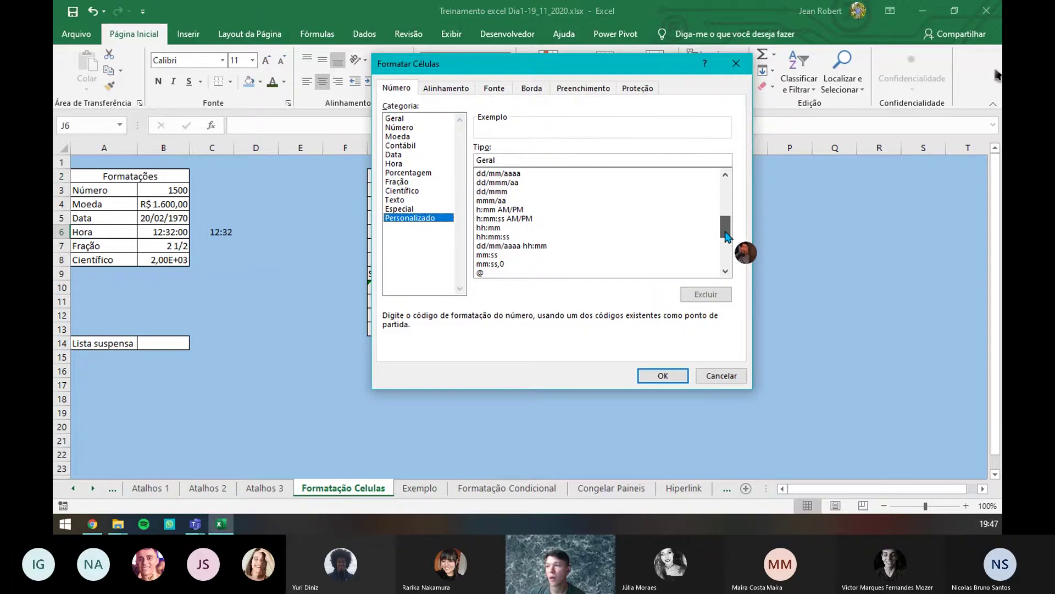
click(523, 249)
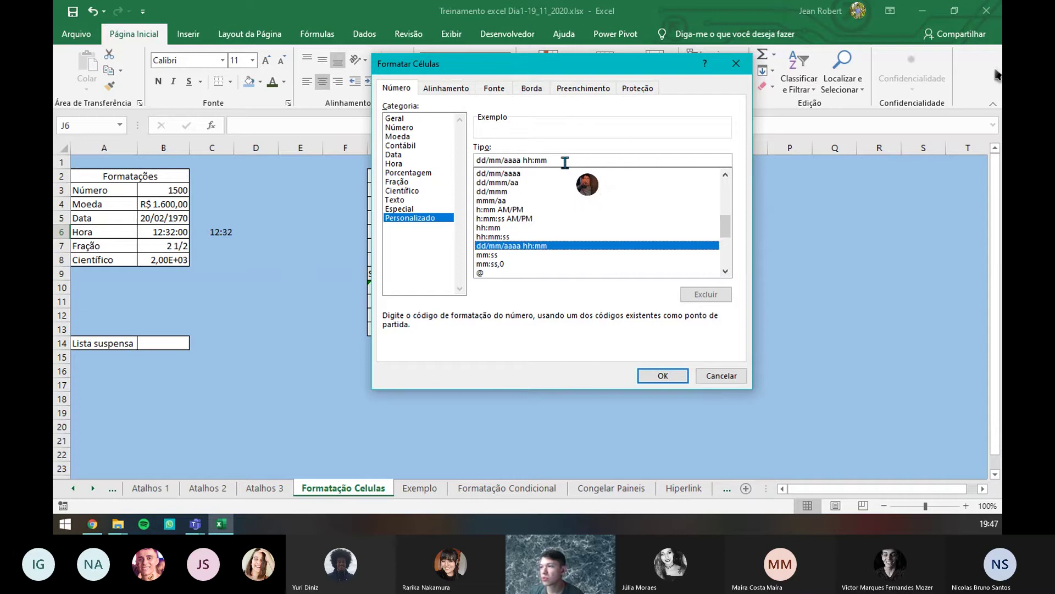
click(494, 161)
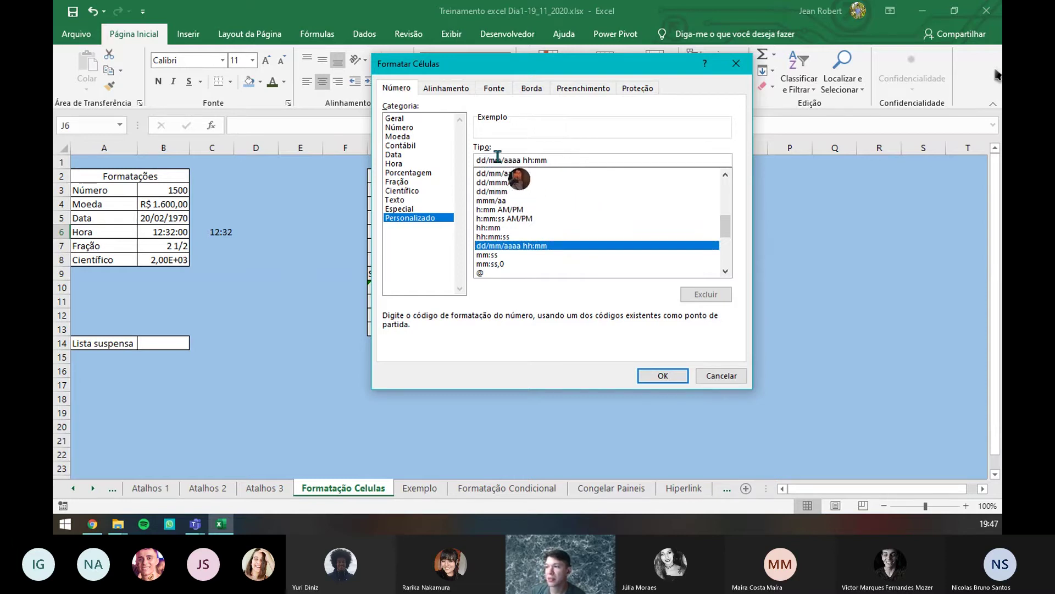
click(551, 161)
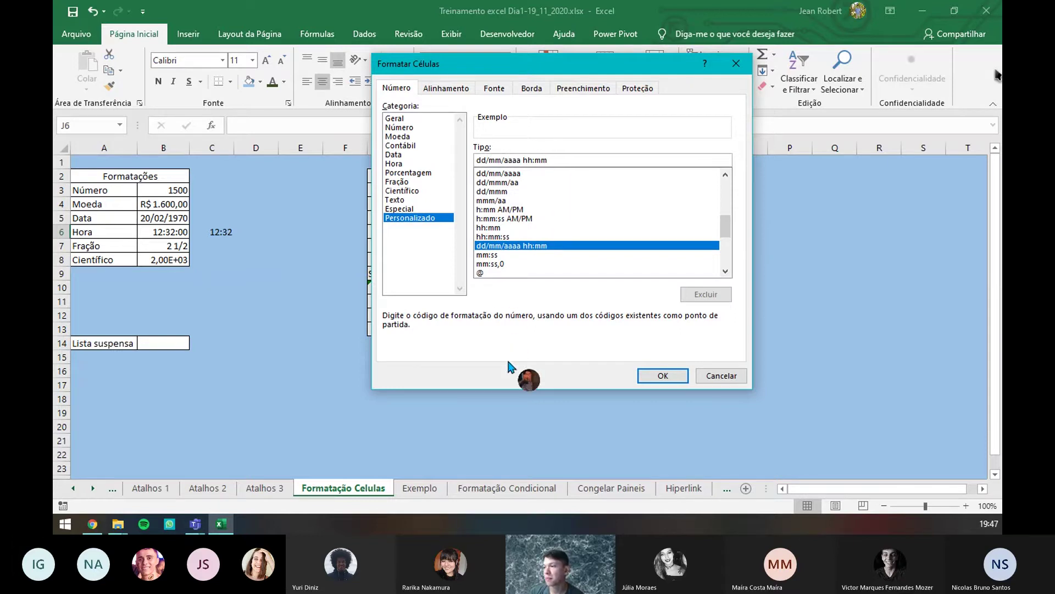
click(486, 160)
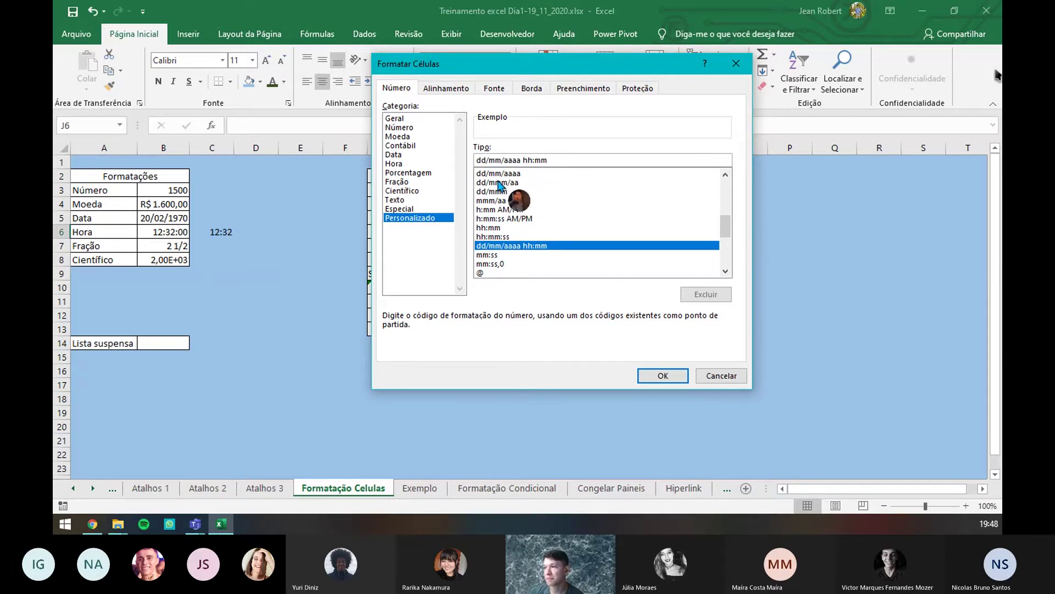
drag(585, 65, 633, 114)
key(Return)
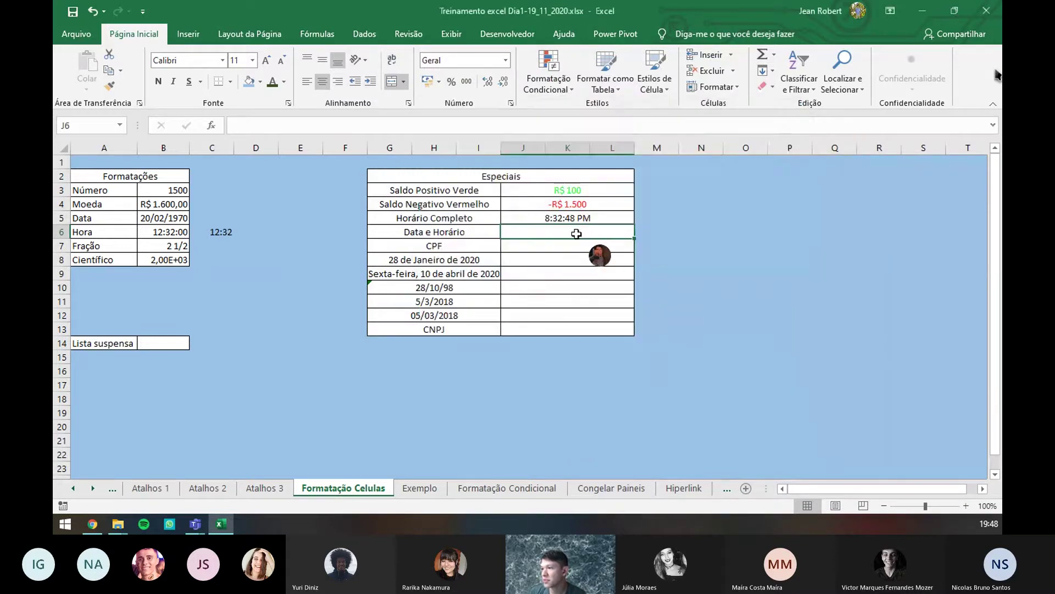
- Enter 20/09/1998 12:00 into cell J6
text(20/09/1998 12:00)
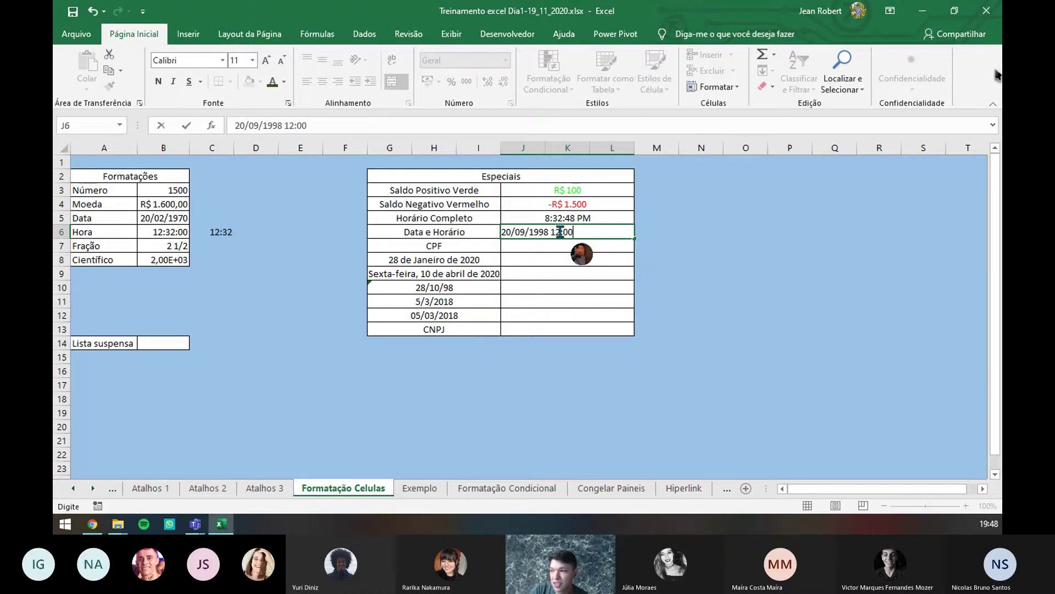
key(Return)
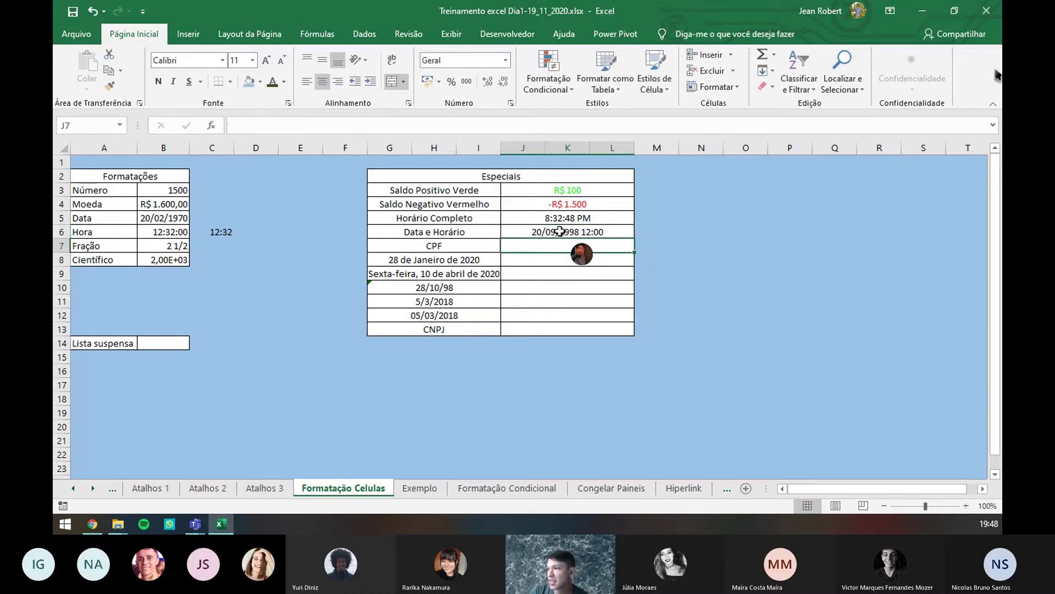
click(560, 231)
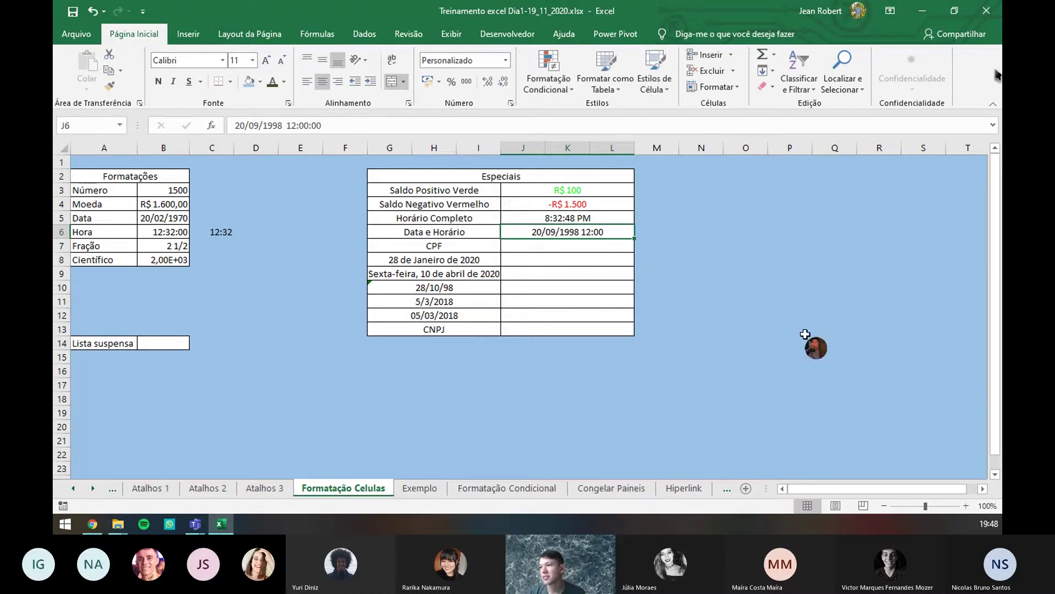
- In J6's Format Cells, choose Personalizado and start from the dd/mm/aaaa hh:mm code
click(511, 103)
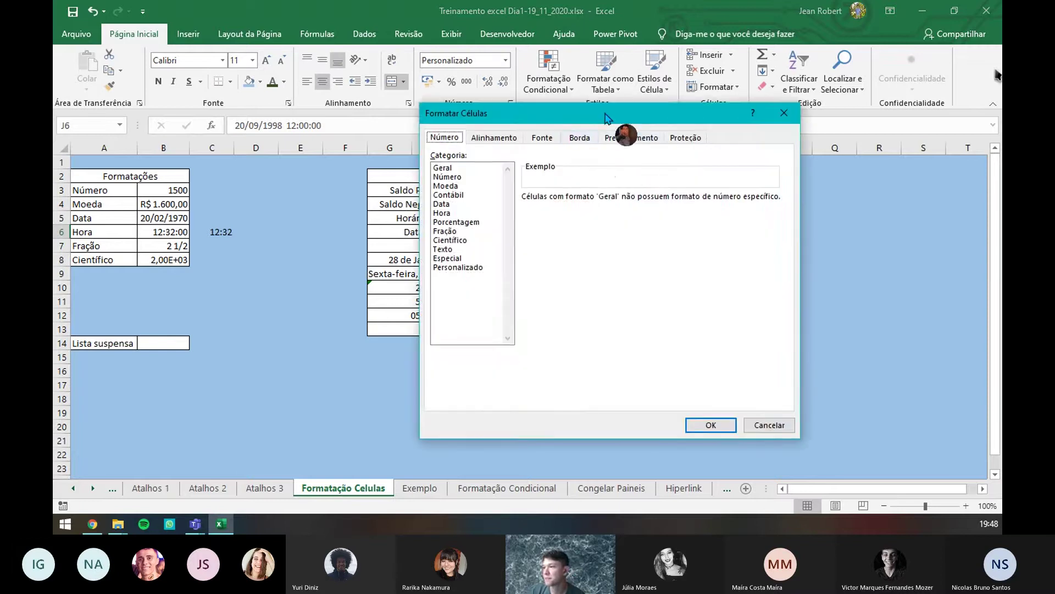
drag(761, 125, 796, 99)
click(687, 248)
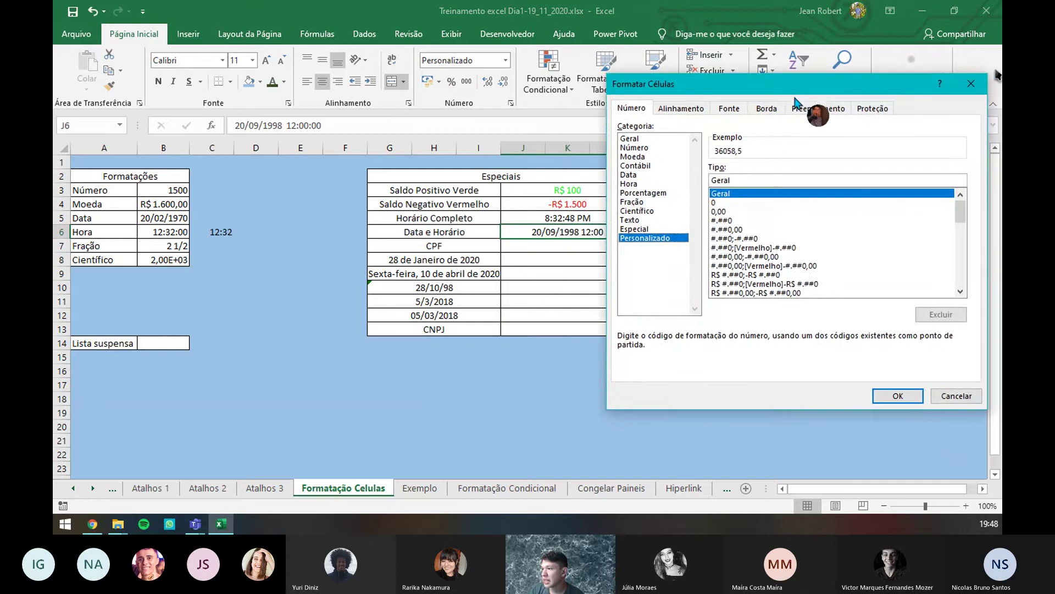
drag(961, 217, 963, 247)
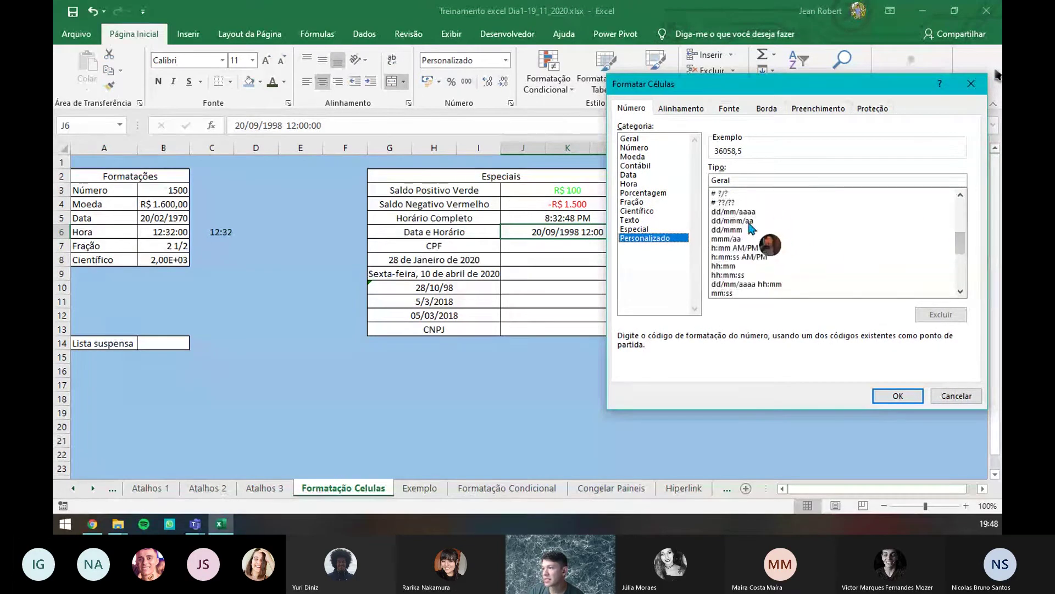
click(775, 284)
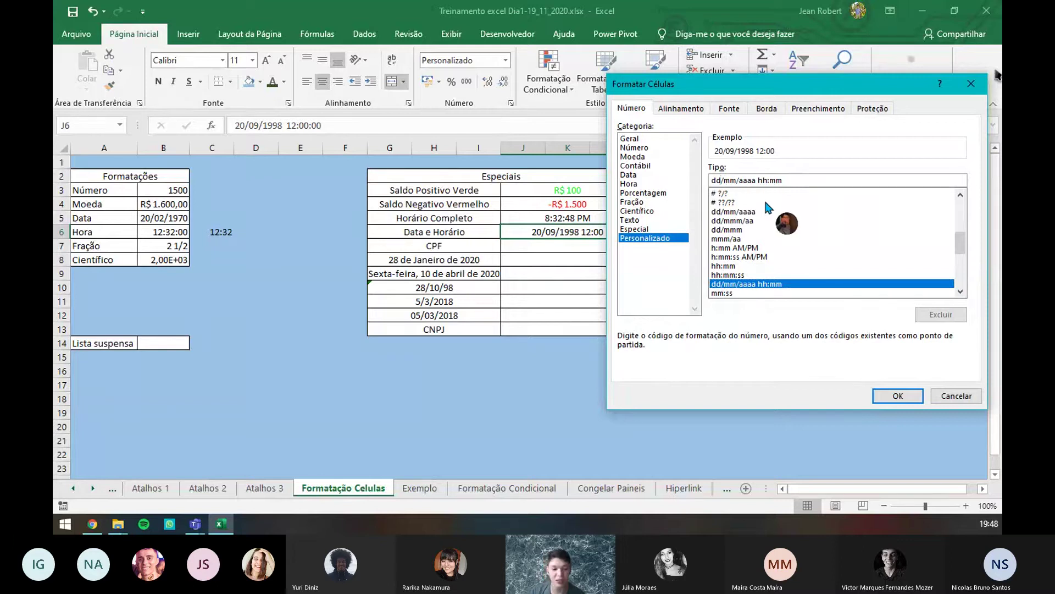
- Edit the code to dddd d/mmmm/aaaa hh:mm, adding the weekday and full month name
text(d)
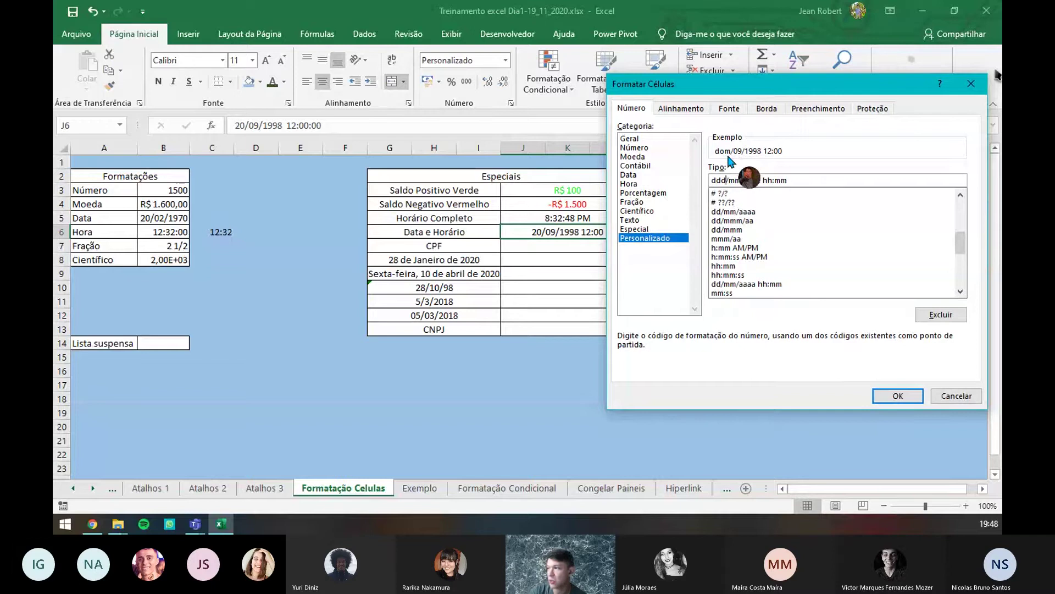
key(BackSpace)
text(d)
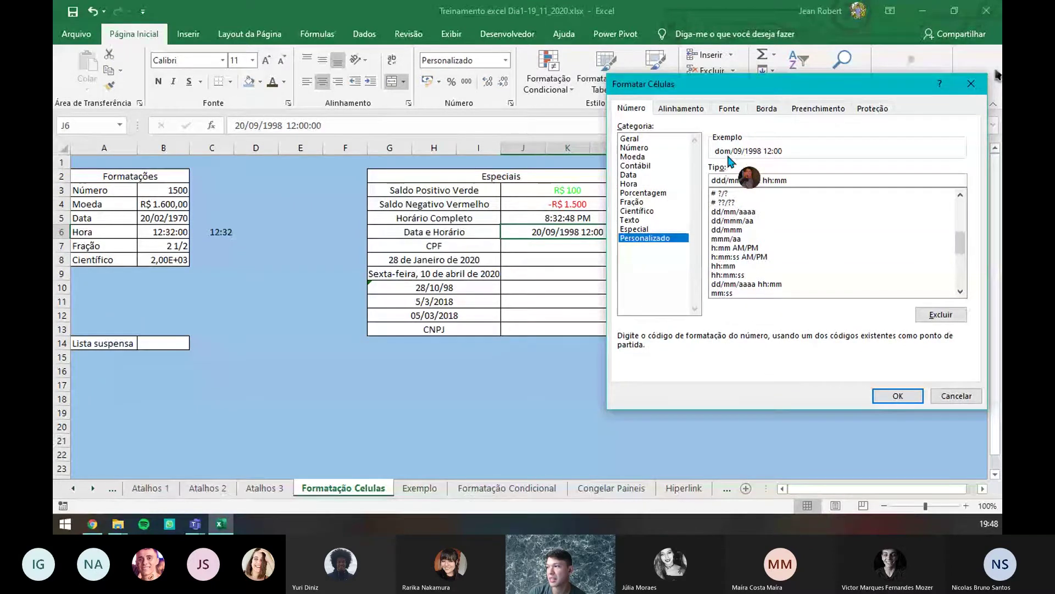
text(d)
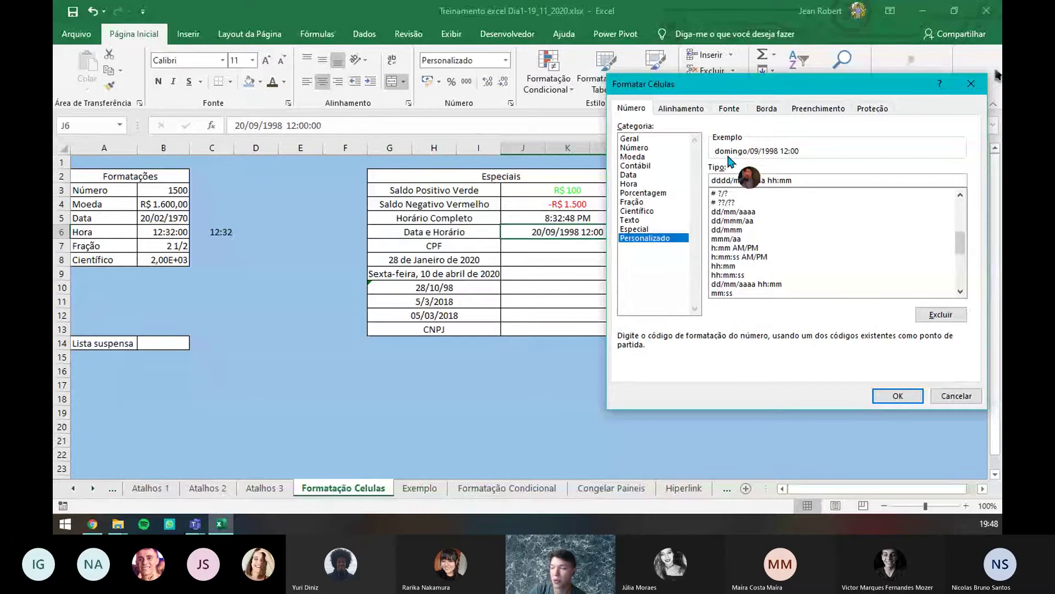
key(BackSpace)
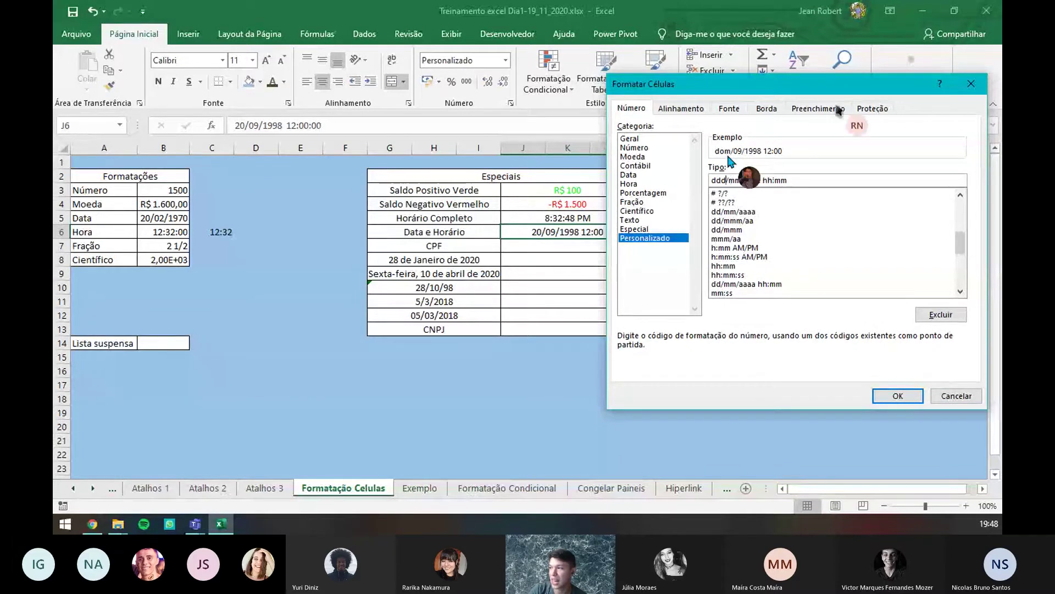
text(d)
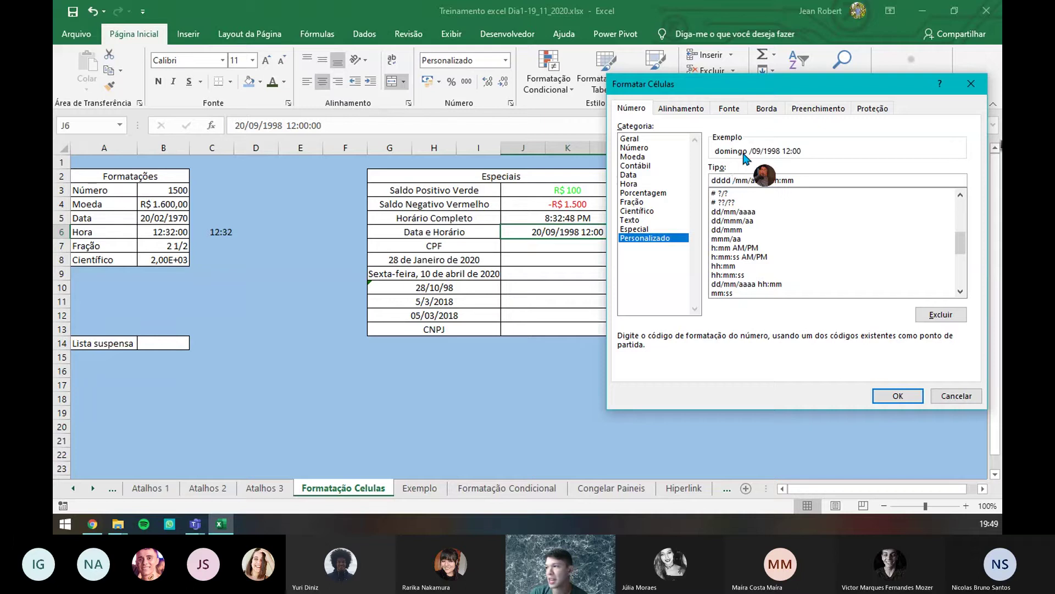
text(dd)
key(BackSpace)
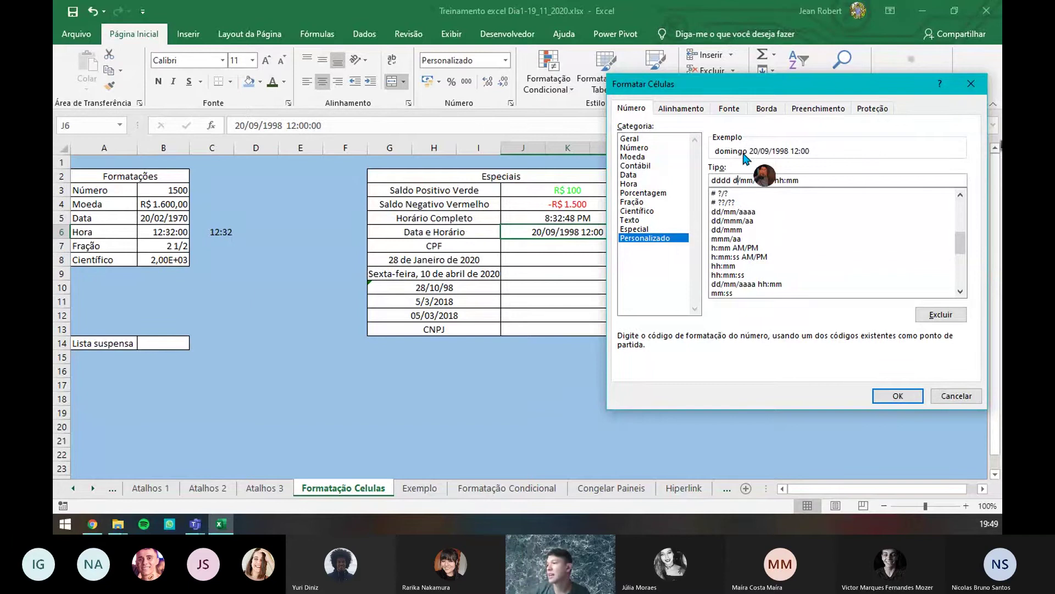
click(752, 181)
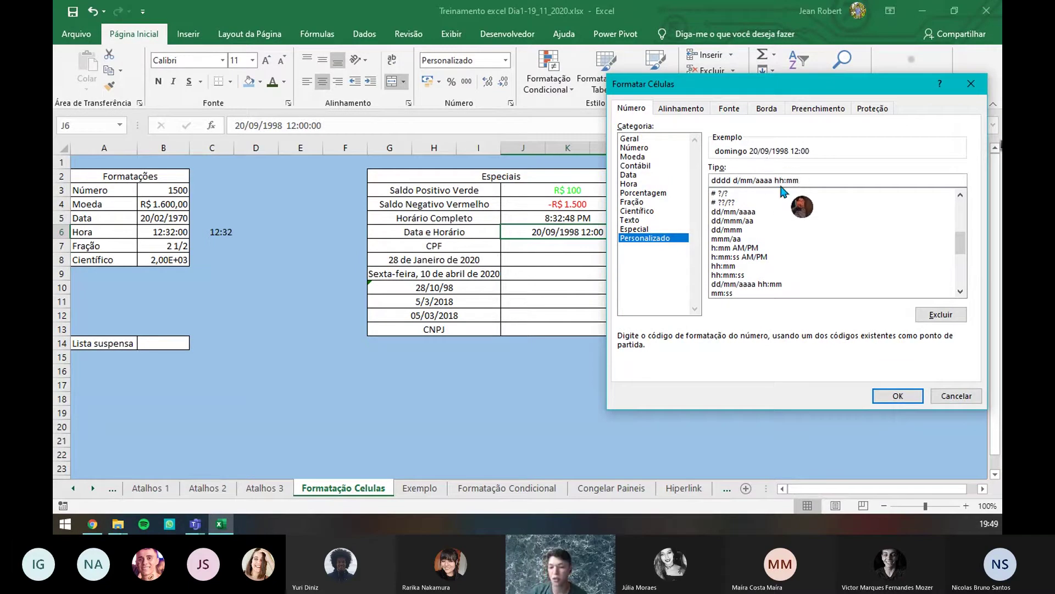
key(BackSpace)
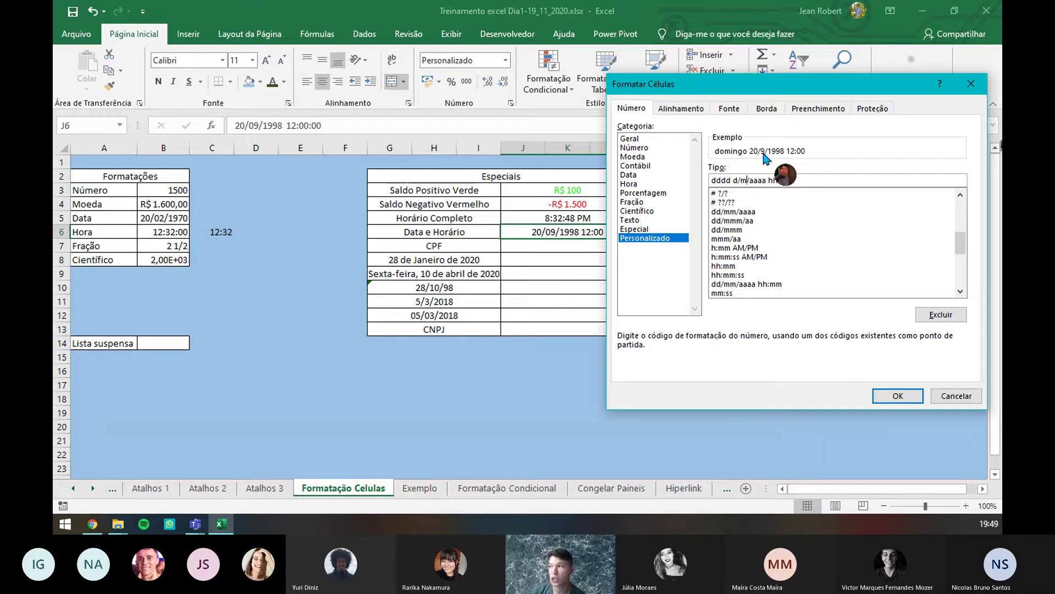
text(m)
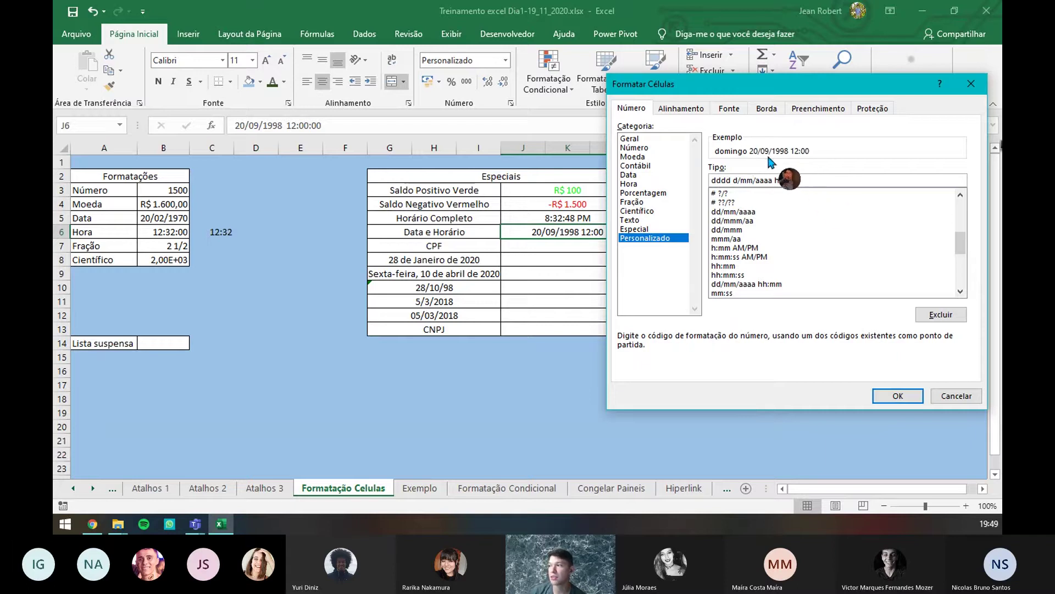
text(m)
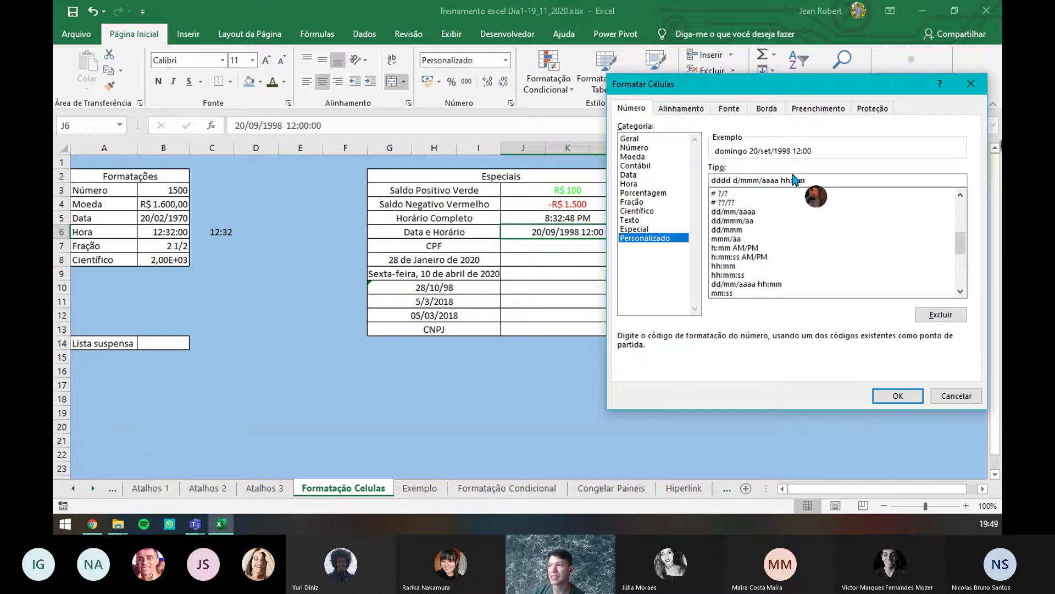
text(m)
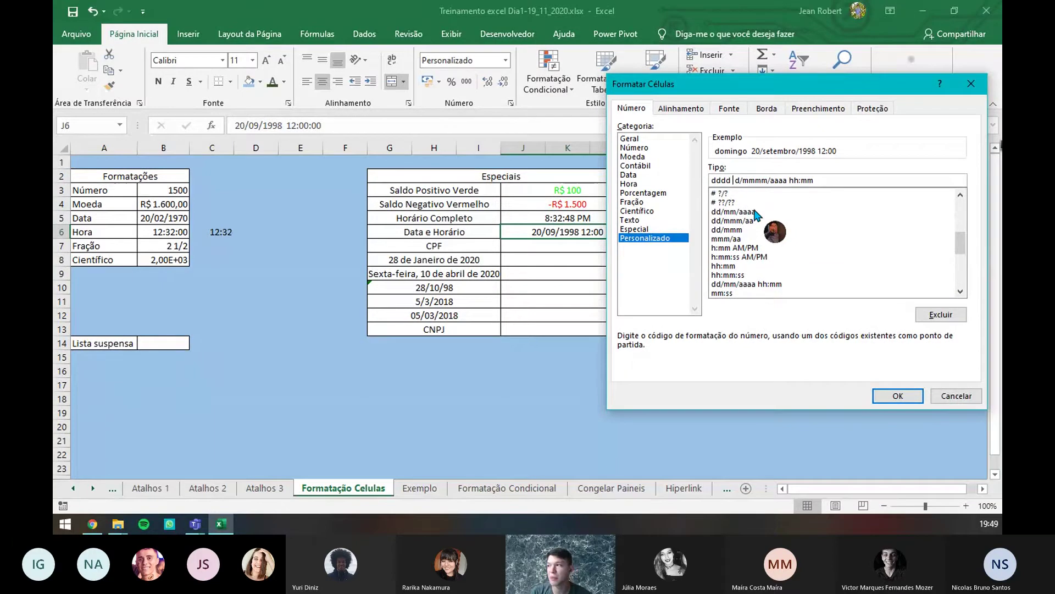
- Edit the code to dddd", " d "de "mmmm "do ano de "aaaa "às" hh:mm
text("")
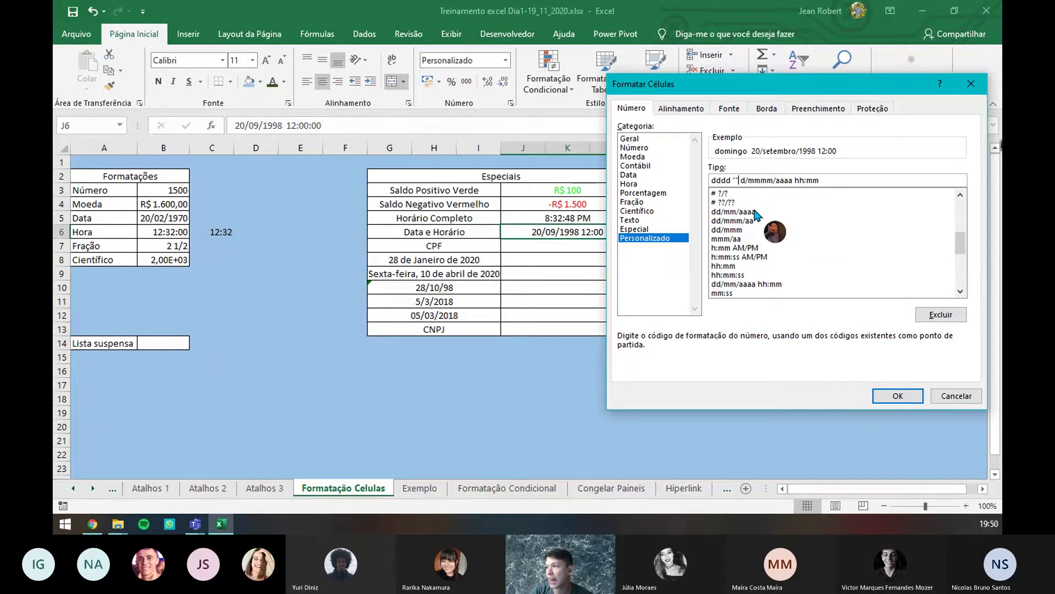
text(,)
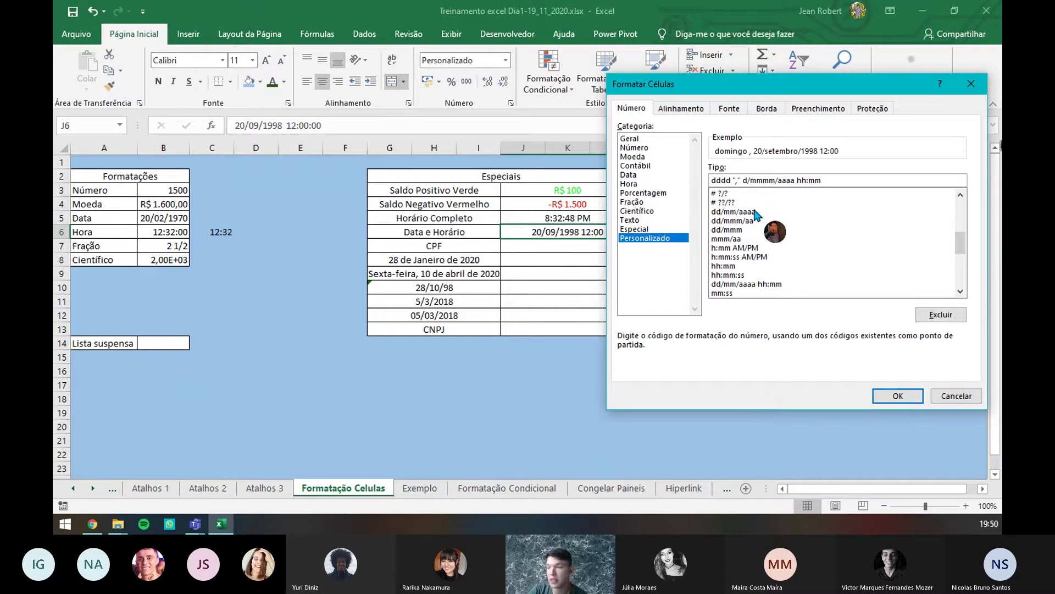
key(BackSpace)
key(Right)
key(Right)
key(Right)
key(Right)
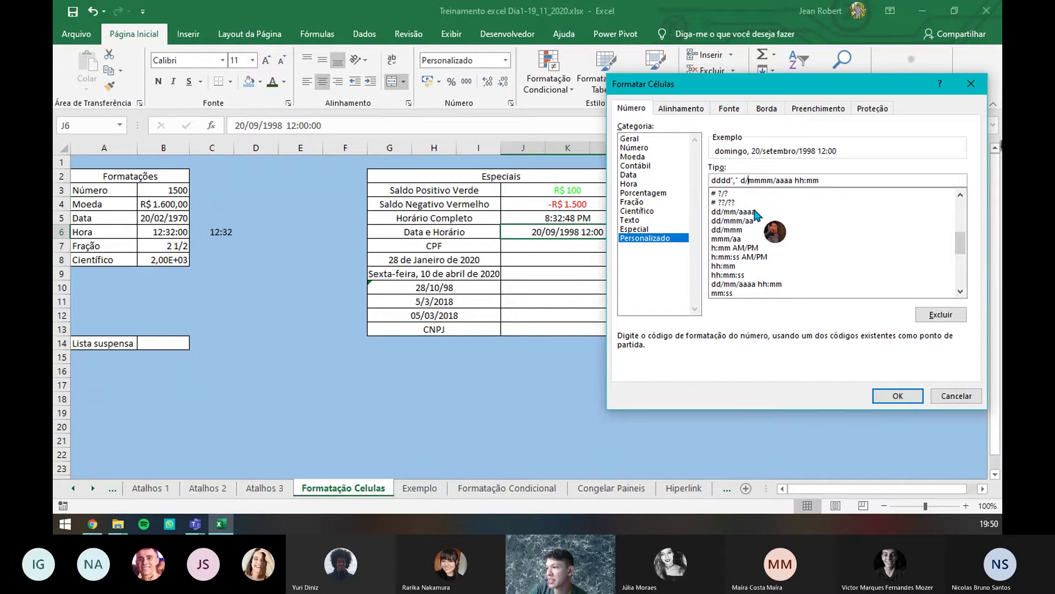
key(BackSpace)
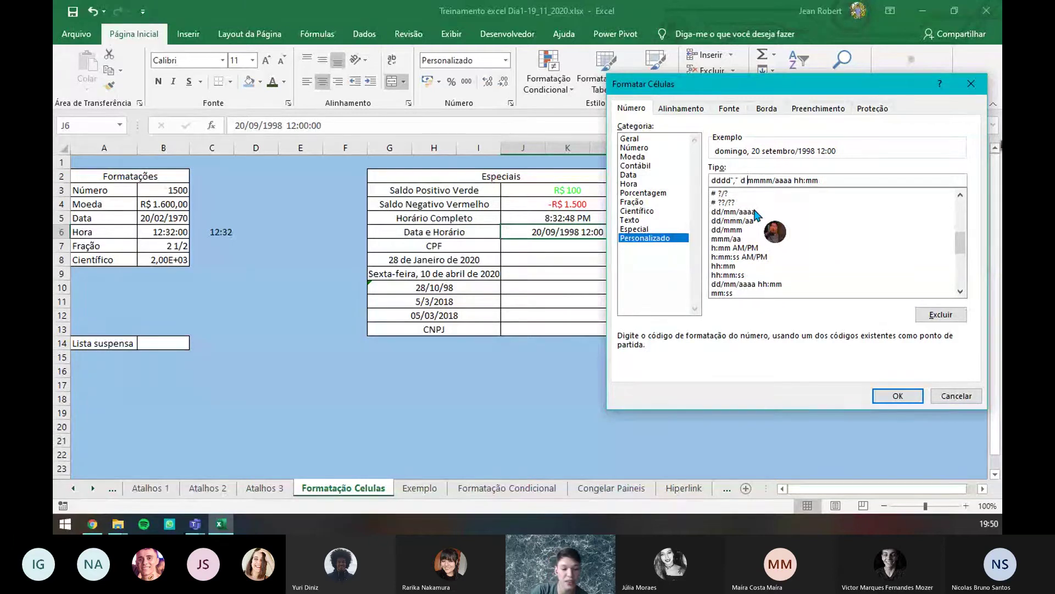
text("")
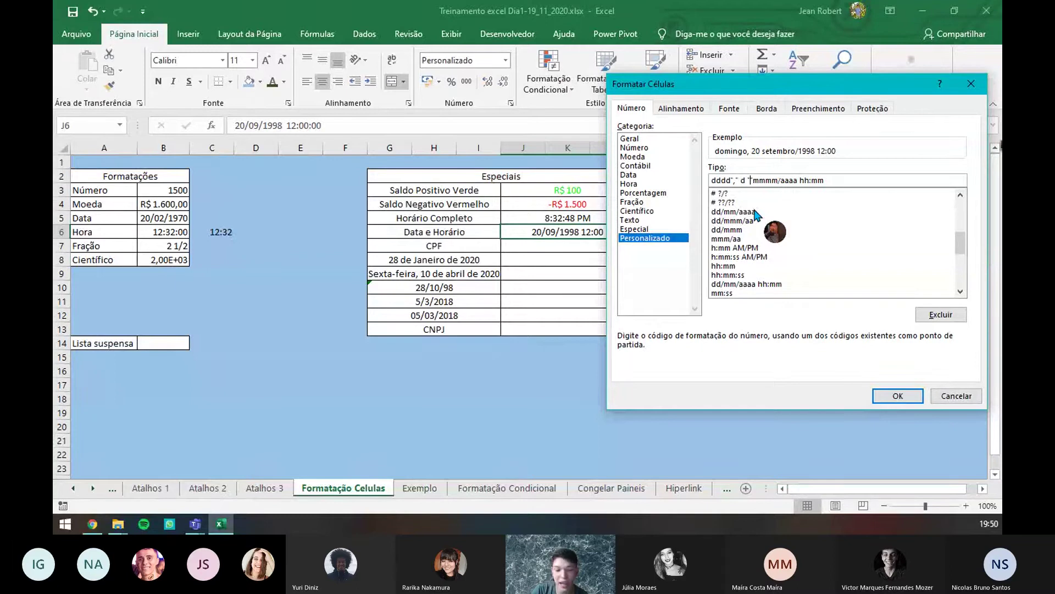
text(de)
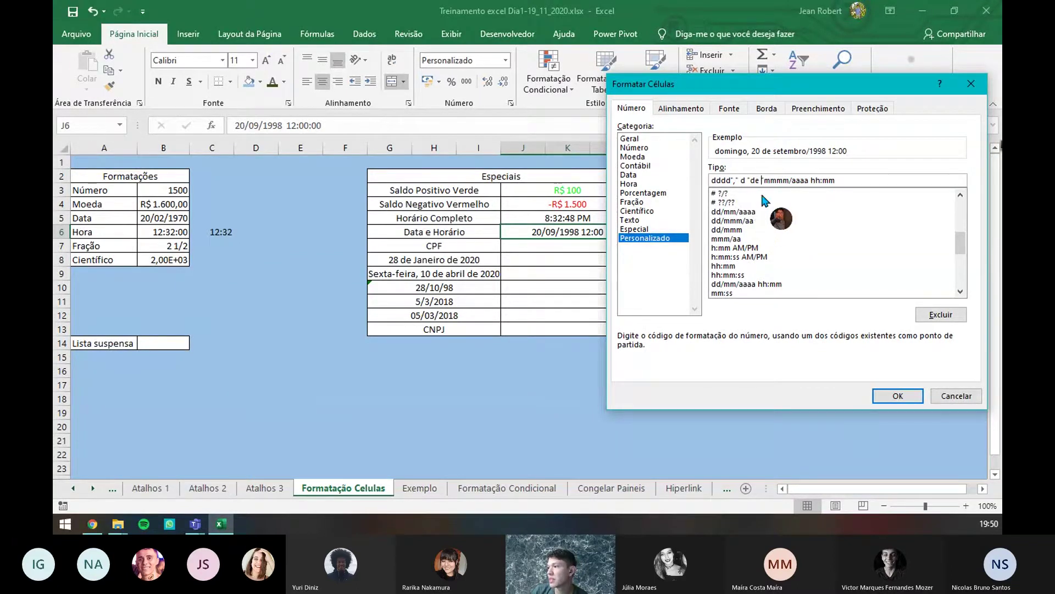
click(794, 180)
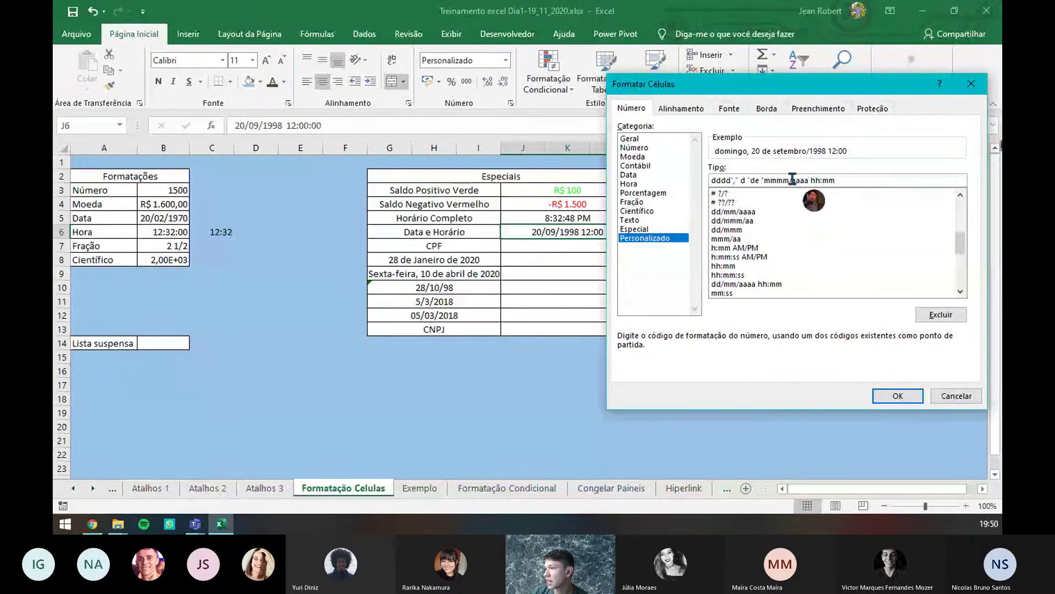
key(BackSpace)
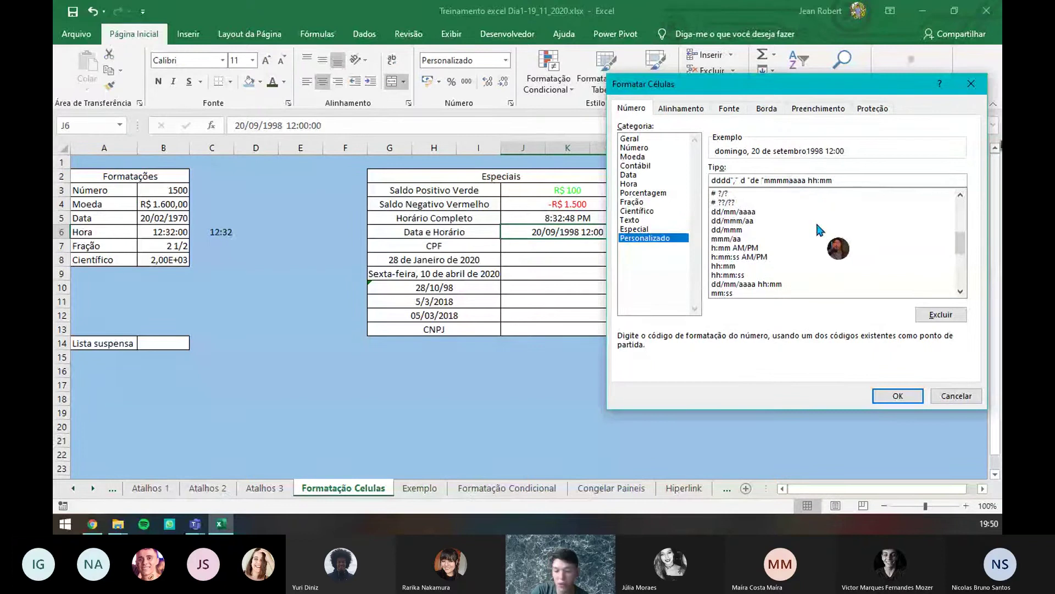
text("mmmm )
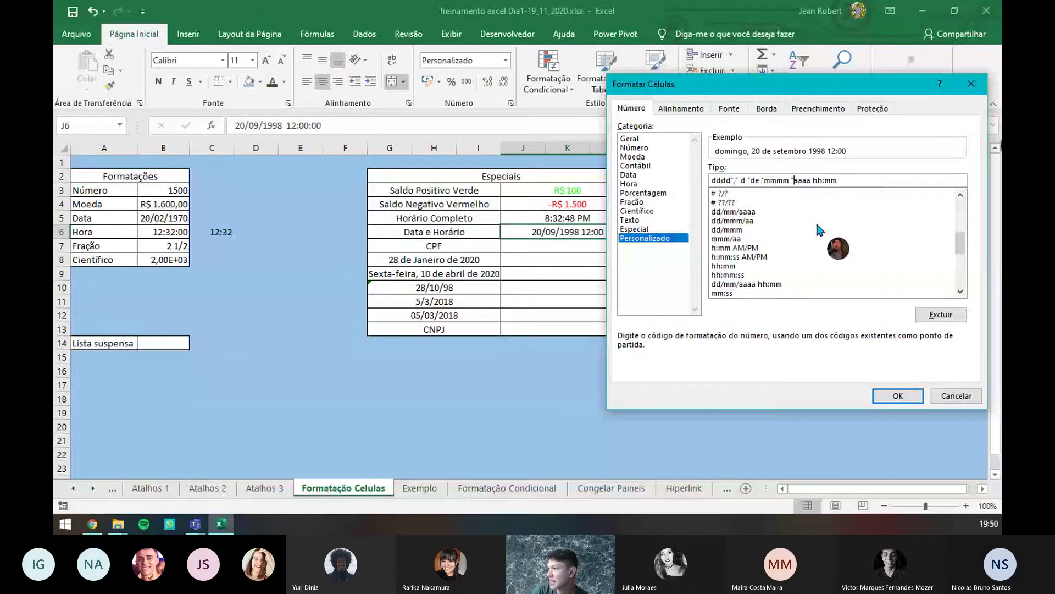
text(")
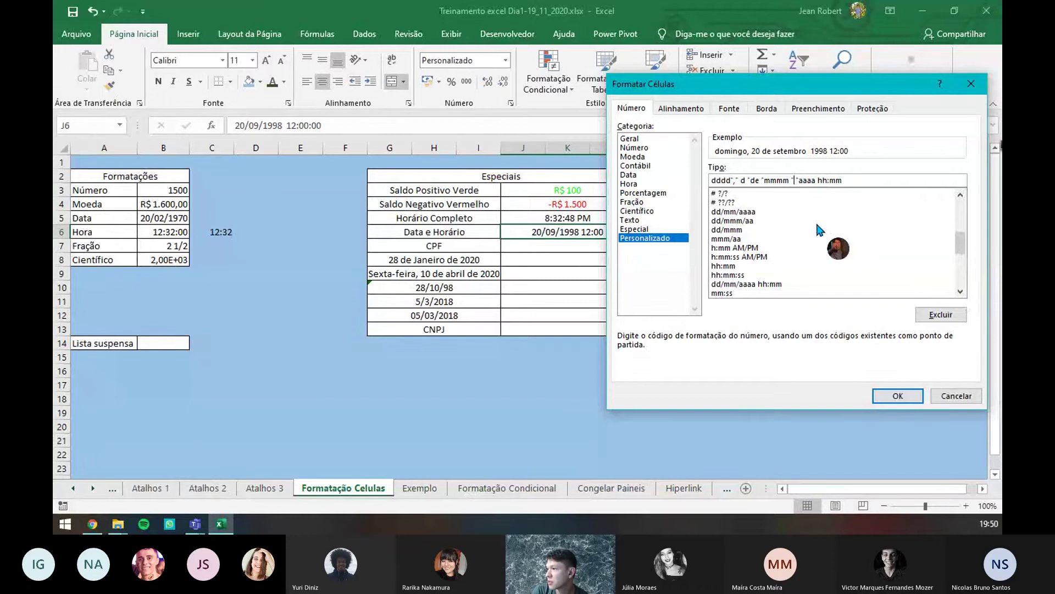
text(do ano de)
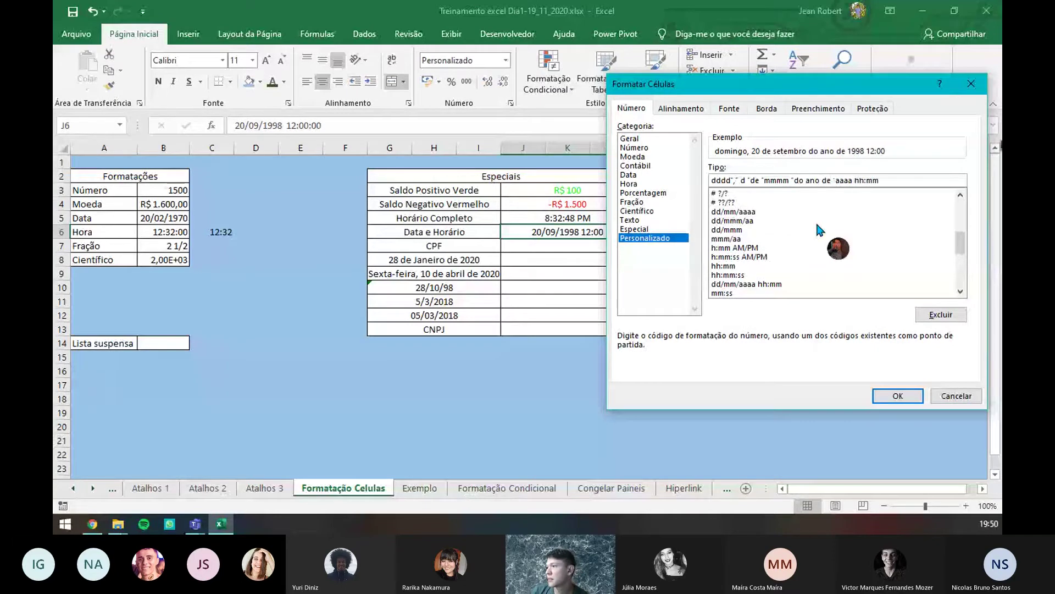
key(Right)
key(Right)
key(Right)
key(Right)
key(Right)
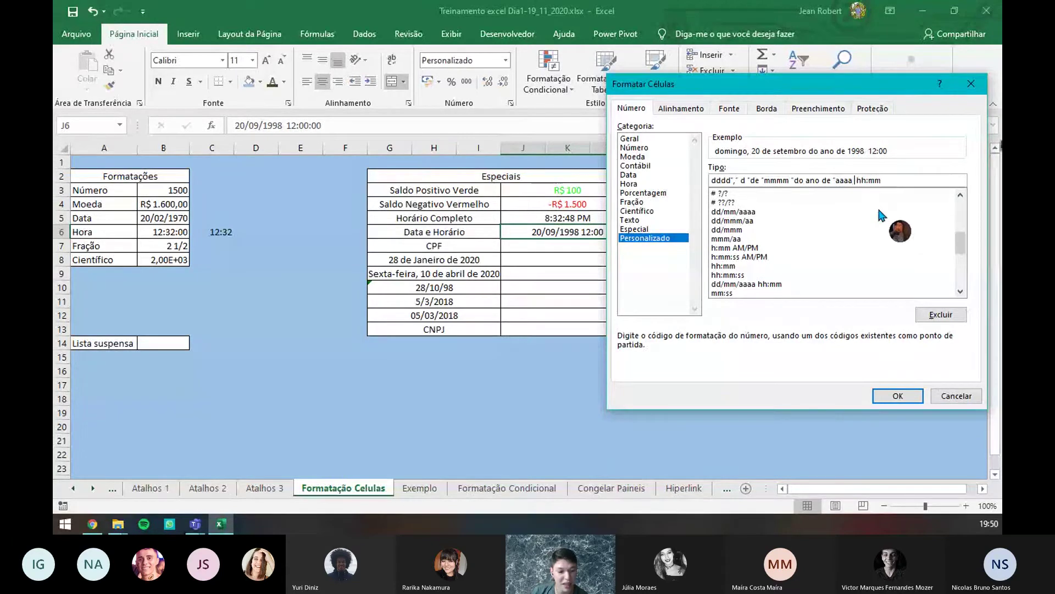
text(")
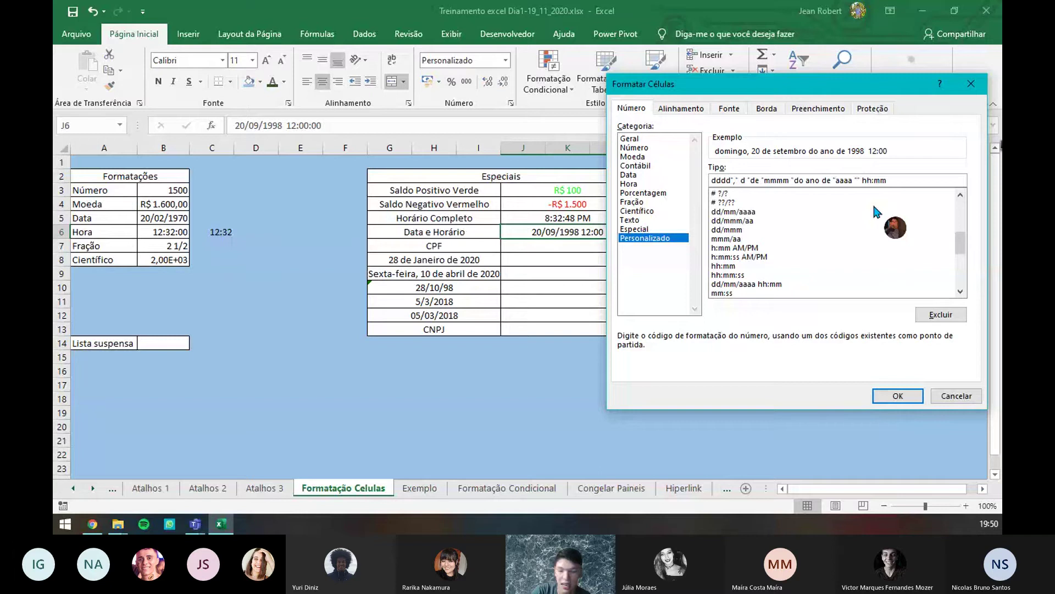
text(às)
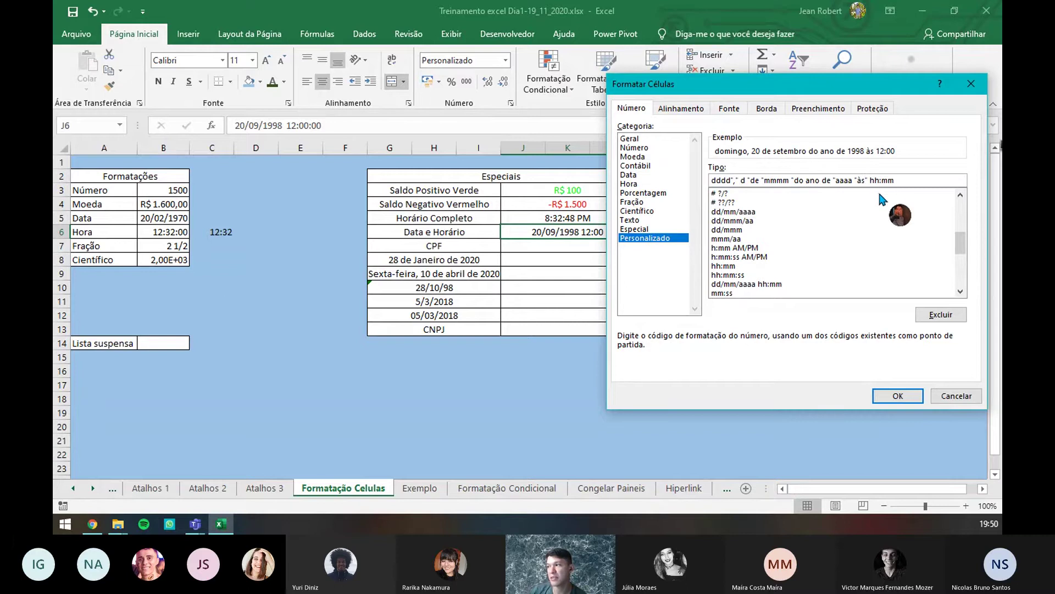
- Apply the long date format, widen column L, and change J6's date to 15/11/2010
click(898, 396)
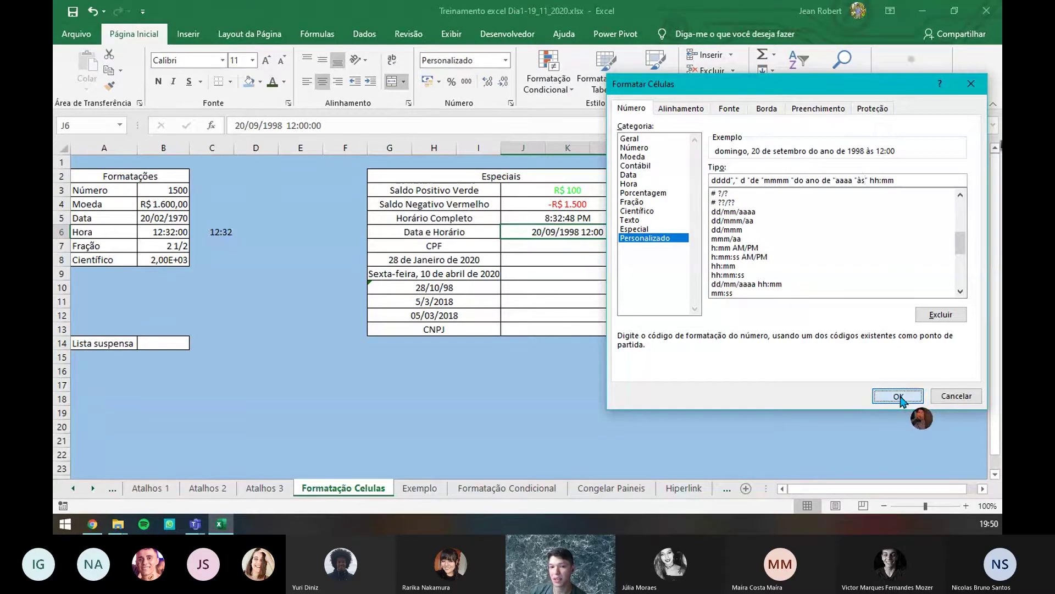
drag(635, 147, 741, 148)
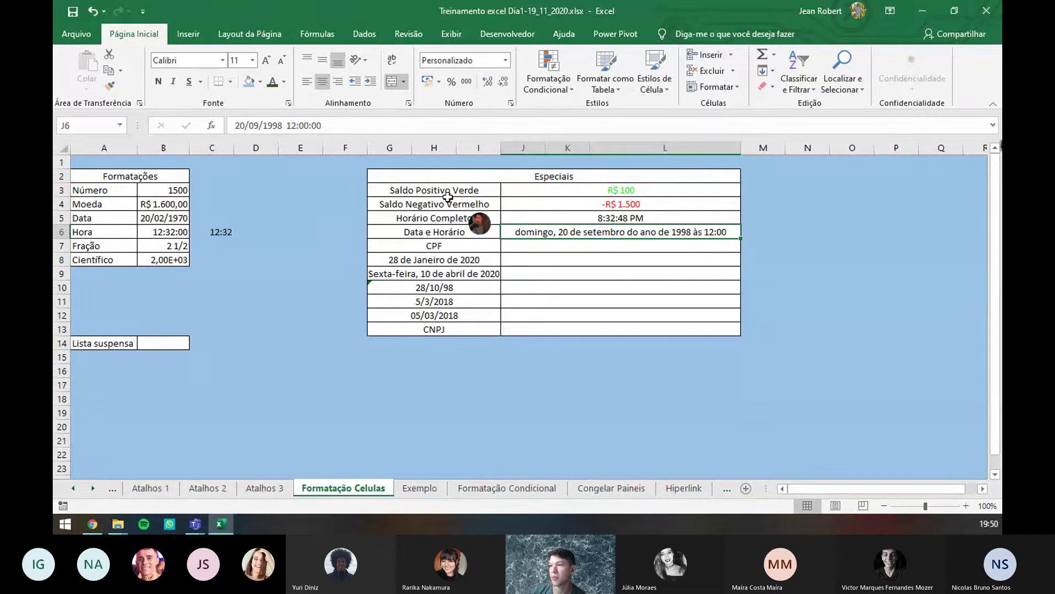
click(283, 125)
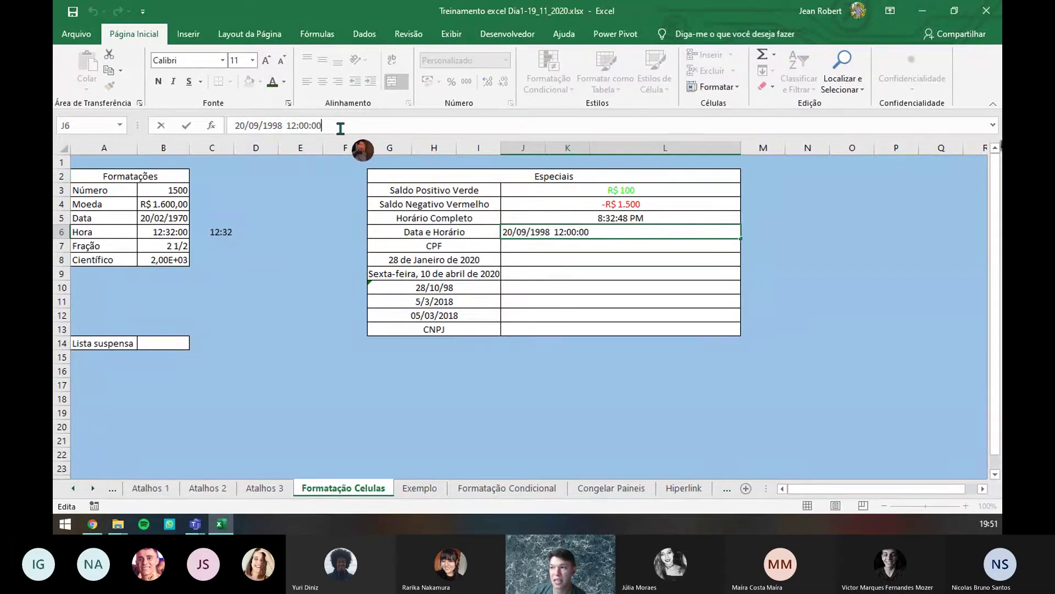
click(246, 126)
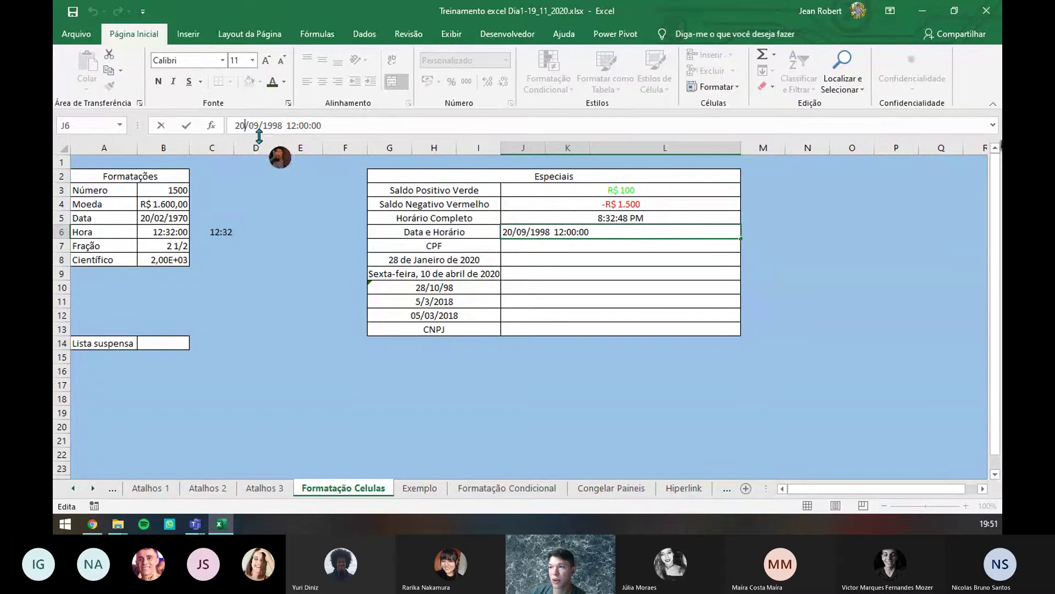
key(BackSpace)
key(BackSpace)
text(15)
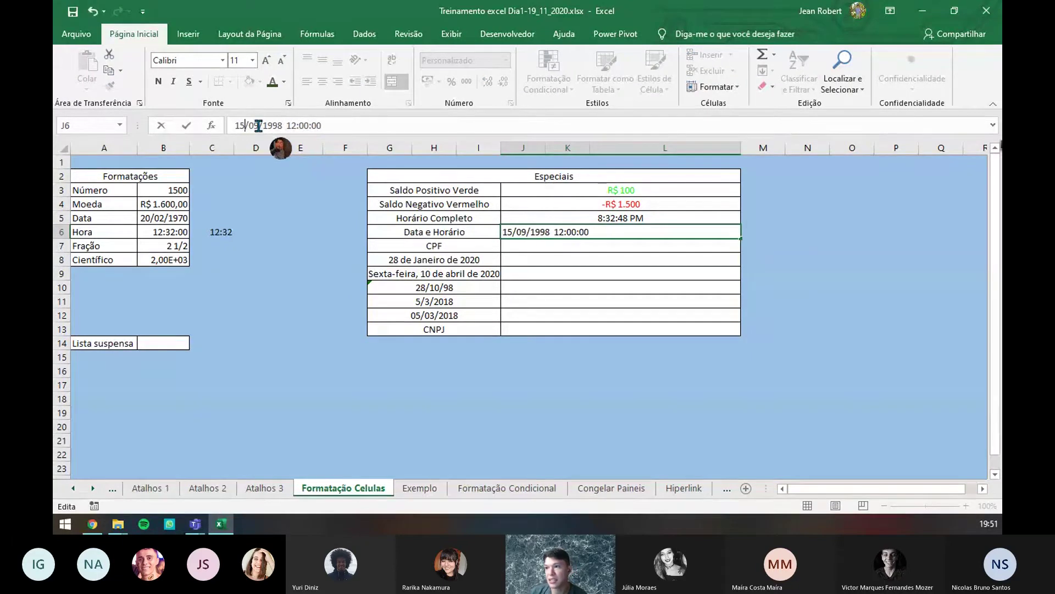
key(Right)
key(Delete)
key(Delete)
text(11)
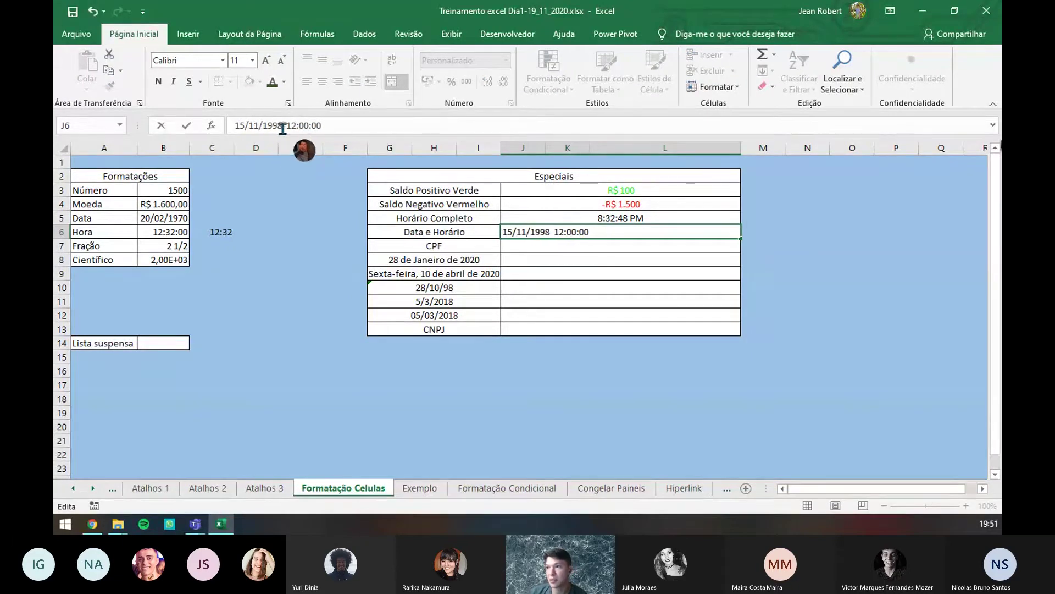
key(Right)
key(Delete)
key(Delete)
key(Delete)
key(Delete)
text(2010)
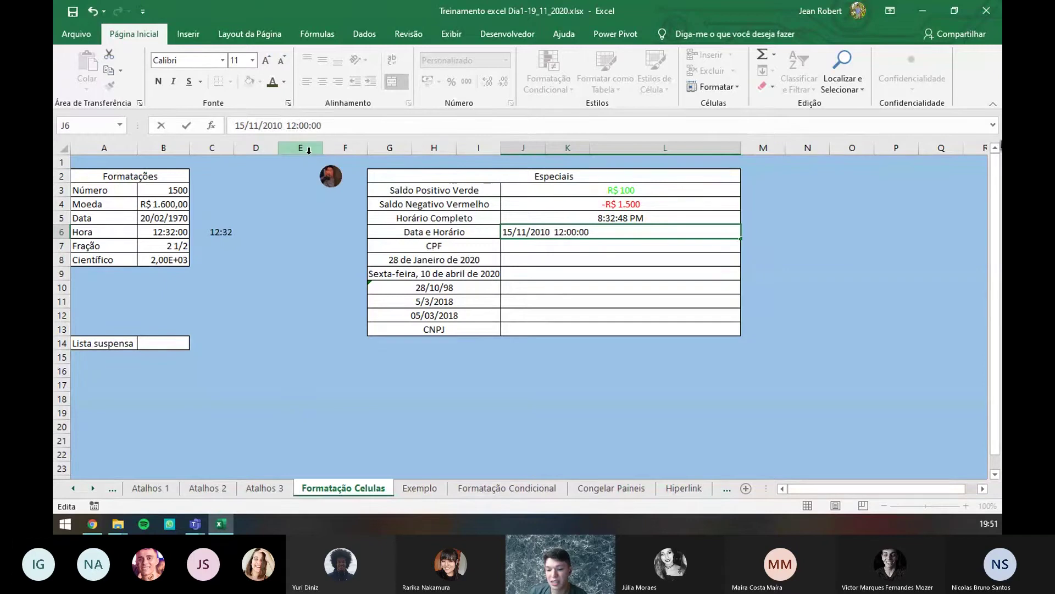
- Change J6's time to 18:35, showing "segunda-feira, 15 de novembro do ano de 2010 às 18:35"
key(BackSpace)
text(8)
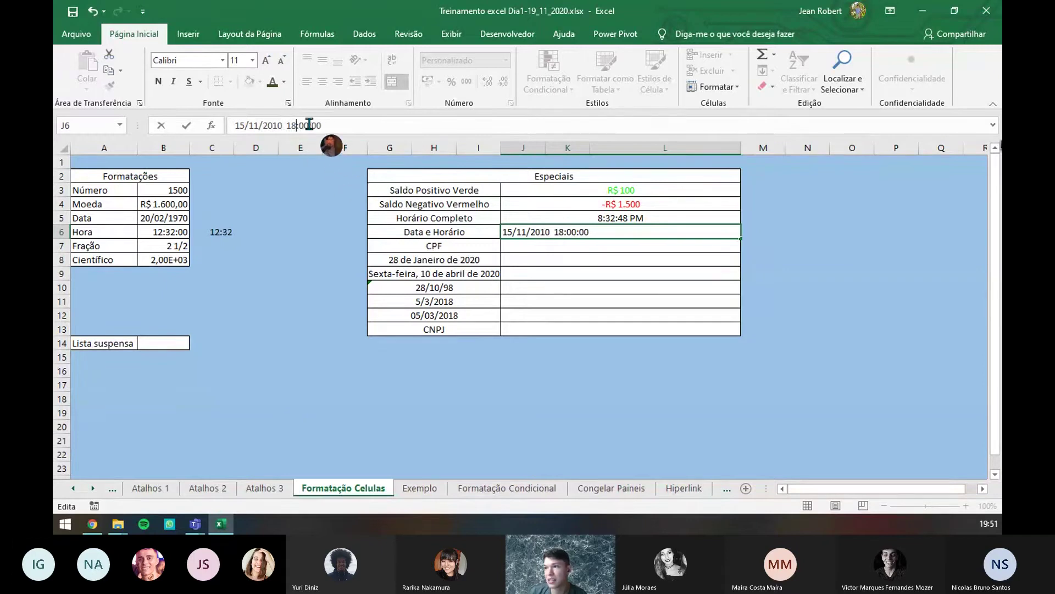
key(Right)
key(Delete)
key(Delete)
text(35)
key(Return)
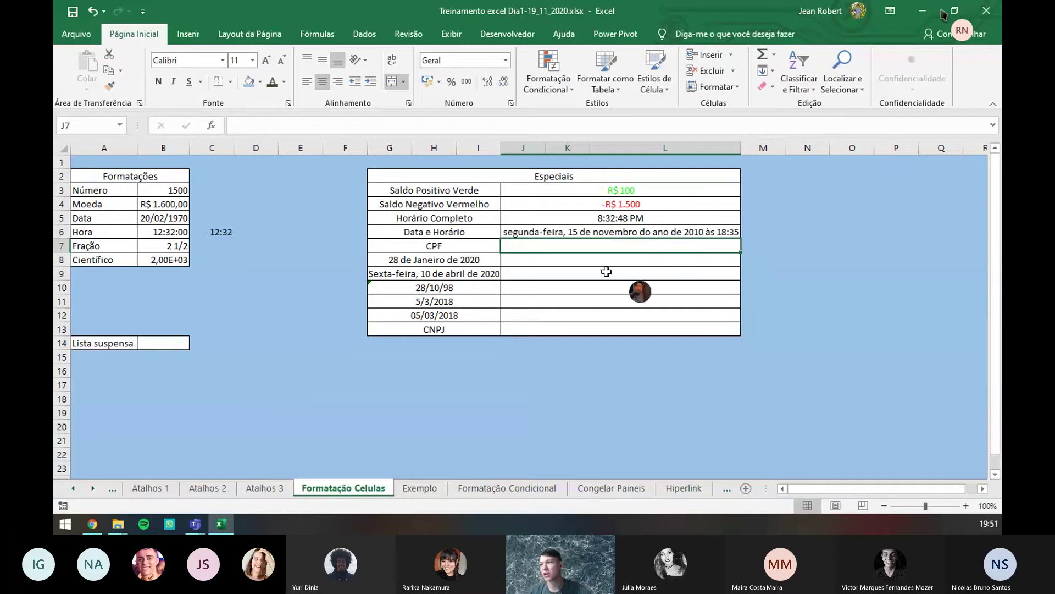
click(572, 232)
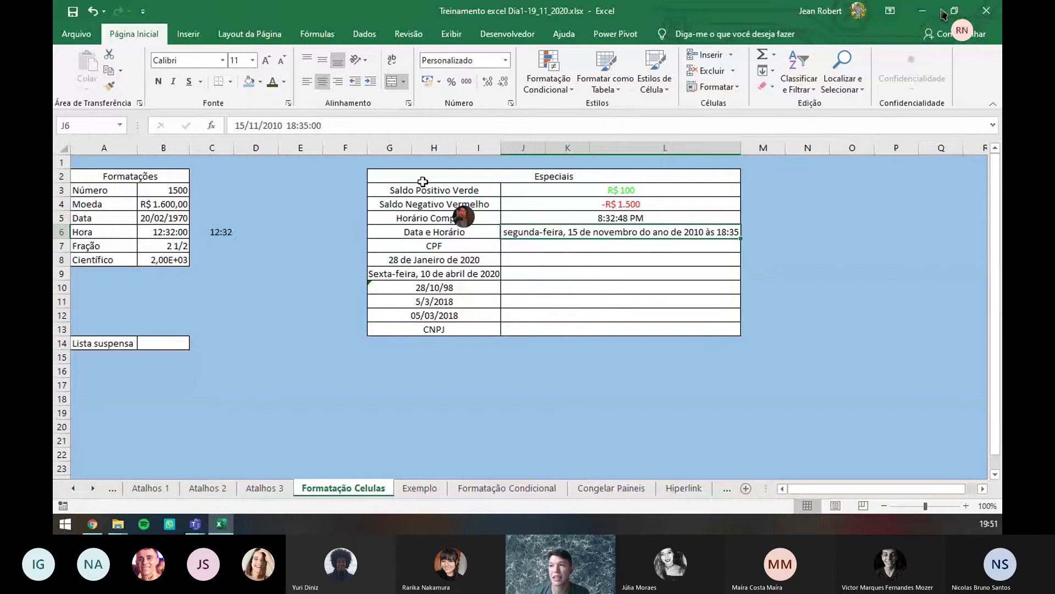
key(F2)
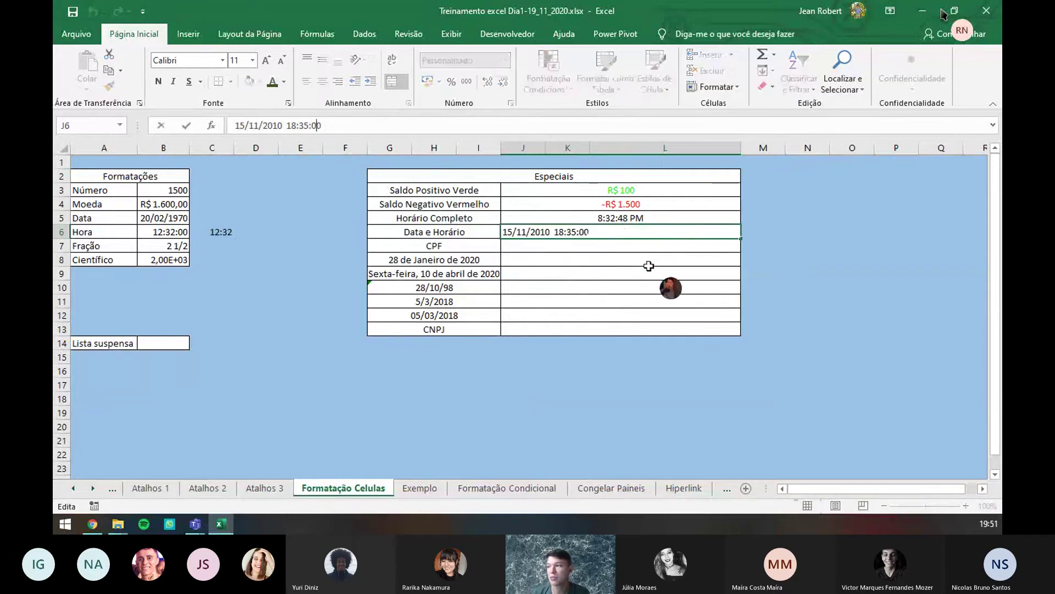
key(Escape)
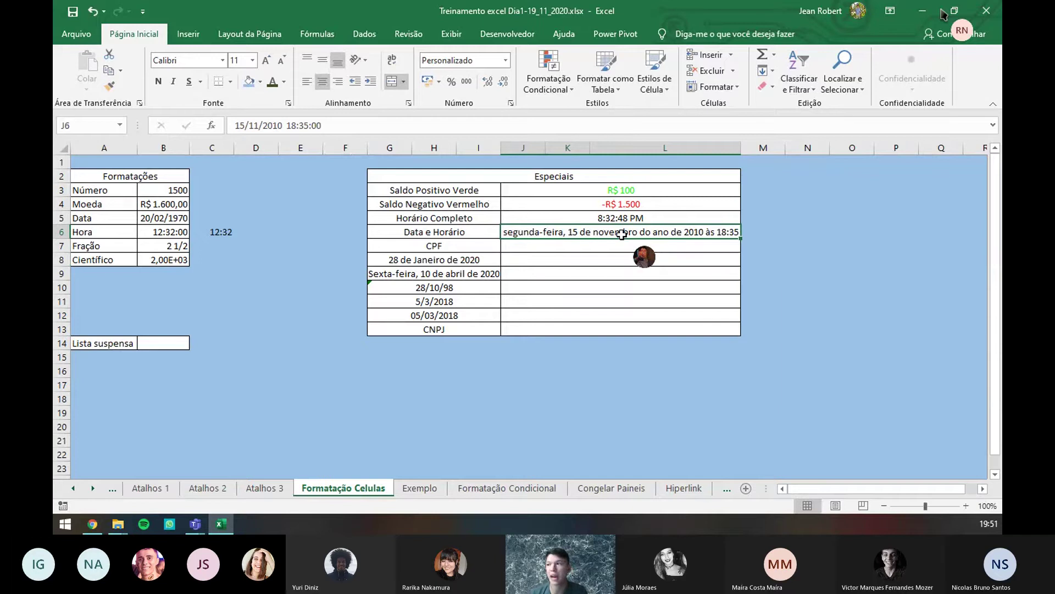
click(600, 245)
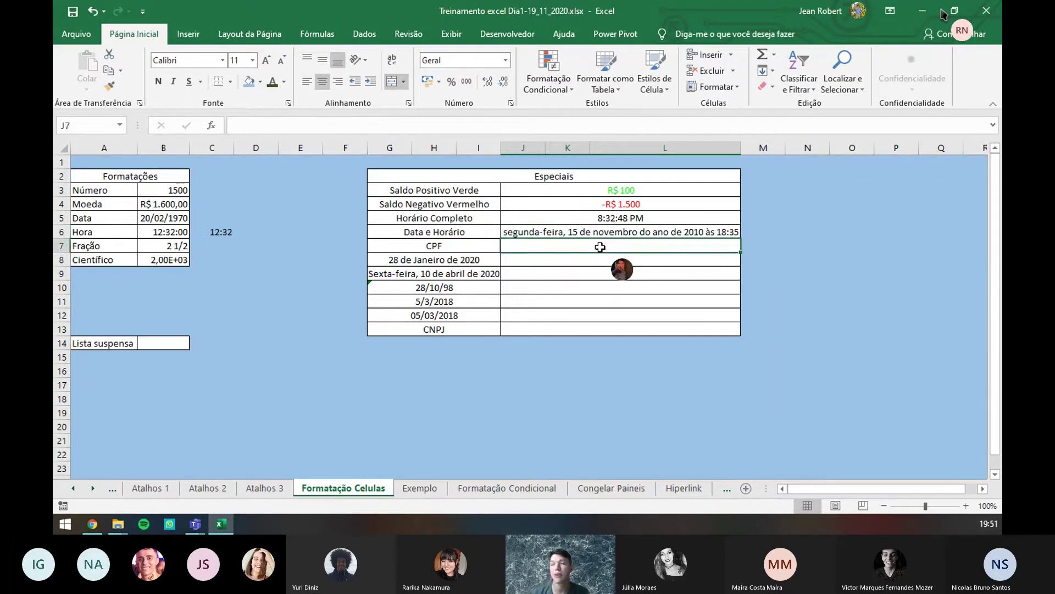
click(600, 230)
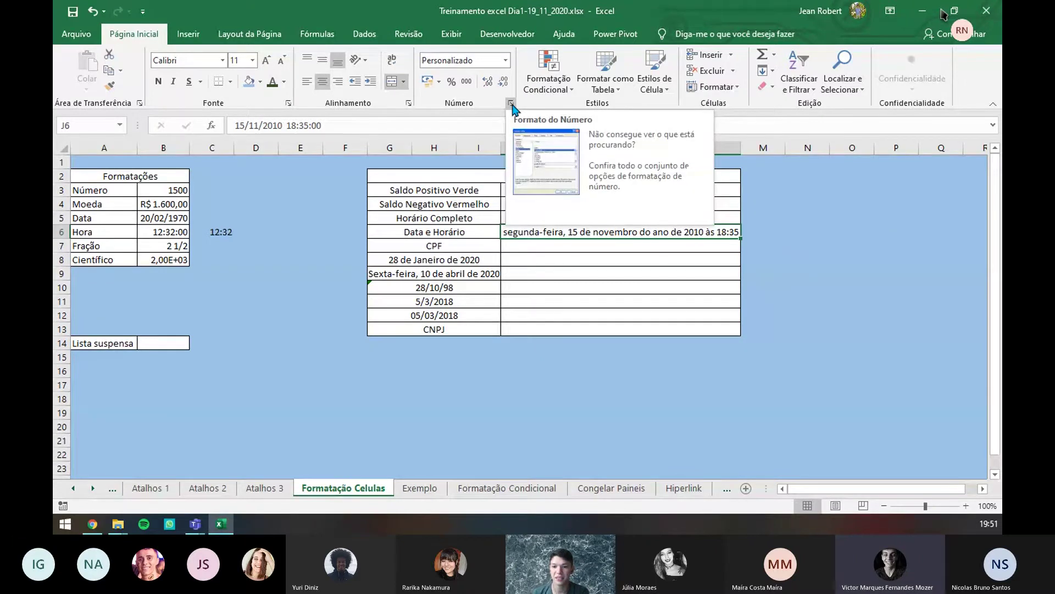
- Reopen J6's number format settings and change the year code from aaaa to aa and back
click(510, 103)
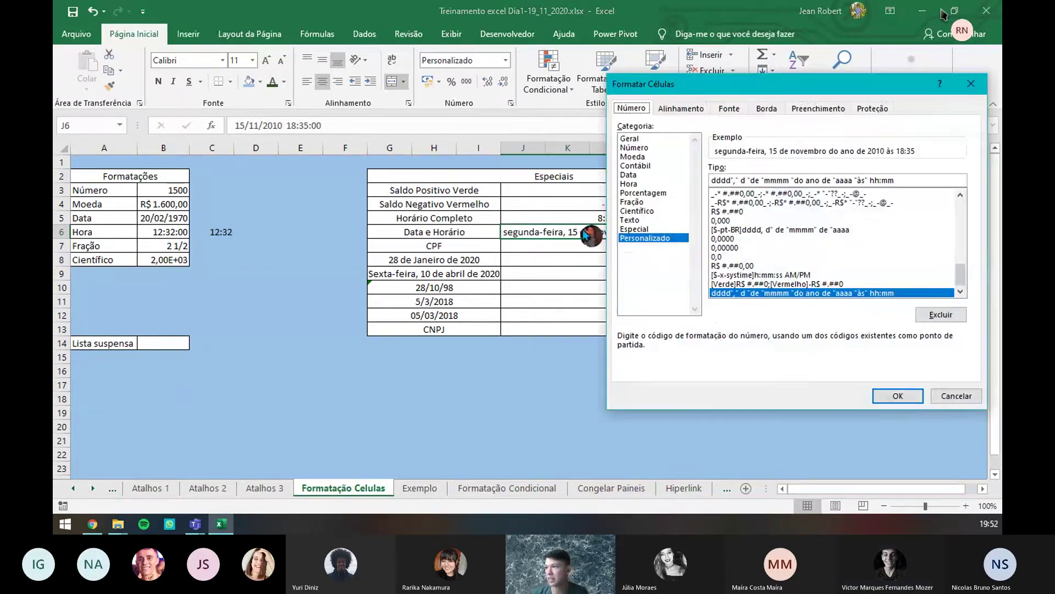
click(714, 181)
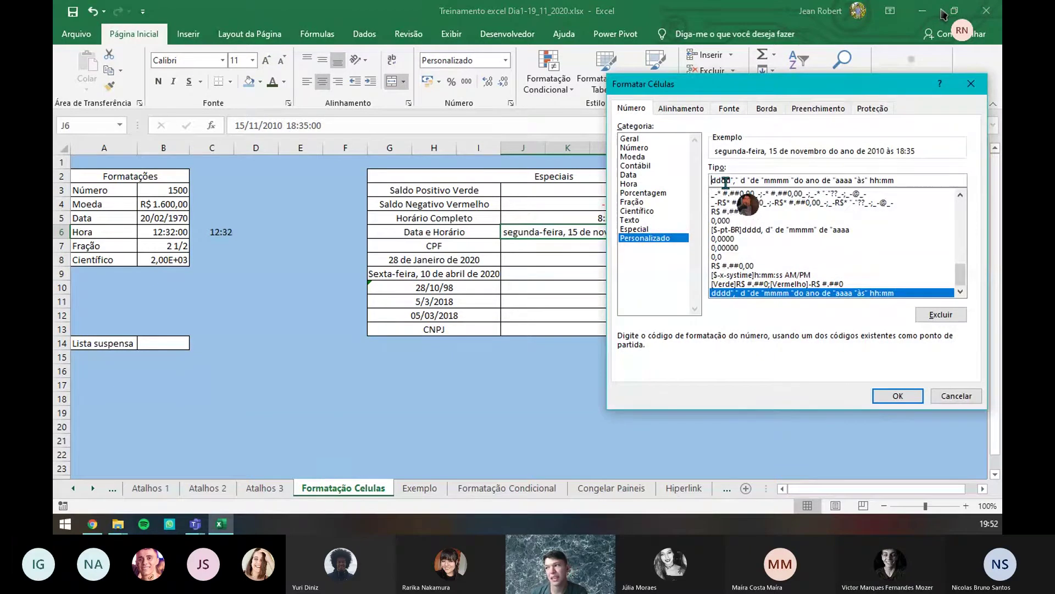
click(839, 181)
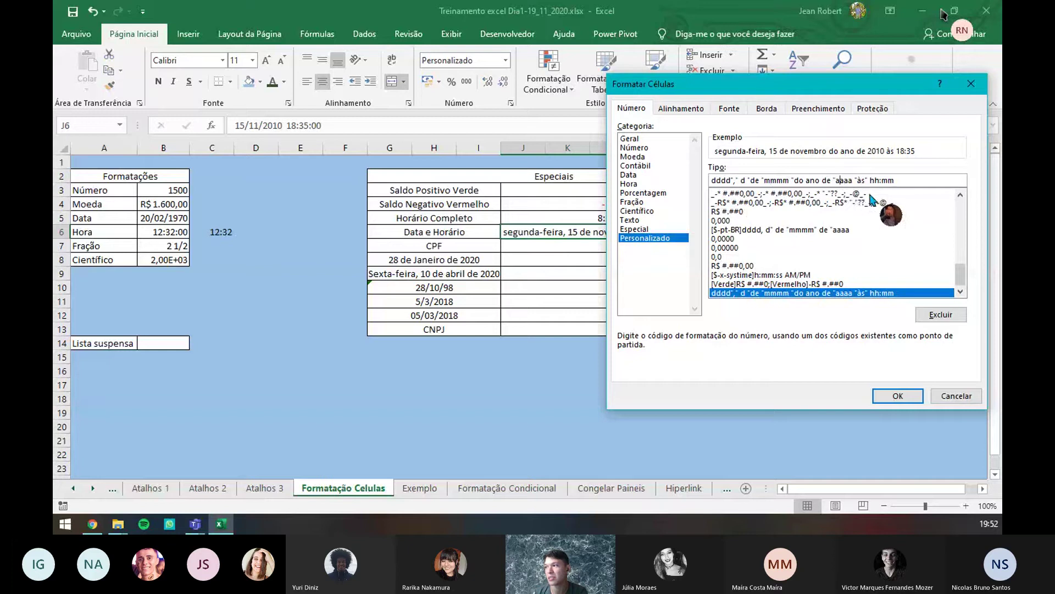
key(End)
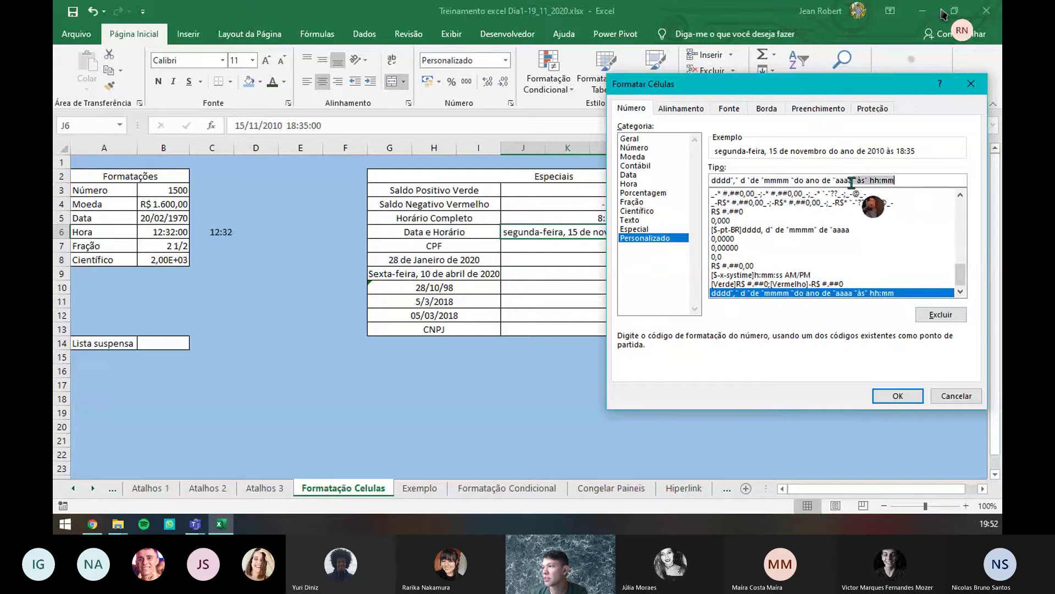
click(851, 181)
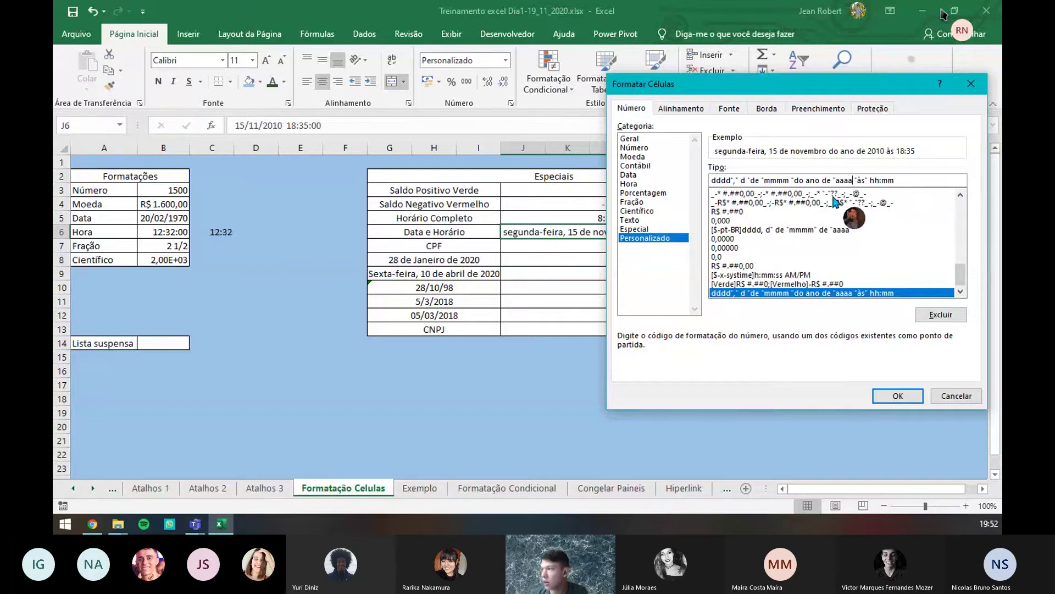
key(BackSpace)
key(BackSpace)
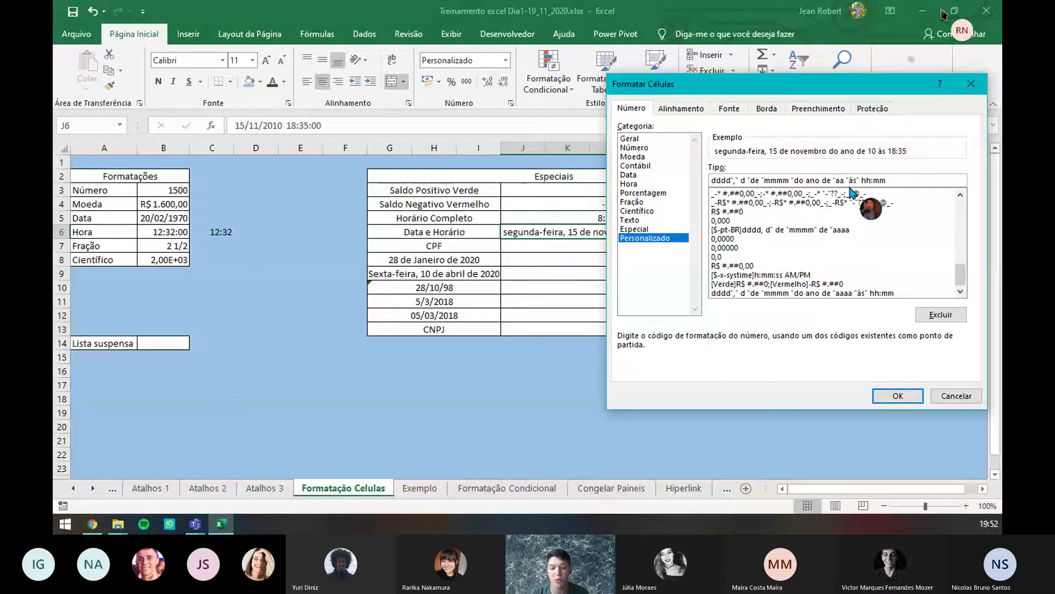
text(aa)
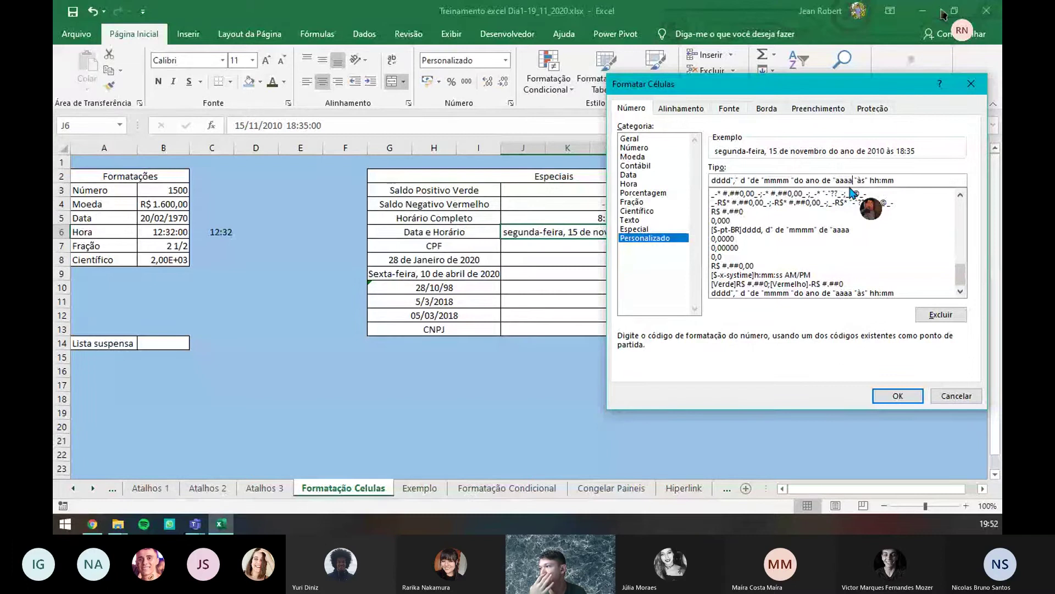
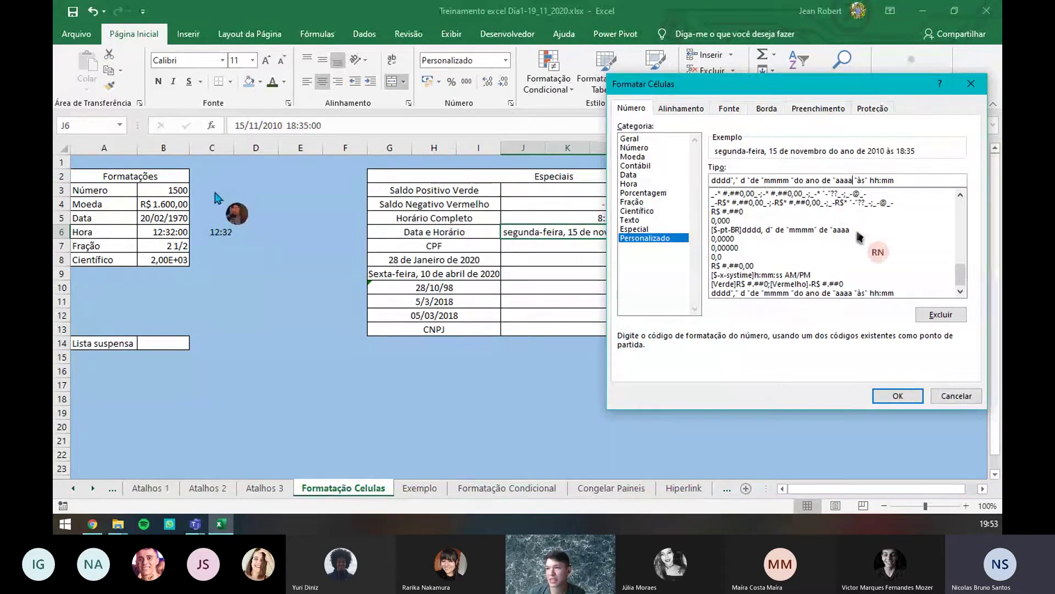
- Confirm the long custom date-time format for J6, showing segunda-feira, 15 de novembro do ano de 2010 às 18:35
click(897, 395)
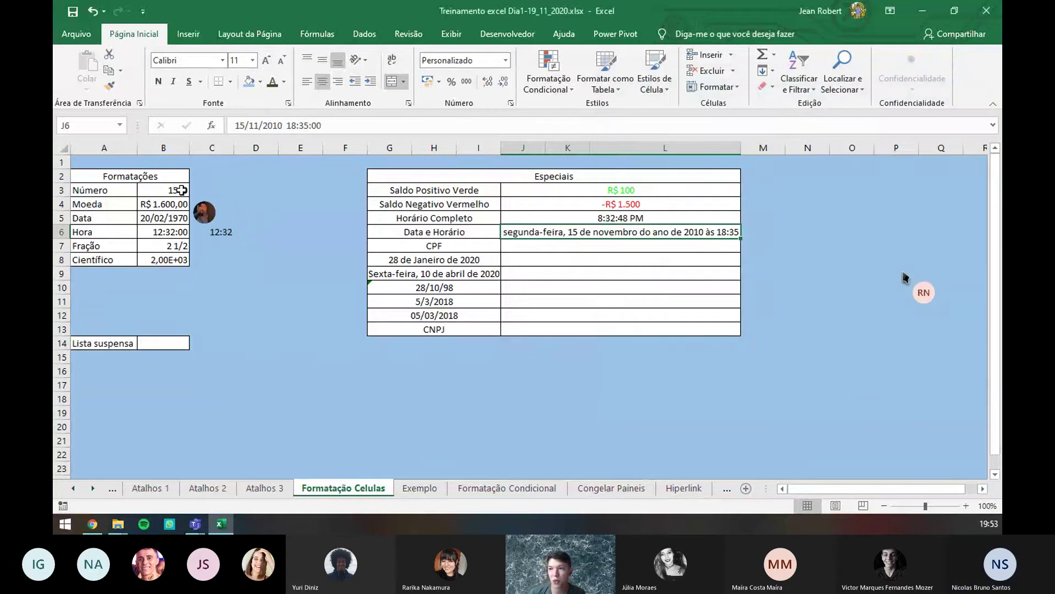
- Give B3 the custom number format "x é igual a" followed by the number
click(187, 190)
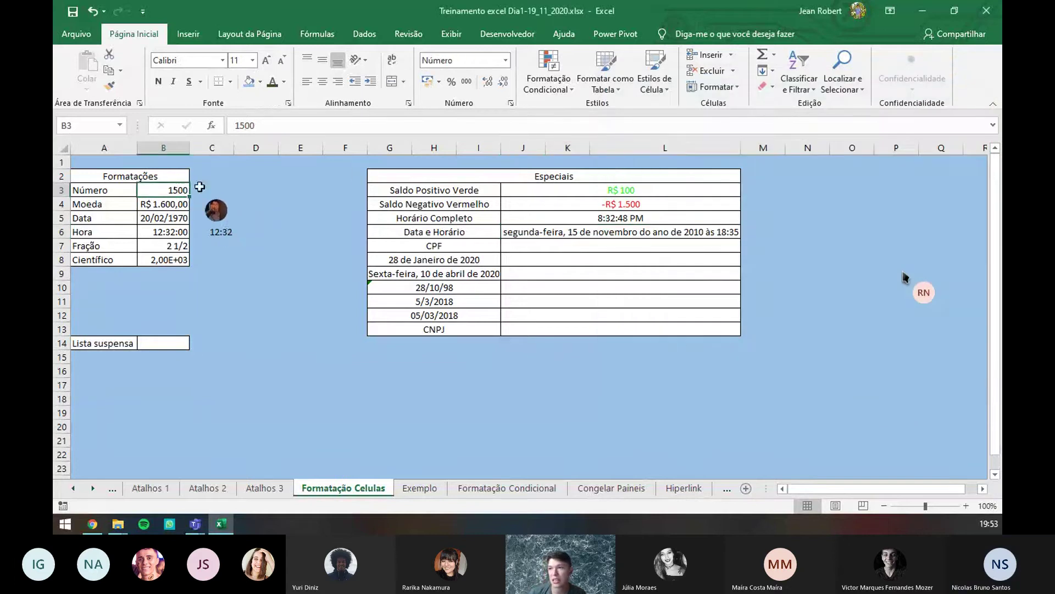
click(511, 105)
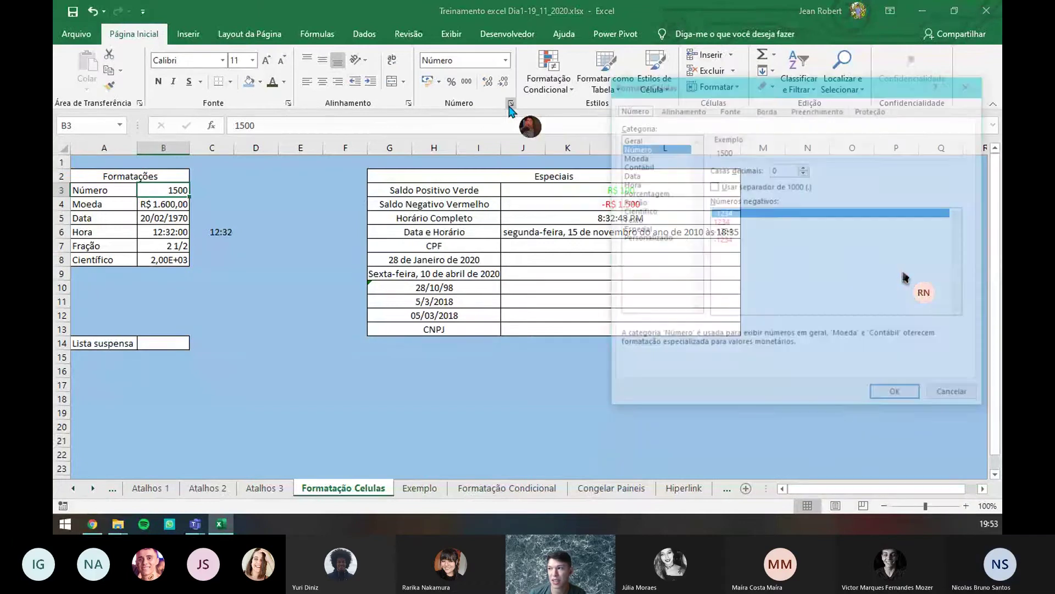
click(667, 239)
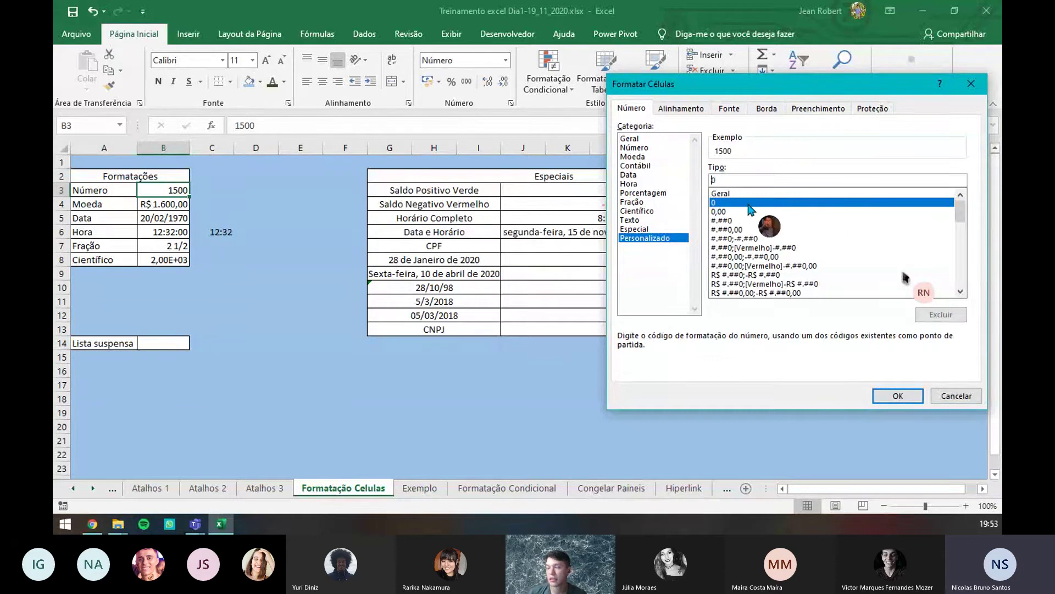
text("")
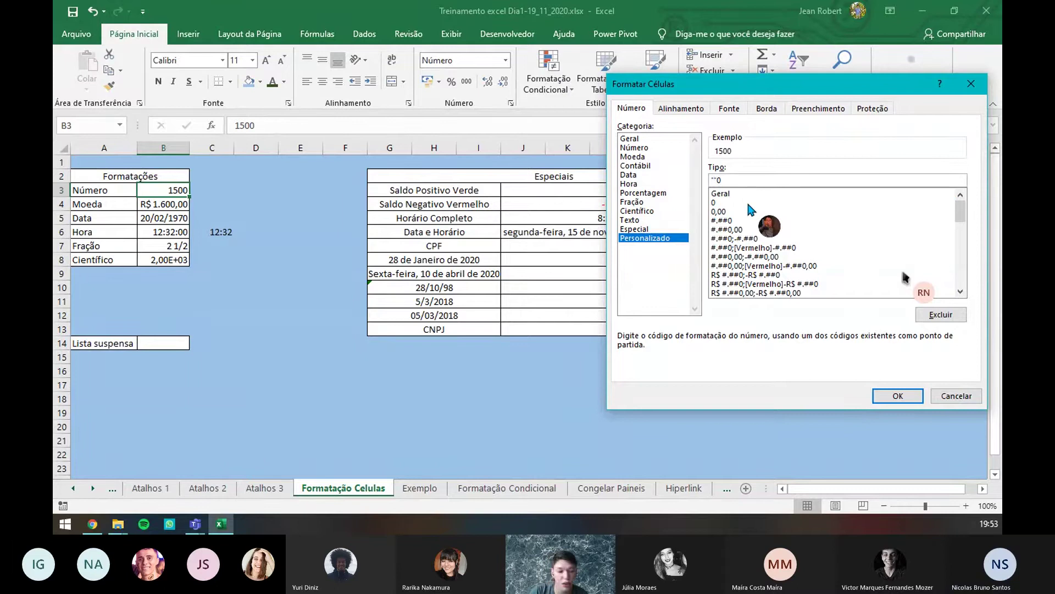
text(x )
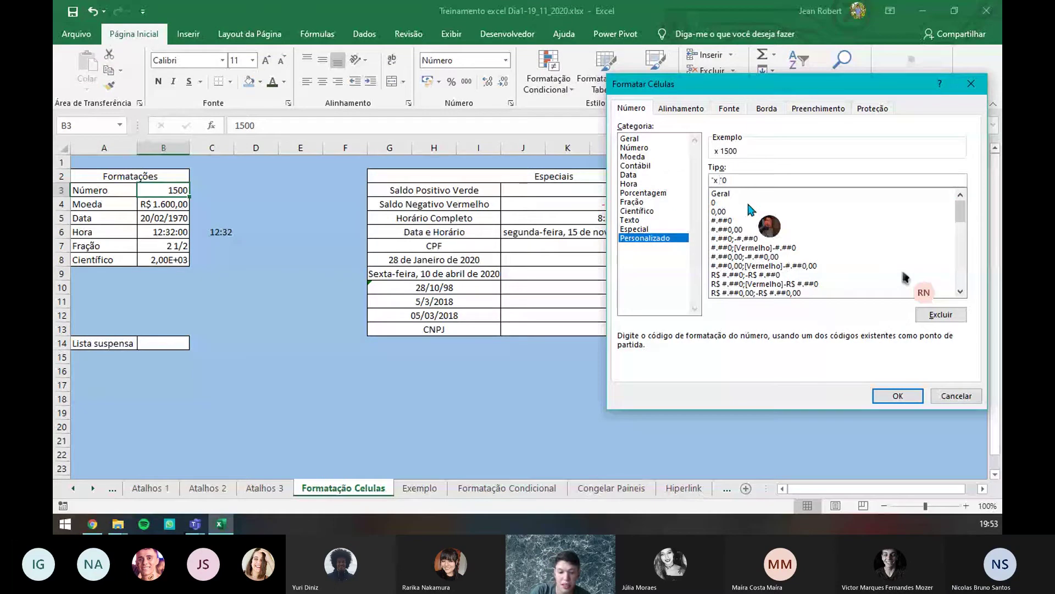
text(é ih)
key(BackSpace)
text(gual)
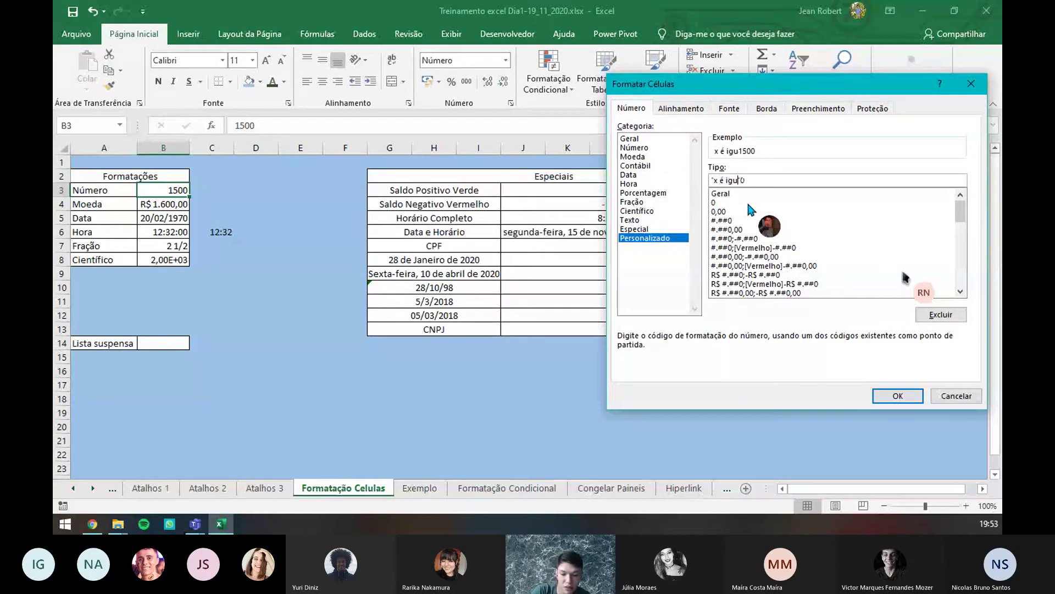
text( a")
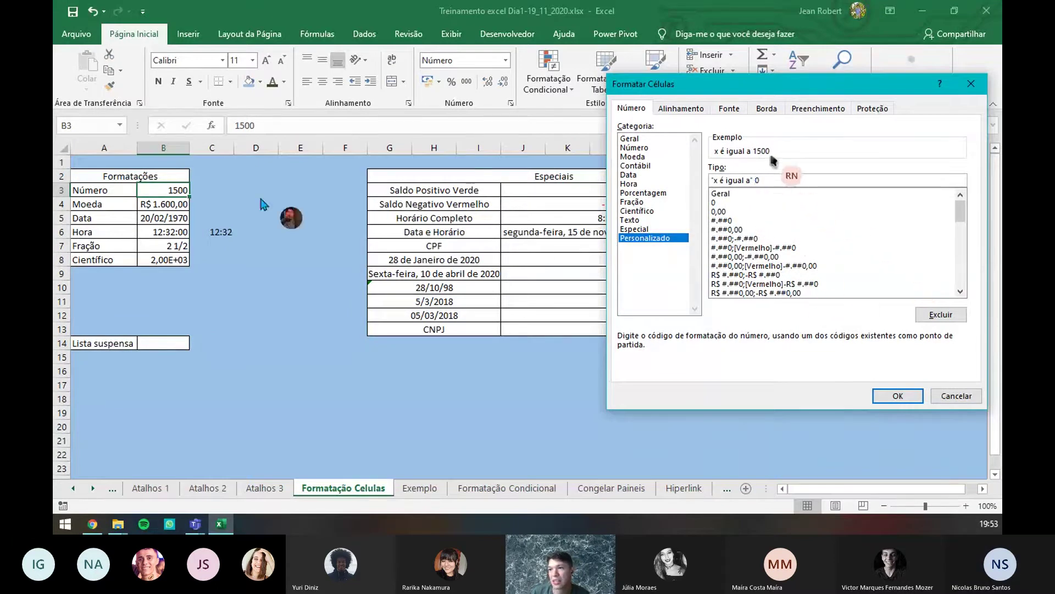
click(906, 397)
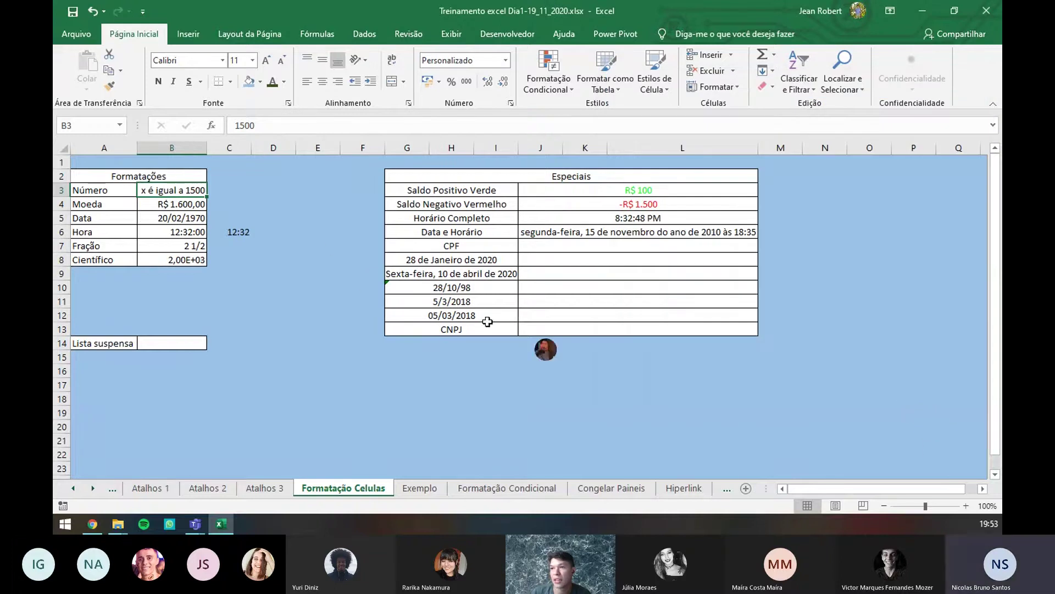
- Change B3's value to 9600 so it reads "x é igual a 9600"
double_click(298, 126)
text(9600)
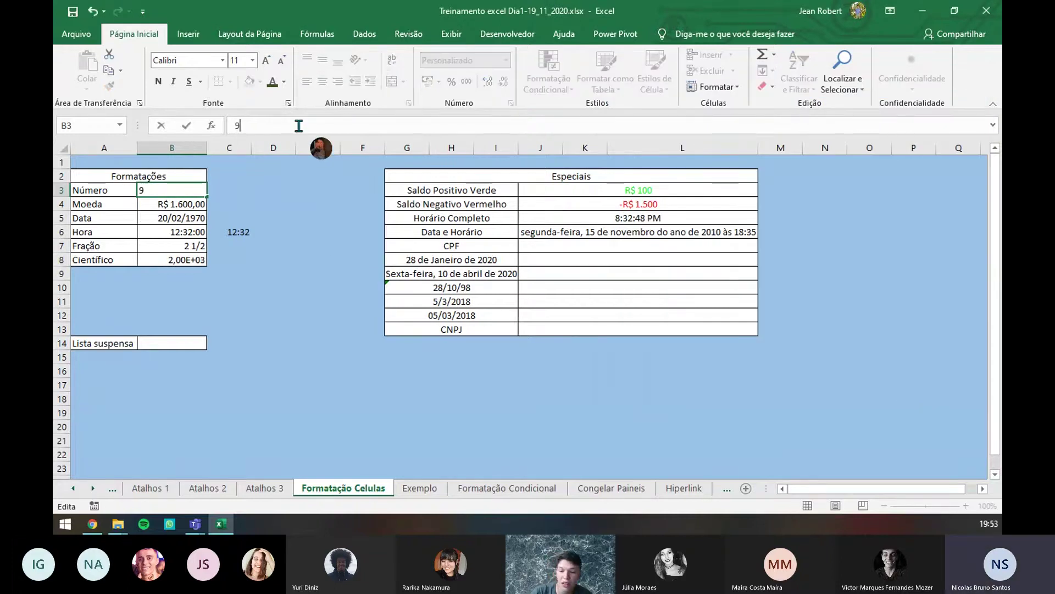
key(Return)
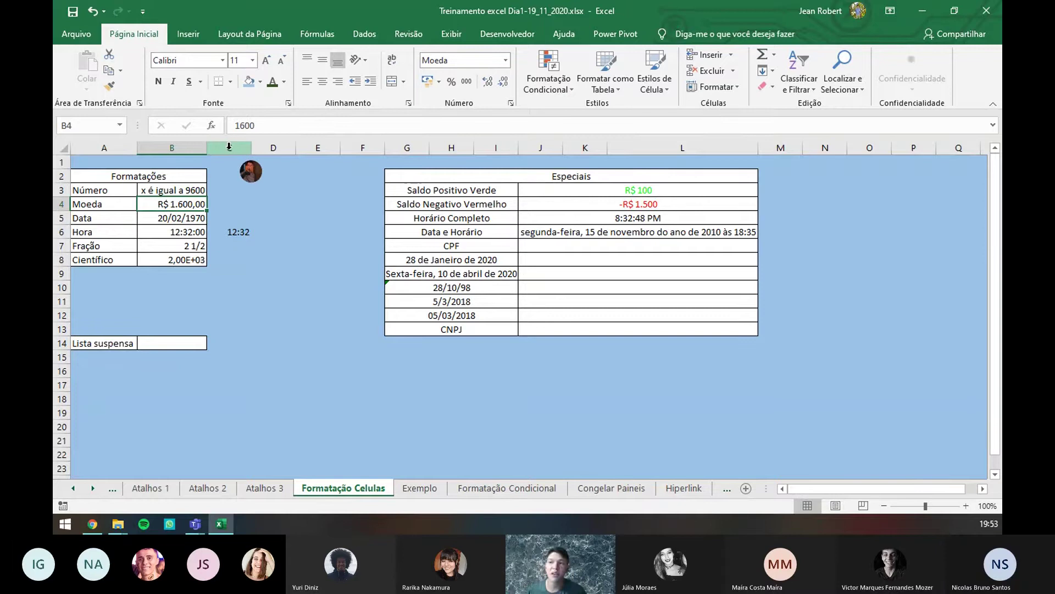
- Enter a sample CPF number in J7 of the Especiais table and reselect the cell
click(536, 249)
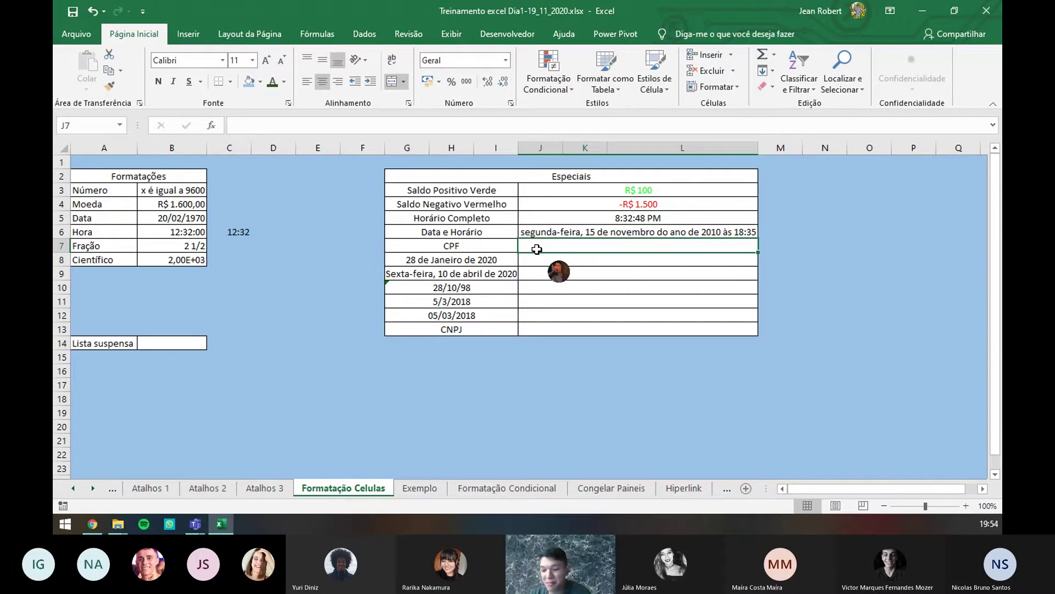
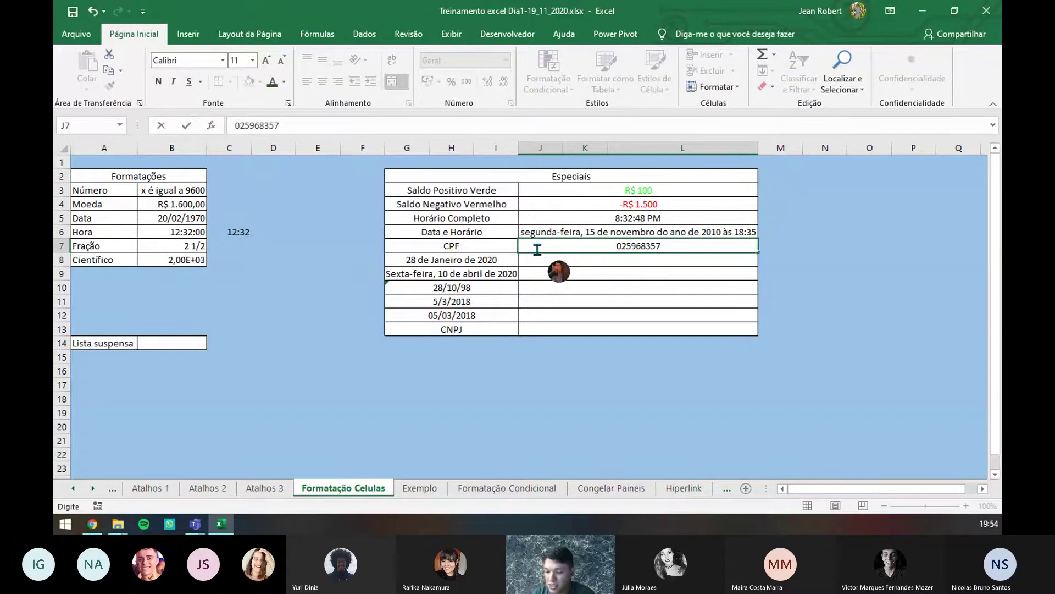
key(Return)
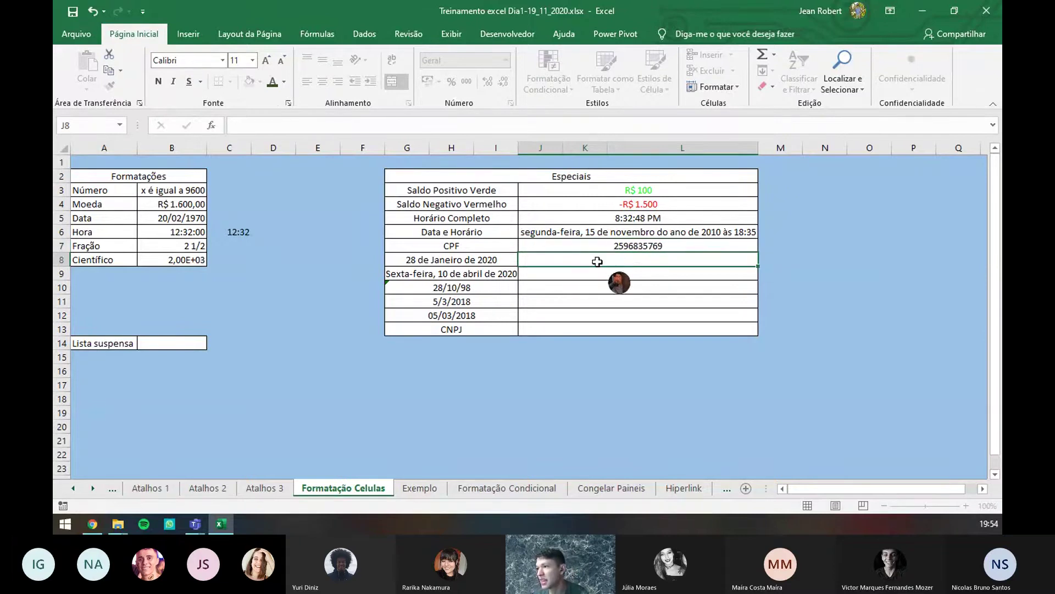
click(603, 247)
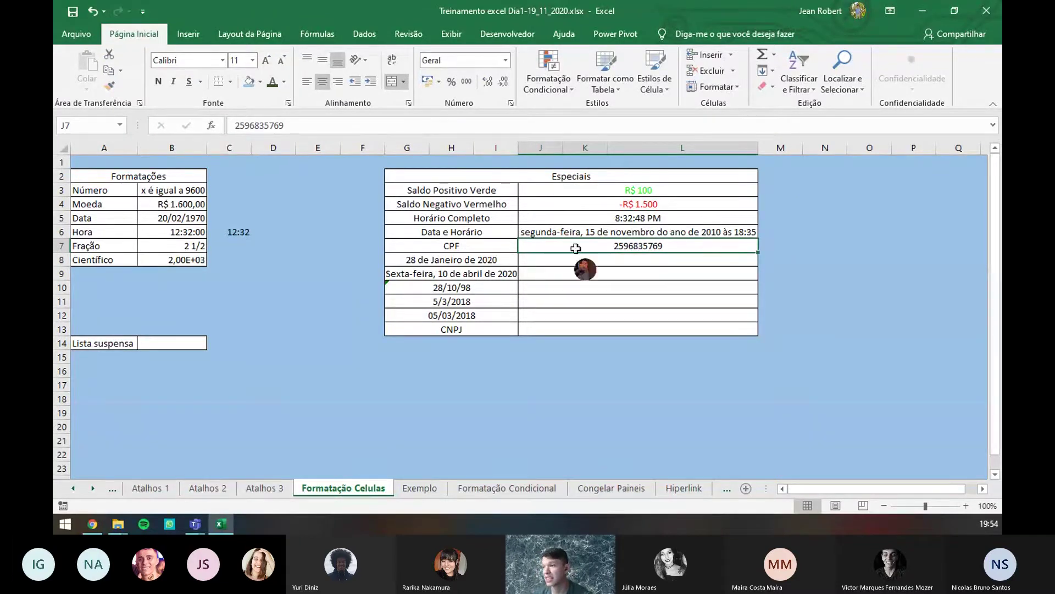
double_click(612, 247)
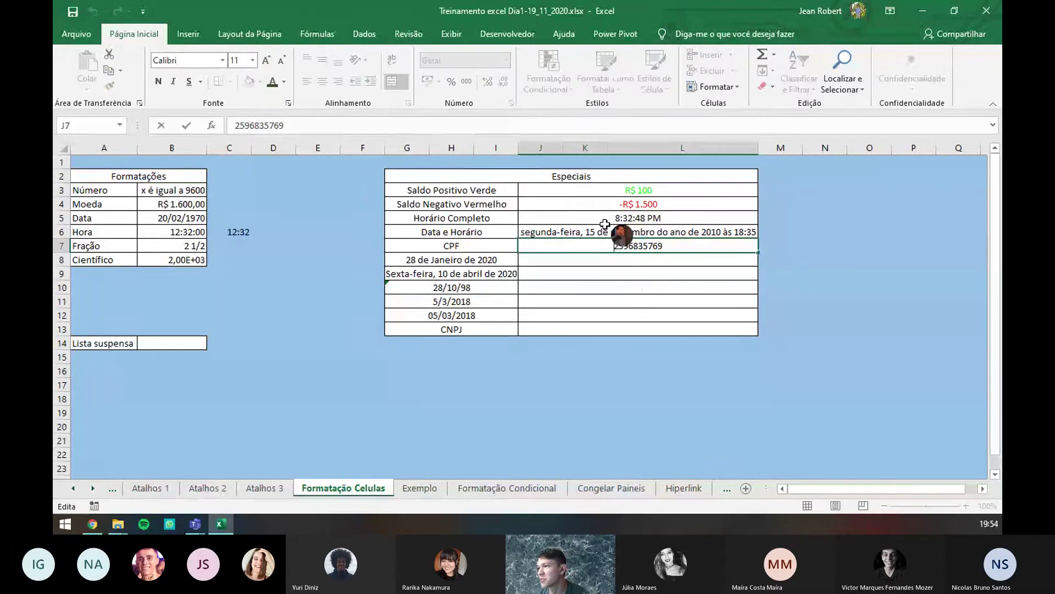
click(609, 285)
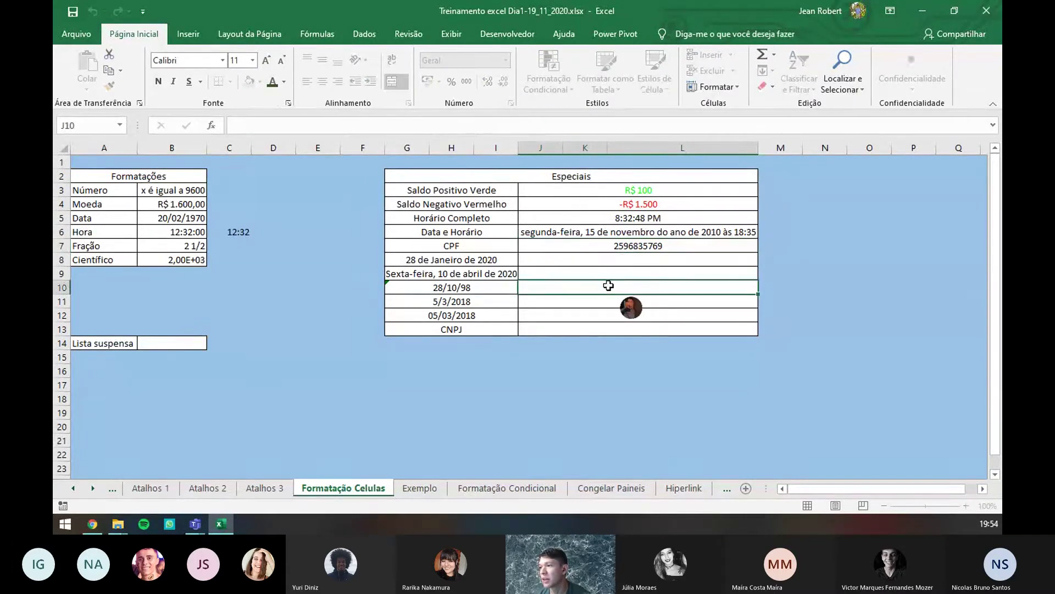
click(617, 245)
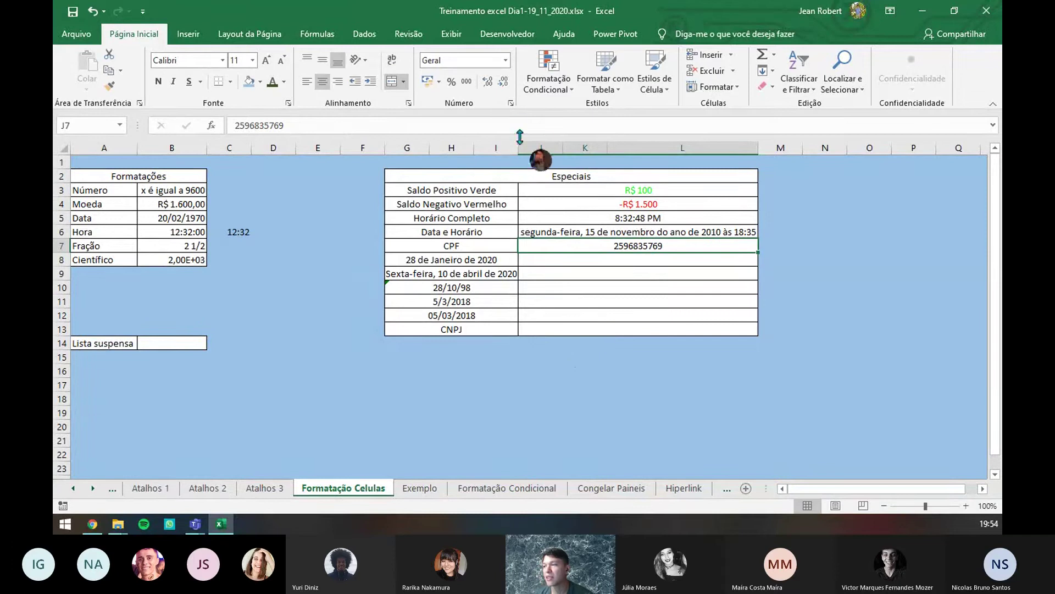
- Clear J7's existing Geral code in the custom number format settings
click(511, 103)
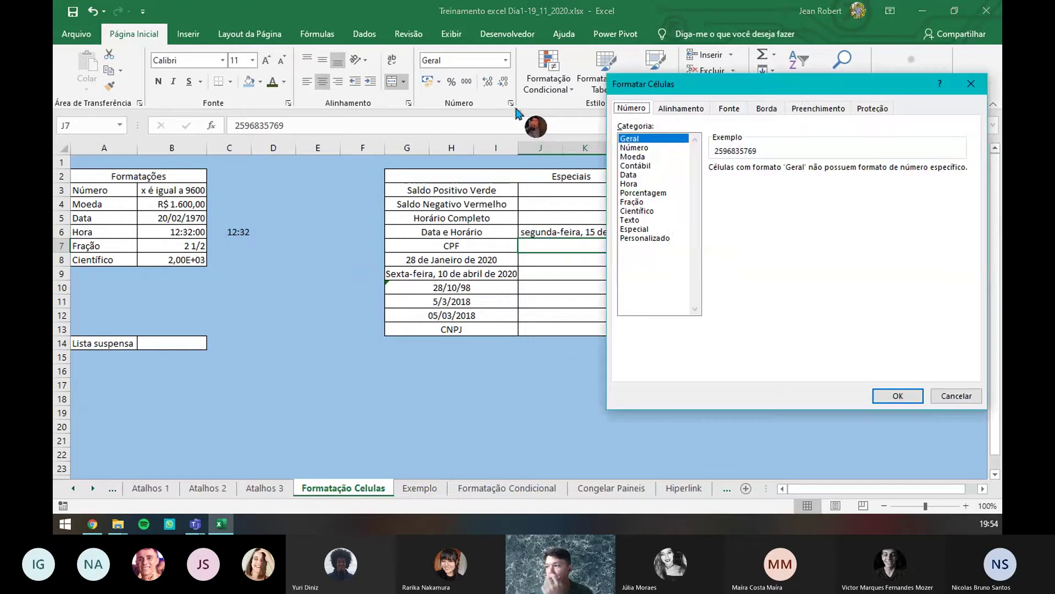
click(659, 237)
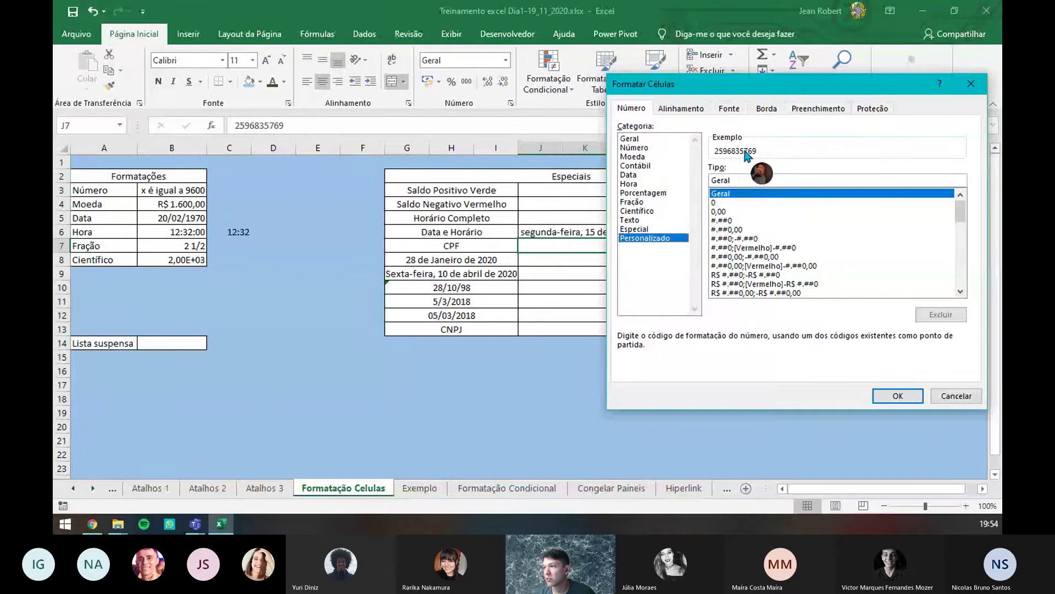
double_click(756, 182)
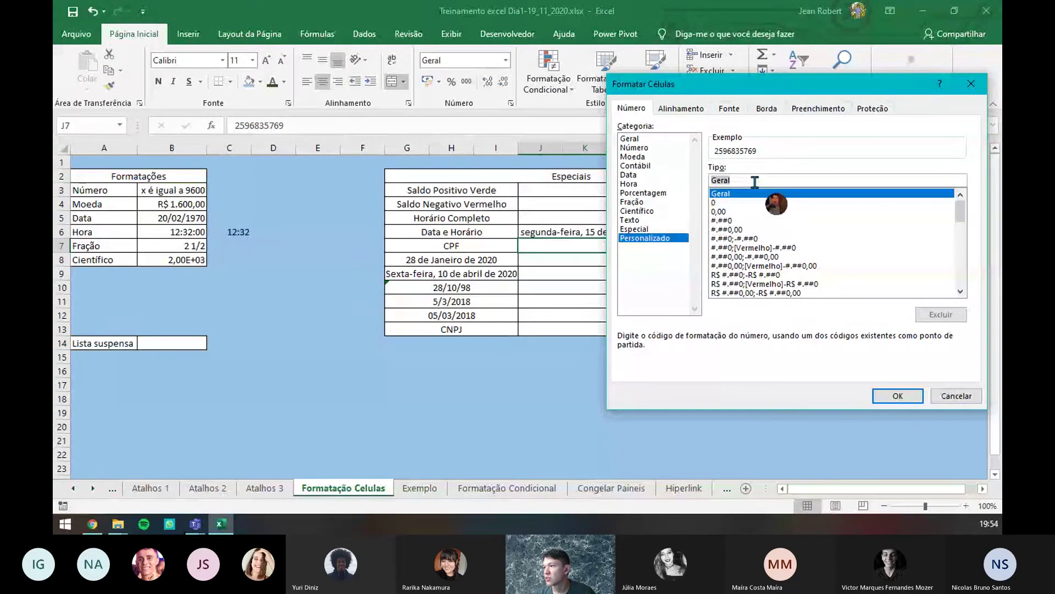
key(BackSpace)
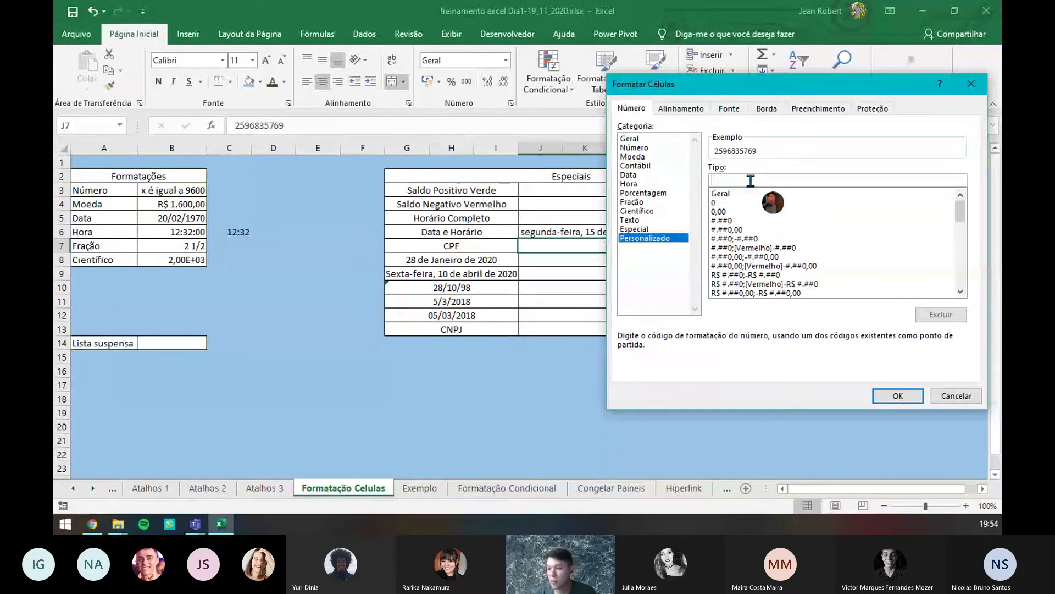
- Enter the CPF format code 0##"."###"."###"-"## and apply it to J7
text(0)
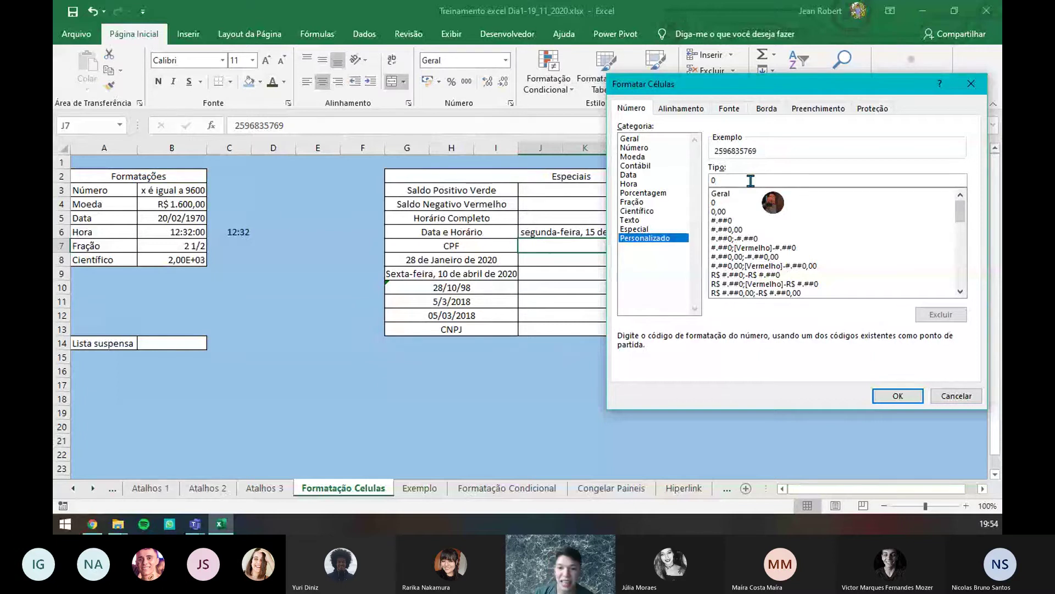
text(##)
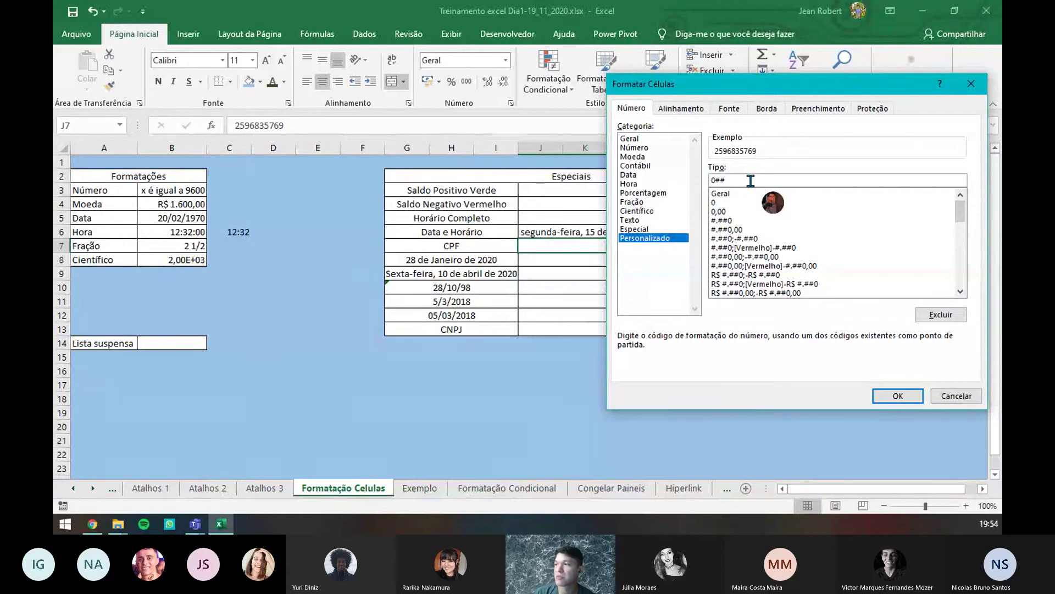
text(.)
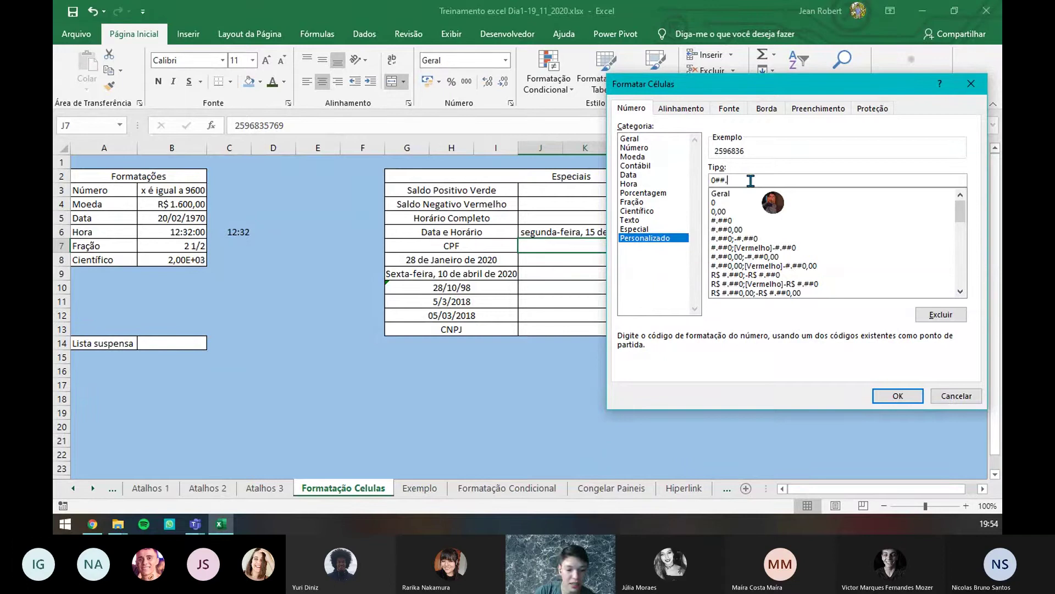
key(Left)
text(")
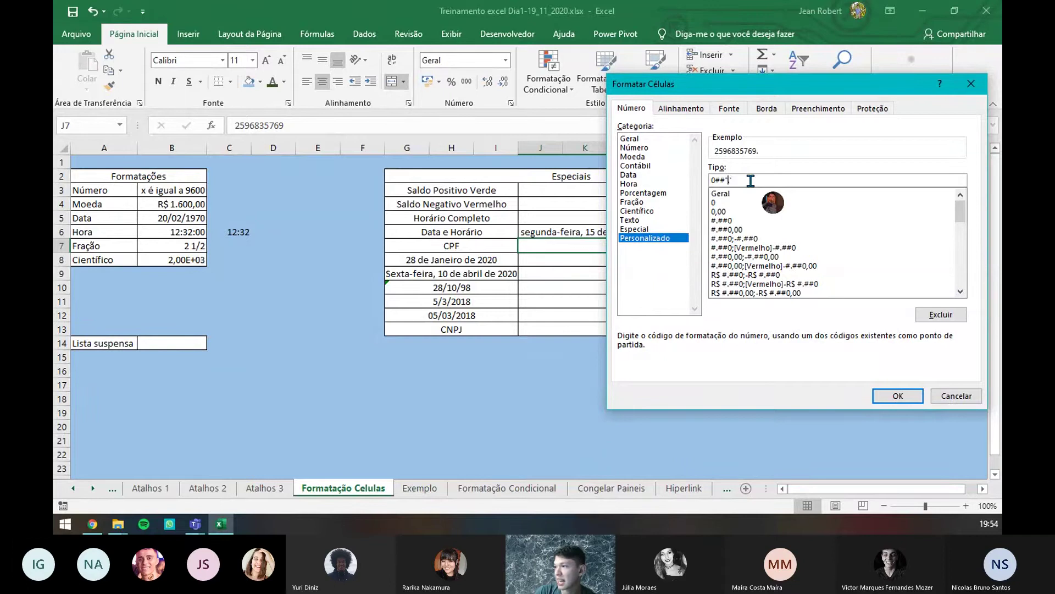
key(Right)
text(")
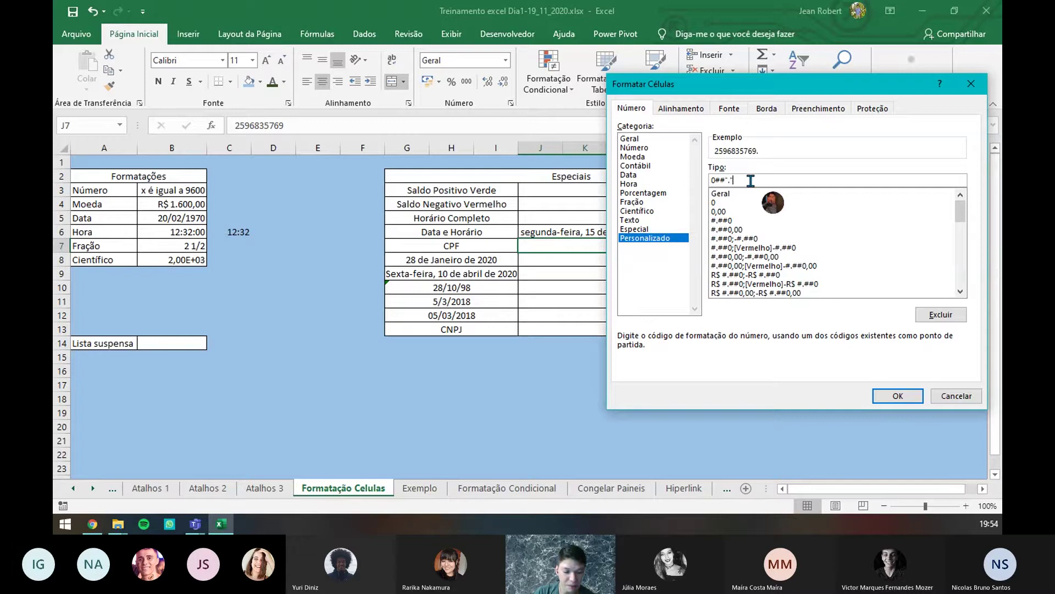
text(#)
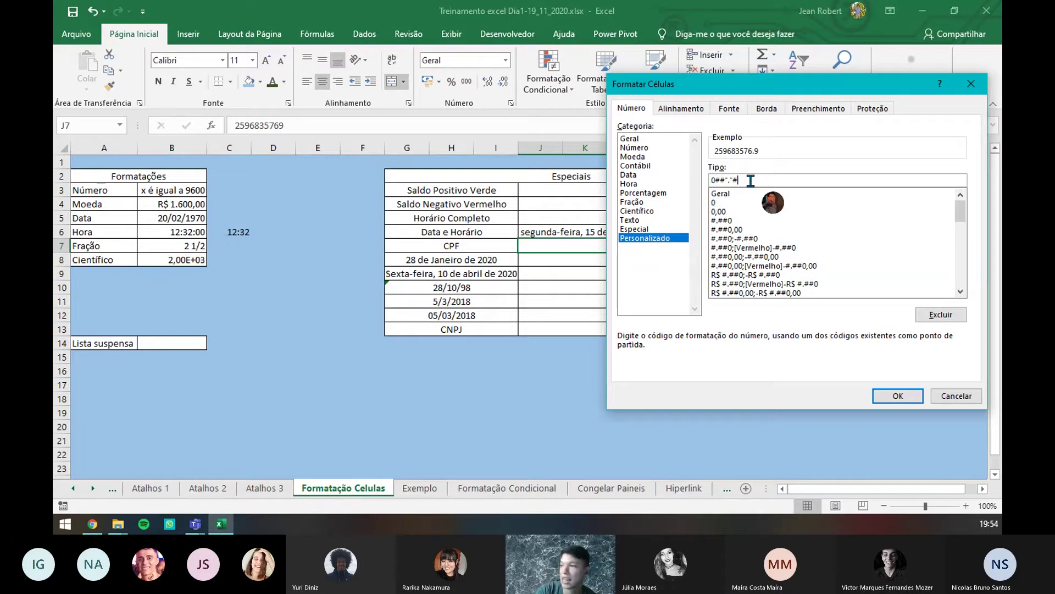
text(##)
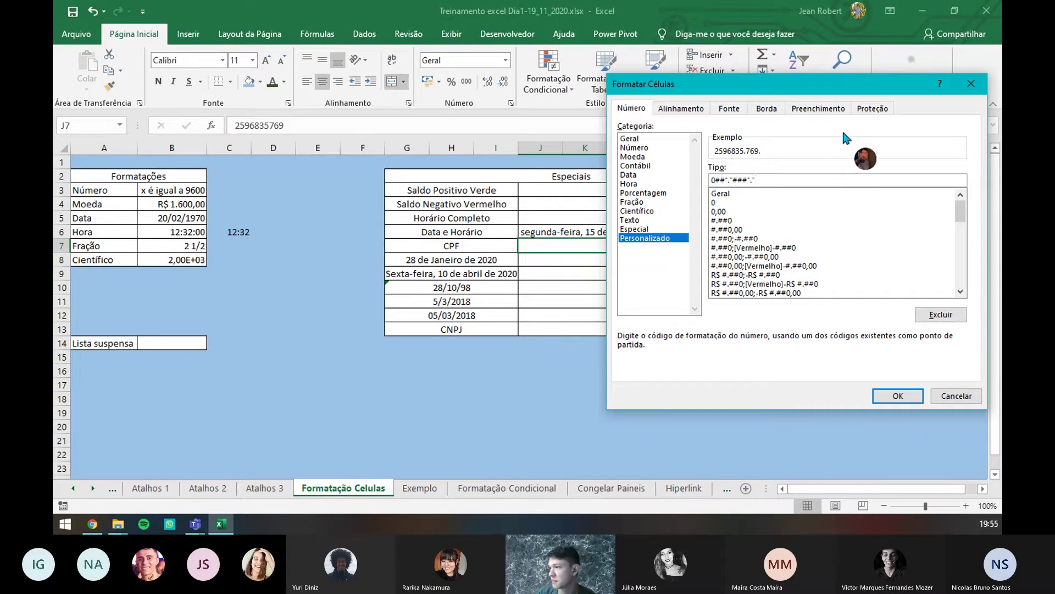
text(".")
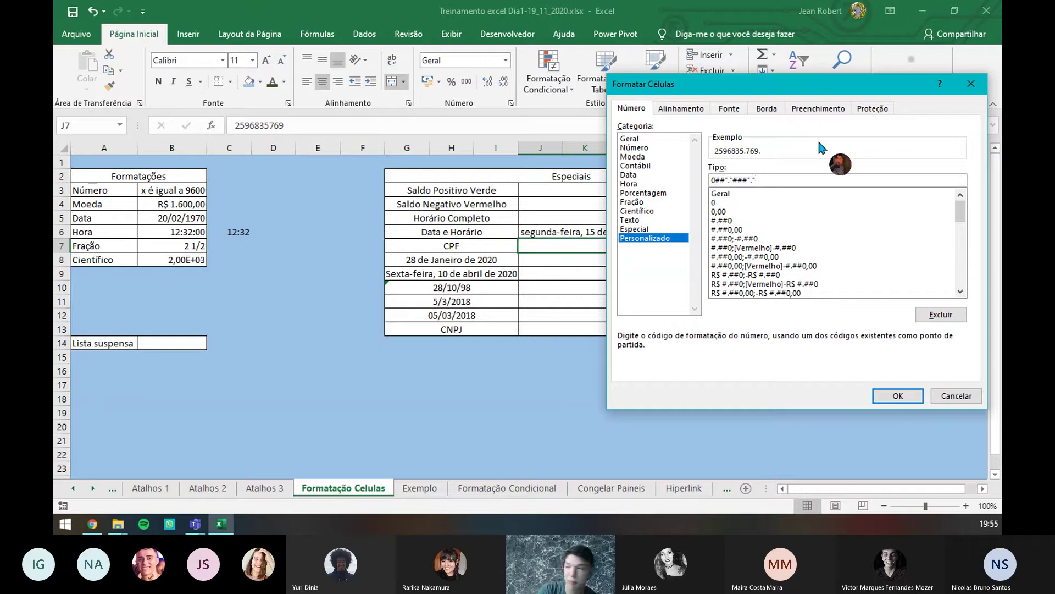
text(###")
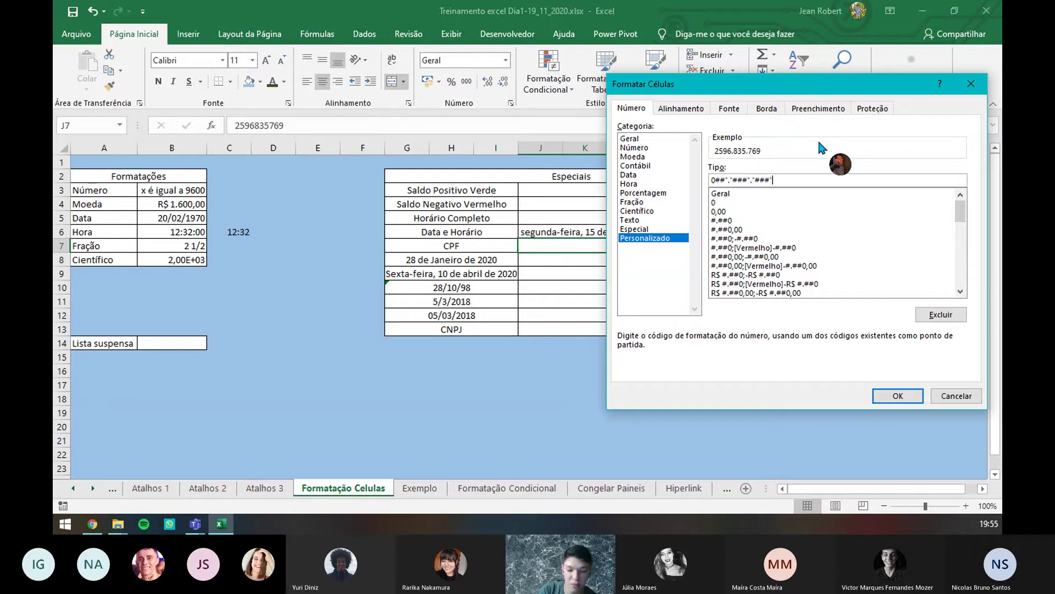
text(.)
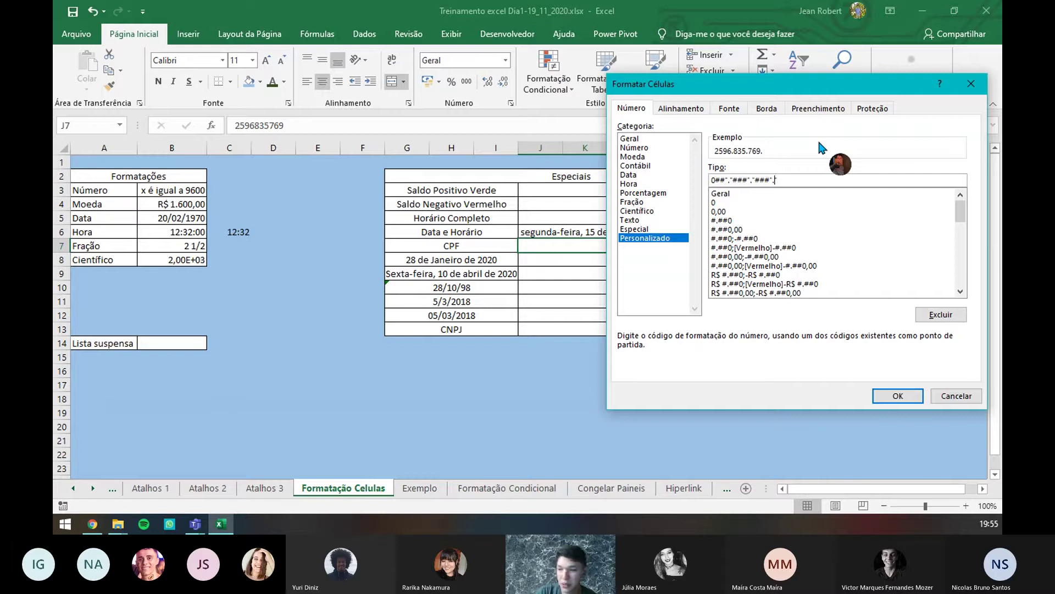
key(BackSpace)
text(-)
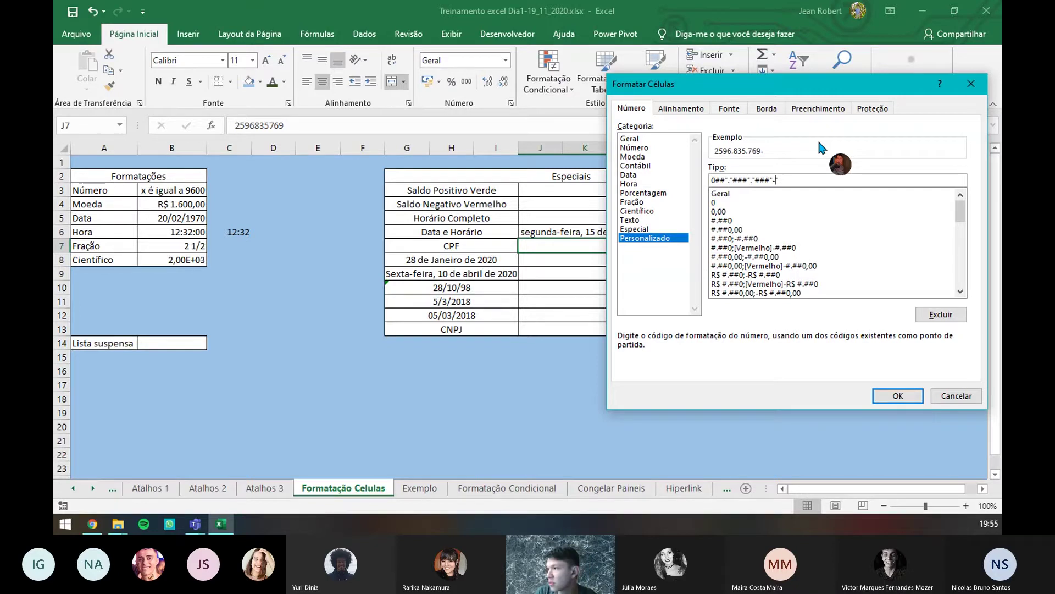
text(")
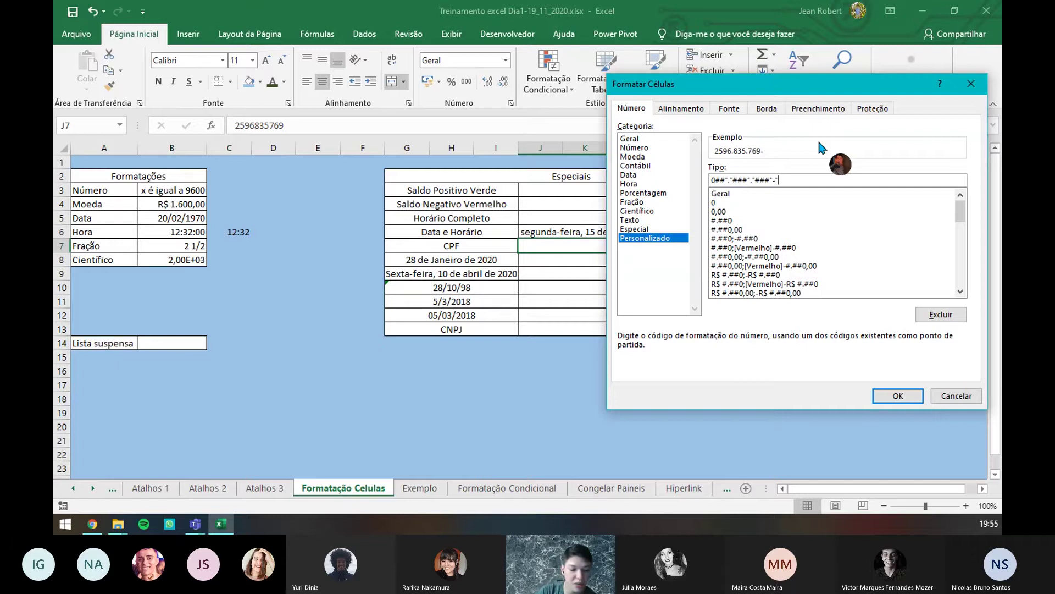
text(##)
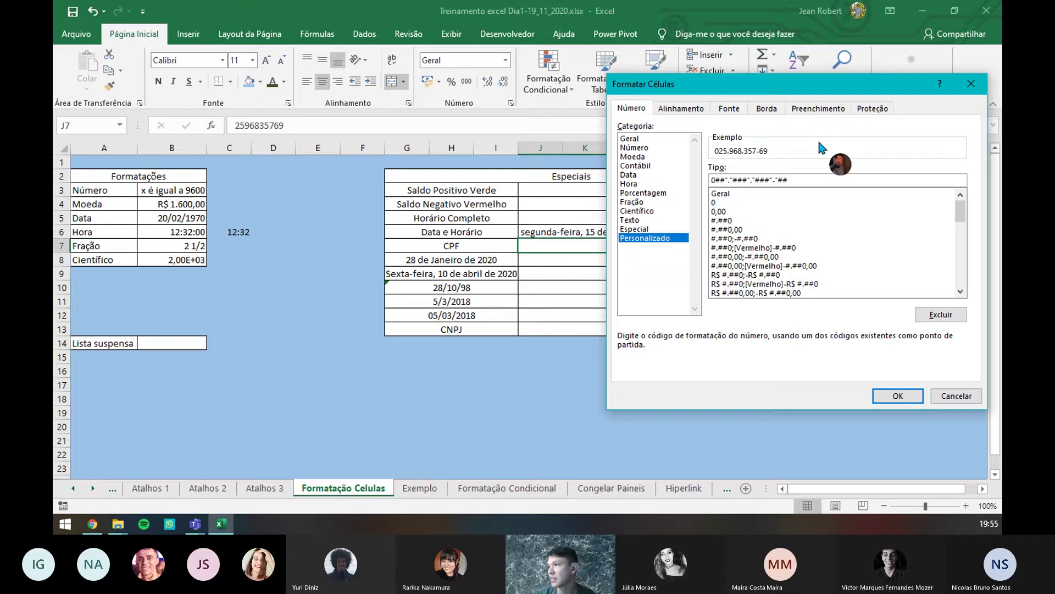
click(898, 396)
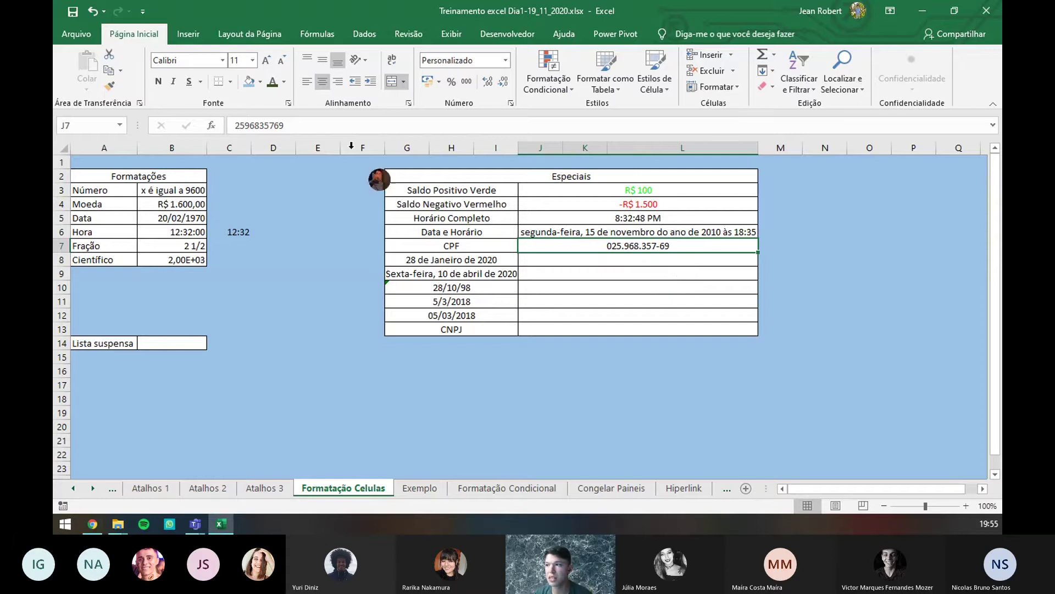
- Replace J7's CPF with a new 11-digit number, shown with dots and a hyphen
drag(234, 126, 306, 127)
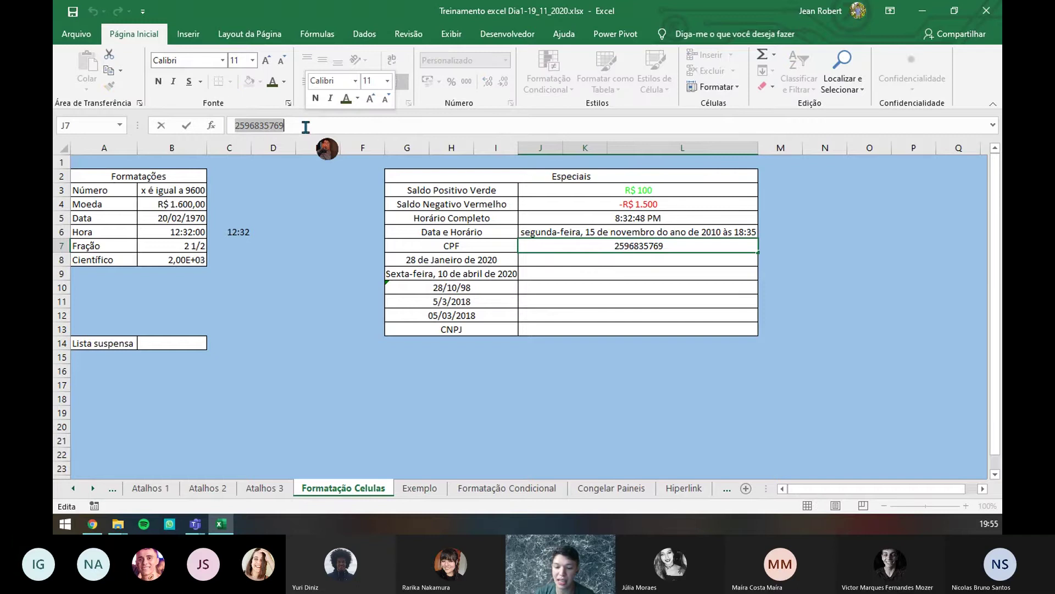
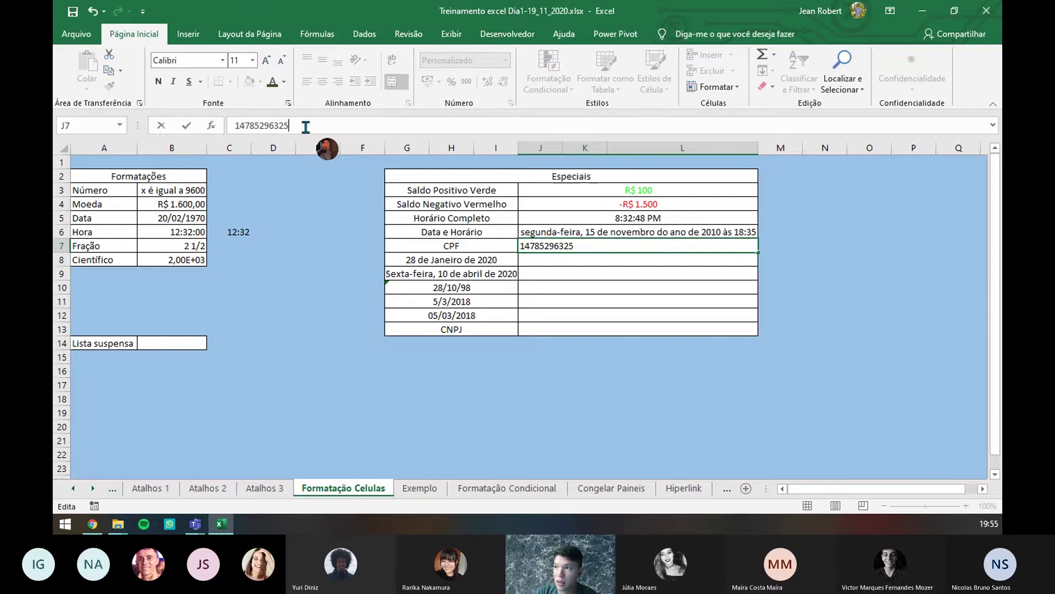
key(Return)
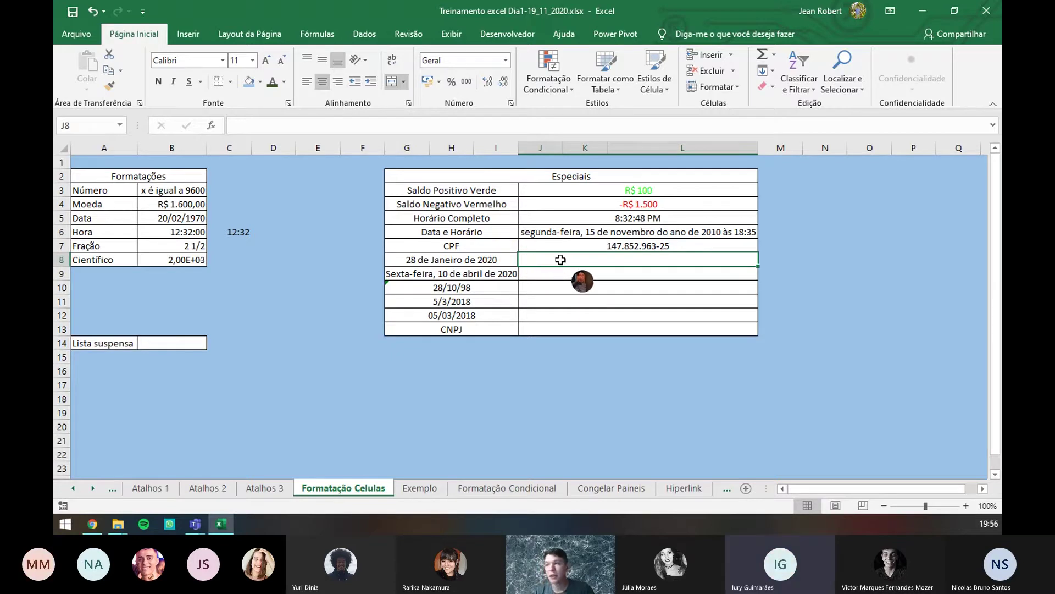
click(596, 246)
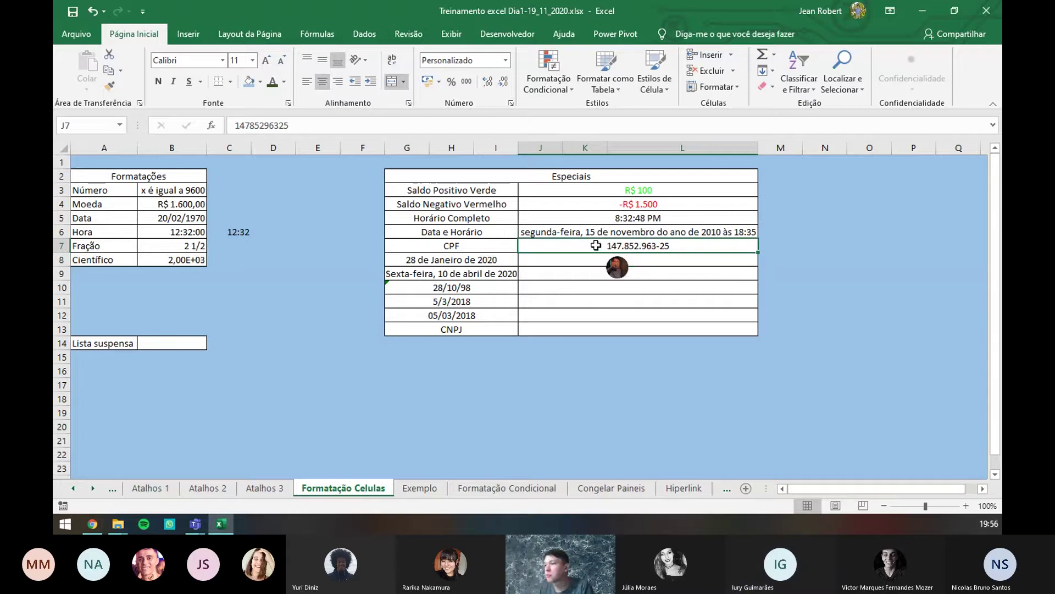
click(511, 103)
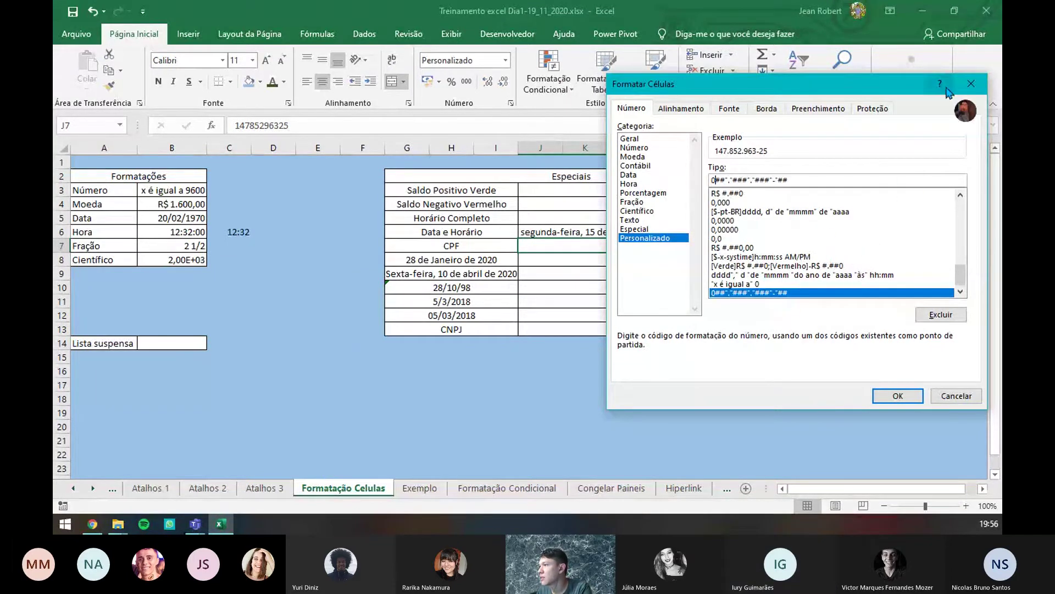
click(971, 84)
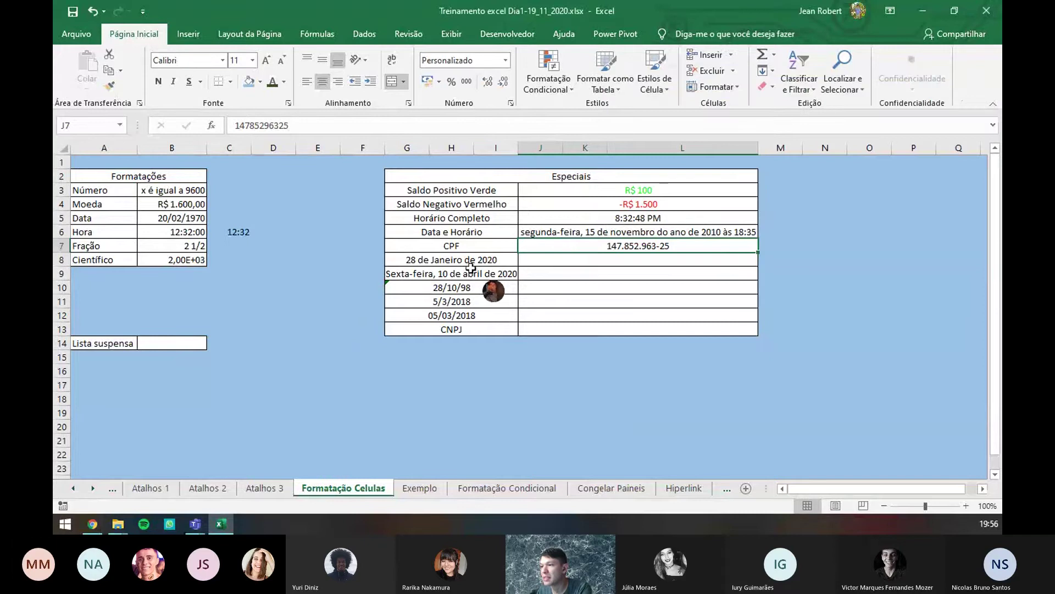
click(471, 265)
click(504, 276)
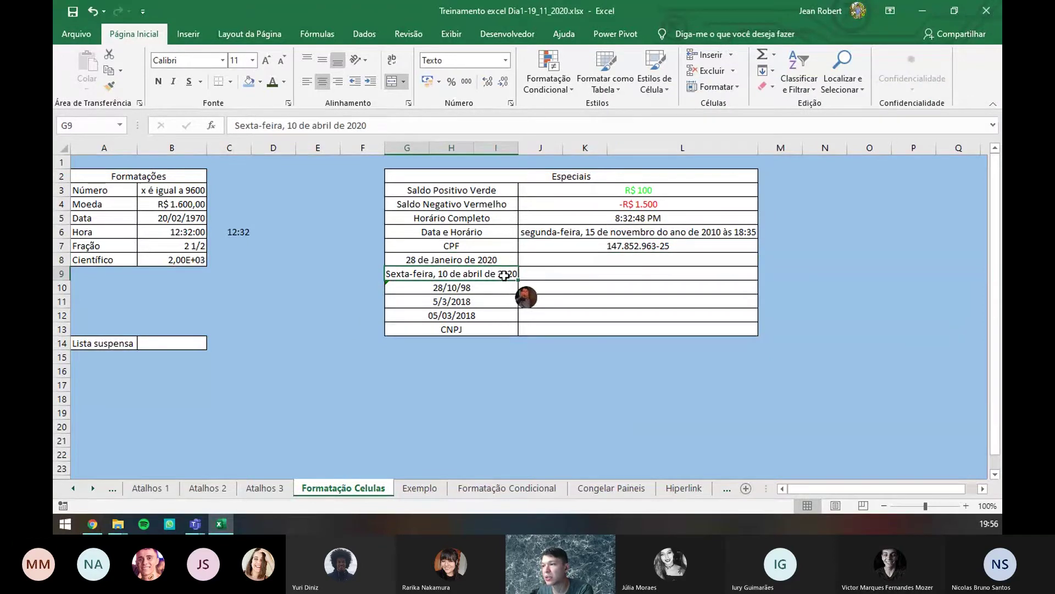
click(505, 264)
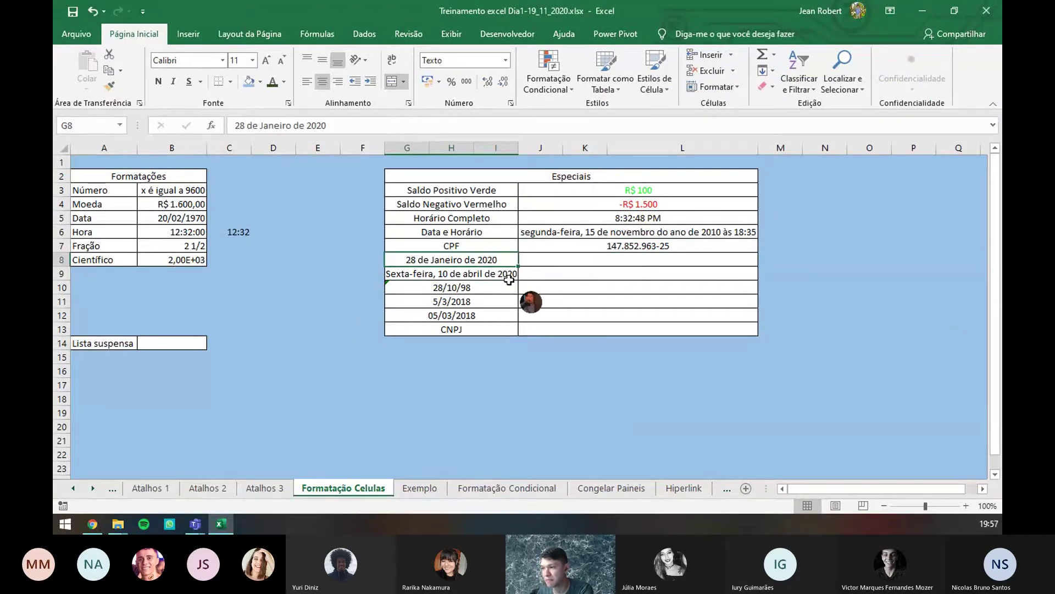
- Enter 28/01/2020 in J8, beside the 28 de Janeiro de 2020 label, and reselect it
click(509, 279)
click(541, 275)
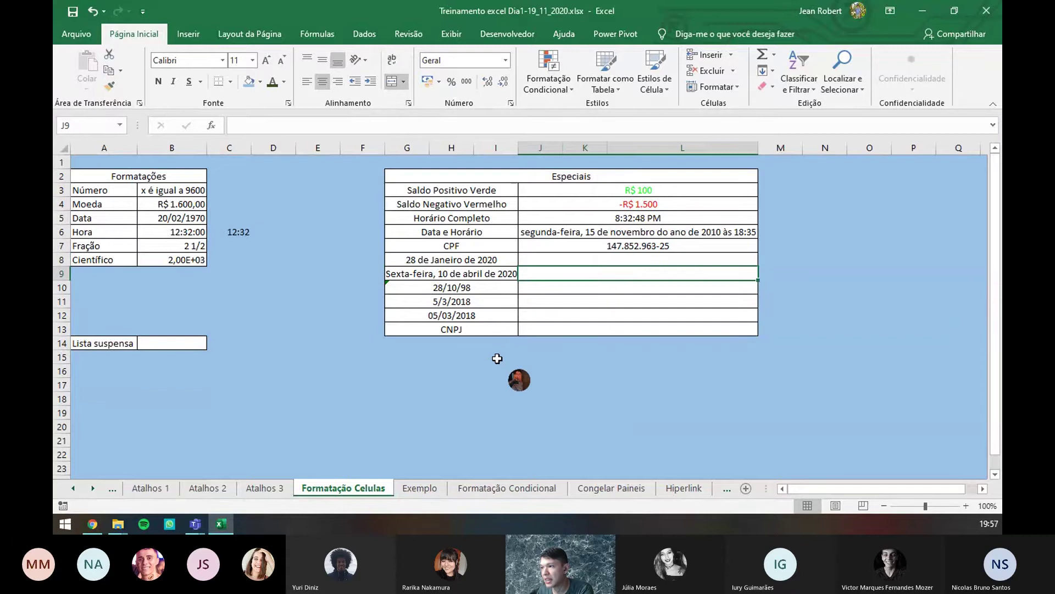
click(508, 265)
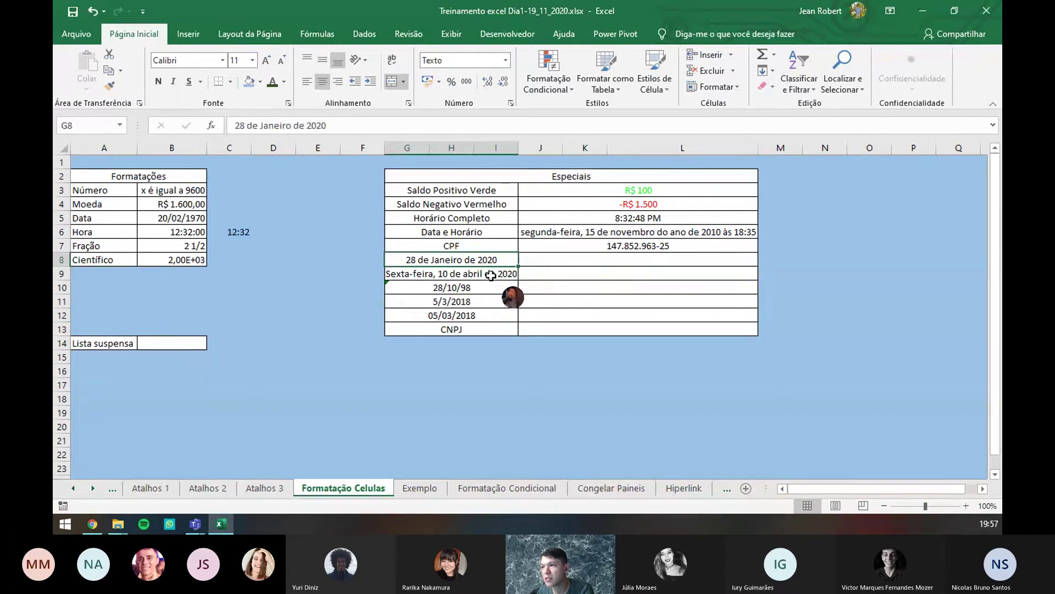
click(491, 275)
click(475, 261)
click(547, 261)
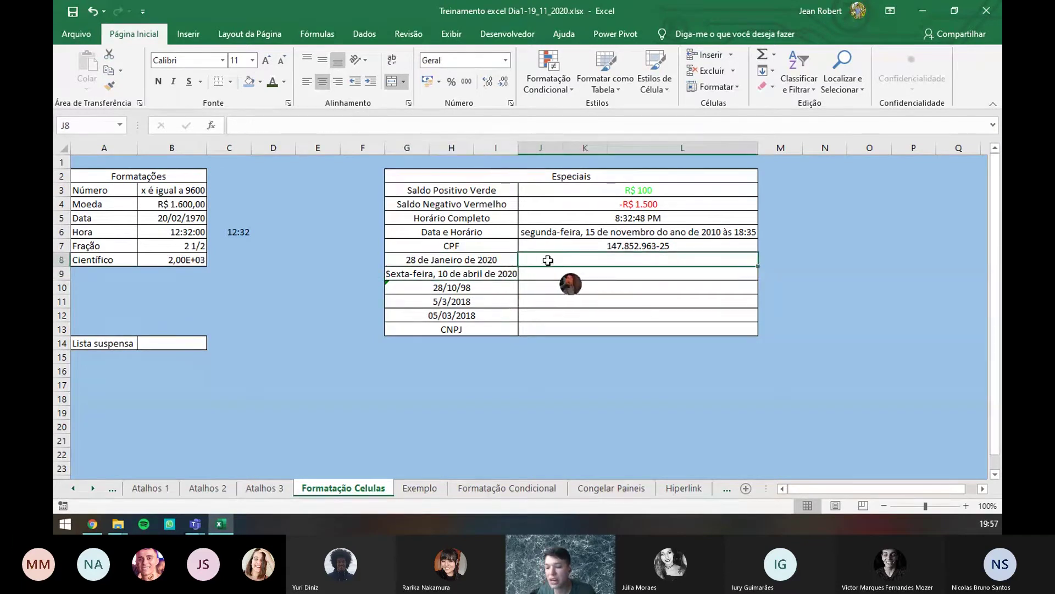
text(28/)
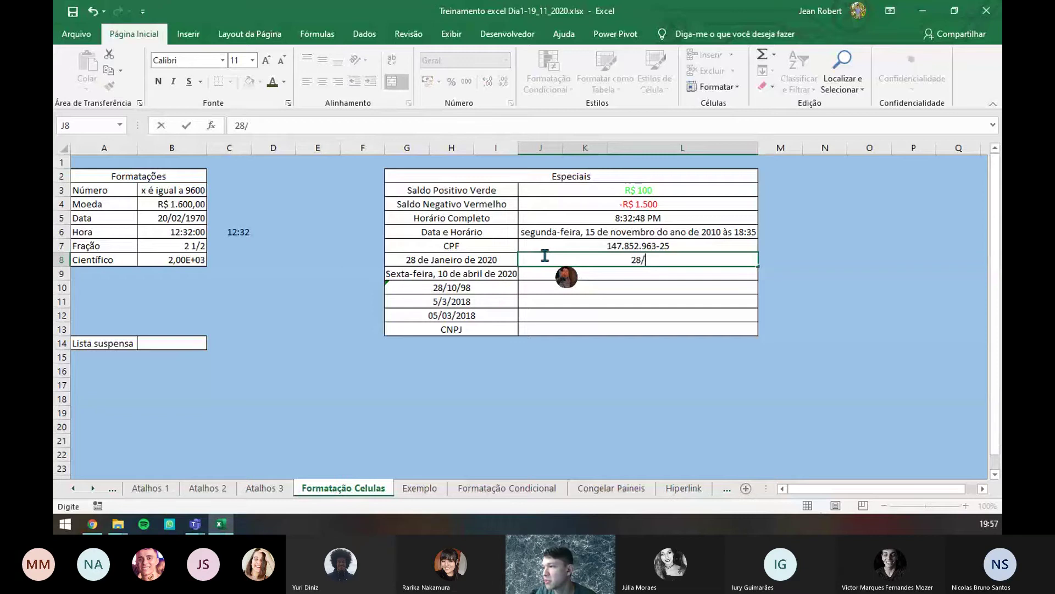
text(01/2020)
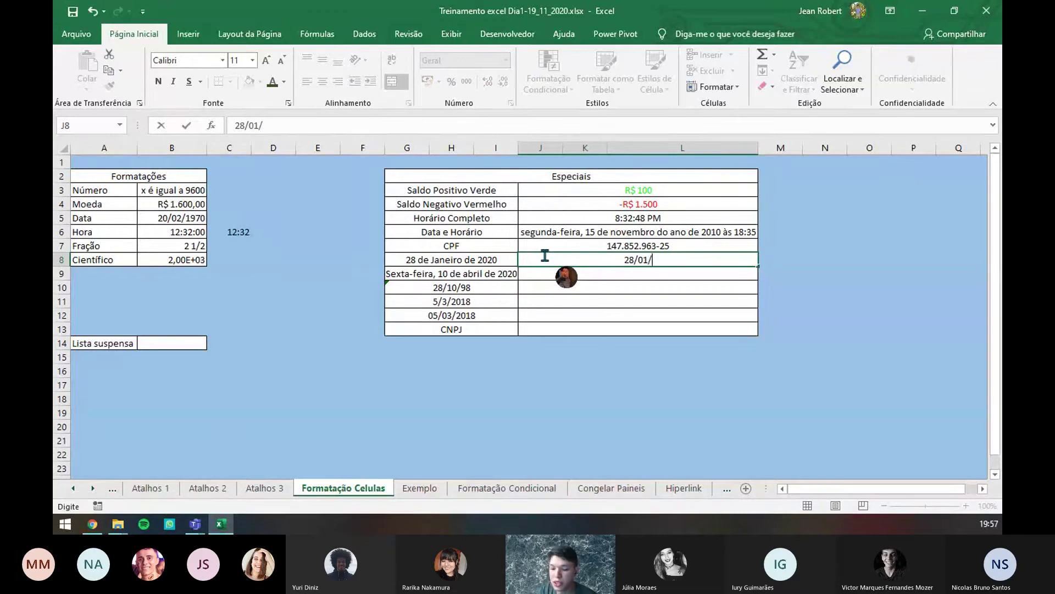
key(Return)
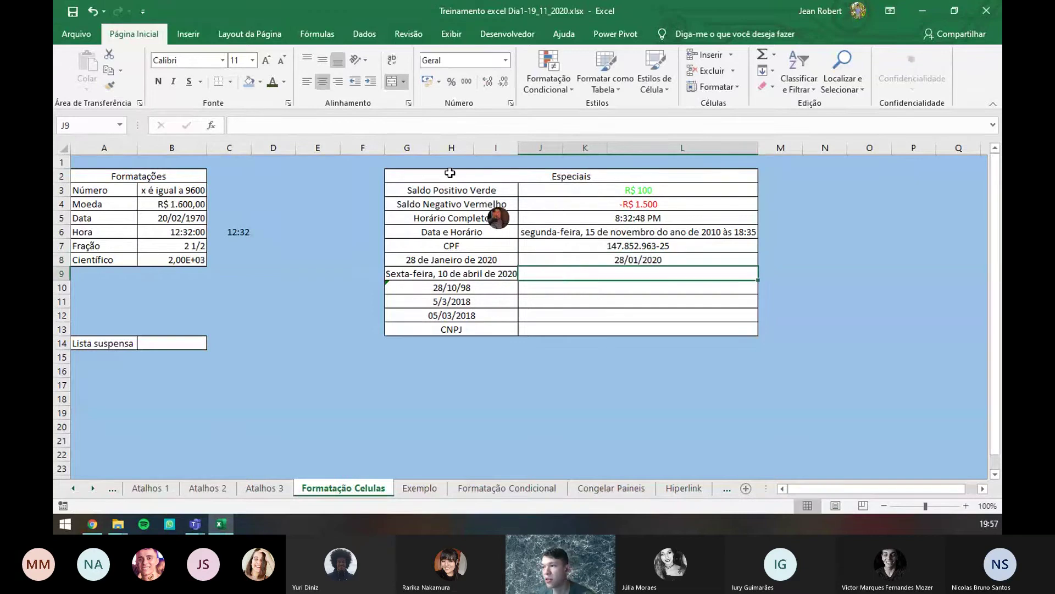
click(443, 260)
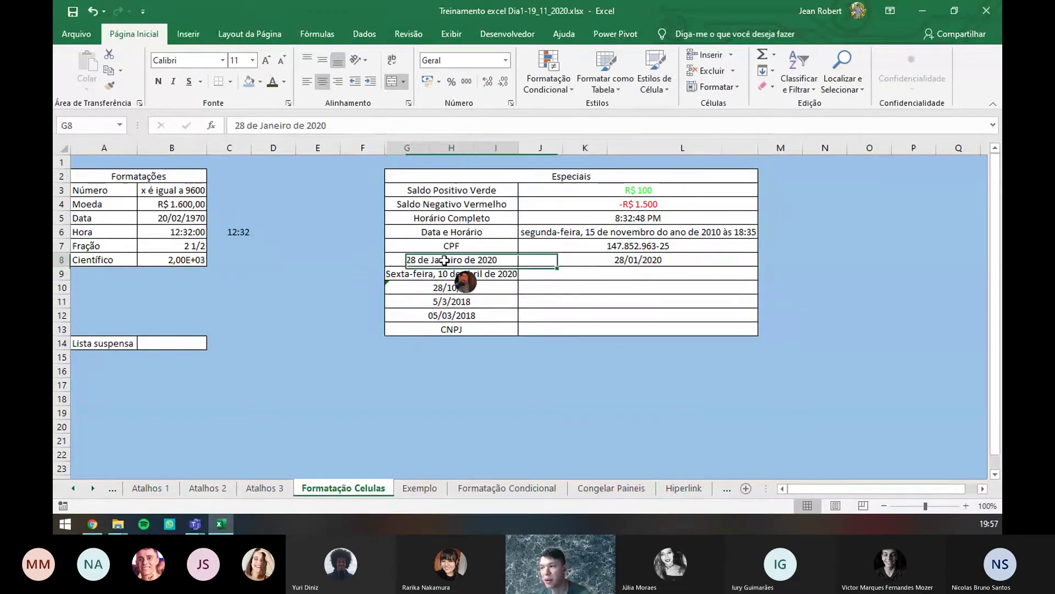
click(569, 263)
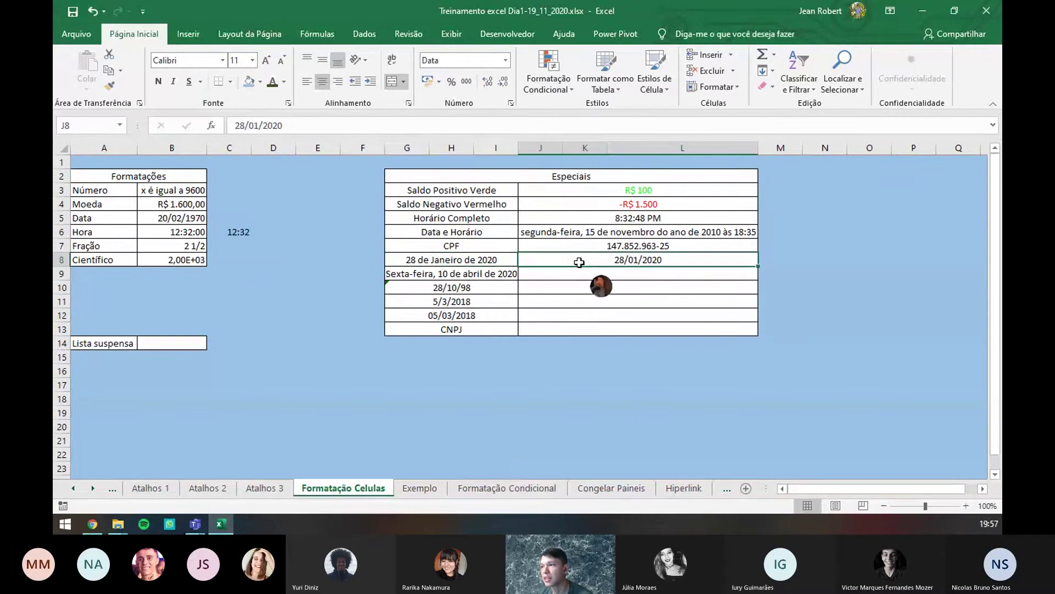
- Replace J8's Geral format code with a custom code starting dd" de "mmmm
click(510, 102)
click(676, 237)
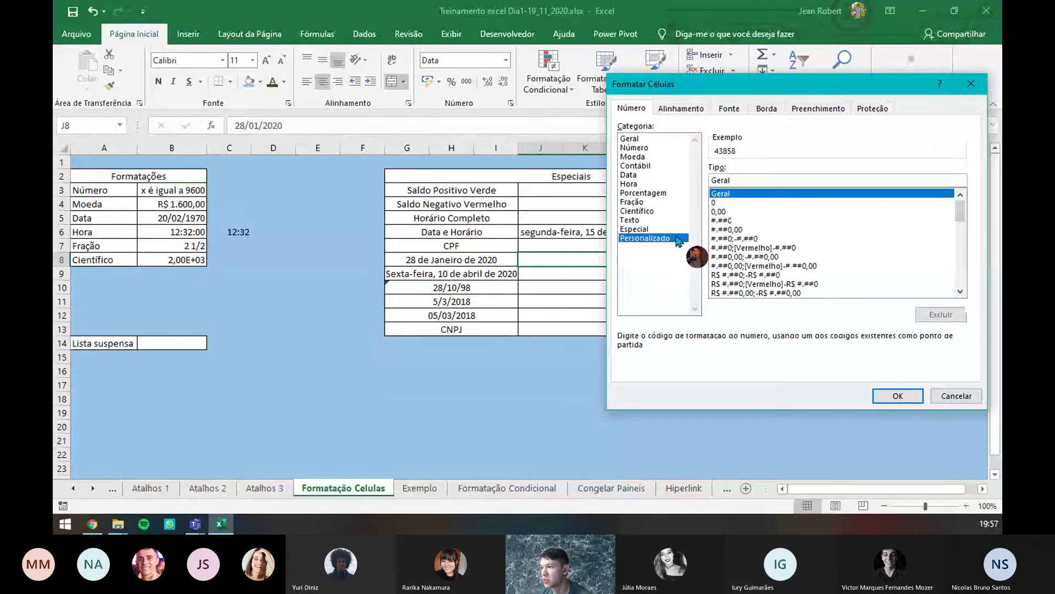
double_click(740, 182)
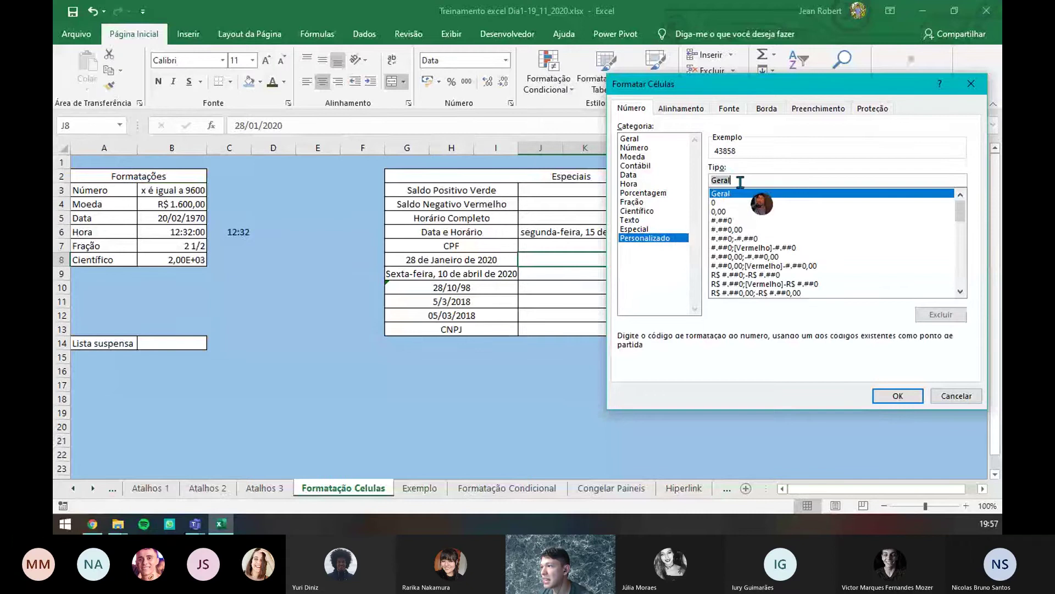
key(BackSpace)
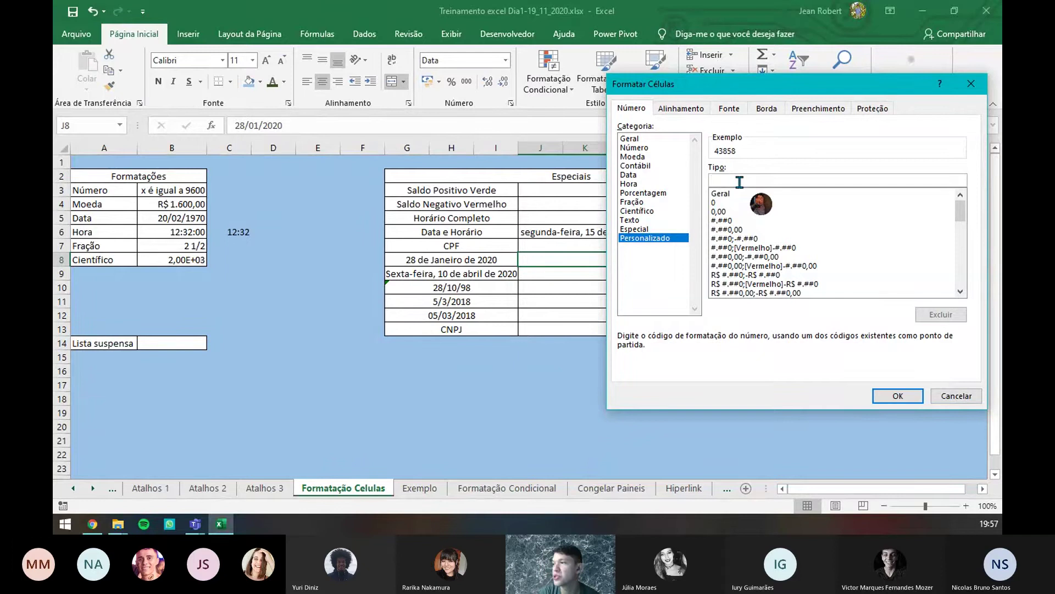
text(dd)
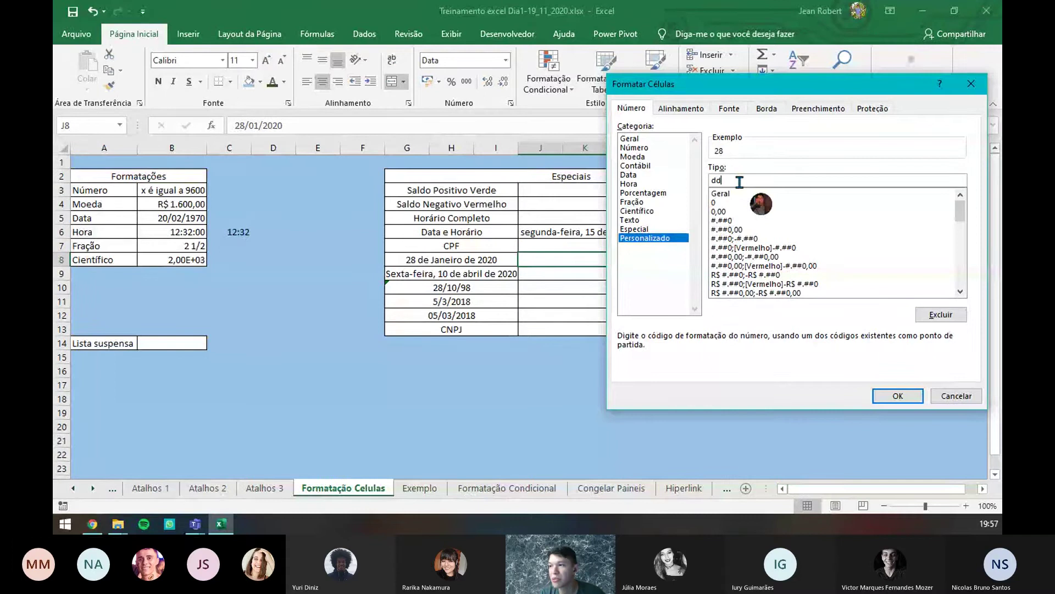
text(')
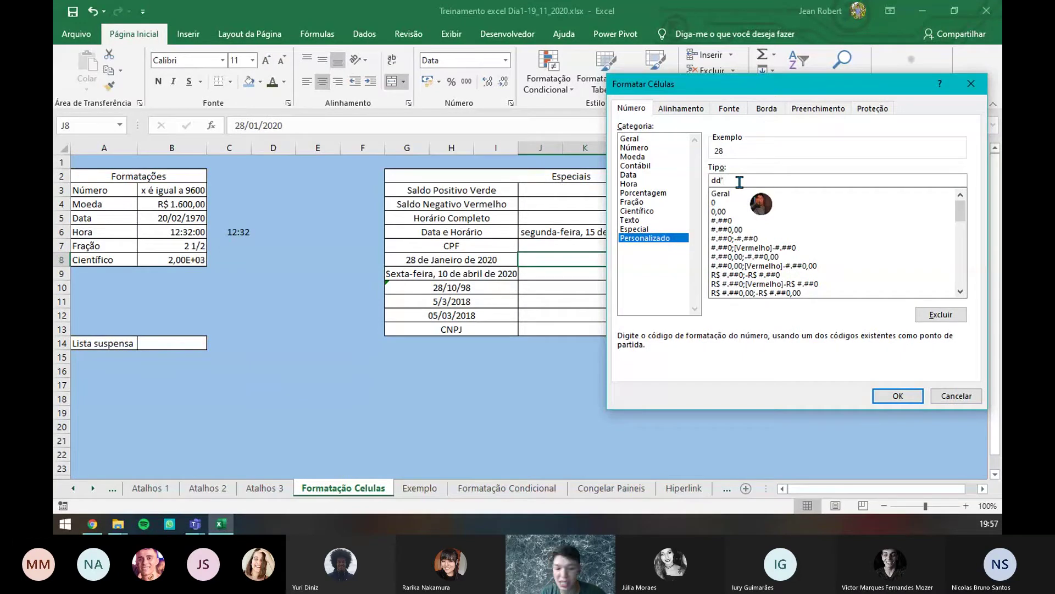
text( de)
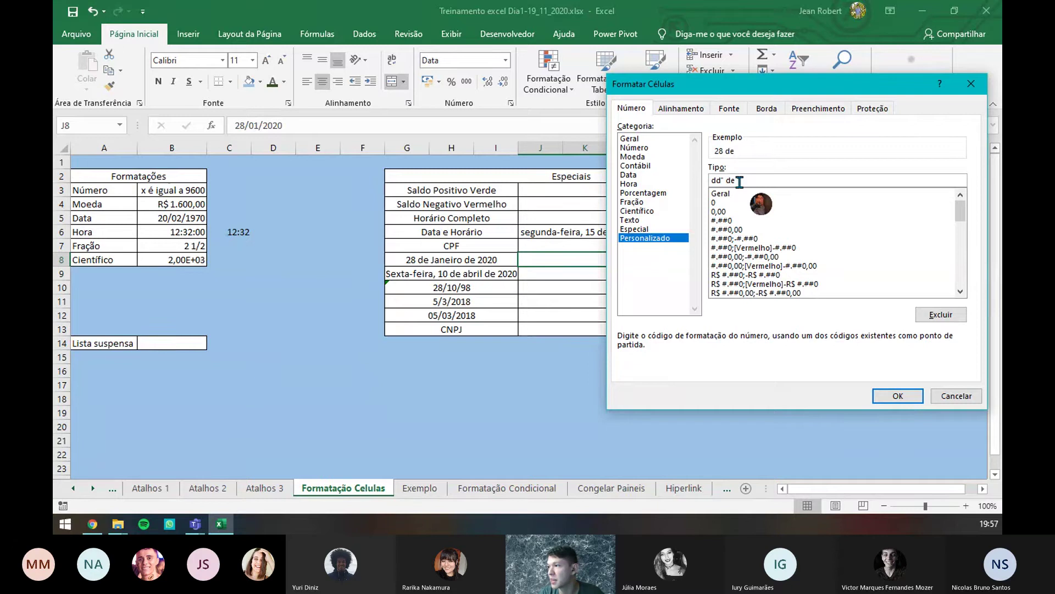
text( ")
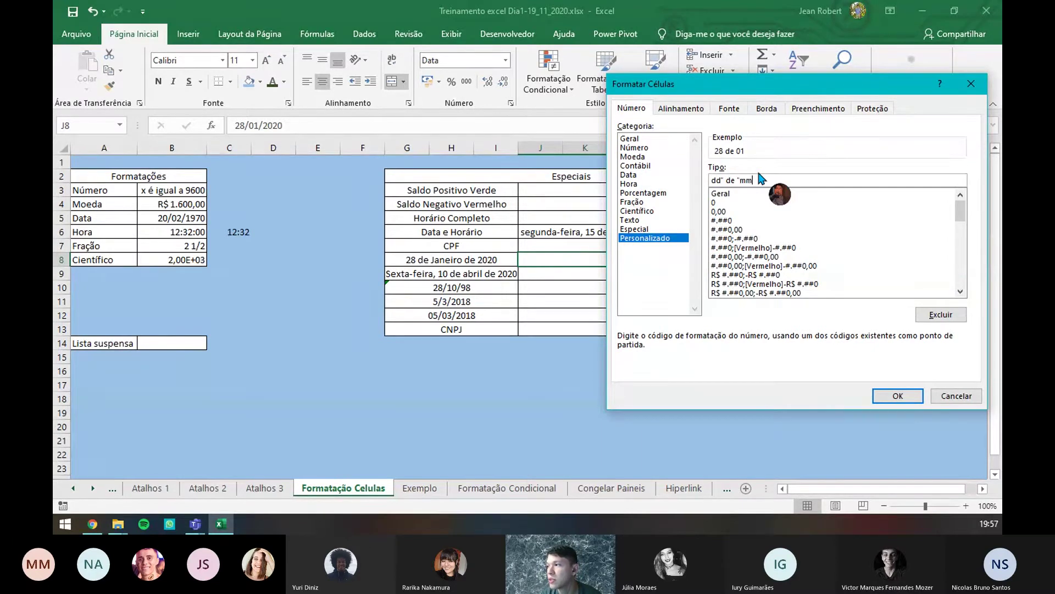
text(mmm)
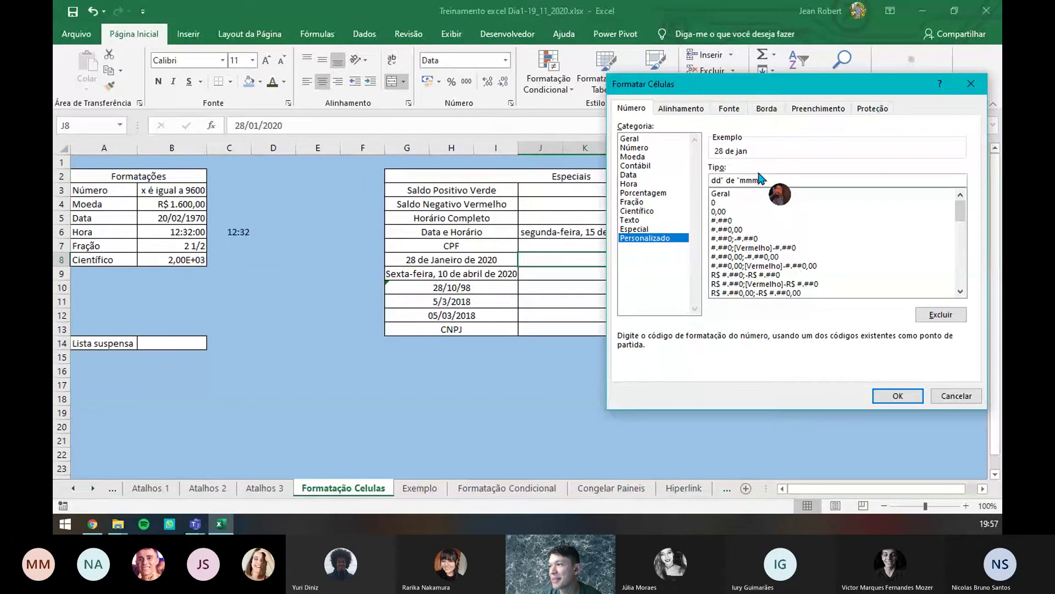
text(m)
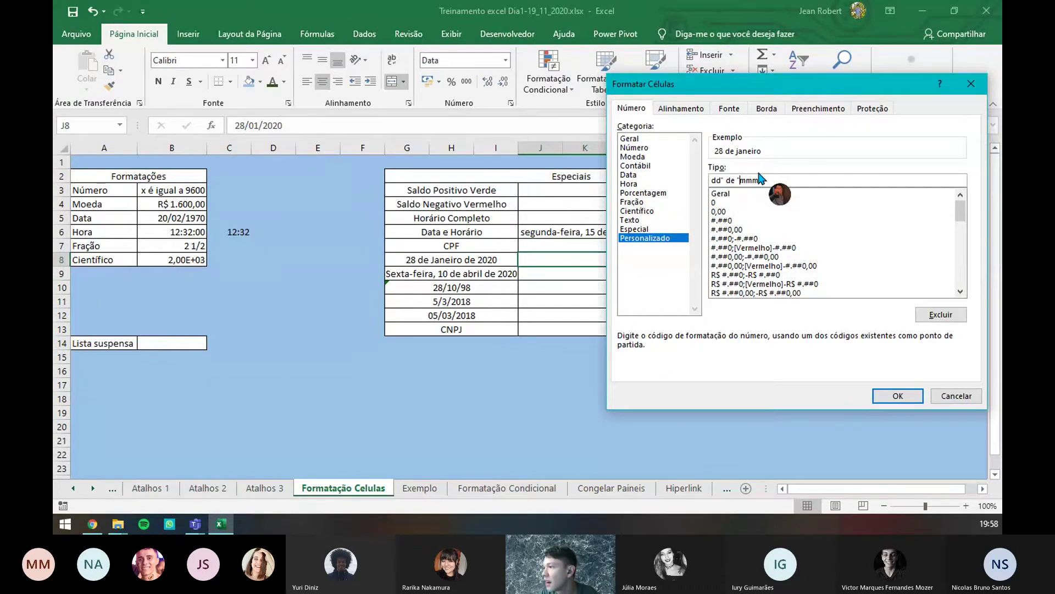
- Try shorter month codes, then complete the code as dd" de "mmmm" de " aaaa
key(Delete)
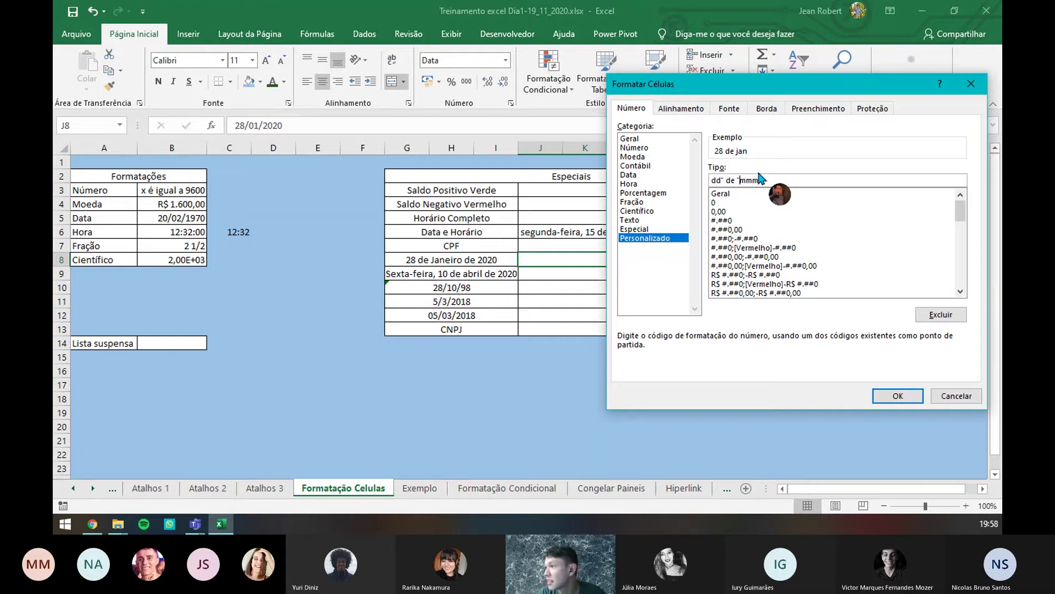
text(M)
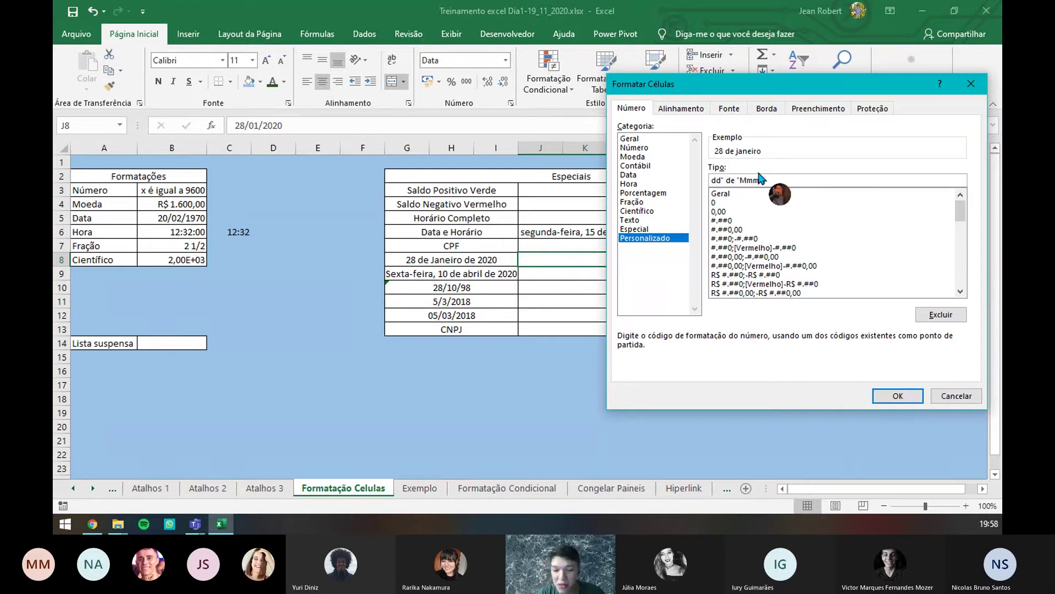
key(Delete)
key(Delete)
key(Delete)
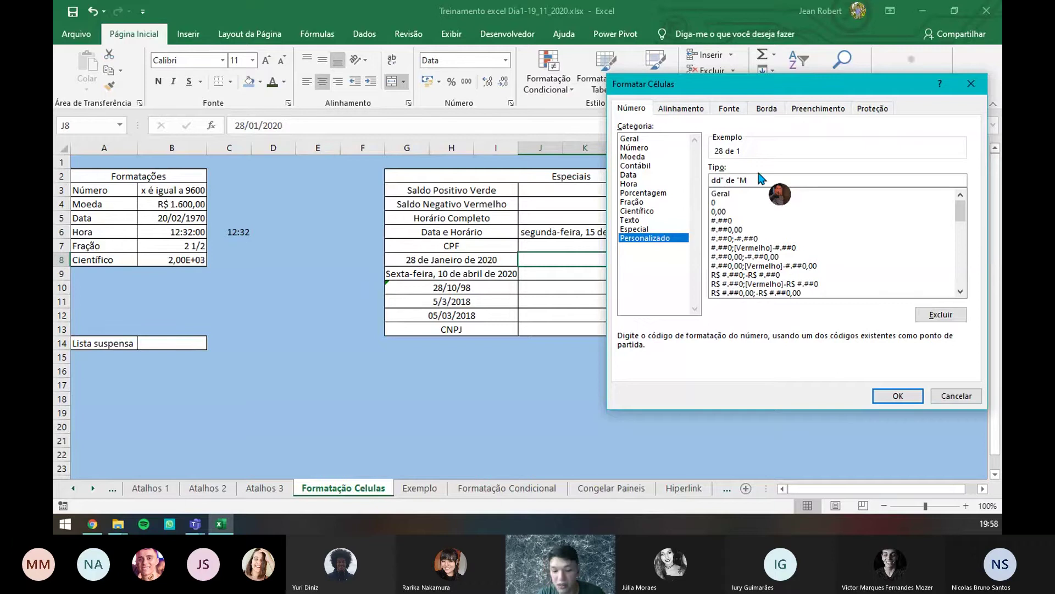
text(MMM)
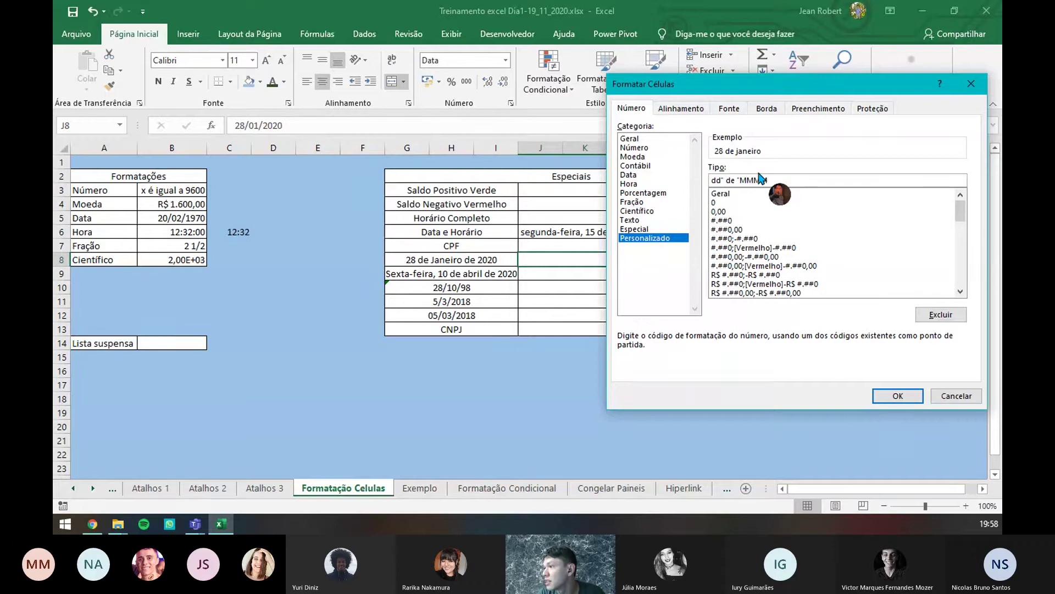
key(BackSpace)
key(BackSpace)
key(BackSpace)
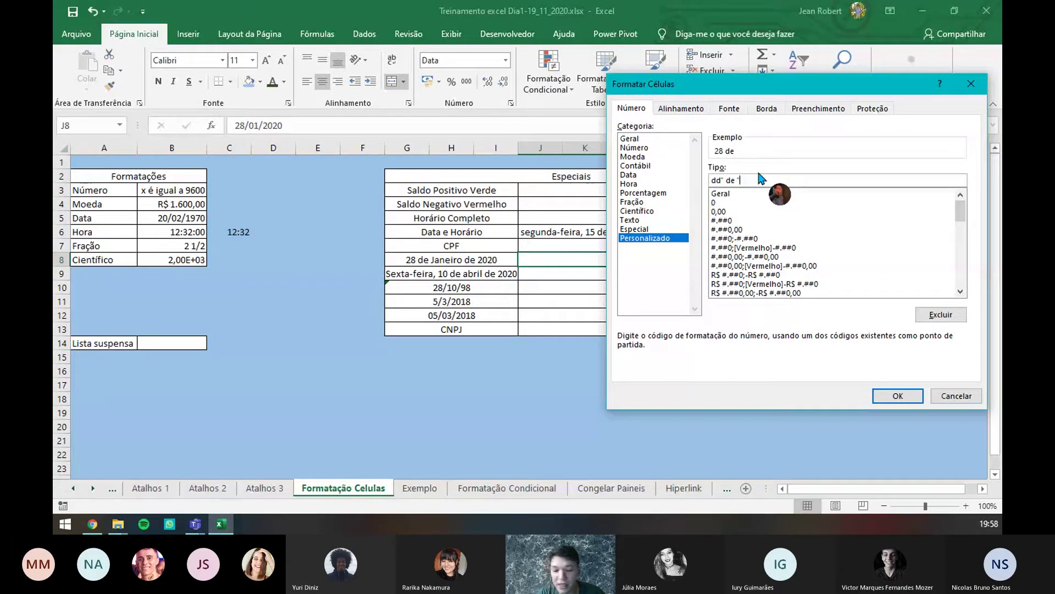
text(mmmm)
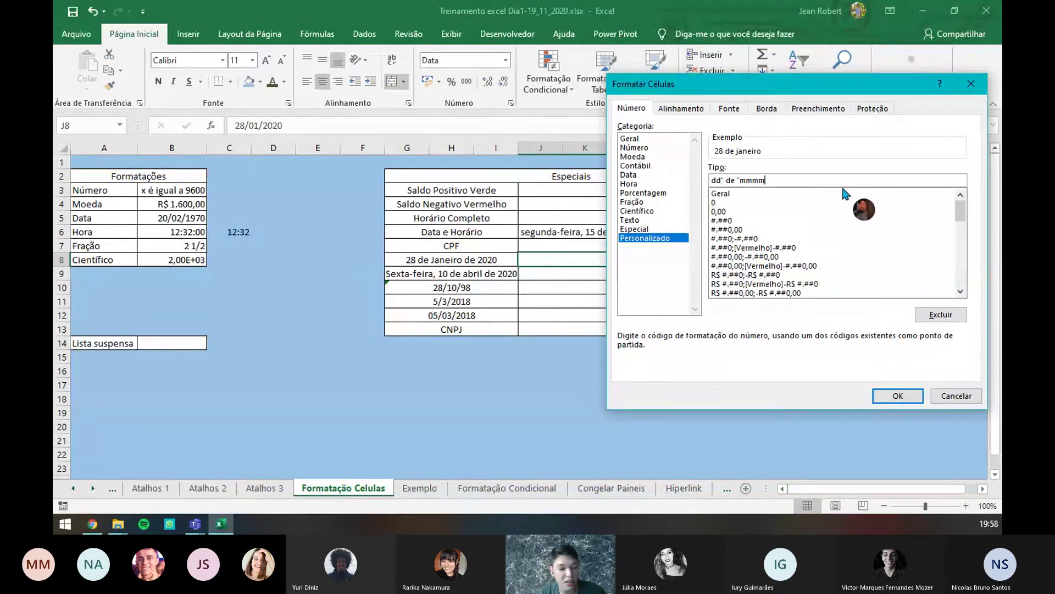
text(de )
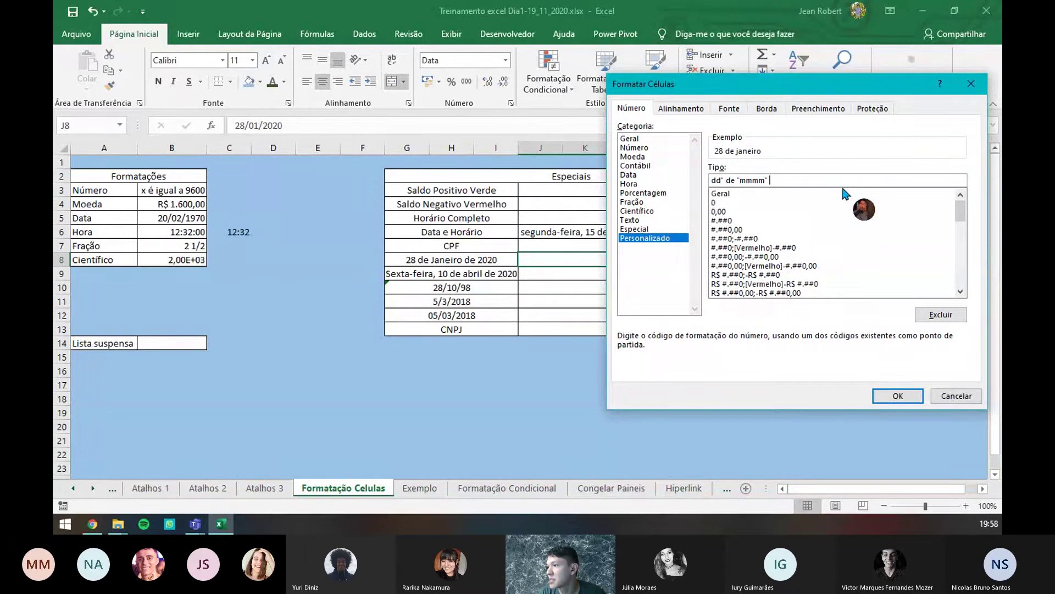
text("mmmm")
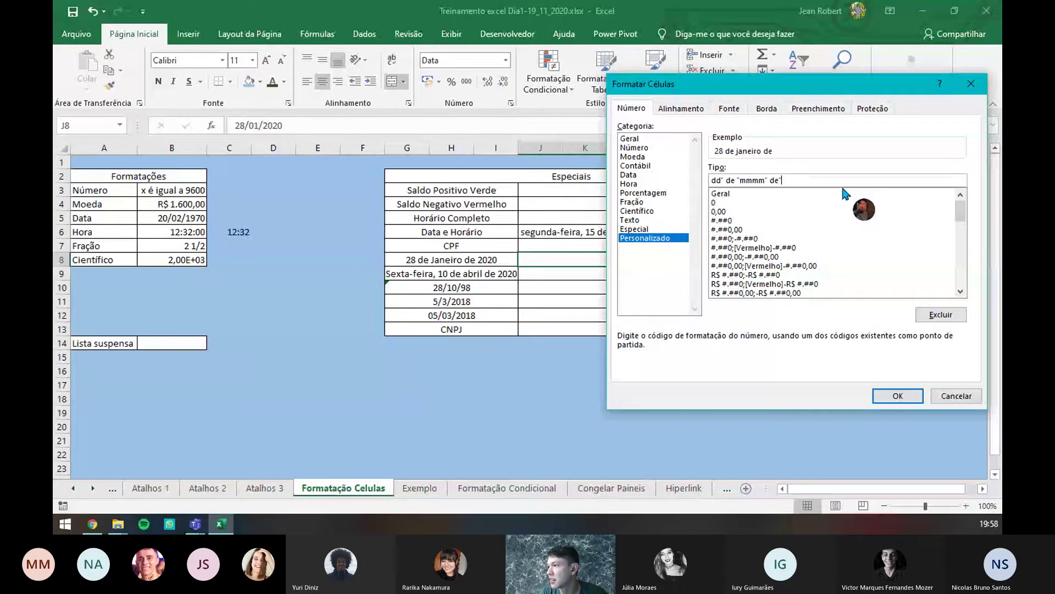
text( de)
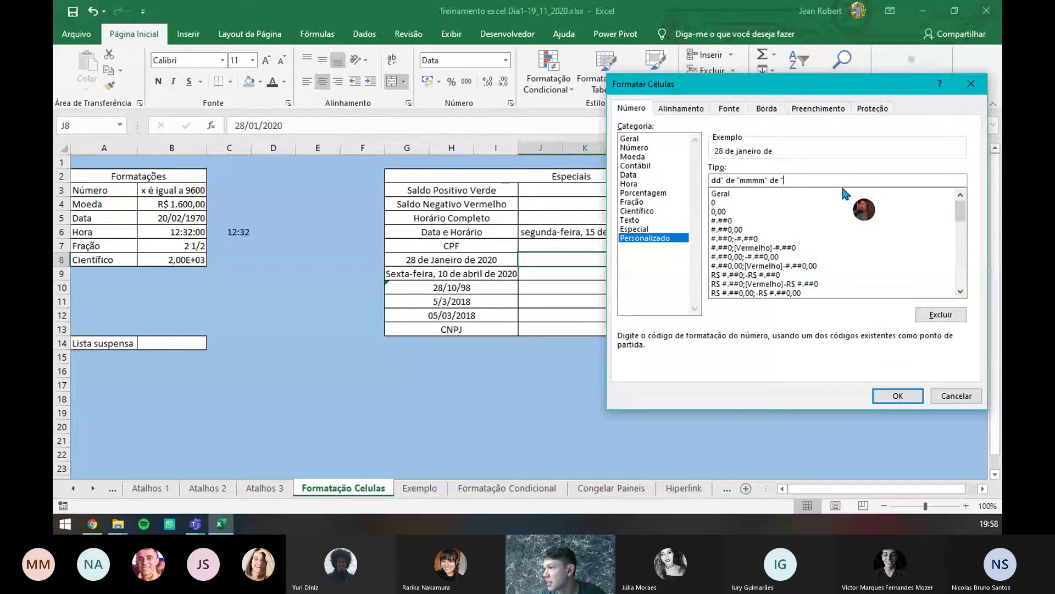
text( " )
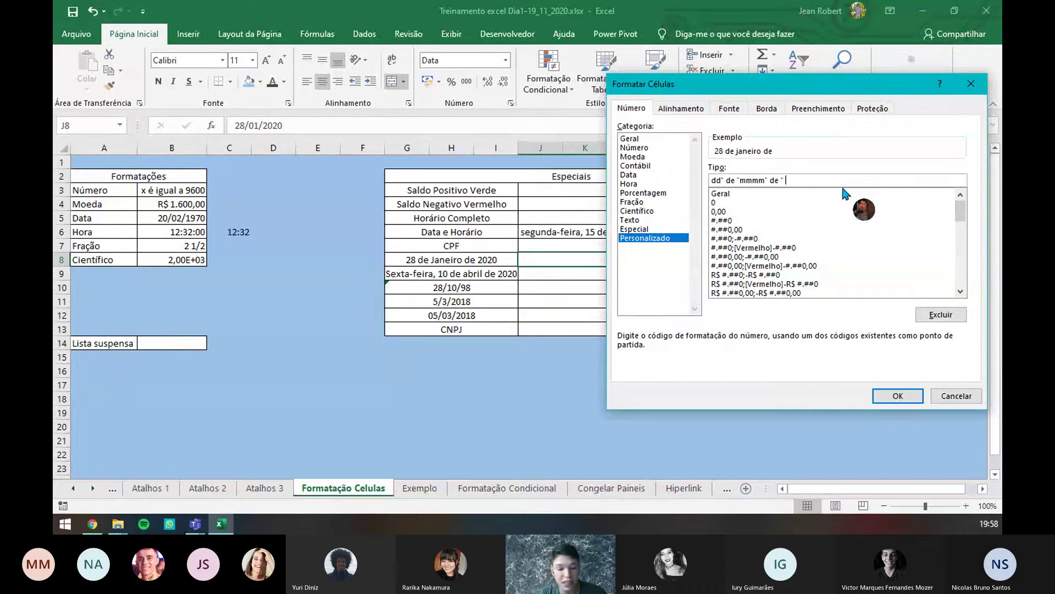
text(aaa)
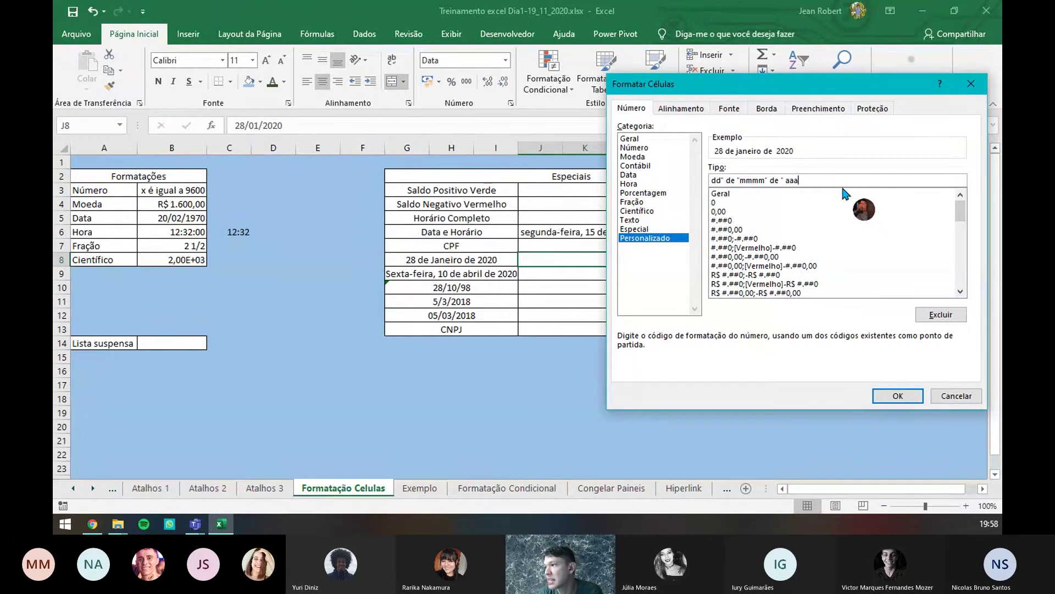
text(a)
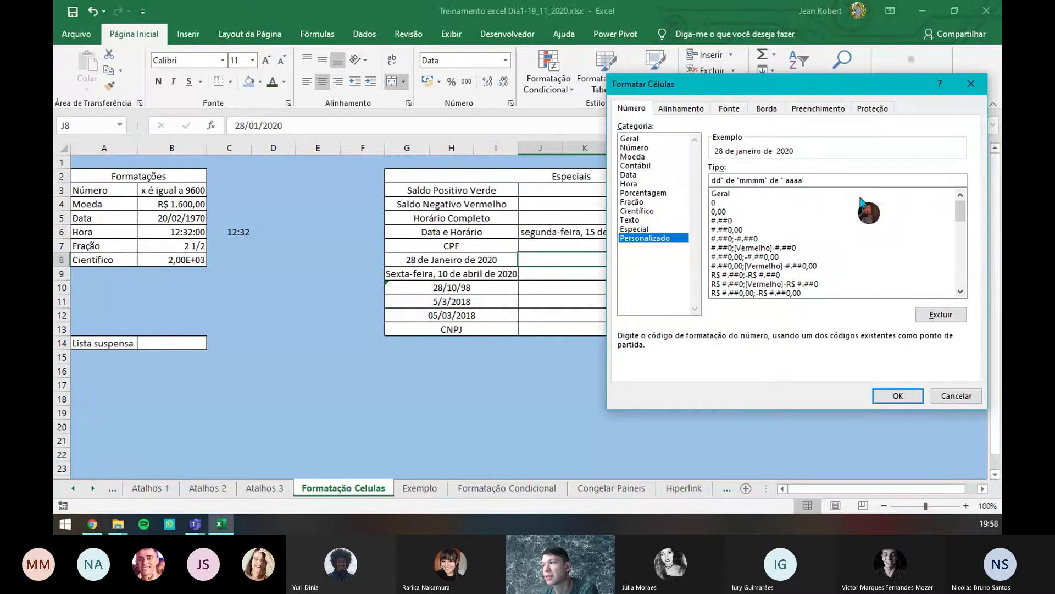
- Apply the format so J8 shows 28 de janeiro de 2020, then enter 10/04/2020 in J9
click(898, 396)
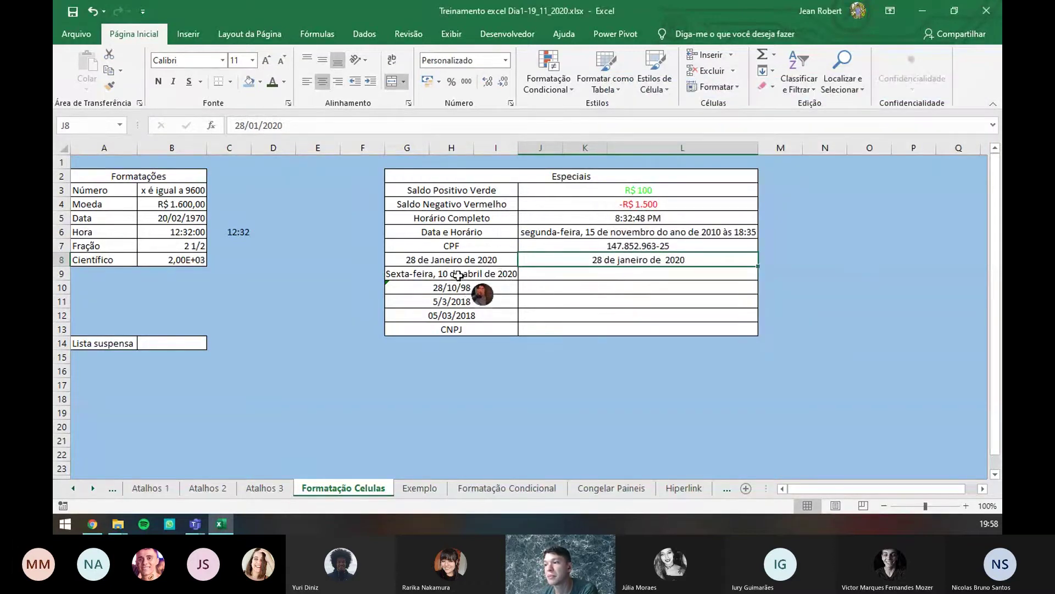
click(606, 276)
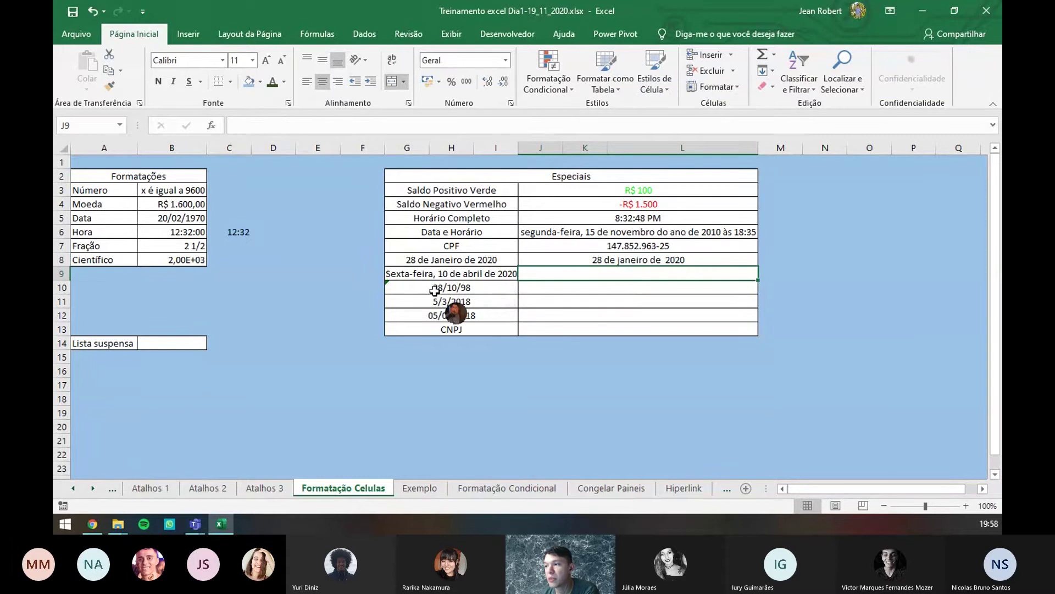
text(1)
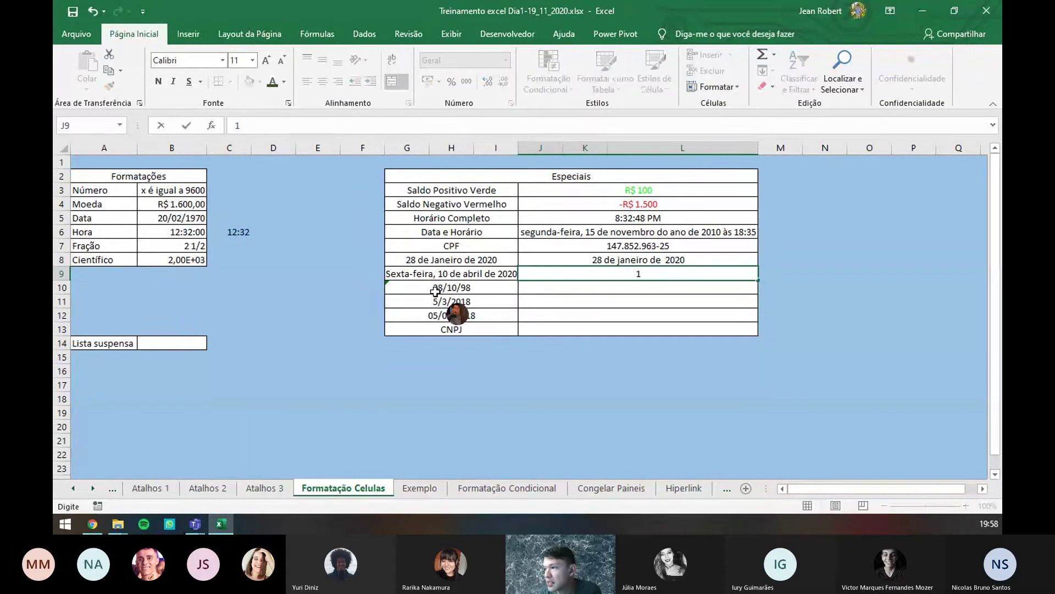
text(0/0420)
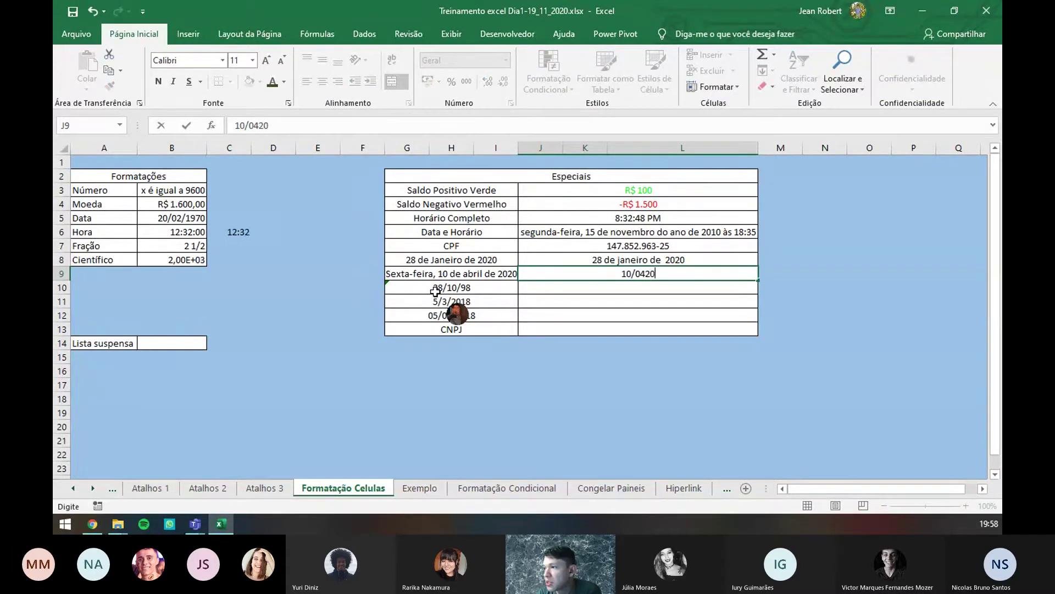
key(BackSpace)
key(BackSpace)
key(BackSpace)
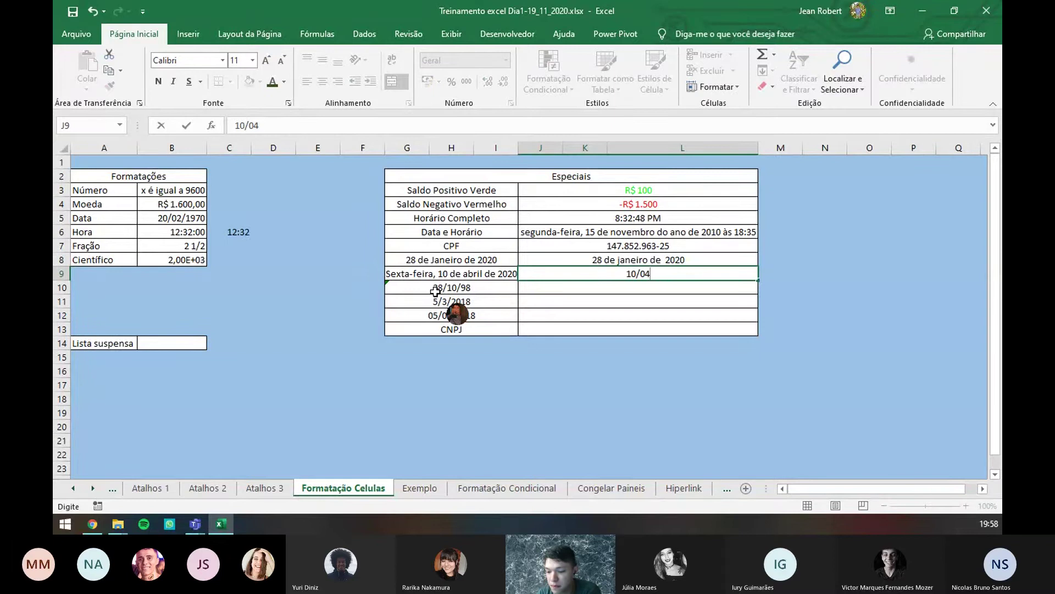
text(/2020)
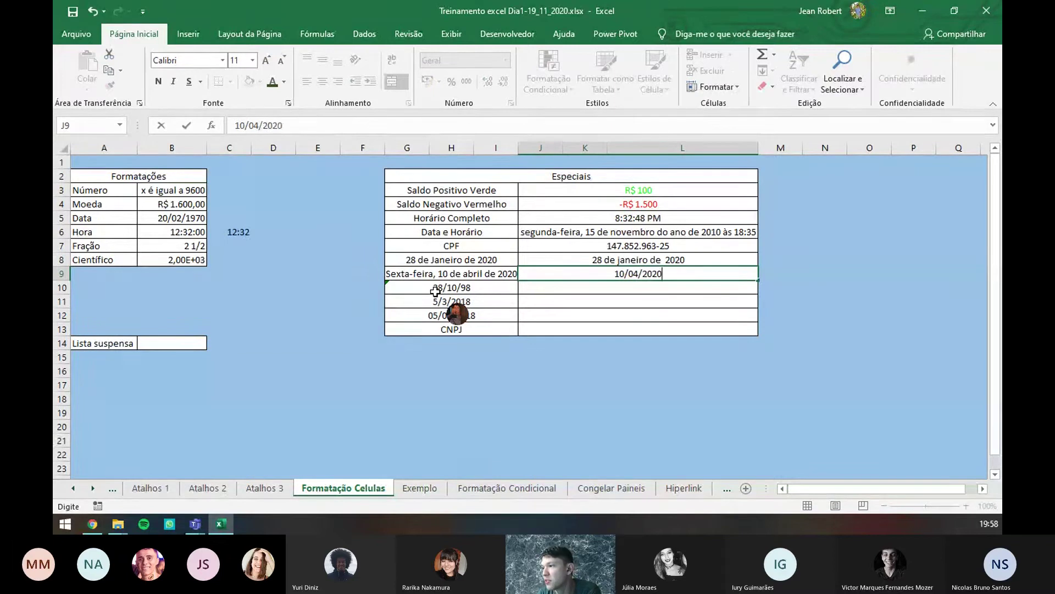
click(640, 303)
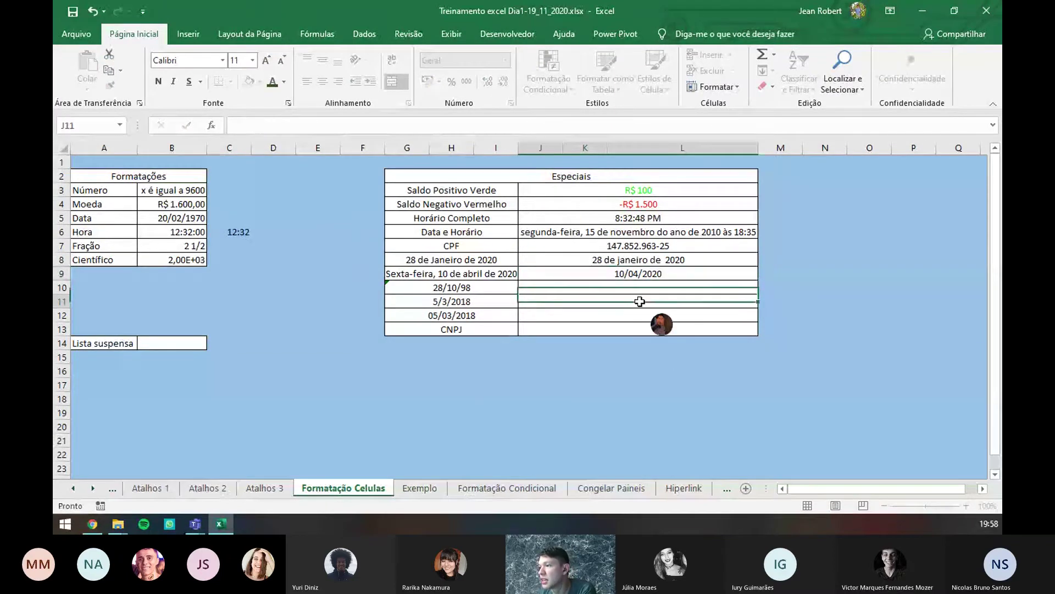
click(621, 275)
- Give J9 the custom code dddd", "dd" de "mmmm" de "aaaa, showing sexta-feira, 10 de abril de 2020
click(511, 103)
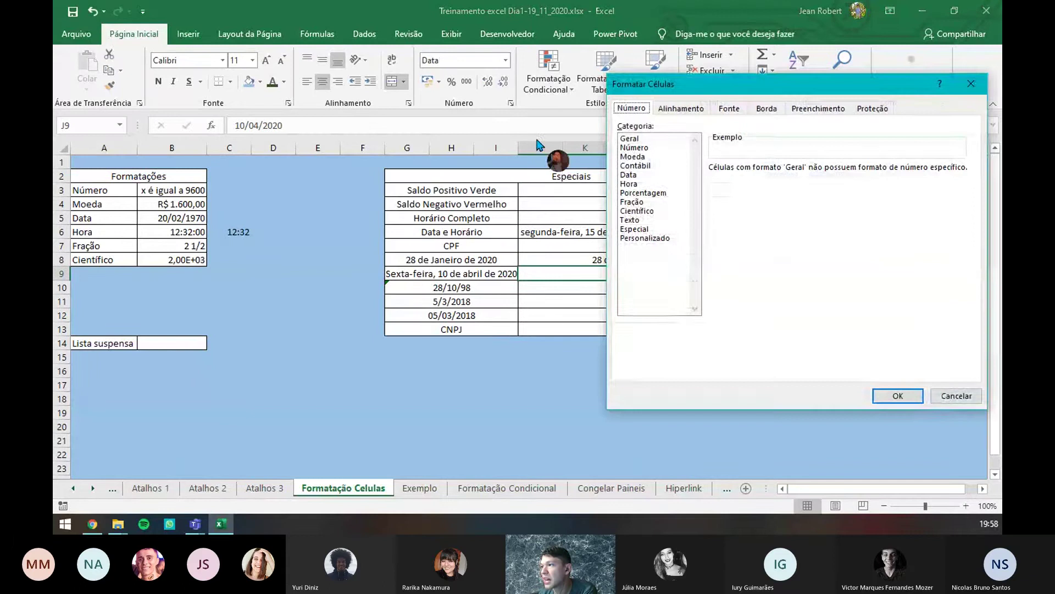
click(655, 240)
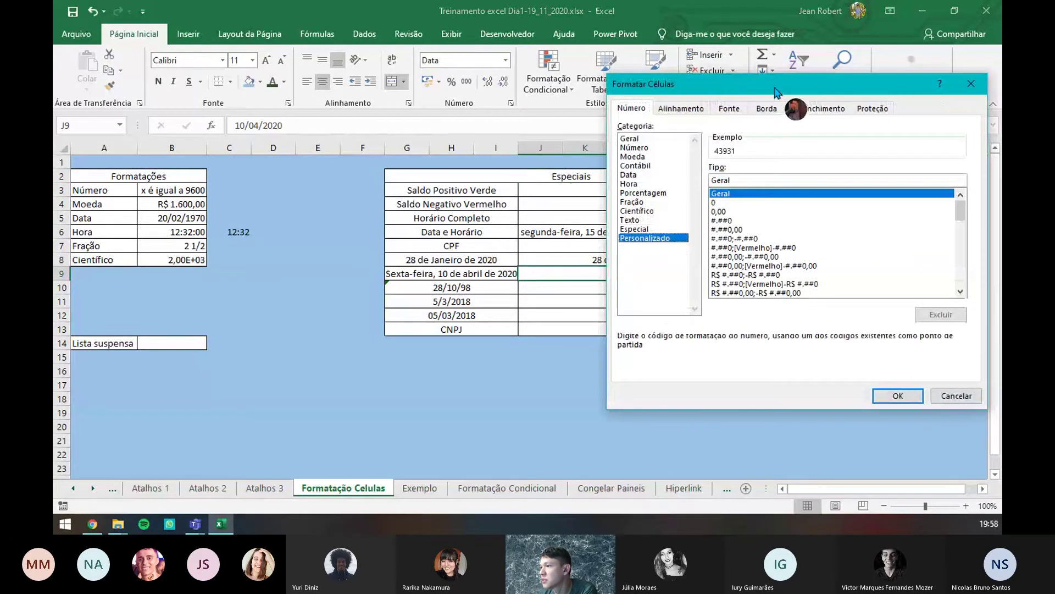
drag(778, 92, 827, 96)
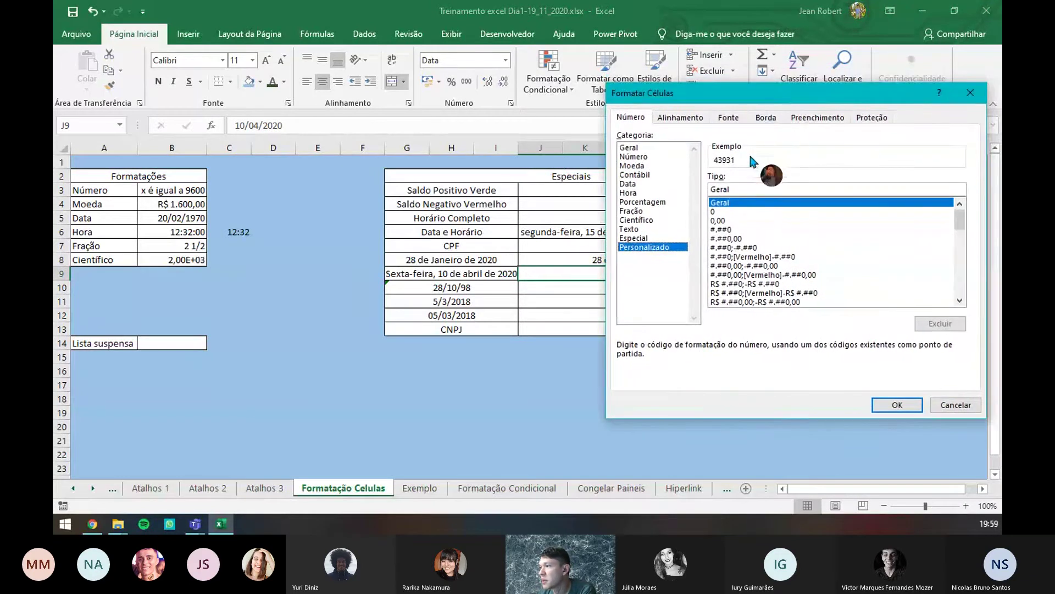
double_click(763, 190)
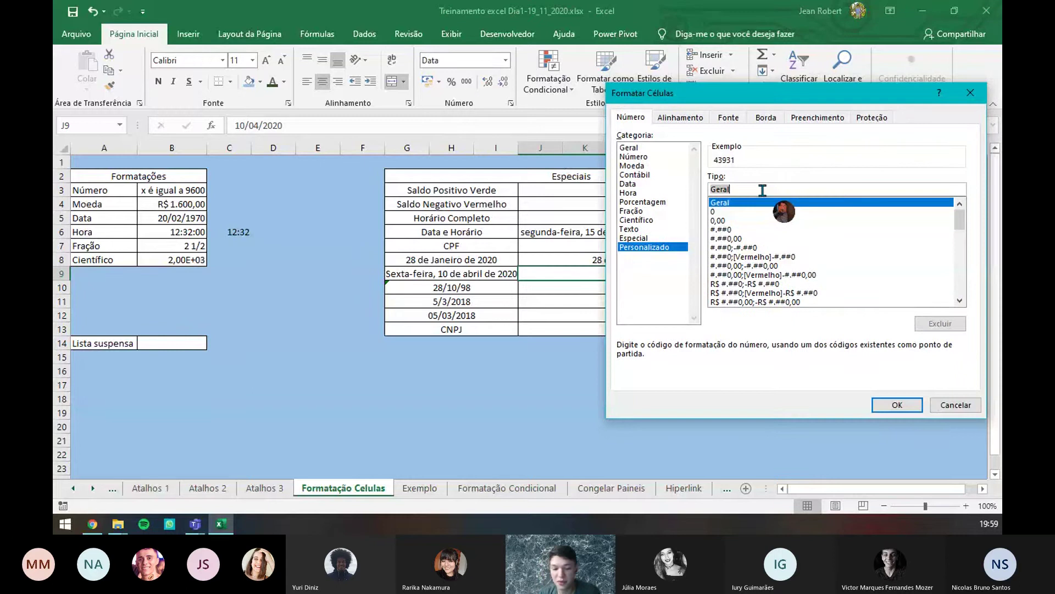
text(dd)
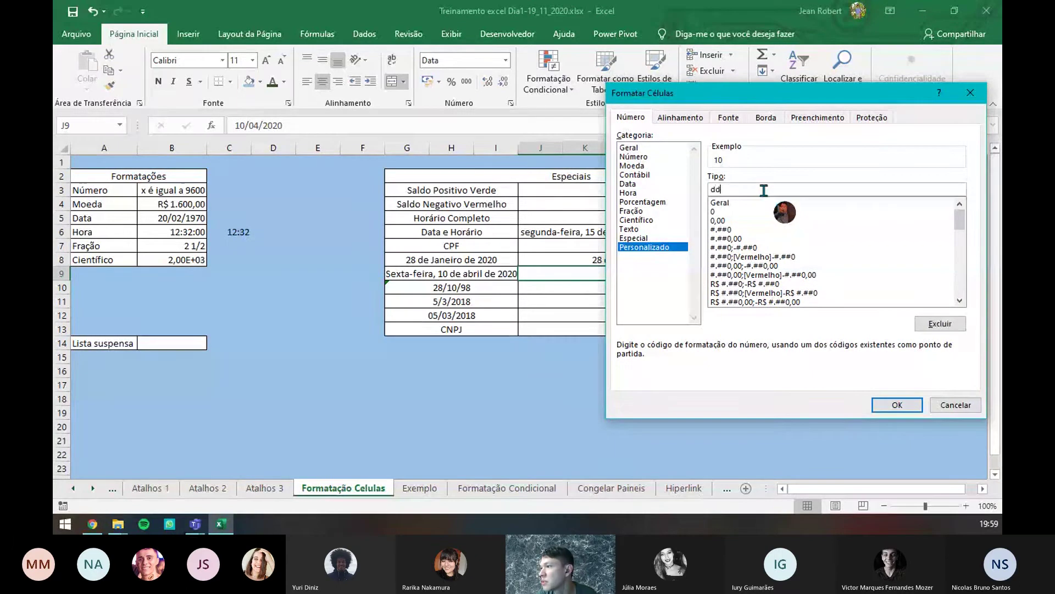
text(d)
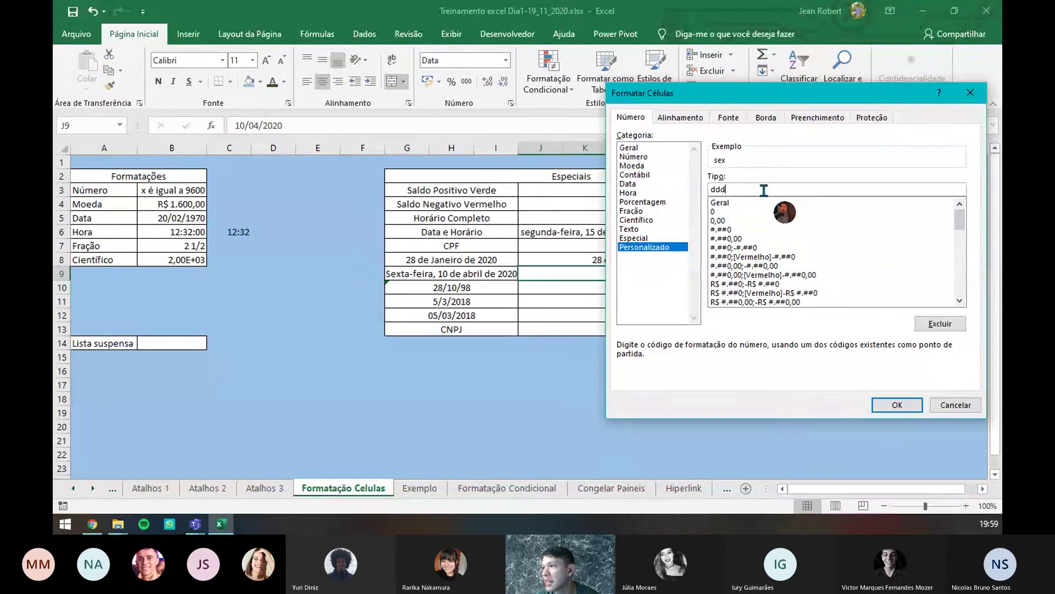
text(d", "dd)
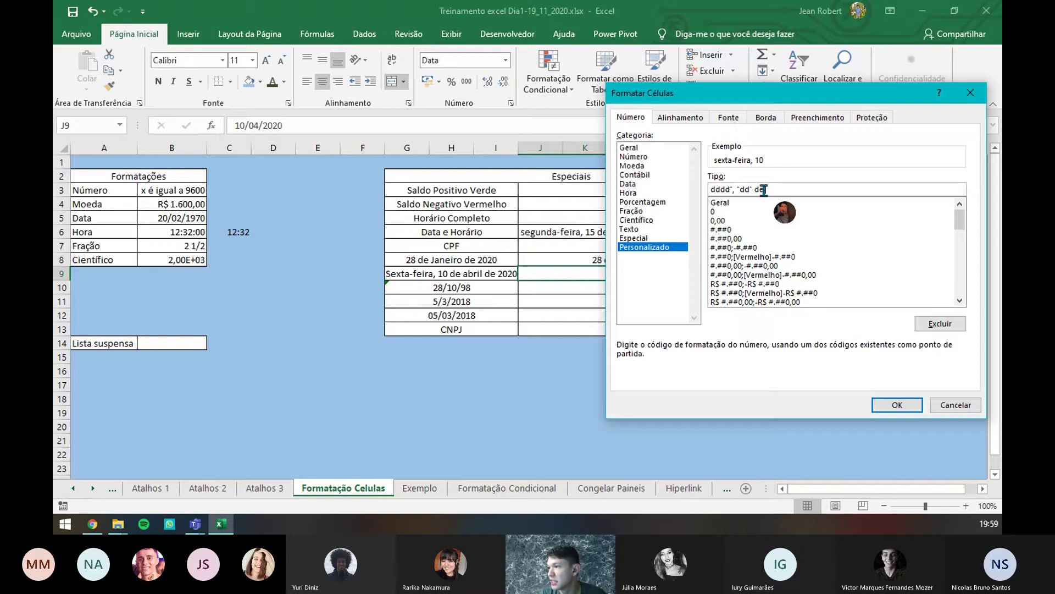
text(")
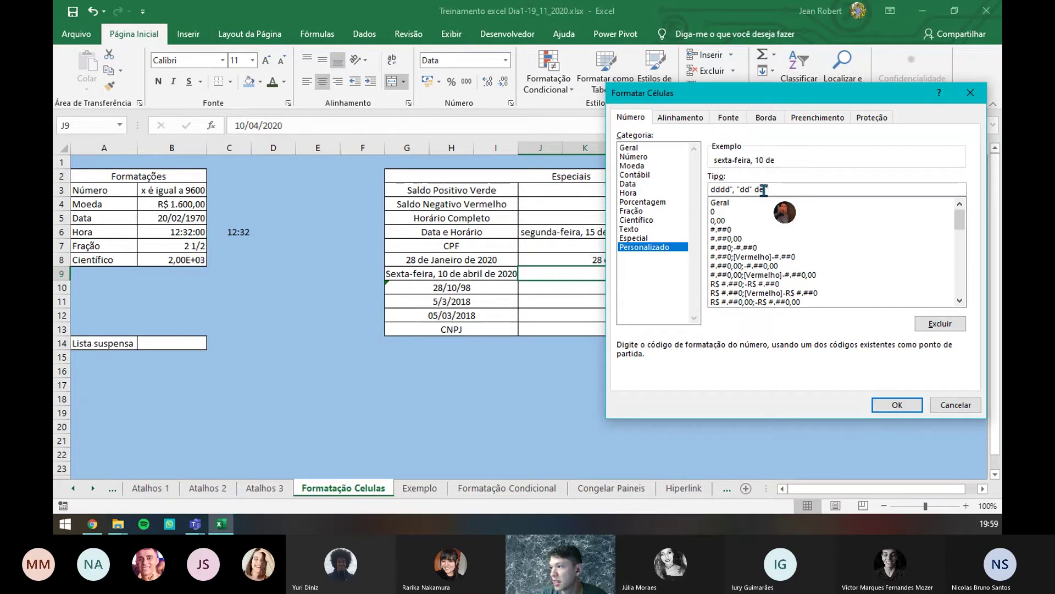
text( de ")
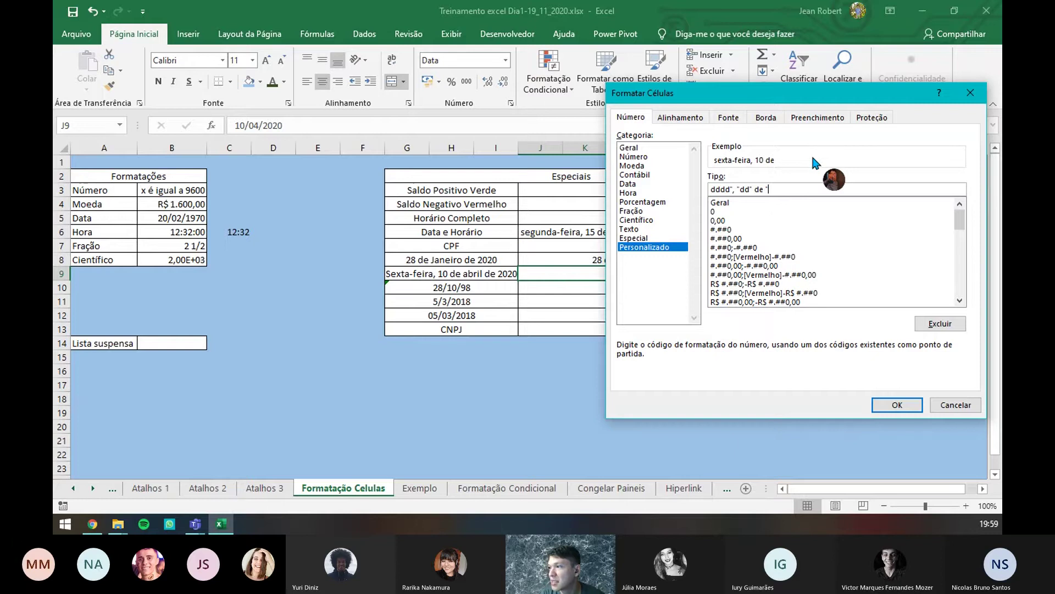
text(m)
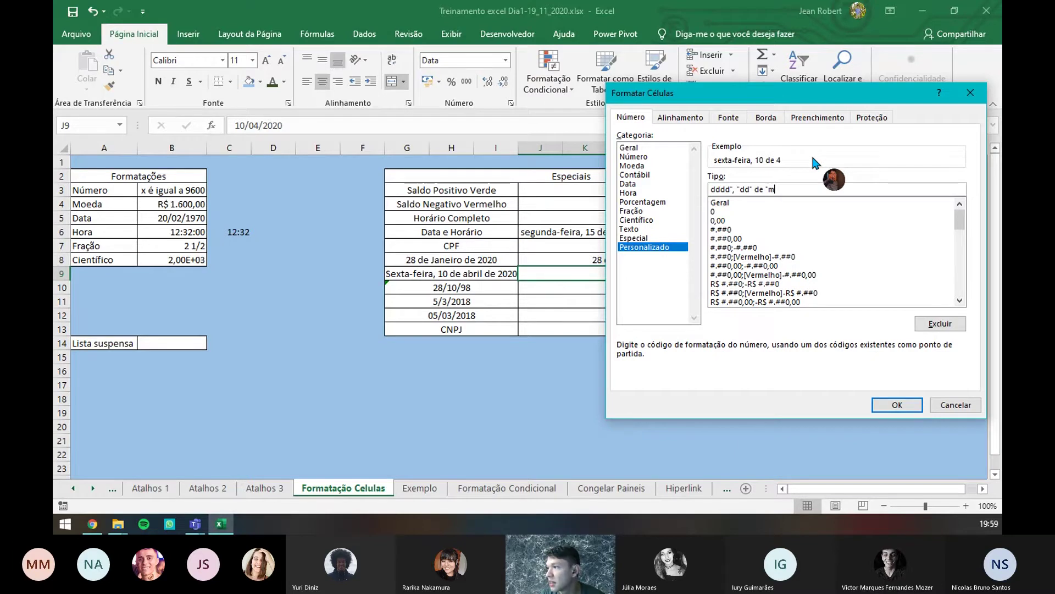
text(m)
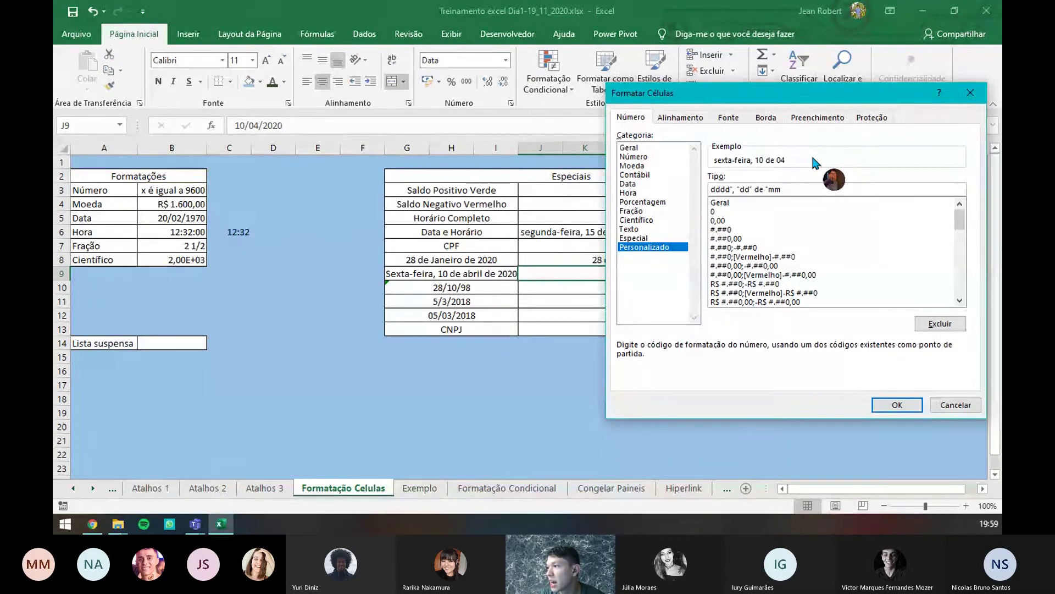
text(mm)
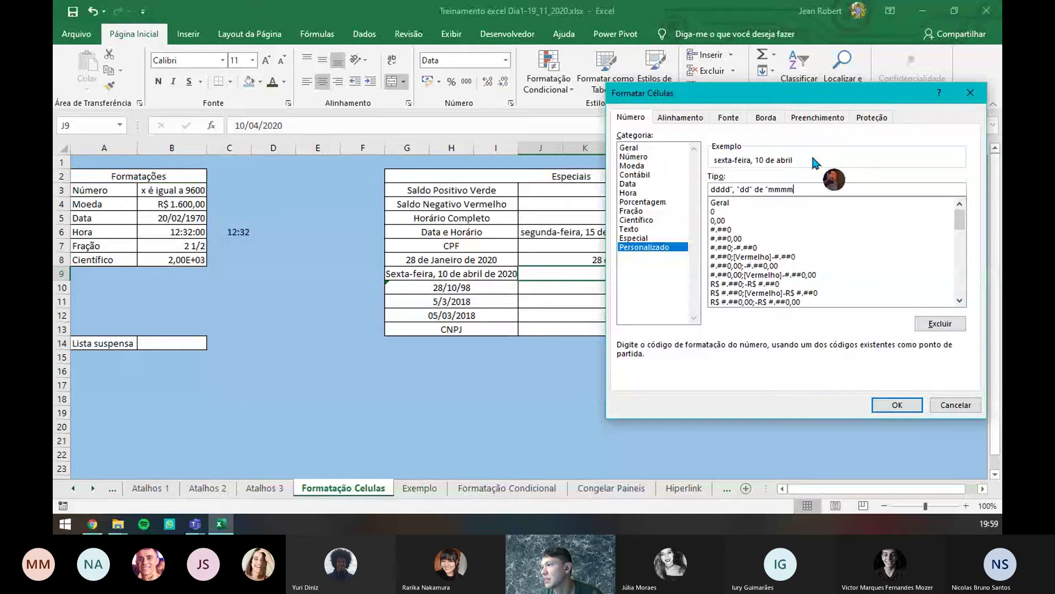
text(")
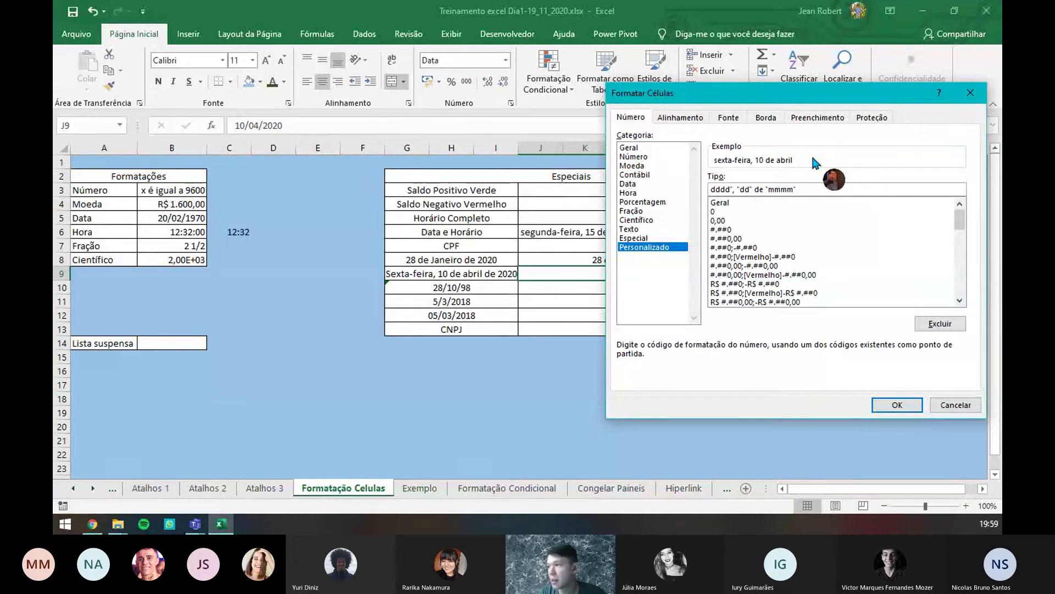
text( de ")
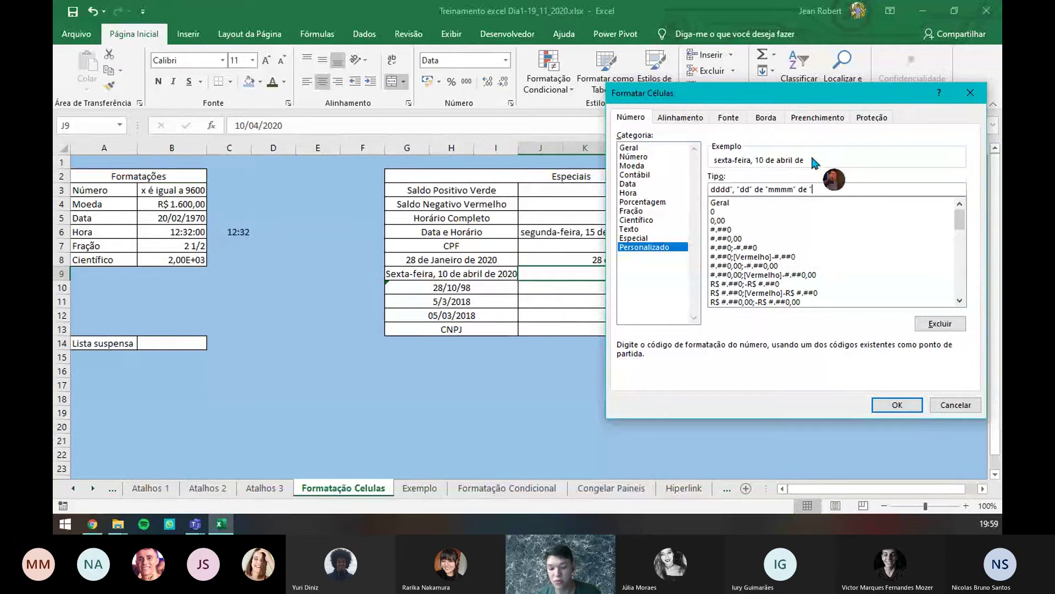
text(a)
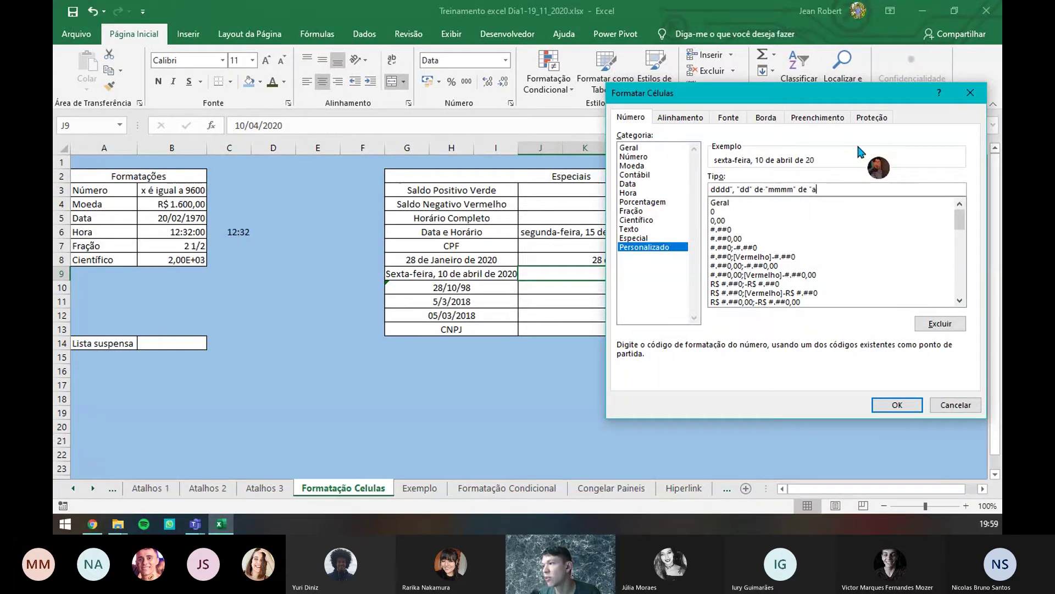
text(aaa)
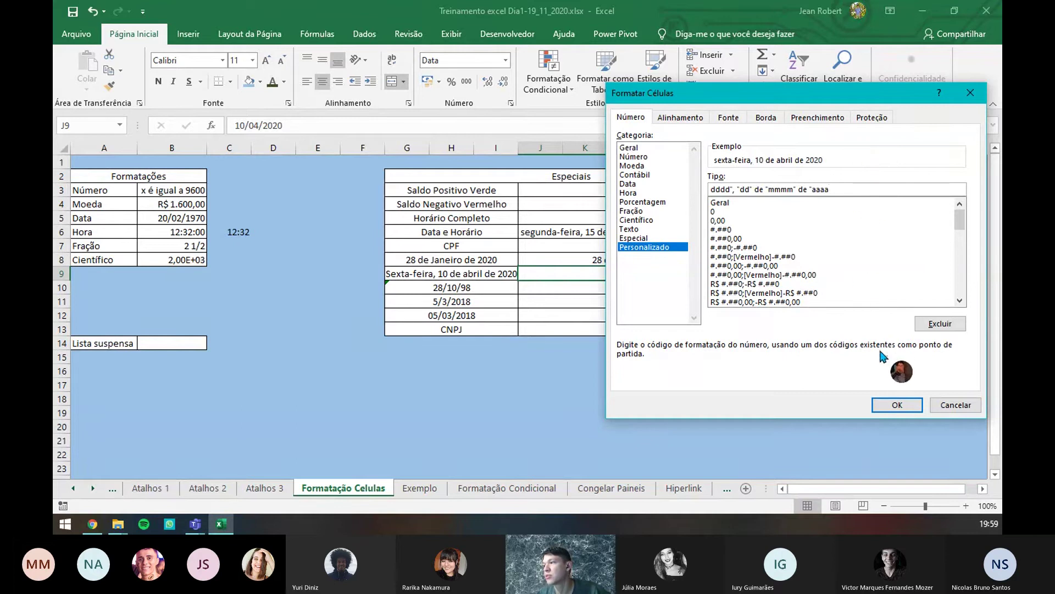
click(897, 405)
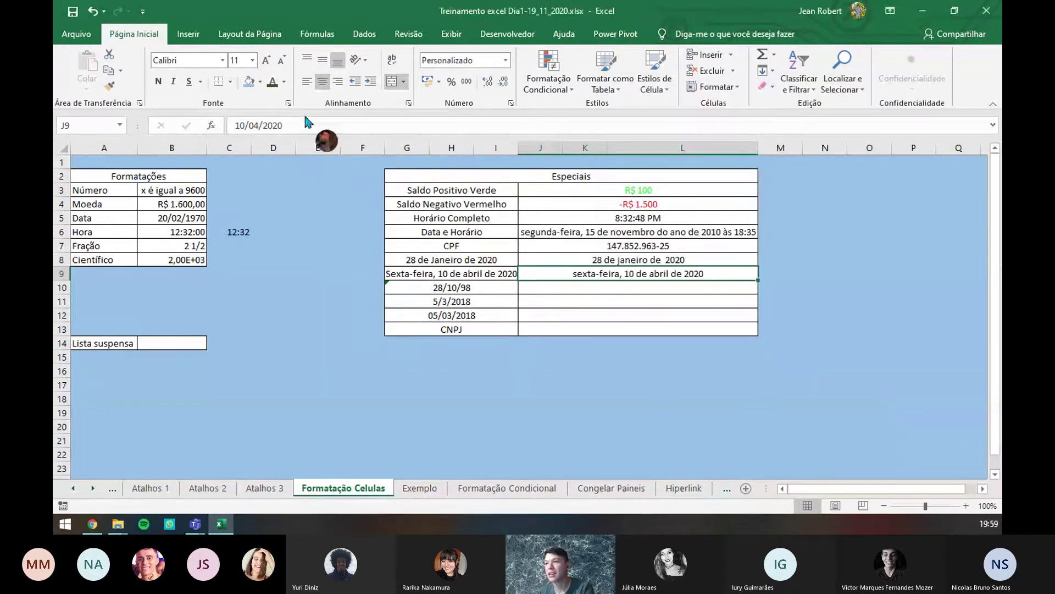
- Check J9's stored date, then copy 28/10/98 from G10 into J10
key(F2)
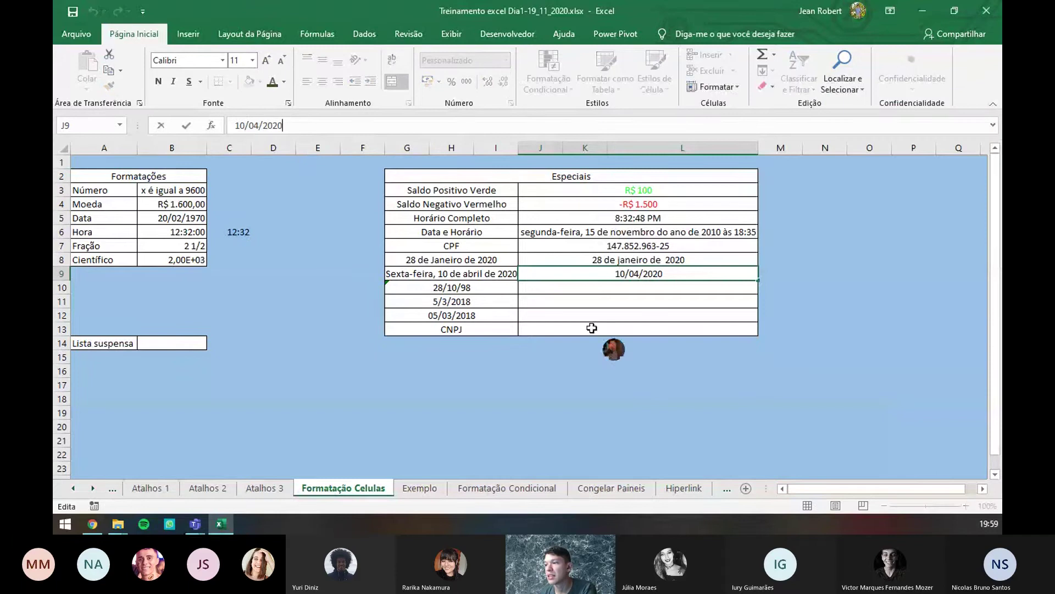
click(709, 359)
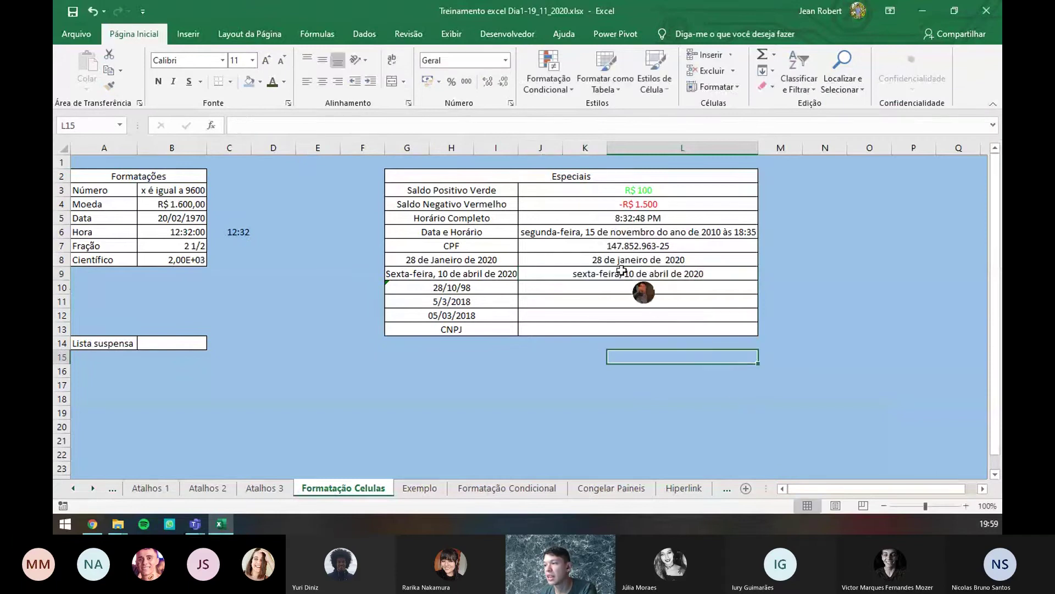
click(576, 289)
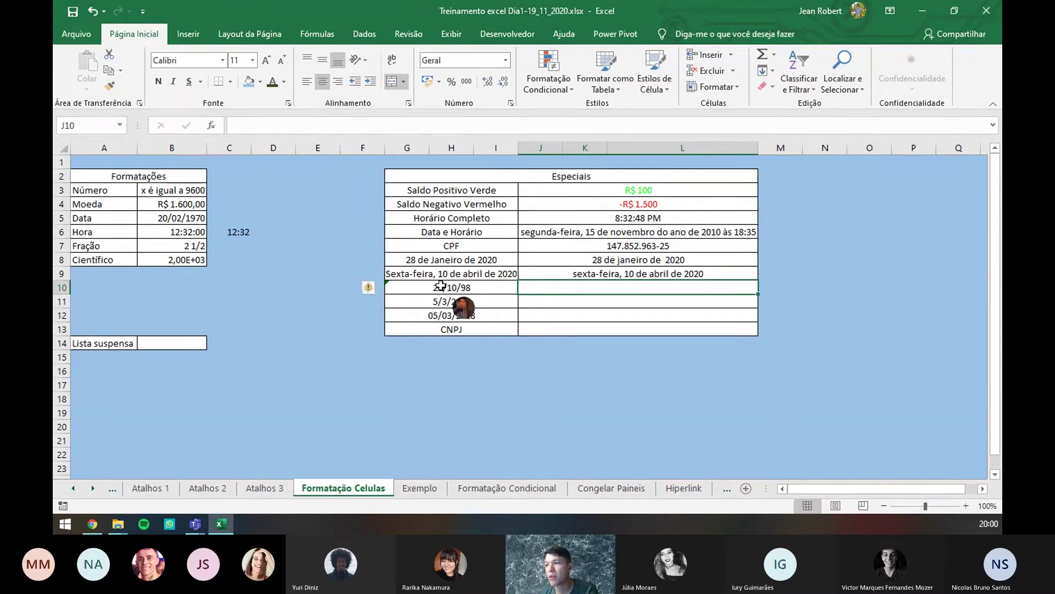
click(450, 288)
click(453, 301)
click(462, 290)
click(469, 300)
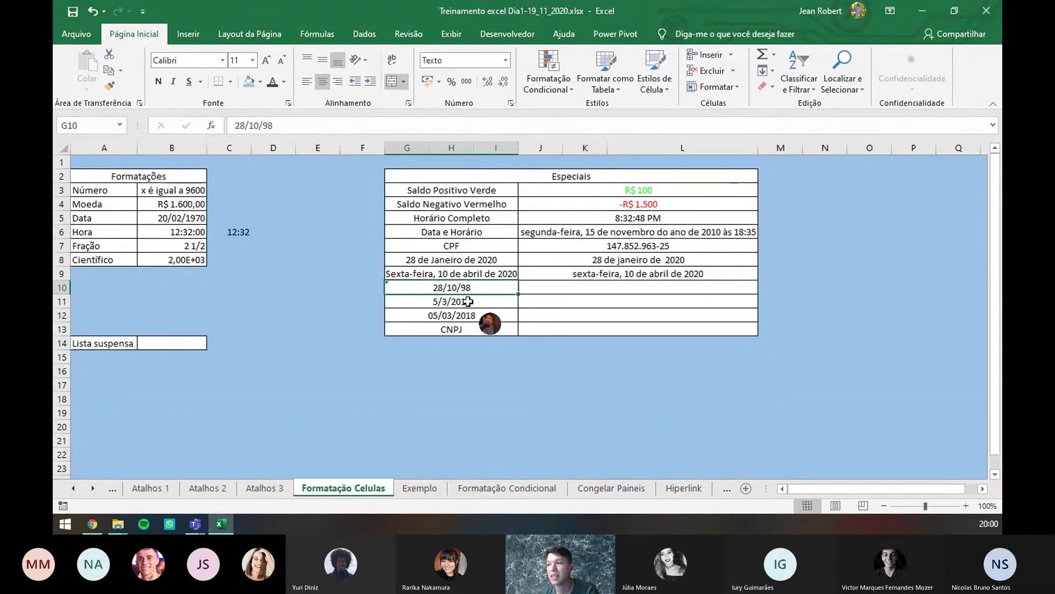
click(468, 288)
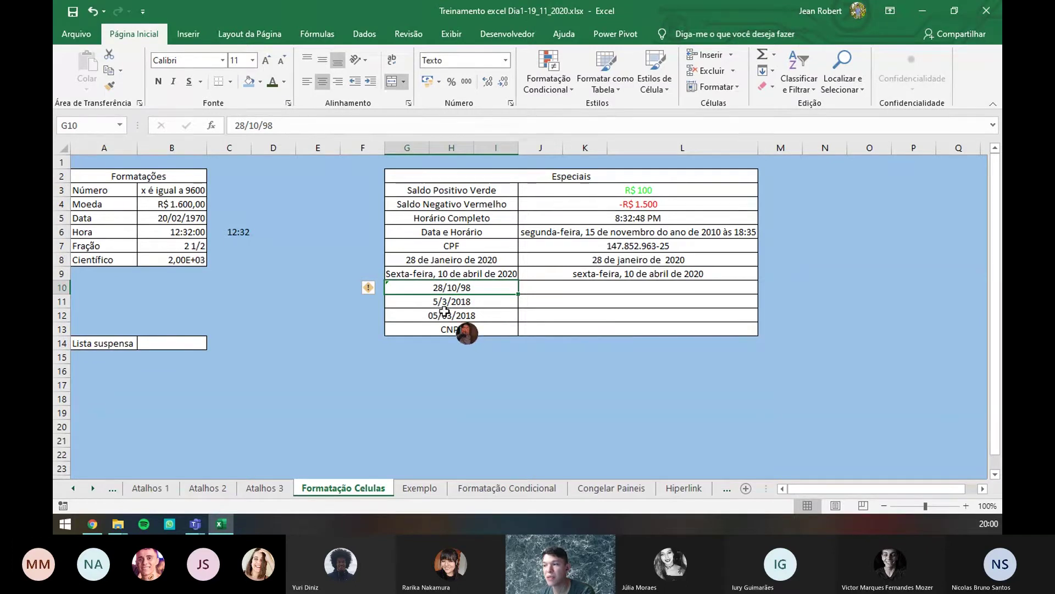
click(542, 288)
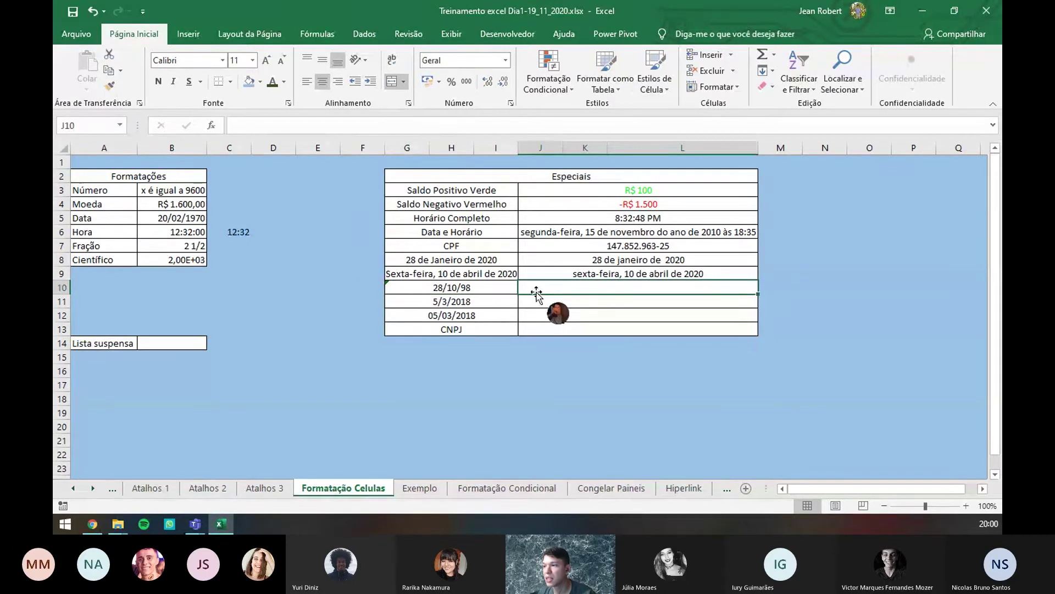
click(516, 287)
key(ctrl+c)
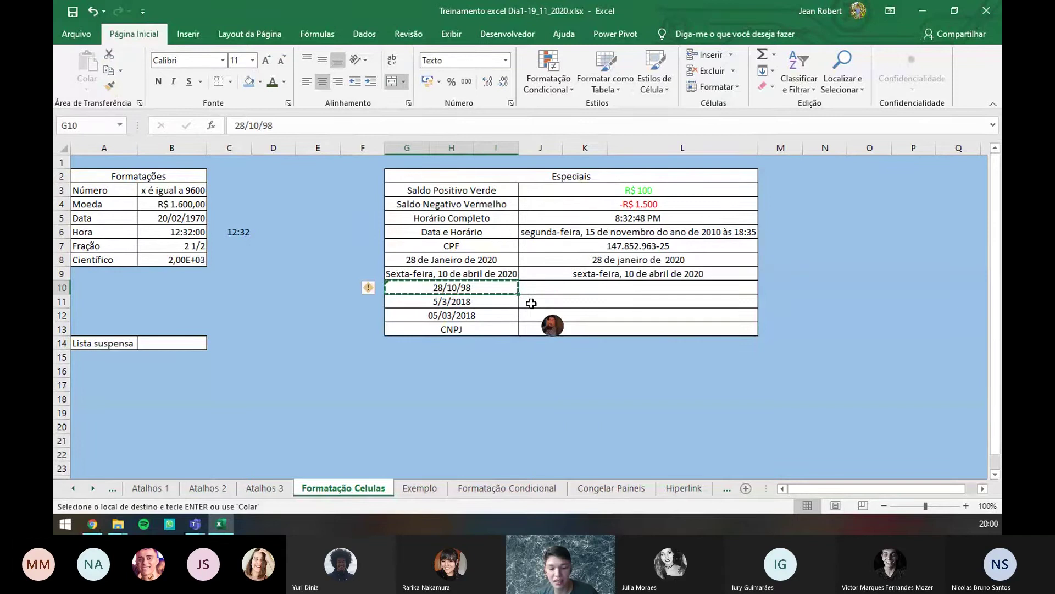
click(579, 286)
key(ctrl+v)
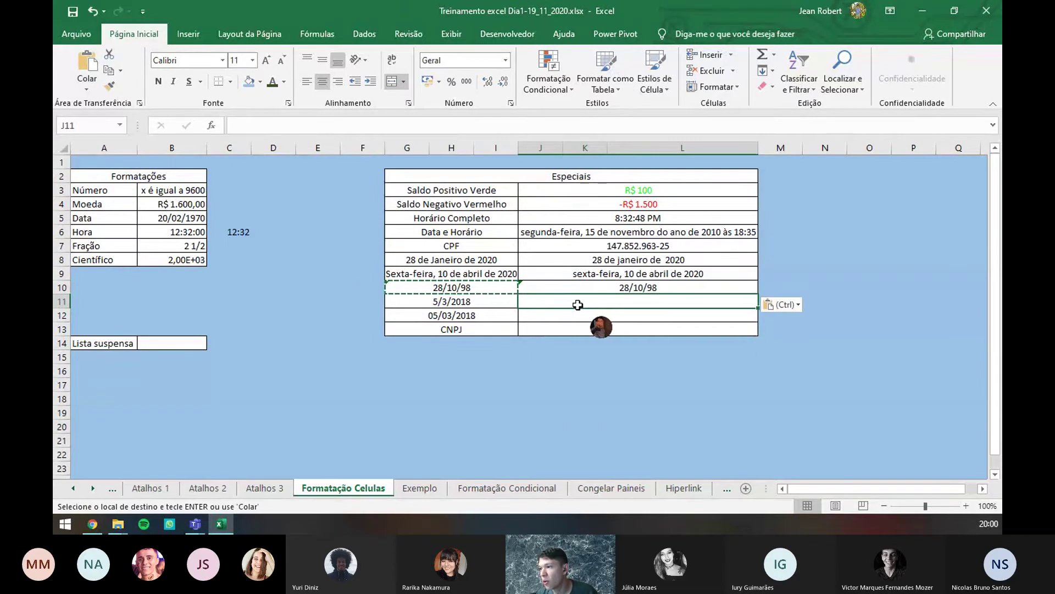
- Copy 5/3/2018 from G11 into J11
click(502, 304)
key(ctrl+c)
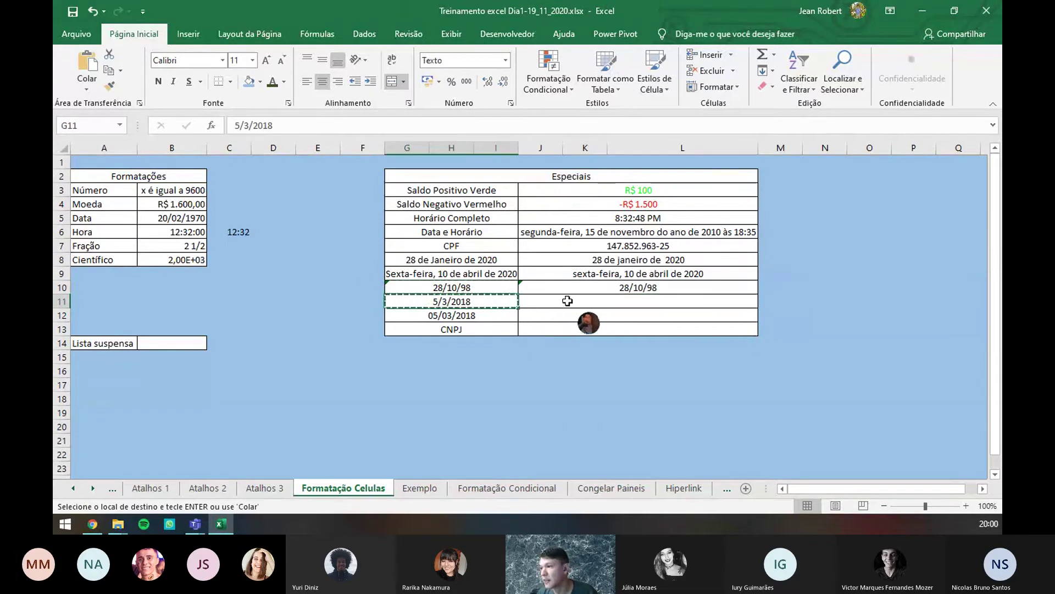
click(574, 305)
key(ctrl+v)
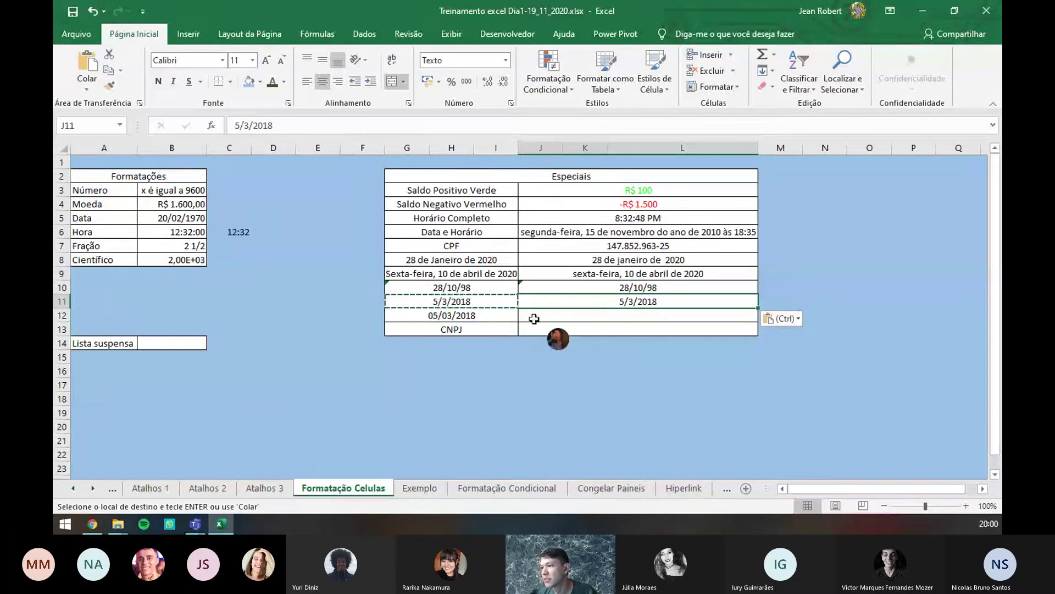
click(589, 287)
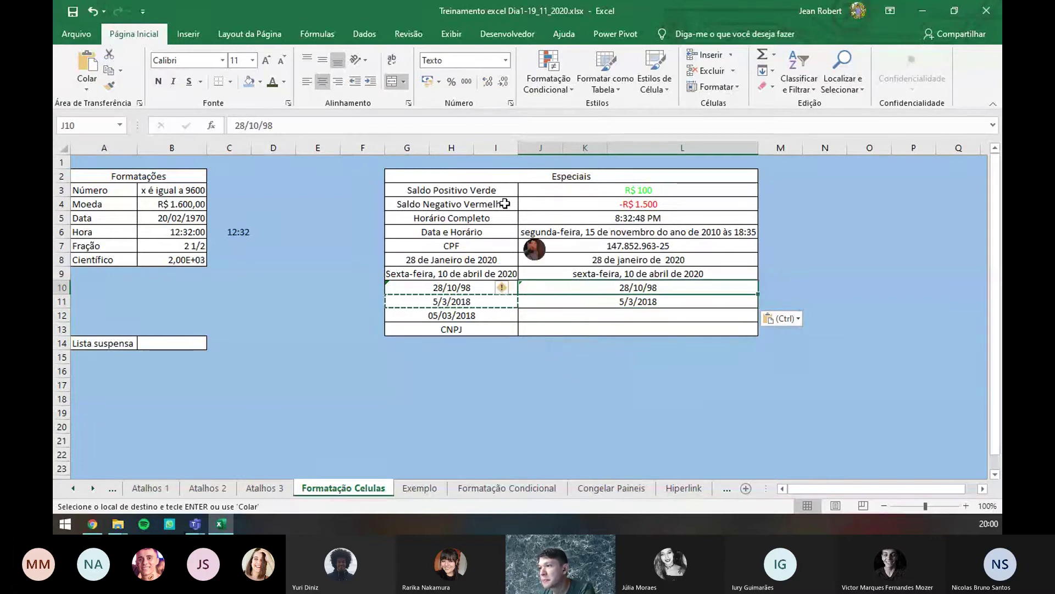
- Replace J10's @ custom number format code with dd/mm/aa
click(510, 105)
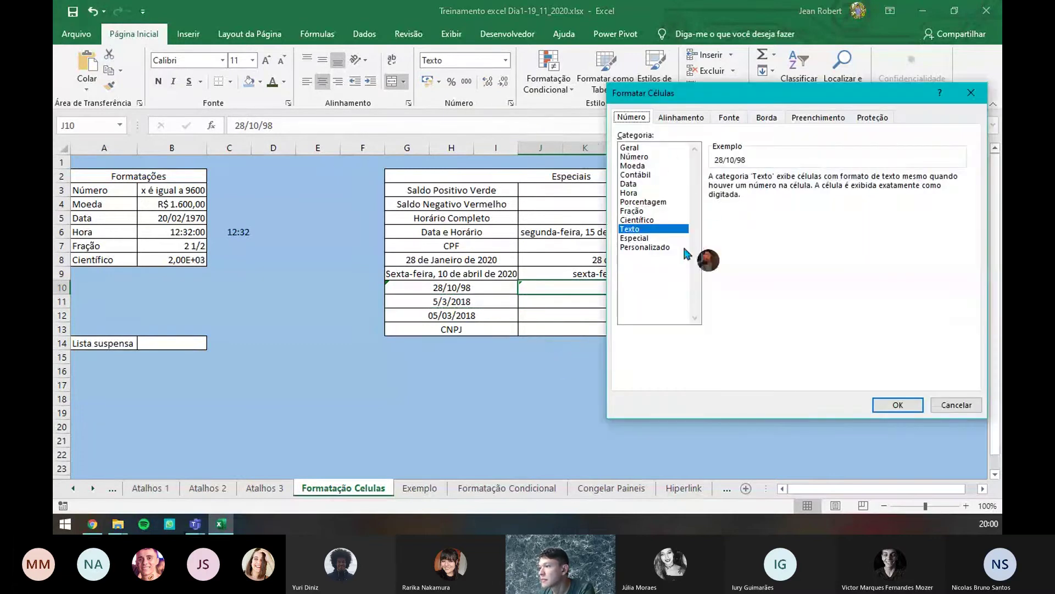
click(665, 247)
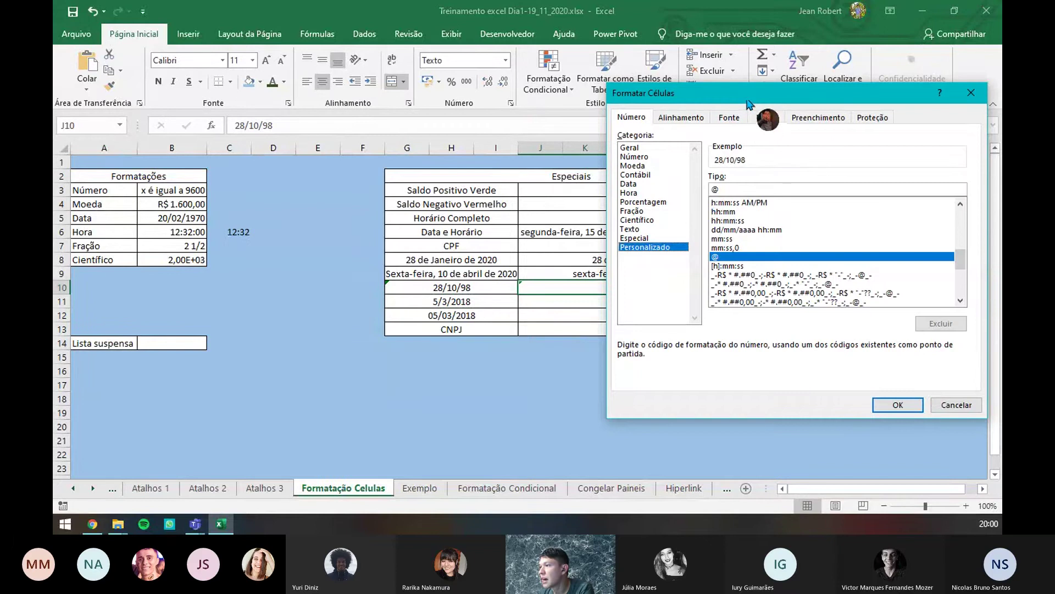
drag(748, 103, 811, 117)
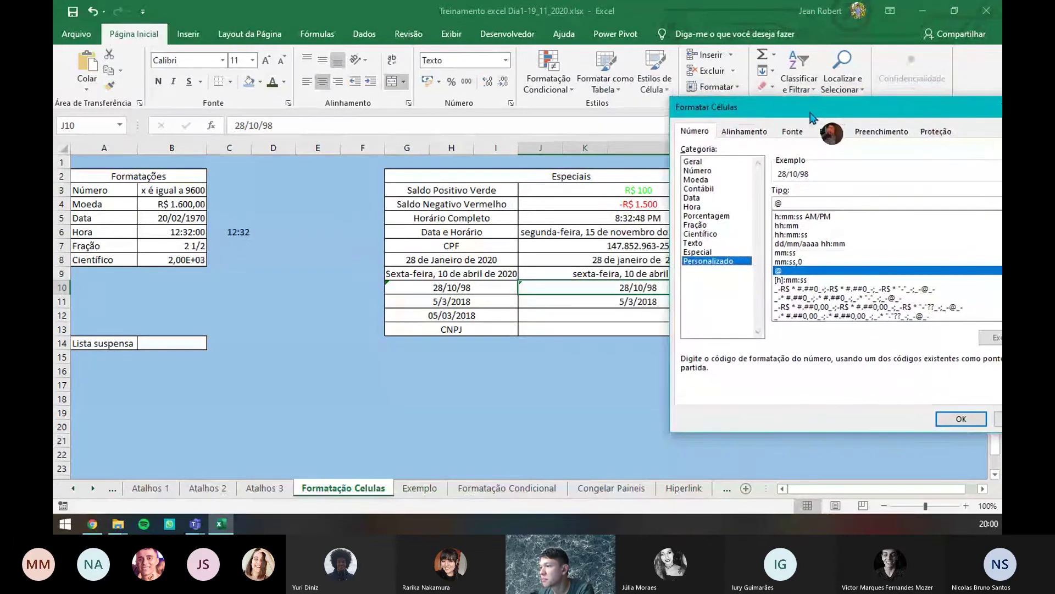
click(800, 202)
key(BackSpace)
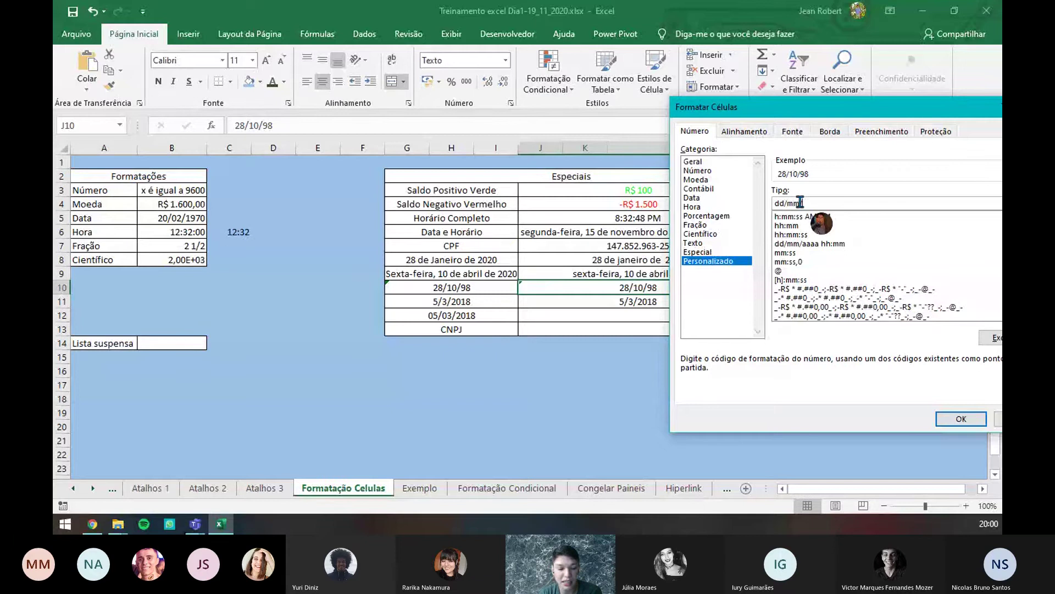
text(dd/mm/aa)
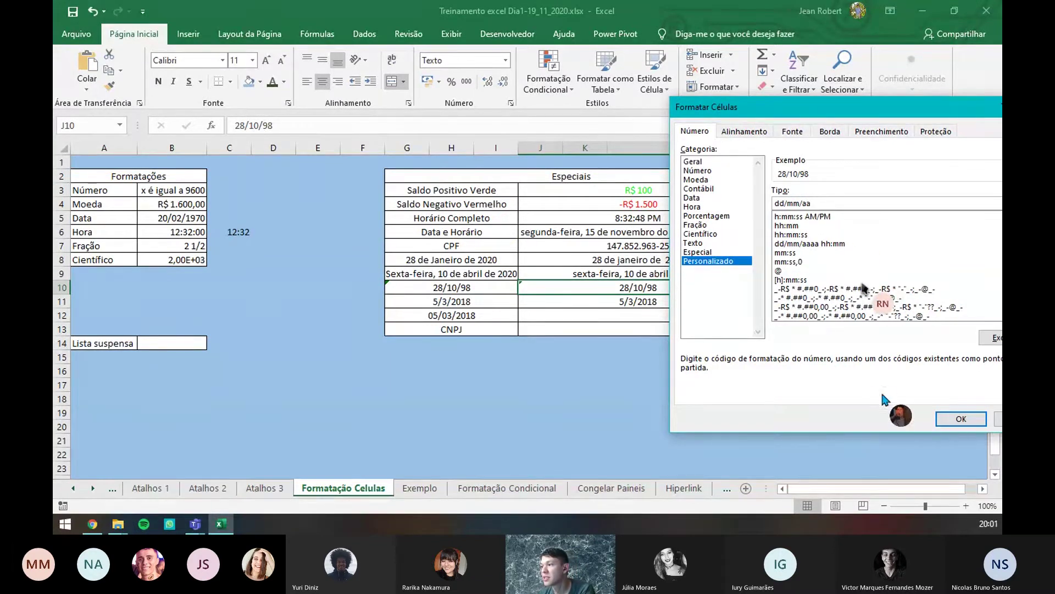
click(956, 420)
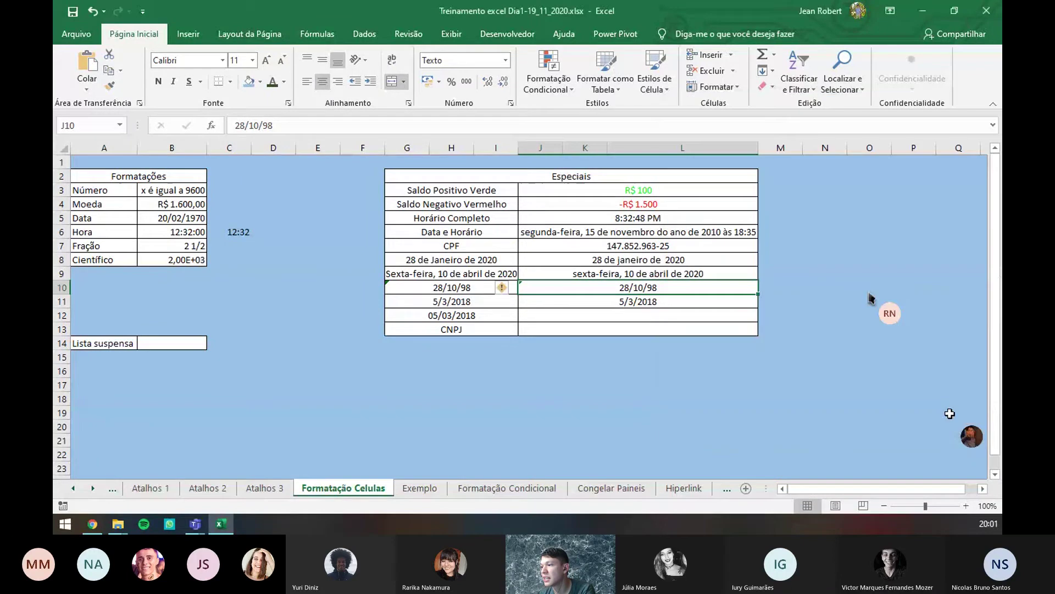
- Edit the date in J10, typing 19, and commit it
click(265, 125)
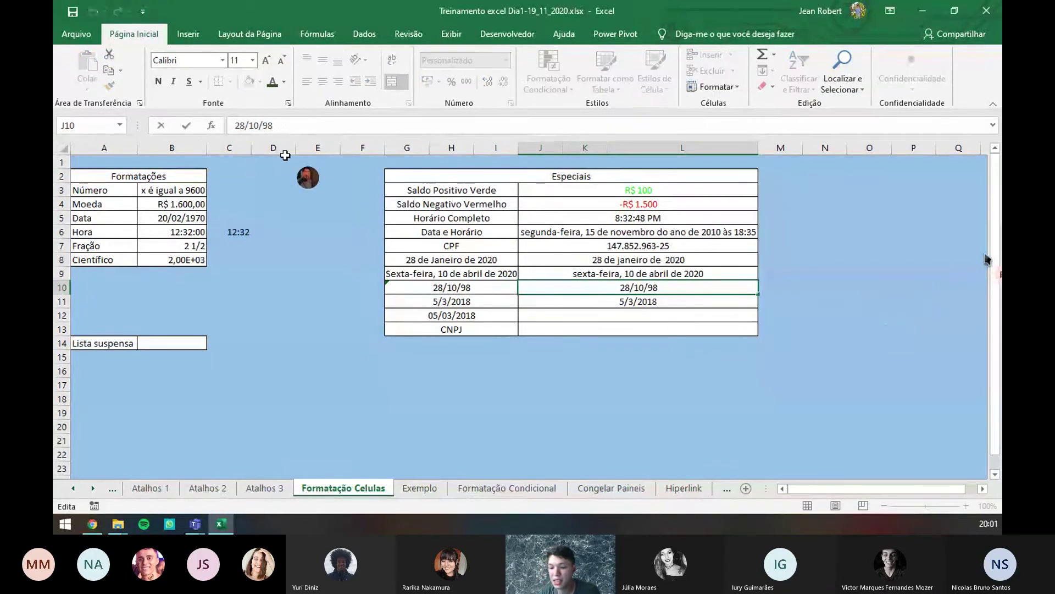
text(19)
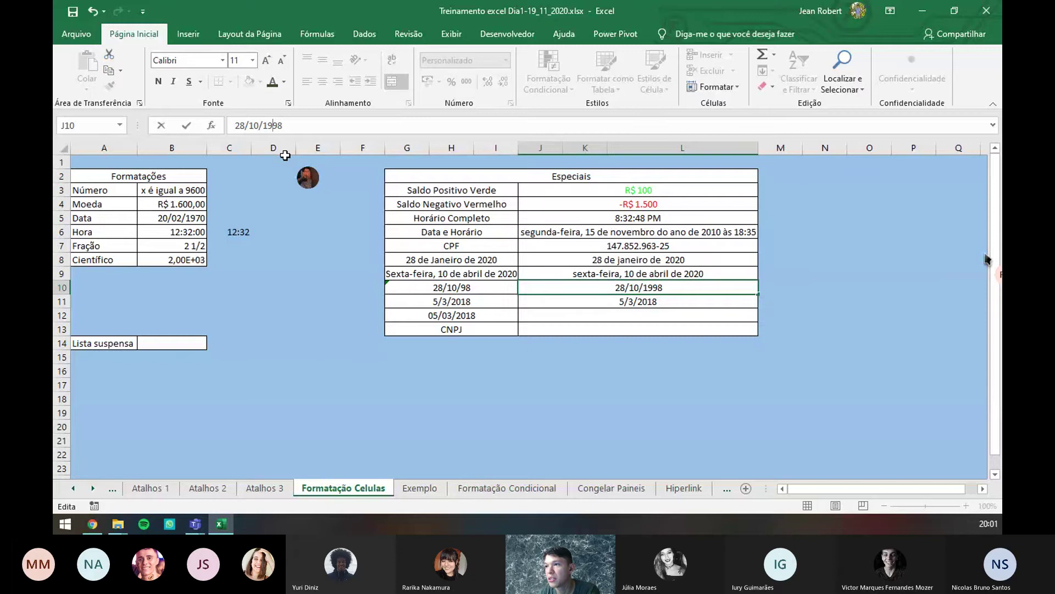
key(Return)
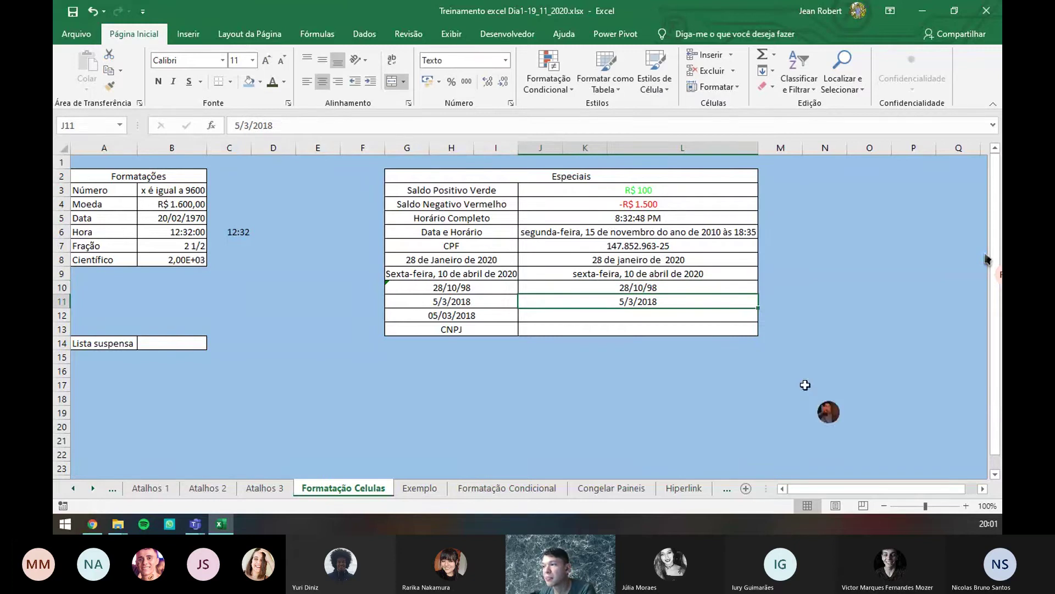
- Clear the 5/3/2018 entry from J11, ending on cell J13
click(711, 284)
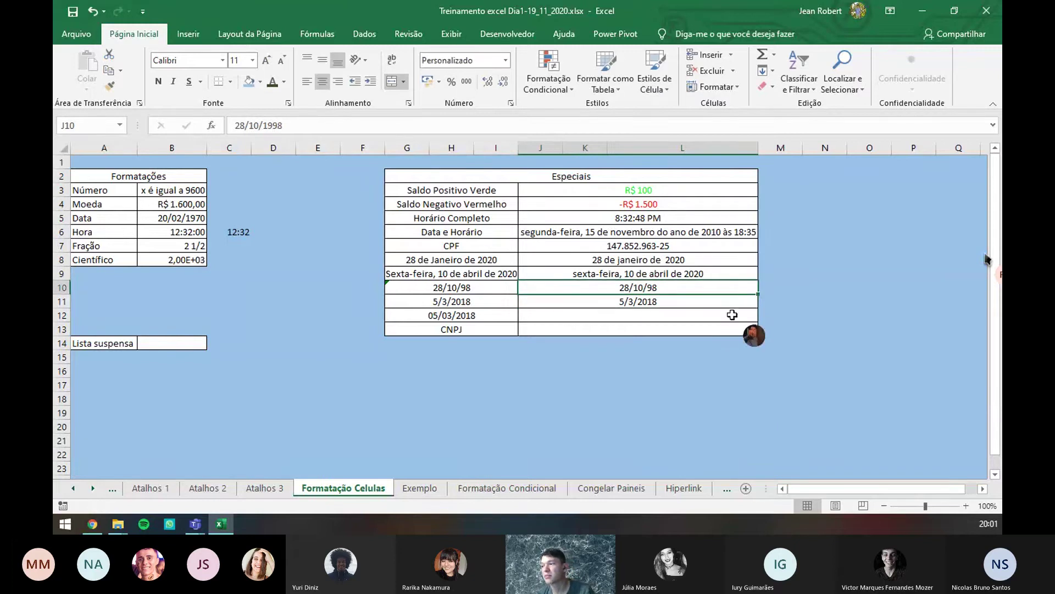
click(681, 305)
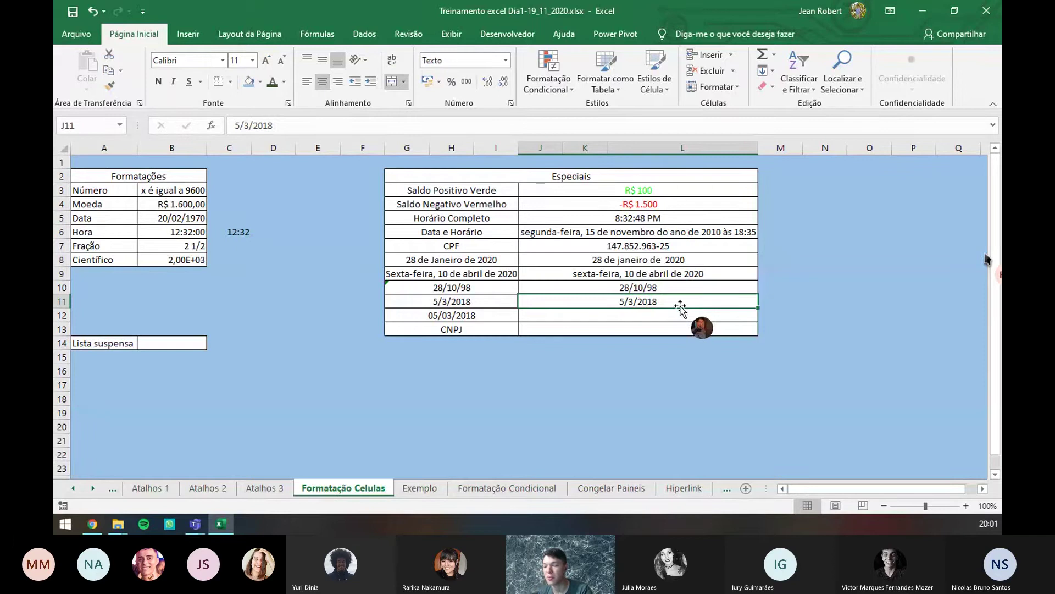
key(Delete)
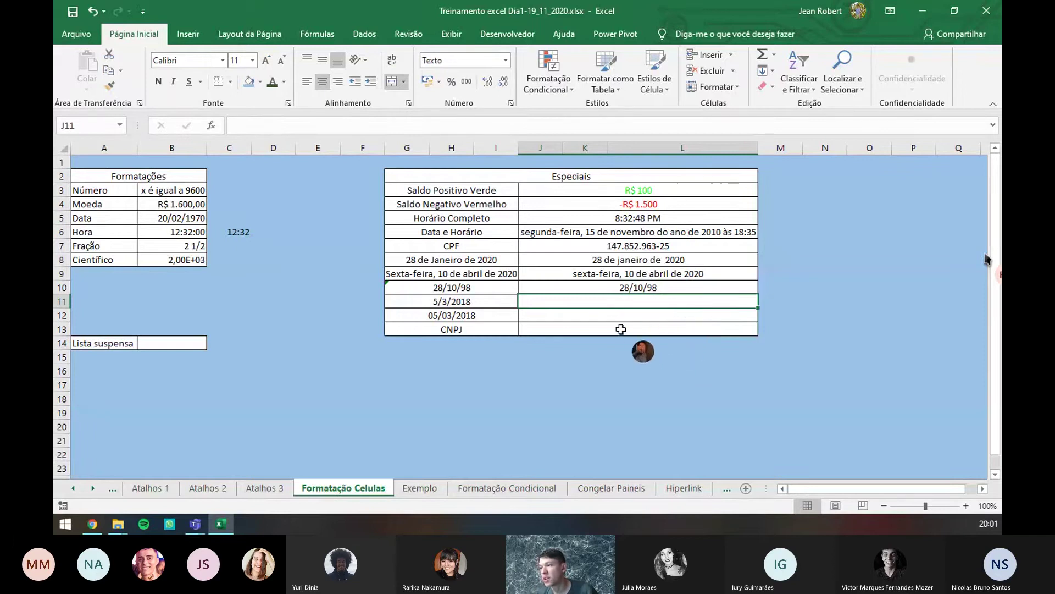
click(630, 327)
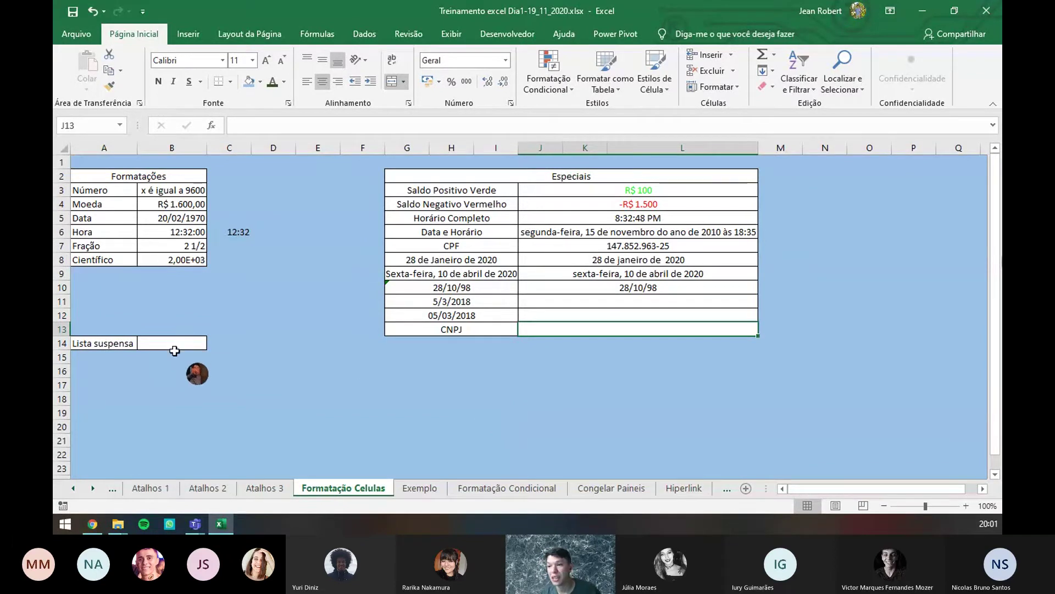
- Select cell B14 beside the Lista suspensa label and switch to the Dados tools
click(171, 342)
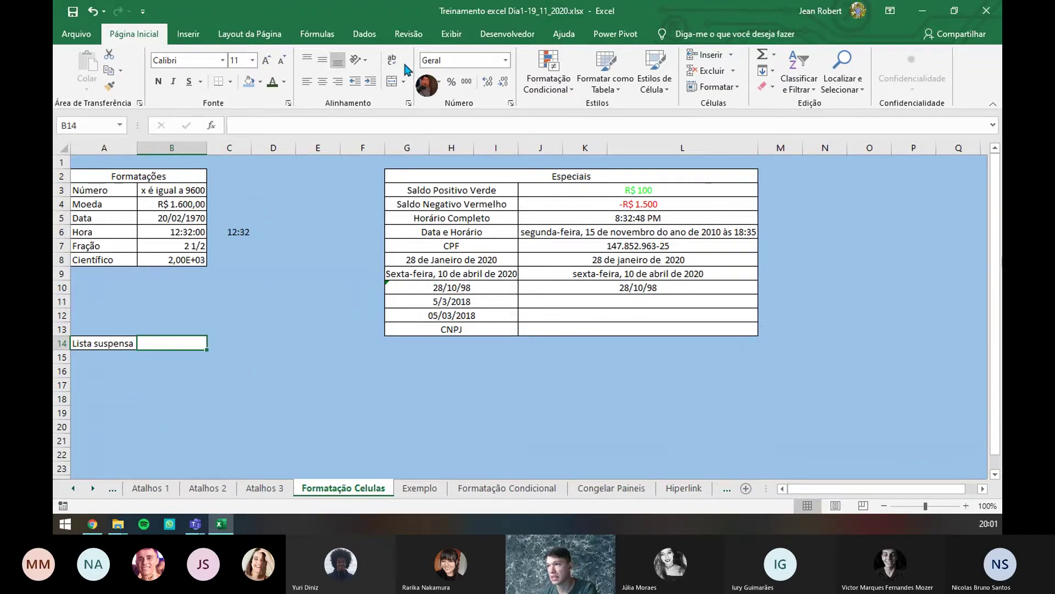
click(364, 36)
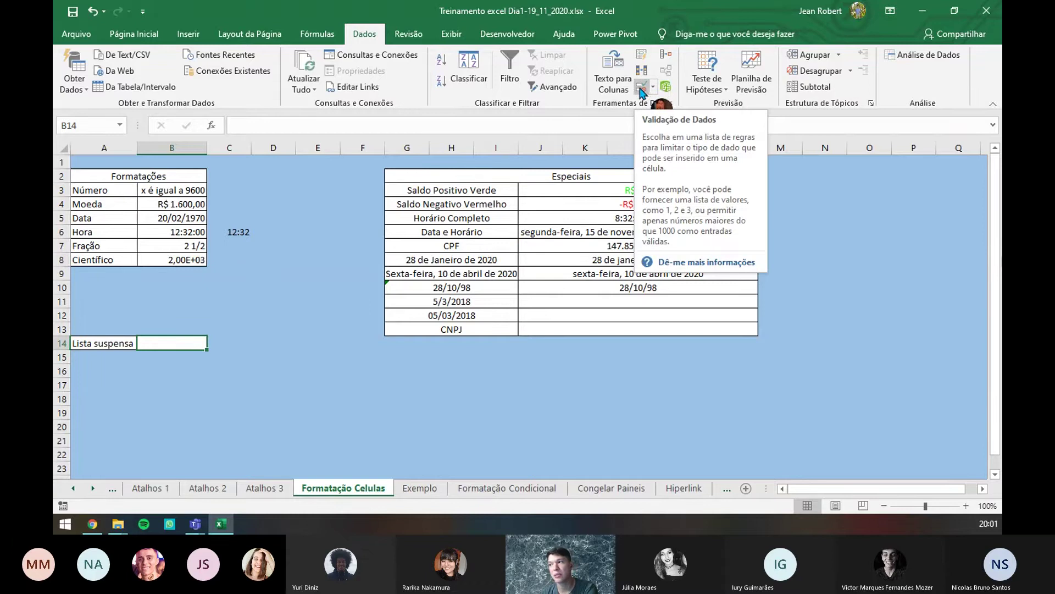
- Give B14 a Lista validation rule with source 1;2;3;4;5
click(641, 88)
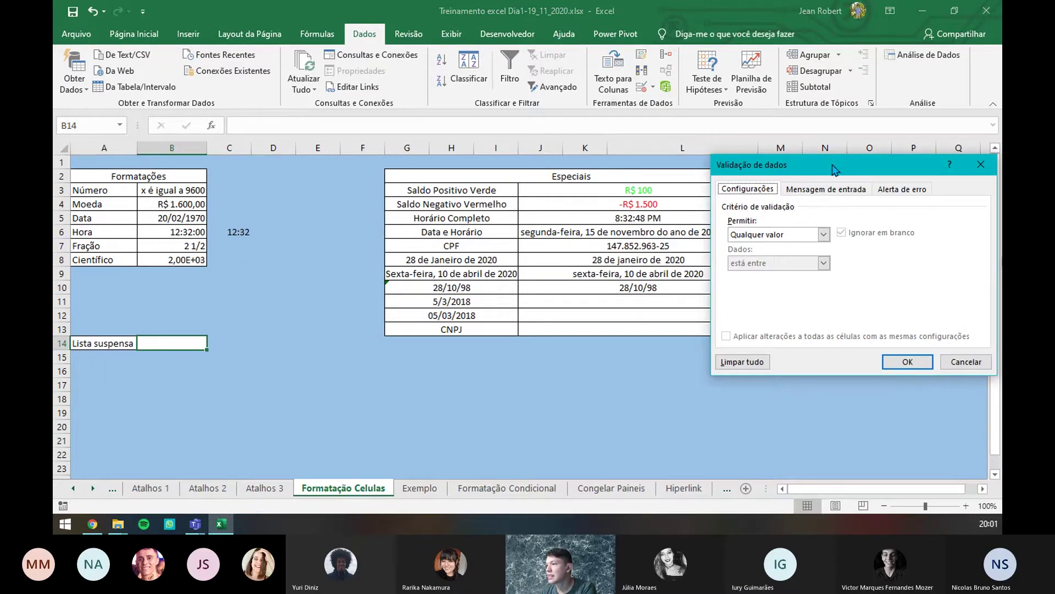
drag(837, 171, 536, 127)
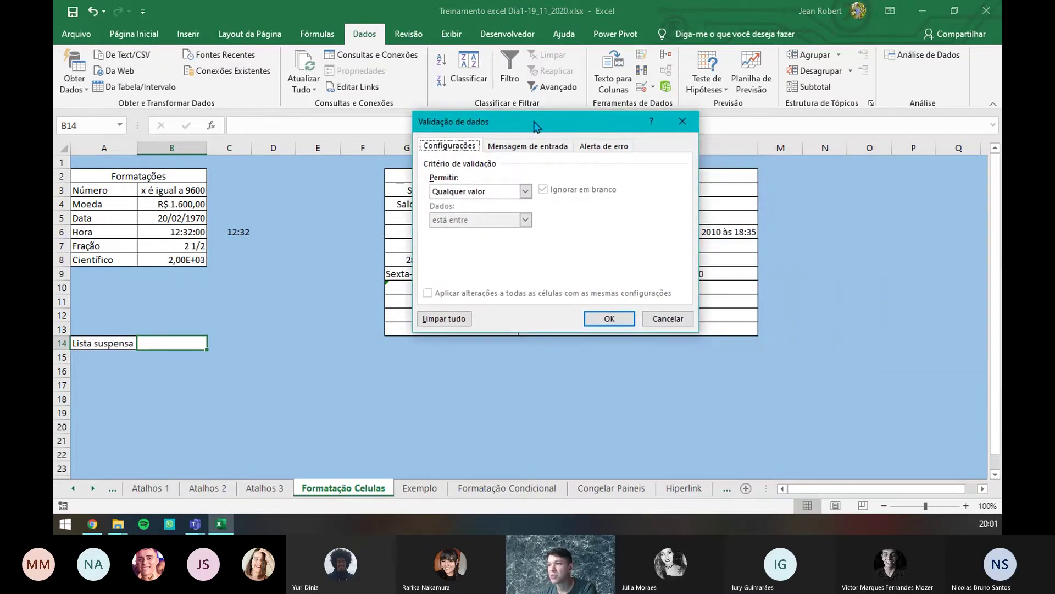
click(524, 193)
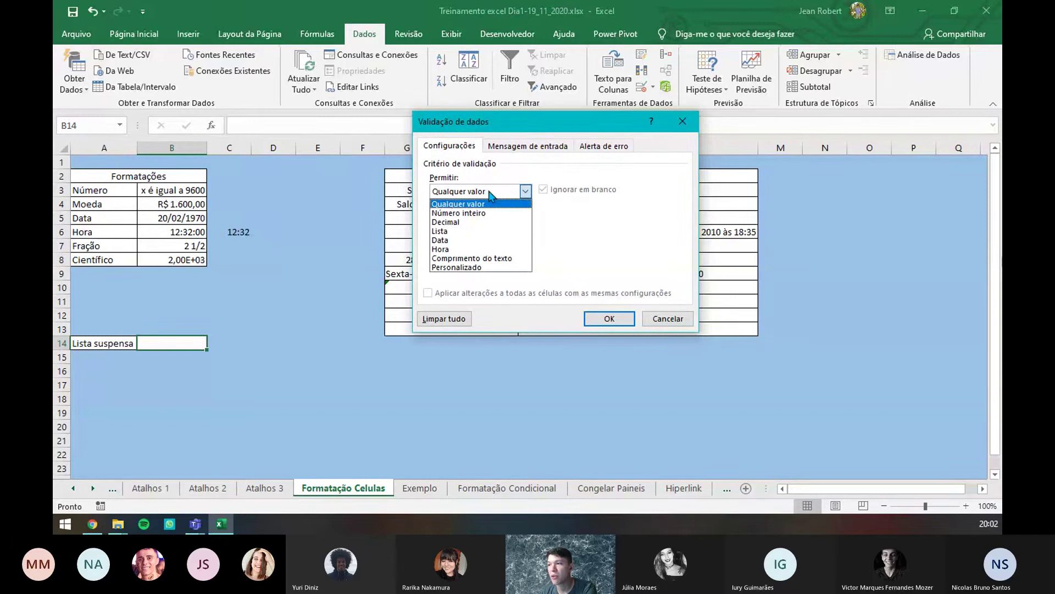
click(470, 232)
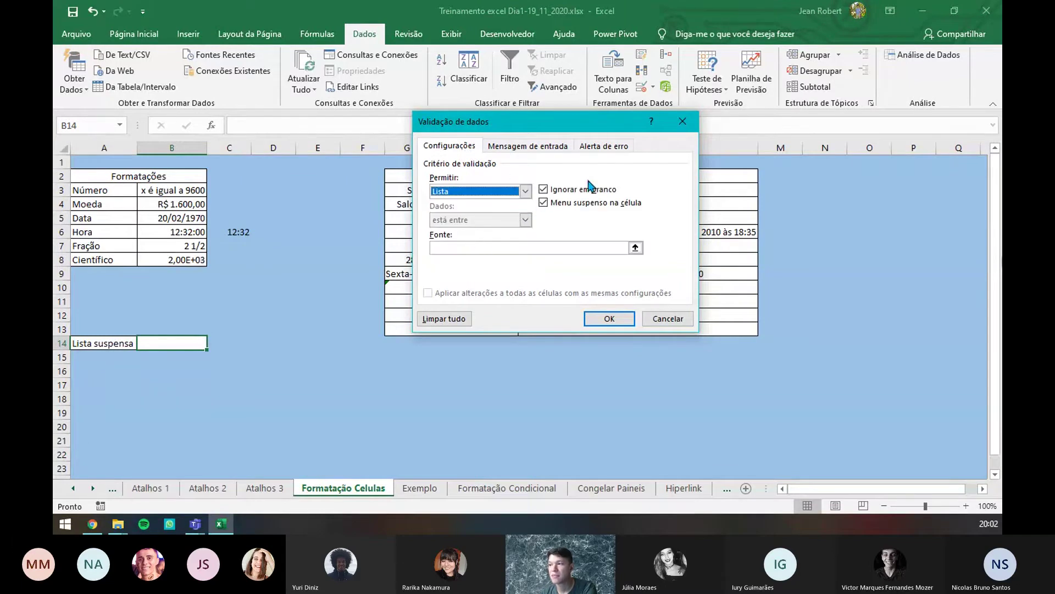
click(484, 249)
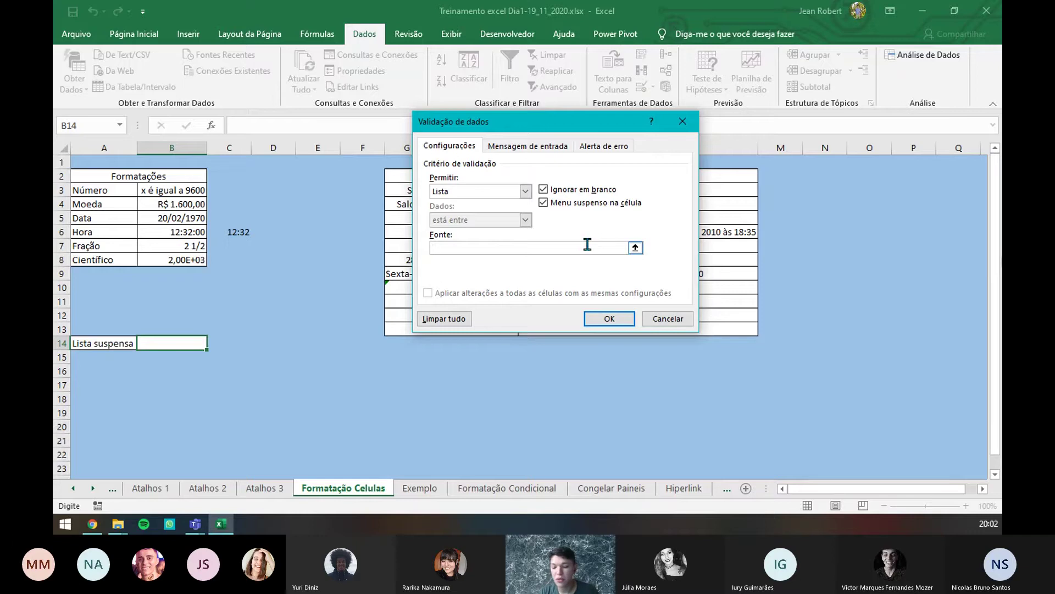
text(1;2;3;4;5)
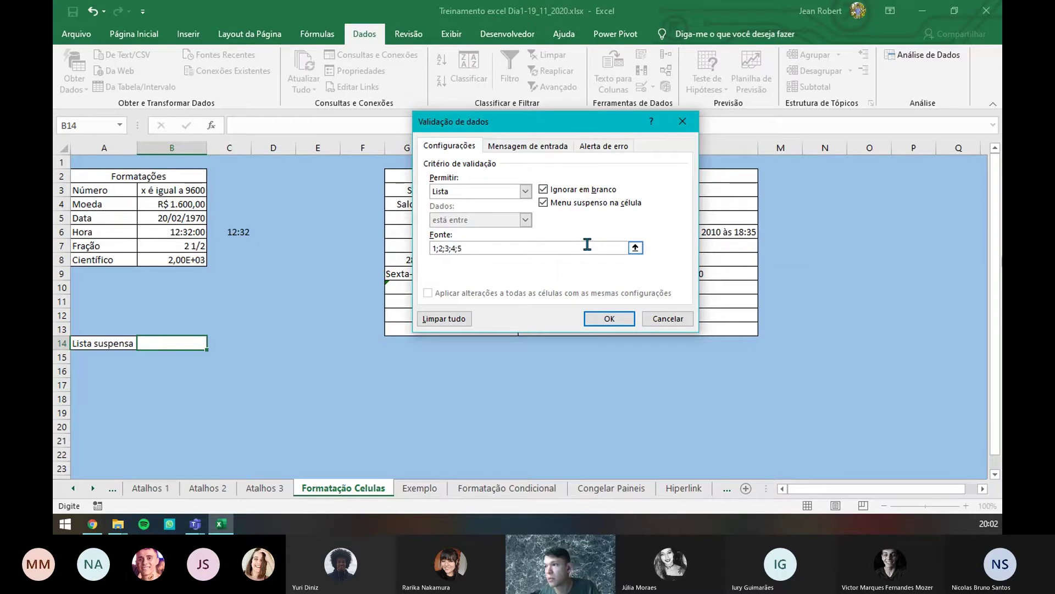
click(608, 319)
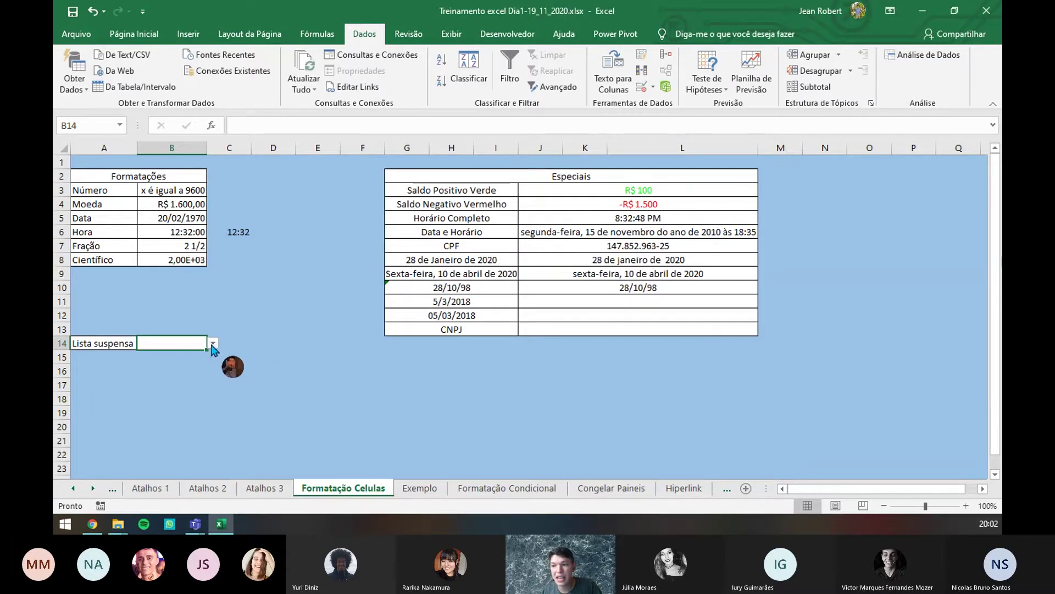
- Pick 4 from B14's drop-down list and confirm the cell keeps 4
click(212, 344)
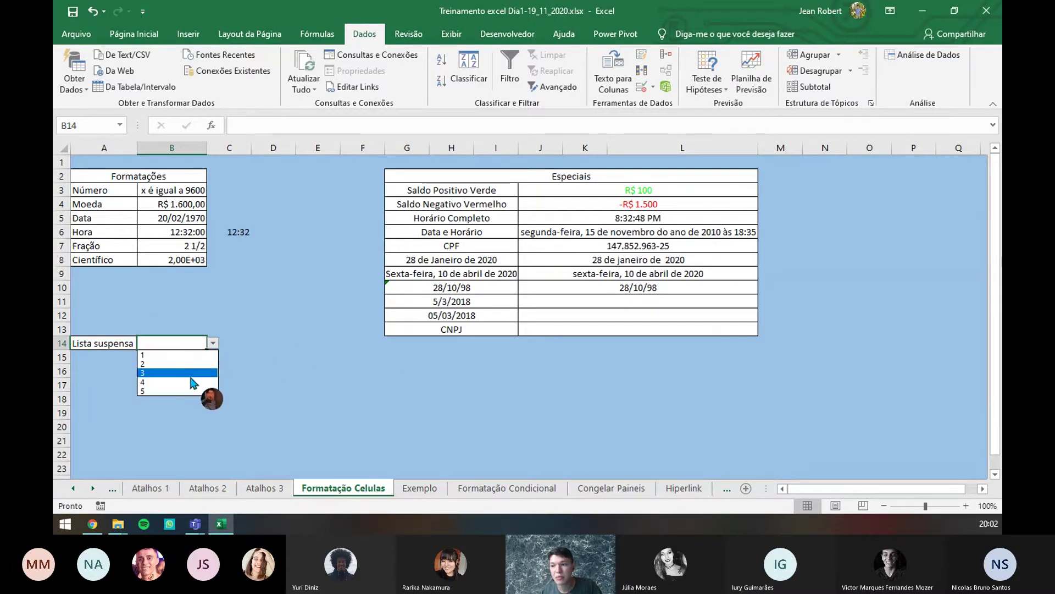
click(213, 344)
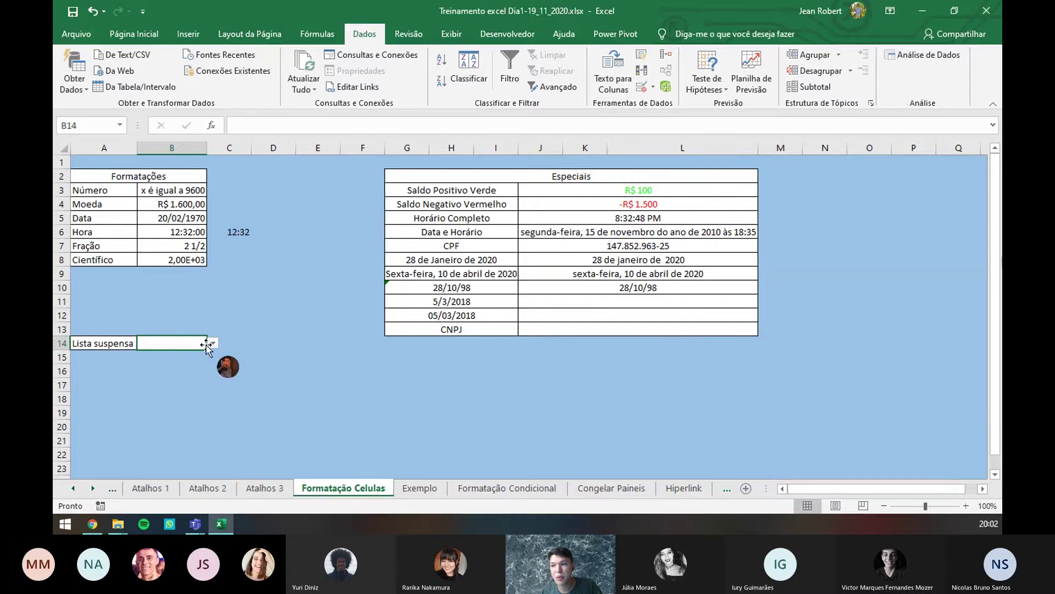
click(213, 344)
click(204, 393)
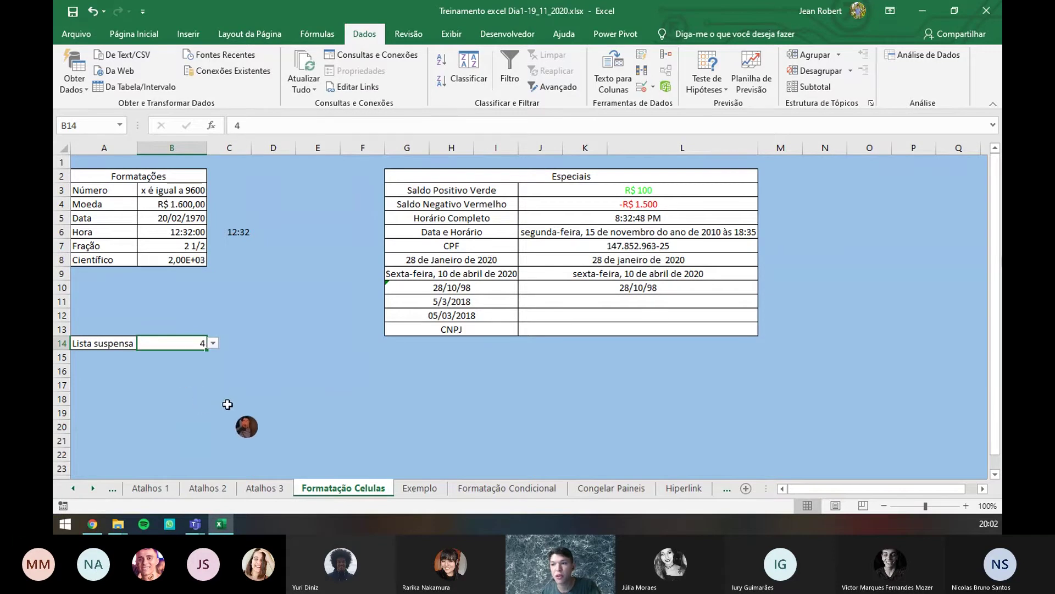
click(230, 411)
click(194, 346)
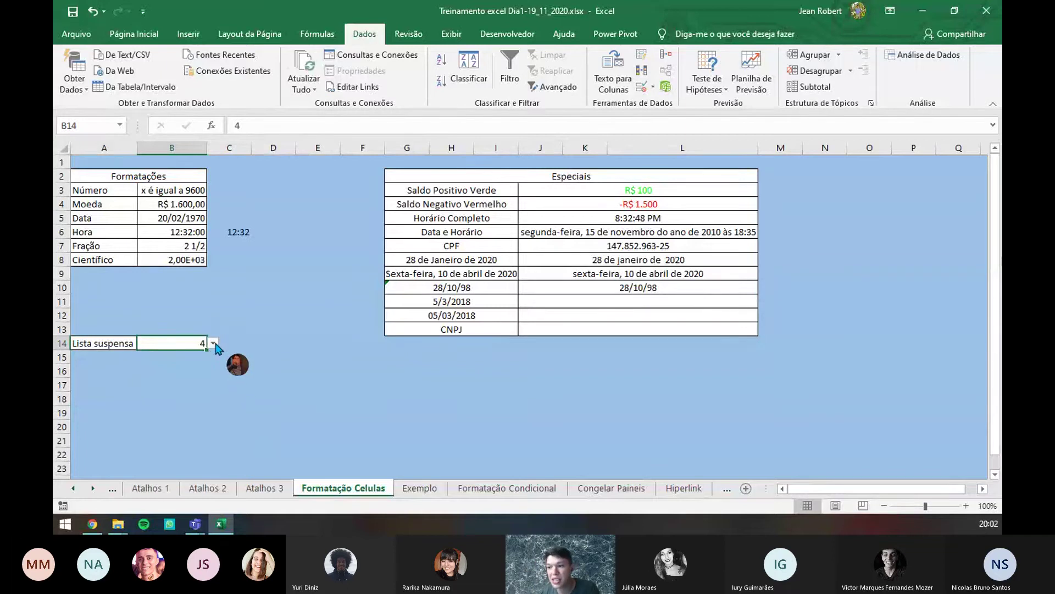
click(212, 343)
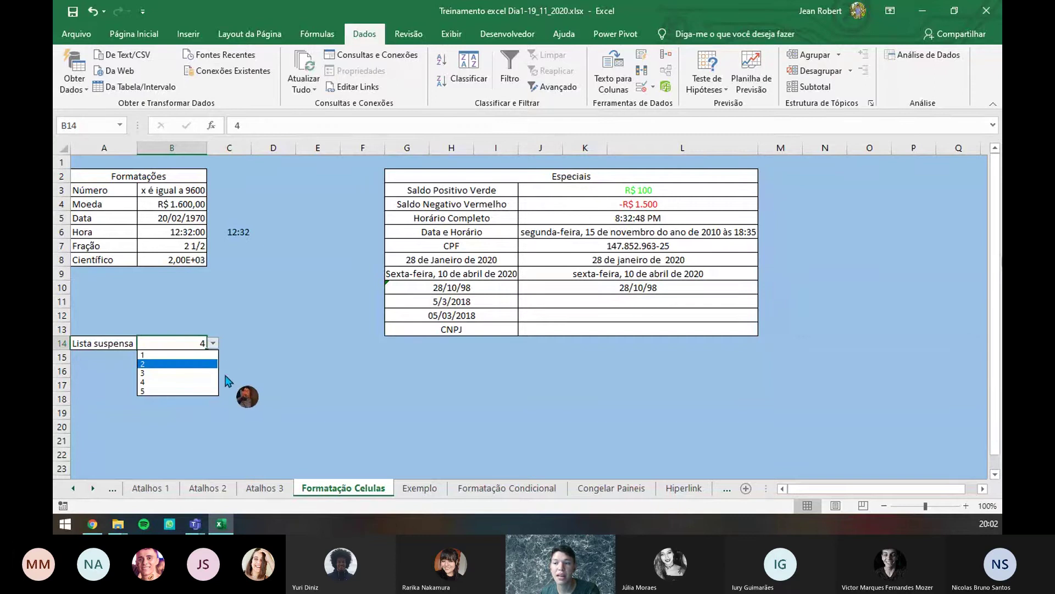
click(213, 343)
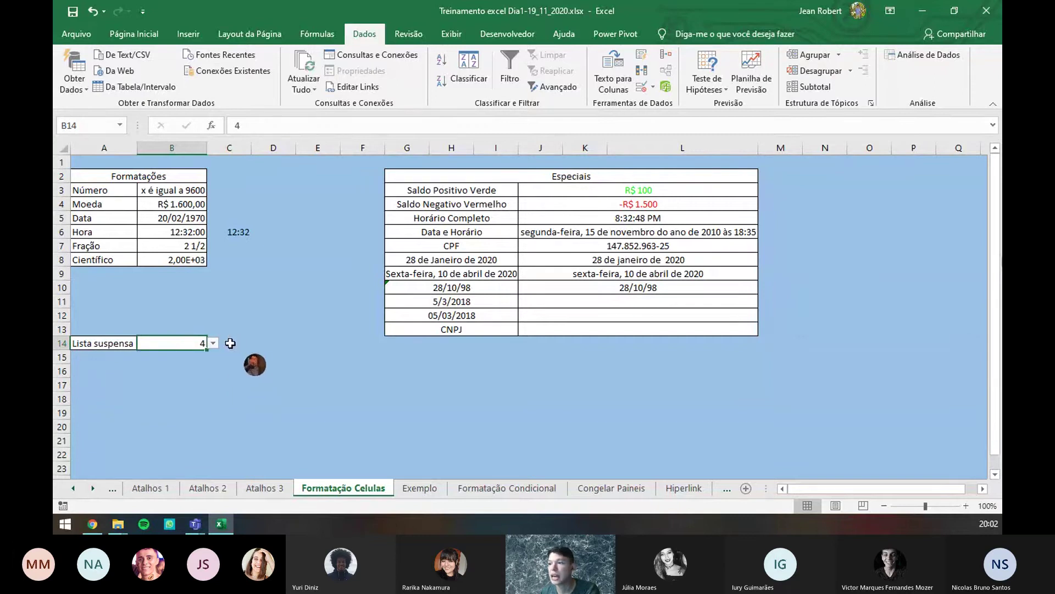
- Fix B14's validation source by removing the stray cell reference, then check the choices
click(642, 86)
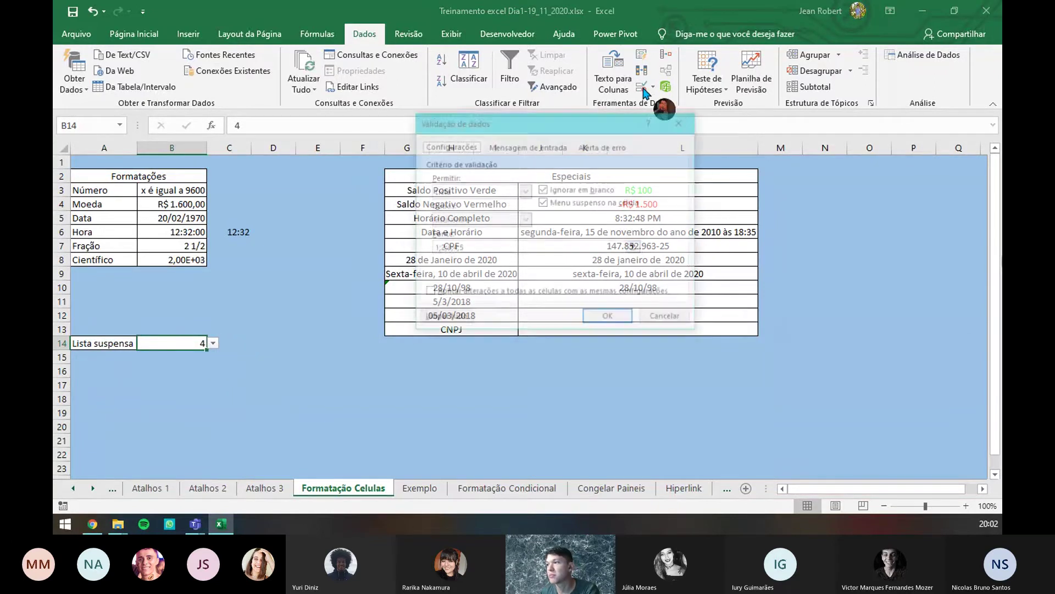
click(438, 249)
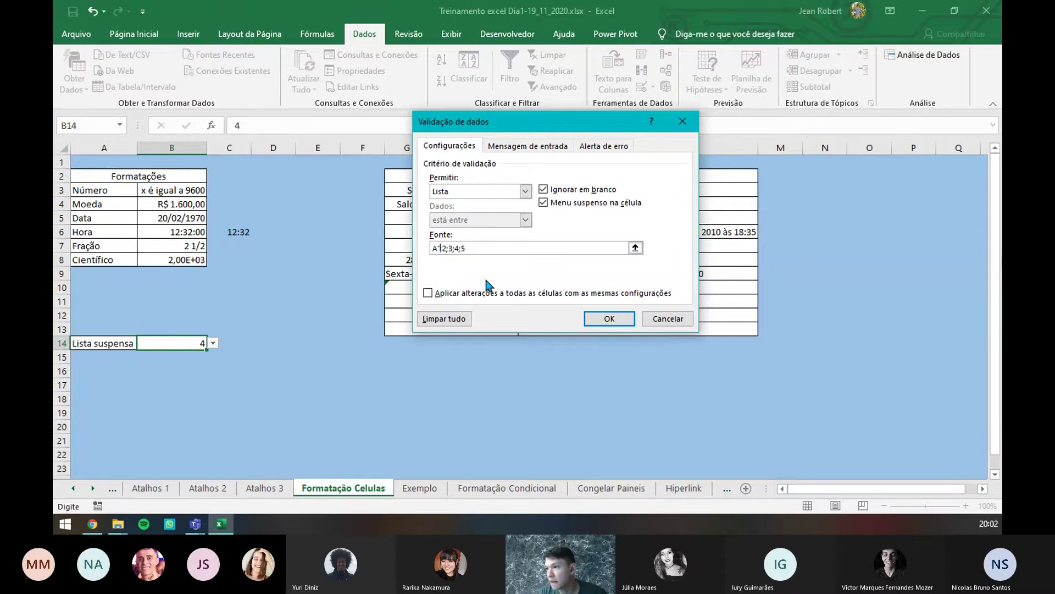
text(+)
key(Left)
key(BackSpace)
key(BackSpace)
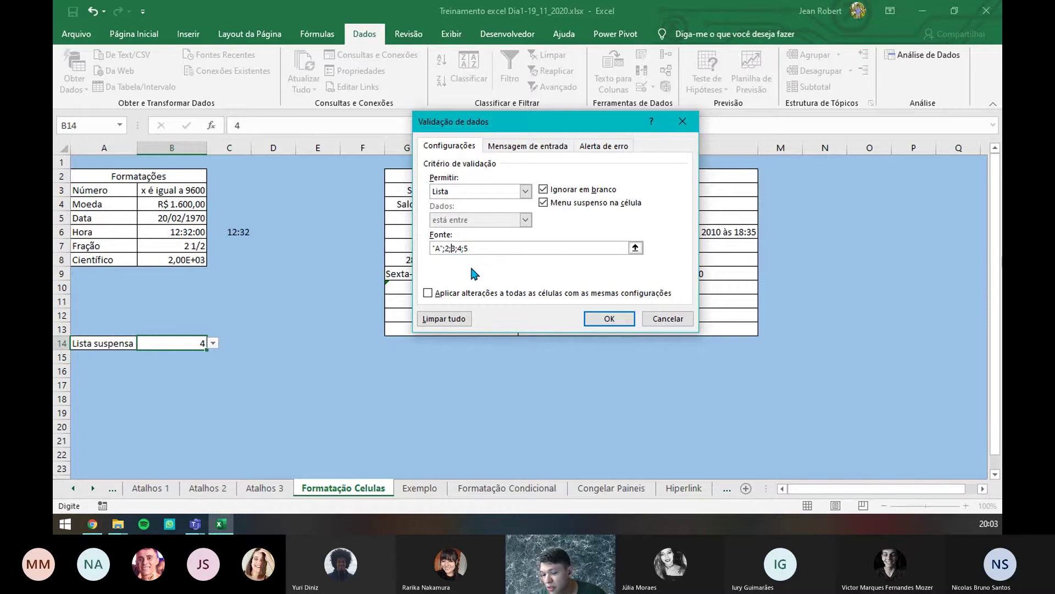
key(BackSpace)
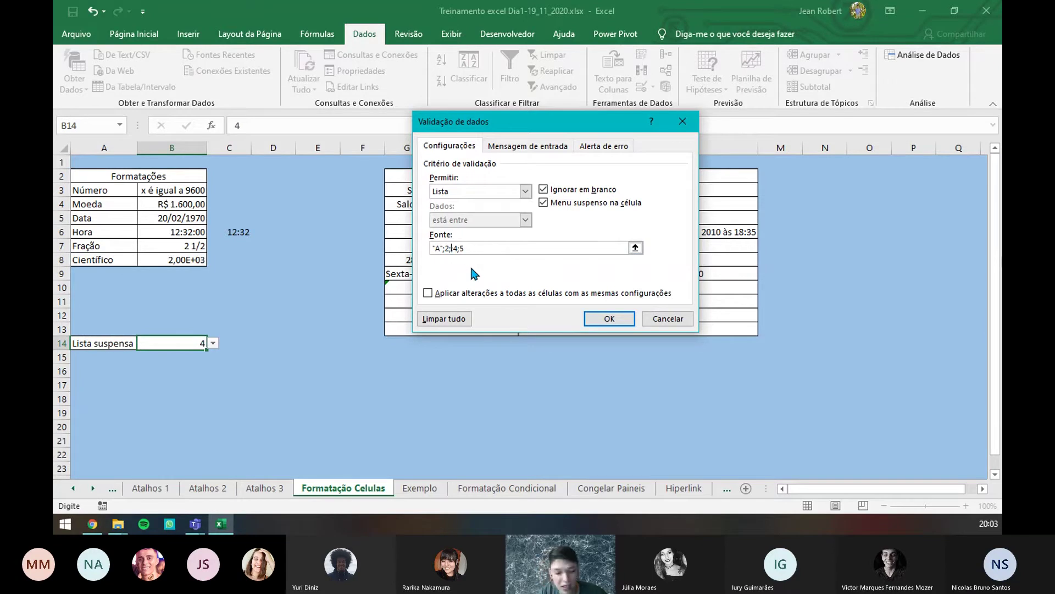
text(B)
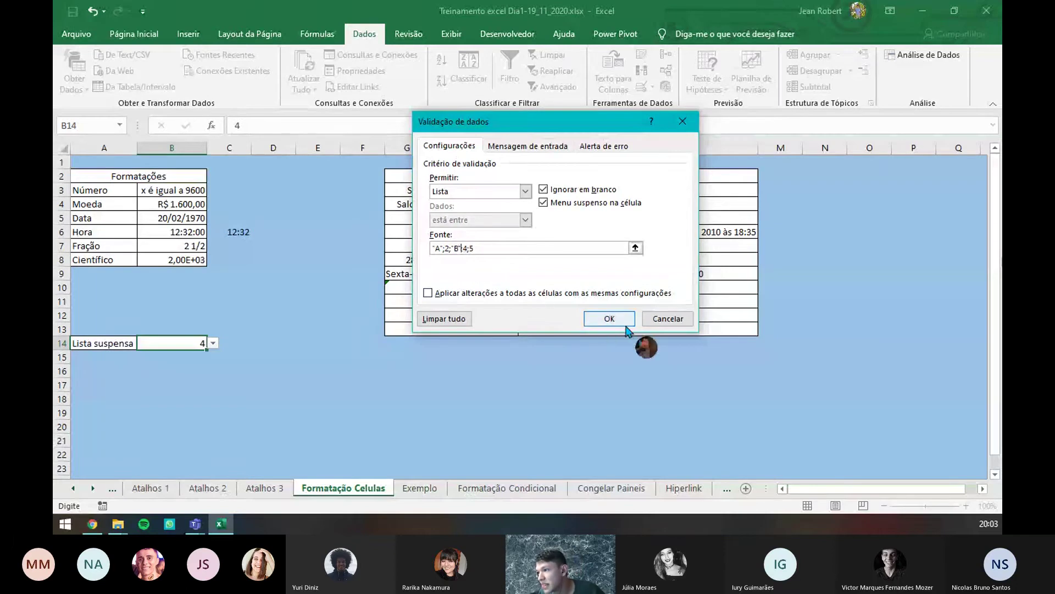
click(609, 318)
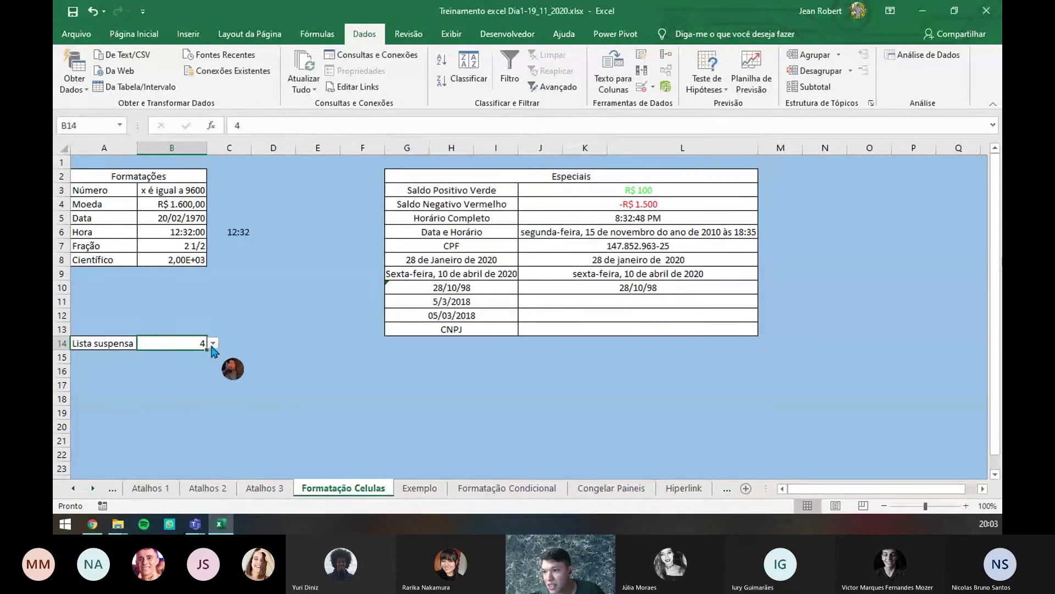
click(212, 343)
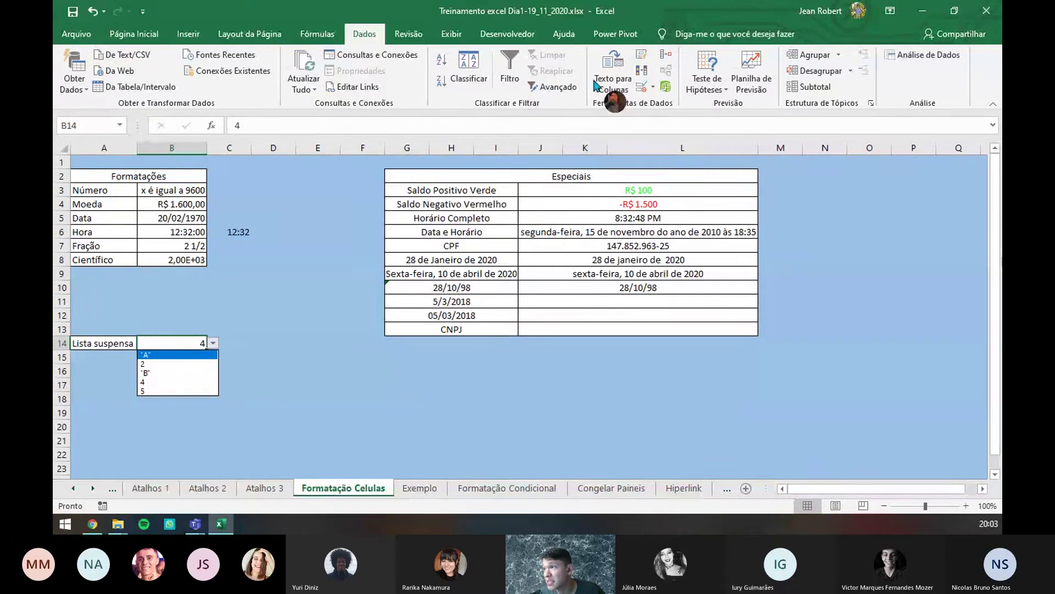
click(643, 90)
- Revise the list source again without quote marks and recheck B14, keeping 4
click(642, 89)
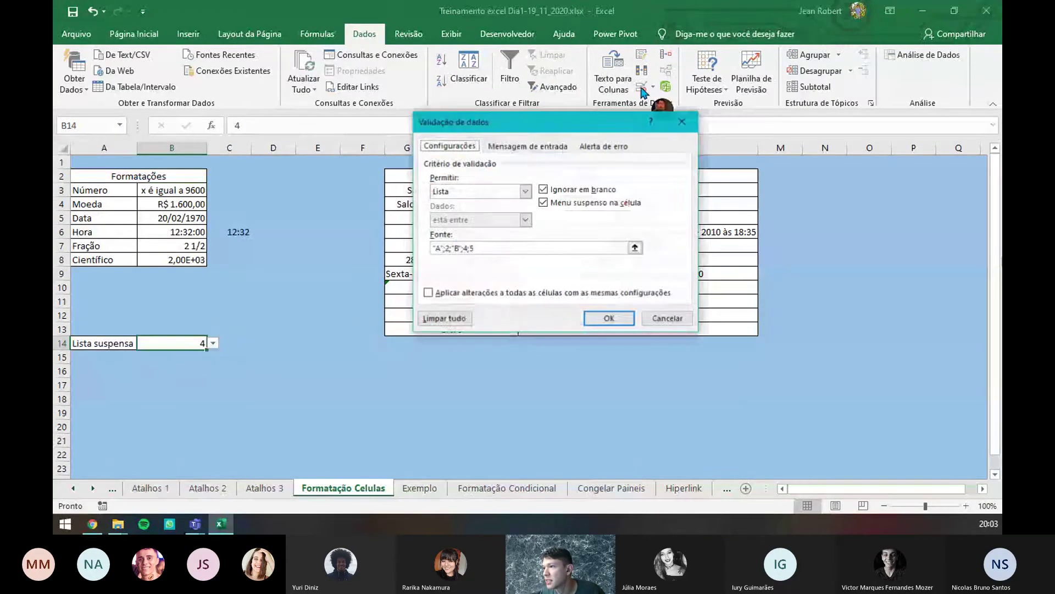
click(461, 249)
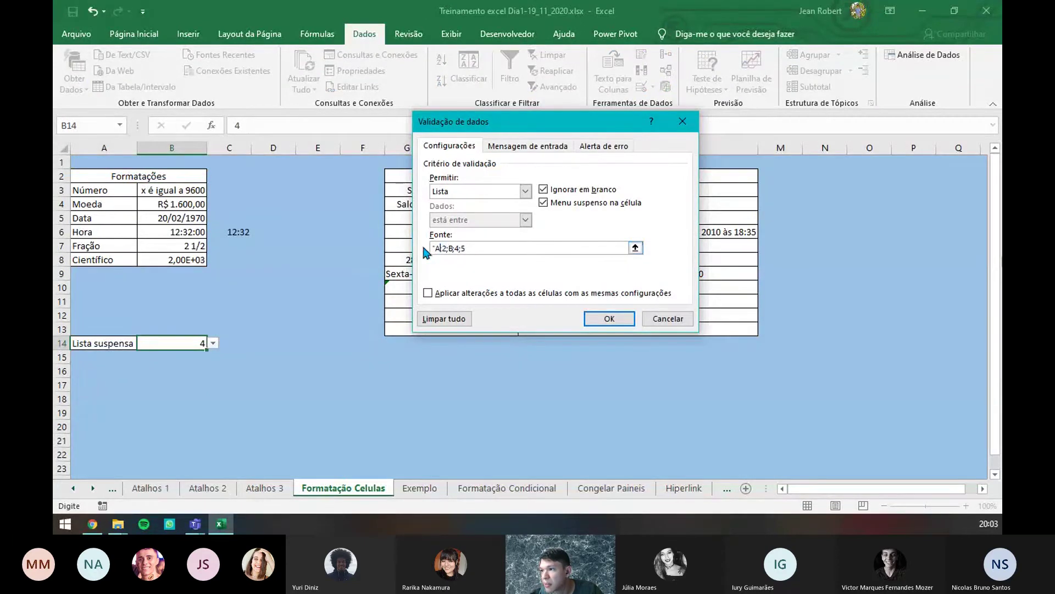
click(609, 318)
click(213, 343)
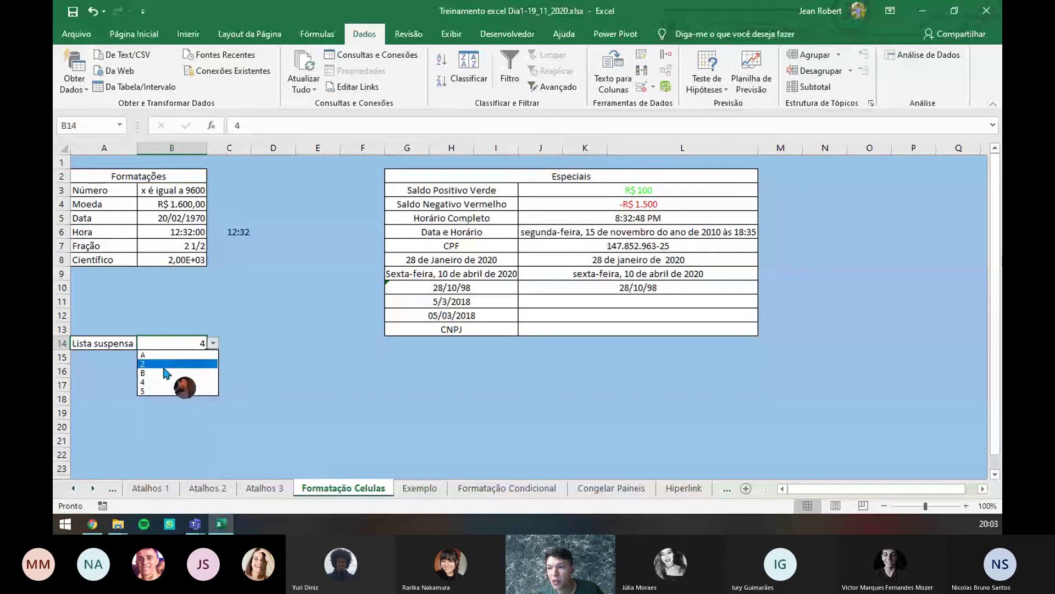
click(213, 344)
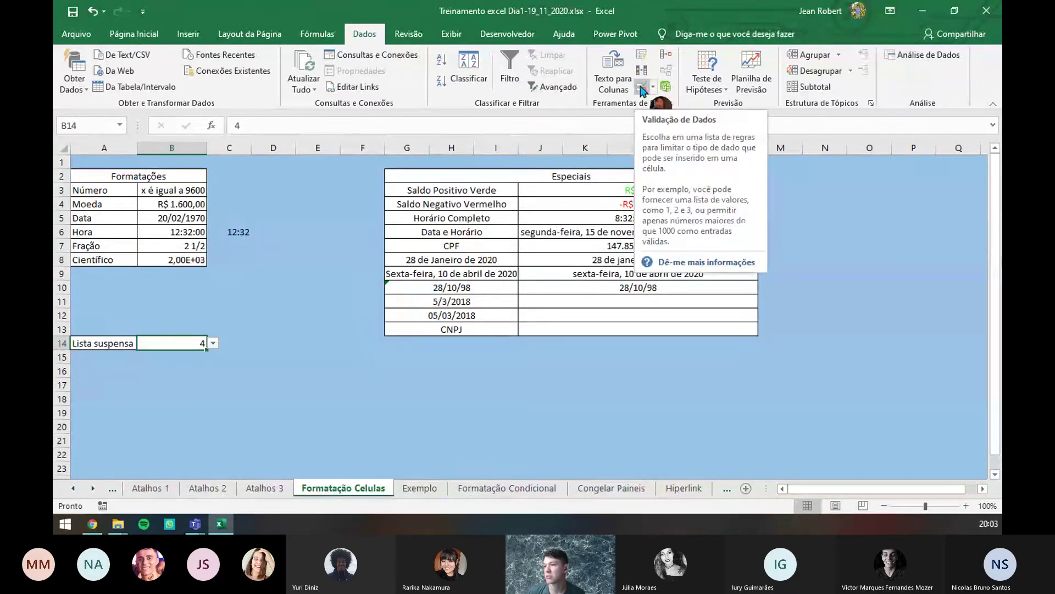
- Look over the Telefone, Celular and RG values on Exemplo, then open the Formatação Condicional sheet
click(424, 489)
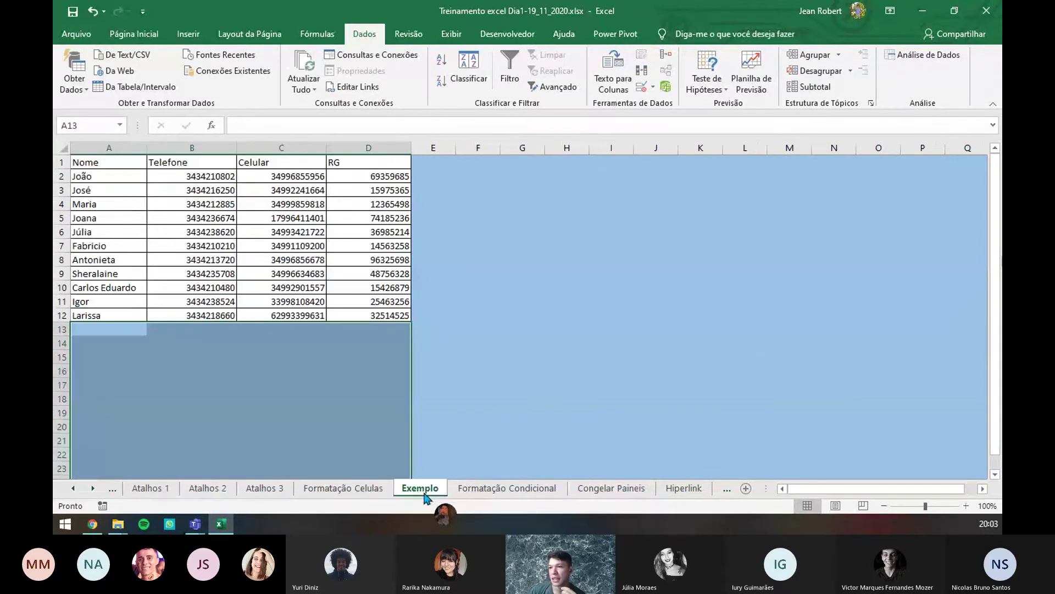
click(313, 343)
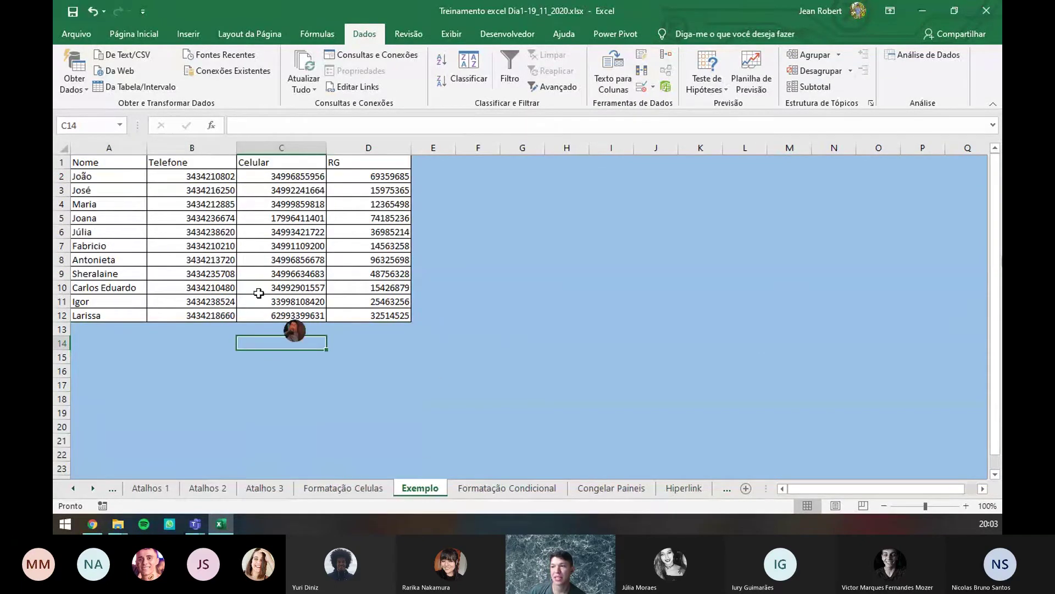
click(174, 176)
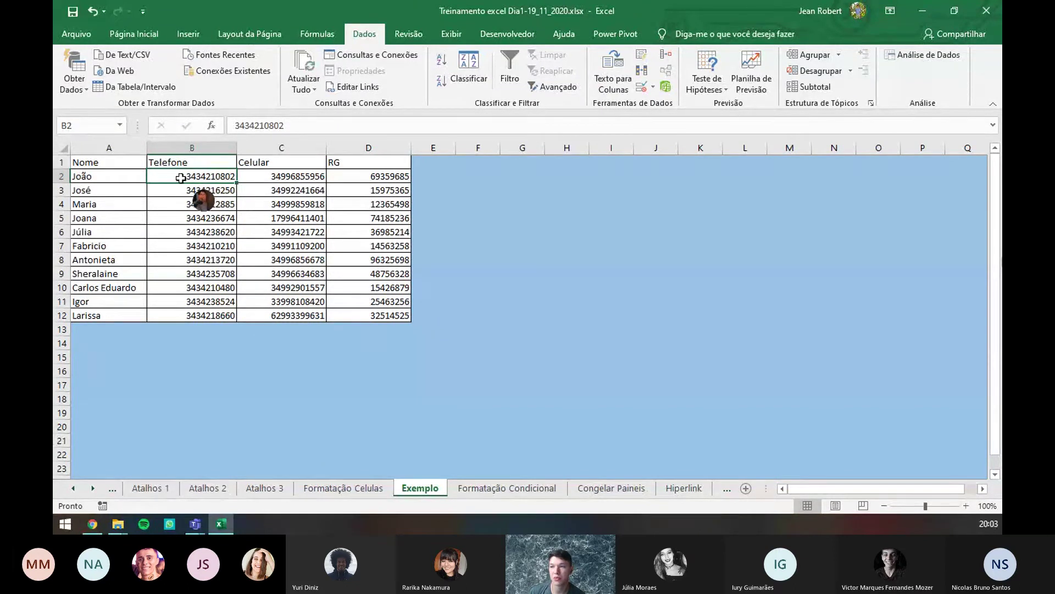
click(281, 178)
click(389, 177)
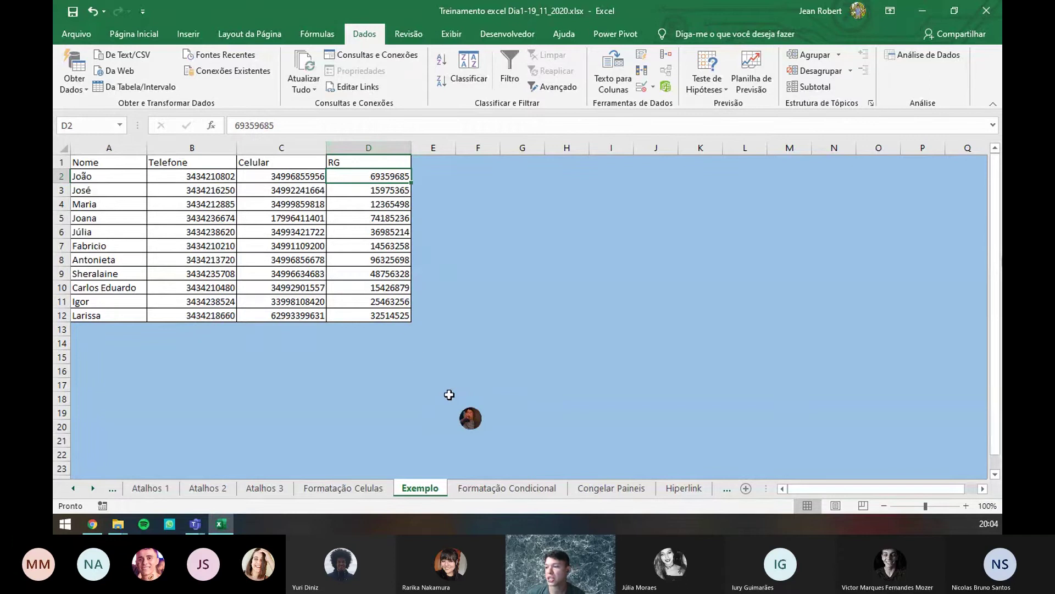
click(491, 488)
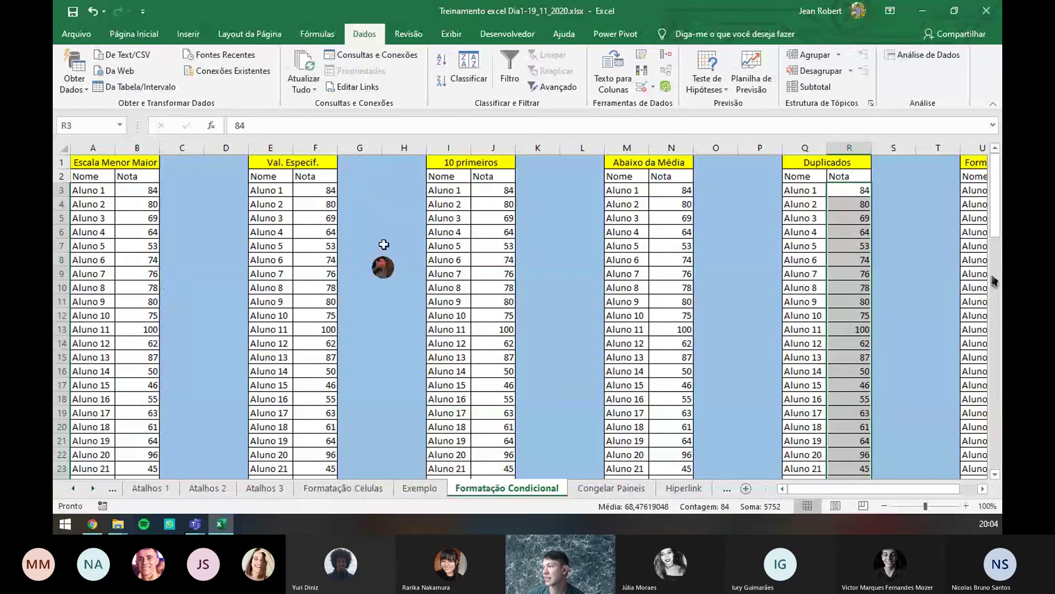
- Select the Nota scores B3:B86 and open the Formatação Condicional menu on Página Inicial
drag(995, 181, 995, 160)
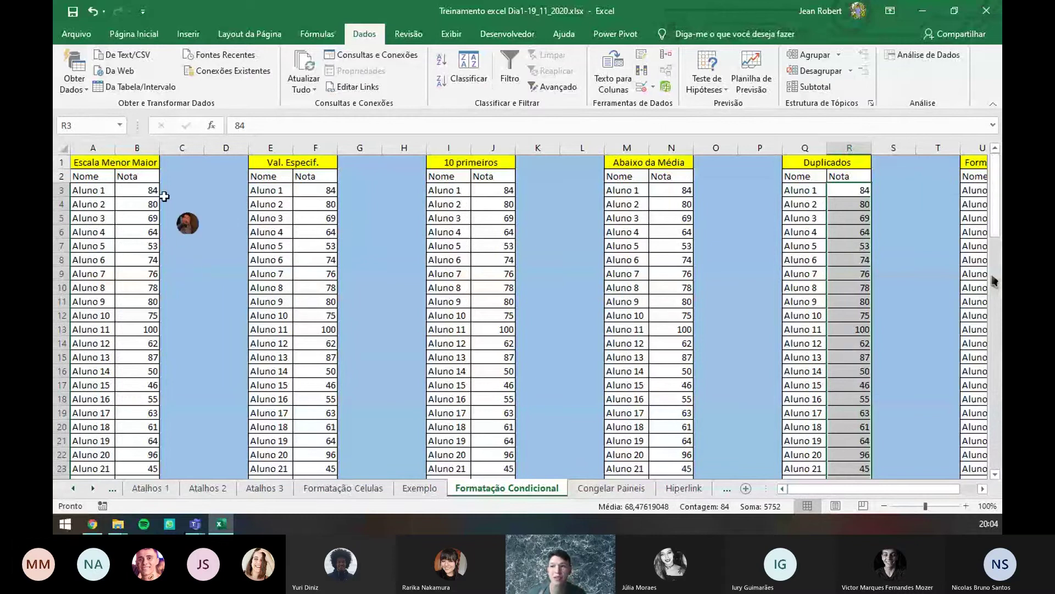
click(140, 190)
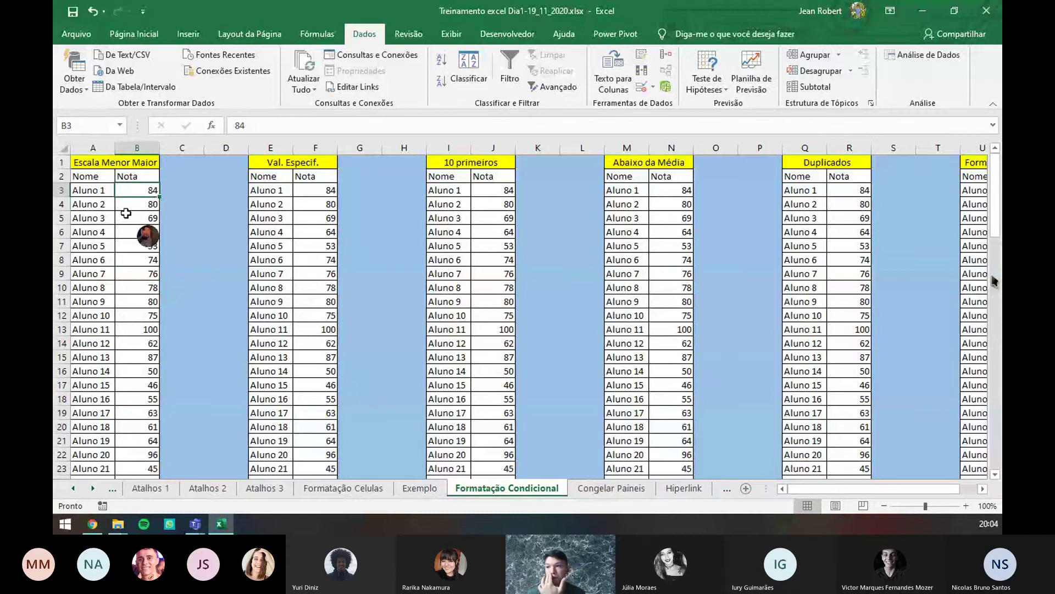
scroll(135, 304, down, 2)
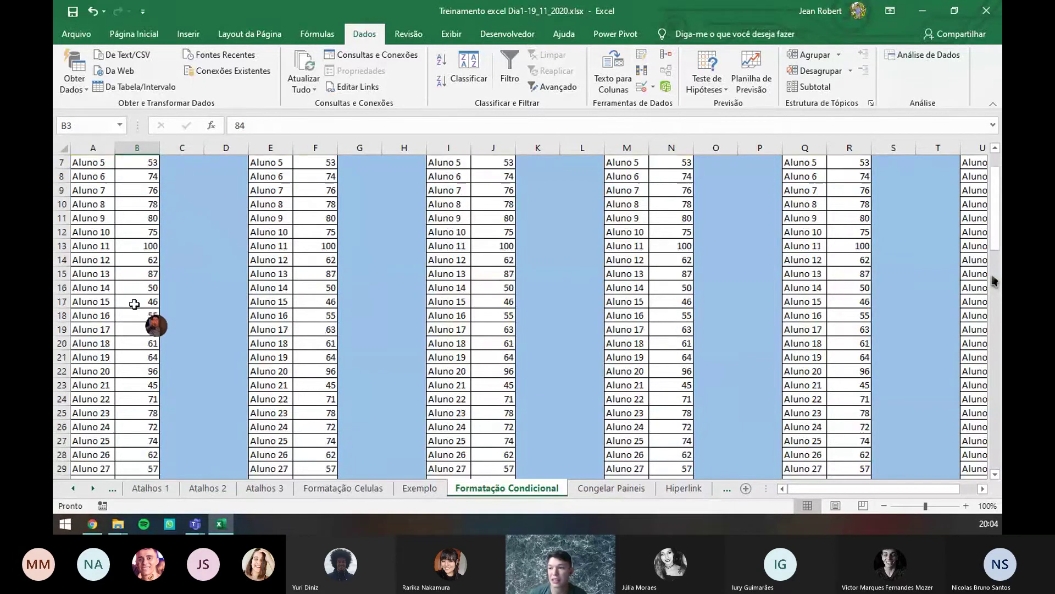
scroll(135, 304, down, 2)
scroll(134, 304, down, 6)
scroll(143, 308, up, 10)
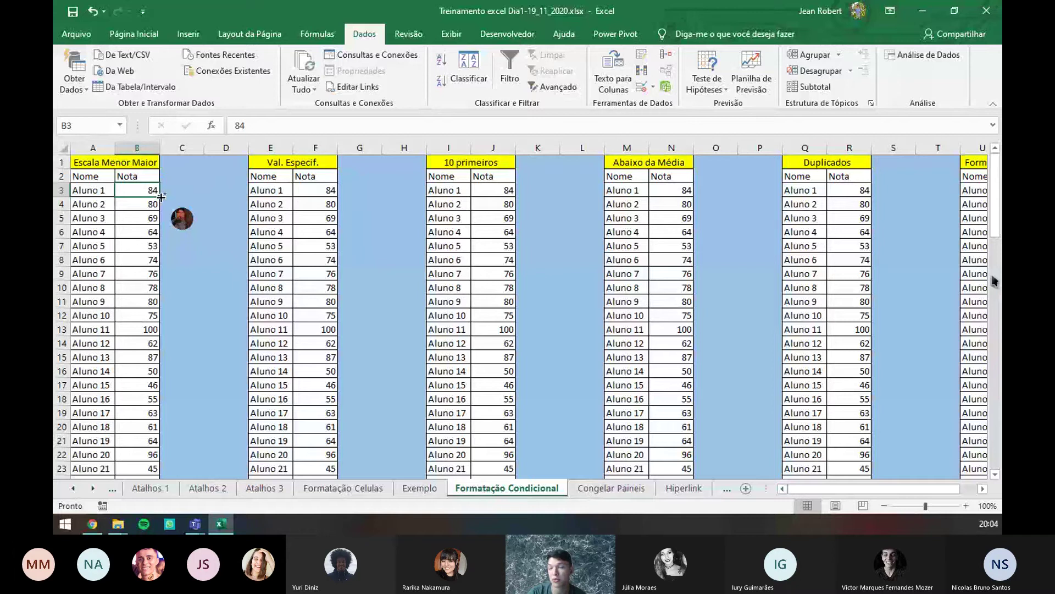
key(ctrl+shift+Down)
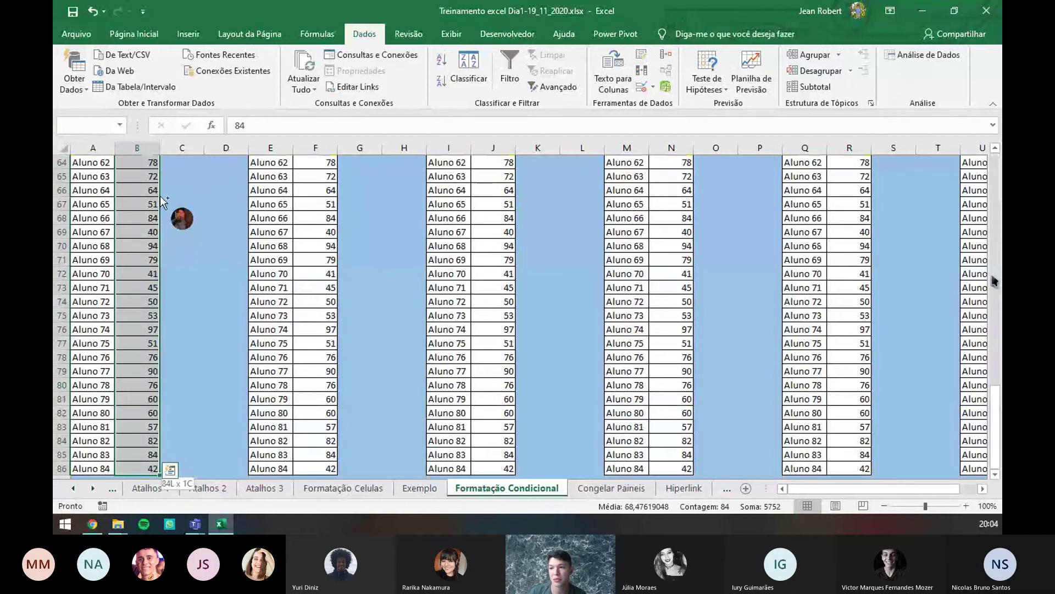
scroll(130, 207, up, 20)
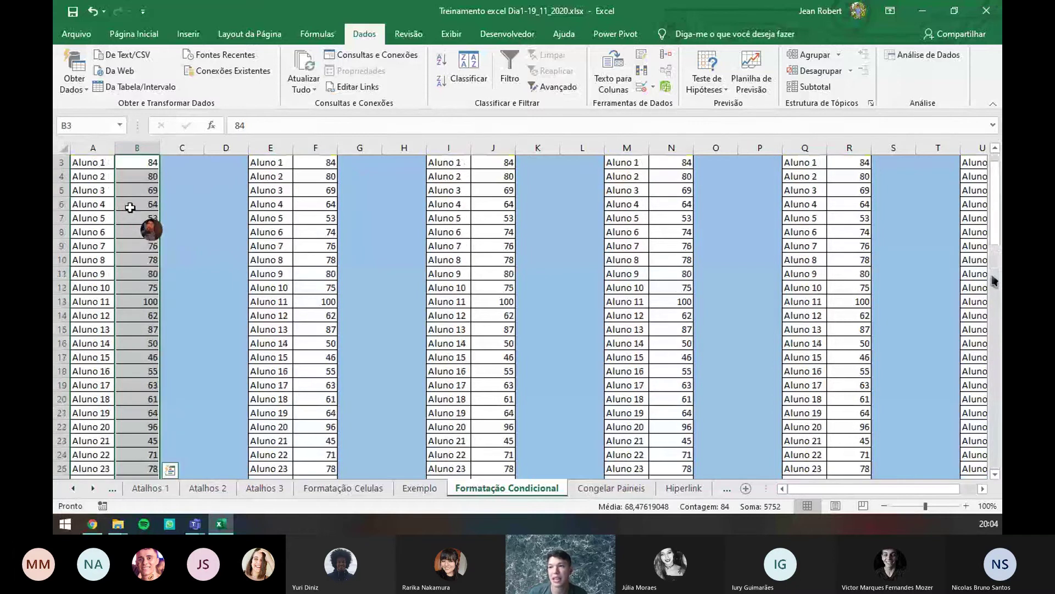
scroll(130, 207, up, 1)
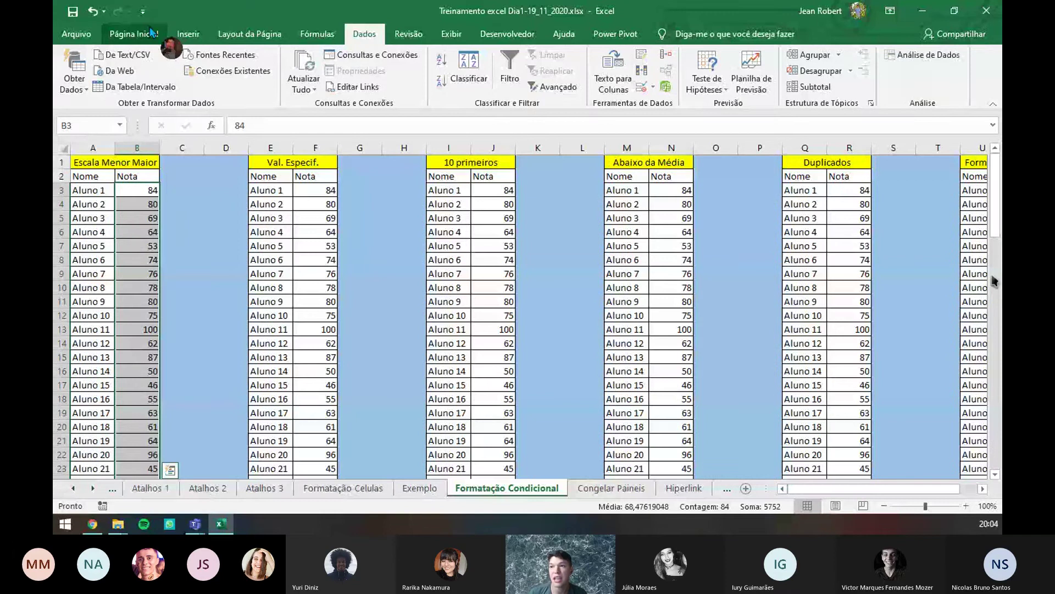
click(151, 33)
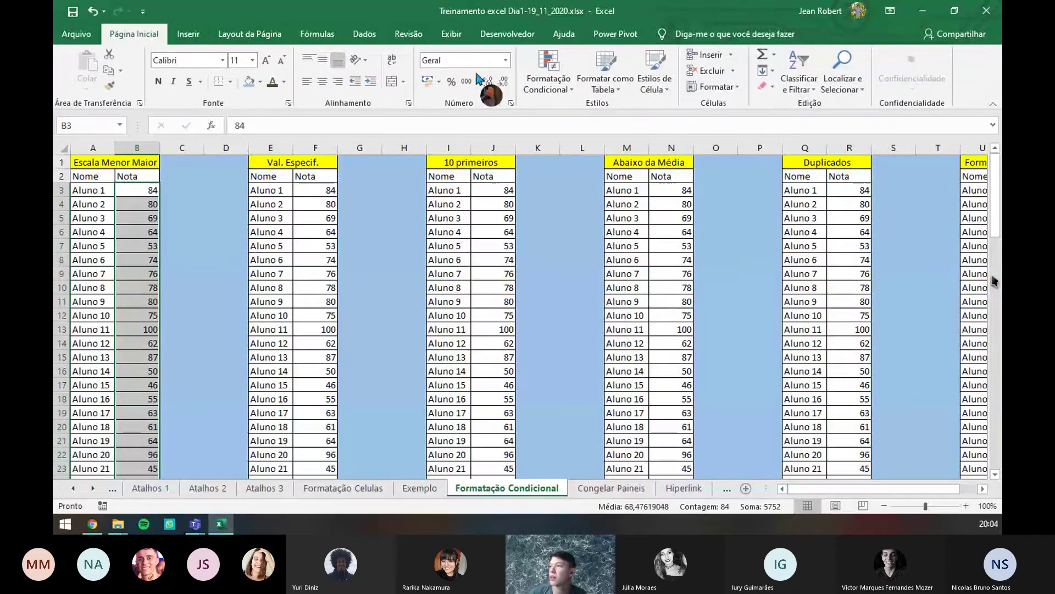
click(562, 89)
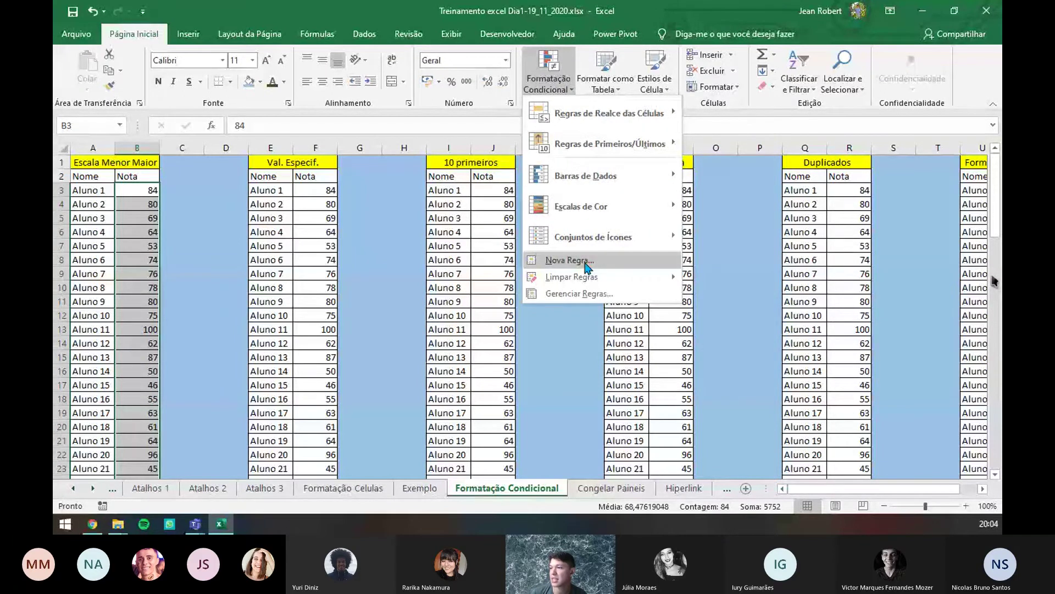
- Start a new two-colour scale rule with a Número minimum of 40 and Número maximum of 100
click(585, 264)
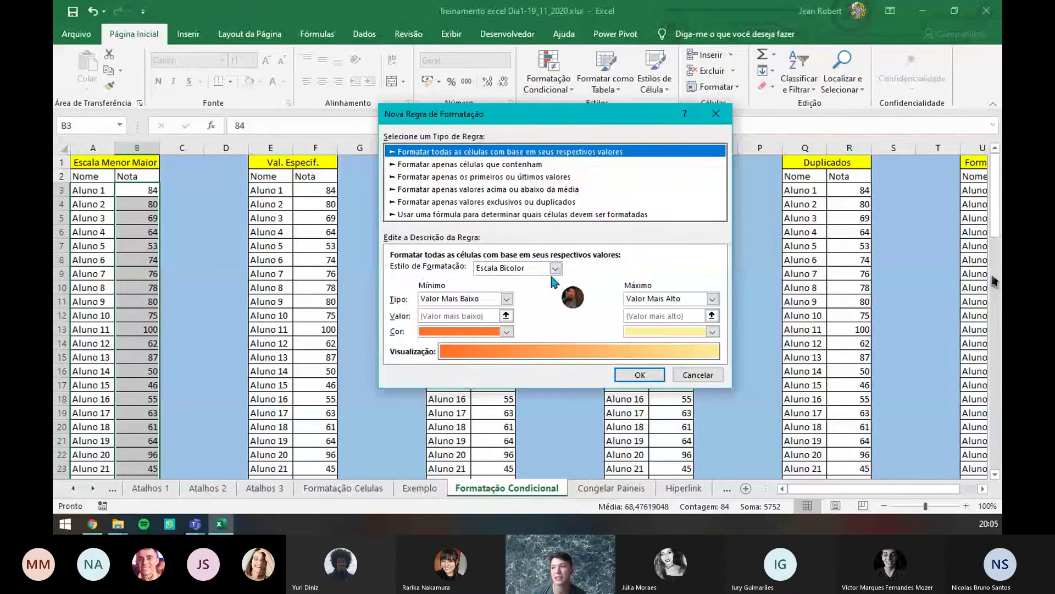
click(506, 298)
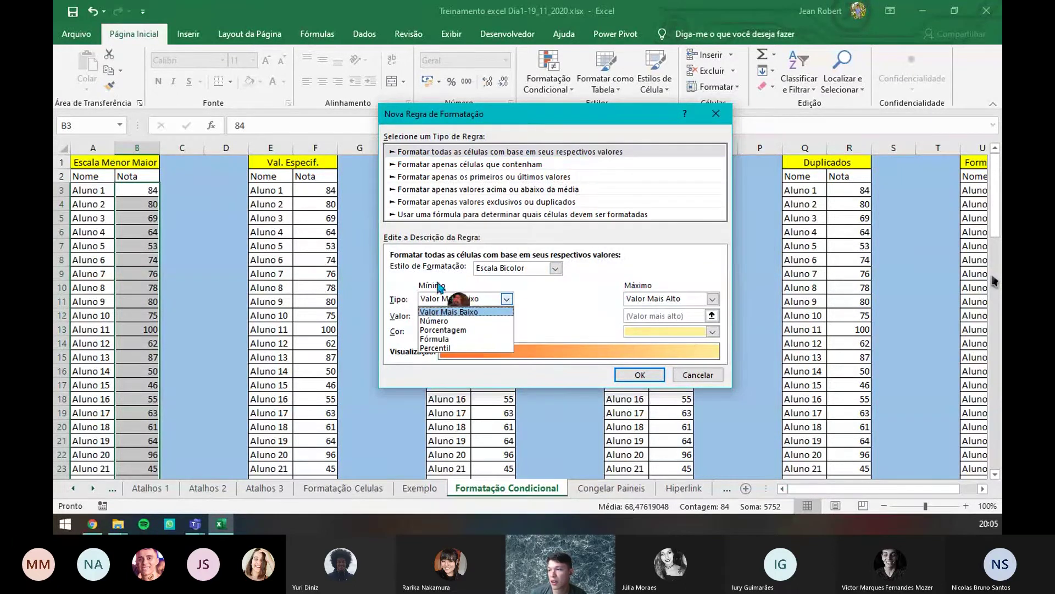
click(426, 298)
click(506, 298)
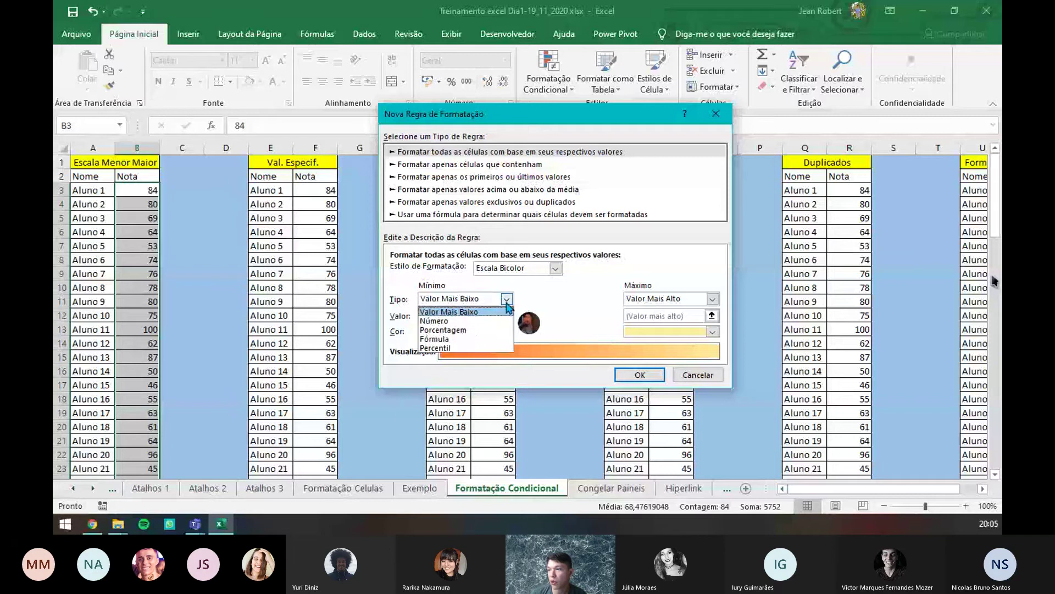
click(486, 322)
click(460, 315)
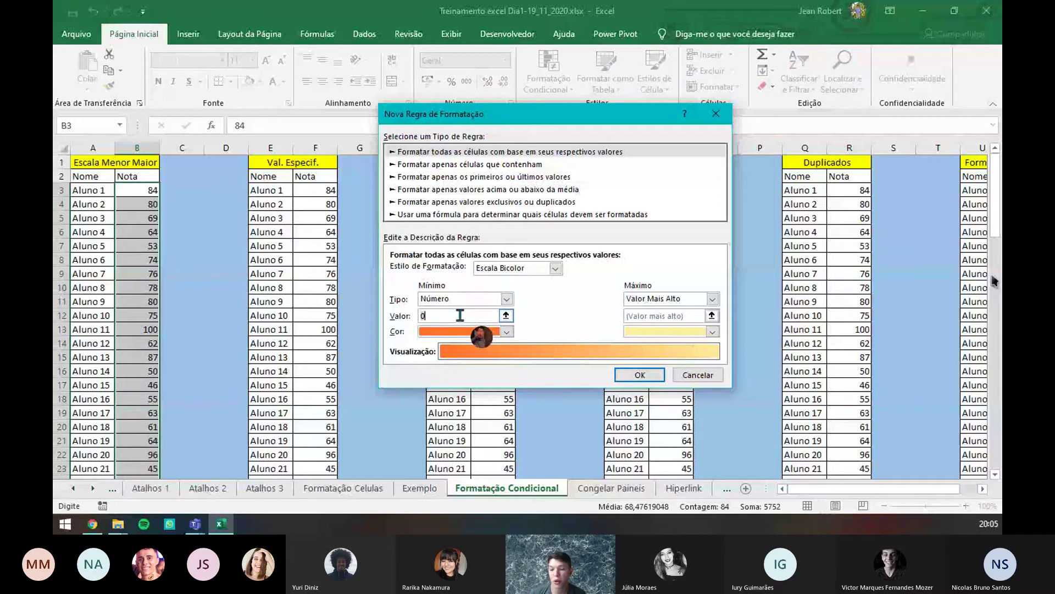
text(40)
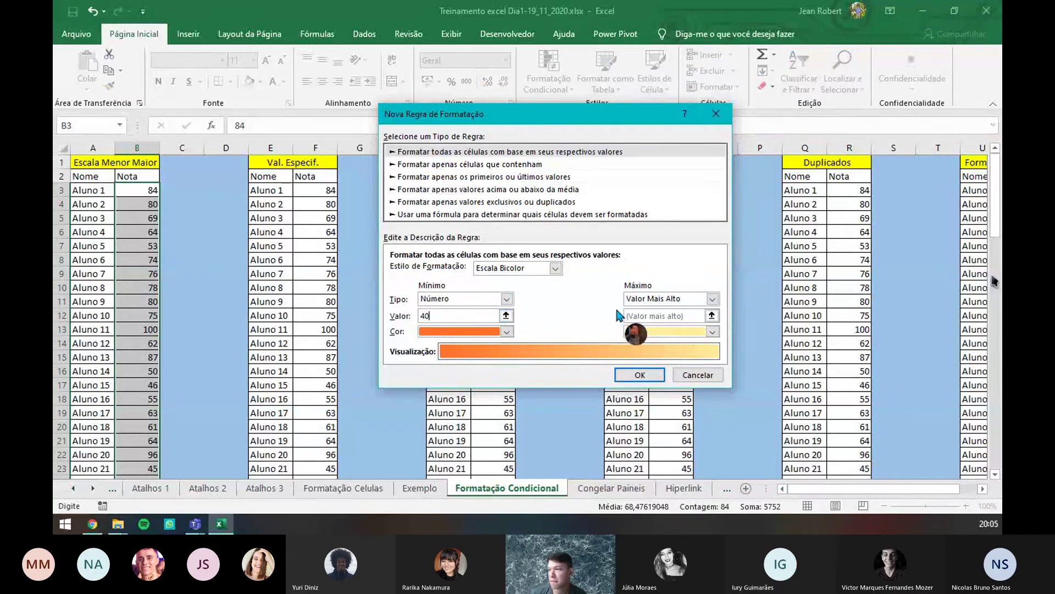
click(668, 299)
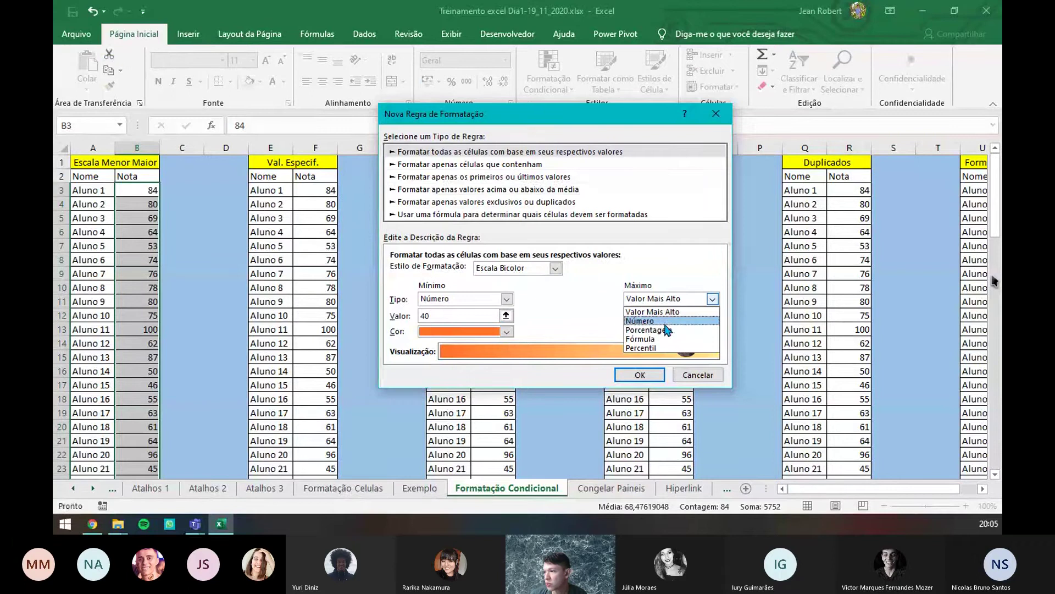
click(670, 322)
click(661, 315)
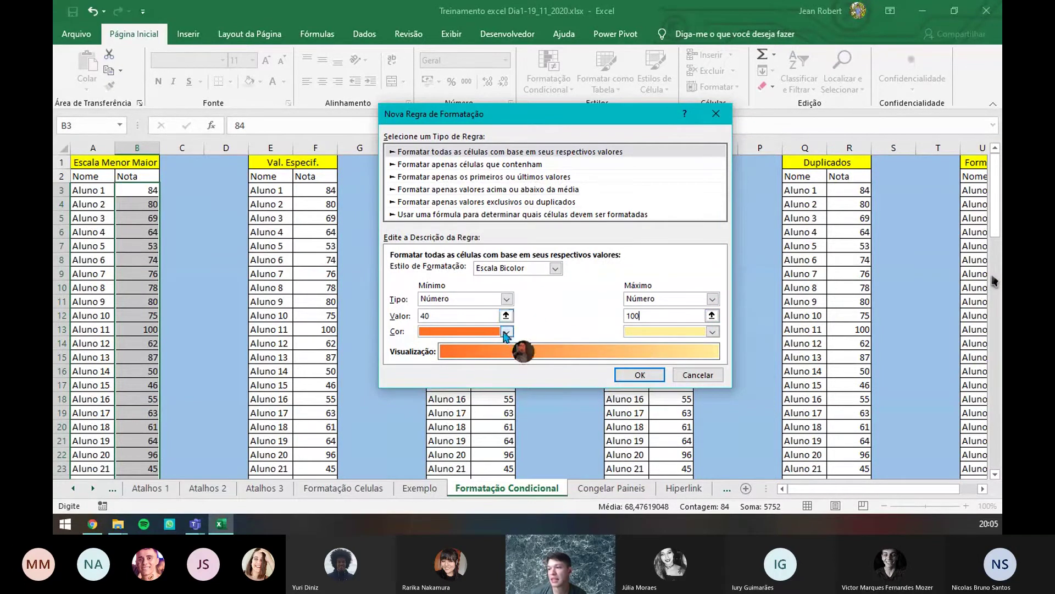
- Make the minimum colour red and the maximum green, and apply the rule
click(507, 332)
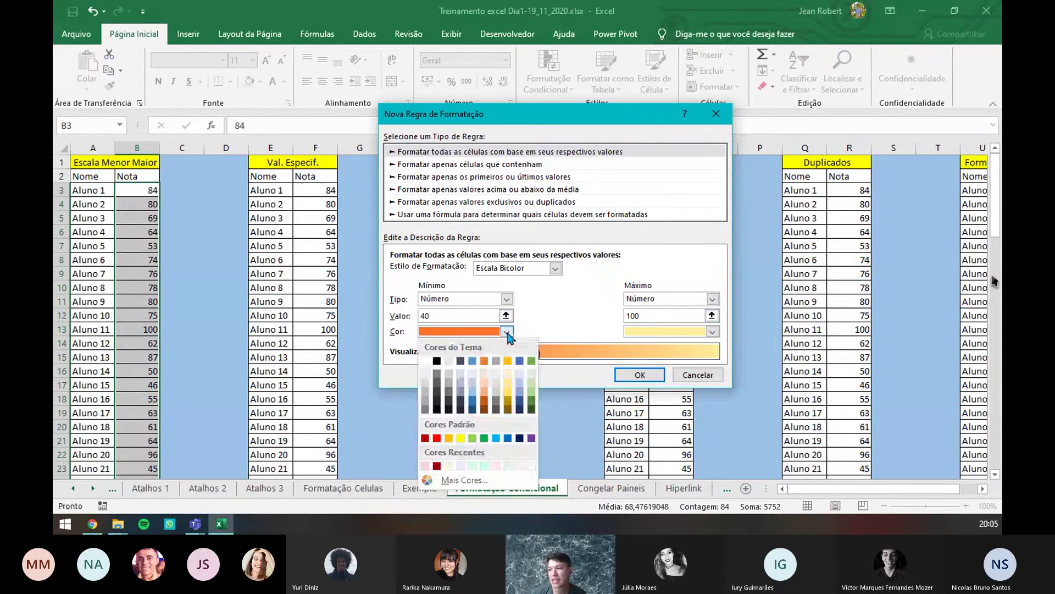
click(438, 439)
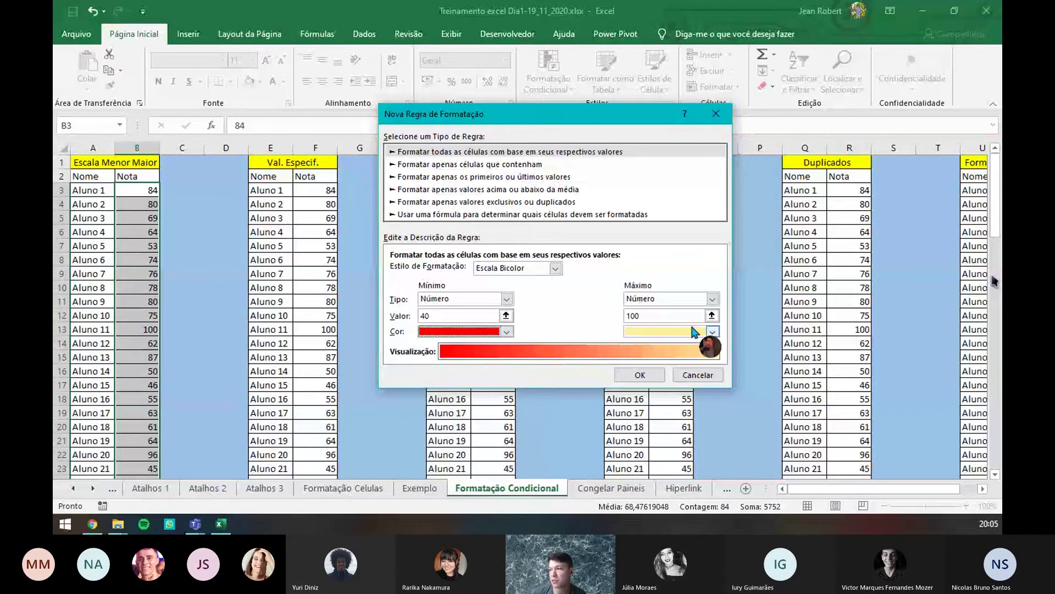
click(712, 332)
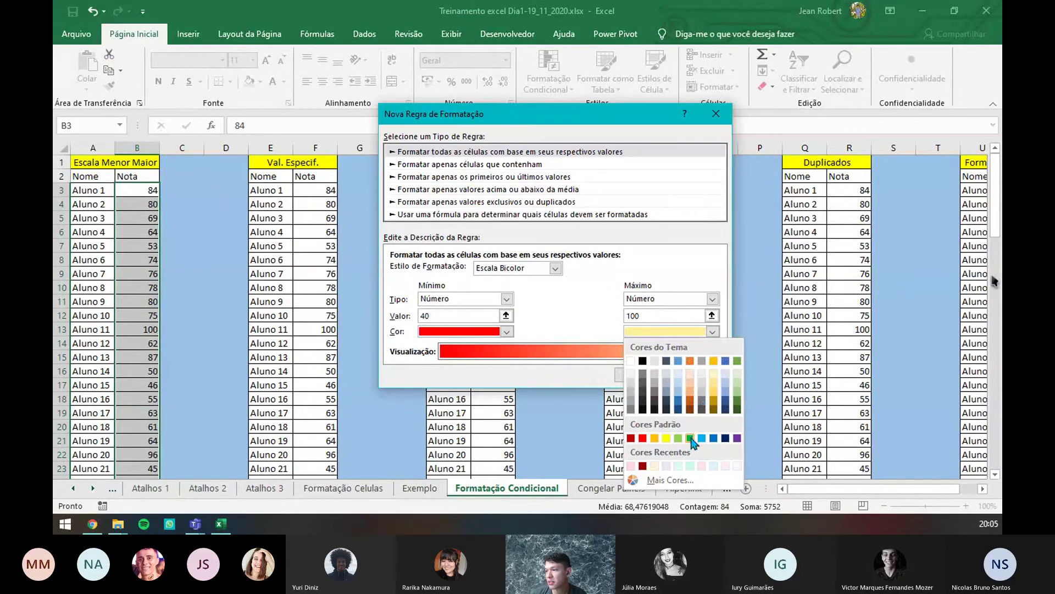
click(691, 439)
click(638, 374)
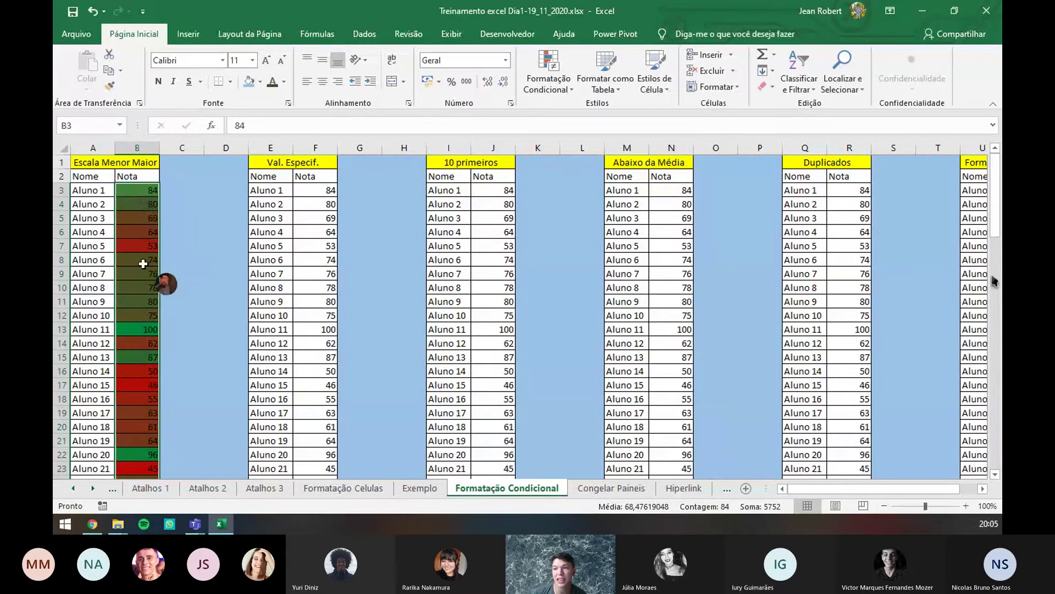
- Check the colour-scaled scores in column B, such as 87 in B15 and 96 in B22
scroll(139, 296, down, 2)
scroll(139, 311, down, 6)
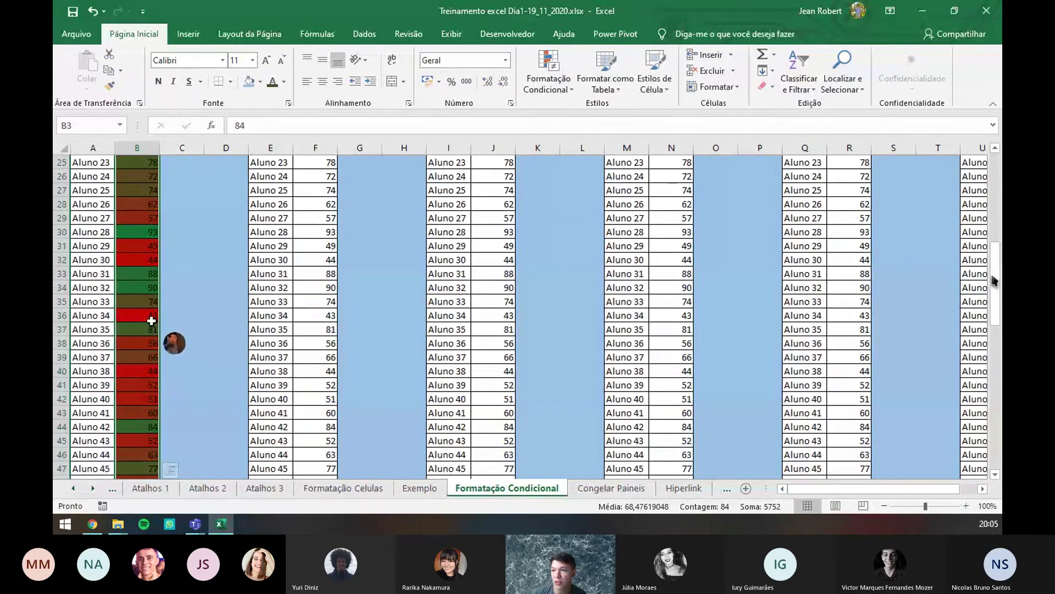
scroll(145, 377, down, 2)
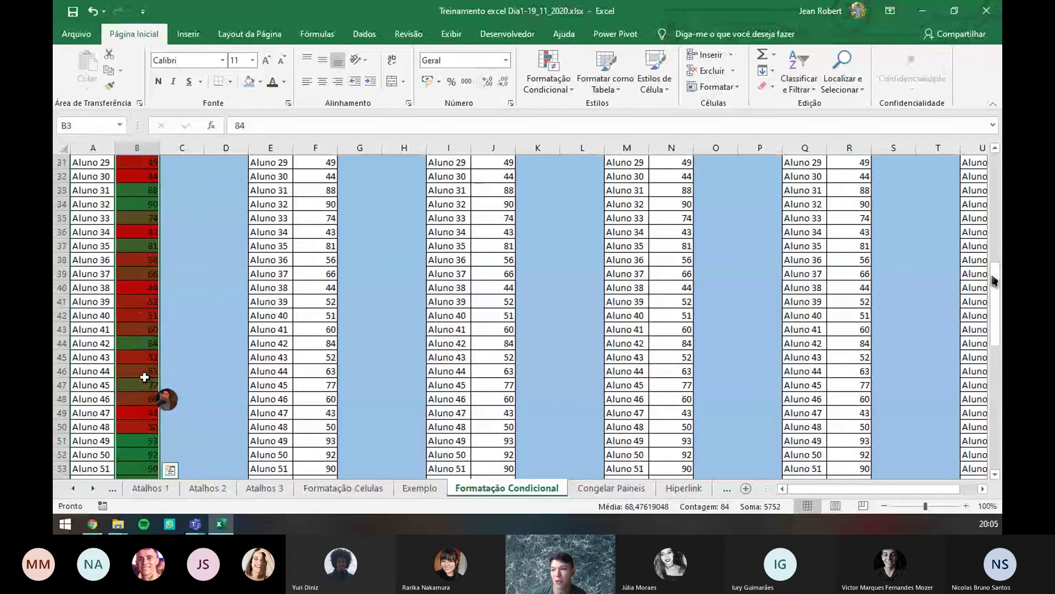
scroll(144, 363, up, 6)
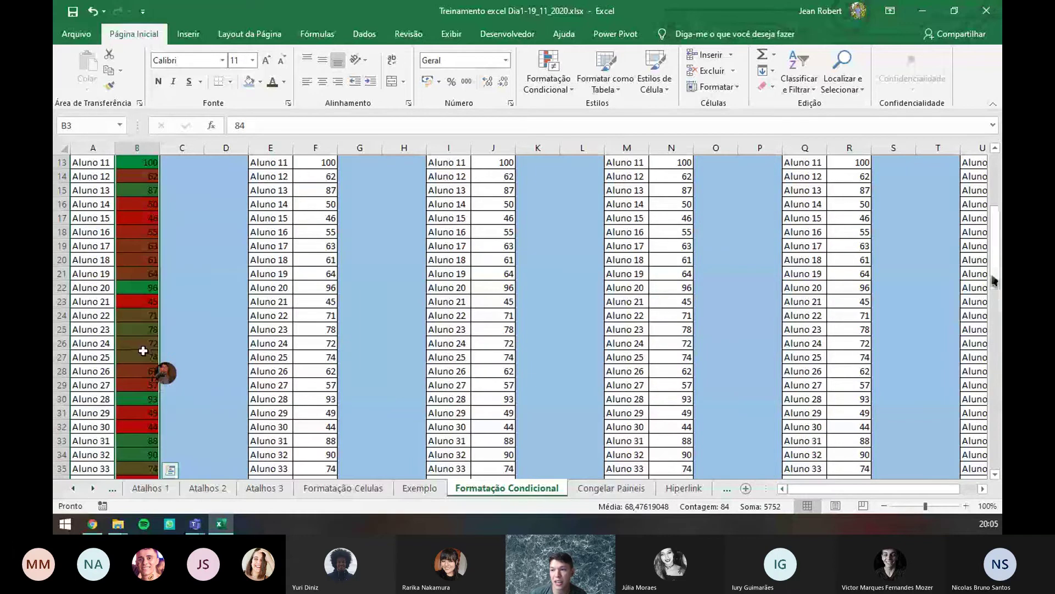
scroll(143, 350, up, 4)
click(143, 356)
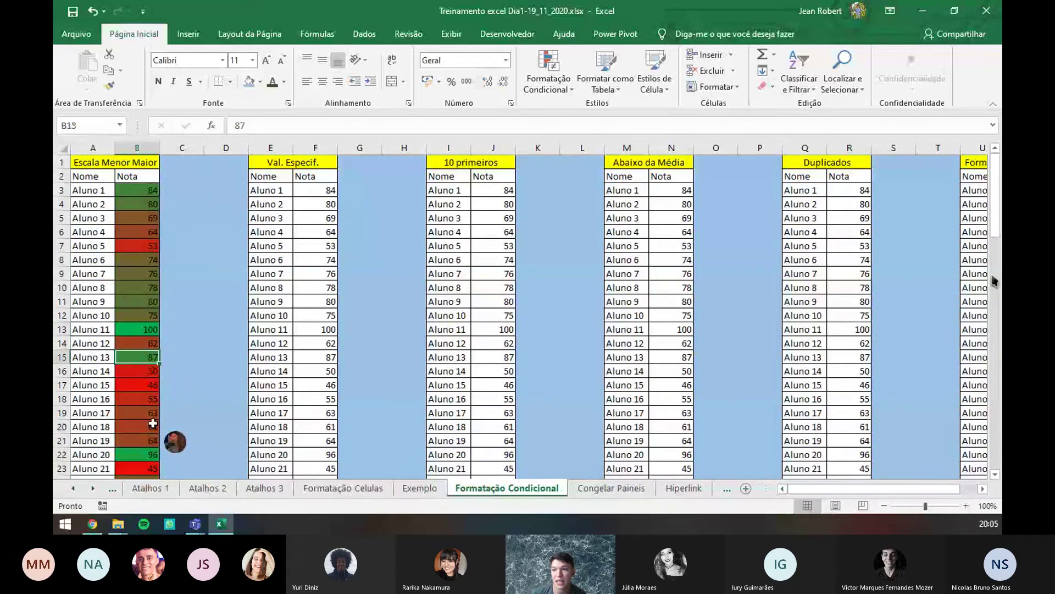
click(151, 454)
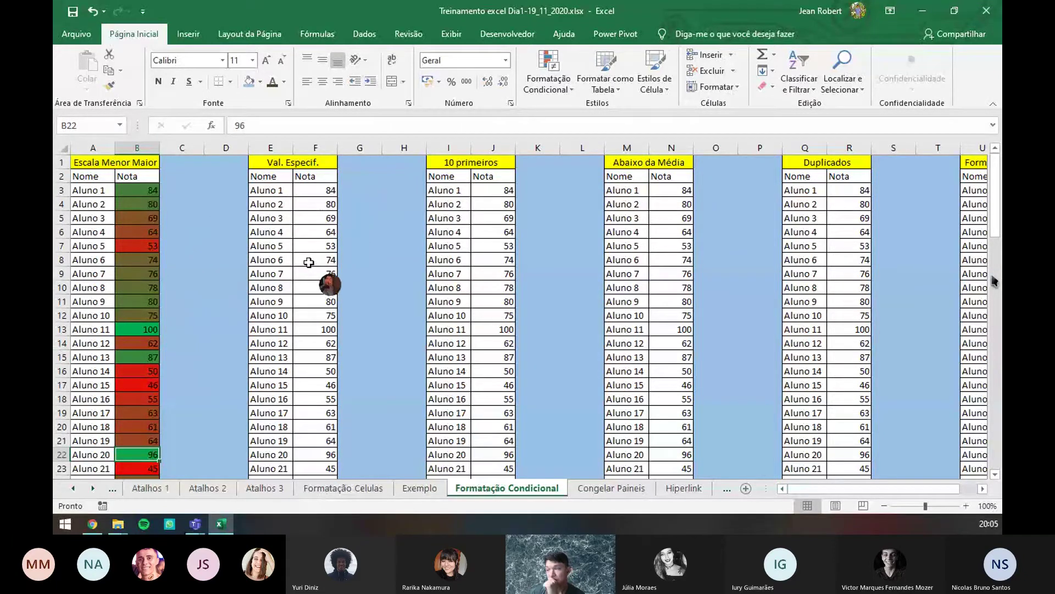
- Select column F's scores from F3 down to the last value
click(328, 193)
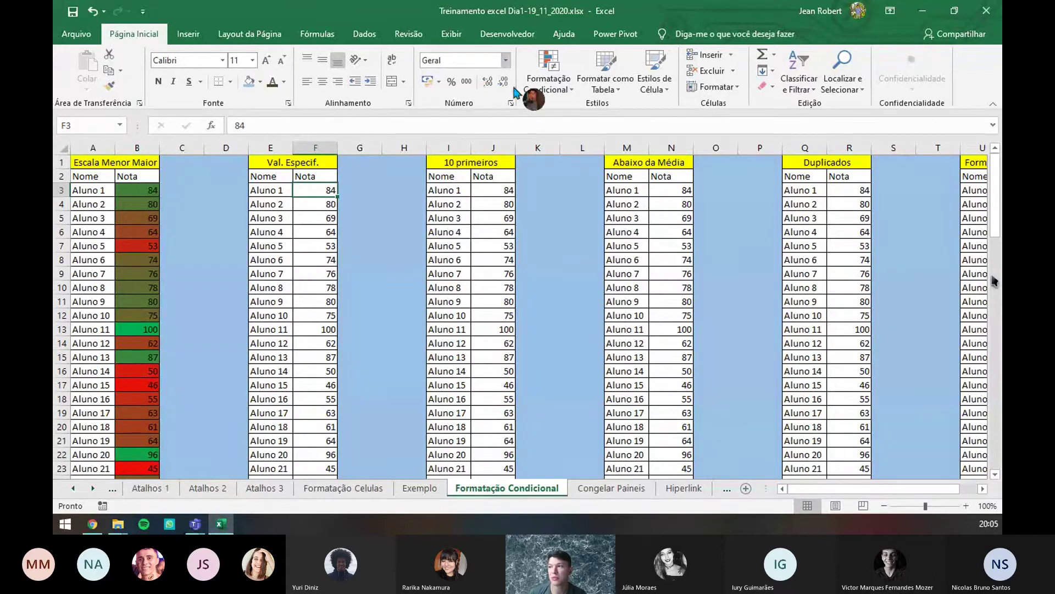
click(553, 93)
click(313, 191)
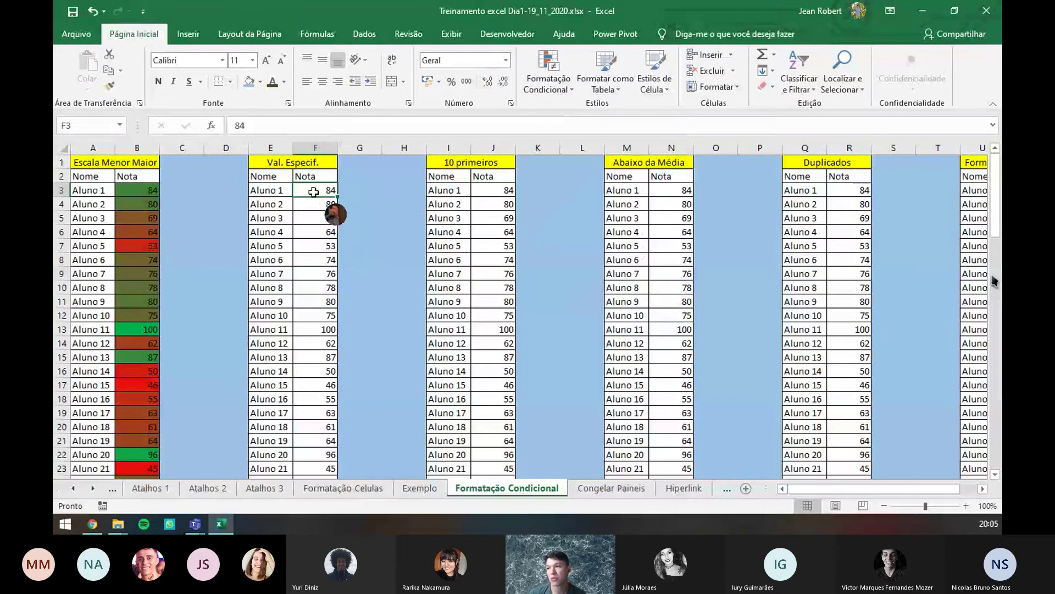
key(ctrl+shift+Down)
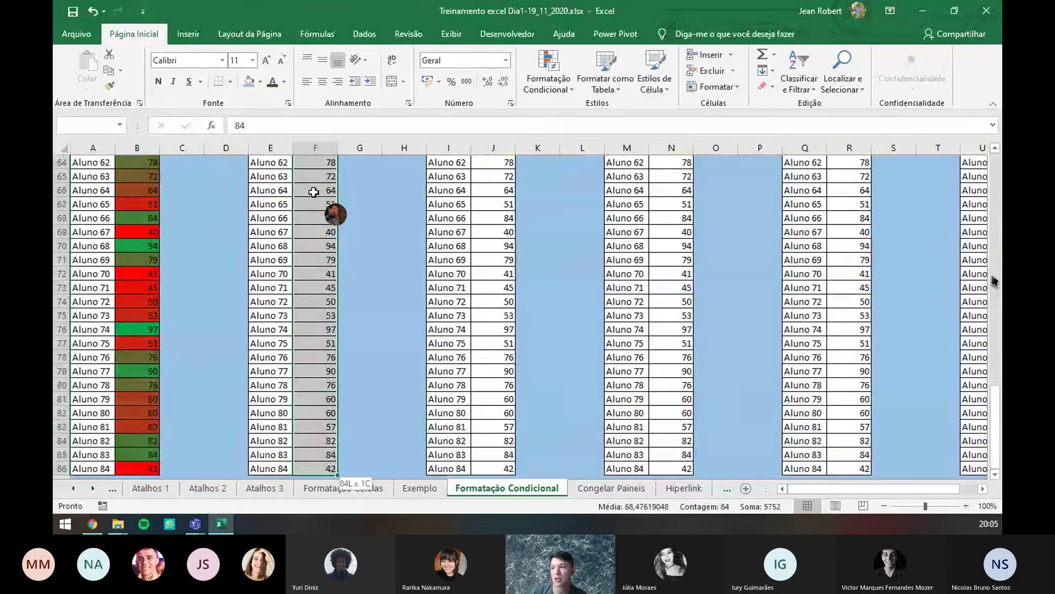
scroll(314, 187, up, 15)
scroll(313, 184, up, 5)
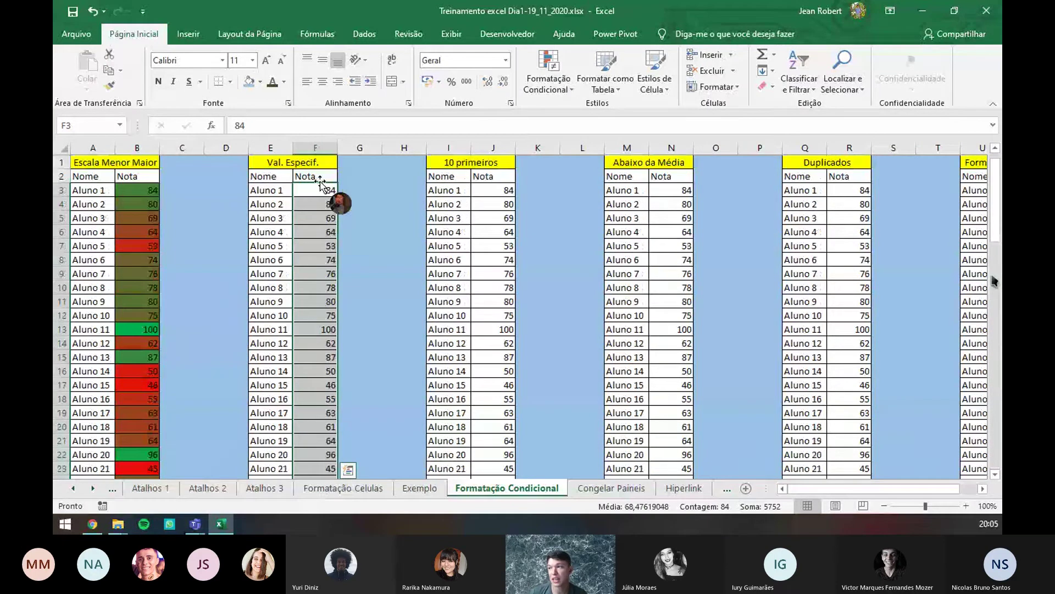
- Create a new 'Format only cells that contain' rule for cell values equal to 84
click(559, 98)
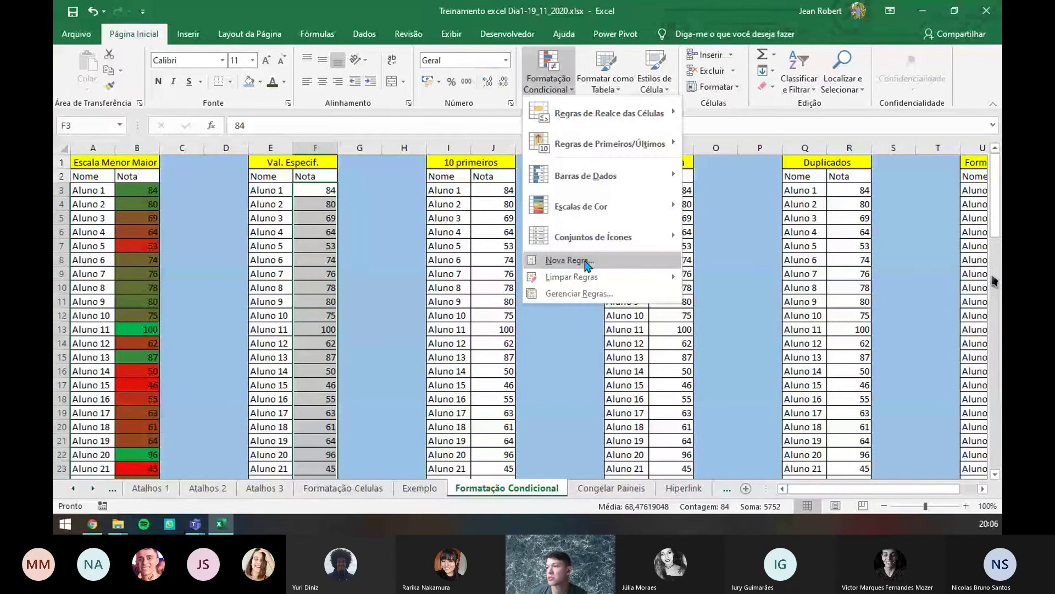
click(591, 268)
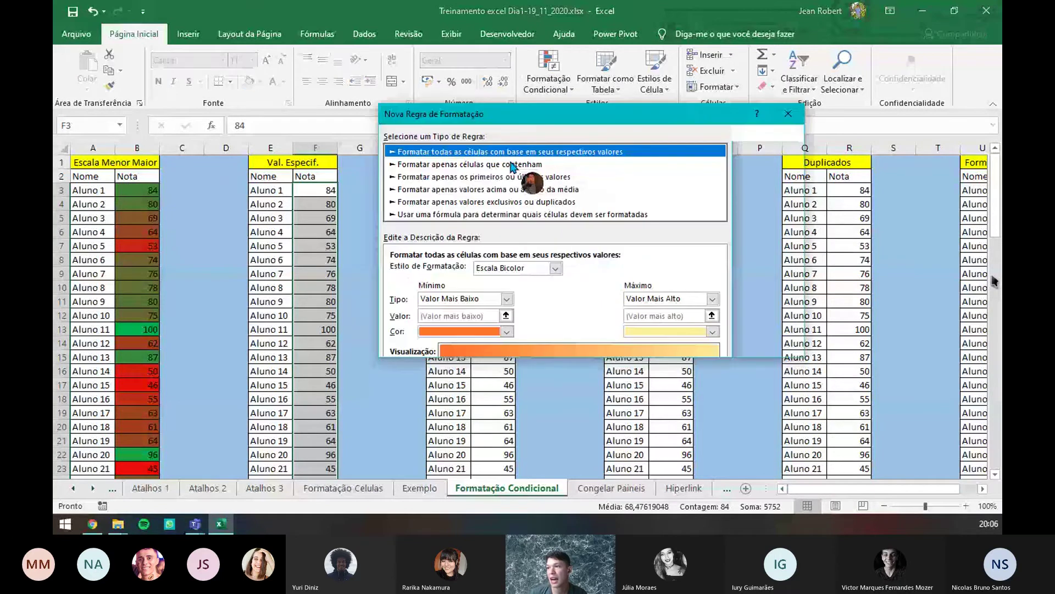
click(467, 164)
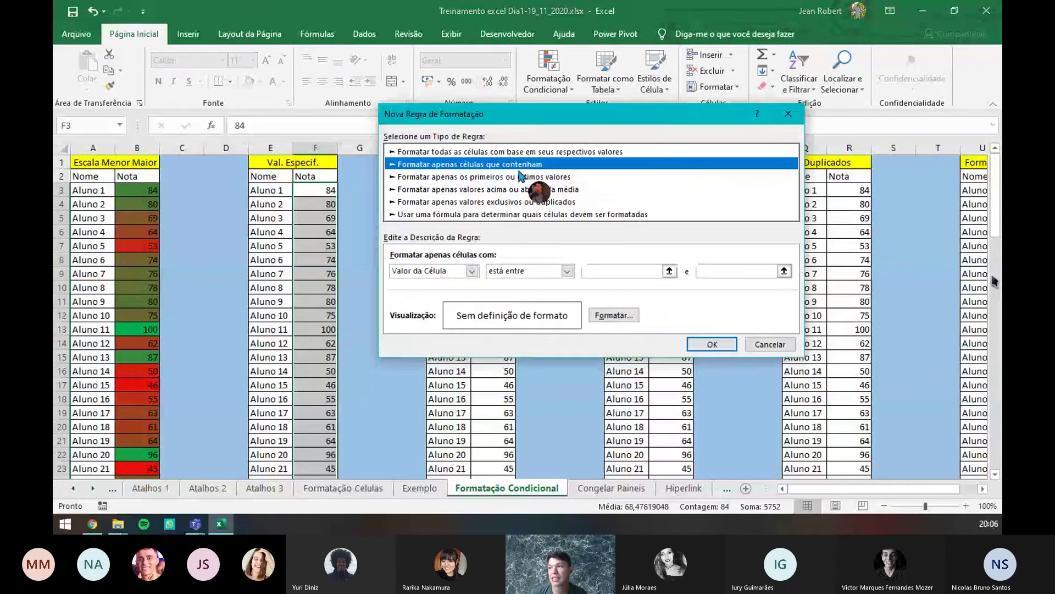
click(471, 271)
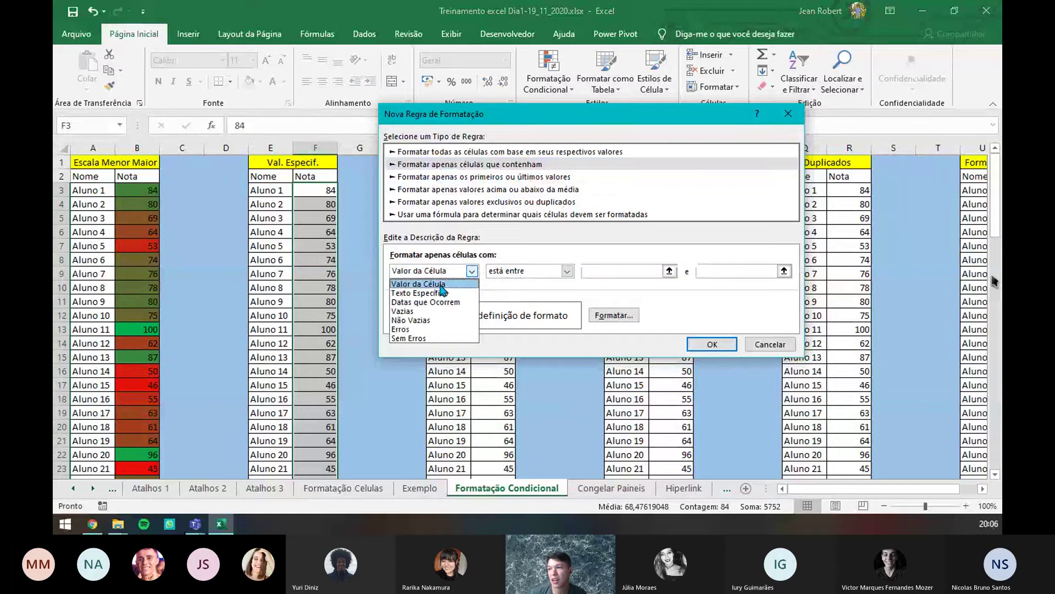
click(463, 284)
click(566, 271)
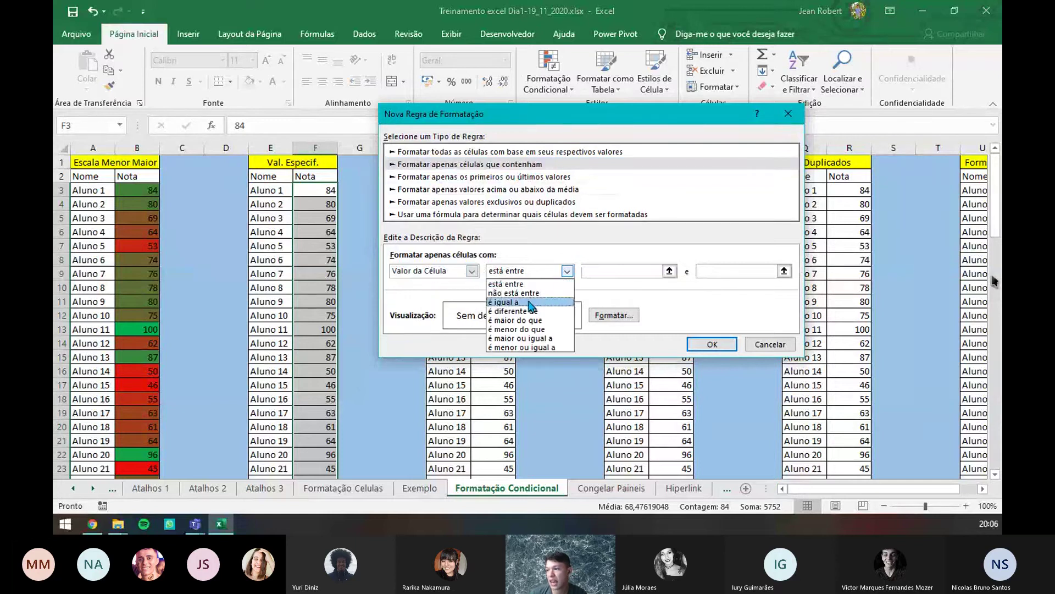
click(529, 304)
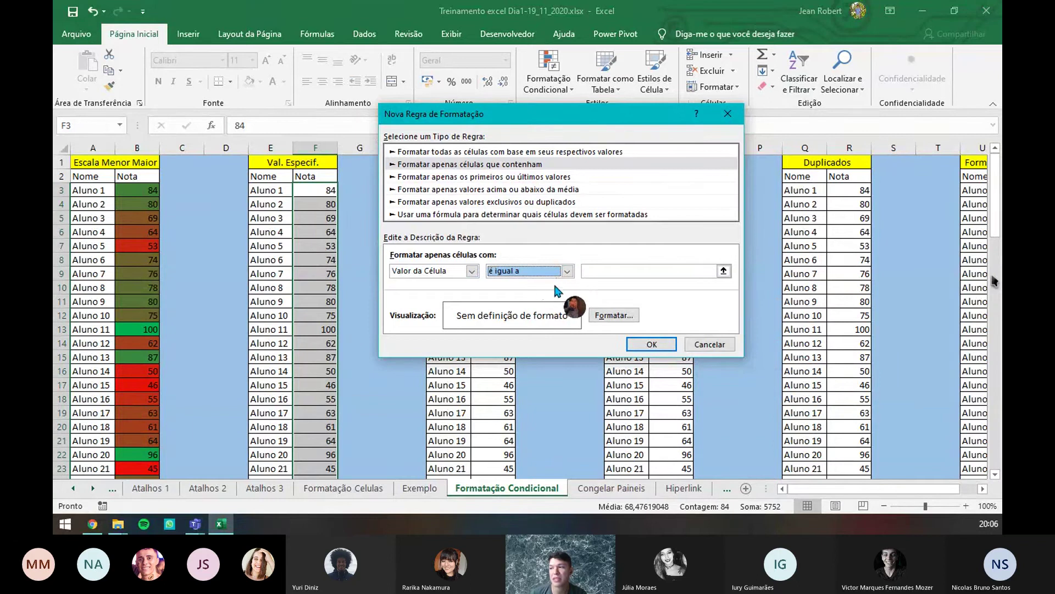
click(567, 271)
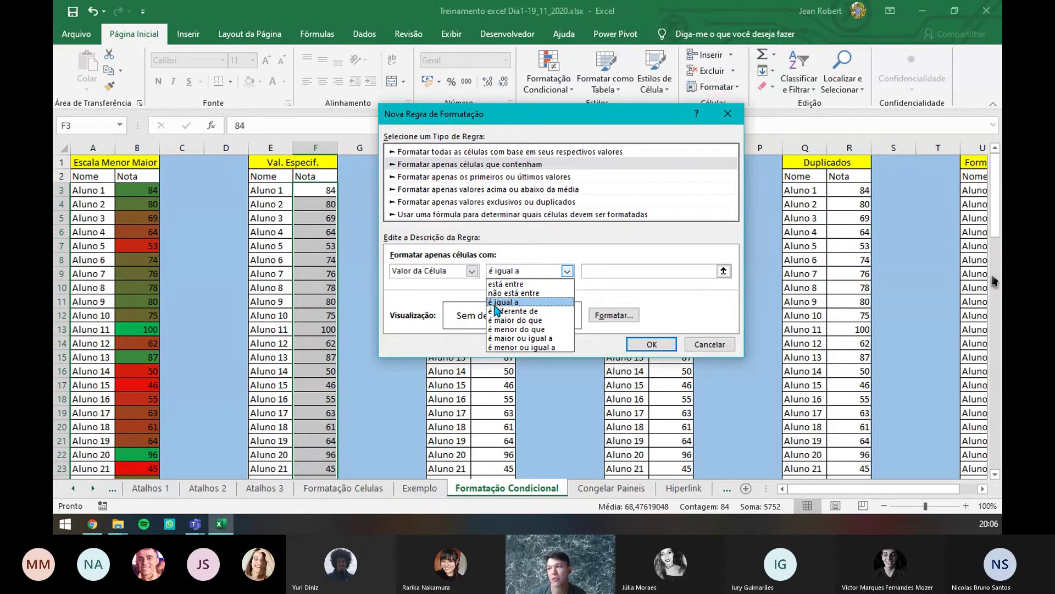
click(510, 306)
click(649, 273)
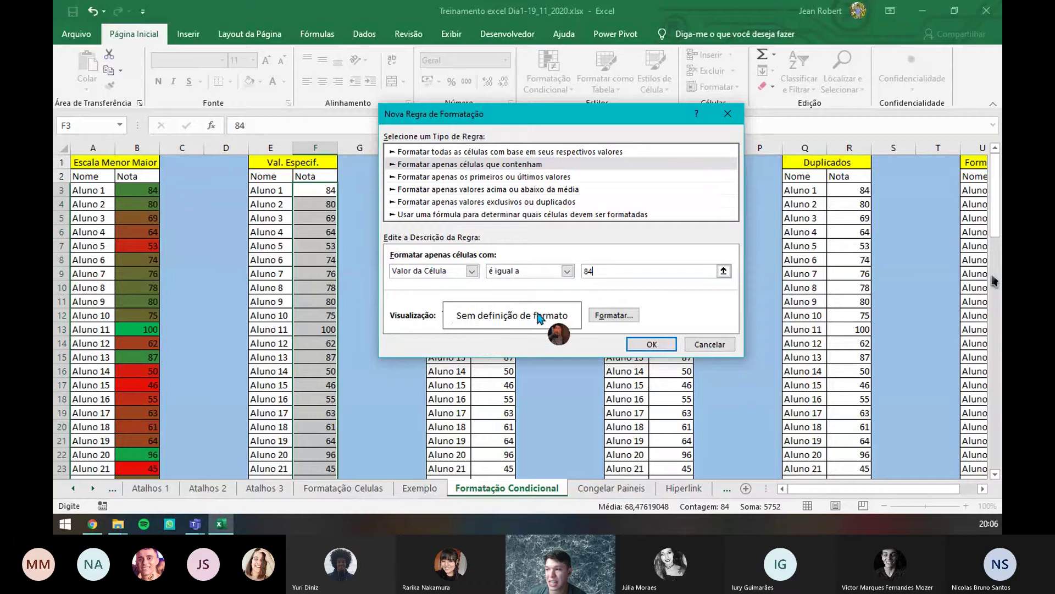
- Give the equal-to-84 rule a purple fill format
click(602, 317)
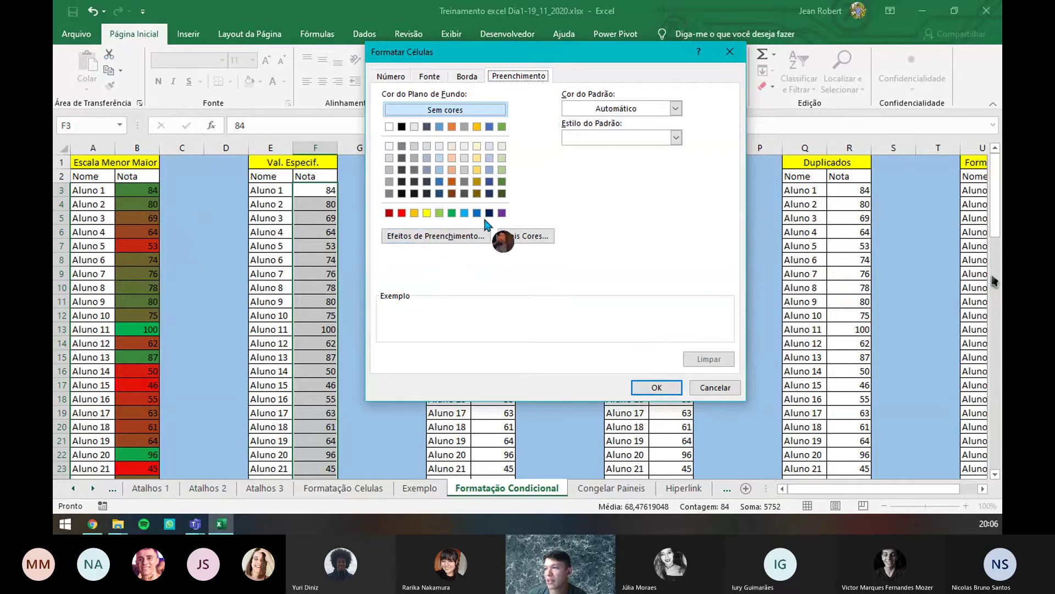
click(502, 213)
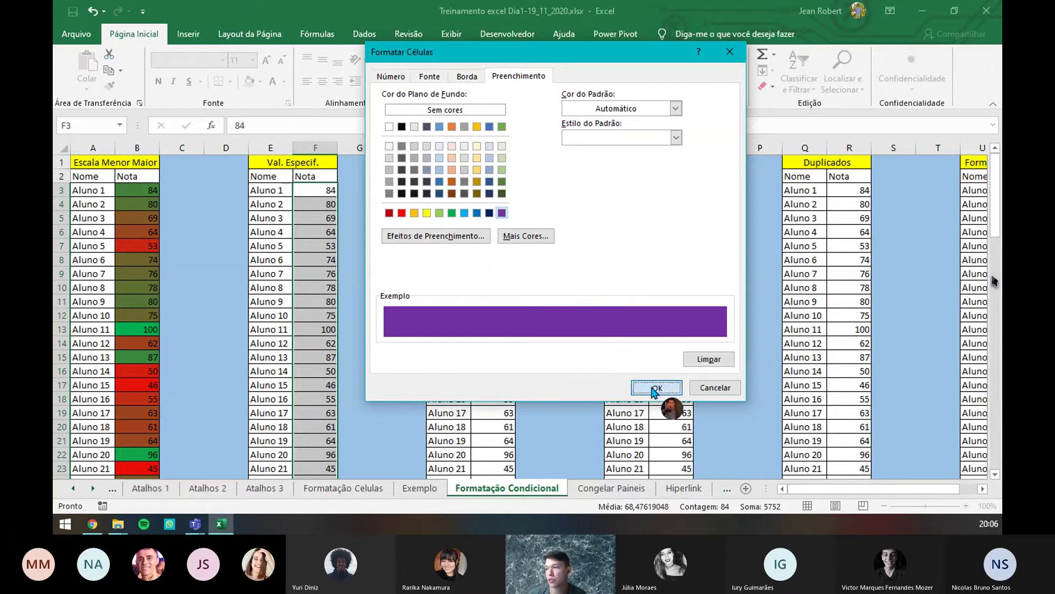
click(655, 386)
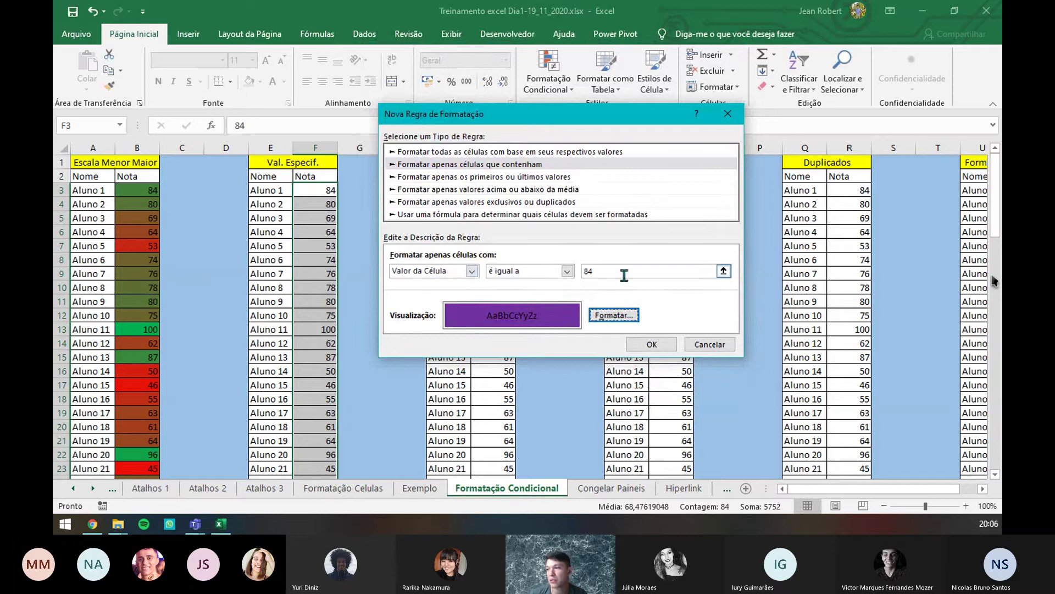
- Apply the rule, check the purple 84 scores in column F (Aluno 1, 66, 83), then select J3
click(652, 344)
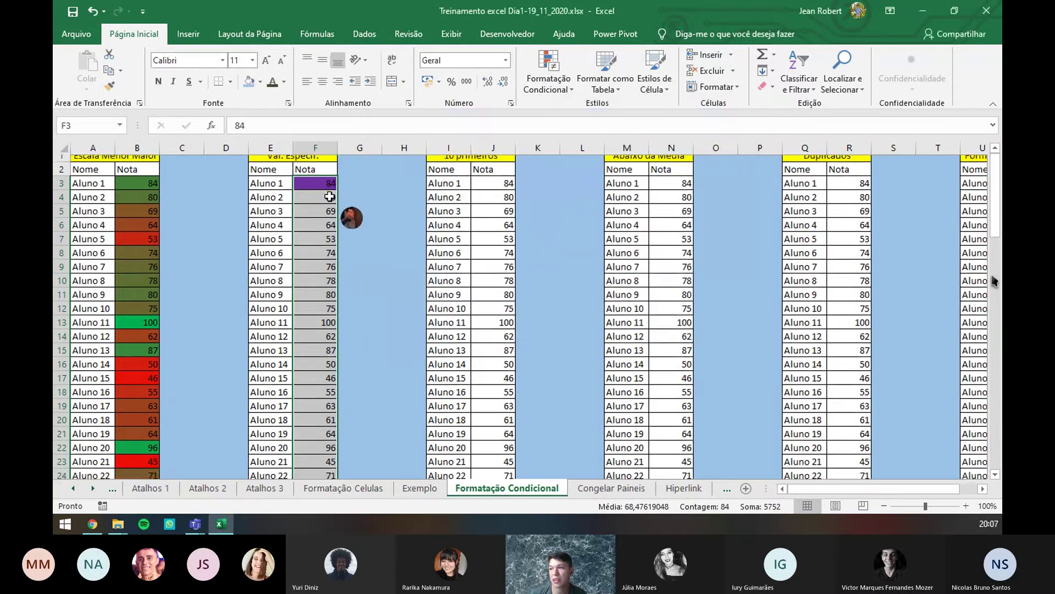
scroll(328, 197, down, 11)
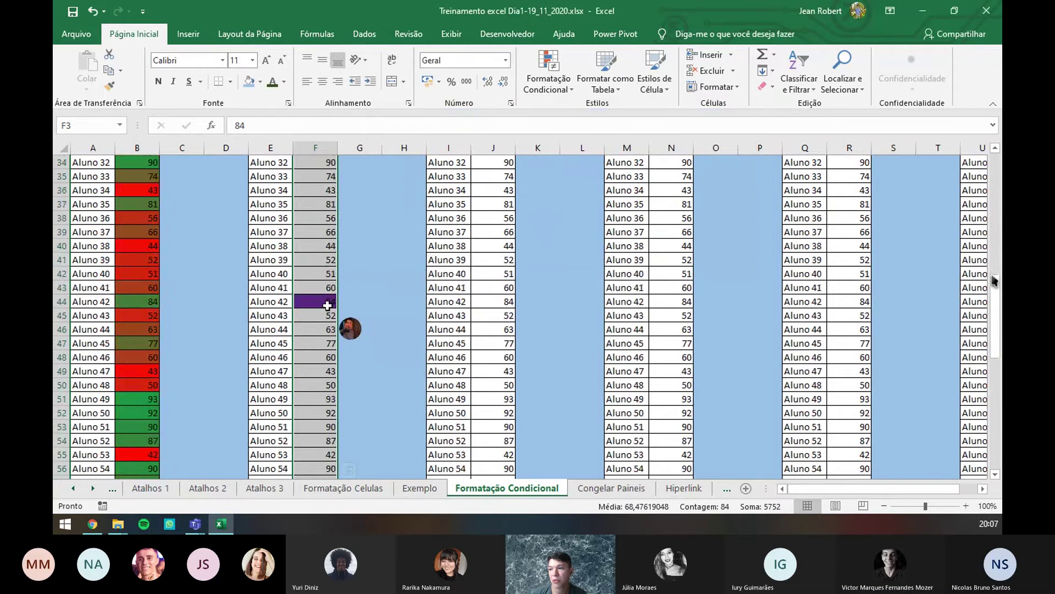
scroll(326, 300, down, 6)
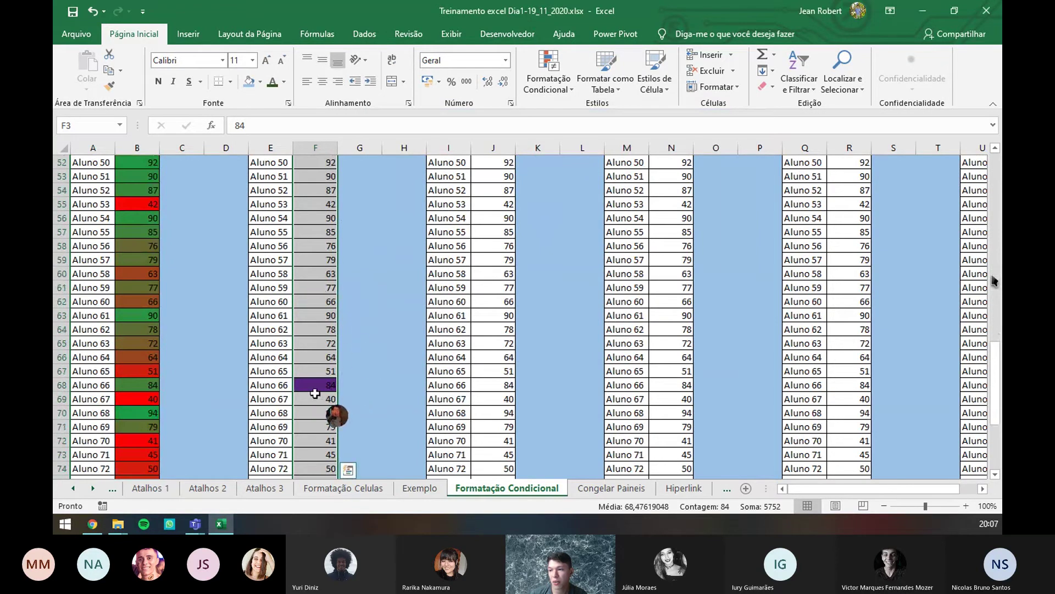
scroll(314, 385, down, 6)
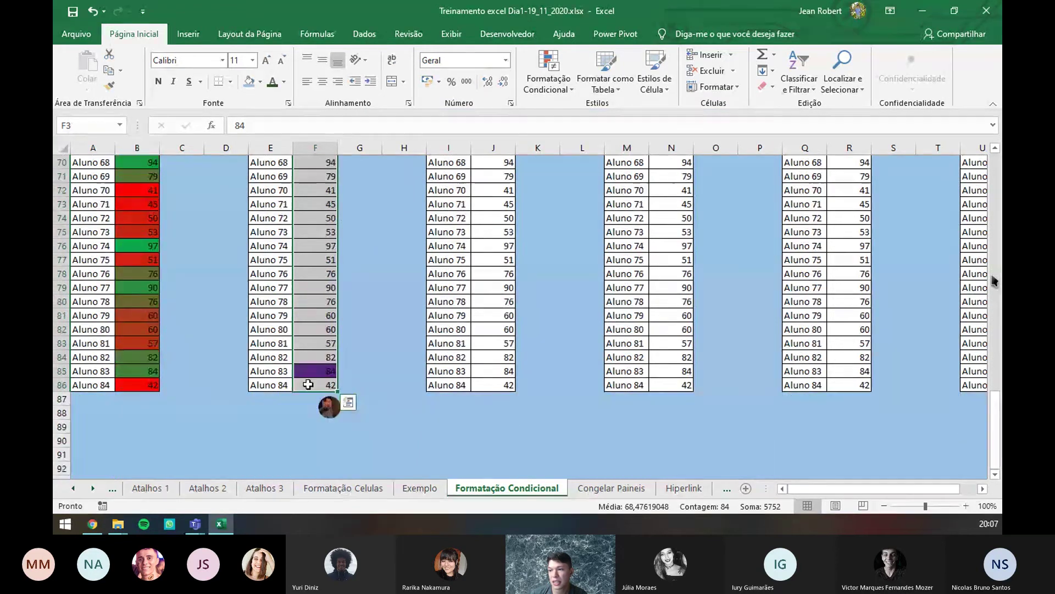
scroll(321, 380, up, 20)
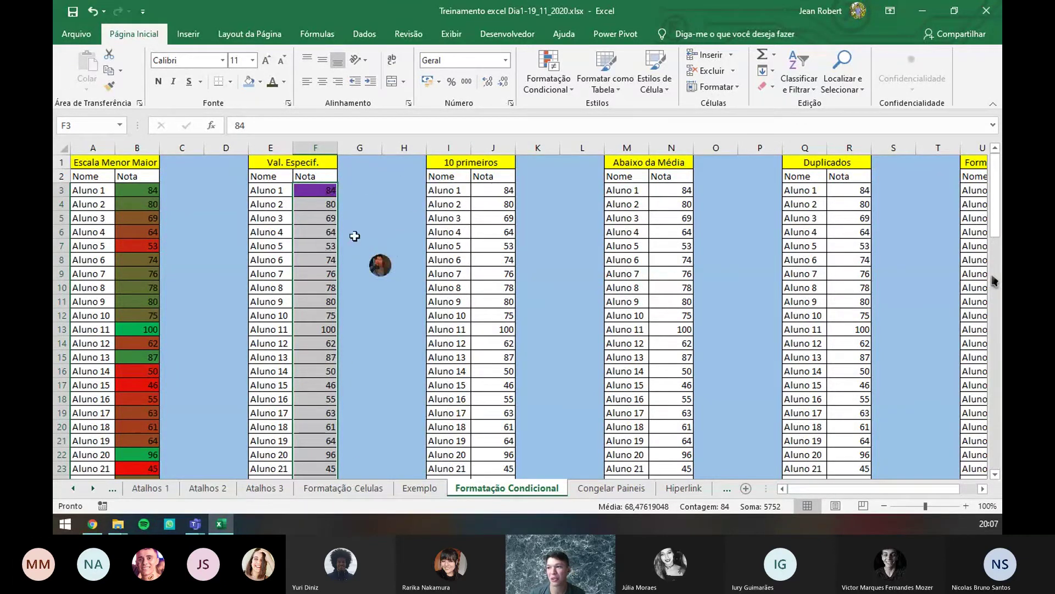
scroll(336, 257, down, 12)
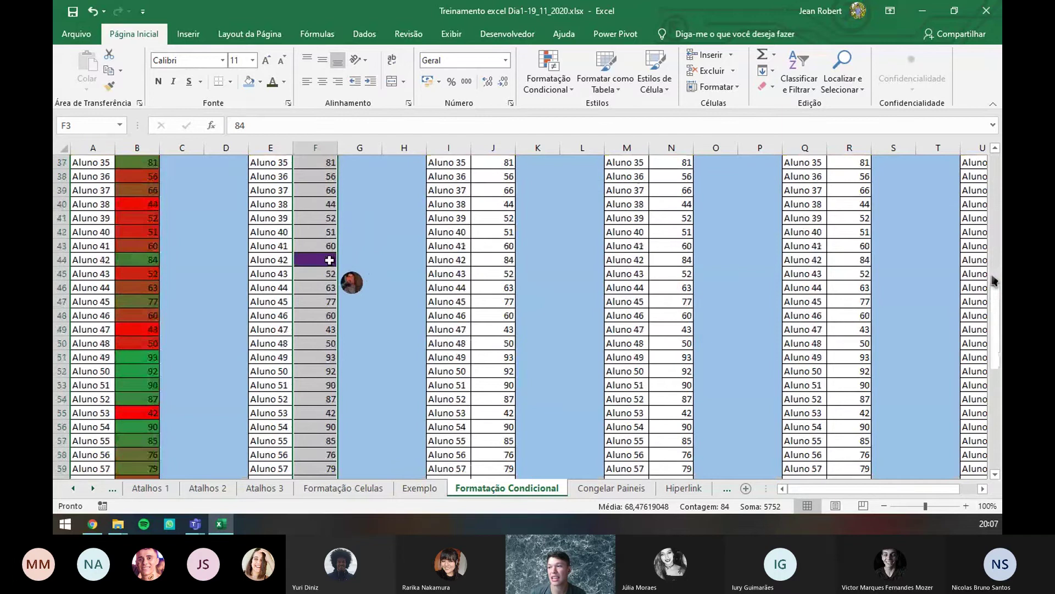
scroll(339, 269, up, 6)
scroll(338, 269, up, 6)
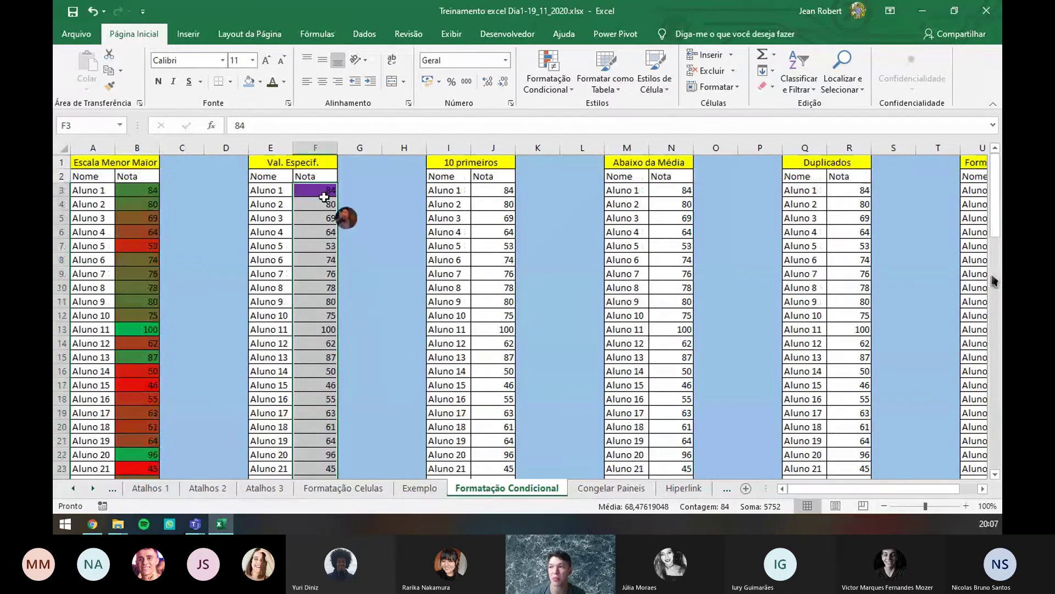
scroll(330, 208, down, 13)
scroll(330, 245, up, 13)
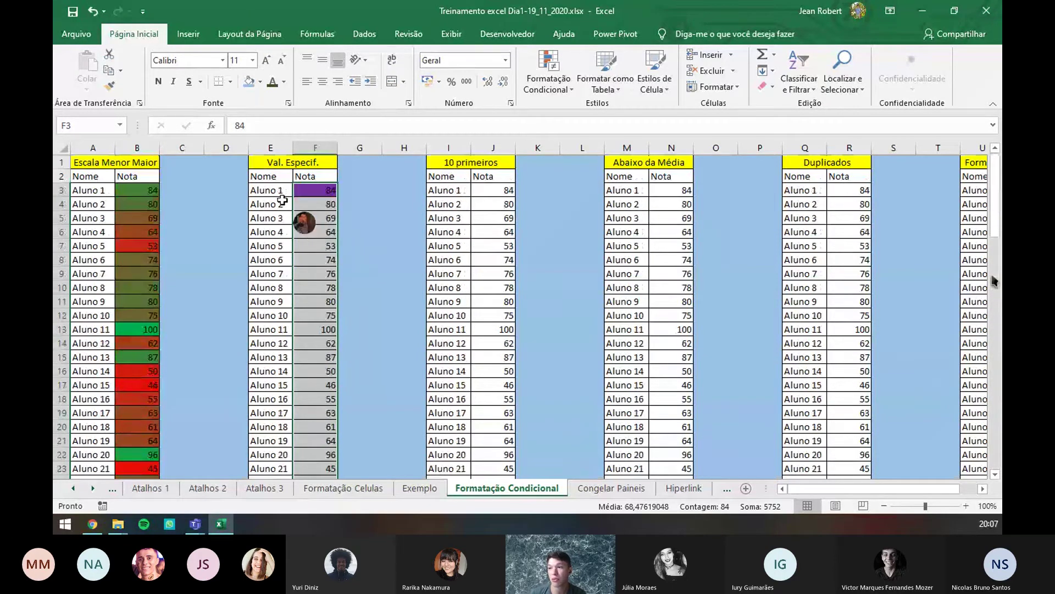
scroll(305, 231, down, 12)
scroll(305, 273, down, 8)
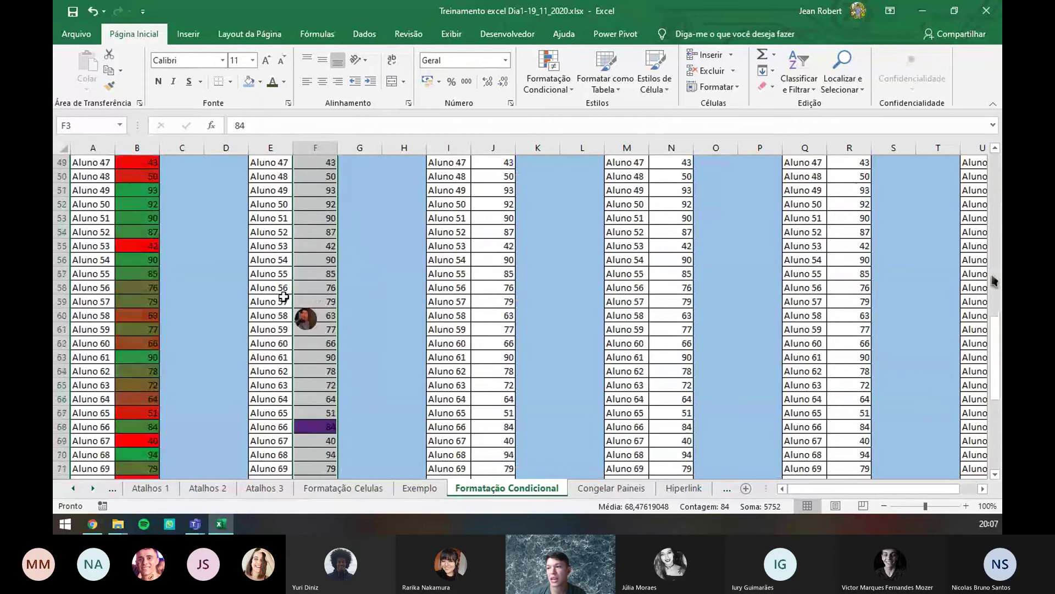
scroll(292, 263, down, 4)
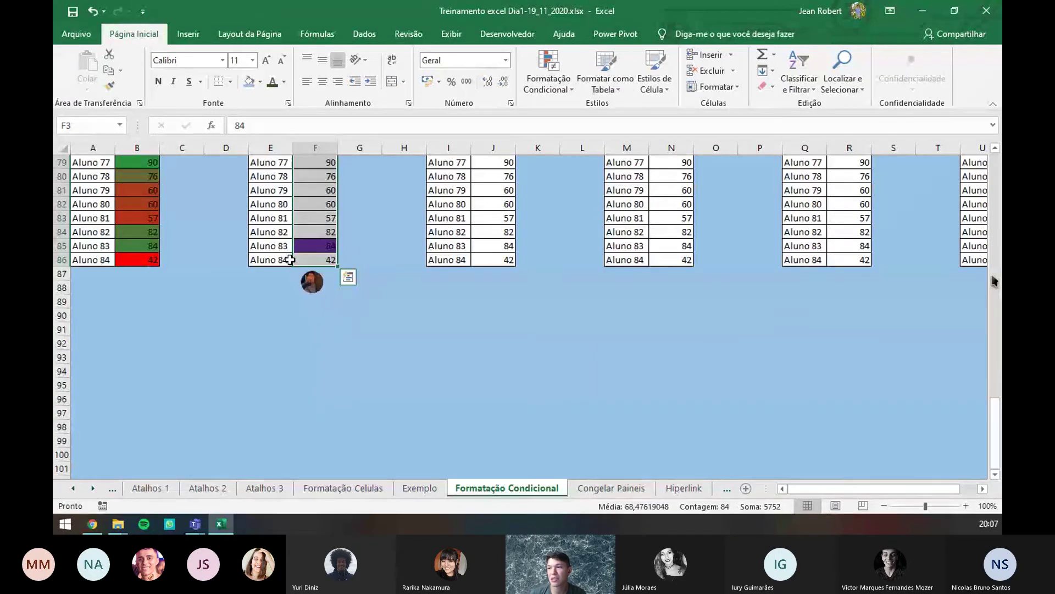
scroll(330, 259, up, 13)
scroll(341, 244, up, 8)
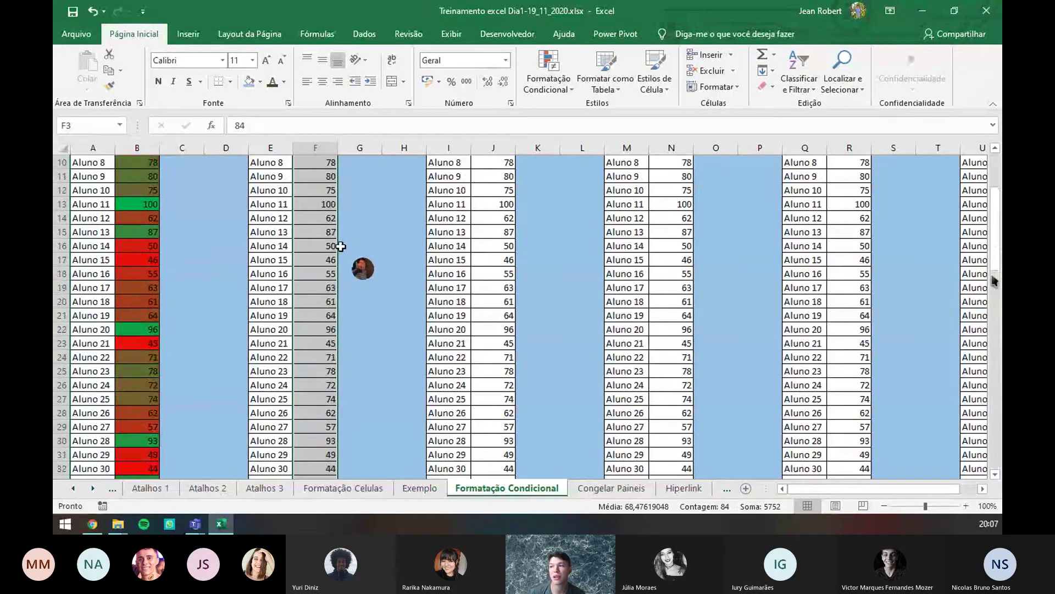
scroll(341, 246, up, 3)
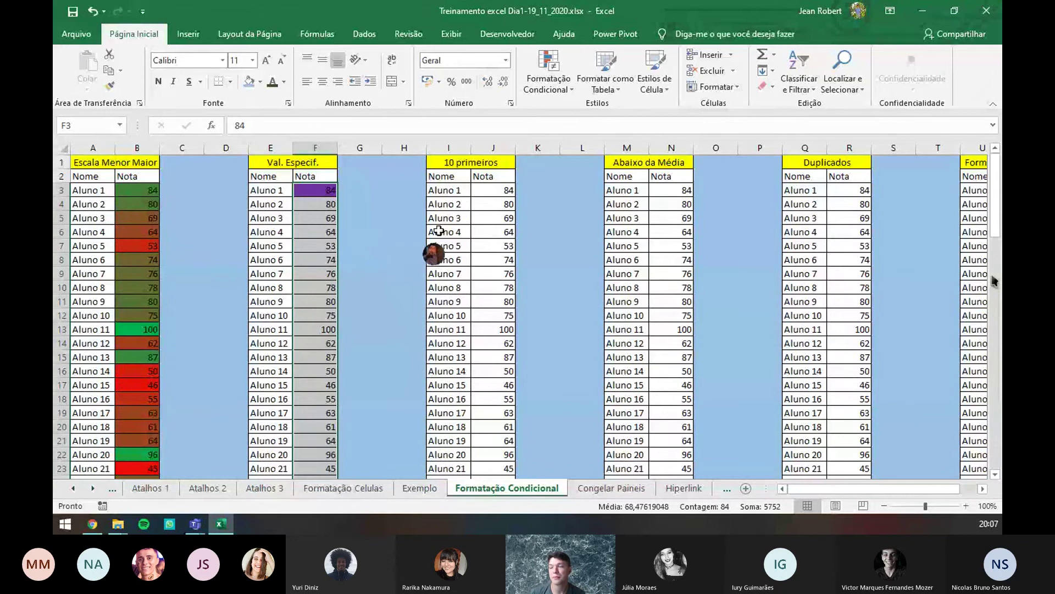
click(502, 191)
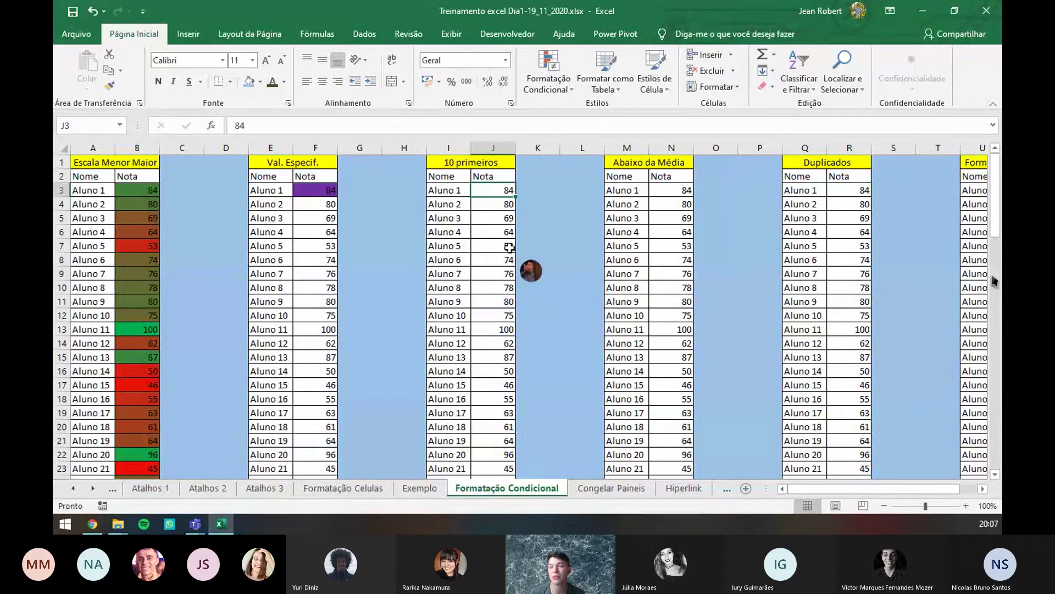
- Select grades J3:J86 and start a new Top 10 ranked-values rule
key(ctrl+shift+Down)
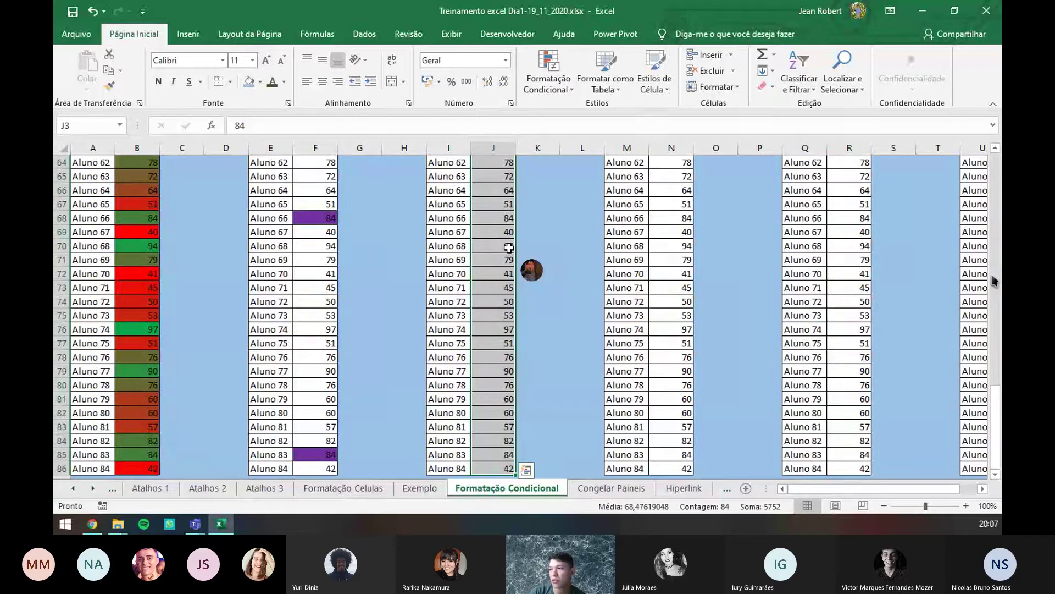
click(566, 89)
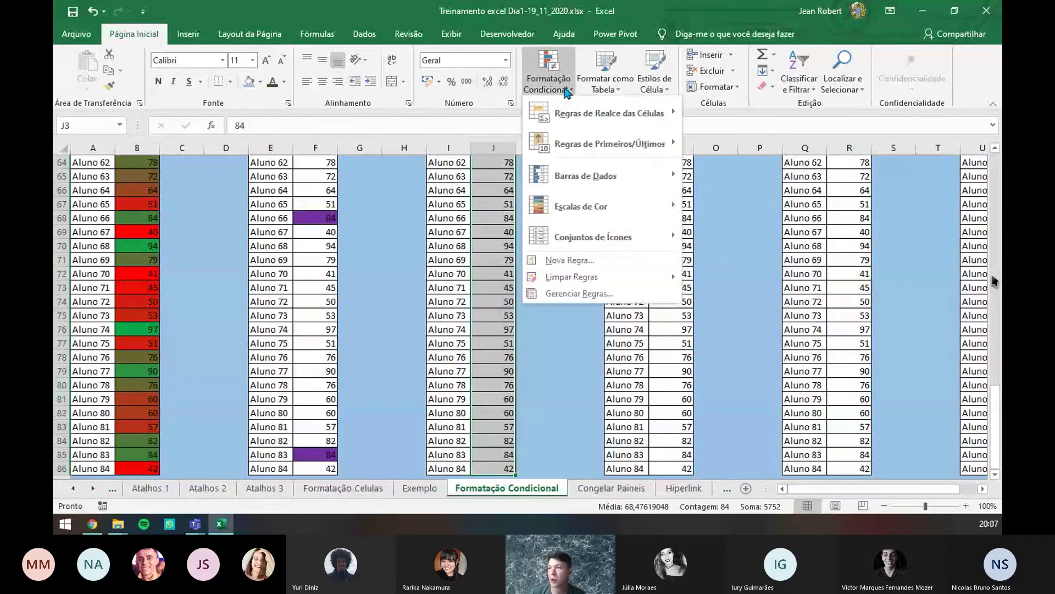
click(604, 266)
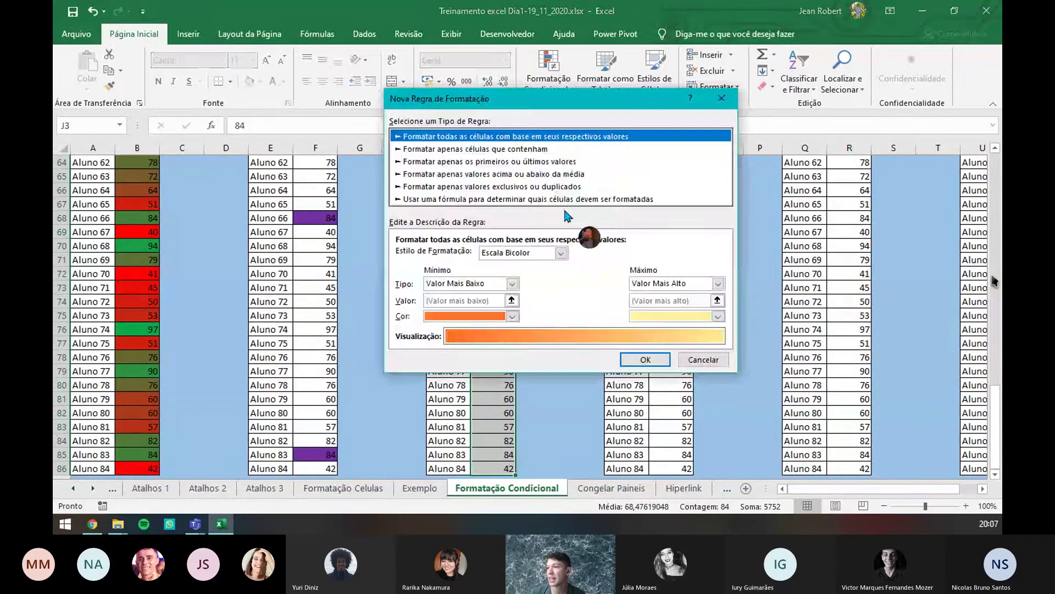
click(541, 173)
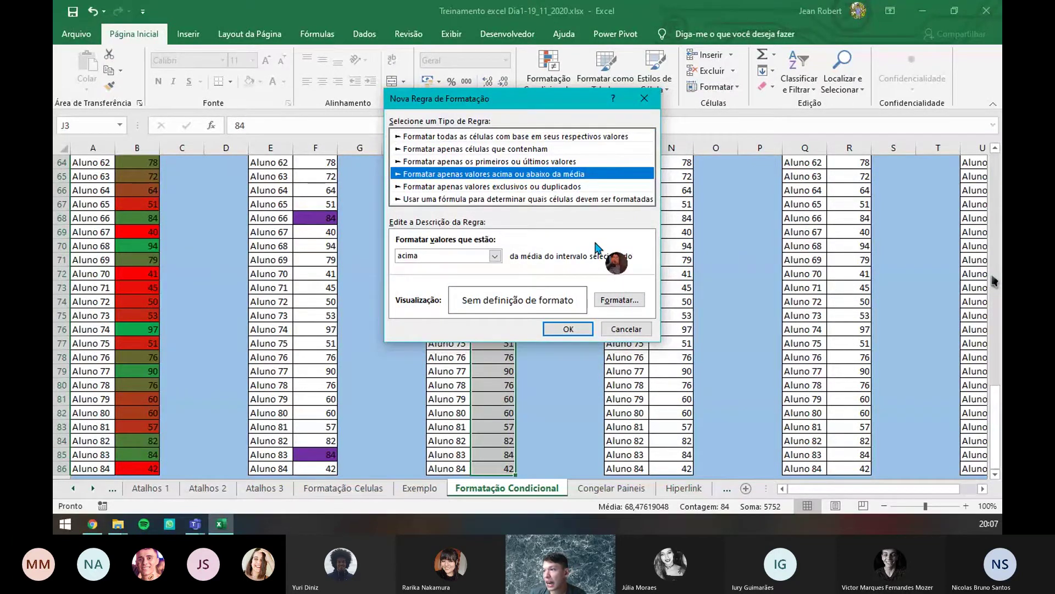
click(438, 161)
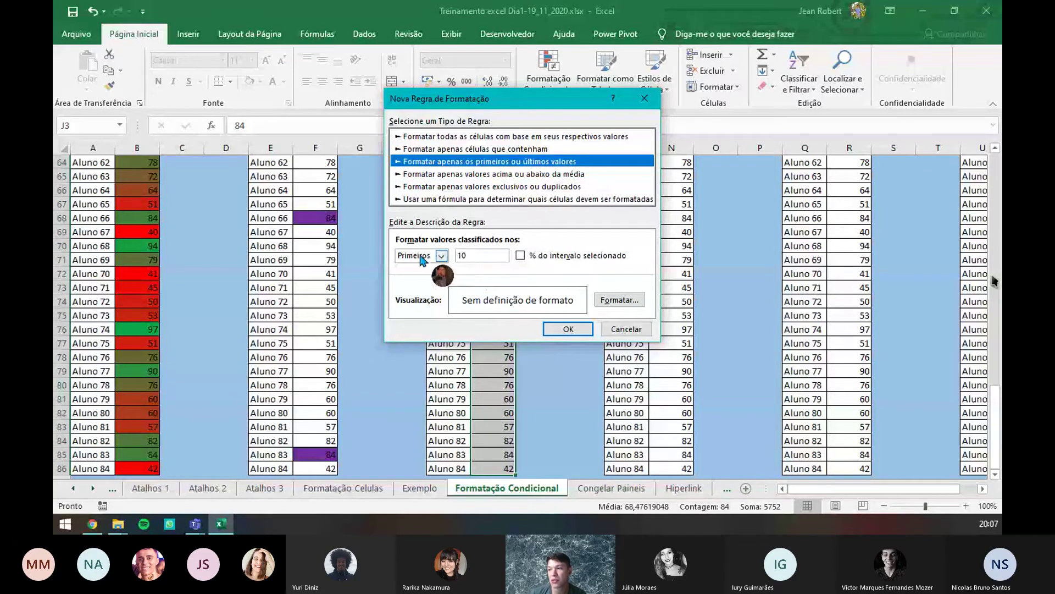
click(441, 255)
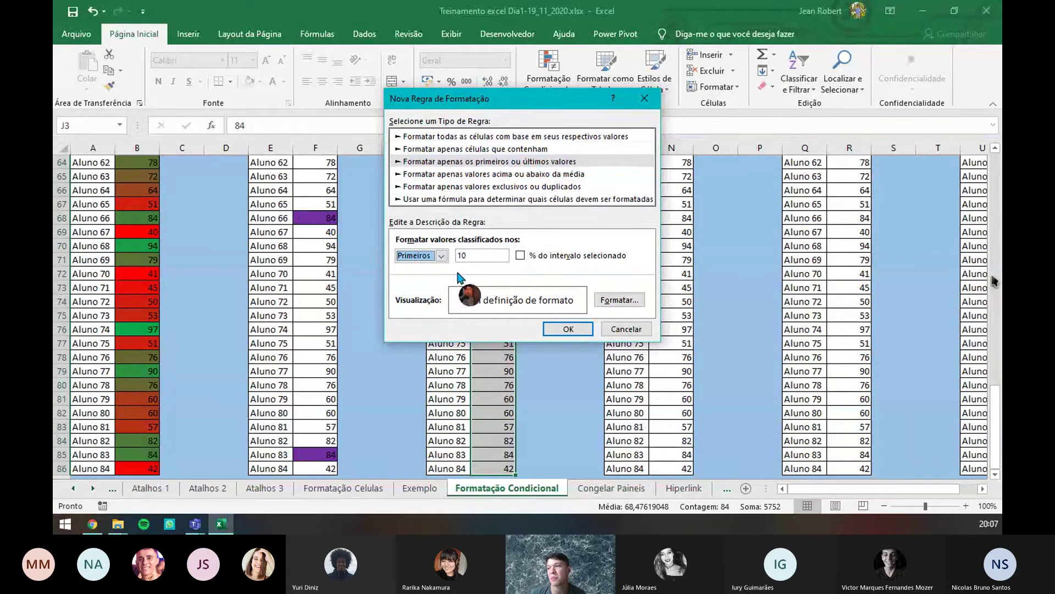
click(485, 255)
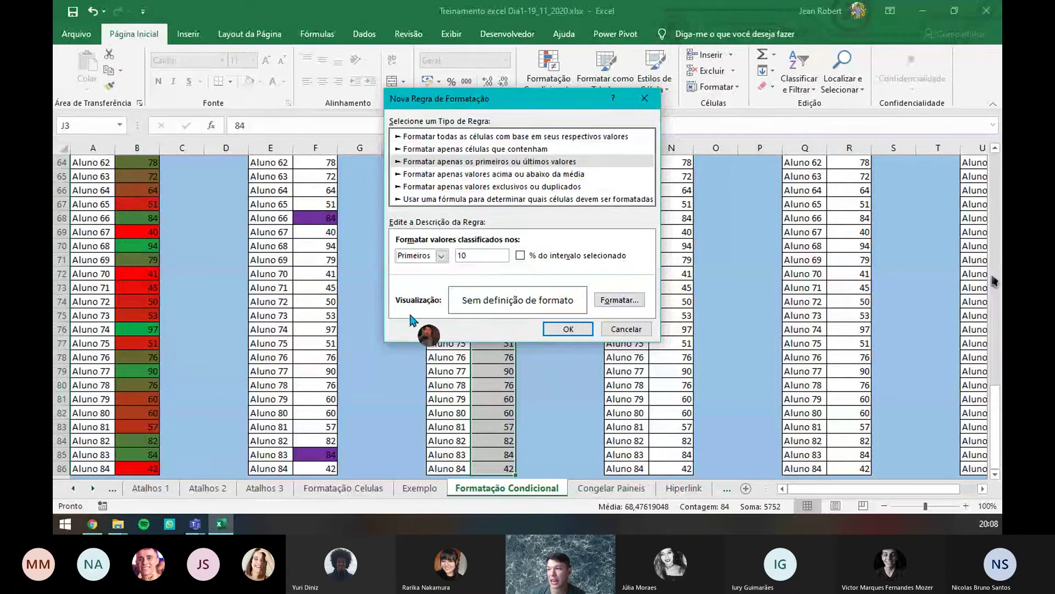
- Give the Top 10 rule a yellow fill and apply it to column J
click(620, 300)
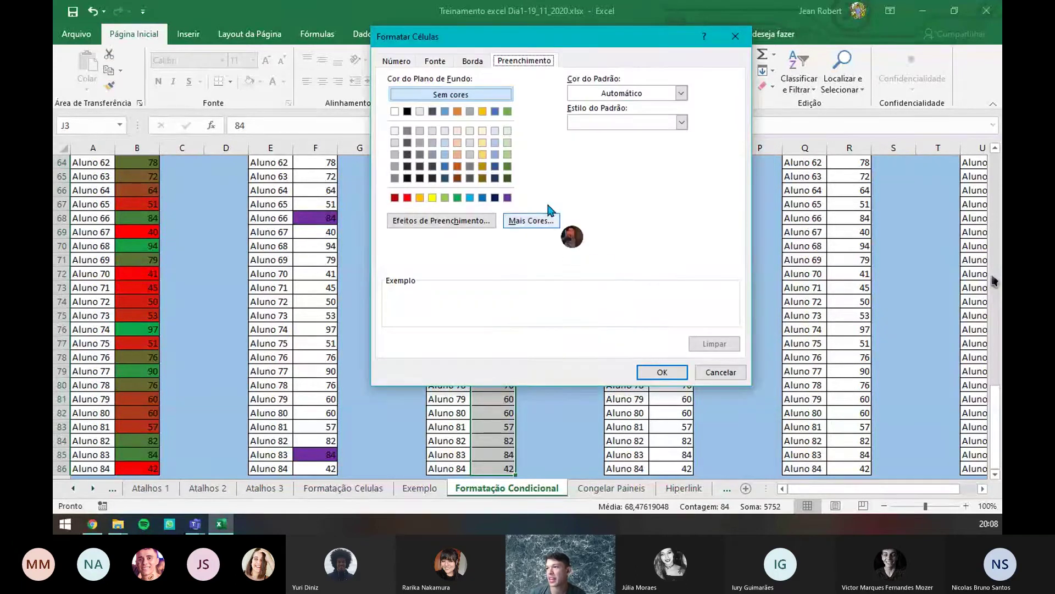
click(432, 198)
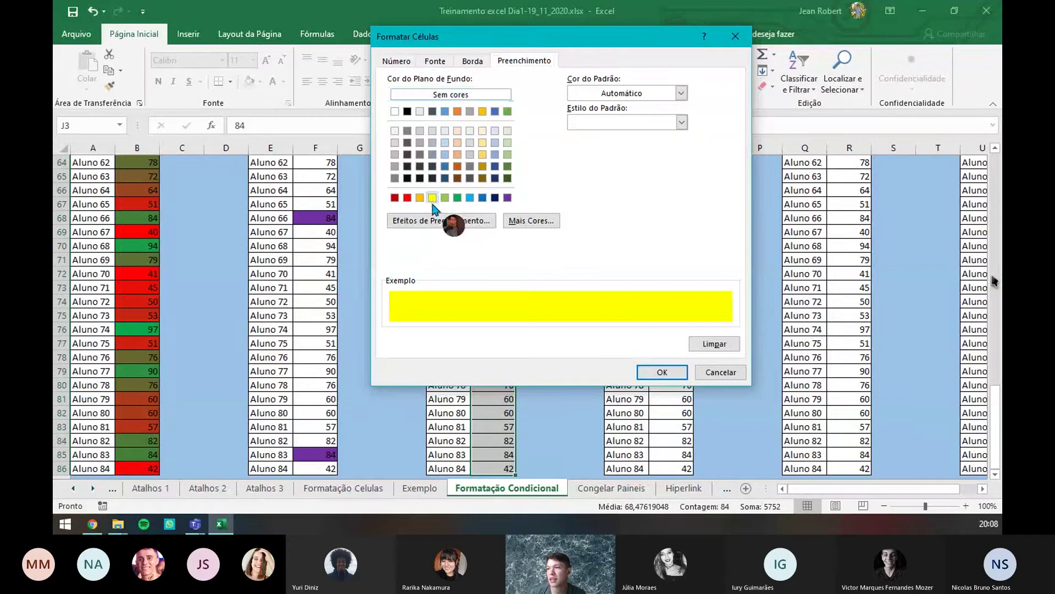
click(663, 372)
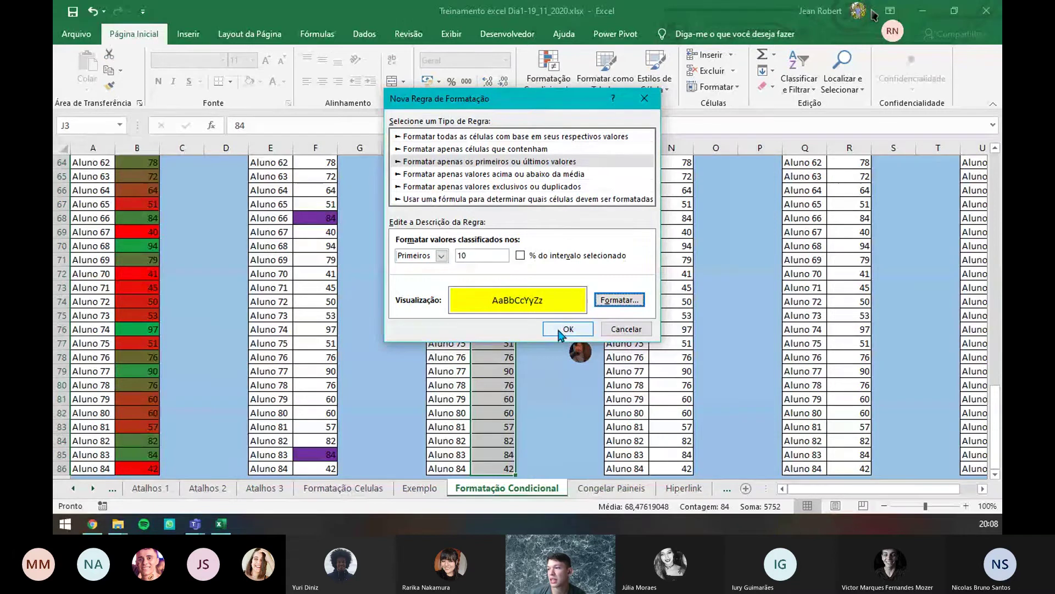
click(566, 329)
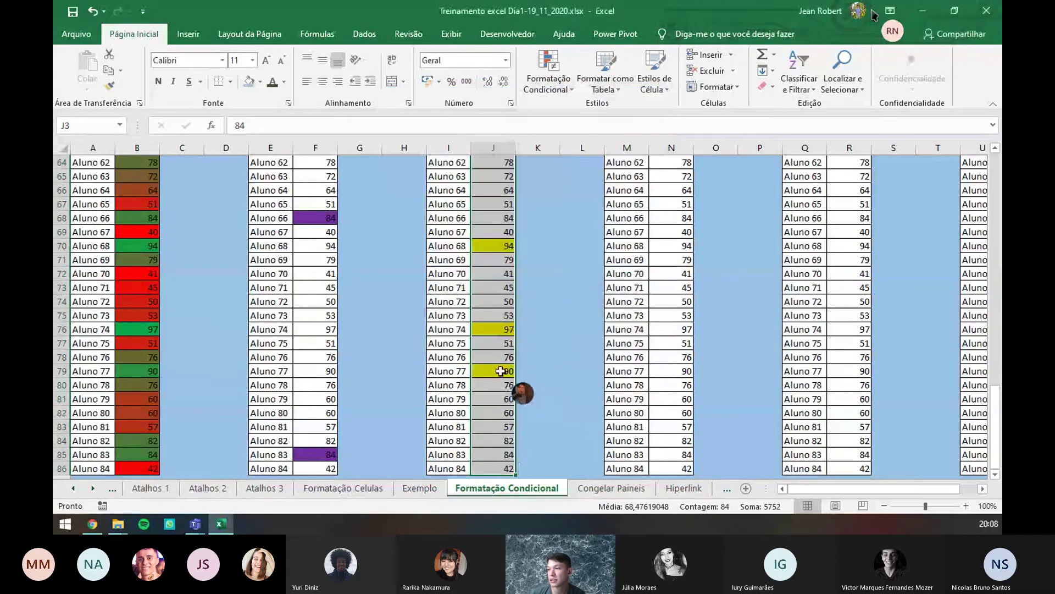
scroll(501, 371, up, 20)
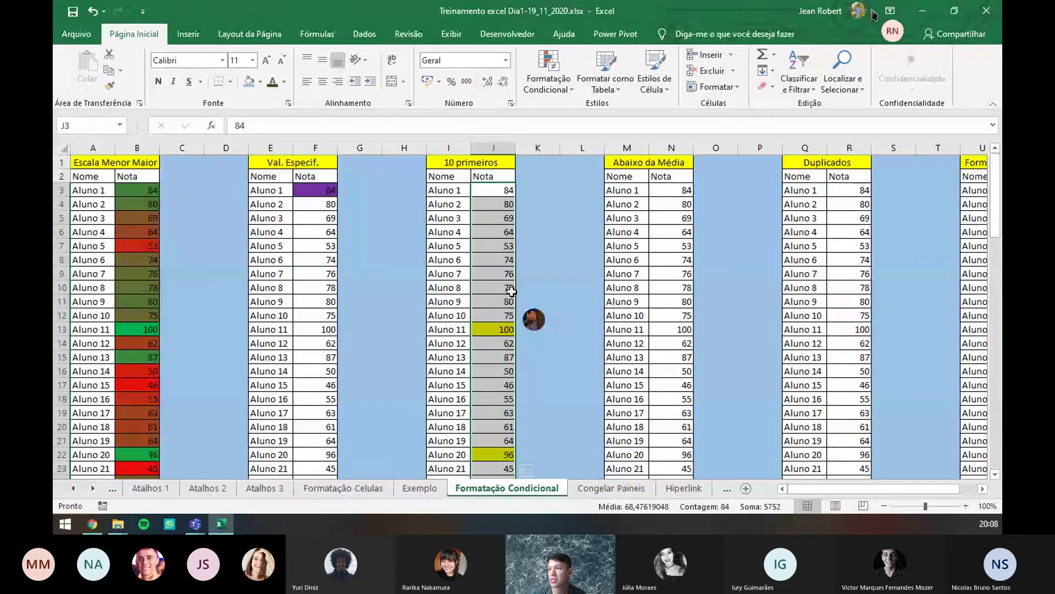
scroll(512, 290, down, 3)
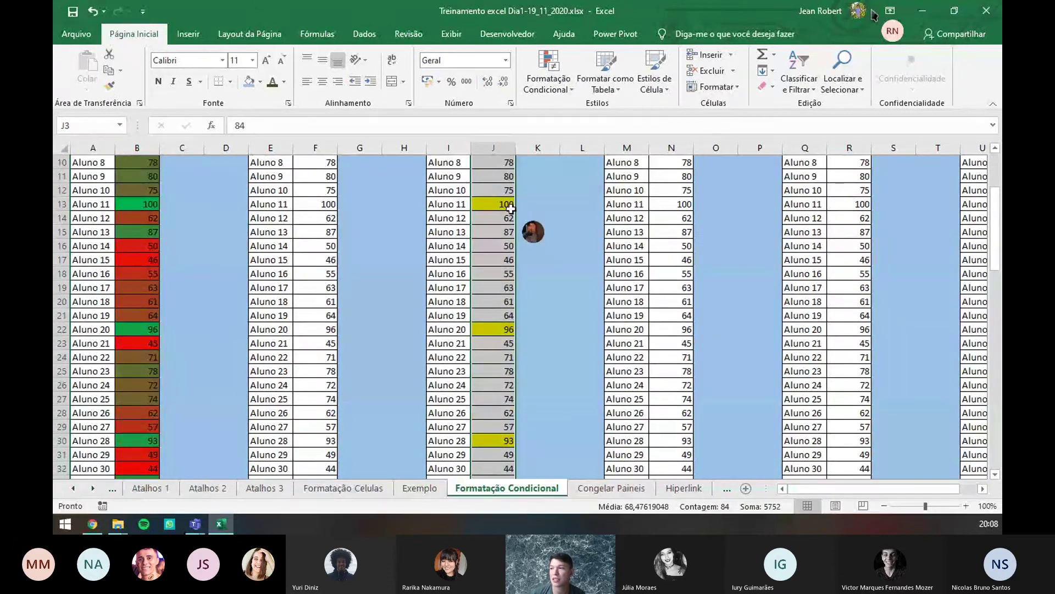
scroll(506, 208, down, 3)
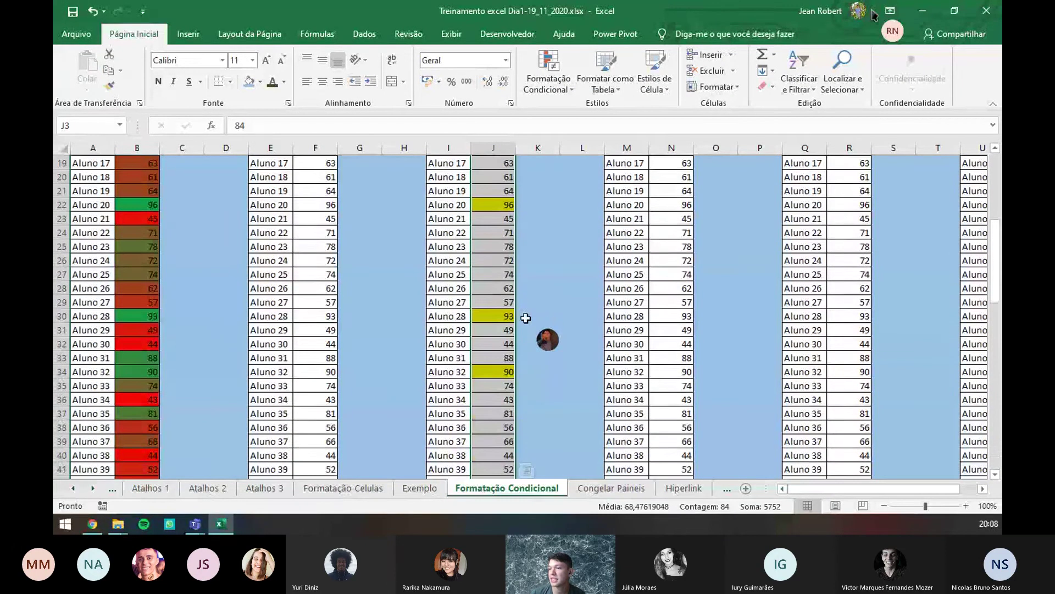
scroll(500, 308, down, 7)
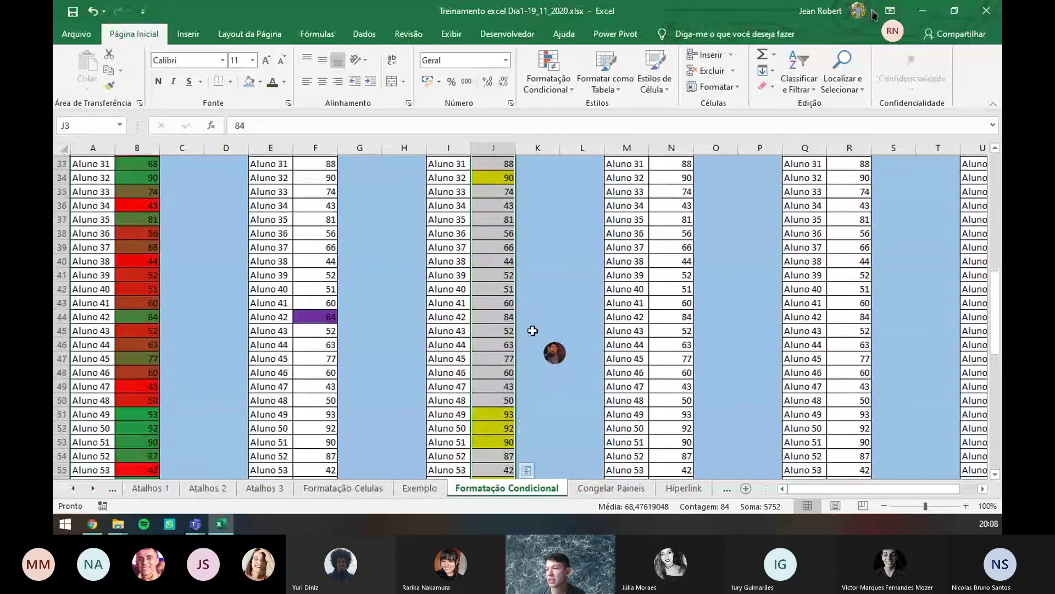
scroll(506, 373, up, 13)
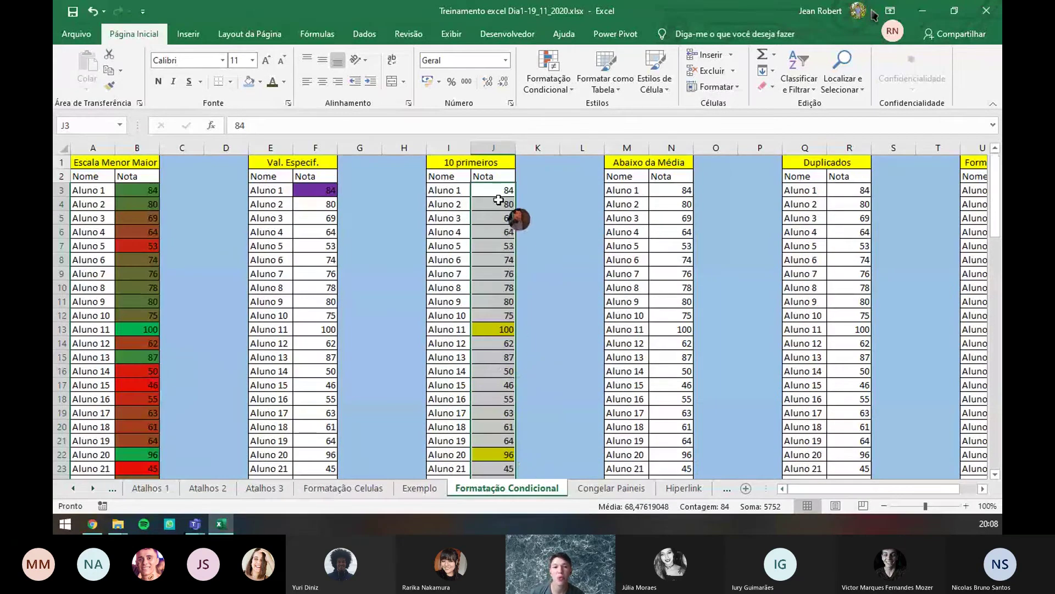
scroll(501, 206, down, 20)
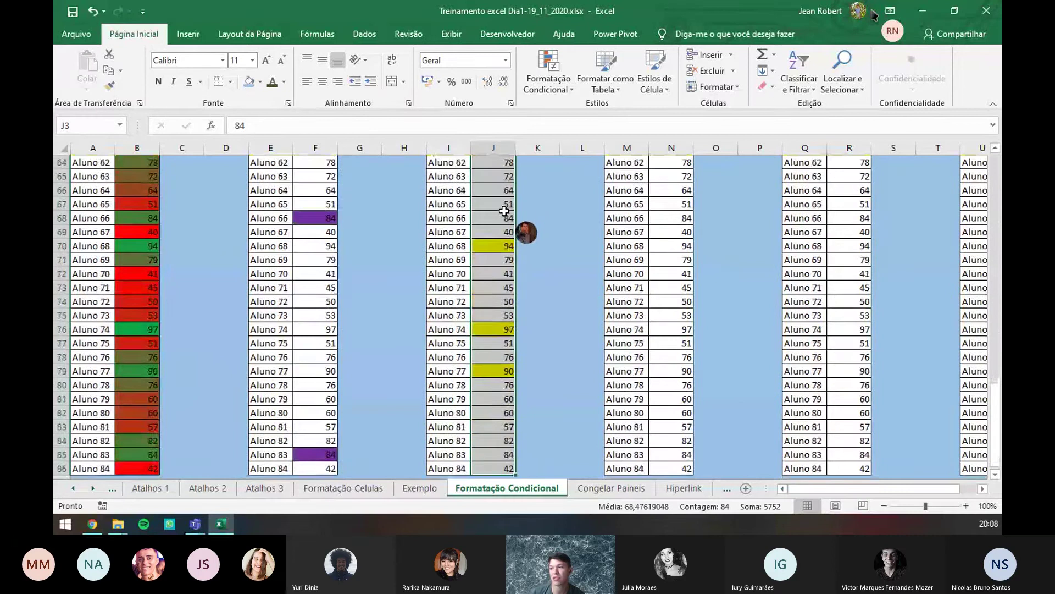
scroll(504, 211, down, 3)
scroll(502, 218, up, 20)
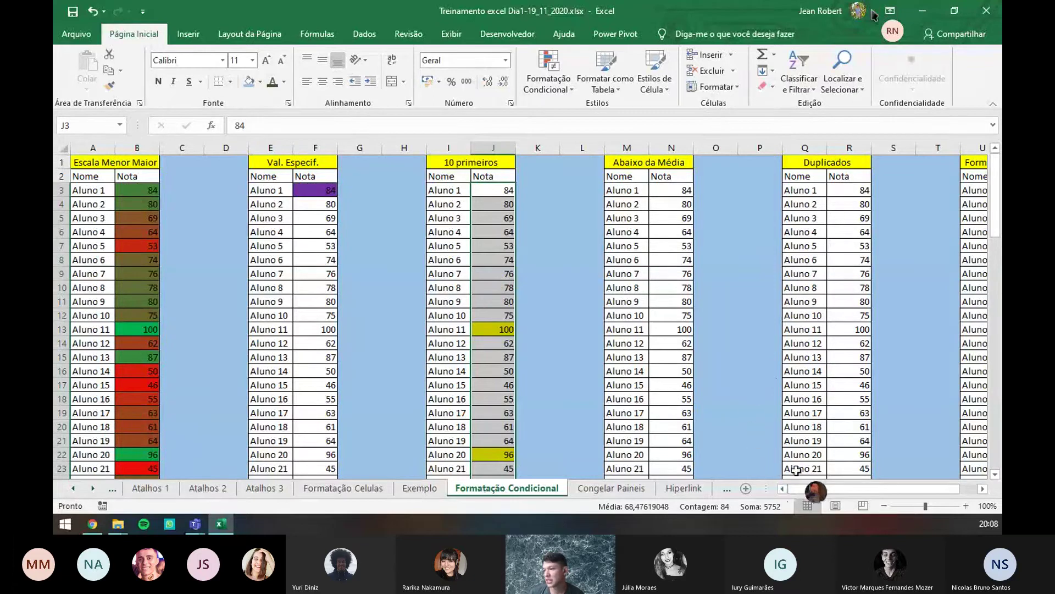
drag(831, 491, 874, 494)
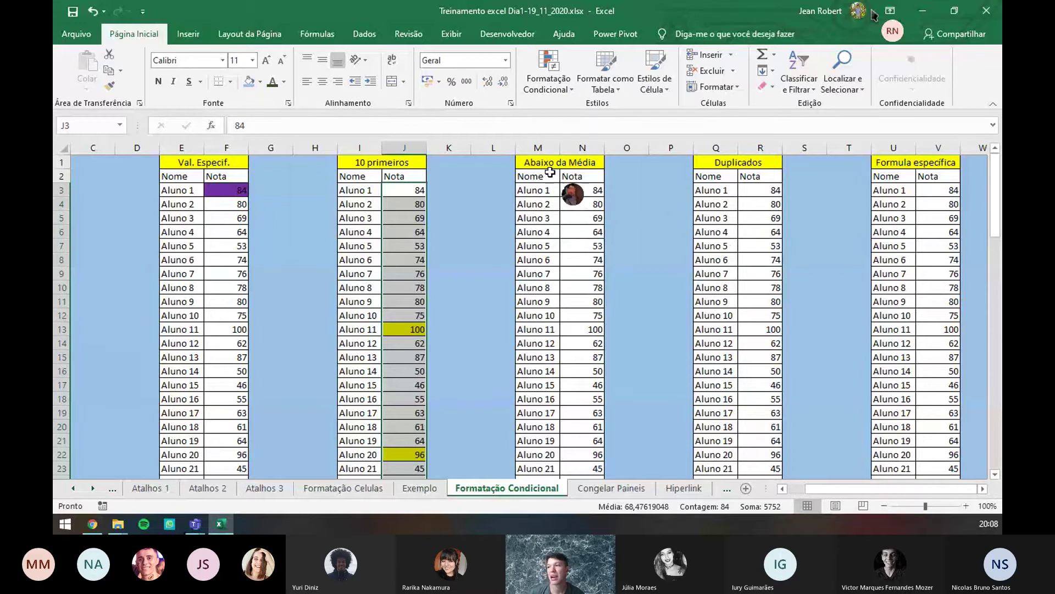
click(558, 83)
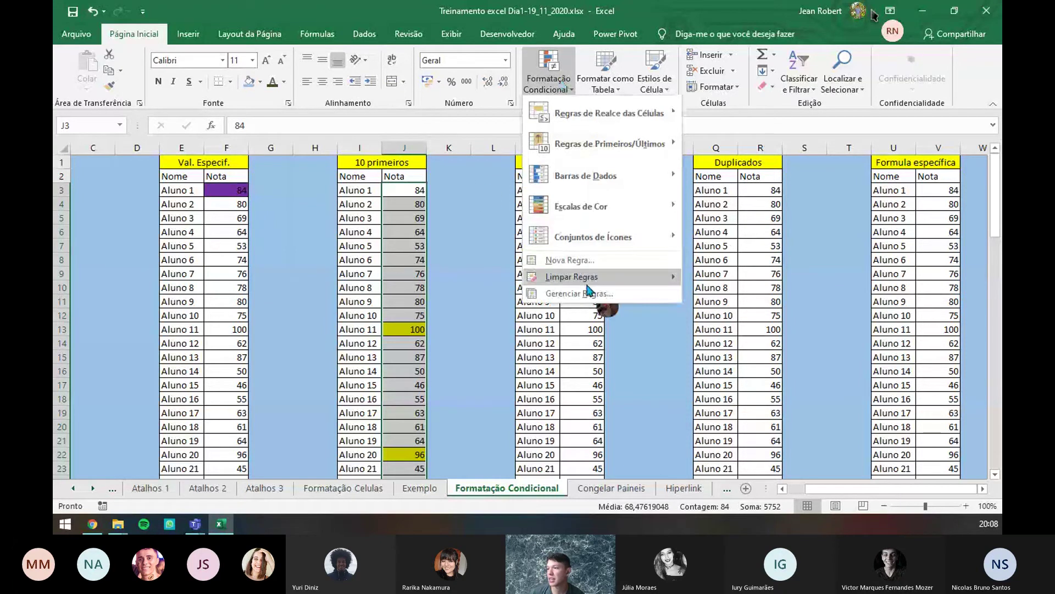
click(585, 261)
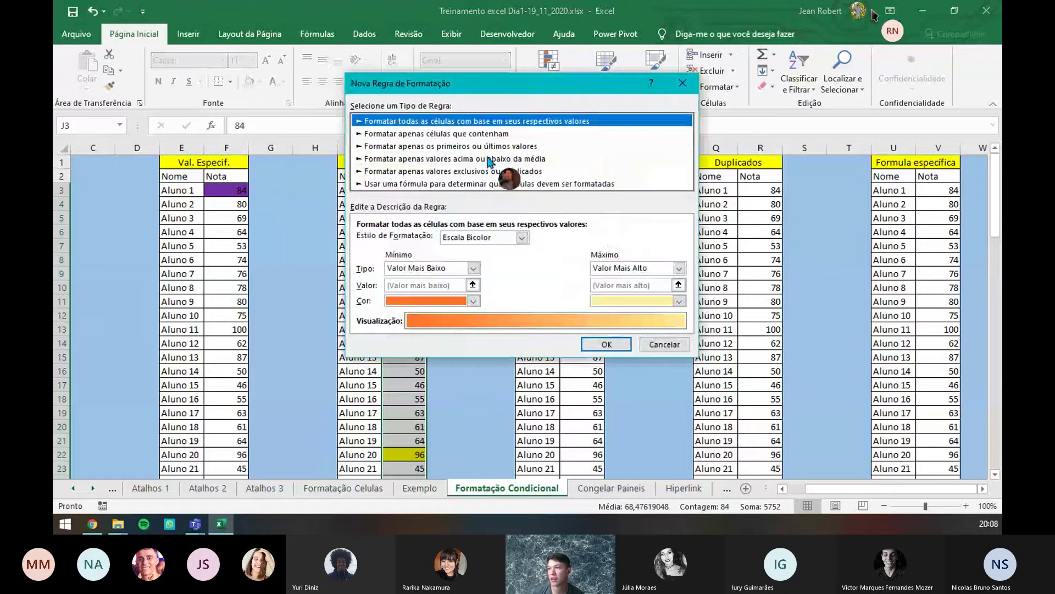
click(489, 159)
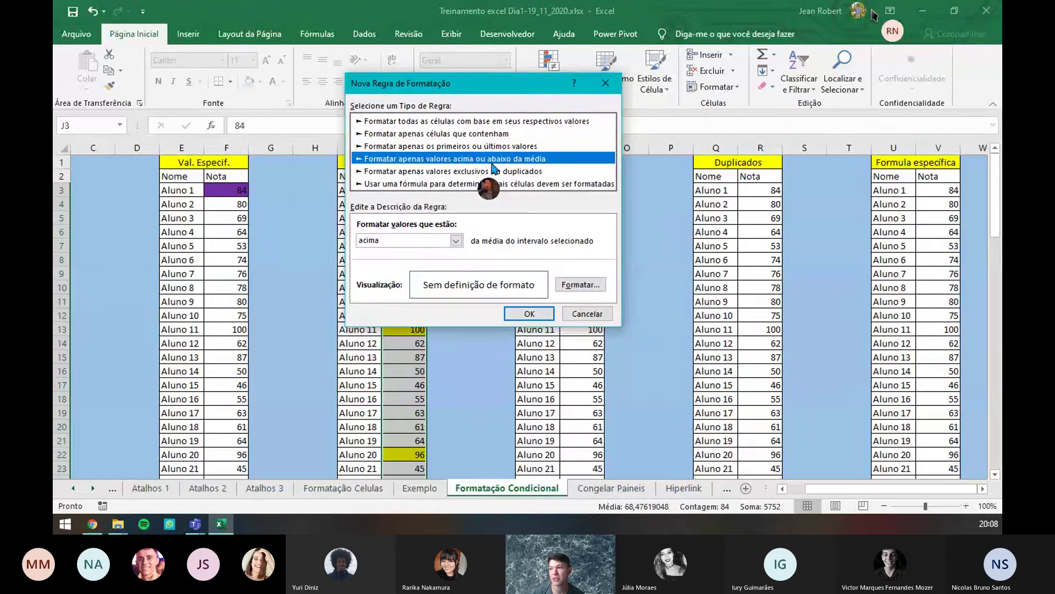
click(606, 83)
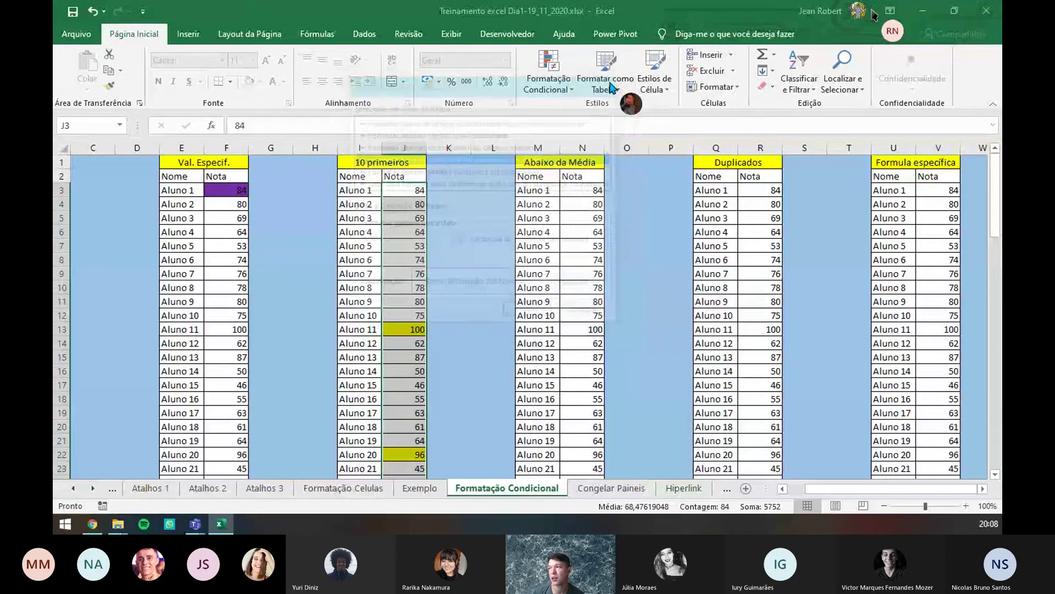
click(715, 166)
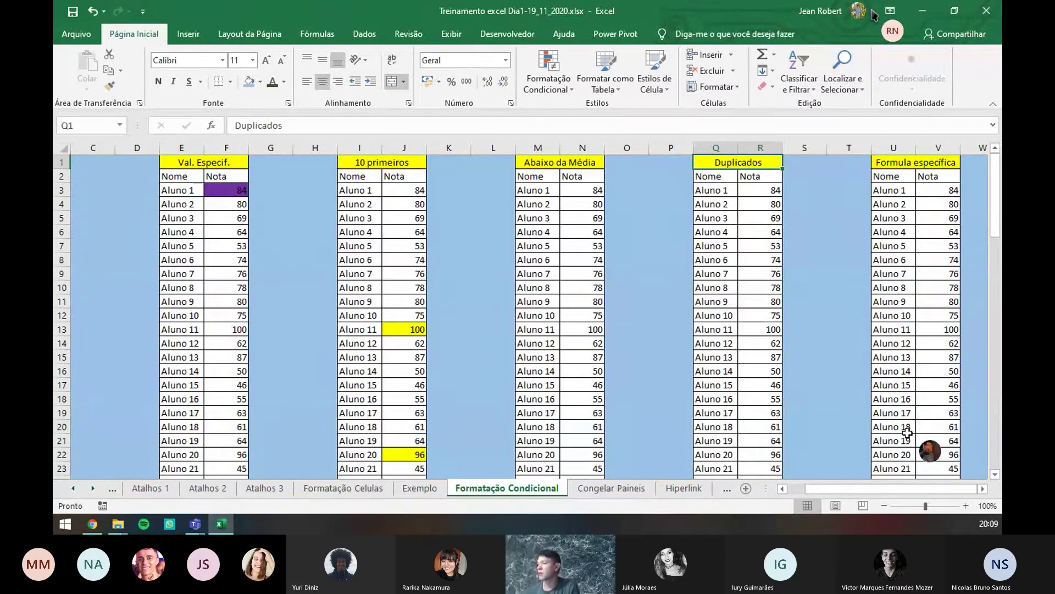
drag(931, 486, 931, 486)
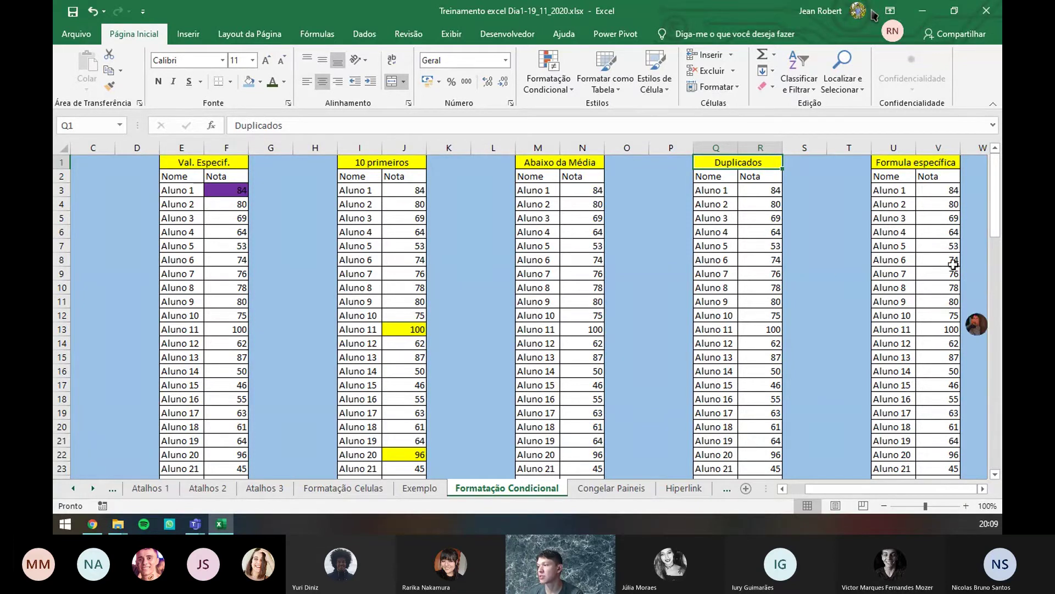
click(909, 192)
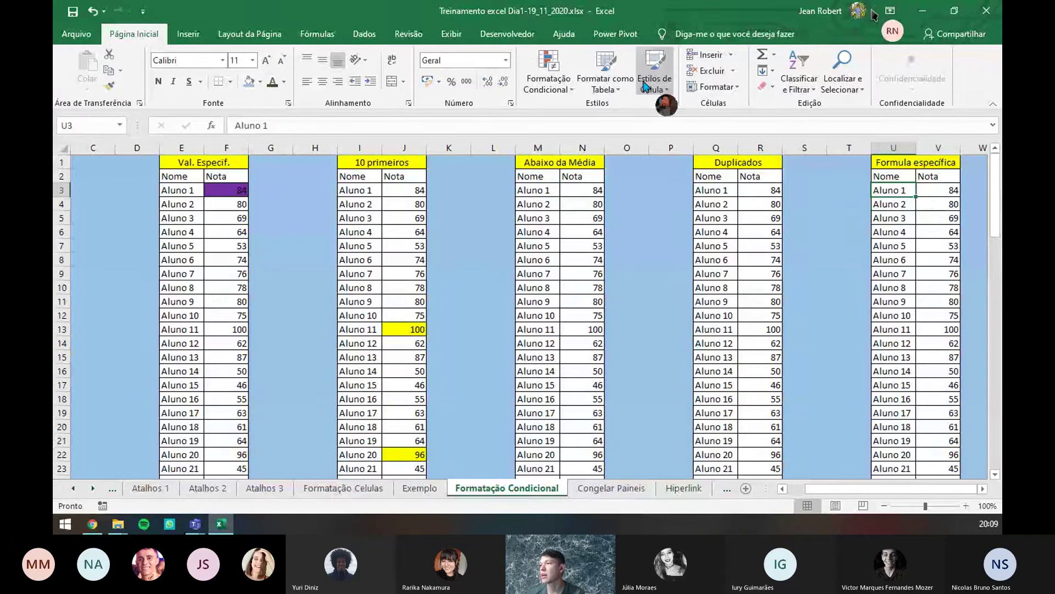
- Start a 'Use a formula to determine which cells to format' rule for the Formula especifica table
click(549, 74)
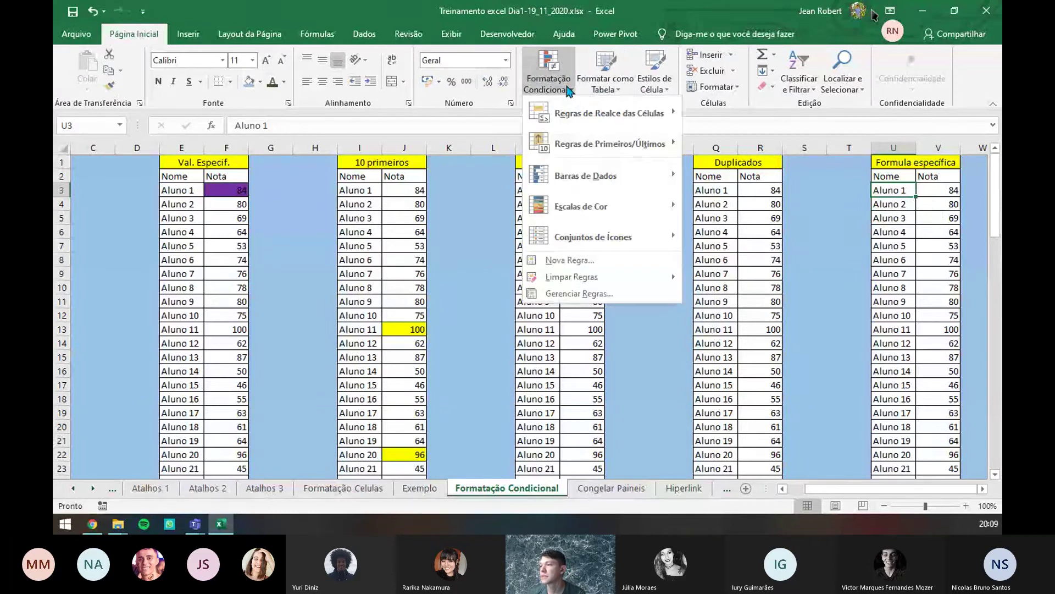
click(598, 269)
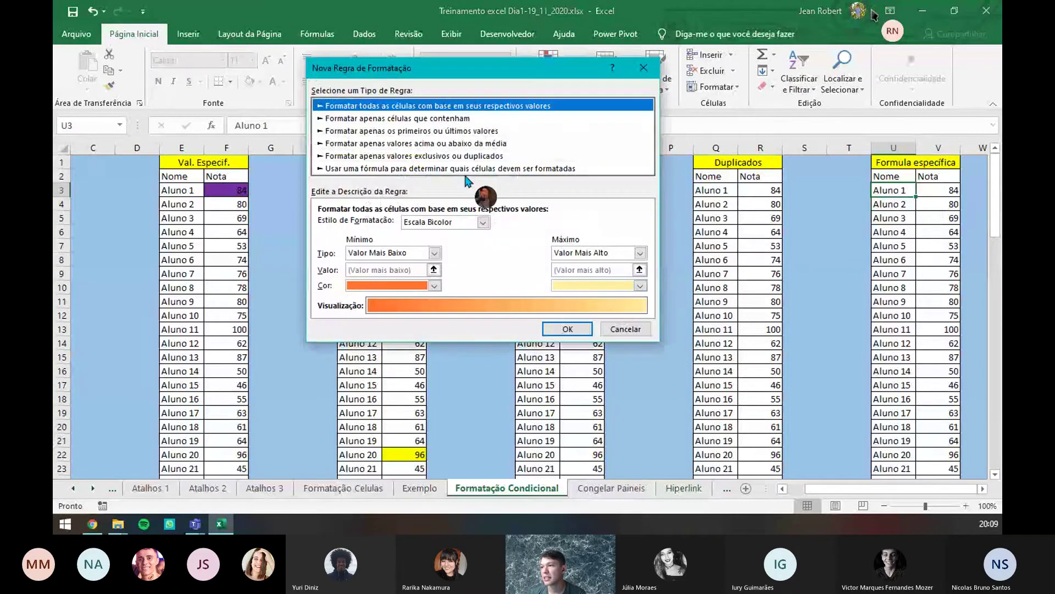
click(462, 169)
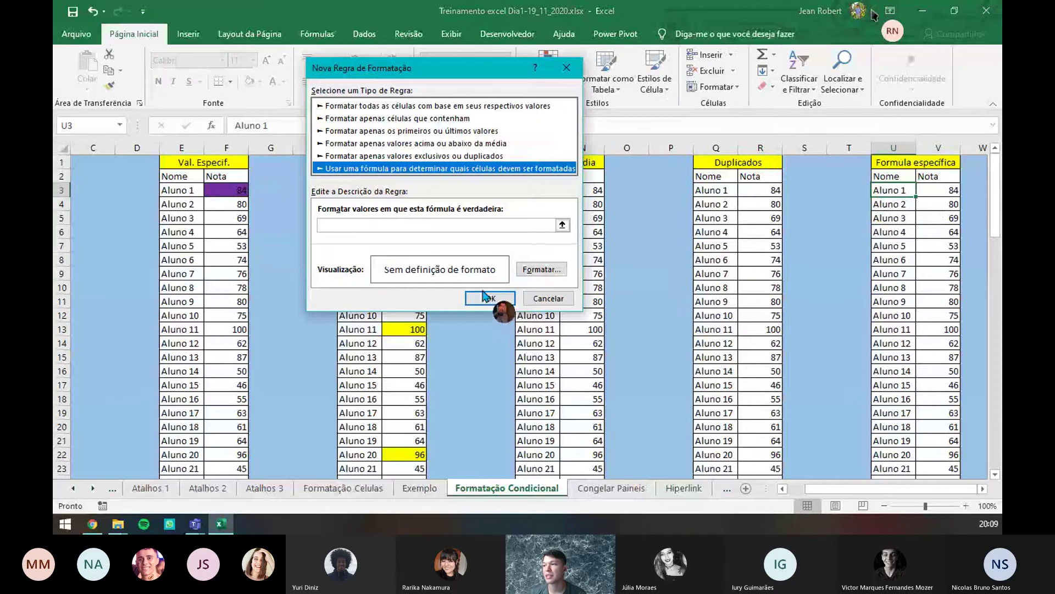
click(429, 225)
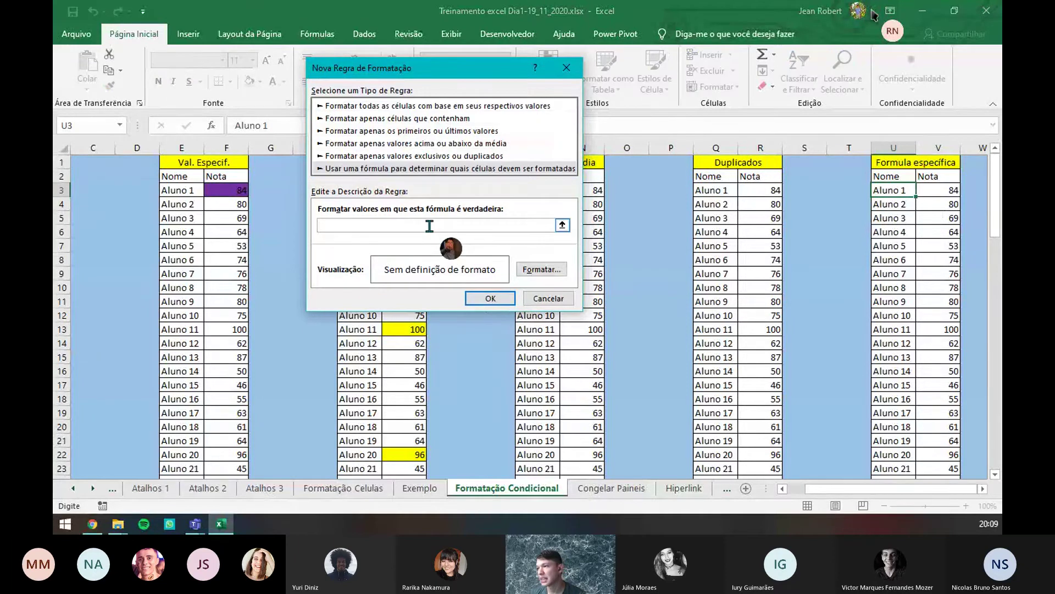
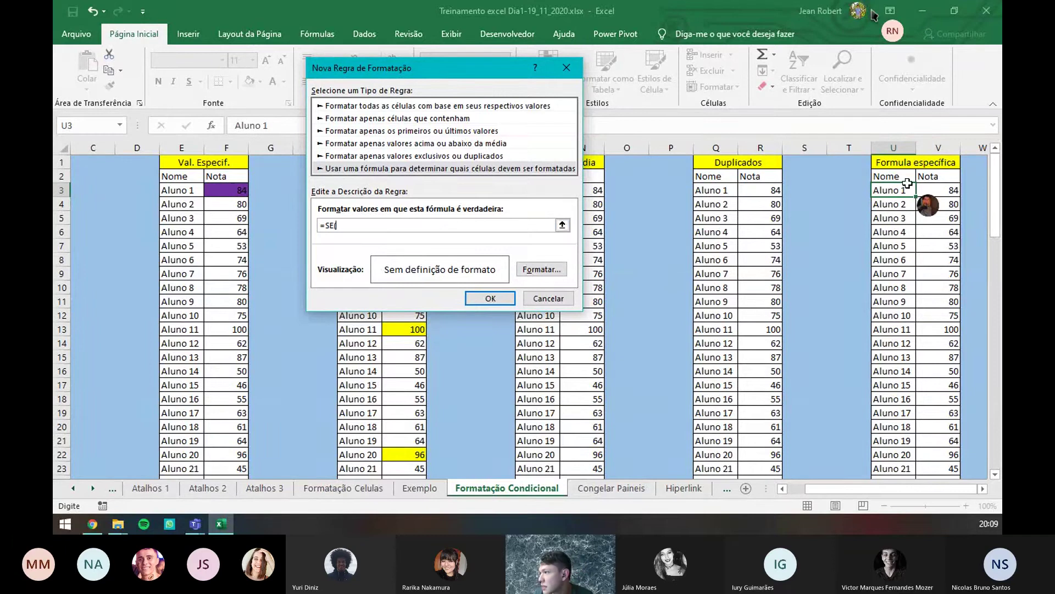
- Add a rule =SE($V$3>60;1;0) with green fill so Aluno 1 turns green
click(940, 190)
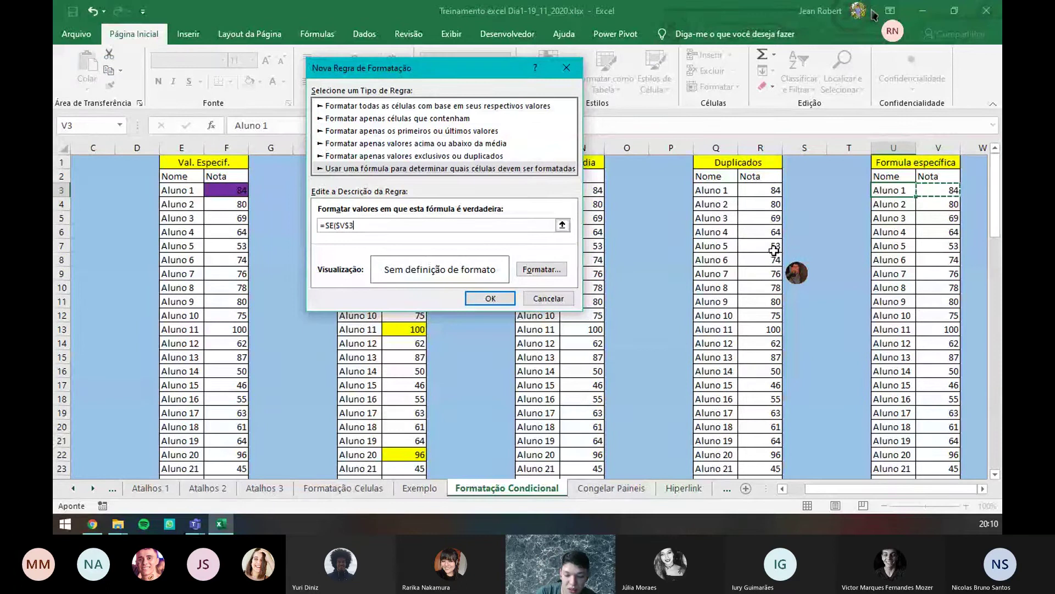
text(>60;1;0)
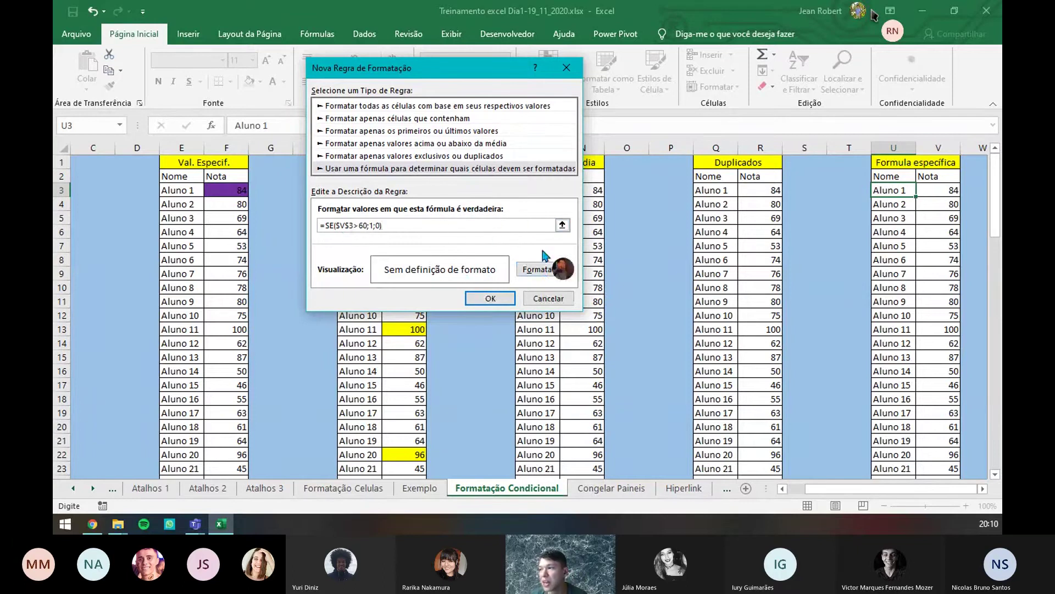
click(541, 269)
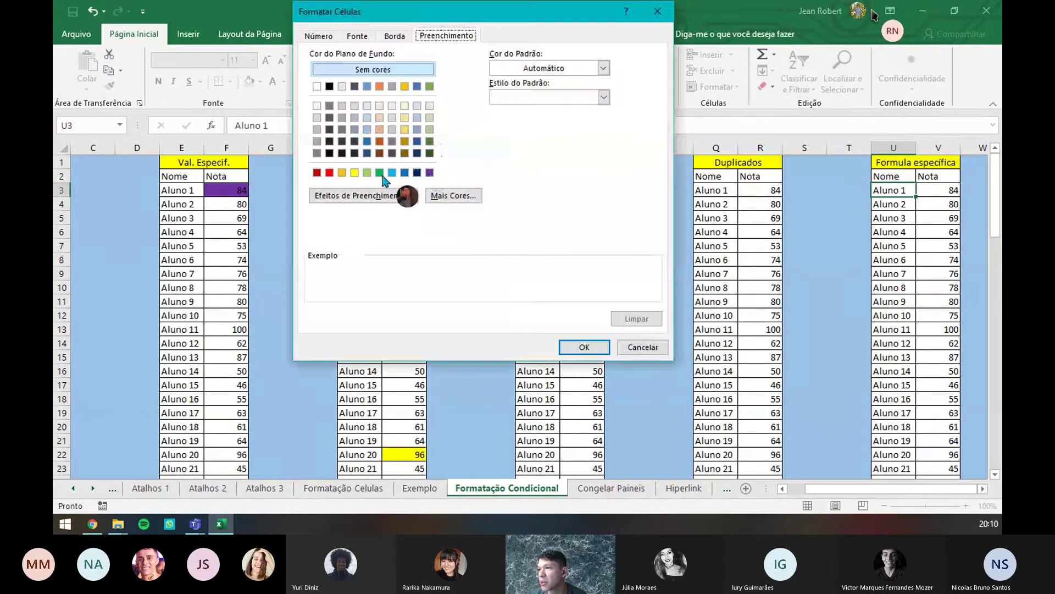
click(367, 173)
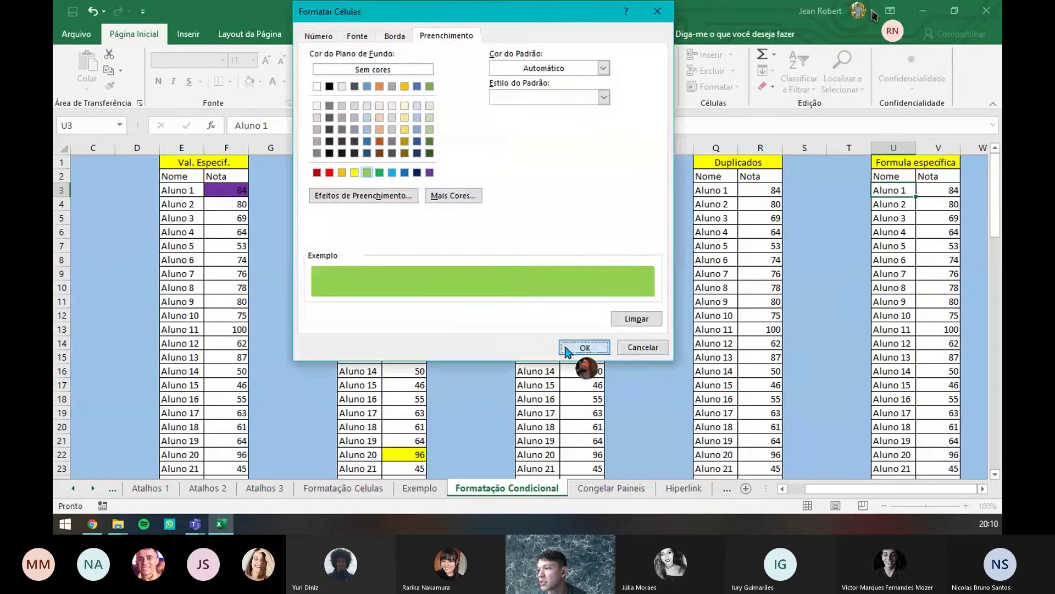
click(583, 347)
click(483, 297)
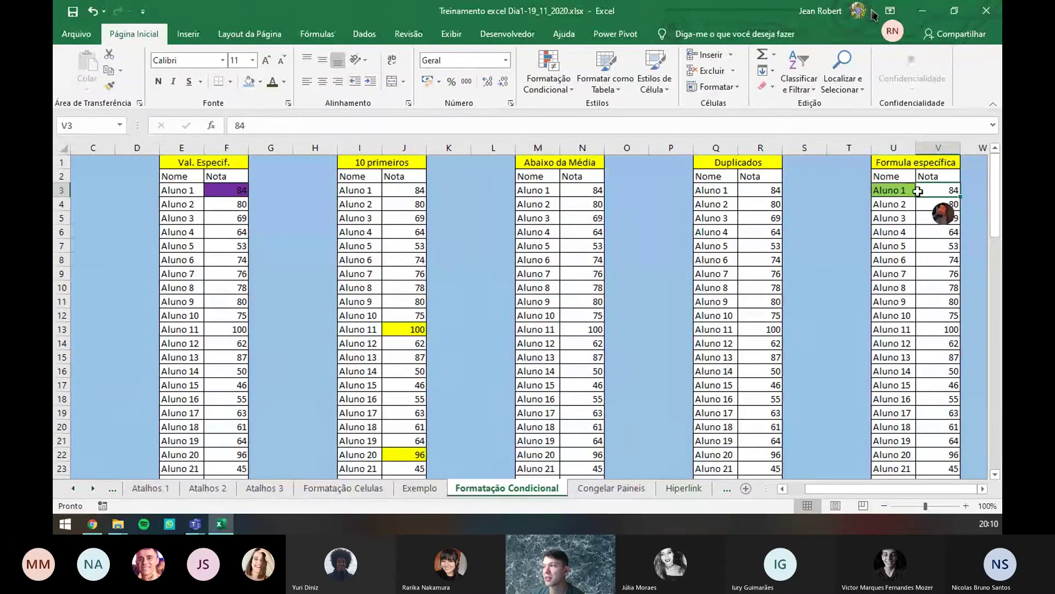
click(561, 89)
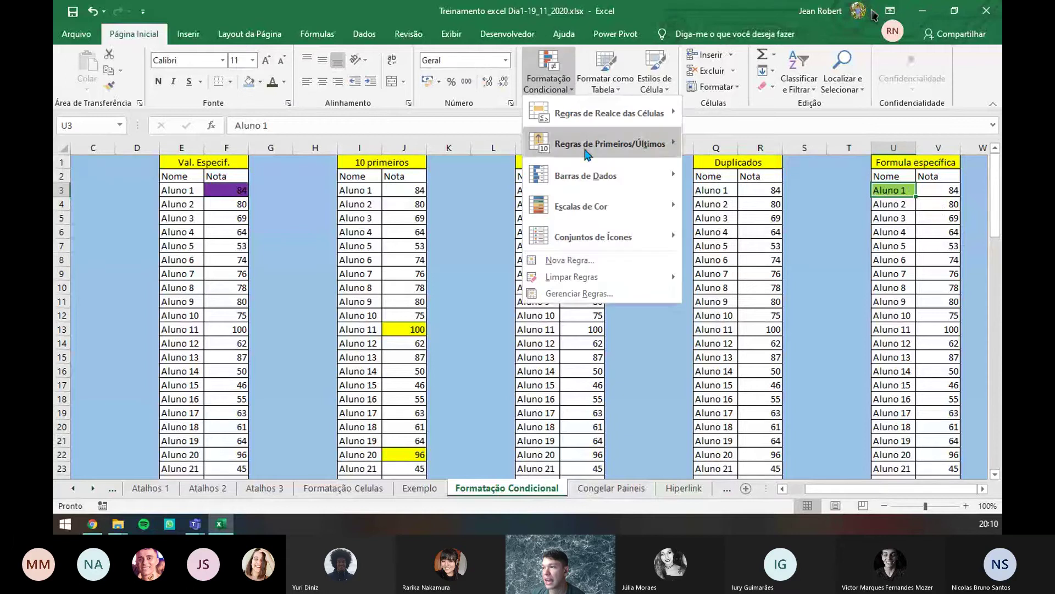
click(579, 293)
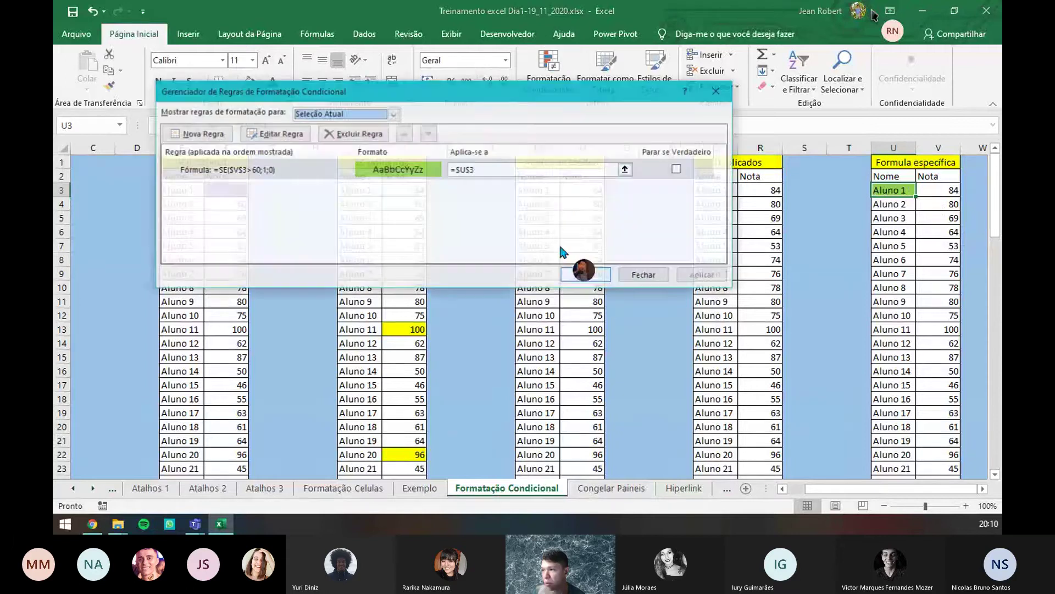
double_click(308, 172)
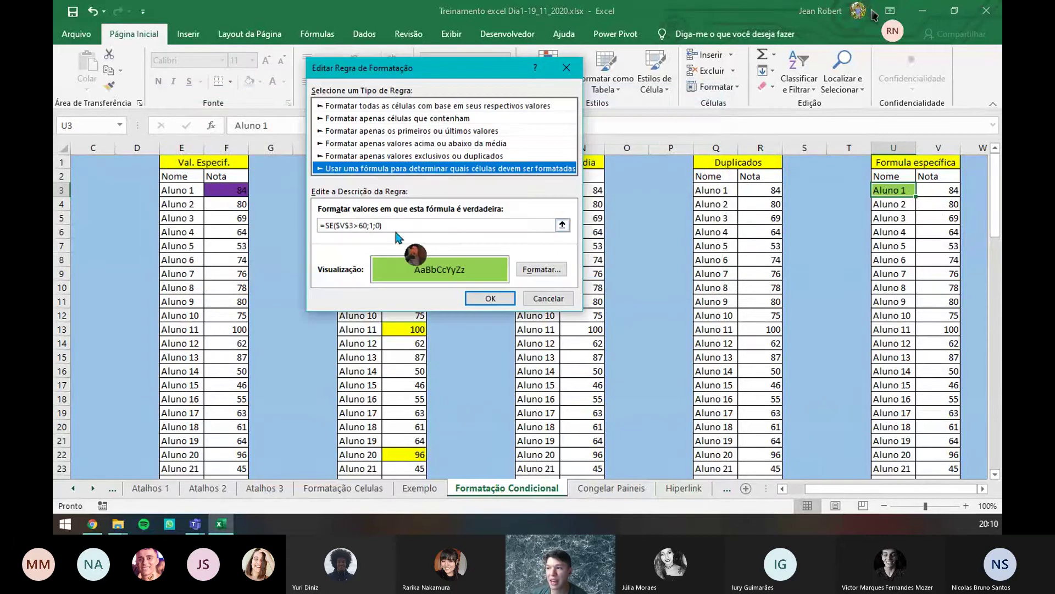
drag(397, 226, 316, 226)
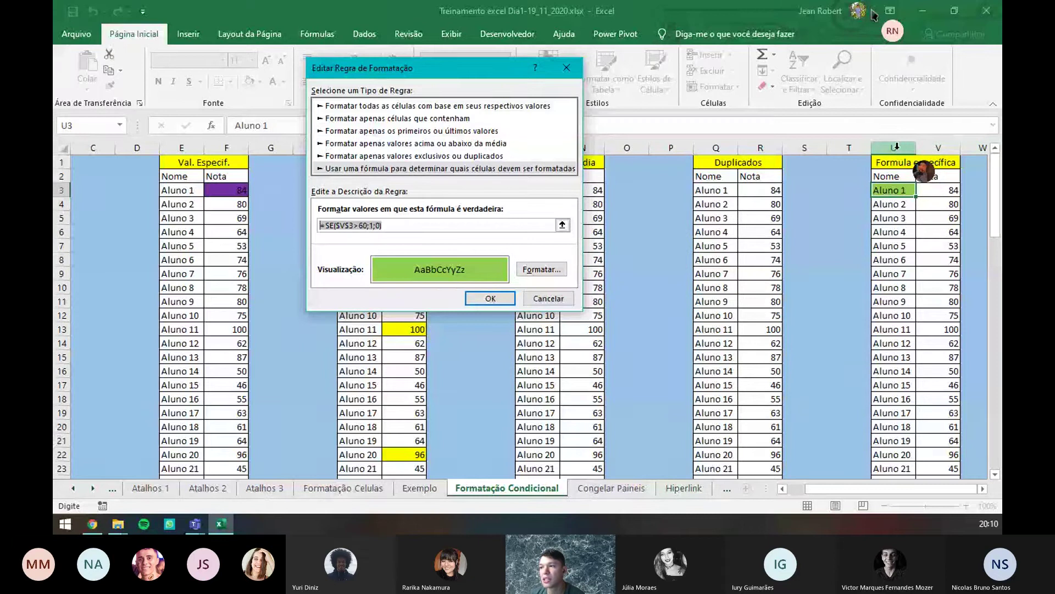
click(418, 225)
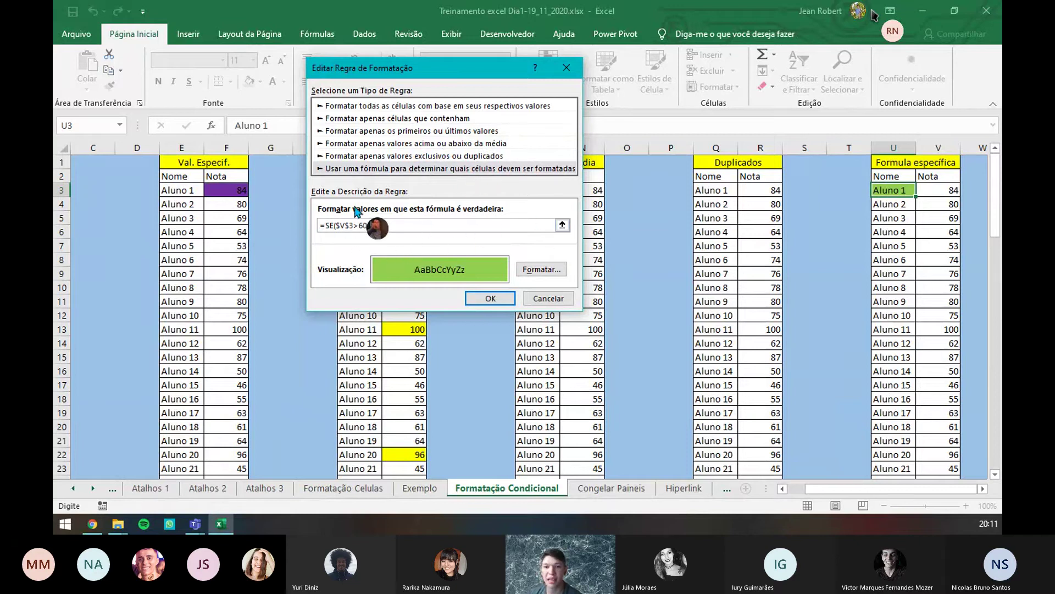
click(492, 298)
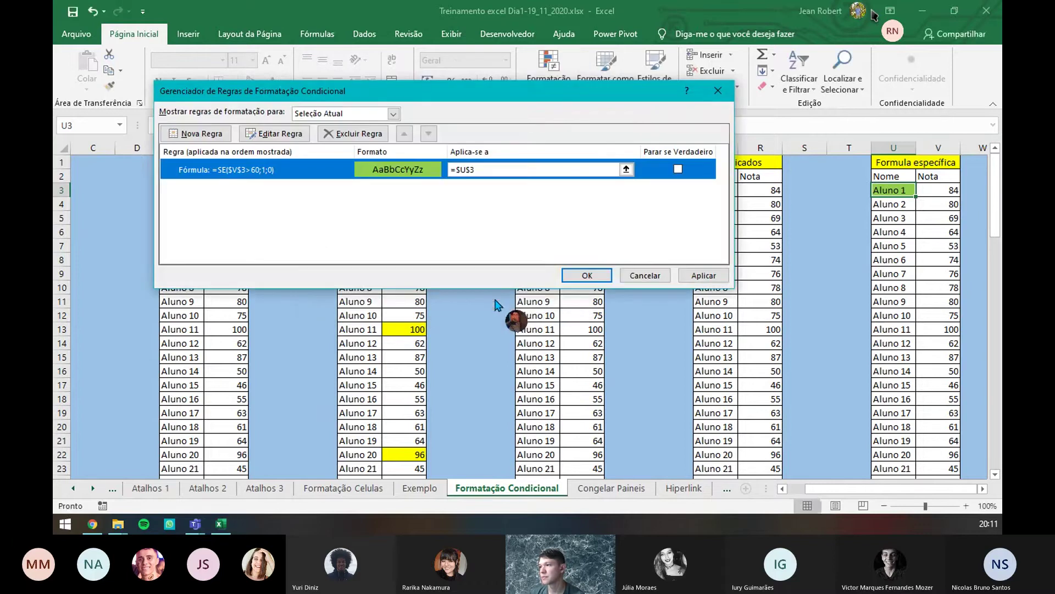
click(578, 278)
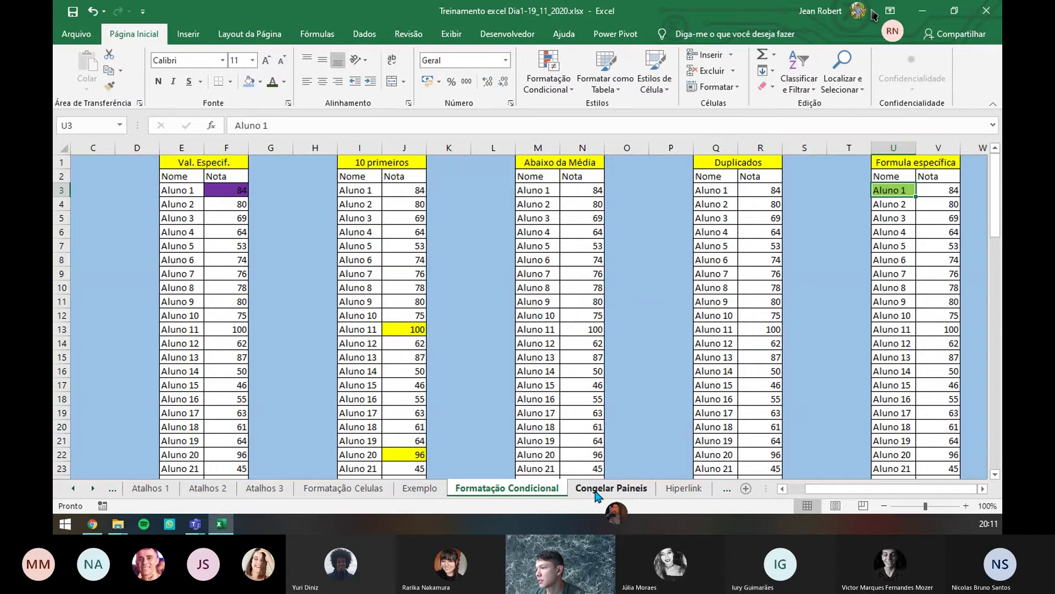
- Switch to the Congelar Paineis sheet and scroll through the MEMBROS list
click(596, 489)
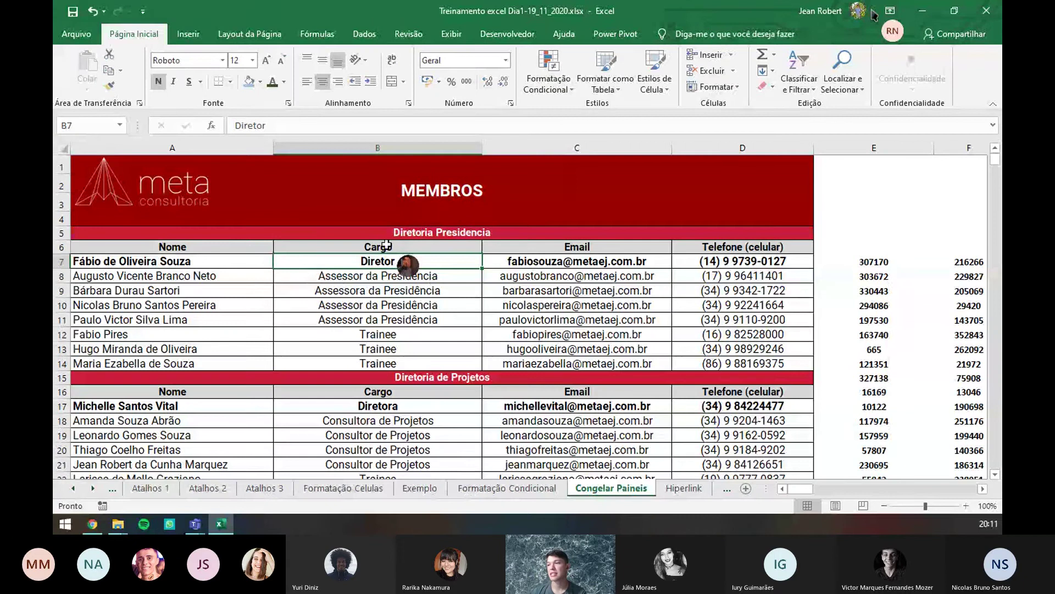
scroll(388, 246, down, 6)
scroll(388, 245, down, 5)
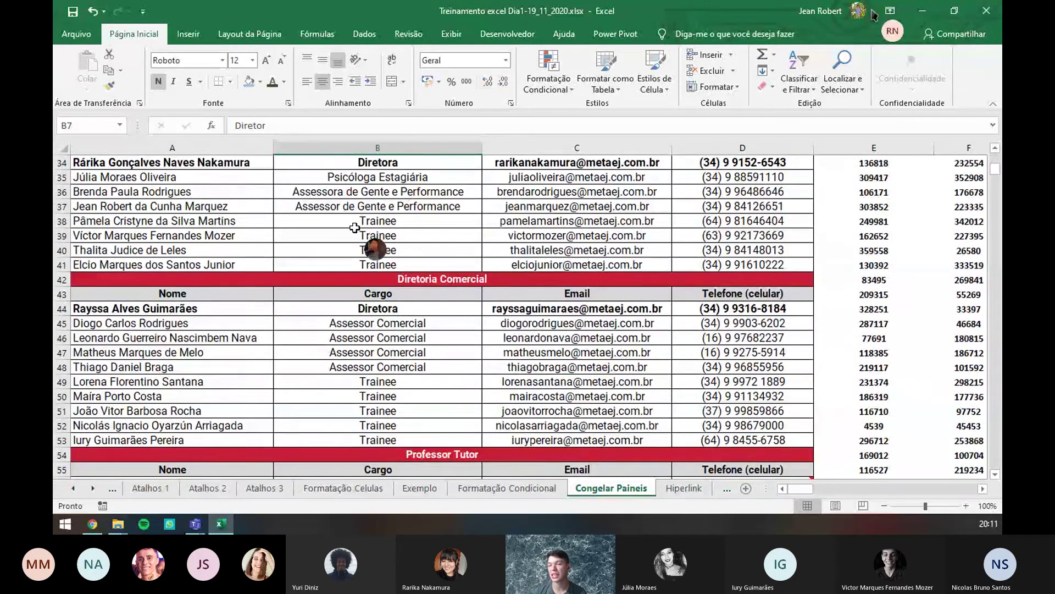
scroll(351, 221, up, 1)
scroll(363, 219, up, 10)
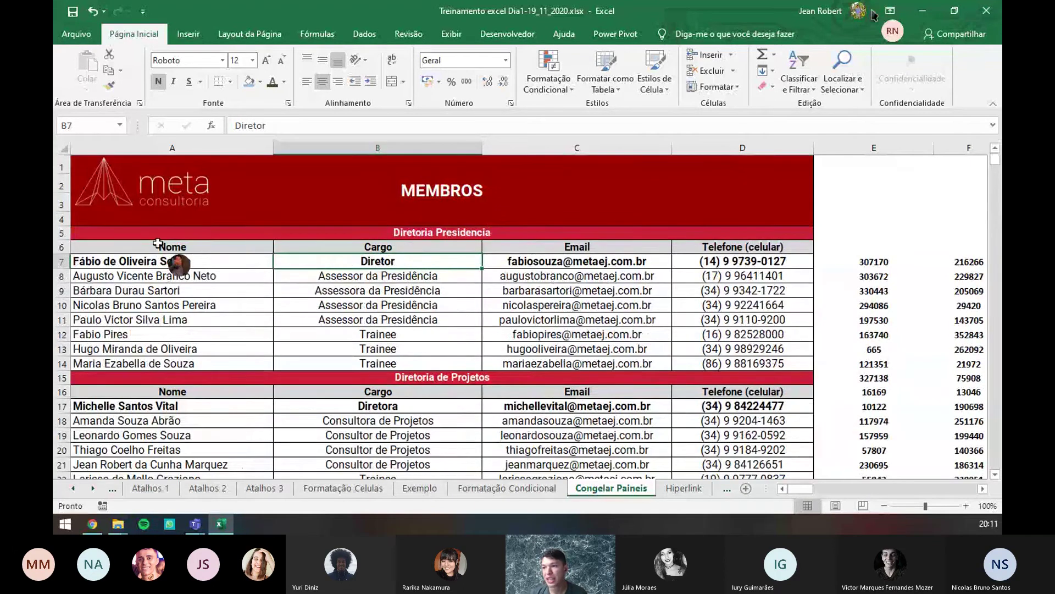
- Select the A1:D6 header block, then pick cell B7 as the freeze point
click(196, 249)
drag(196, 250, 730, 160)
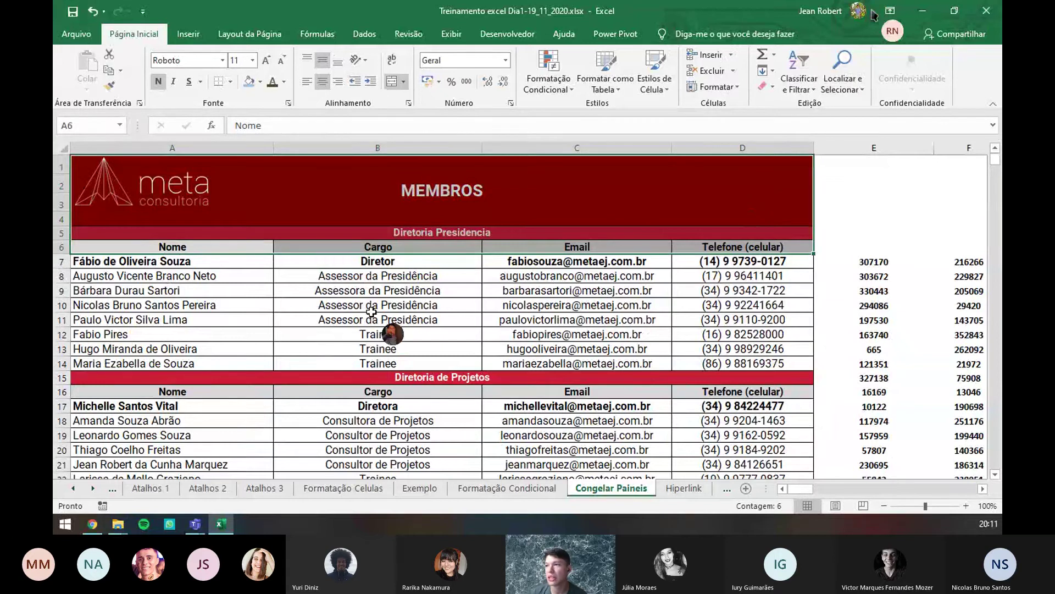
click(312, 260)
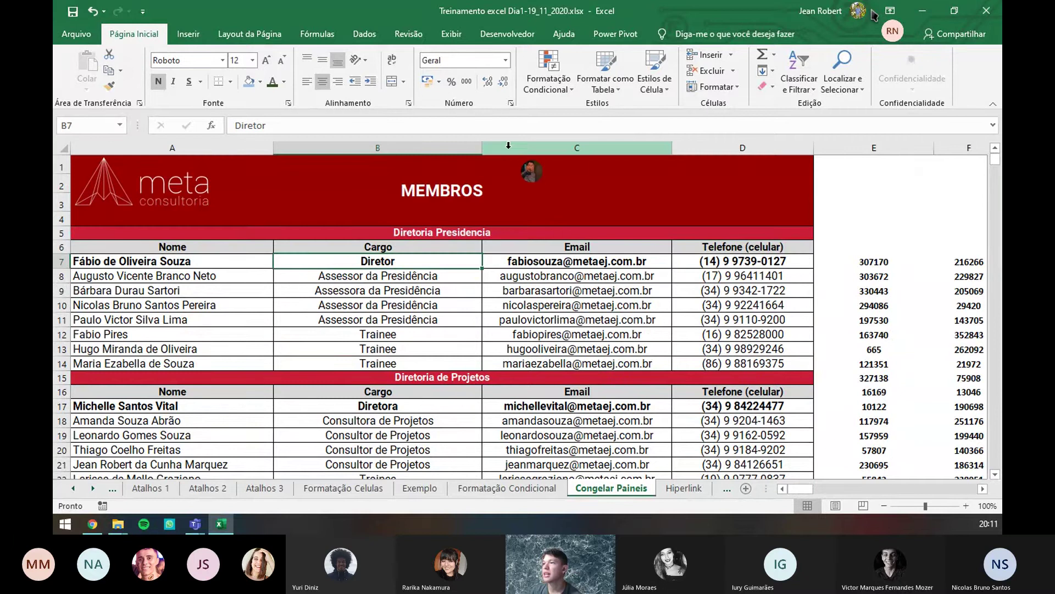
click(448, 35)
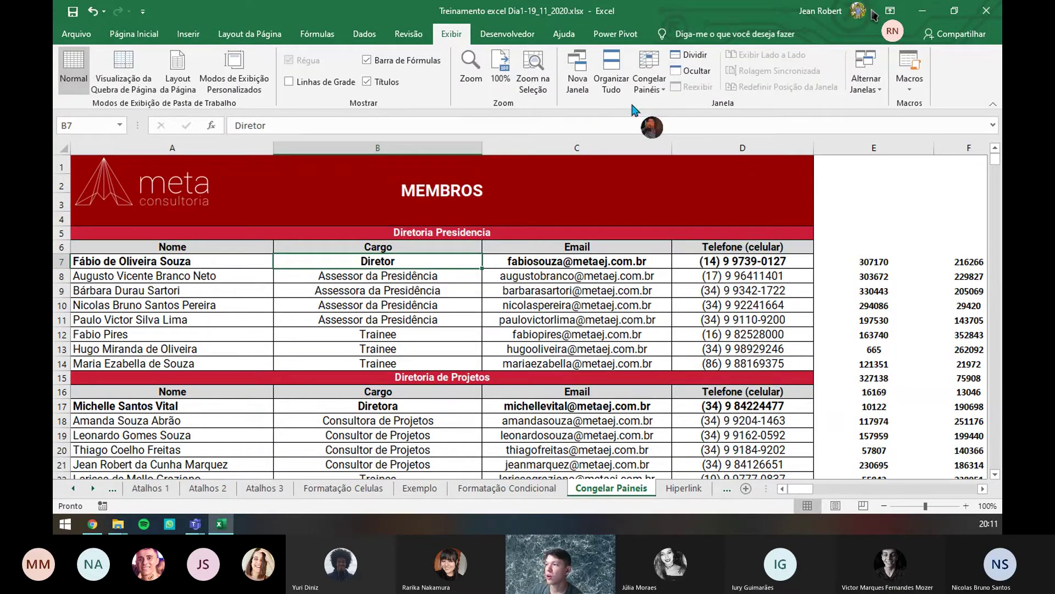
- Freeze panes at B7 so rows 1–6 and column A stay fixed, then test by scrolling
click(648, 82)
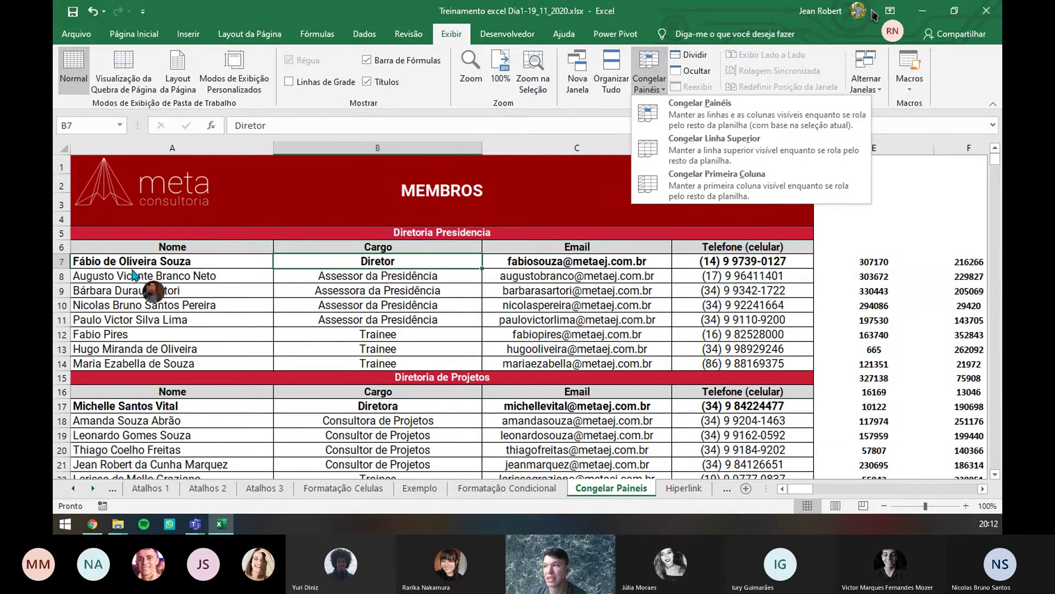
click(739, 116)
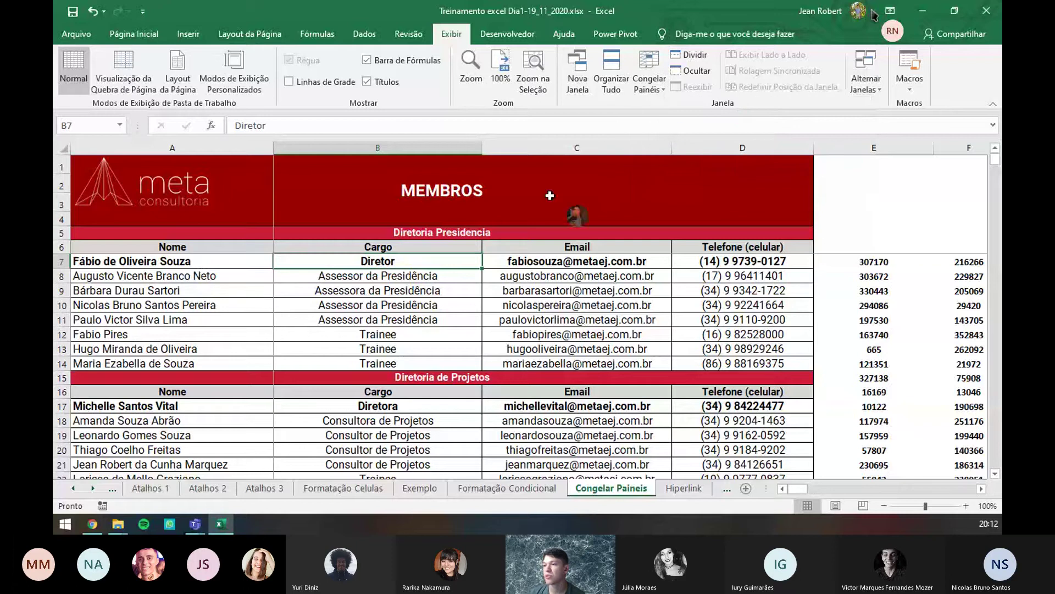
scroll(413, 237, down, 1)
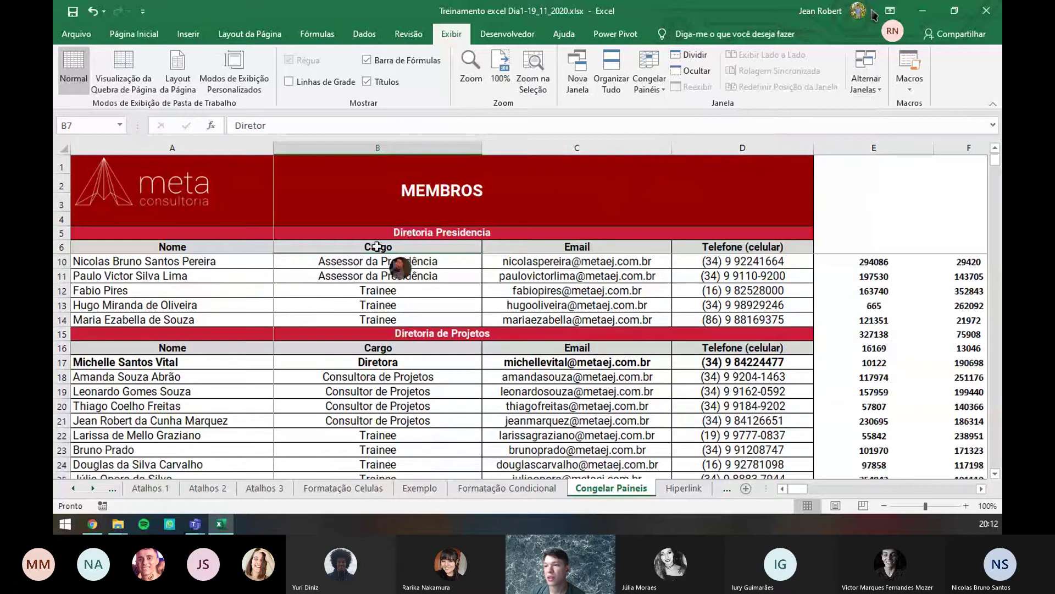
scroll(264, 225, down, 1)
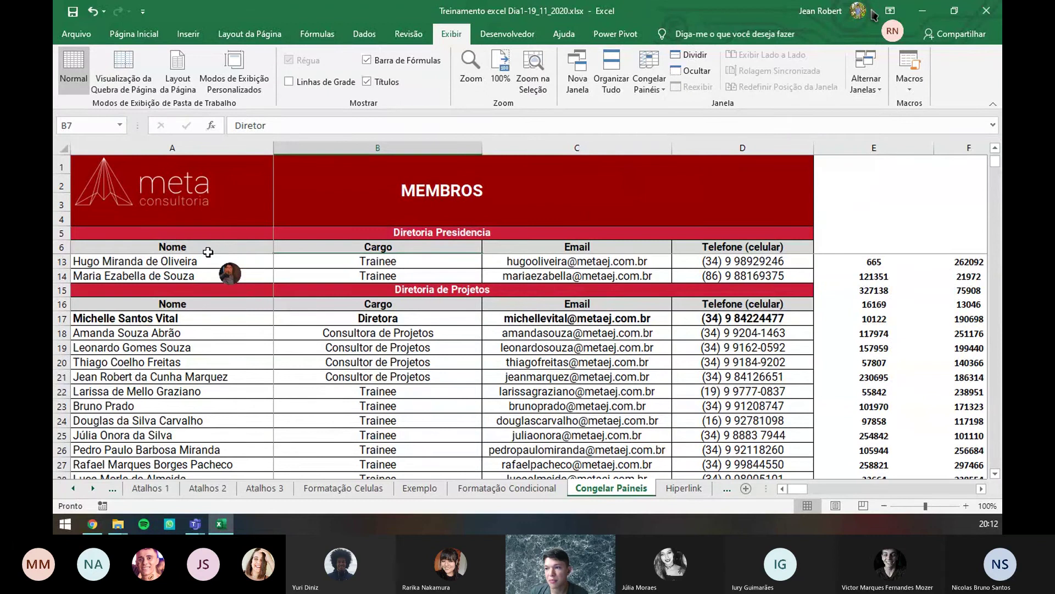
scroll(207, 253, down, 4)
scroll(199, 259, up, 6)
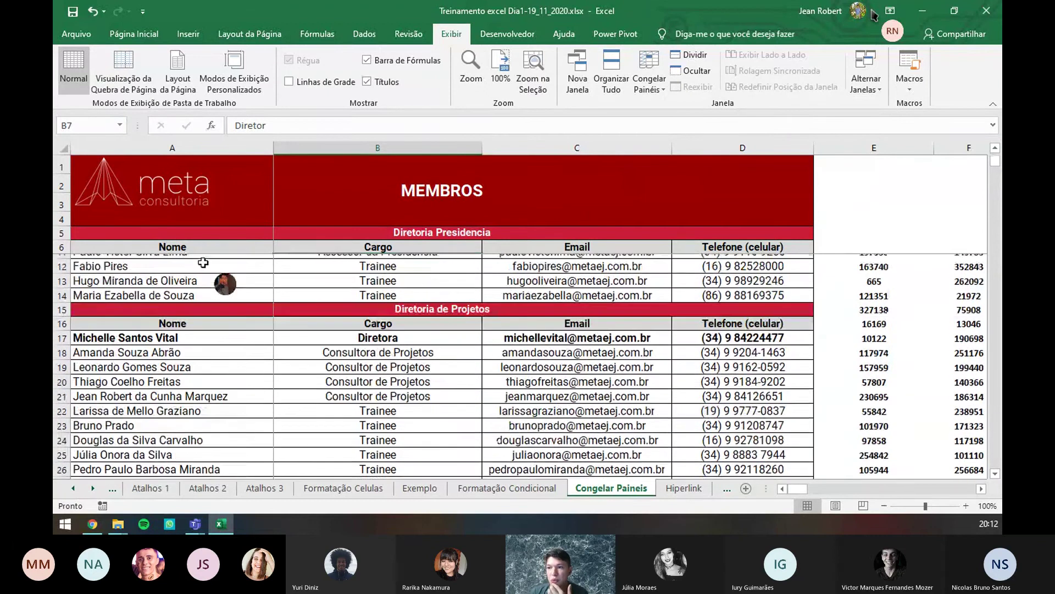
- Unfreeze the panes and scroll to confirm nothing stays pinned
click(649, 77)
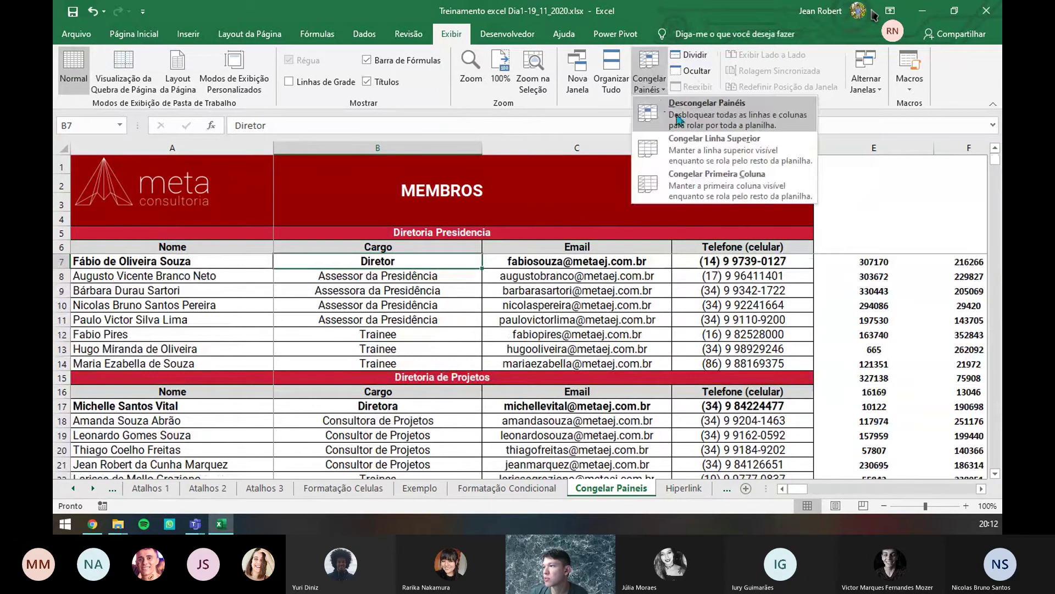
click(680, 120)
scroll(196, 266, down, 3)
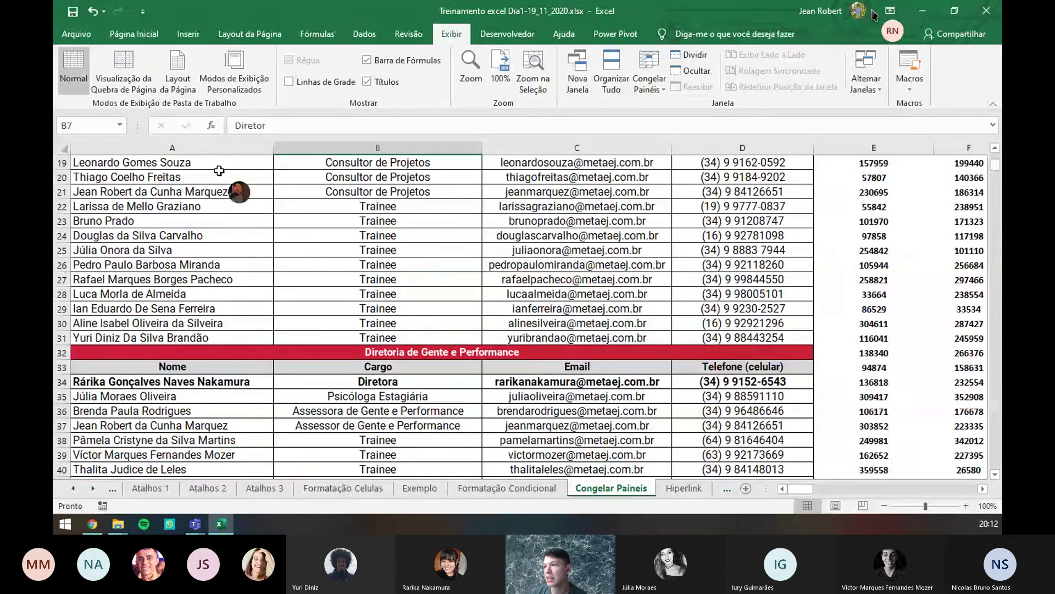
scroll(219, 171, up, 6)
- Refreeze the panes at B7 and scroll right to test the fixed column
click(650, 82)
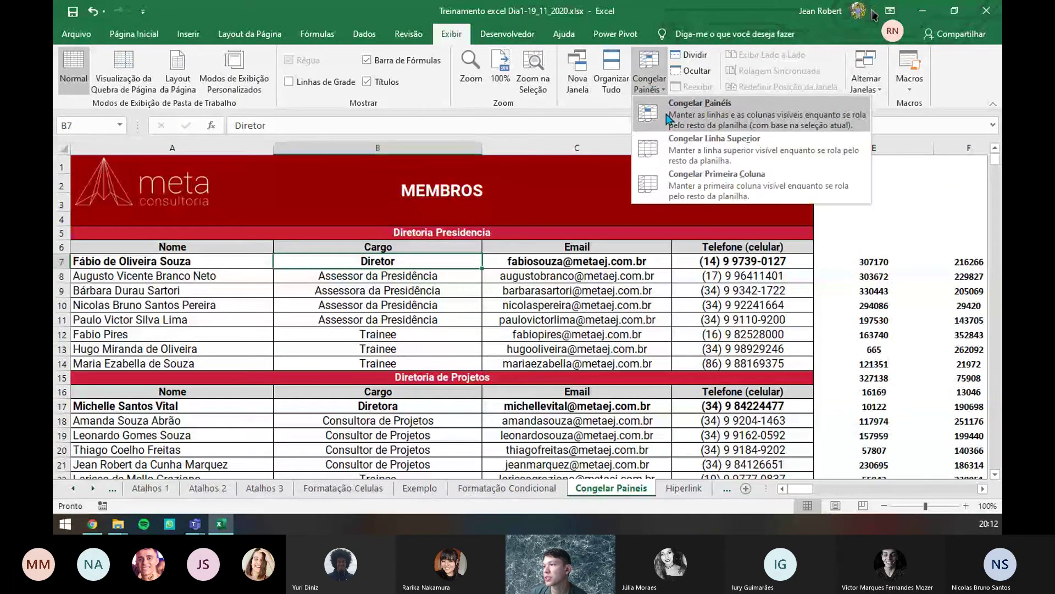
click(666, 117)
scroll(448, 259, down, 3)
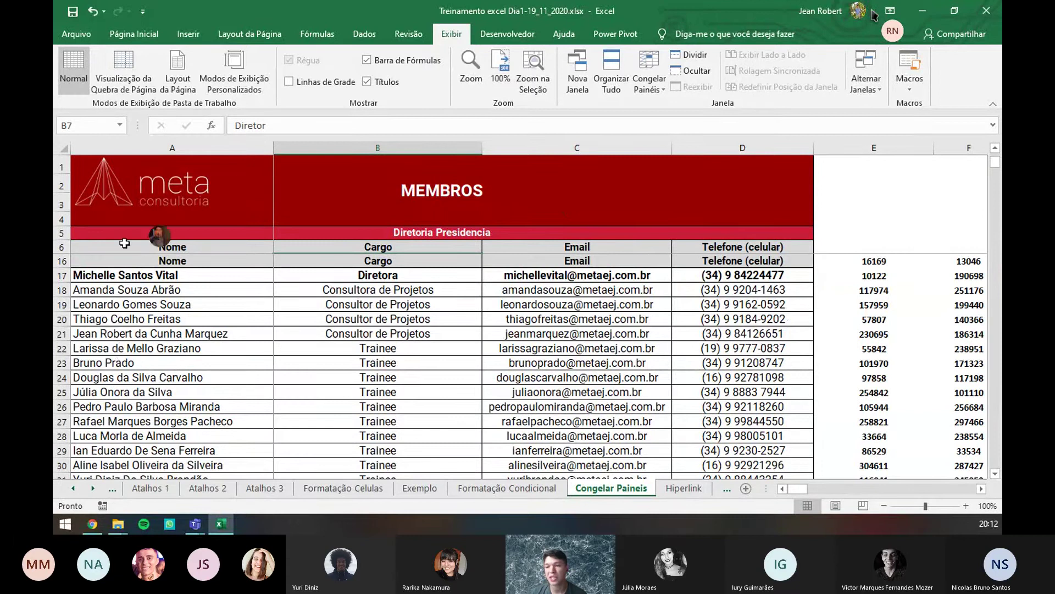
drag(803, 492, 914, 477)
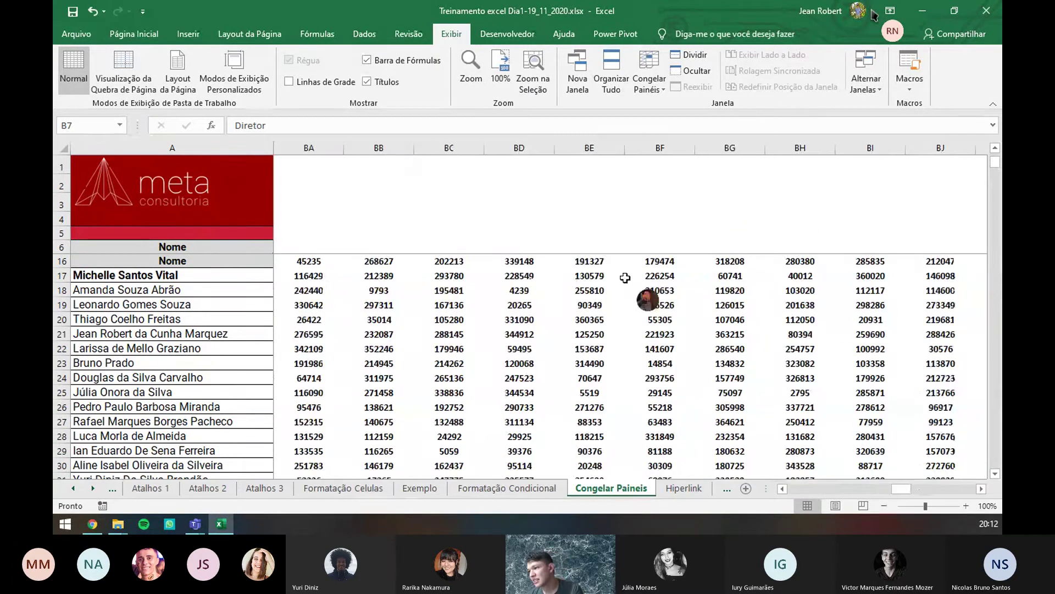
- Inspect cells BE16, BE17, A17, BD13 and BE8 while scrolling the frozen view
click(602, 260)
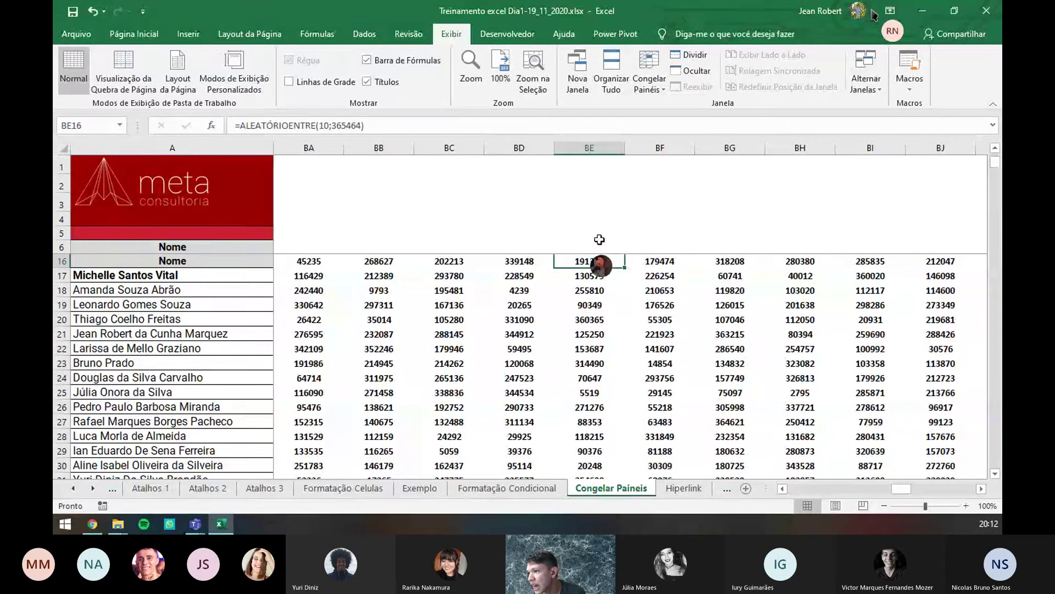
click(597, 276)
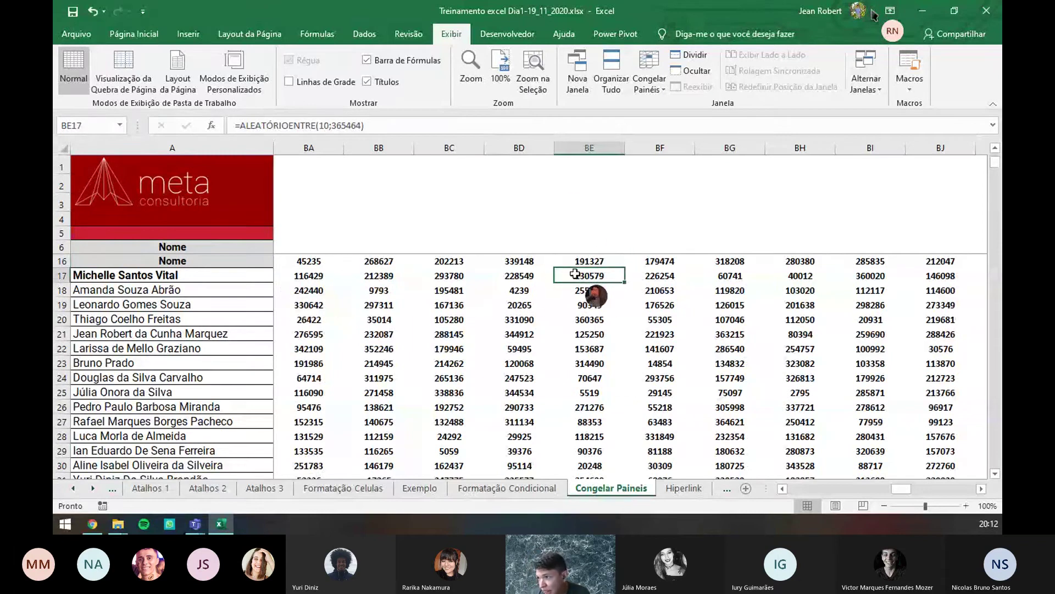
click(241, 276)
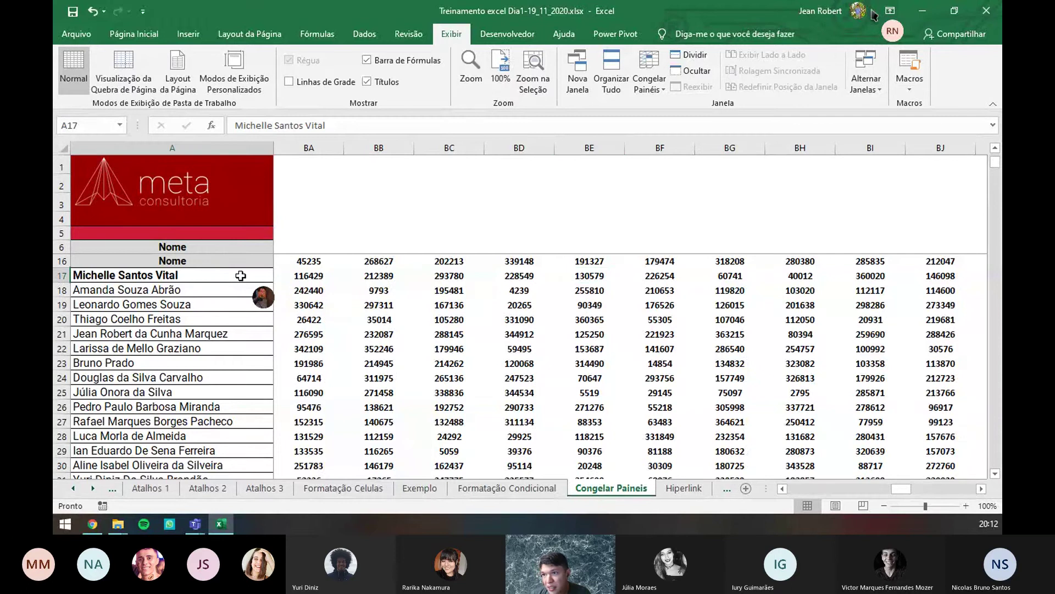
scroll(632, 309, up, 3)
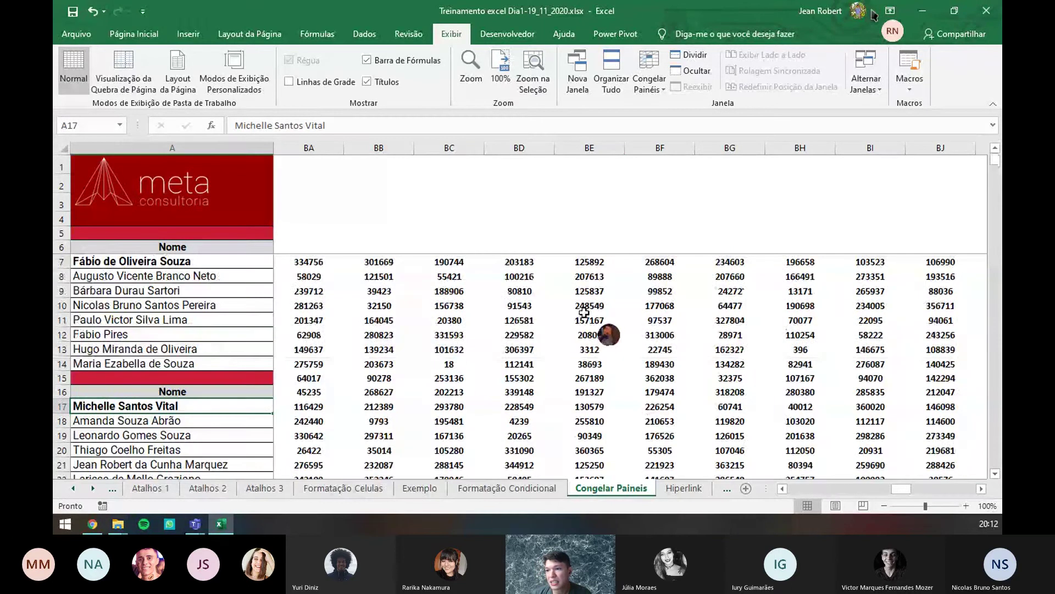
click(547, 349)
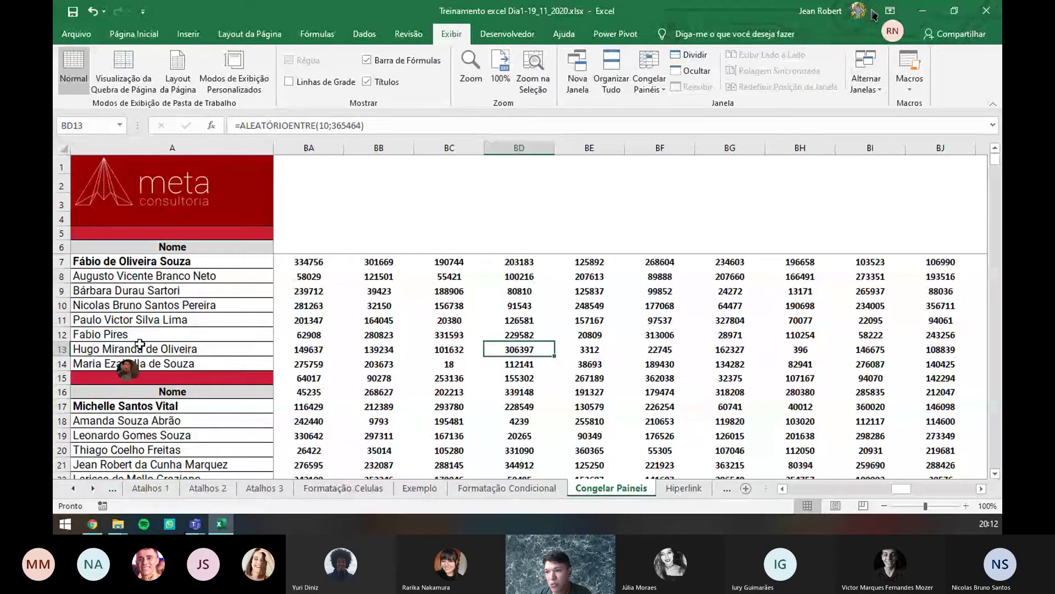
click(574, 278)
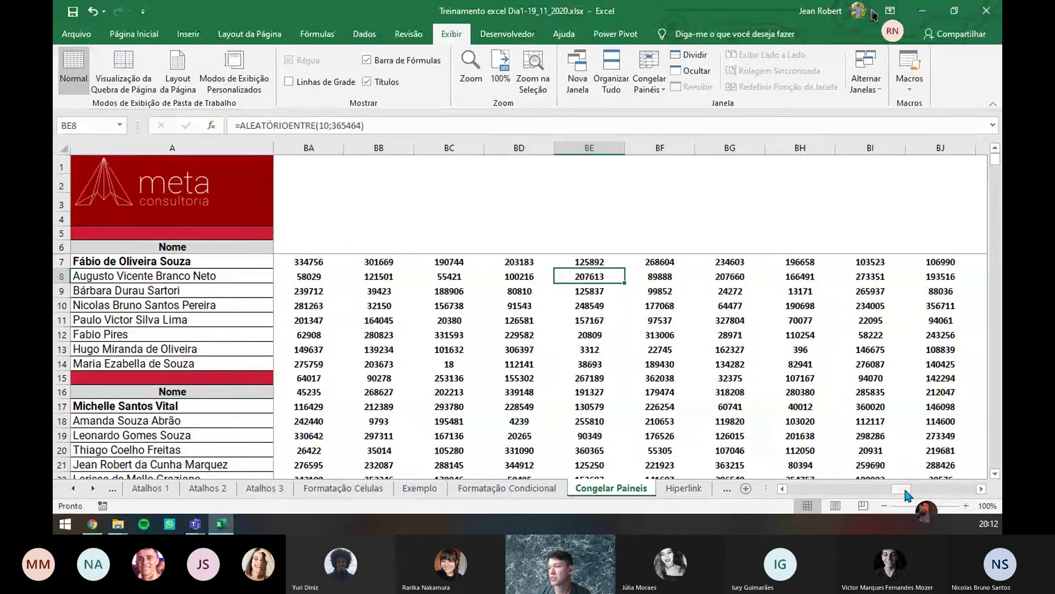
drag(904, 487, 763, 482)
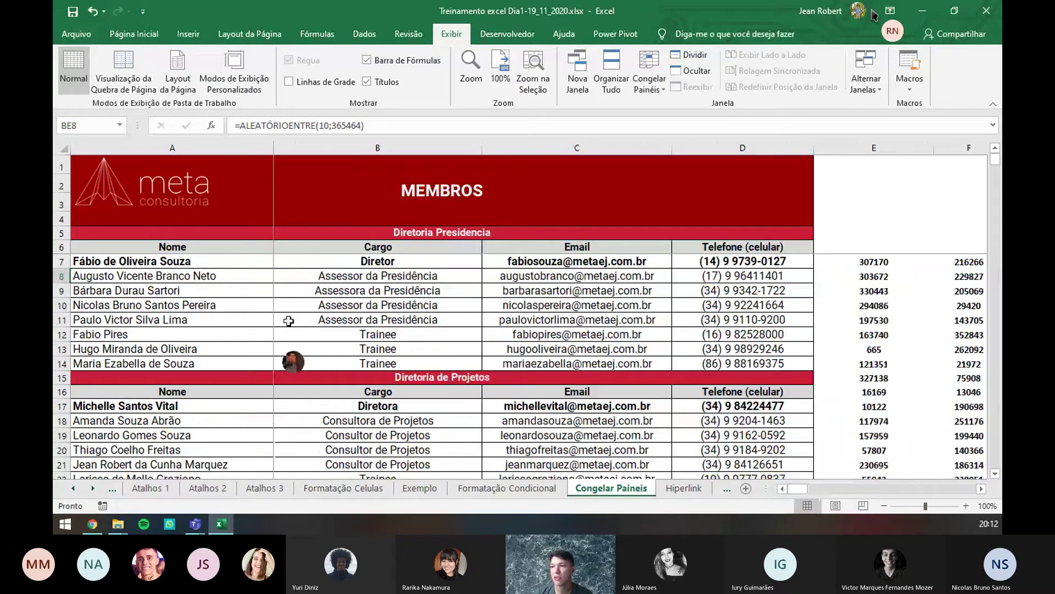
scroll(250, 263, down, 5)
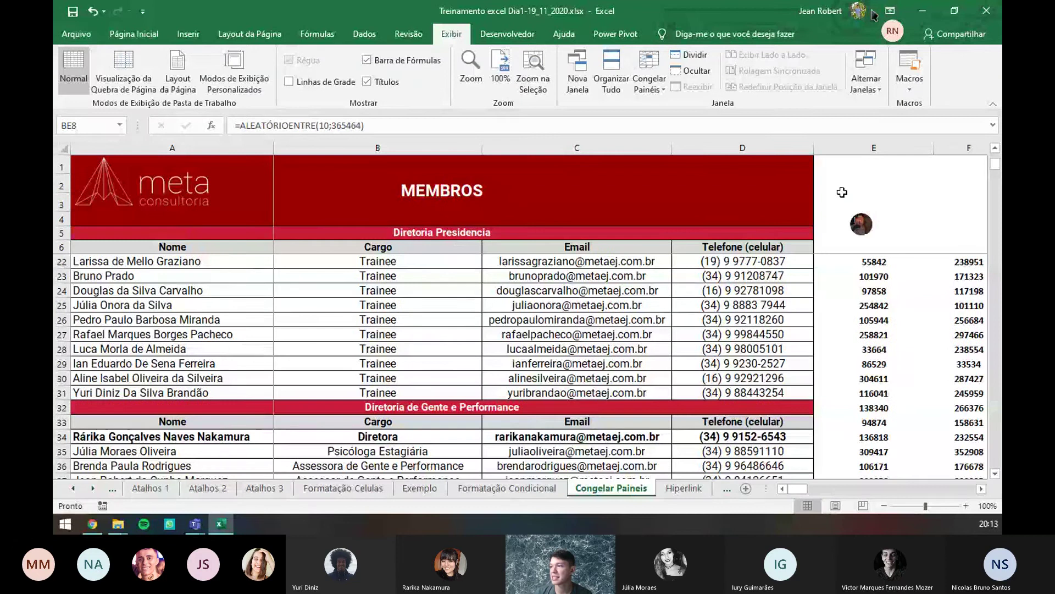
scroll(160, 274, up, 1)
scroll(160, 274, up, 5)
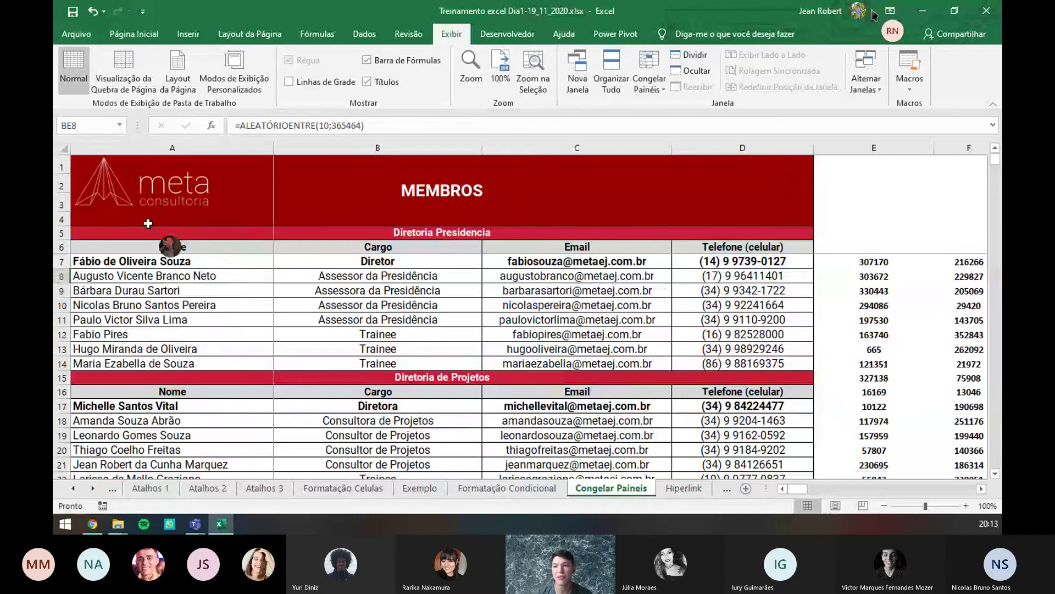
- Unfreeze the panes and freeze only the top row, scrolling to test it
click(317, 263)
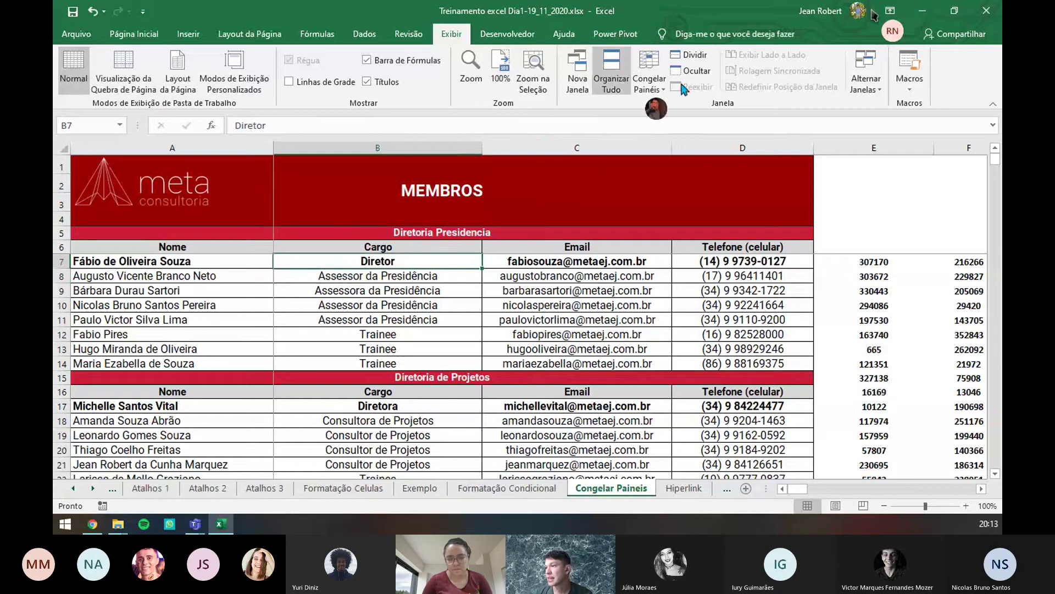
click(660, 93)
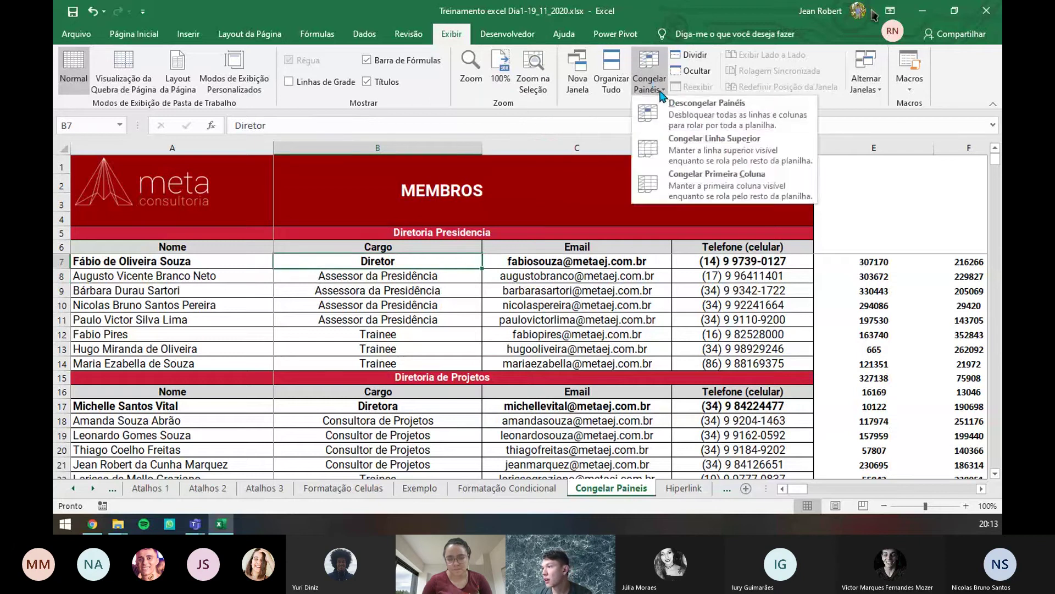
click(678, 116)
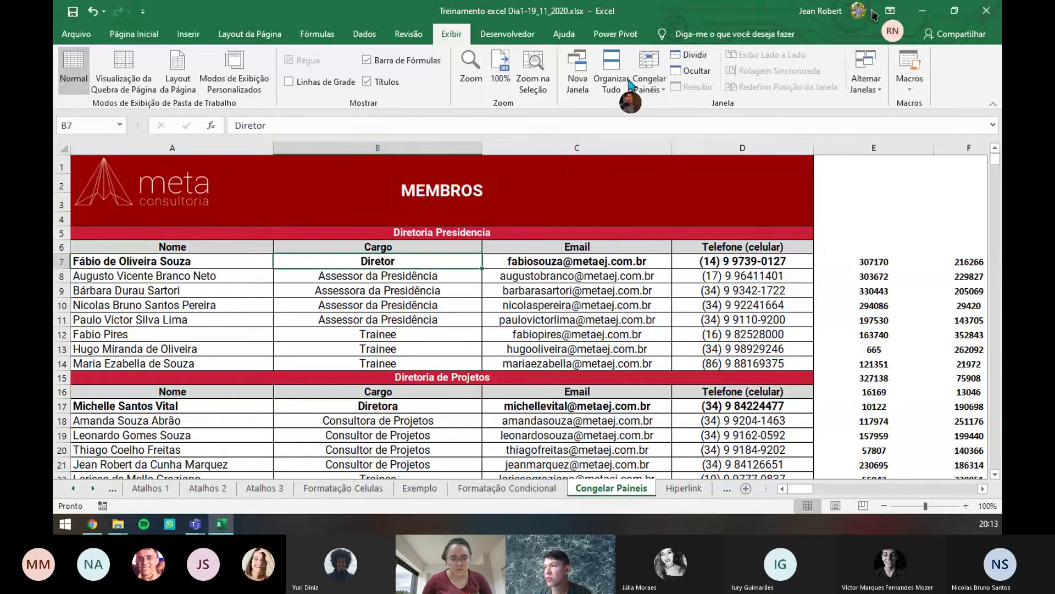
click(647, 82)
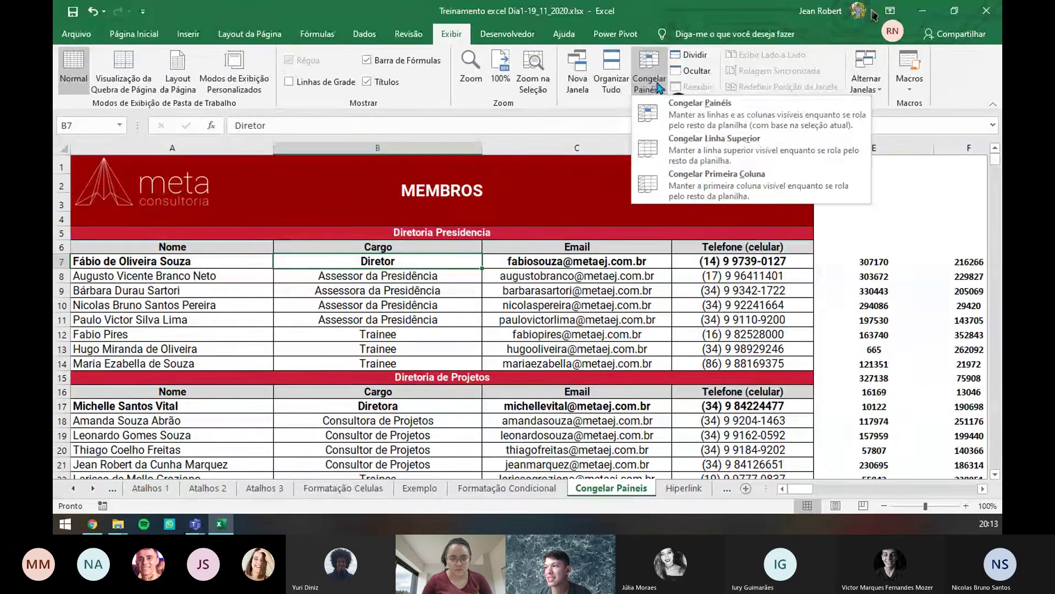
click(698, 154)
scroll(481, 207, down, 5)
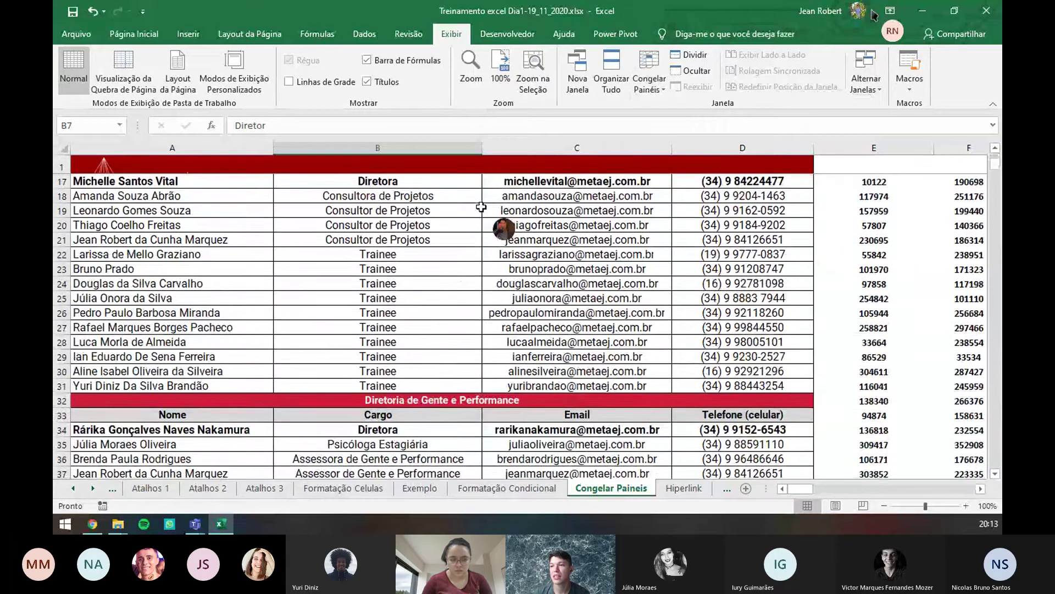
scroll(482, 207, down, 6)
scroll(352, 242, up, 11)
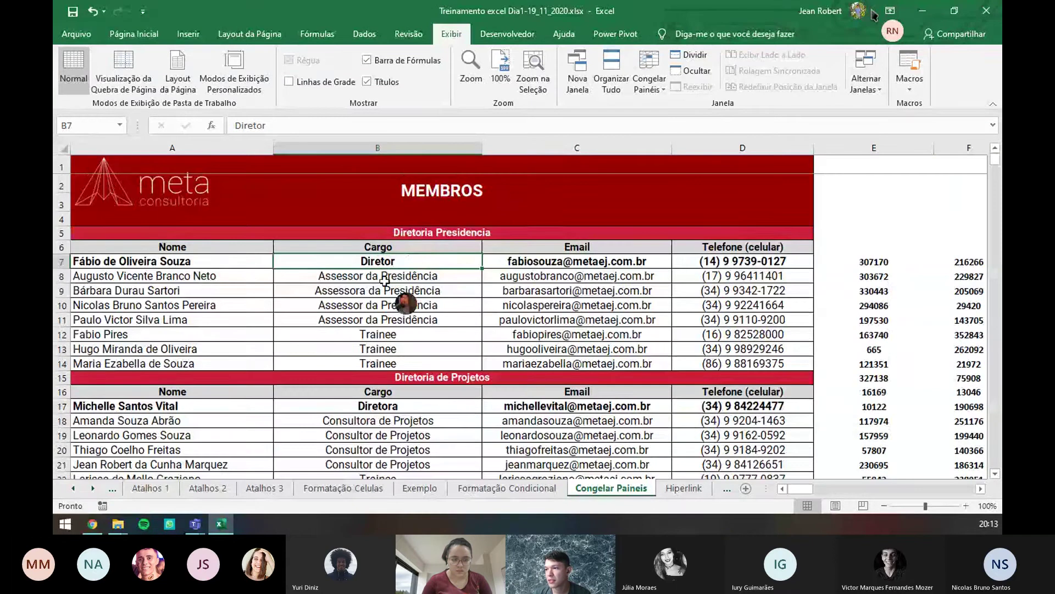
scroll(387, 266, down, 2)
scroll(387, 265, up, 2)
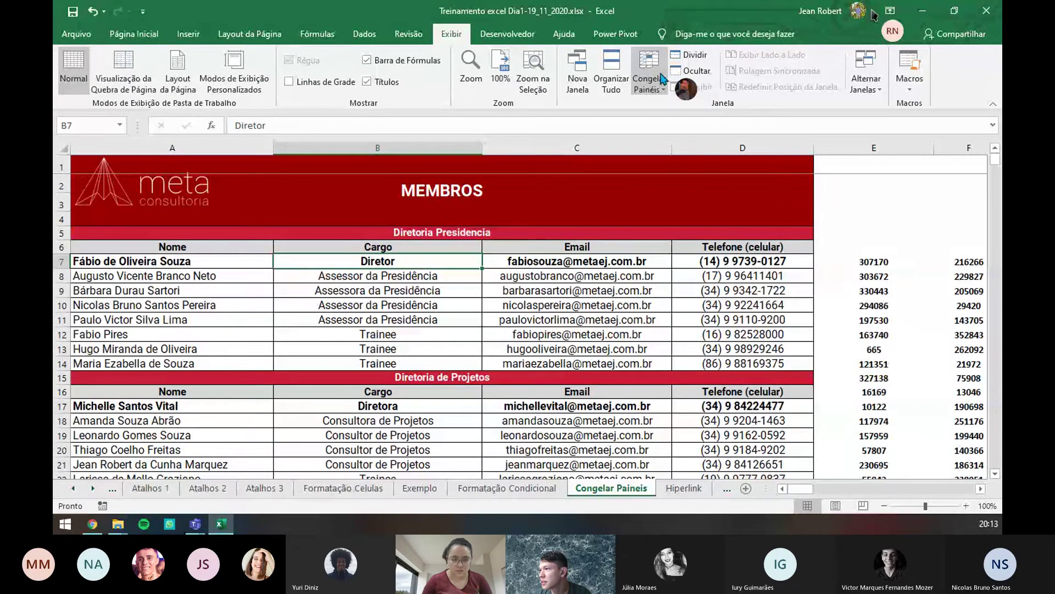
- Remove the top-row freeze, select row 7 and freeze the top row again
click(661, 78)
click(690, 122)
click(399, 286)
click(393, 264)
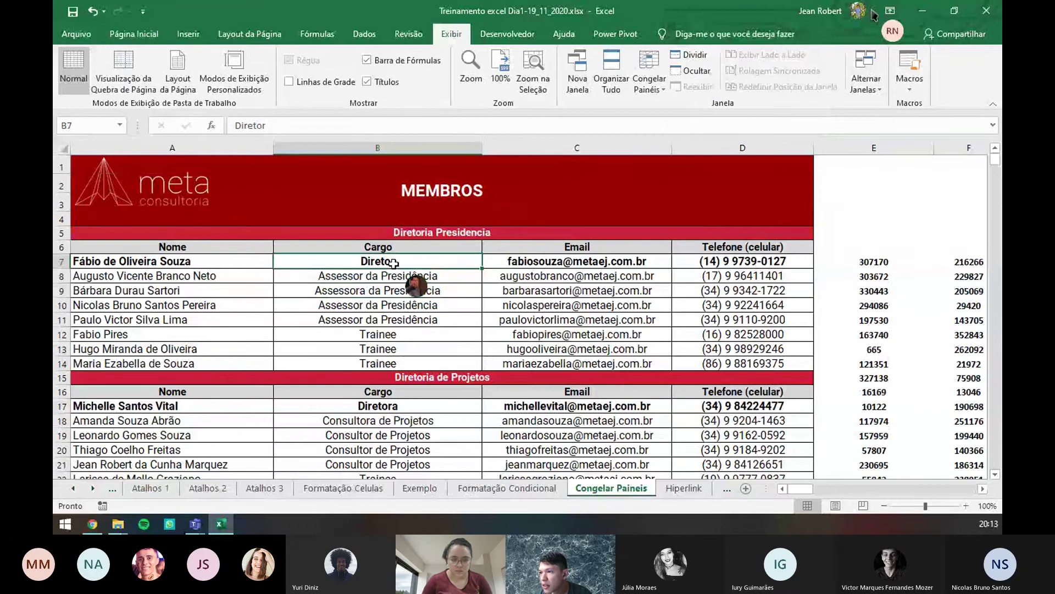
click(59, 263)
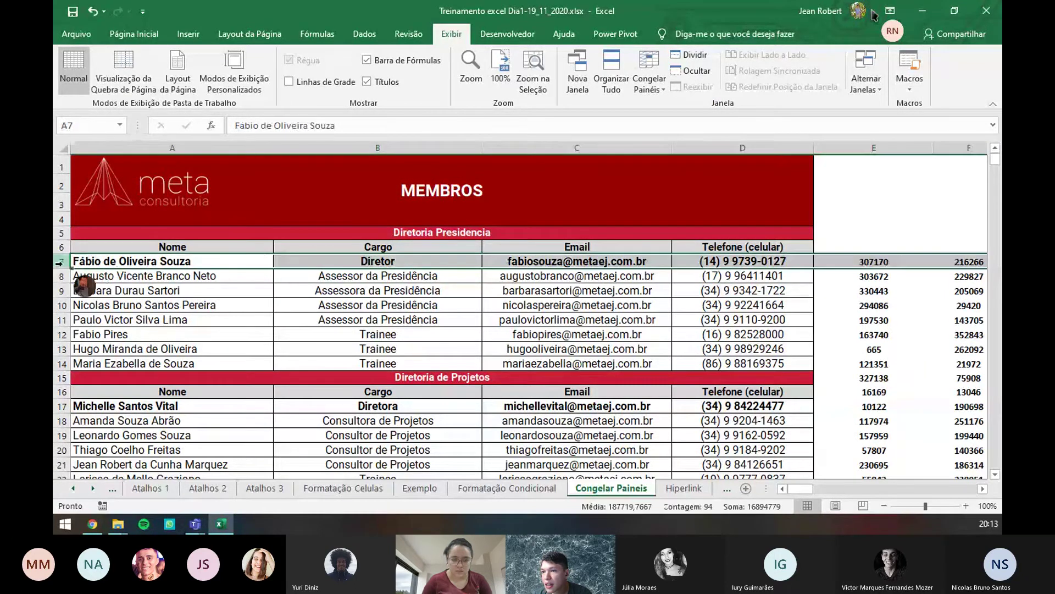
click(649, 79)
click(704, 147)
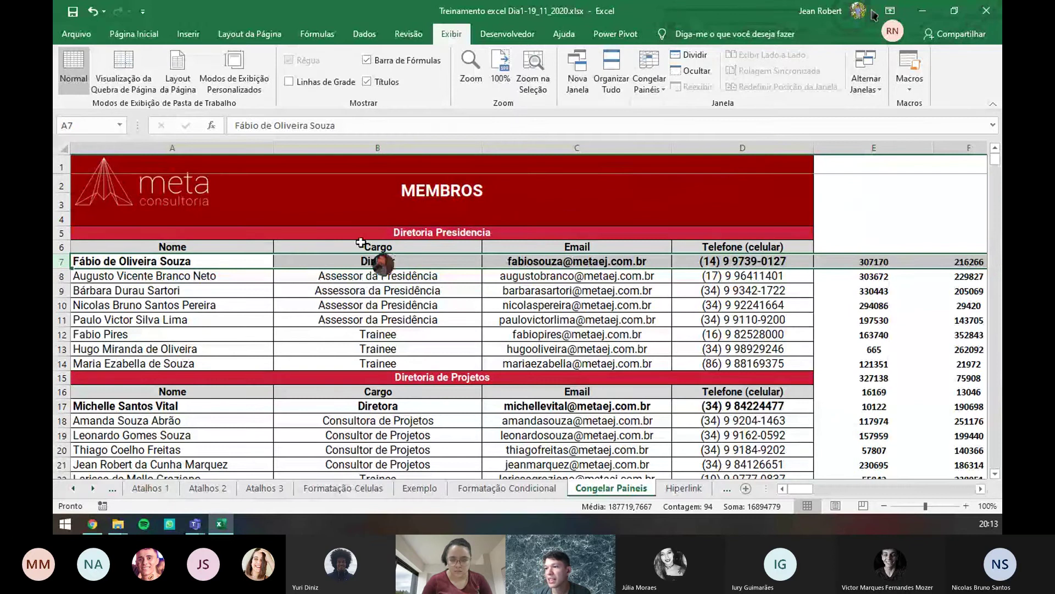
scroll(371, 253, down, 4)
scroll(372, 241, up, 4)
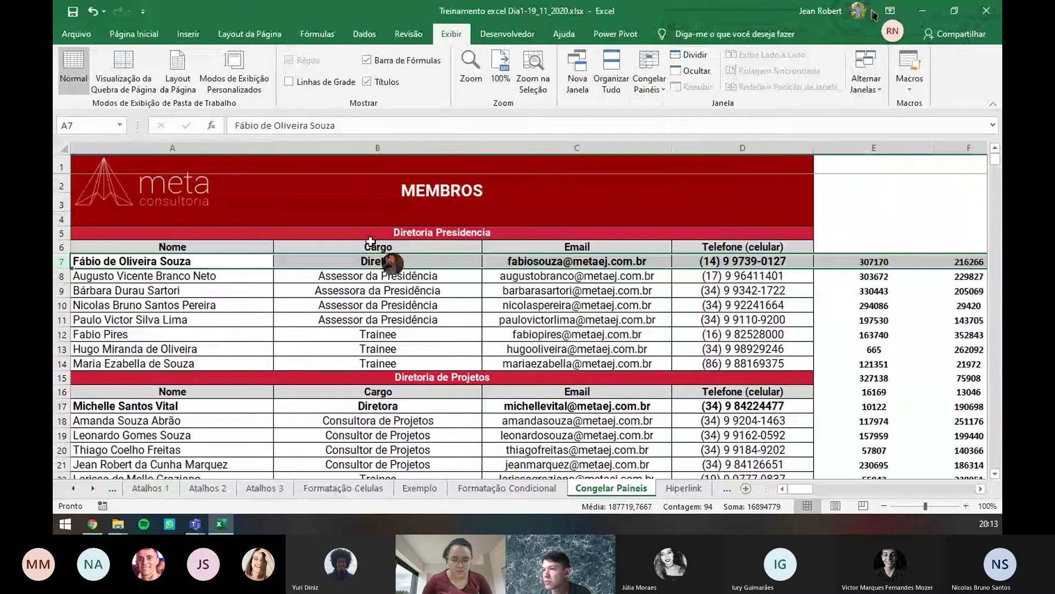
scroll(411, 255, down, 12)
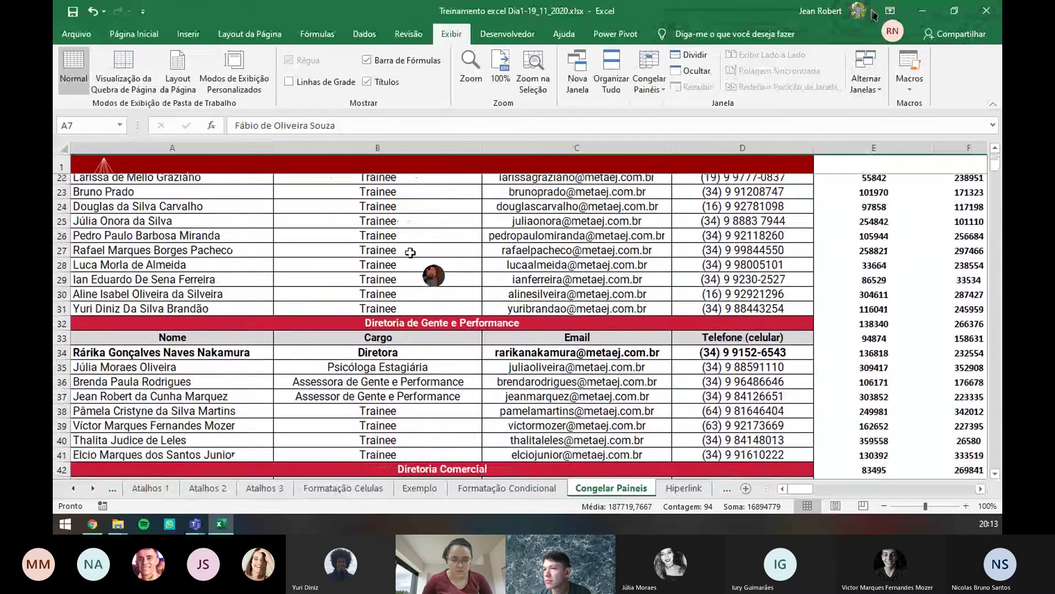
scroll(408, 251, up, 12)
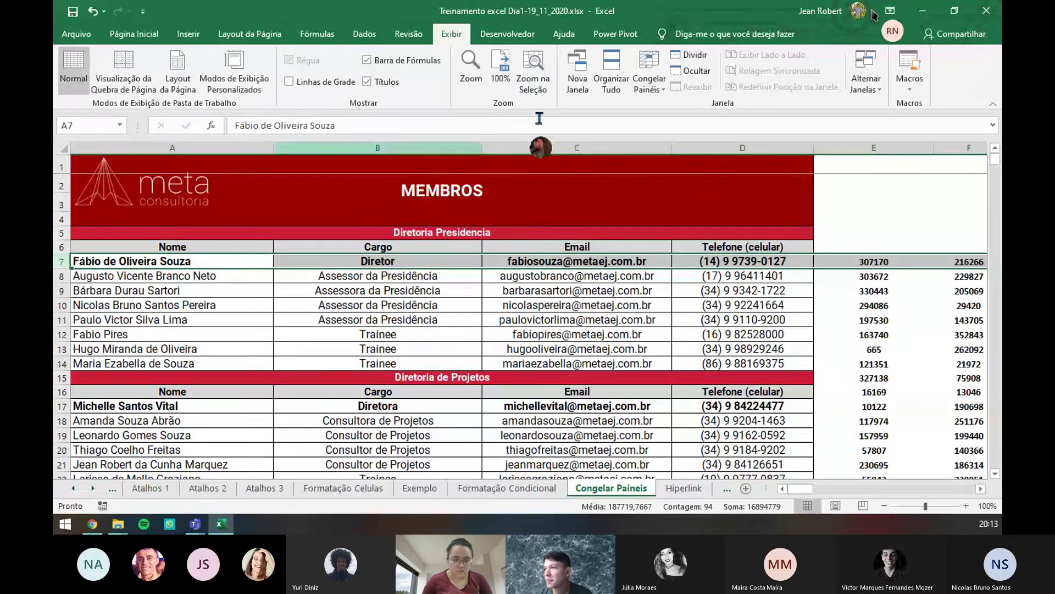
- Select row 6 and freeze only the top row, scrolling to test it
click(660, 89)
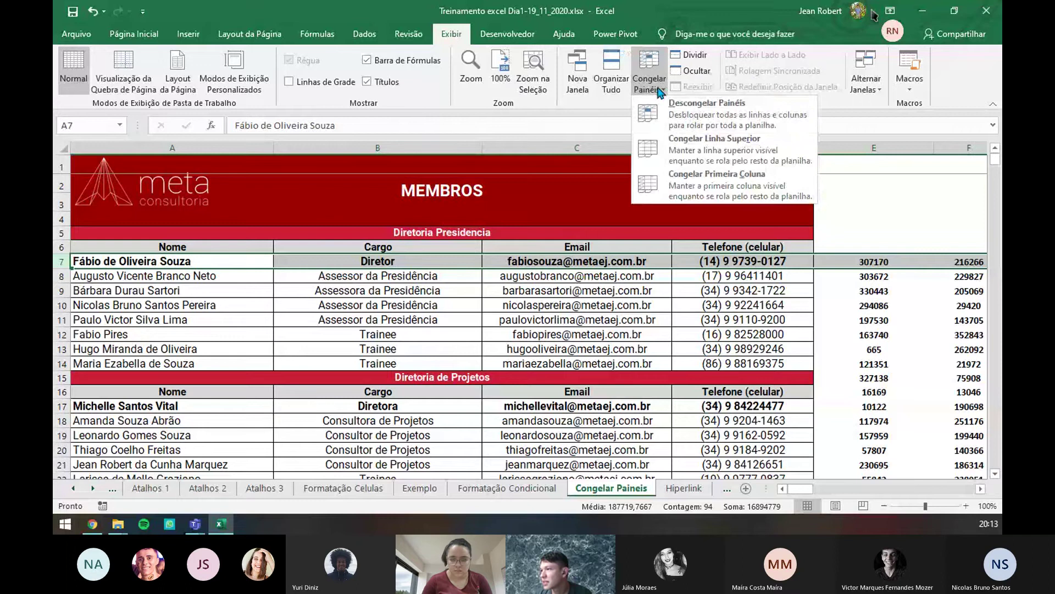
click(689, 152)
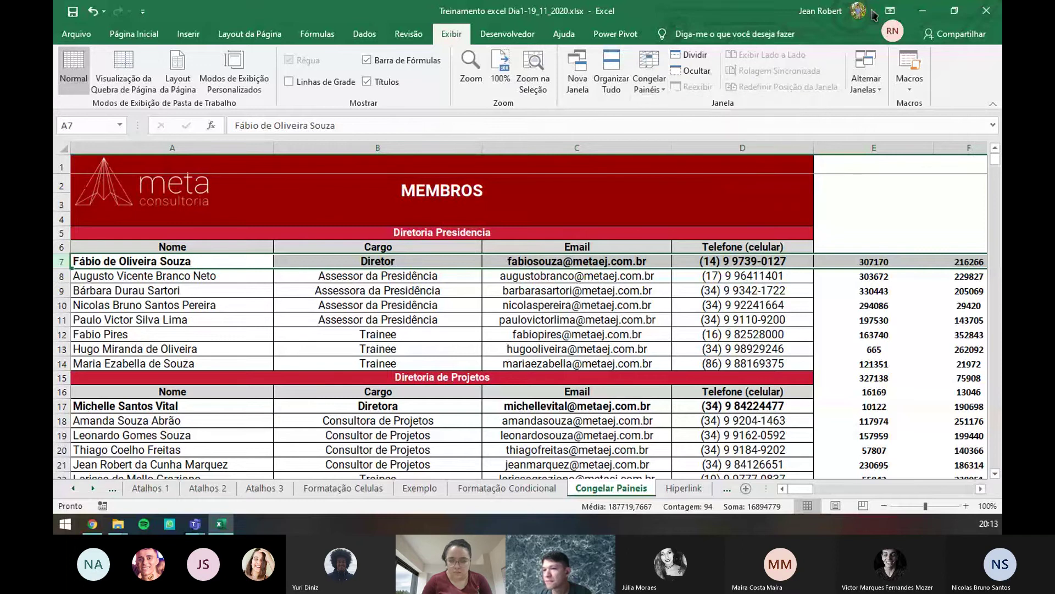
click(61, 247)
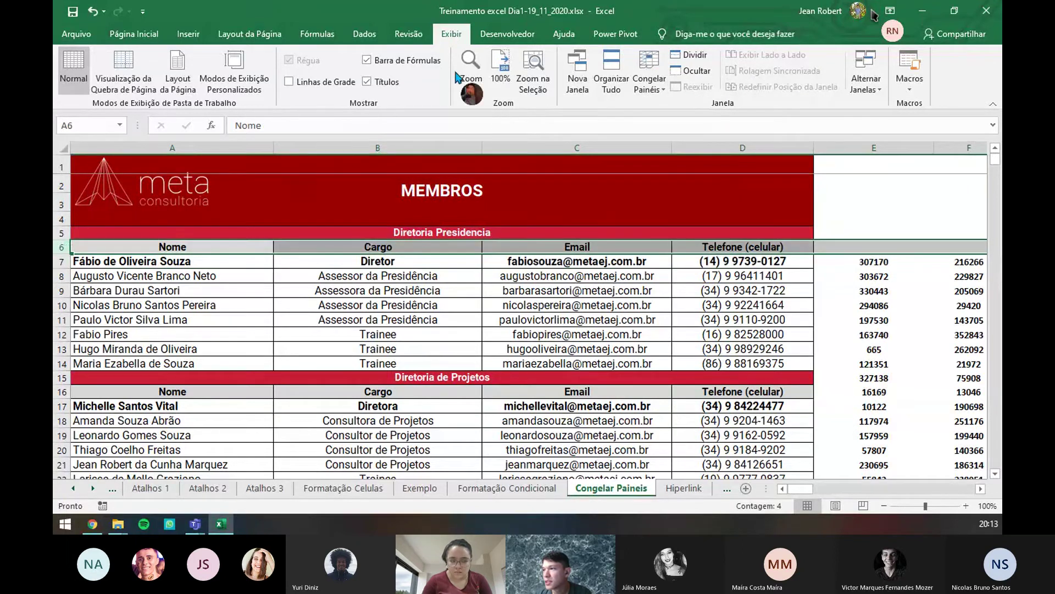
click(649, 82)
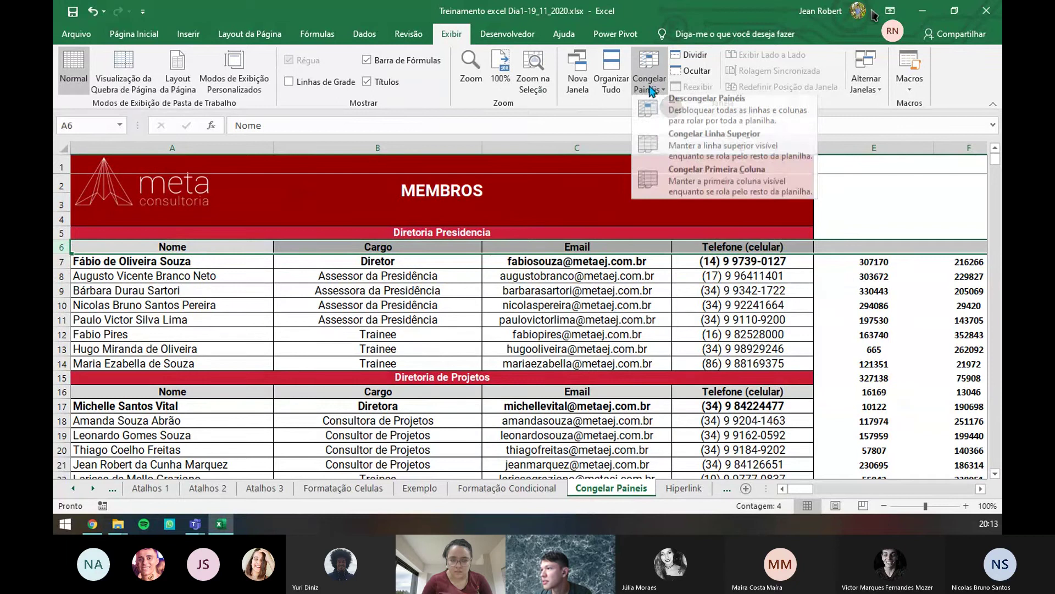
click(689, 137)
scroll(447, 217, down, 1)
scroll(447, 217, down, 4)
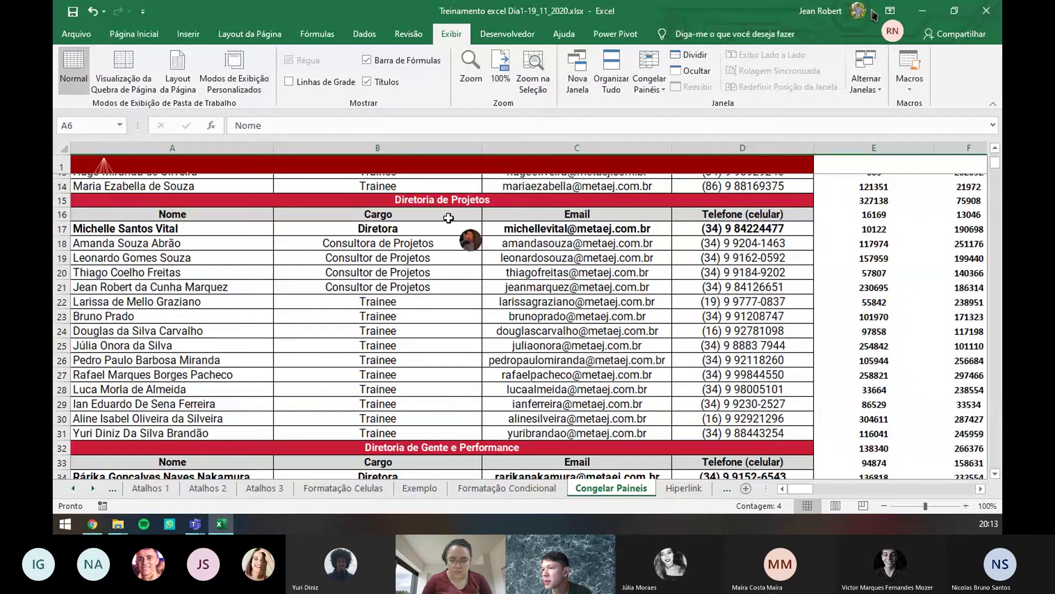
scroll(449, 219, up, 4)
- Unfreeze all panes and select cell B7 with Diretor
click(449, 245)
click(647, 91)
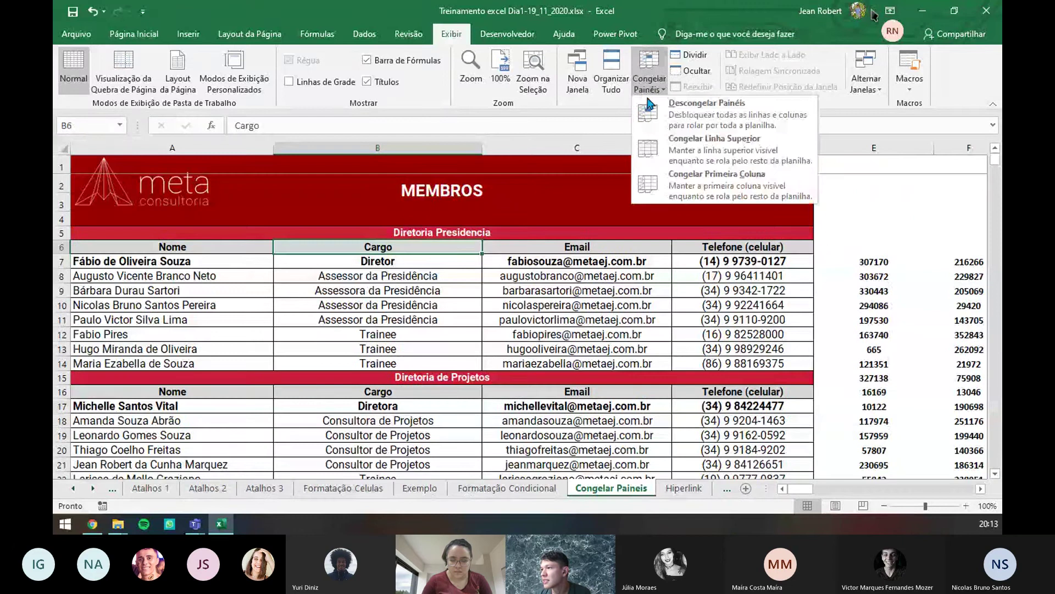
click(648, 105)
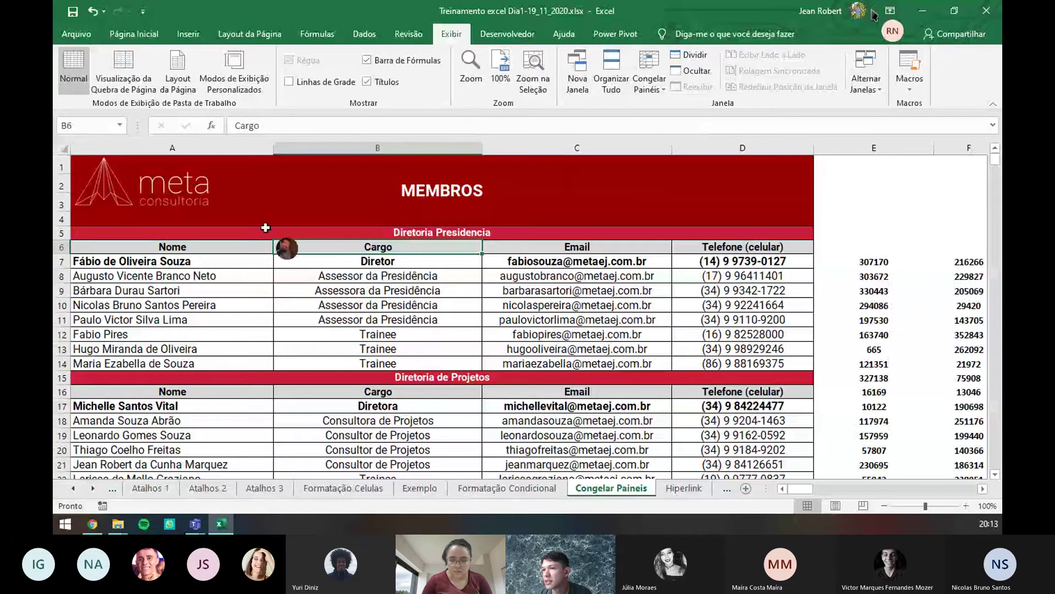
click(139, 260)
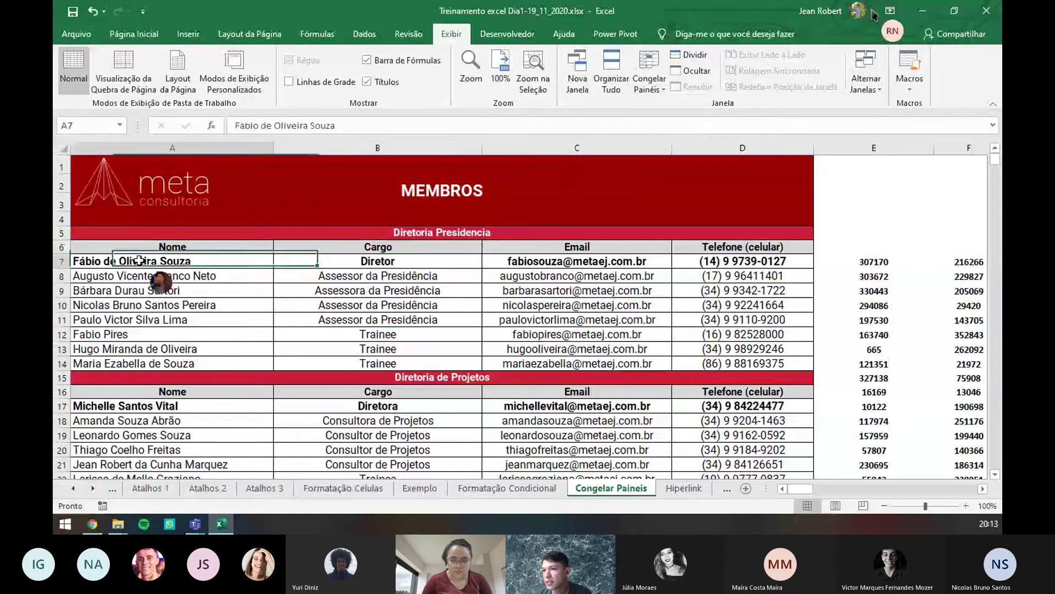
click(366, 261)
click(649, 77)
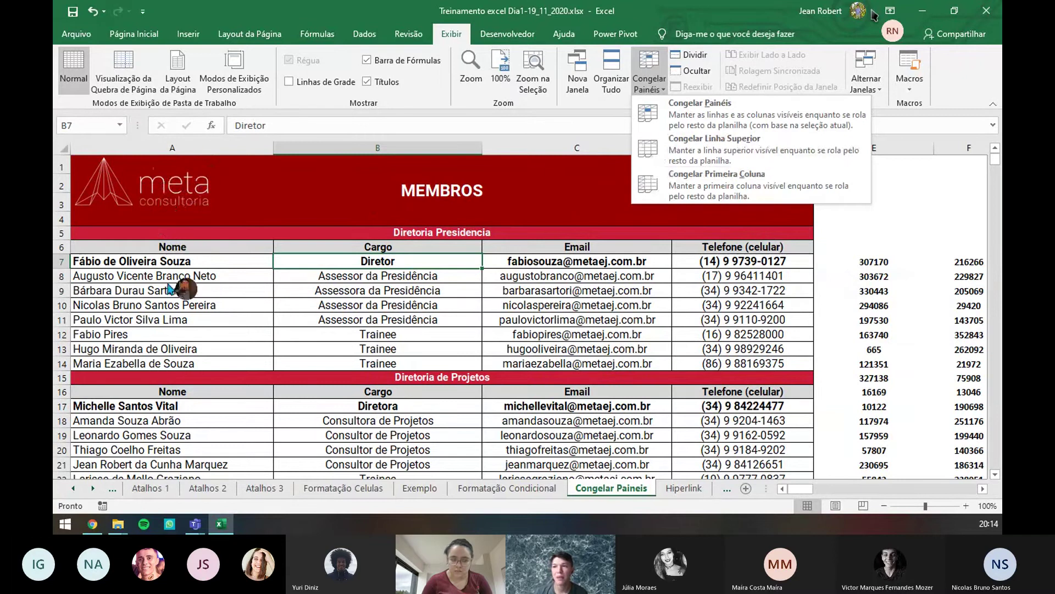
click(694, 192)
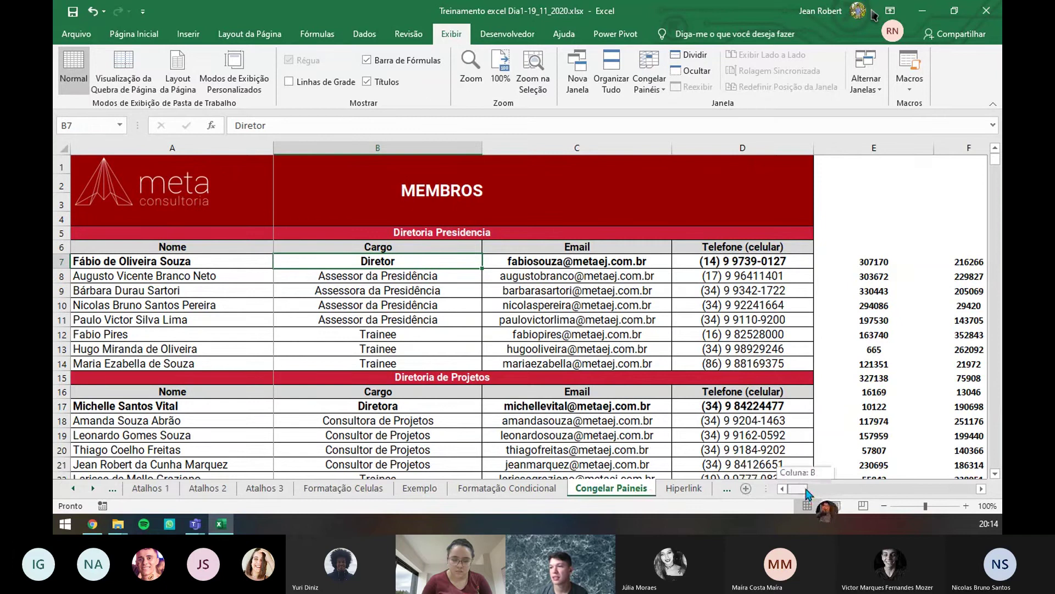
drag(806, 491, 676, 498)
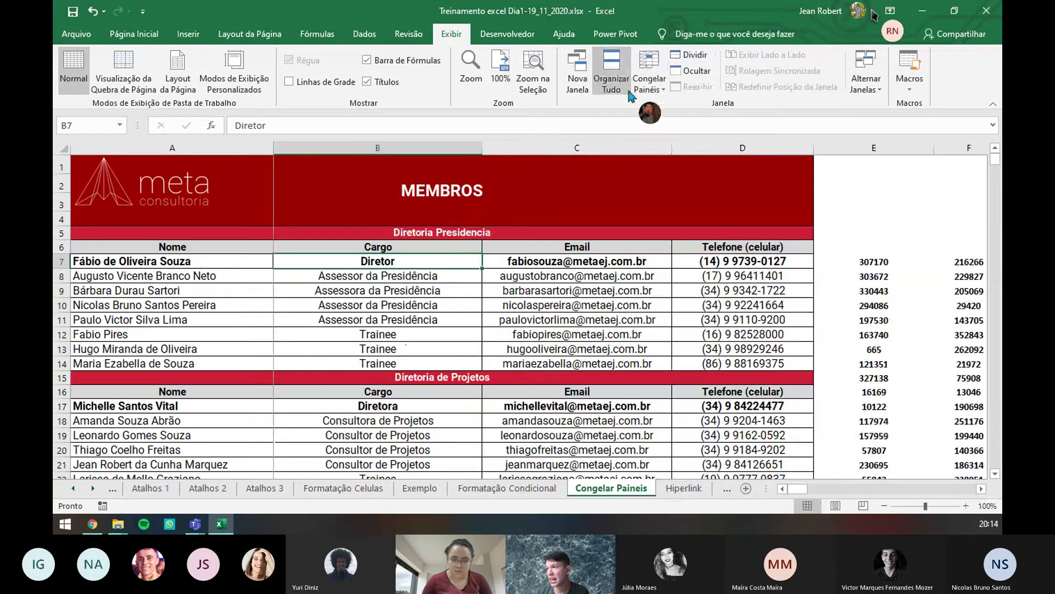
click(649, 83)
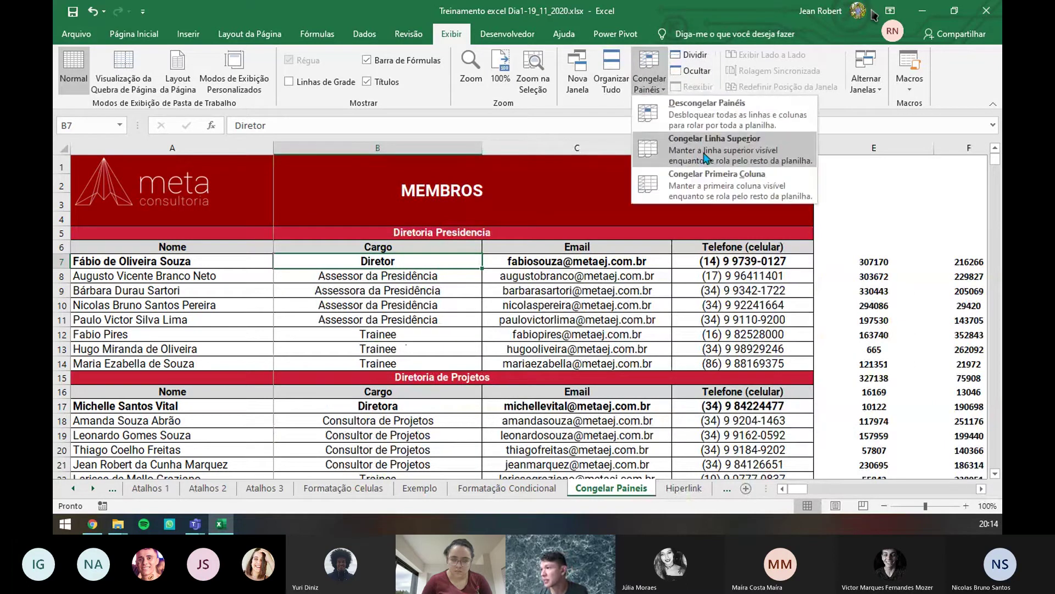
click(707, 110)
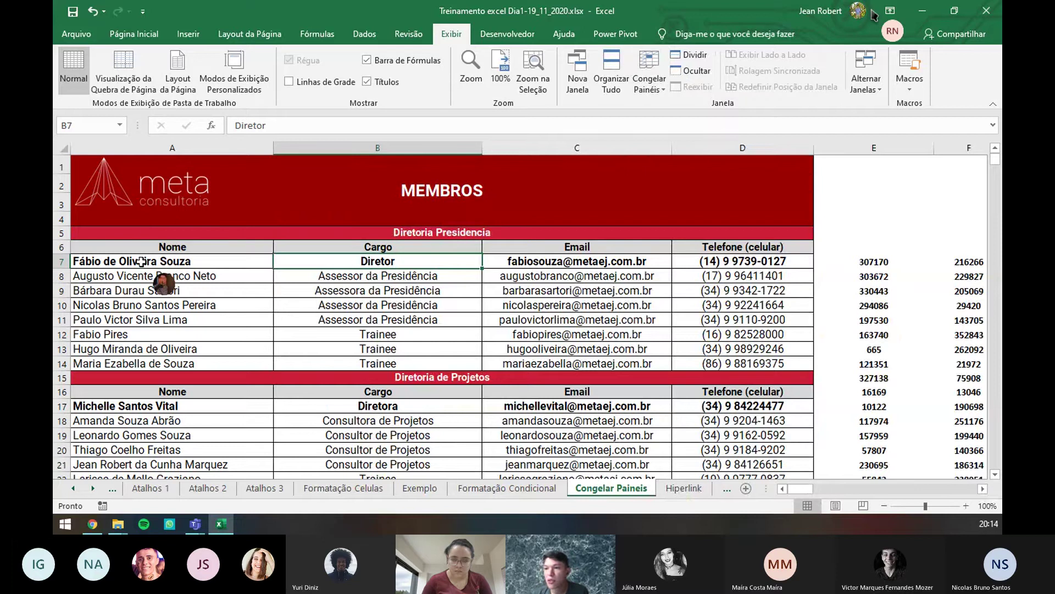
click(116, 259)
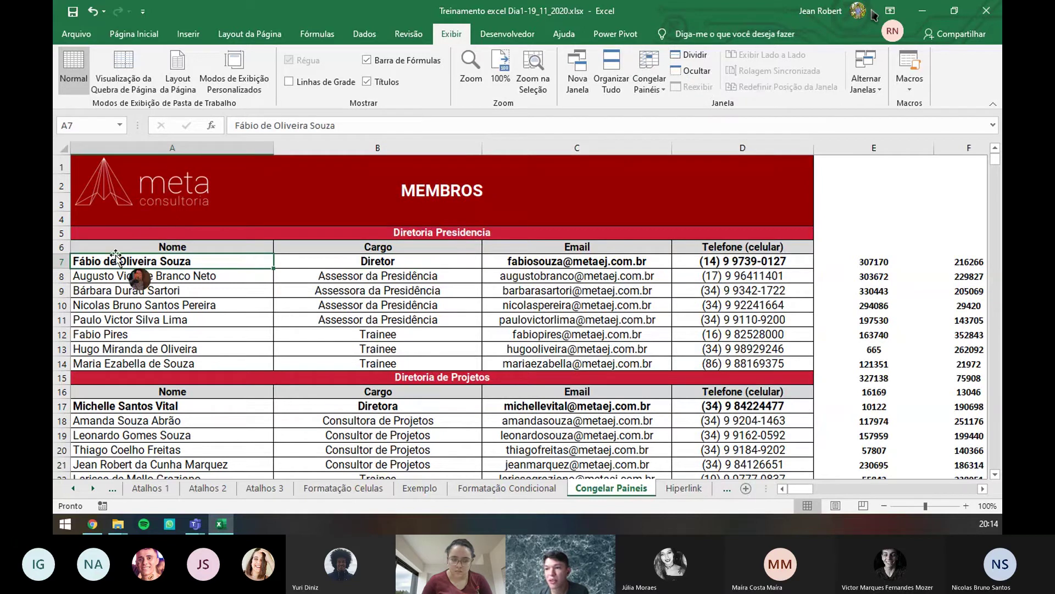
click(650, 82)
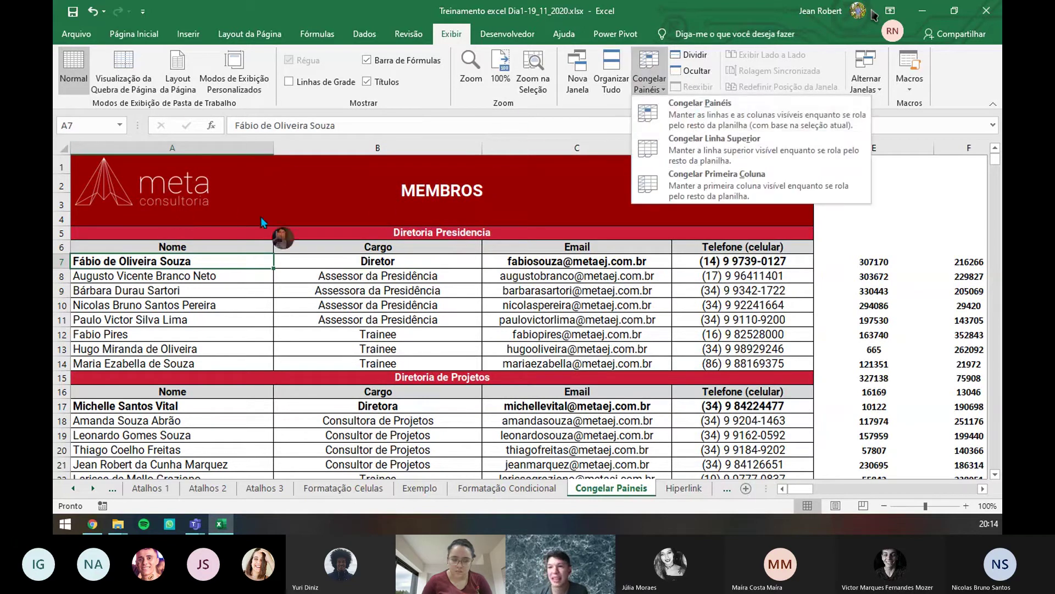
click(729, 120)
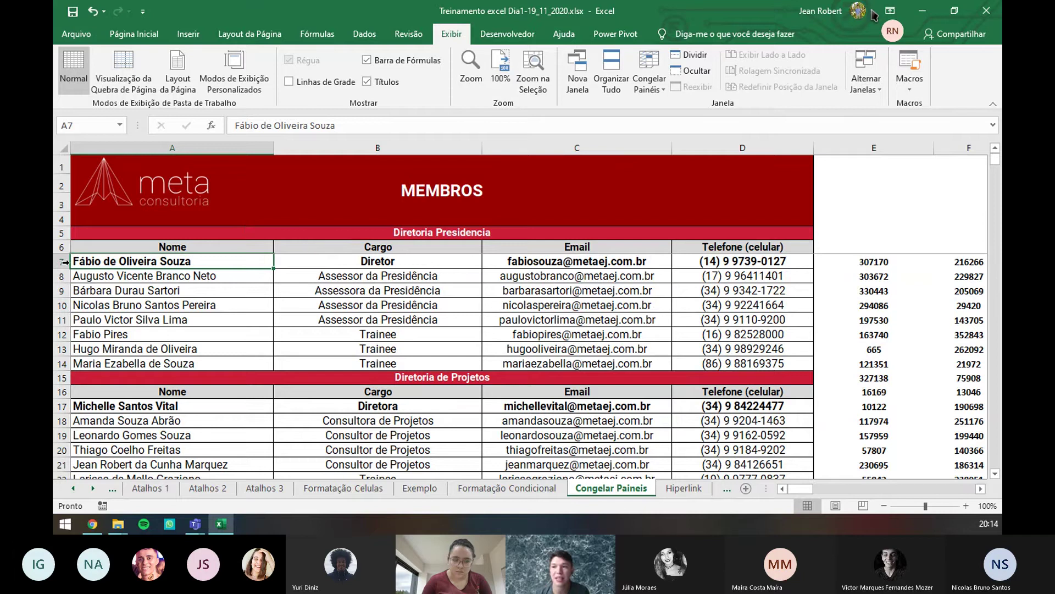
scroll(156, 279, down, 4)
scroll(155, 278, down, 15)
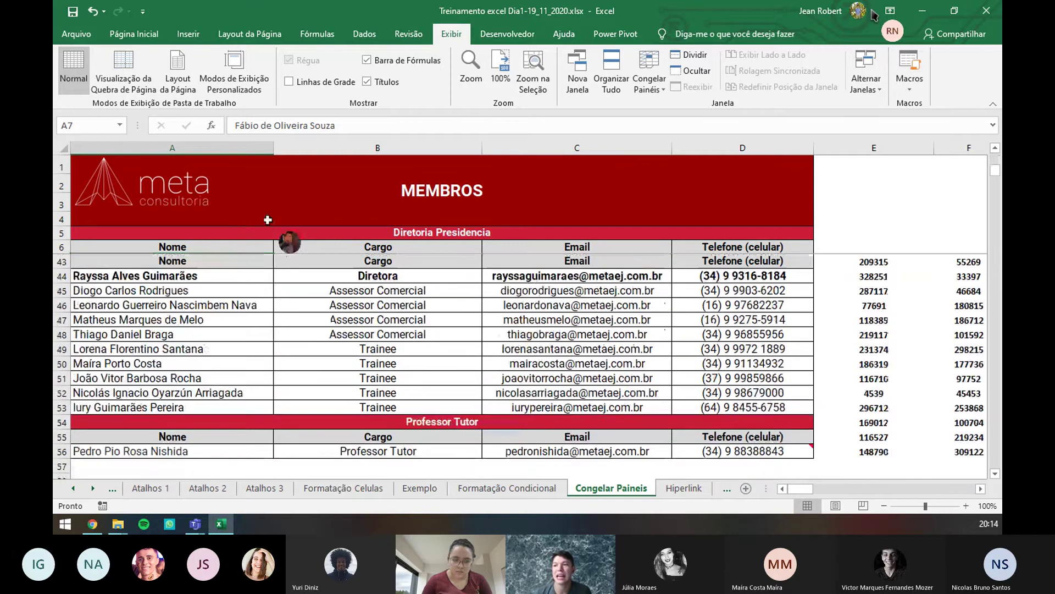
scroll(281, 285, up, 13)
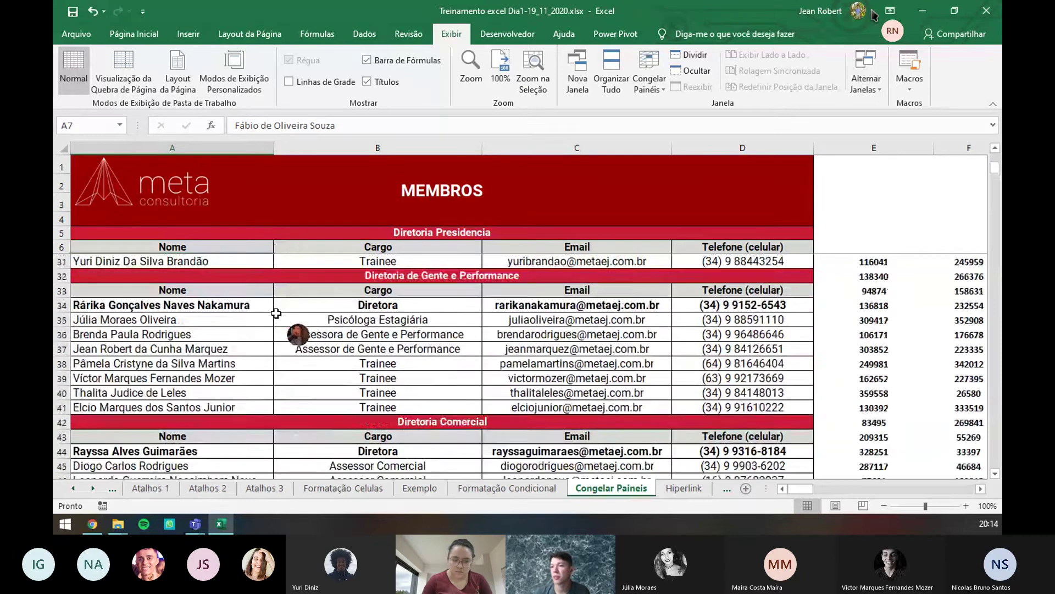
scroll(276, 313, up, 6)
click(649, 83)
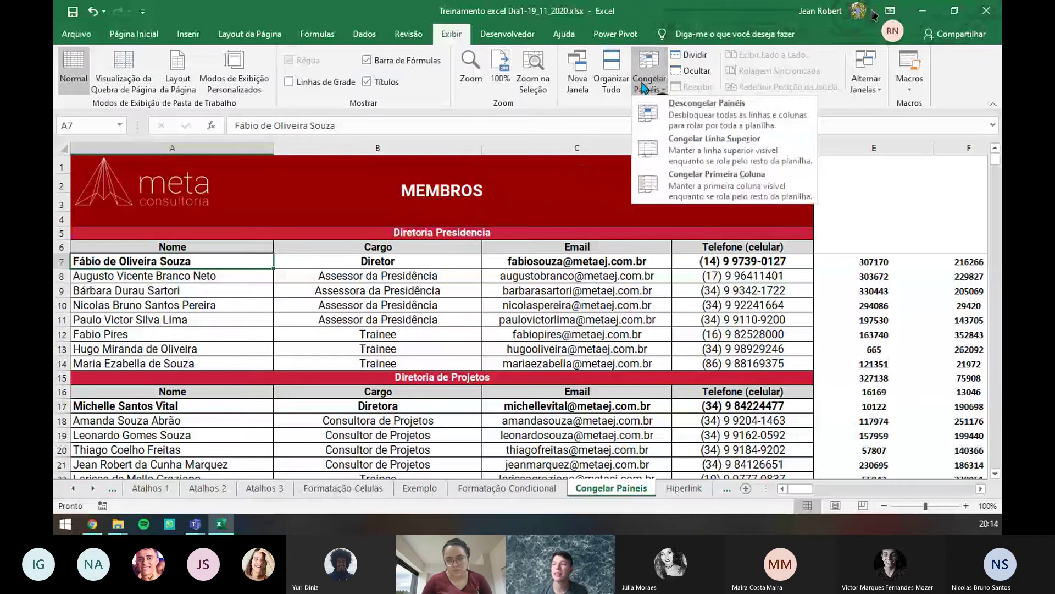
click(687, 112)
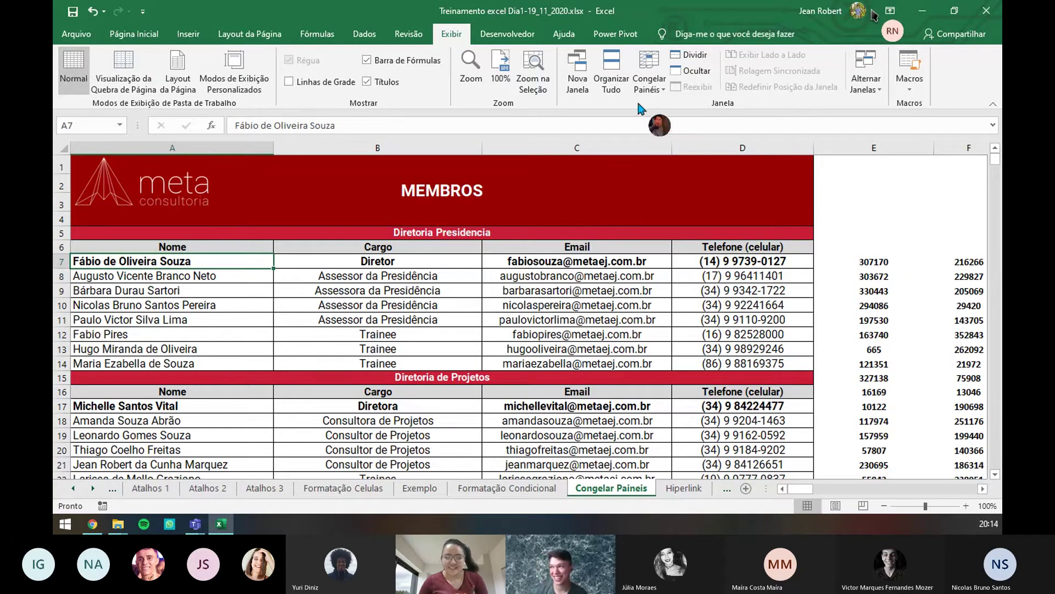
- Freeze panes at B7 so rows 1–6 and the Nome column stay fixed
click(153, 37)
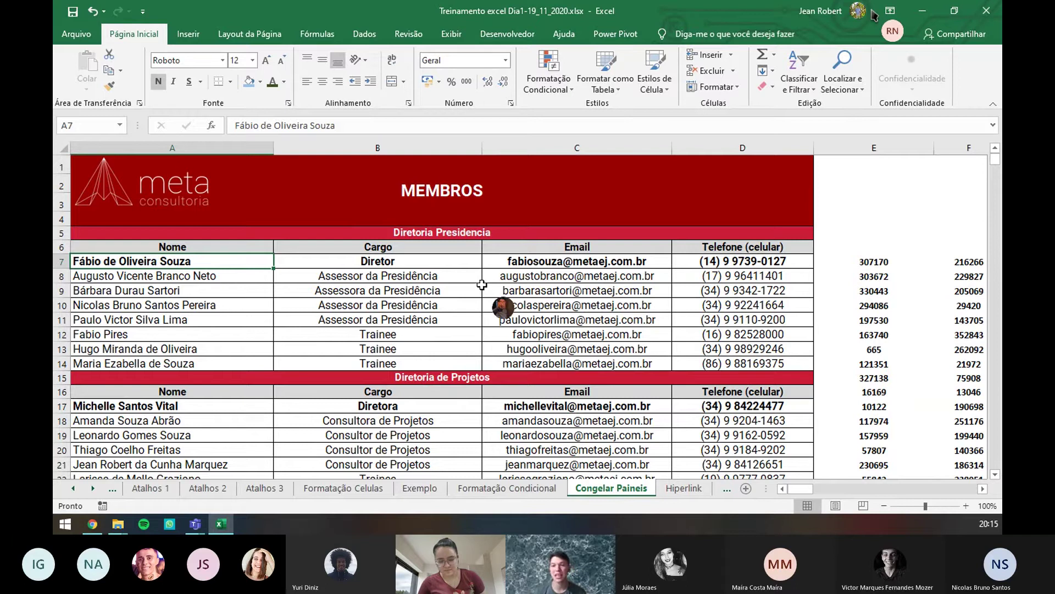
click(306, 265)
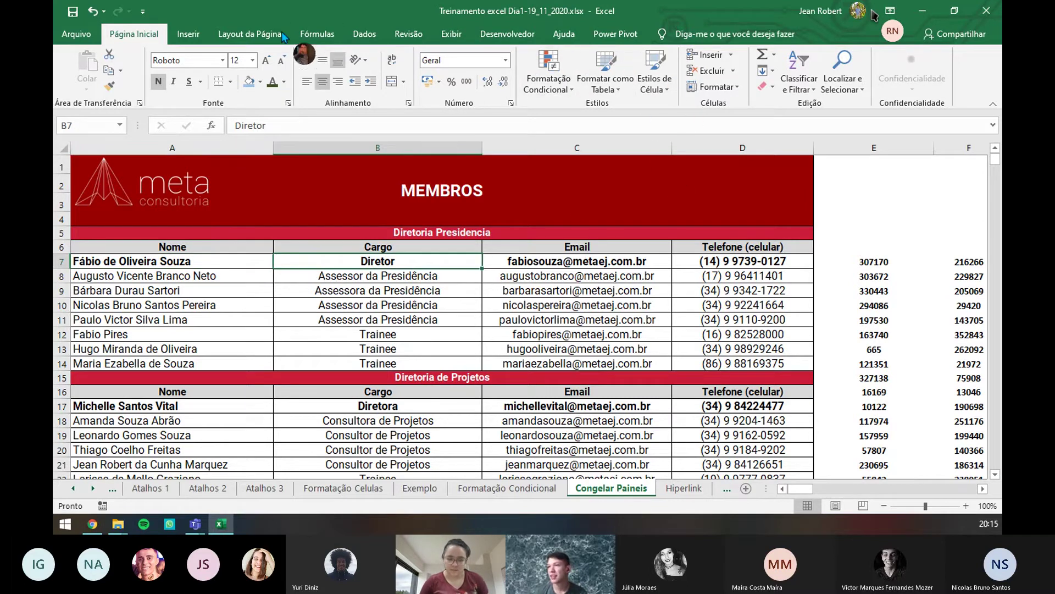
click(451, 38)
click(652, 88)
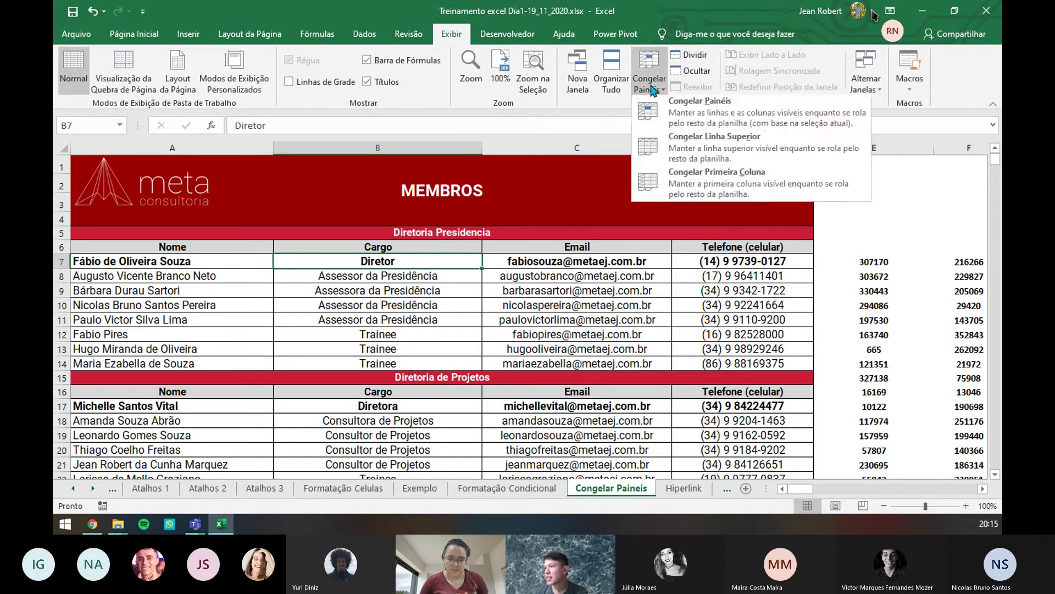
click(684, 120)
scroll(352, 277, down, 5)
scroll(385, 336, up, 5)
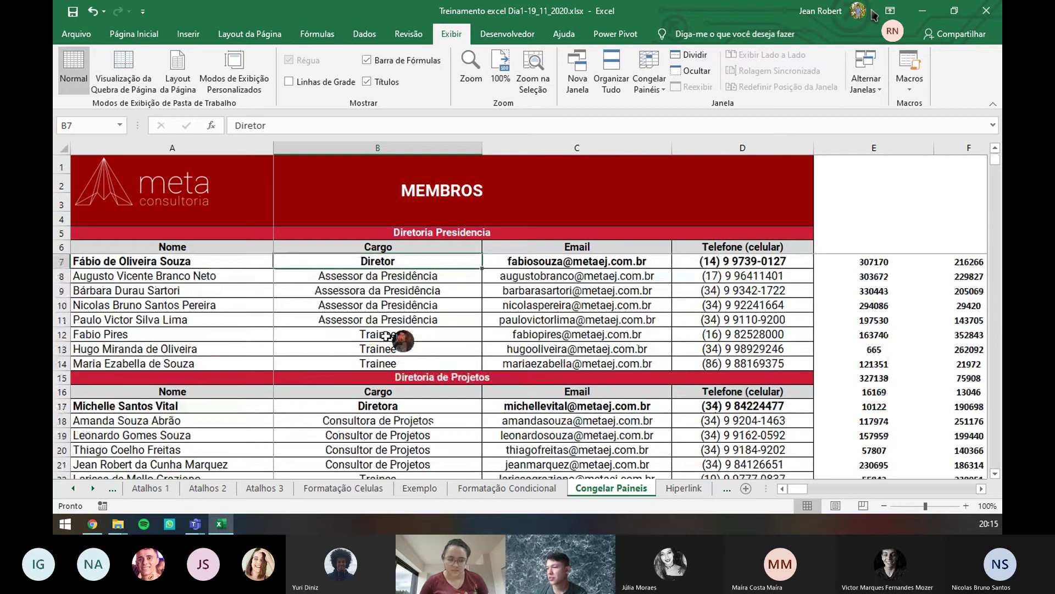
- Scroll sideways to check the frozen column, then visit Formatação Condicional and return
drag(798, 491, 798, 492)
drag(830, 491, 672, 491)
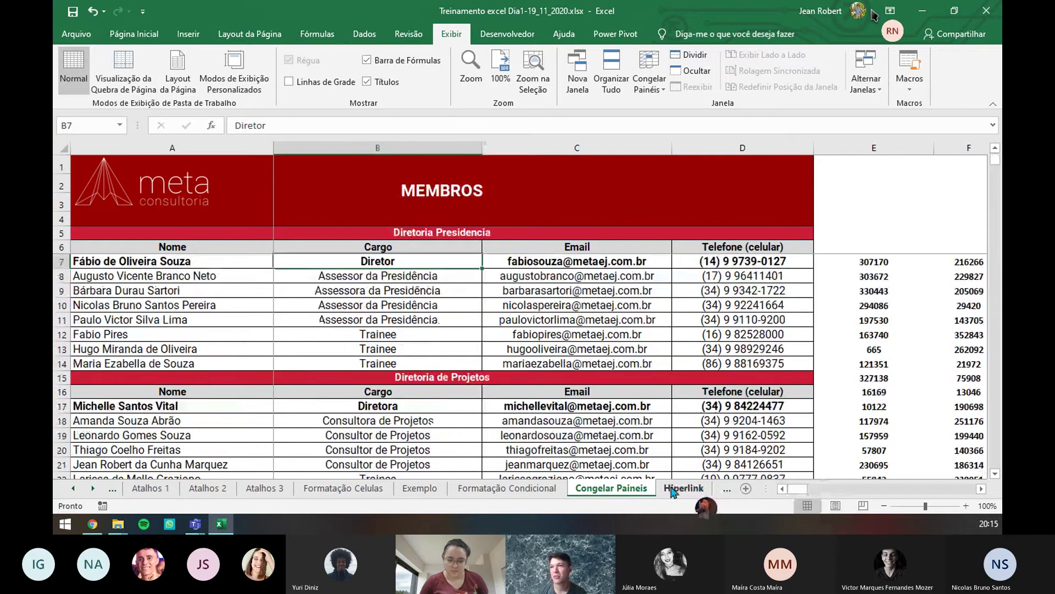
click(140, 35)
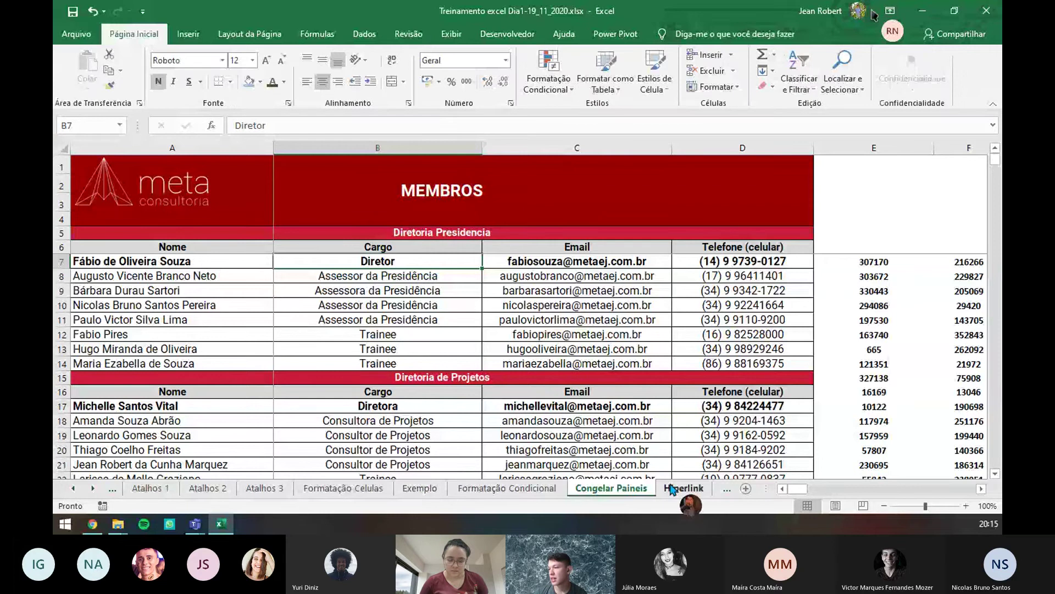
click(545, 488)
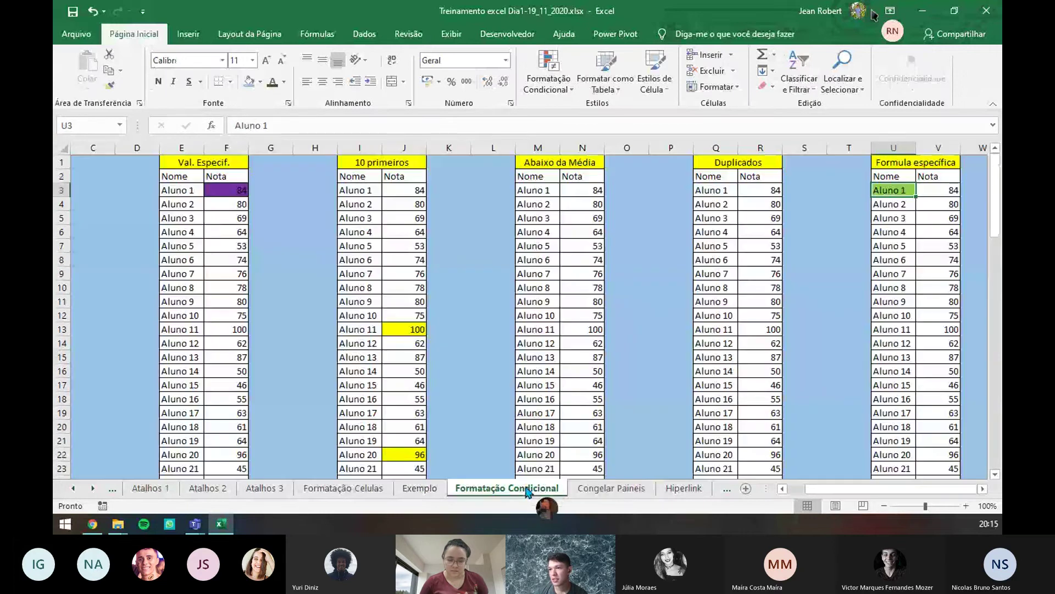
click(615, 489)
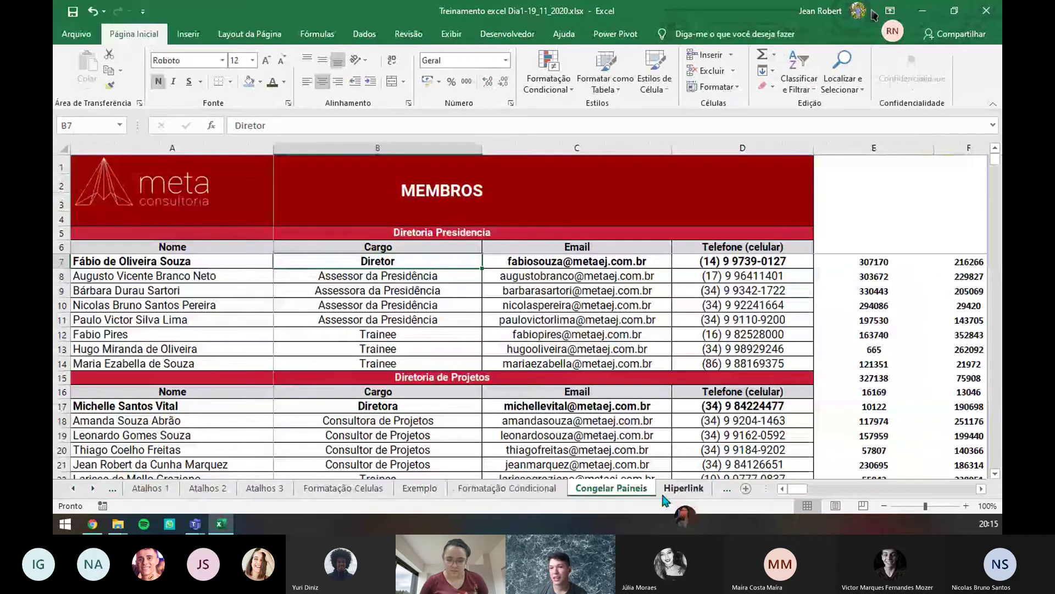
- On the Hiperlink sheet, draw a rounded rectangle beneath the G850 instructions box
click(682, 490)
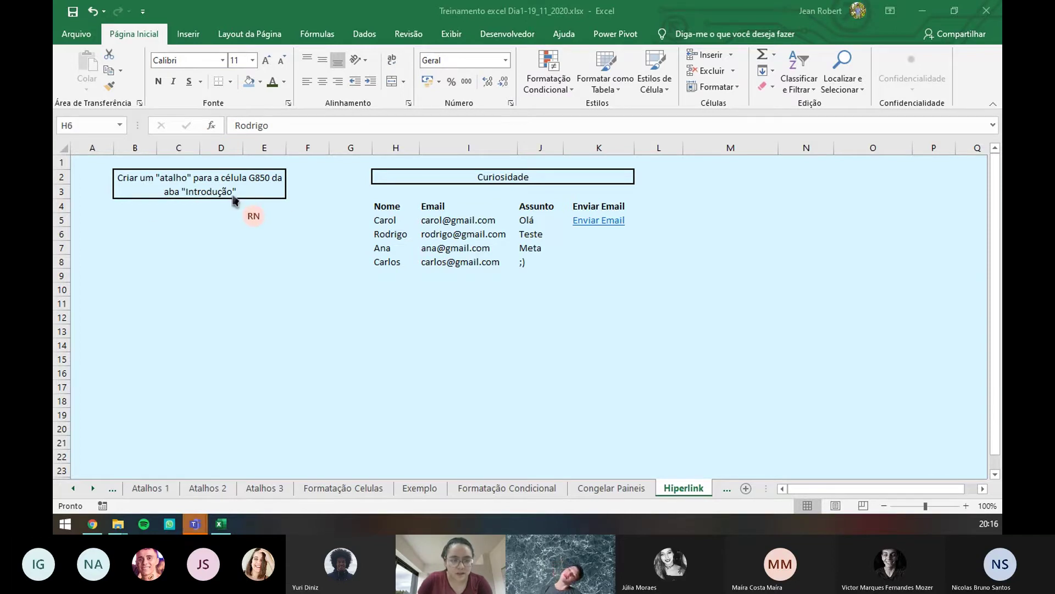
click(194, 37)
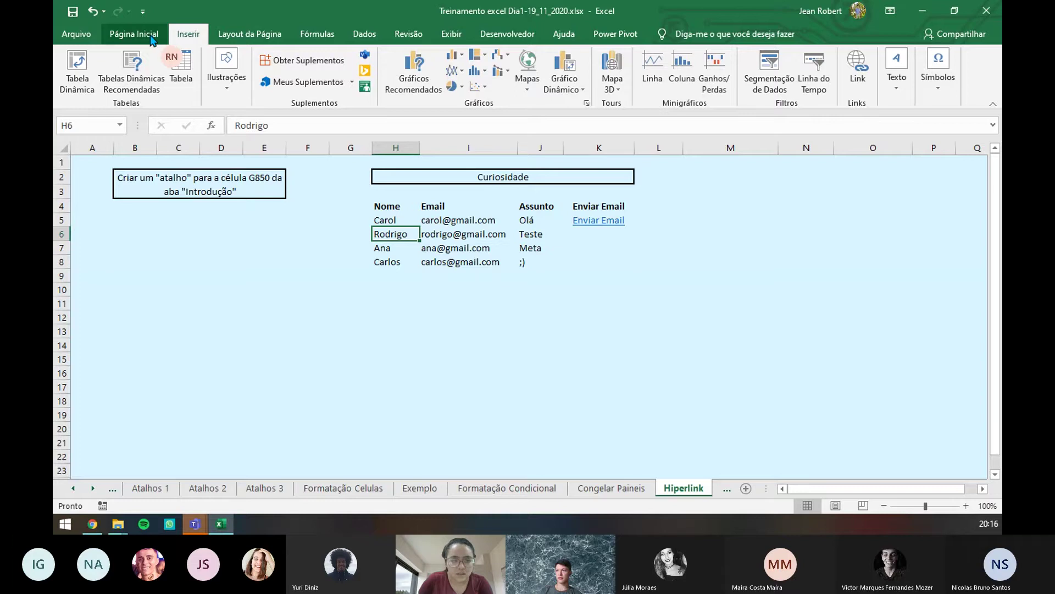
click(228, 86)
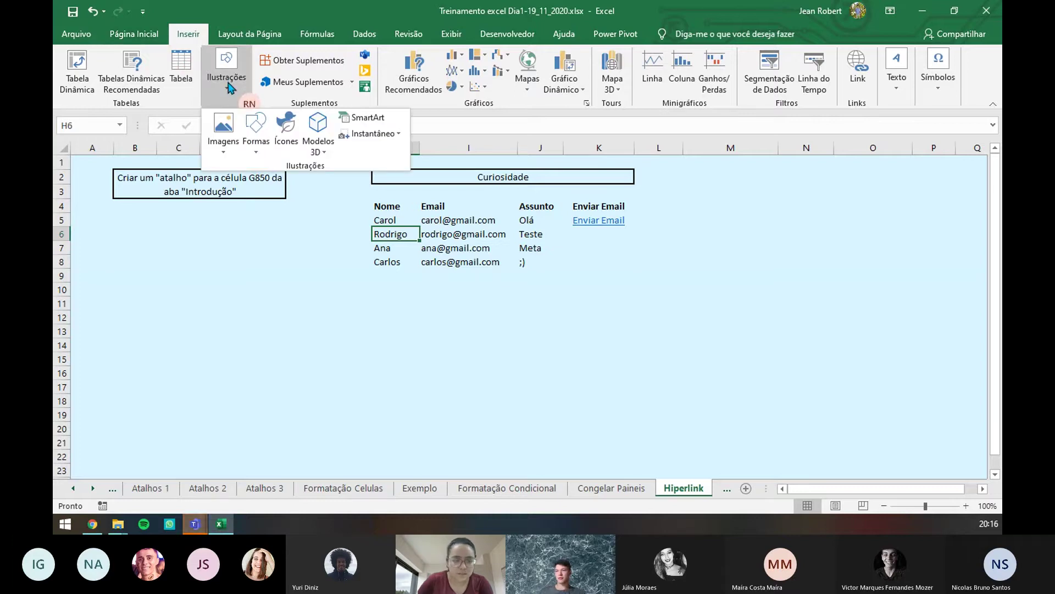
click(257, 145)
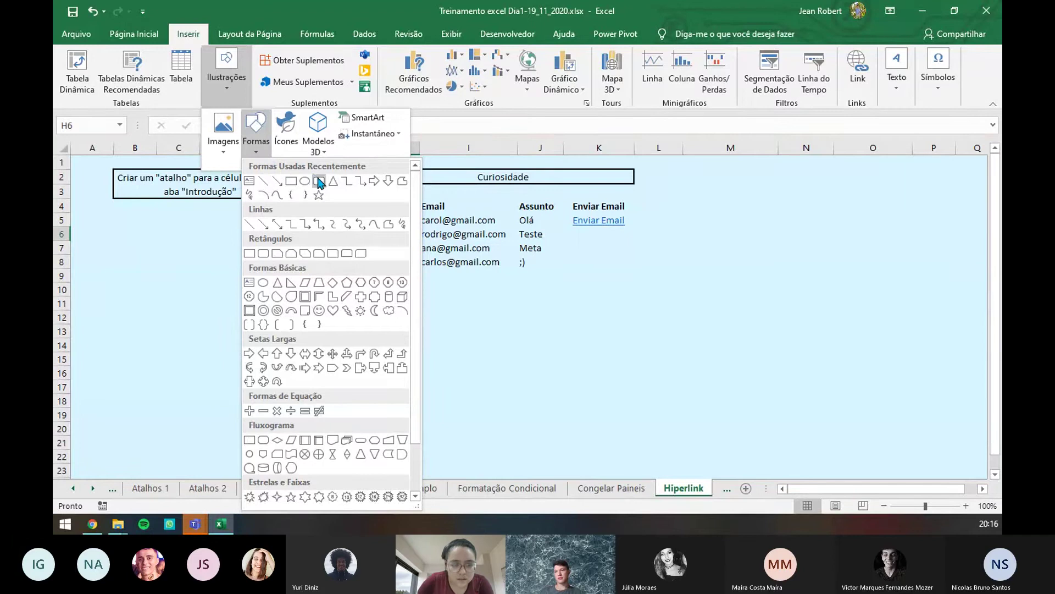
click(320, 183)
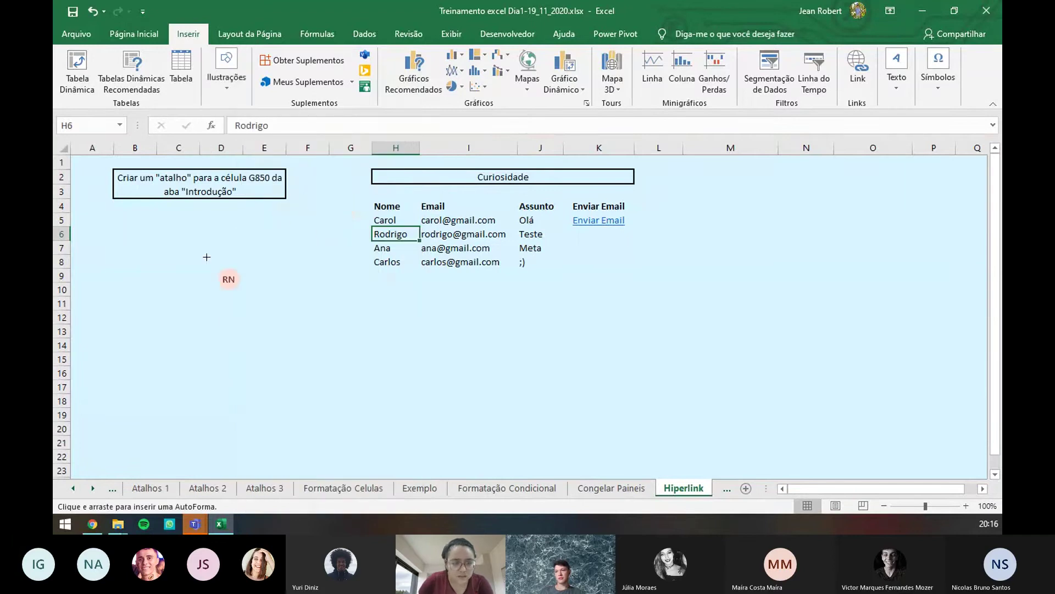
drag(123, 223, 291, 276)
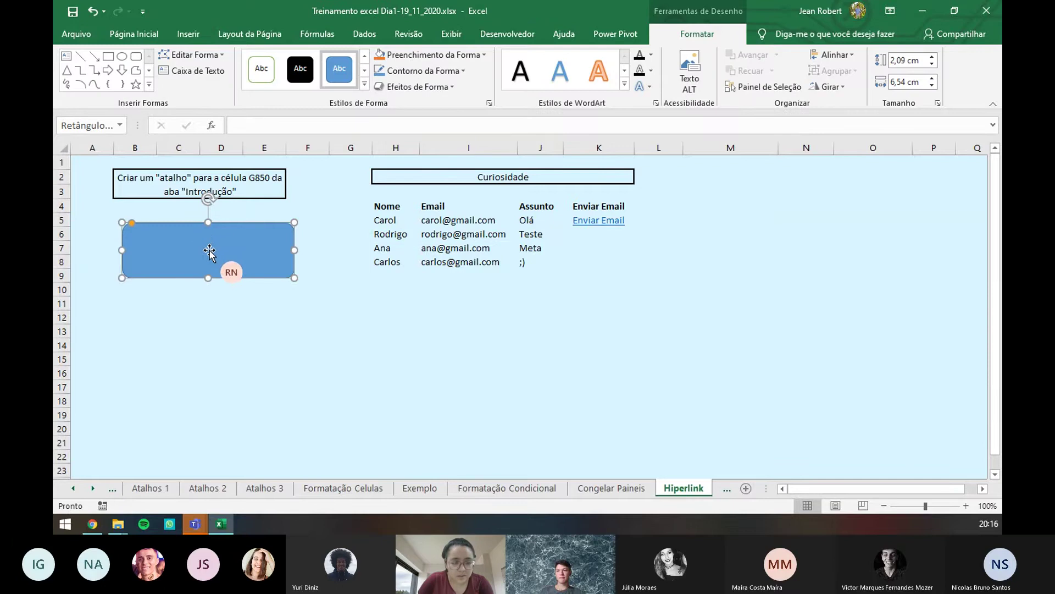
- Type INTRODUÇÃO into the rectangle, move it under the instructions box and re-edit the text
right_click(214, 254)
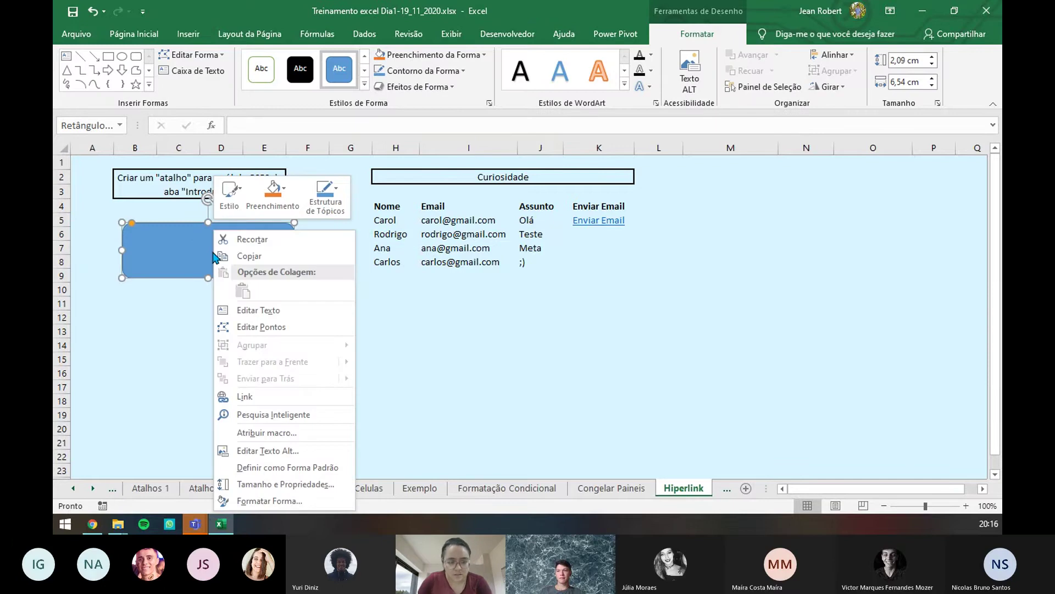
click(266, 316)
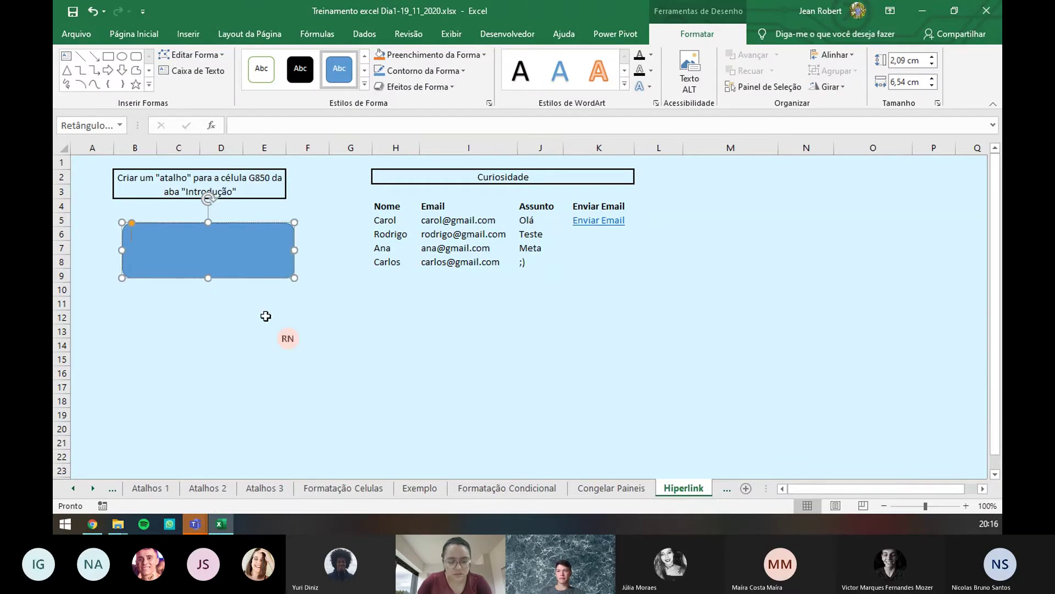
text(iNTRODUÇÃO)
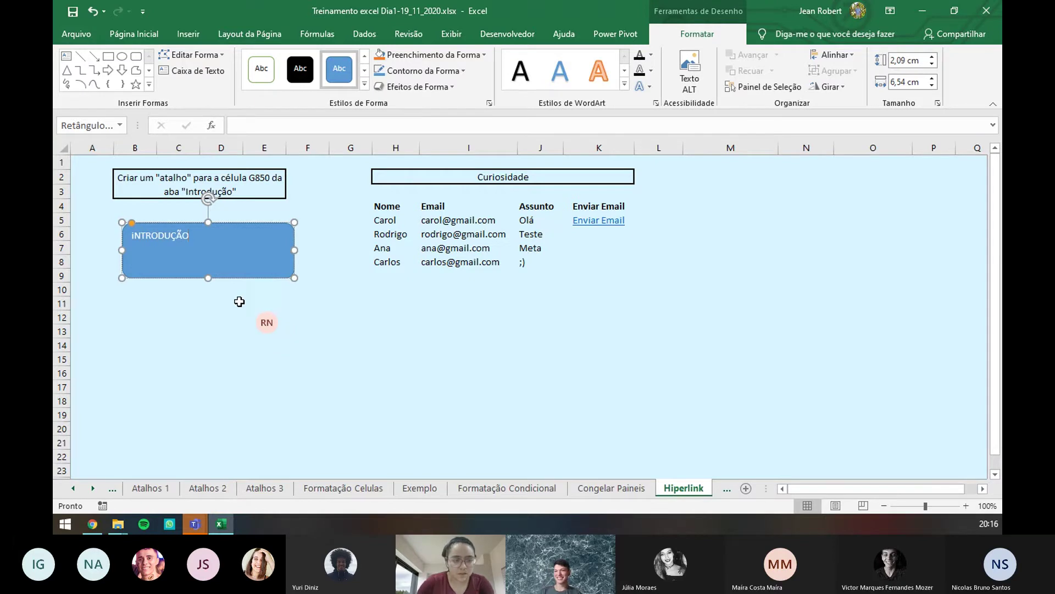
mouse_move(208, 238)
mouse_down()
mouse_move(162, 229)
mouse_move(201, 235)
mouse_up()
right_click(208, 241)
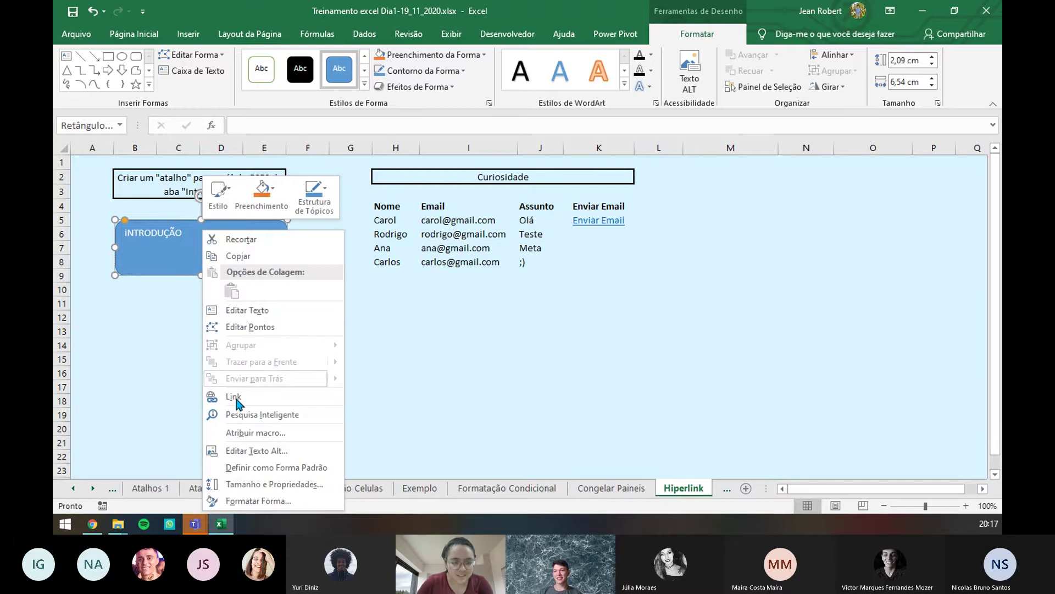
click(255, 311)
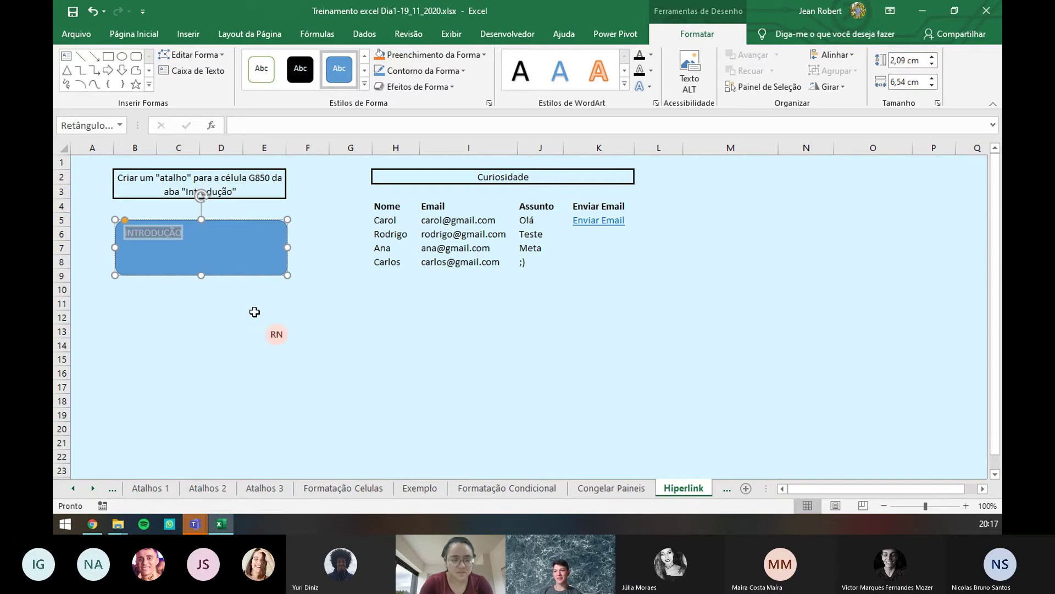
key(BackSpace)
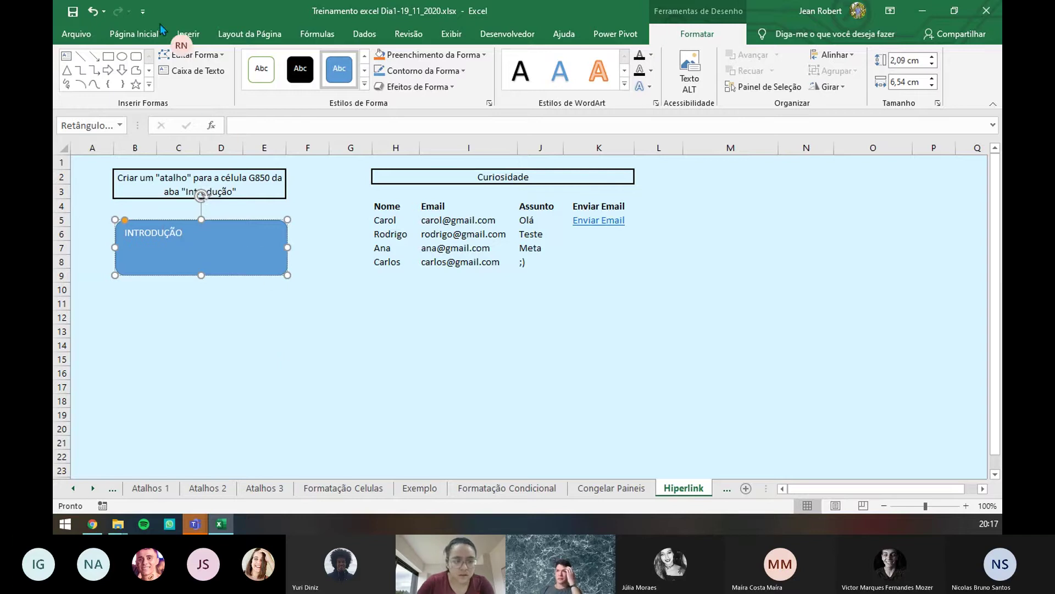
- Make the INTRODUÇÃO text bold and enlarge it, stepping back to 28 pt to fit
click(144, 34)
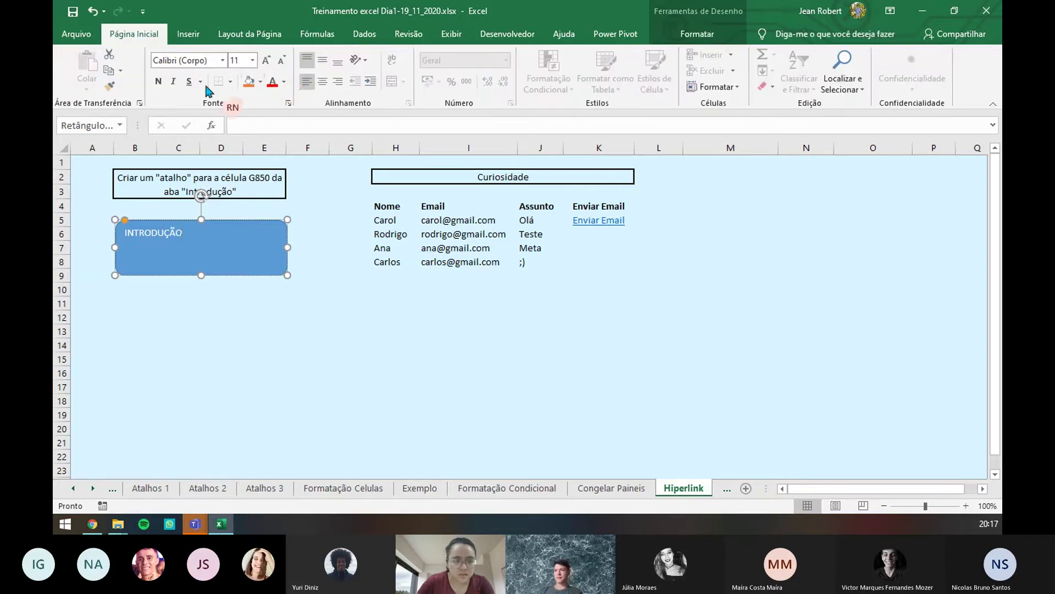
double_click(177, 235)
click(176, 235)
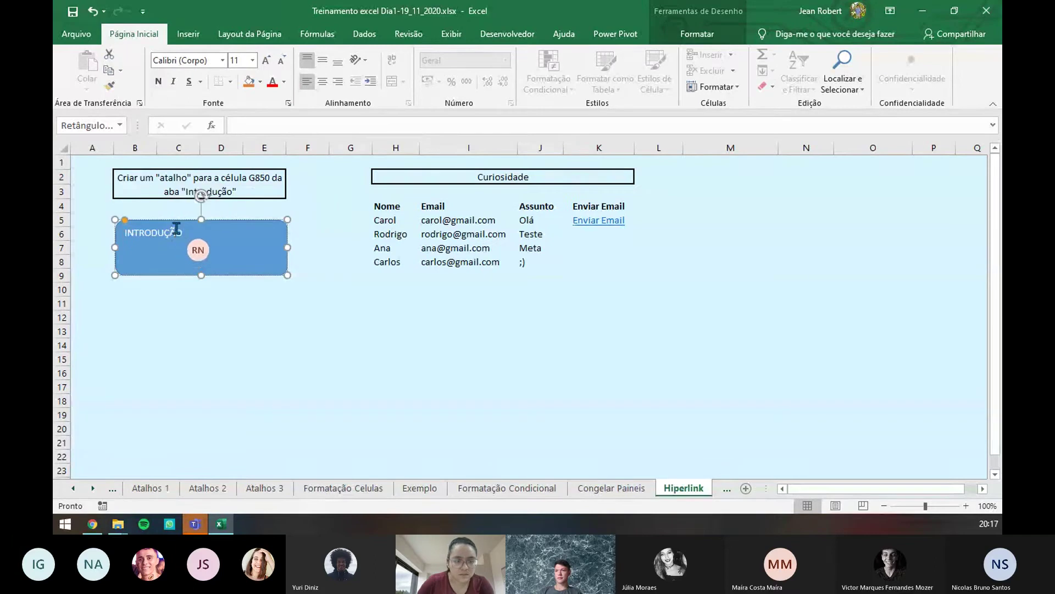
double_click(169, 230)
click(158, 82)
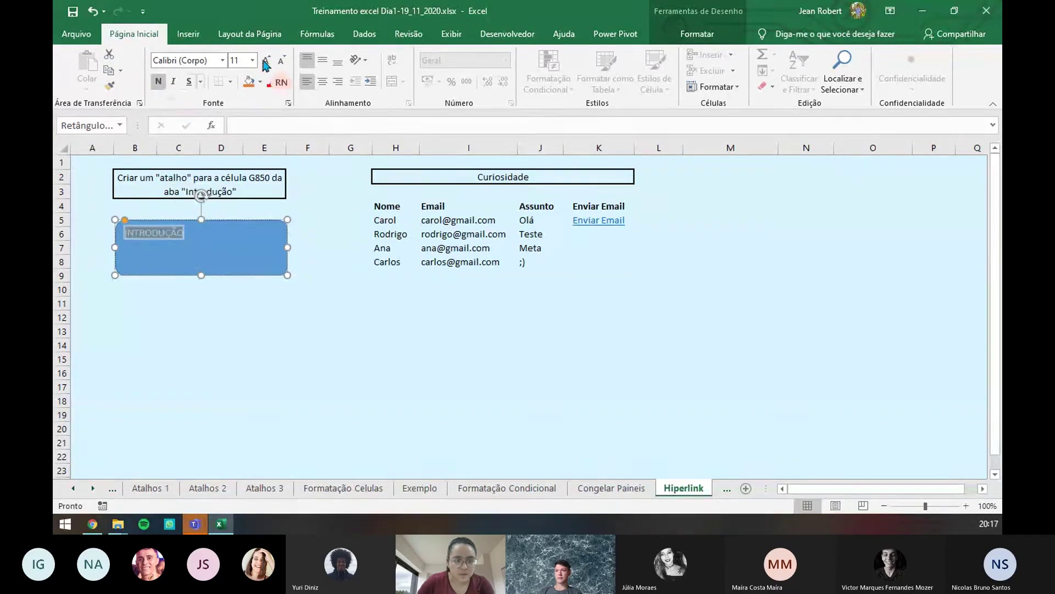
click(267, 61)
click(267, 61)
click(267, 61)
click(267, 60)
click(267, 60)
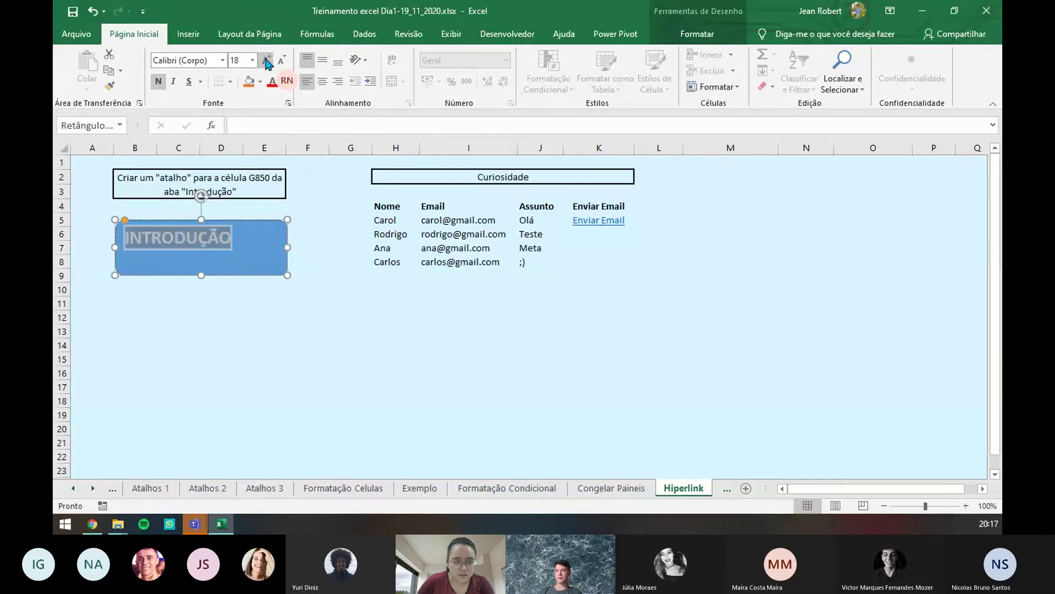
click(267, 61)
click(267, 61)
click(267, 61)
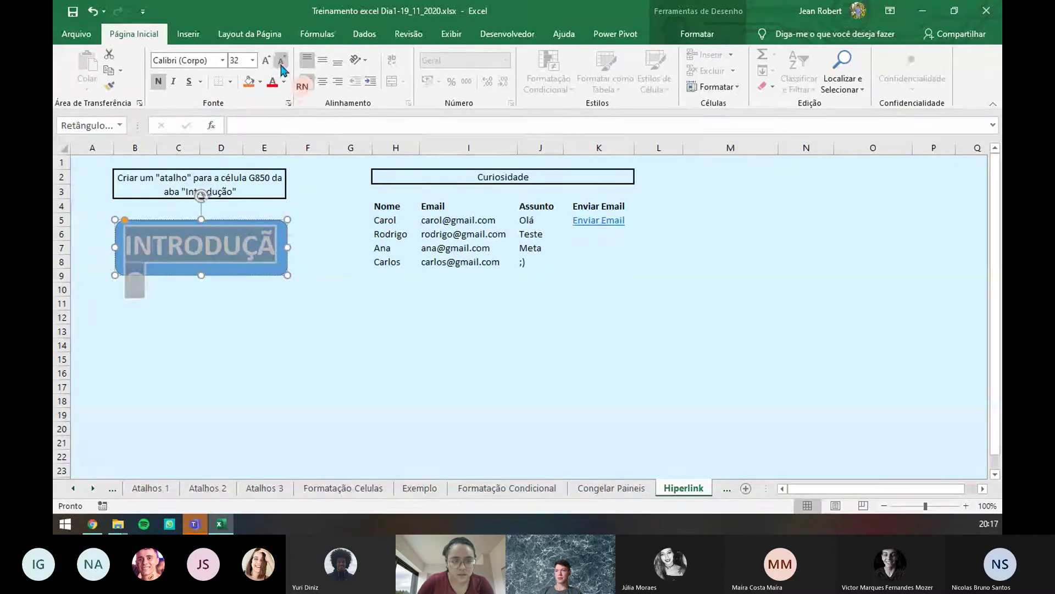
click(282, 62)
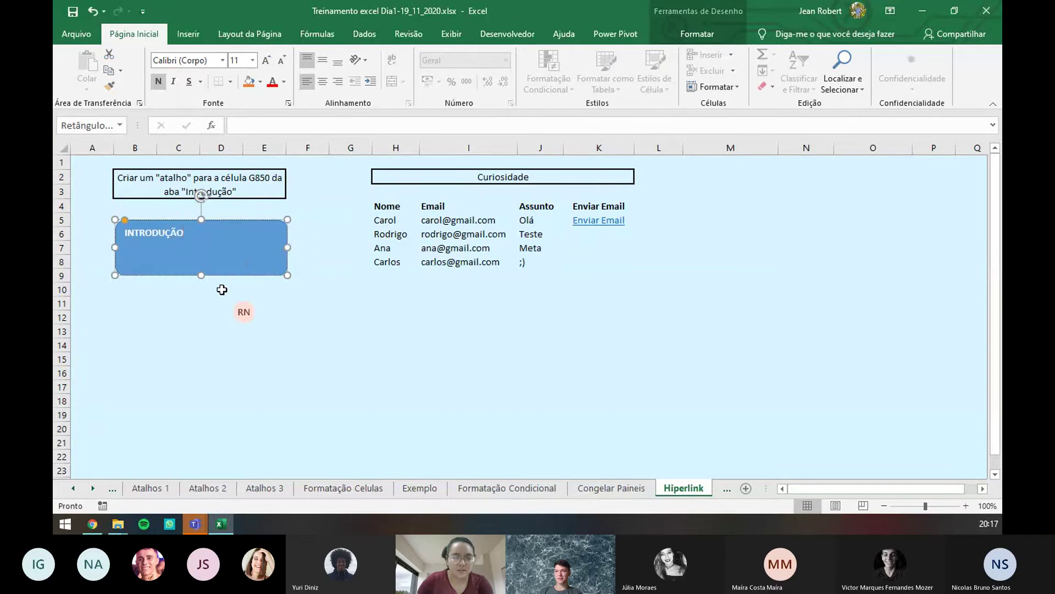
- Enlarge INTRODUÇÃO by four more size steps, then reselect the rectangle to check it
double_click(170, 232)
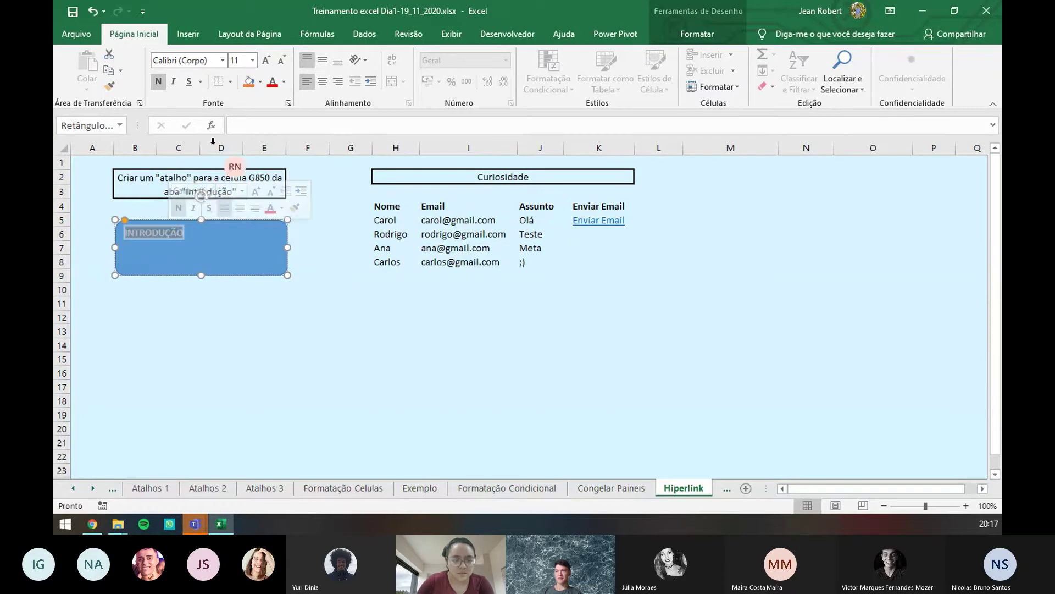
click(268, 60)
click(267, 61)
click(267, 61)
click(268, 61)
click(267, 60)
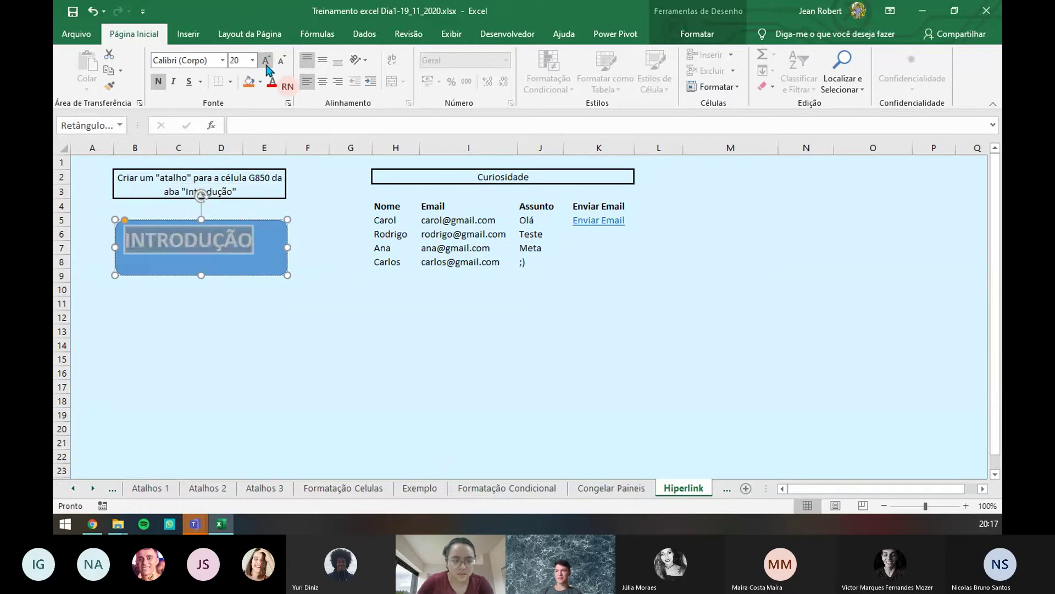
click(299, 233)
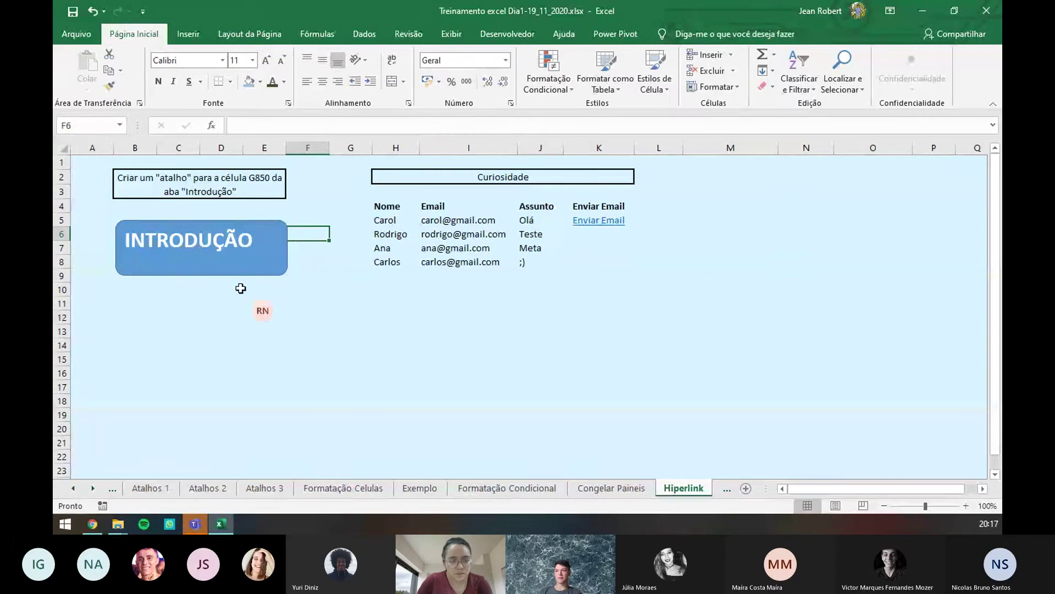
click(258, 258)
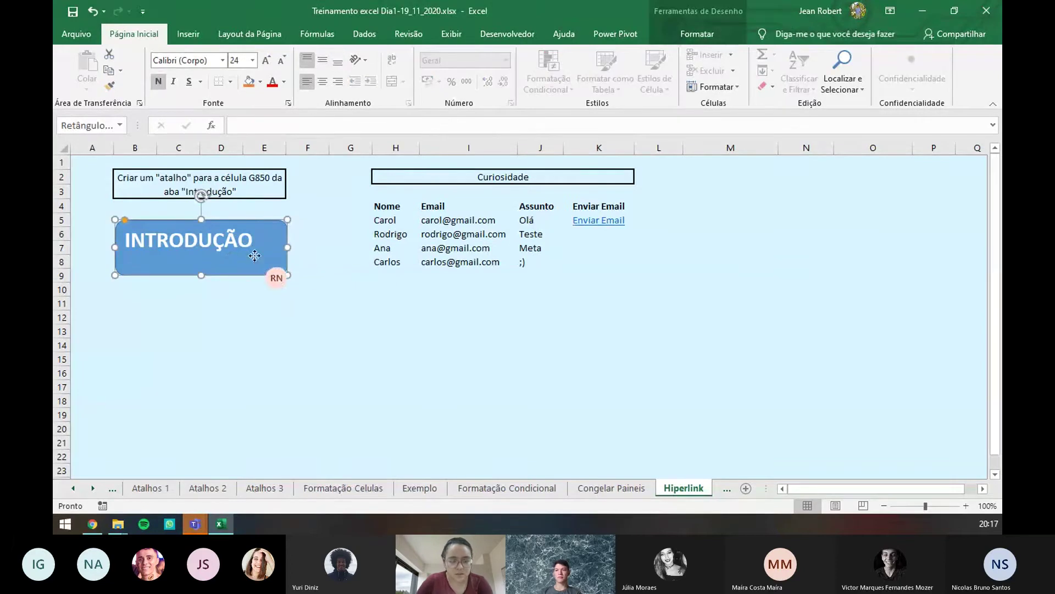
- Add a hyperlink to the rectangle targeting the Introdução sheet in this document
right_click(254, 256)
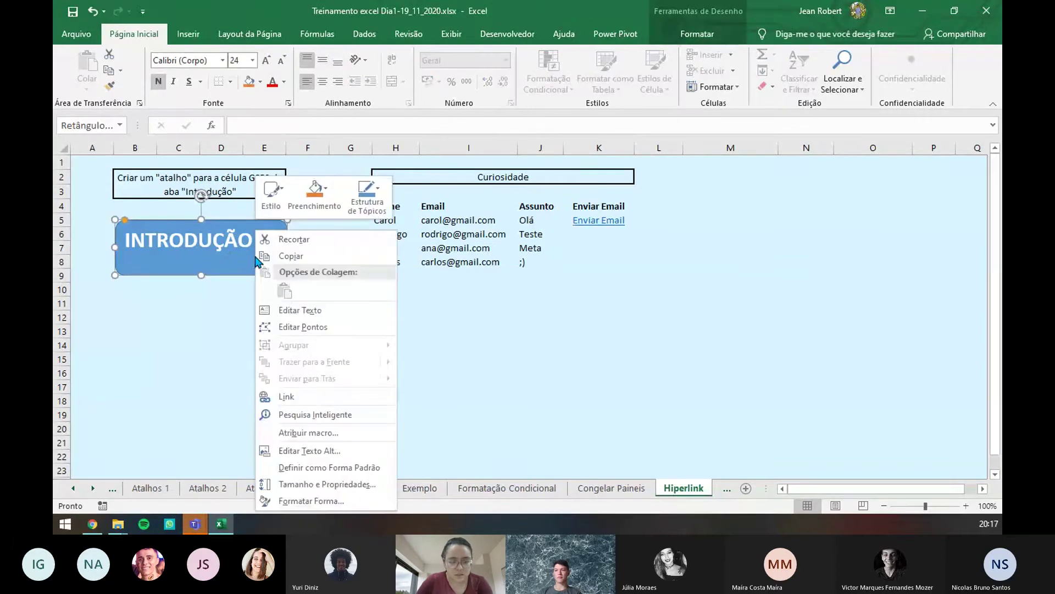
click(295, 398)
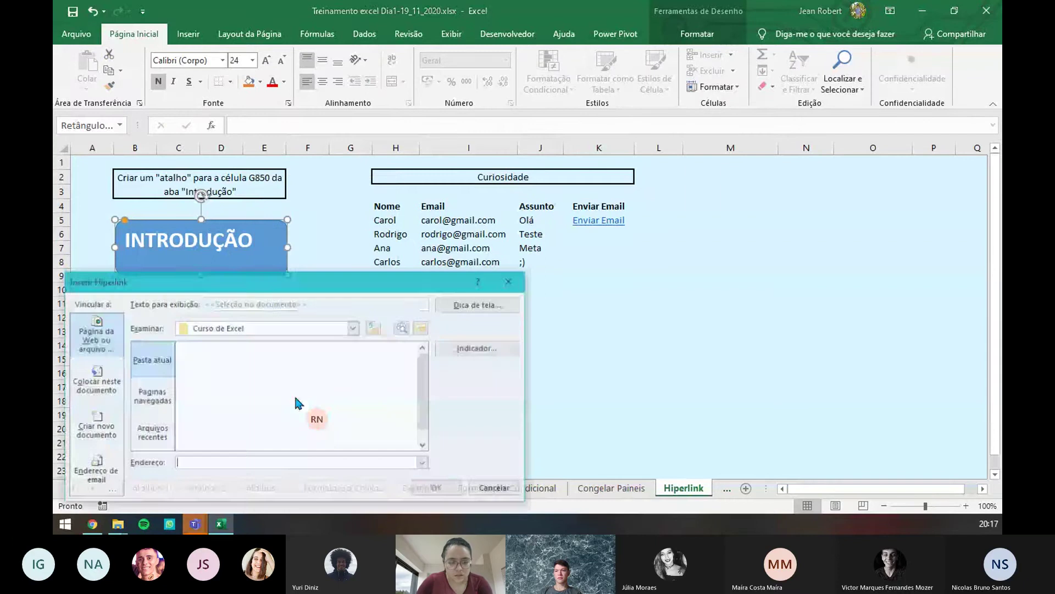
drag(323, 286, 440, 165)
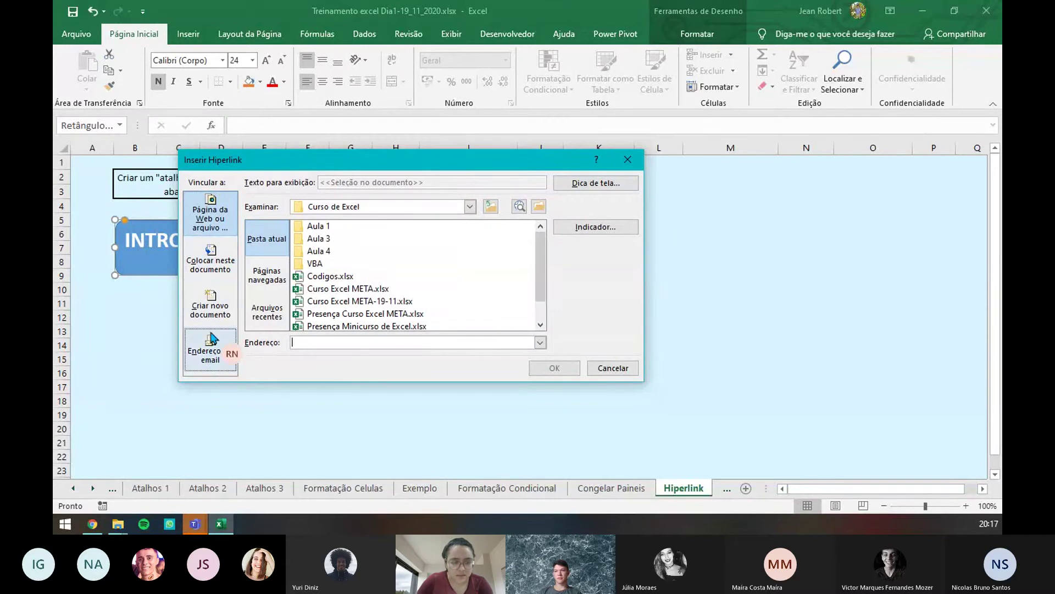
click(215, 268)
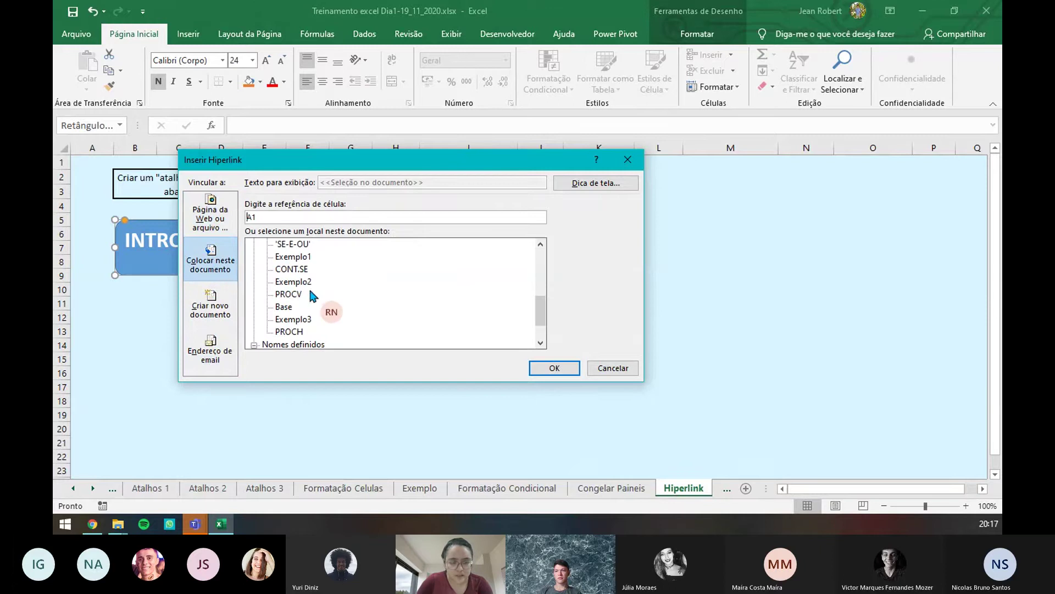
scroll(309, 287, up, 4)
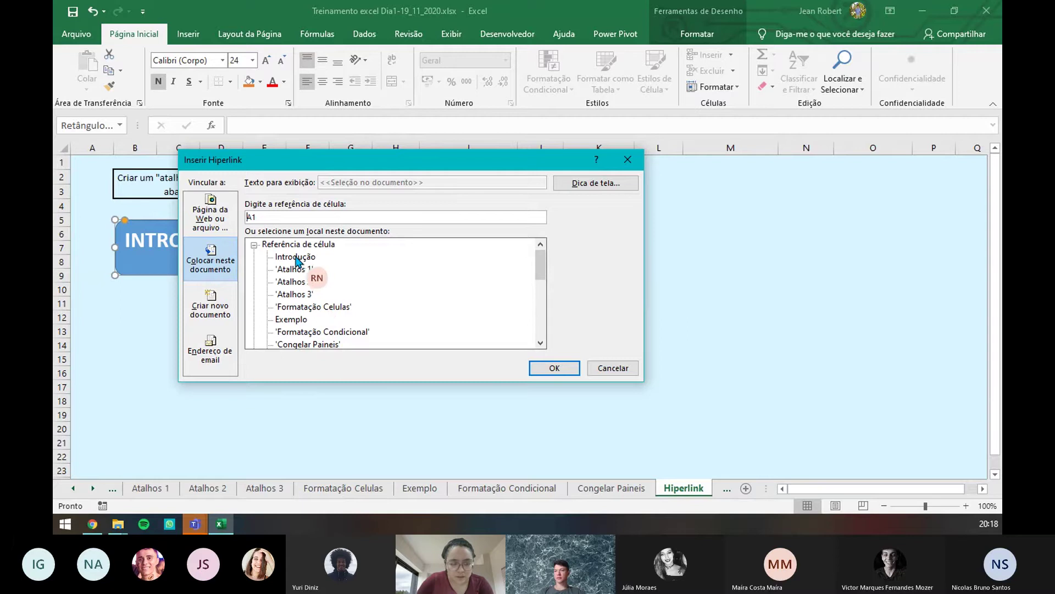
click(289, 259)
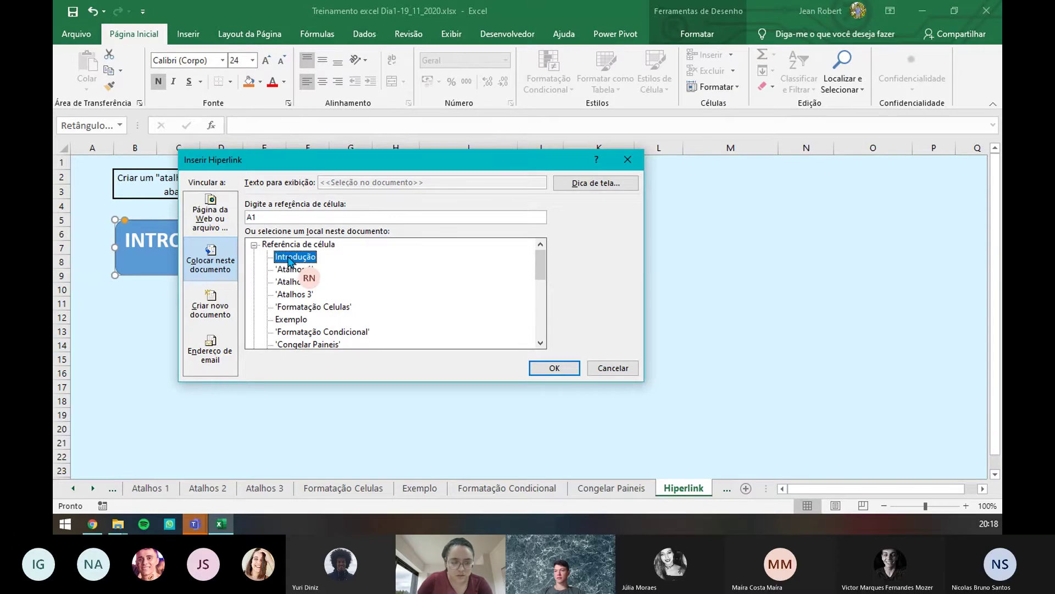
- Set the link's cell reference to G850 and confirm it
drag(371, 156, 519, 133)
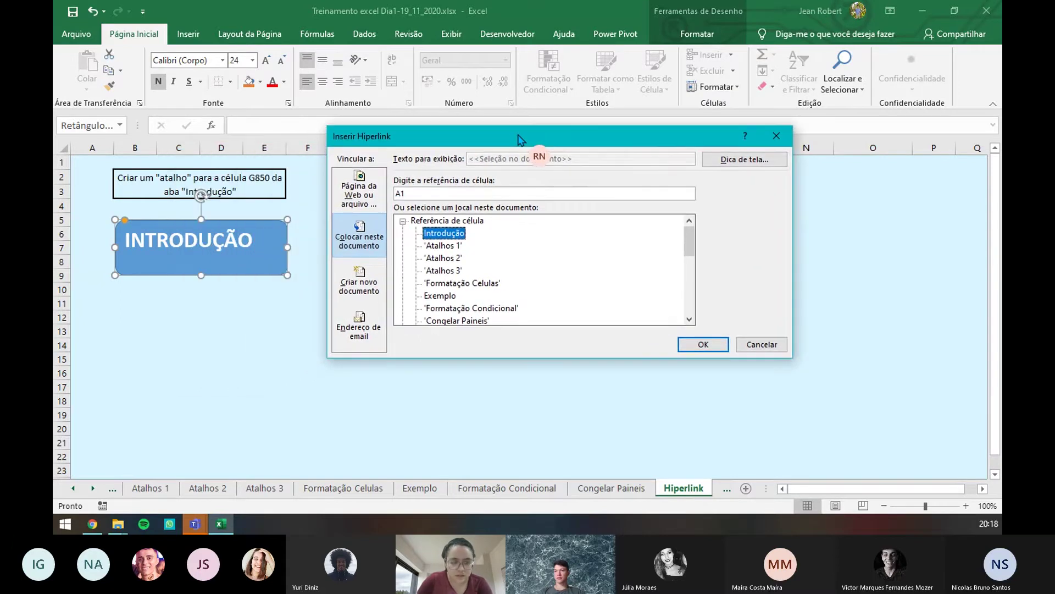
double_click(415, 193)
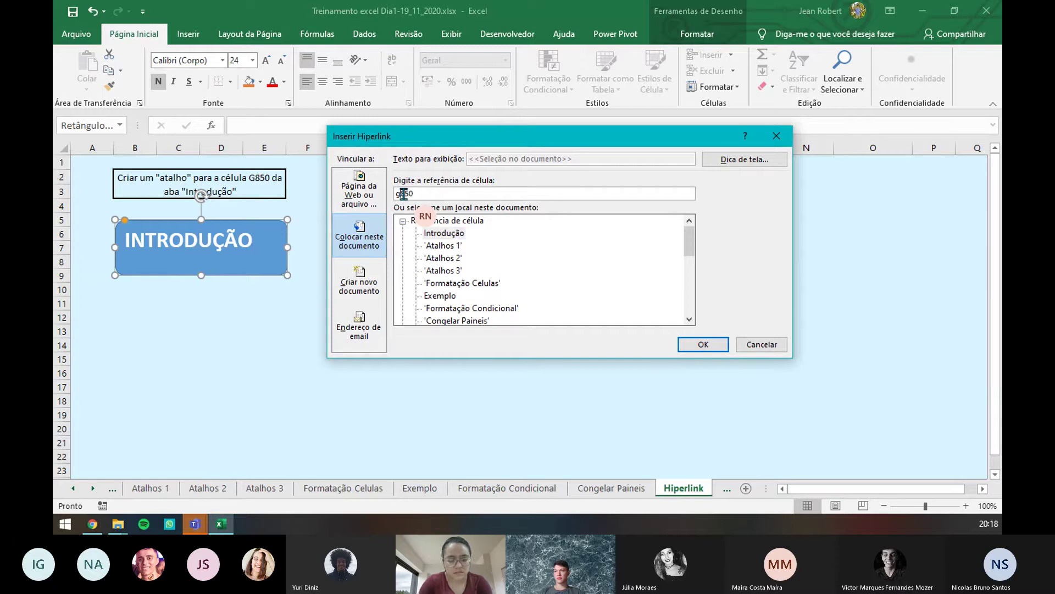
click(403, 193)
key(BackSpace)
text(G)
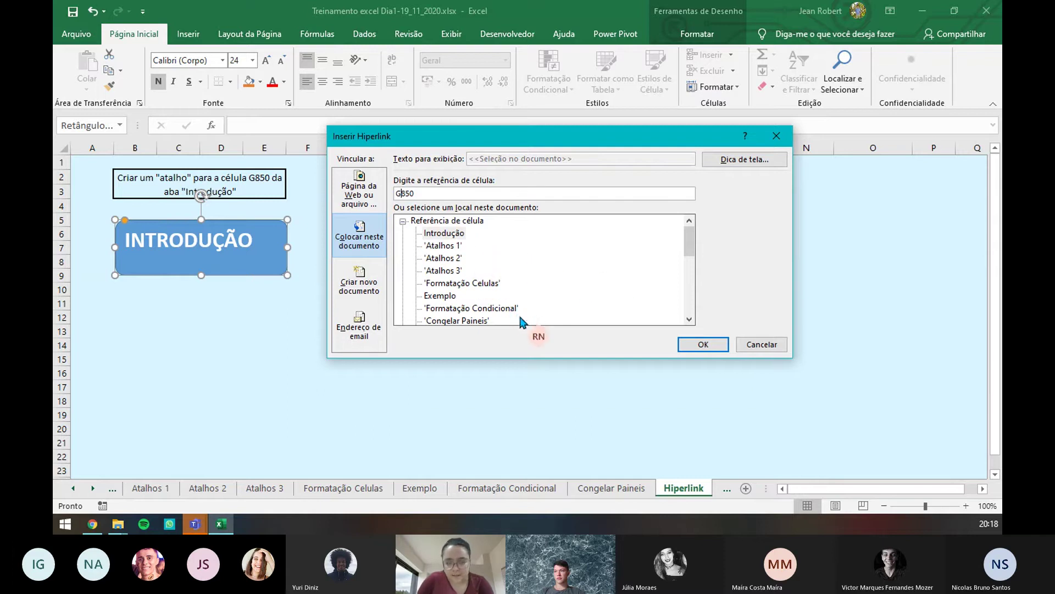
click(703, 346)
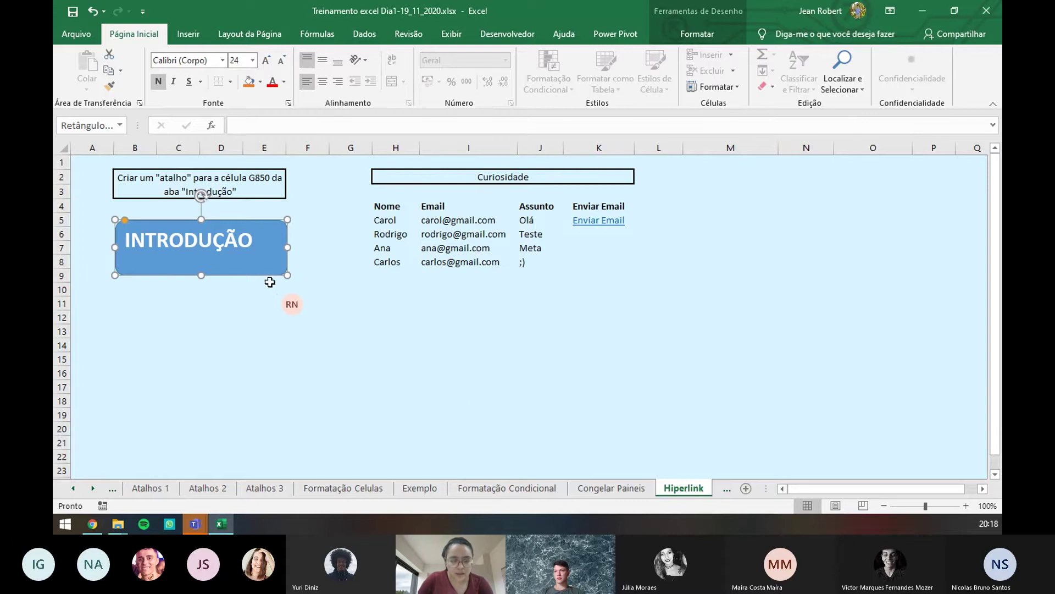
- Follow the INTRODUÇÃO link to the Exercício box at Introdução!G850
click(278, 359)
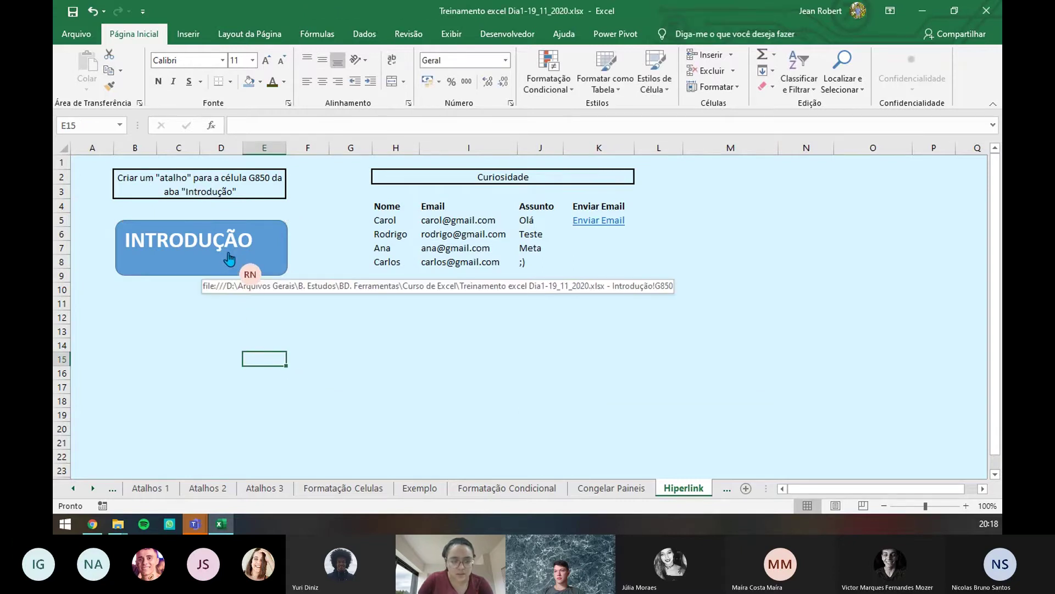
click(228, 257)
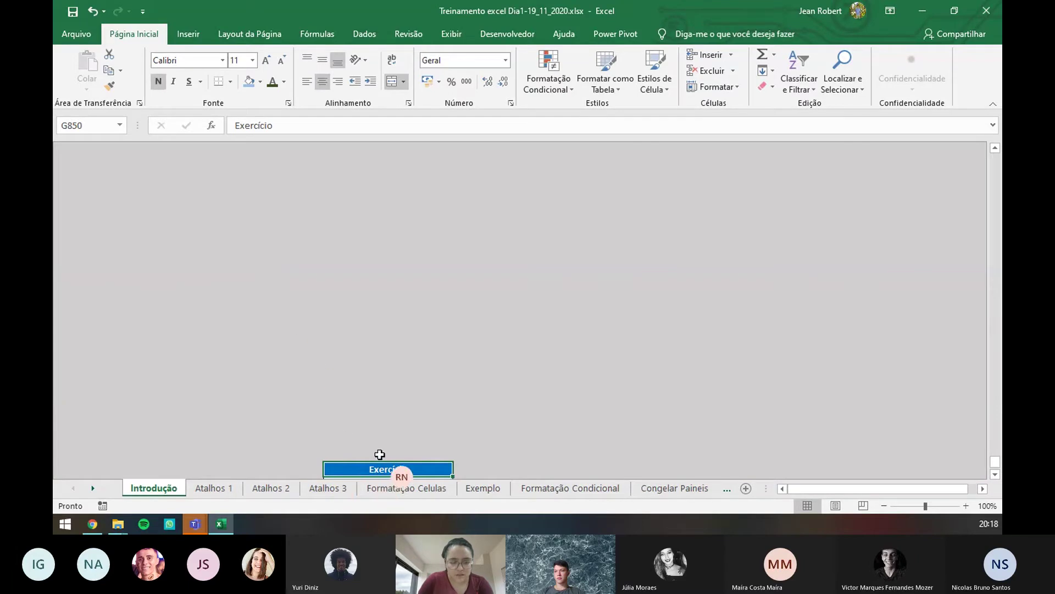
scroll(377, 461, down, 4)
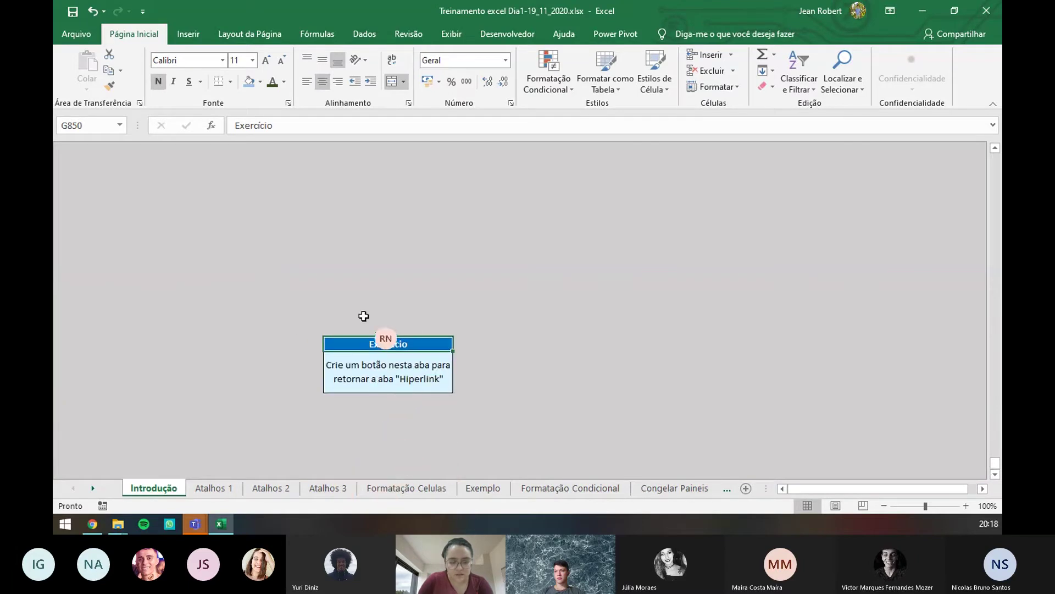
drag(274, 311, 506, 425)
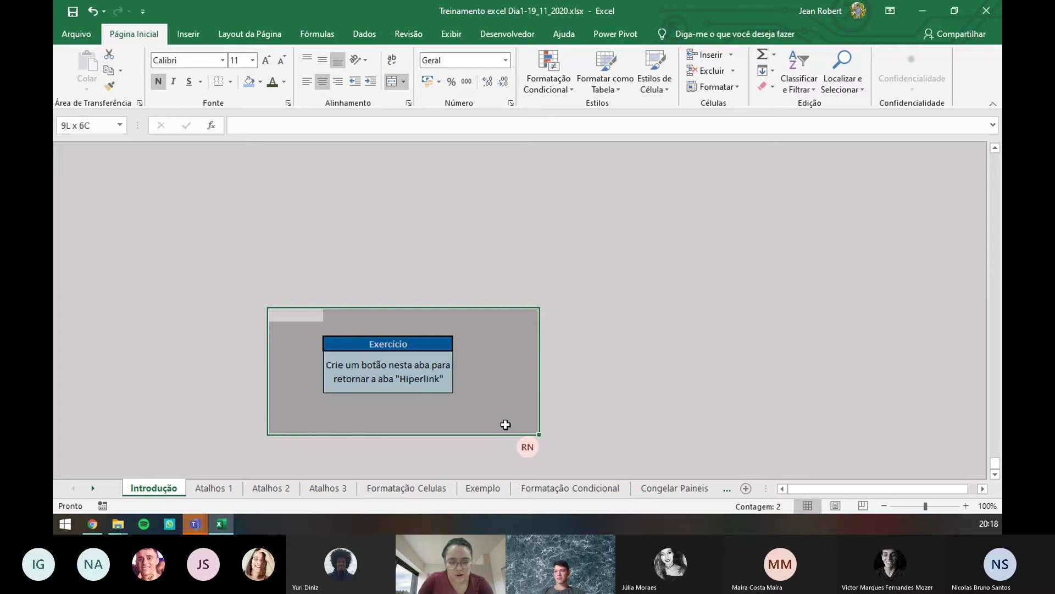
- Browse Inserir > Ilustrações to look at the available Formas
click(474, 372)
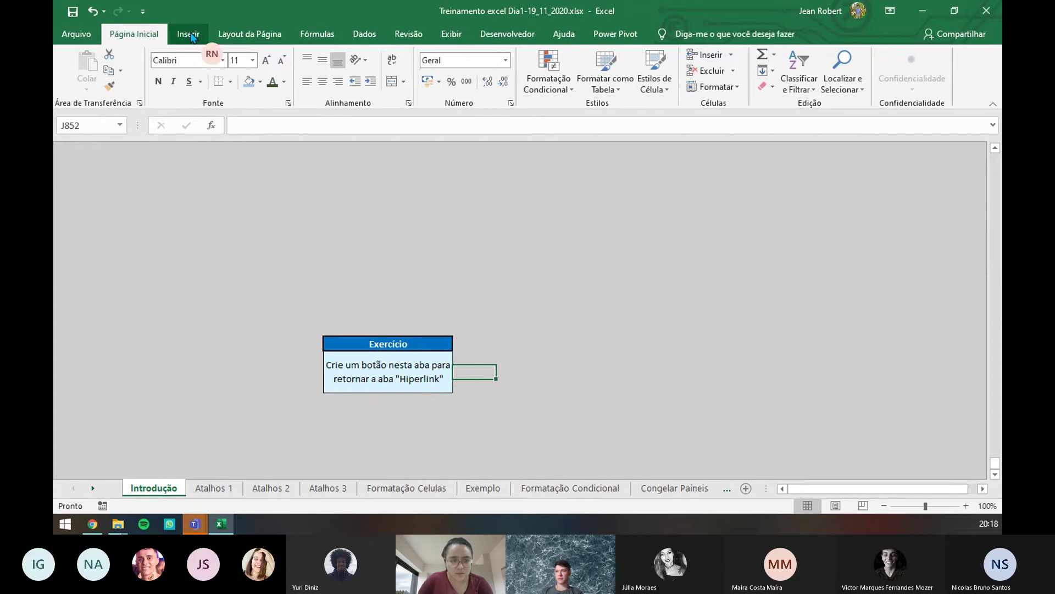
click(191, 37)
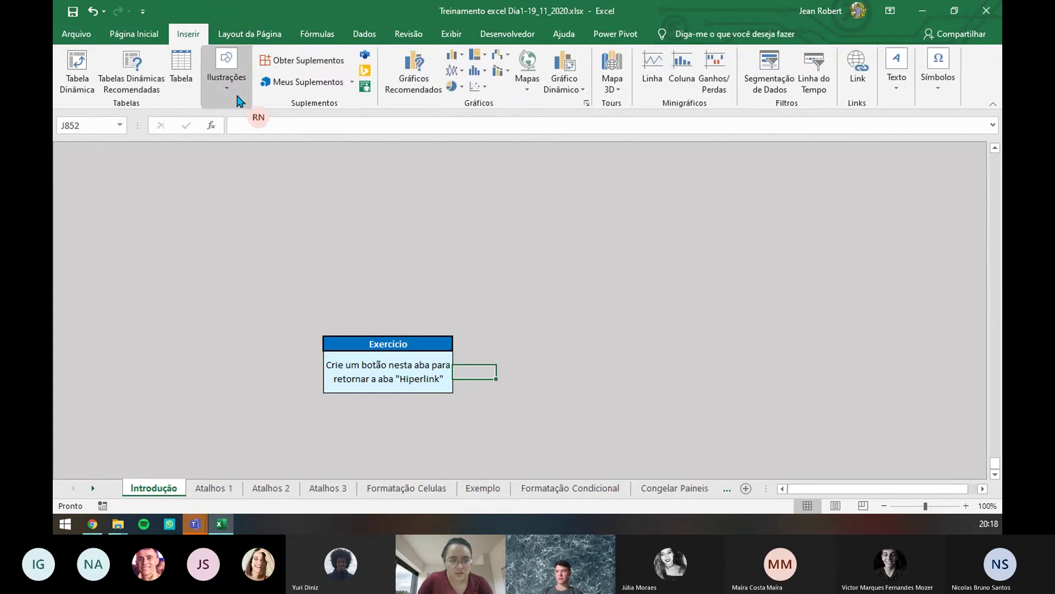
click(240, 101)
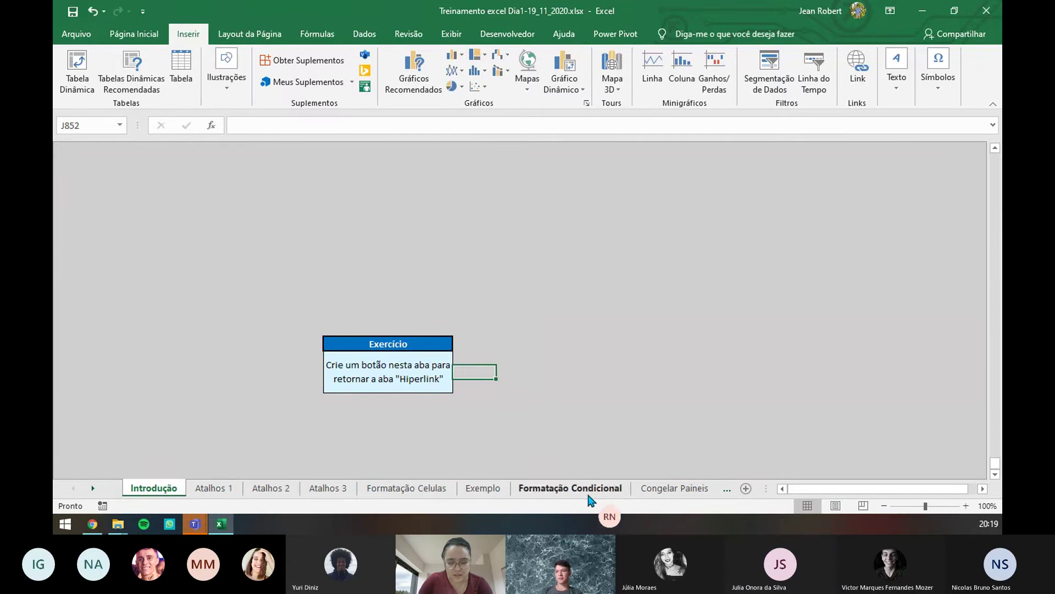
click(726, 489)
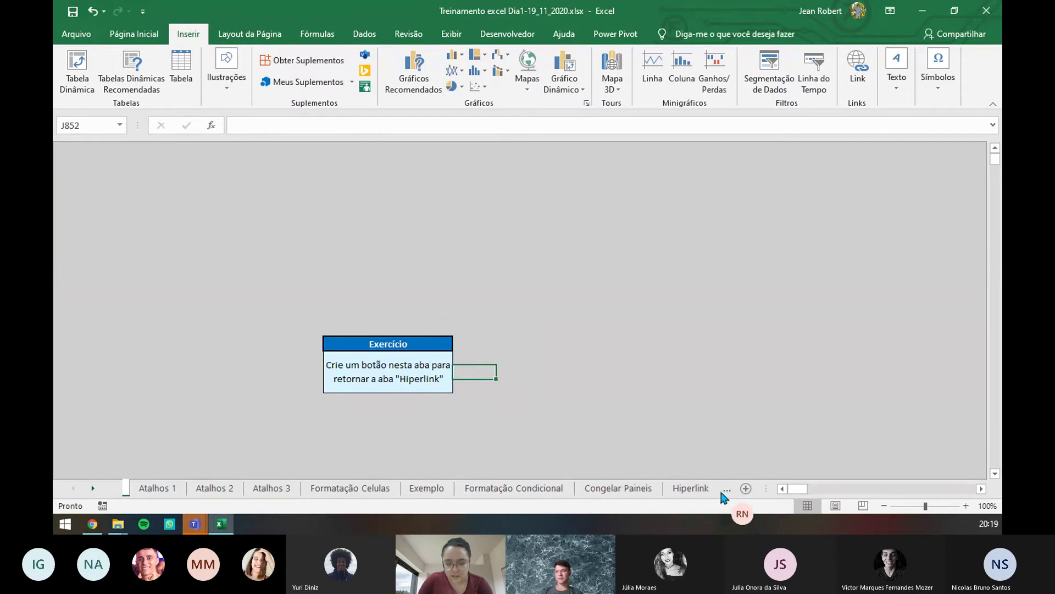
click(696, 490)
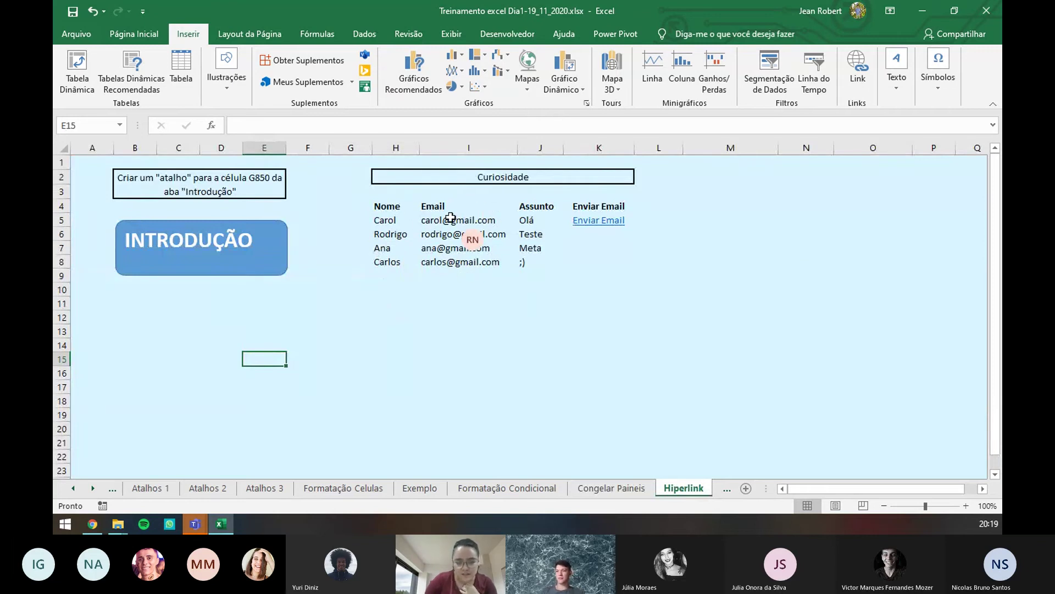
click(390, 220)
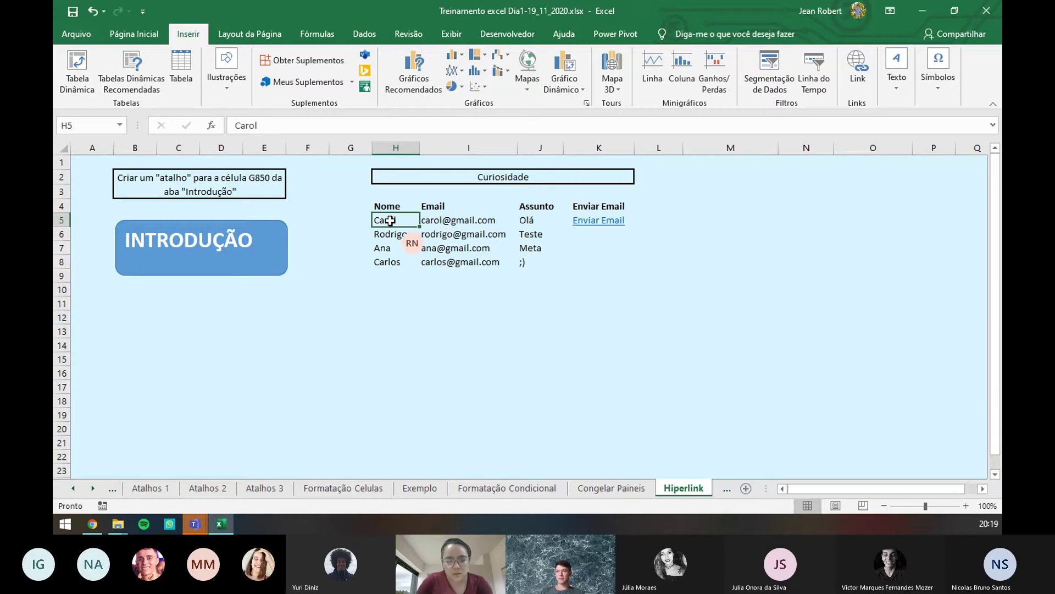
click(434, 221)
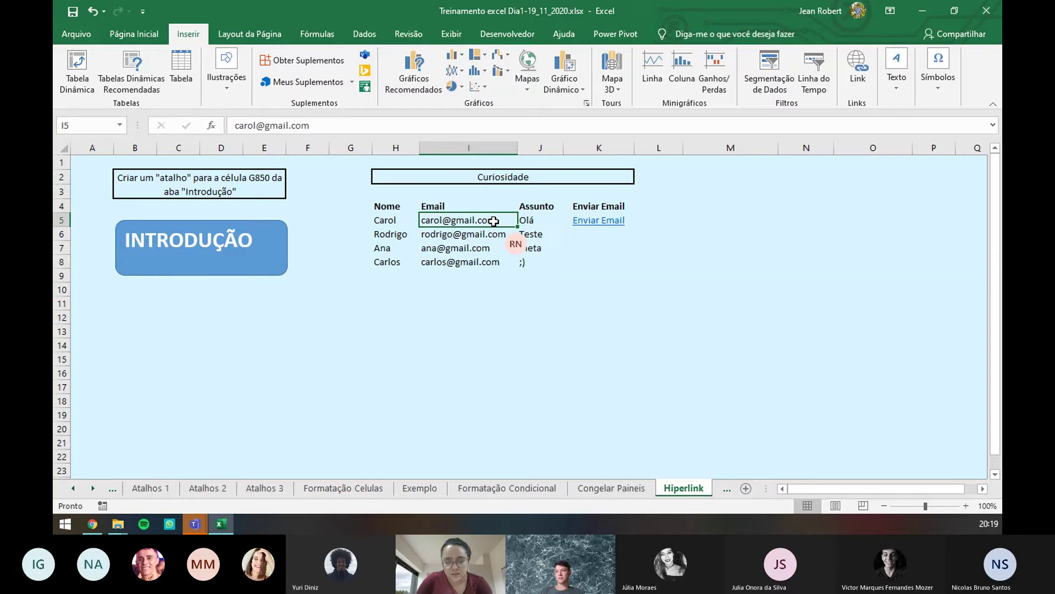
drag(890, 489, 903, 490)
click(891, 233)
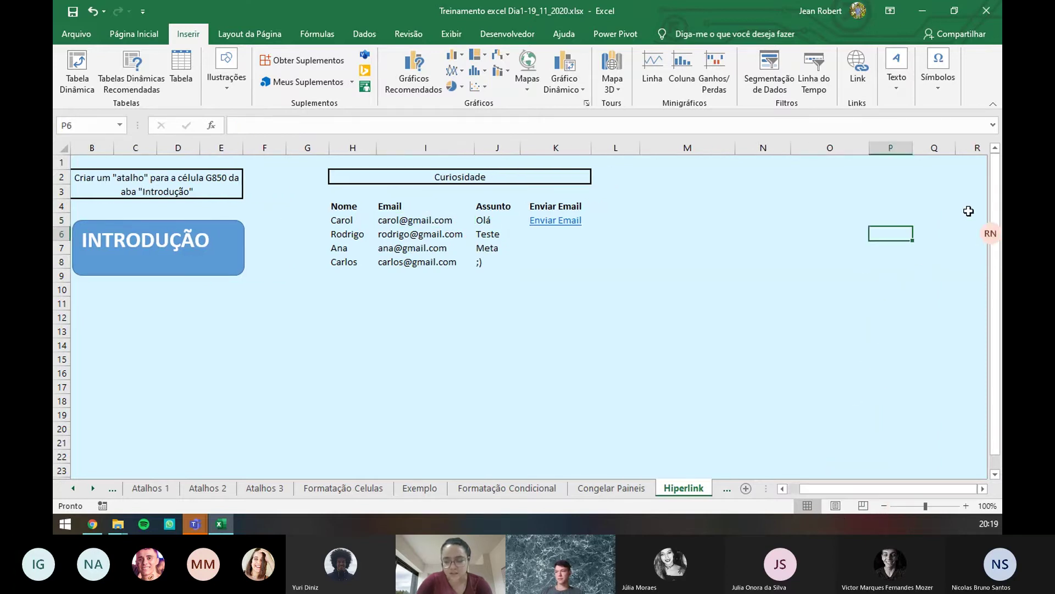
key(Right)
key(Right)
key(Right)
key(Right)
key(Right)
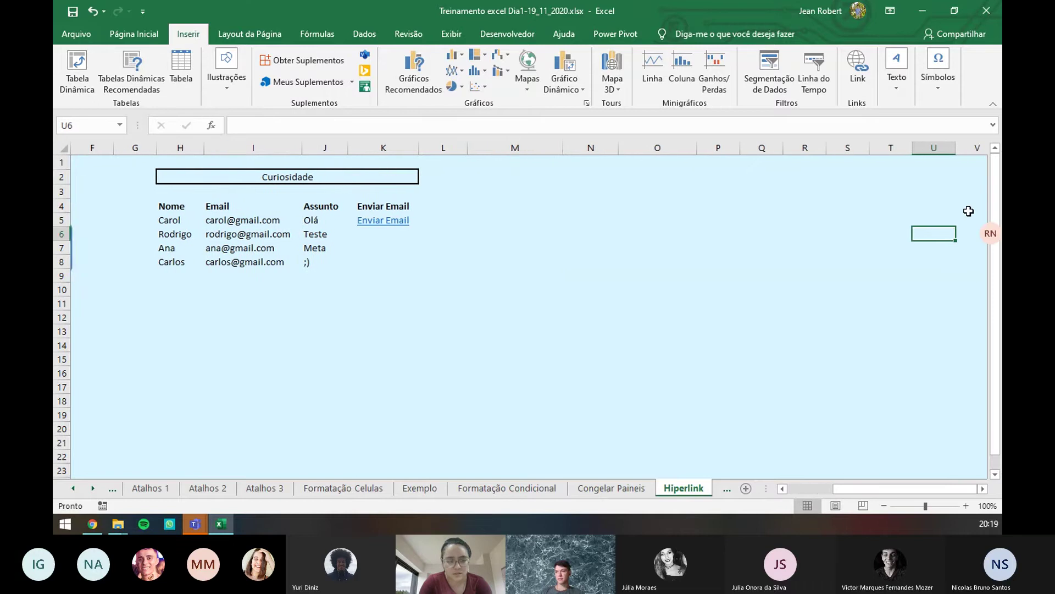
key(Right)
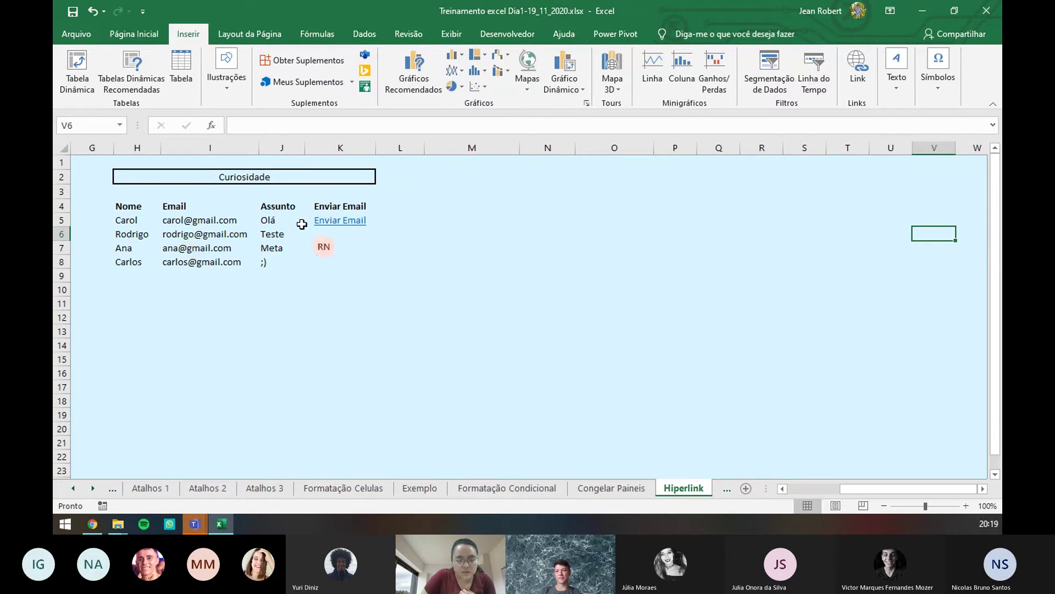
click(329, 227)
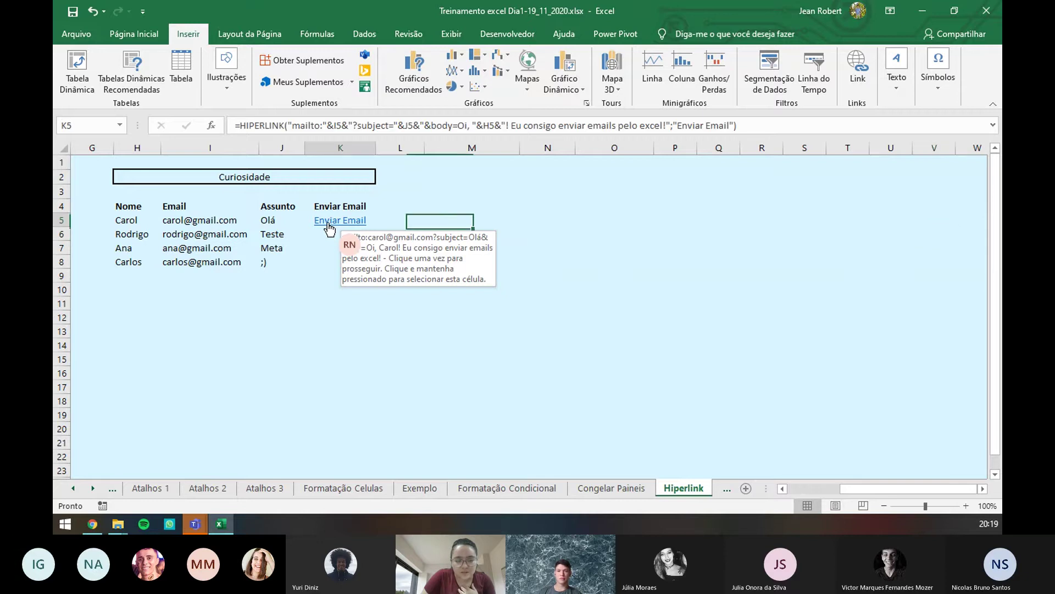
click(329, 227)
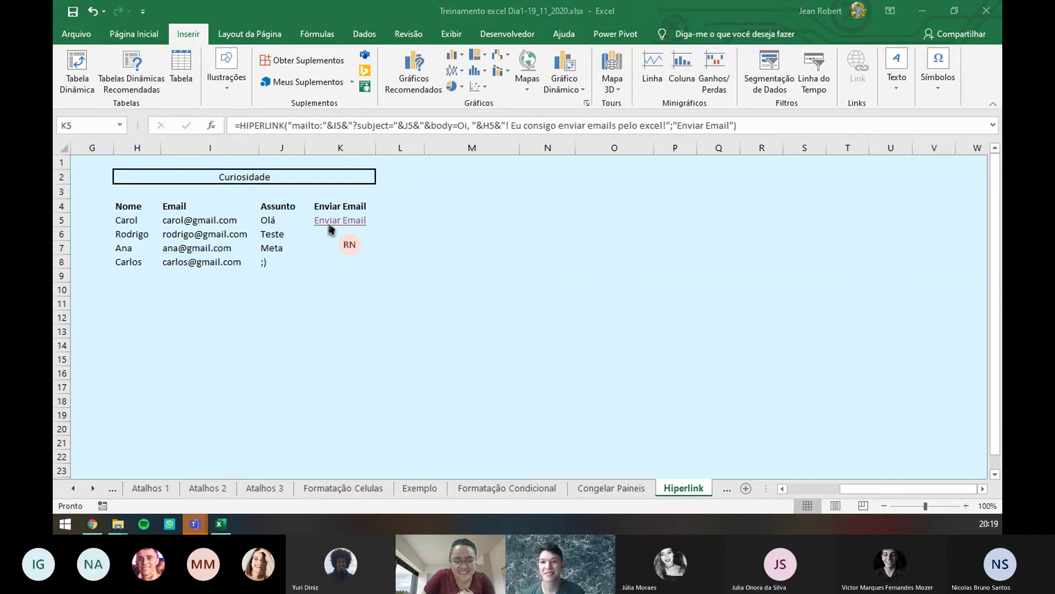
click(365, 226)
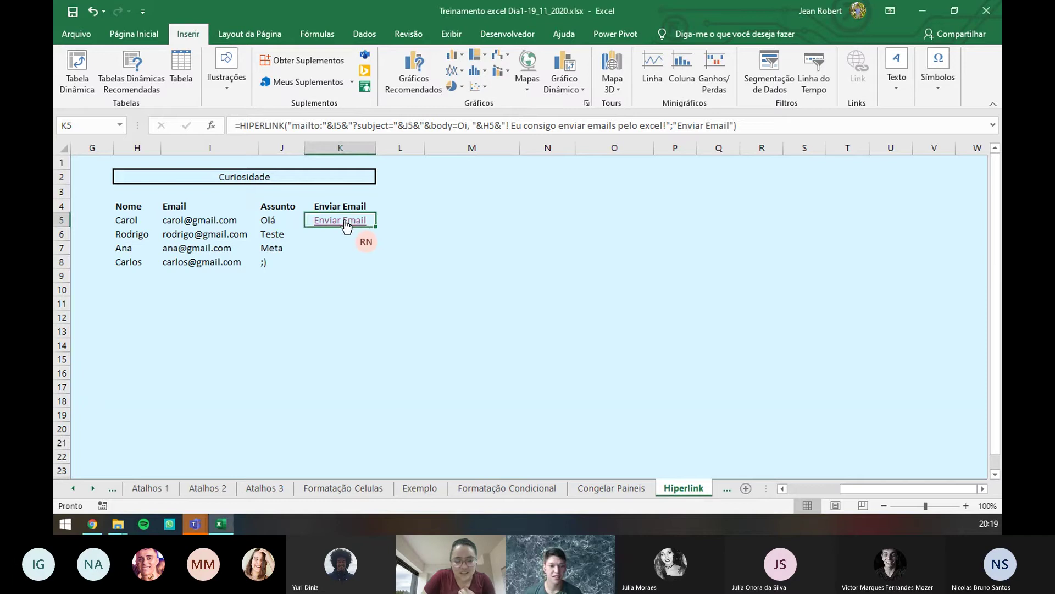
click(345, 222)
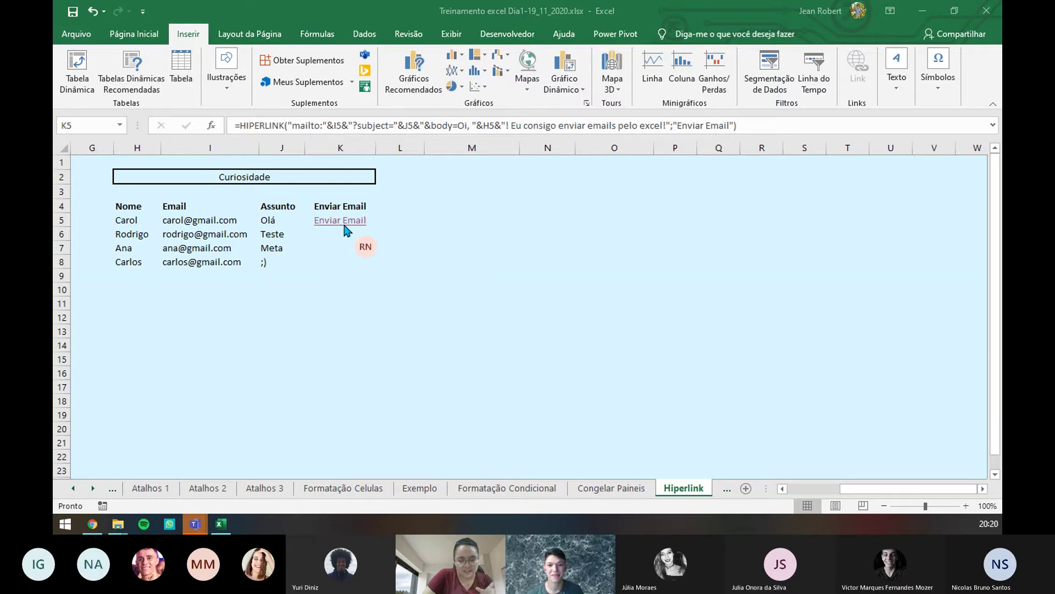
click(342, 222)
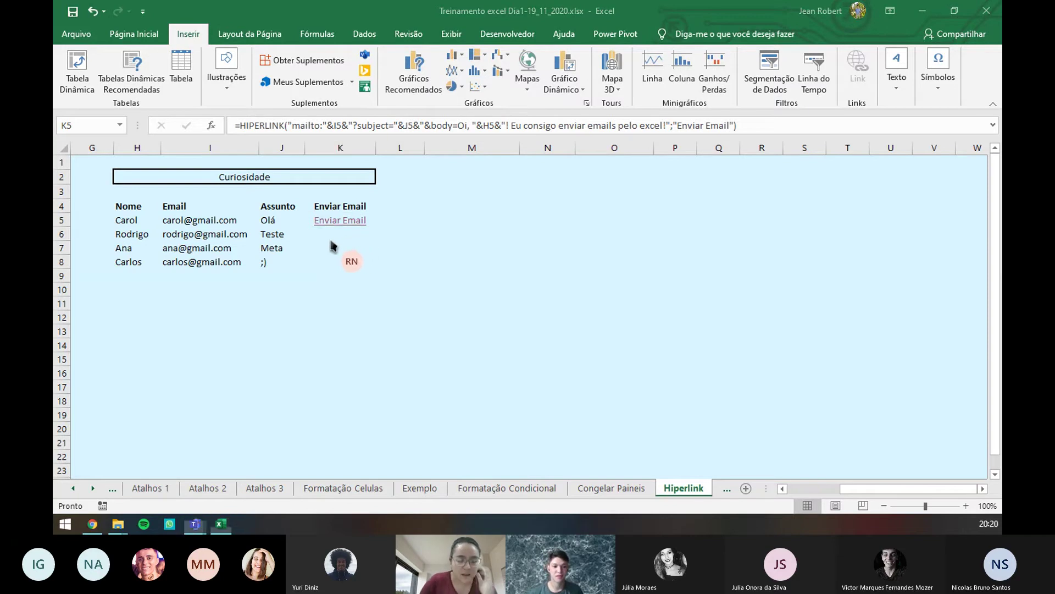
click(373, 227)
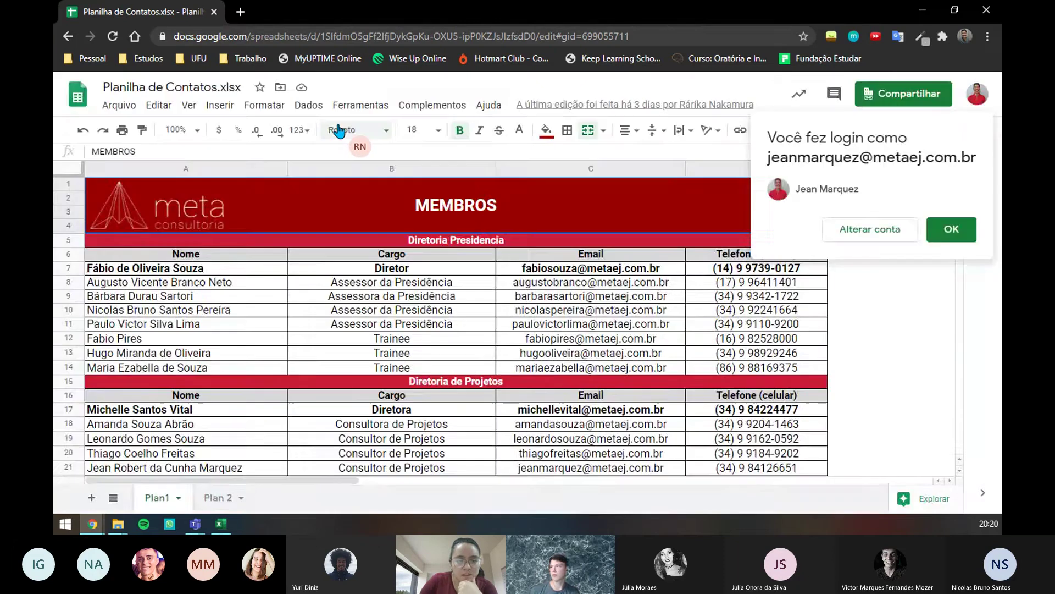
click(339, 130)
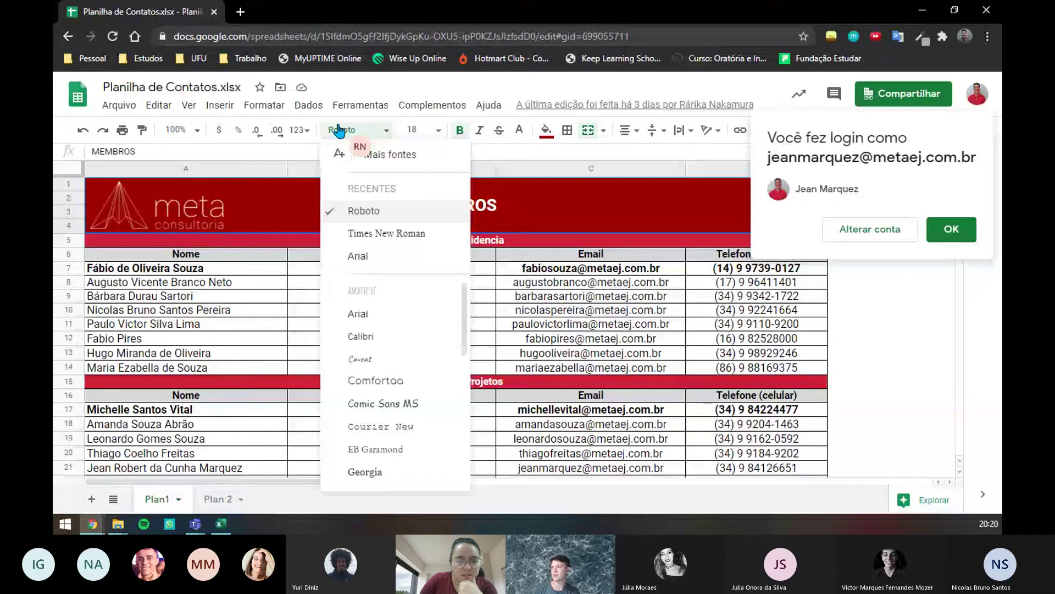
click(208, 301)
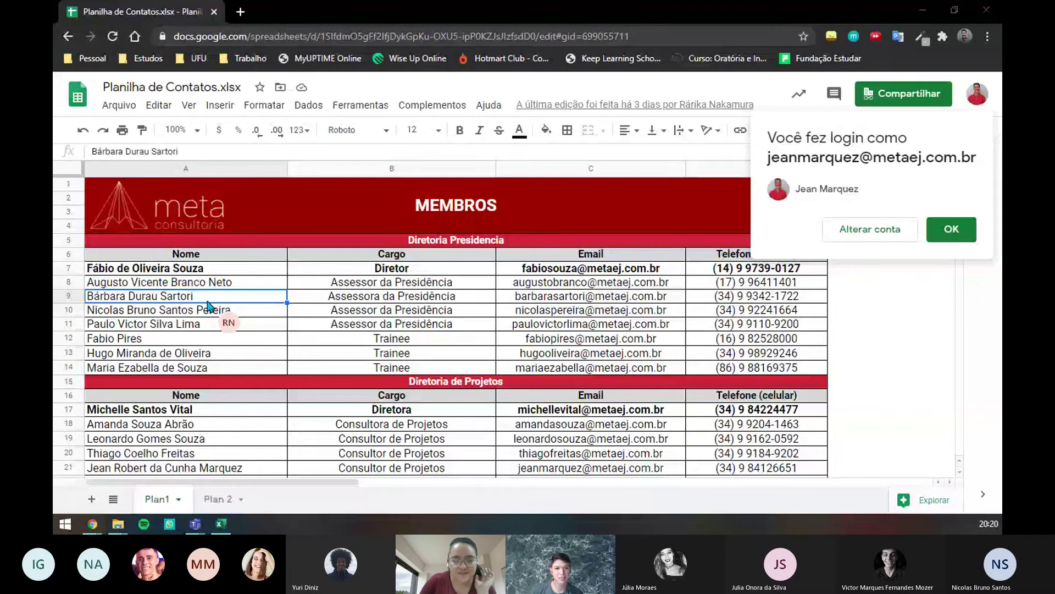
click(218, 525)
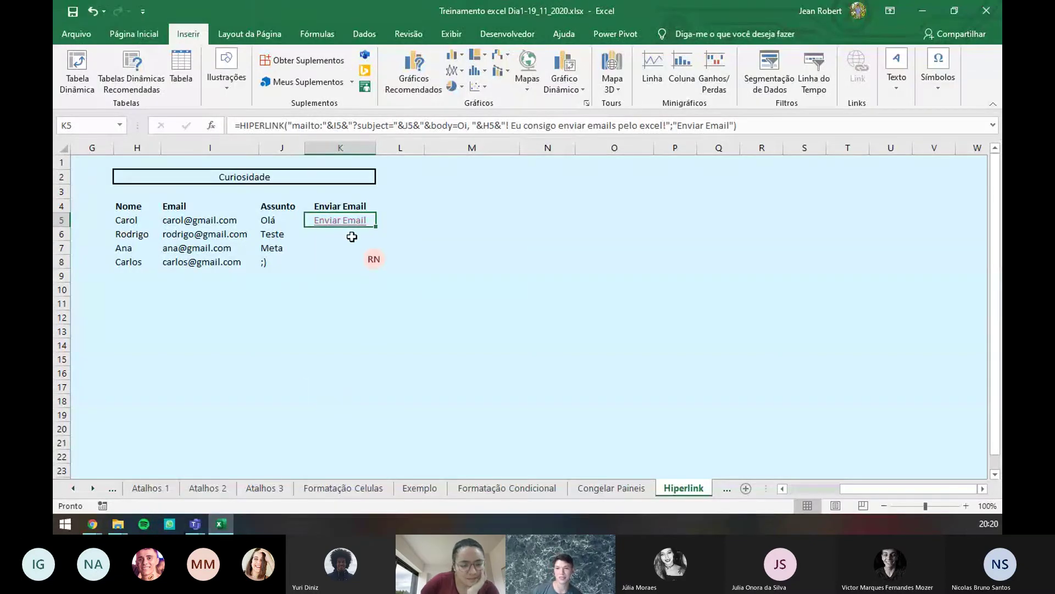
click(339, 125)
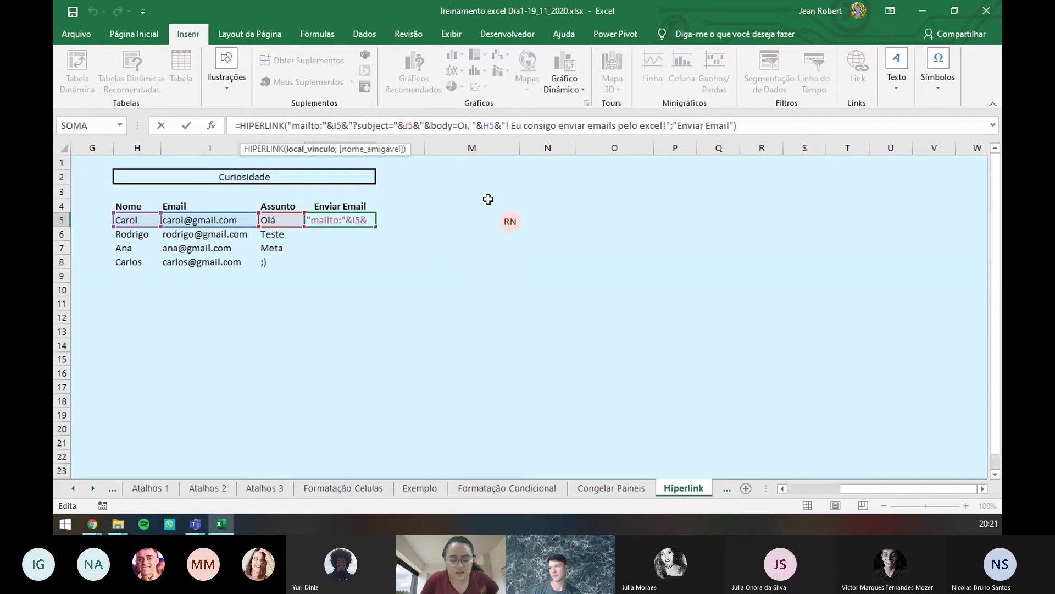
key(Return)
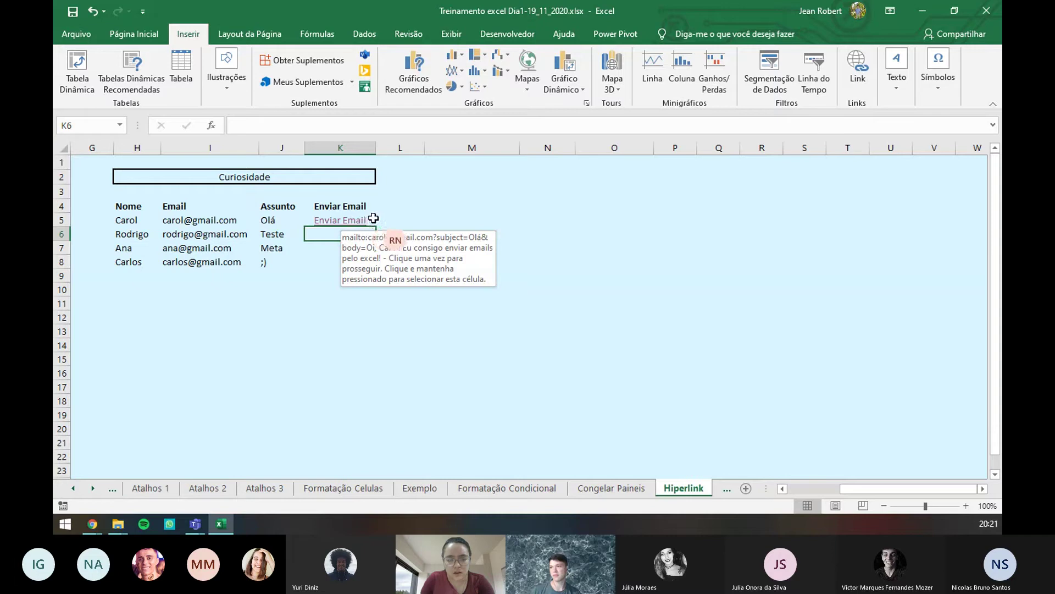
click(345, 223)
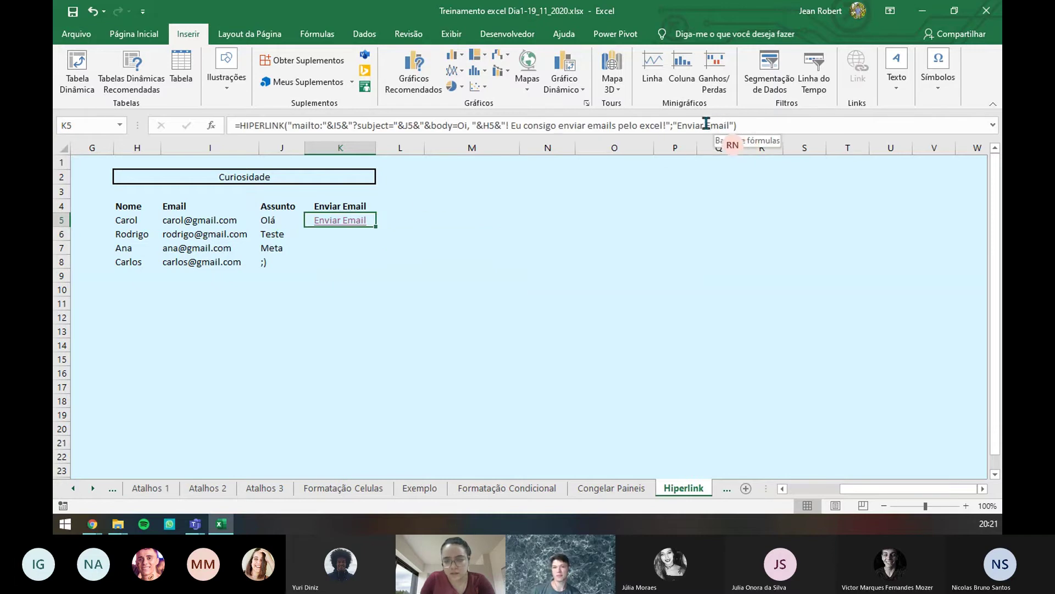
double_click(681, 125)
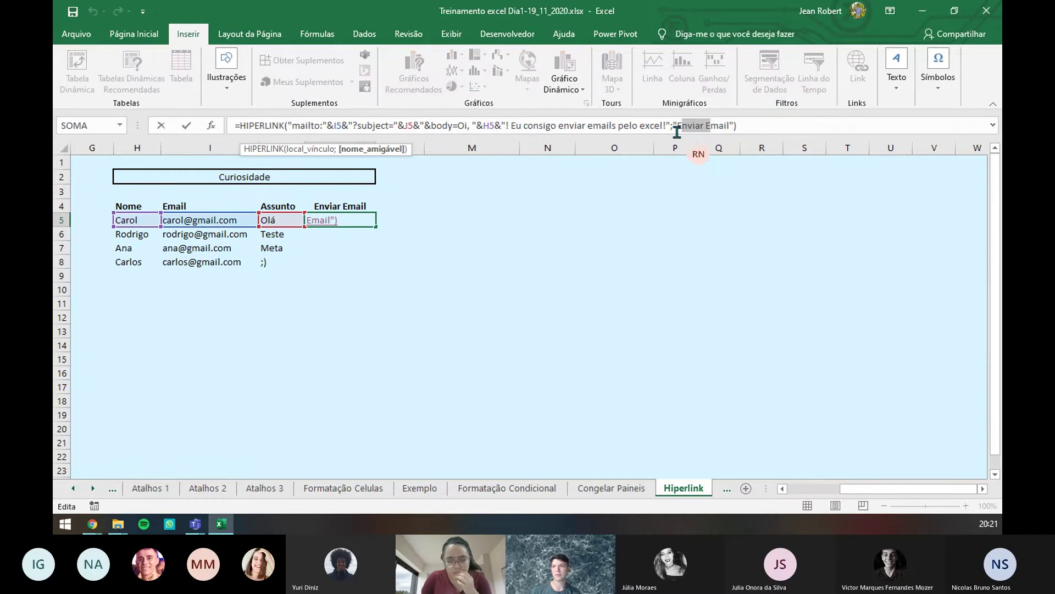
key(Escape)
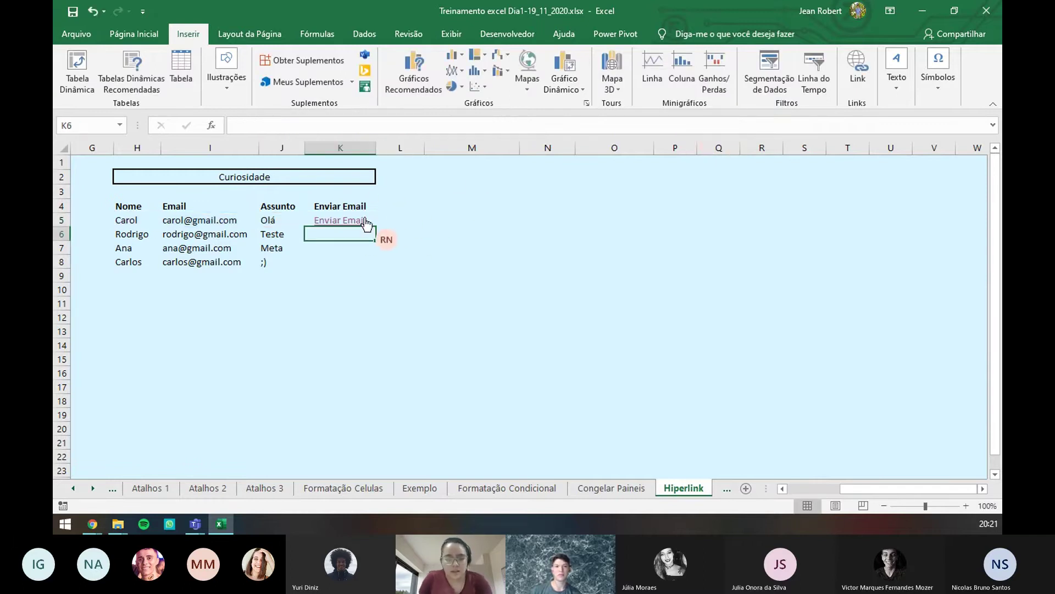
click(379, 219)
click(372, 224)
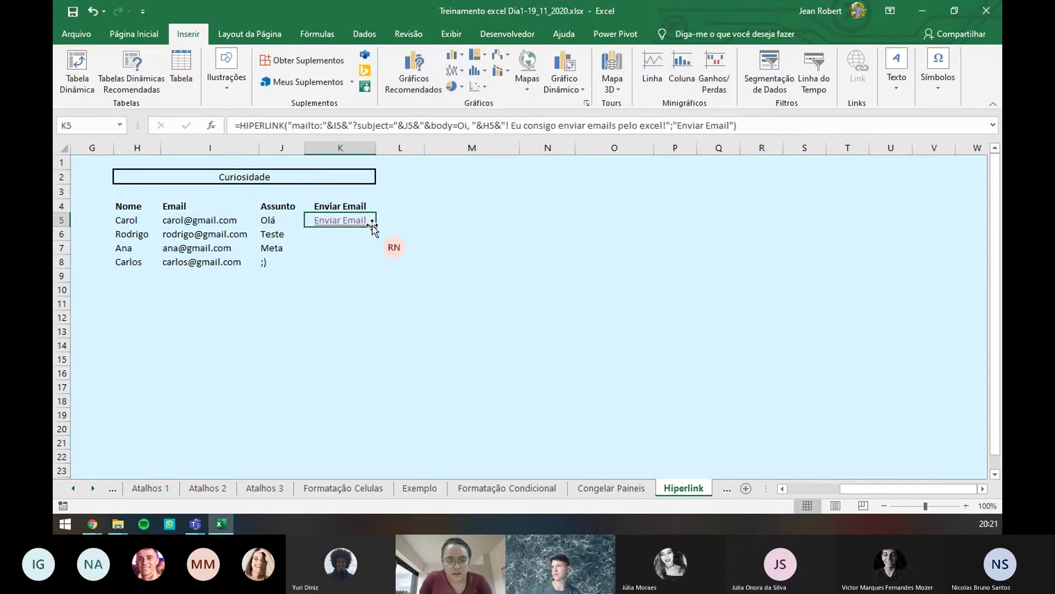
- Fill the Enviar Email HIPERLINK formula from K5 down through K8
drag(377, 227, 373, 268)
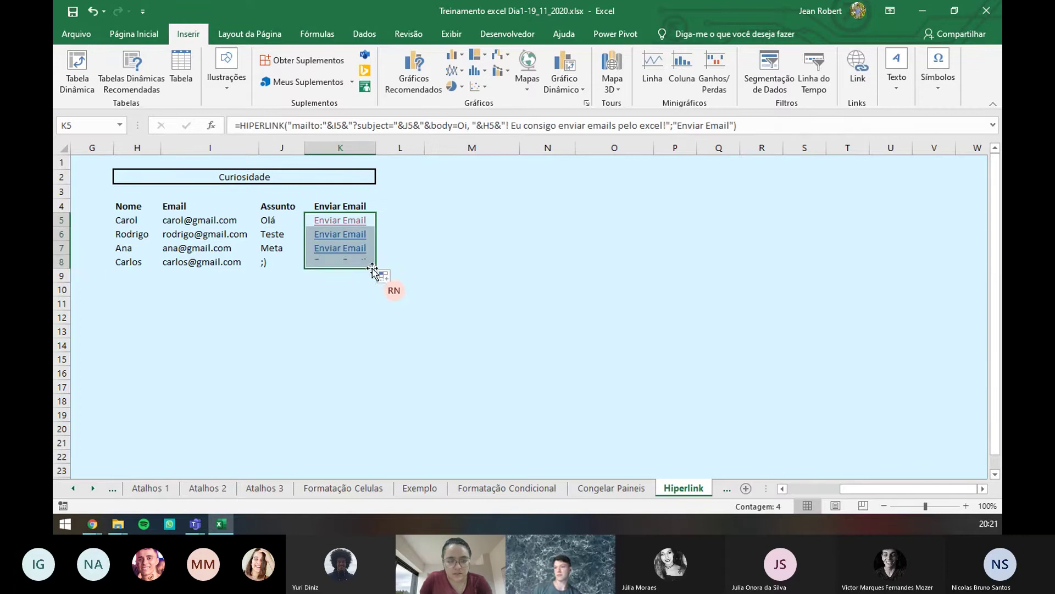
click(381, 354)
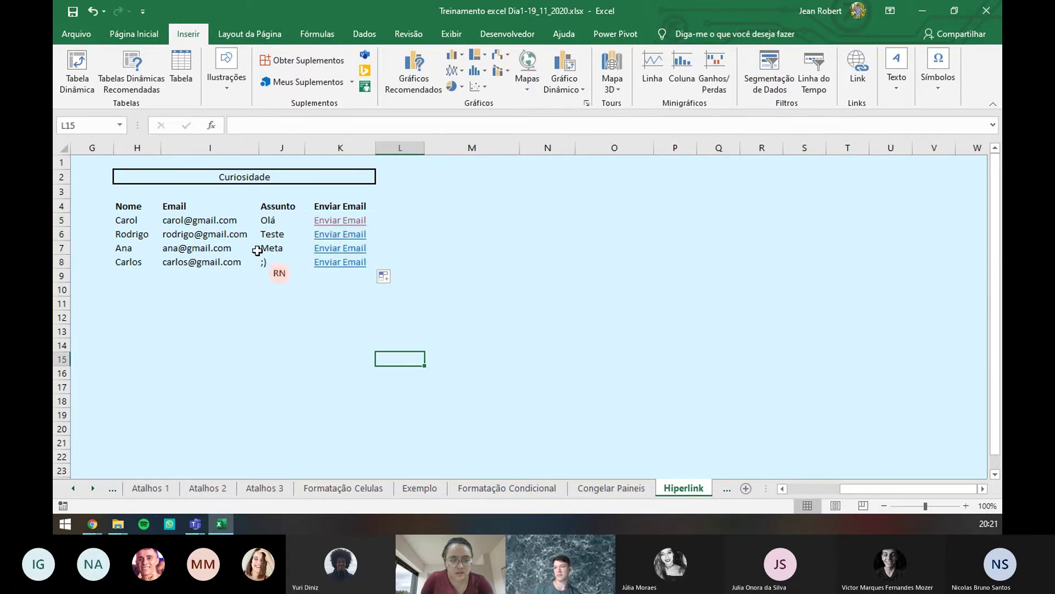
click(135, 233)
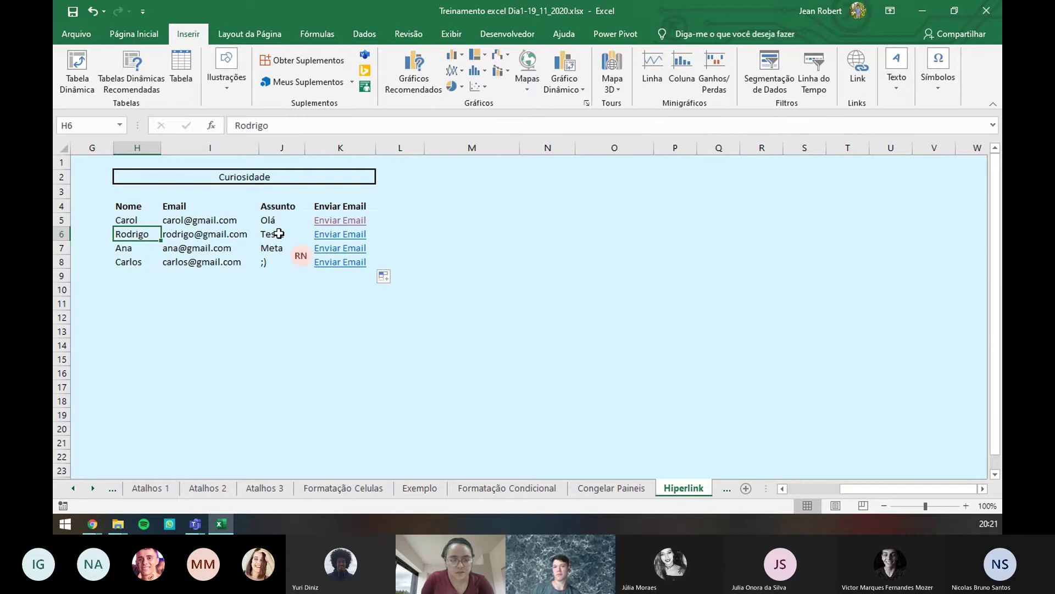
click(380, 233)
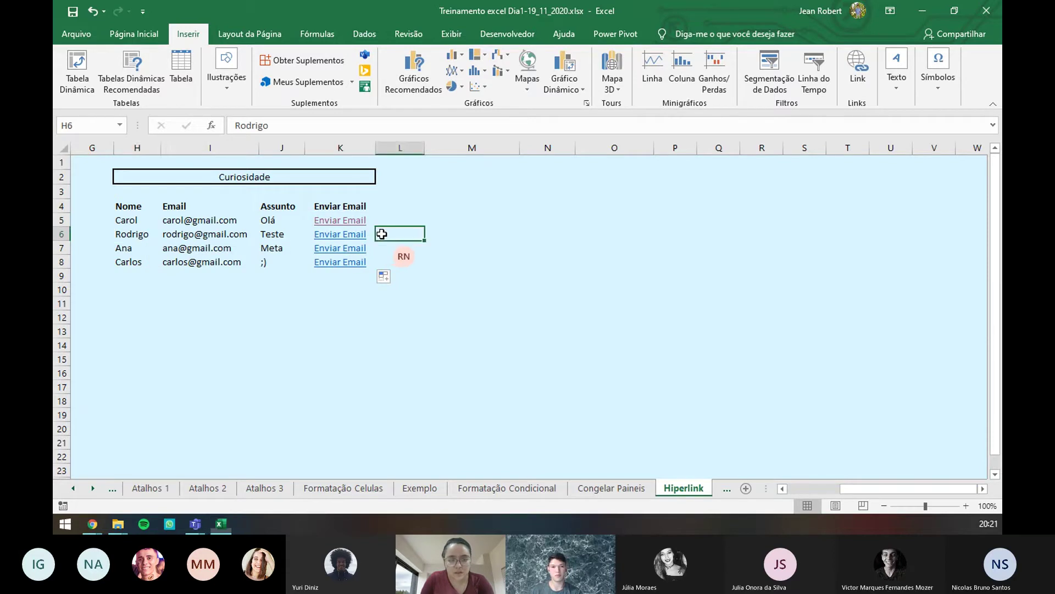
- Check K6's copied link formula against that row's address and the subjects Teste, Meta and ;)
alt+click(370, 233)
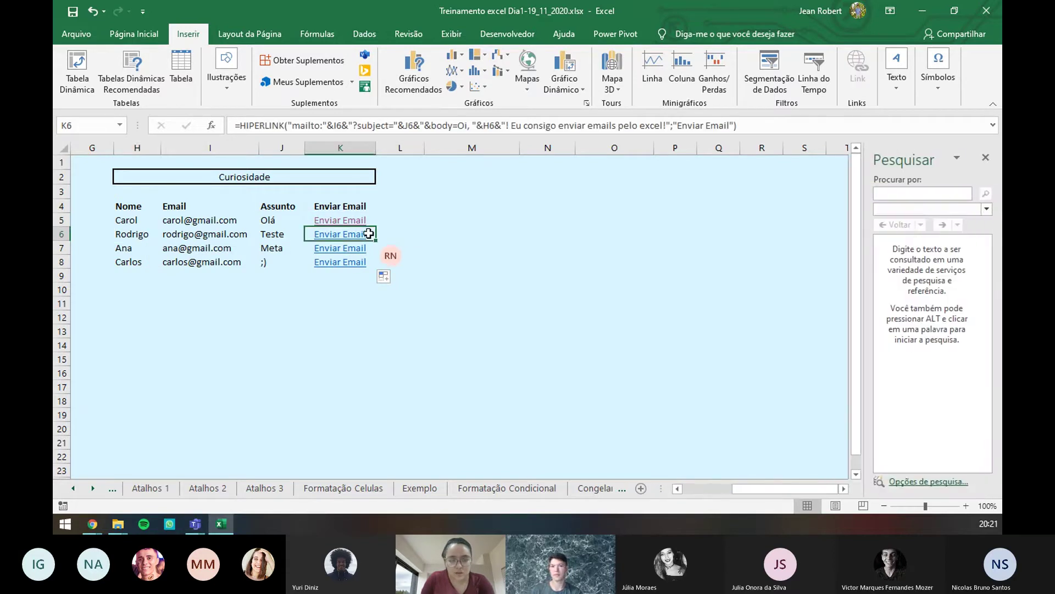
click(987, 159)
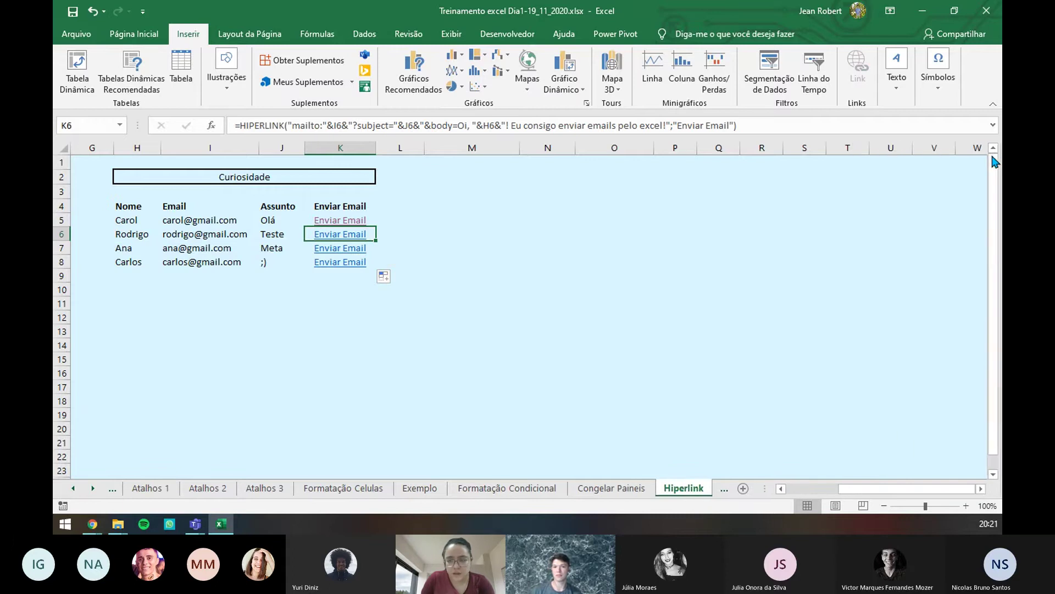
click(278, 237)
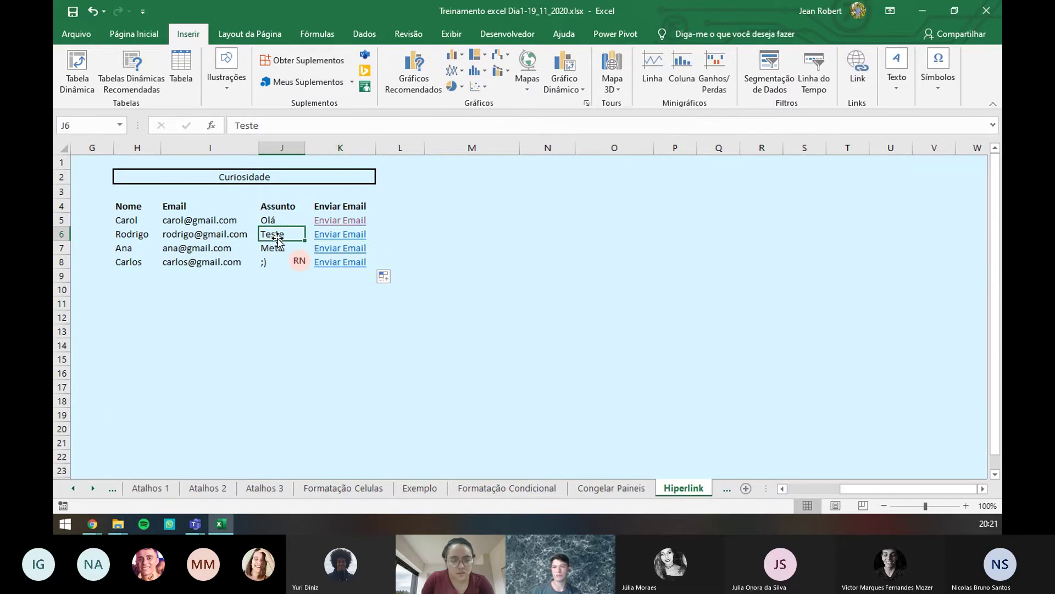
click(275, 250)
click(271, 260)
click(226, 235)
drag(226, 235, 214, 163)
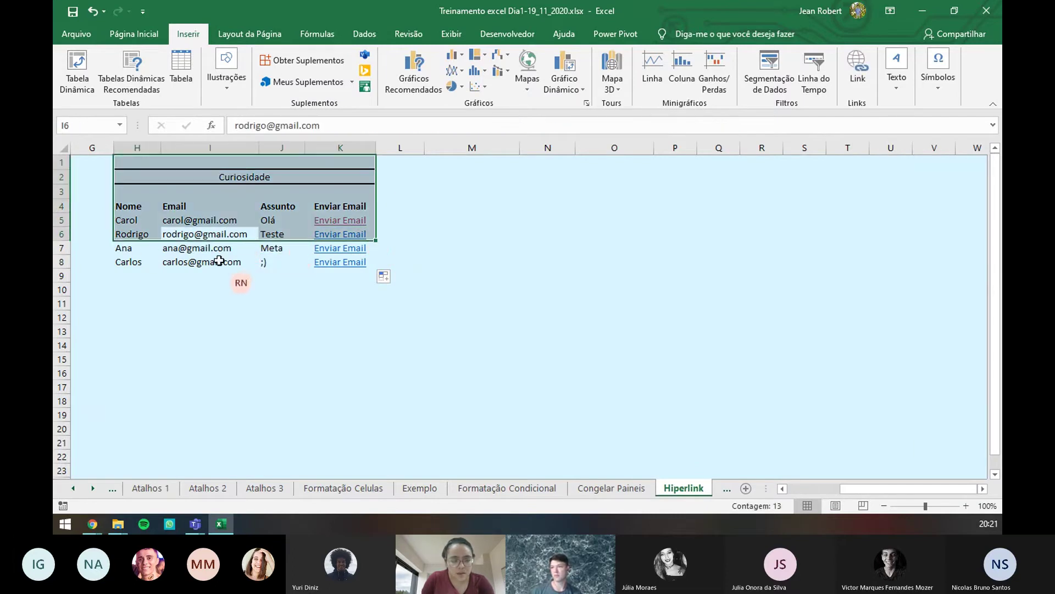
click(132, 238)
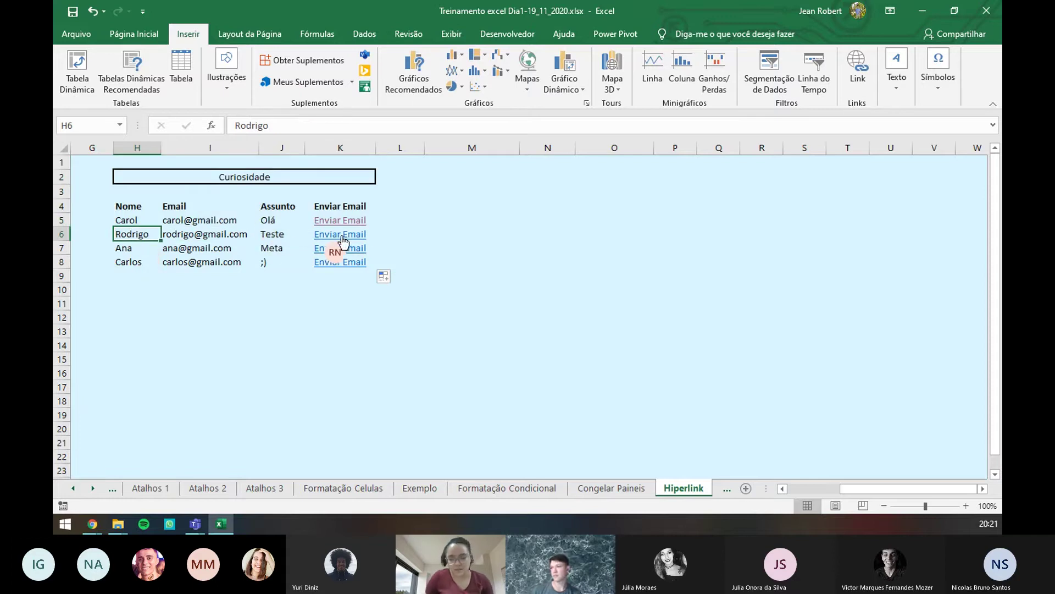
mouse_move(351, 238)
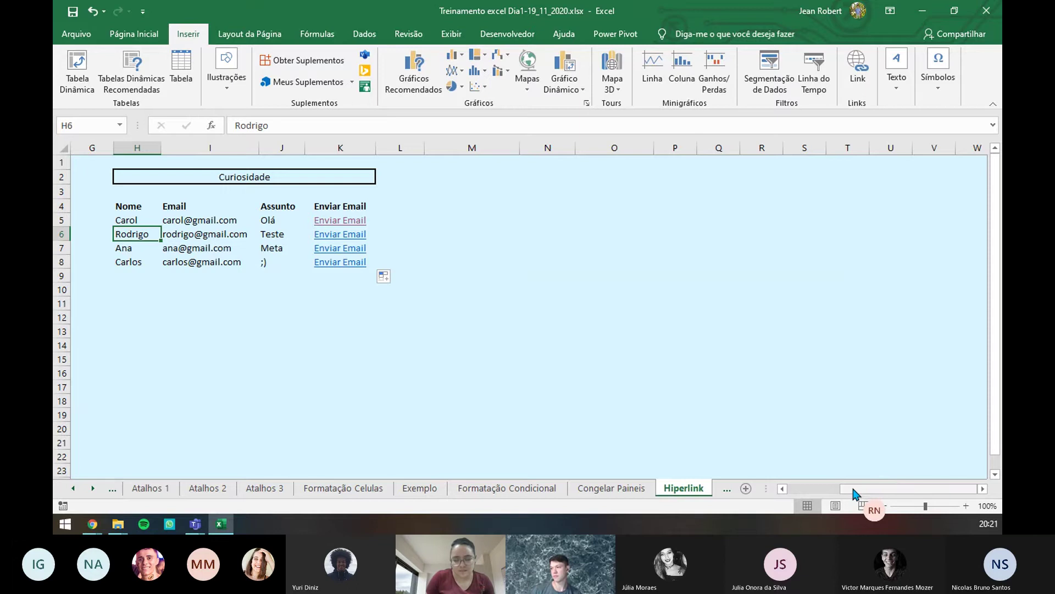
drag(853, 488, 690, 491)
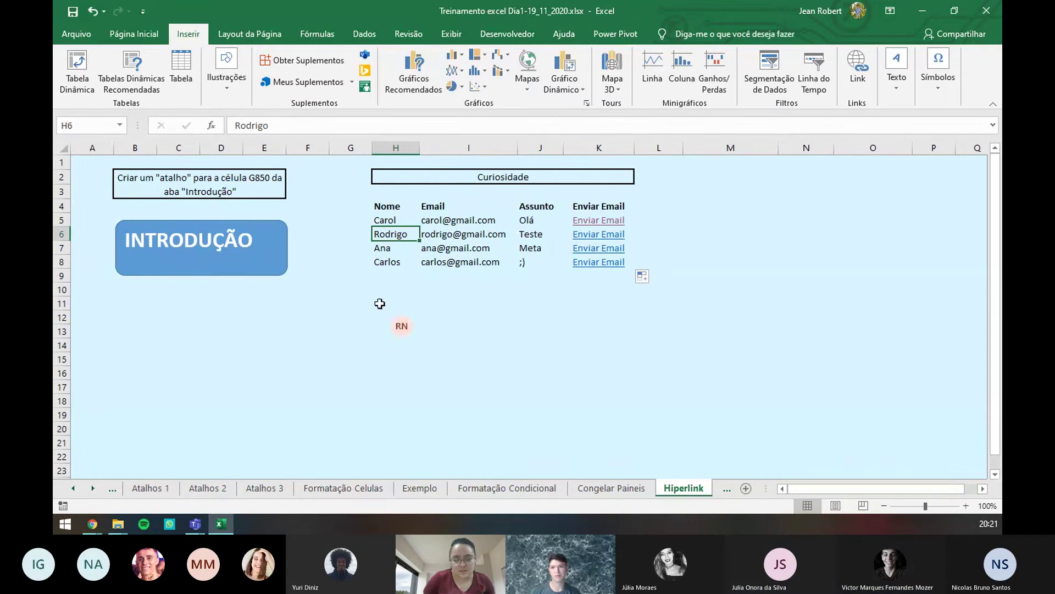
- Go to the Fórmulas Básicas 1 sheet, select B4 under Soma, then start closing the workbook
click(726, 490)
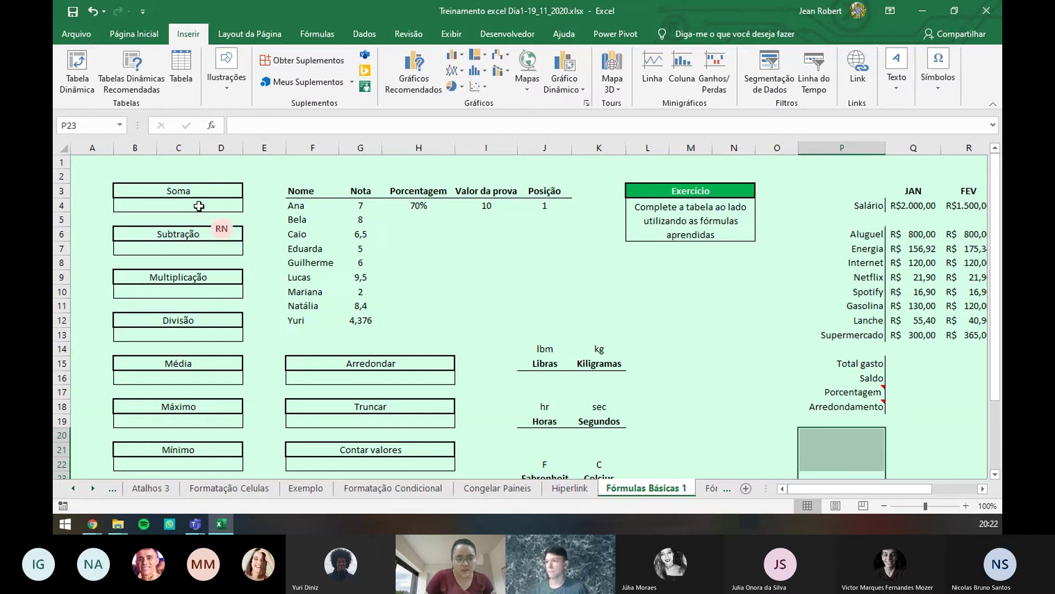
click(200, 207)
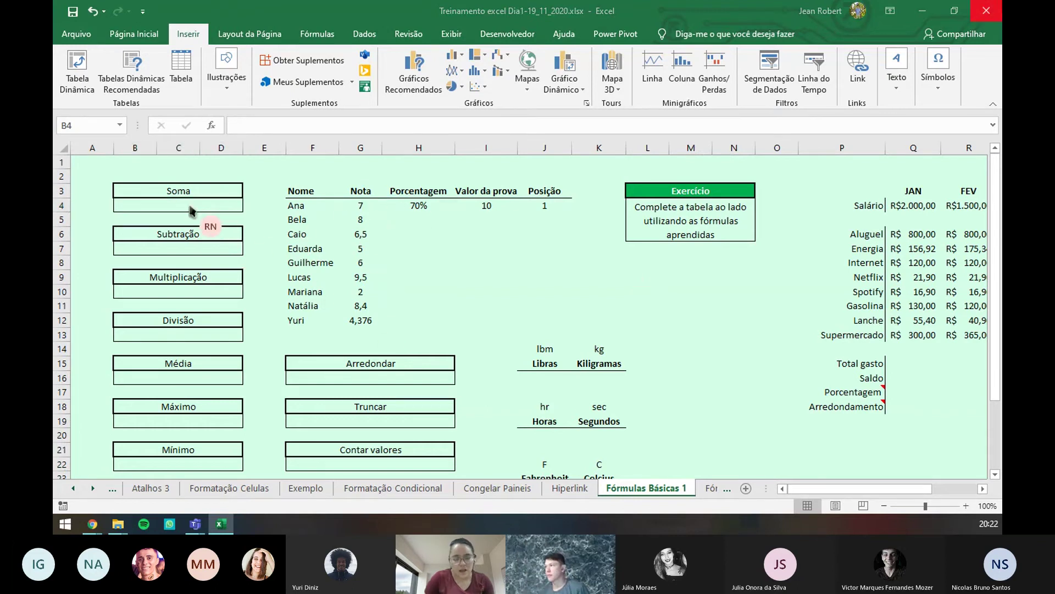
click(987, 11)
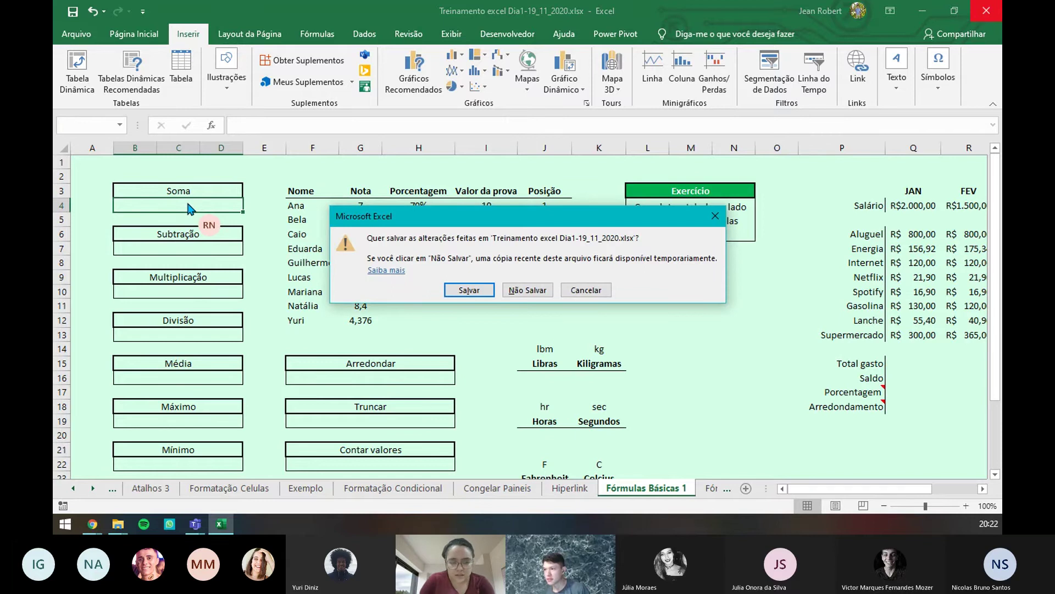
- Keep the workbook open and enter =SOMA(G4:G12) in B4, totalling 56,776
click(589, 293)
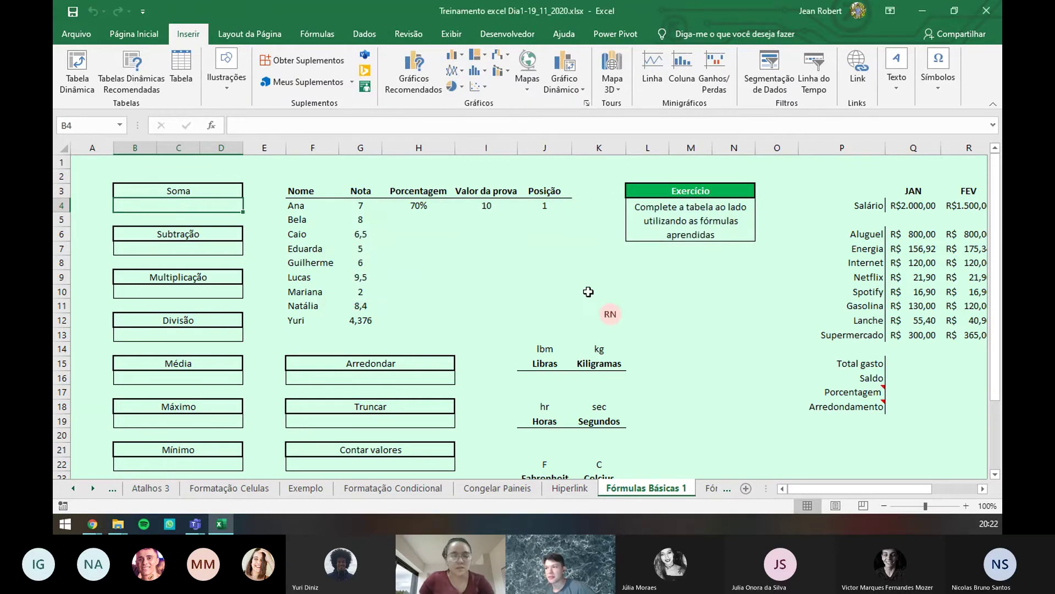
double_click(211, 205)
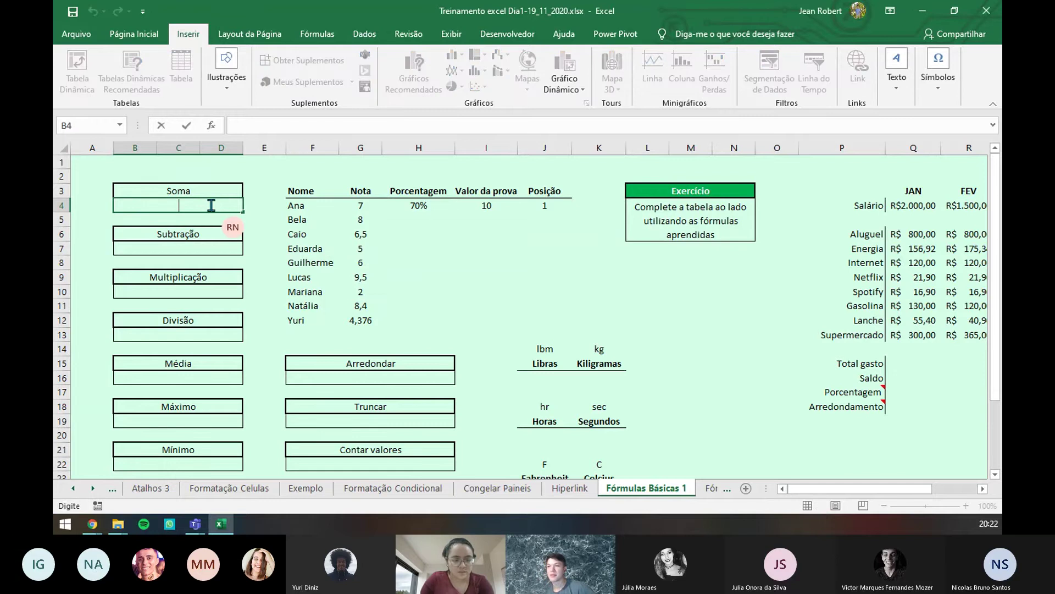
text(=)
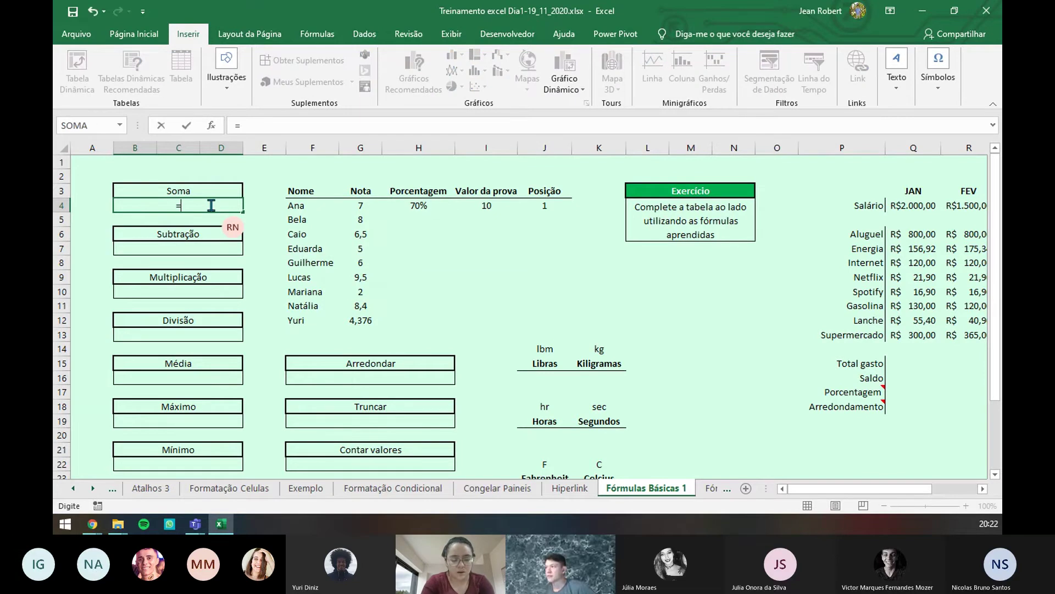
text(soma)
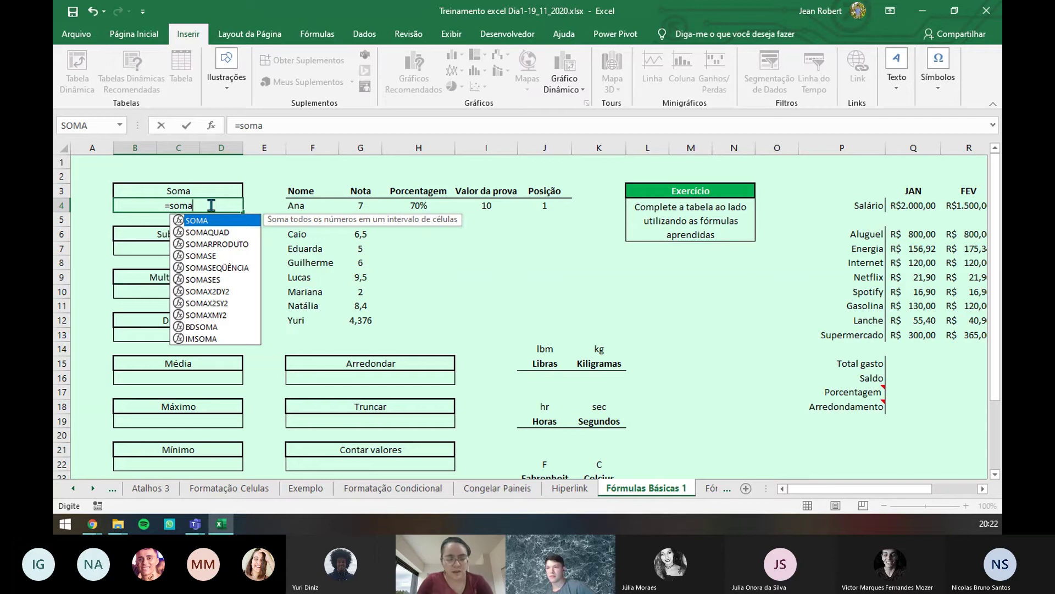
key(Tab)
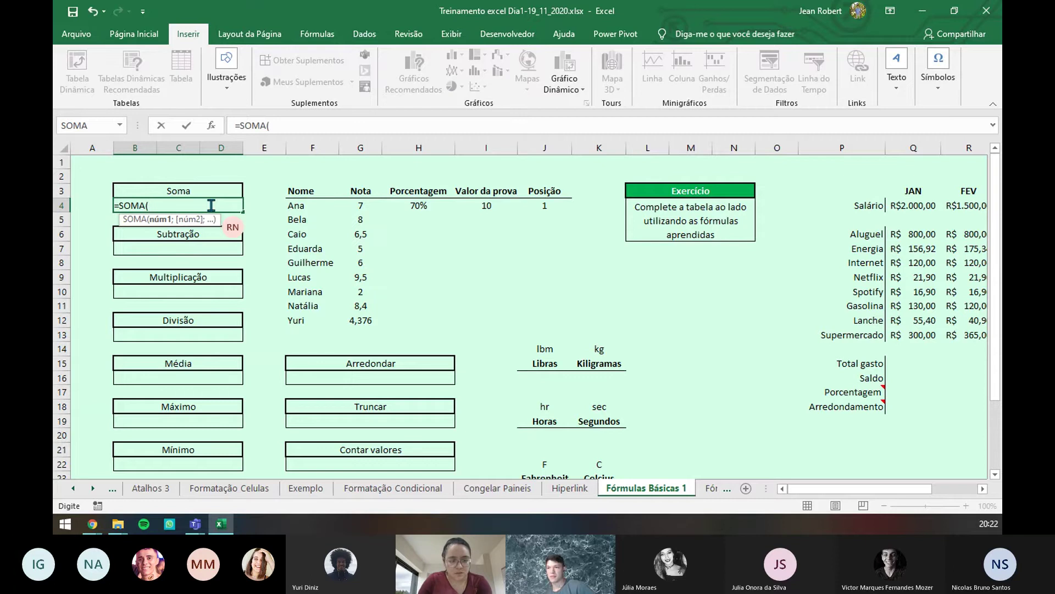
click(360, 206)
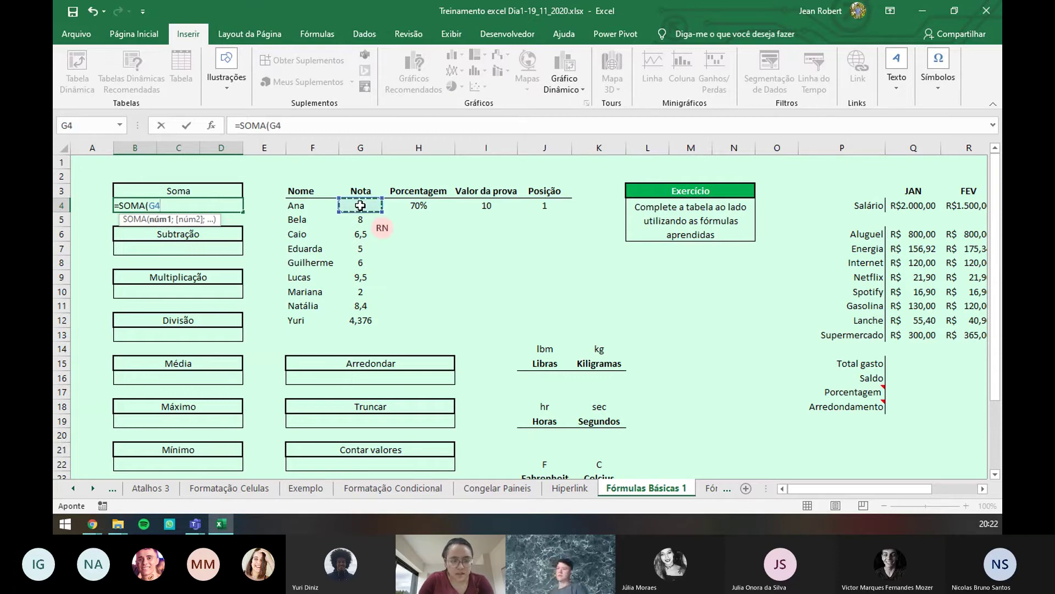
text(;)
click(360, 219)
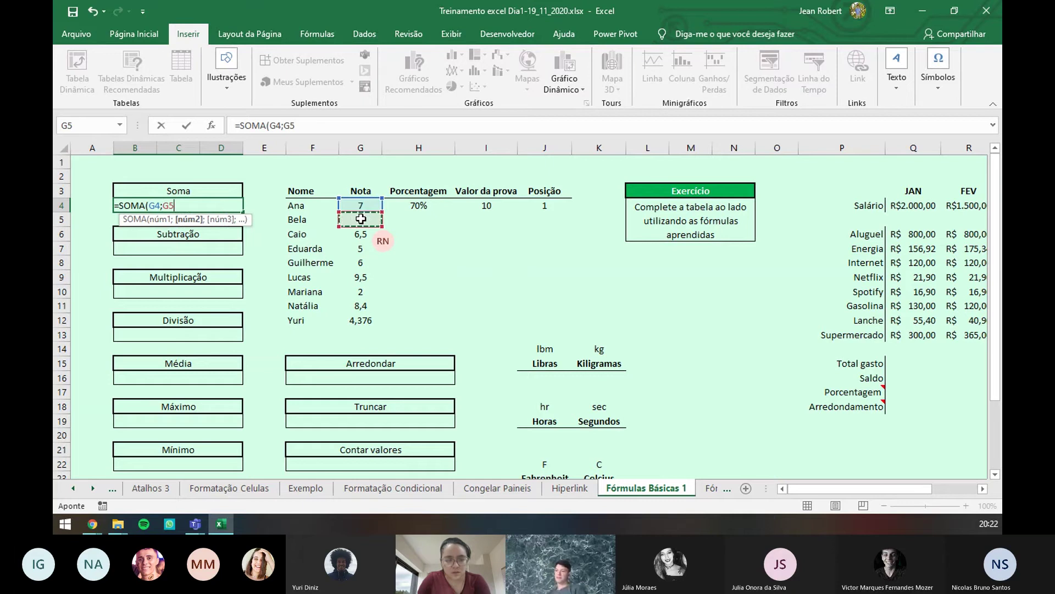
text(;)
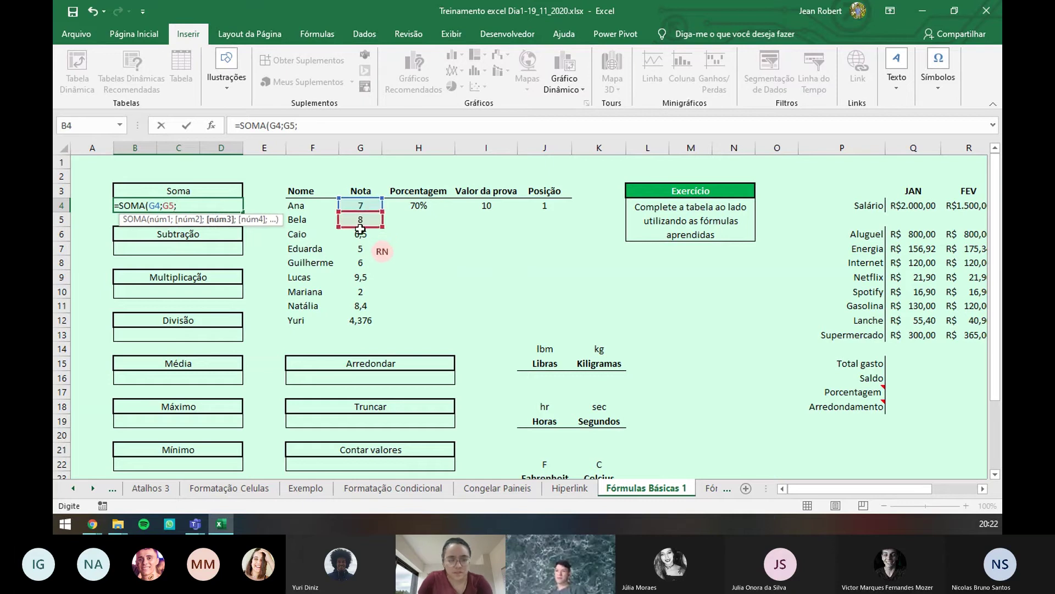
key(BackSpace)
key(BackSpace)
key(BackSpace)
key(BackSpace)
key(BackSpace)
key(BackSpace)
key(BackSpace)
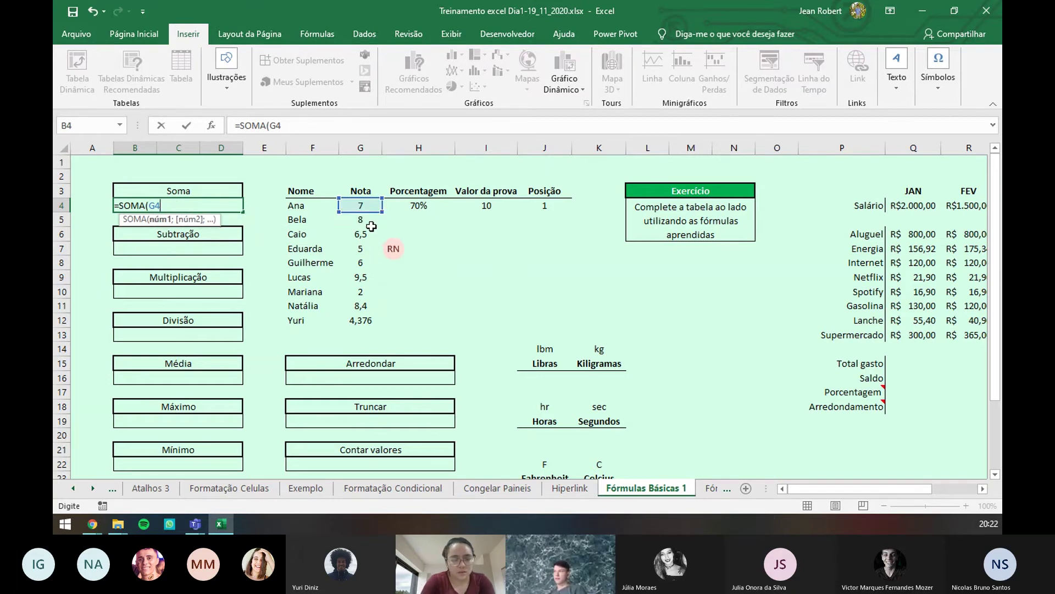
text(()
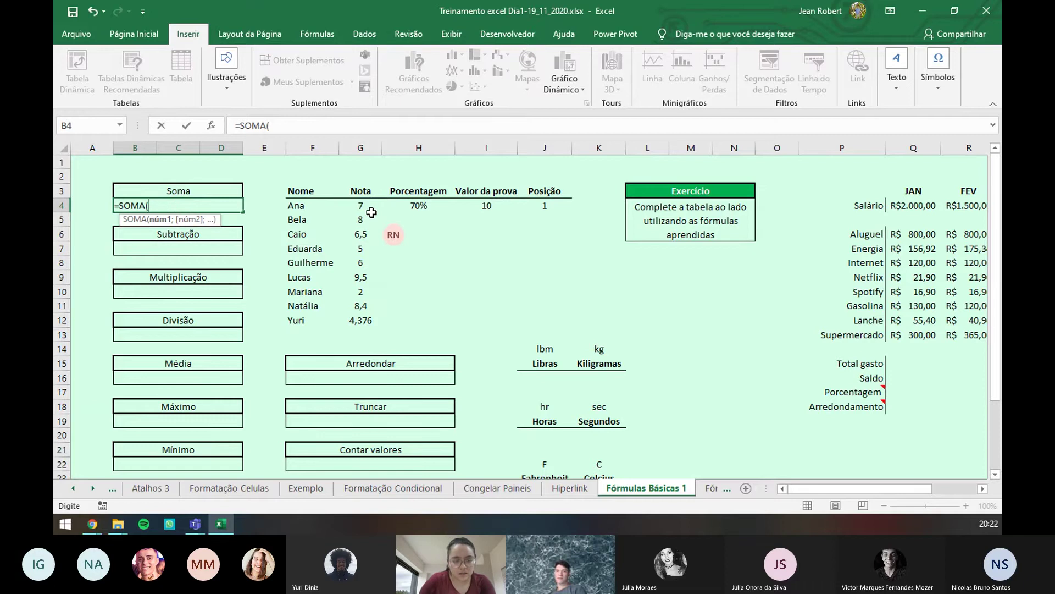
drag(362, 207, 365, 319)
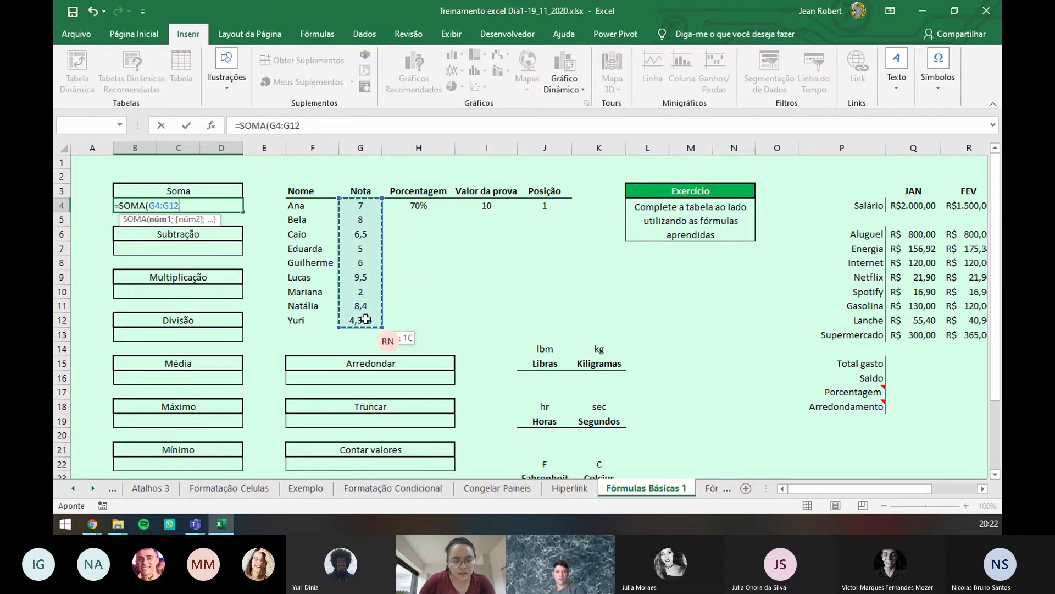
key(Return)
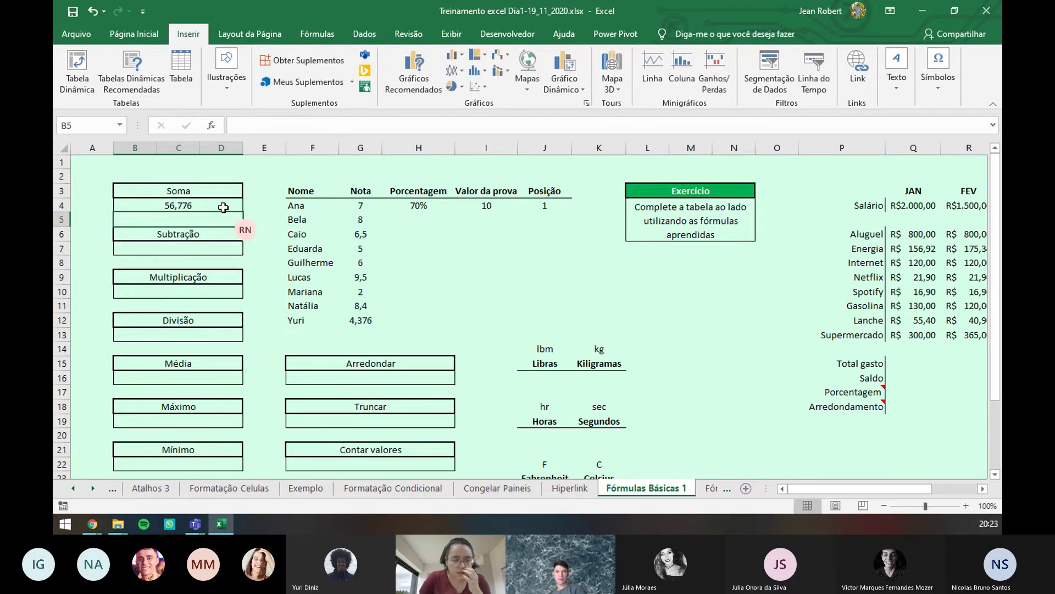
- Enter =G5-G4 in B7 for a Subtração result of 1
click(204, 246)
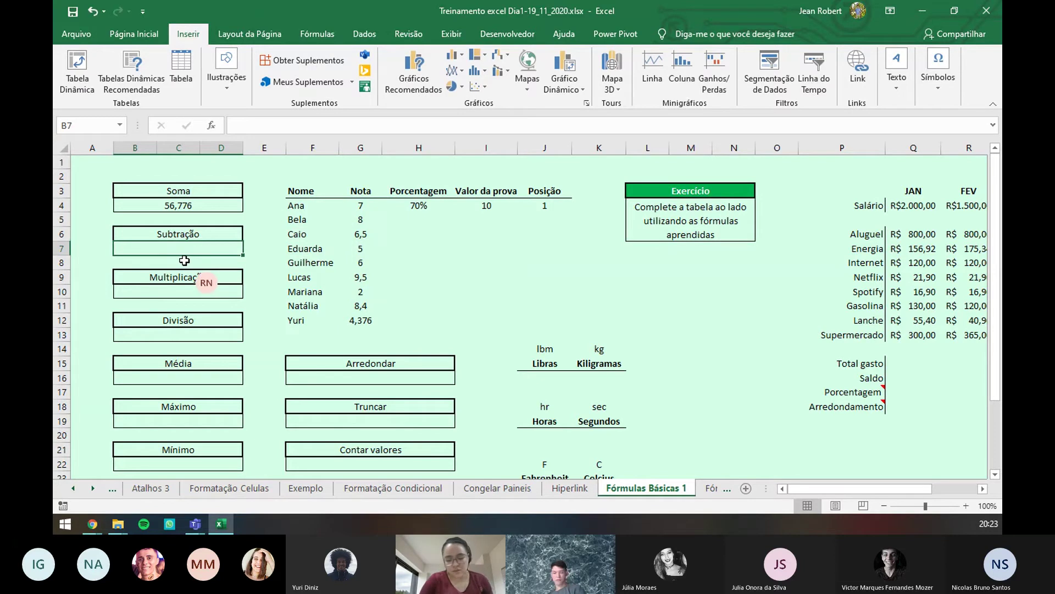
text(=)
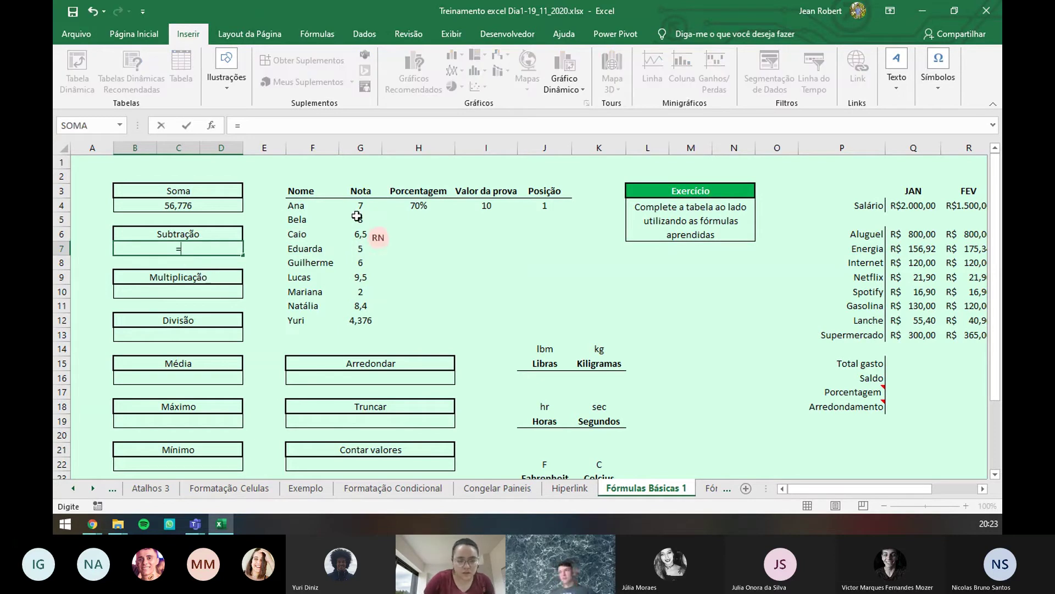
click(360, 221)
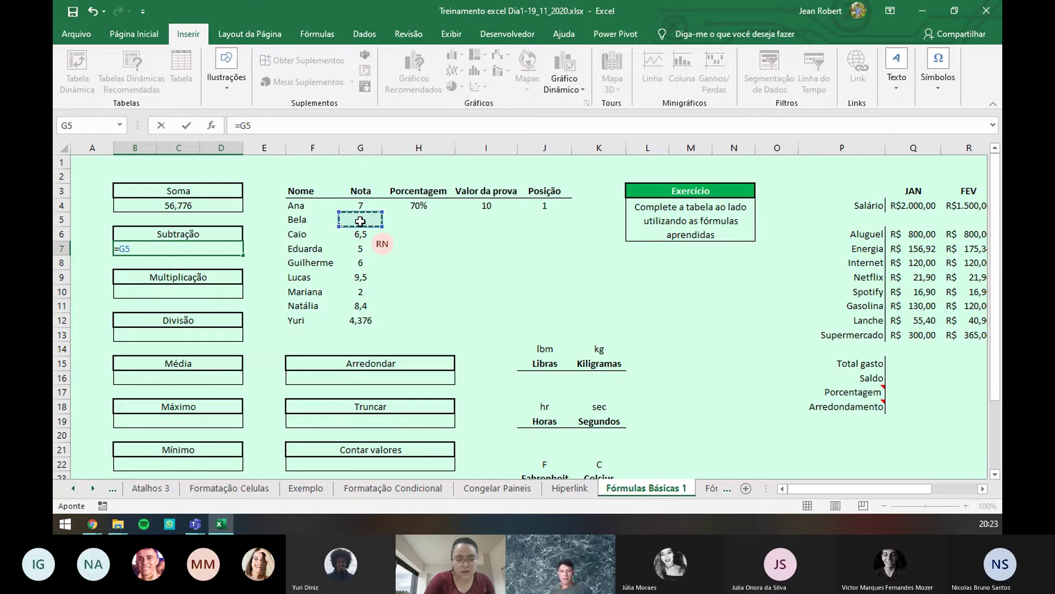
text(-)
click(367, 204)
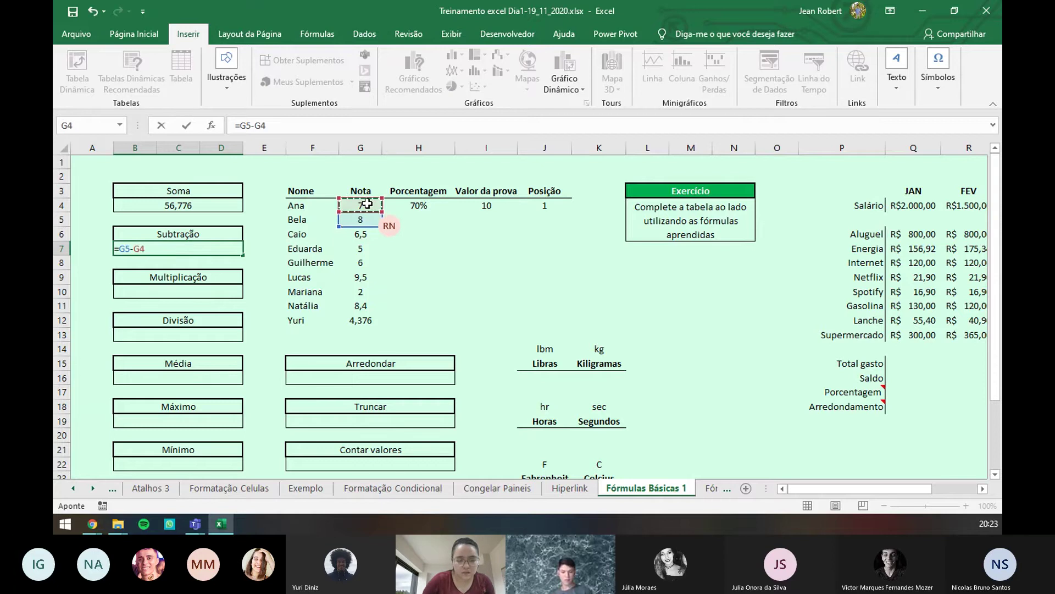
key(Return)
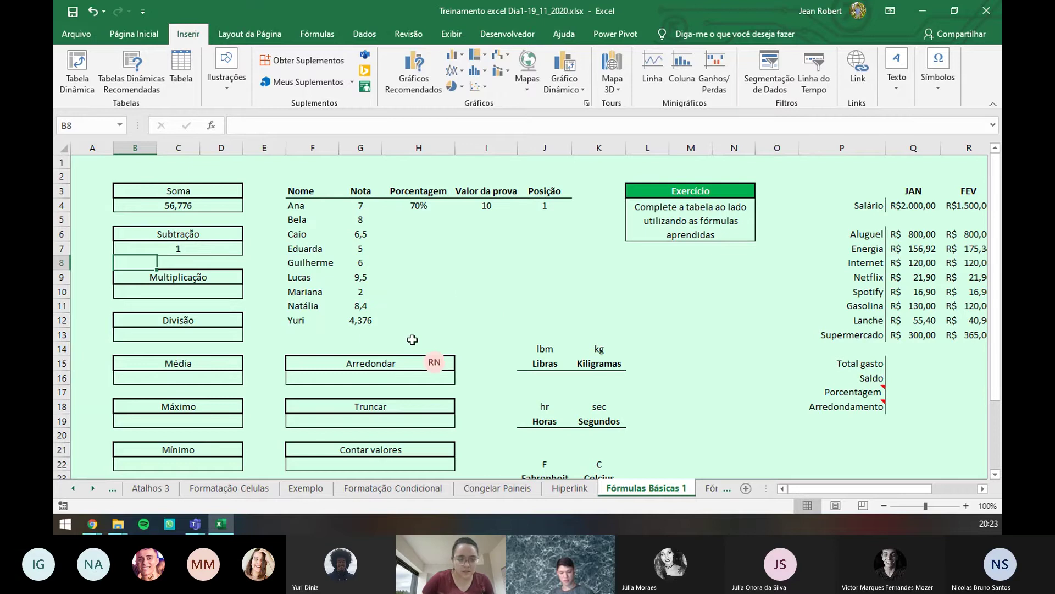
- Enter =G4+G5+G6 in B5, adding Ana's, Bela's and Caio's grades to get 21,5
double_click(203, 292)
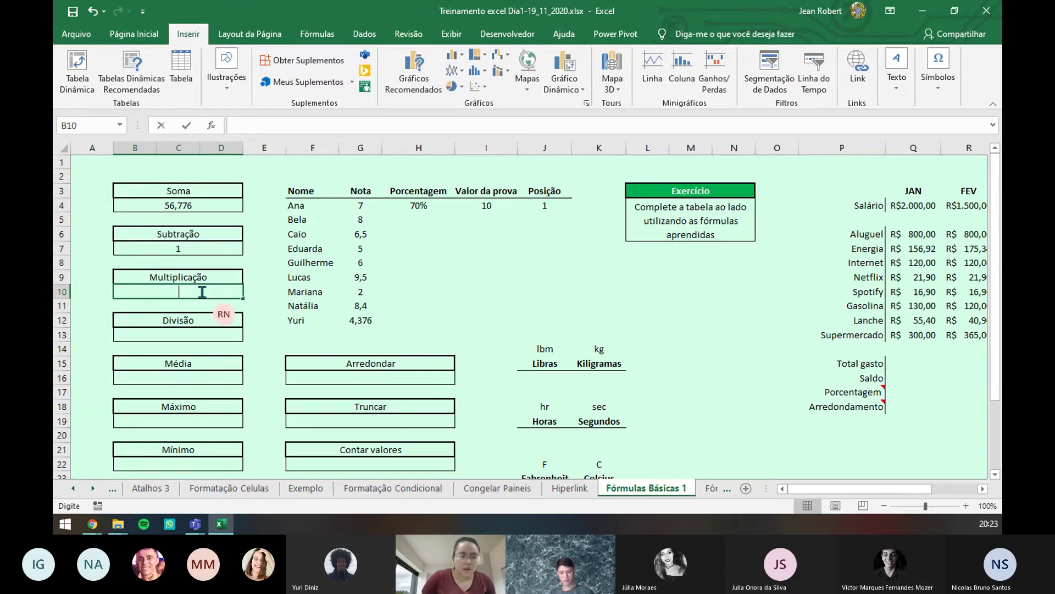
double_click(176, 219)
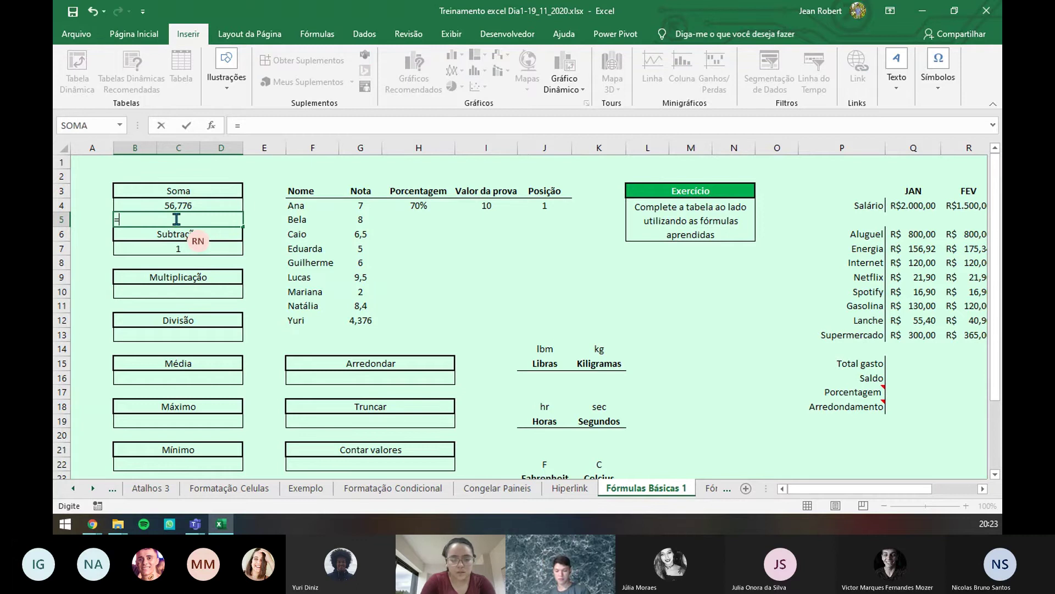
text(=)
click(367, 206)
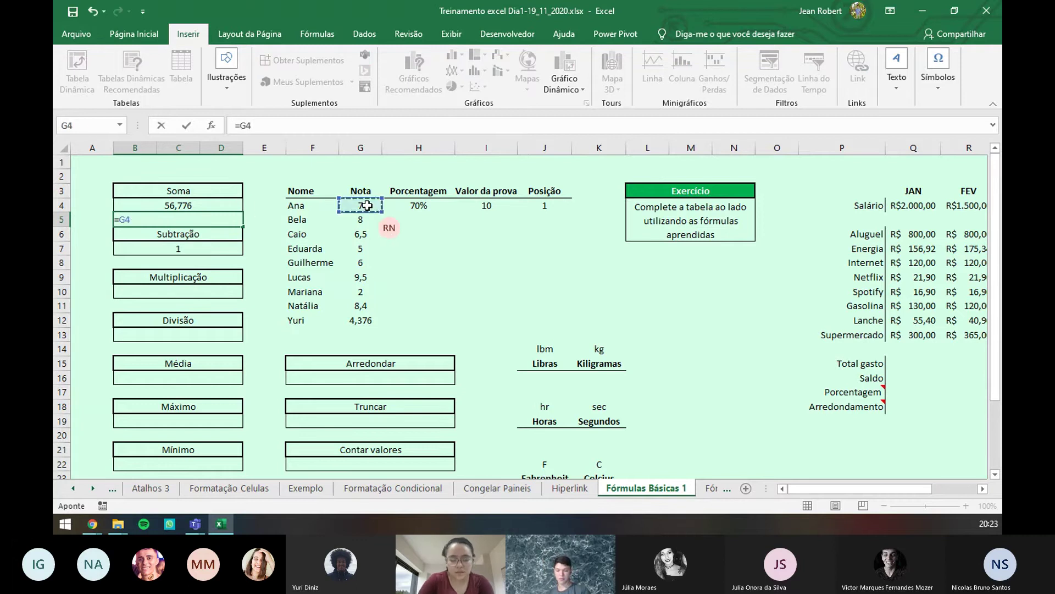
text(+)
click(364, 217)
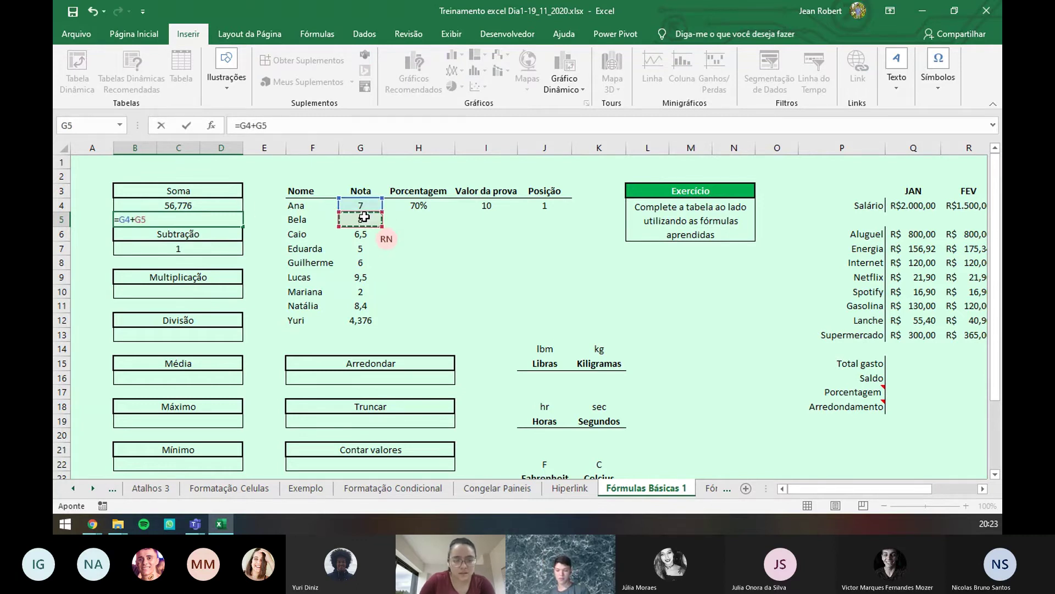
text(+)
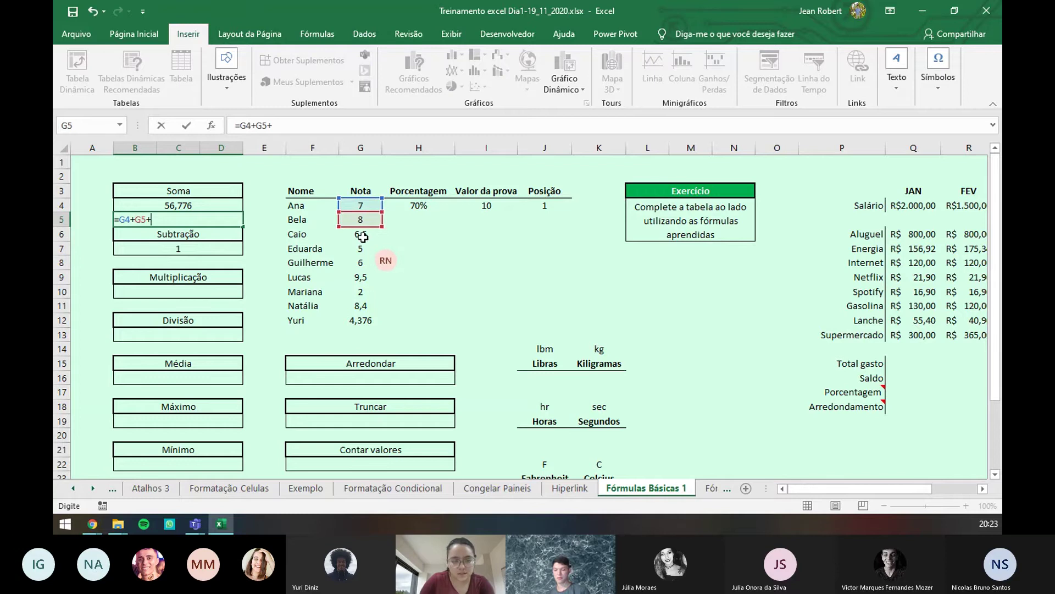
click(363, 236)
key(Return)
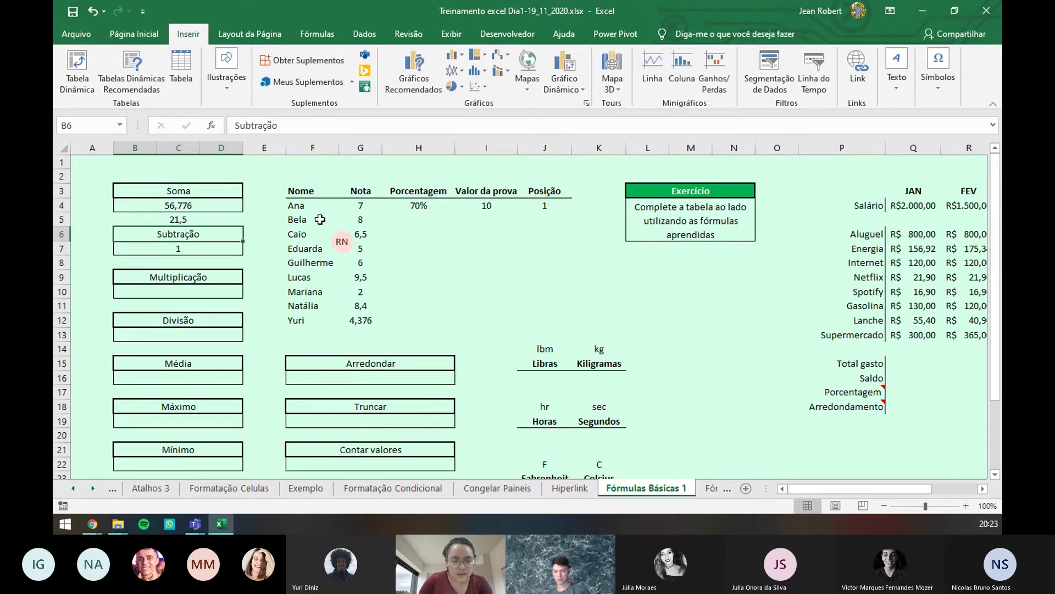
- Enter =MULT(G4:G12) in B10, giving 7626632,832
click(178, 292)
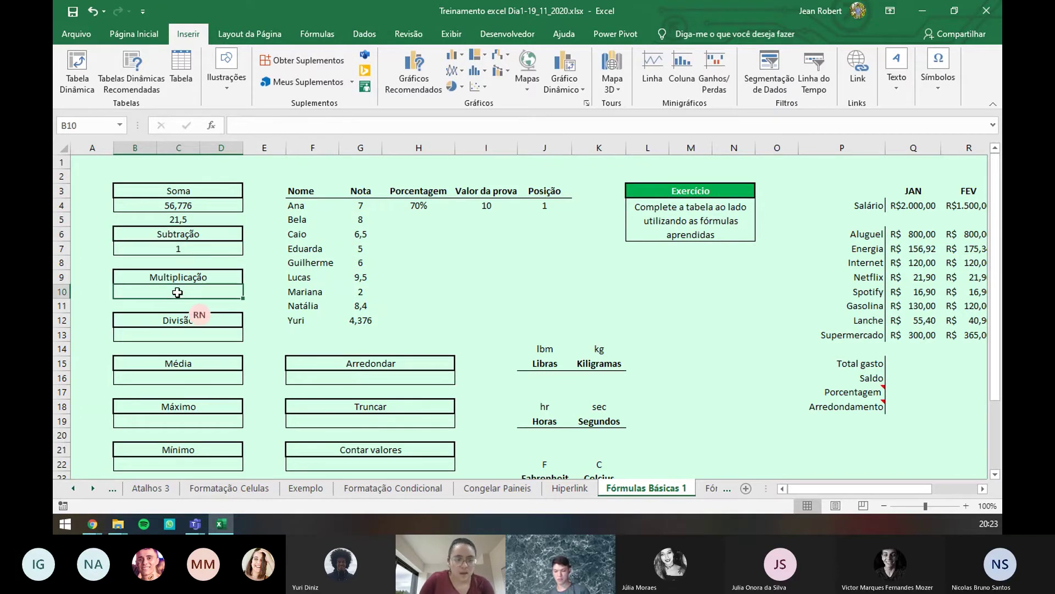
text(=mult)
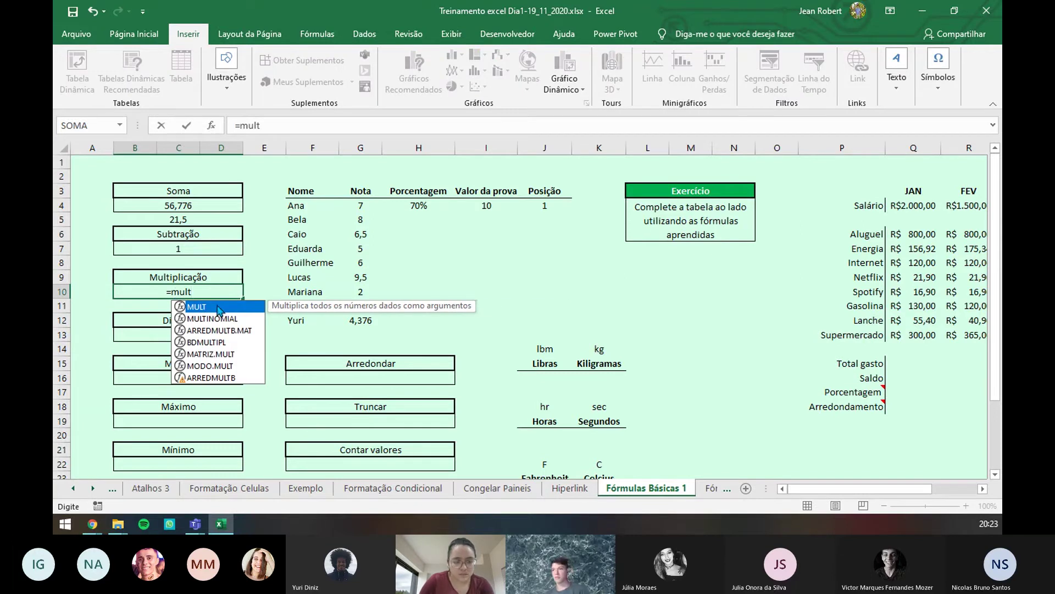
double_click(219, 311)
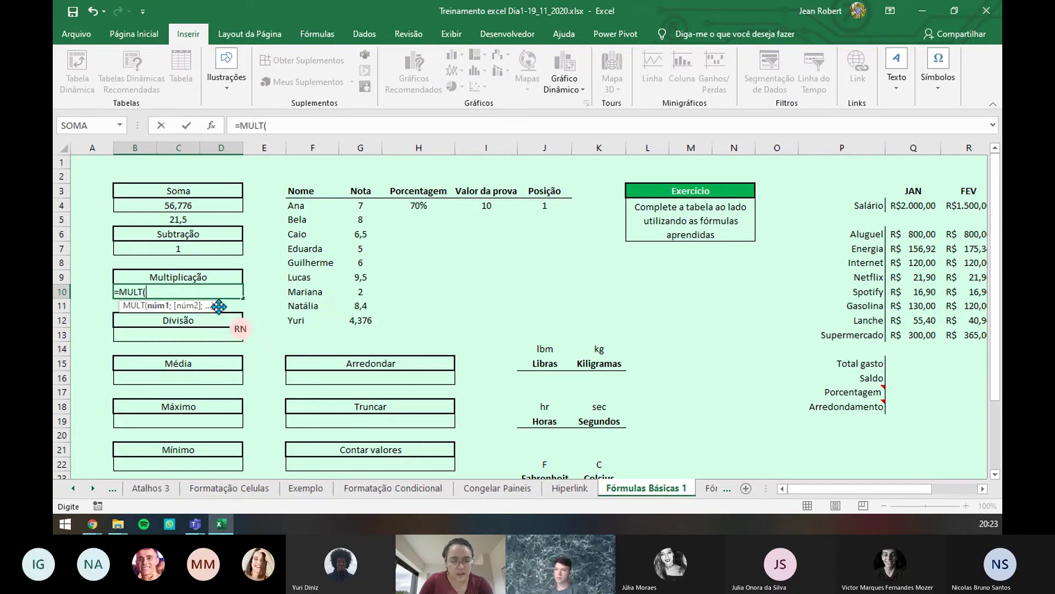
click(355, 205)
drag(355, 205, 357, 321)
key(Return)
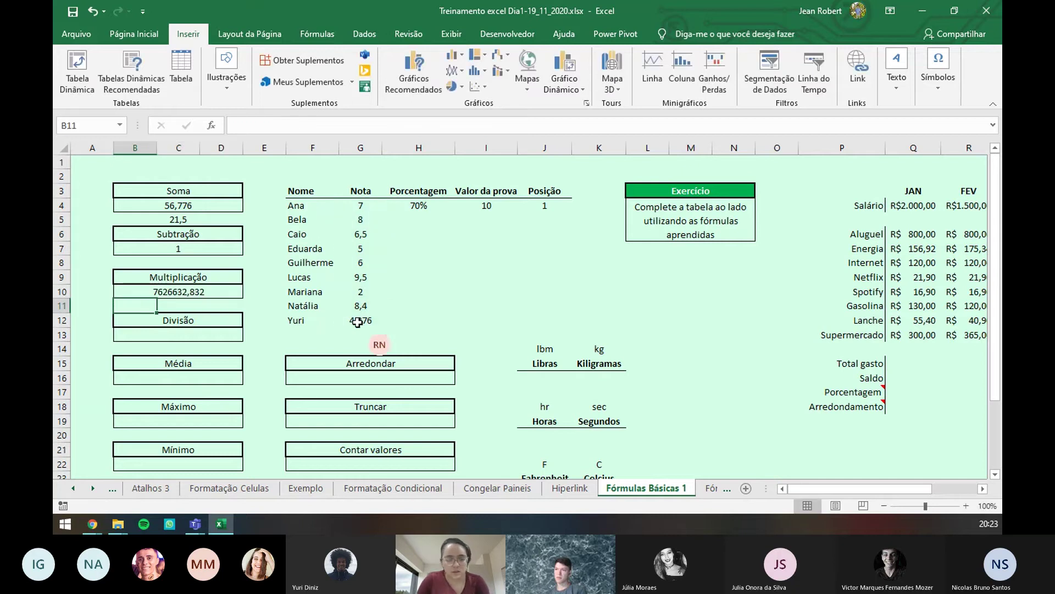
- Select grades G4:G12 to view their status bar totals, then select B13
click(188, 291)
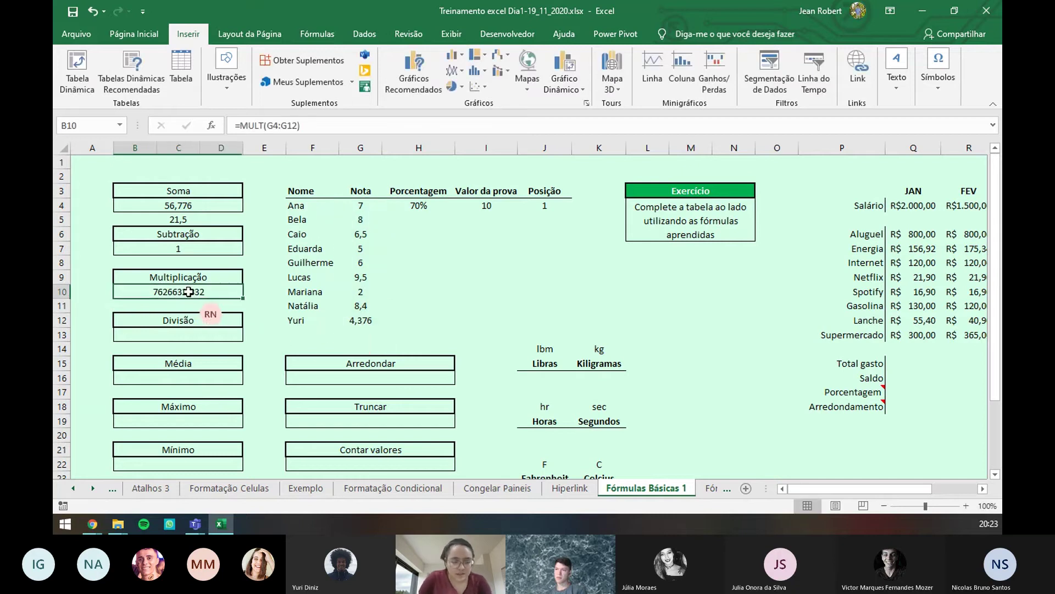
click(361, 207)
drag(360, 207, 362, 314)
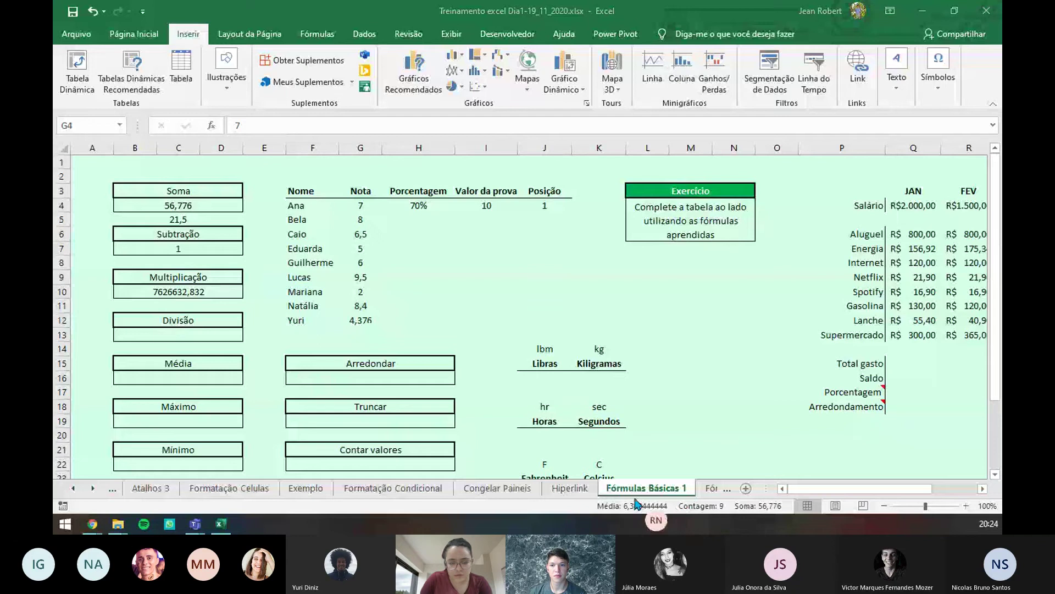
click(196, 329)
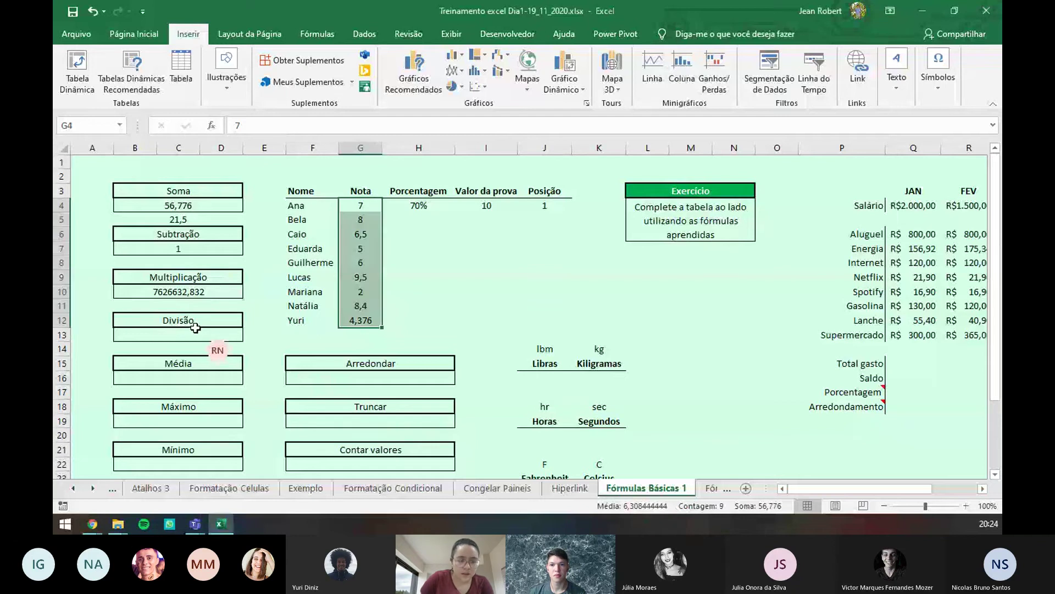
click(197, 333)
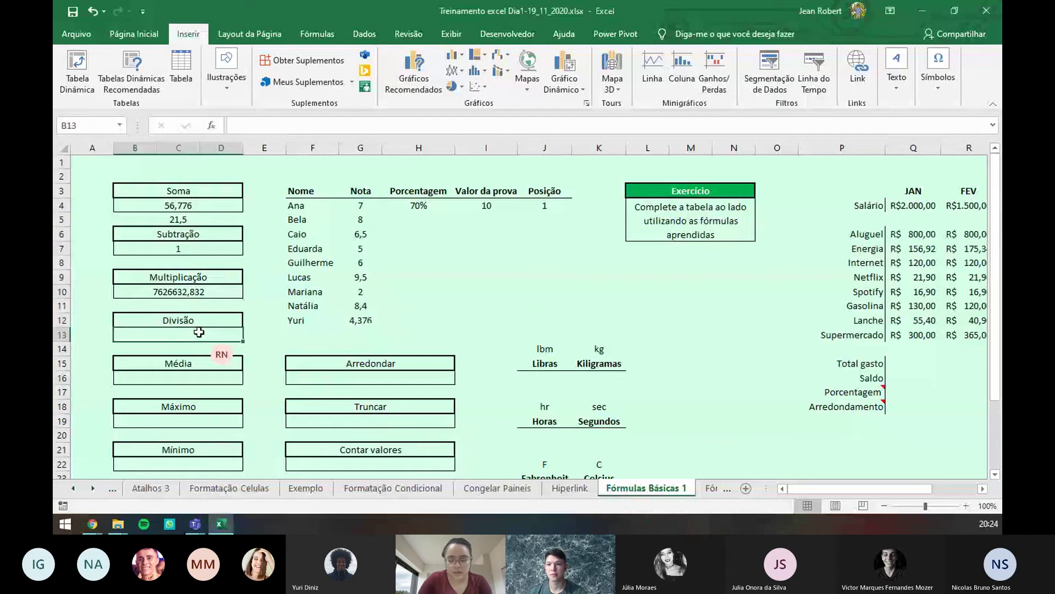
- Enter =G8/G7 in B13 for a Divisão result of 1,2
text(=)
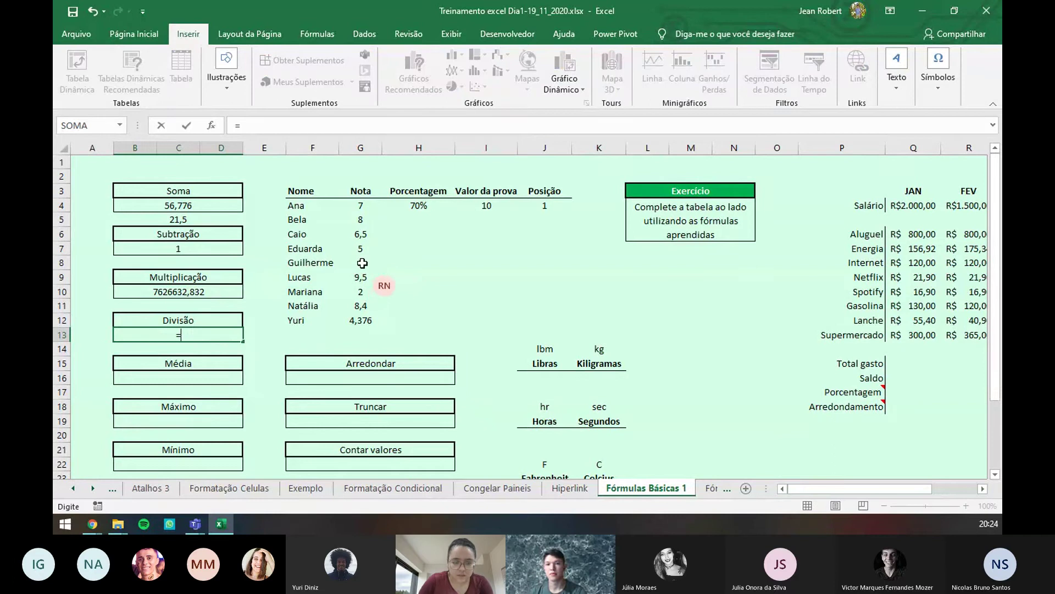
click(363, 263)
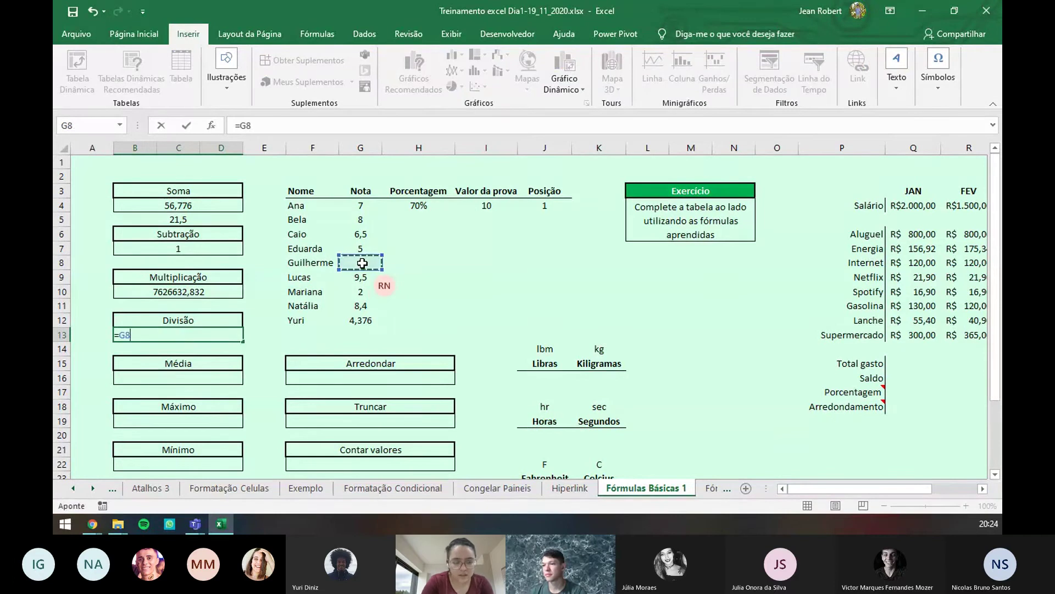
text(/)
click(371, 248)
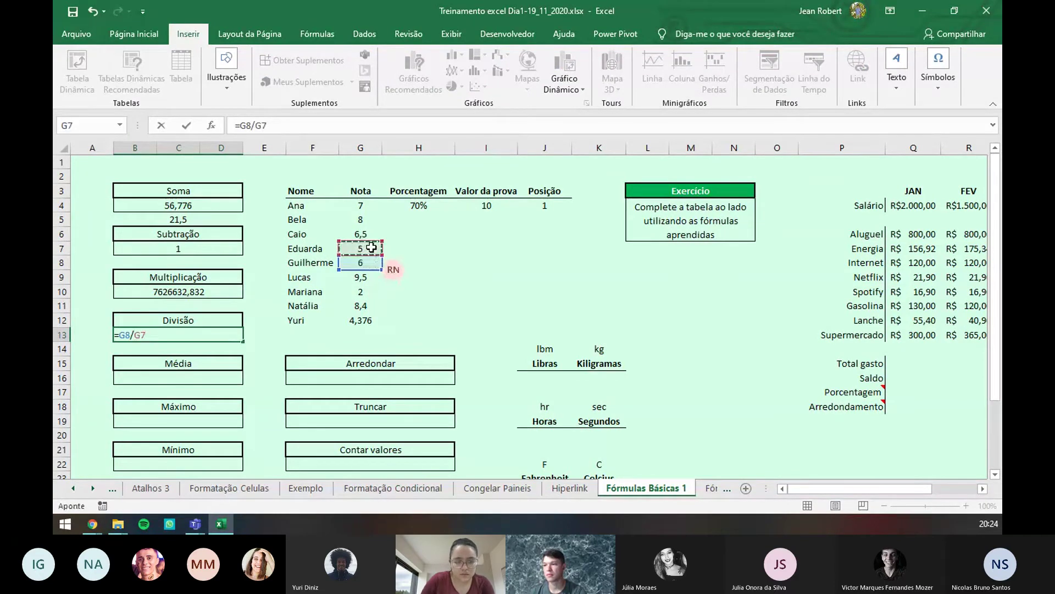
key(Return)
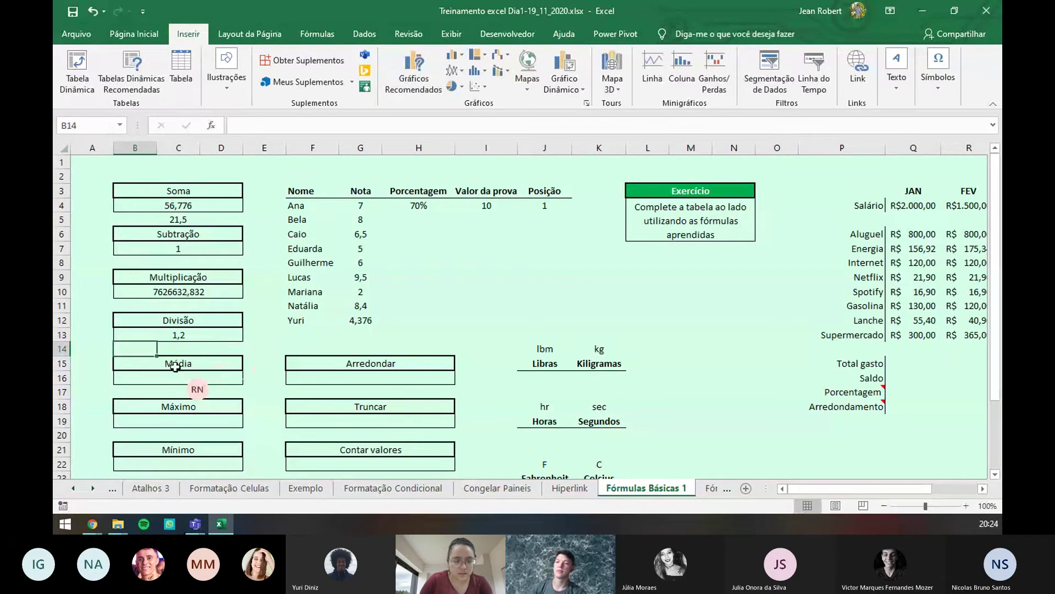
- Enter a MÉDIA formula over the grades in B16, giving 6,308444444, then select B19
click(183, 376)
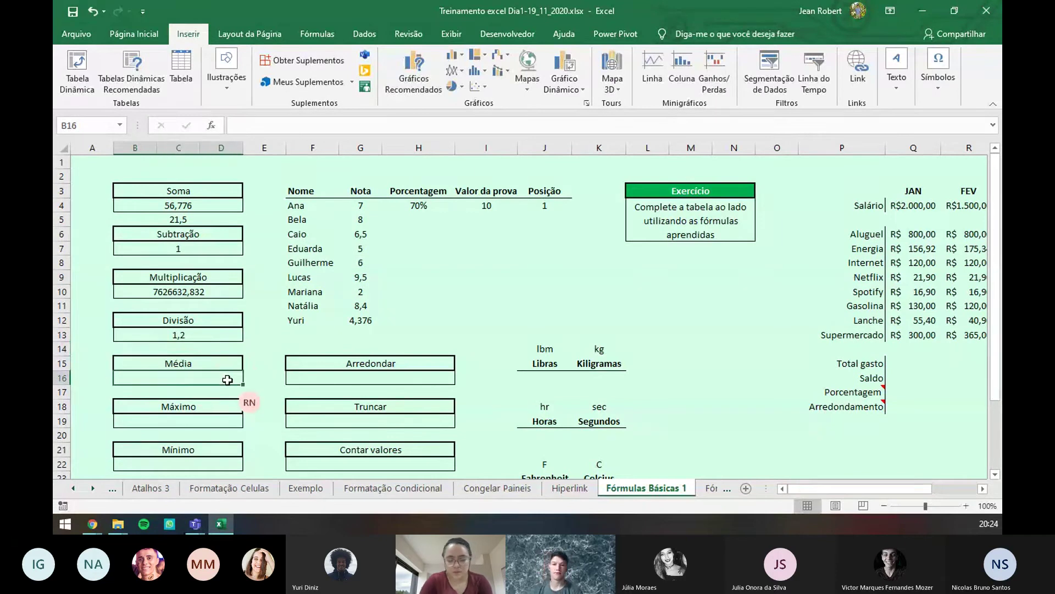
text(=mé)
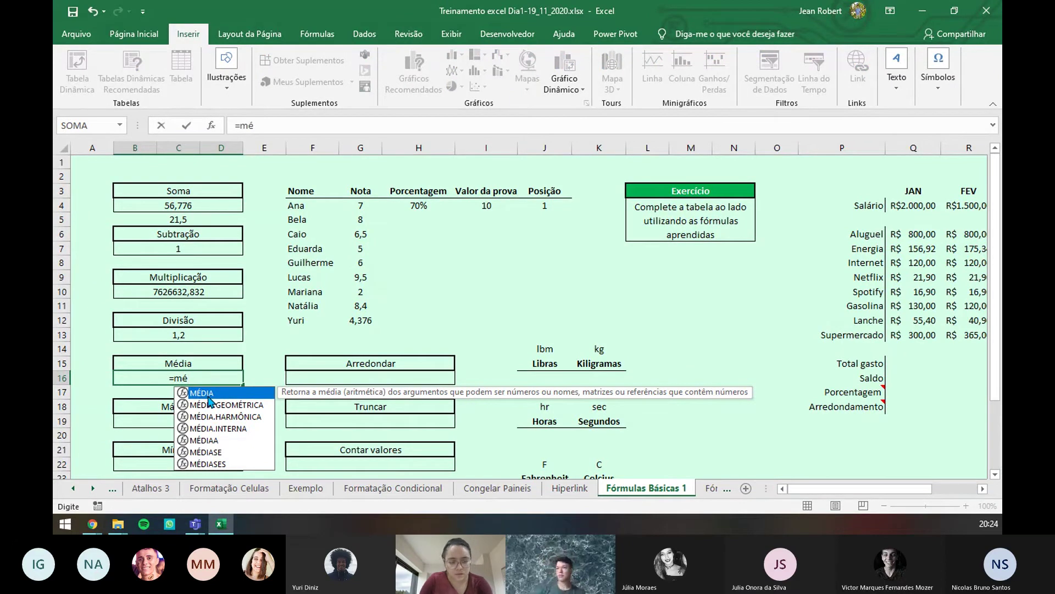
double_click(207, 393)
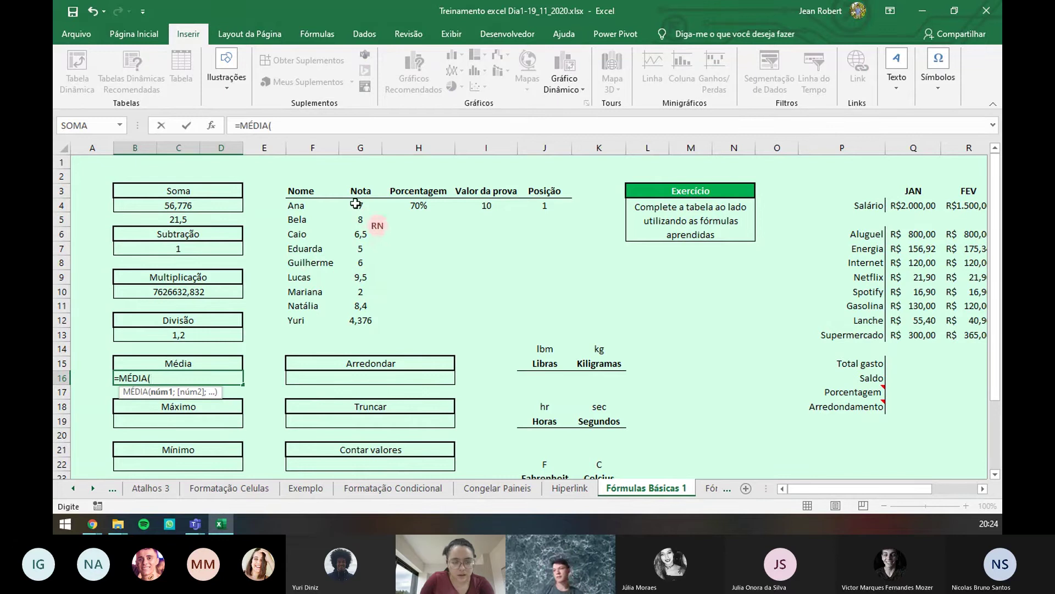
drag(360, 206, 364, 317)
key(Return)
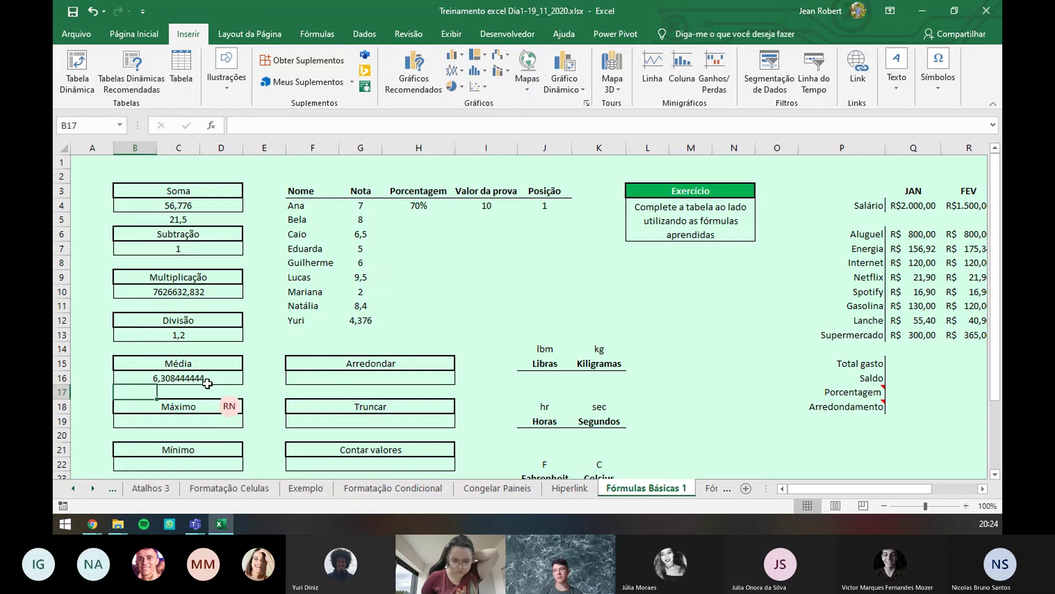
click(203, 419)
- Enter =MÁXIMO(G4:G12) in B19, showing the highest grade 9,5
text(=)
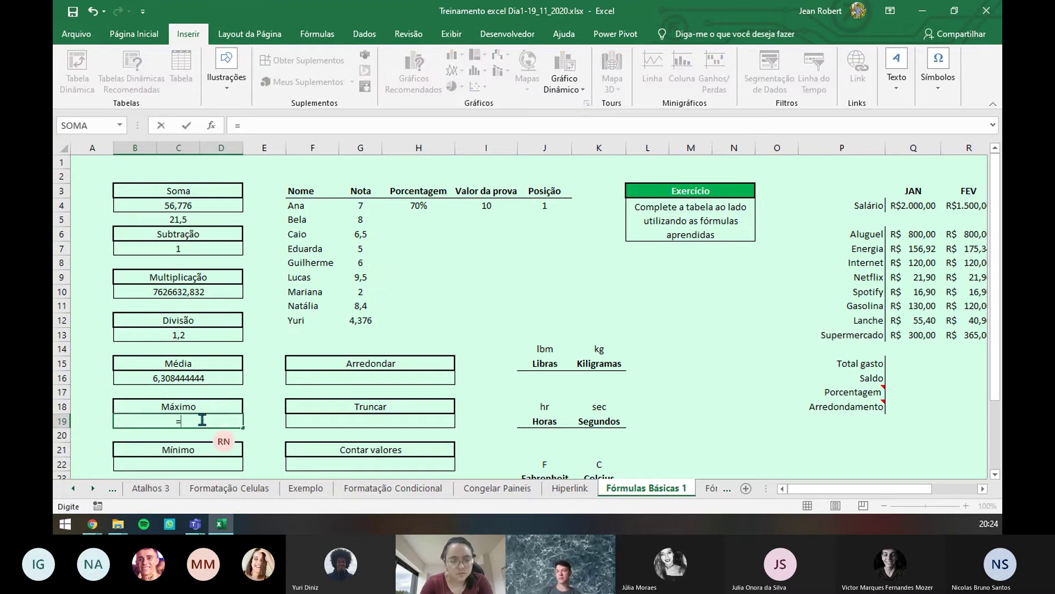
text(mác)
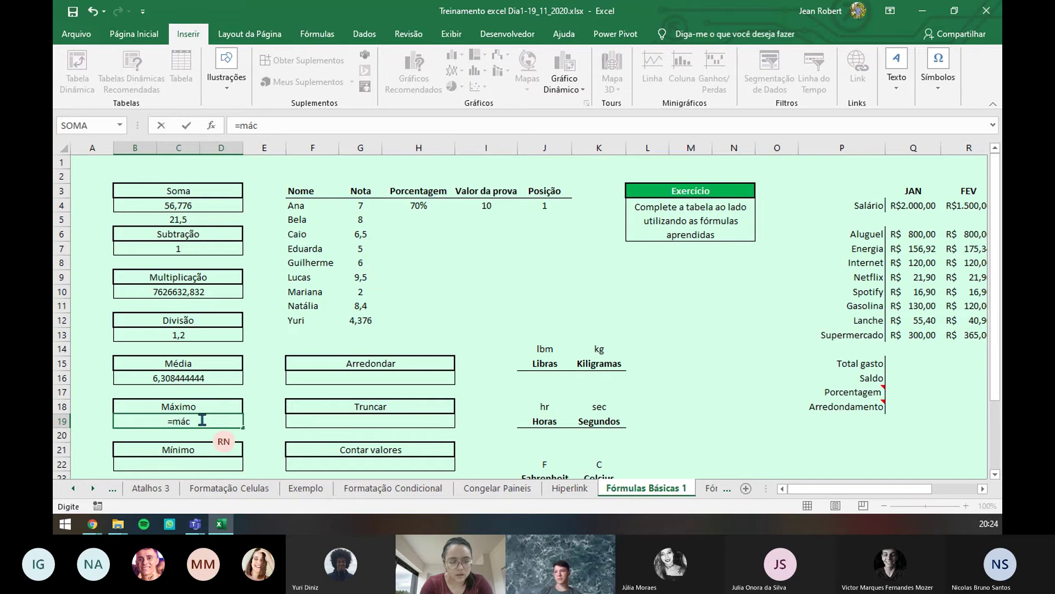
key(BackSpace)
text(x)
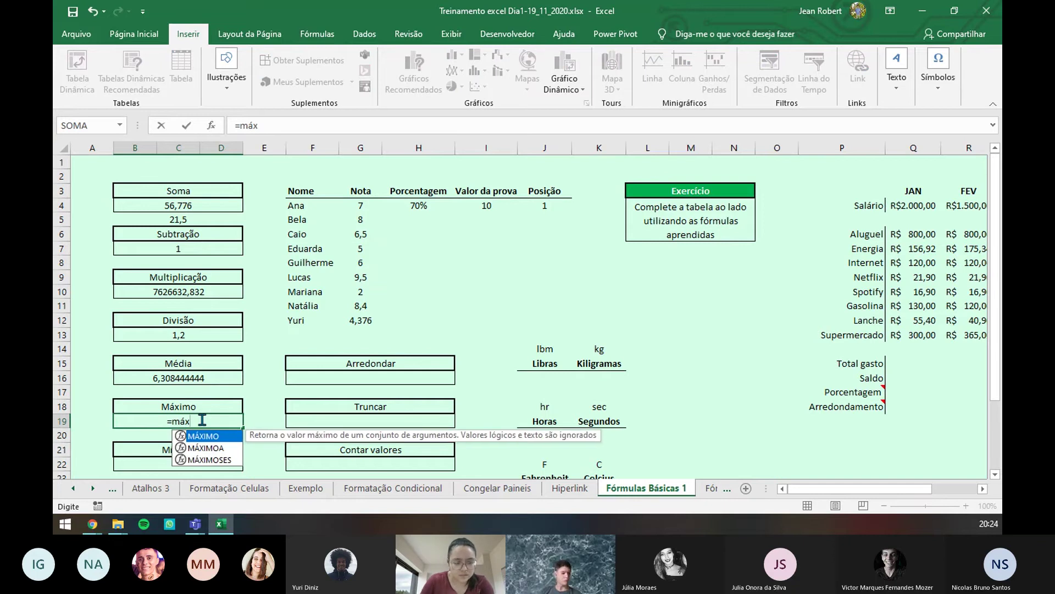
key(Tab)
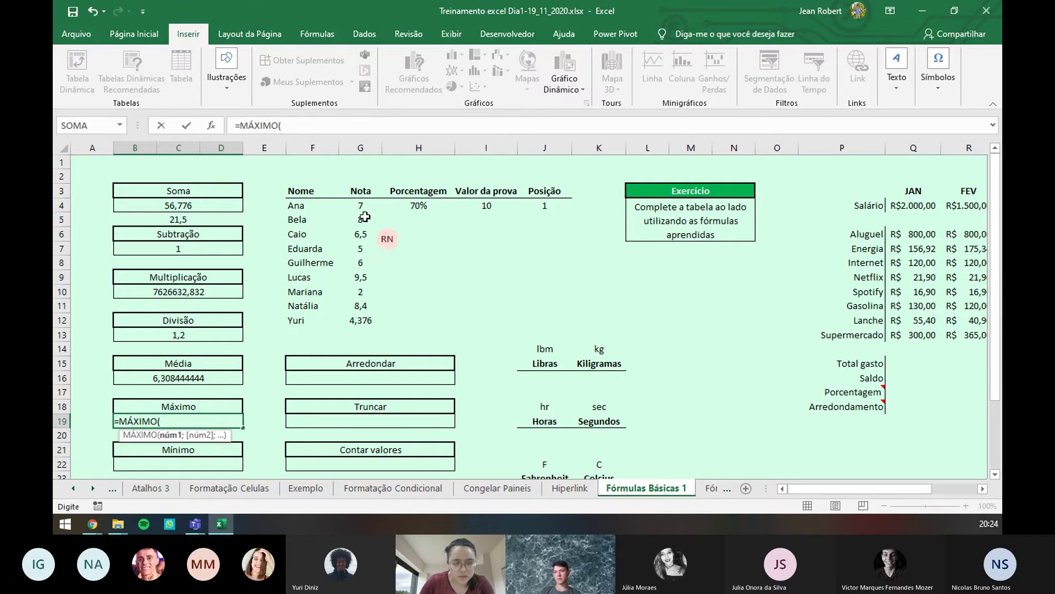
drag(369, 206, 367, 330)
key(Return)
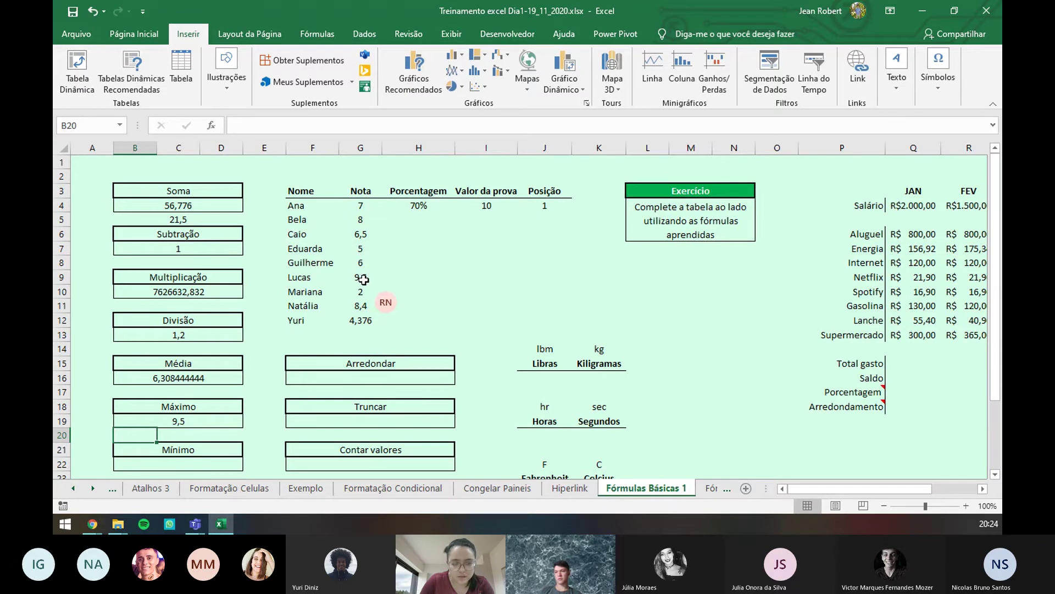
- Enter =MÍNIMO(G4:G11) in B22, showing the lowest grade 2
scroll(330, 377, down, 3)
click(178, 332)
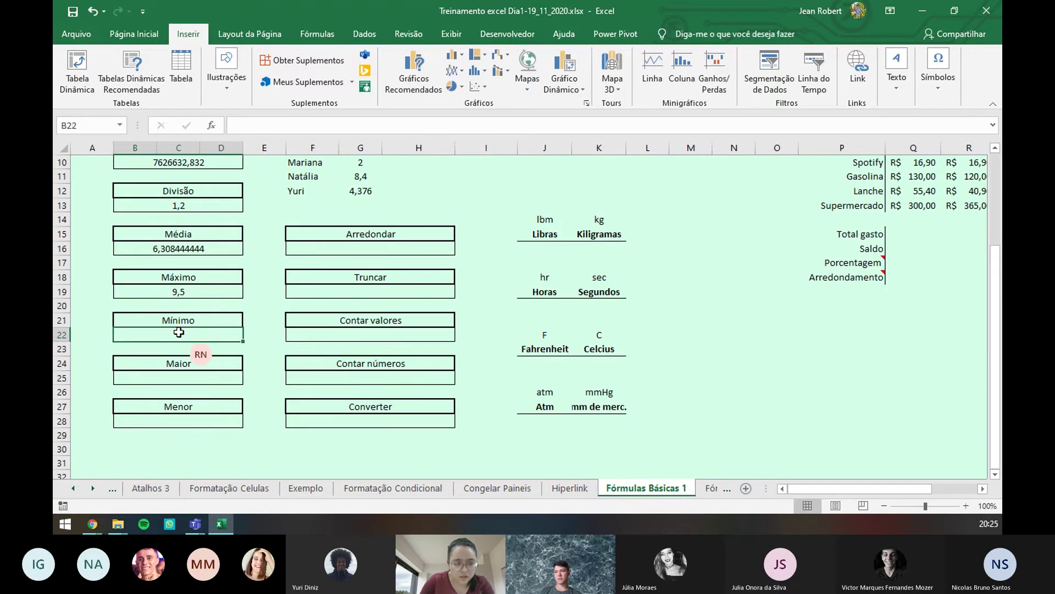
text(=mín)
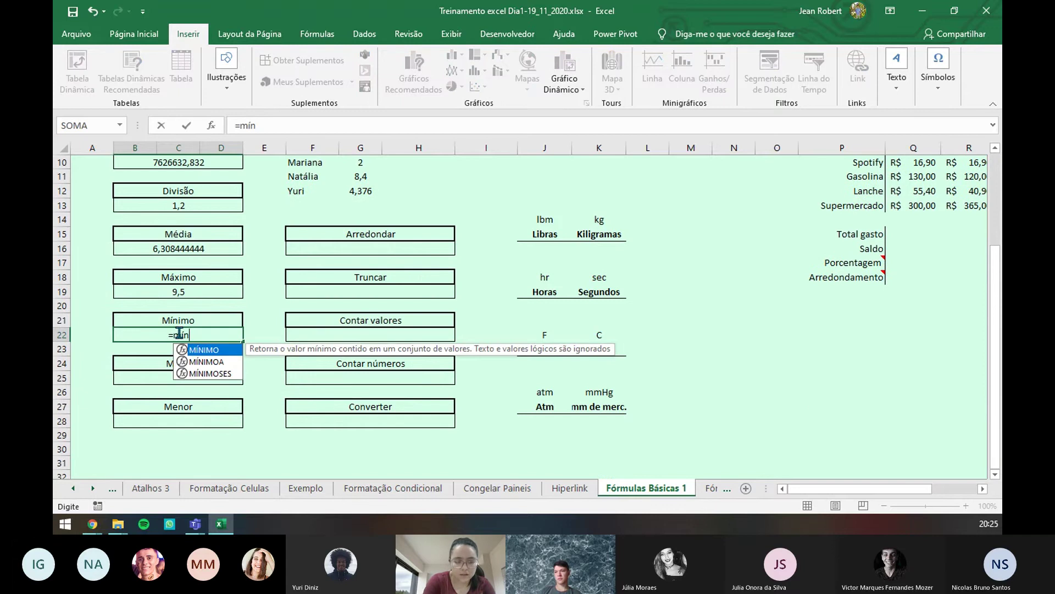
key(Tab)
scroll(355, 220, up, 3)
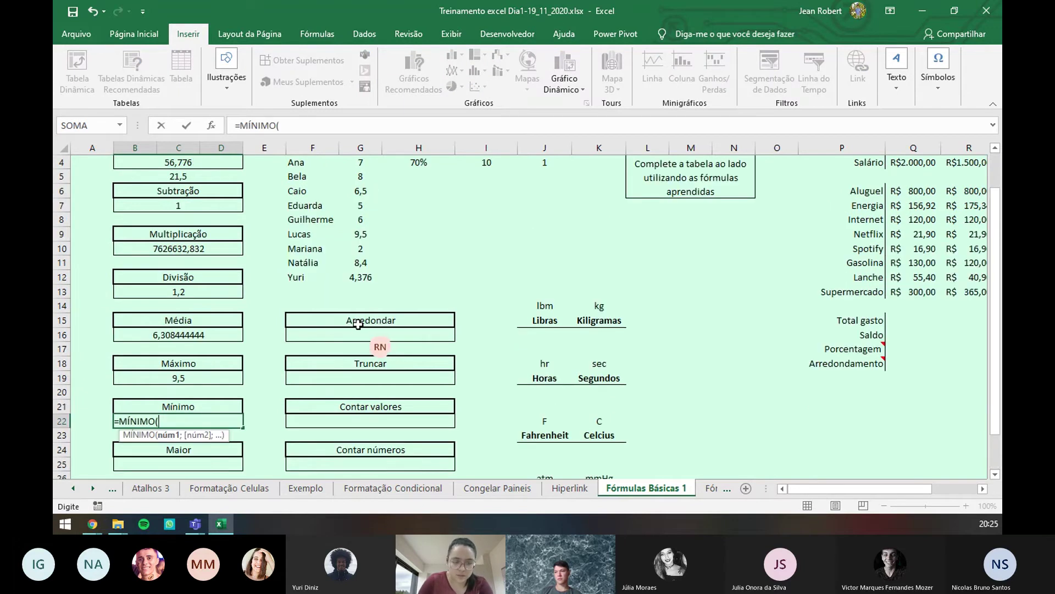
drag(361, 205, 361, 313)
key(Return)
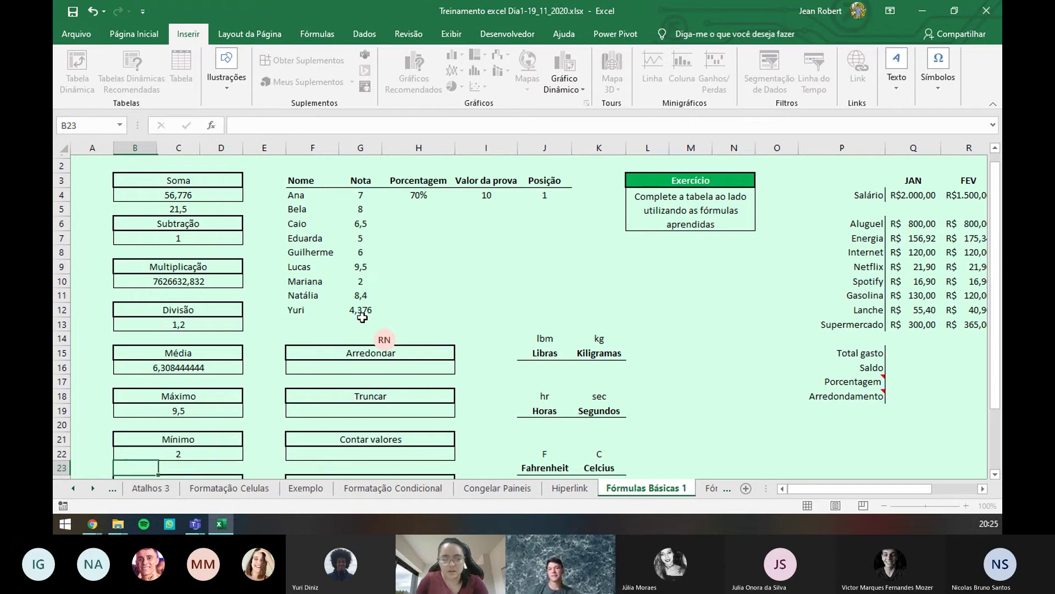
scroll(380, 316, down, 1)
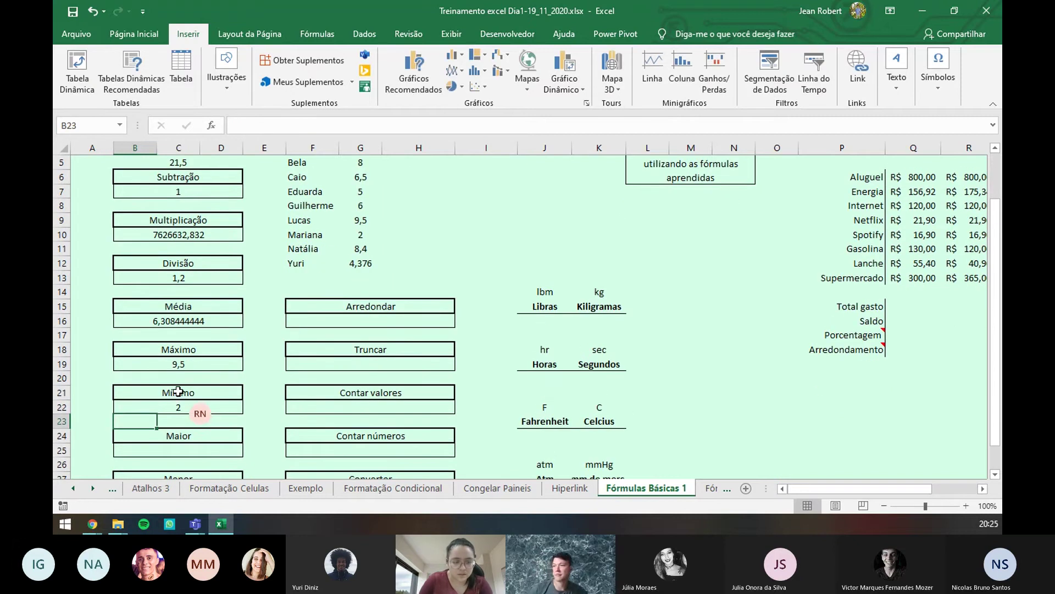
- Enter a MAIOR formula over G4:G12 in B25 with fixed position 3, giving 8
click(180, 450)
text(=maio)
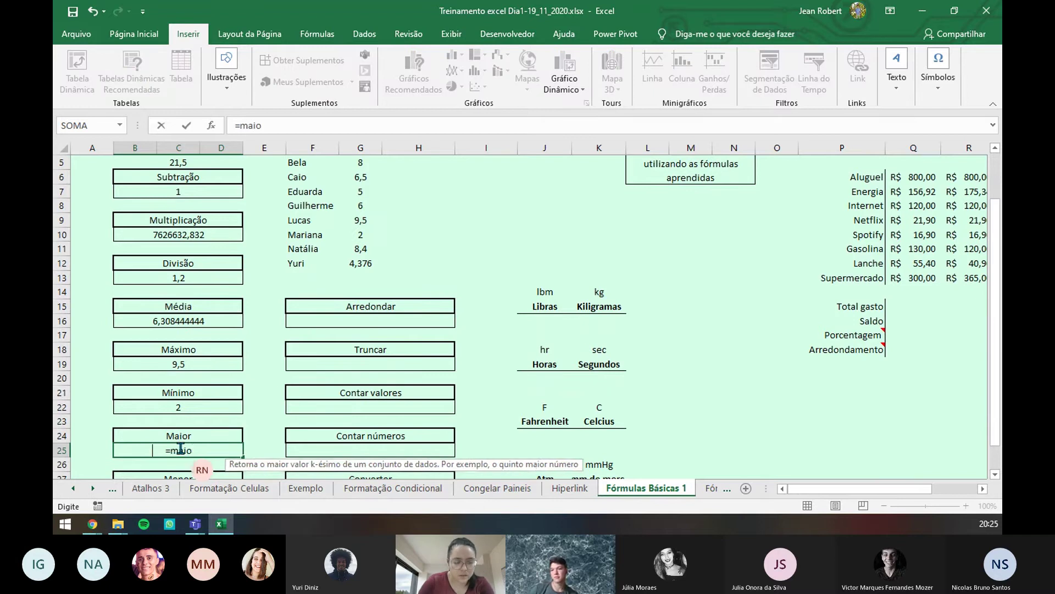
key(Tab)
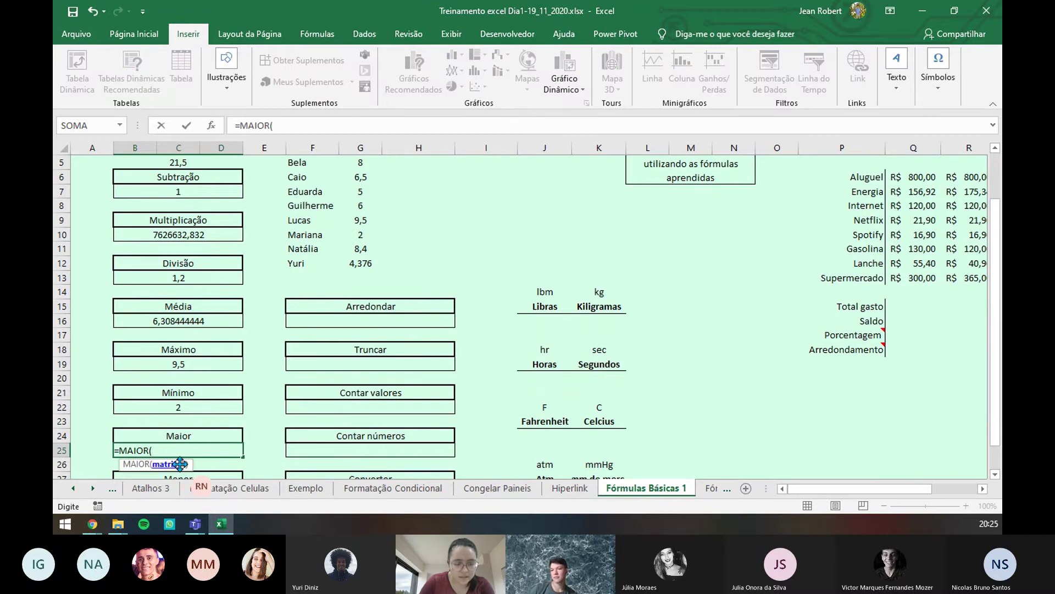
scroll(489, 307, up, 2)
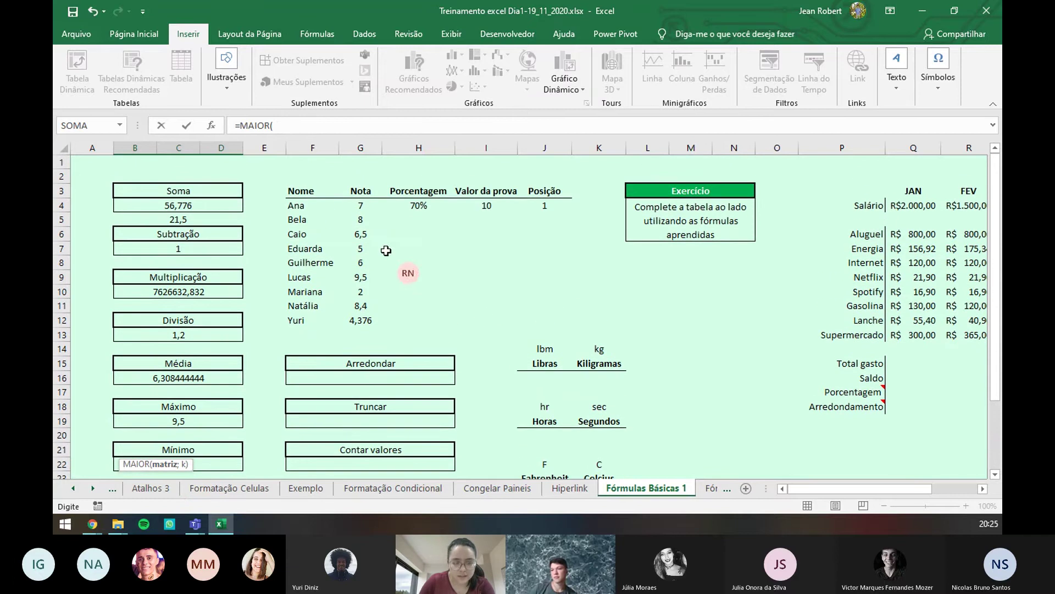
click(366, 205)
drag(367, 204, 361, 319)
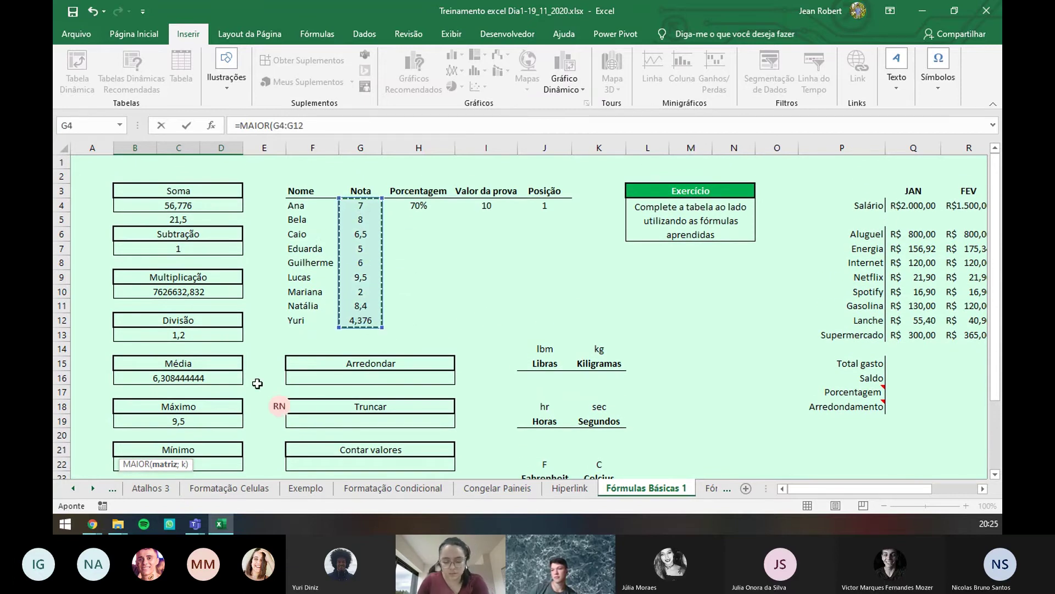
text(;3)
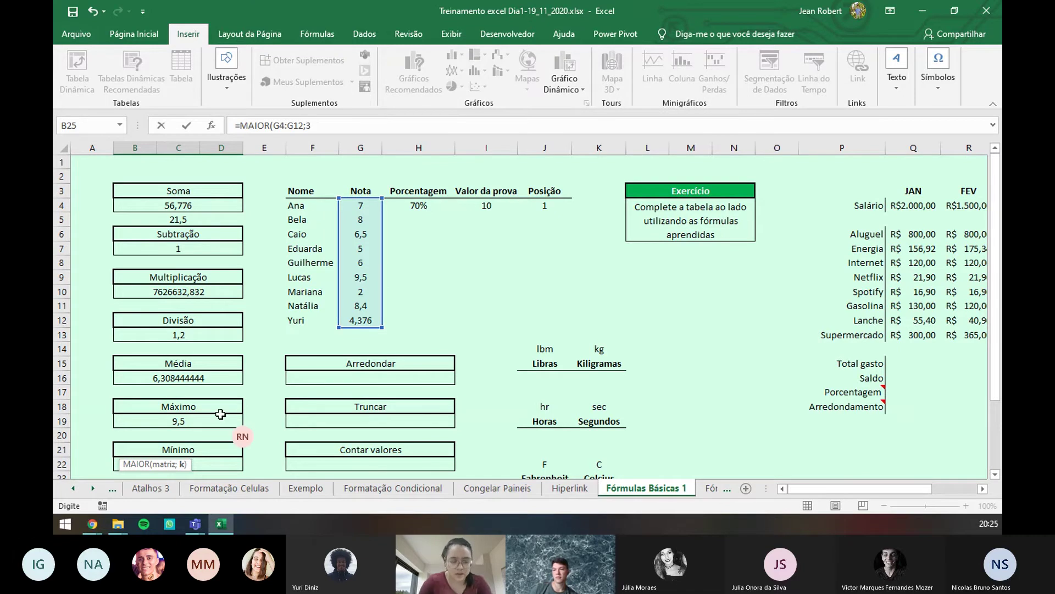
scroll(220, 414, down, 2)
scroll(221, 417, down, 2)
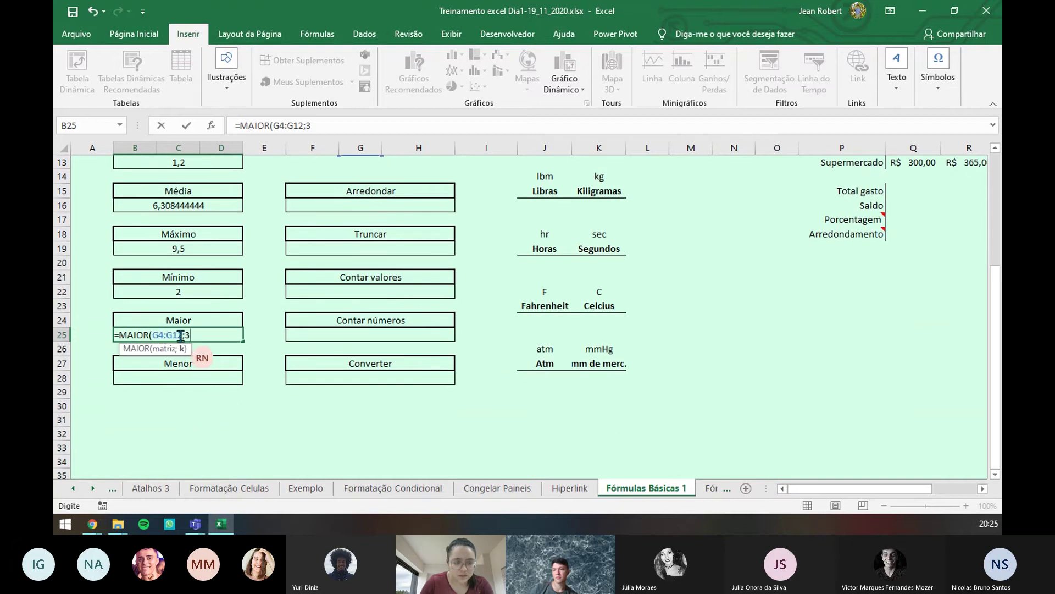
key(Return)
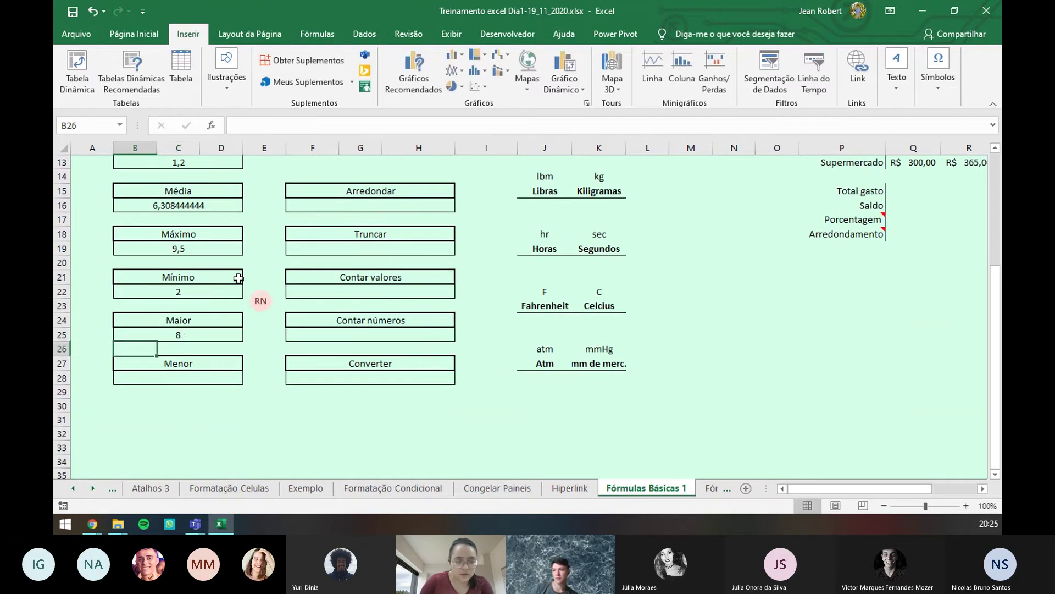
- Replace the fixed position 3 in the Maior formula with a reference to J4
click(192, 335)
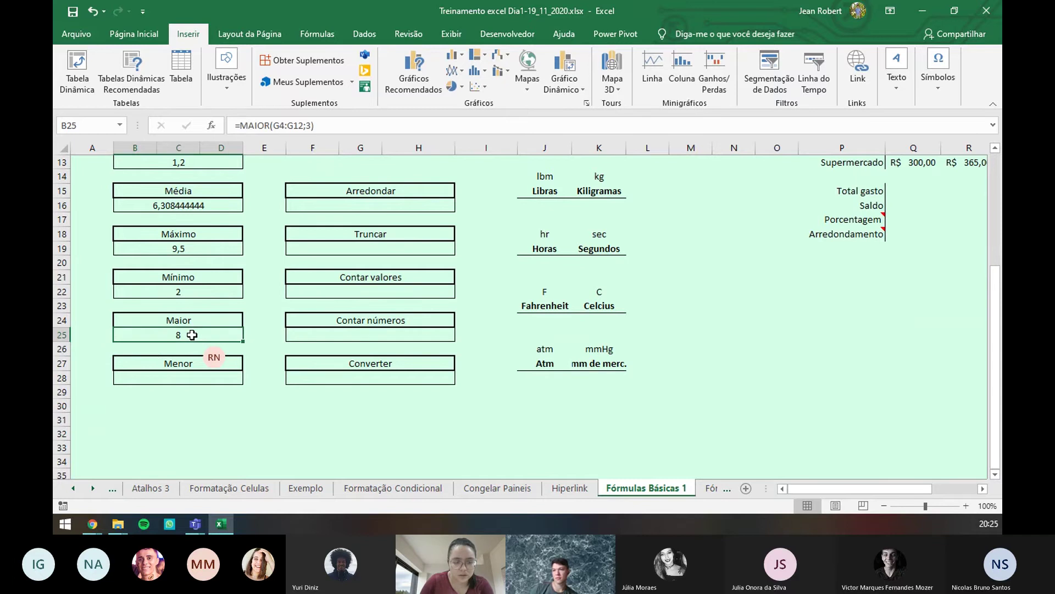
double_click(192, 334)
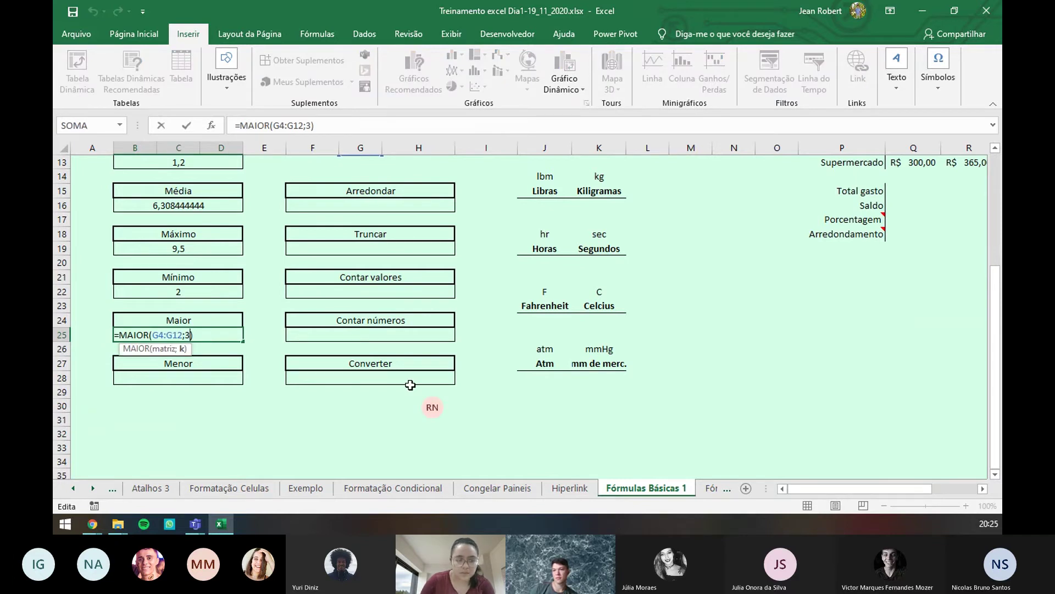
key(BackSpace)
scroll(474, 273, up, 4)
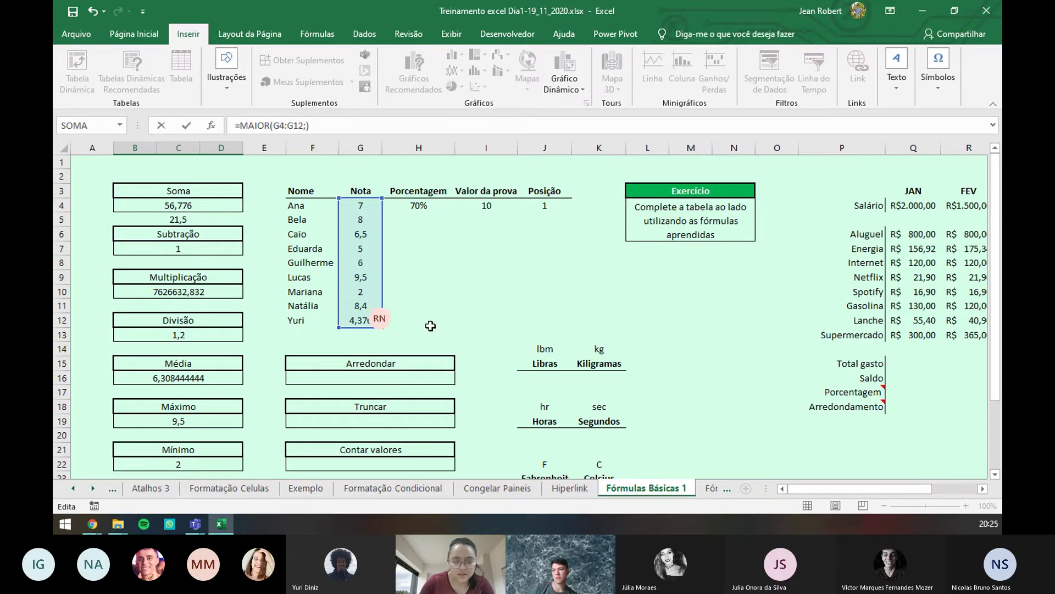
drag(870, 489, 915, 489)
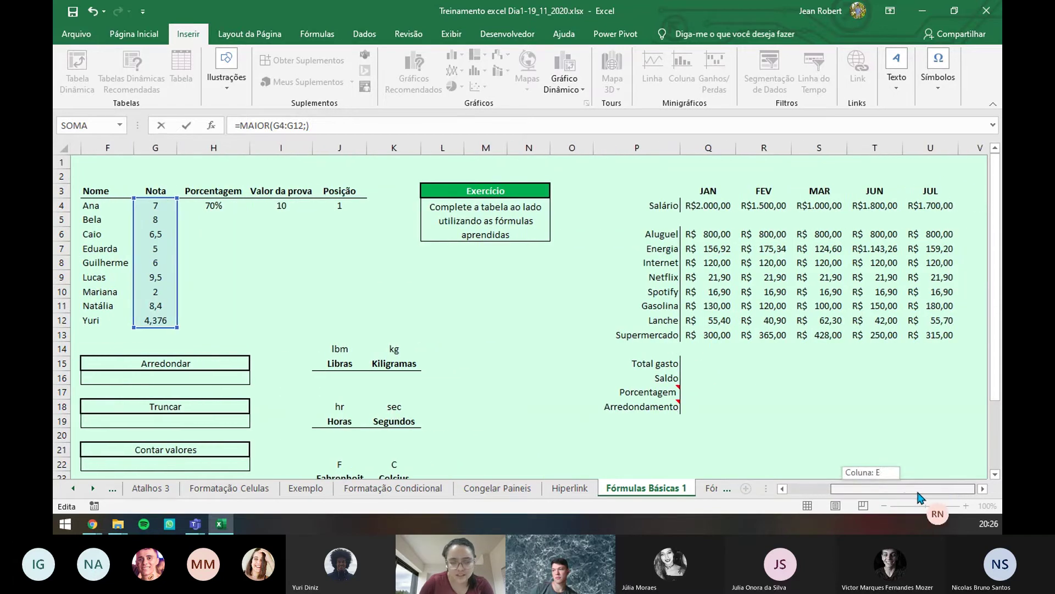
click(332, 205)
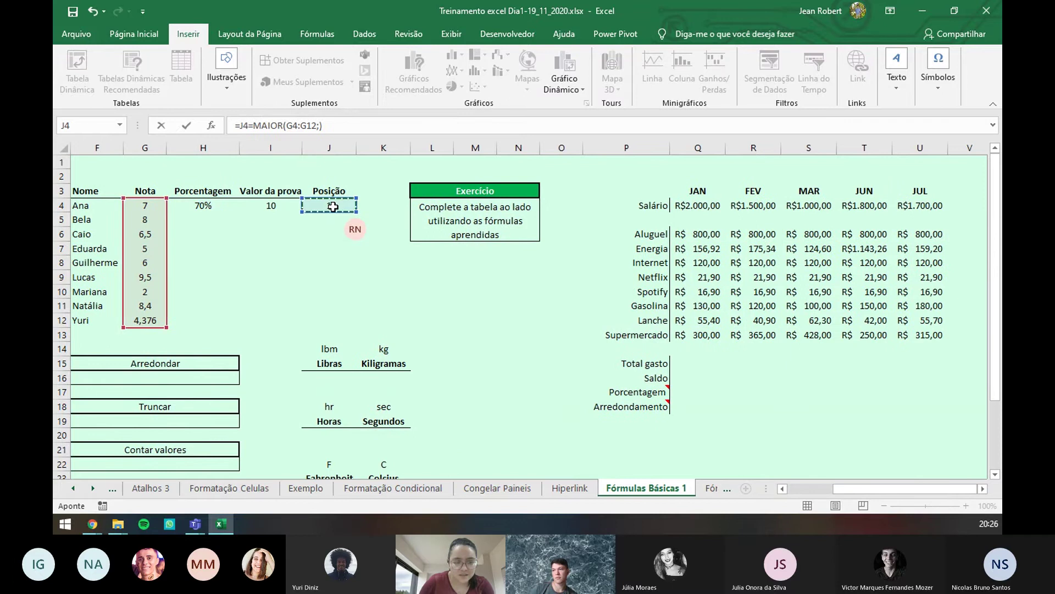
key(Return)
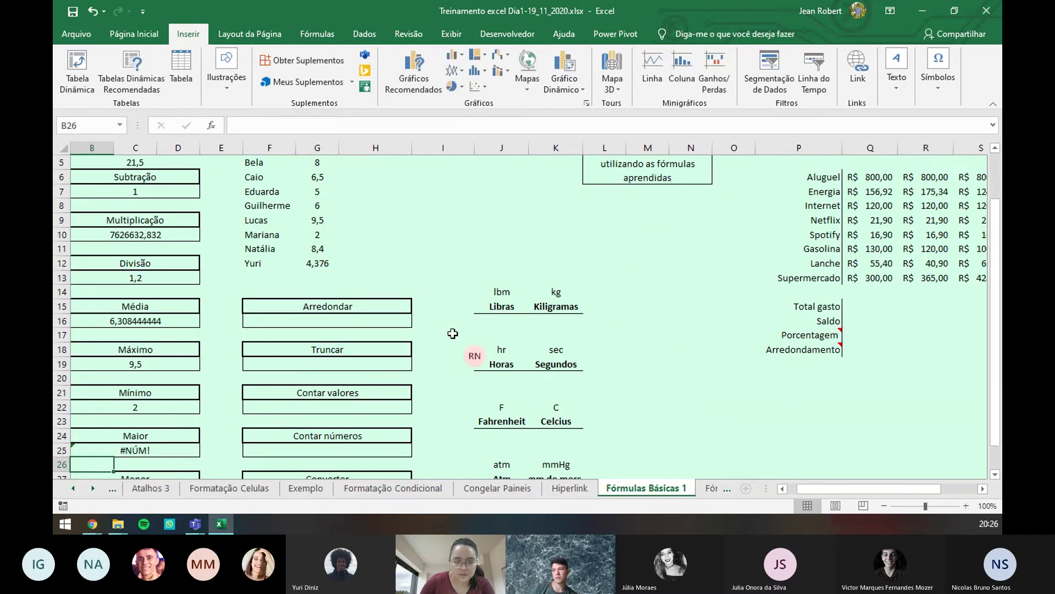
- Clear the broken Maior formula text so it can be rewritten
double_click(146, 450)
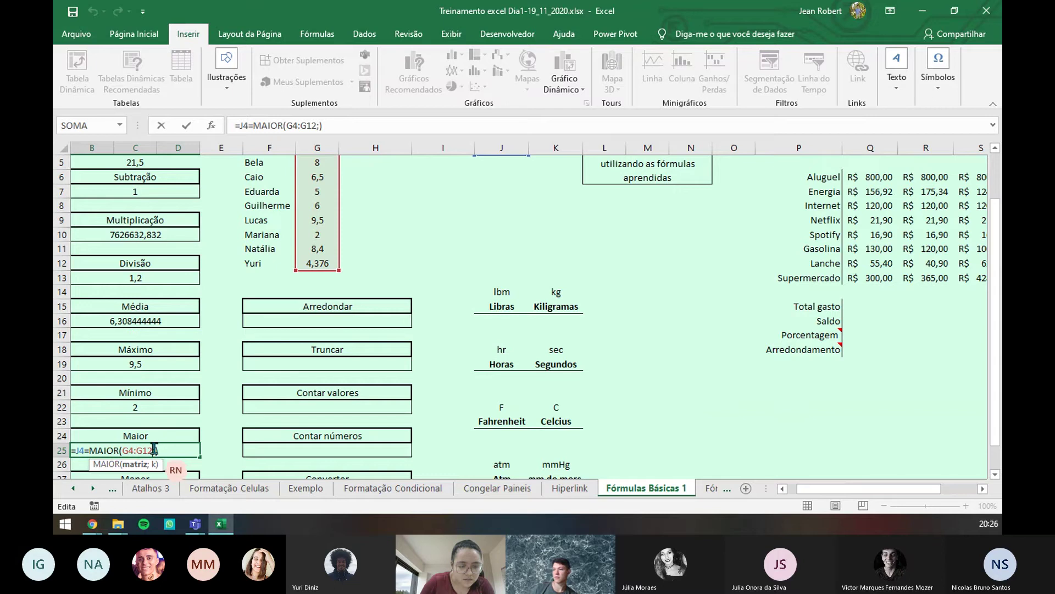
drag(158, 449, 121, 450)
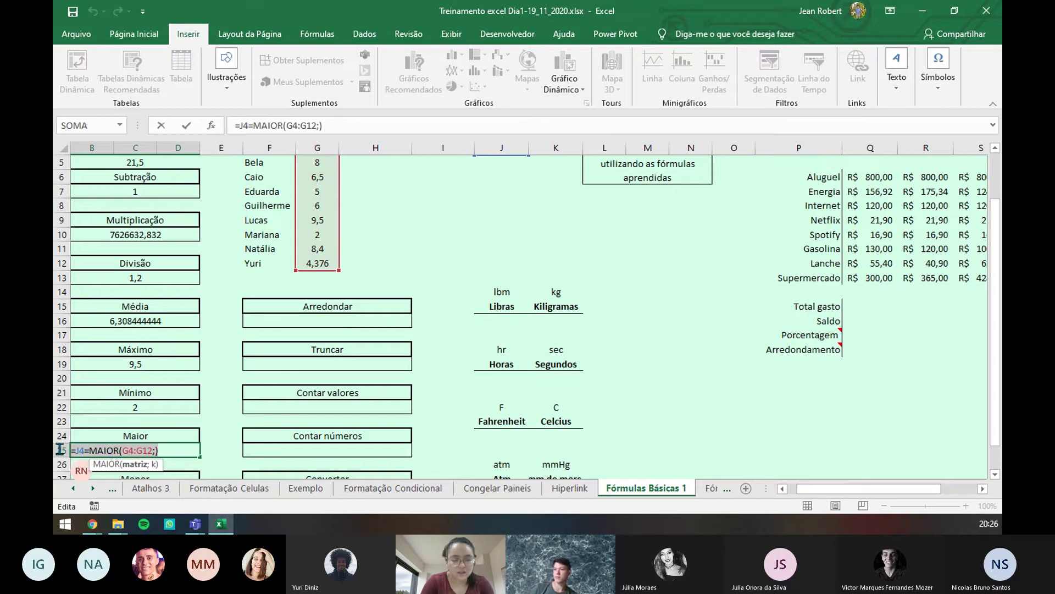
click(168, 449)
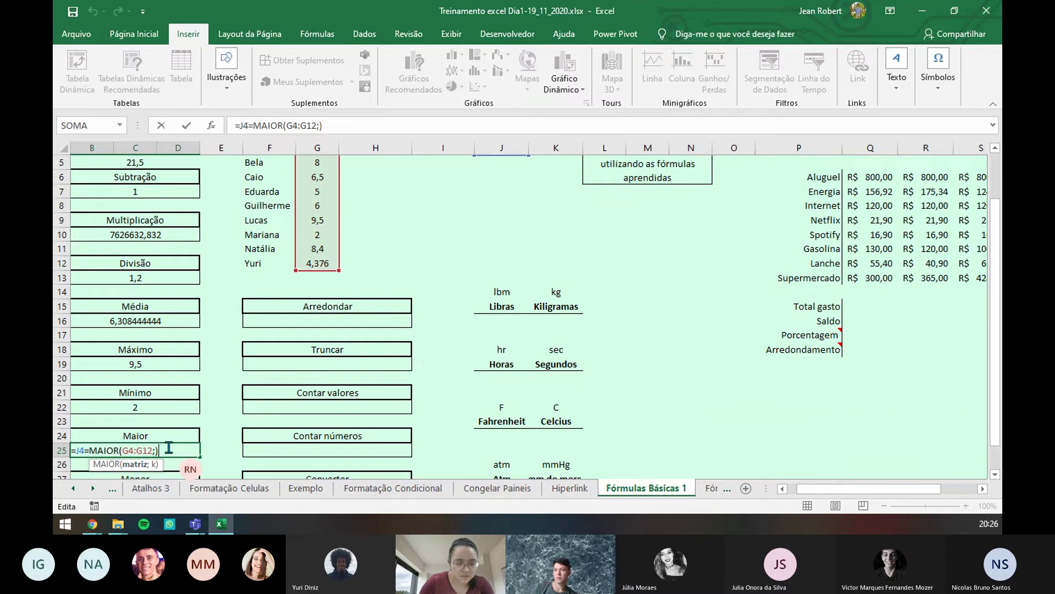
drag(160, 449, 84, 451)
click(77, 451)
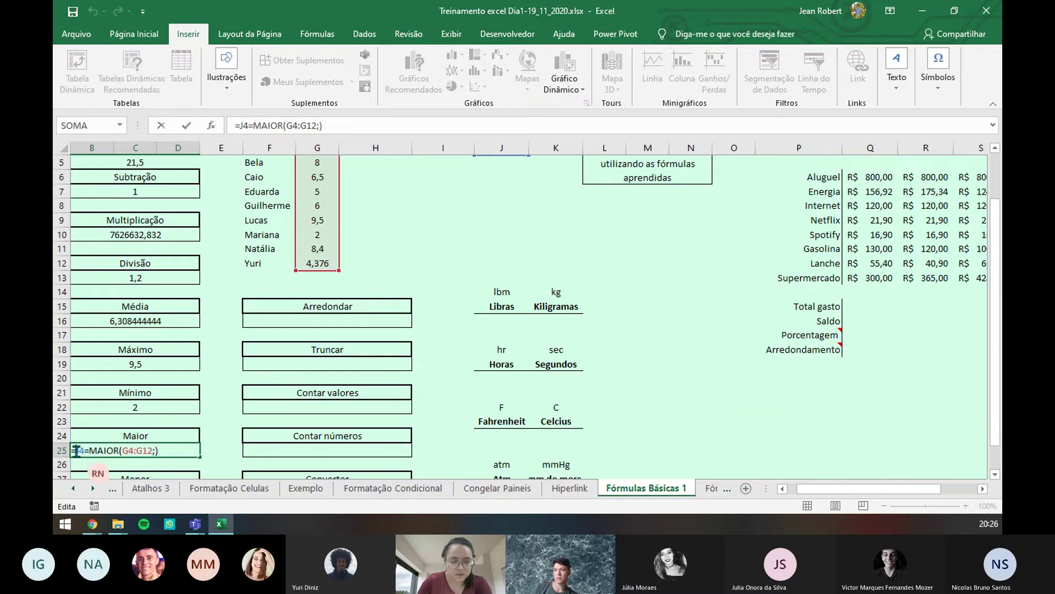
key(BackSpace)
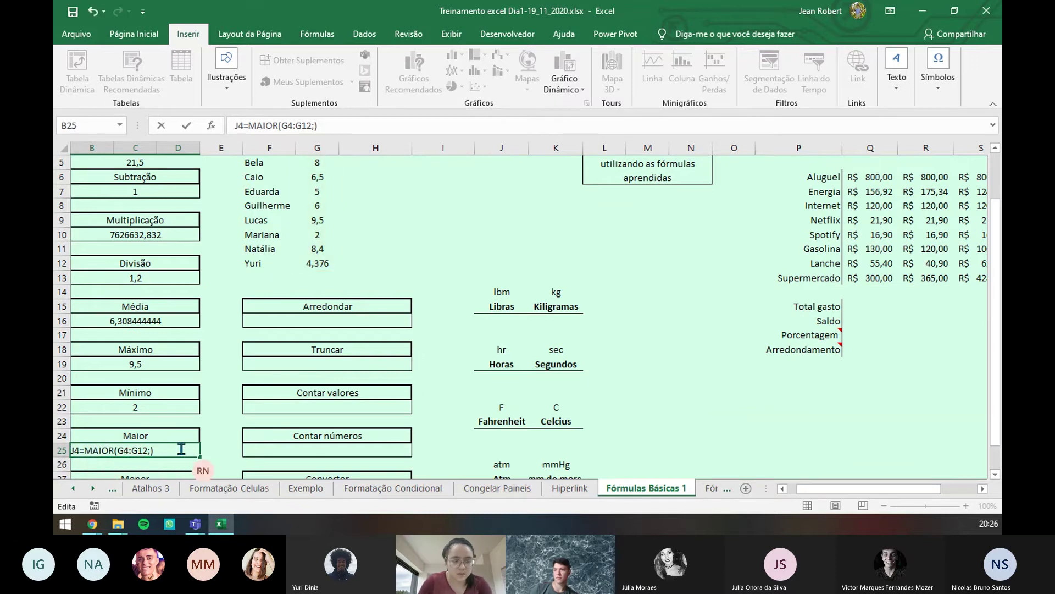
key(BackSpace)
key(BackSpace)
key(BackSpace)
key(BackSpace)
key(BackSpace)
key(BackSpace)
key(BackSpace)
key(BackSpace)
key(BackSpace)
key(BackSpace)
key(BackSpace)
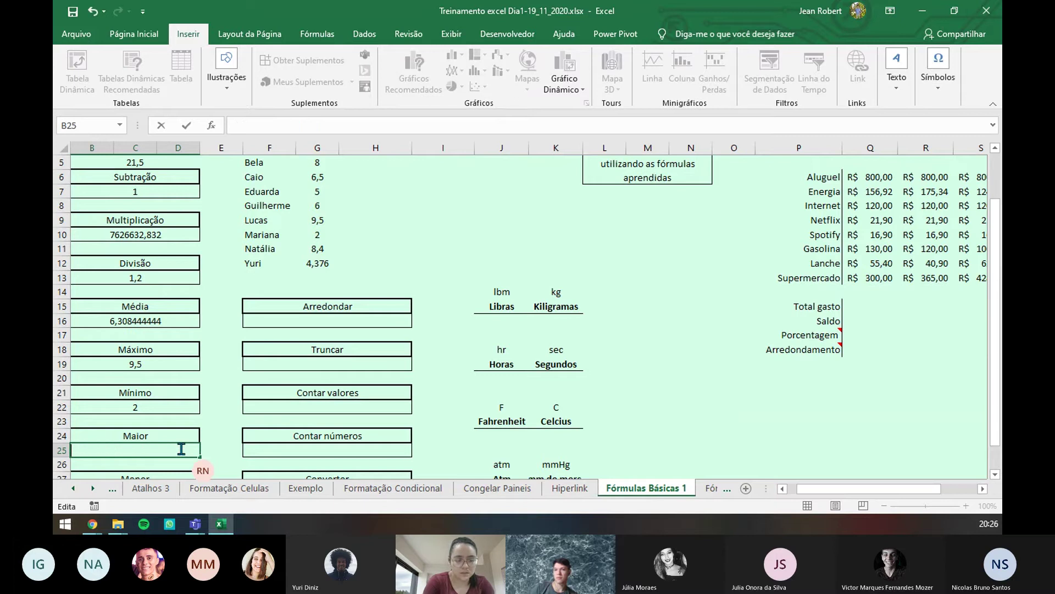
- Re-enter =MAIOR(G4:G12;J4) so Maior shows 9,5 for the J4 position
text(=maio)
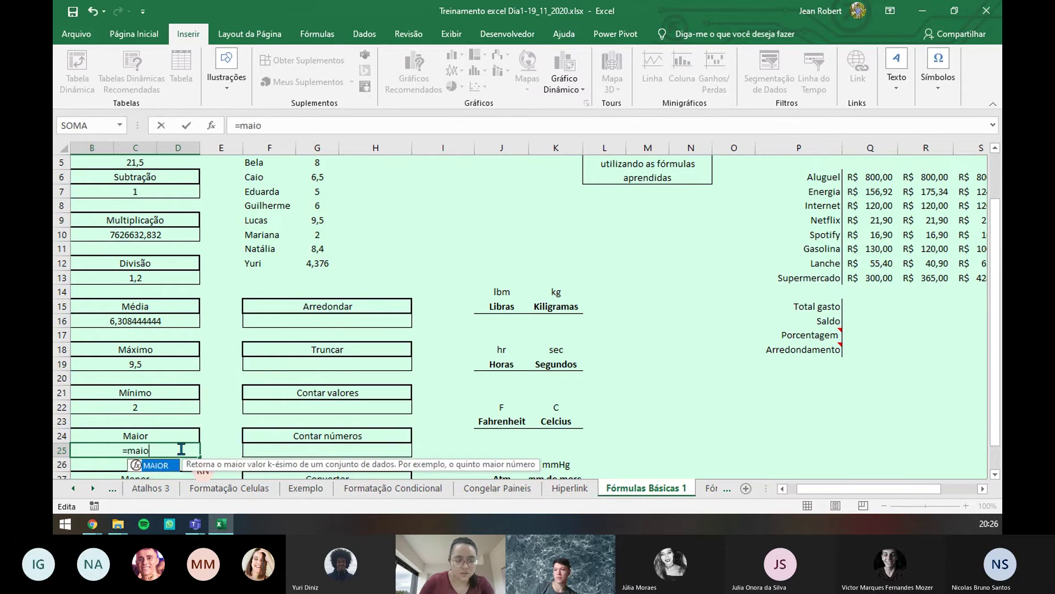
key(Tab)
scroll(299, 203, up, 2)
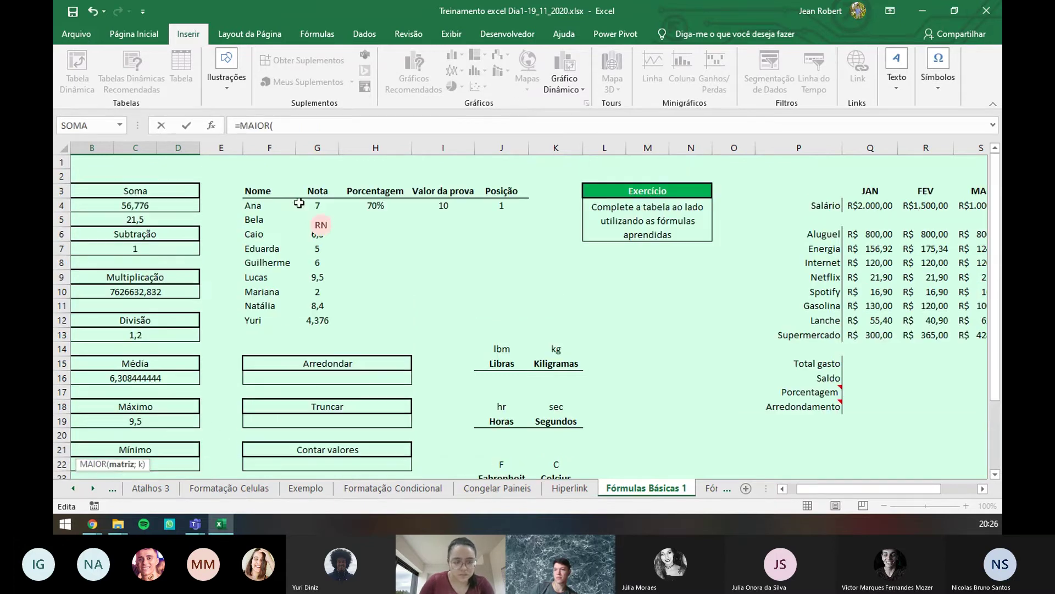
drag(317, 205, 319, 317)
text(;)
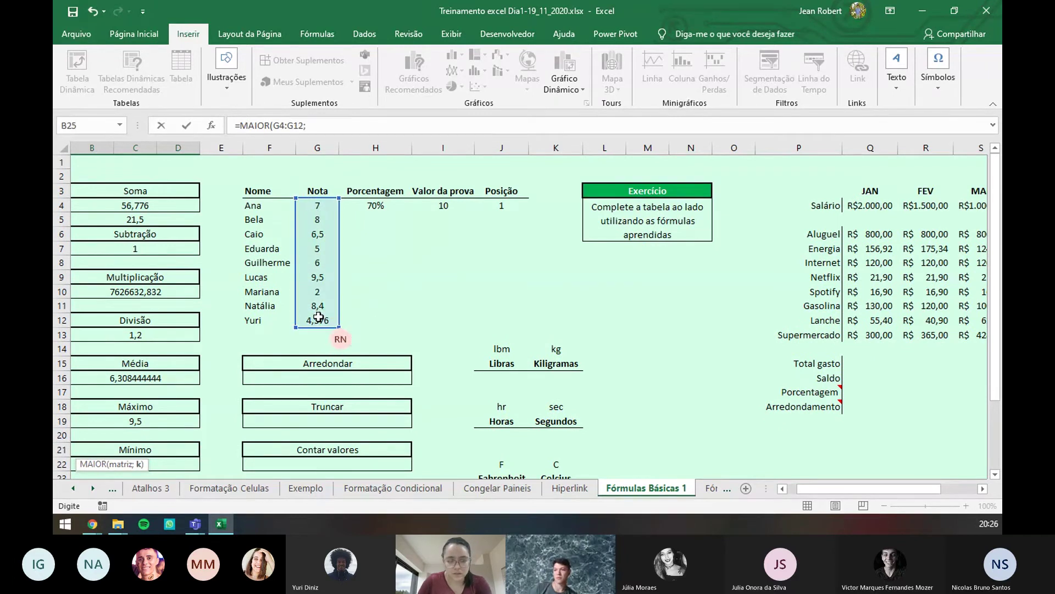
click(492, 205)
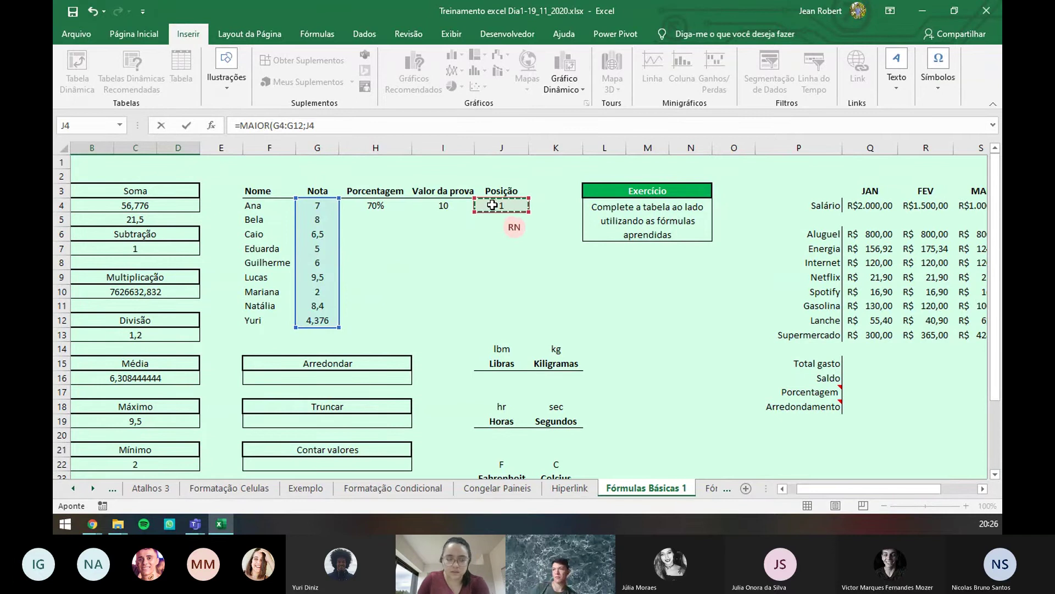
key(Return)
scroll(176, 407, down, 1)
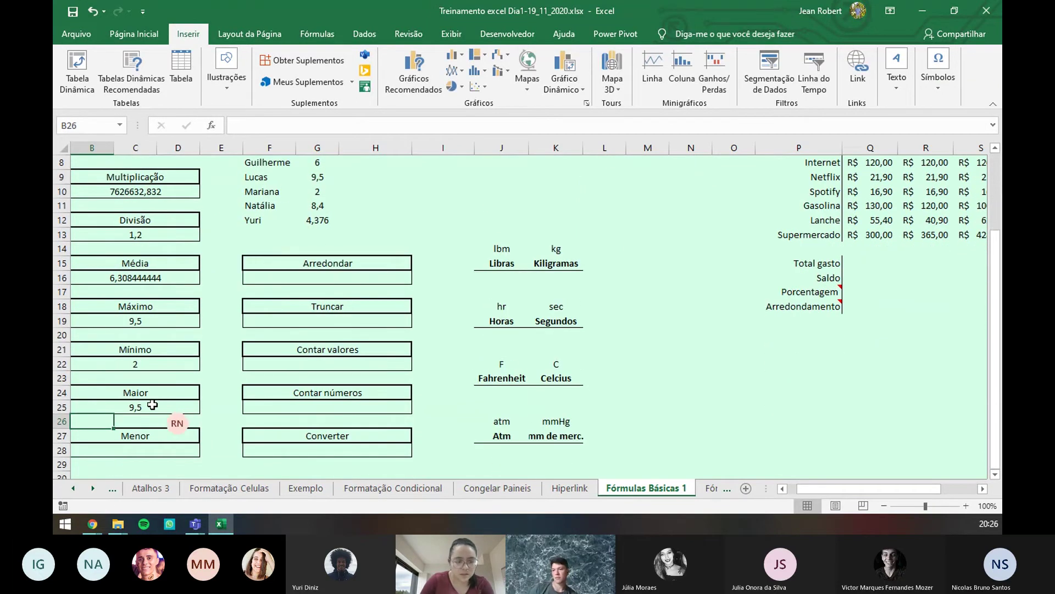
scroll(409, 316, up, 3)
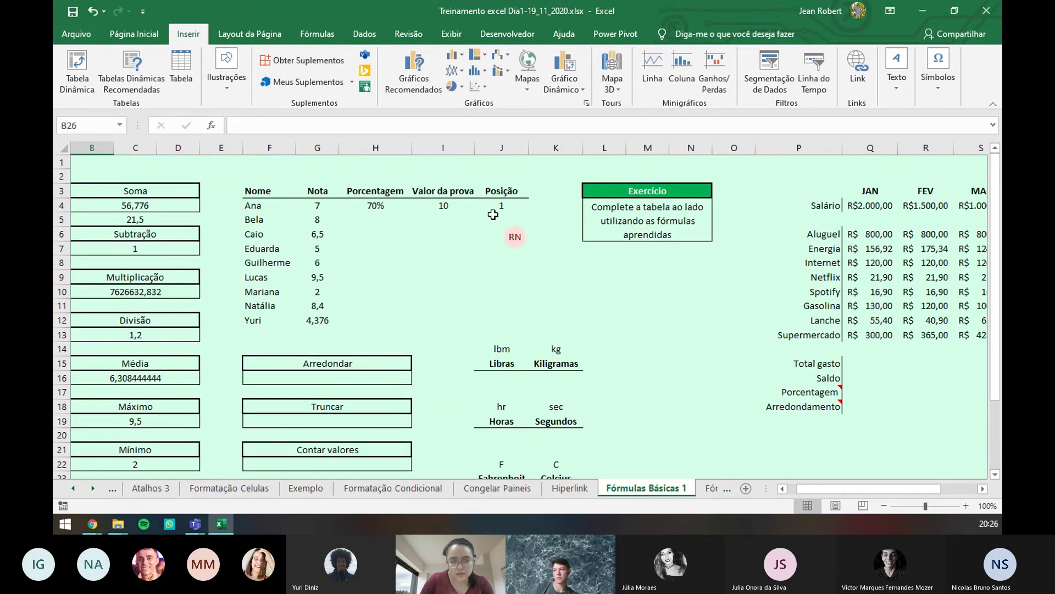
- Change the Posição value in J4 to 5
click(491, 205)
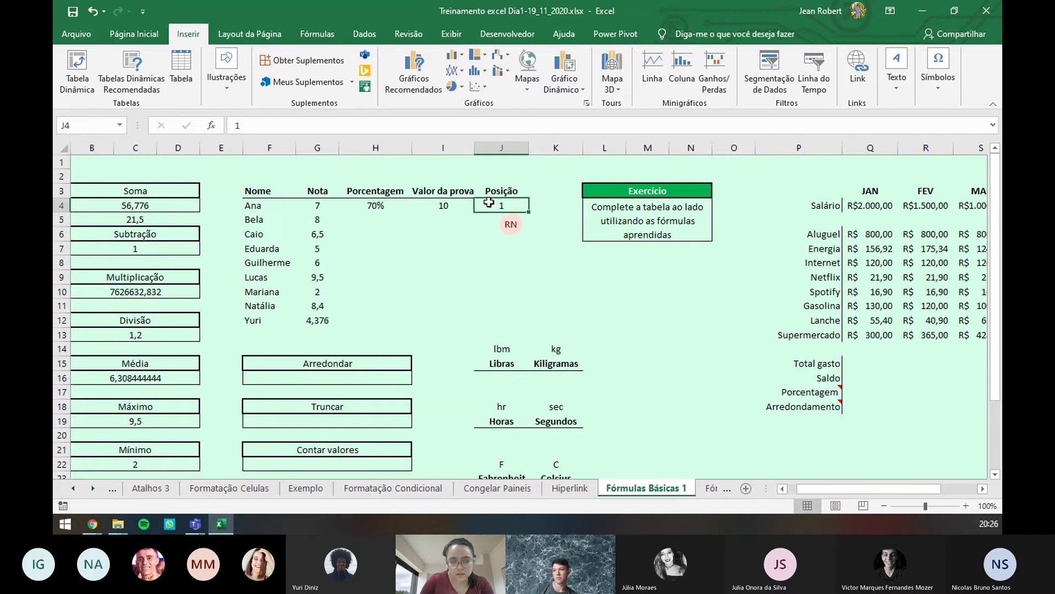
text(5)
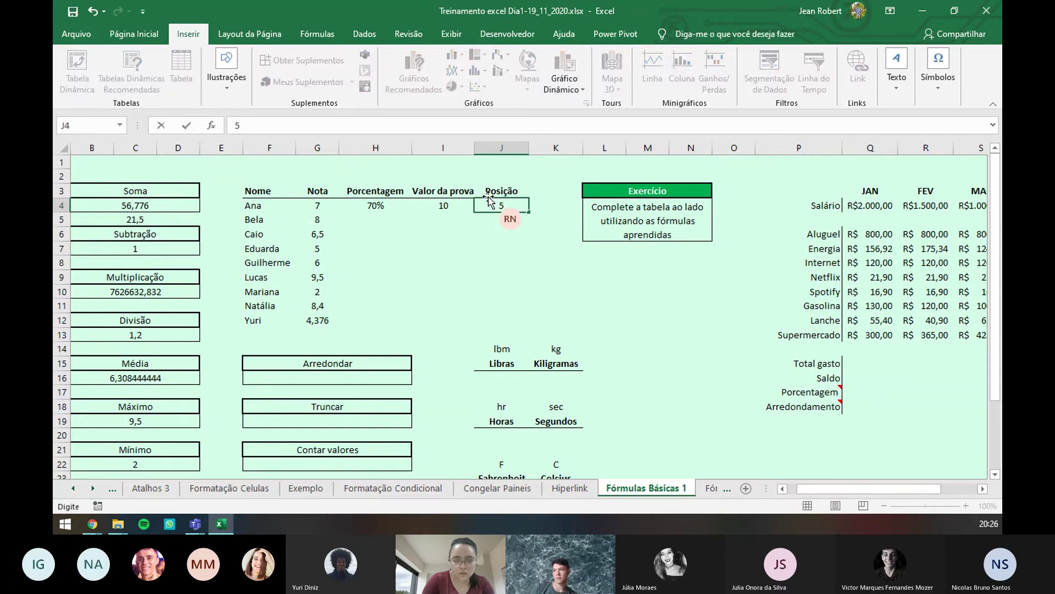
key(Return)
scroll(133, 405, down, 3)
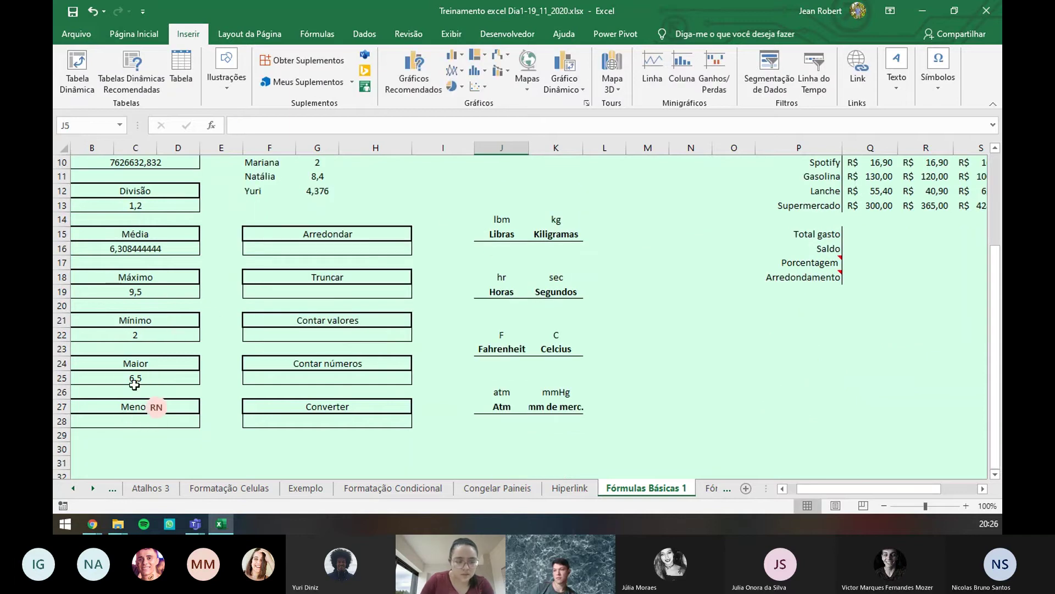
- Enter =MENOR(G4:G12;J4) in the Menor cell B28
click(132, 419)
text(=)
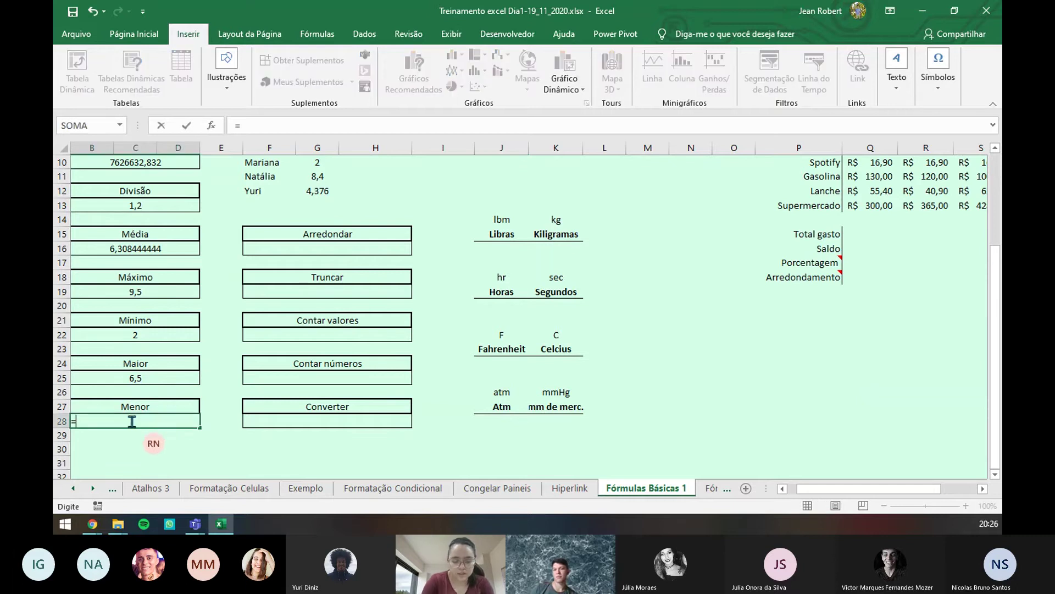
text(menor)
key(Tab)
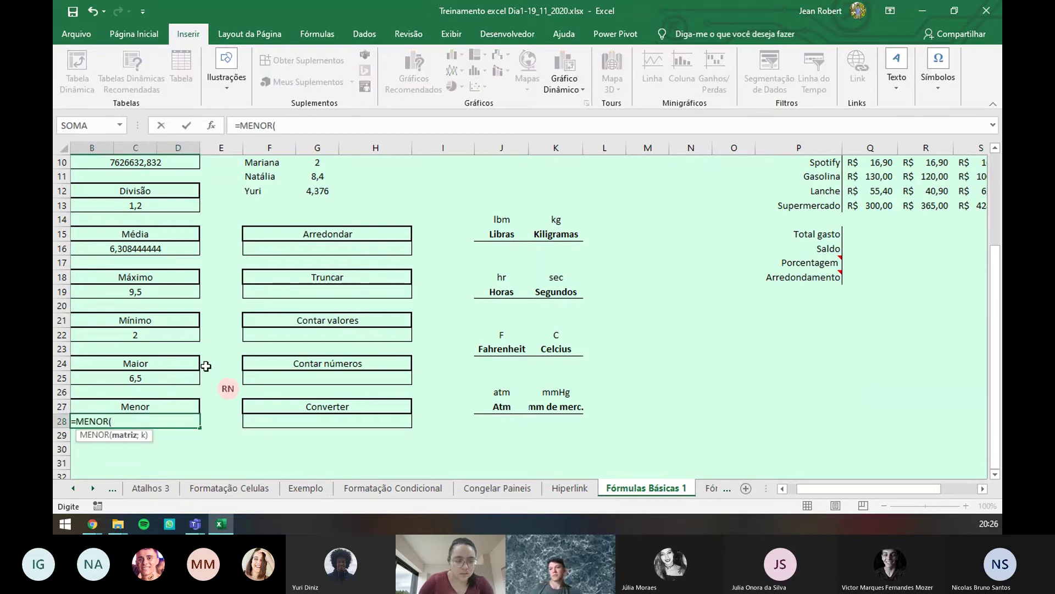
scroll(270, 238, up, 3)
drag(318, 206, 318, 321)
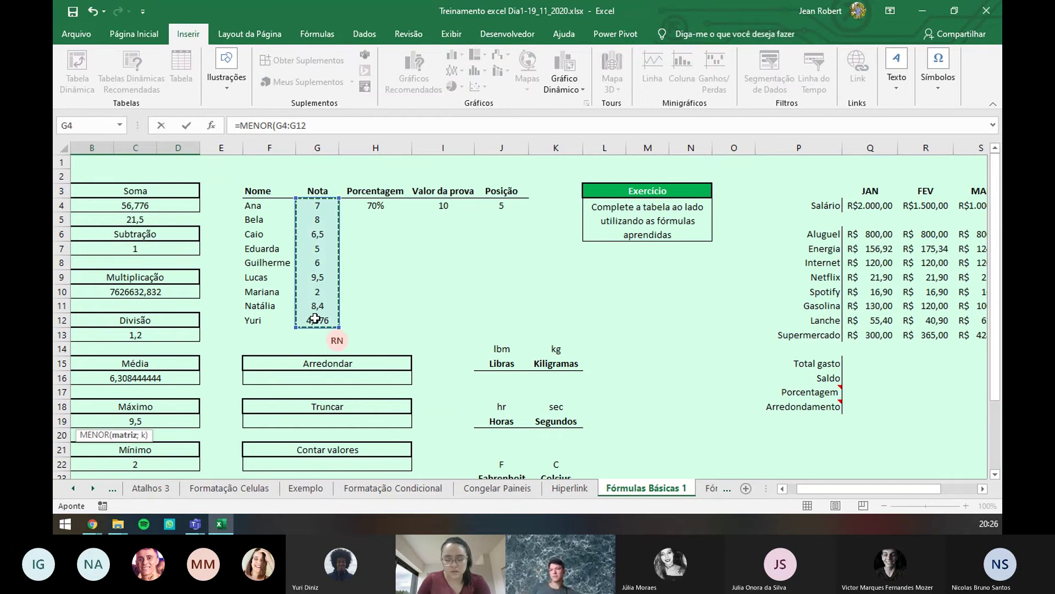
text(;)
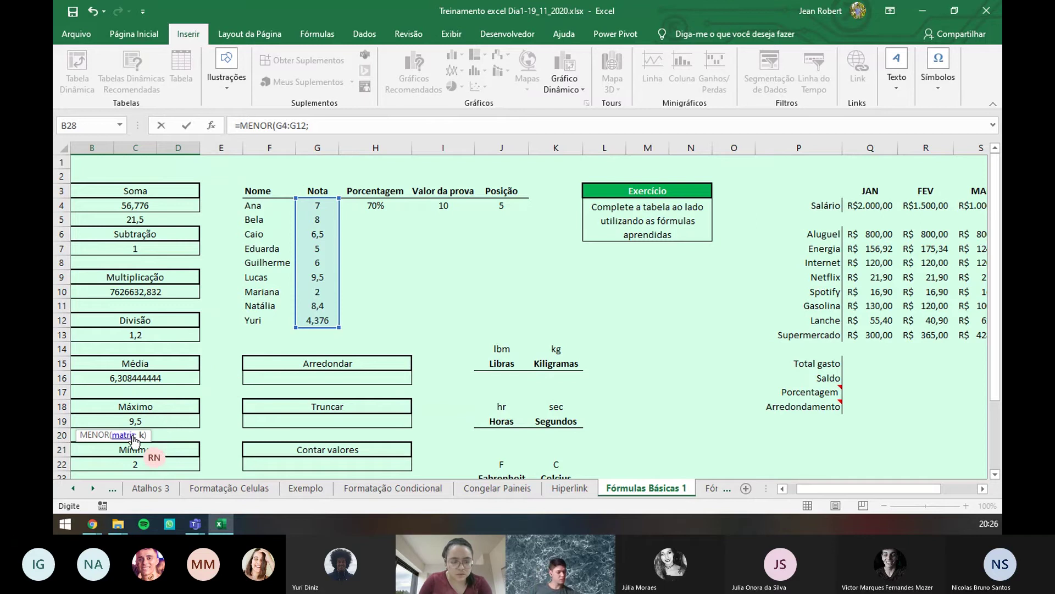
click(493, 205)
key(Return)
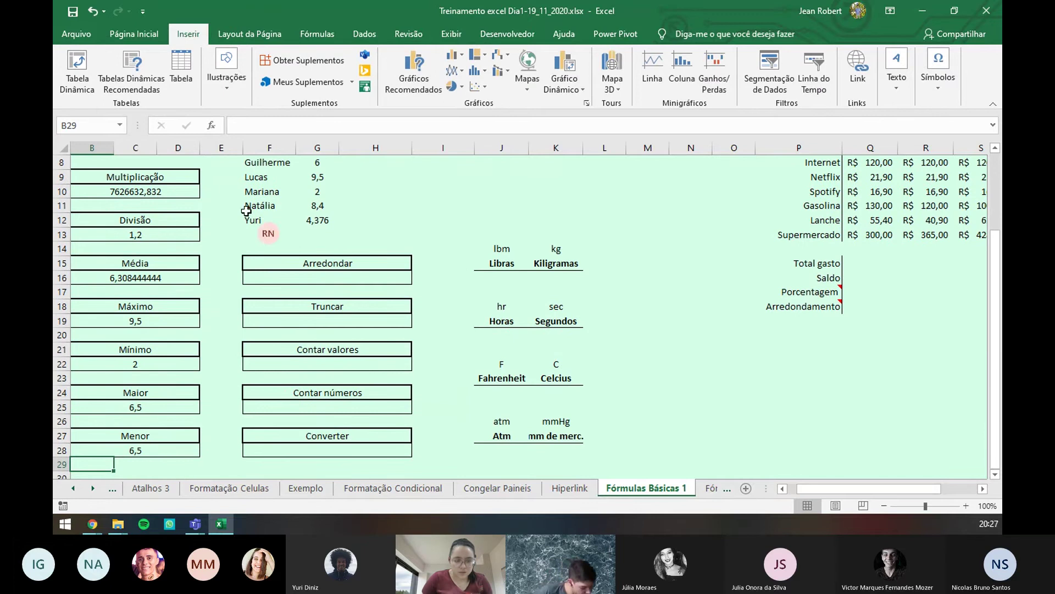
- Review the Menor formula and set Posição J4 to 1, showing Menor 2 and Maior 9,5
double_click(174, 452)
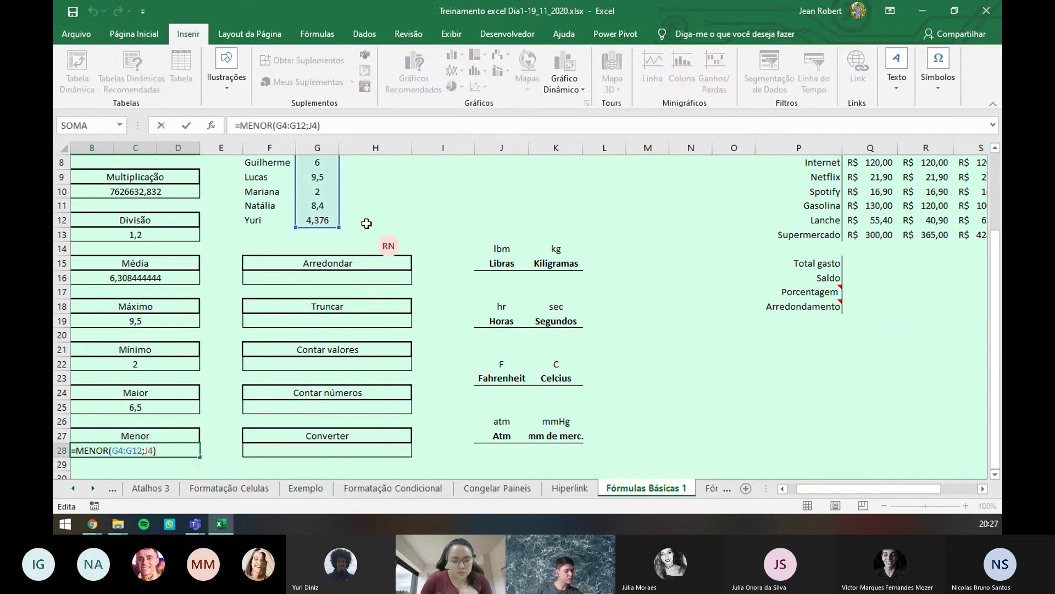
click(375, 207)
scroll(435, 224, up, 3)
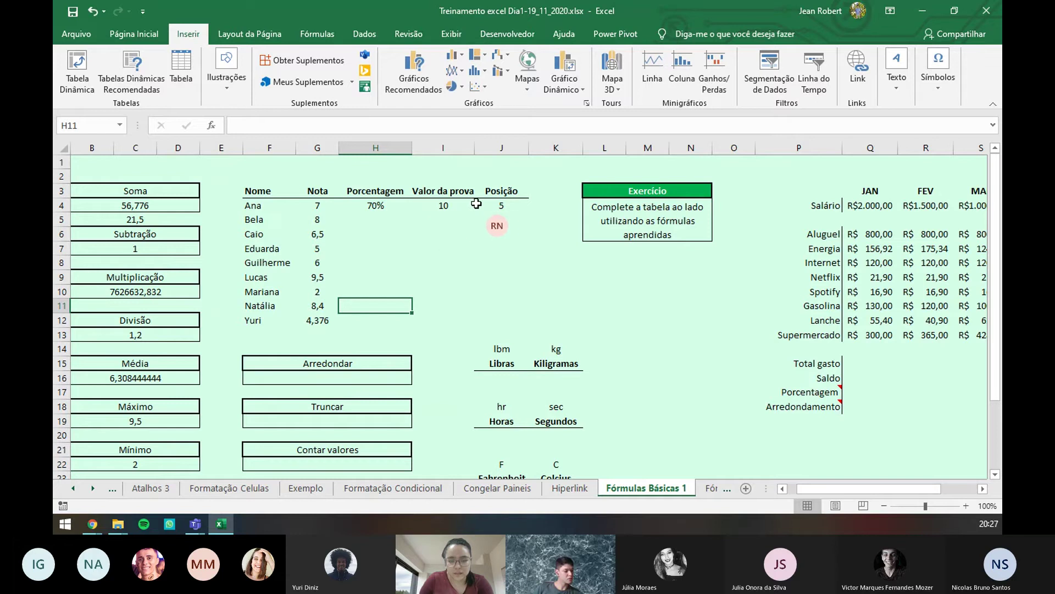
click(485, 205)
click(498, 220)
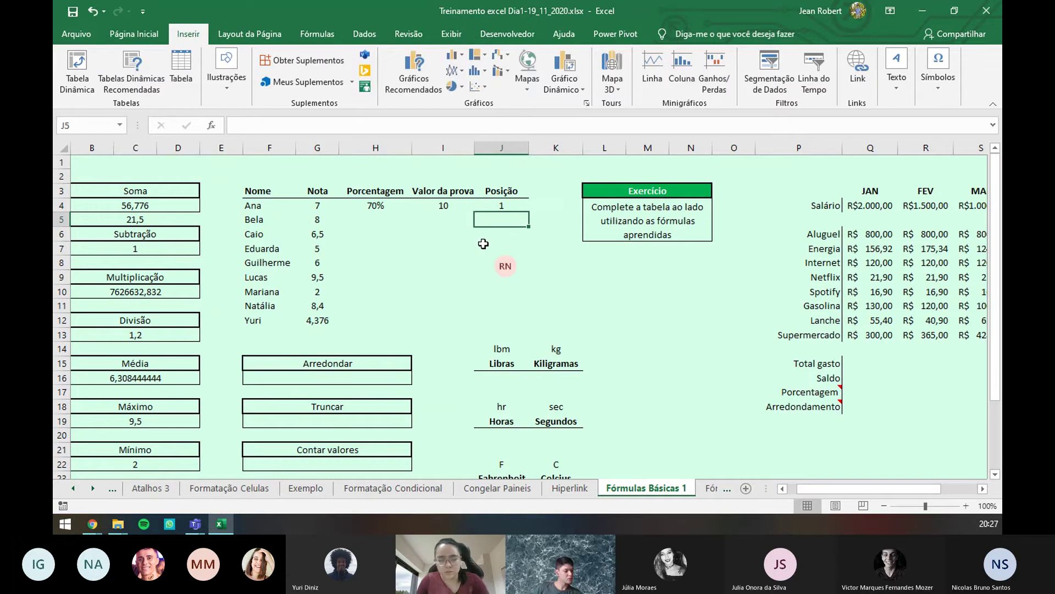
scroll(270, 354, down, 4)
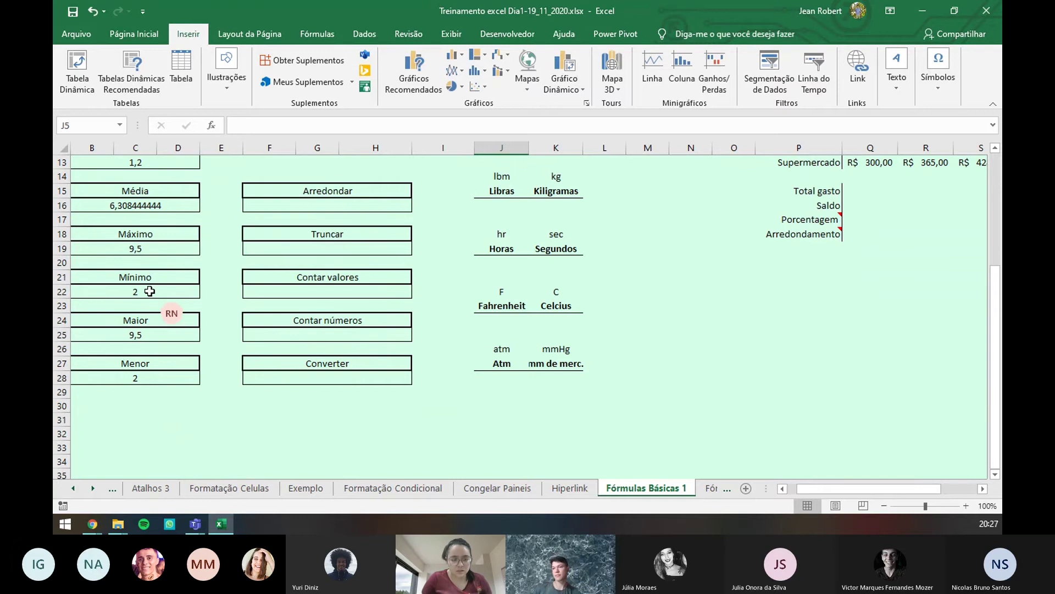
scroll(268, 311, up, 2)
scroll(268, 312, up, 3)
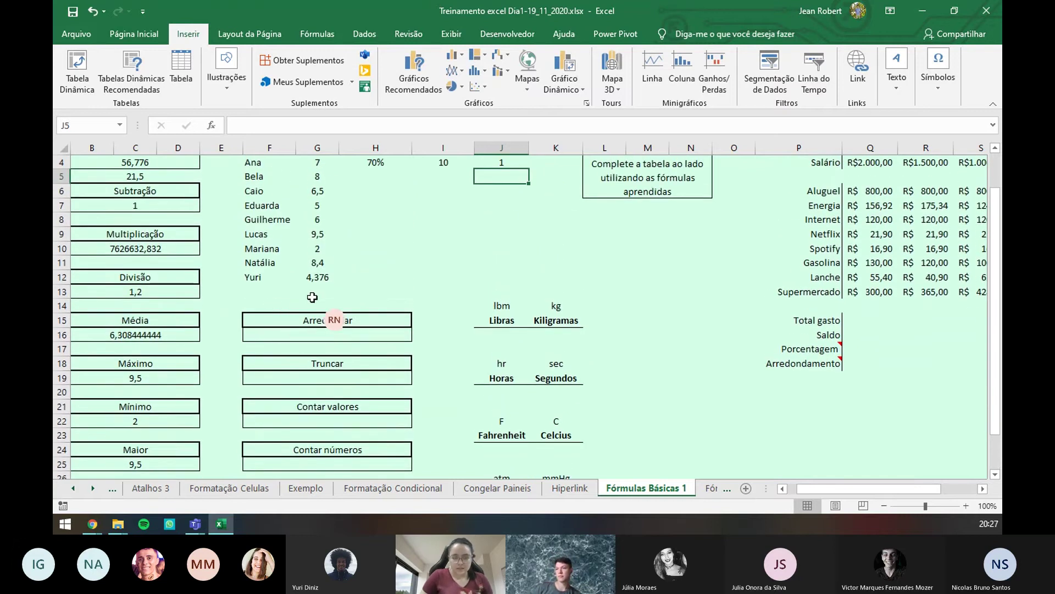
- Enter =G5/I4 in H5 to divide Bela's grade by the exam value
click(382, 206)
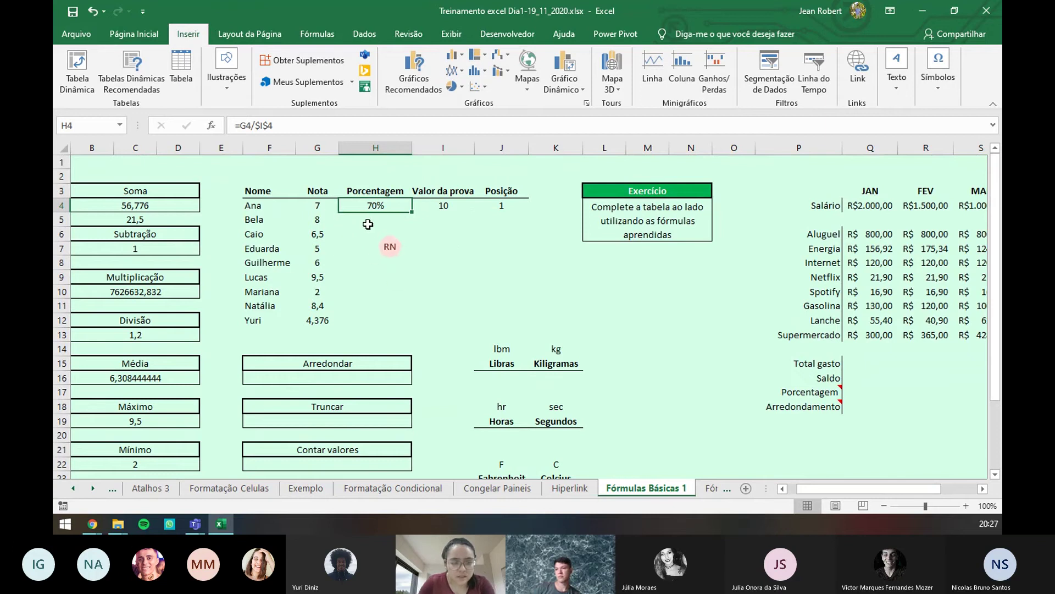
click(368, 224)
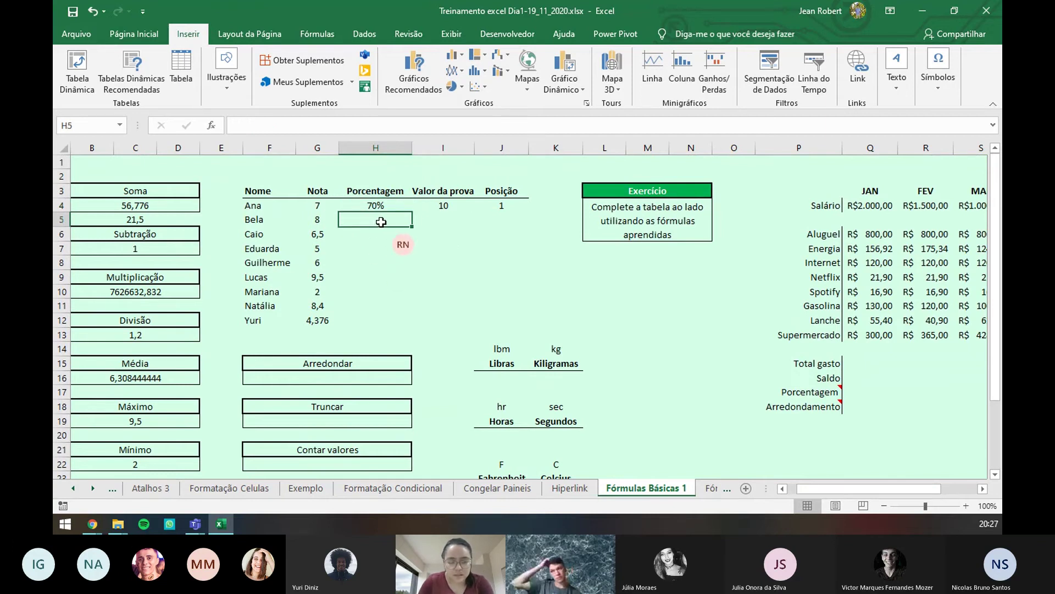
text(=)
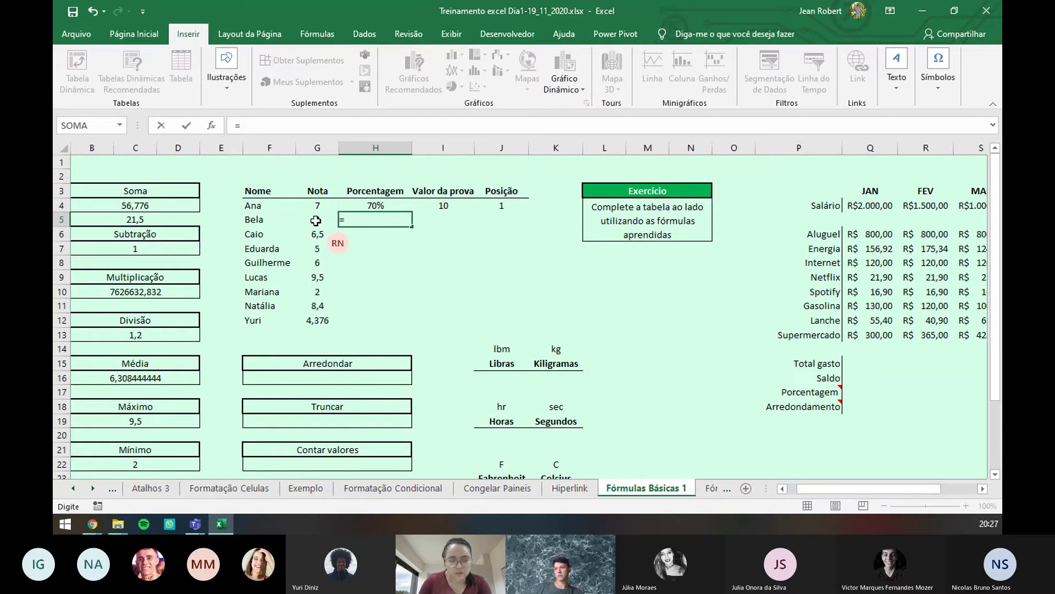
click(316, 220)
text(/)
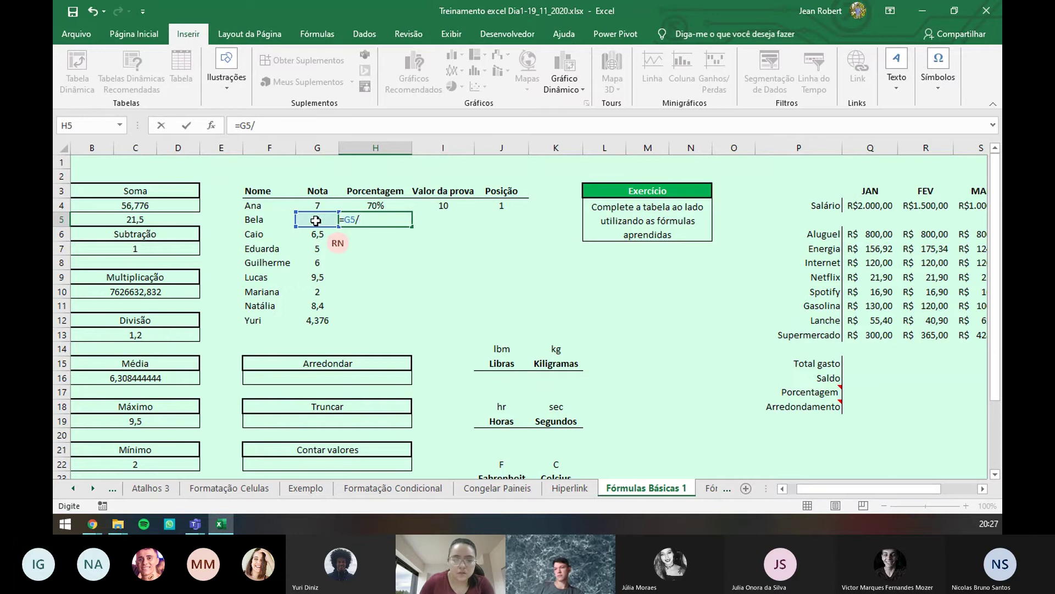
click(426, 206)
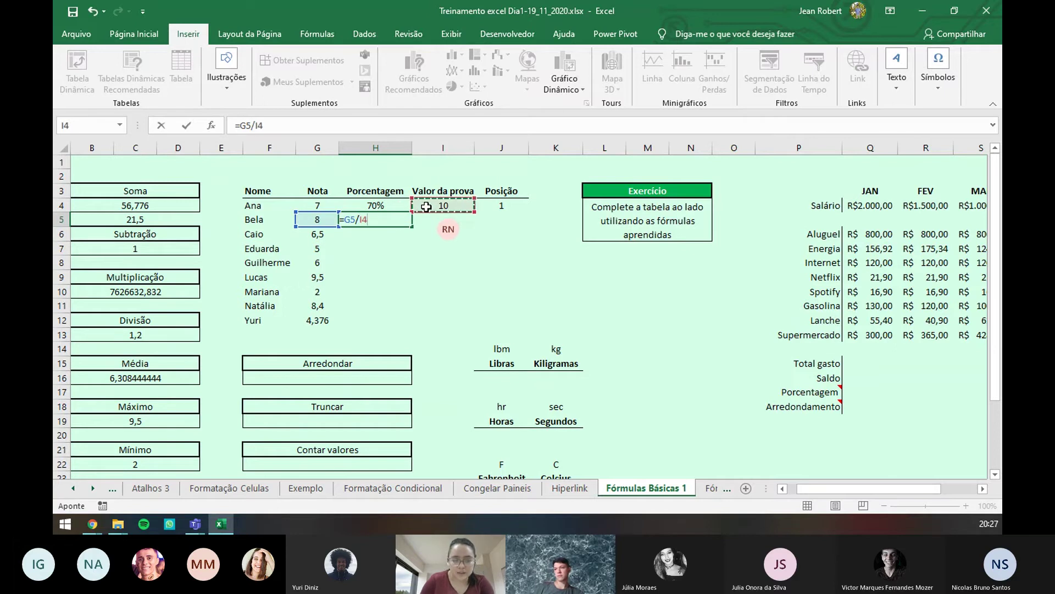
key(Return)
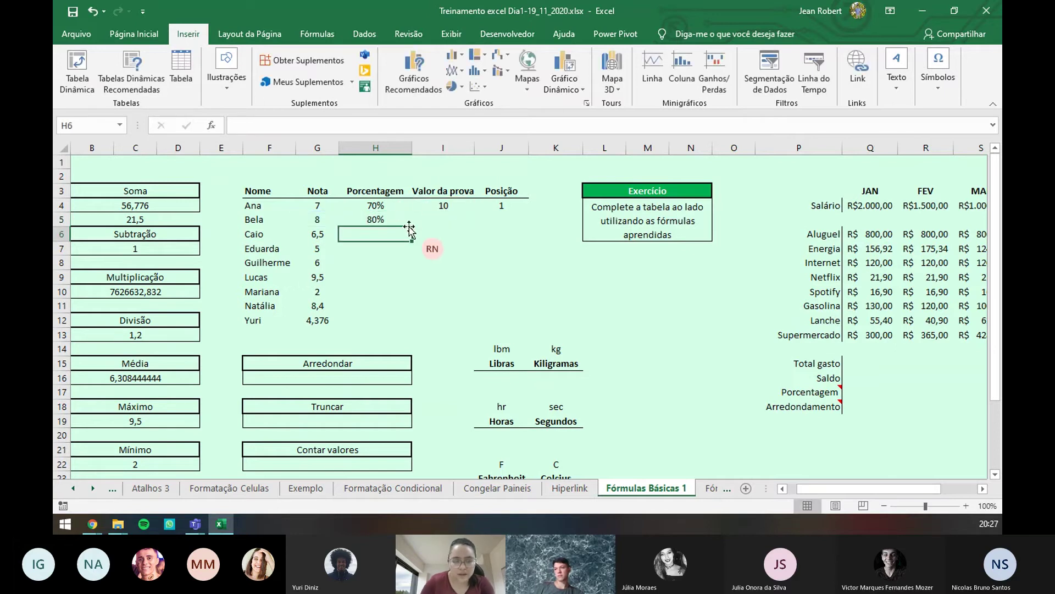
- Fill the formula down column H, undo the #DIV/0! results, and reopen H5's formula
click(391, 218)
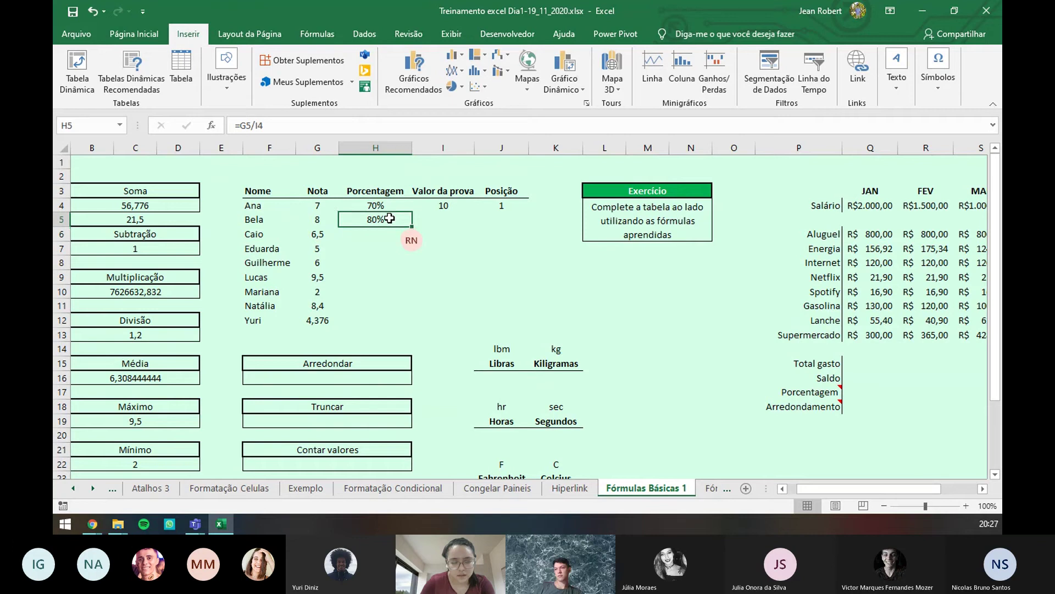
drag(413, 228, 409, 326)
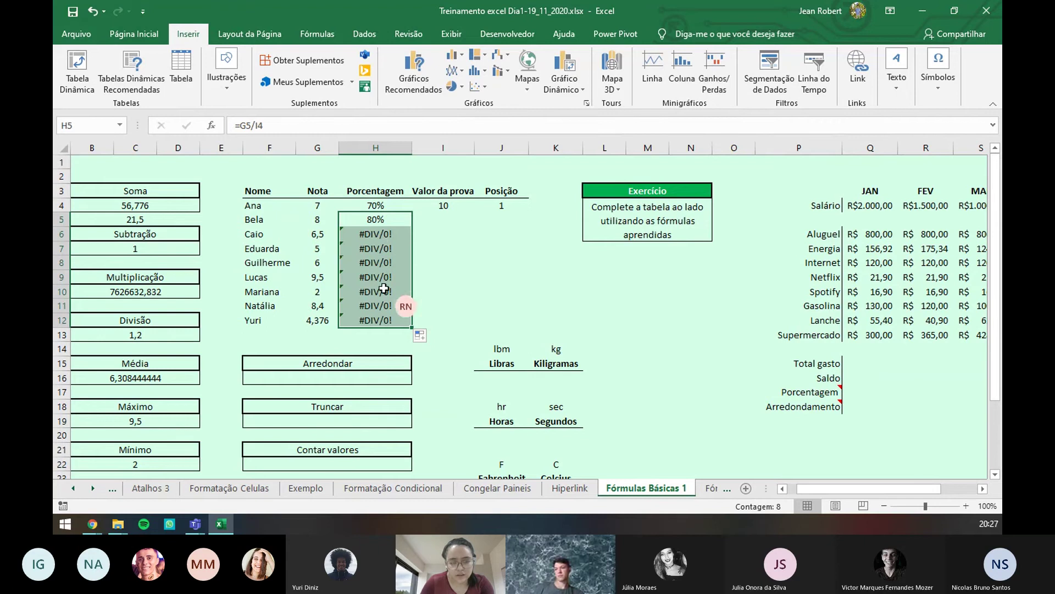
key(ctrl+z)
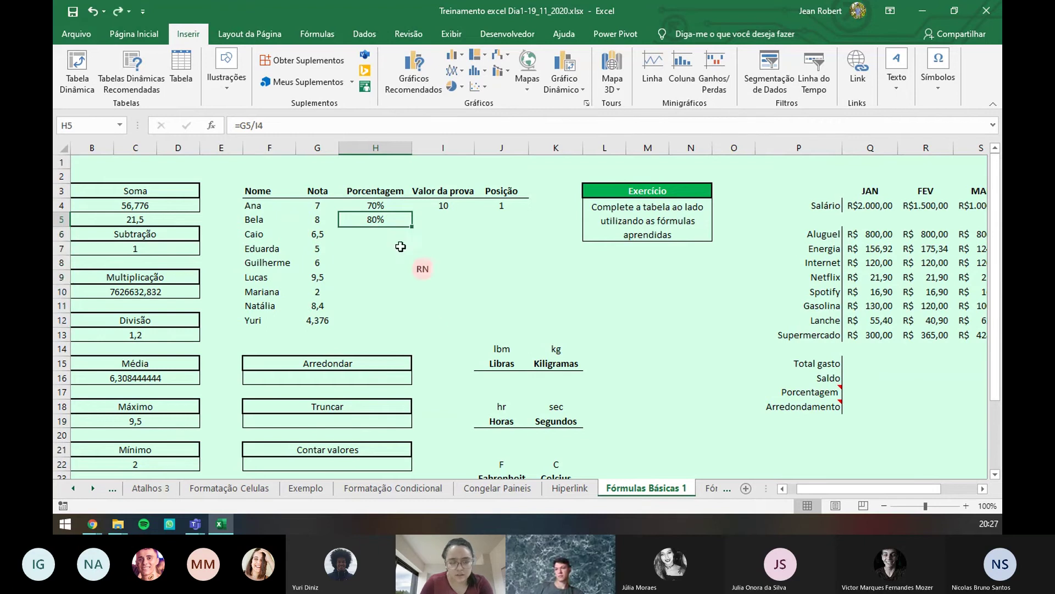
double_click(391, 219)
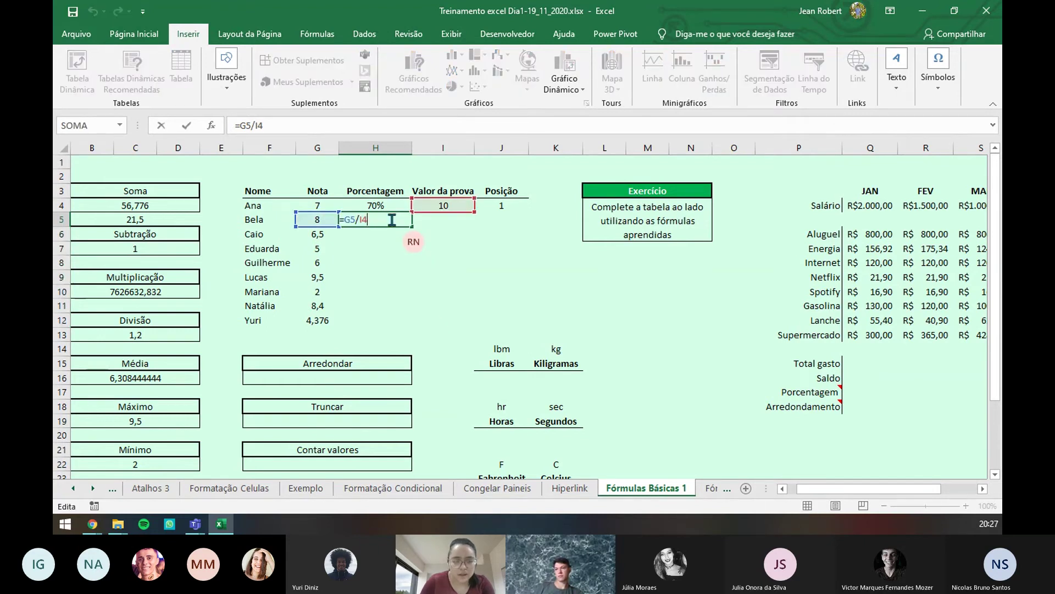
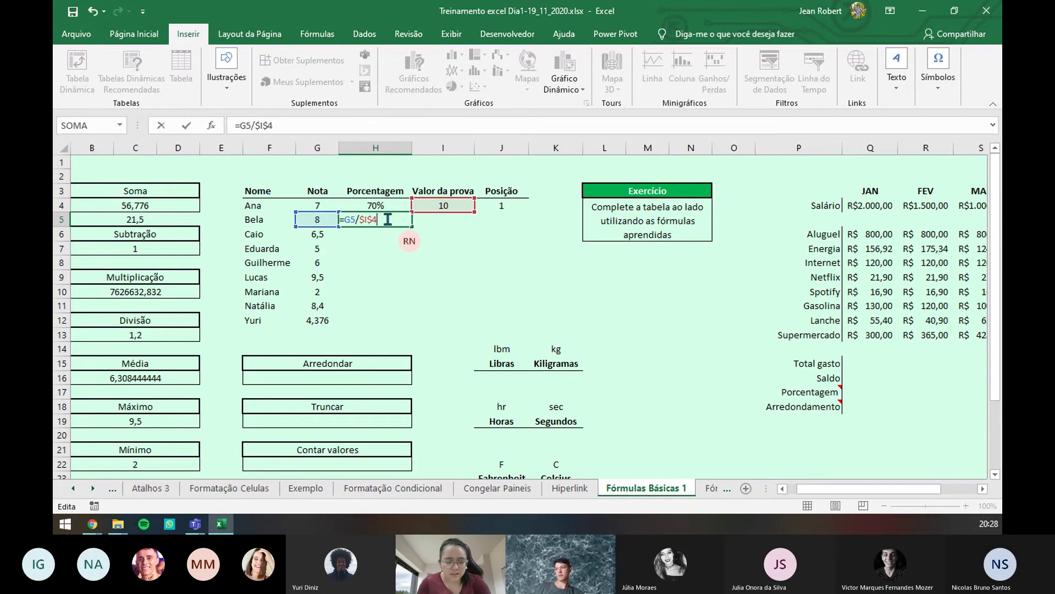
- Lock the exam value as =G5/$I$4 in H5 and fill it down to H12
key(F4)
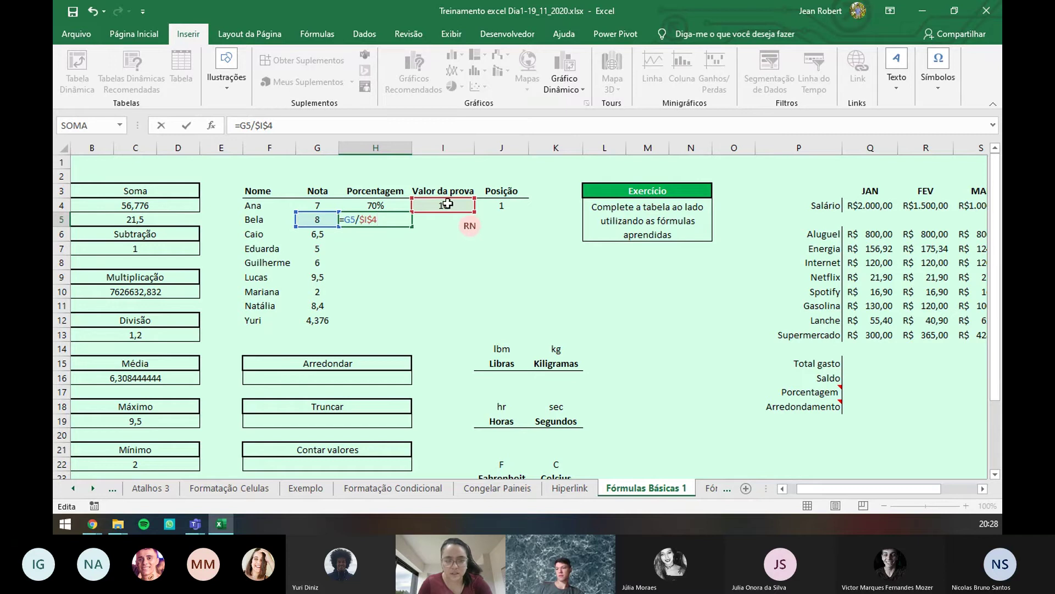
key(ctrl+Return)
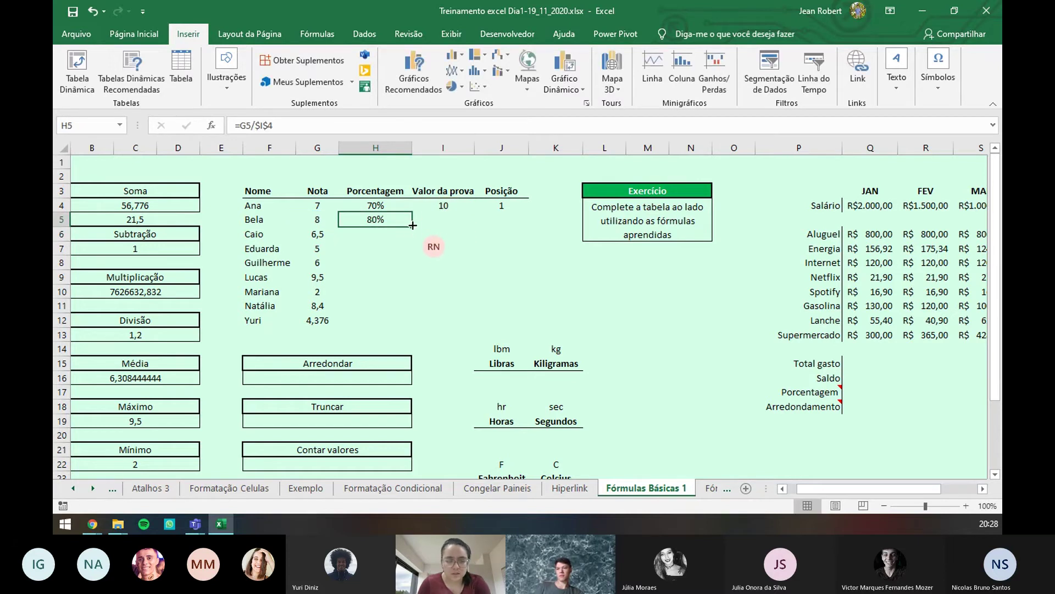
drag(412, 225, 406, 331)
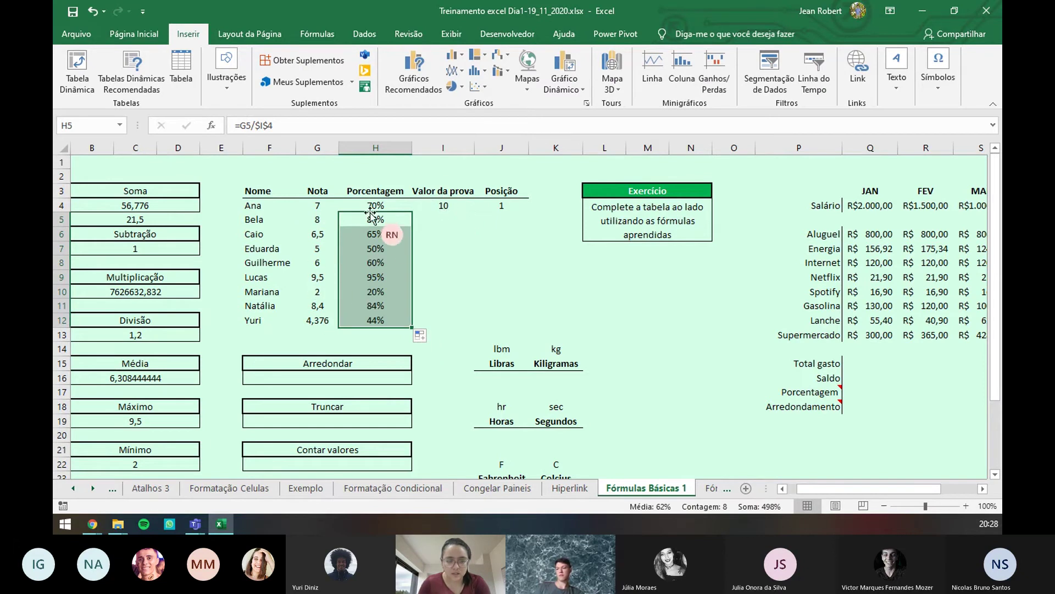
click(445, 249)
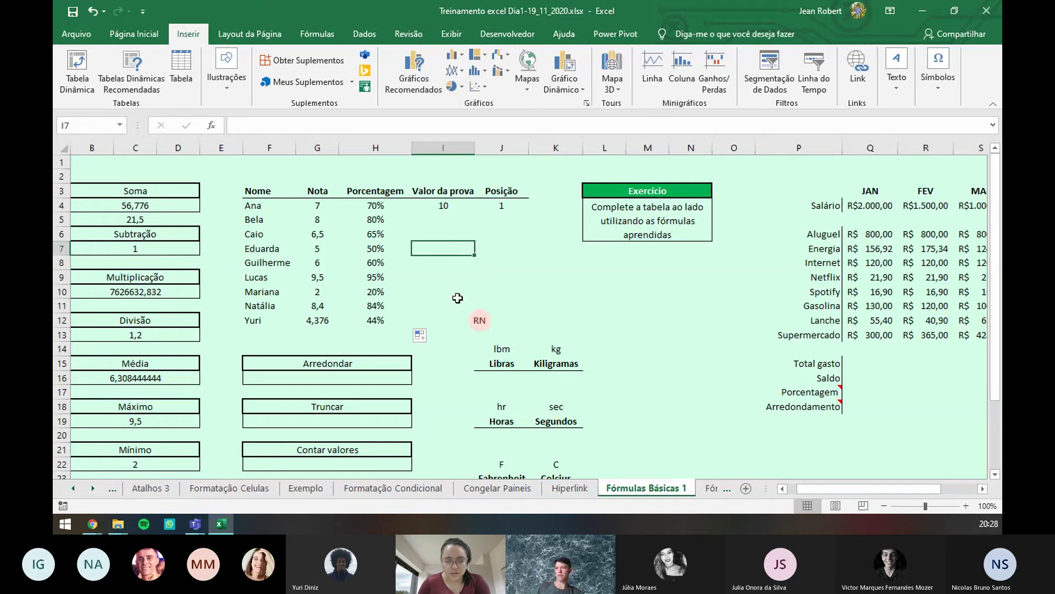
- Enter =ARRED(G12;1) in F16 to round Yuri's 4,376 grade to one decimal
scroll(458, 298, down, 2)
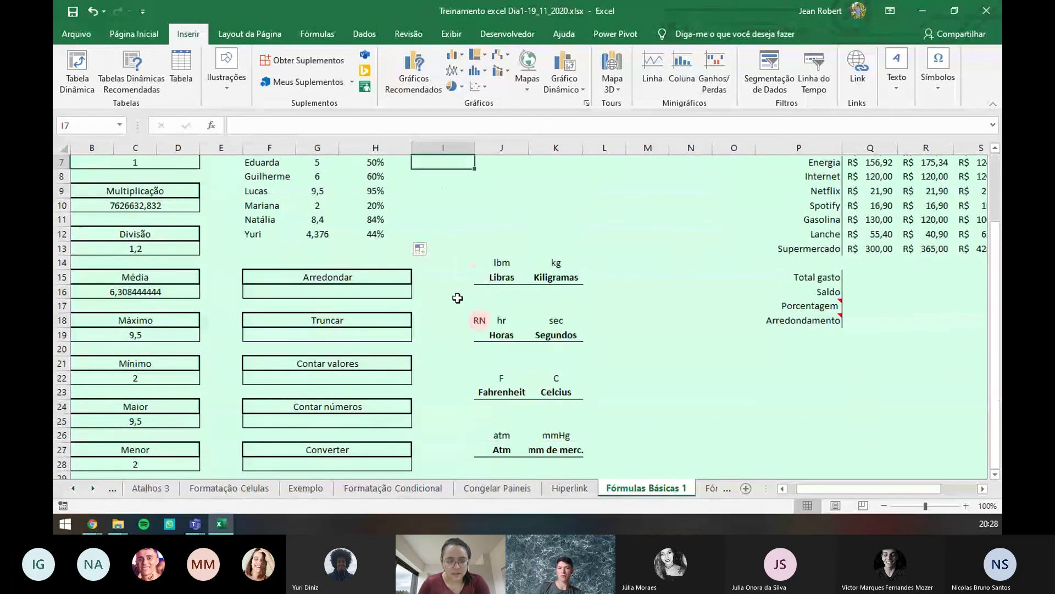
click(320, 290)
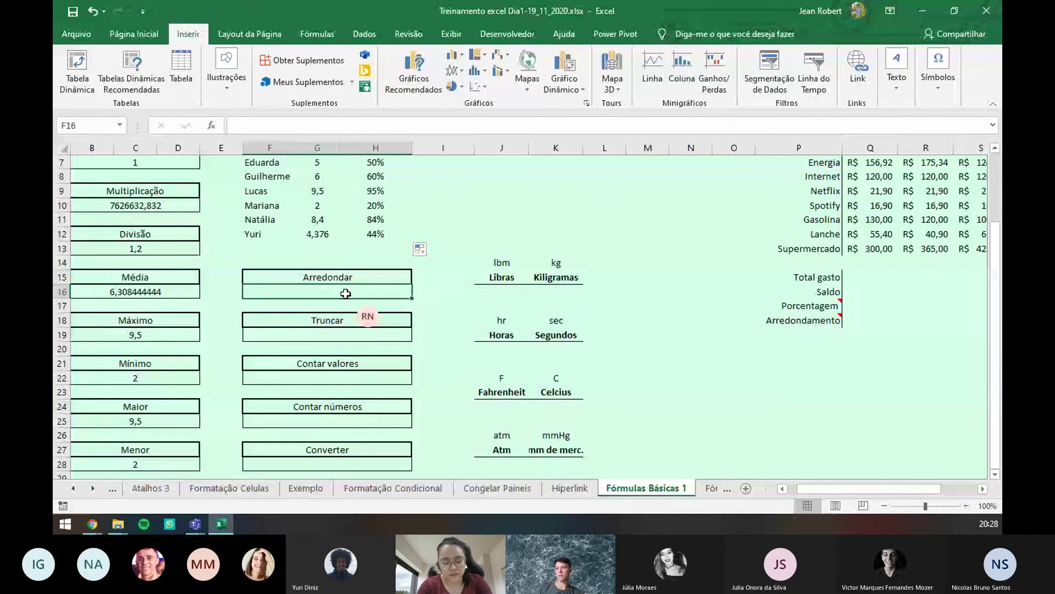
text(=ar)
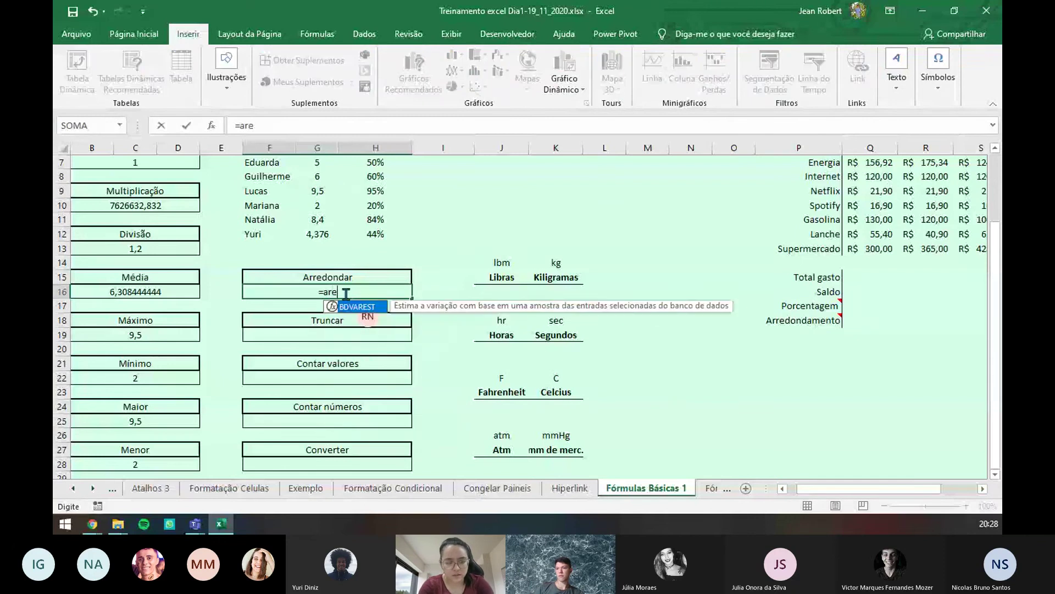
text(re)
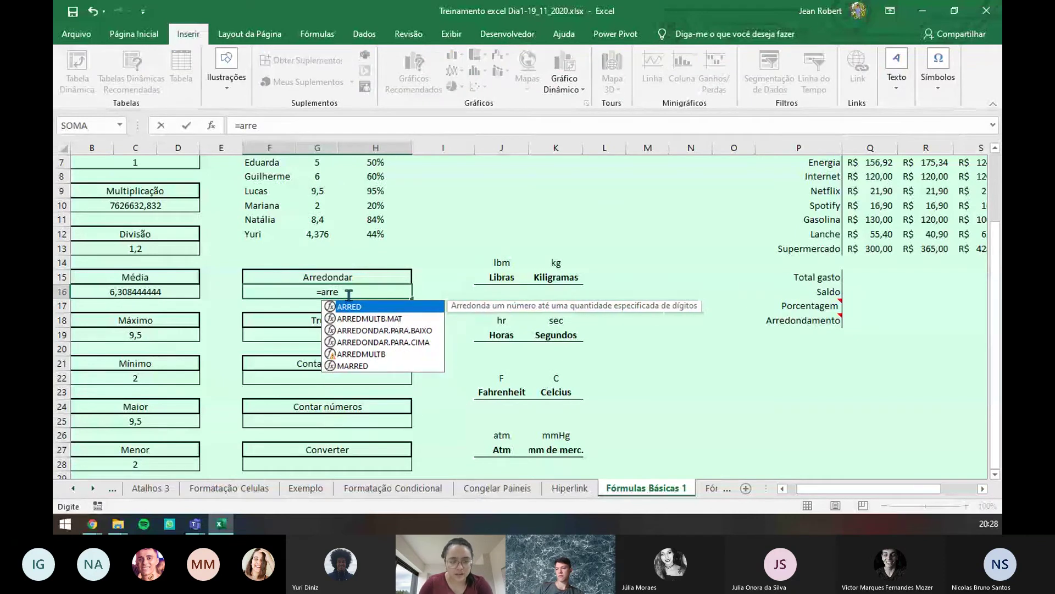
double_click(360, 307)
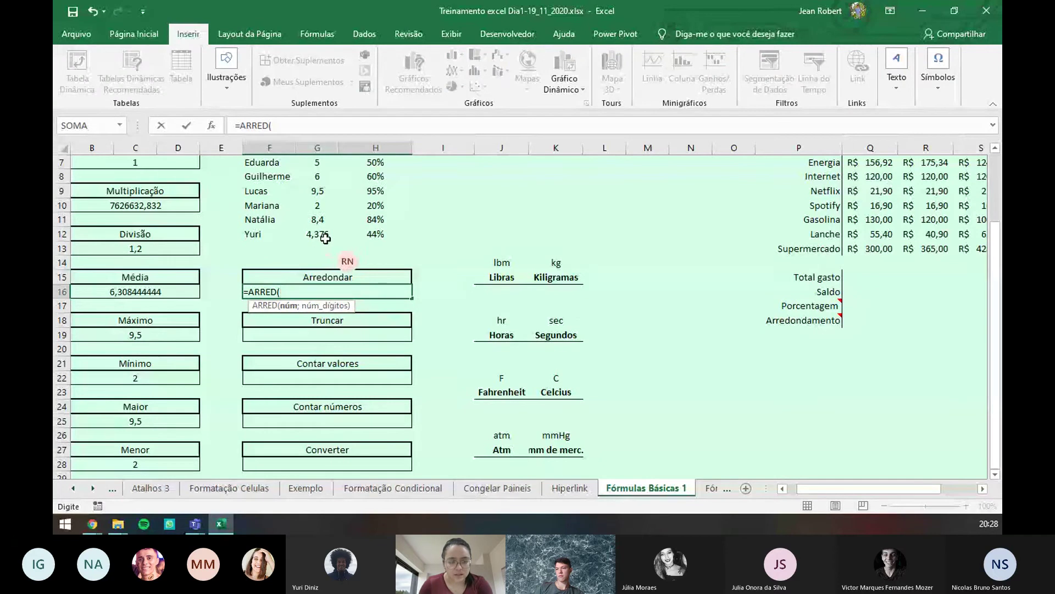
click(319, 234)
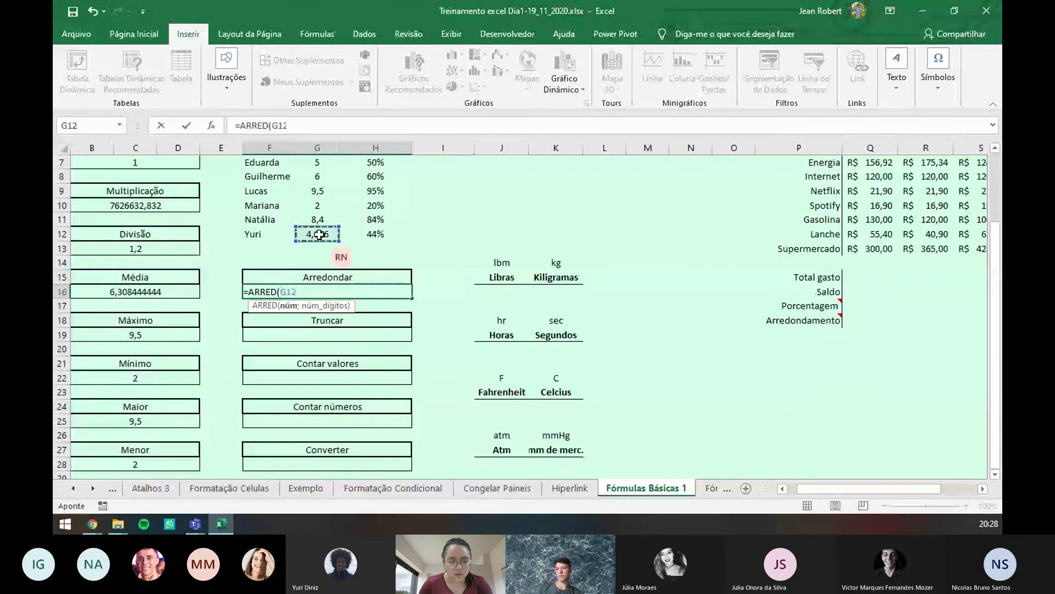
text(;)
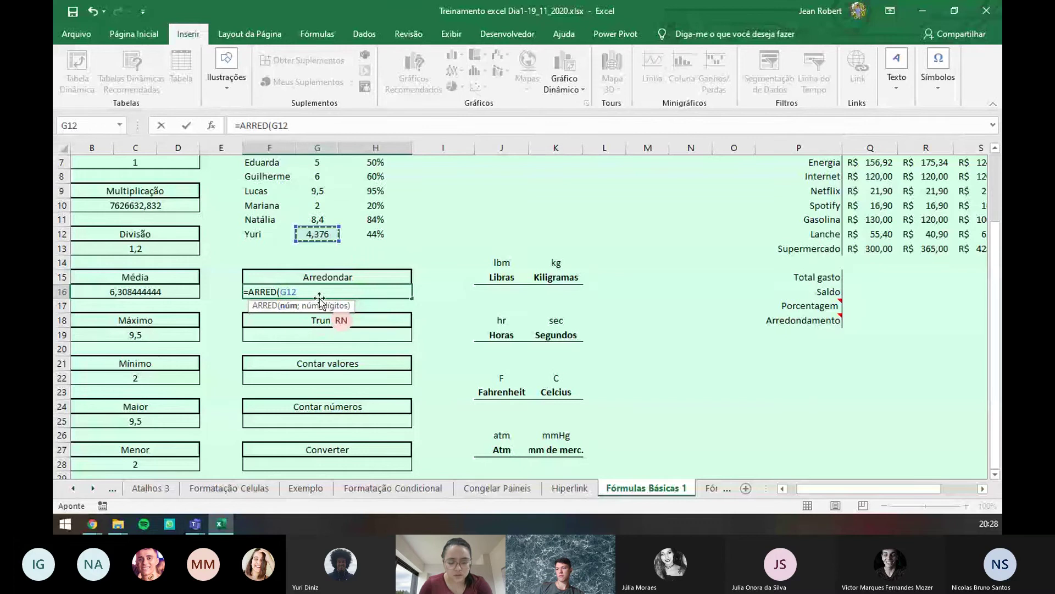
text(1)
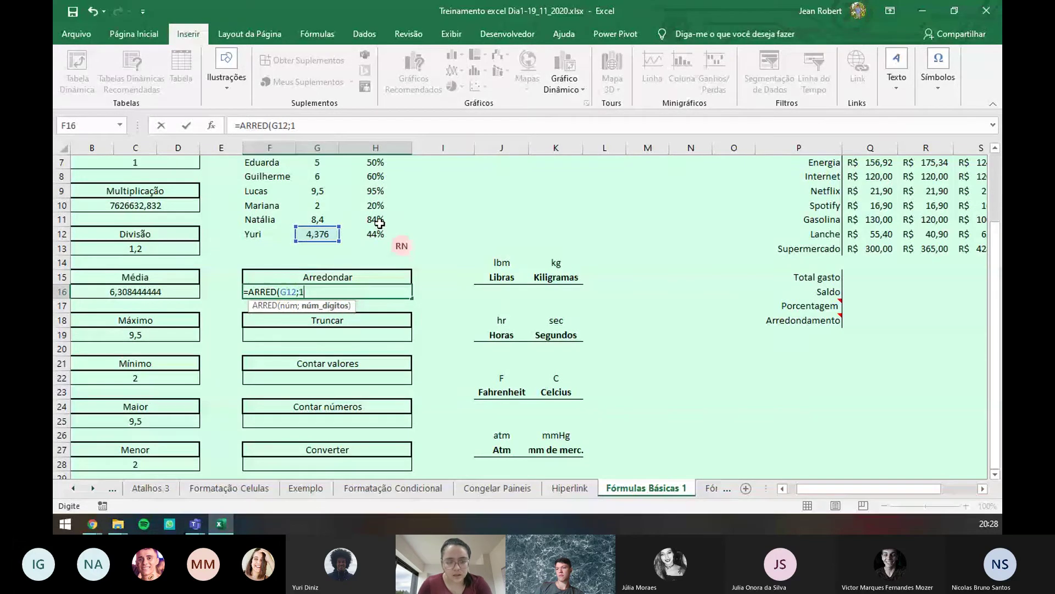
key(Return)
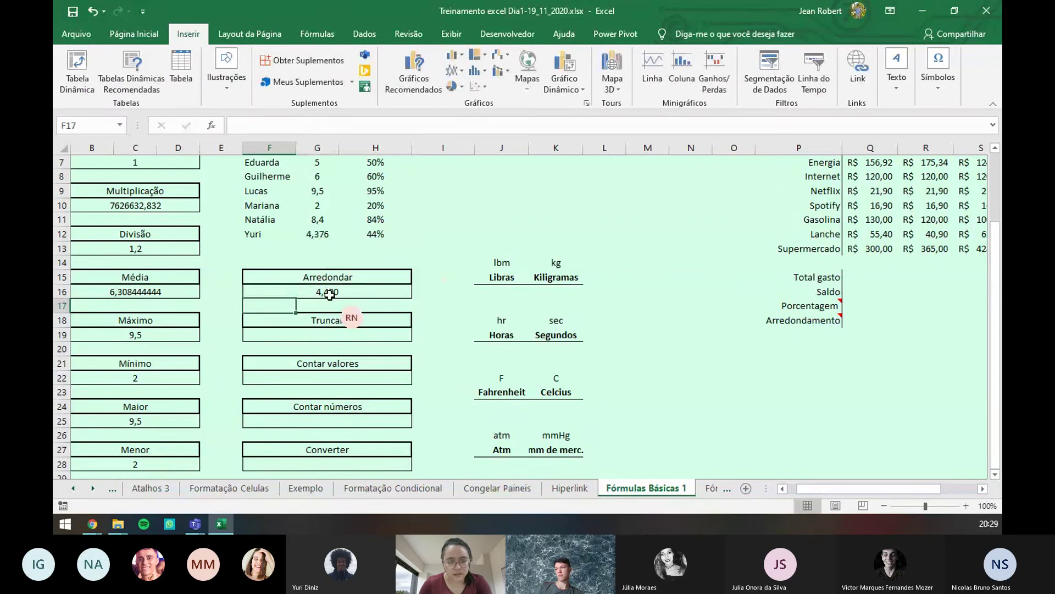
- Adjust the decimal places shown for F16's rounded result and Yuri's grade in G12
click(352, 294)
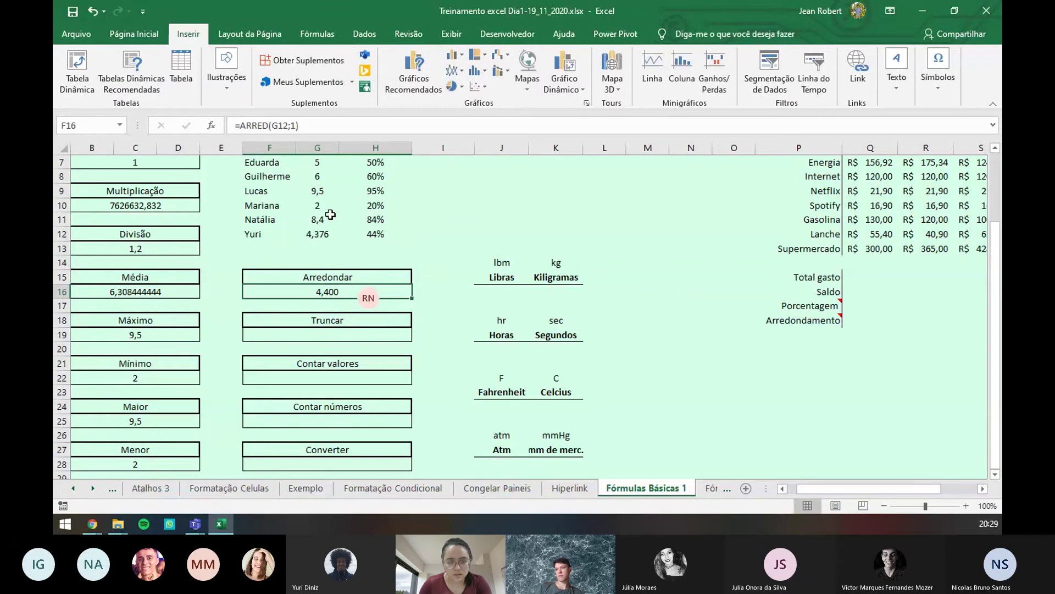
click(149, 39)
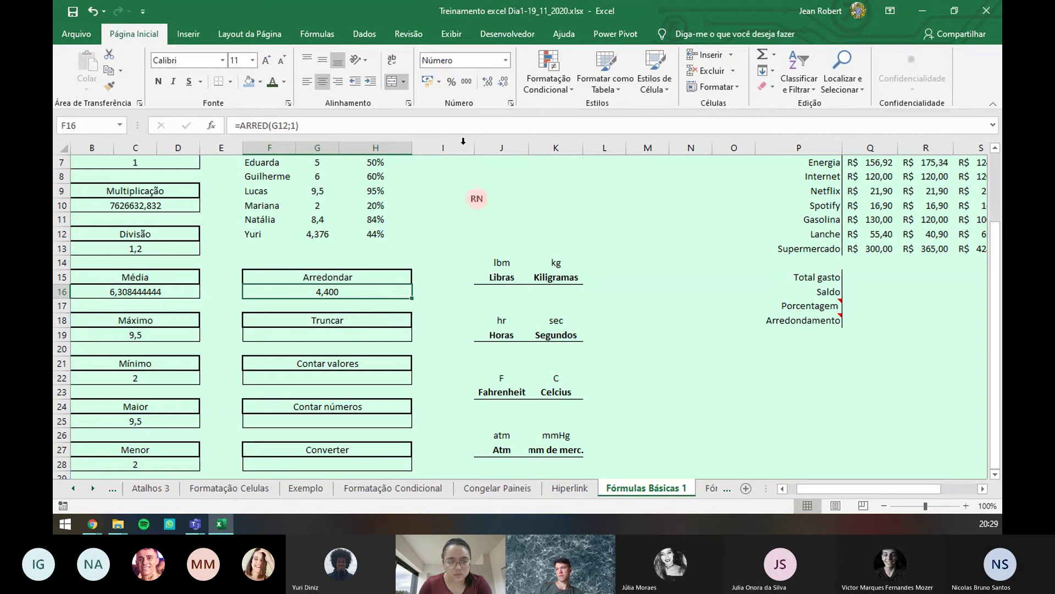
click(489, 82)
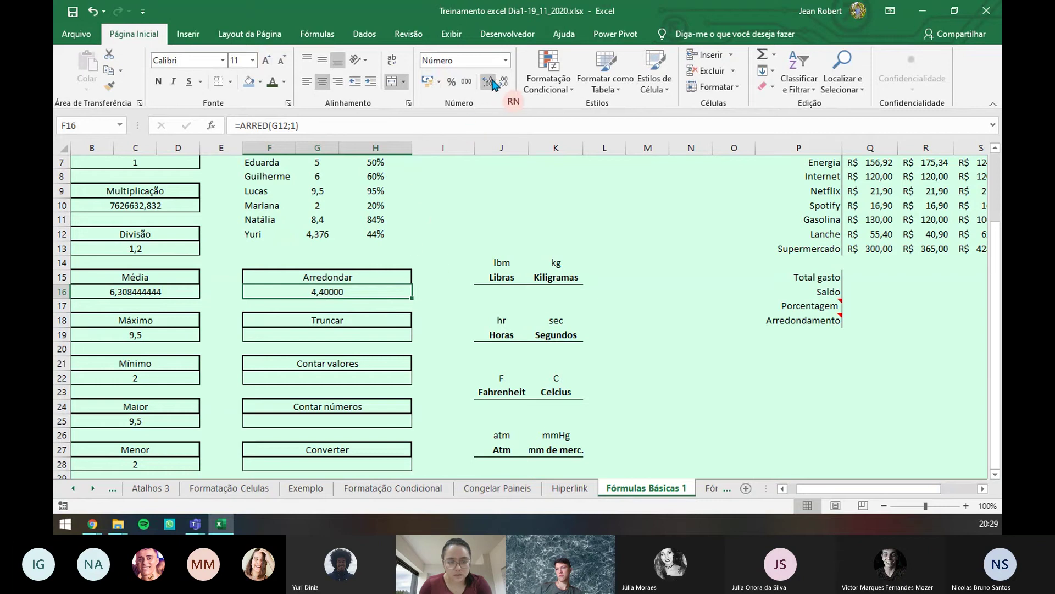
click(505, 82)
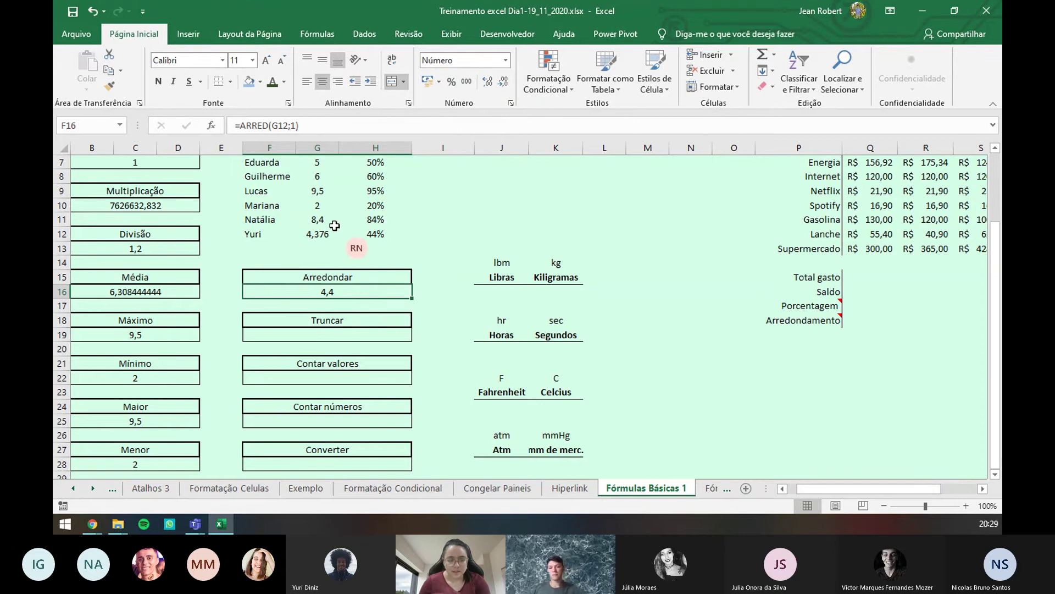
click(326, 236)
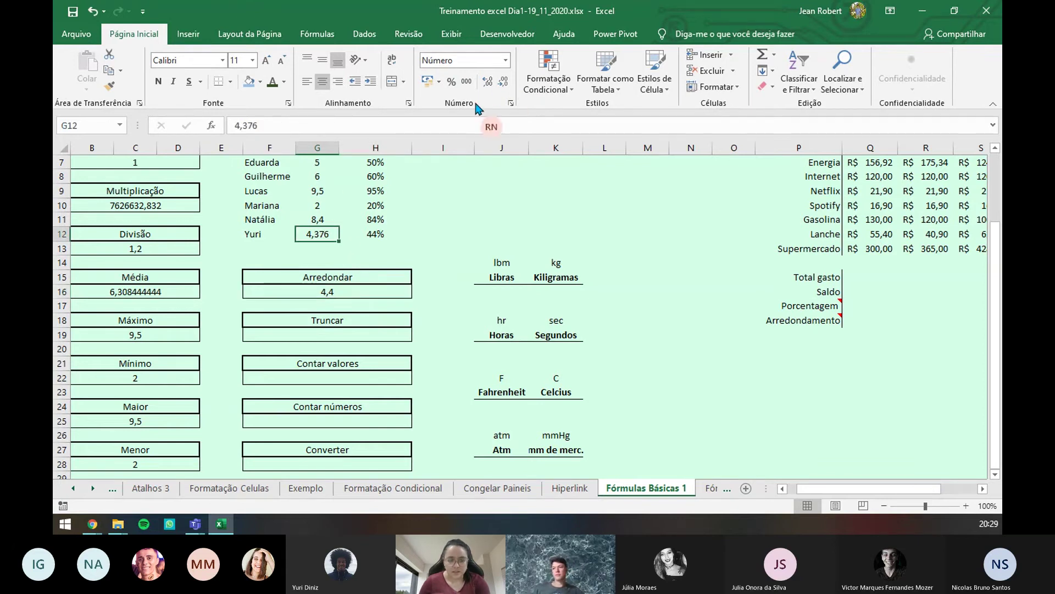
double_click(501, 84)
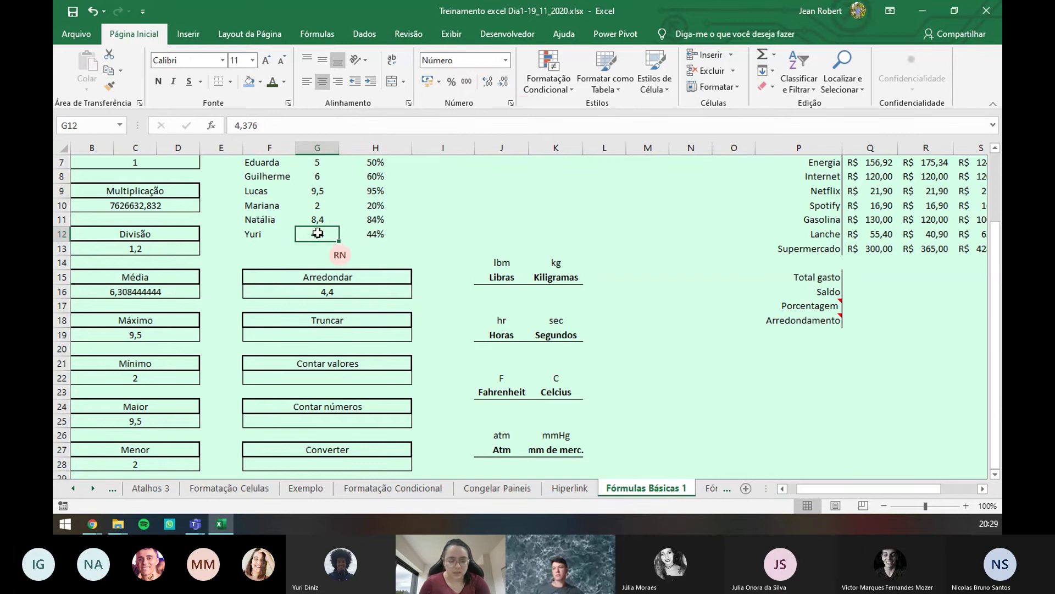
- Copy G12's grade into J10, which keeps the full stored value 4,376
key(ctrl+c)
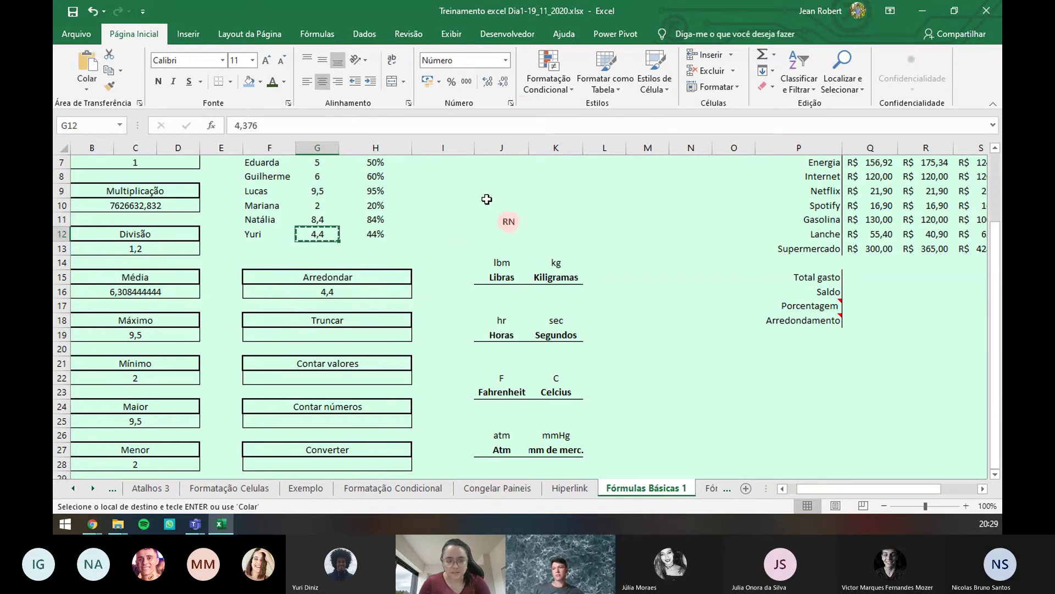
click(488, 202)
key(ctrl+v)
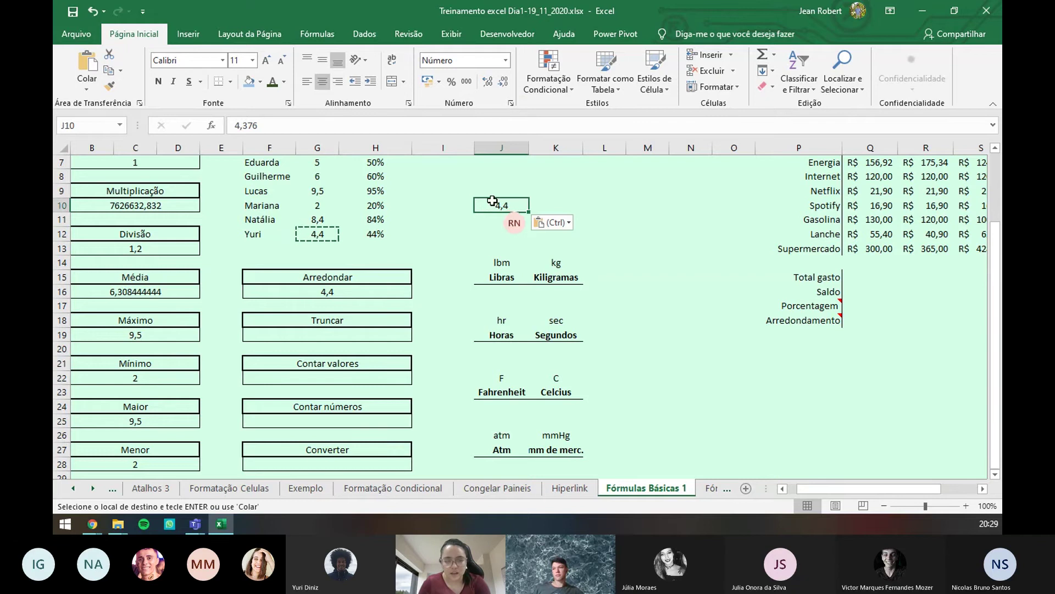
click(283, 125)
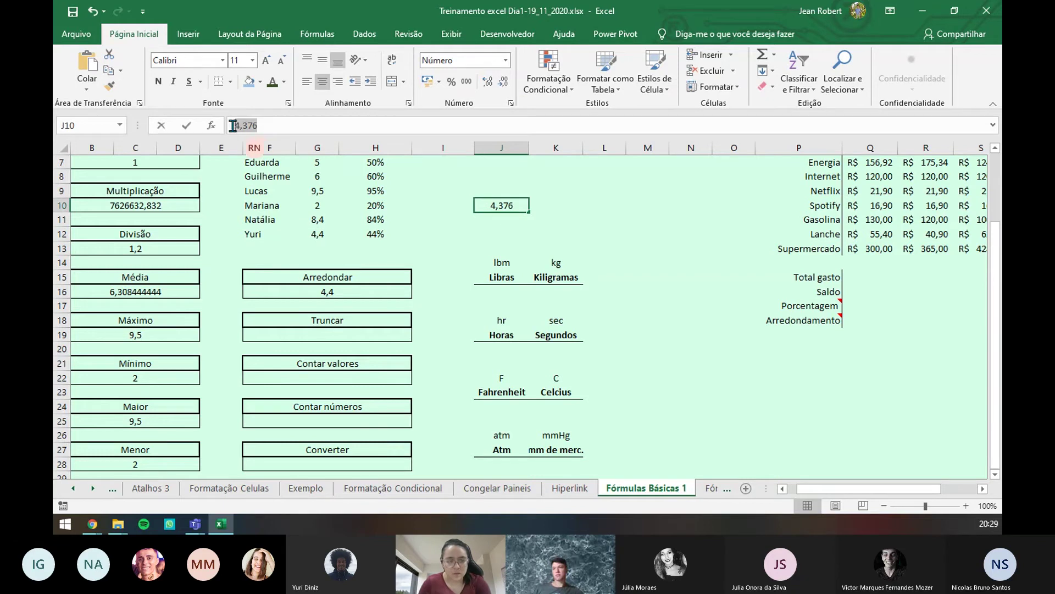
- Paste F16's rounded result into I10 as a plain value, 4,4
click(336, 291)
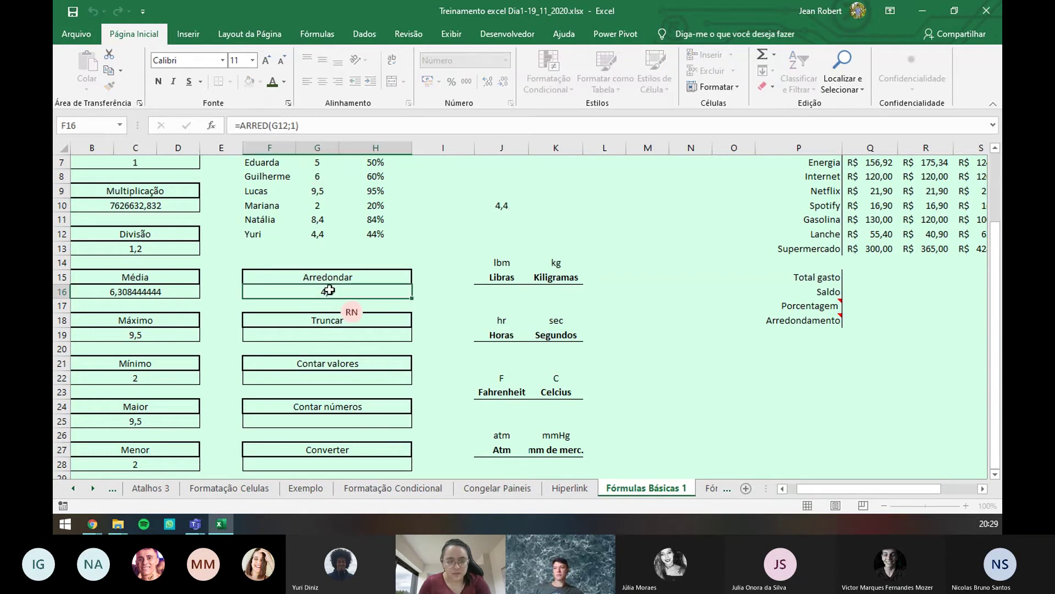
key(ctrl+c)
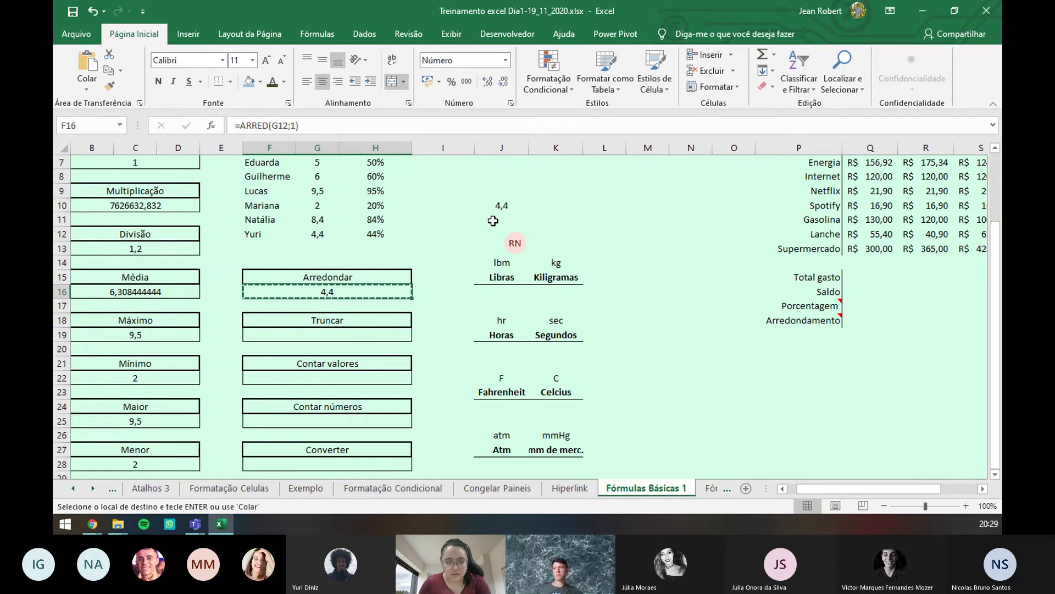
click(432, 201)
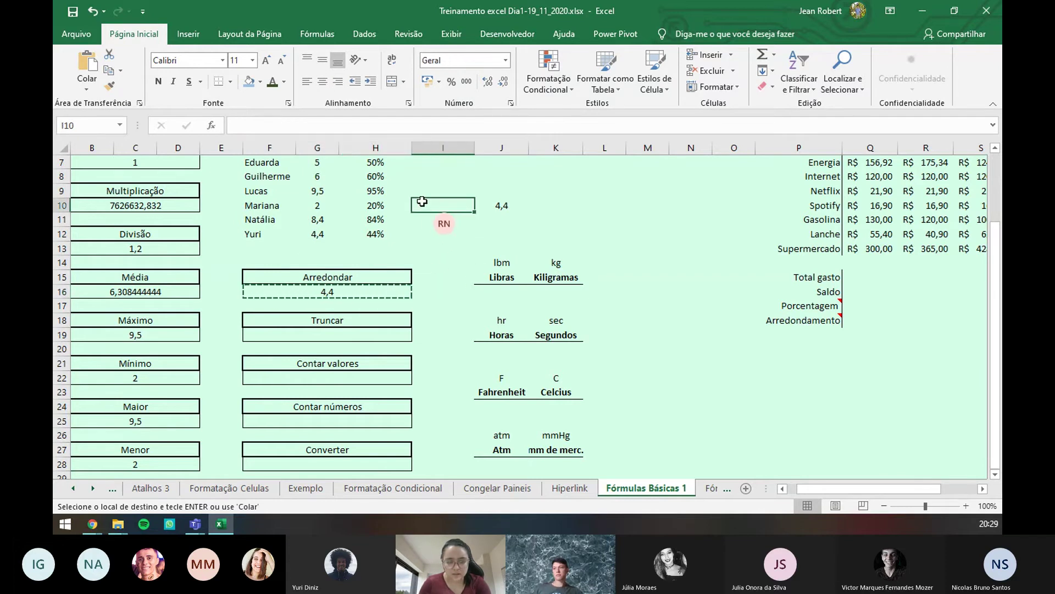
key(alt+h)
key(v)
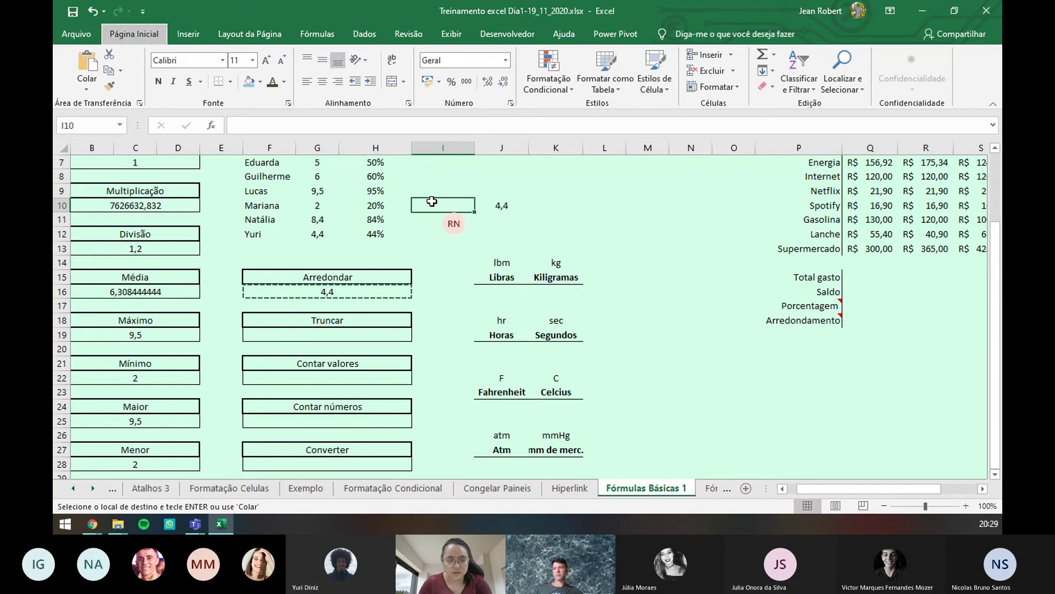
key(v)
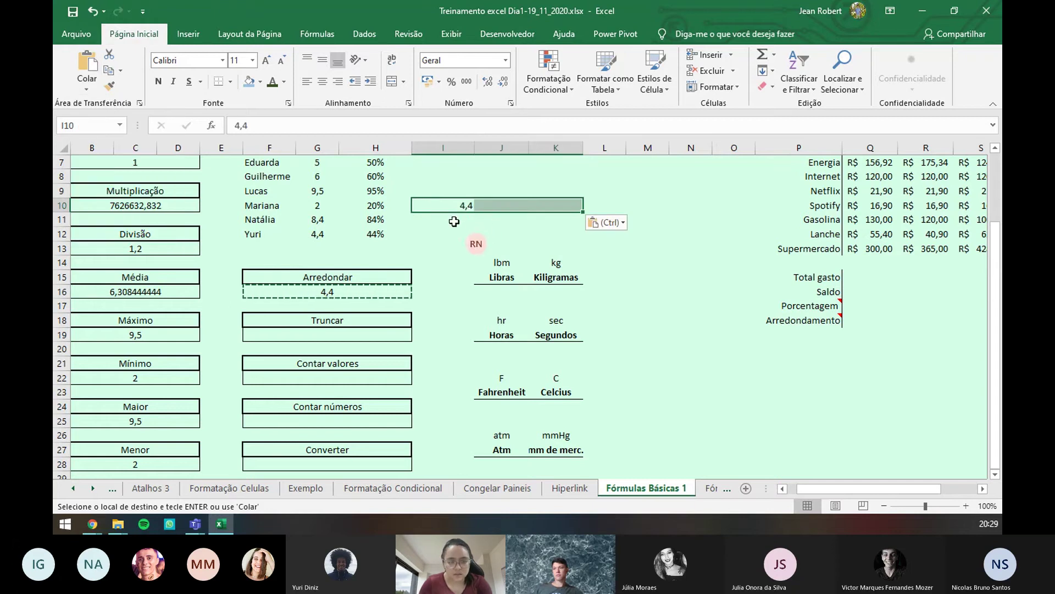
click(459, 205)
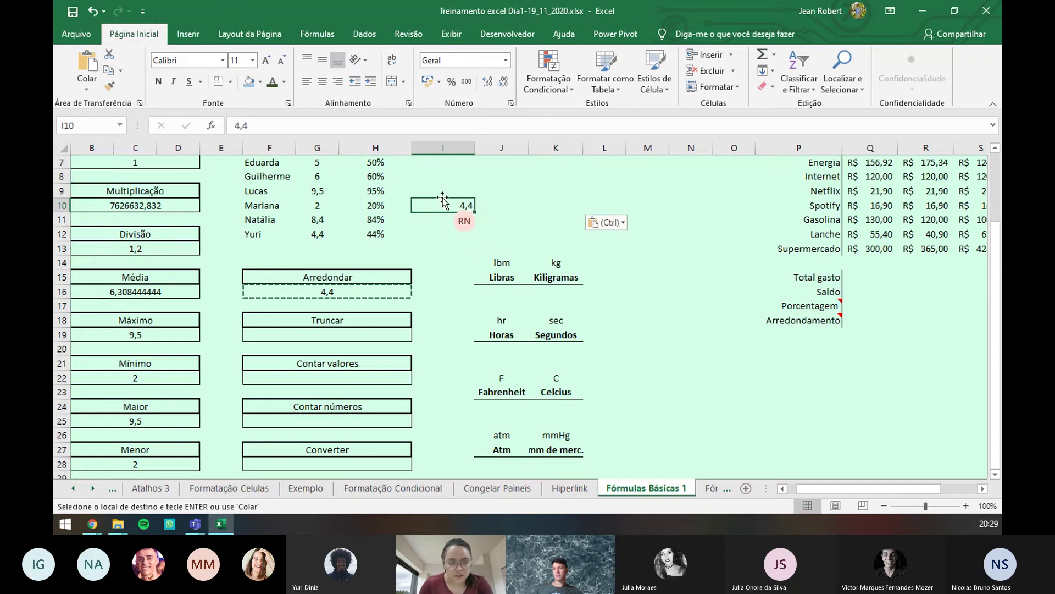
drag(291, 127, 226, 124)
- Add two decimal places to G12 so it displays 4,376
click(314, 234)
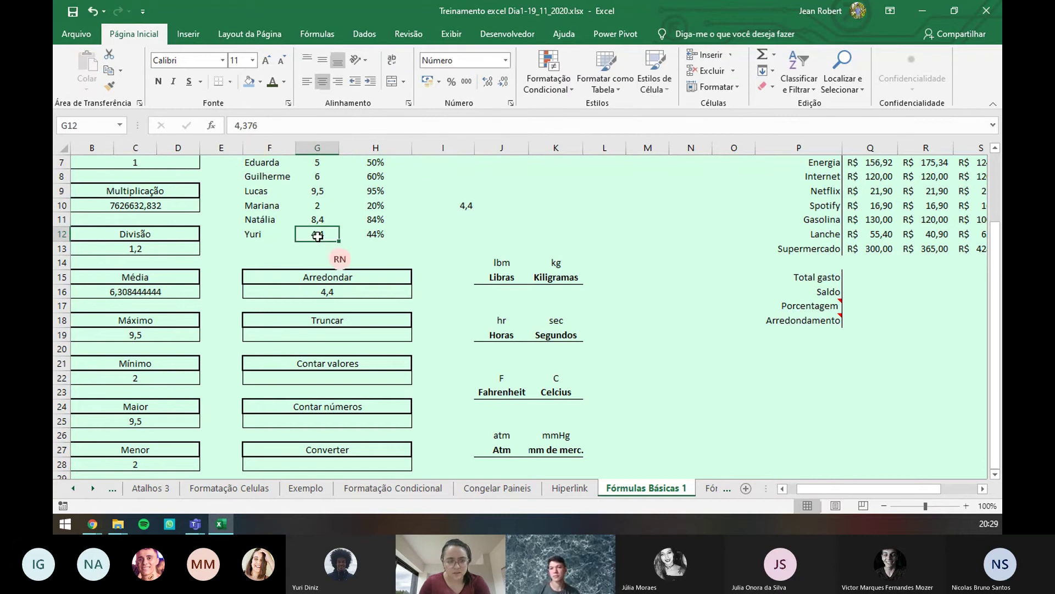
click(487, 82)
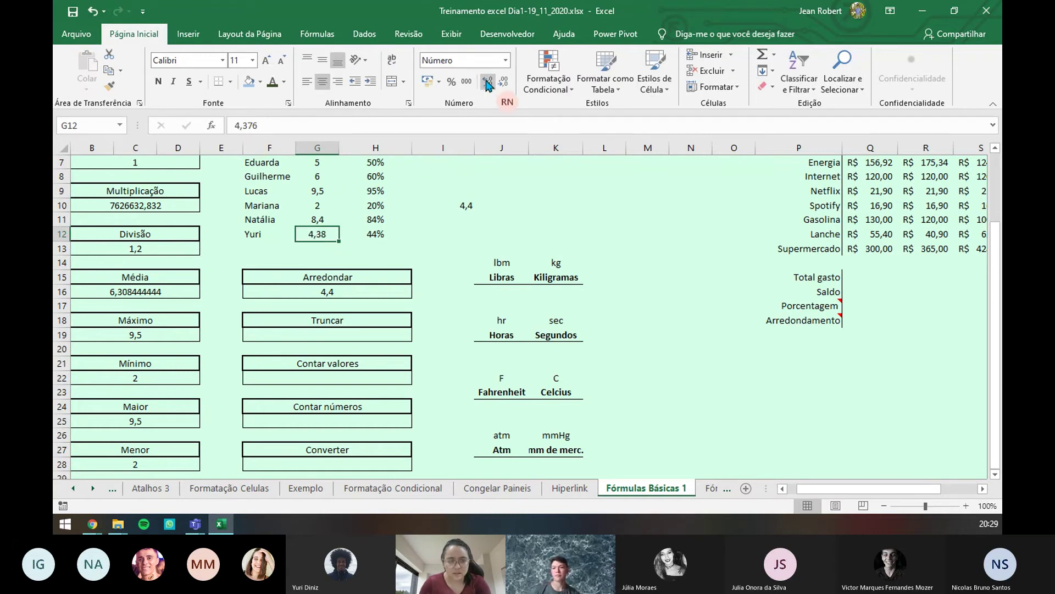
click(487, 82)
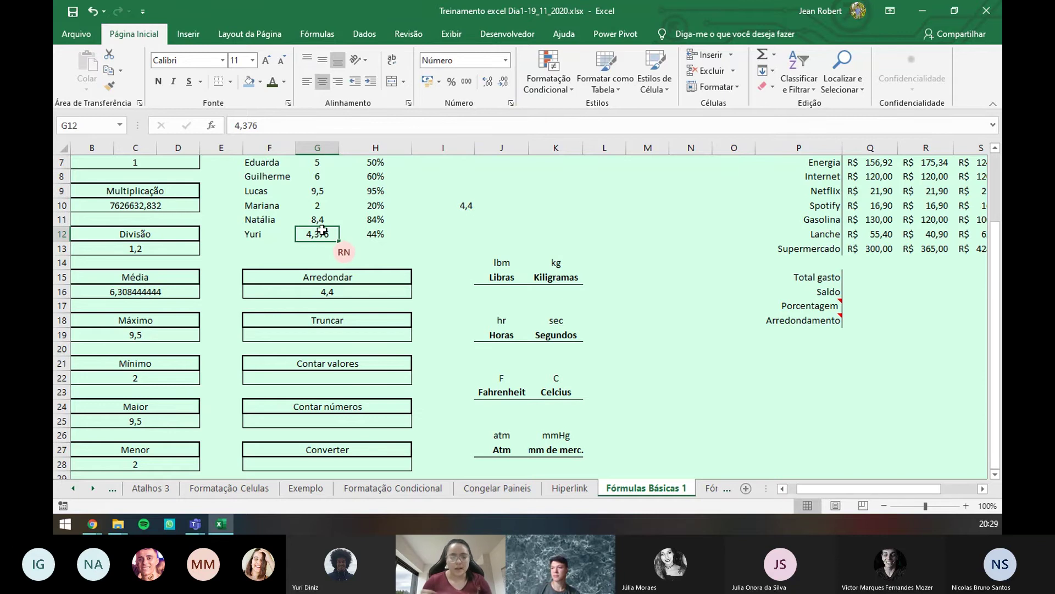
- Enter =TRUNCAR(G12;1) in F19, truncating Yuri's grade to 4,300
click(349, 334)
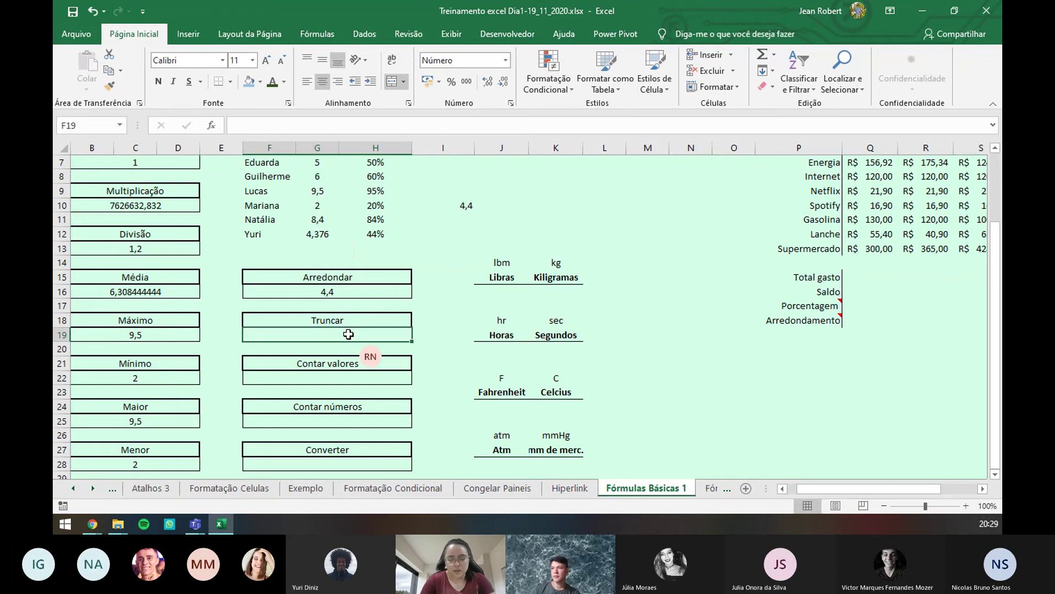
text(=trunc)
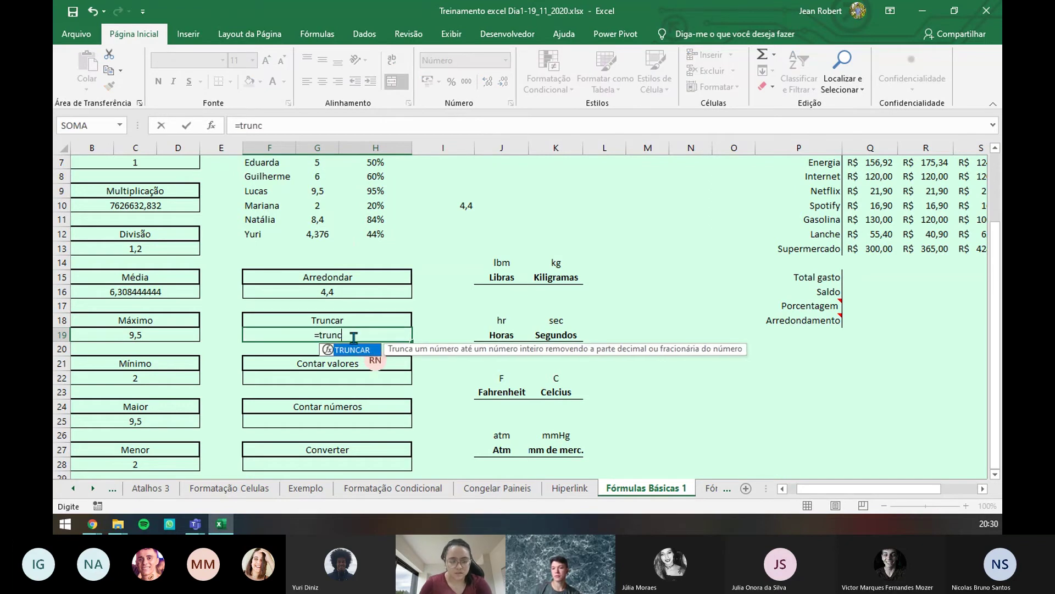
key(Tab)
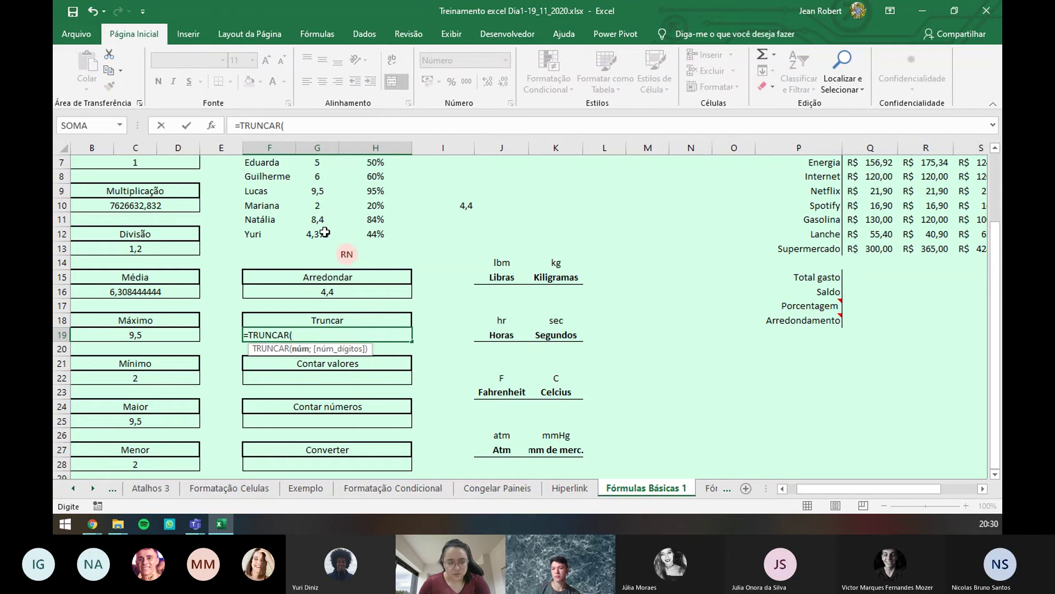
click(325, 234)
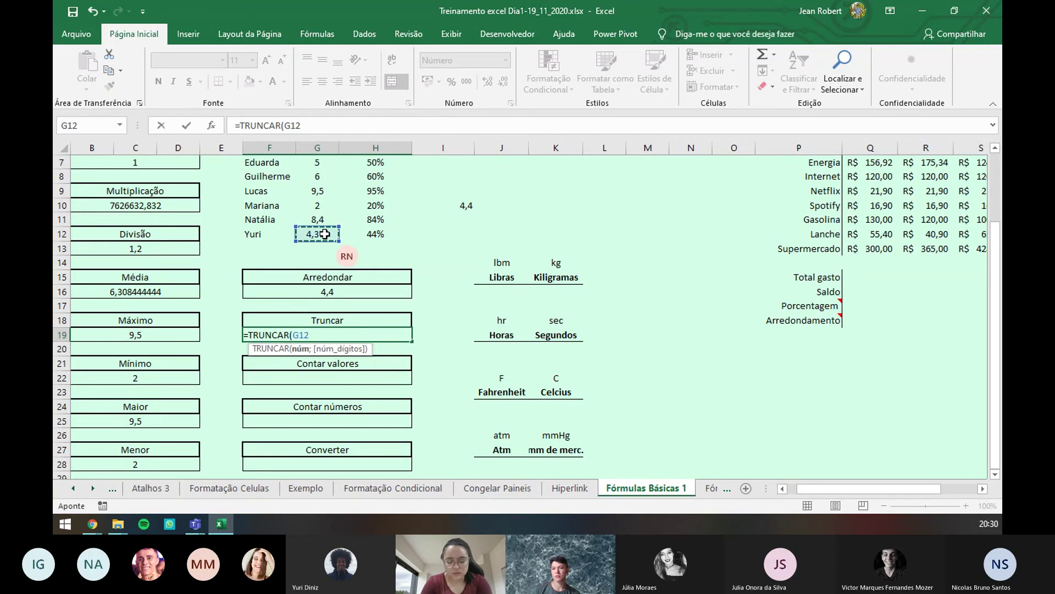
text(;1)
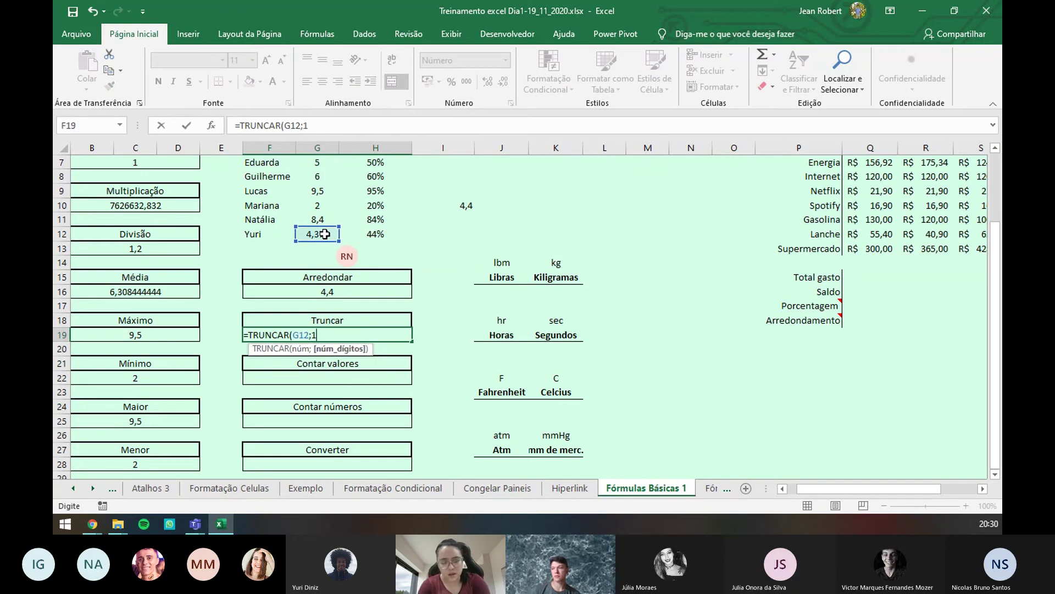
key(Return)
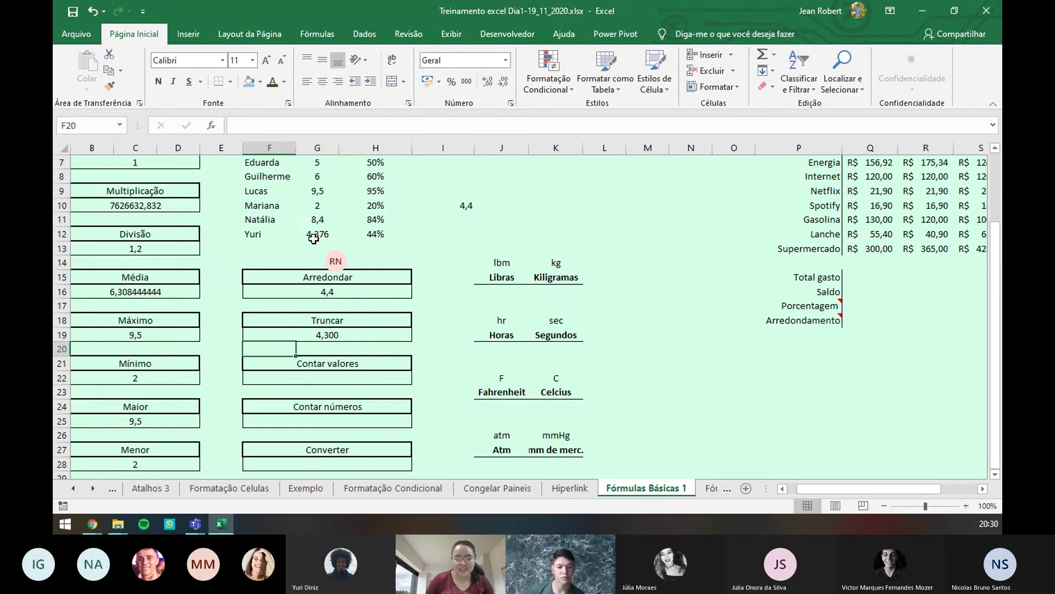
key(alt)
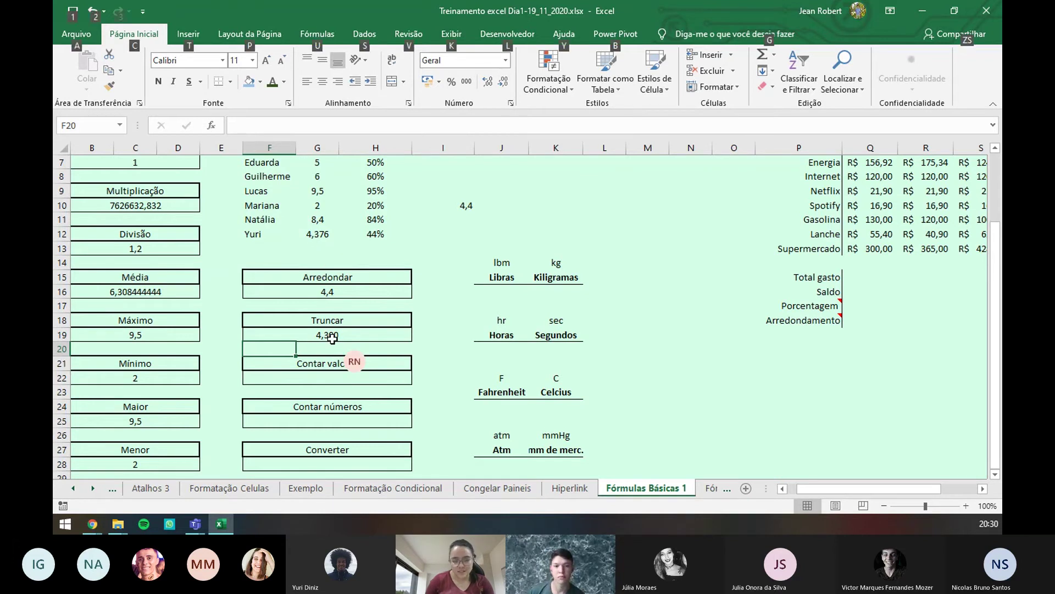
key(alt)
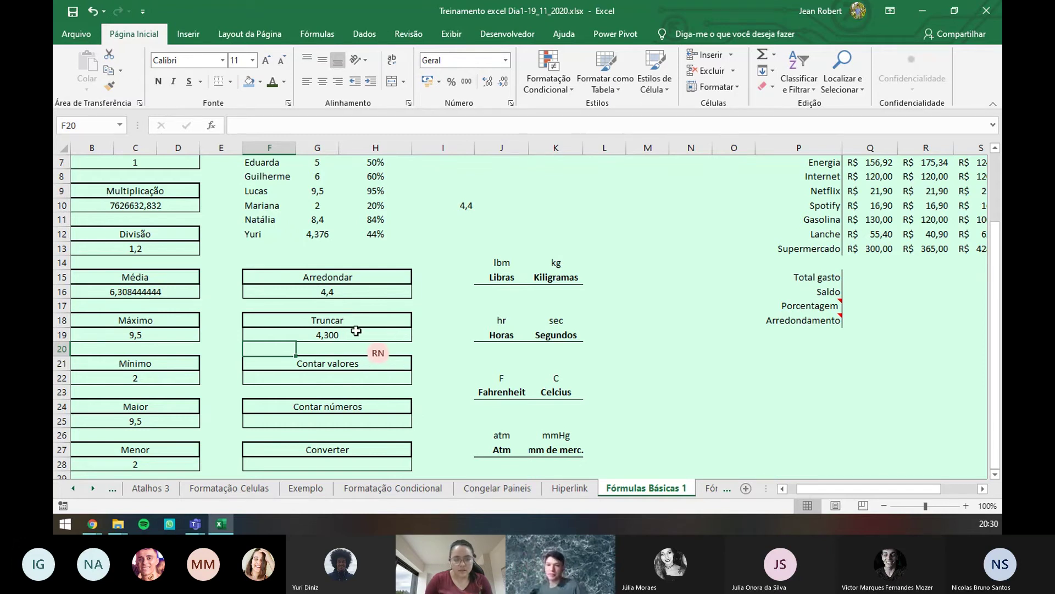
click(347, 333)
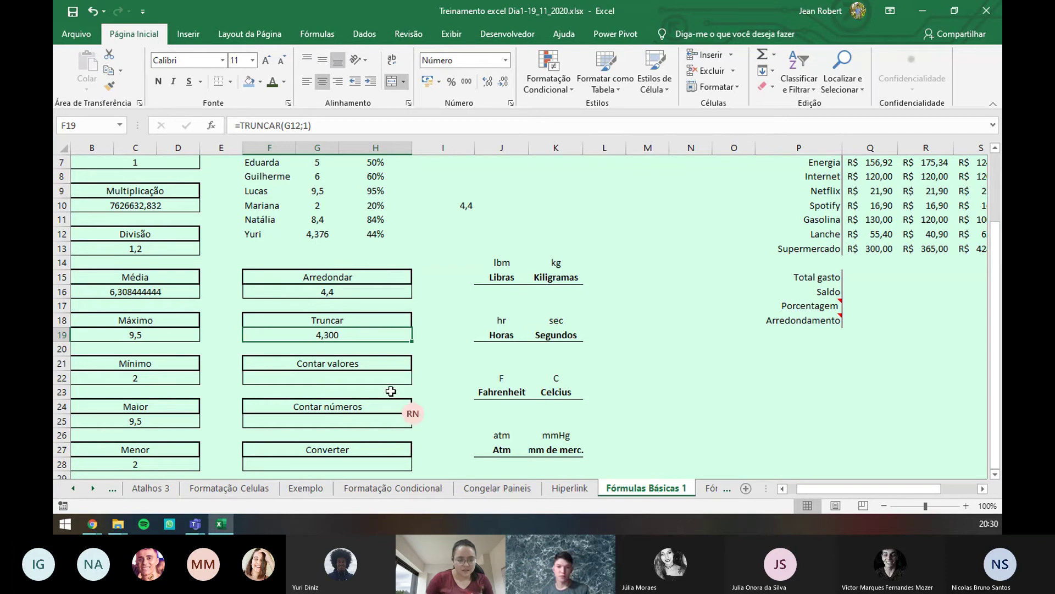
- Enter a CONT.VALORES count formula in F22 over the range F1:F12
click(362, 379)
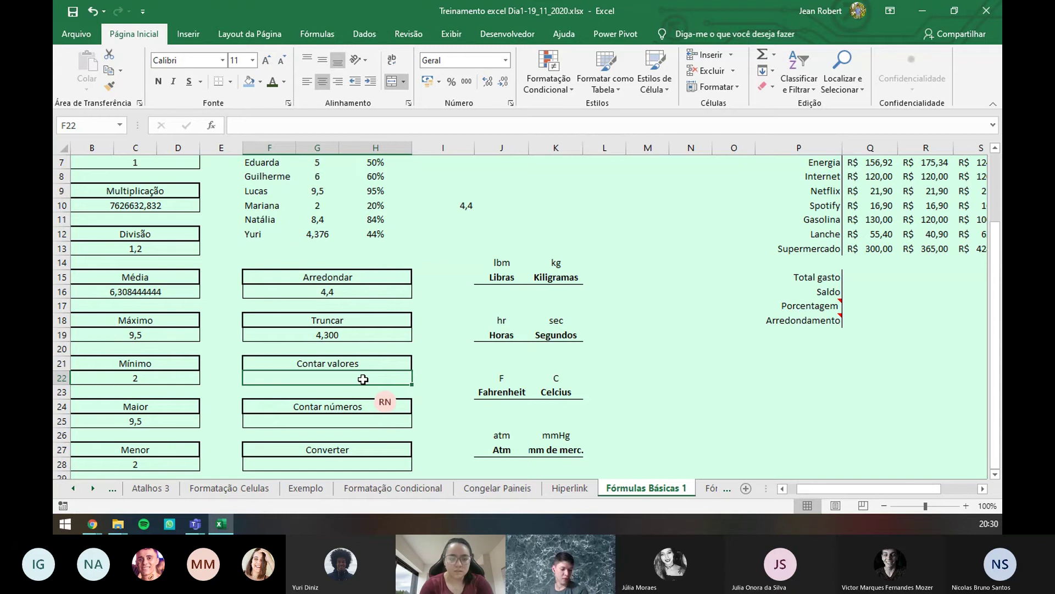
text(=)
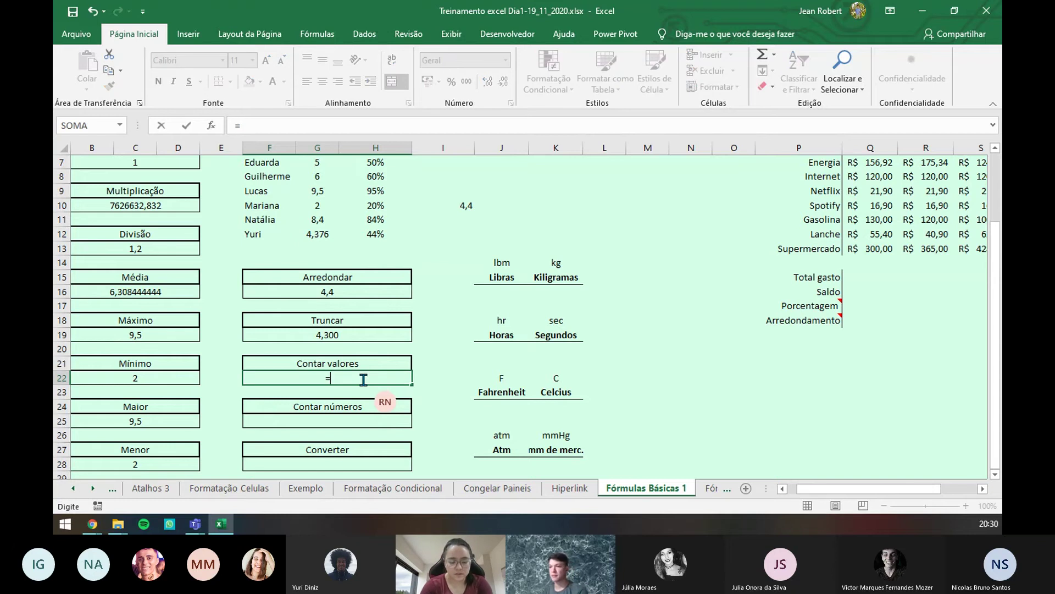
text(cont)
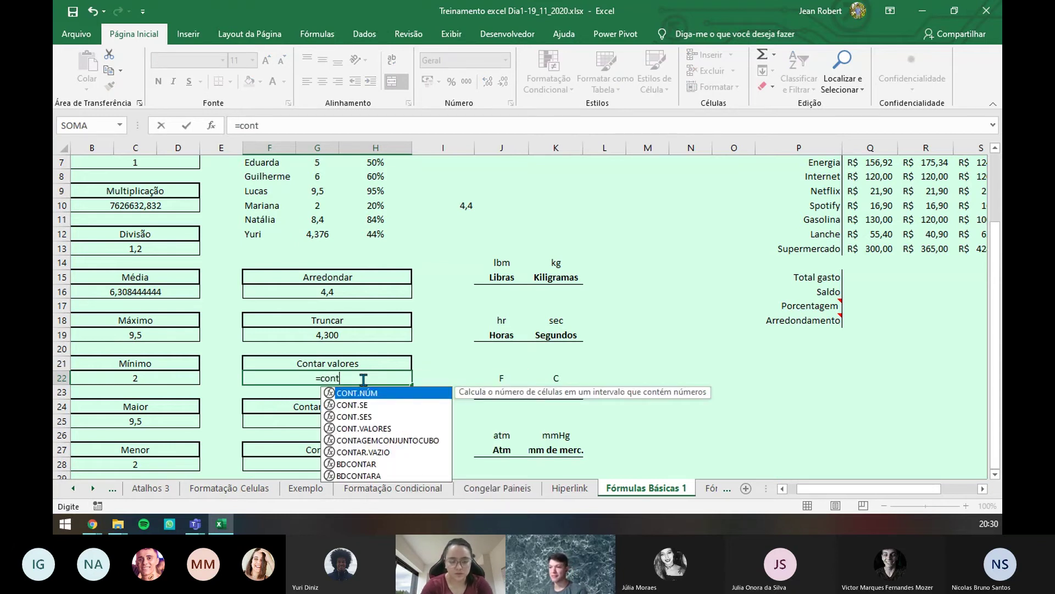
text(.)
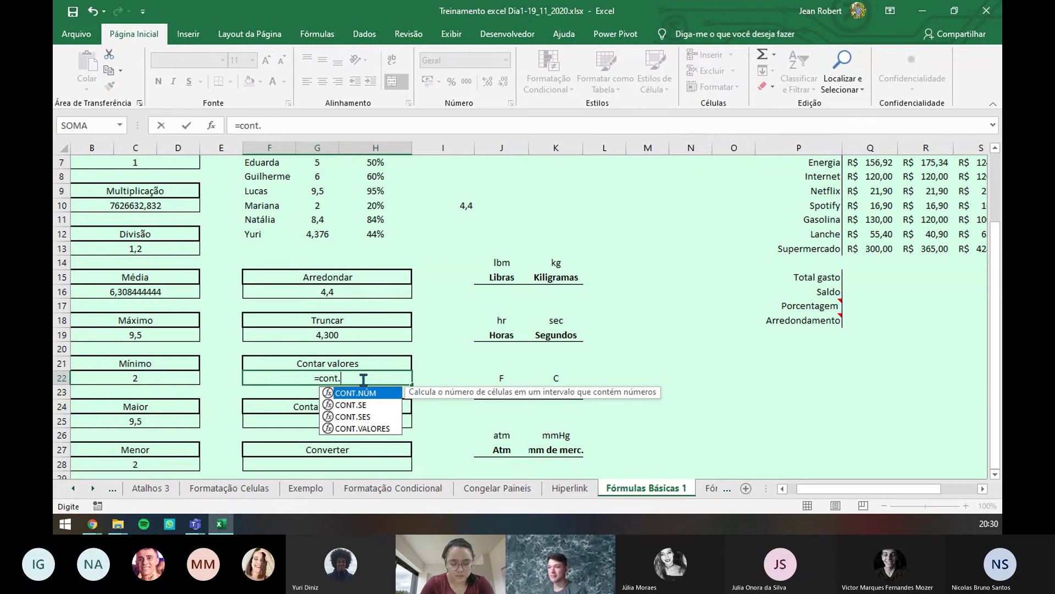
key(Down)
key(Down)
key(Down)
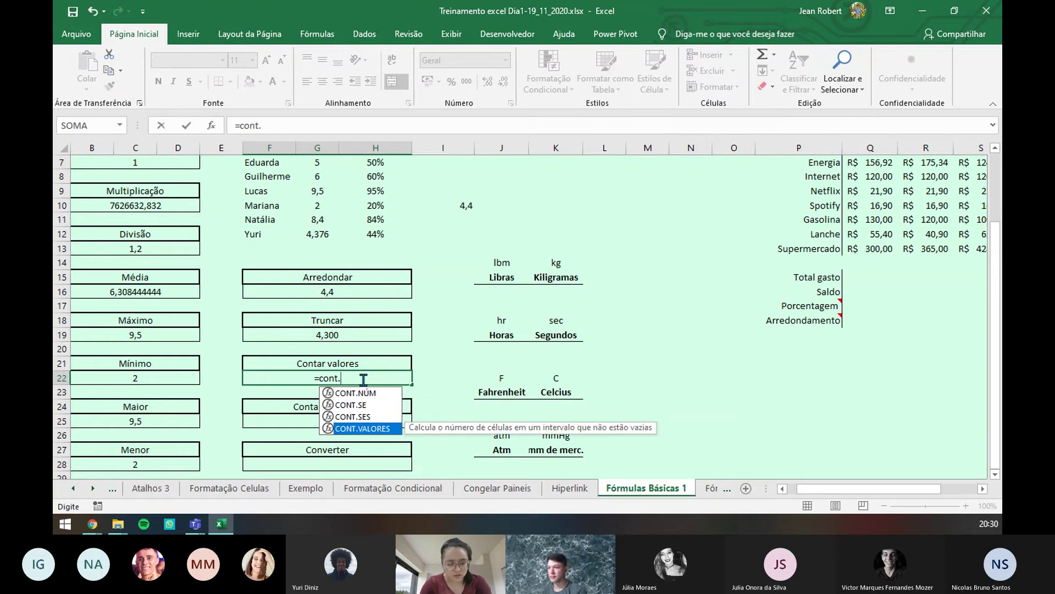
key(Tab)
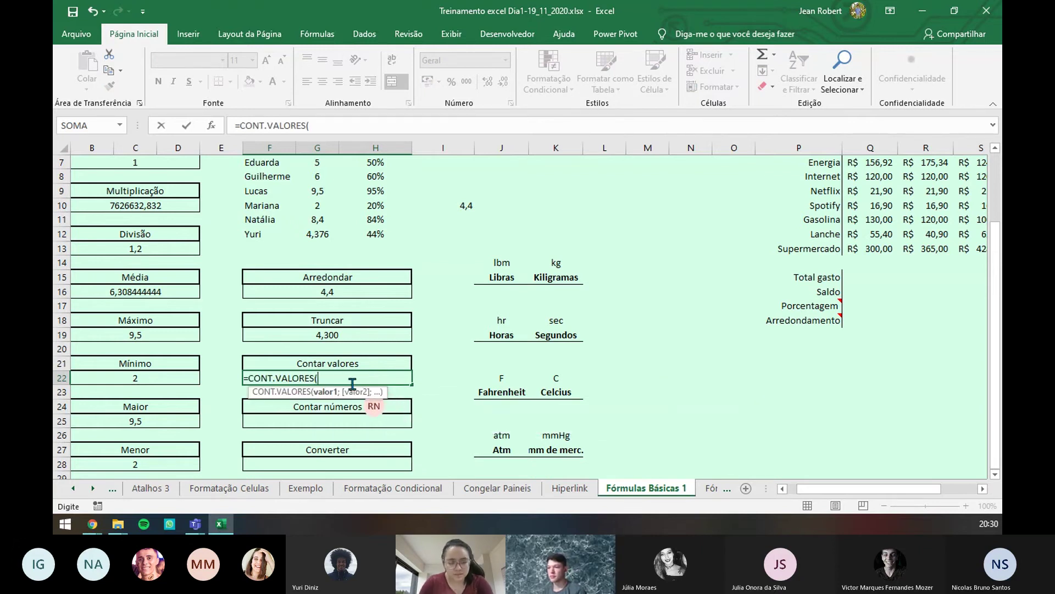
scroll(341, 380, up, 2)
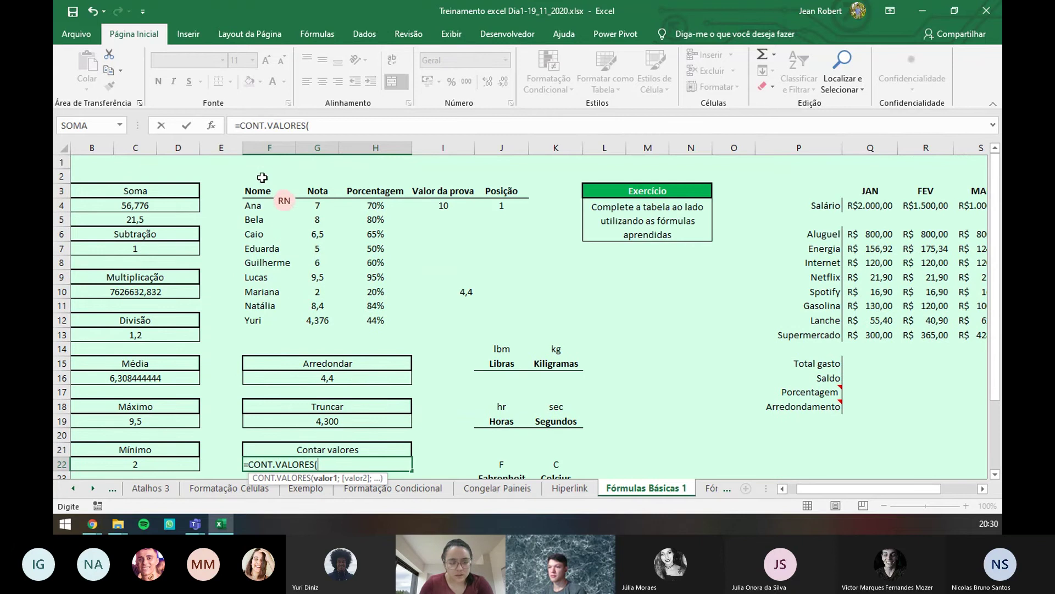
drag(264, 165, 271, 328)
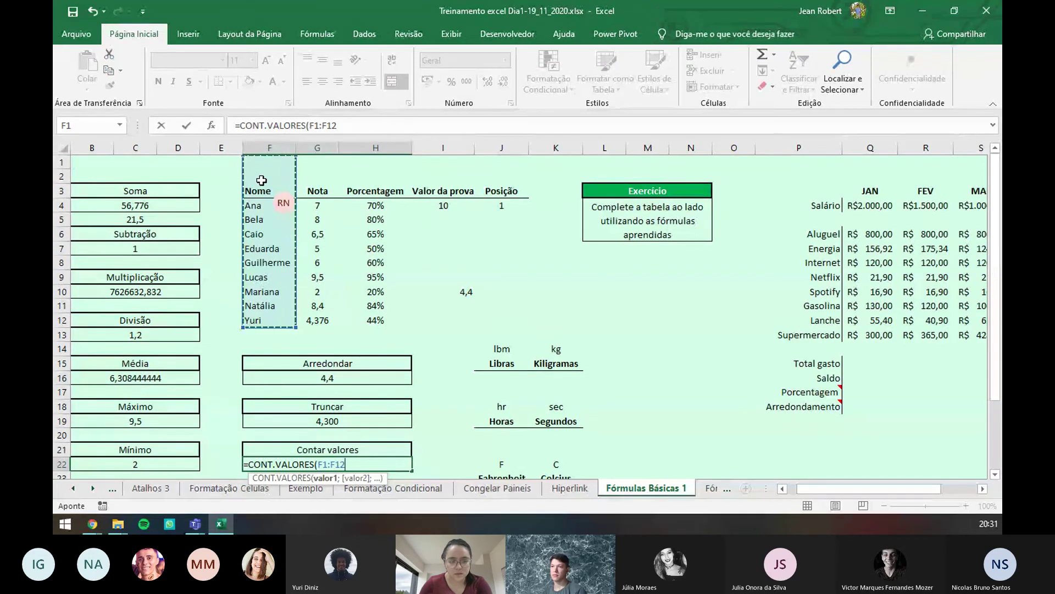
key(Return)
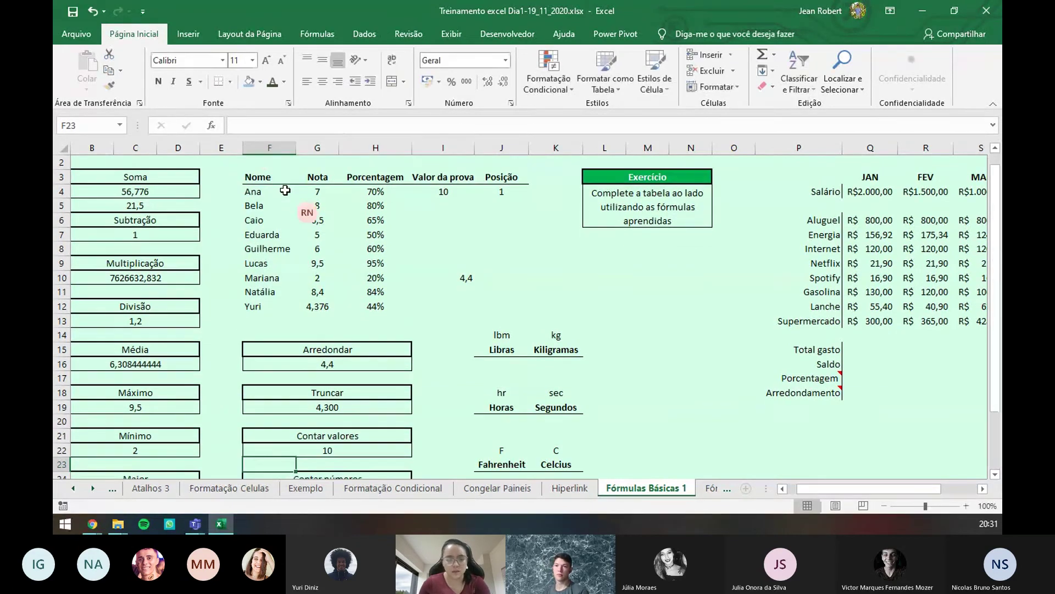
- Correct F22's range to G1:G12 so it counts the Nota column, showing 10
scroll(330, 421, down, 1)
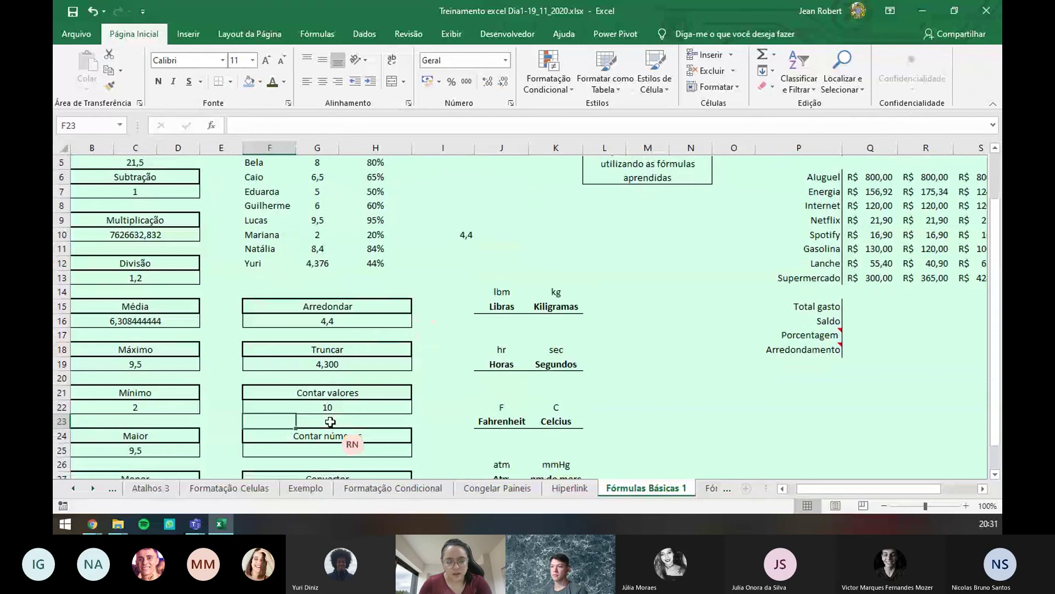
click(337, 407)
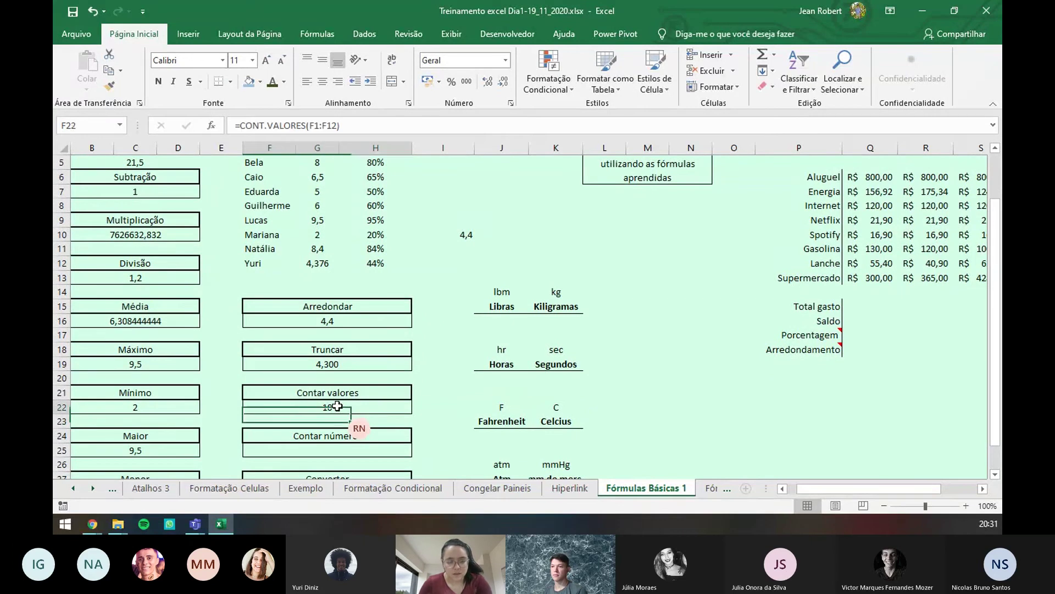
scroll(324, 299, up, 2)
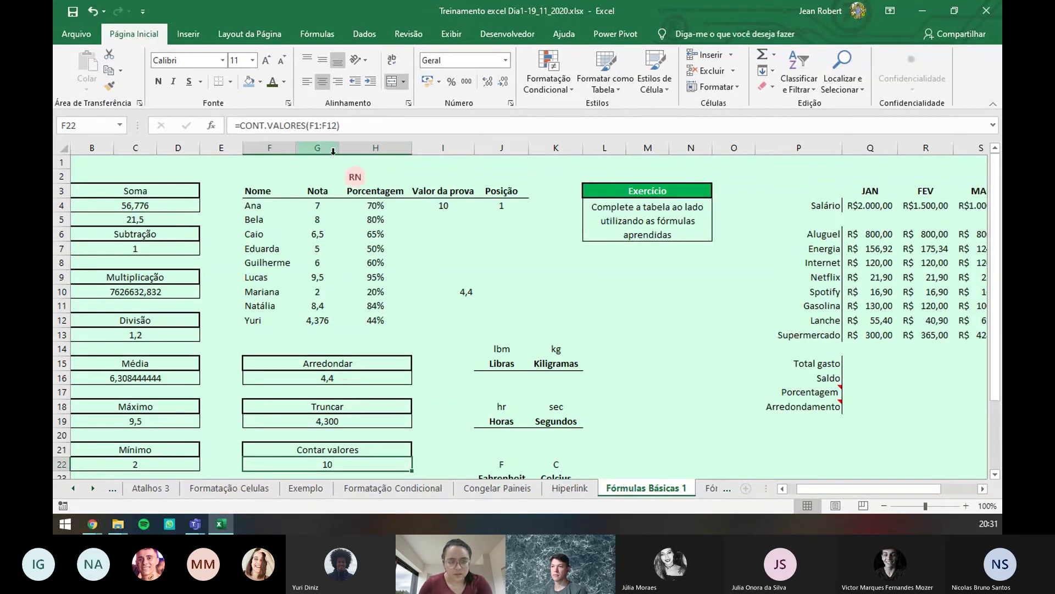
click(331, 126)
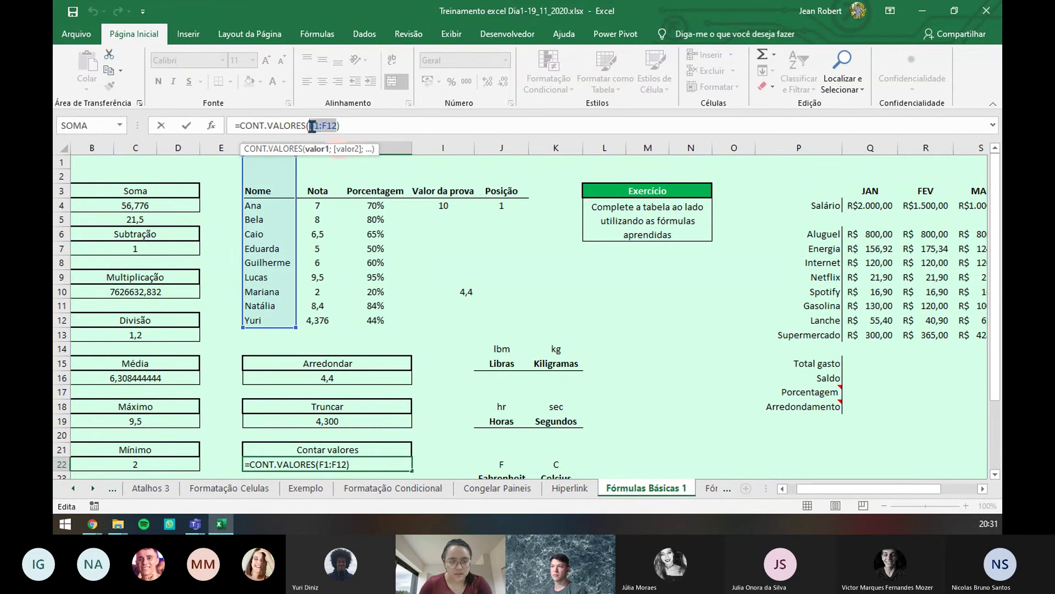
key(BackSpace)
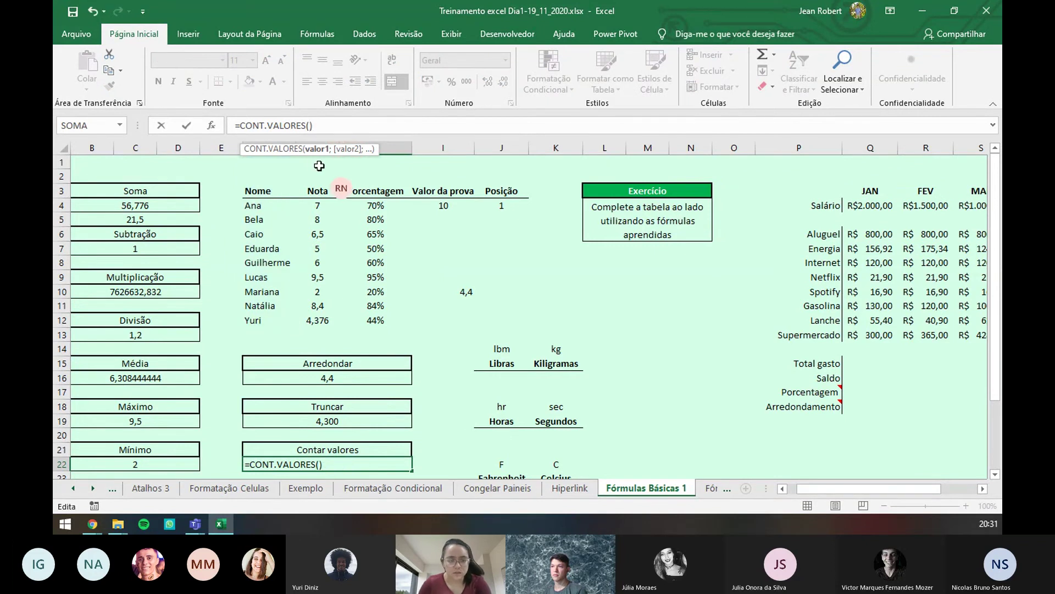
drag(320, 165, 314, 322)
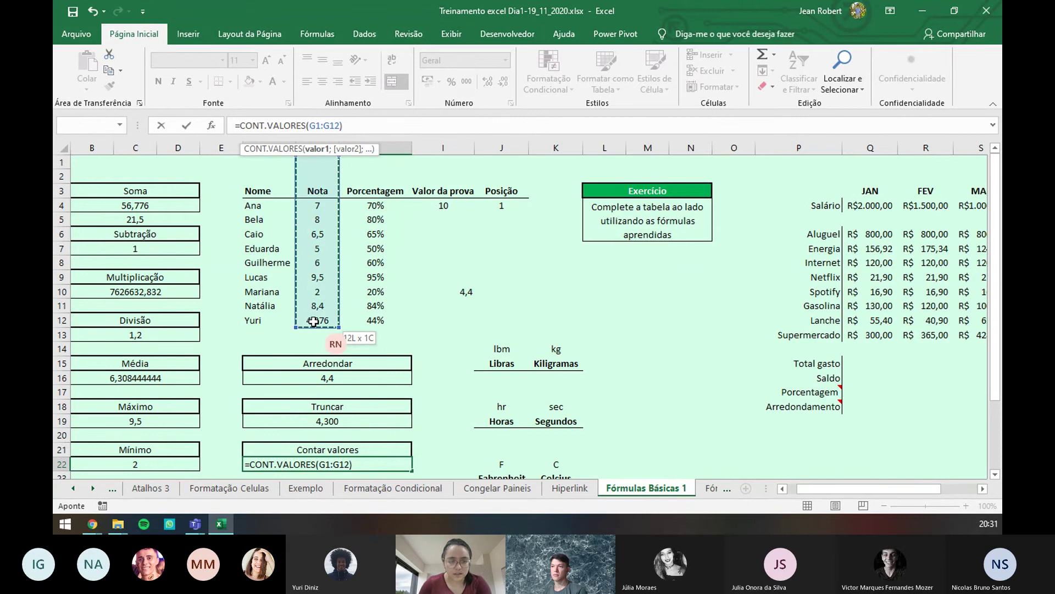
key(Return)
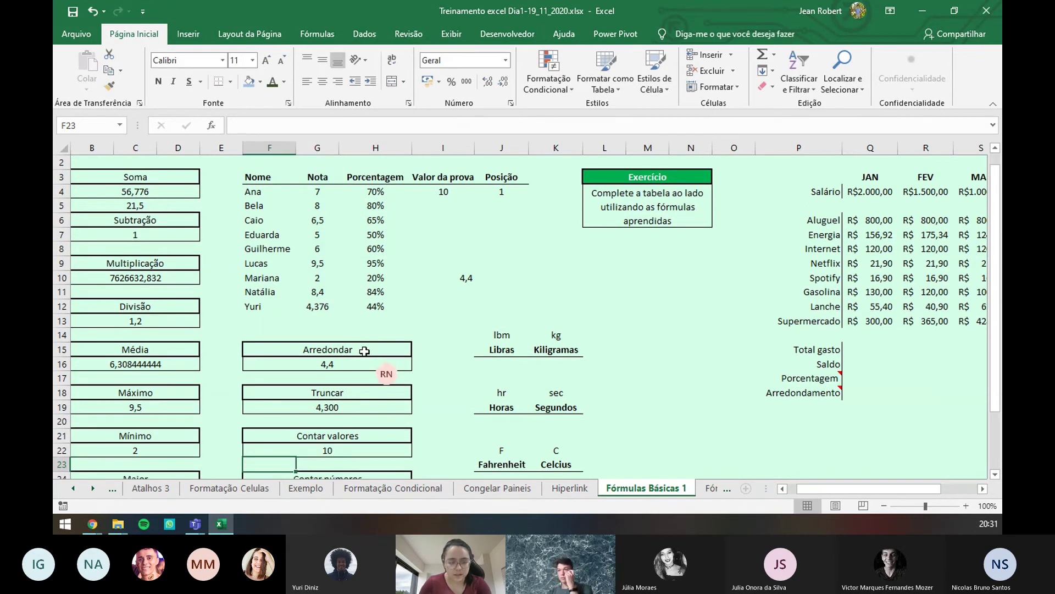
scroll(362, 354, down, 2)
scroll(361, 354, down, 1)
- Enter =CONT.NÚM(G1:G12) in F25, counting 9 numeric Nota values
click(334, 363)
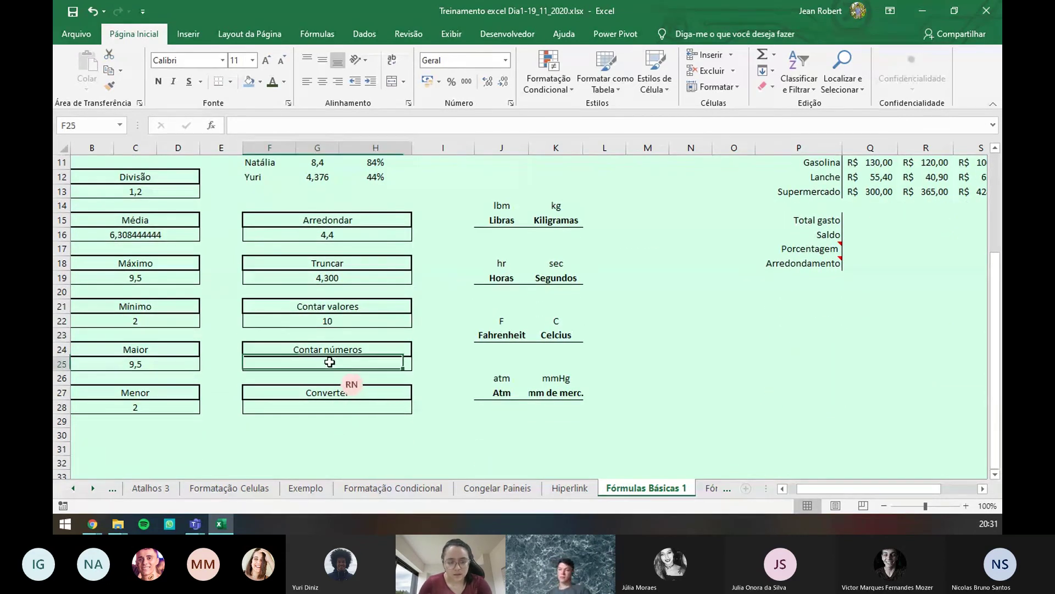
text(=cont)
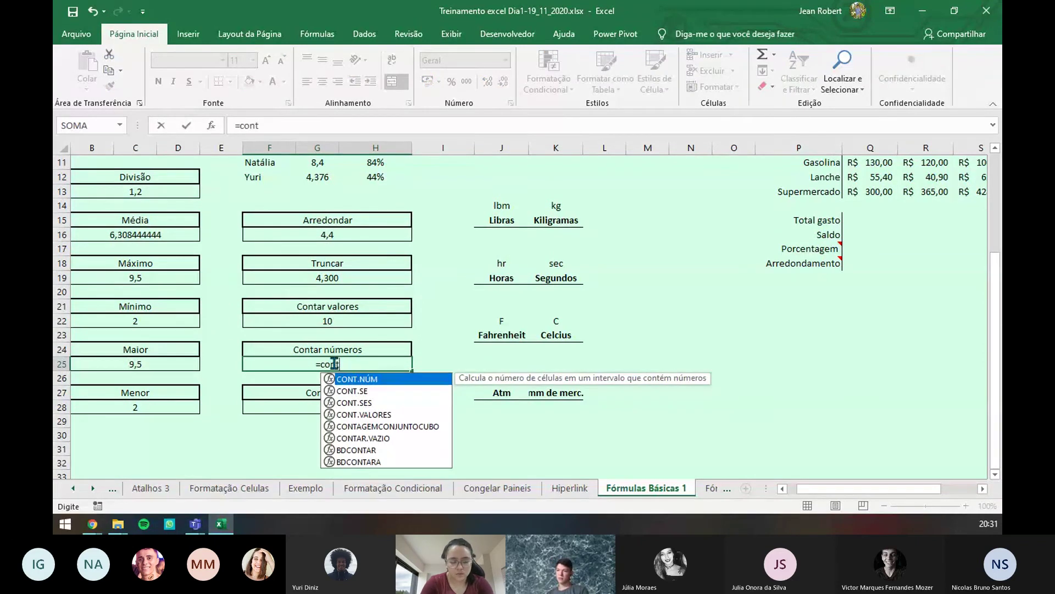
key(Tab)
scroll(336, 212, up, 3)
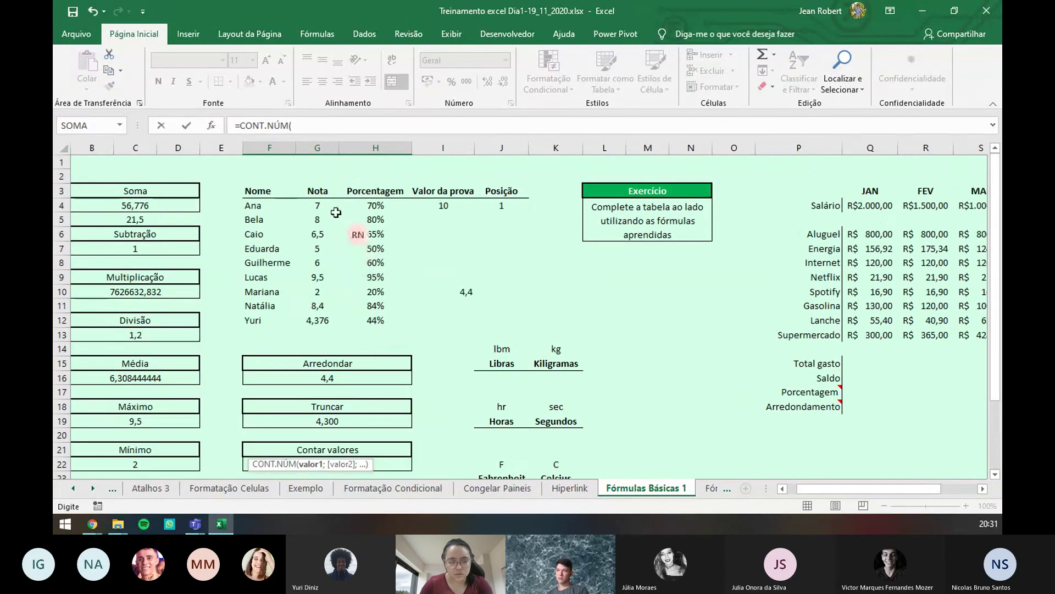
click(318, 163)
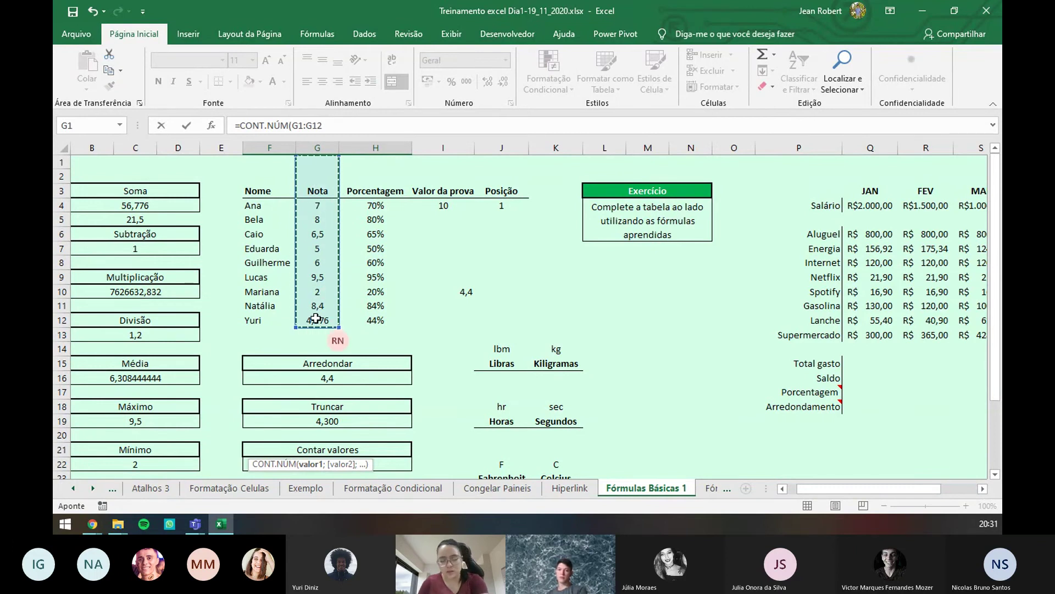
key(Return)
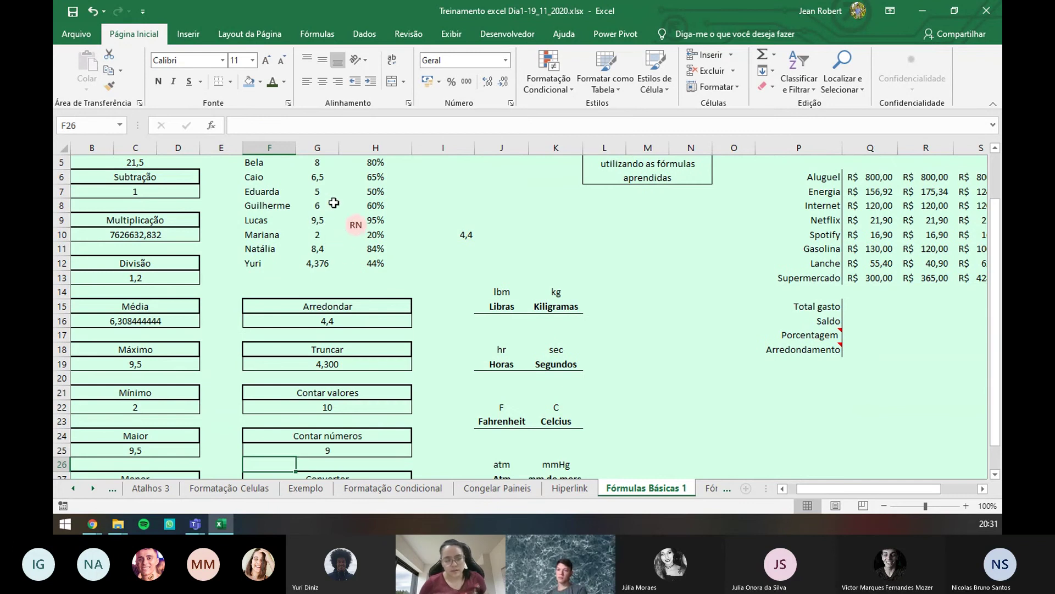
- Enter =CONVERTER(F16;"g";"kg") in F28, converting 4,4 grams to 0,0044 kilograms
scroll(336, 425, down, 2)
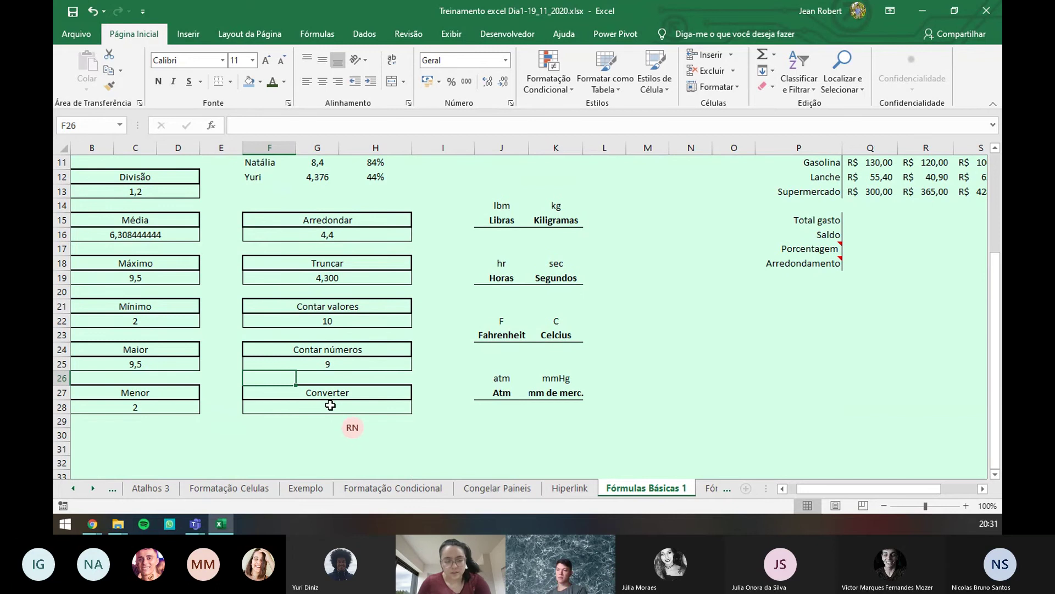
click(330, 406)
text(=)
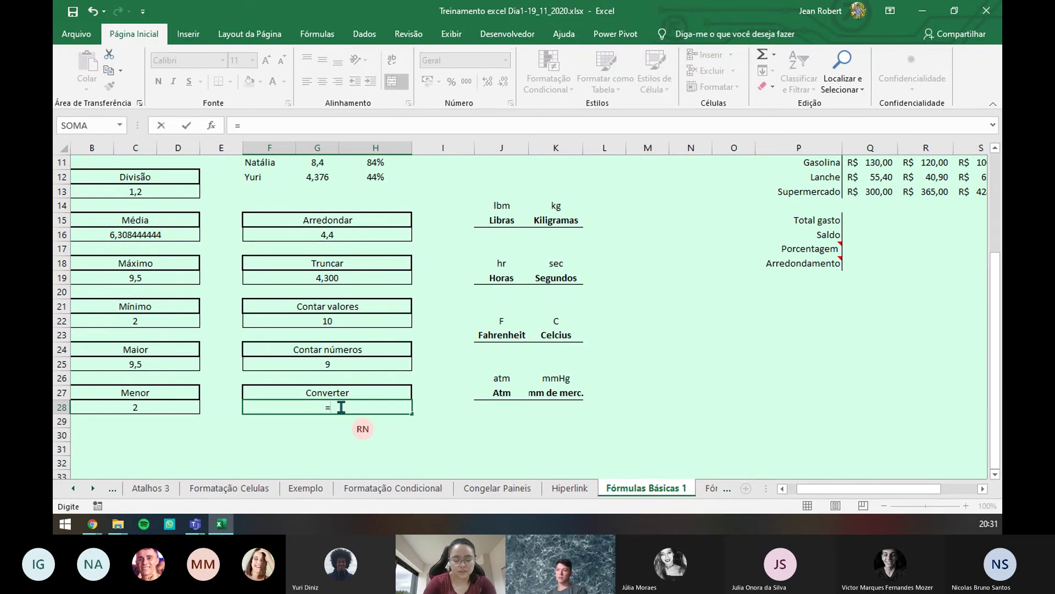
text(conver)
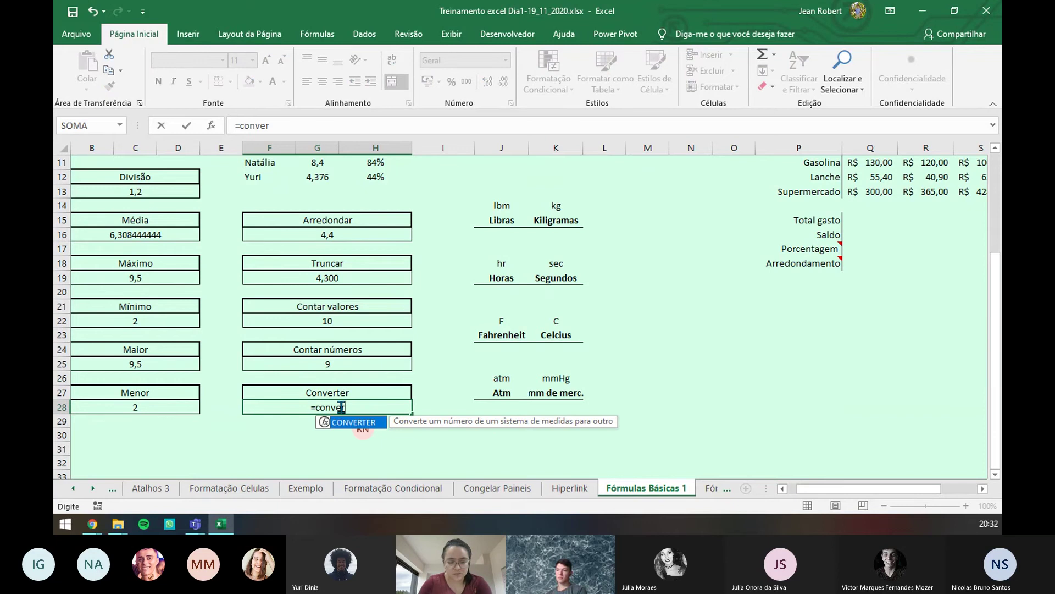
key(Tab)
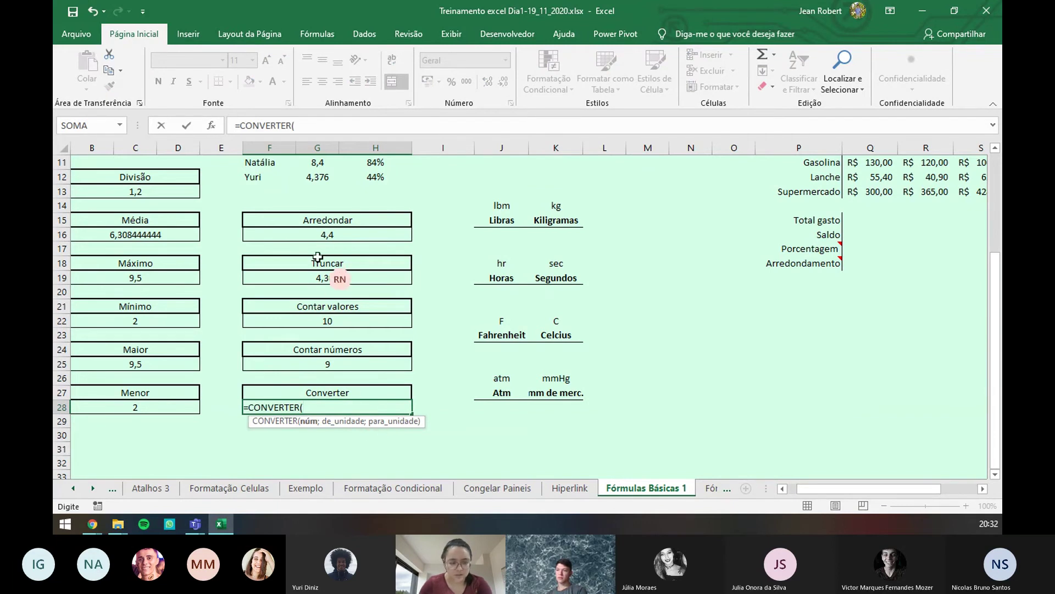
click(334, 237)
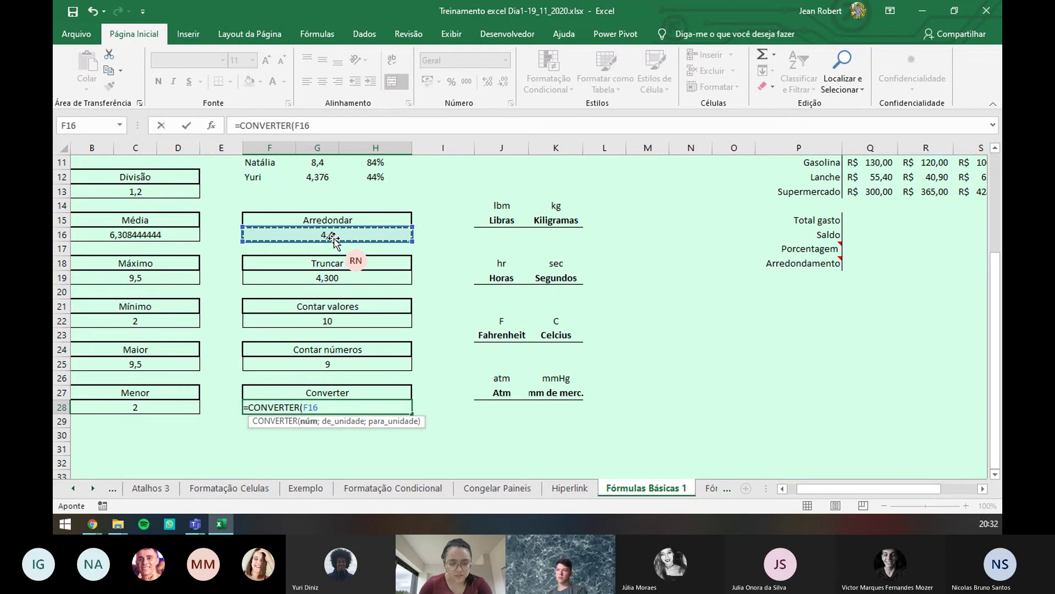
text(;)
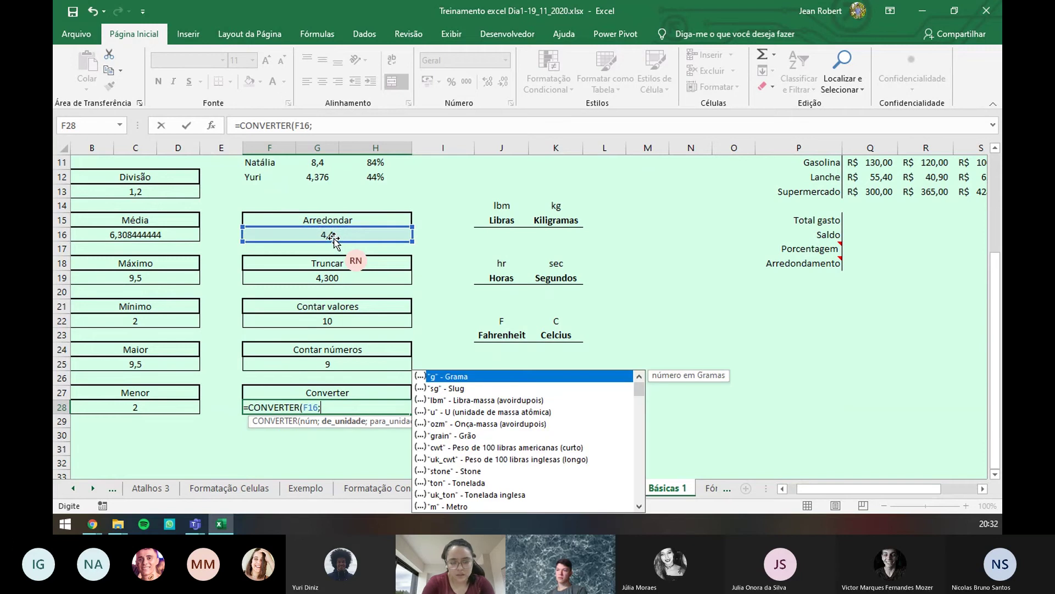
scroll(485, 416, down, 2)
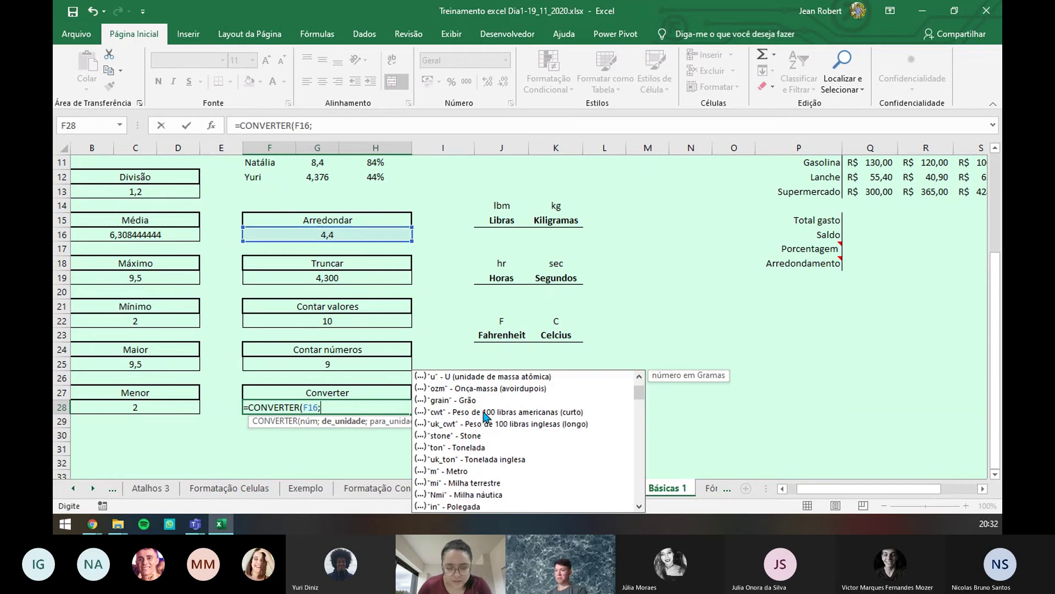
scroll(484, 416, down, 7)
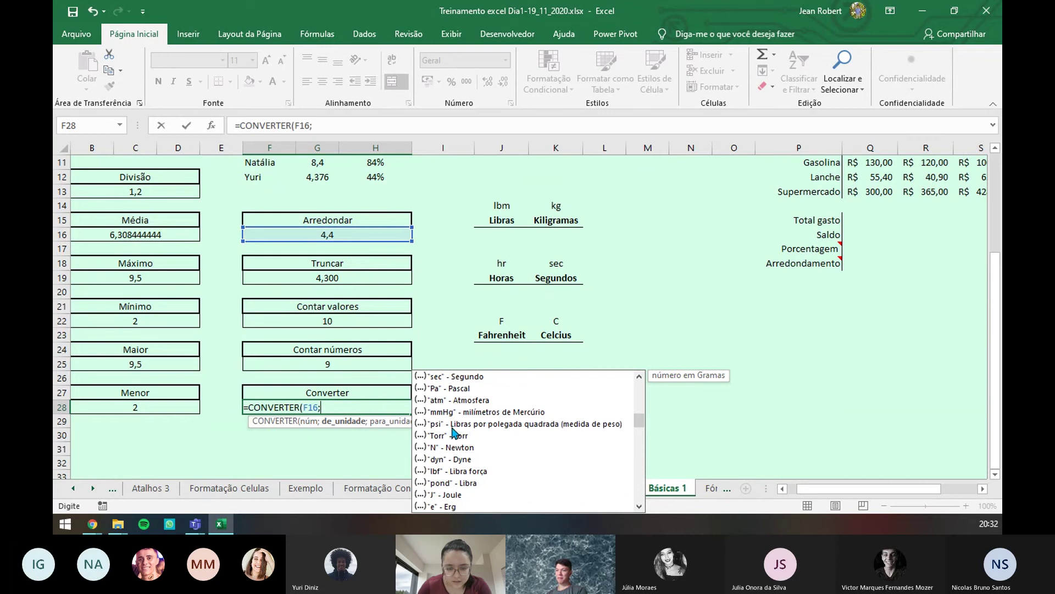
scroll(448, 436, up, 6)
scroll(448, 436, up, 3)
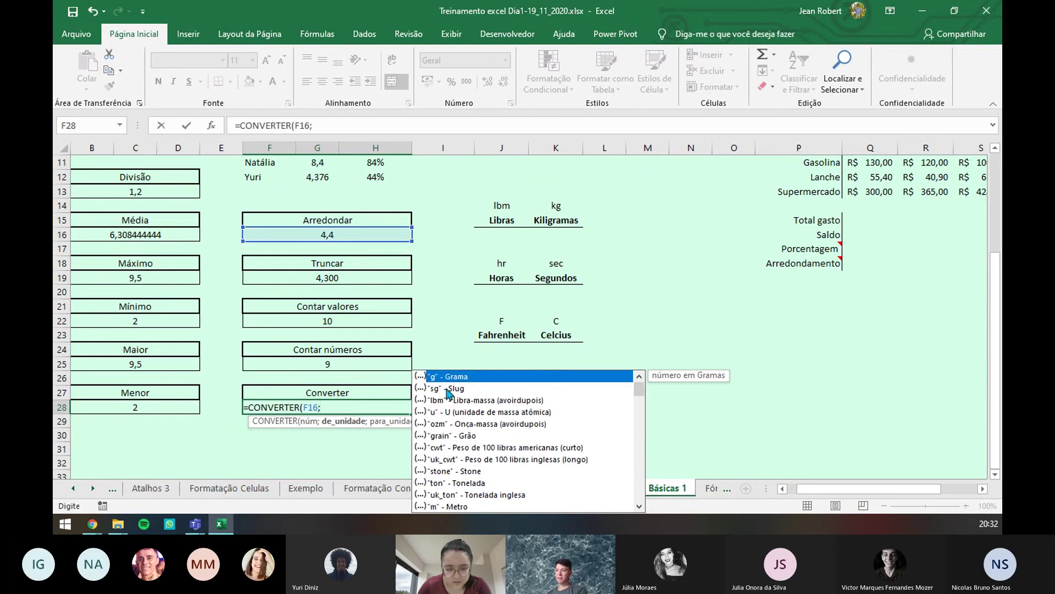
click(444, 379)
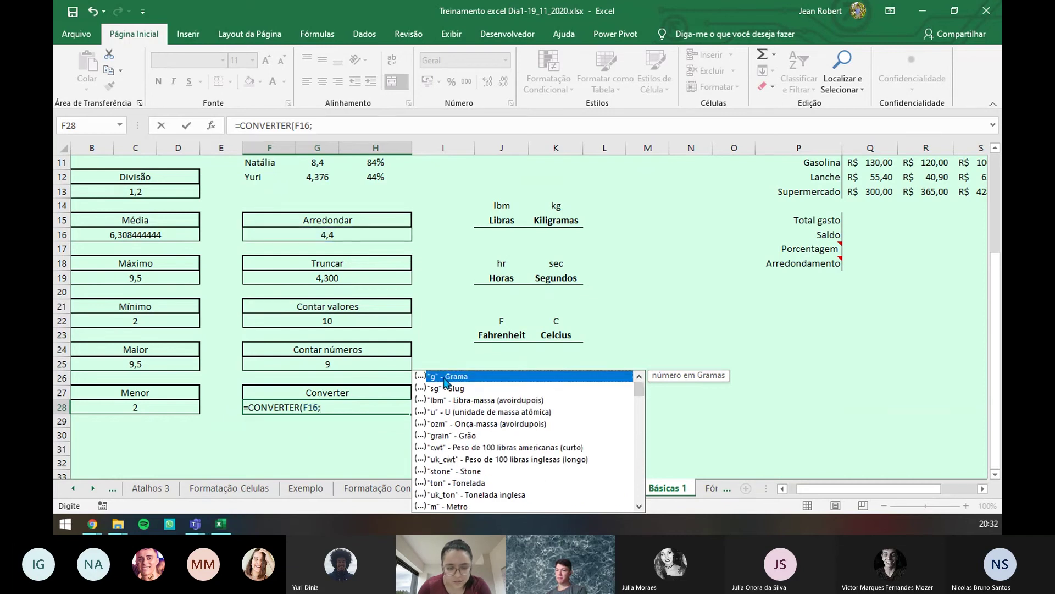
click(355, 405)
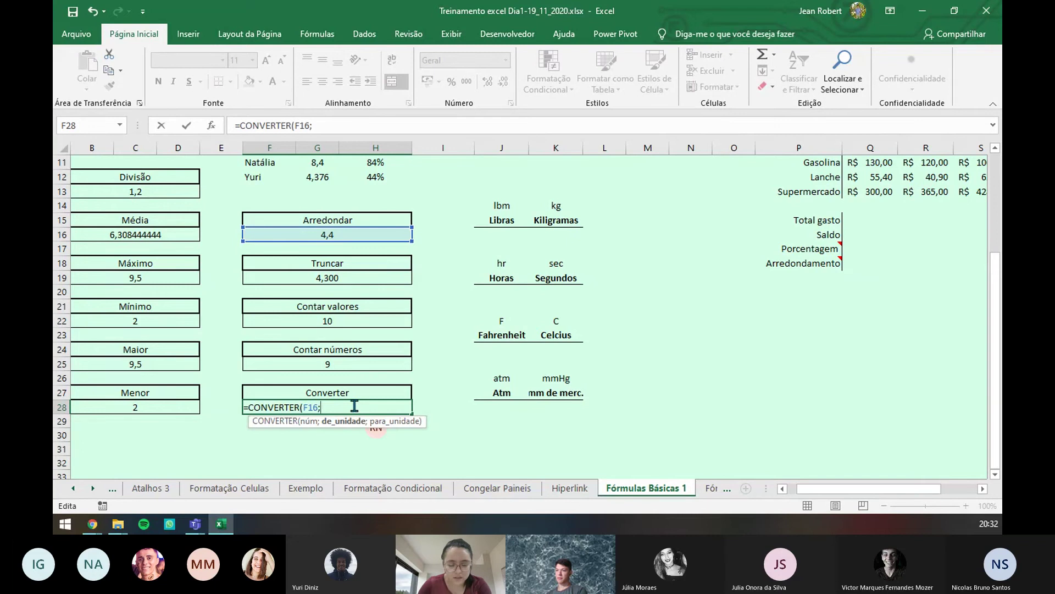
text(")
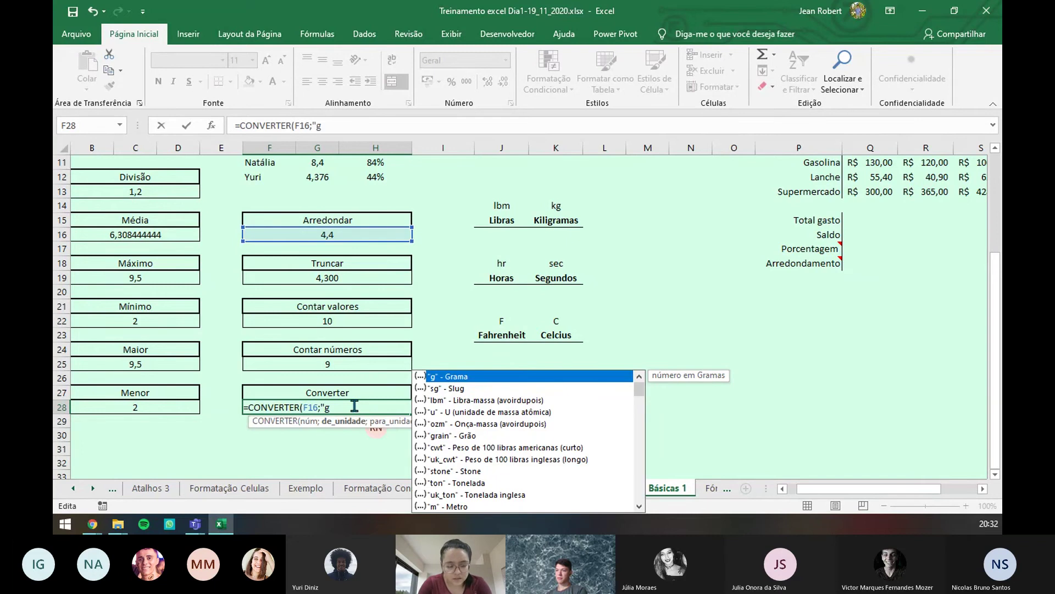
text(g")
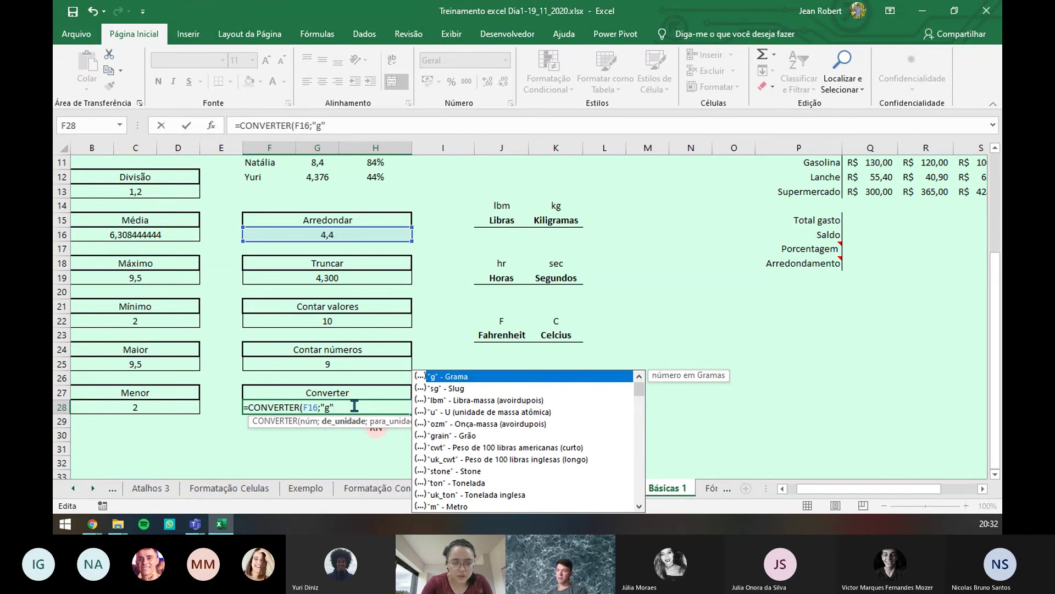
text(;"kg)
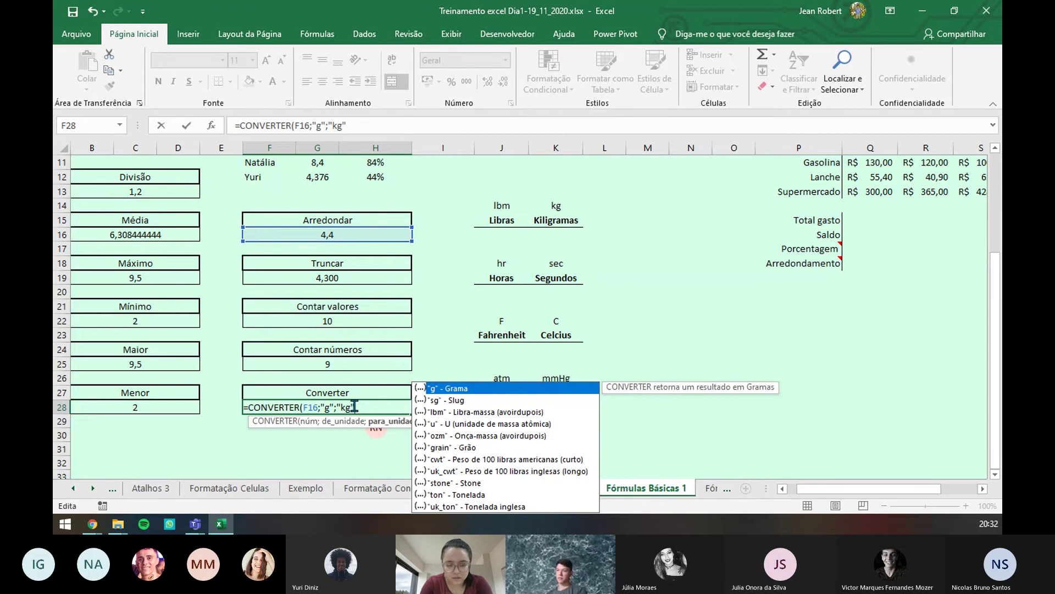
key(Return)
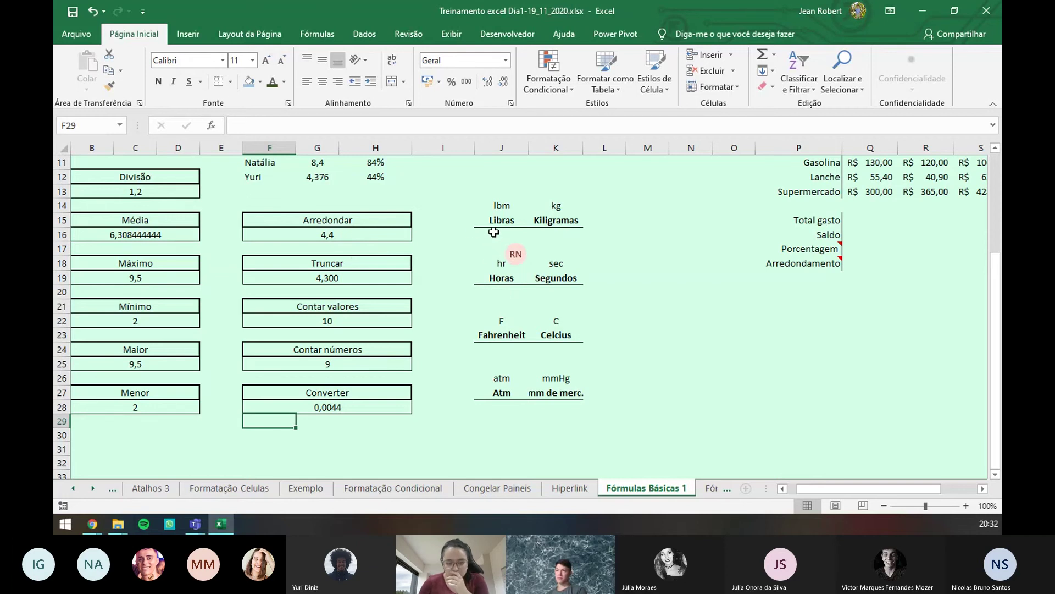
- Enter the inputs 5 pounds, 3 hours, 85 Fahrenheit and 1 Atm in column J
drag(805, 489, 891, 494)
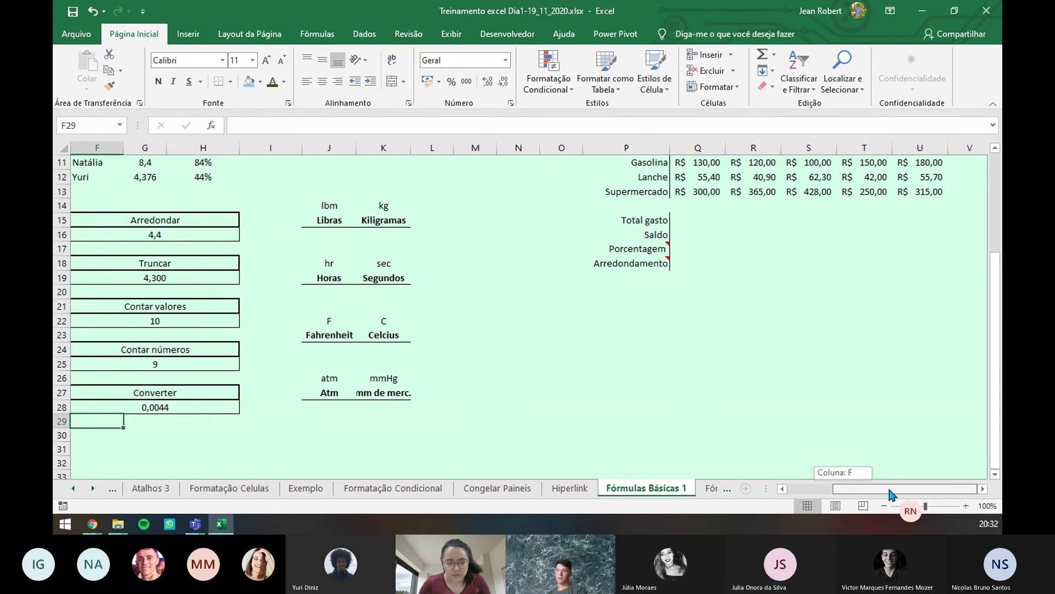
click(330, 231)
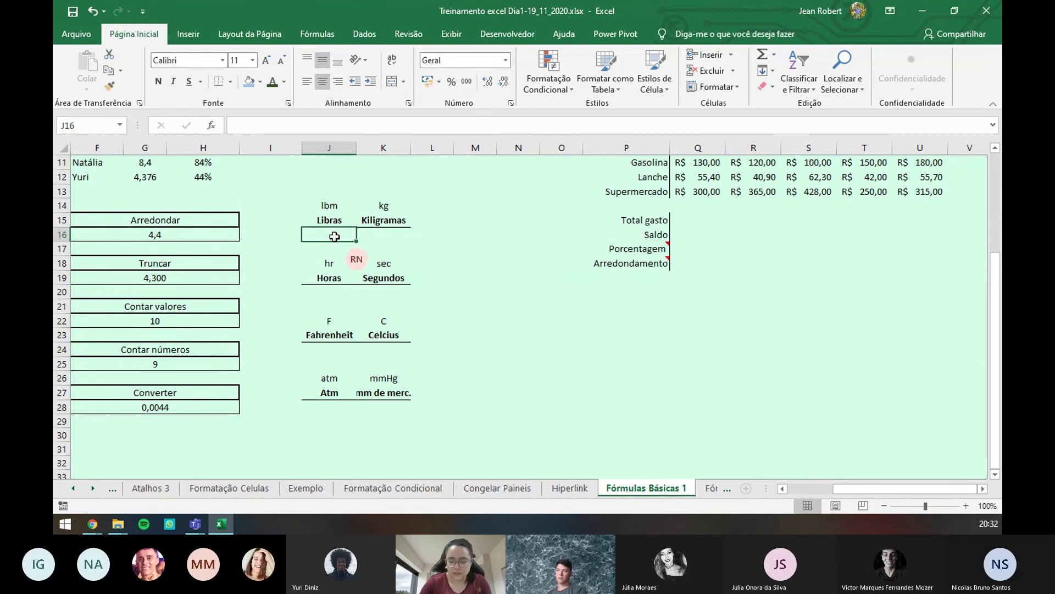
text(5)
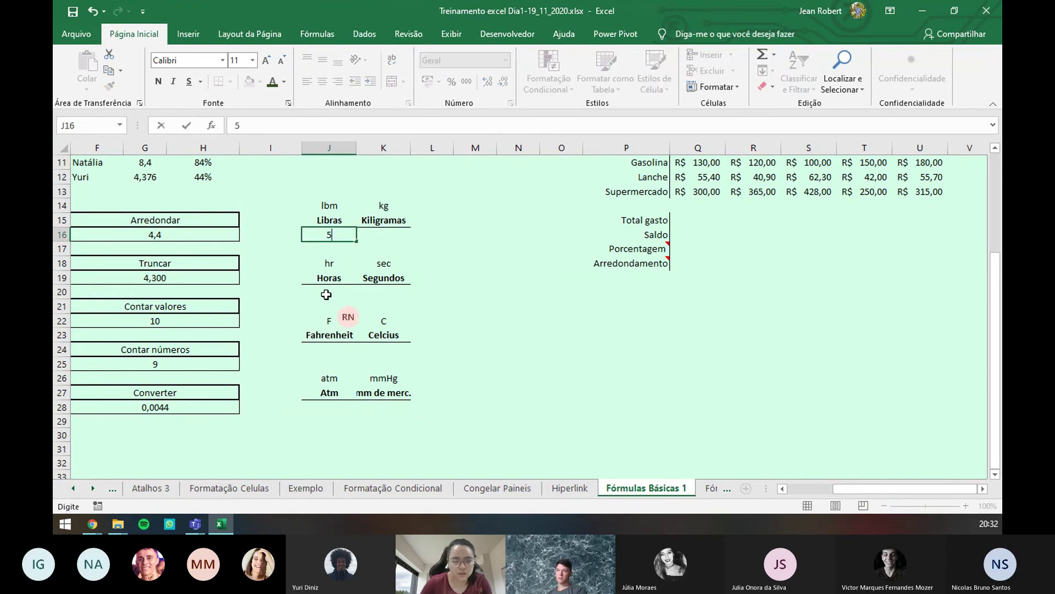
click(327, 294)
text(3)
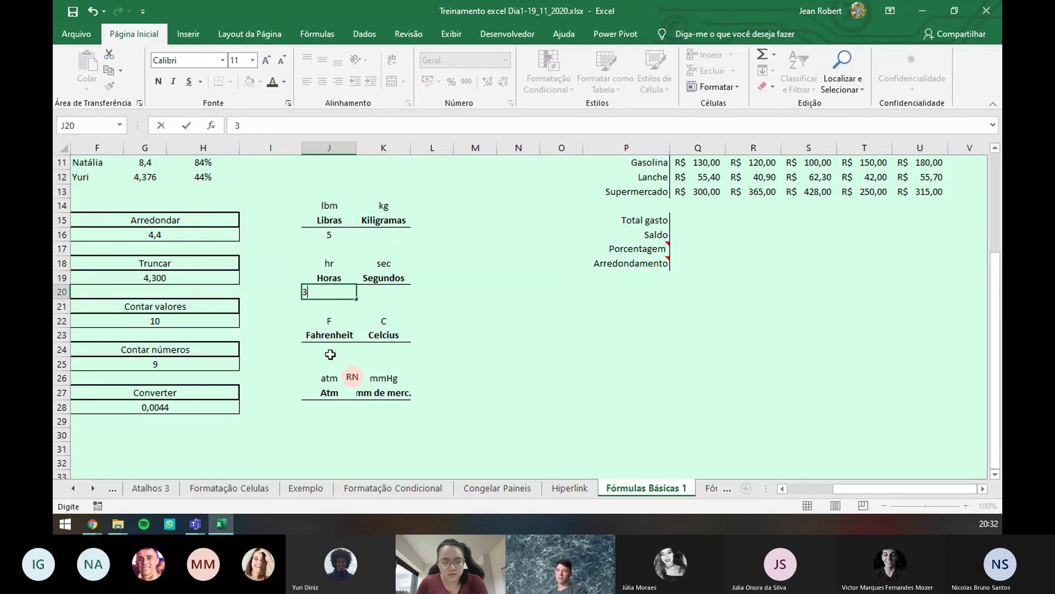
click(330, 352)
text(85)
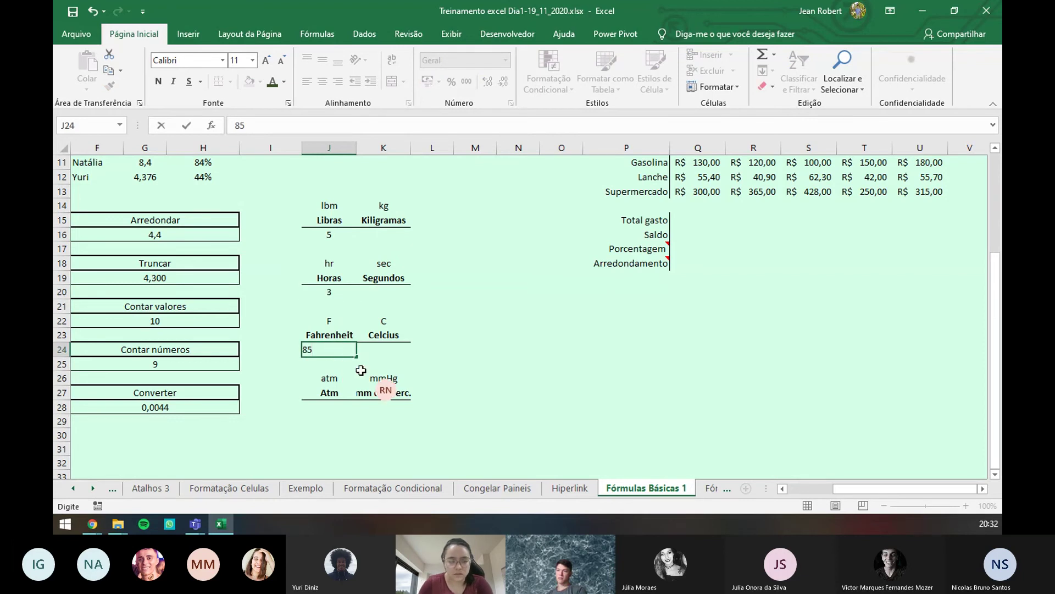
click(330, 405)
text(1)
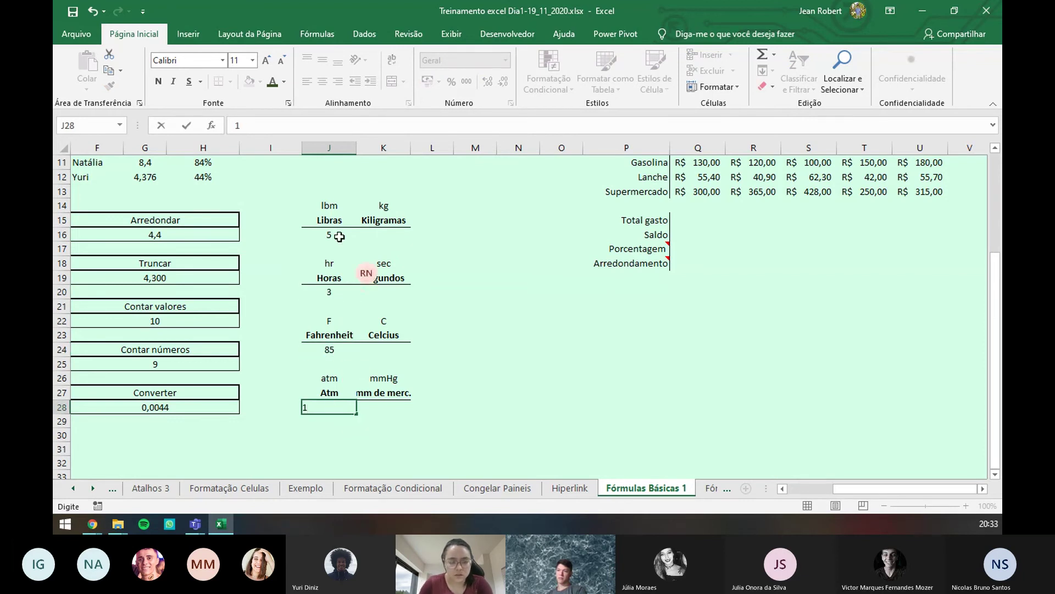
- Enter =CONVERTER(J16;J14;K14) in K16, converting 5 pounds to 2,26796185 kilograms
click(369, 232)
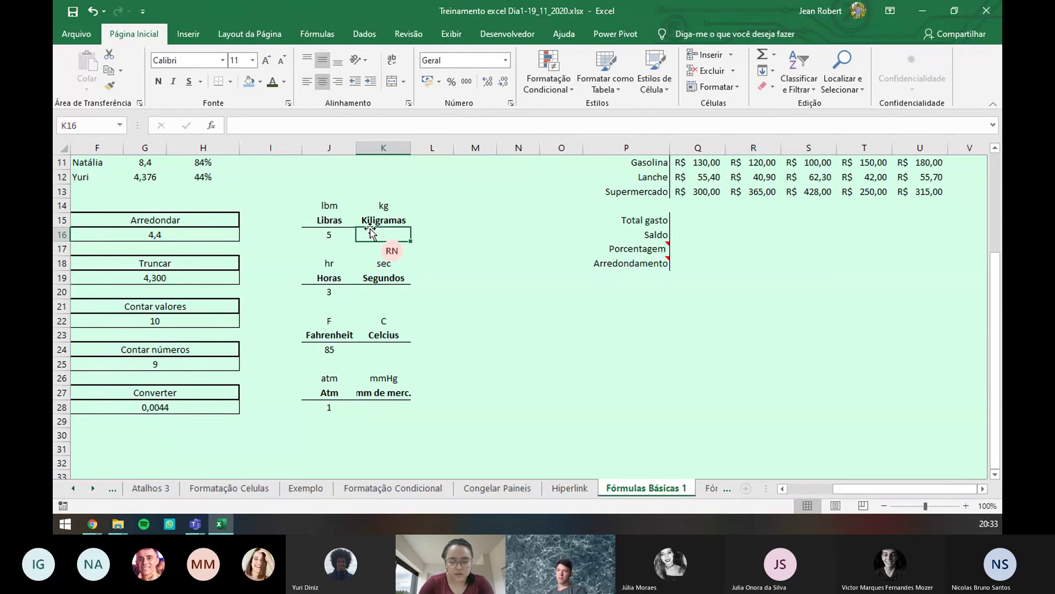
text(=converte)
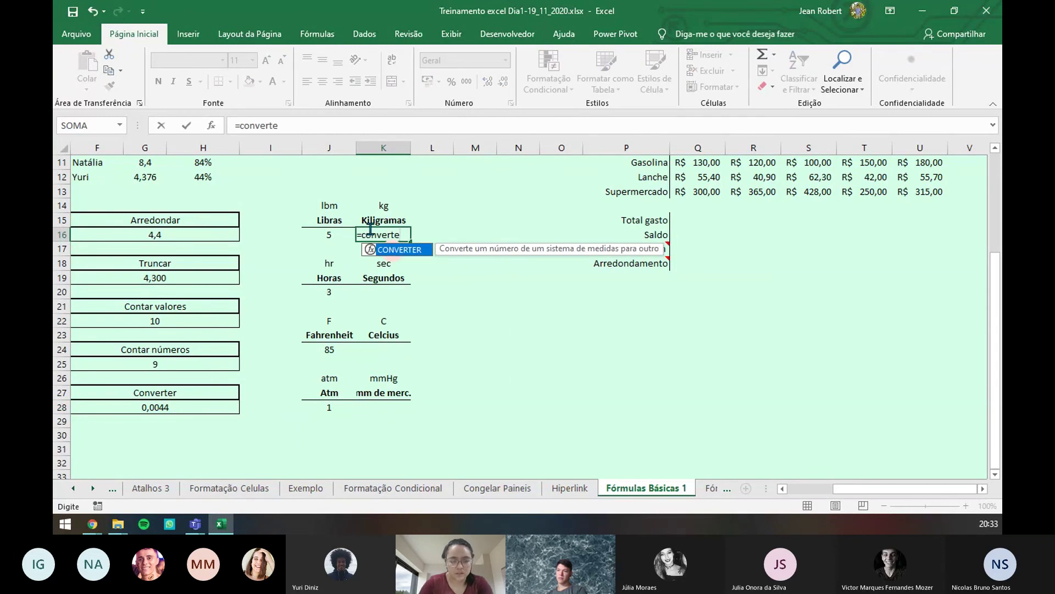
key(Tab)
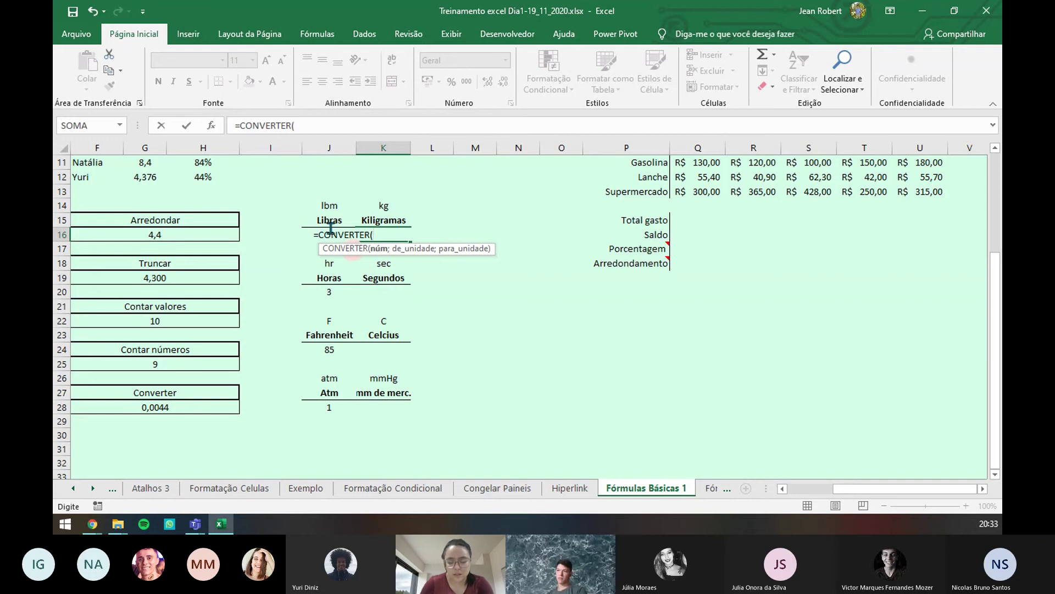
click(330, 228)
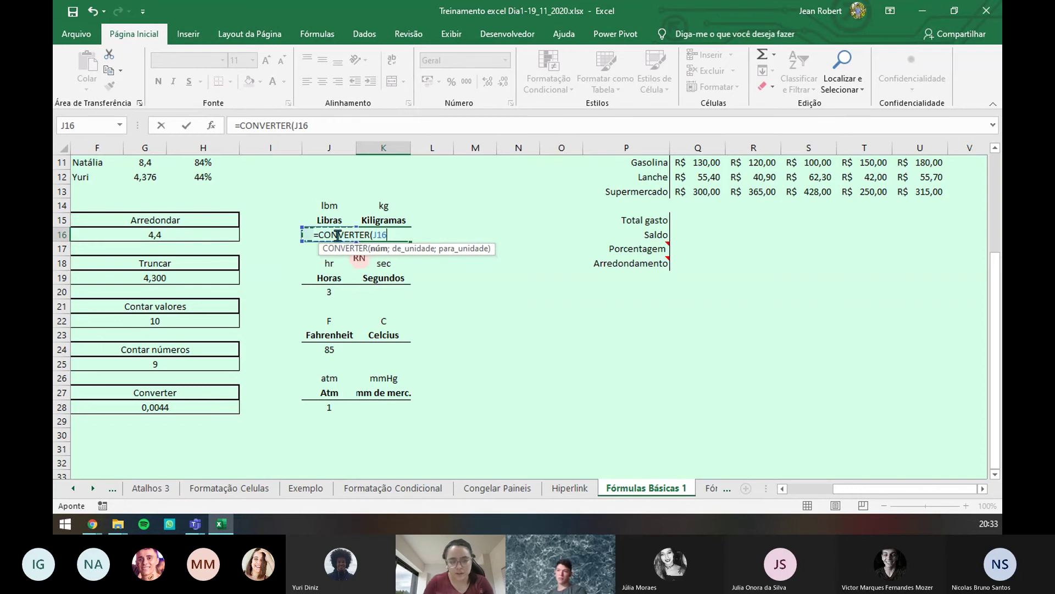
text(;)
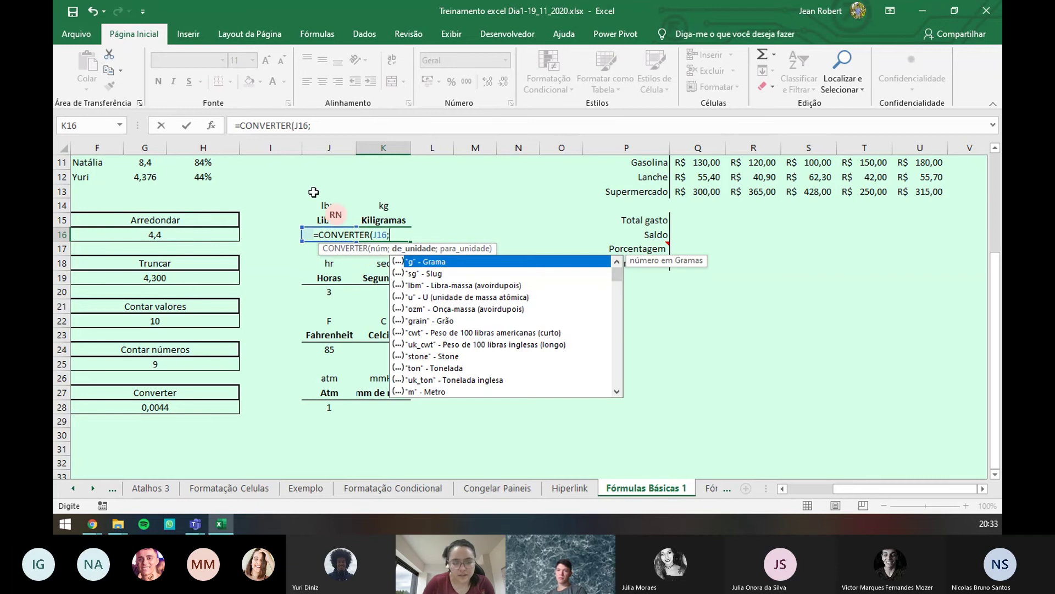
click(330, 206)
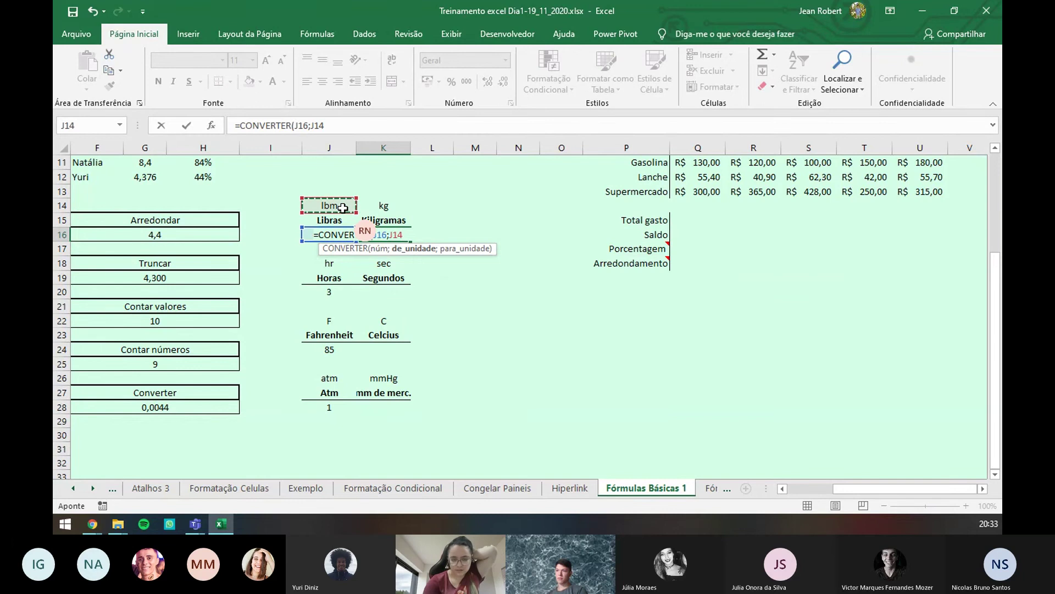
text(;)
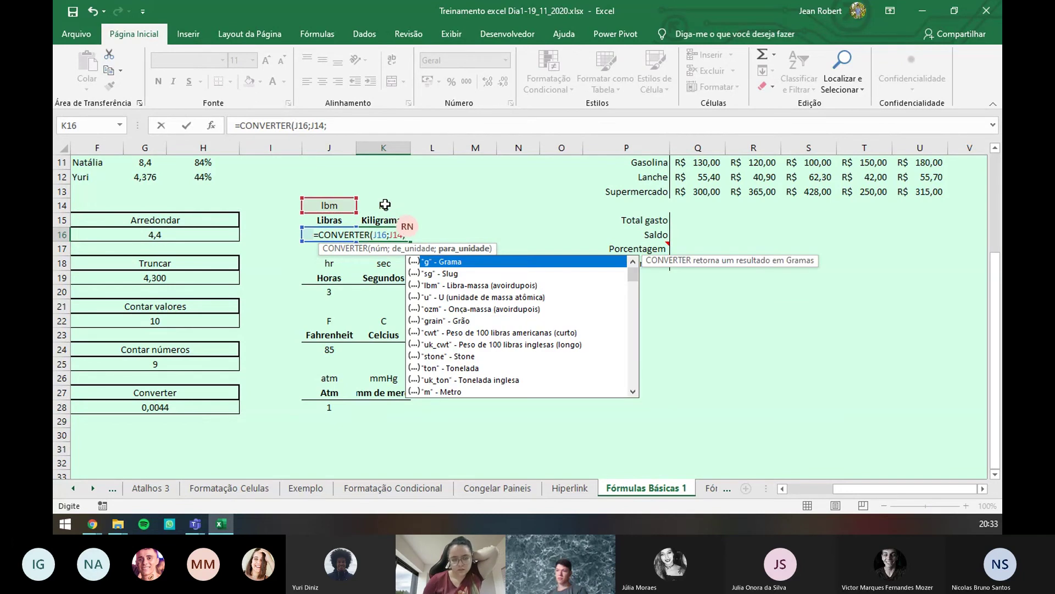
click(385, 205)
key(Return)
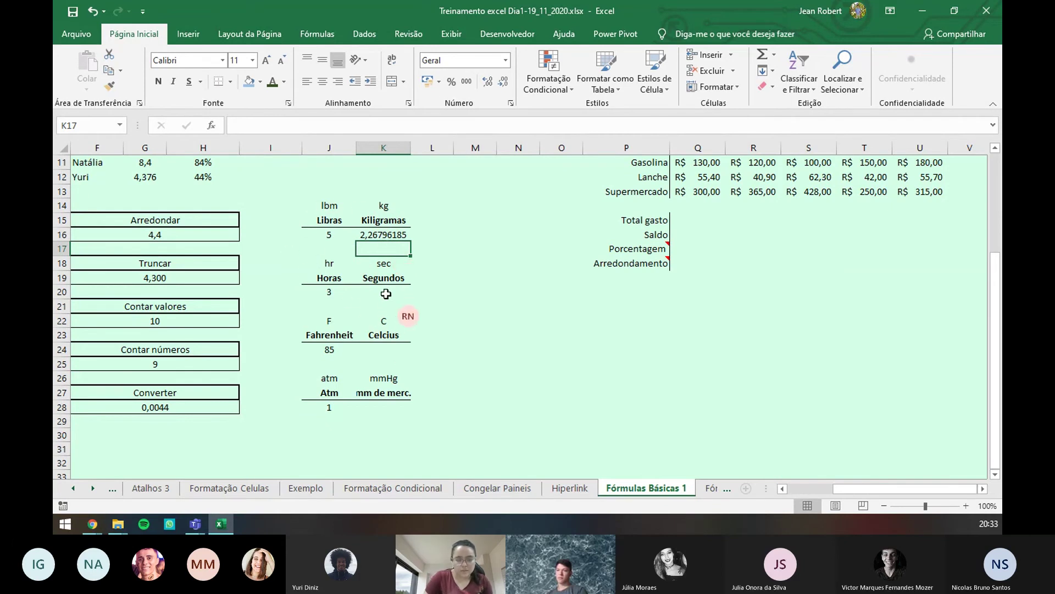
drag(383, 291, 391, 416)
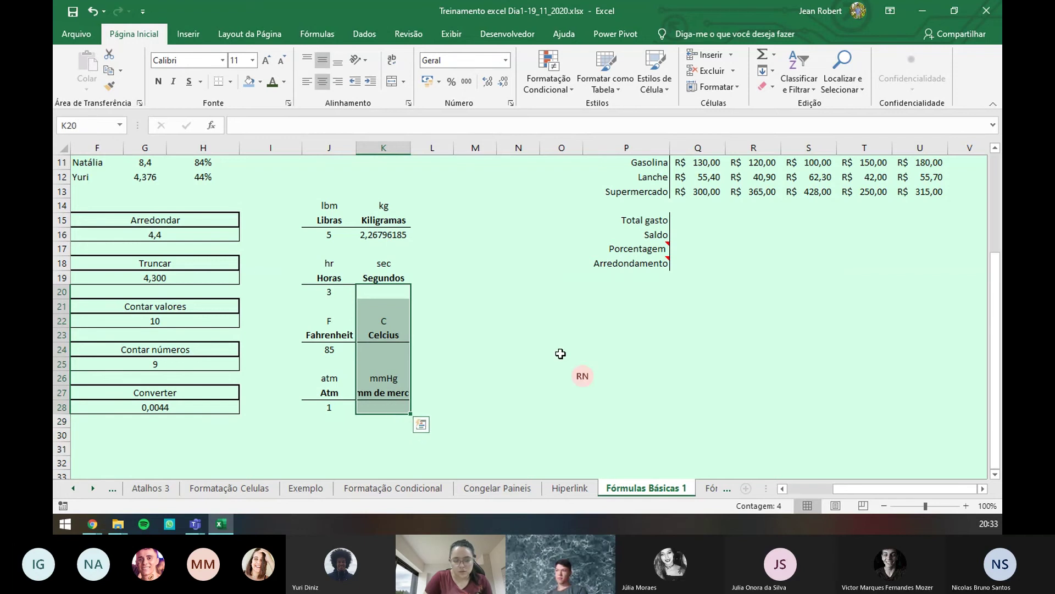
scroll(566, 346, up, 4)
- Inspect the expense table's Total gasto, Saldo and Porcentagem cells, then open Fórmulas Básicas 2
click(550, 278)
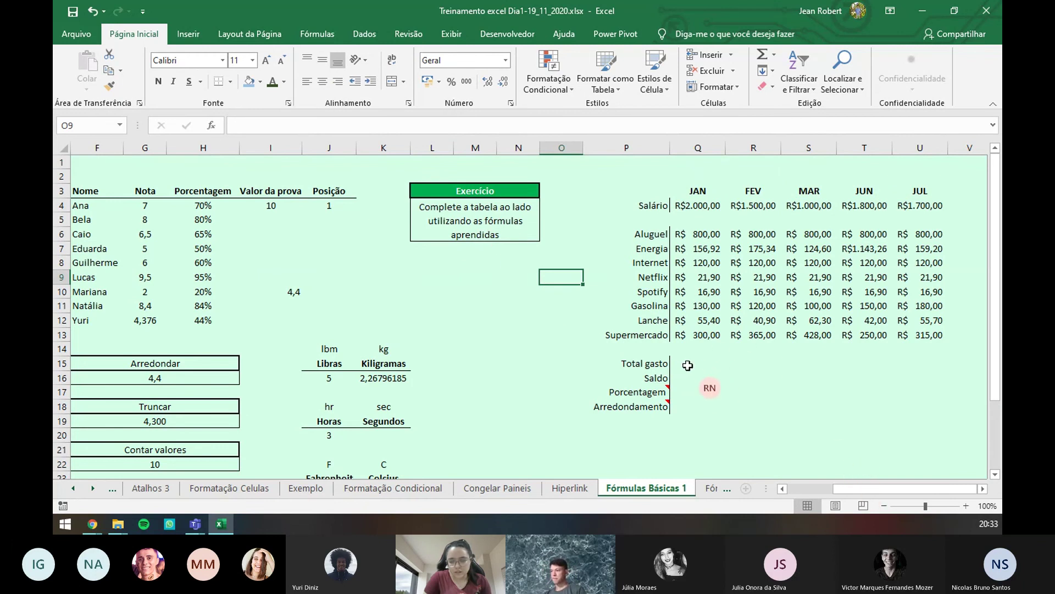
drag(692, 364, 741, 368)
drag(699, 235, 706, 323)
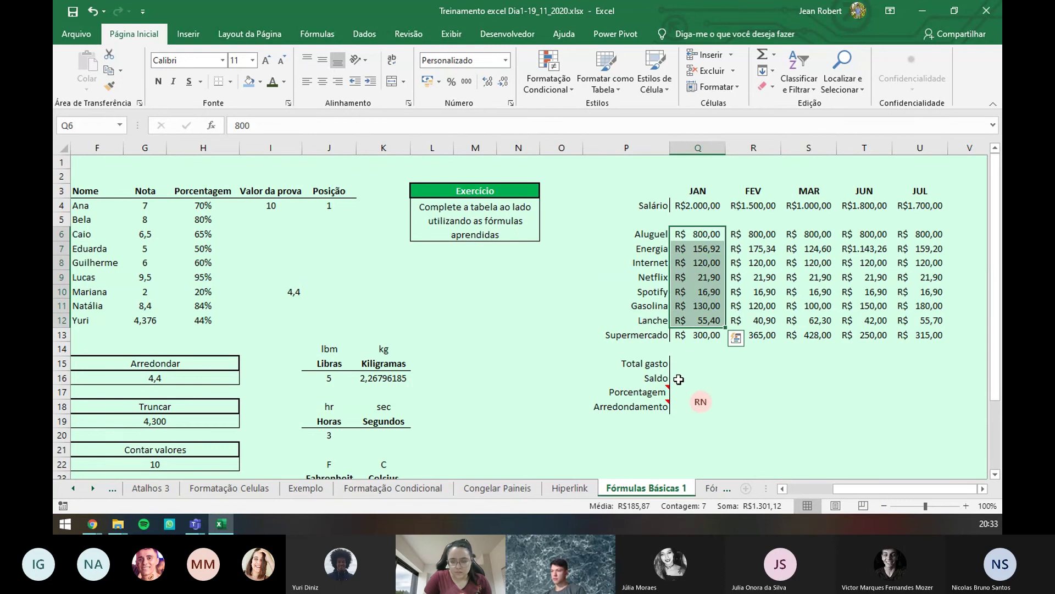
click(679, 382)
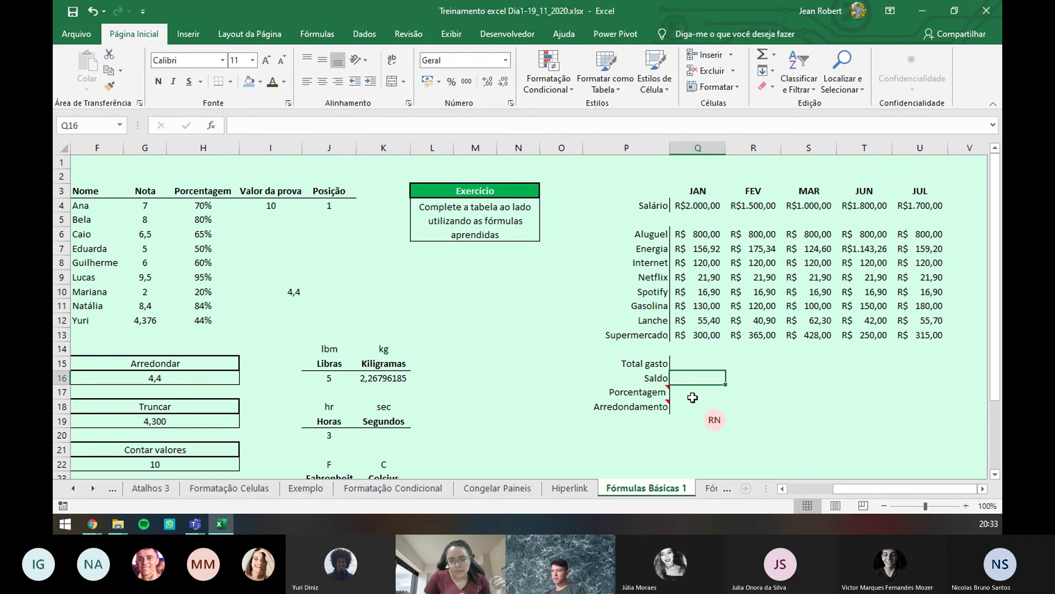
mouse_move(666, 383)
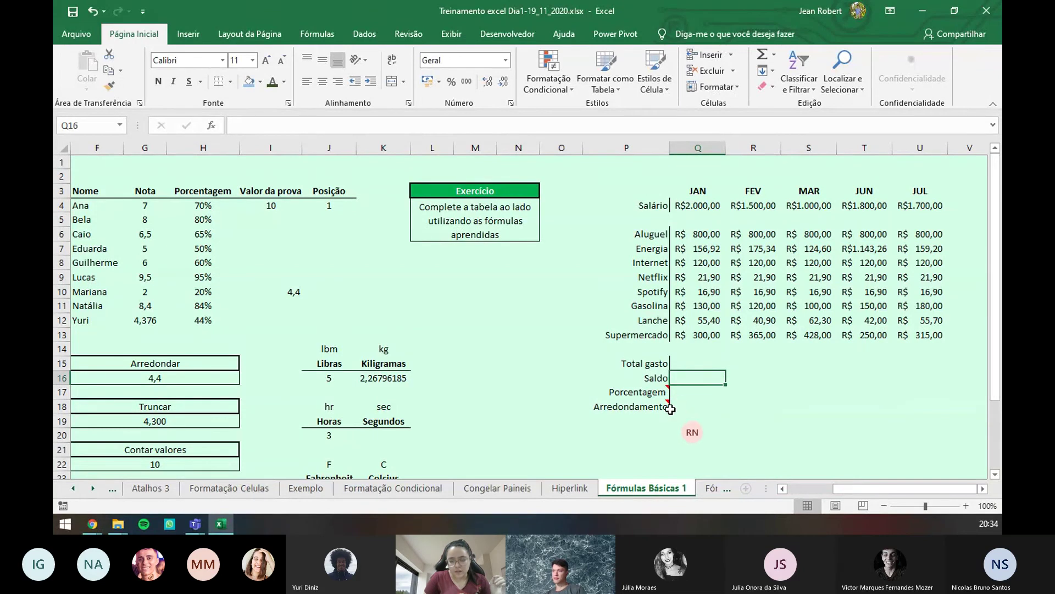
mouse_move(668, 405)
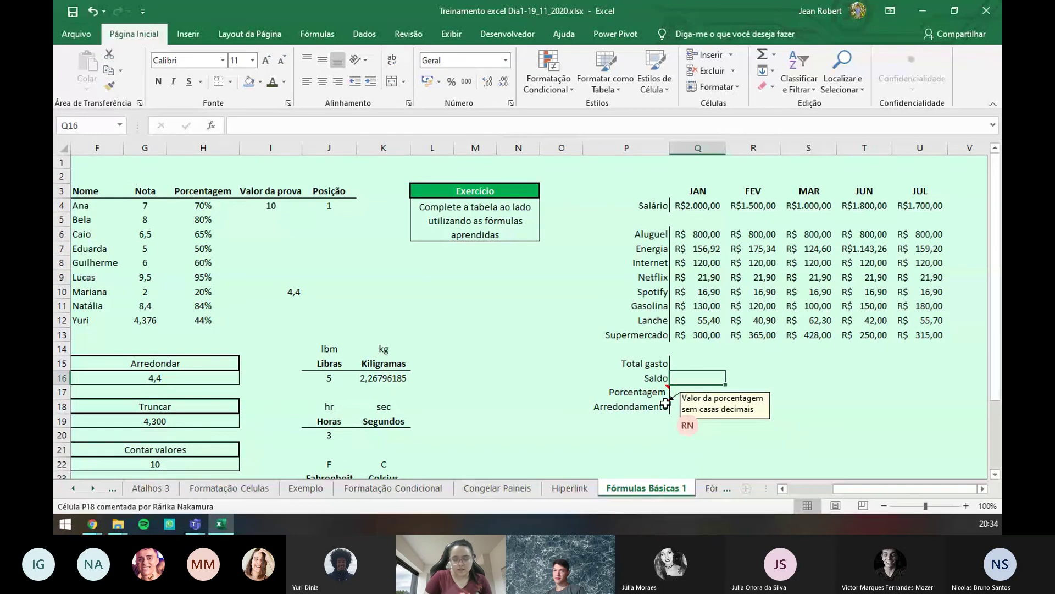
click(704, 394)
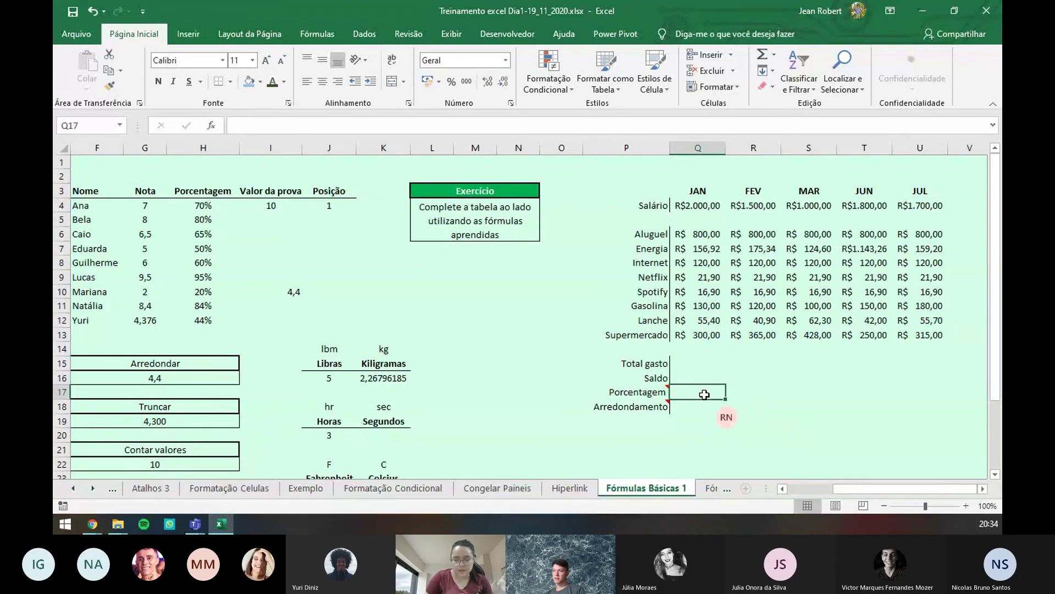
click(703, 405)
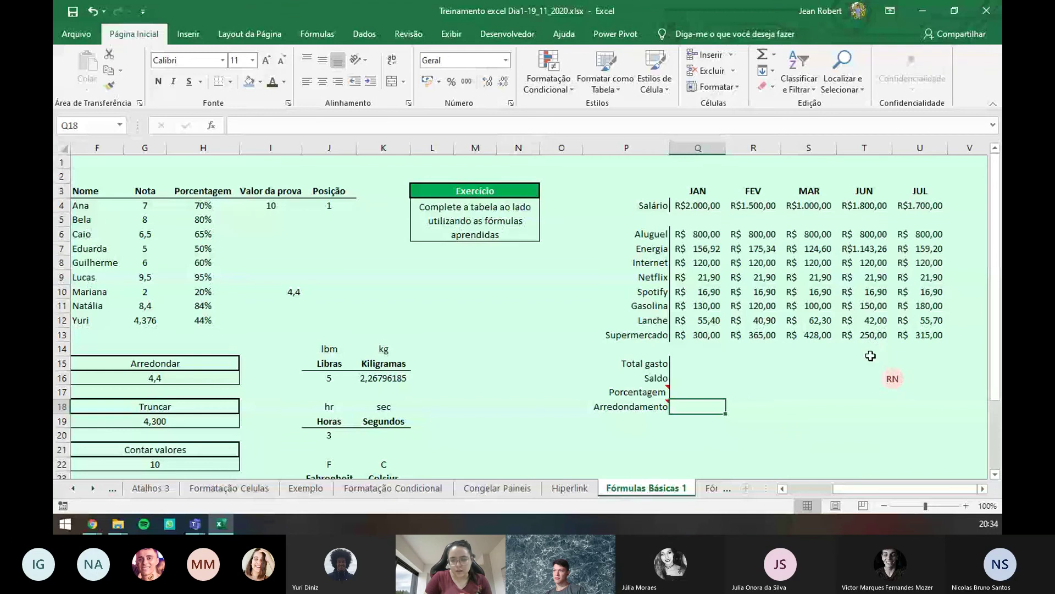
click(712, 489)
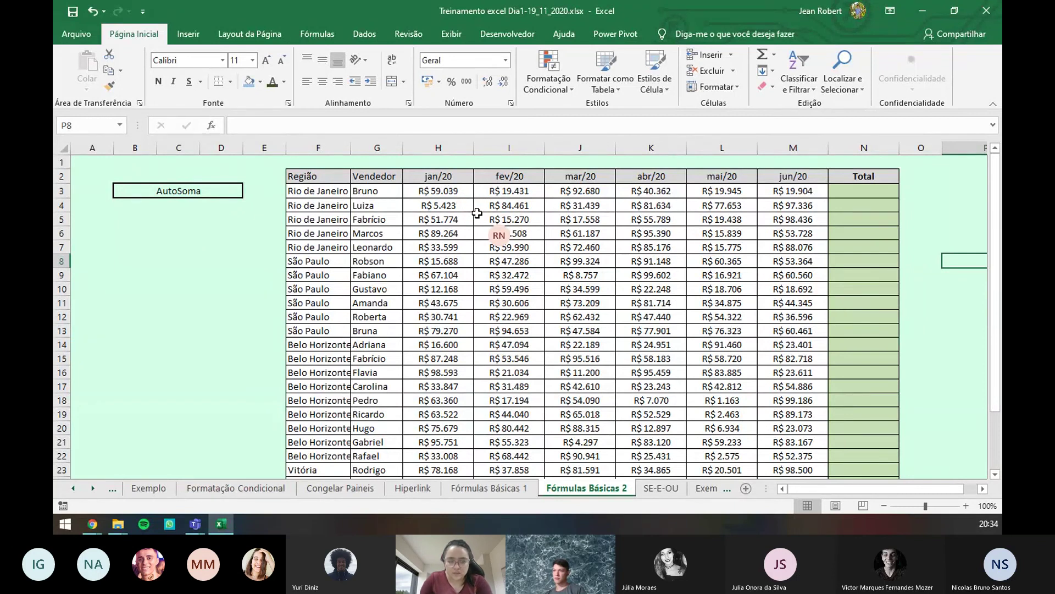
- Select I16 and browse the Inserir, Layout da Página and Dados ribbons before returning to Fórmulas
click(510, 373)
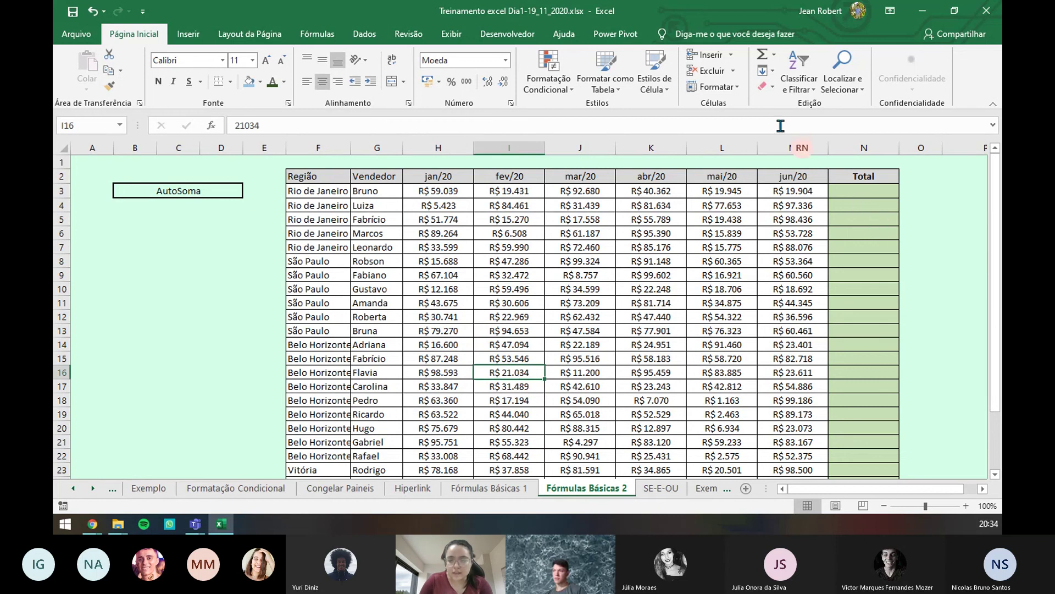
click(191, 38)
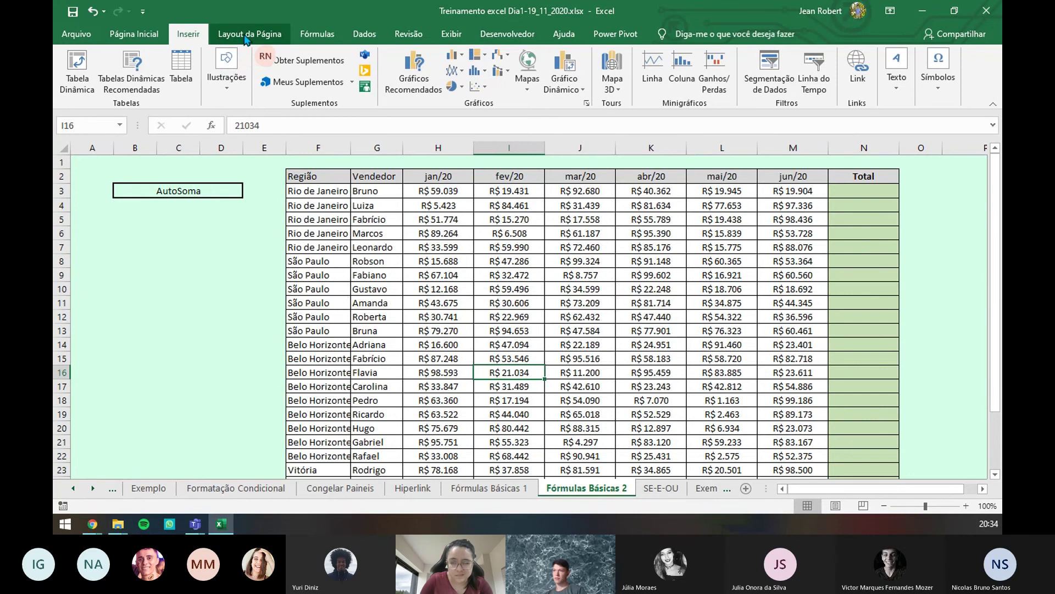
click(238, 35)
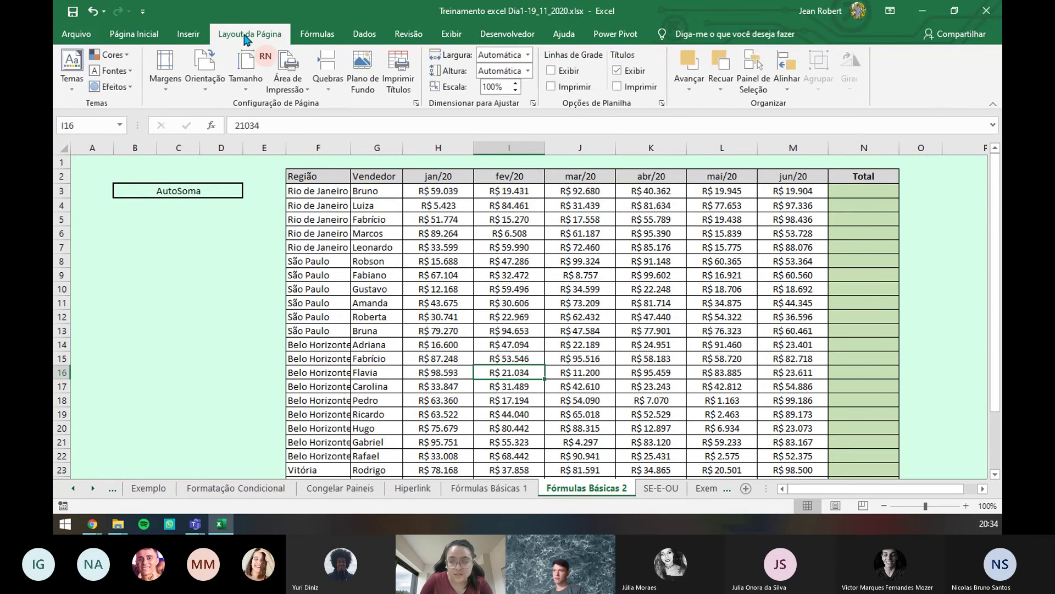
click(318, 34)
click(381, 34)
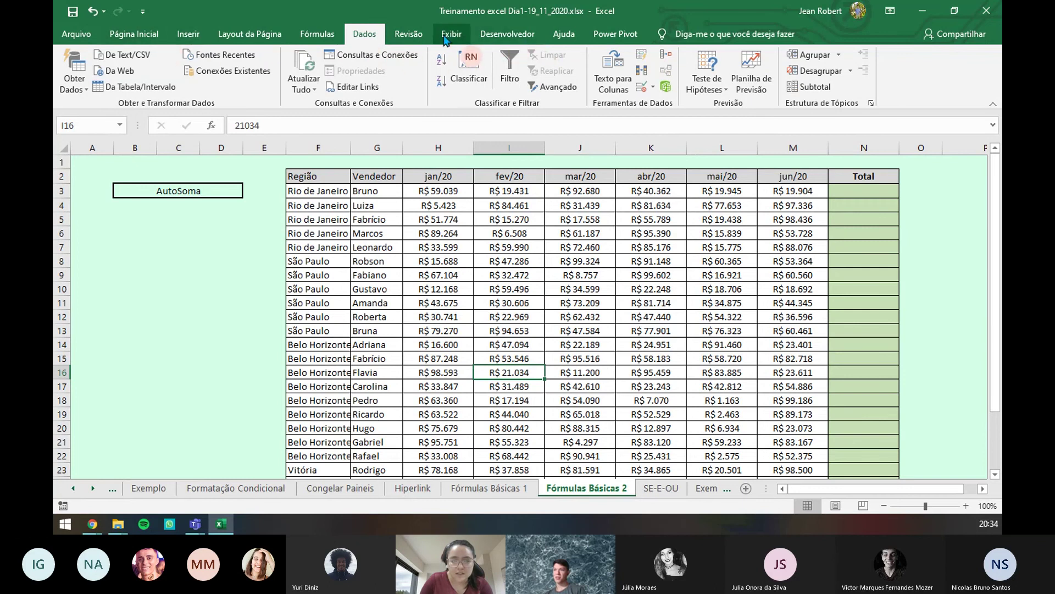
click(305, 39)
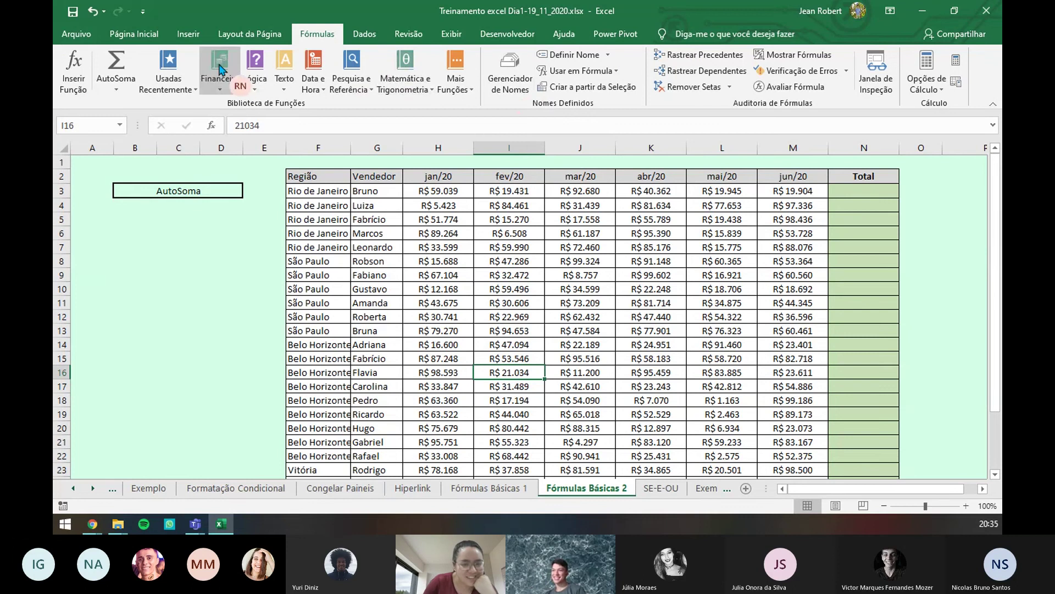
- Start an AutoSum for the fev/20 values above I16, then cancel it to keep the original value
click(116, 61)
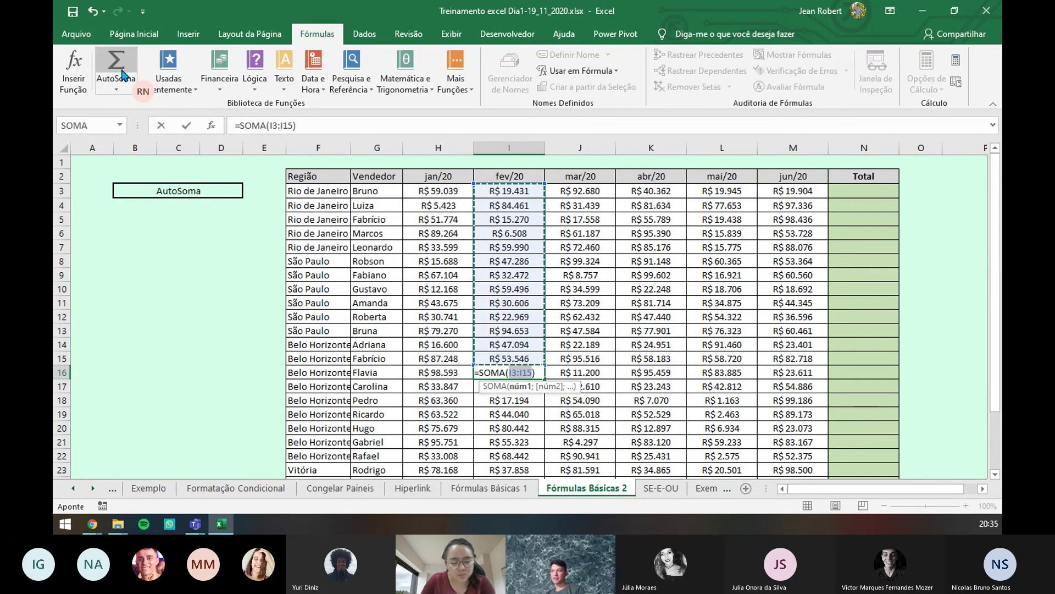
key(BackSpace)
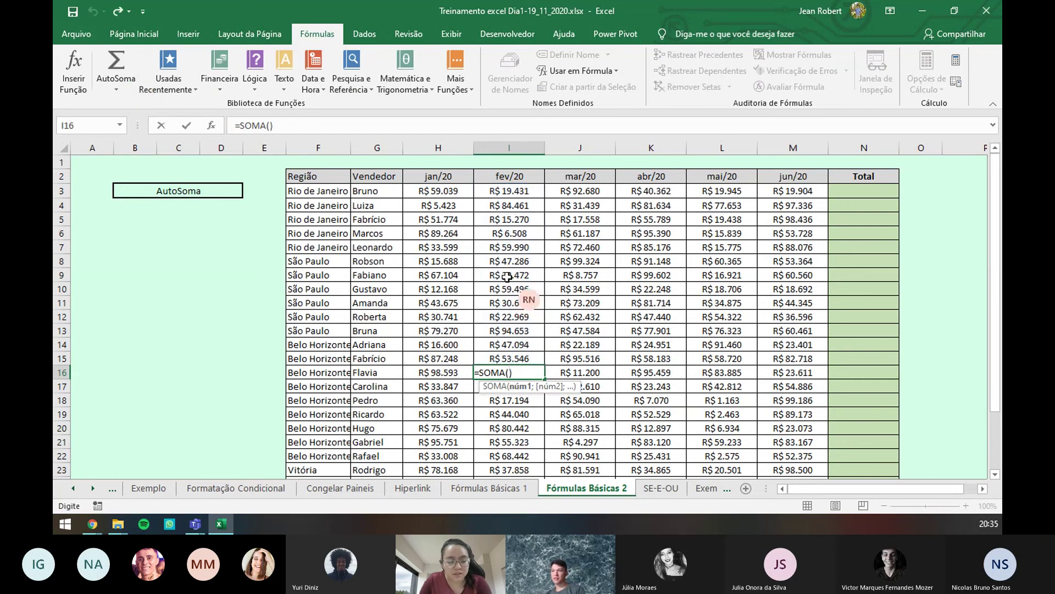
key(Escape)
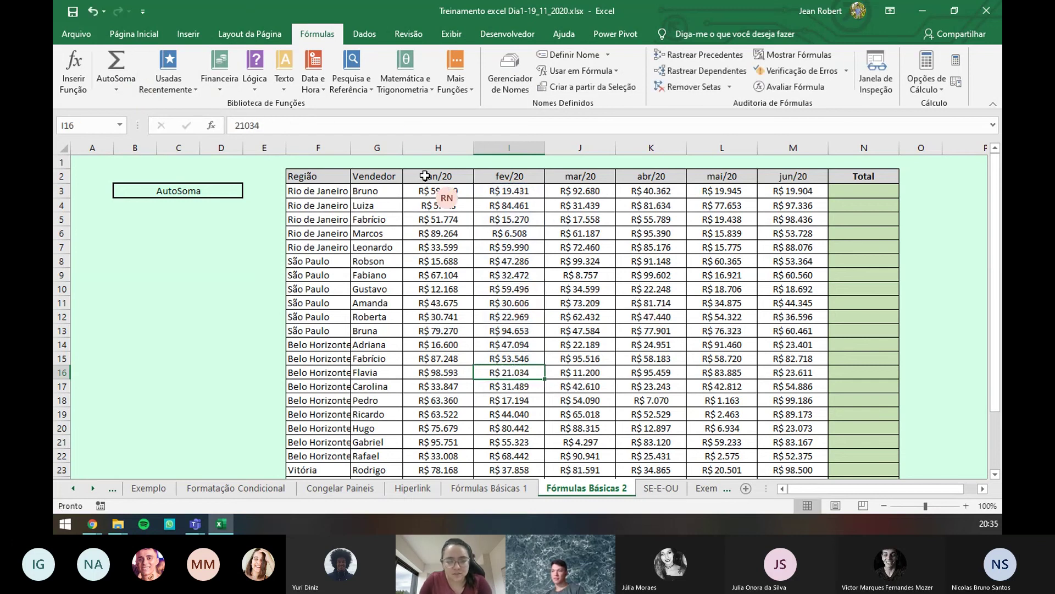
- AutoSum the monthly sales from jan/20 onward into row 28, then undo those month totals
drag(425, 176, 796, 459)
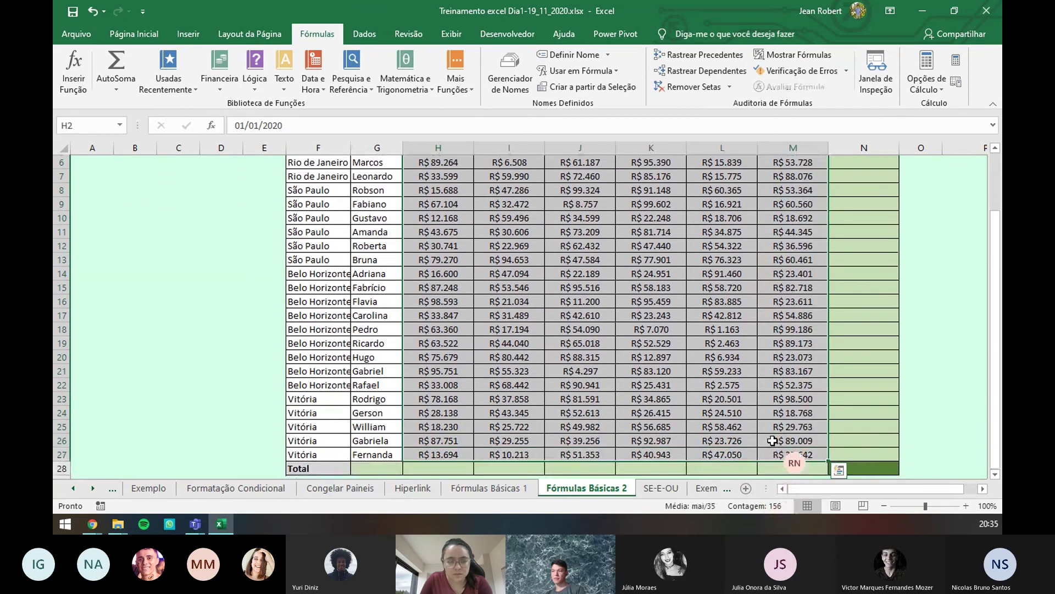
click(116, 55)
scroll(724, 301, down, 3)
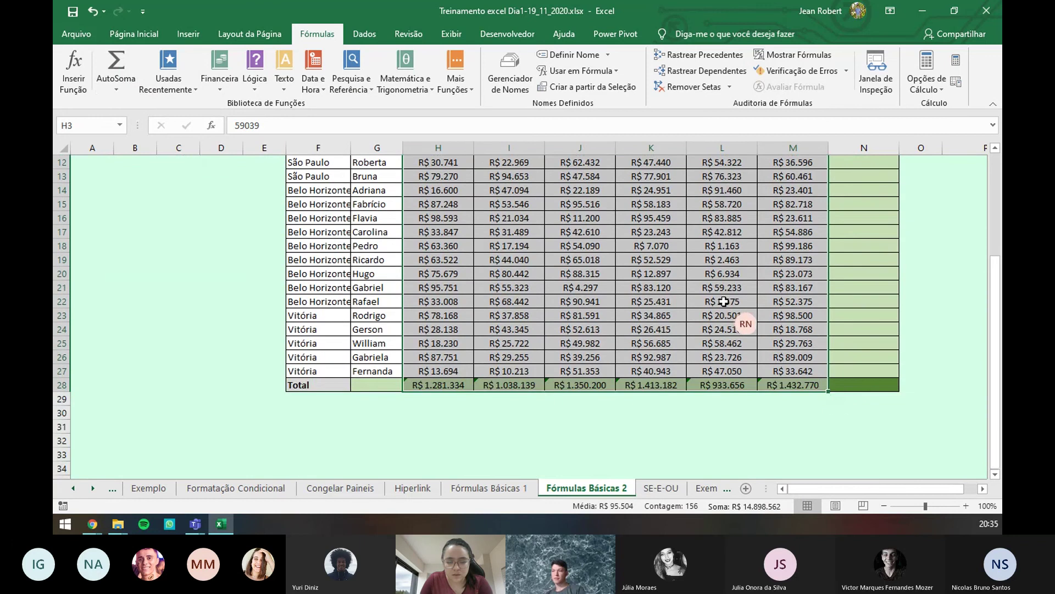
scroll(723, 302, down, 3)
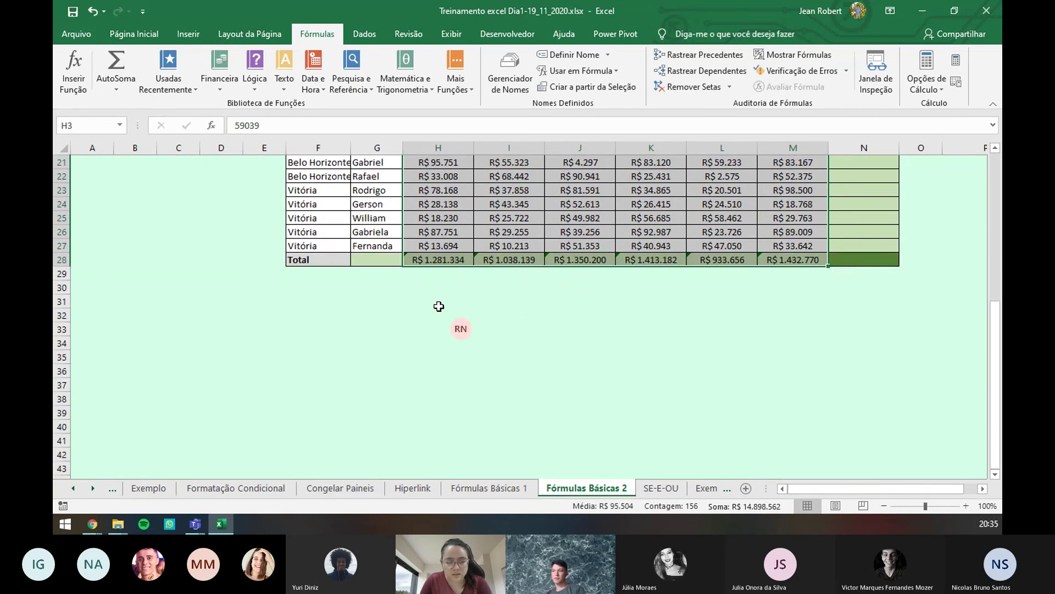
key(ctrl+z)
- Select F2:N28 from the Região header and AutoSum it, giving N28 =SOMA(H28:M28) = R$ 7.449.281
key(ctrl+Page_Up)
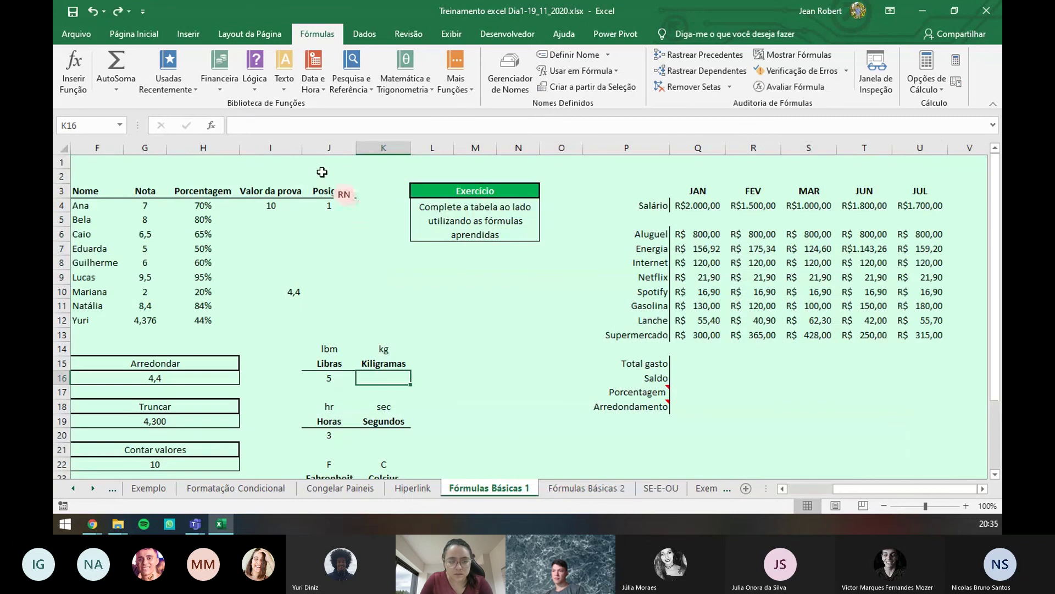
click(586, 489)
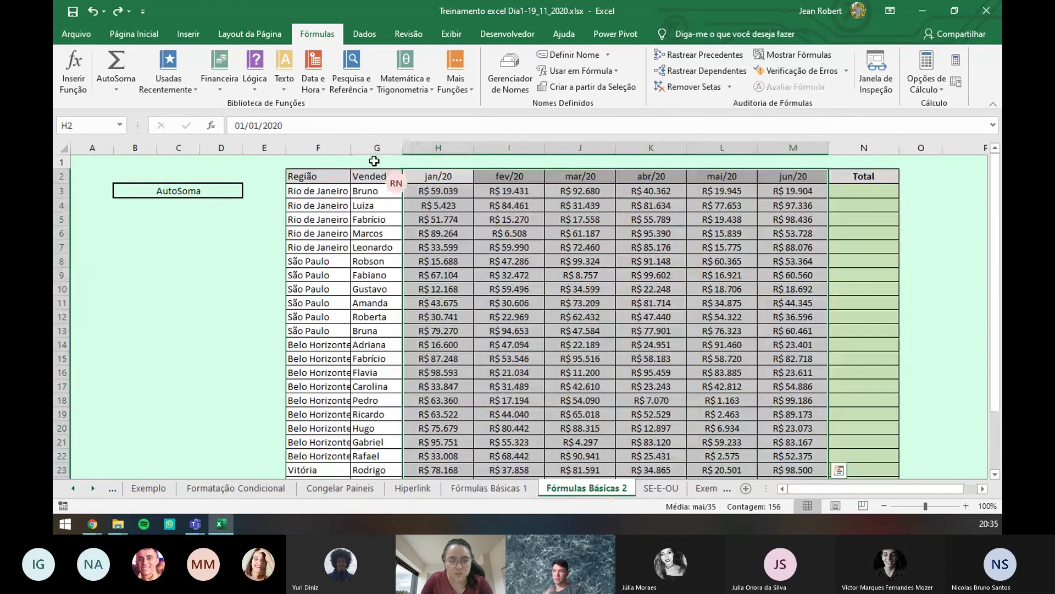
click(311, 176)
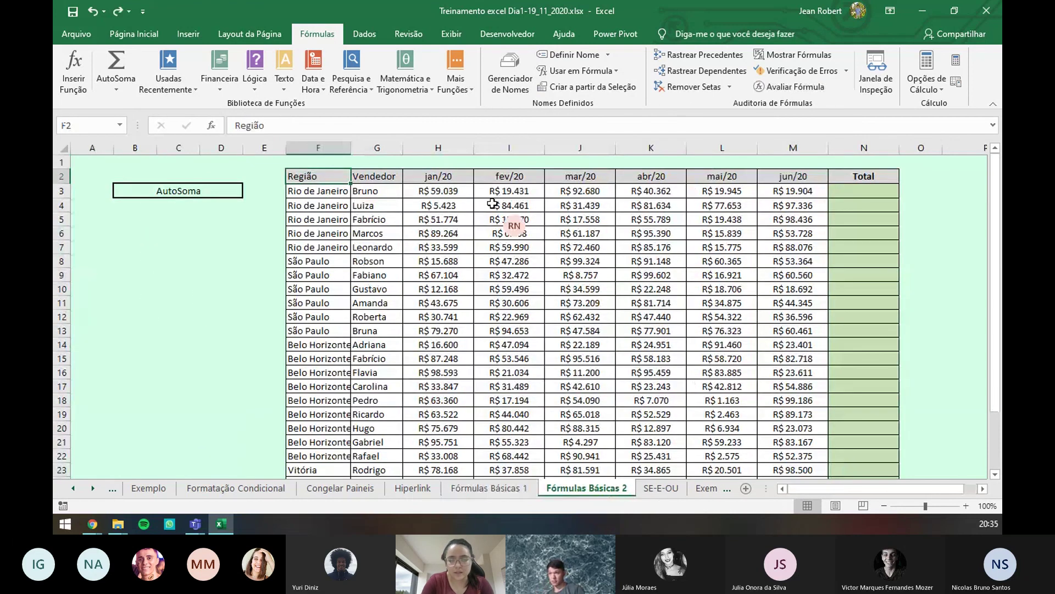
key(ctrl+shift+Right)
key(ctrl+shift+Down)
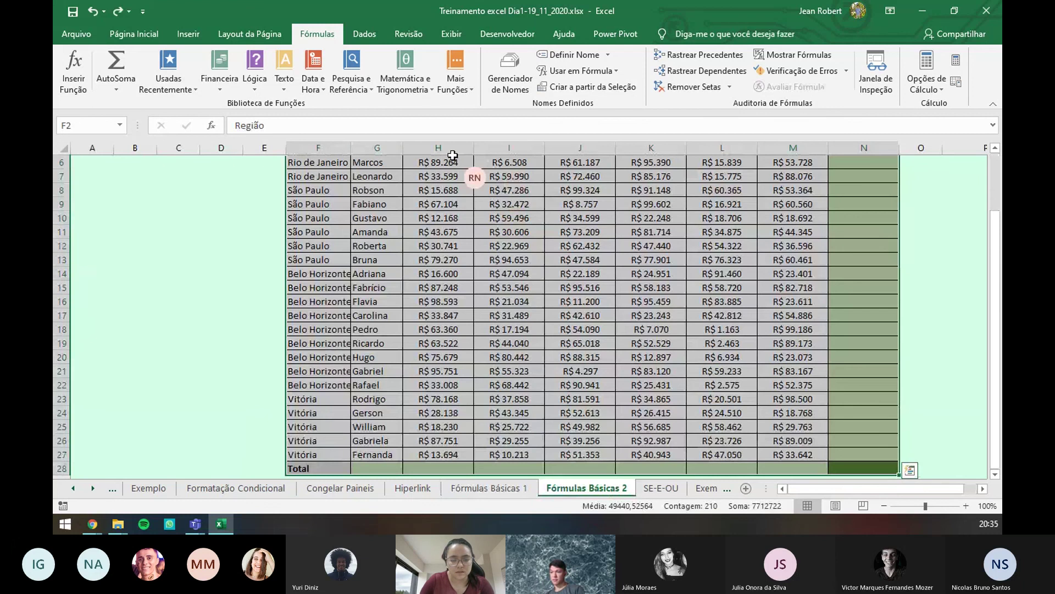
click(120, 65)
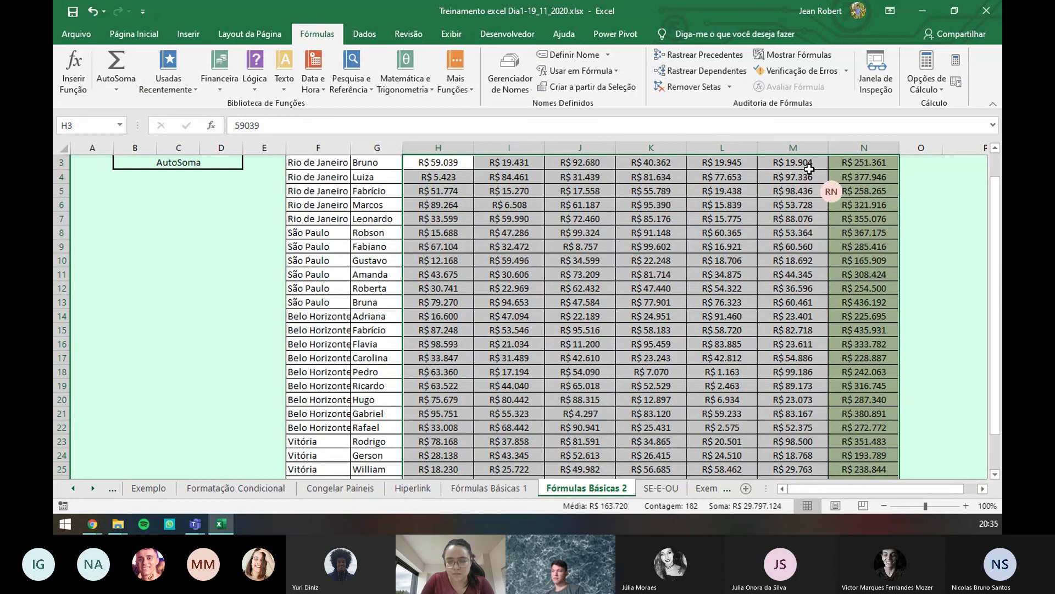
scroll(798, 238, down, 4)
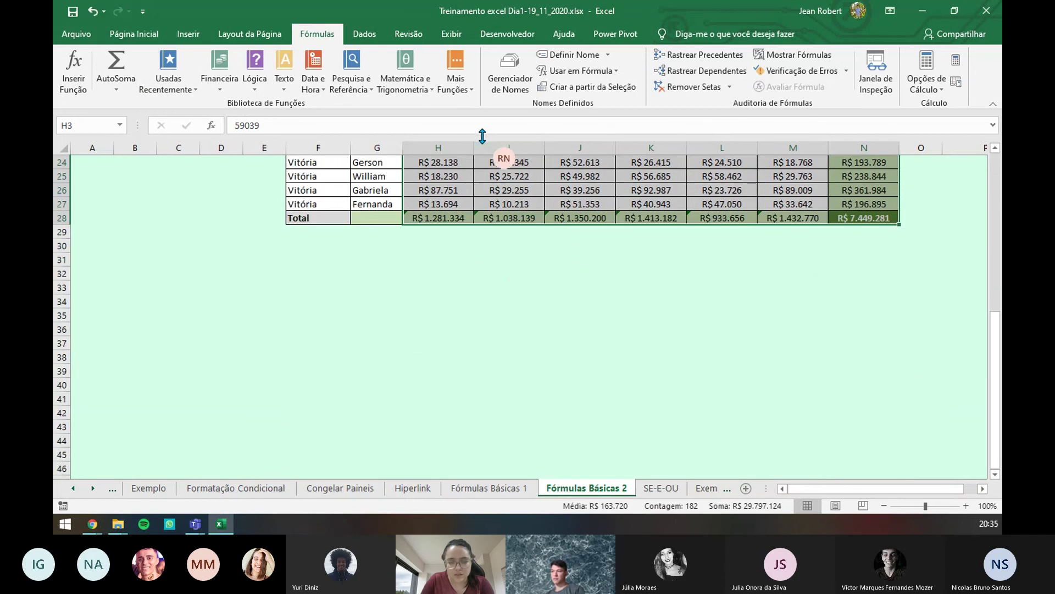
scroll(467, 247, up, 4)
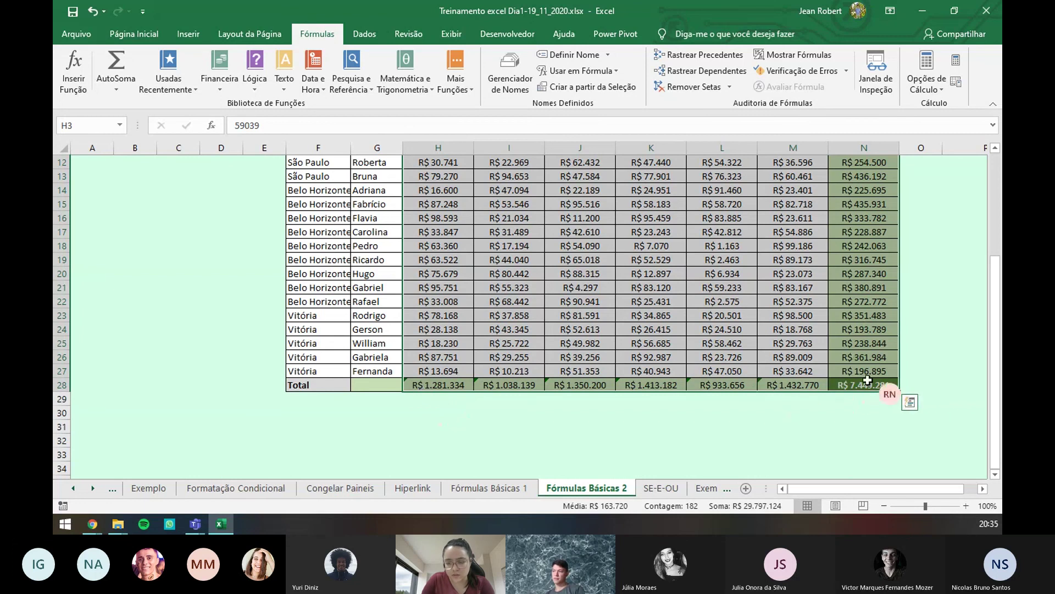
click(868, 384)
scroll(866, 396, up, 4)
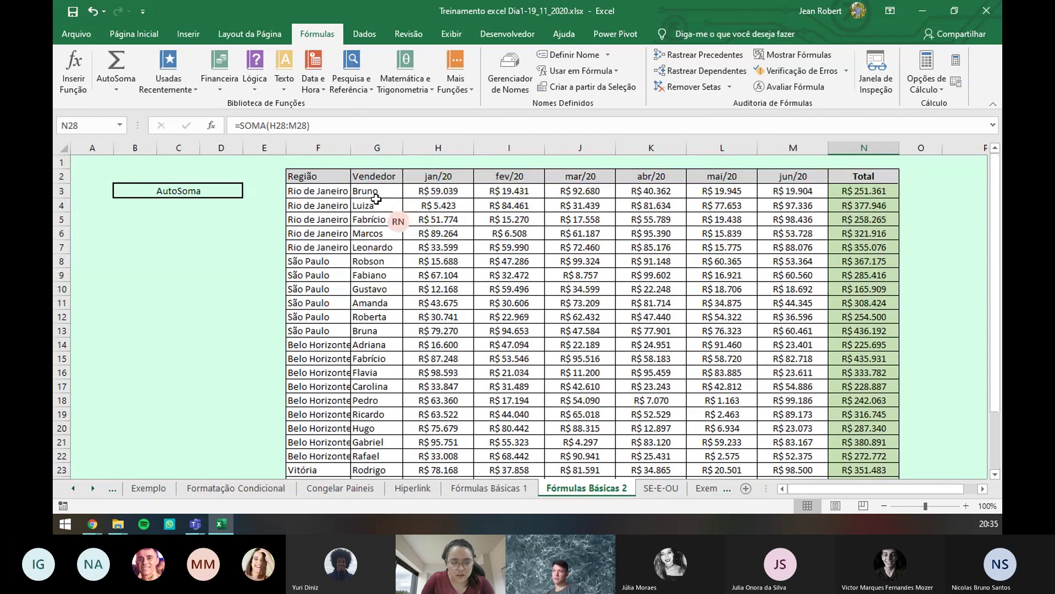
drag(385, 187, 378, 330)
click(440, 197)
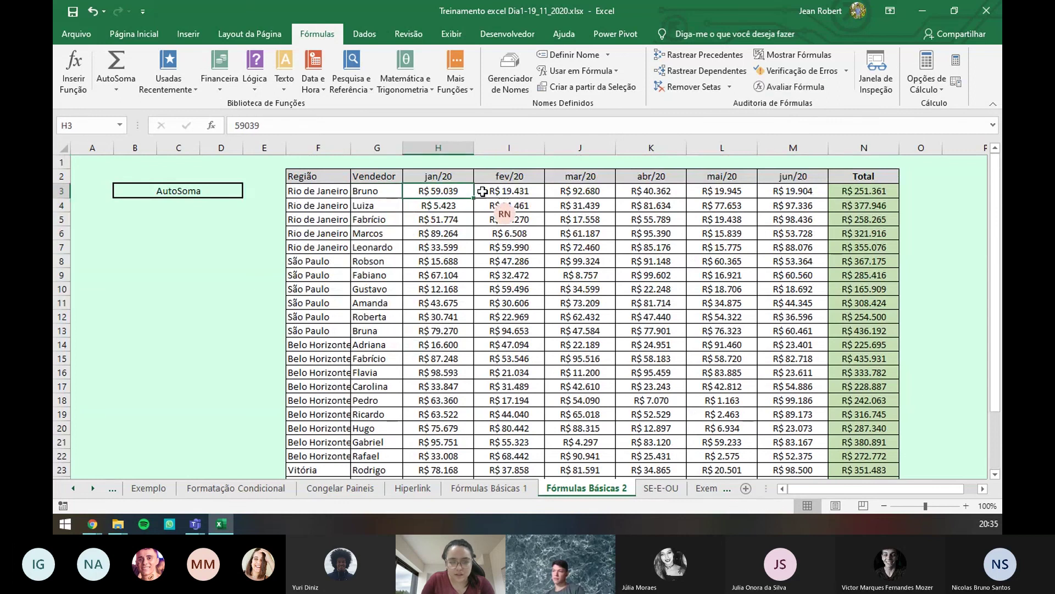
drag(330, 191, 864, 195)
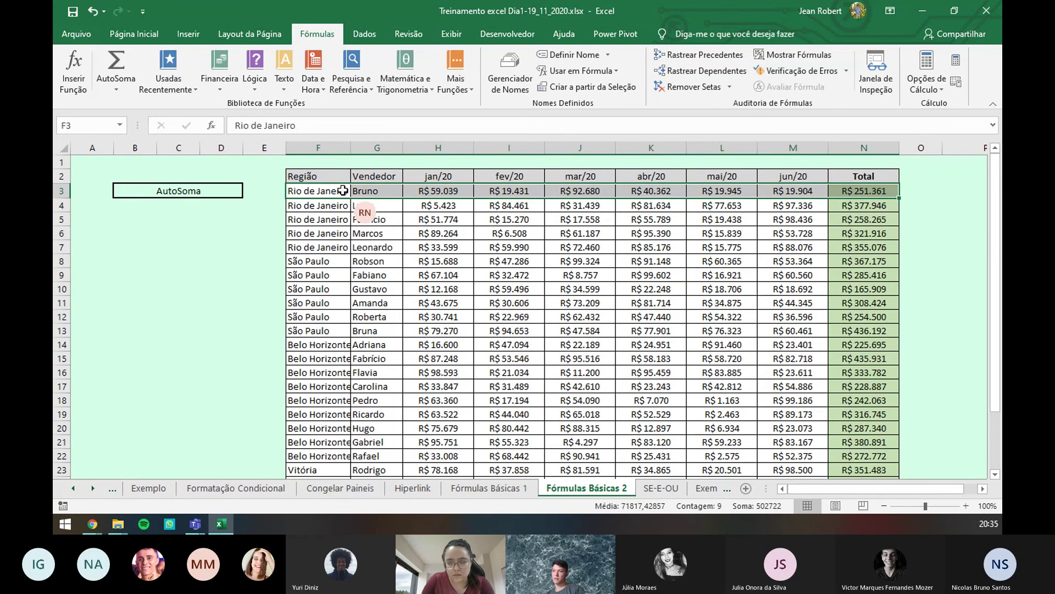
scroll(340, 279, down, 1)
scroll(341, 279, down, 3)
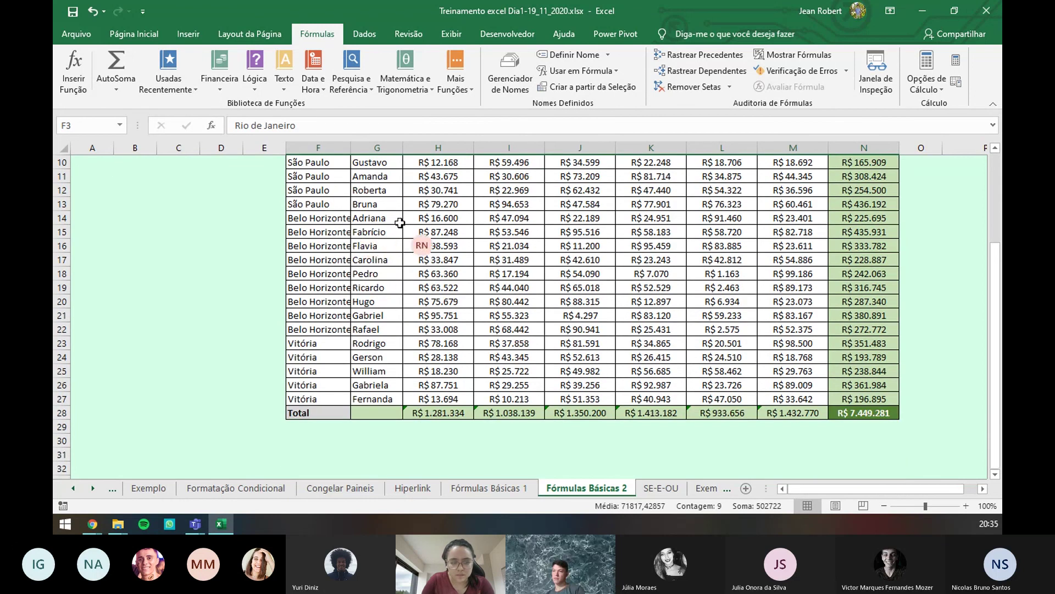
drag(440, 232, 434, 366)
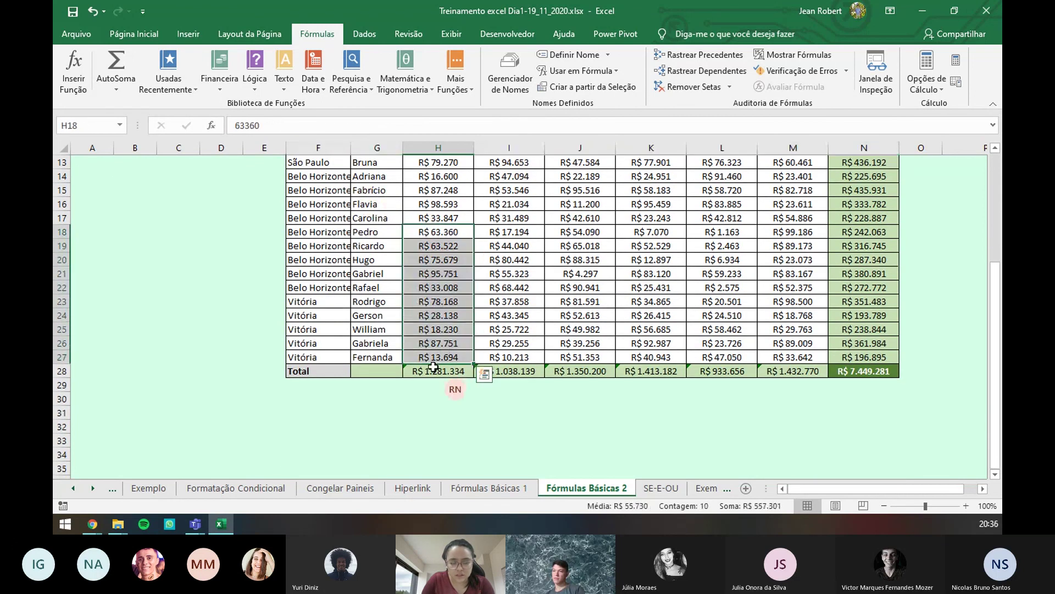
scroll(436, 371, up, 4)
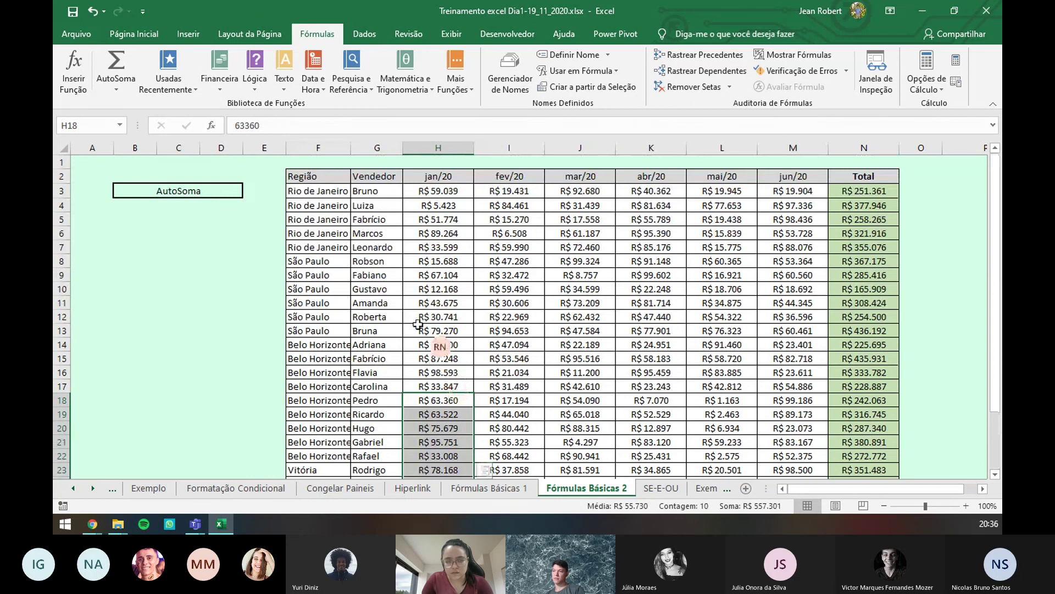
click(487, 213)
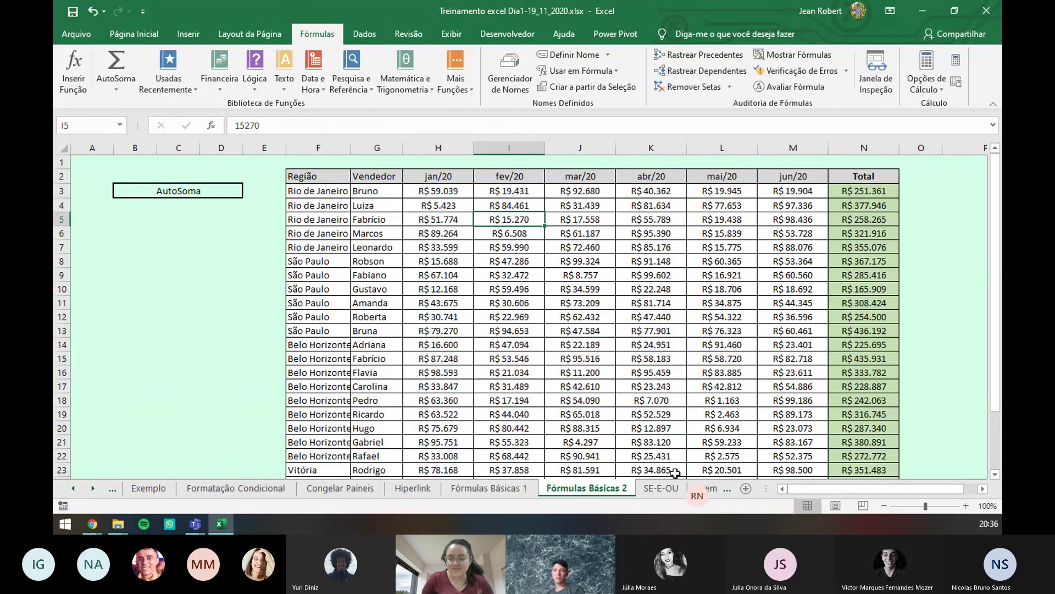
click(674, 489)
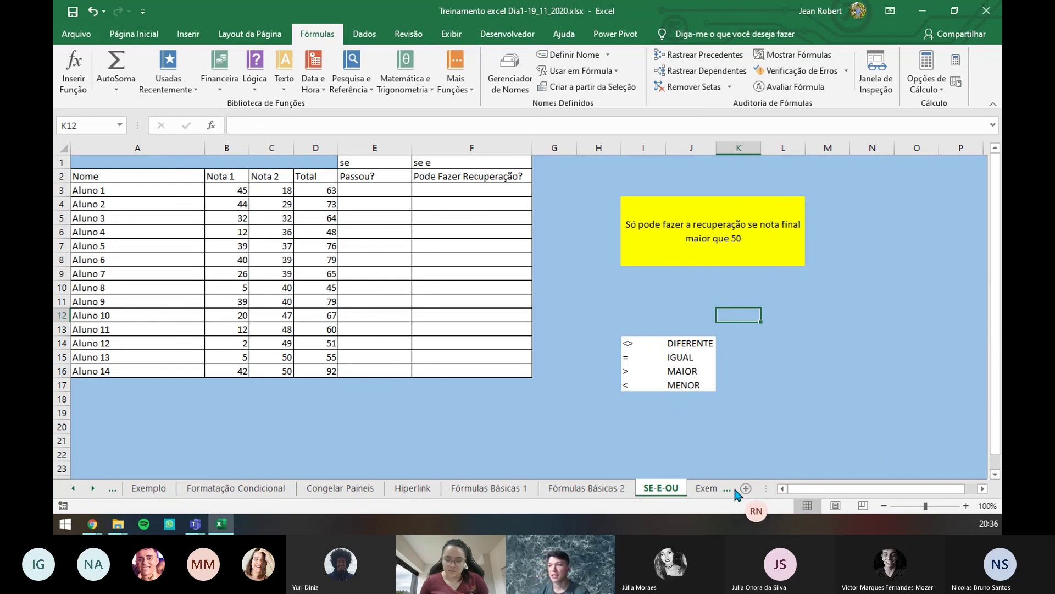
click(714, 489)
click(714, 489)
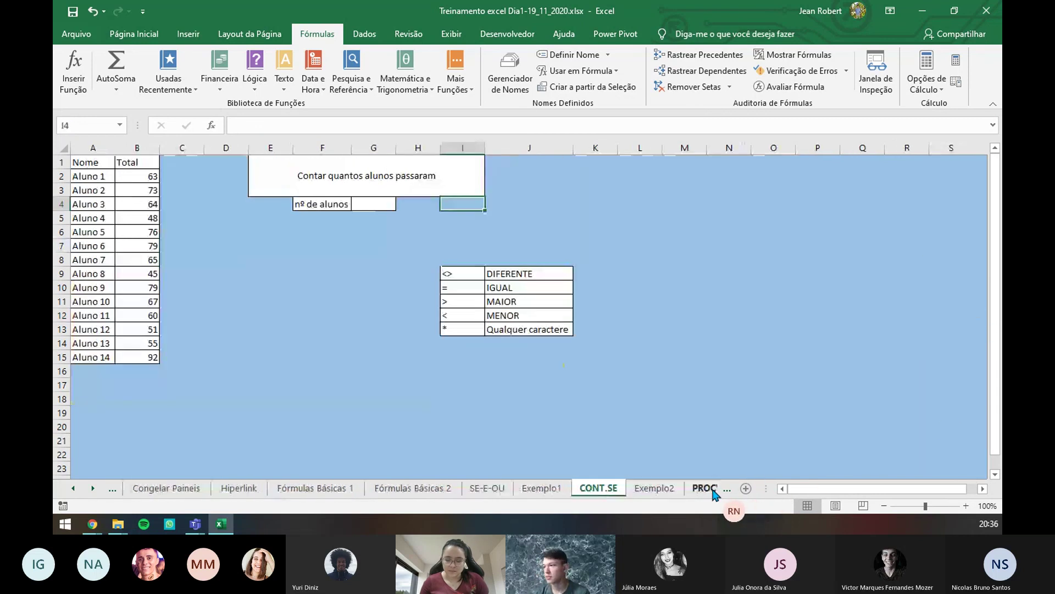
click(713, 489)
click(713, 490)
click(714, 489)
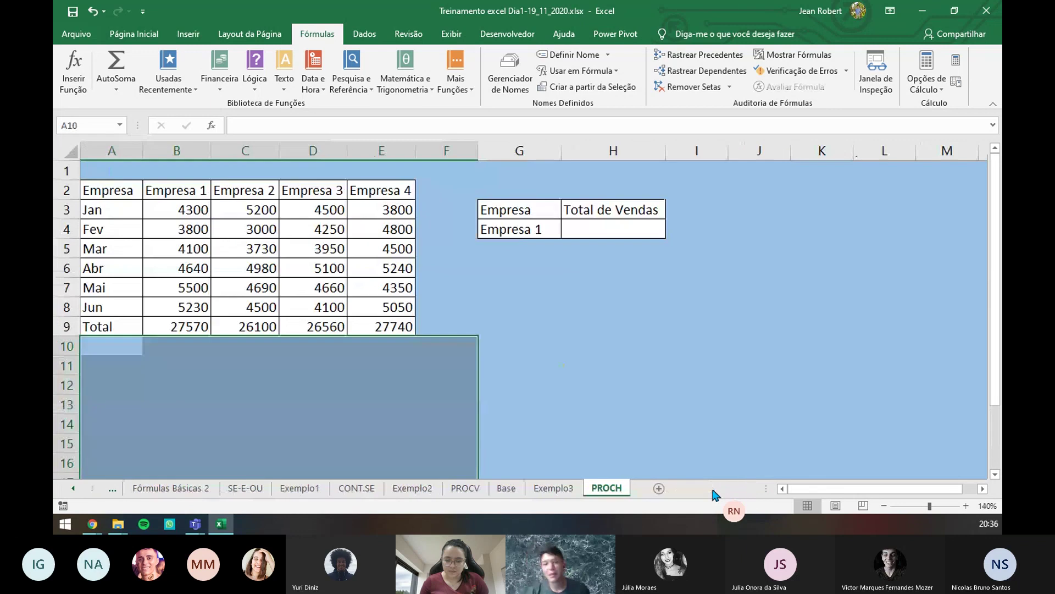
click(258, 488)
click(200, 489)
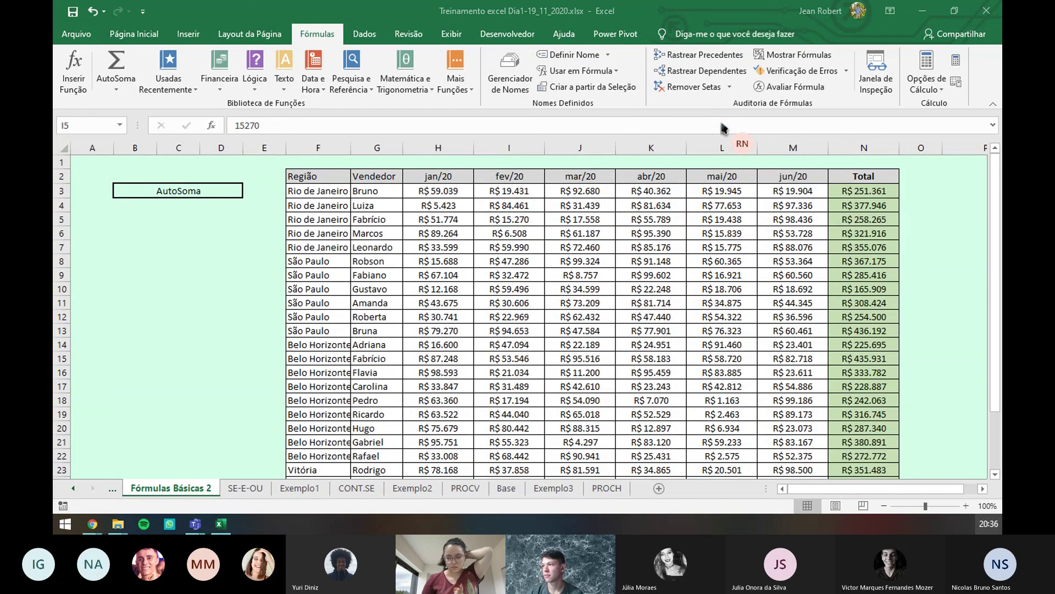
key(super+alt+d)
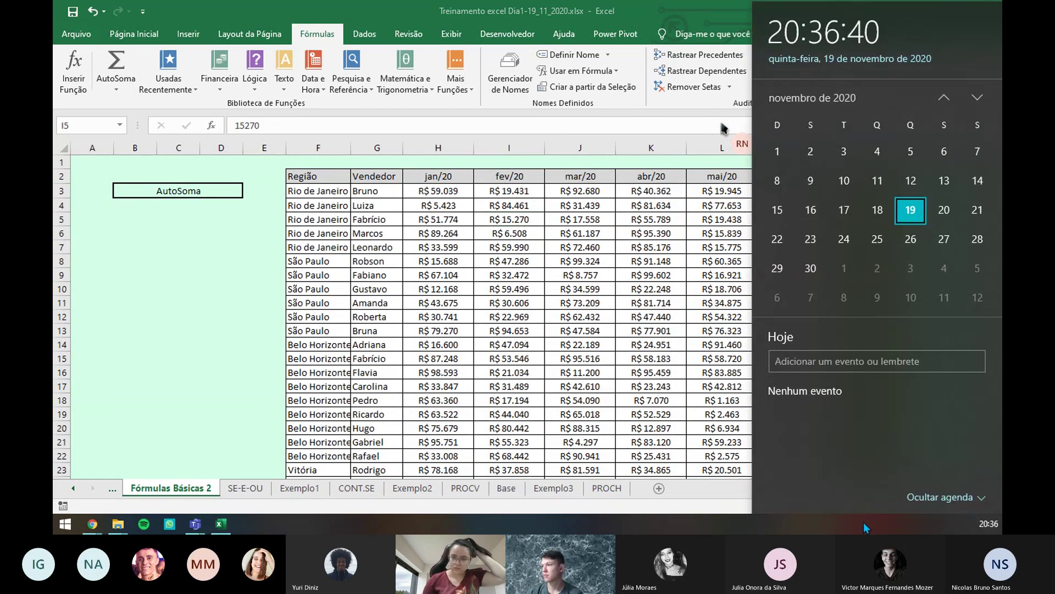
click(191, 337)
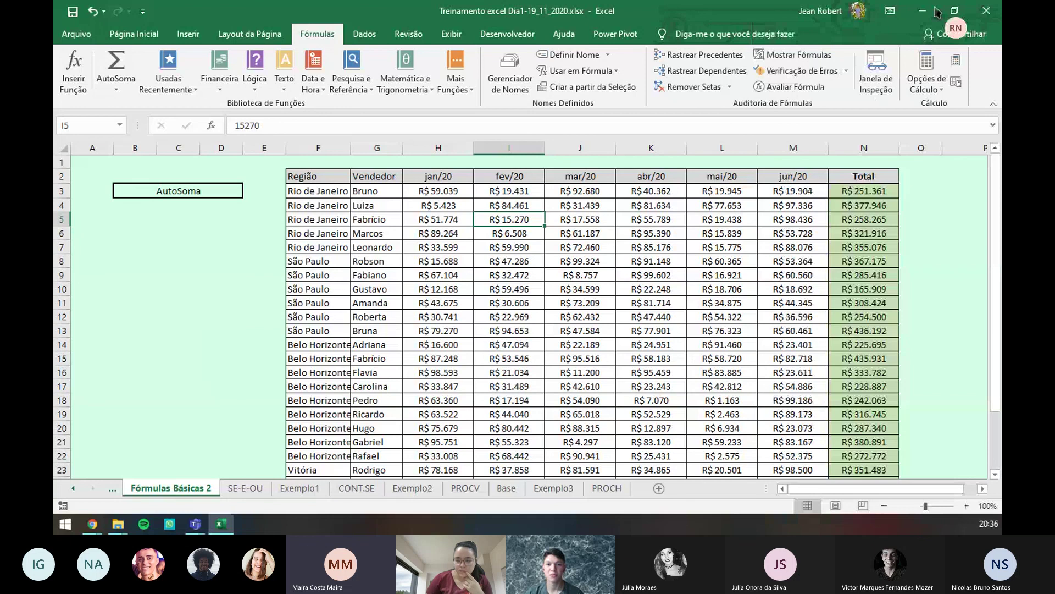
click(935, 8)
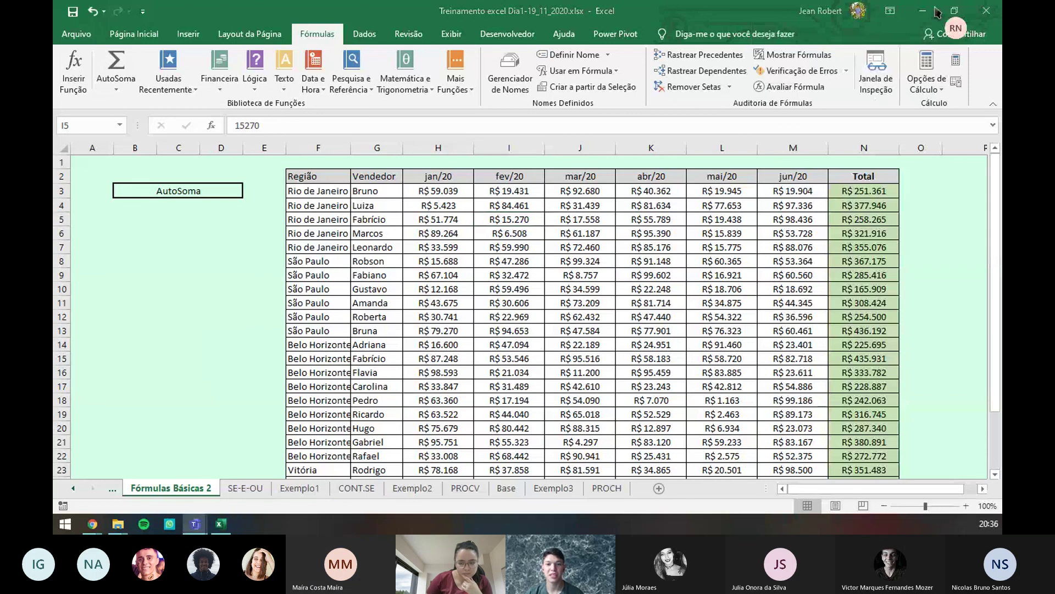